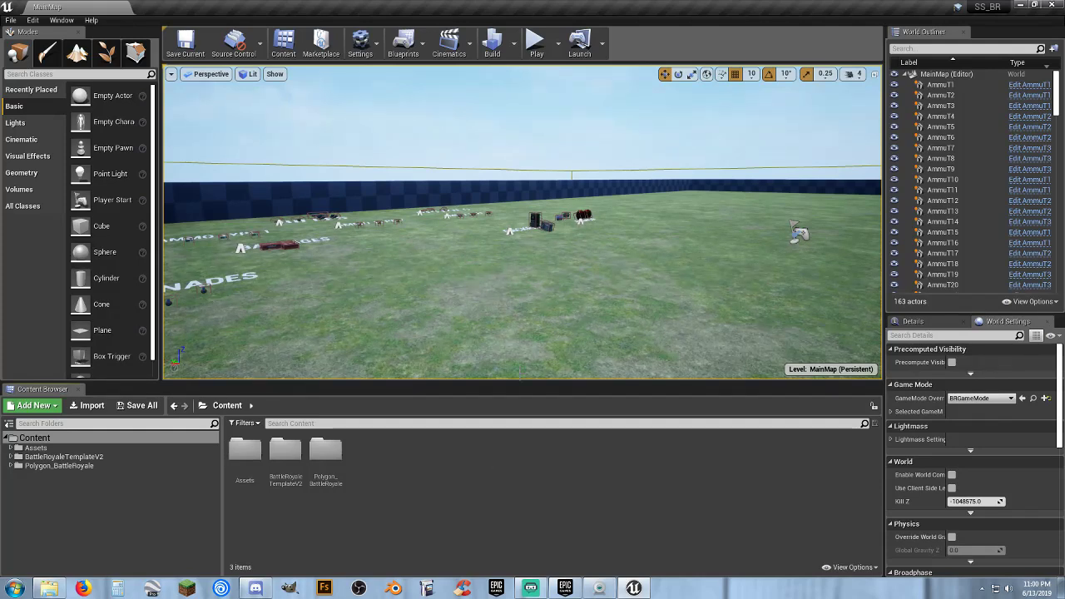
- Open LobbyMap from the BattleRoyaleTemplateV2 1-Maps folder and play the level in the editor
click(12, 459)
click(43, 474)
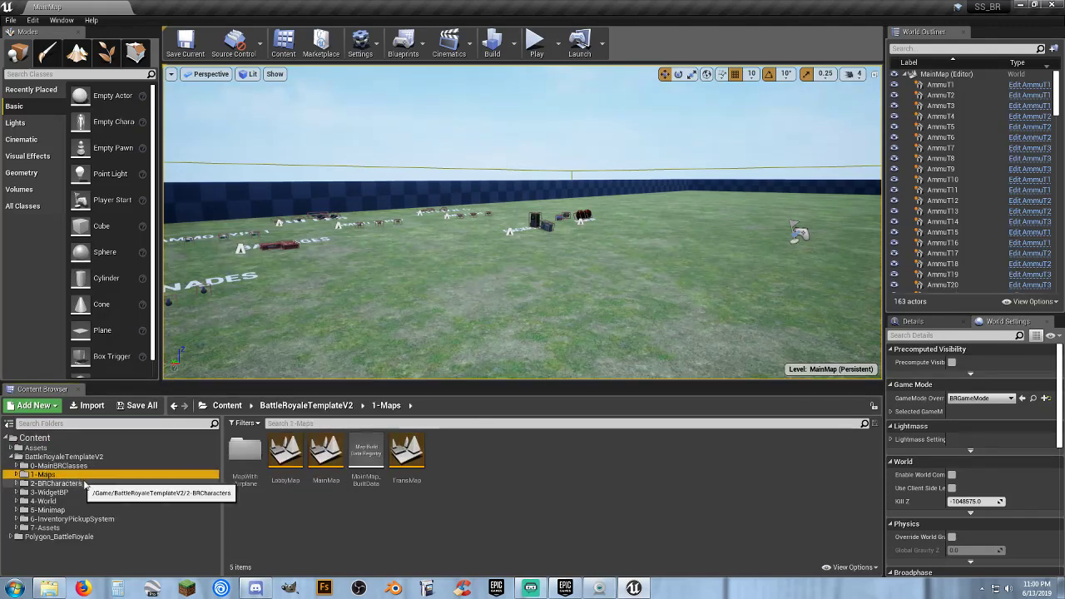
double_click(292, 474)
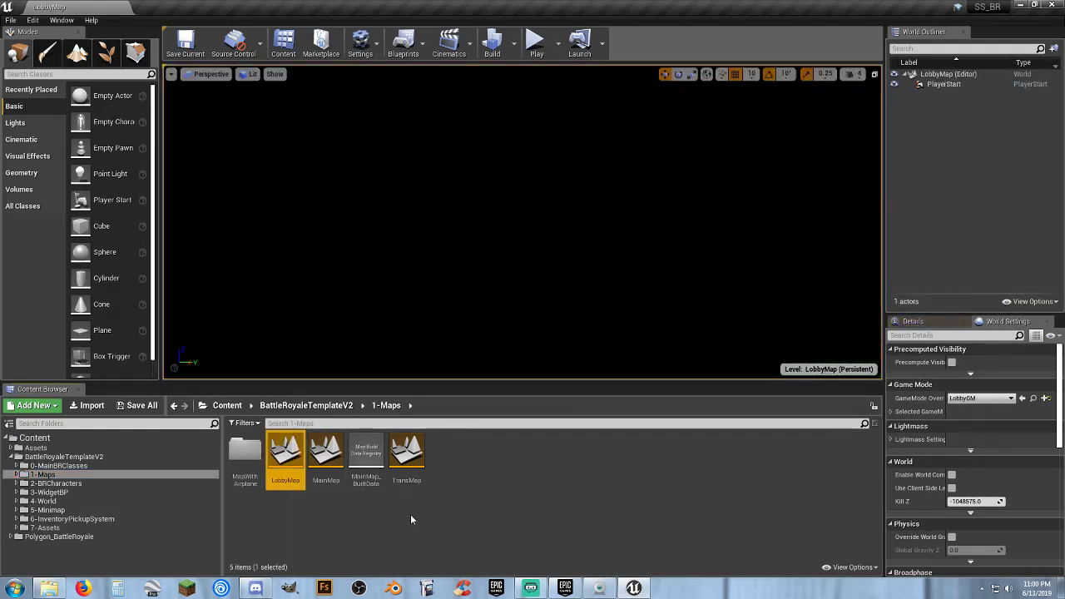
click(535, 41)
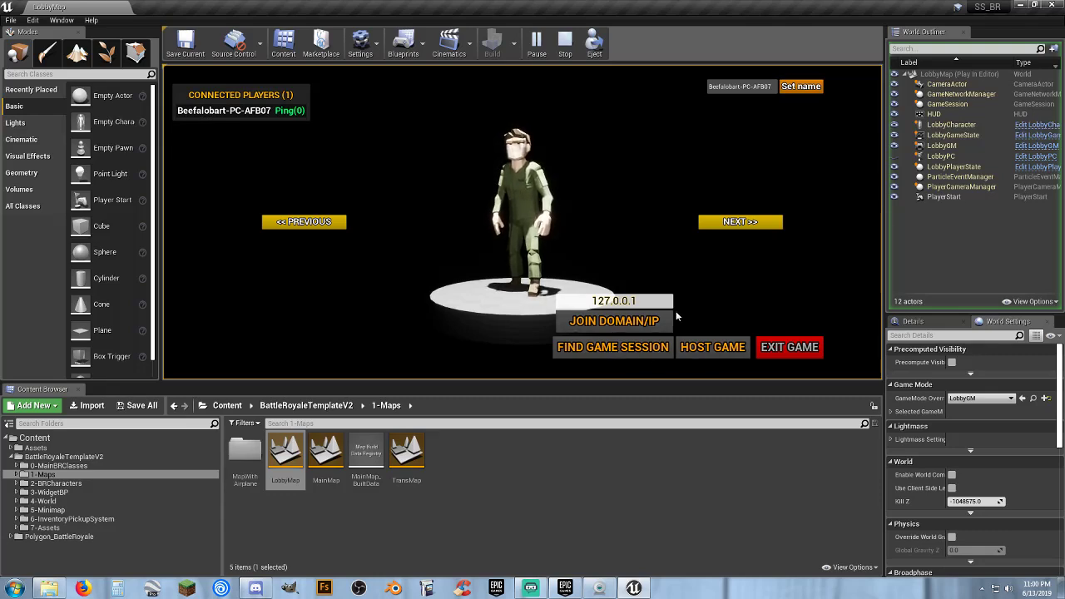
- Cycle forward through the selectable lobby characters, examine their appearance, and exit the game
click(721, 223)
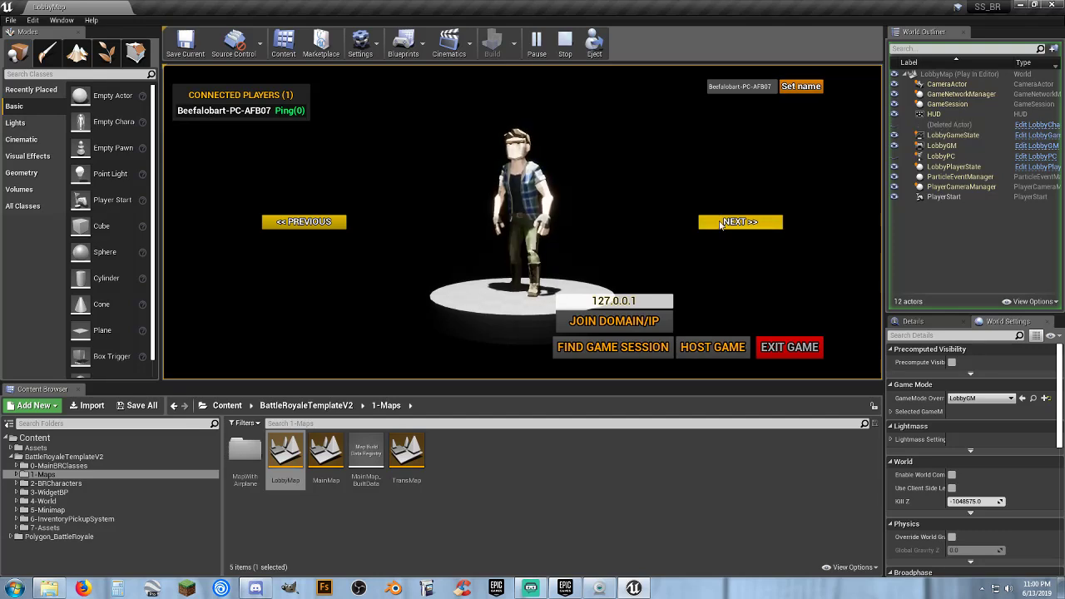
click(720, 223)
click(721, 223)
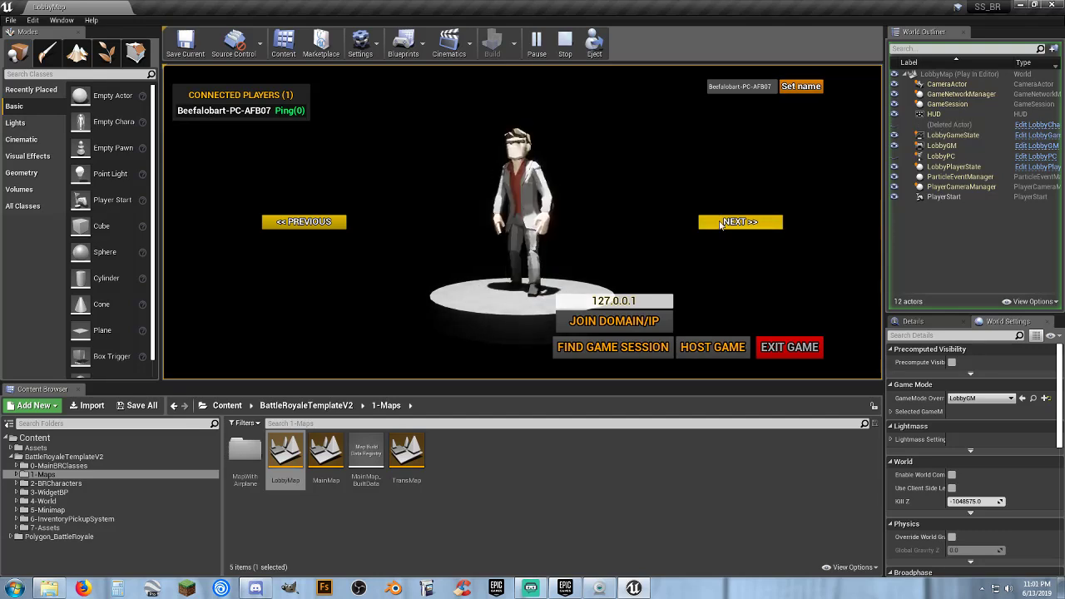
click(721, 223)
click(720, 223)
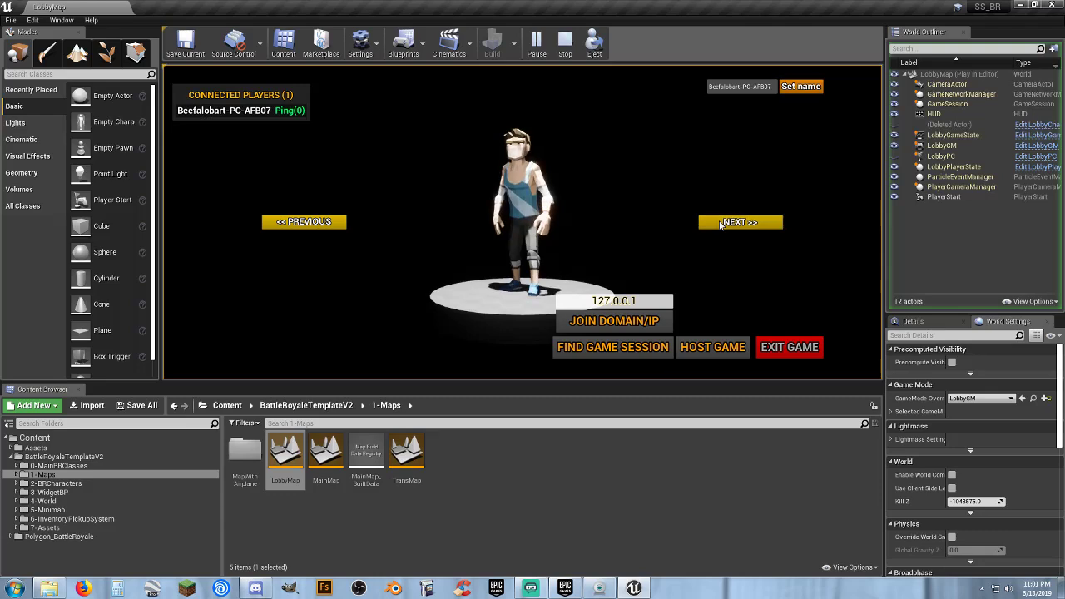
click(721, 223)
click(721, 223)
click(720, 223)
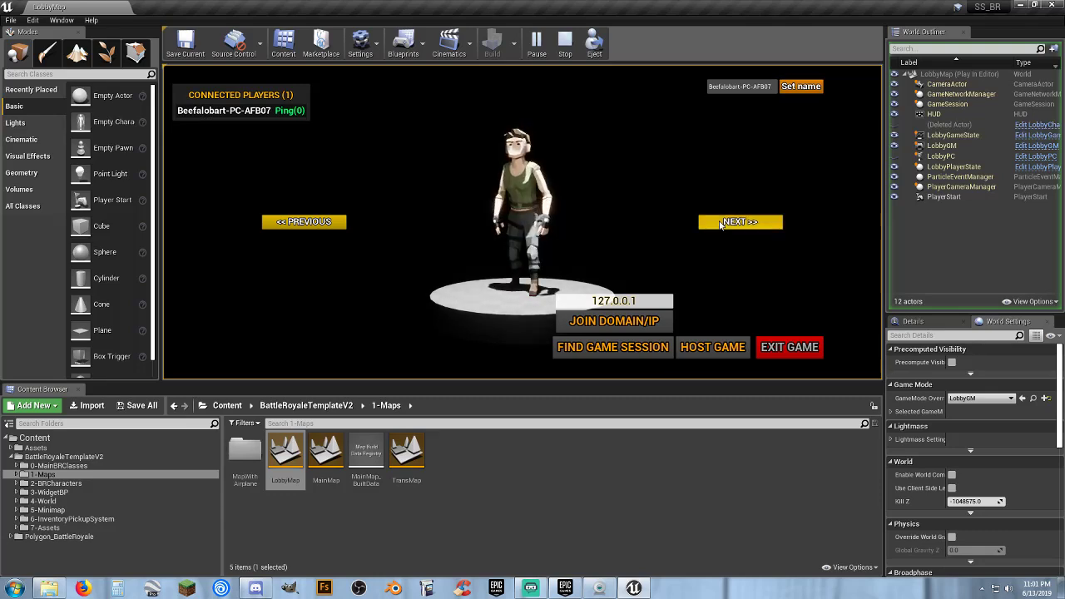
click(721, 223)
click(721, 225)
click(723, 224)
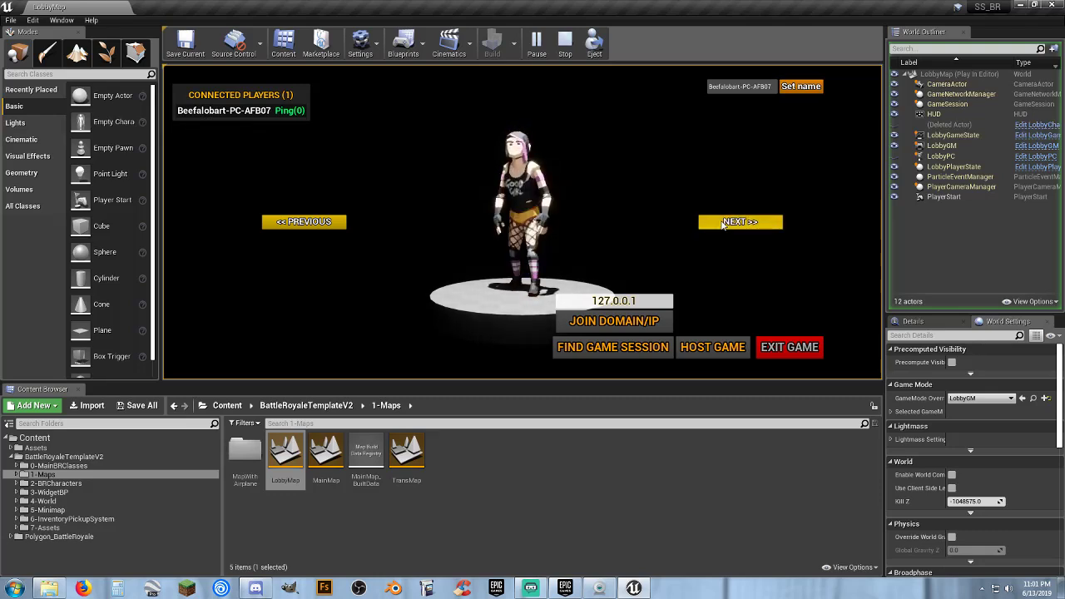
click(723, 225)
click(723, 224)
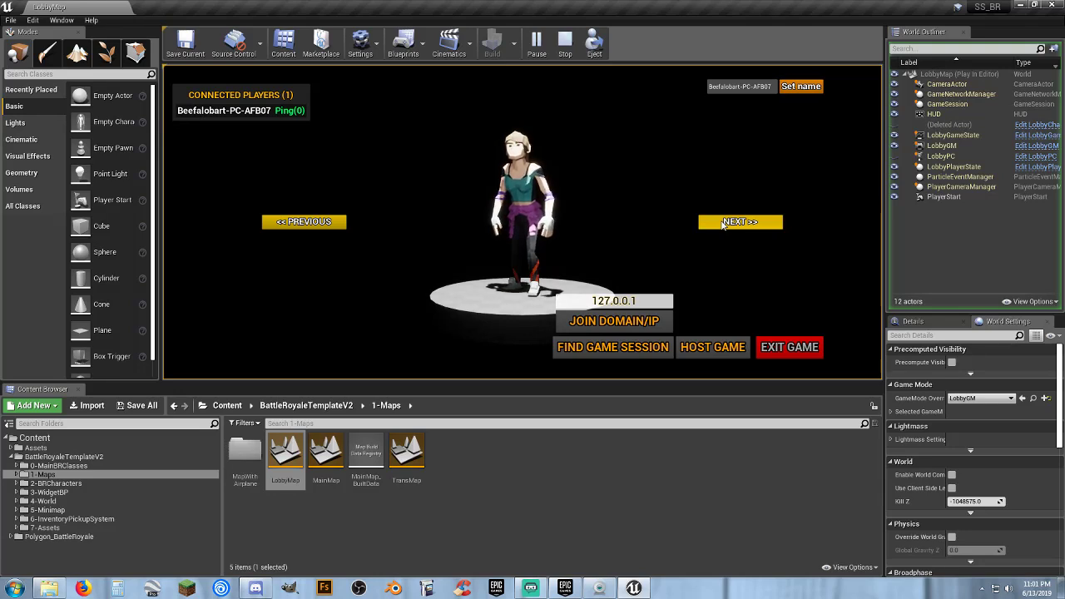
click(722, 224)
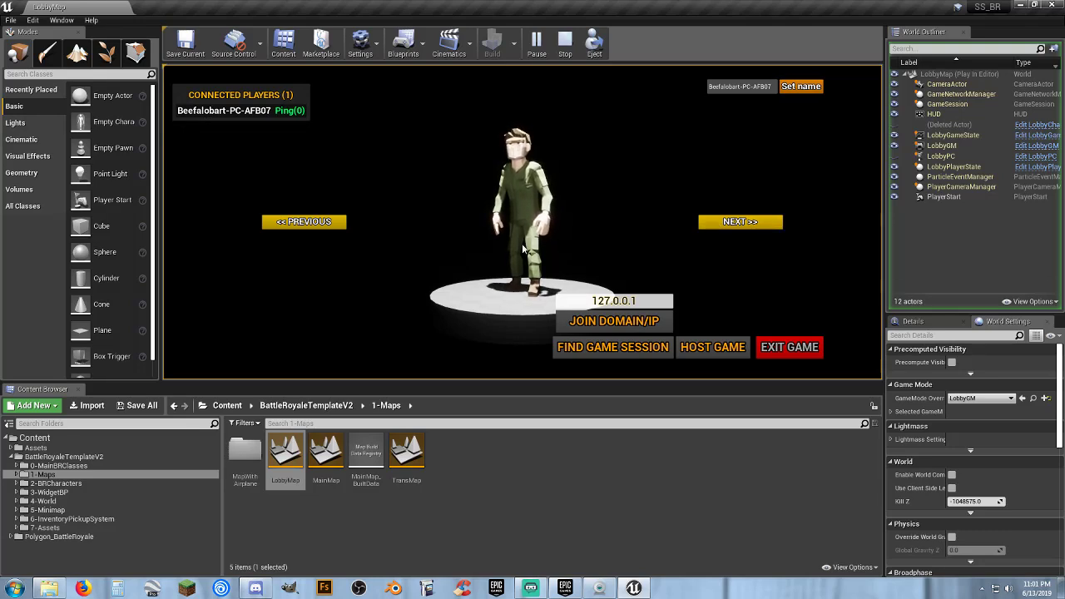
click(712, 227)
click(712, 226)
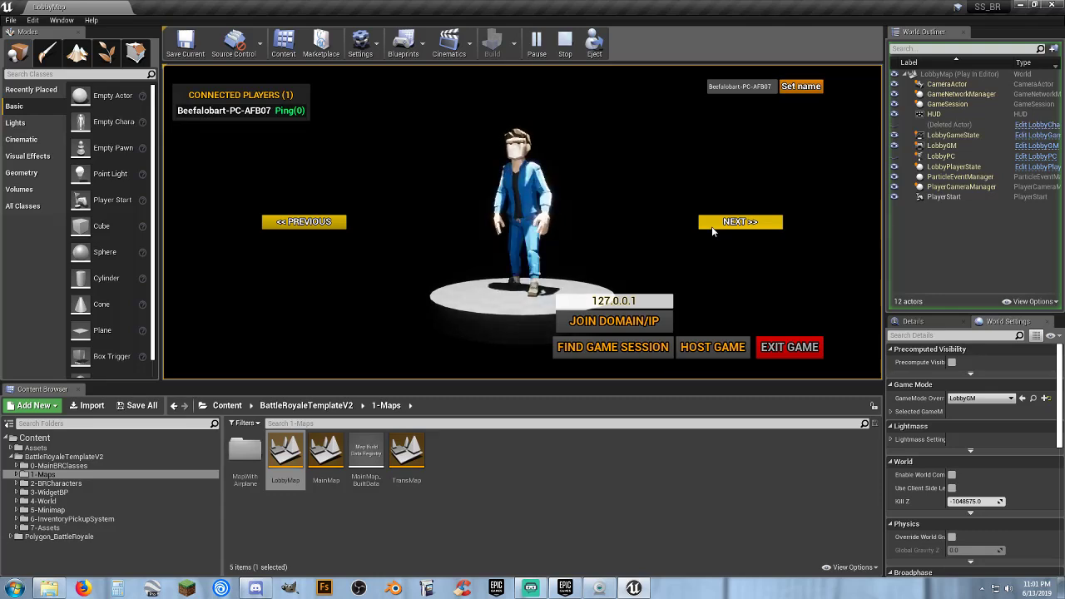
click(711, 227)
click(712, 226)
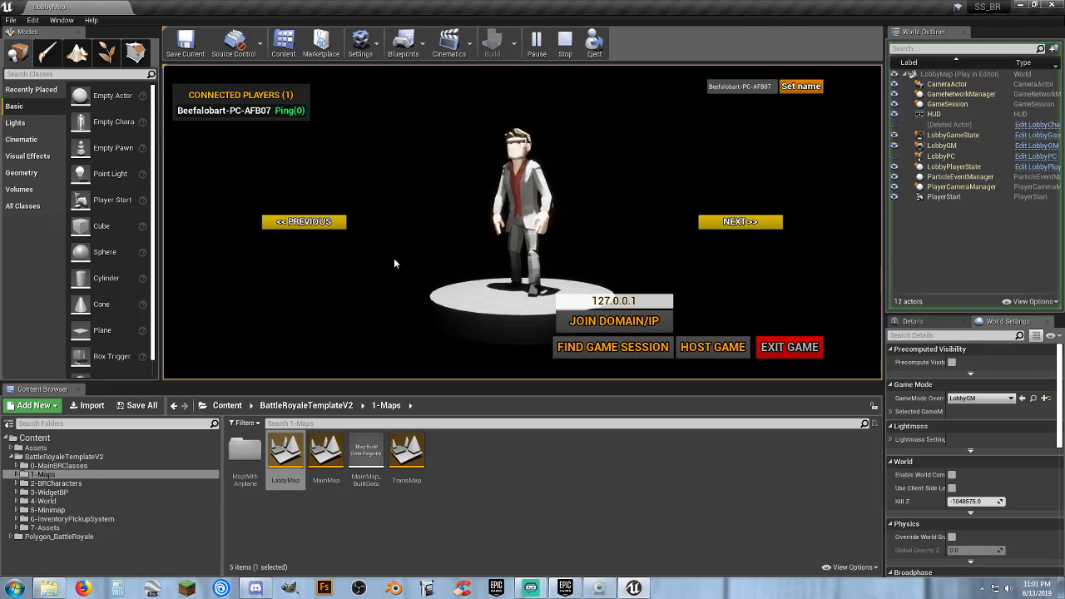
click(787, 350)
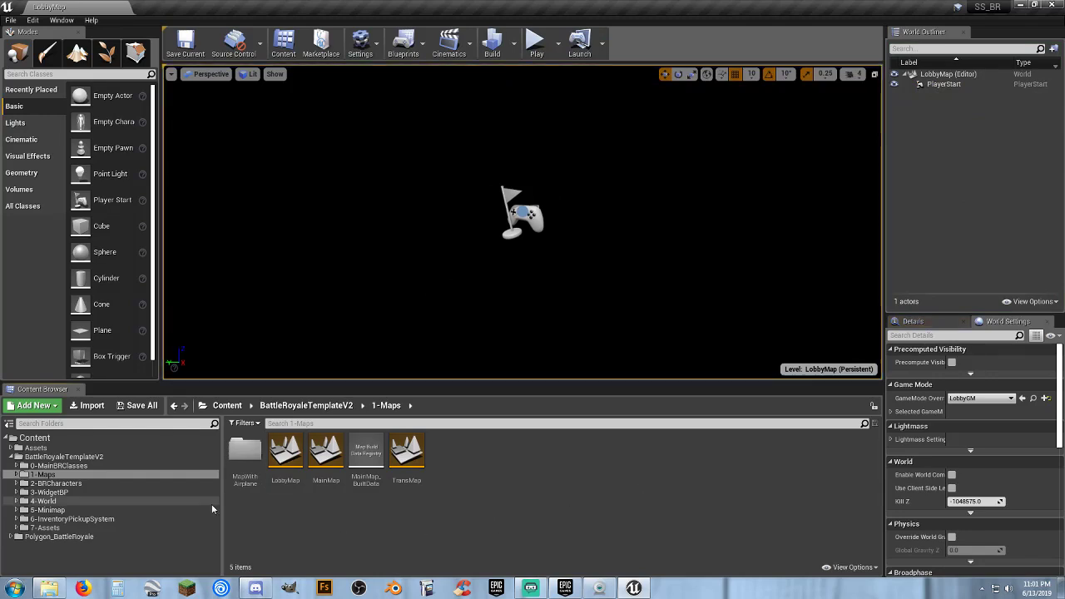
- Open the LobbyScreen widget from the 3-WidgetBP Lobby folder, examine its layout in the designer, and close it
click(16, 492)
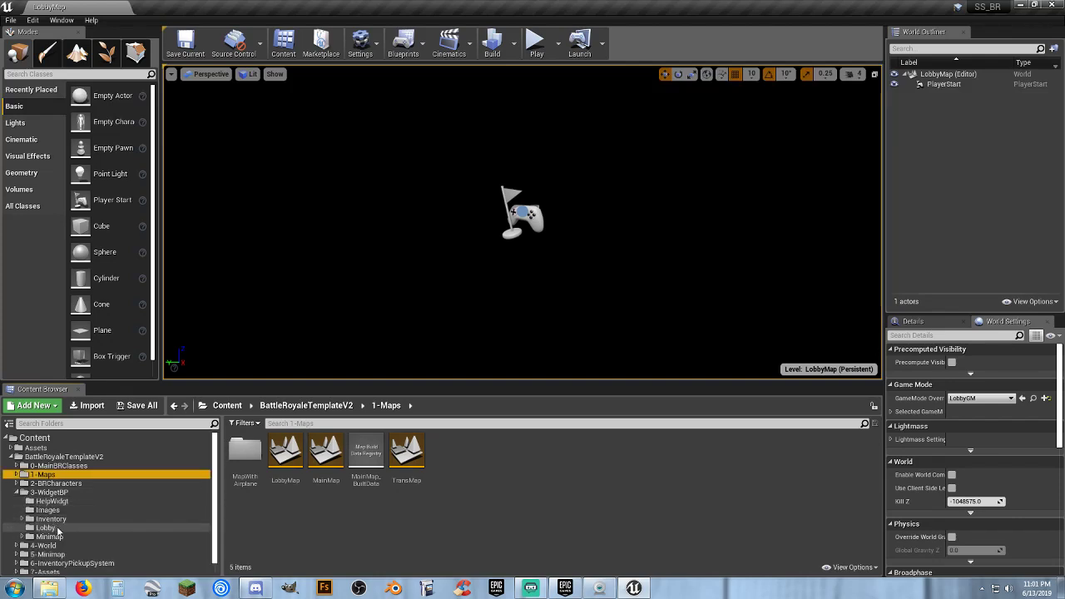
click(55, 529)
double_click(243, 489)
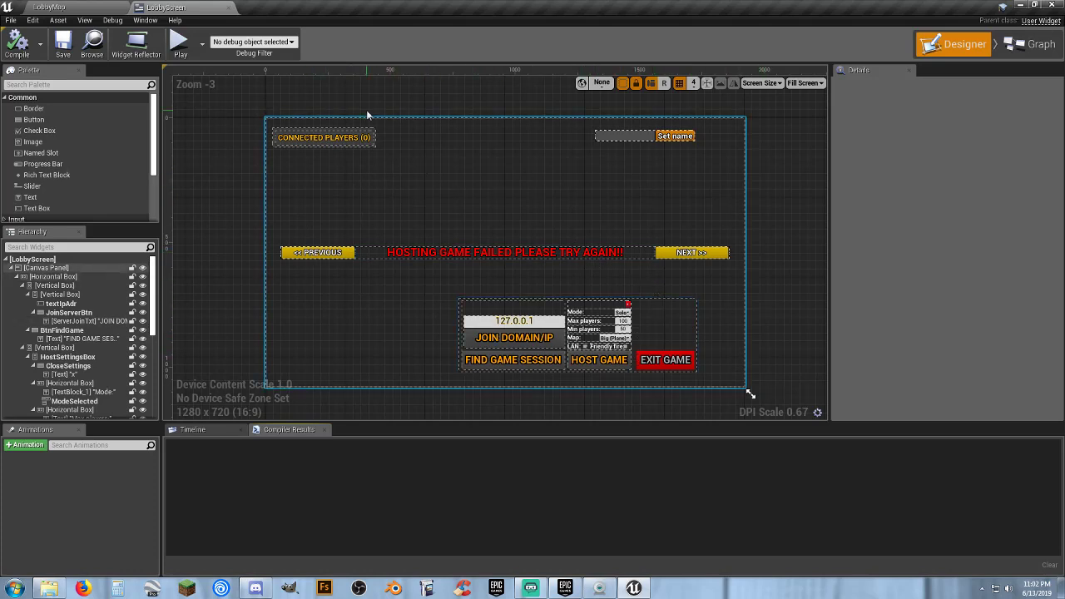
click(229, 8)
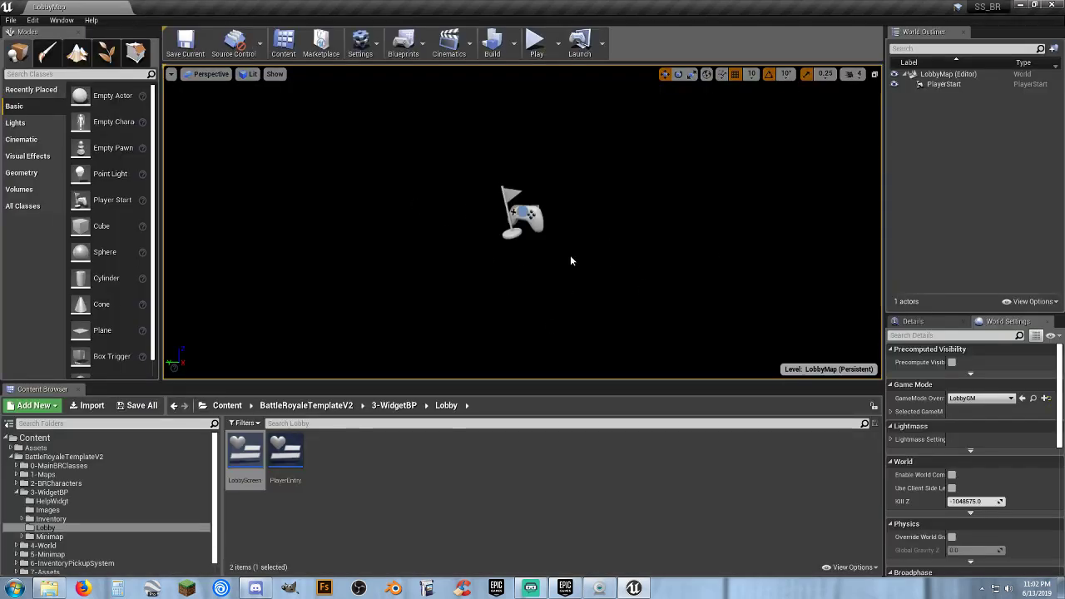
- Open LobbyMap's level blueprint, examine the node chain from Event BeginPlay in the Event Graph, and close it
click(404, 42)
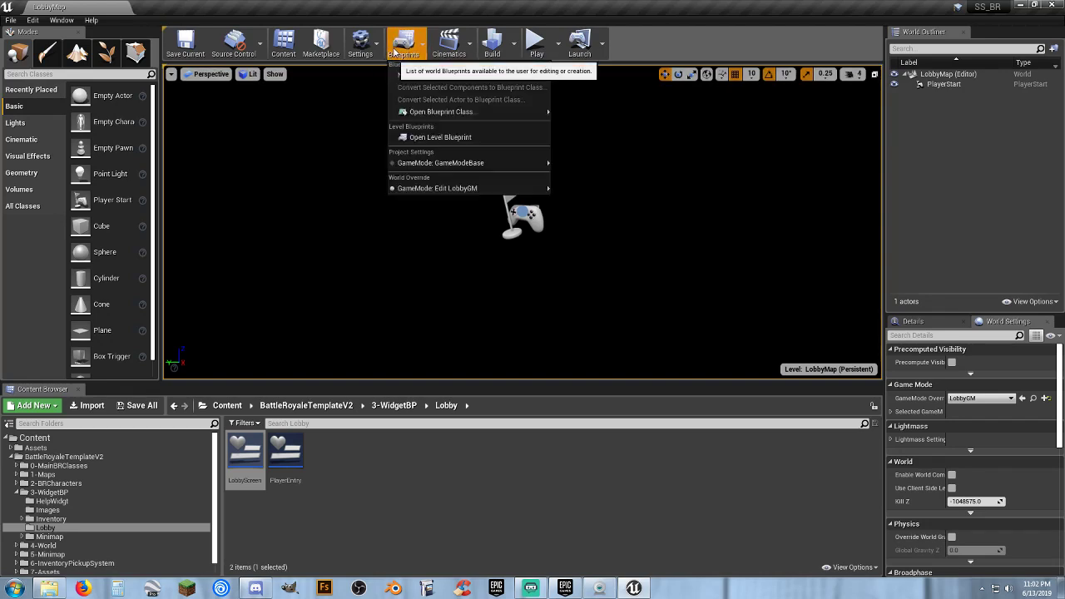
click(438, 138)
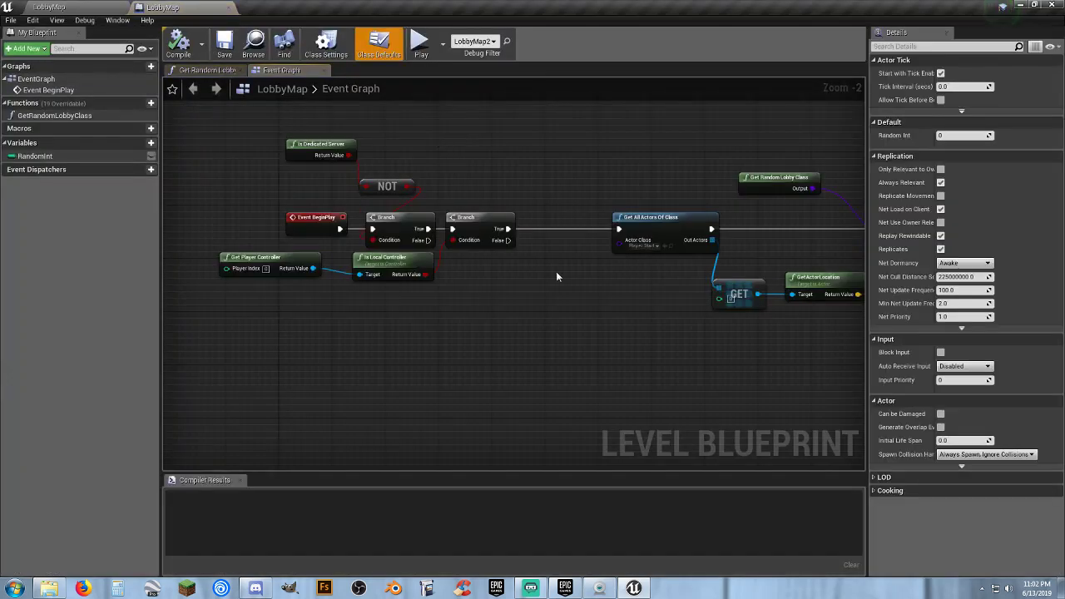
right_drag(622, 334, 505, 351)
scroll(568, 325, down, 3)
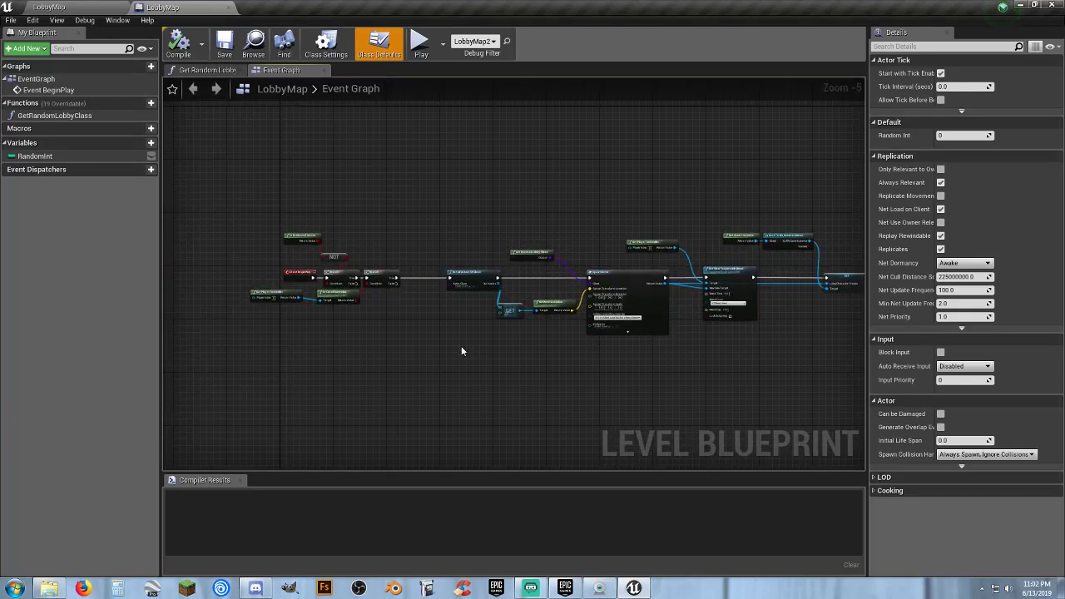
click(229, 10)
click(456, 510)
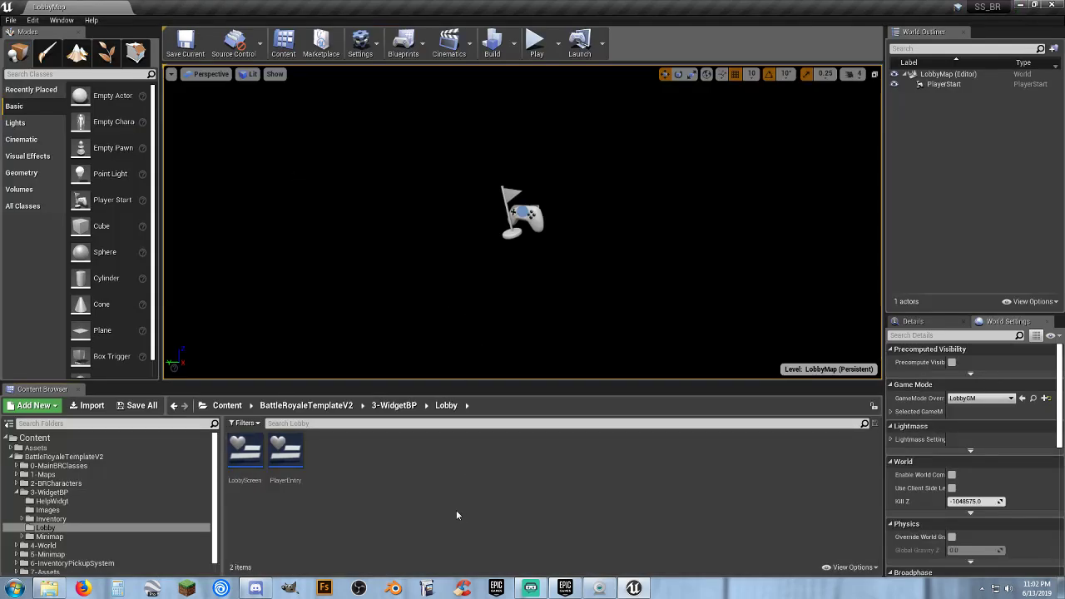
- Open the LobbyCharacter blueprint from the 2-BRCharacters LobbyCharacter folder and examine its Event Graph and Construction Script
click(17, 483)
click(58, 510)
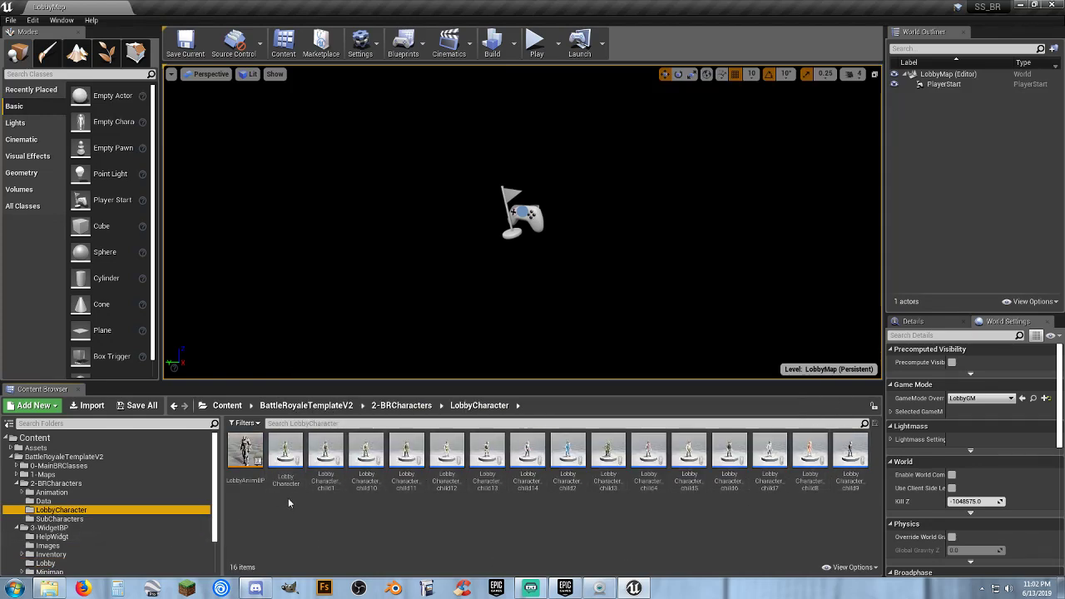
double_click(285, 458)
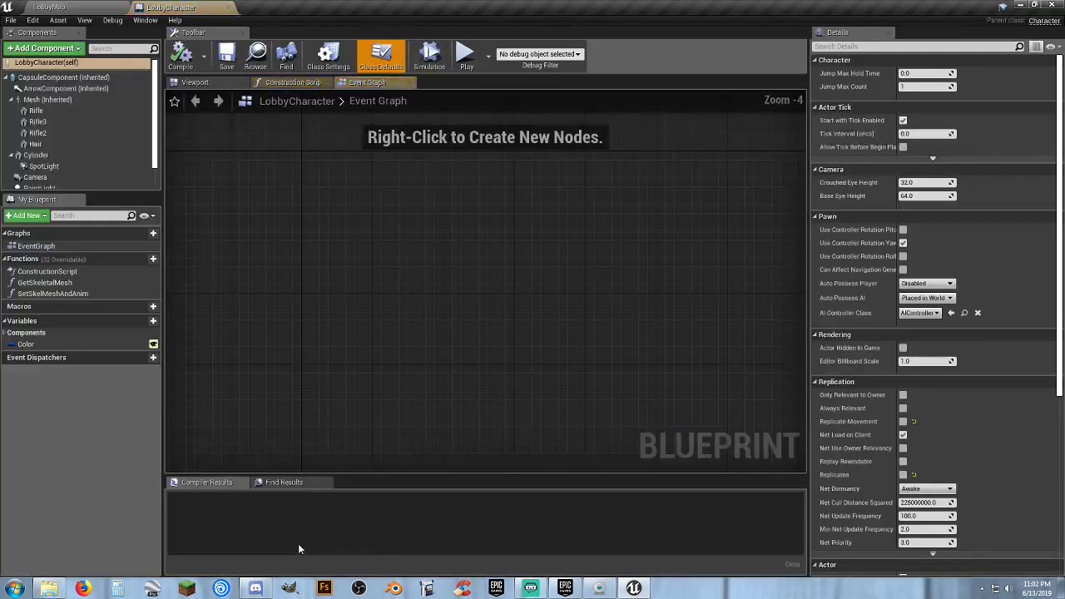
scroll(363, 358, down, 5)
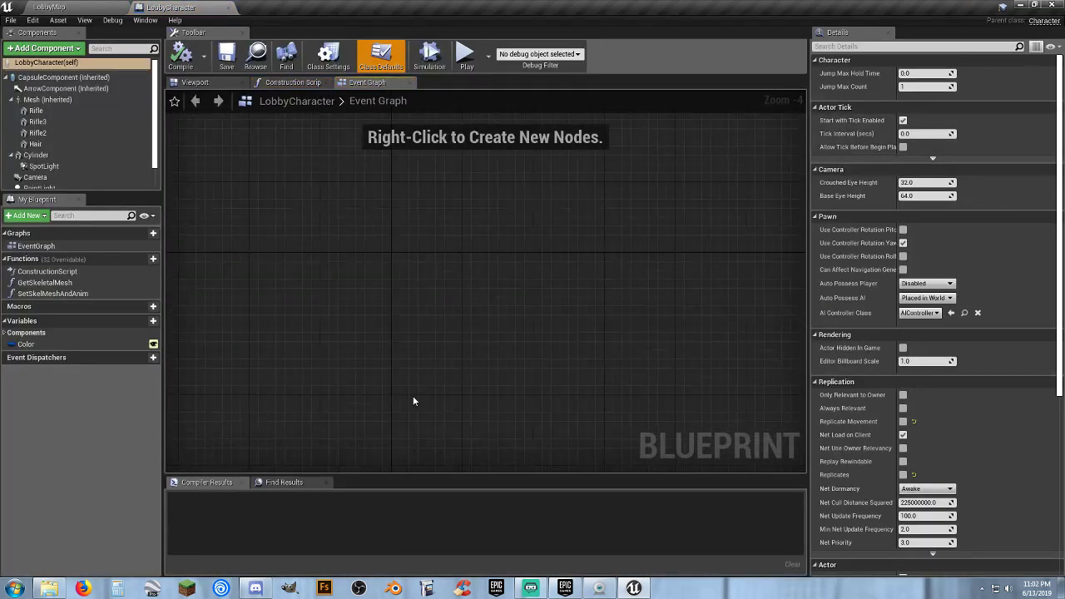
scroll(443, 386, down, 3)
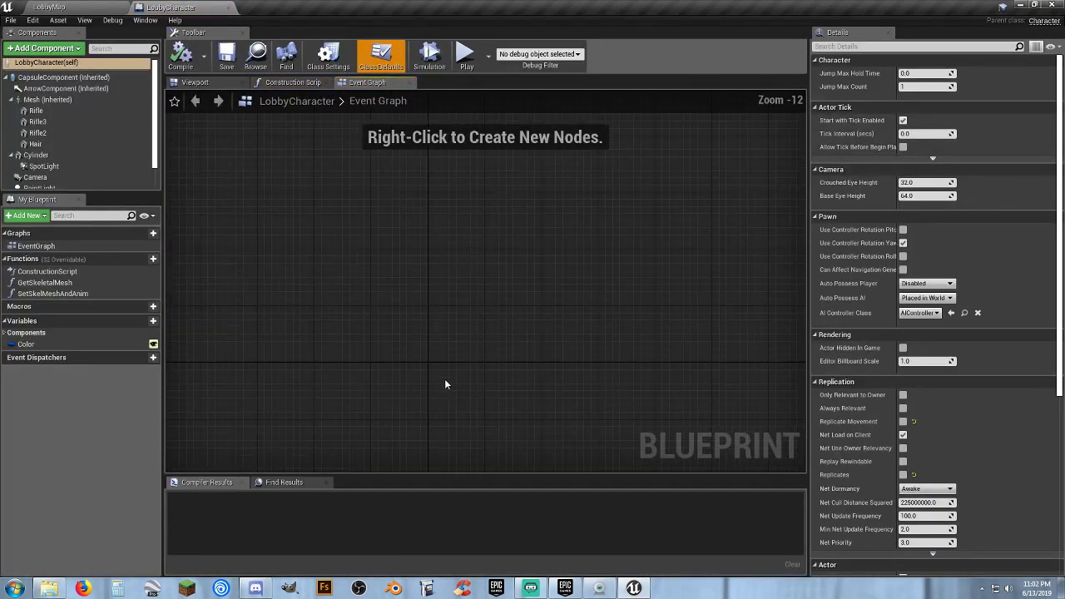
click(279, 86)
right_drag(451, 273, 430, 467)
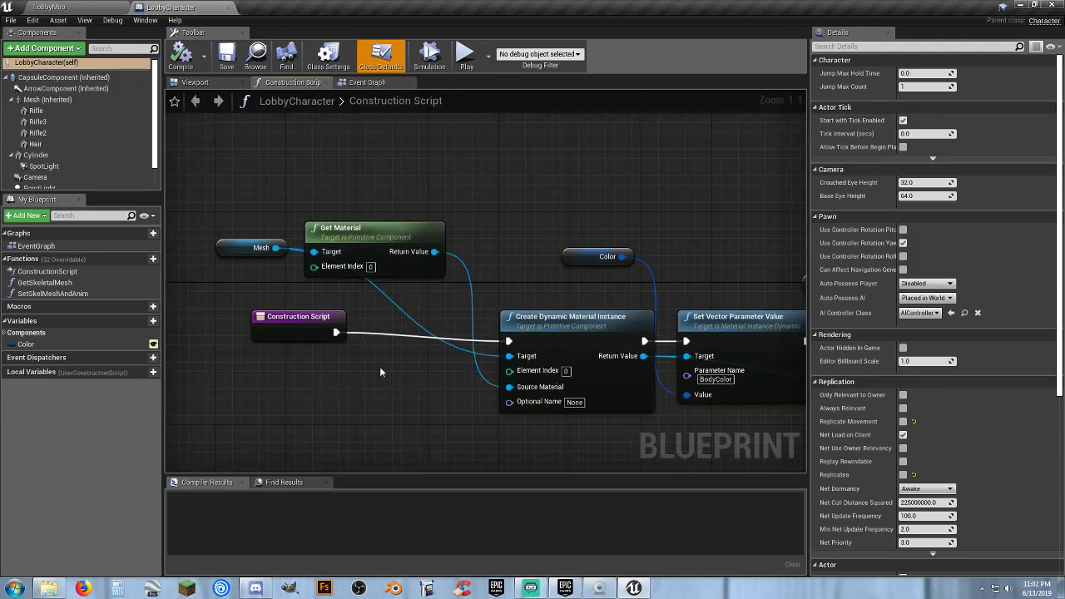
- Inspect the spot light, point light and camera components around the character in the LobbyCharacter viewport
click(208, 82)
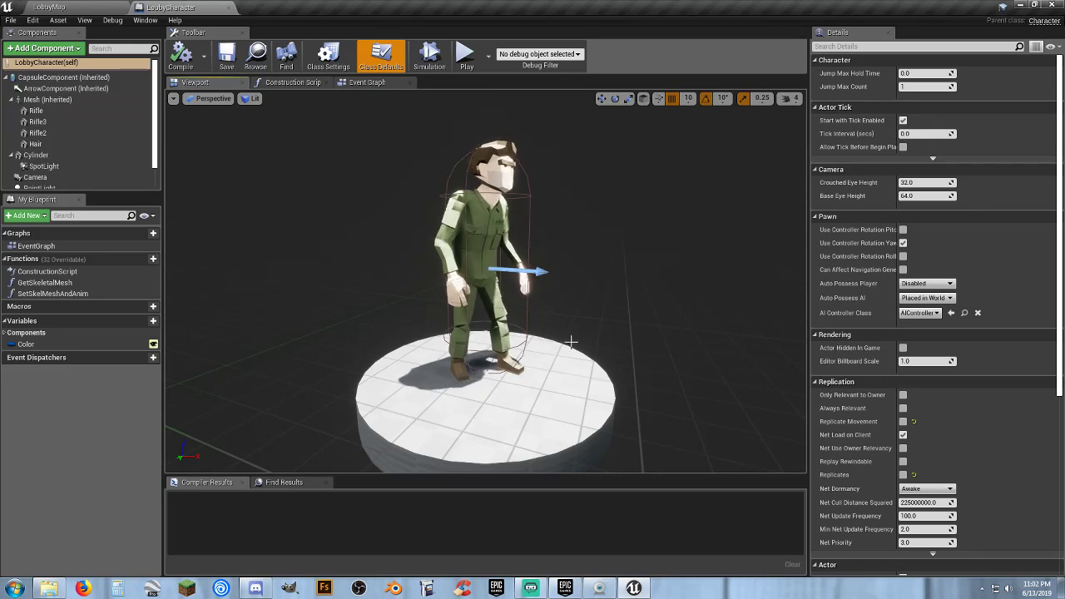
scroll(570, 342, down, 5)
scroll(569, 340, down, 2)
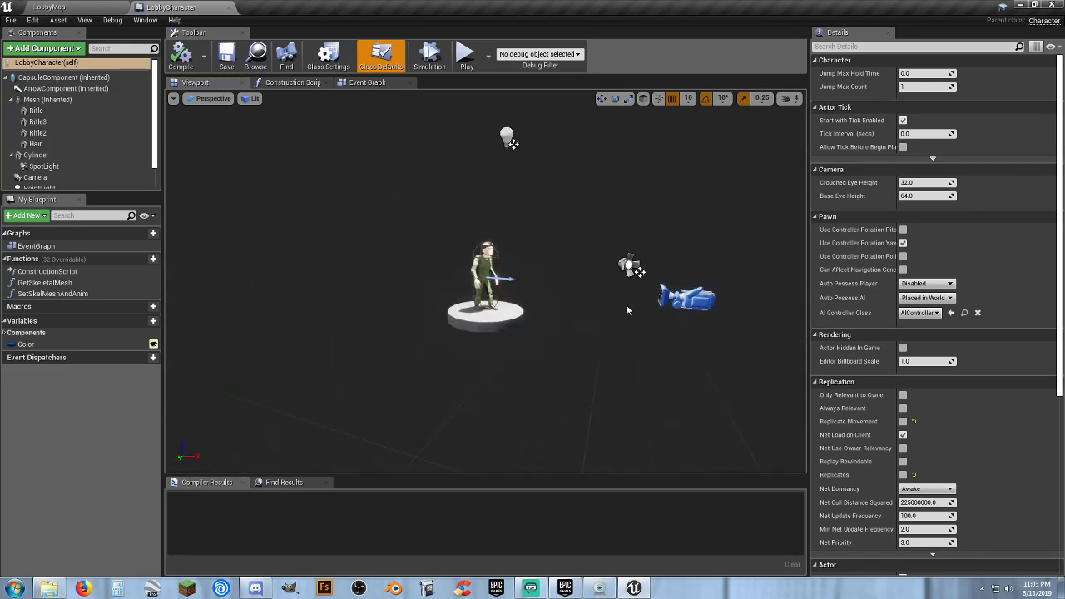
click(631, 266)
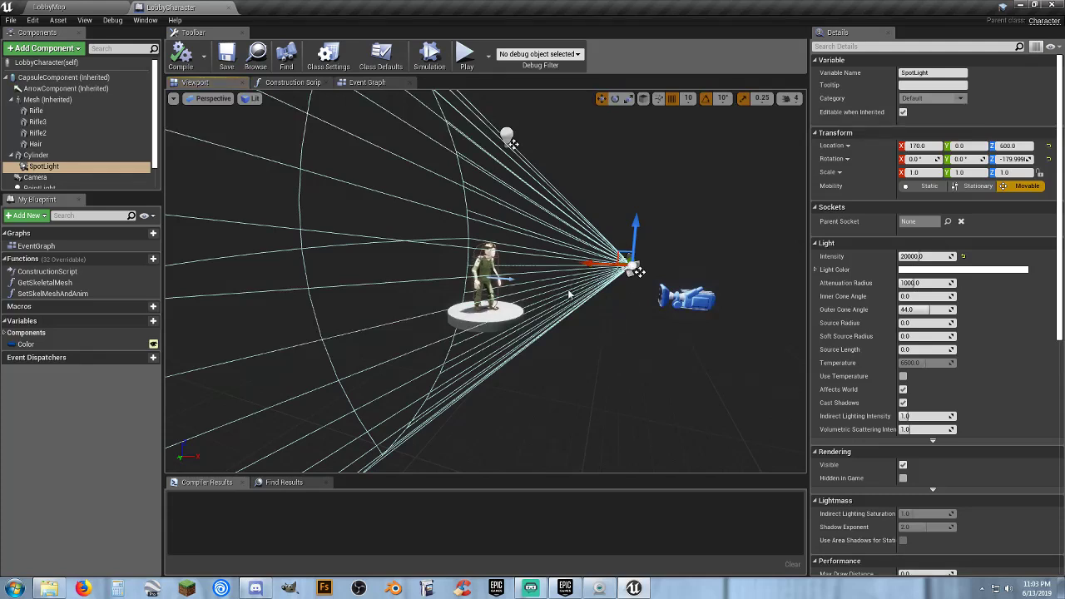
click(509, 135)
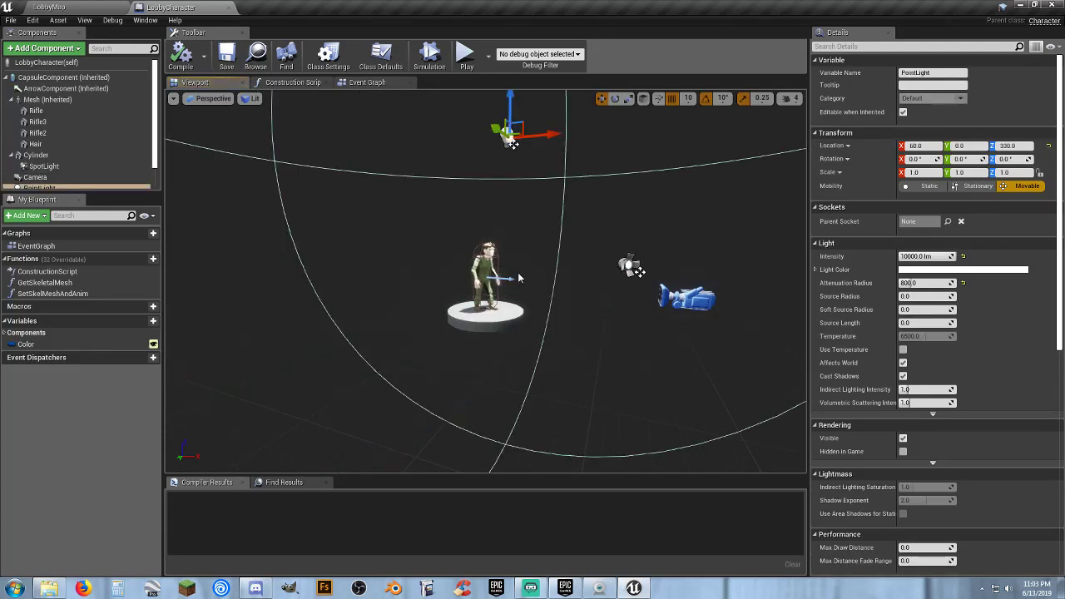
click(690, 299)
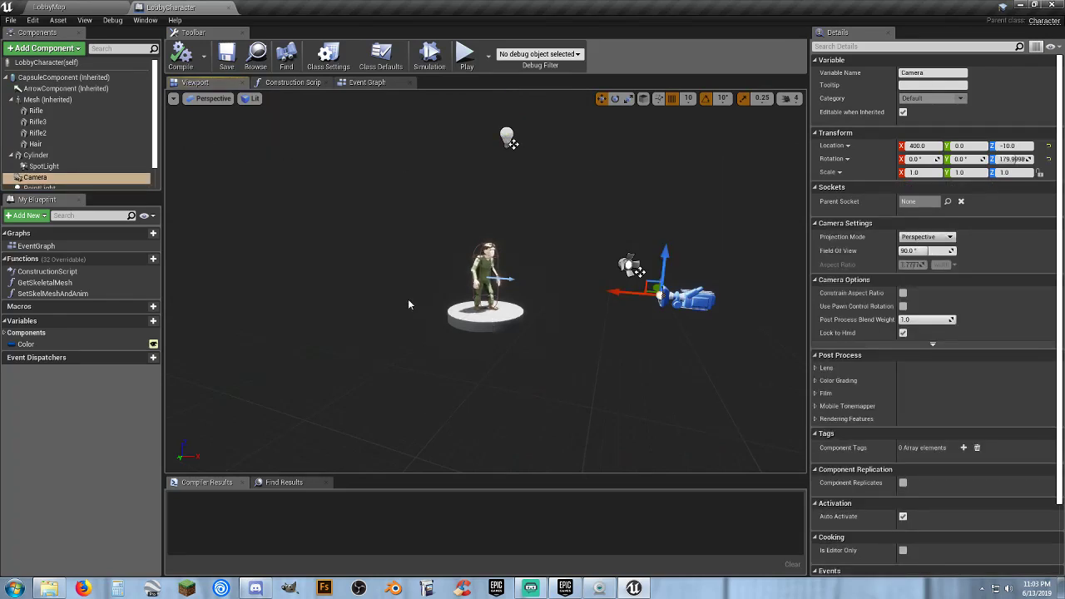
- Inspect the Cylinder component under the character from the front, and close the LobbyCharacter blueprint
key(Up)
key(Up)
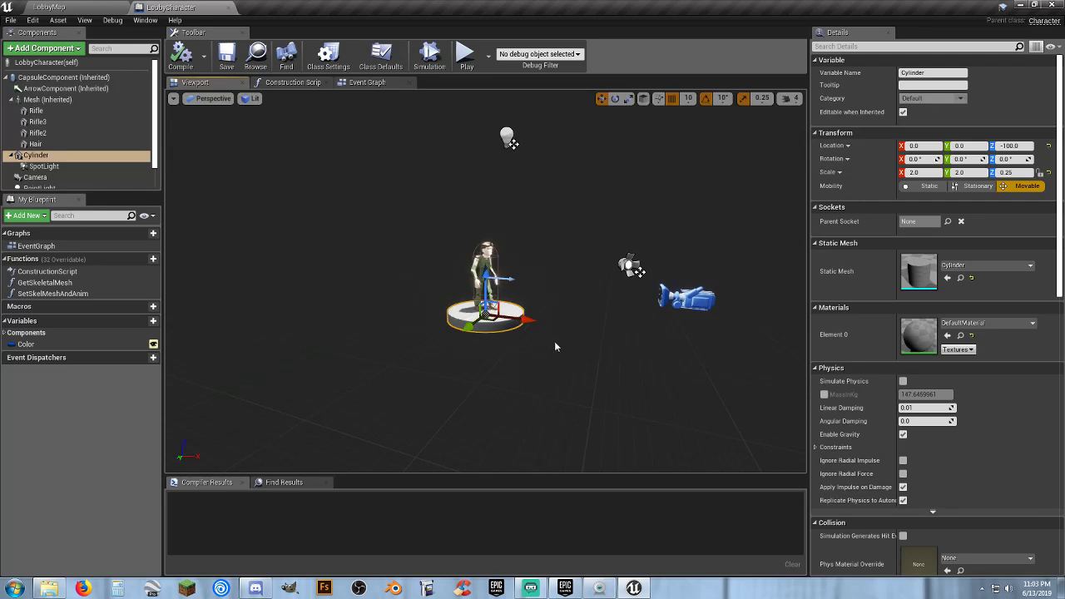
right_drag(556, 346, 373, 327)
key(w)
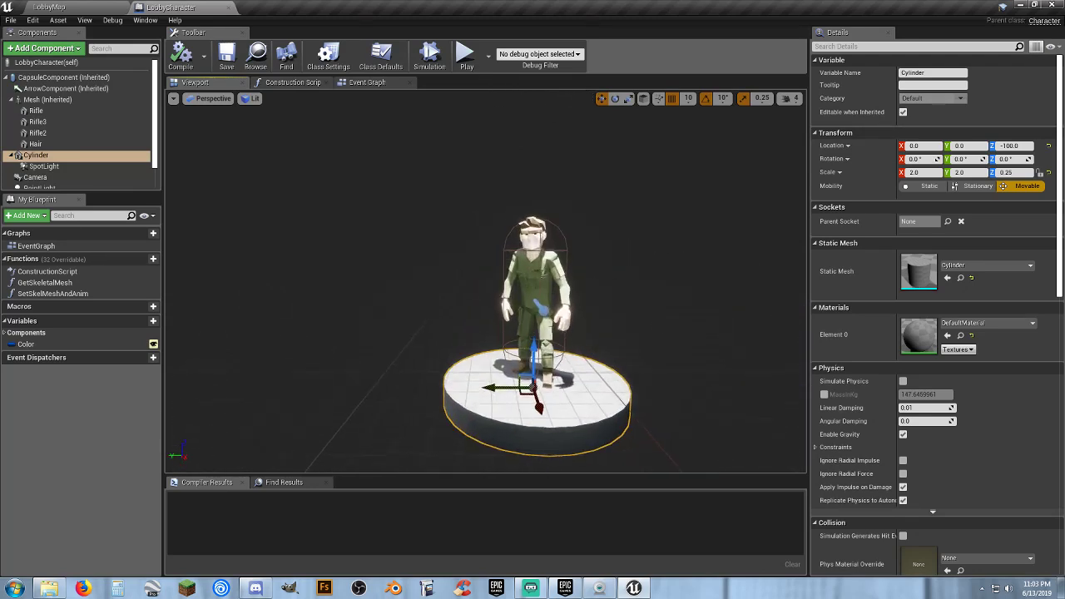
key(s)
right_drag(553, 318, 553, 318)
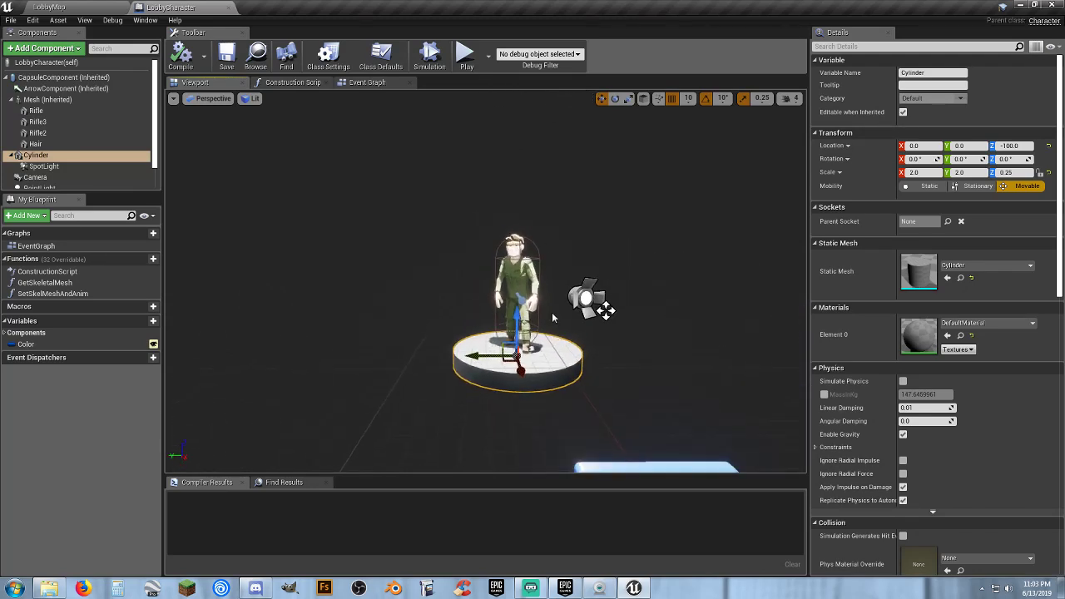
click(230, 7)
click(491, 519)
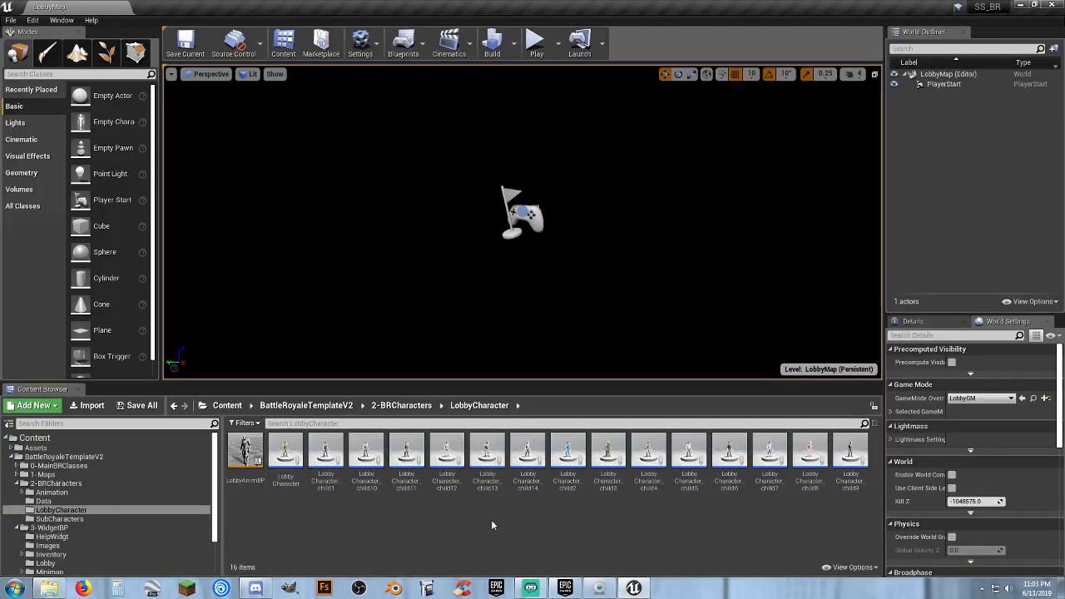
- Play LobbyMap to view the lobby character and its menu, and exit the game
click(536, 46)
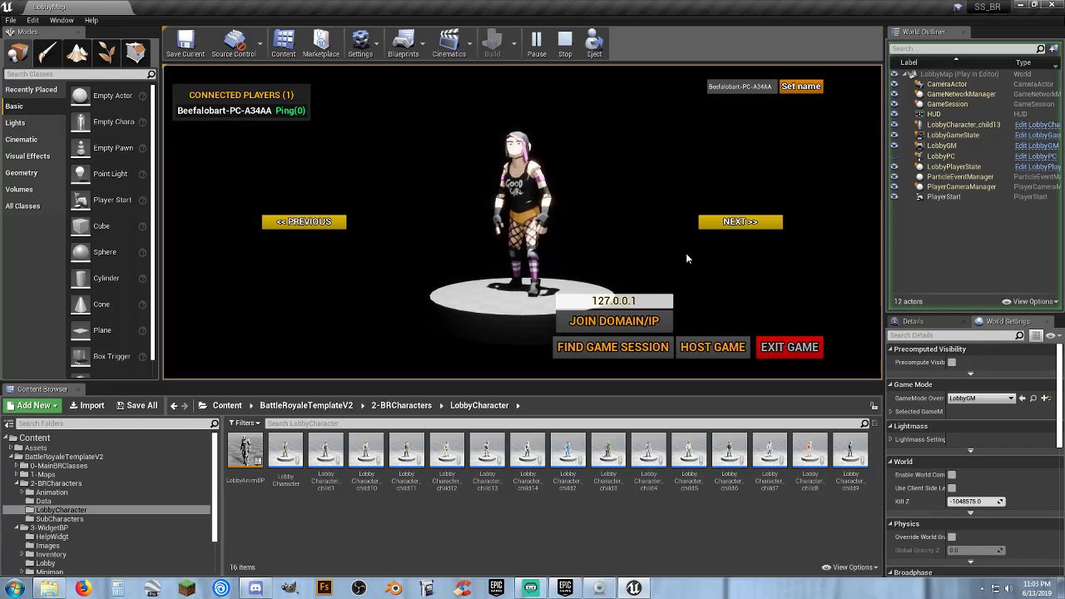
click(790, 347)
- Examine the spawn and view-target nodes in LobbyMap's level blueprint, close it, and check the PlayerStart in the map
click(406, 52)
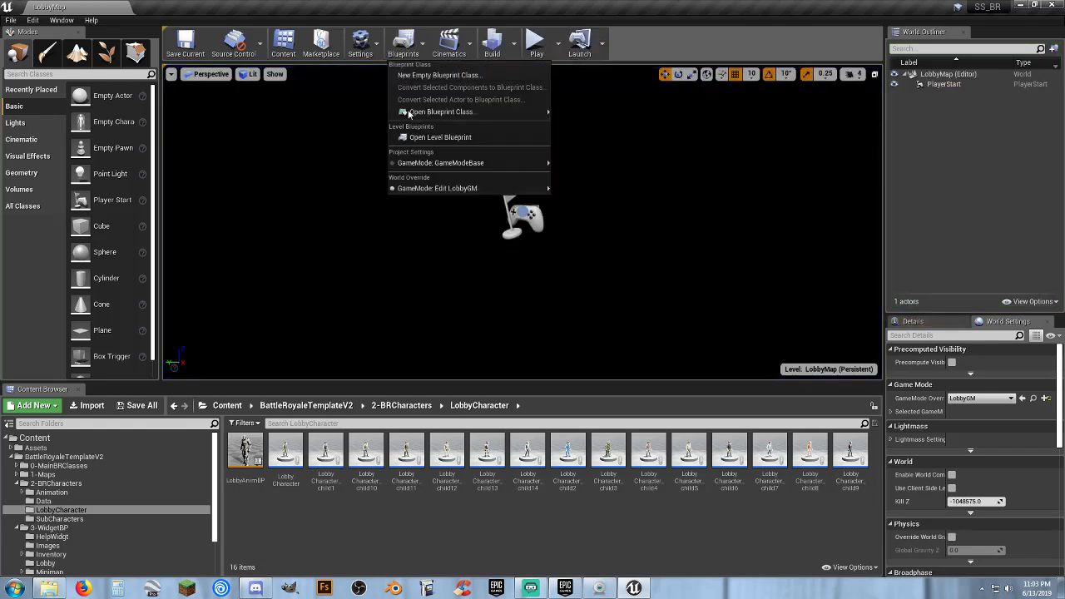
click(427, 136)
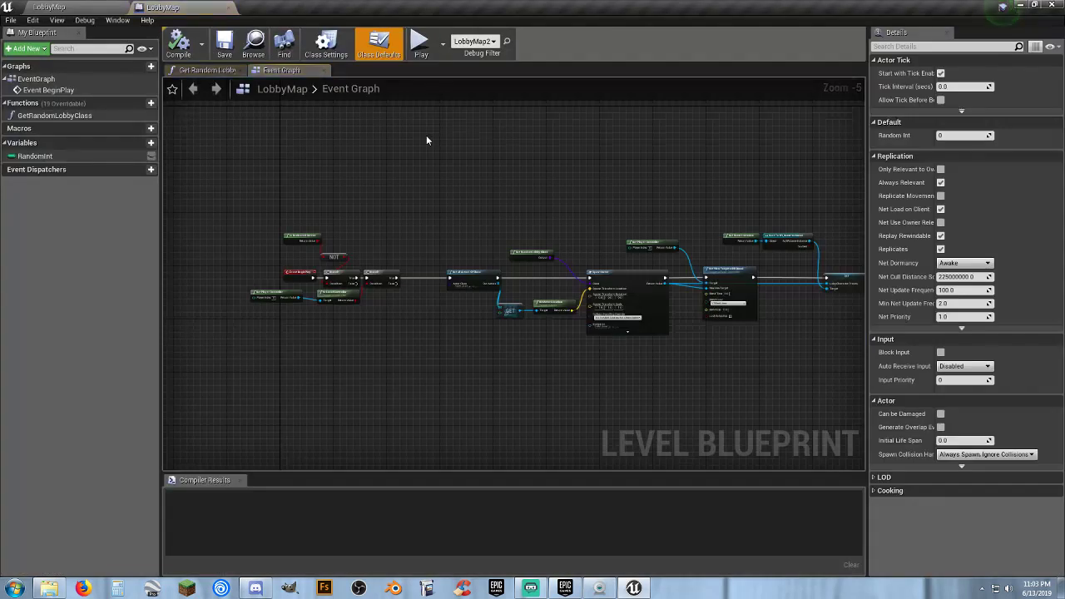
scroll(326, 258, up, 5)
right_drag(531, 256, 559, 208)
right_drag(719, 371, 439, 334)
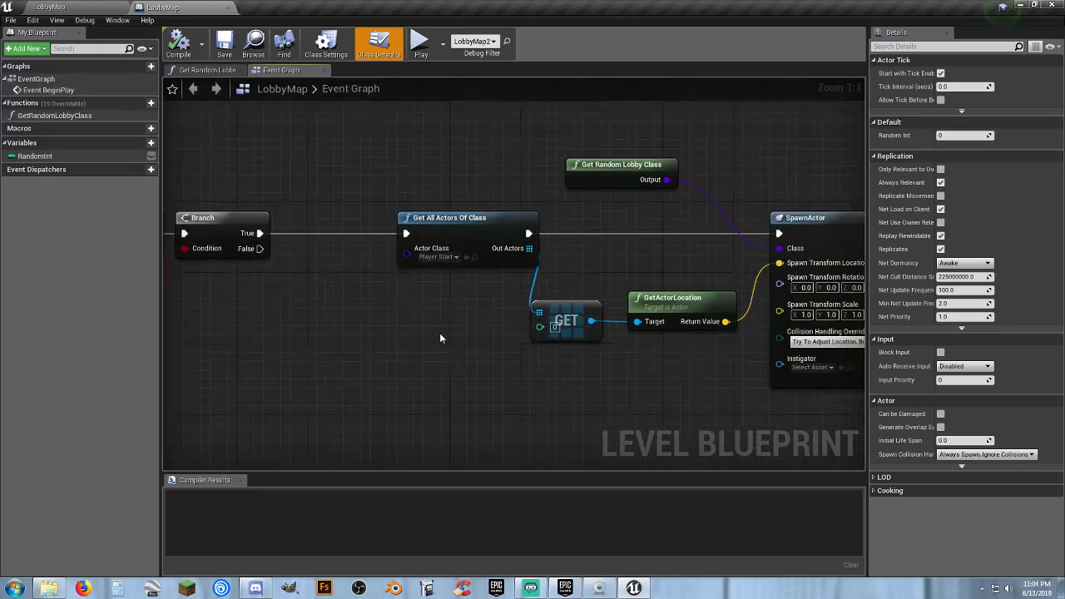
right_drag(641, 412, 458, 371)
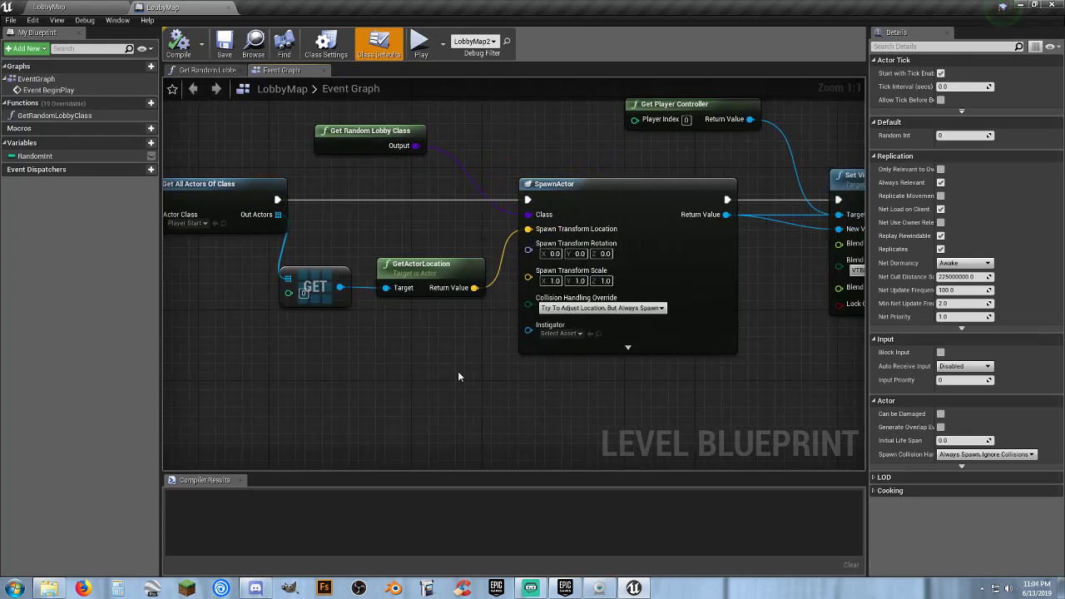
right_drag(642, 393, 229, 434)
right_drag(584, 380, 733, 408)
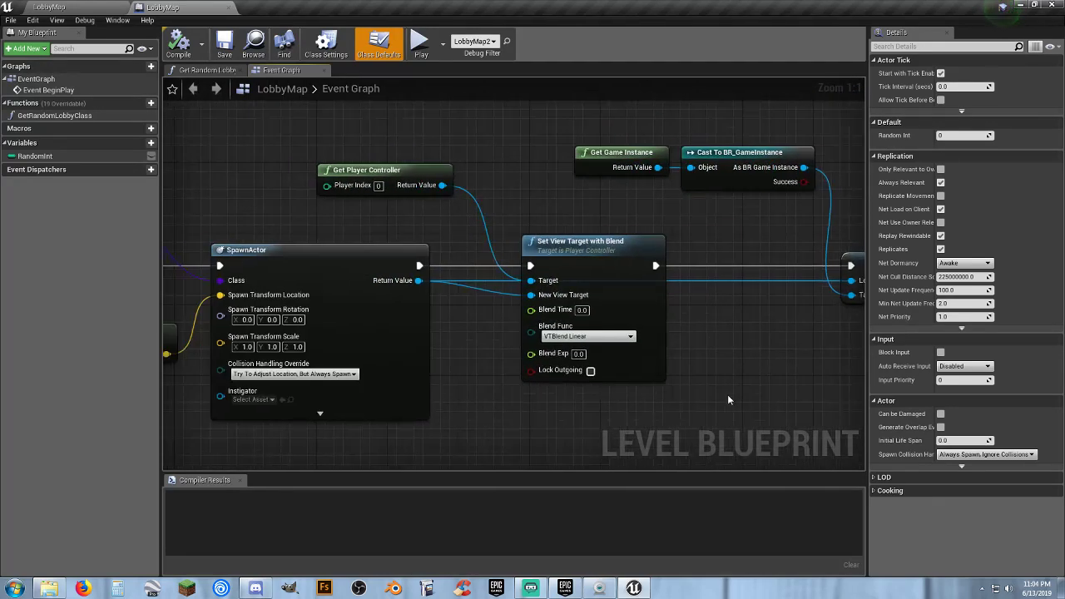
click(230, 9)
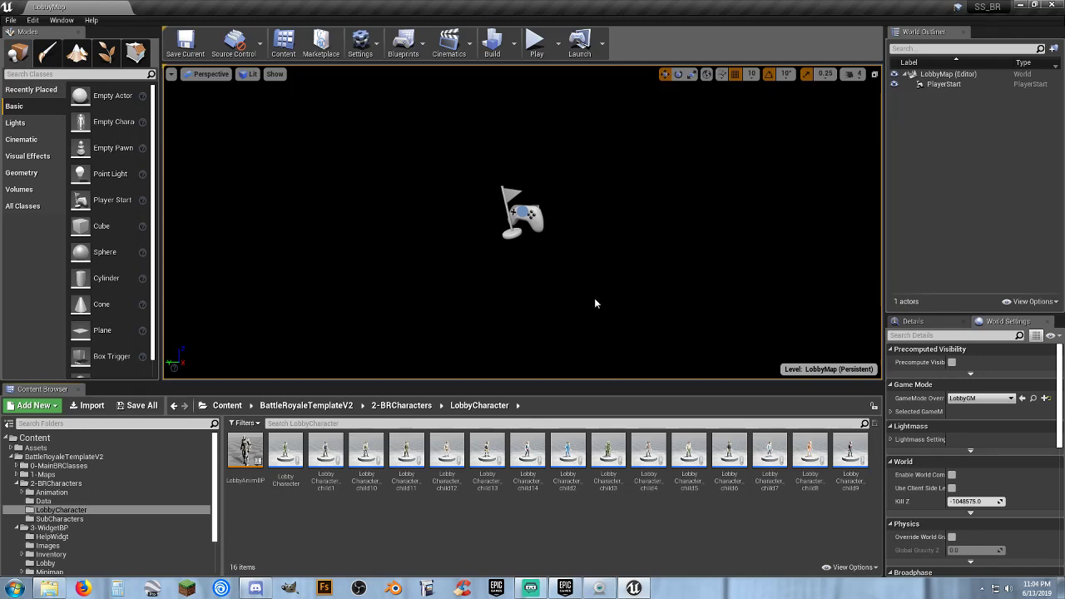
click(533, 223)
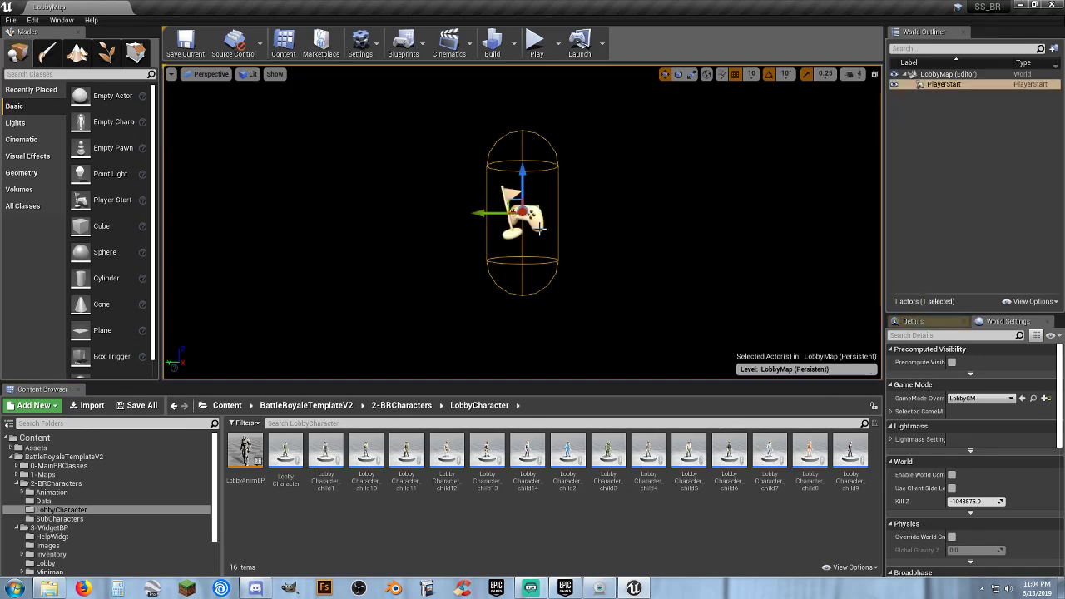
click(656, 276)
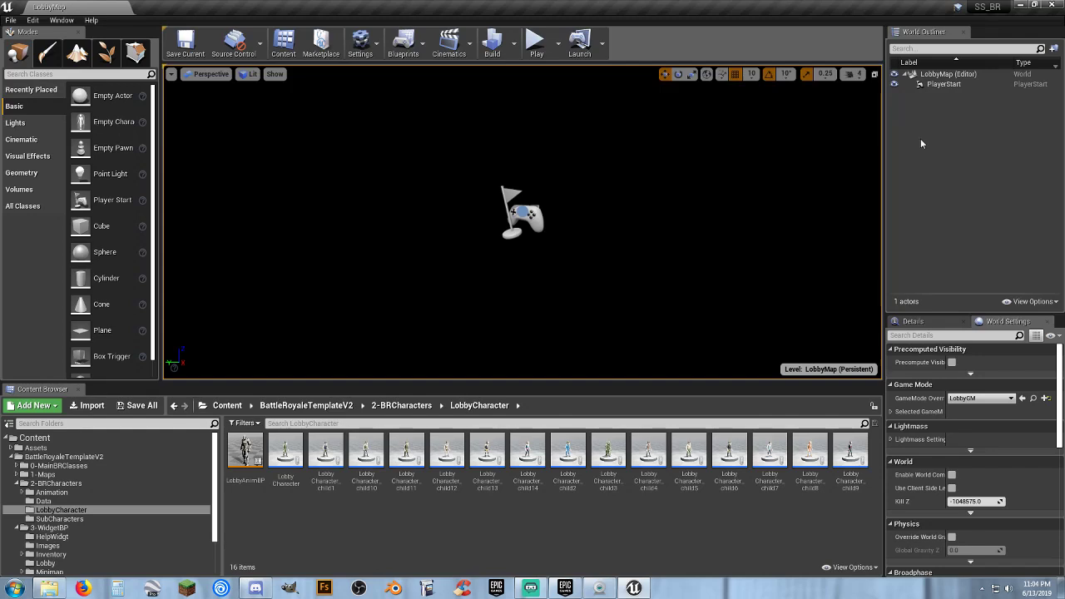
- Inspect the camera and lights around the character in the LobbyCharacter blueprint's viewport, and close the blueprint
double_click(288, 488)
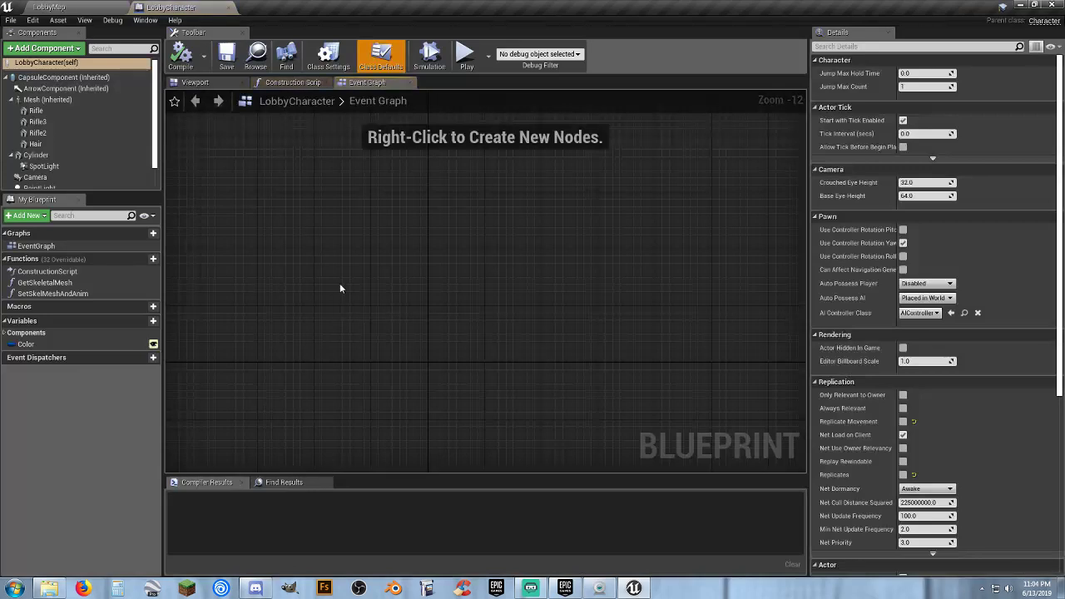
click(193, 82)
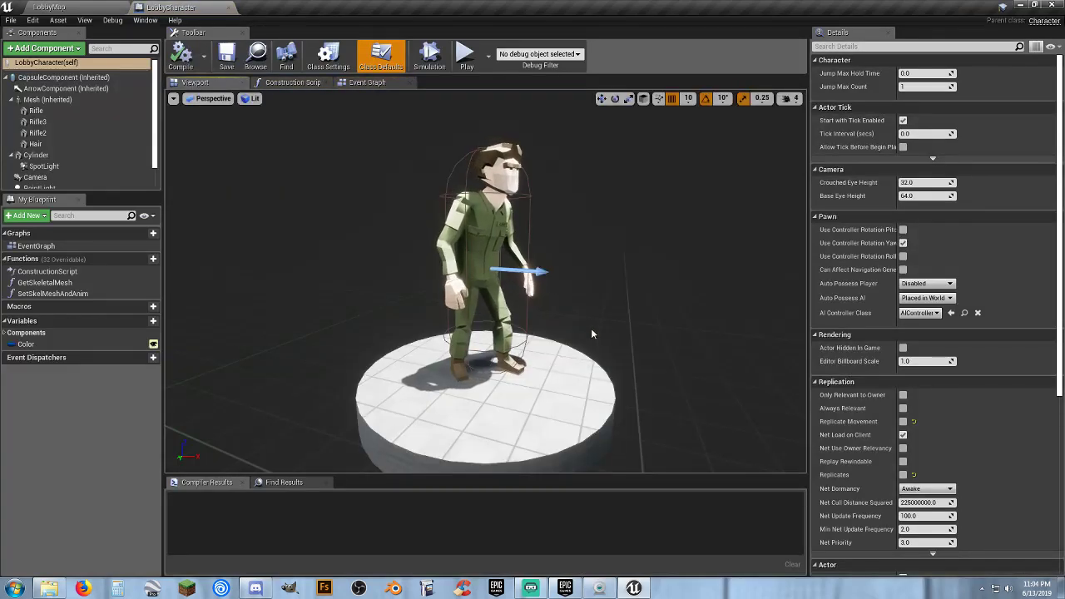
scroll(605, 313, down, 4)
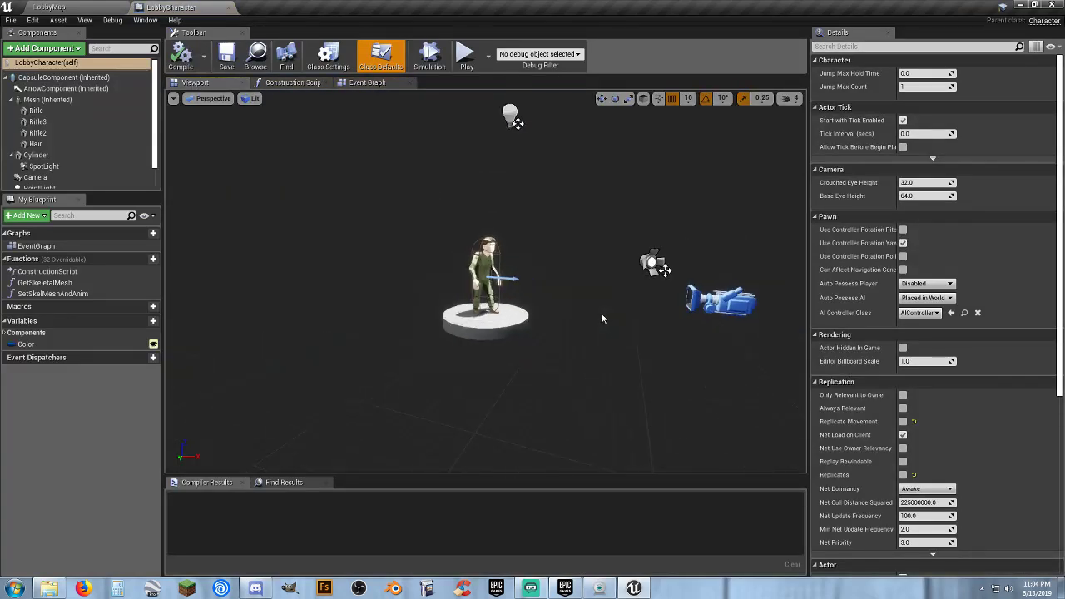
scroll(601, 313, down, 1)
mouse_move(601, 313)
right_down()
mouse_move(550, 337)
mouse_move(611, 300)
mouse_move(571, 301)
mouse_move(550, 316)
mouse_move(633, 310)
mouse_move(636, 258)
mouse_move(634, 316)
mouse_move(601, 313)
right_up()
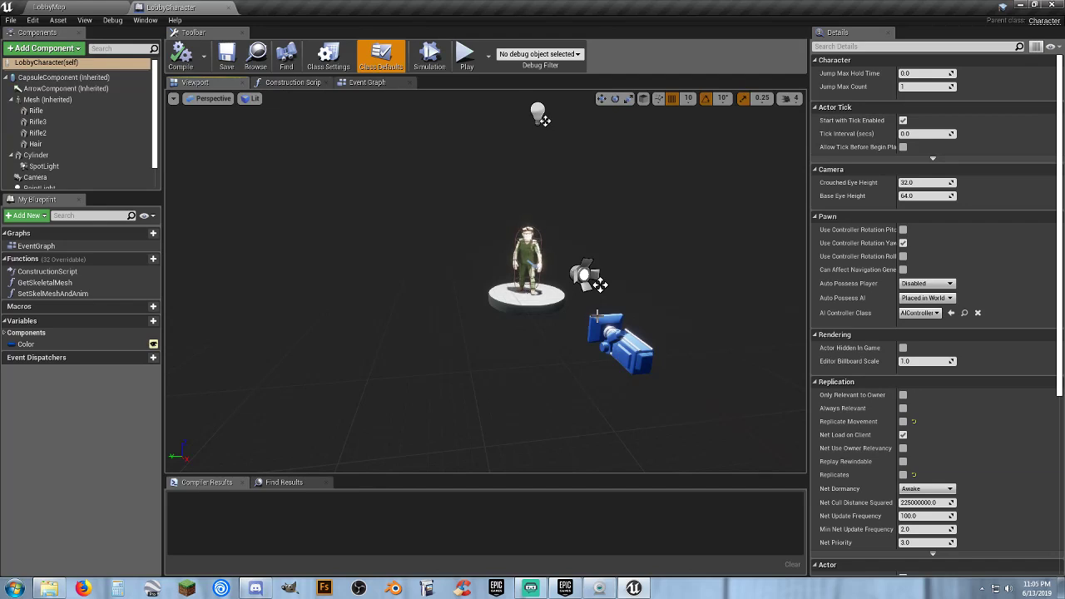
click(230, 11)
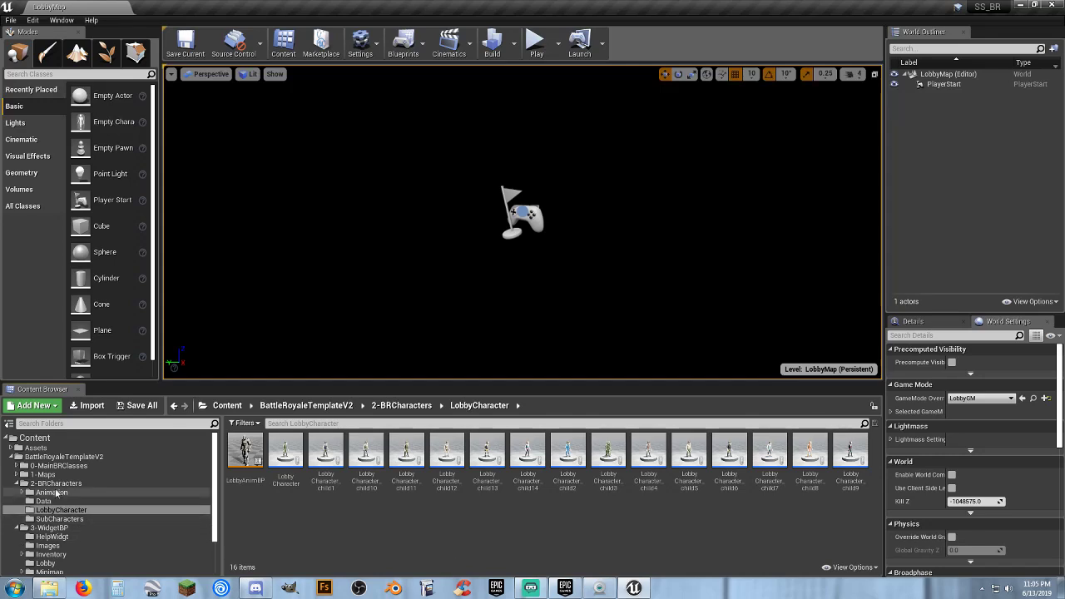
- Open the TestMap level from the Assets TestMaps folder
click(10, 448)
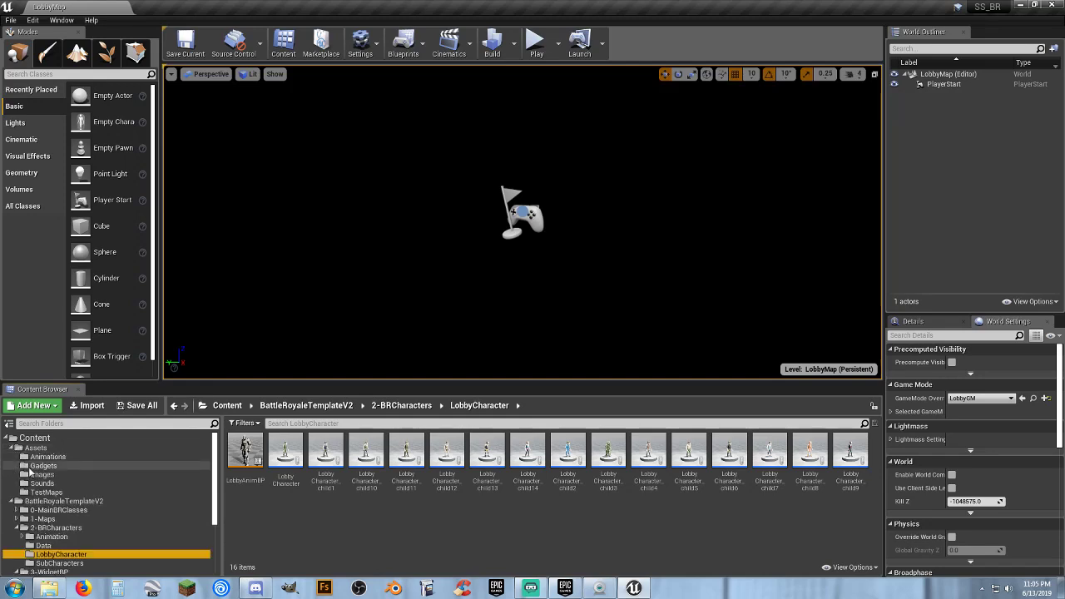
click(45, 492)
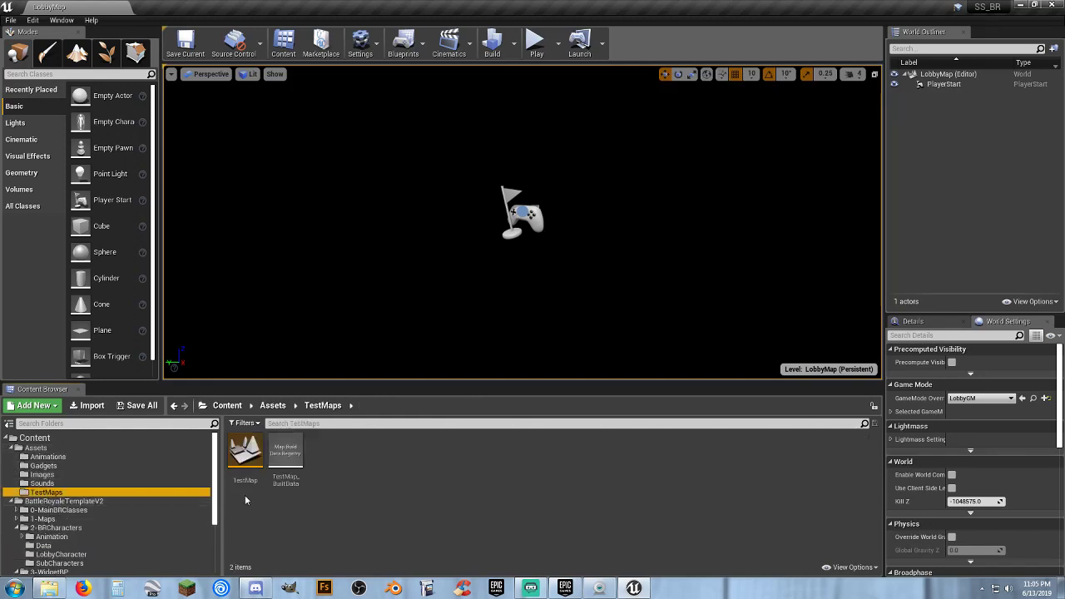
double_click(245, 466)
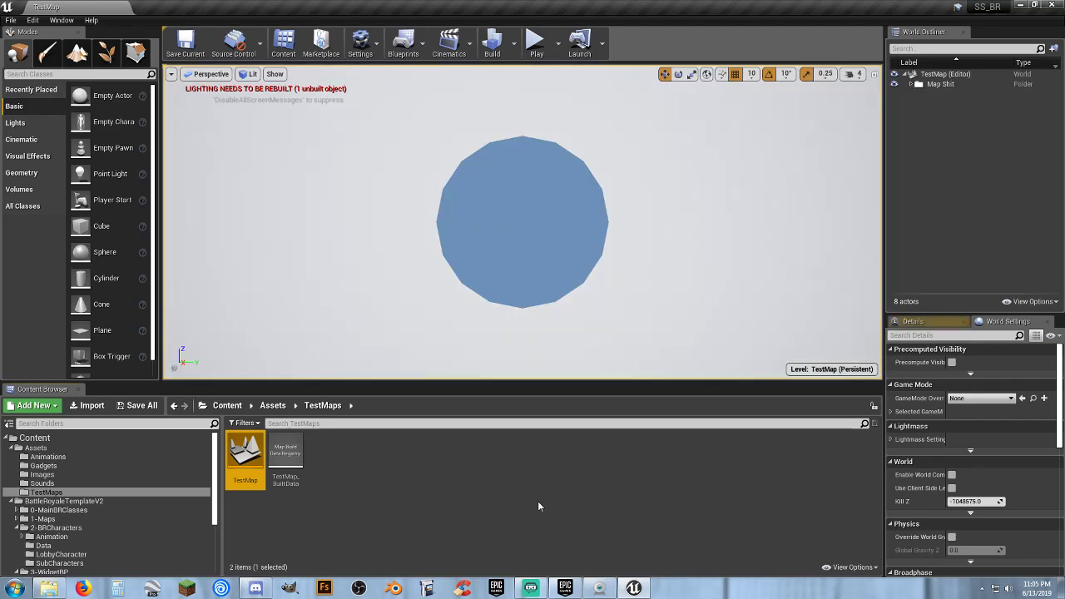
- Look around TestMap's floor, large block and player start, and briefly play the level
right_drag(611, 246, 866, 291)
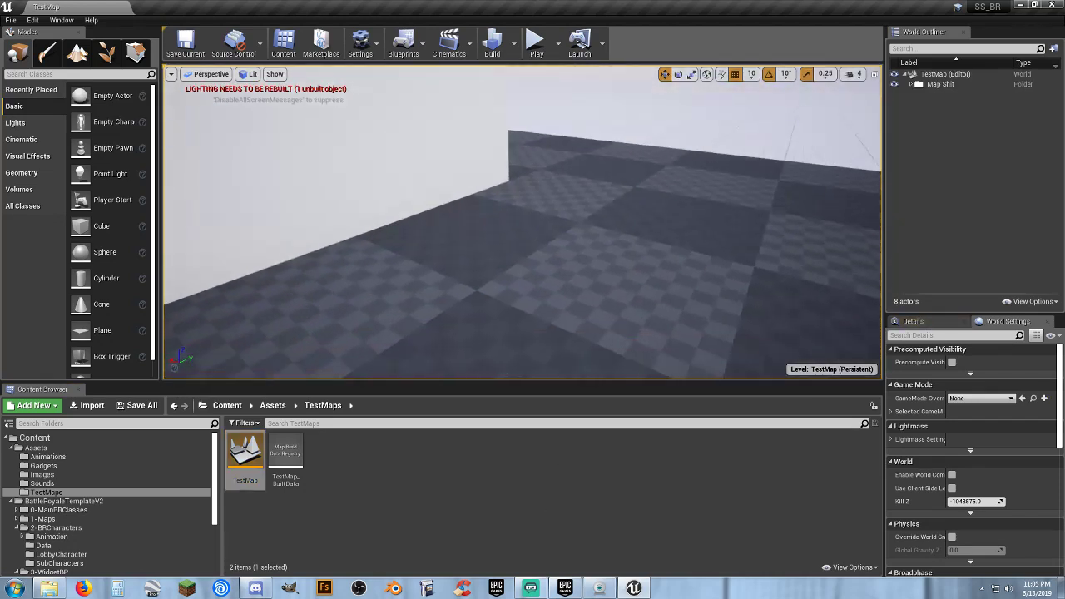
key(s)
right_drag(522, 221, 566, 167)
key(d)
key(a)
key(w)
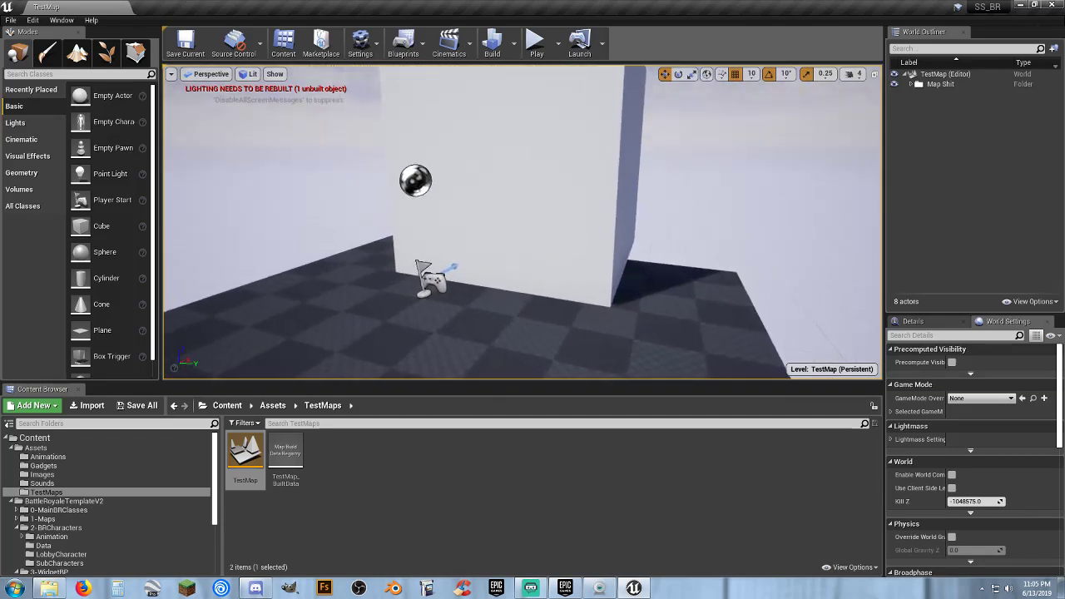
right_drag(633, 269, 633, 240)
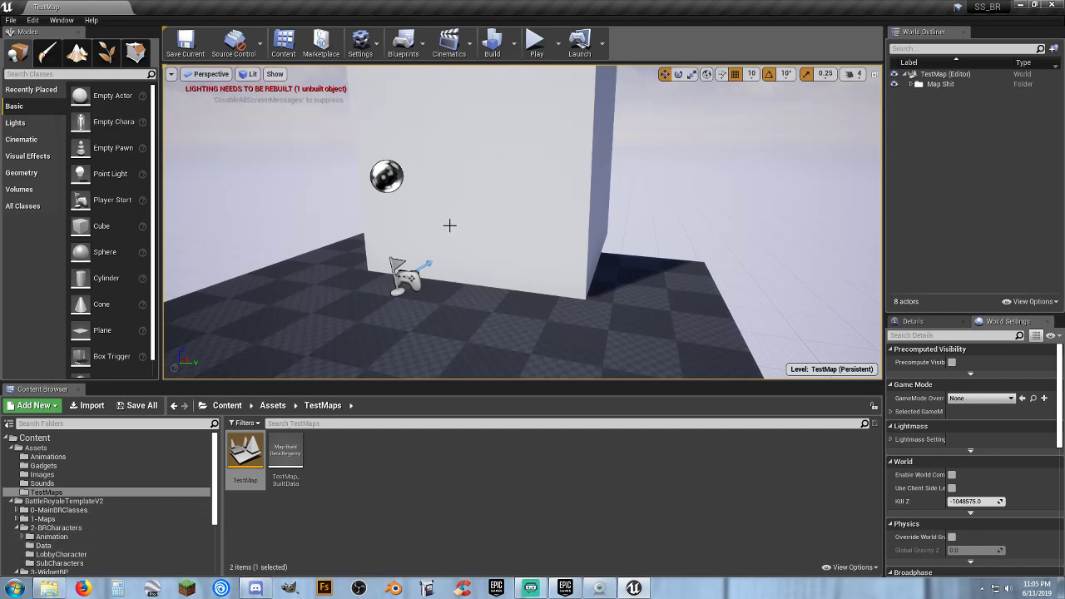
click(536, 42)
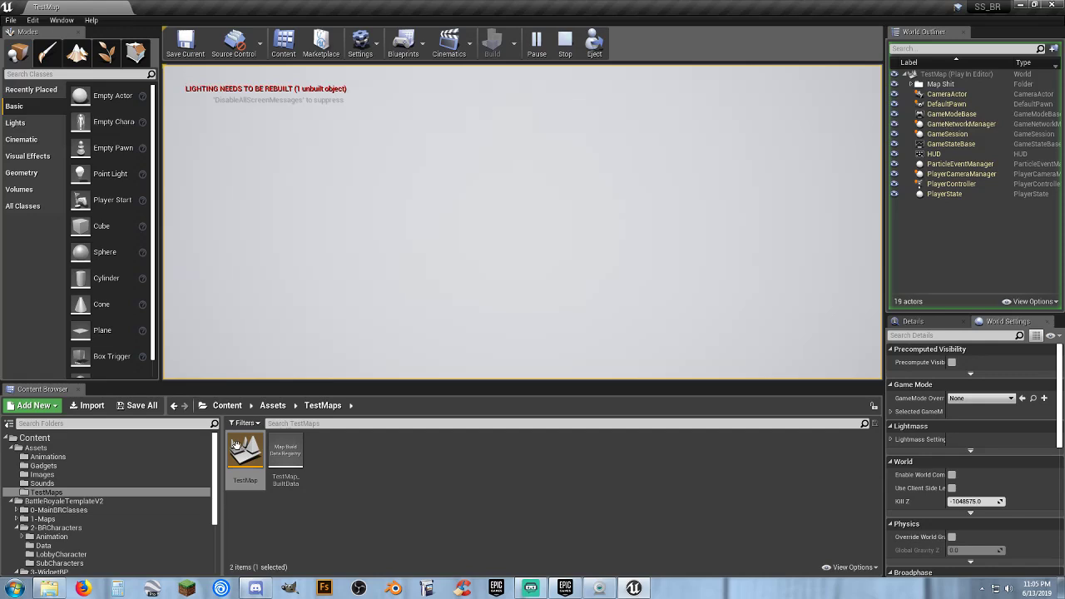
key(Escape)
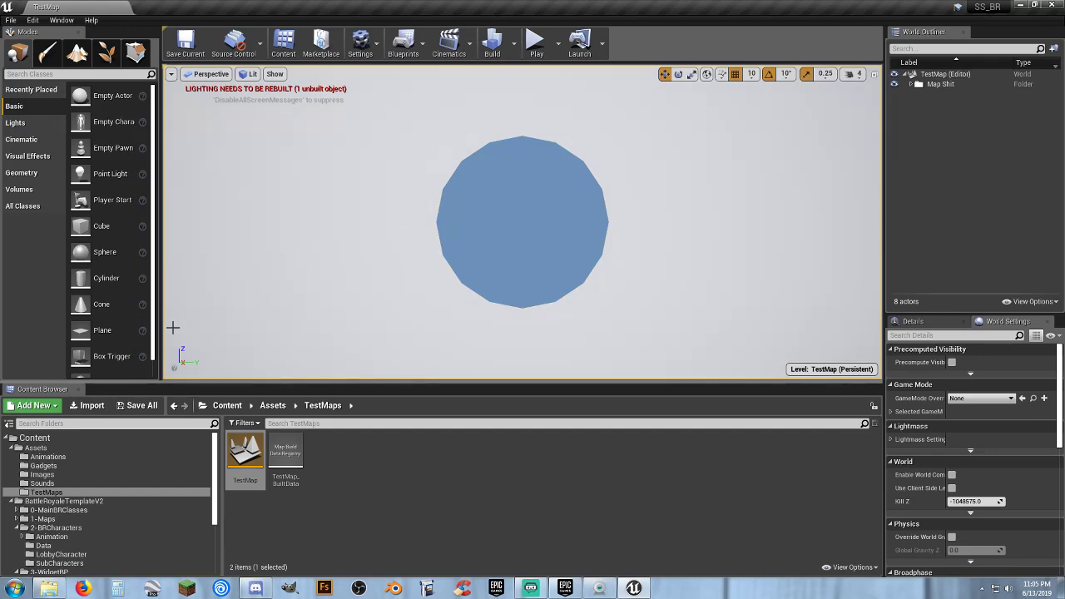
- Create a new level from the Default template
click(11, 20)
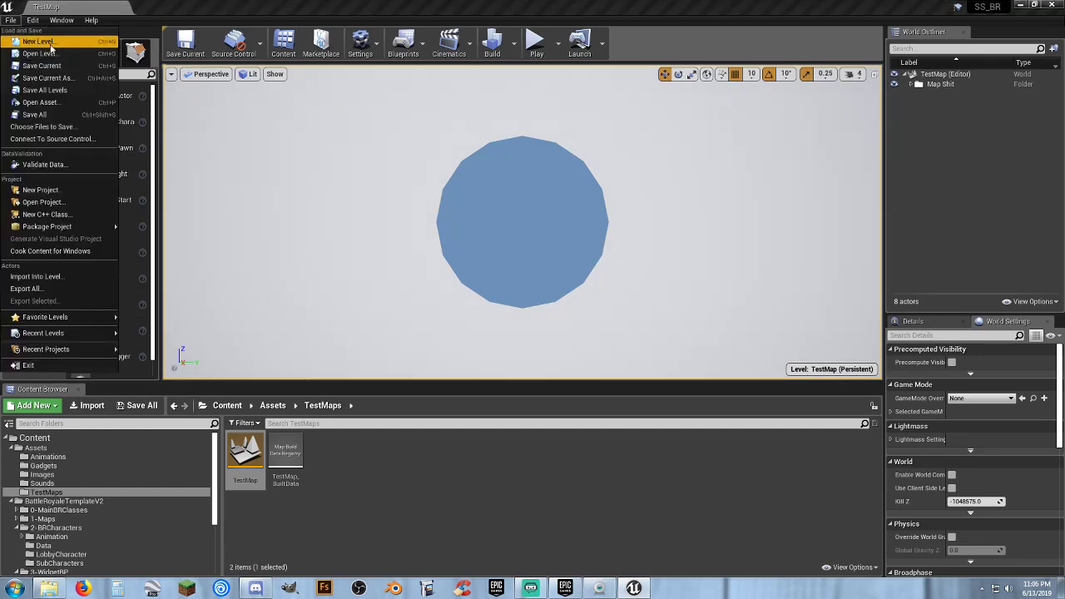
click(39, 42)
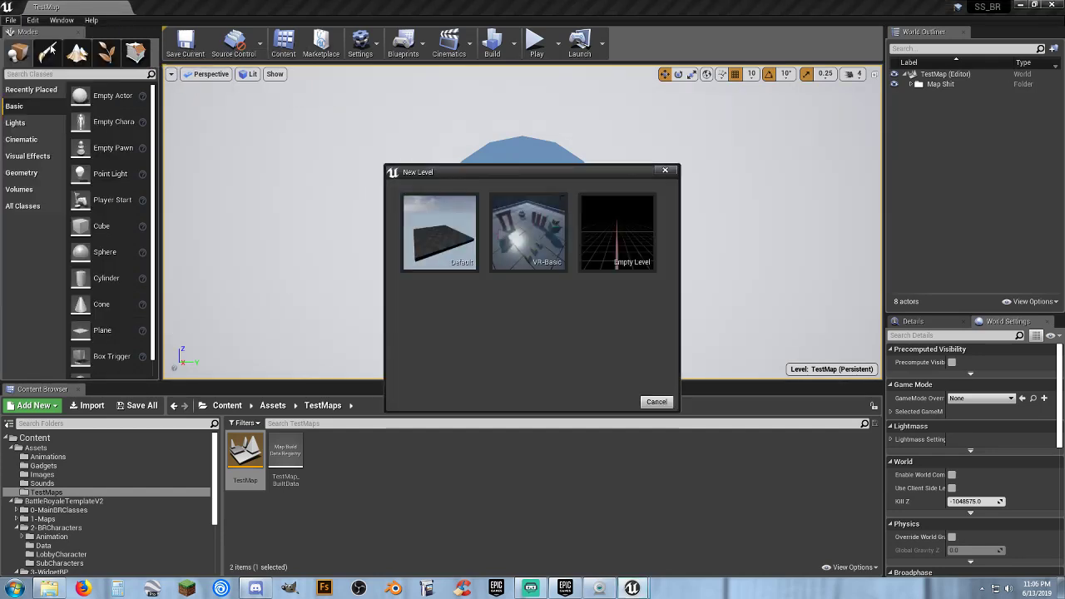
click(425, 227)
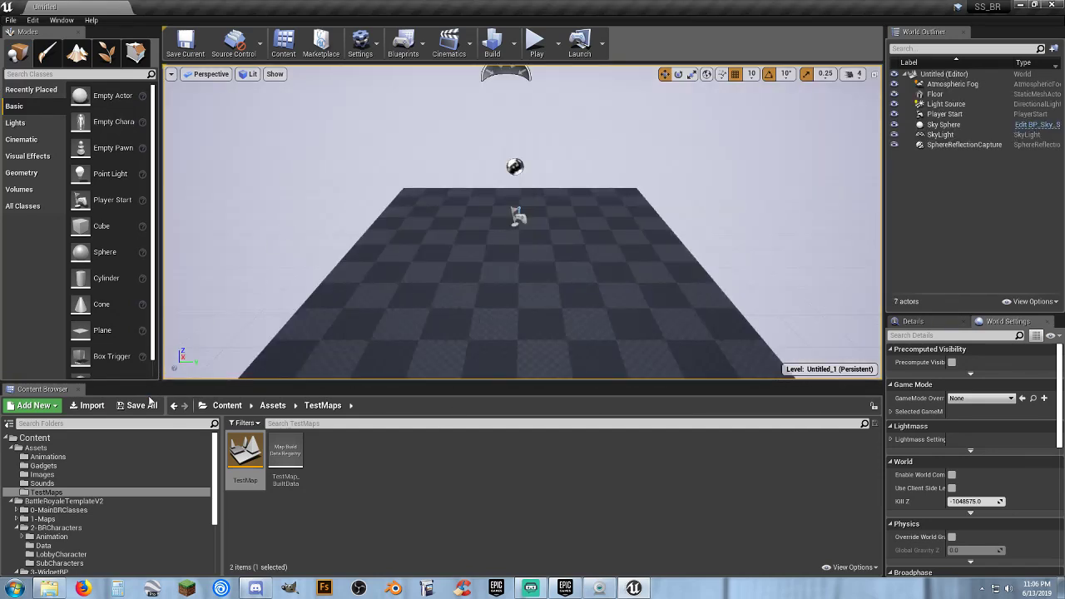
- Delete the SphereReflectionCapture and the Player Start from the new level
click(515, 166)
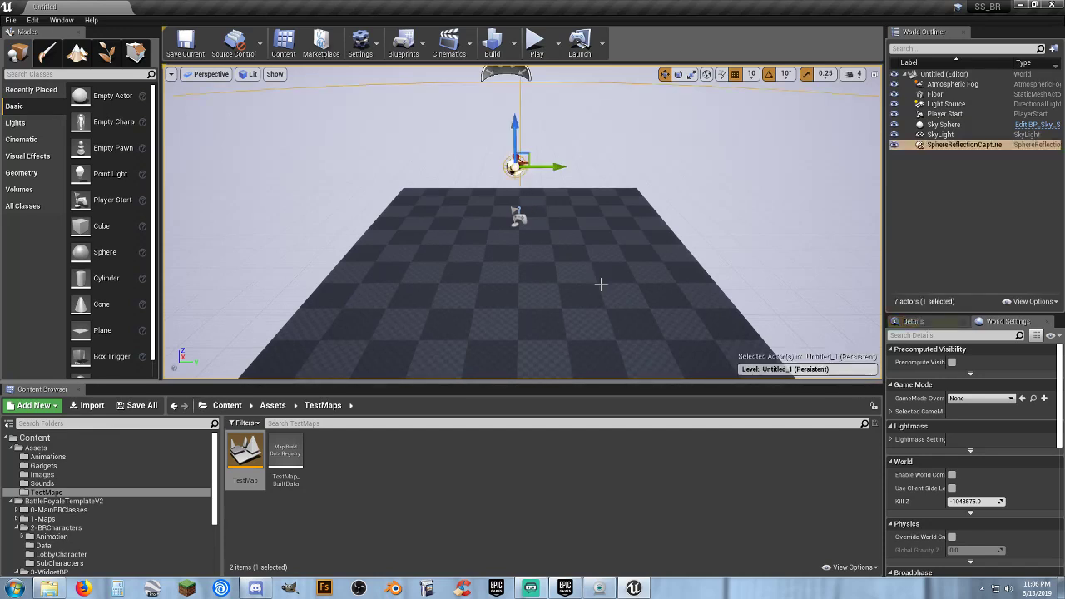
key(Delete)
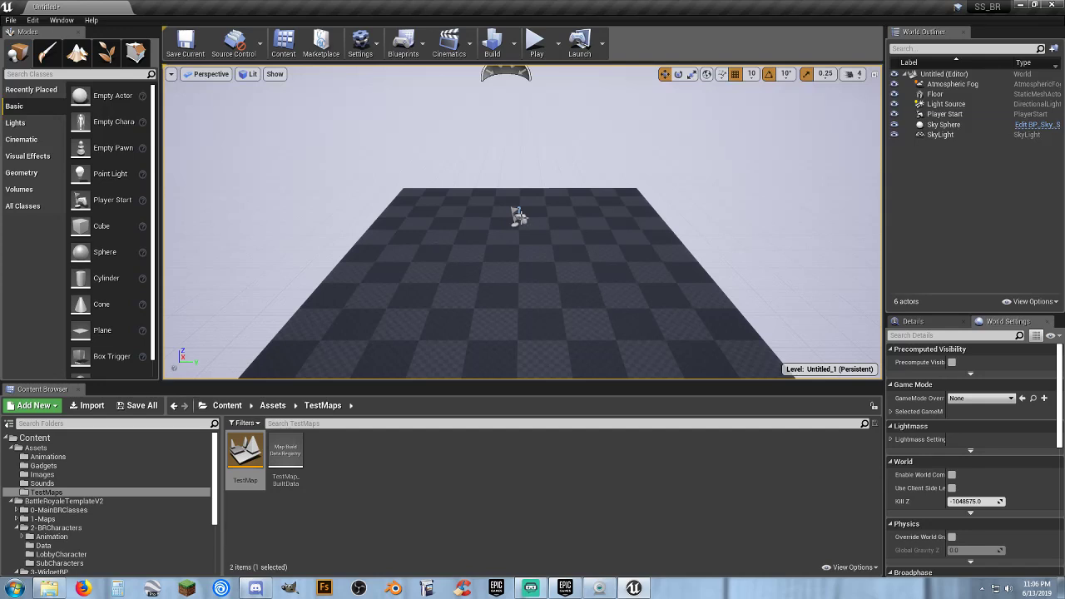
click(517, 214)
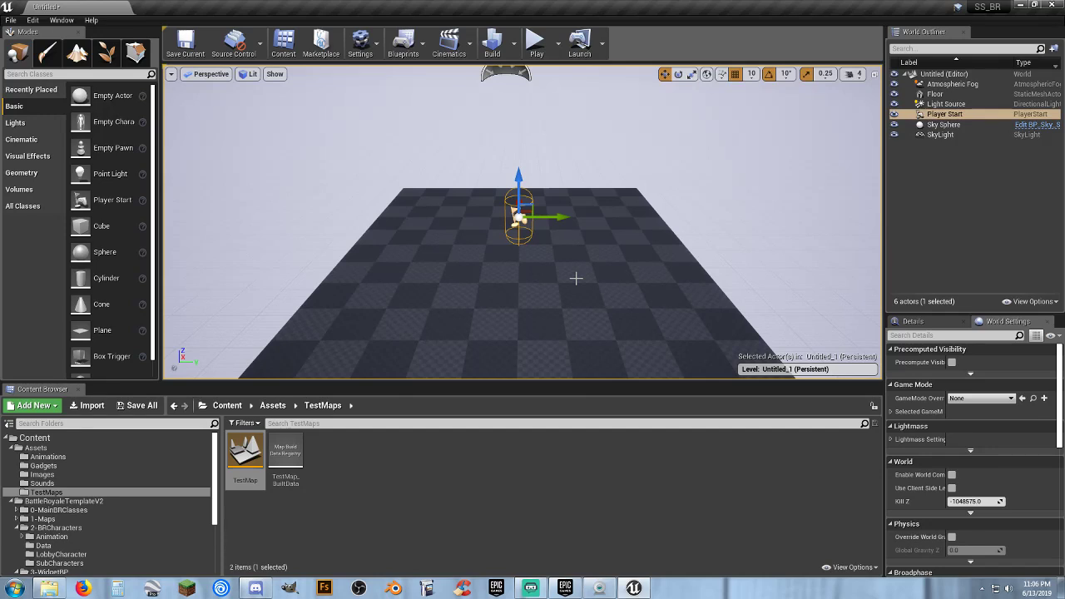
key(Delete)
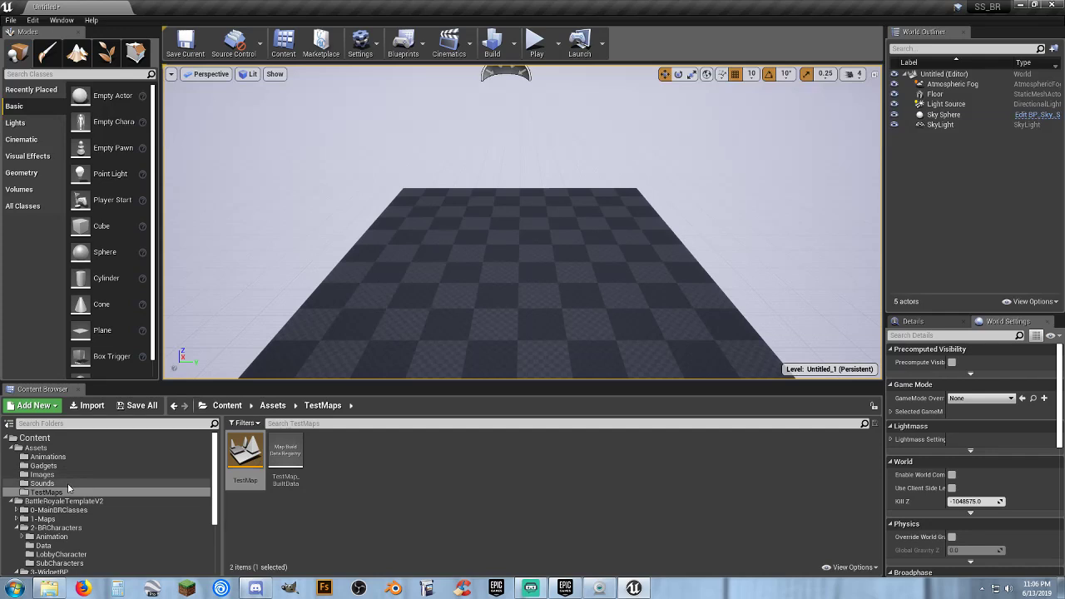
- Place a LobbyCharacter from the 2-BRCharacters LobbyCharacter folder in the level and set its location to 0, 0, 0
click(68, 555)
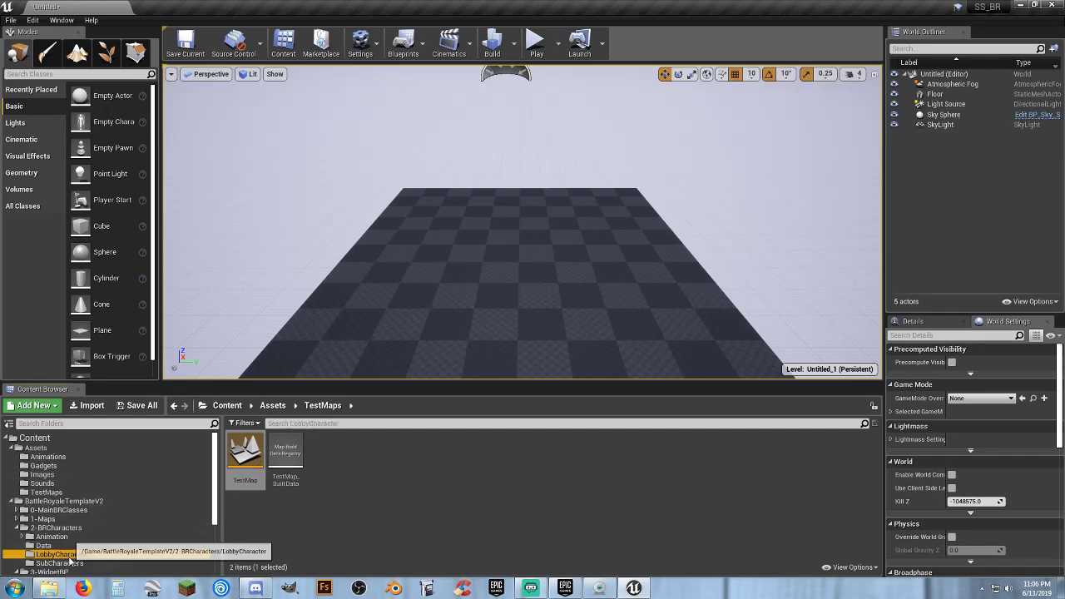
drag(286, 454, 516, 219)
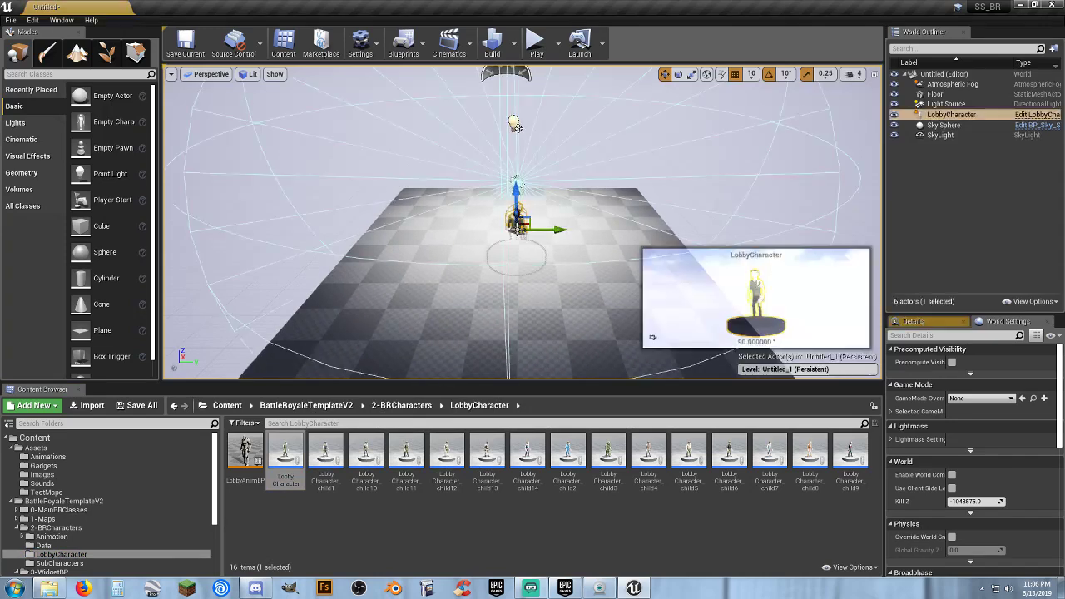
click(954, 323)
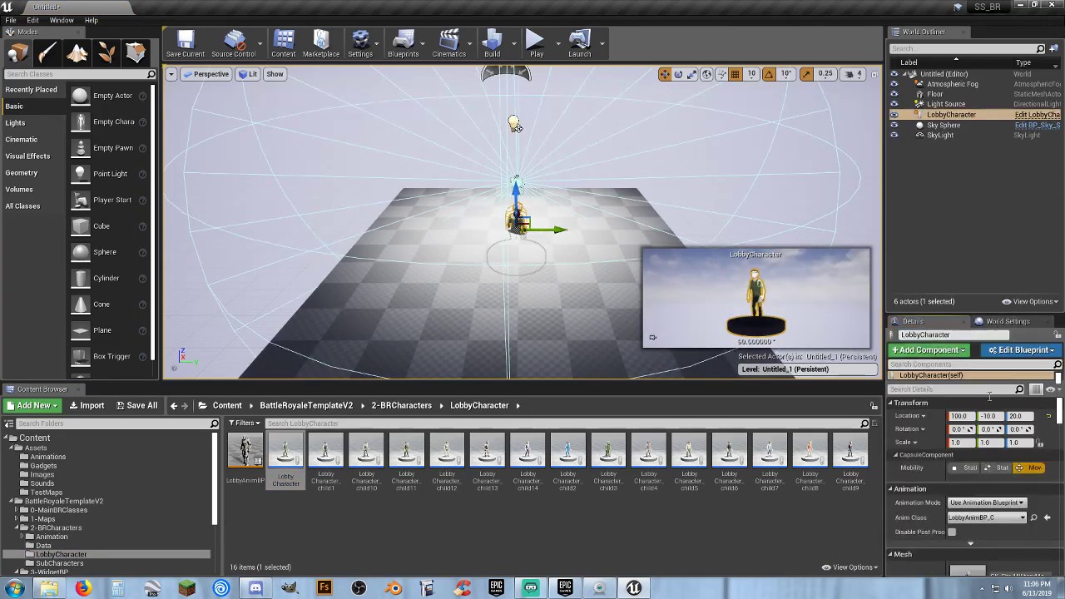
click(961, 416)
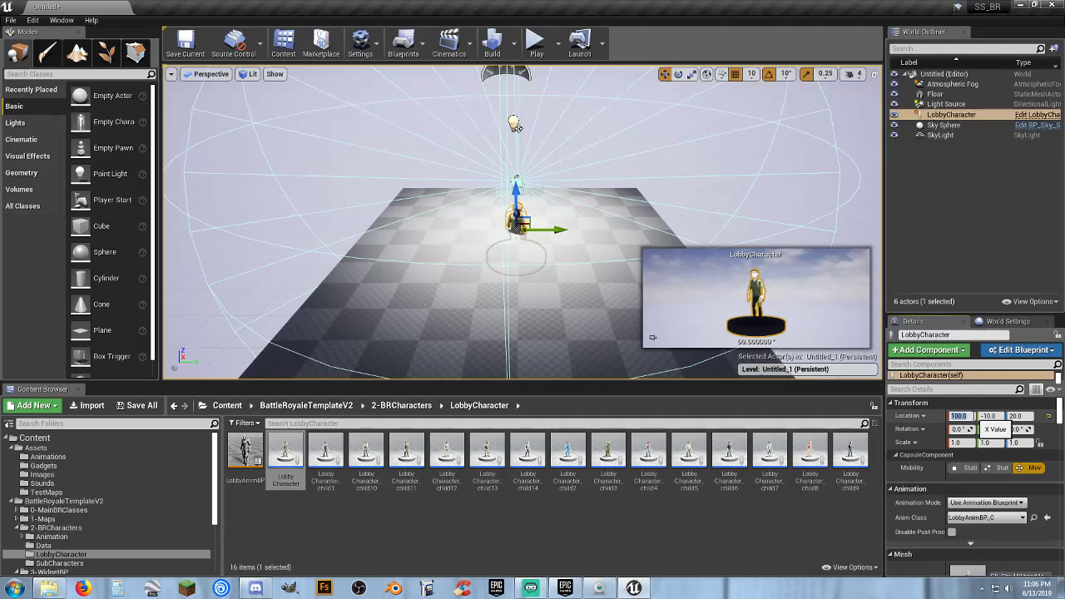
text(0)
key(Tab)
text(0)
key(Tab)
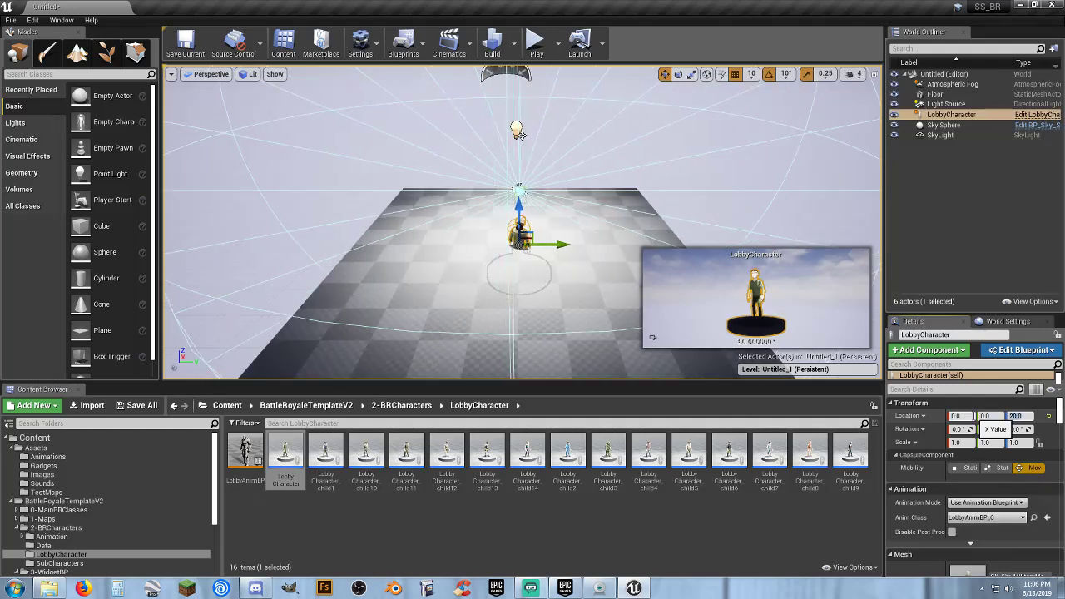
text(0)
key(Return)
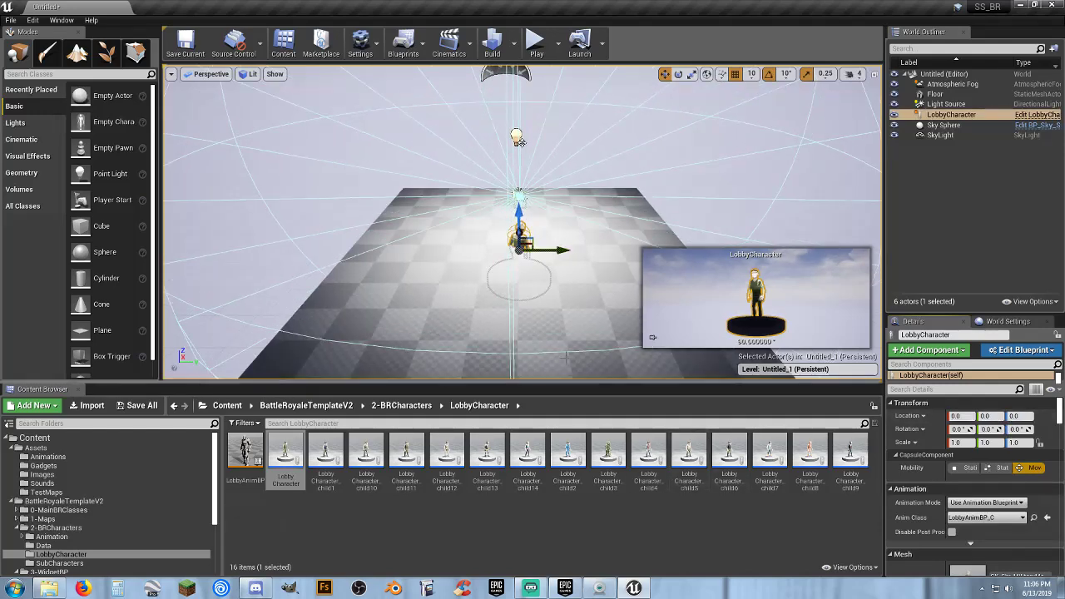
- Delete the Floor from the level and select the LobbyCharacter
click(586, 331)
key(Delete)
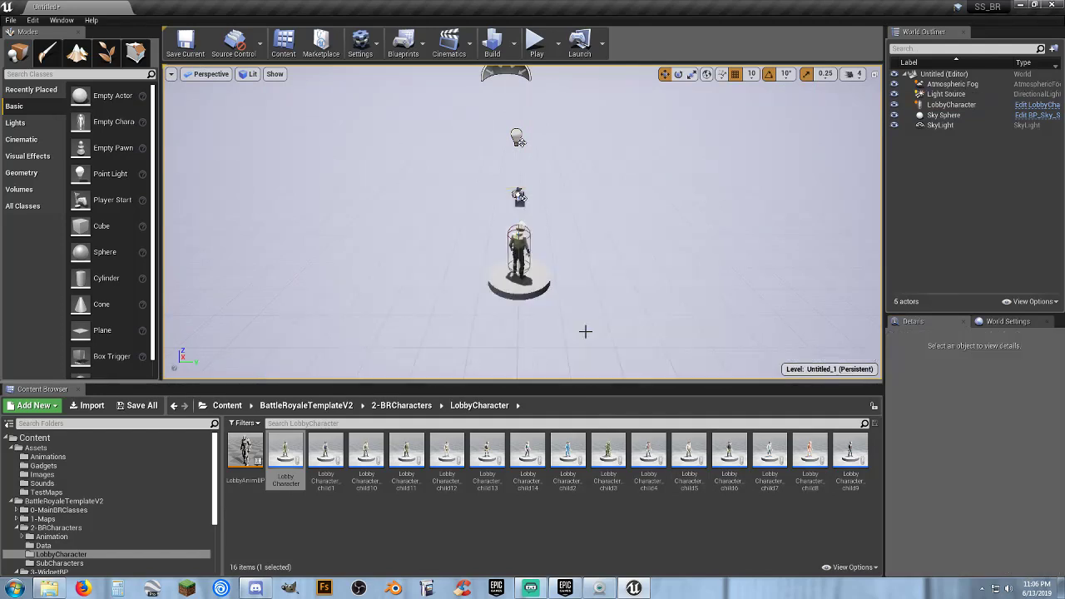
click(518, 247)
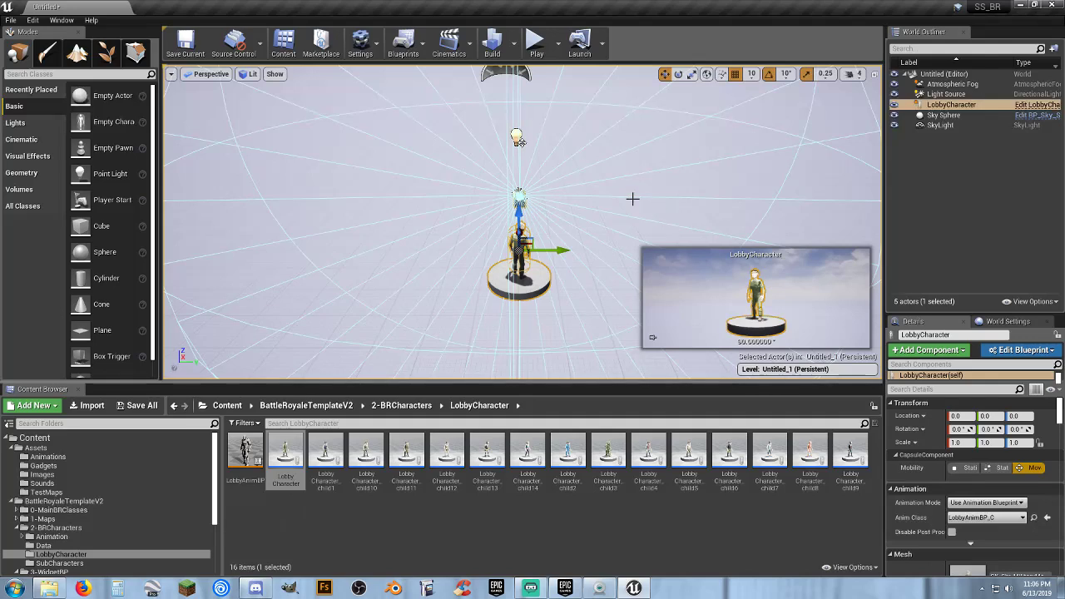
- Briefly play the level with the LobbyCharacter viewed from its side
key(d)
right_drag(638, 191, 388, 199)
click(537, 42)
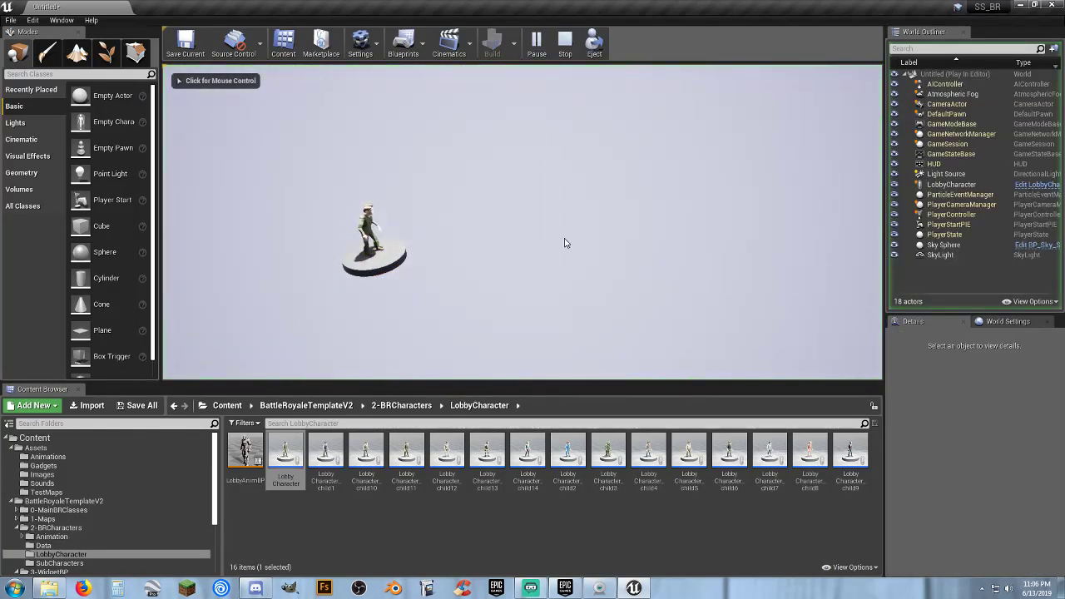
key(Escape)
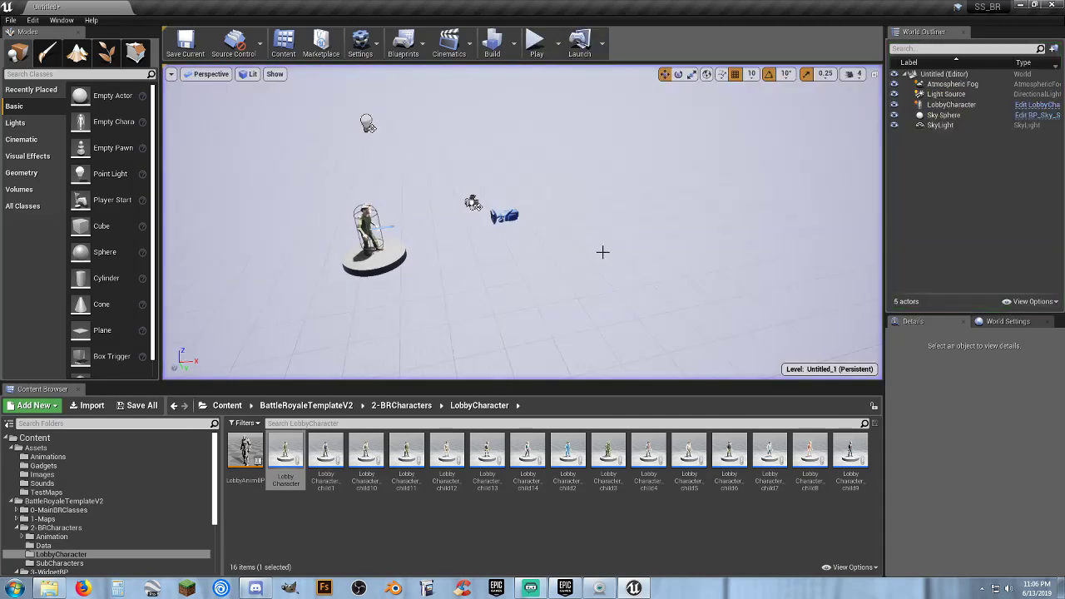
- Examine the LobbyCharacter up close from the front, and play the level once more to check how it appears
right_drag(602, 252, 418, 198)
key(w)
key(d)
key(a)
key(d)
key(w)
key(w)
key(q)
key(s)
key(w)
right_drag(567, 278, 570, 277)
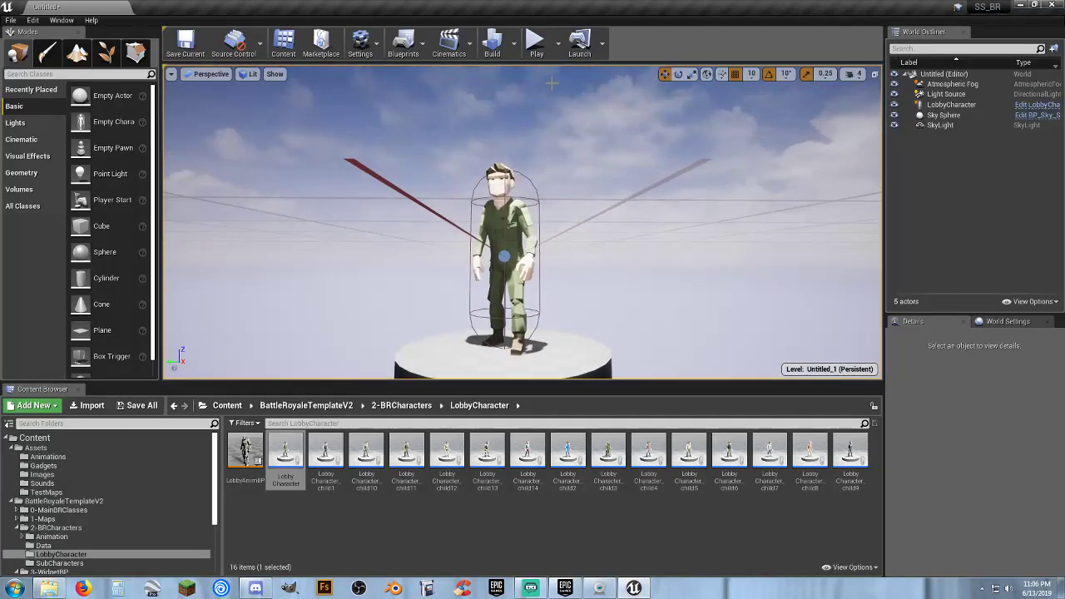
click(536, 41)
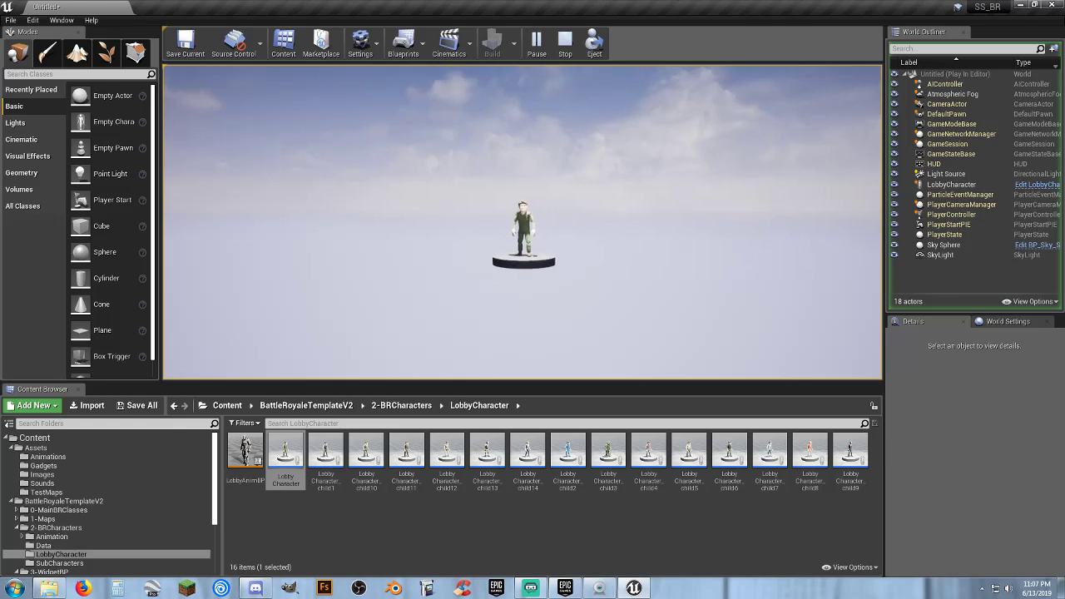
key(Escape)
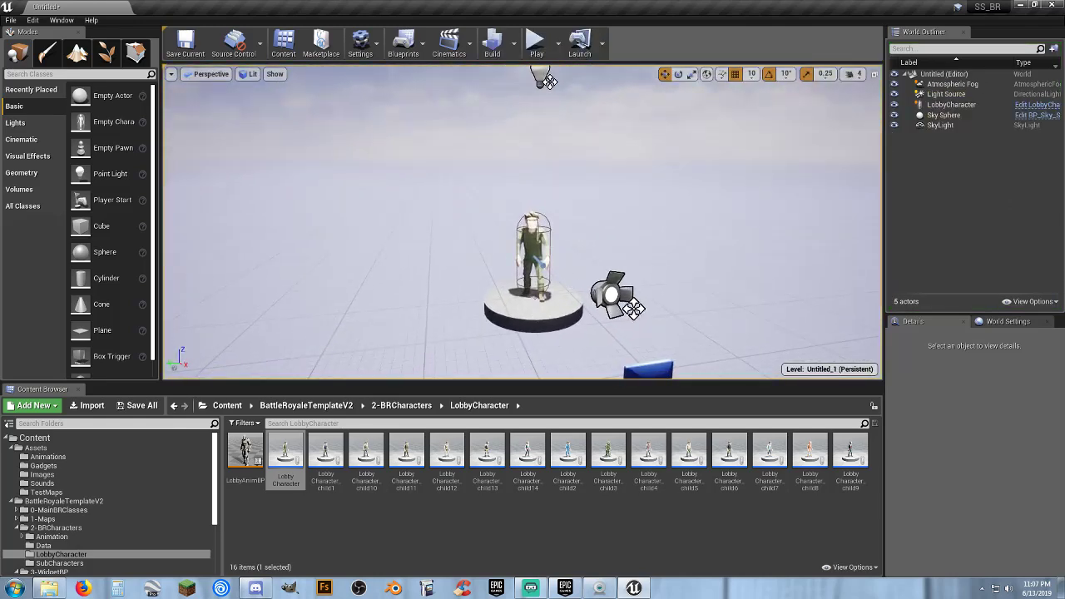
click(550, 314)
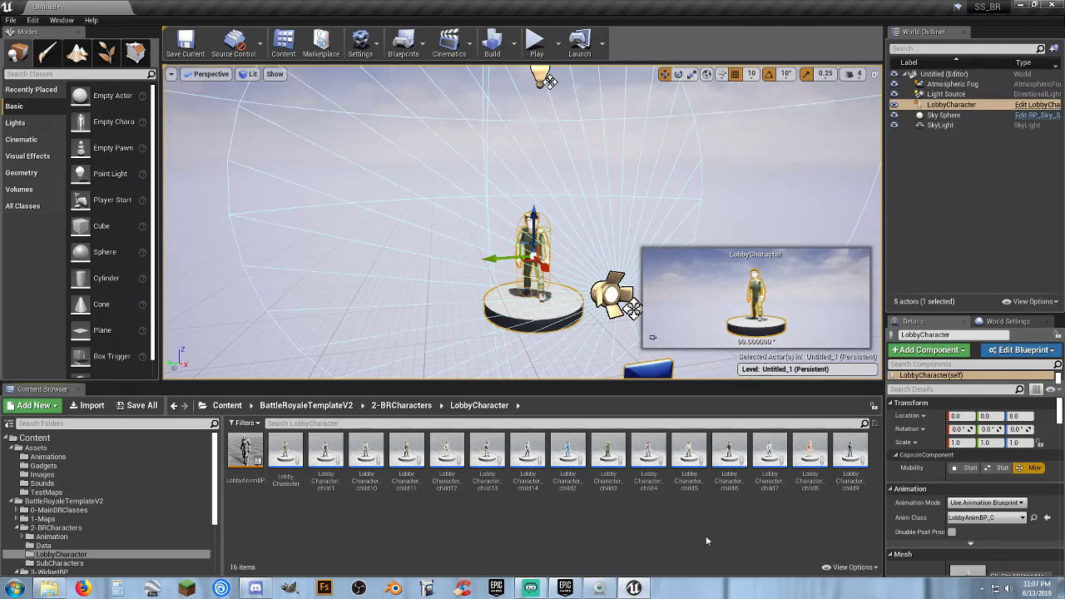
- Create a folder named Map Shit in the level's actor list
click(945, 75)
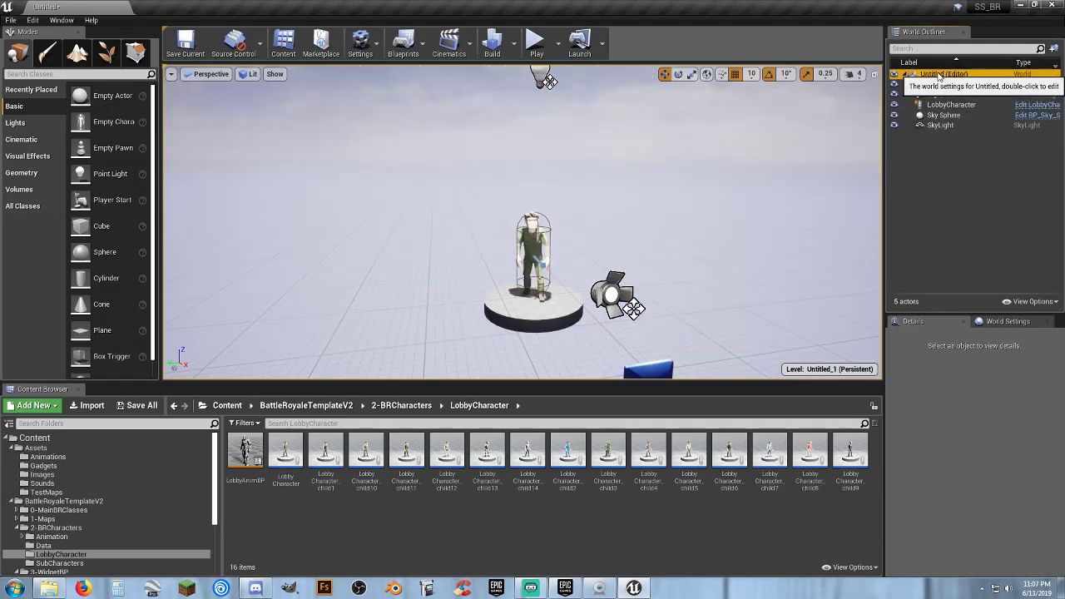
right_click(943, 166)
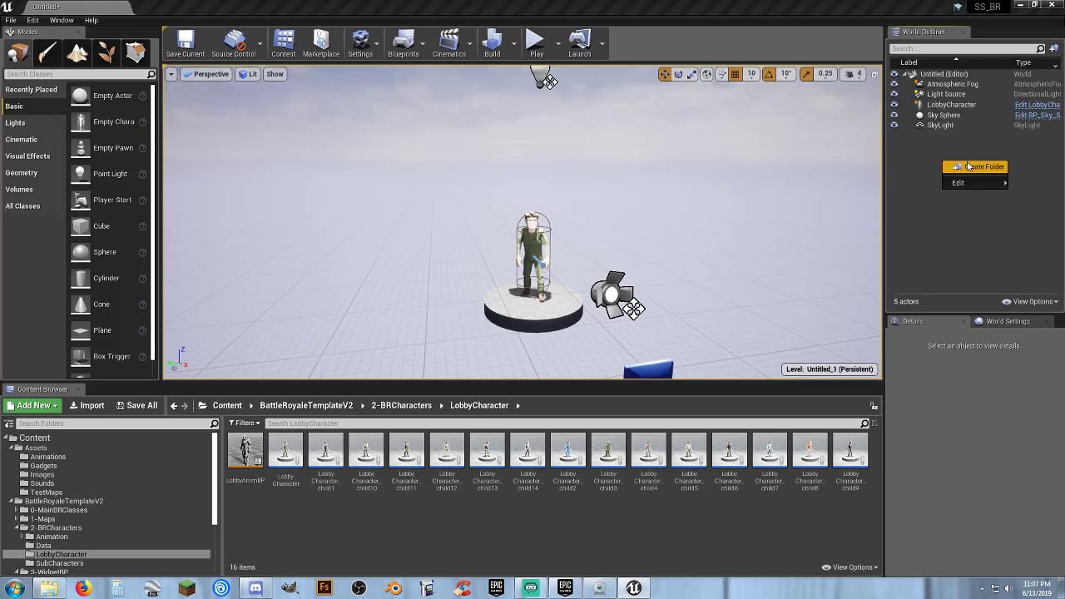
click(970, 166)
text(Map Shit)
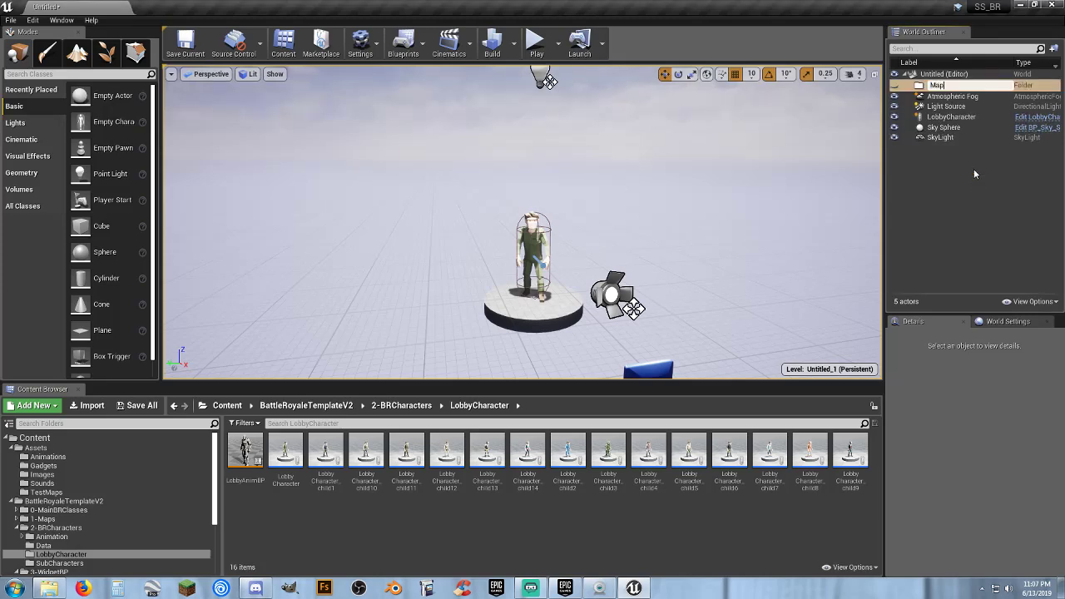
key(Return)
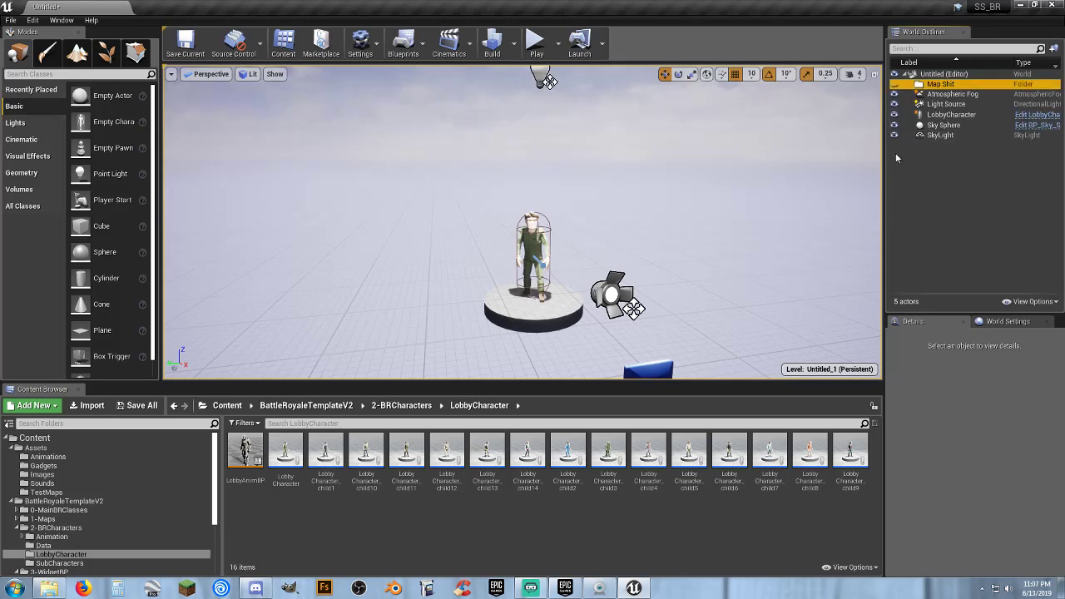
- Move Atmospheric Fog, Light Source, Sky Sphere and SkyLight into the Map Shit folder and collapse it
click(952, 94)
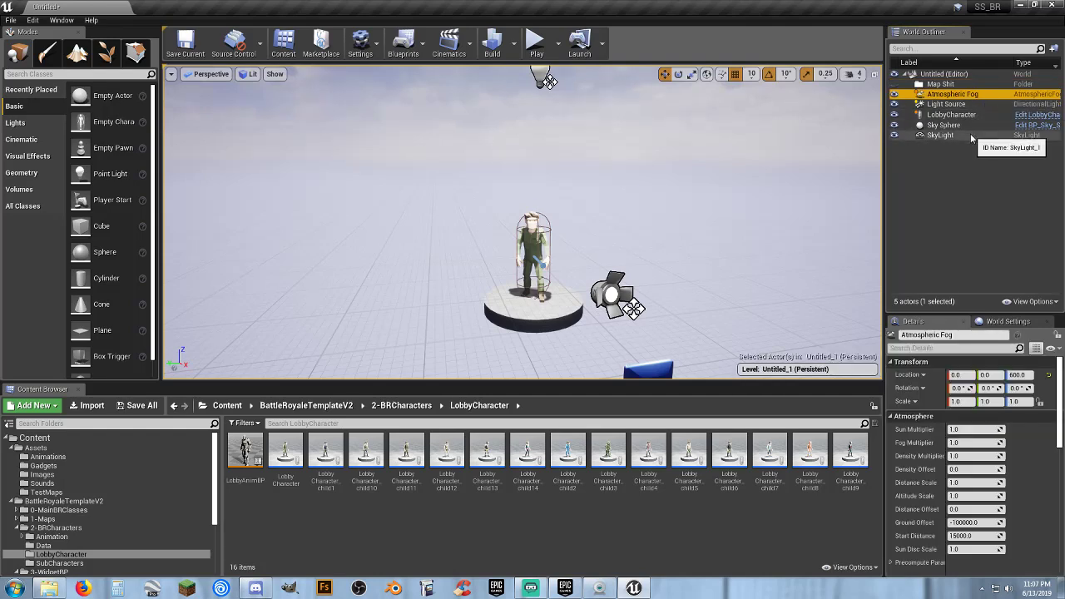
shift+click(971, 137)
ctrl+click(960, 115)
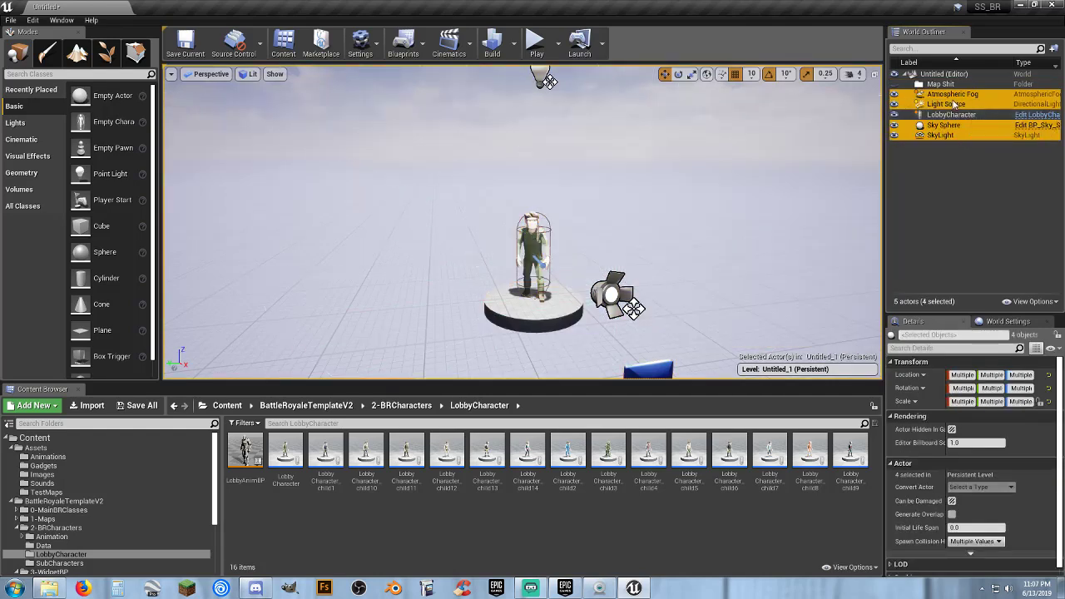
drag(955, 98, 951, 85)
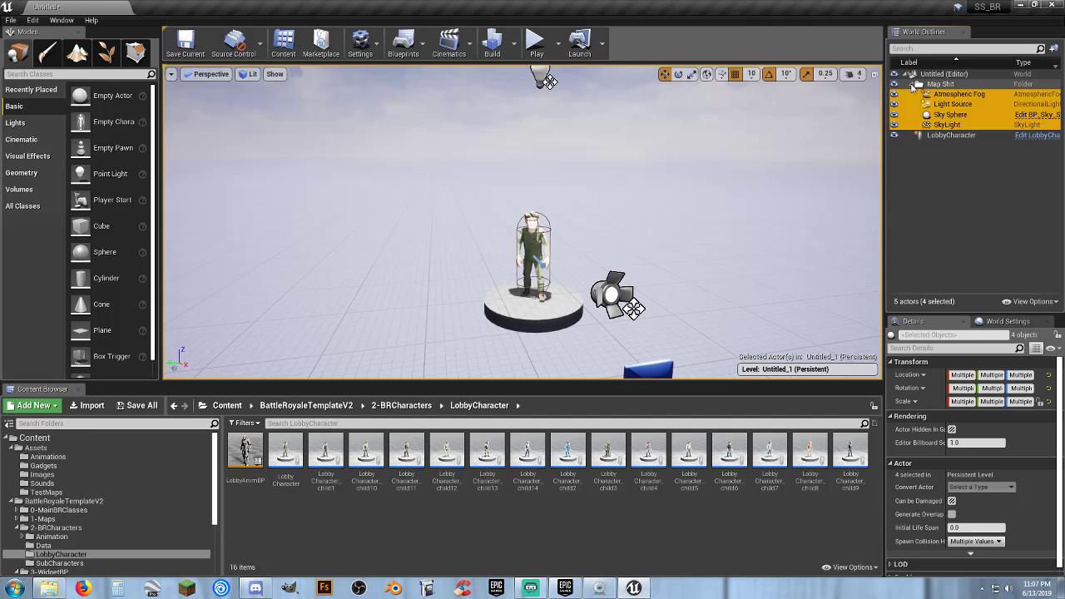
click(914, 86)
click(938, 75)
click(943, 127)
- Create a second folder named Character in the level's actor list
right_click(947, 127)
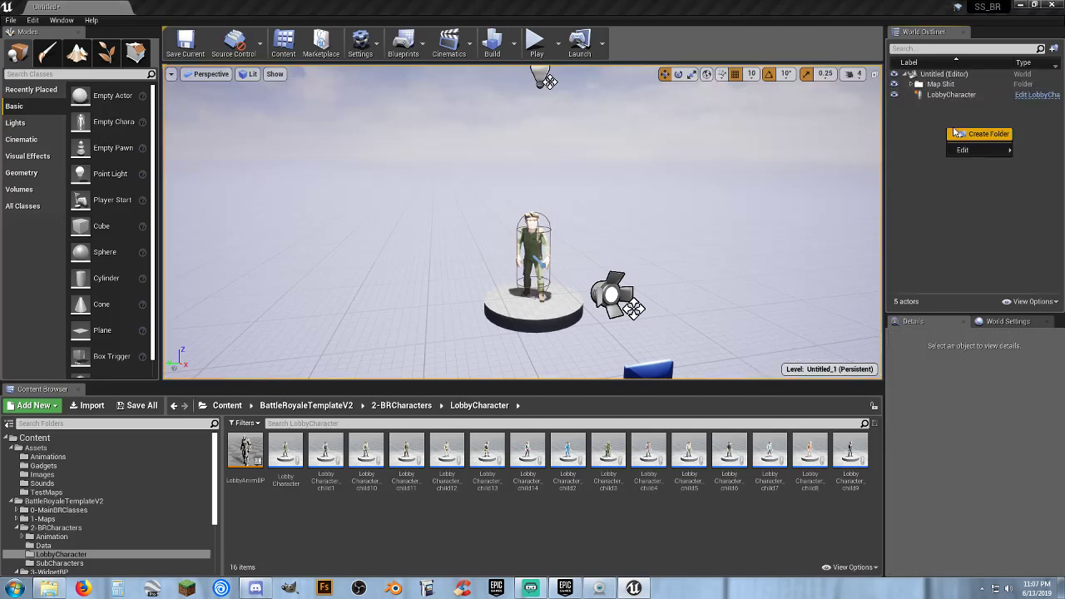
click(969, 133)
text(C)
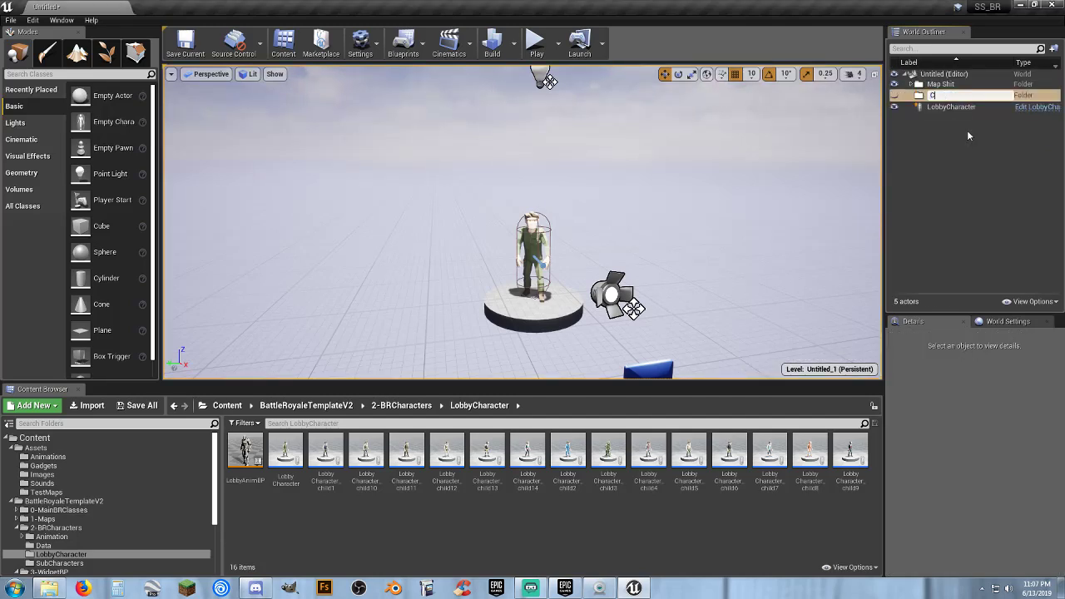
text(haracter)
key(Return)
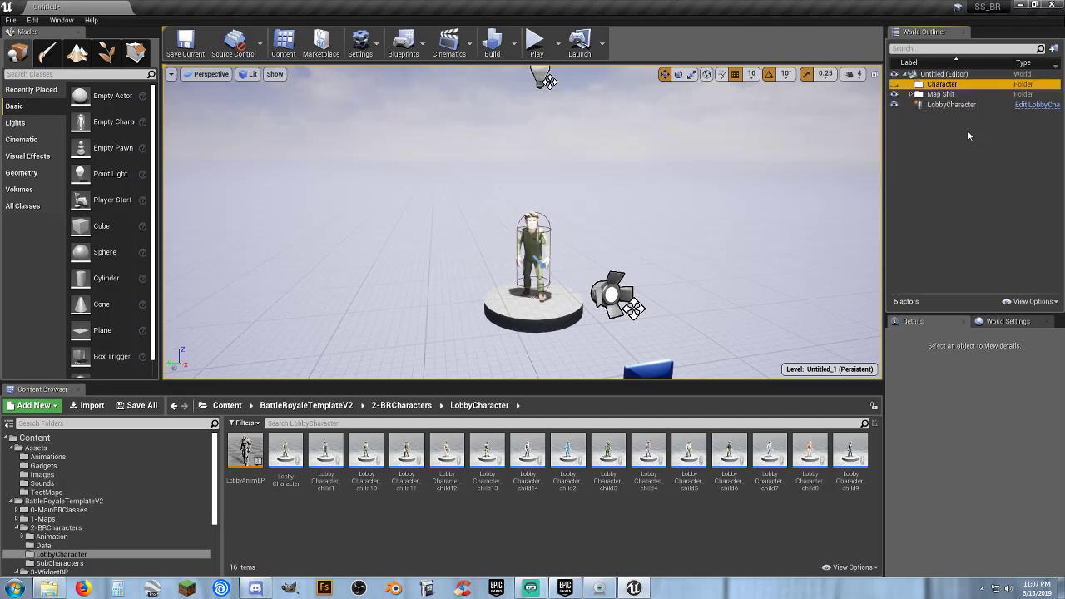
- Move the LobbyCharacter into the Character folder and collapse that folder
click(968, 135)
drag(961, 105, 956, 86)
click(954, 85)
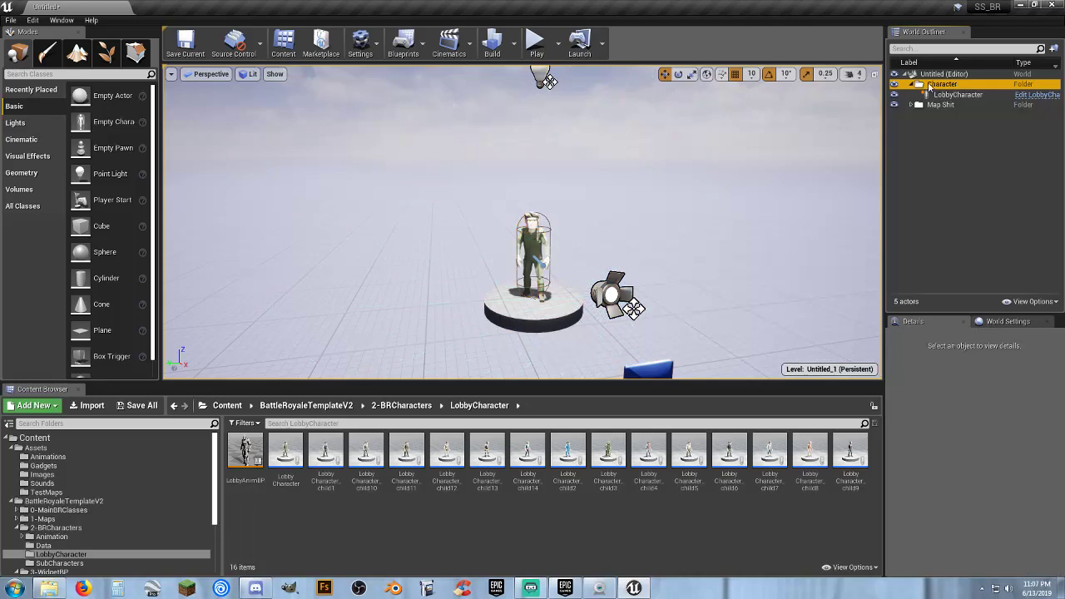
click(917, 85)
click(937, 134)
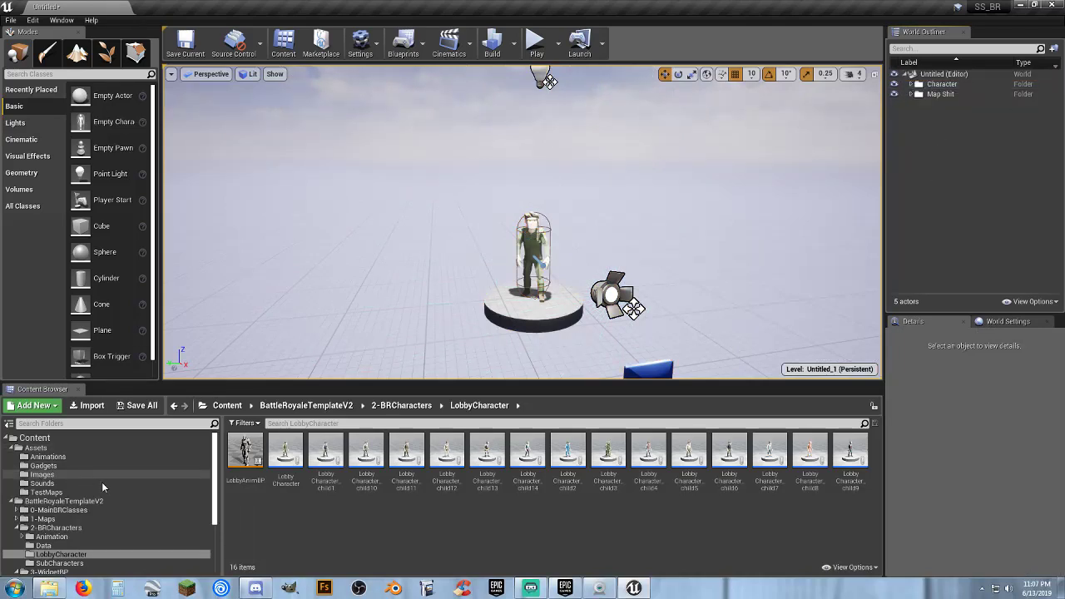
- Open the Environments folder under Polygon_BattleRoyale Meshes in the project content
scroll(109, 491, down, 5)
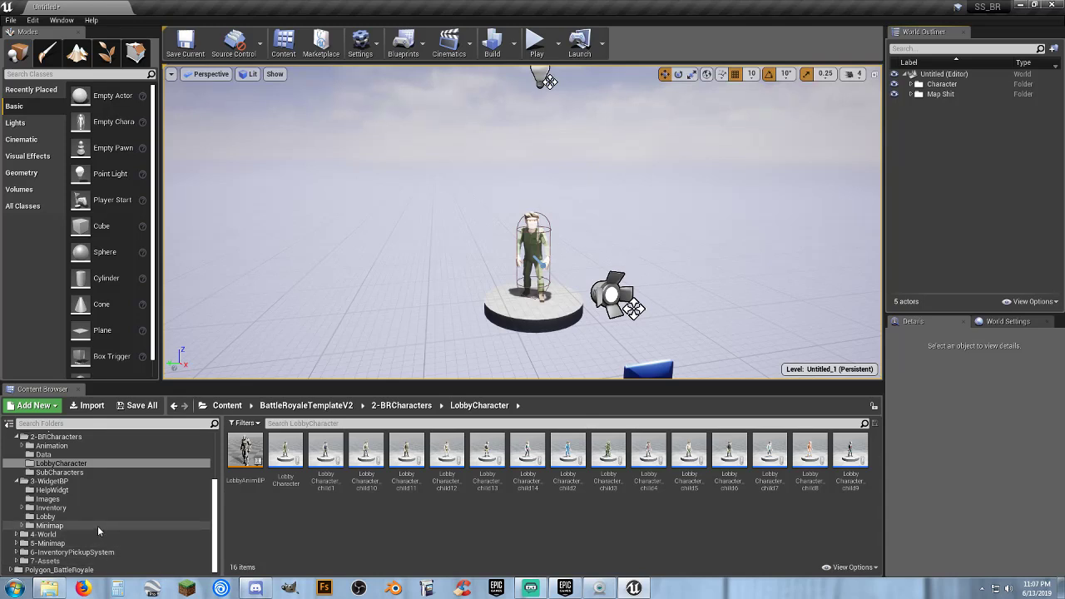
click(10, 570)
scroll(15, 566, down, 2)
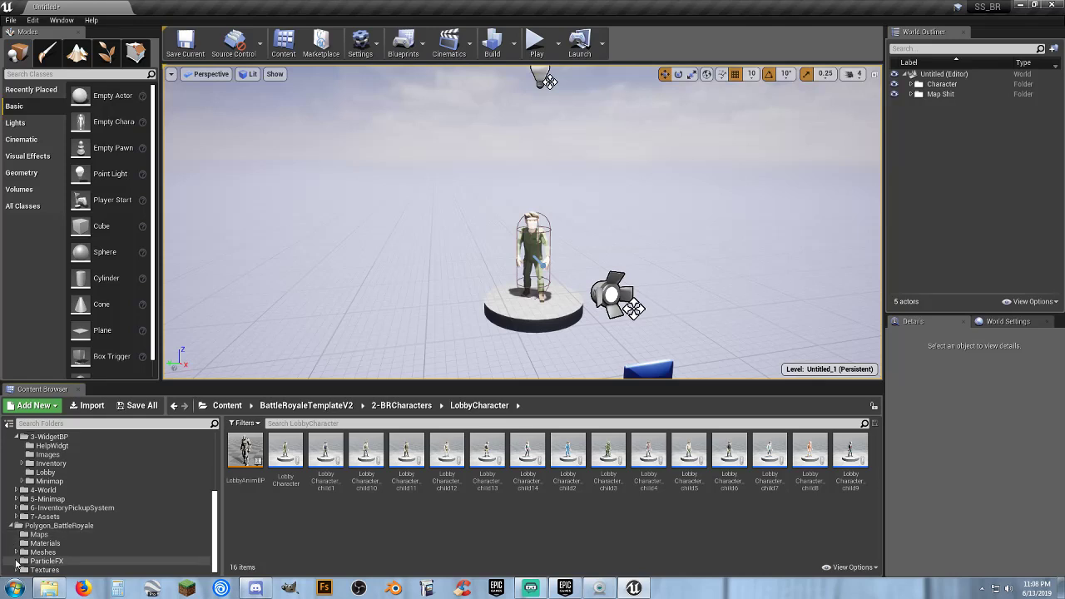
scroll(21, 549, down, 2)
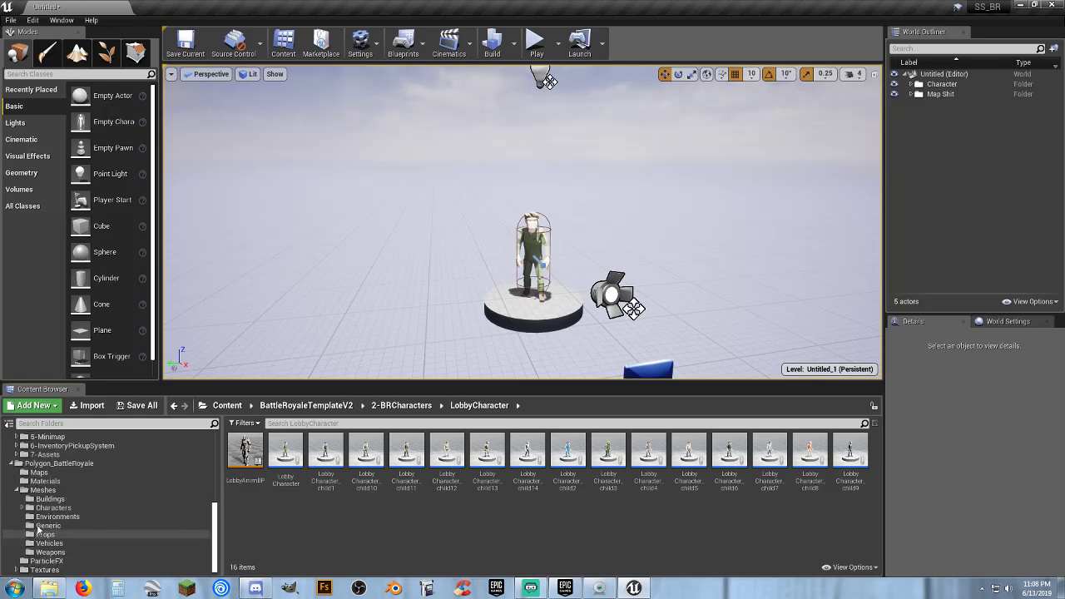
click(55, 517)
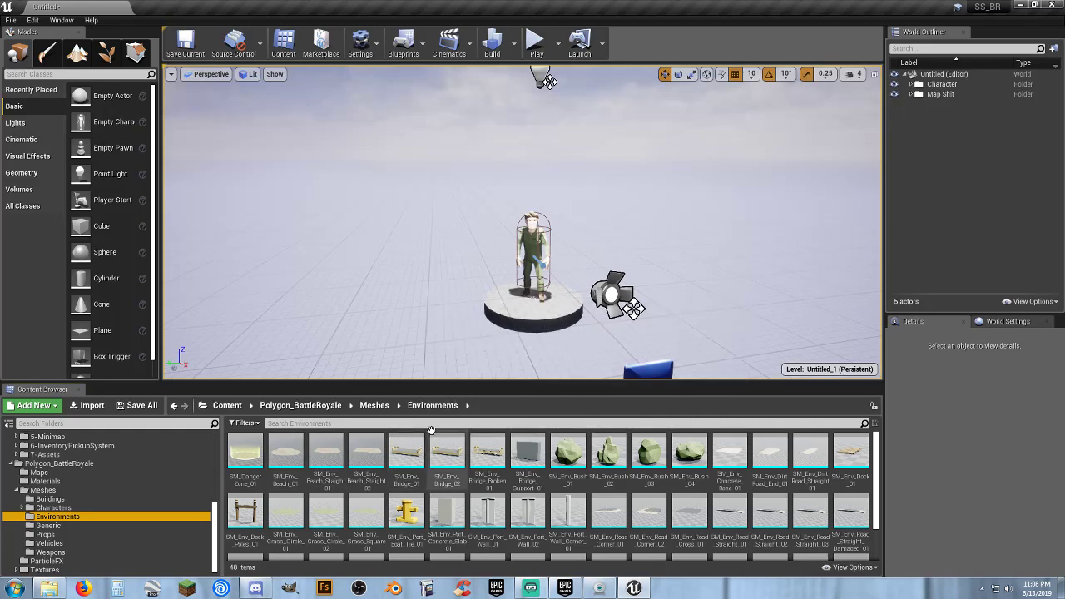
- Place the SM_Env_Grass_Circle_02 mesh in the level and set its location to 0, 0, 0
scroll(432, 441, down, 2)
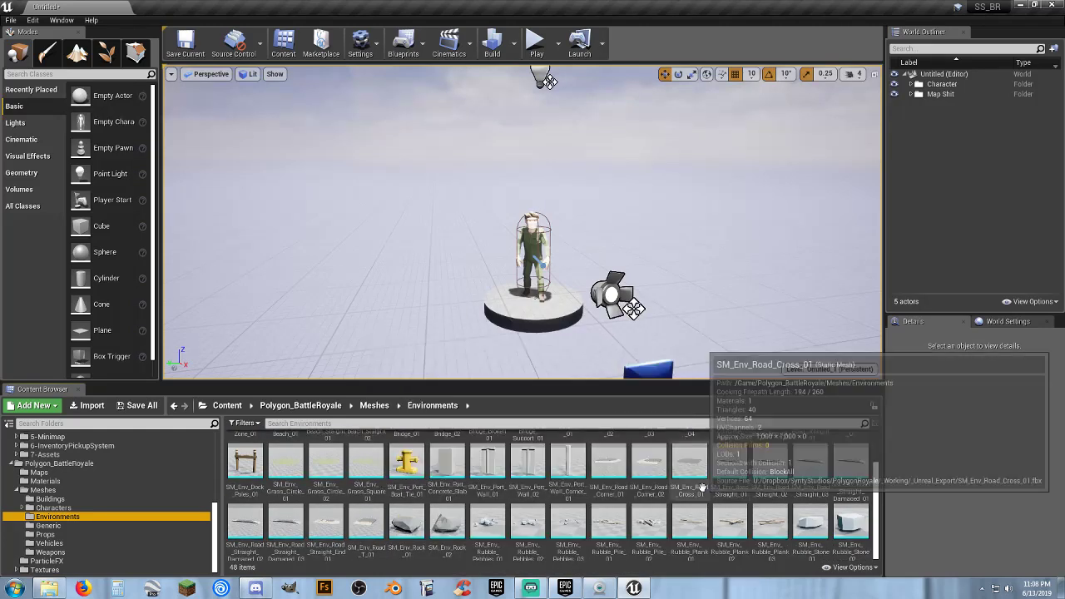
scroll(703, 487, up, 2)
scroll(702, 488, down, 2)
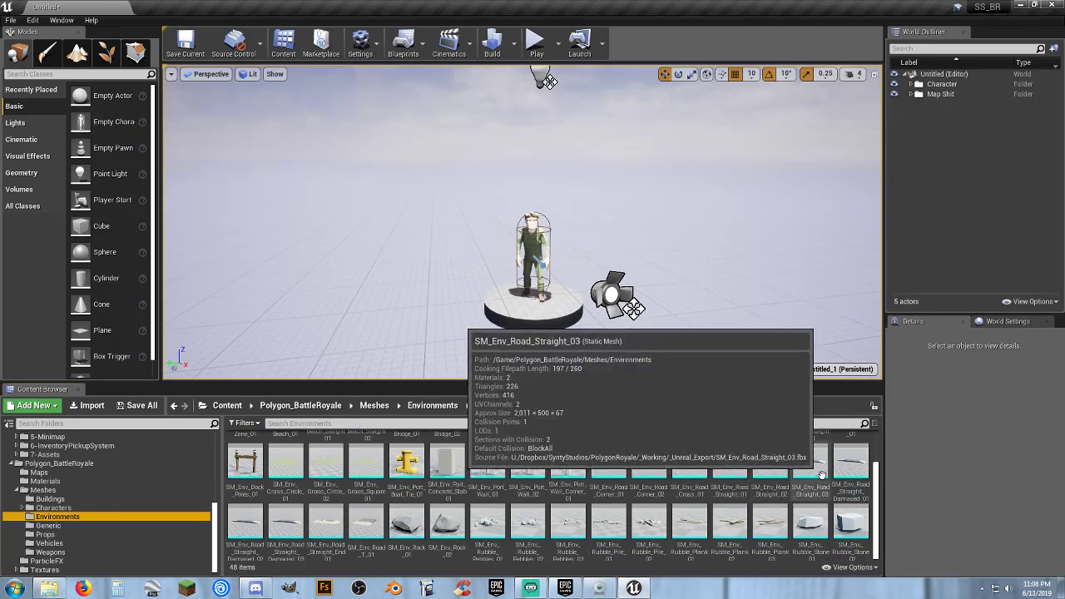
scroll(589, 463, up, 1)
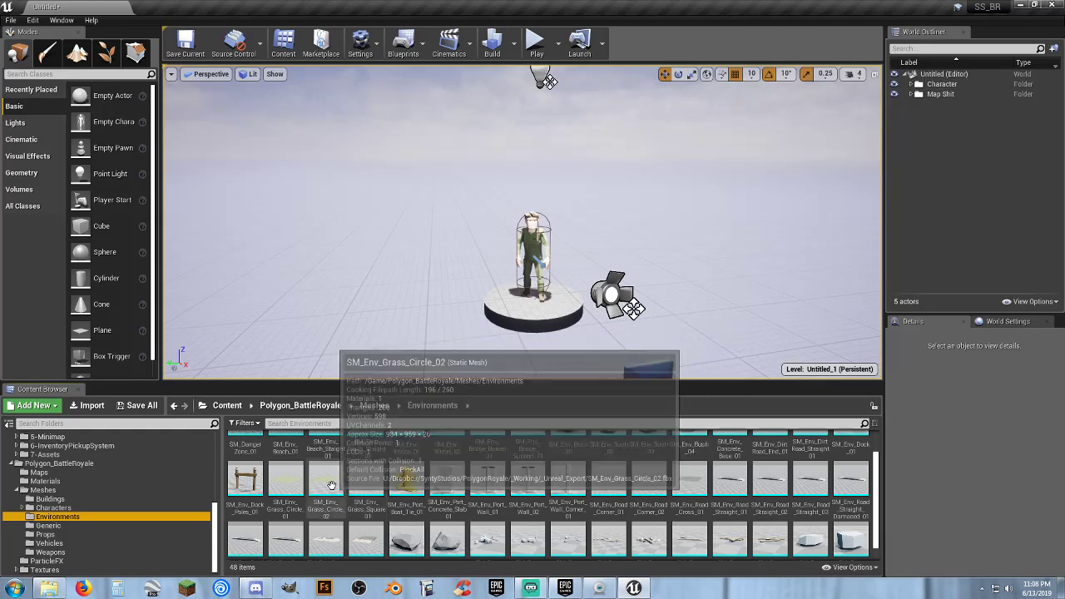
drag(325, 481, 398, 276)
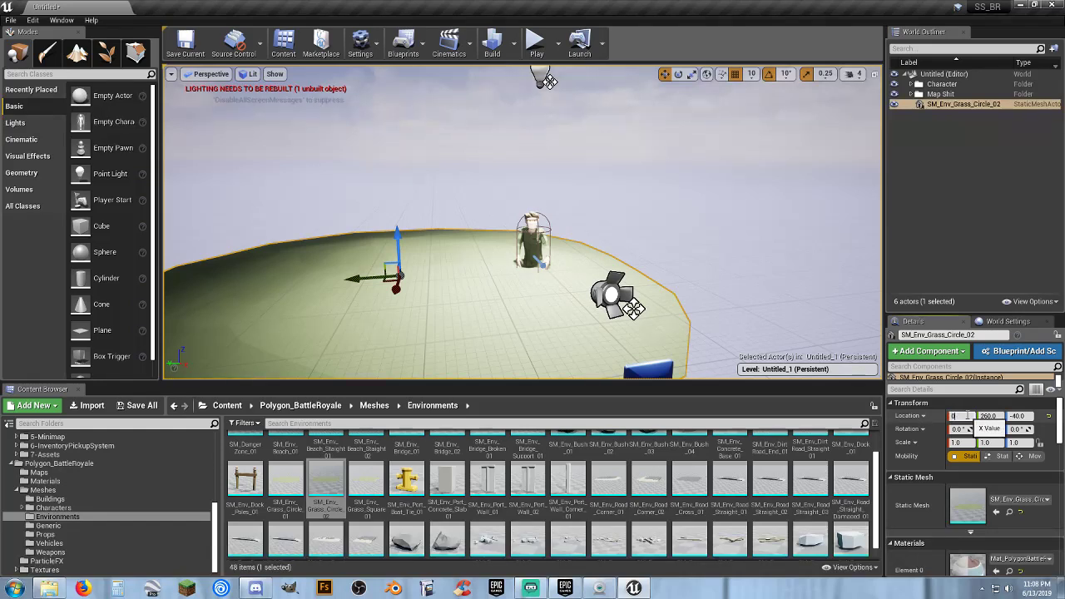
key(Tab)
text(0)
key(Tab)
text(0)
key(Return)
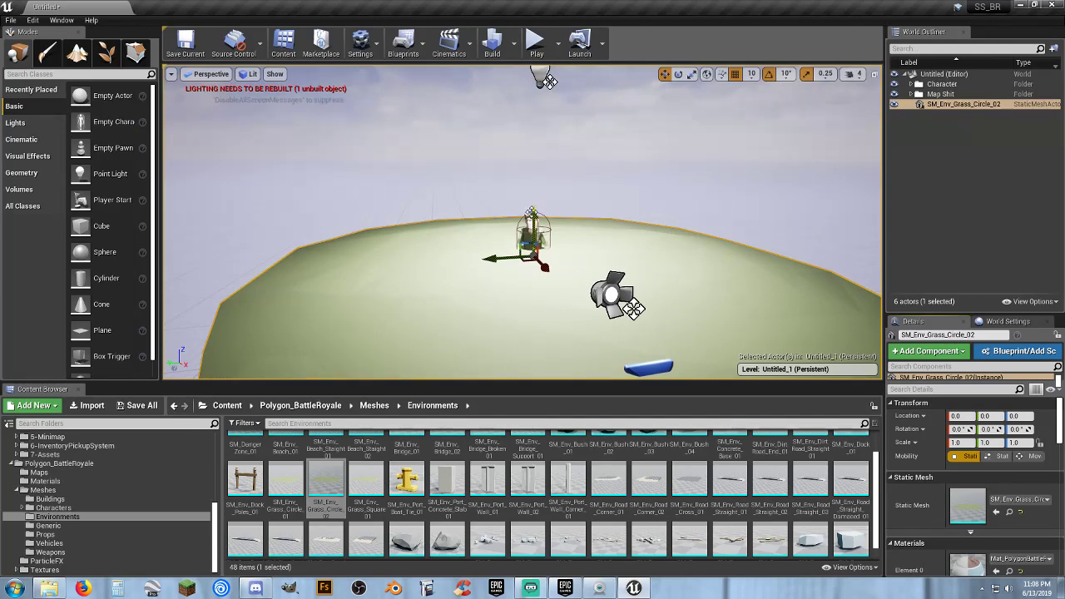
- Lower the grass circle to Z -100 beneath the LobbyCharacter, check it from several viewpoints and deselect it
drag(532, 222, 530, 265)
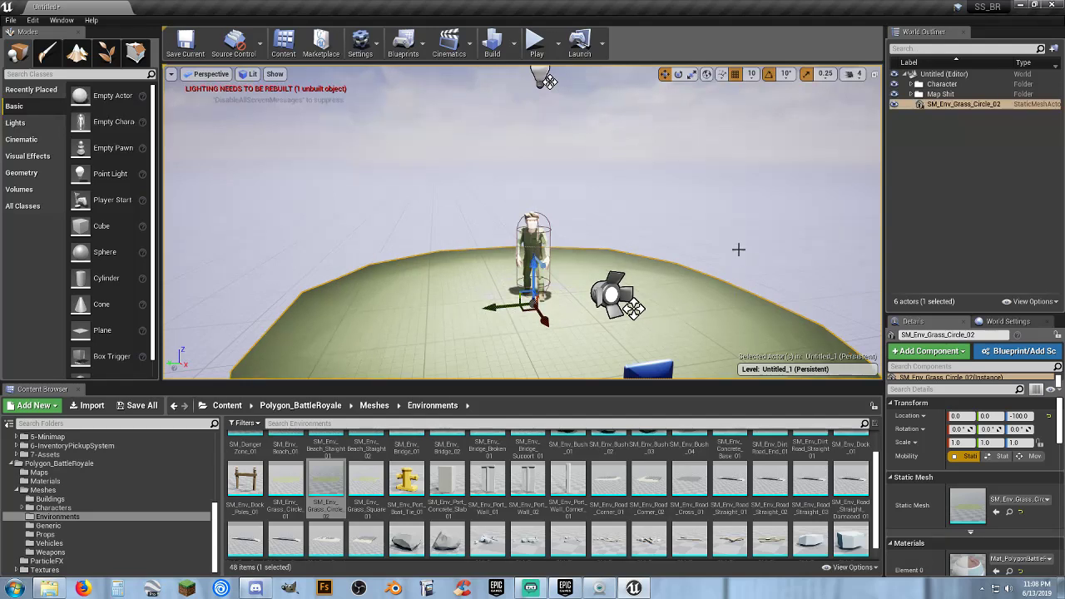
mouse_move(739, 250)
right_down()
mouse_move(732, 292)
mouse_move(699, 303)
mouse_move(736, 244)
mouse_move(726, 233)
mouse_move(746, 213)
mouse_move(741, 158)
mouse_move(718, 233)
mouse_move(735, 264)
right_up()
key(w)
key(w)
key(s)
key(w)
key(s)
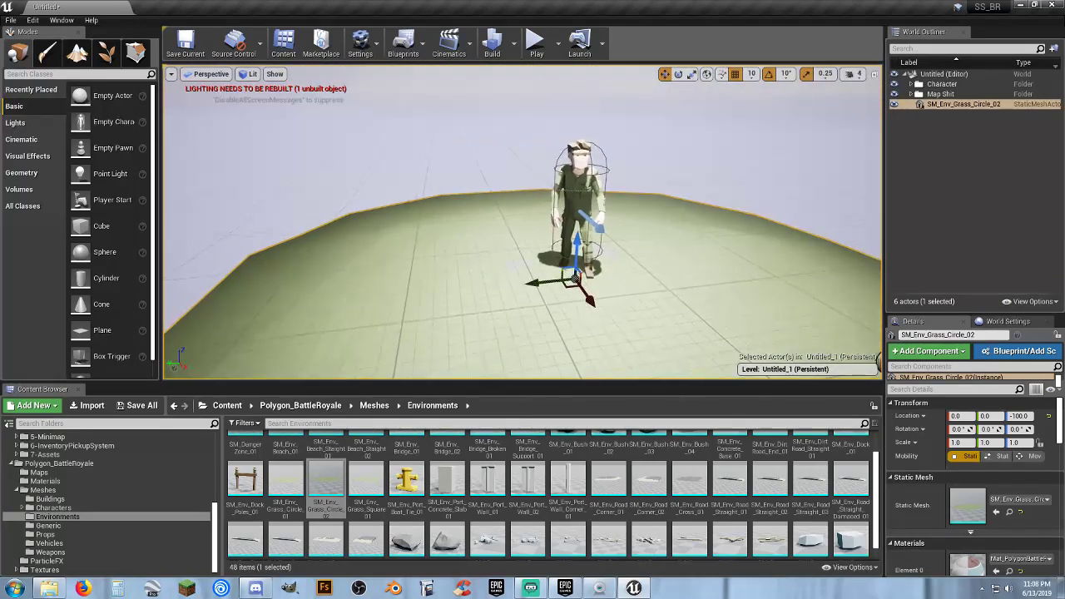
right_drag(728, 212, 739, 247)
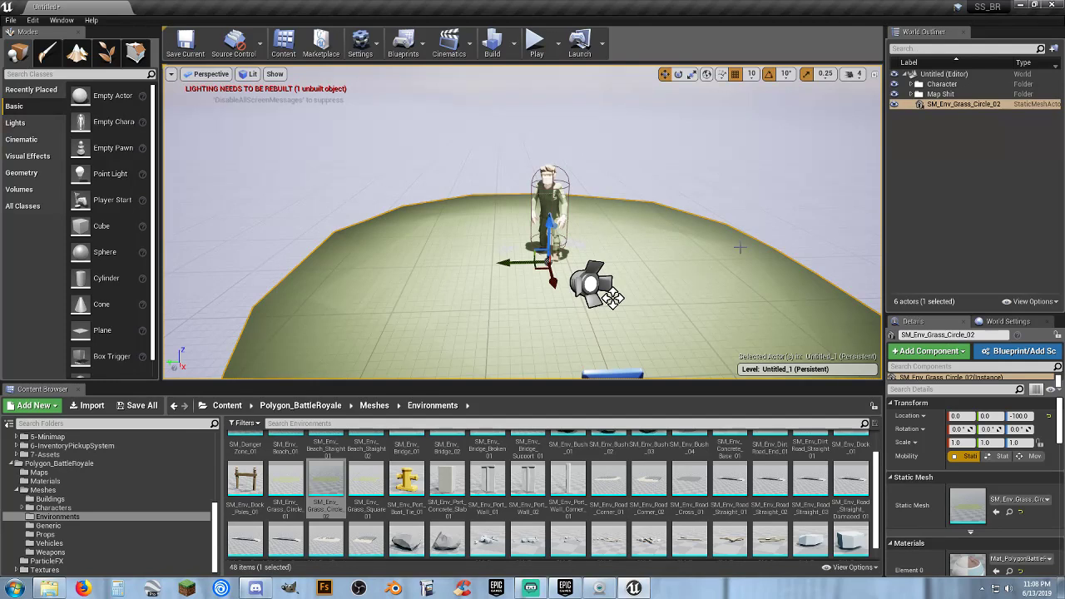
key(Escape)
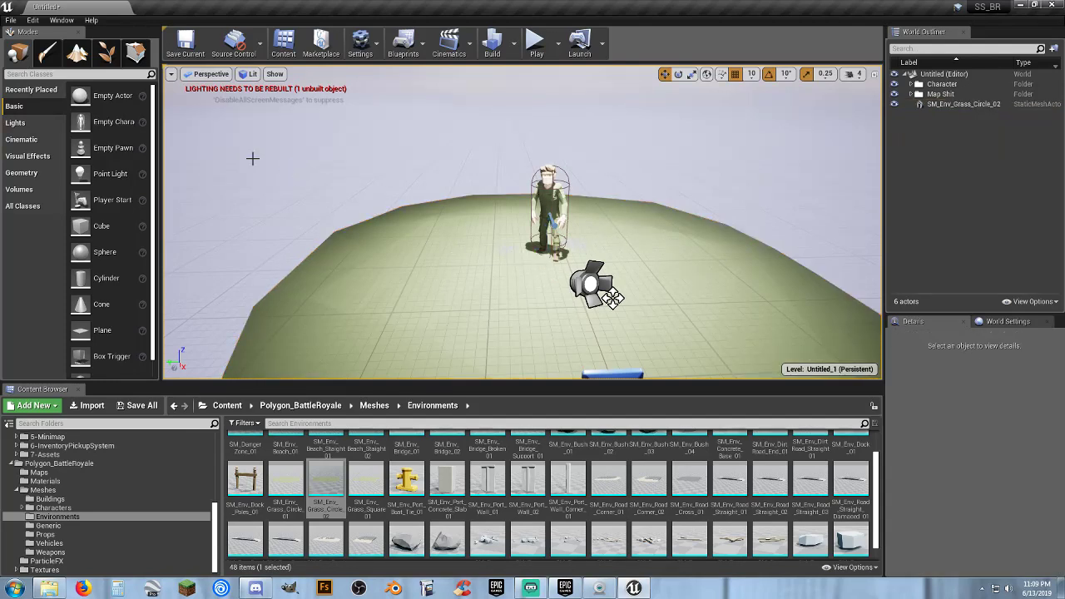
- Replace the current level with a new one created from the Empty Level template
click(12, 20)
click(32, 39)
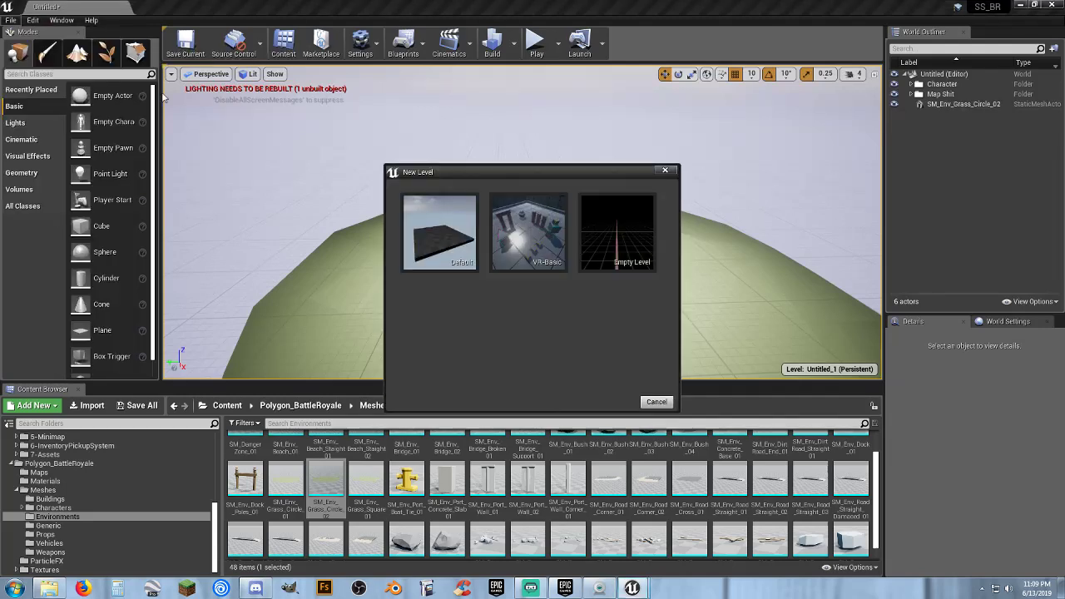
click(607, 241)
click(637, 396)
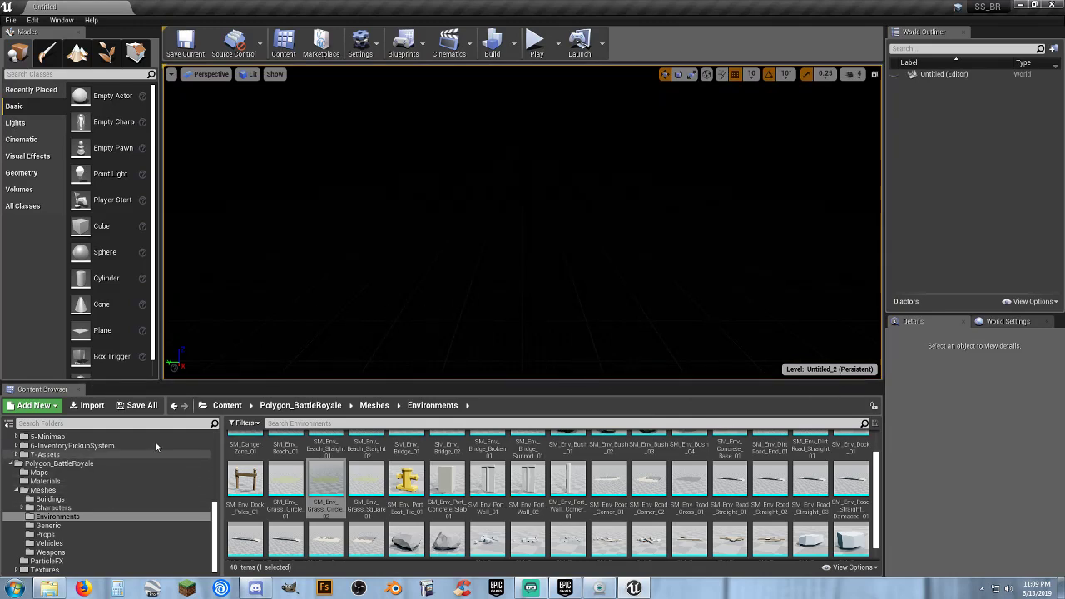
- Play-test the empty level and stop the session
click(536, 44)
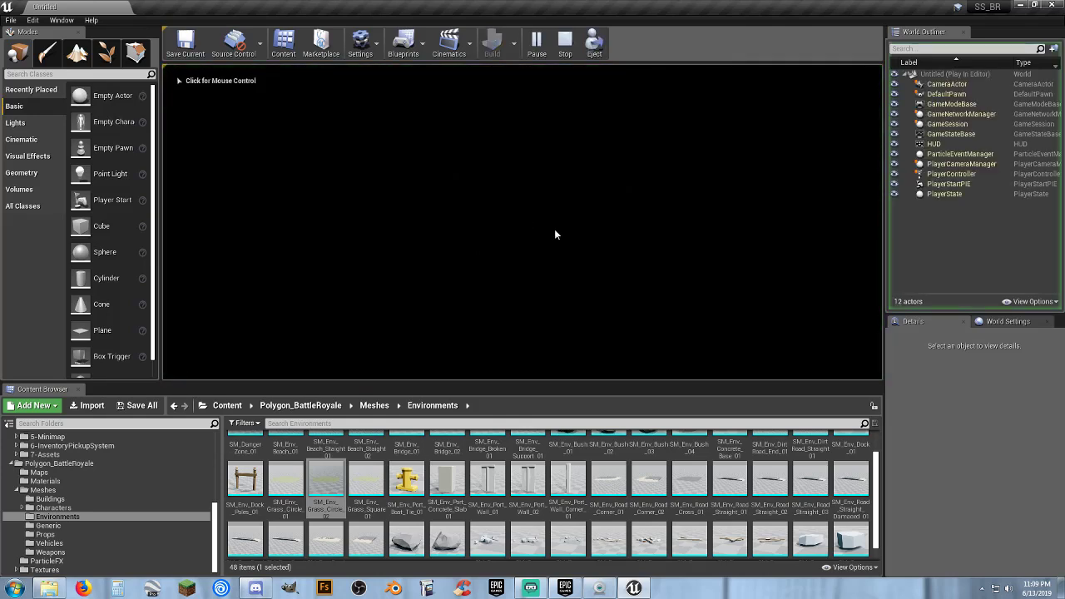
key(Escape)
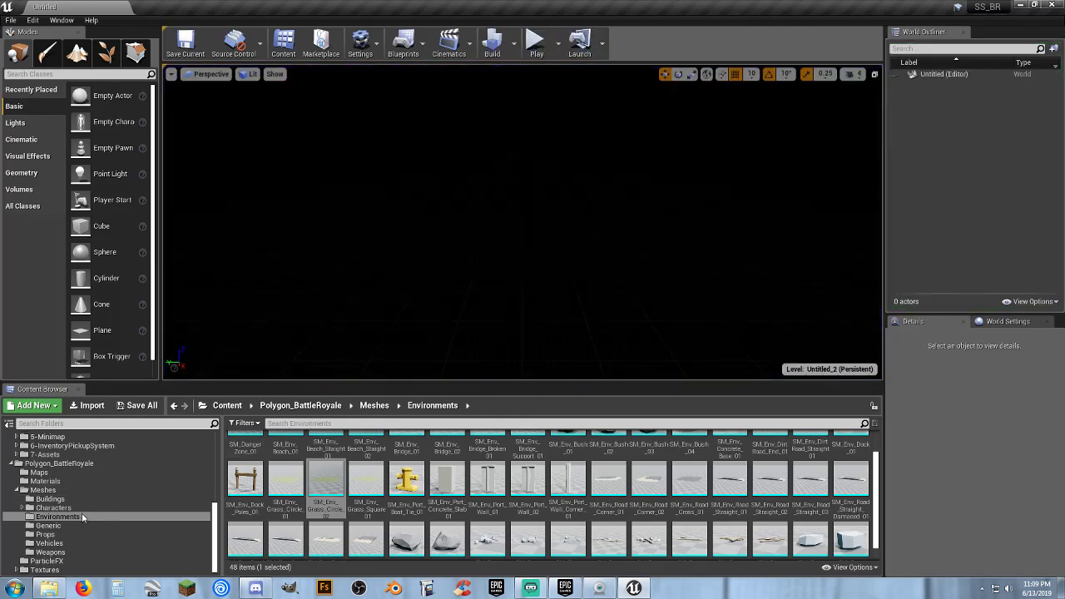
- Place the LobbyCharacter blueprint from the 2-BRCharacters content in the level and set its location to 0, 0, 0
scroll(71, 495, up, 5)
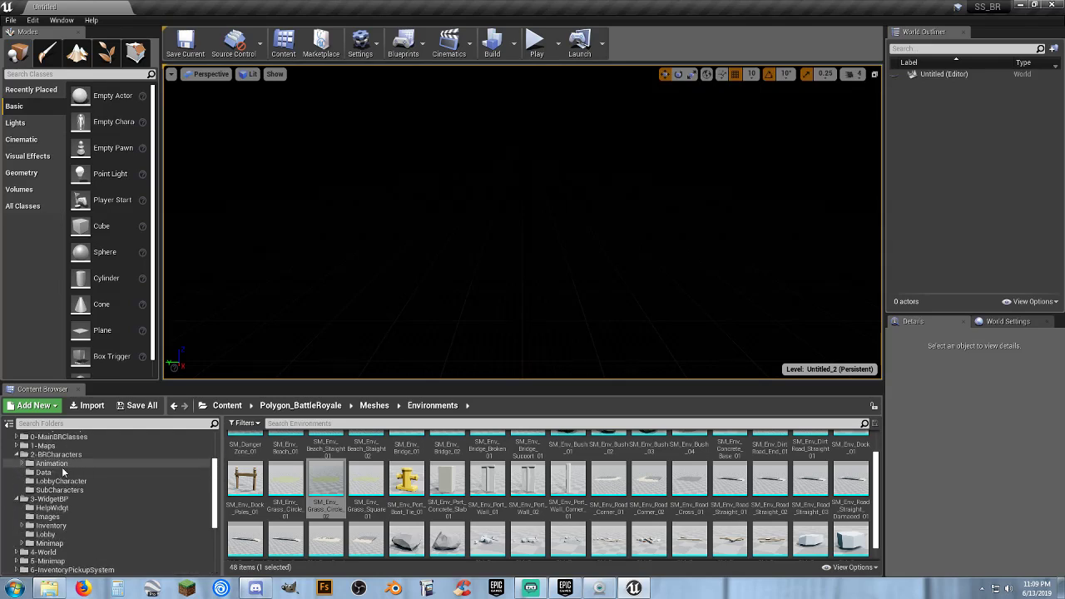
click(60, 481)
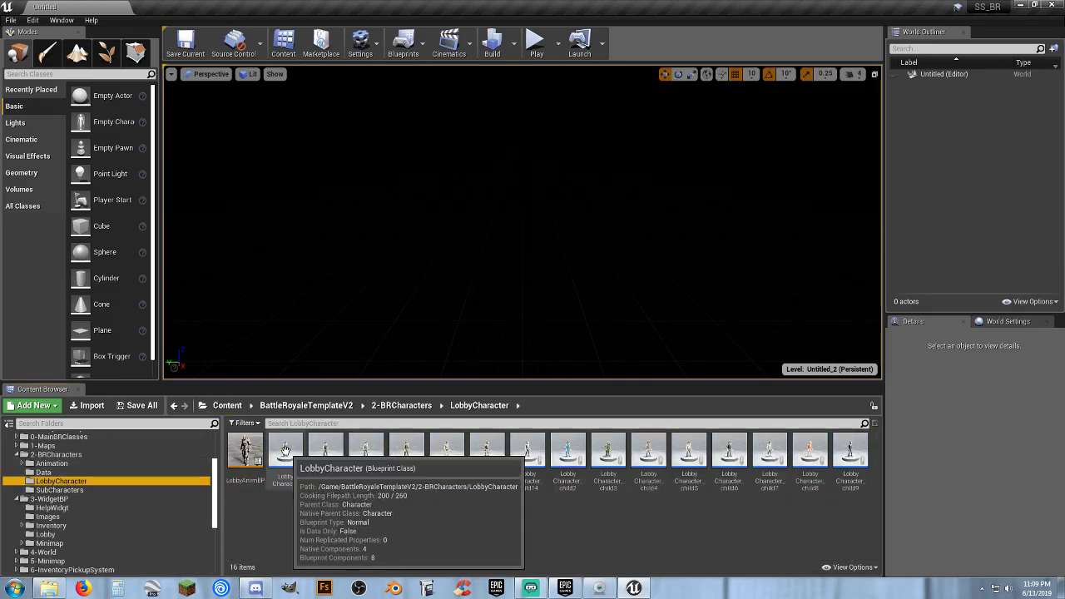
drag(284, 451, 541, 279)
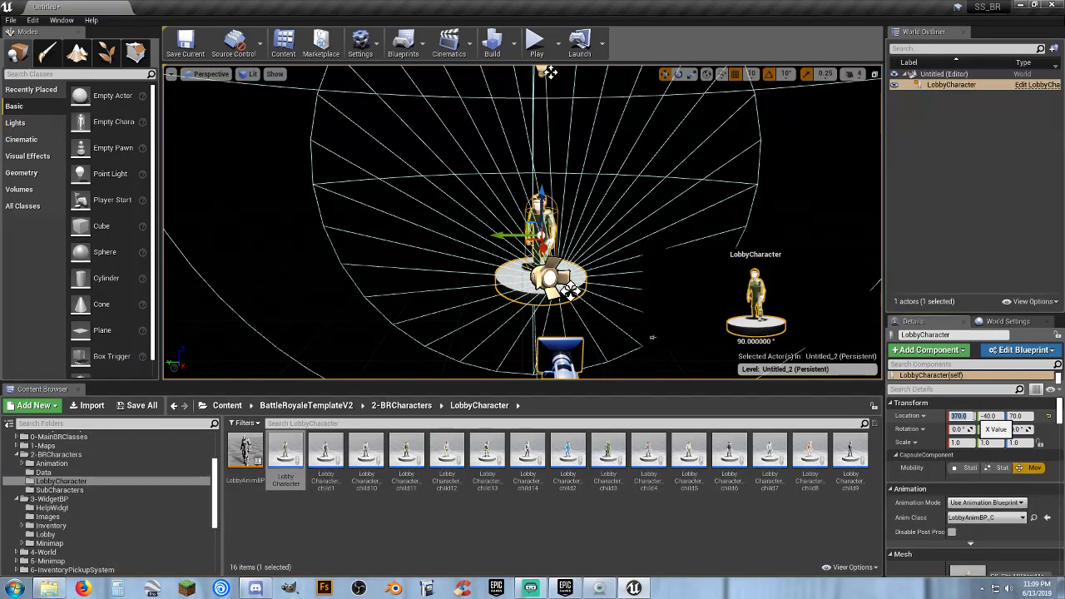
text(0)
key(Tab)
text(0)
key(Tab)
text(0)
key(Return)
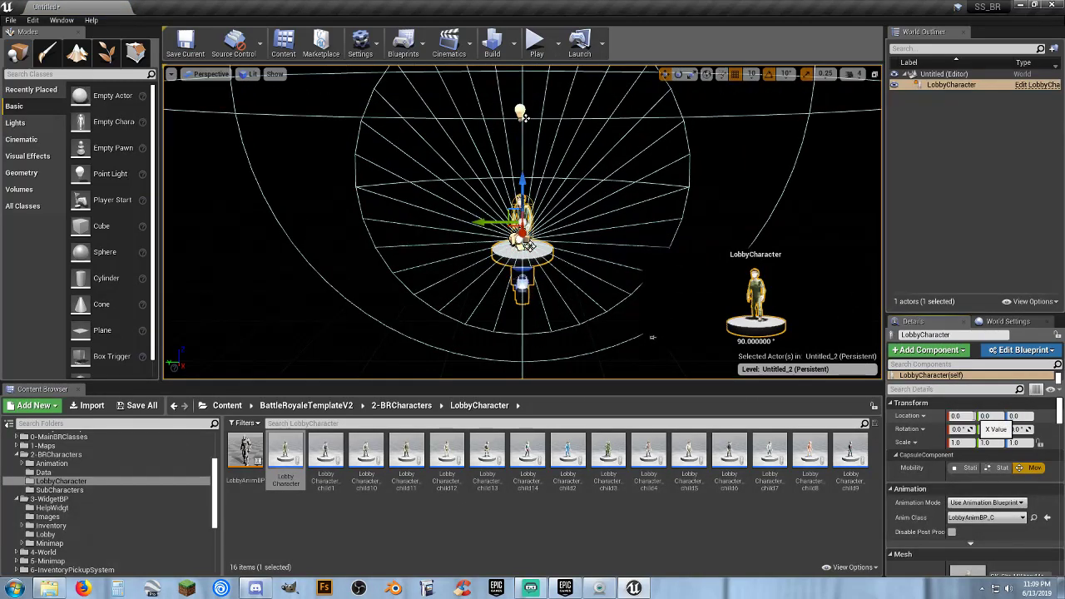
- Play-test the level with only the LobbyCharacter in it, stop, and view the character from an angle
click(539, 35)
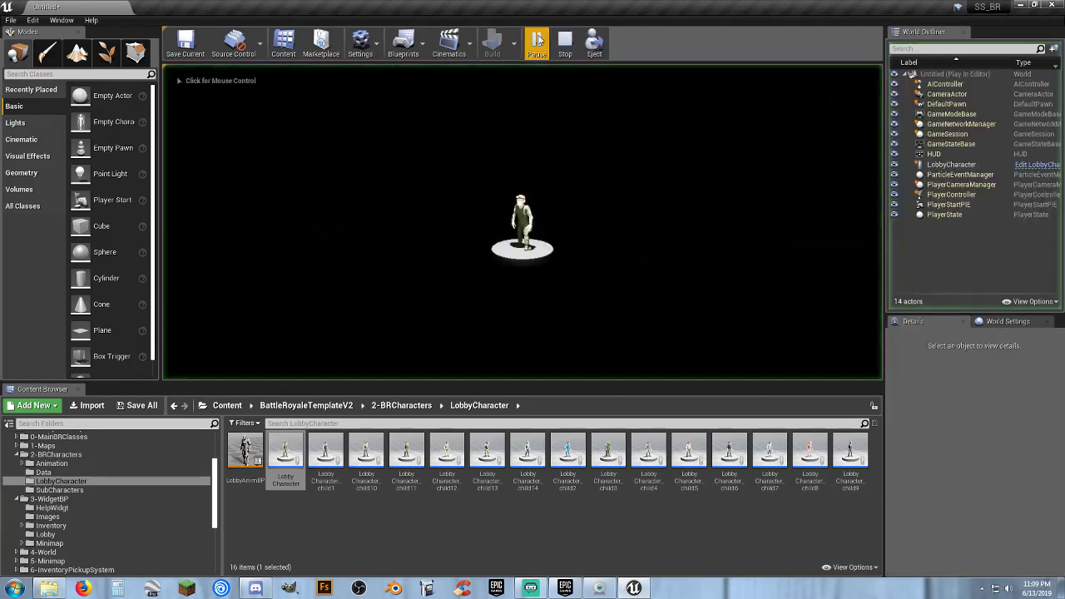
key(Escape)
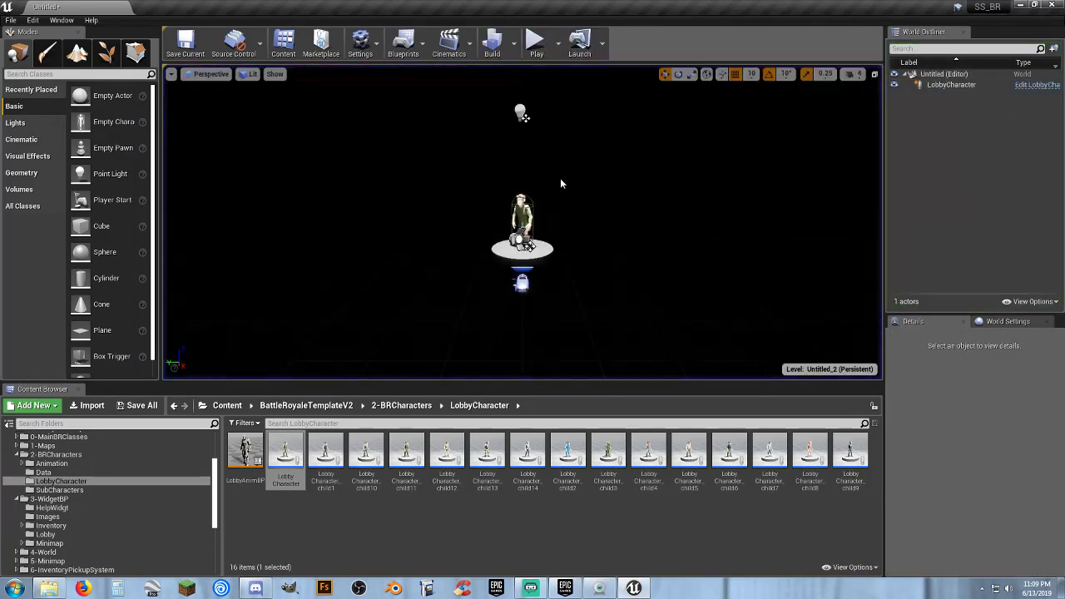
mouse_move(560, 178)
right_down()
mouse_move(524, 164)
mouse_move(512, 114)
mouse_move(509, 147)
mouse_move(536, 191)
mouse_move(566, 191)
right_up()
key(w)
key(s)
key(a)
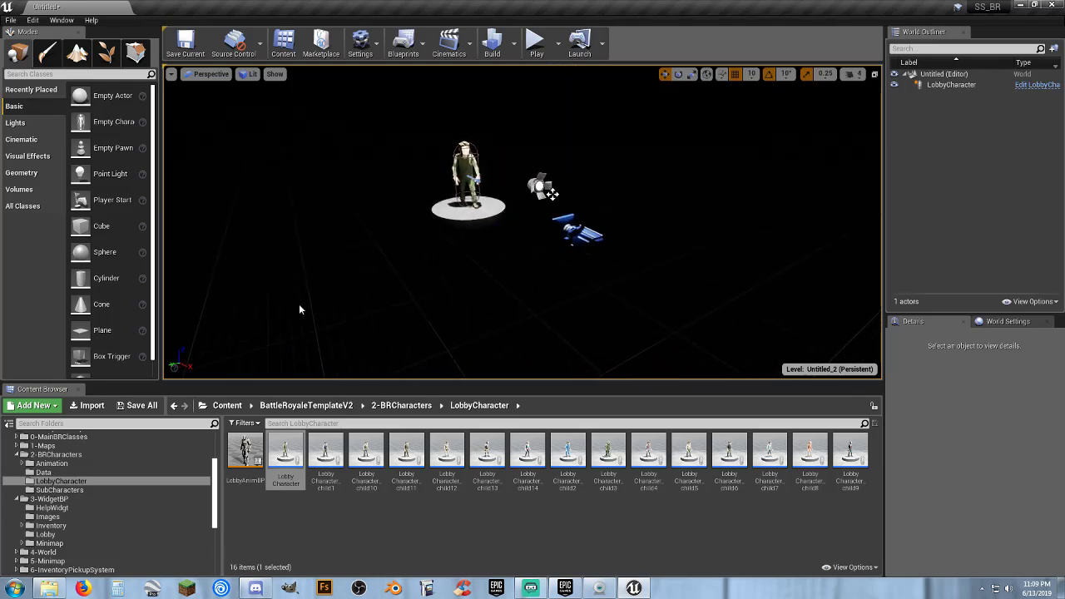
- Add a Player Start beside the LobbyCharacter and rotate it to -180° around Z
drag(93, 201, 423, 248)
click(678, 74)
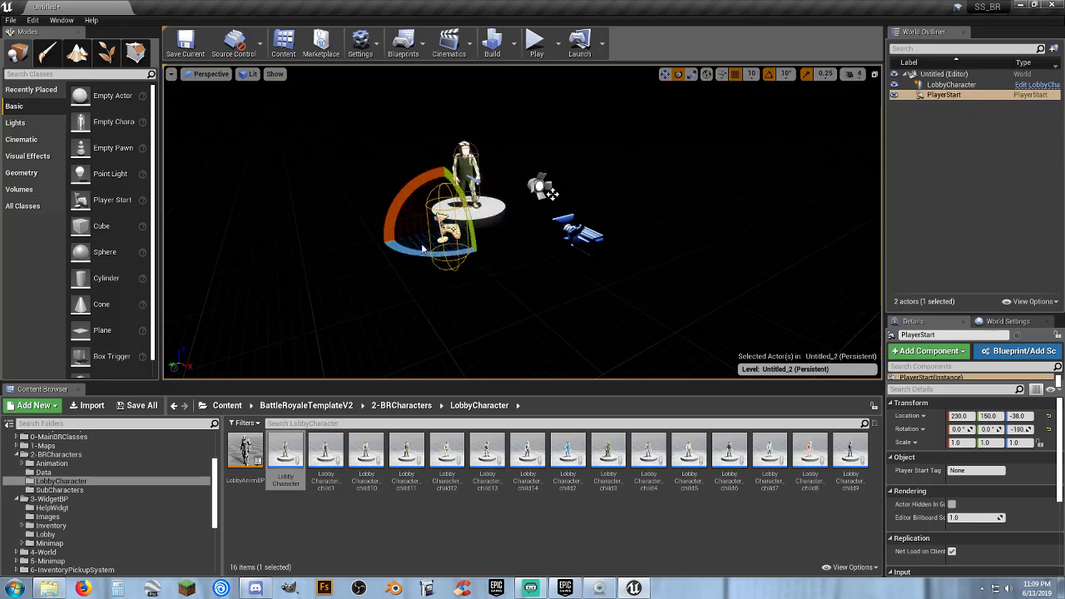
click(664, 75)
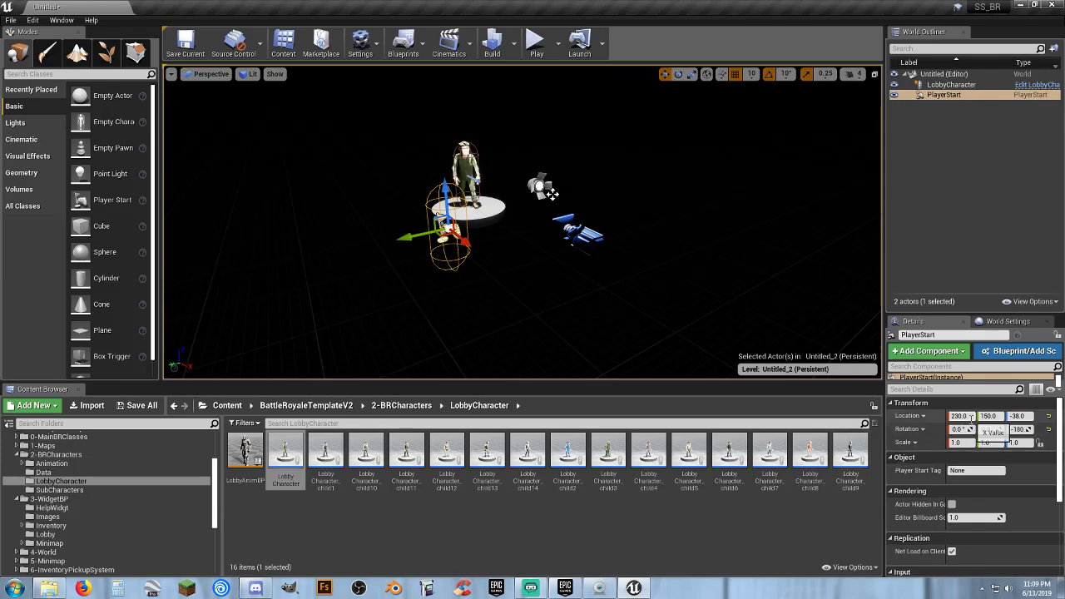
- Position the Player Start at 360, 0, 0 in front of the LobbyCharacter and play-test the view
text(0)
key(Tab)
text(0)
key(Tab)
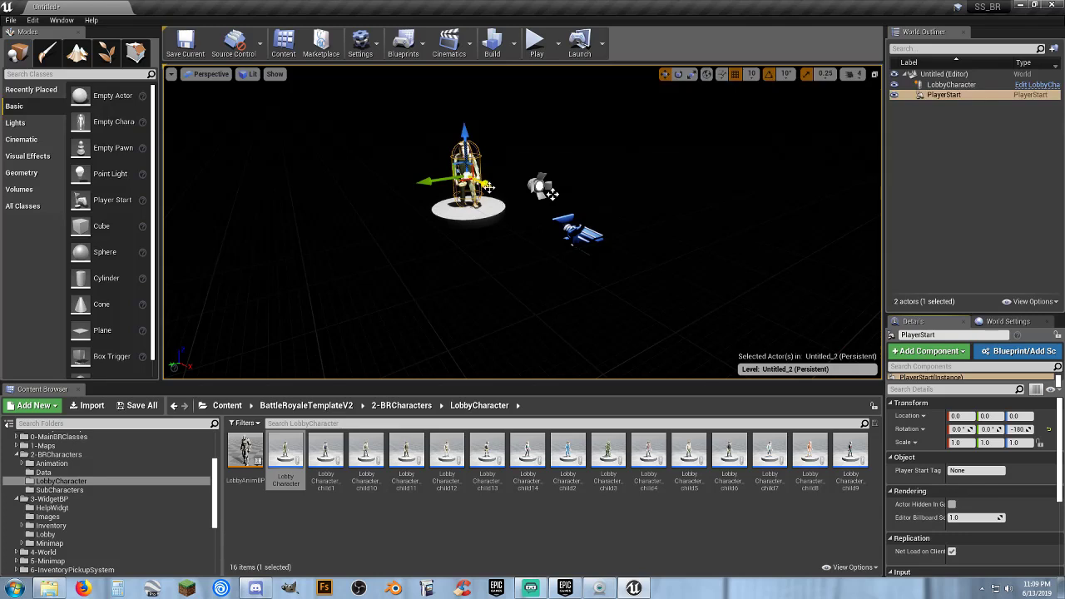
drag(490, 188, 552, 196)
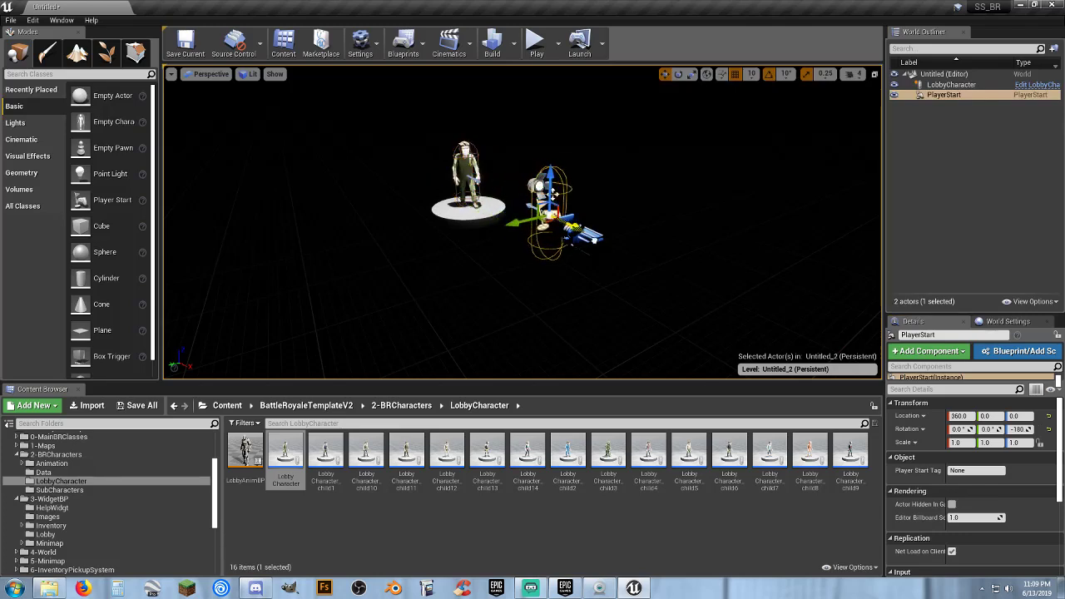
click(536, 42)
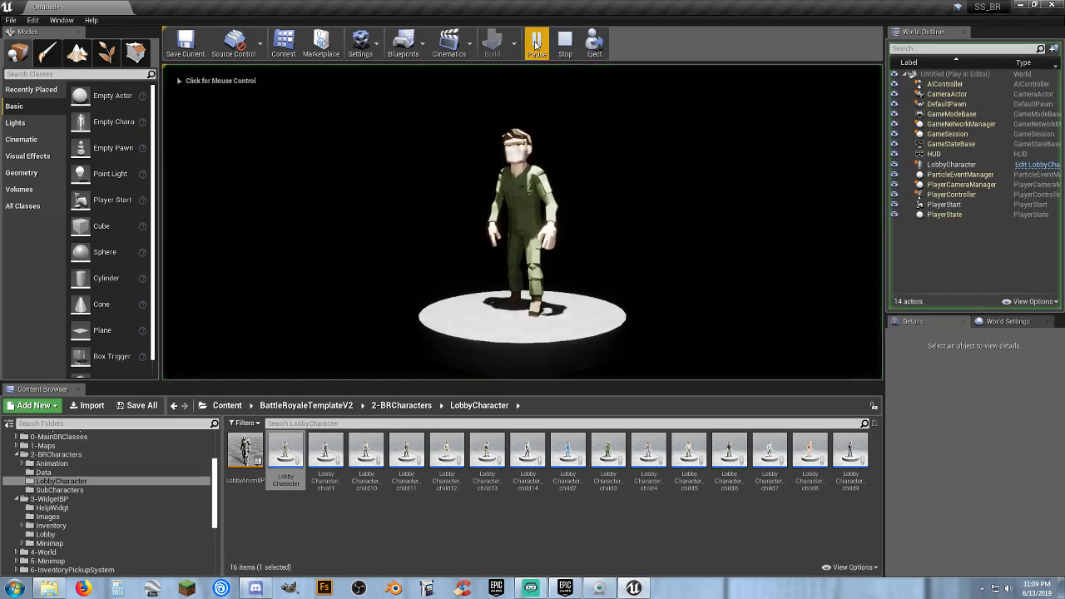
key(Escape)
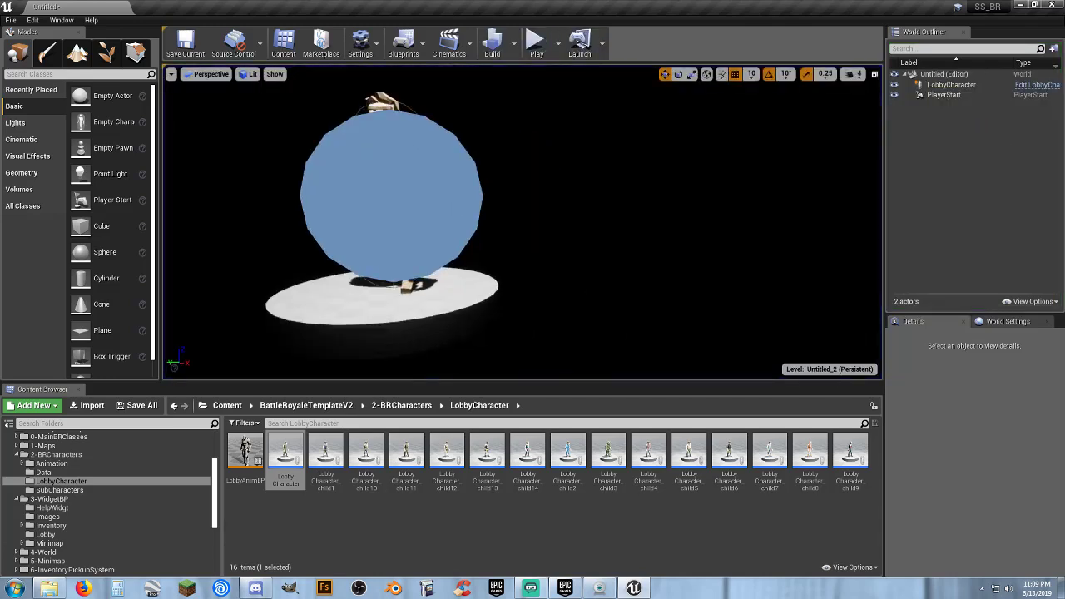
- Move the Player Start farther from the LobbyCharacter to X 460 and play-test the view
scroll(512, 246, down, 5)
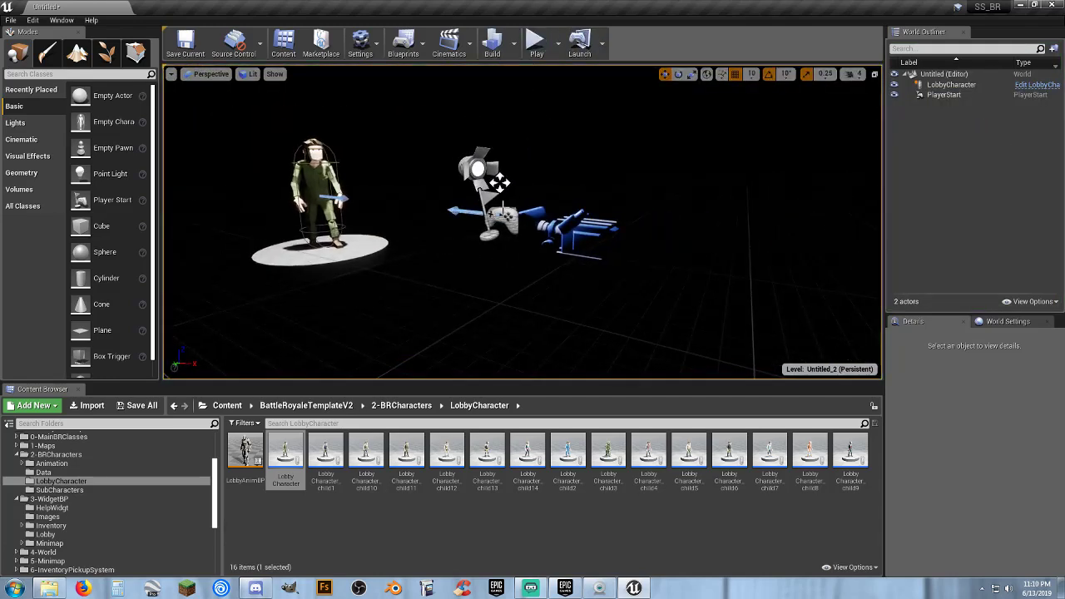
click(499, 182)
drag(578, 227, 626, 242)
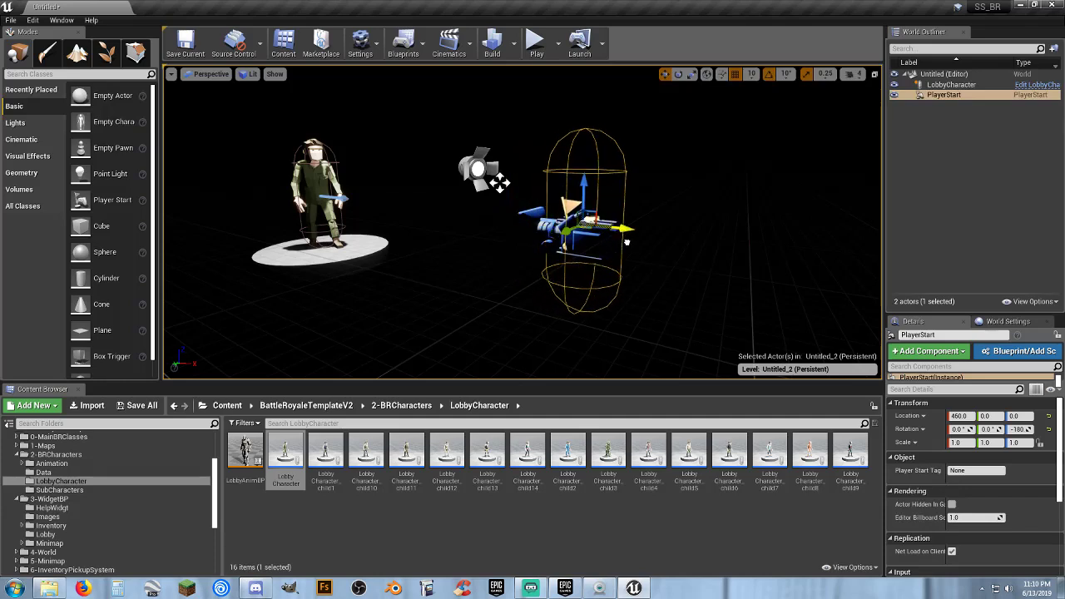
click(536, 44)
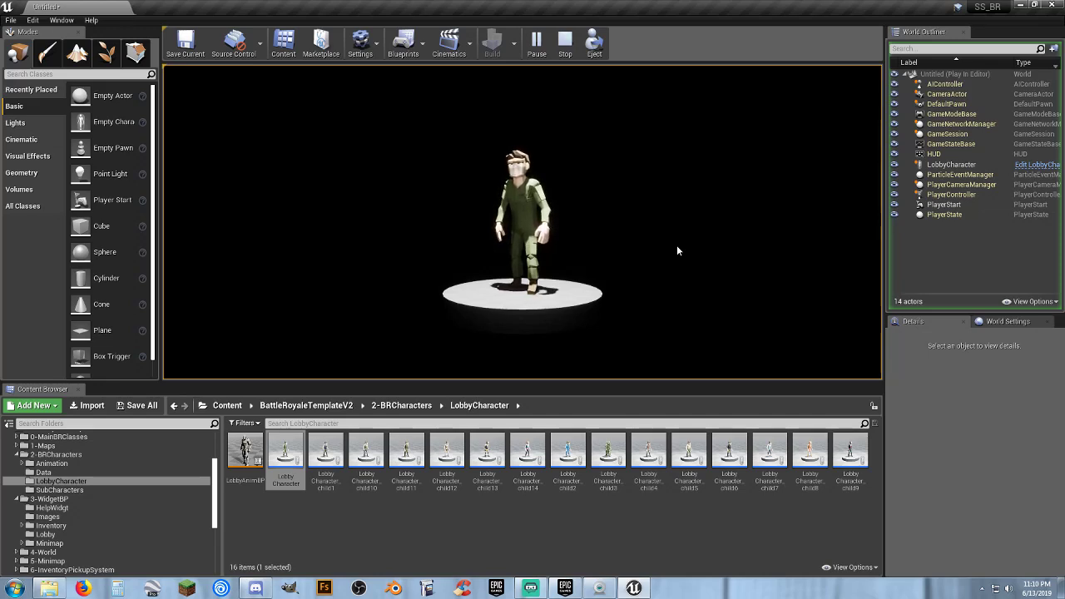
key(Escape)
- Place the SM_Env_Grass_Circle_02 mesh from the Environments folder in the level and set its location to 0, 0, 0
right_drag(523, 222, 331, 230)
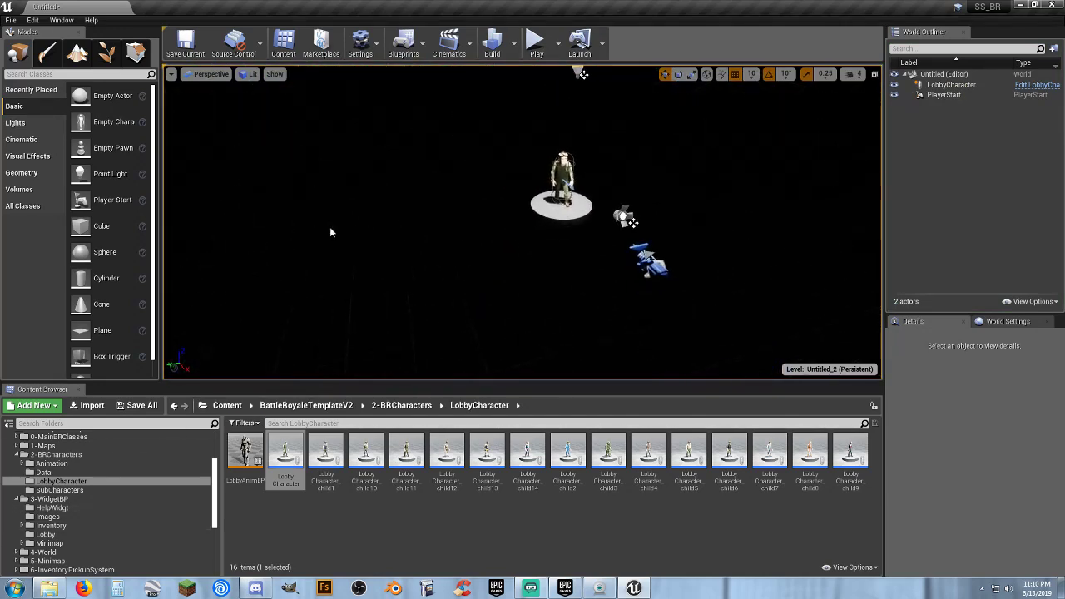
scroll(66, 499, down, 5)
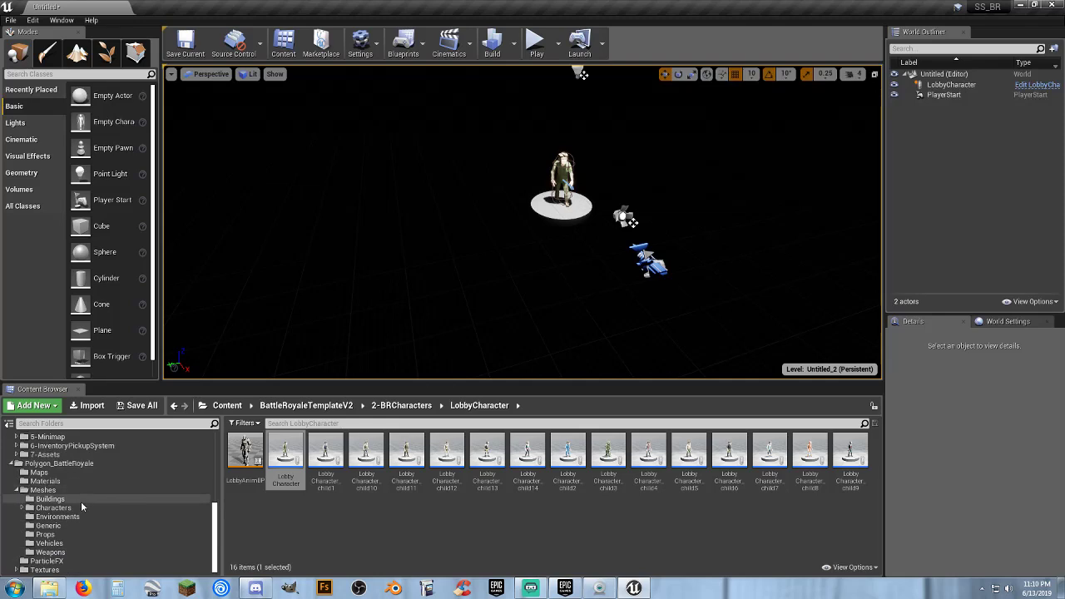
click(78, 518)
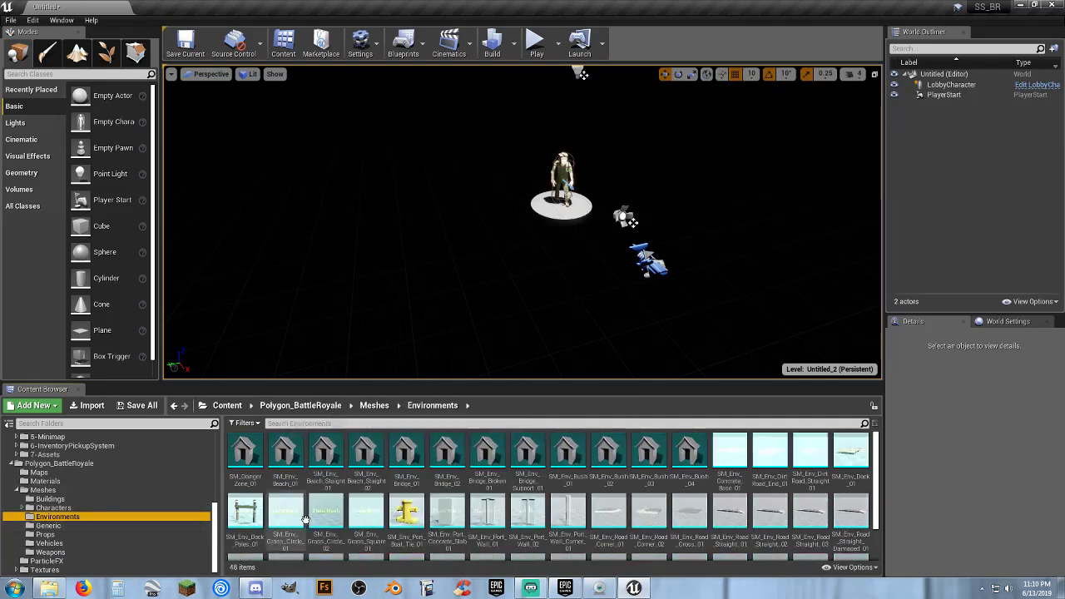
drag(333, 519, 361, 250)
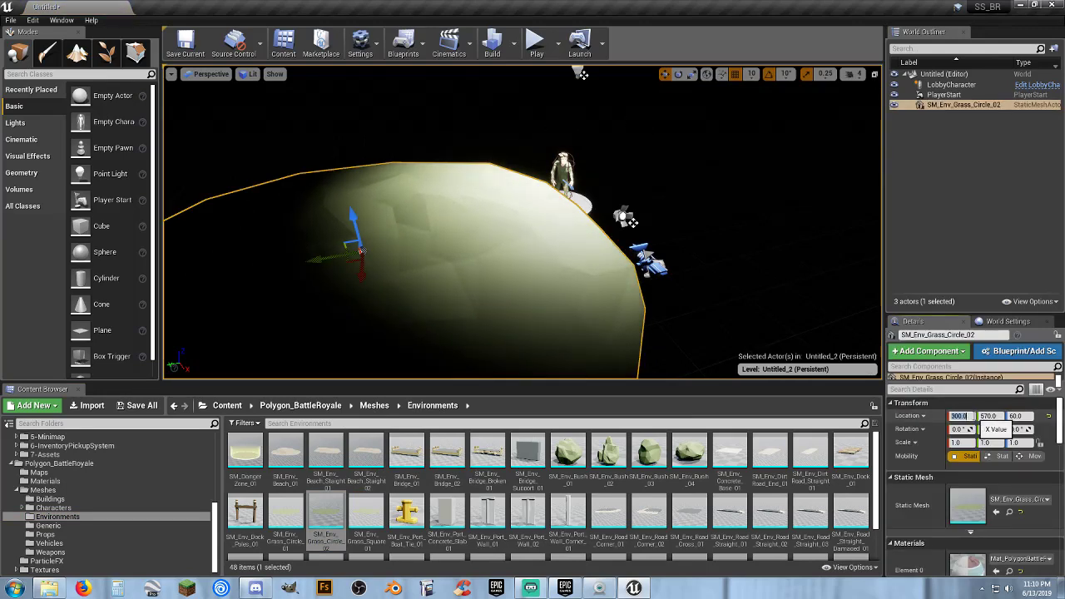
text(0)
key(Tab)
text(0)
key(Tab)
text(0)
key(Return)
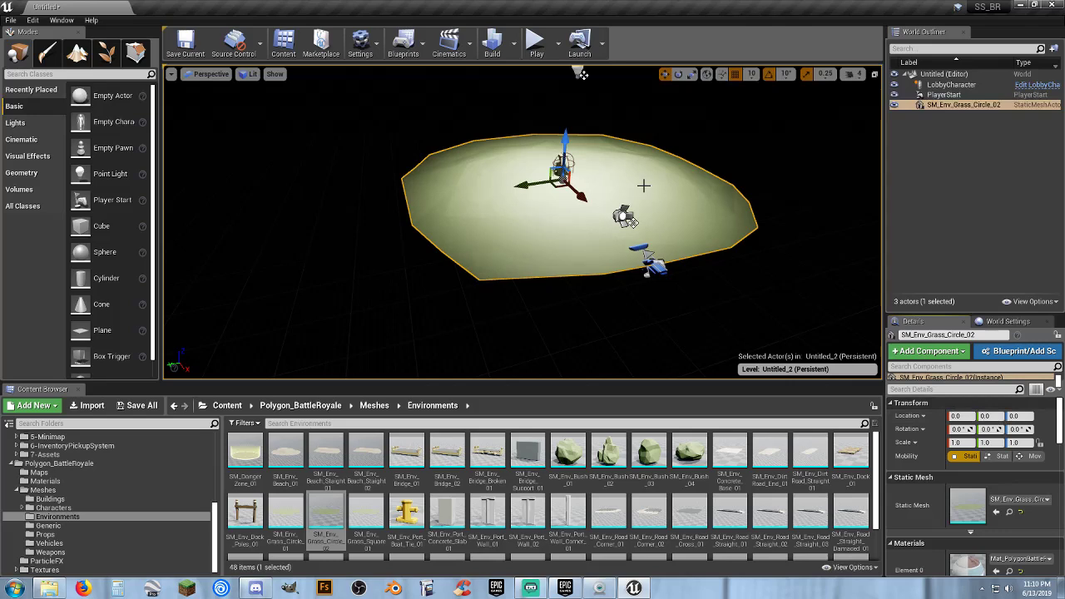
- Lower the grass circle to Z -100 beneath the LobbyCharacter and play-test the level
drag(563, 138, 564, 165)
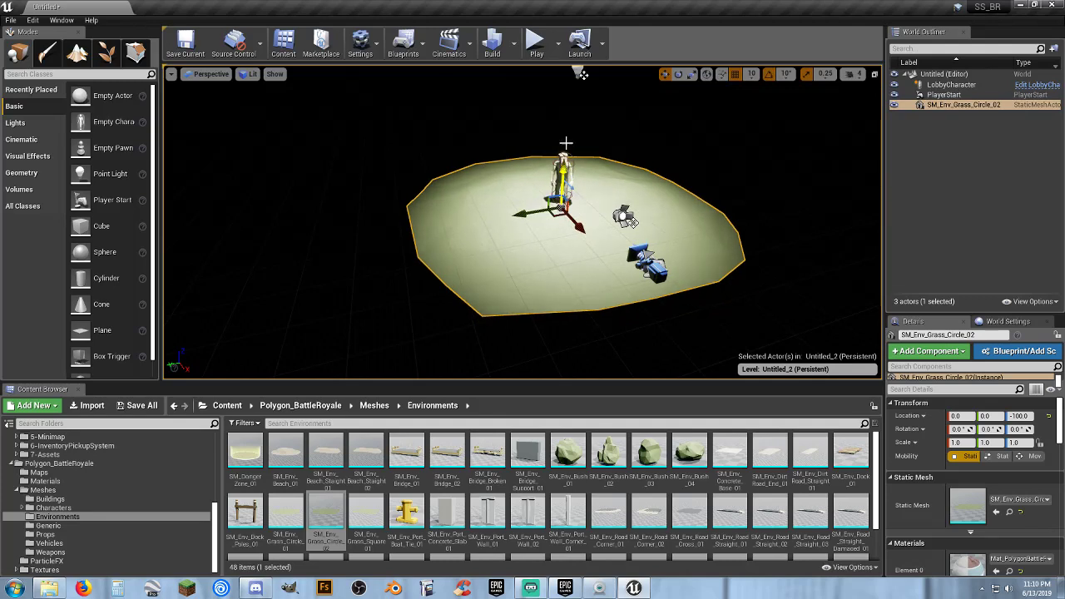
click(536, 42)
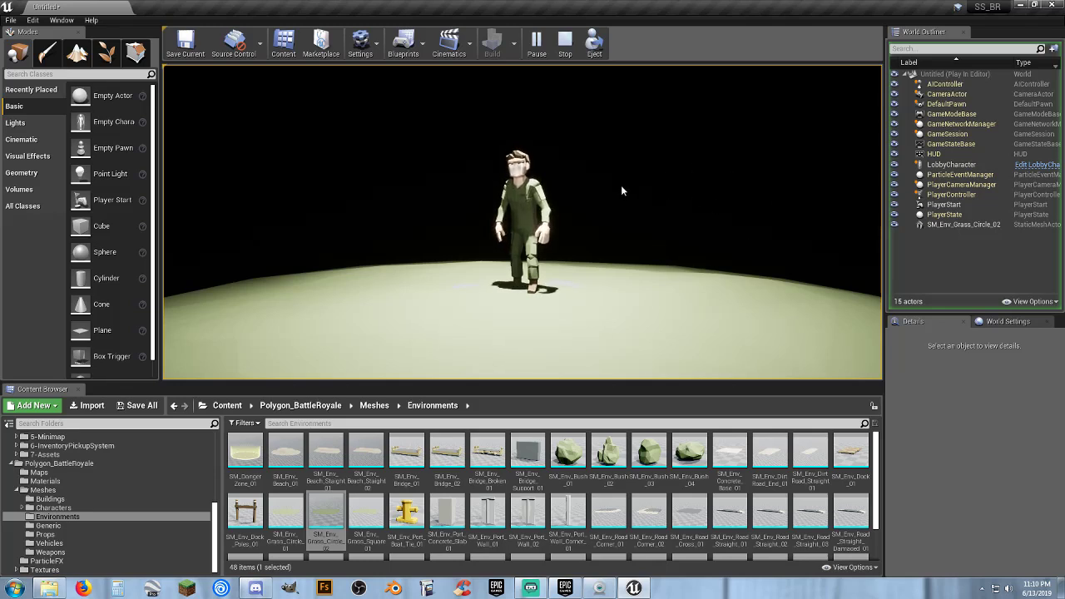
key(Escape)
- Place the SM_Bld_House_01 mesh from the Buildings folder behind the LobbyCharacter, at about -560, -190, -10
right_drag(522, 221, 333, 217)
key(w)
right_drag(400, 216, 466, 246)
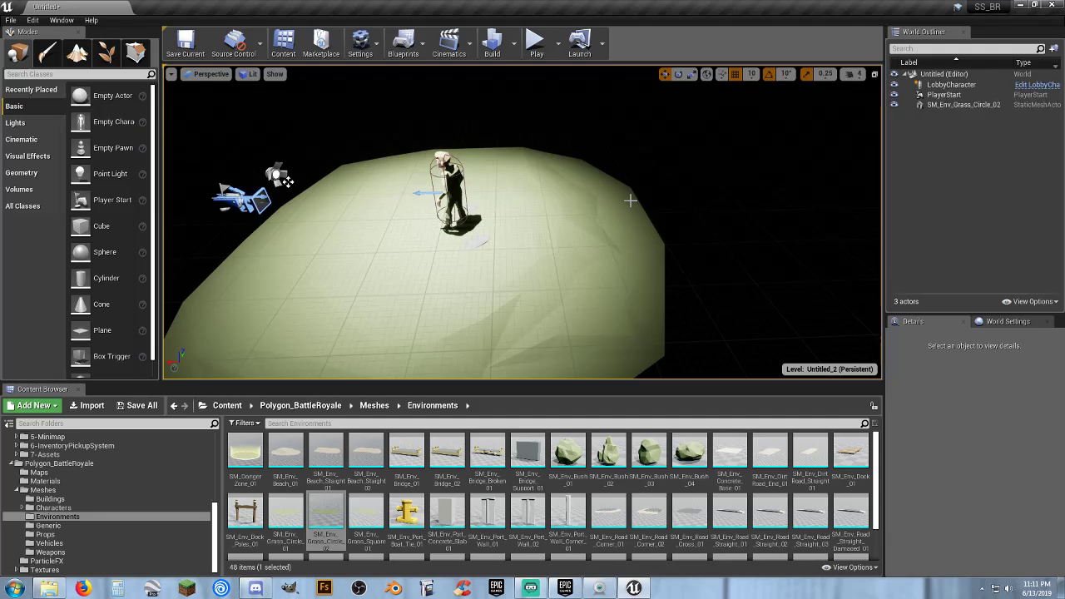
click(73, 500)
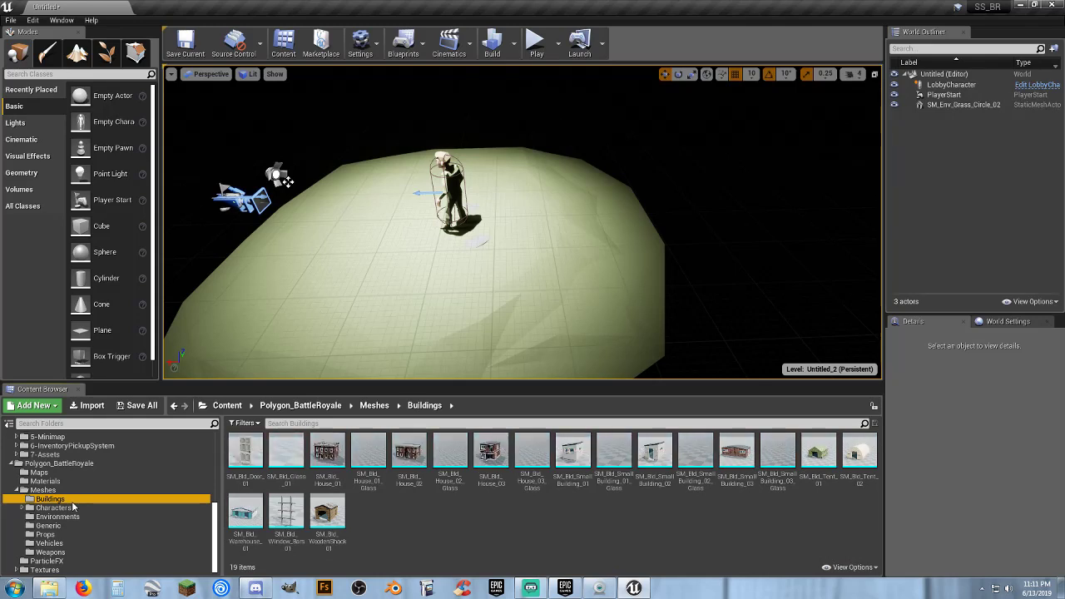
drag(327, 452, 672, 233)
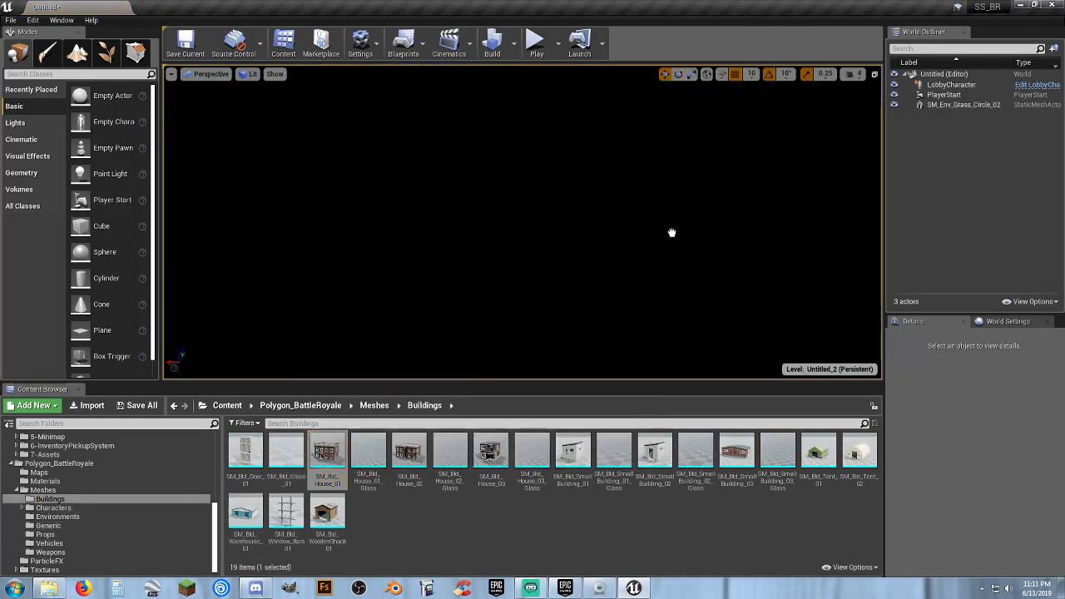
drag(750, 243, 743, 235)
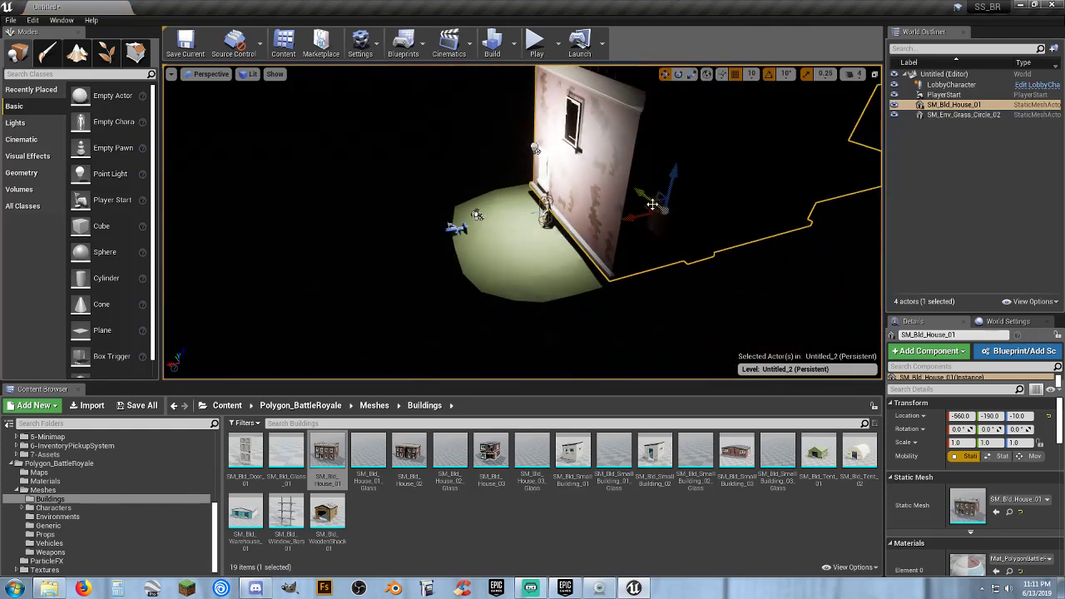
- Rotate the house to -90° around Z and move it to -710, -90, -100 behind the LobbyCharacter
click(678, 74)
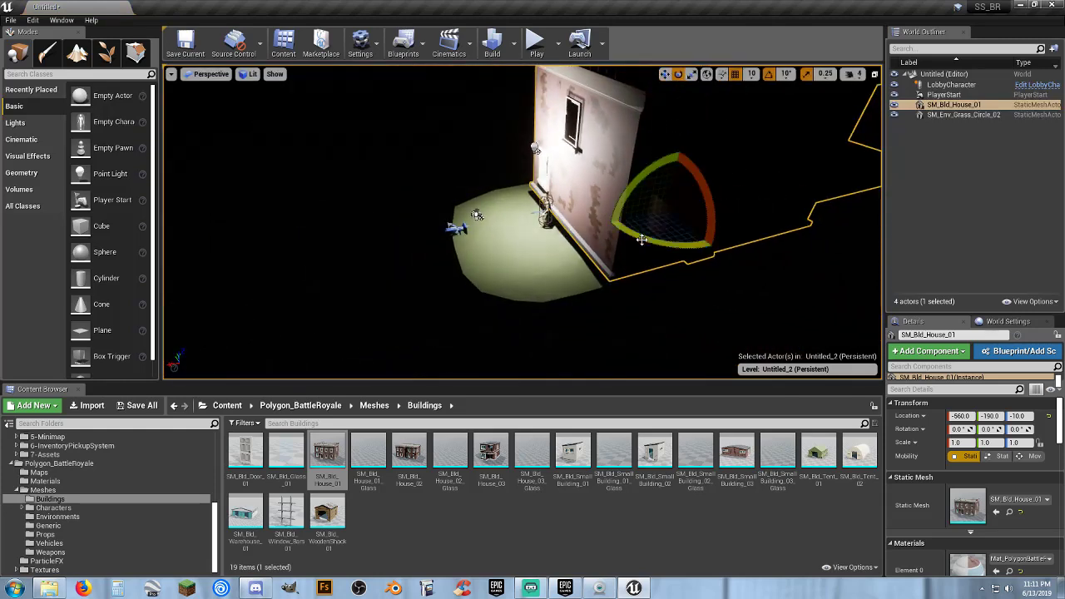
drag(641, 240, 724, 262)
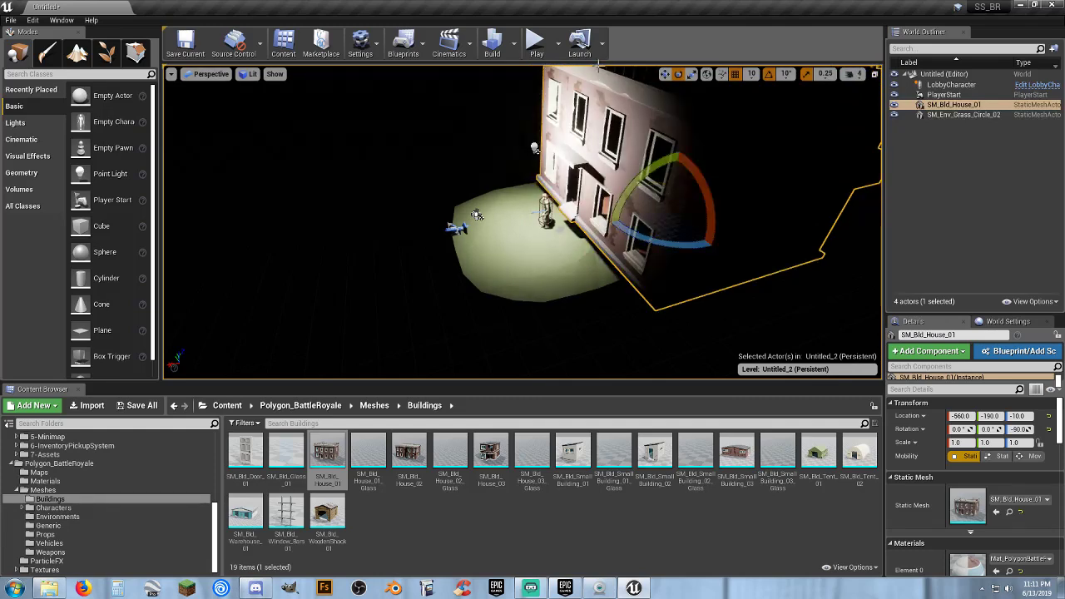
click(665, 75)
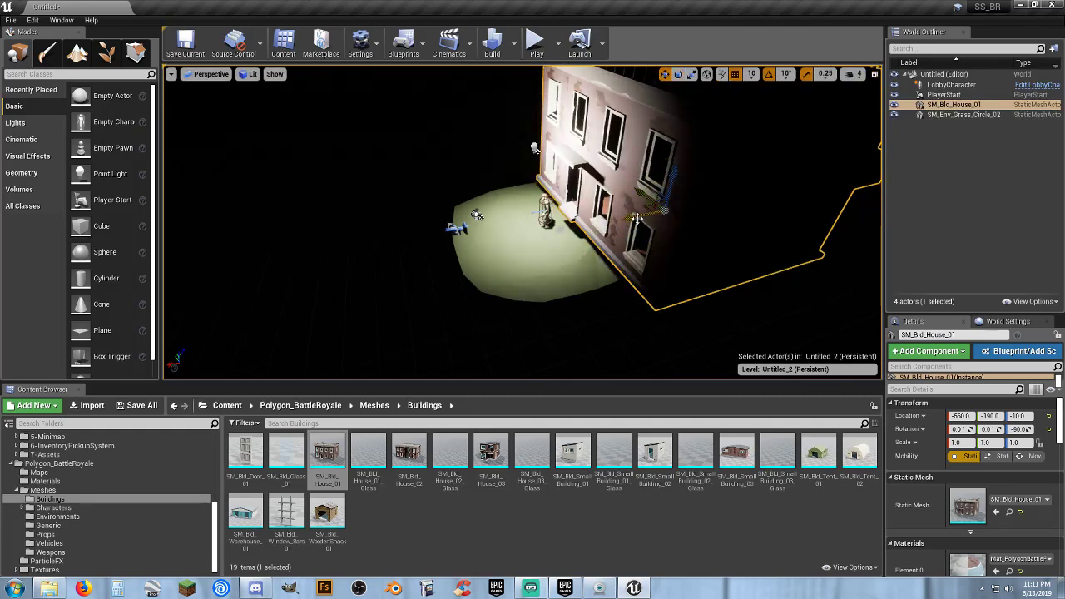
drag(637, 218, 680, 178)
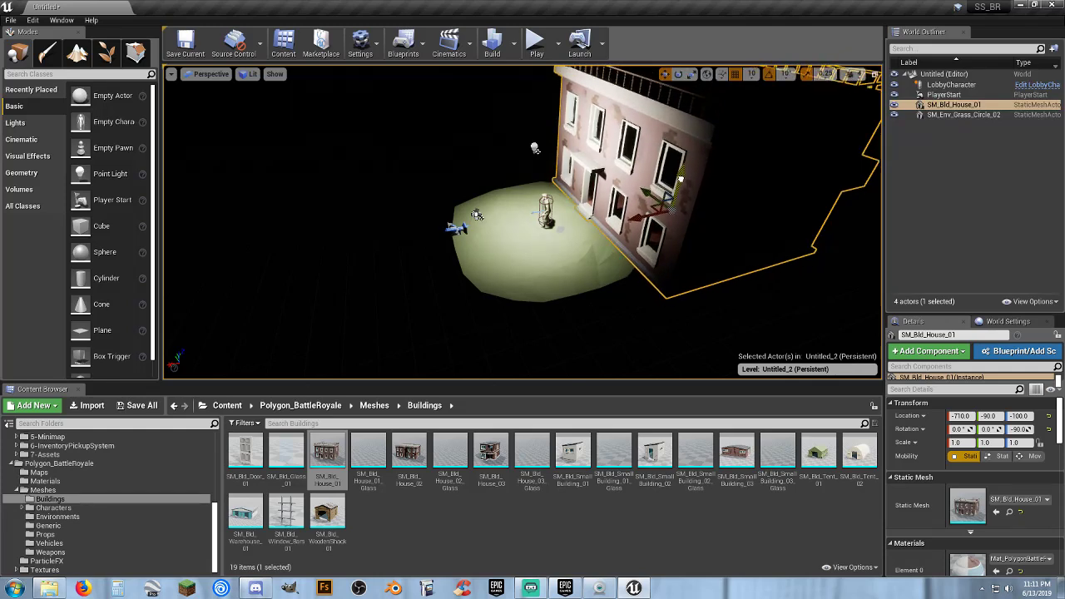
- Play-test the level with the house as the backdrop, stop, and inspect the scene from the side with the house selected
right_drag(657, 215, 770, 200)
key(w)
click(537, 43)
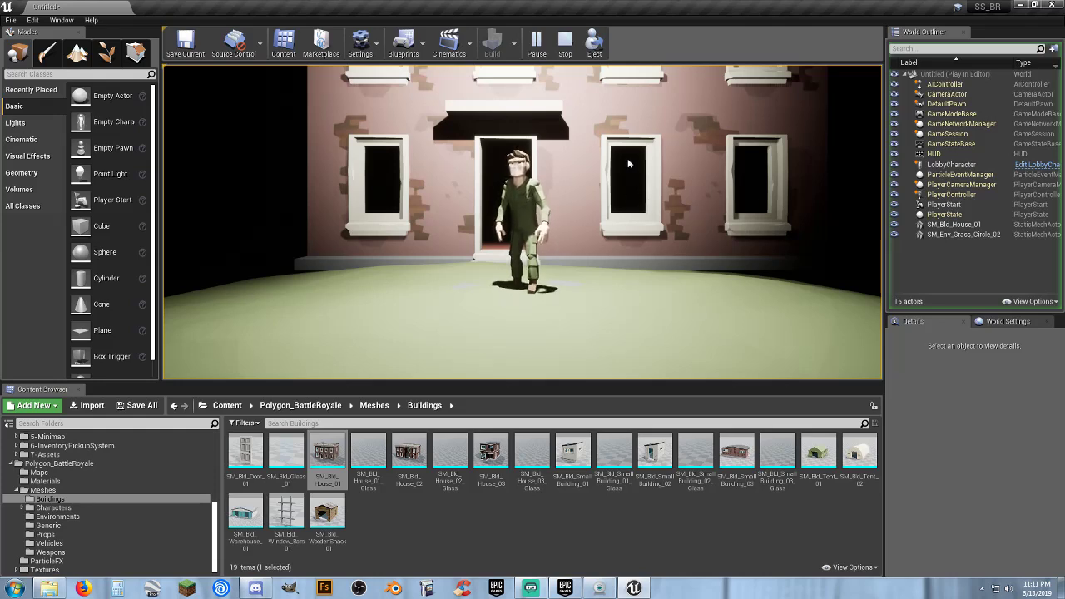
key(Escape)
right_drag(695, 221, 599, 217)
click(491, 167)
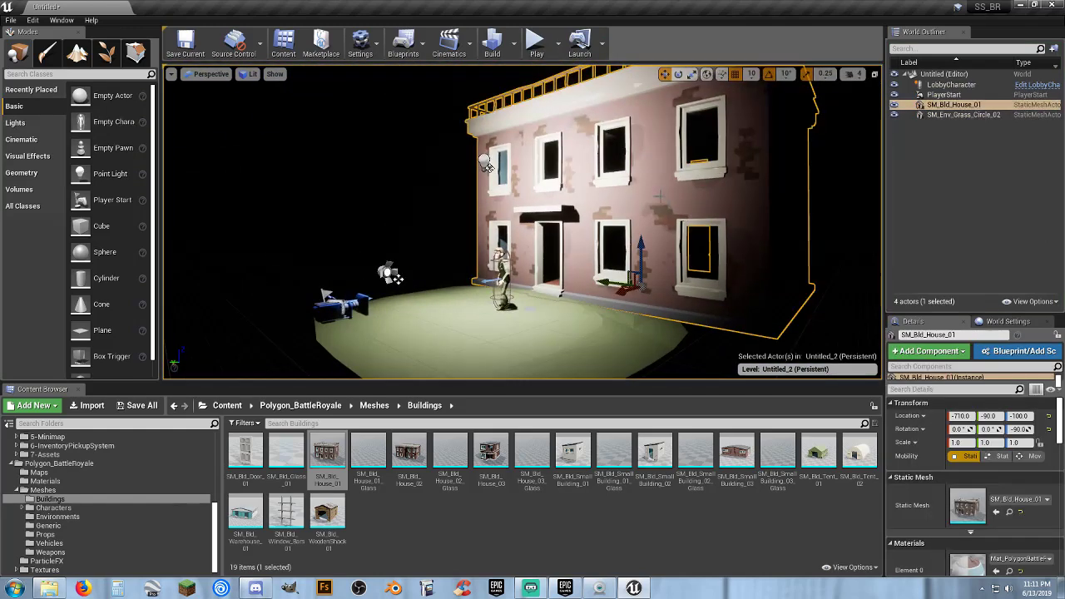
- Delete the house backdrop from the level and try SM_Bld_Warehouse_01 as its replacement, removing it again
key(Delete)
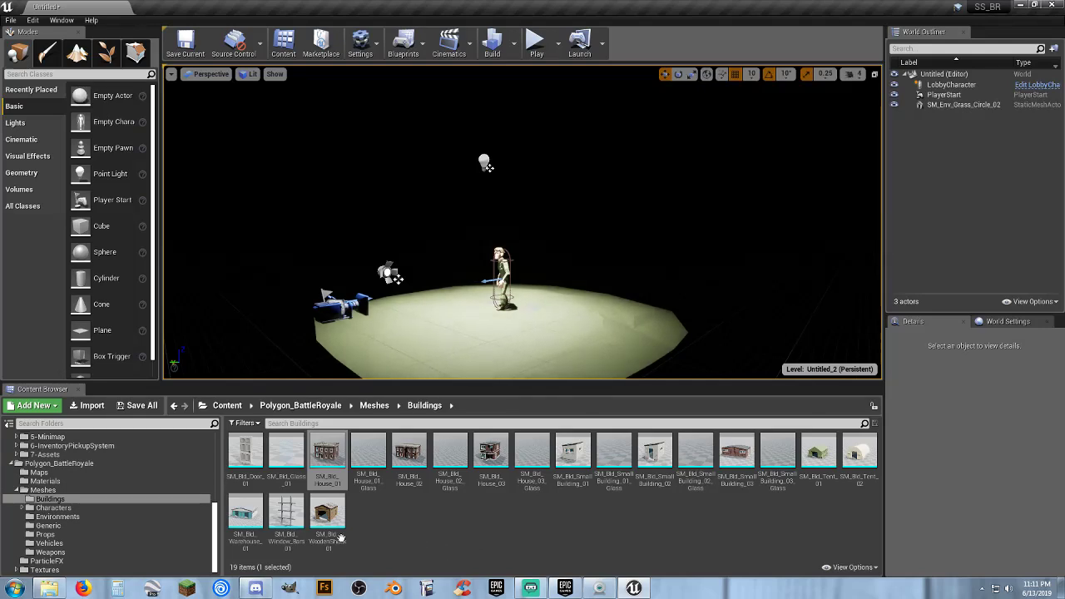
drag(245, 512, 525, 327)
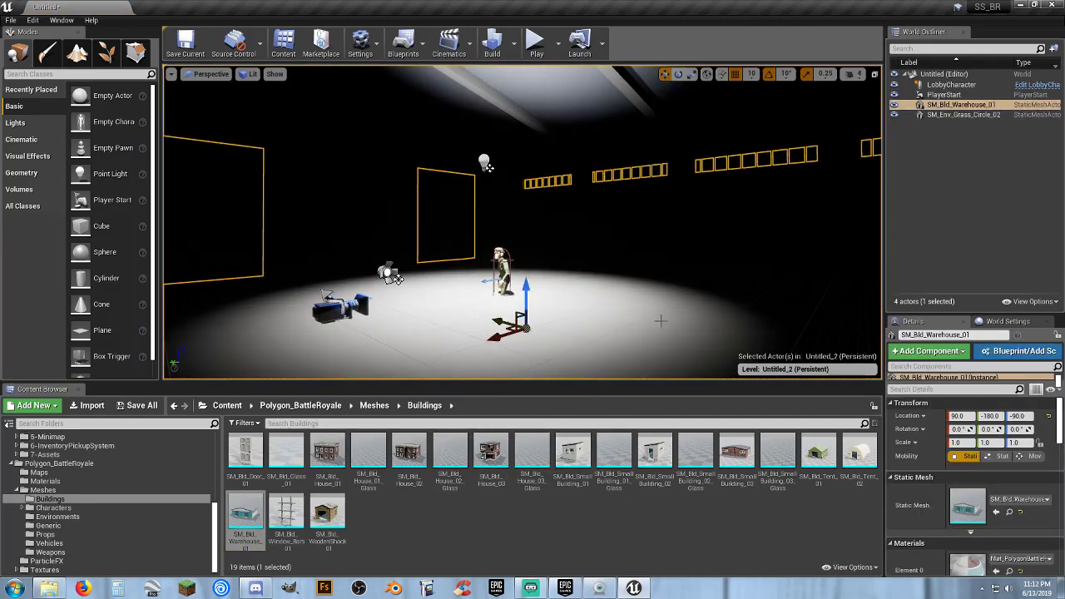
key(Delete)
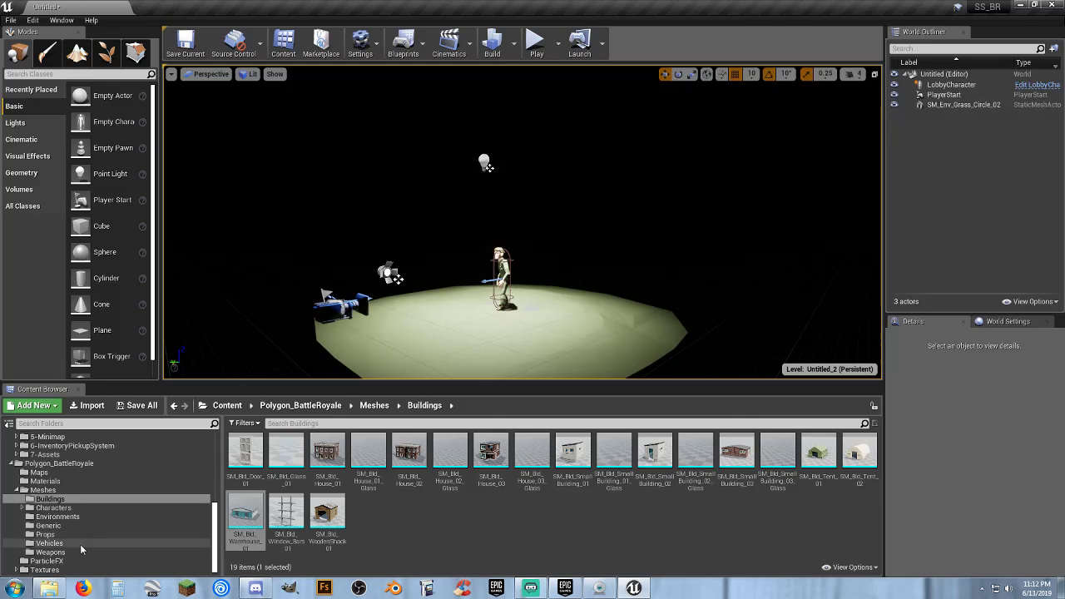
- Place the SM_Veh_Light_Car_Destroyed_01 mesh from the Vehicles folder behind the LobbyCharacter, at about -390, -200, -100
click(77, 552)
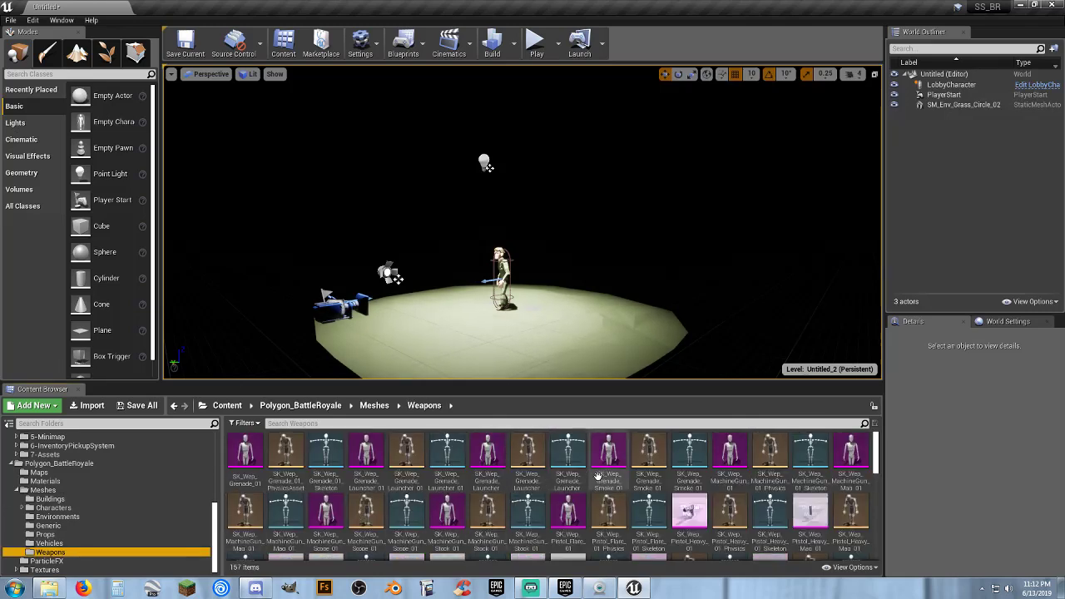
scroll(476, 489, down, 2)
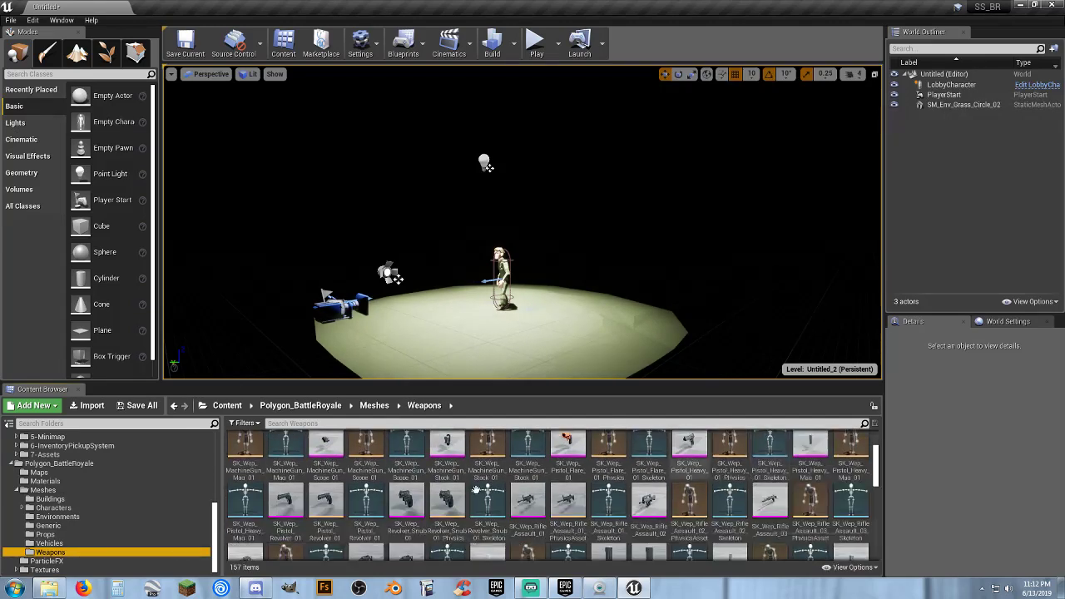
click(49, 543)
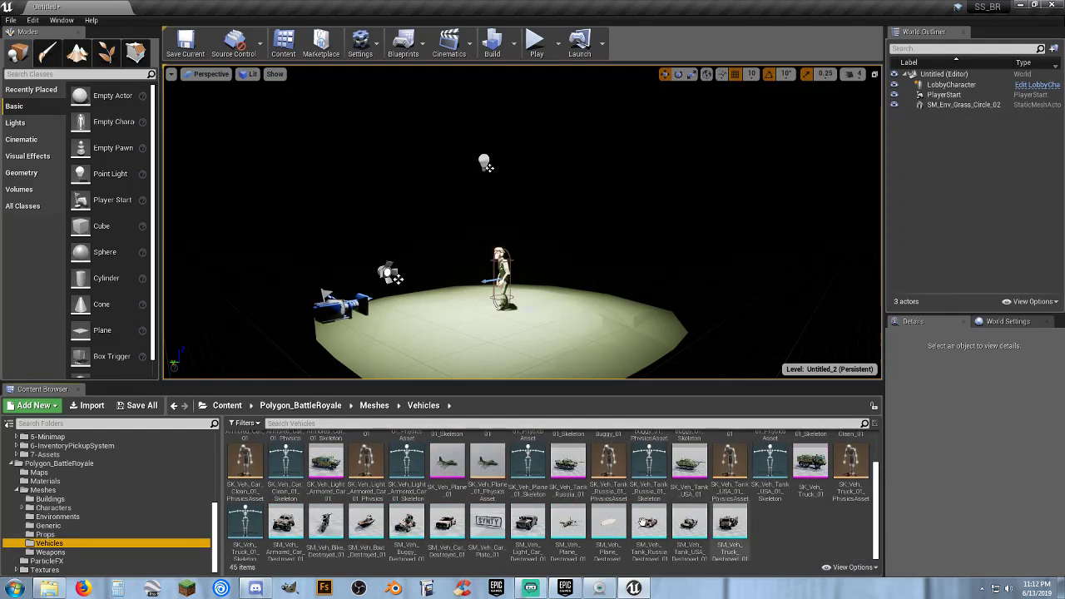
click(528, 526)
drag(597, 393, 630, 302)
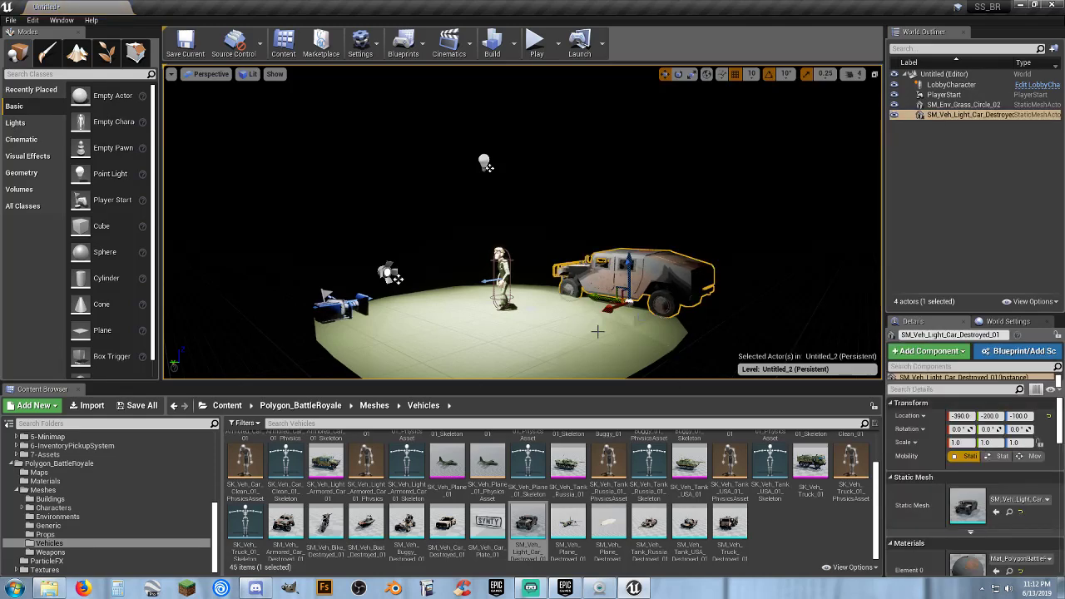
- Play-test the level with the destroyed car as the backdrop, stop, and delete the car
click(537, 41)
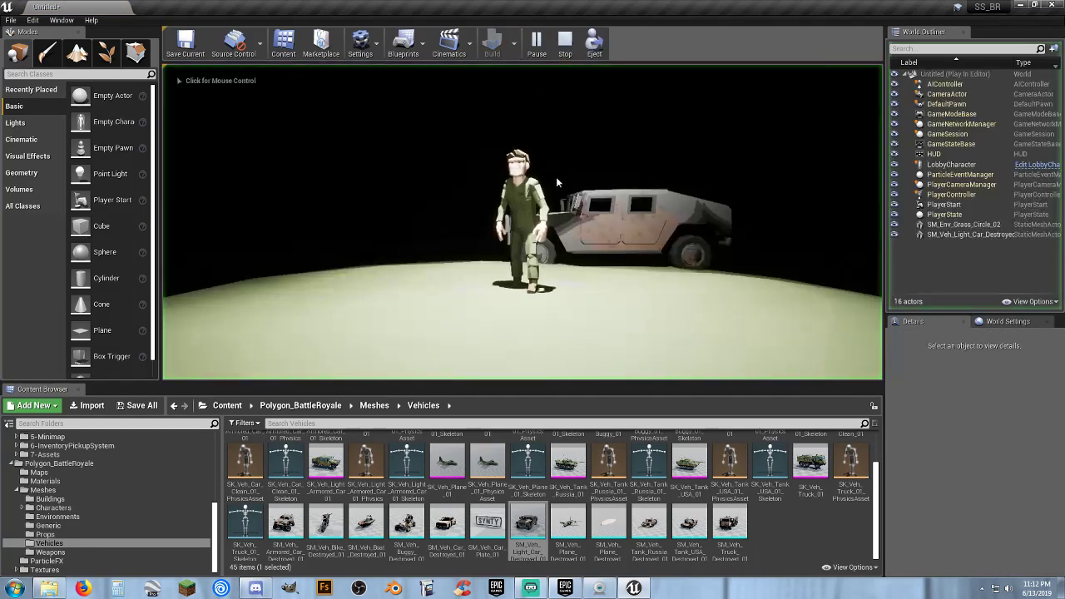
click(632, 250)
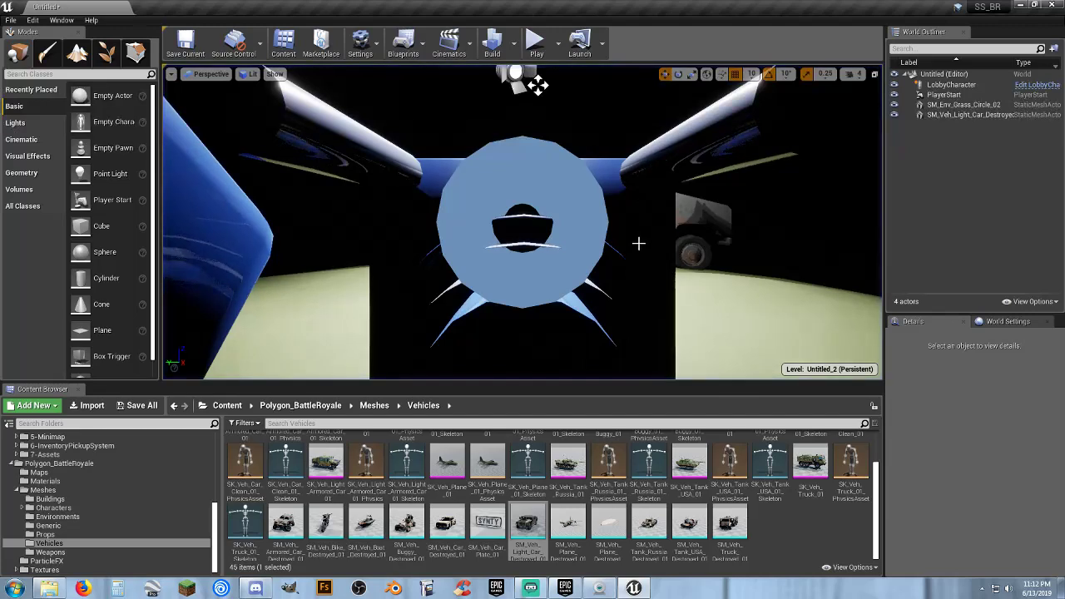
key(Escape)
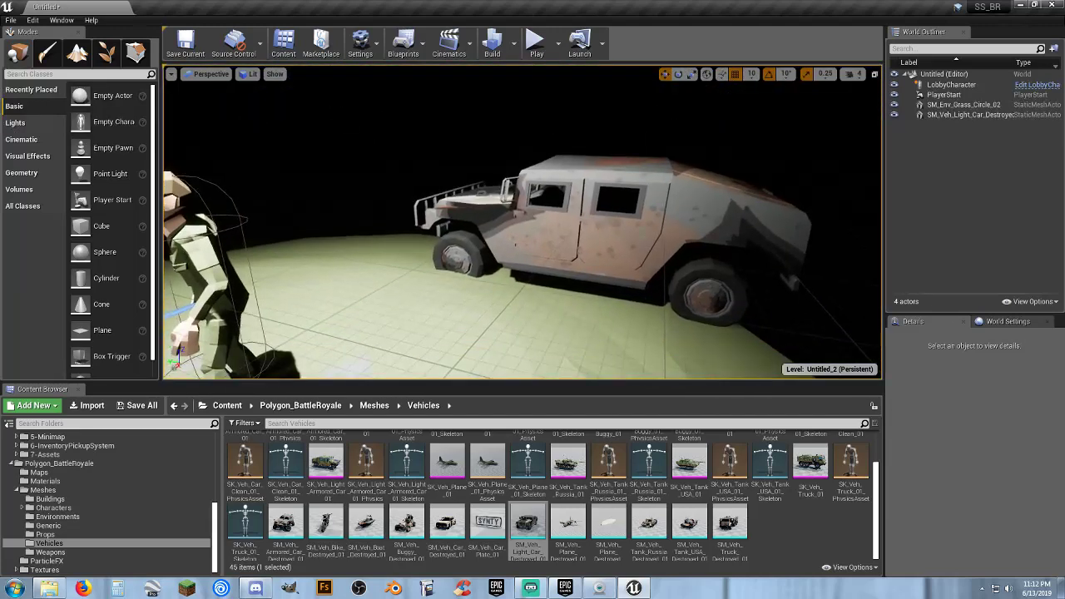
key(Delete)
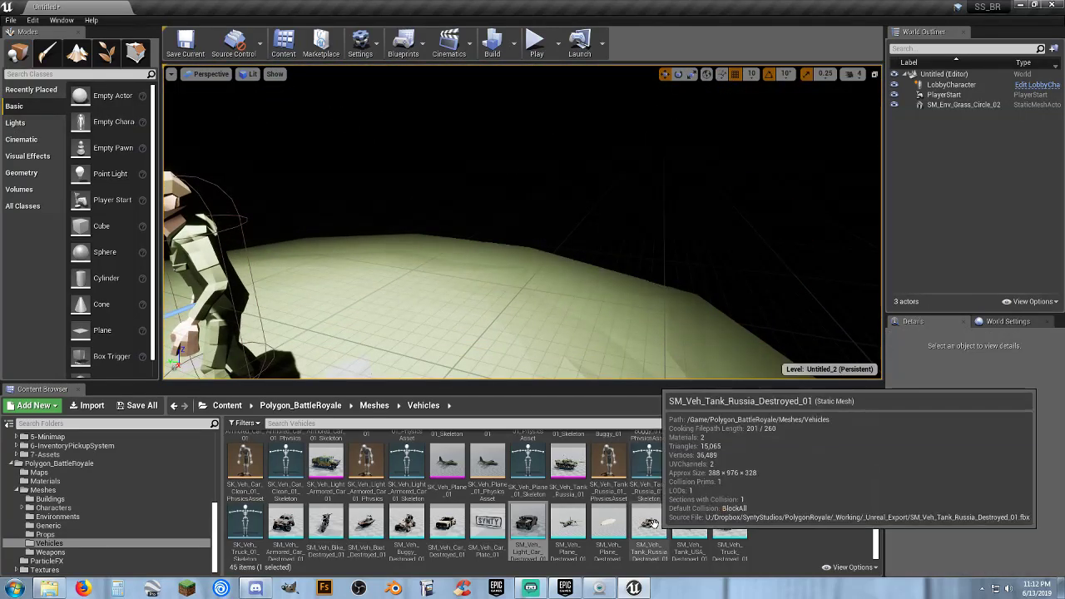
- Place SM_Veh_Tank_Russia_Destroyed_01 behind the LobbyCharacter at -560, -250, -120, rotated -30° around Z, and play-test the level
drag(649, 523, 657, 307)
click(679, 74)
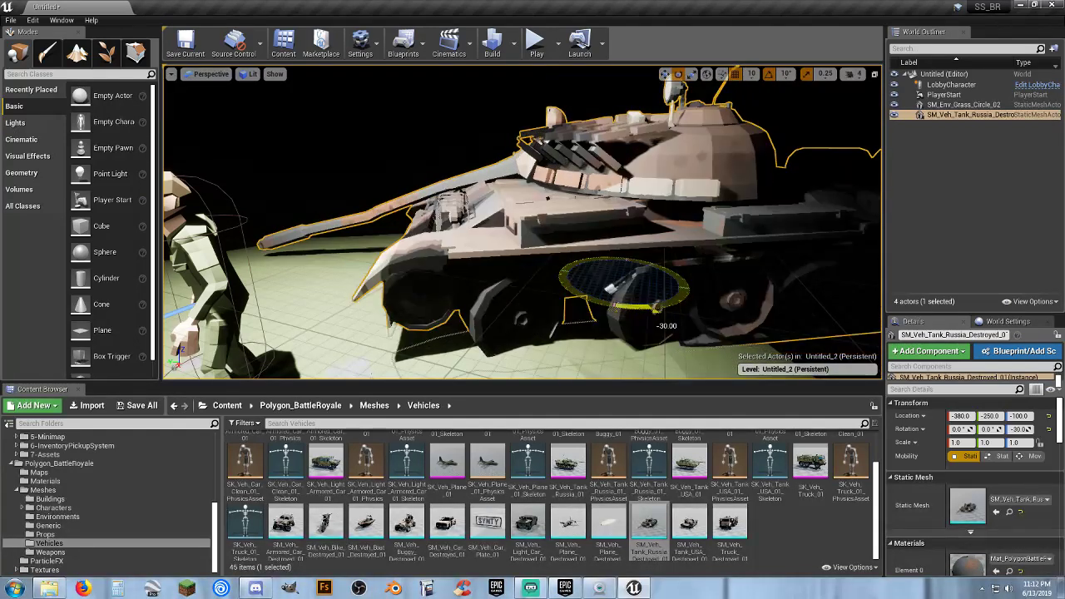
click(665, 74)
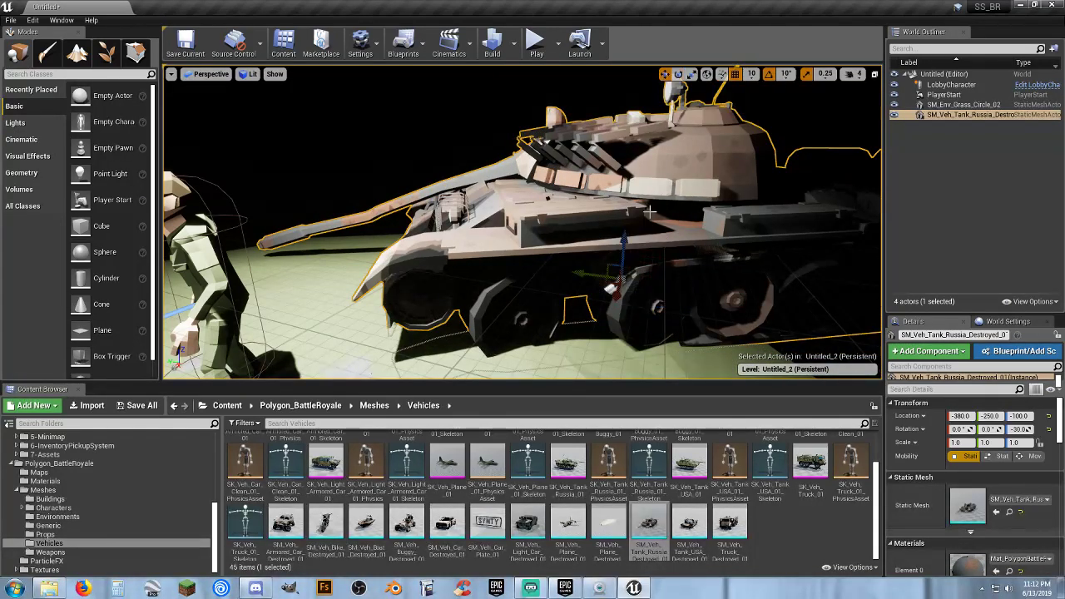
mouse_move(611, 289)
mouse_down()
mouse_move(611, 307)
mouse_move(625, 294)
mouse_up()
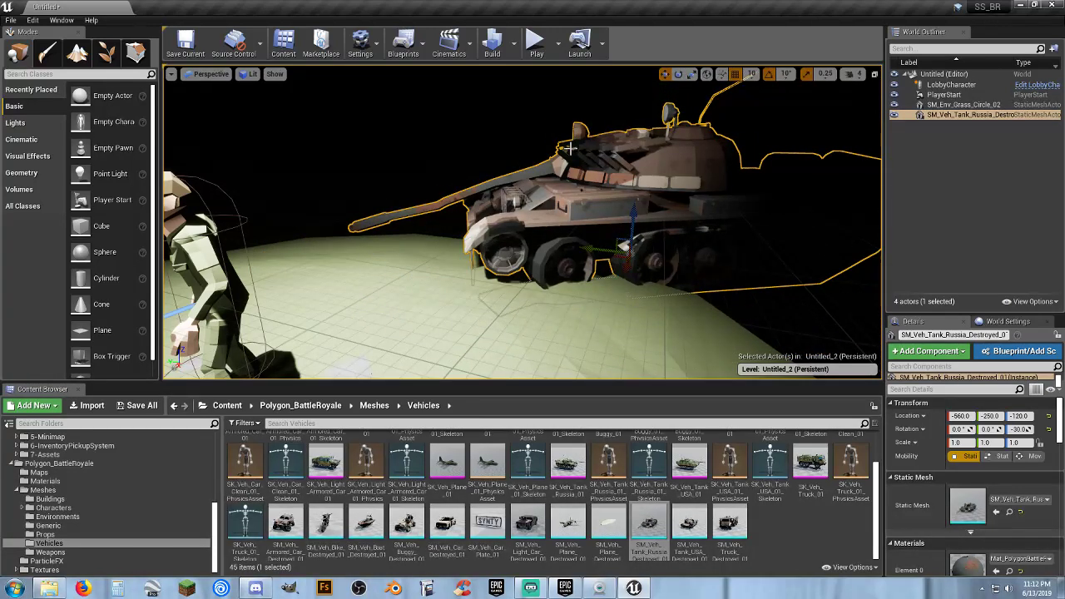
click(537, 42)
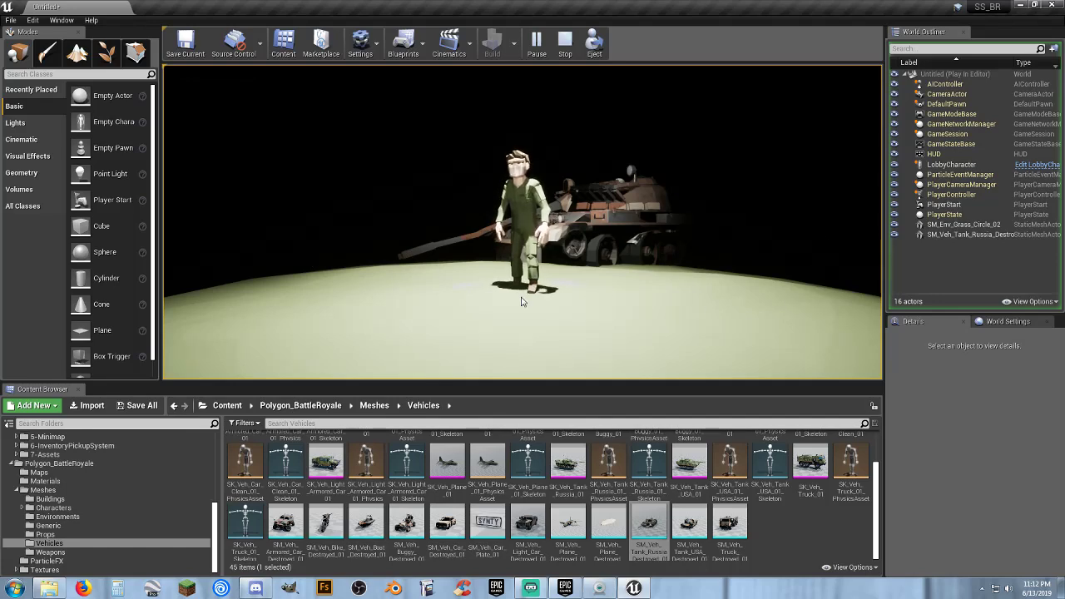
key(Escape)
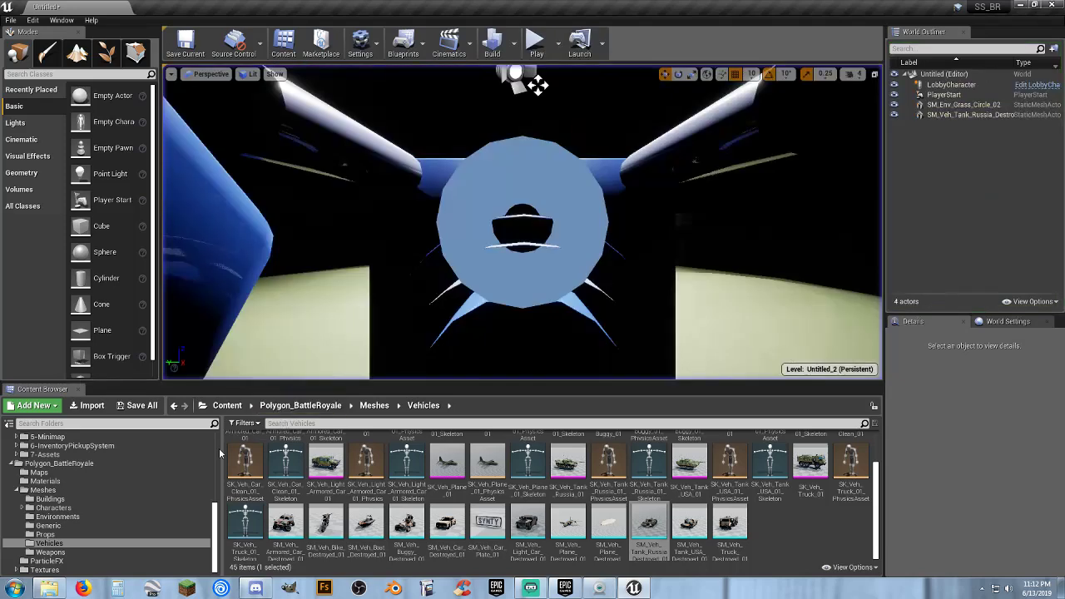
- Browse the meshes in the Props folder for scenery to set around the tank and the LobbyCharacter
click(47, 535)
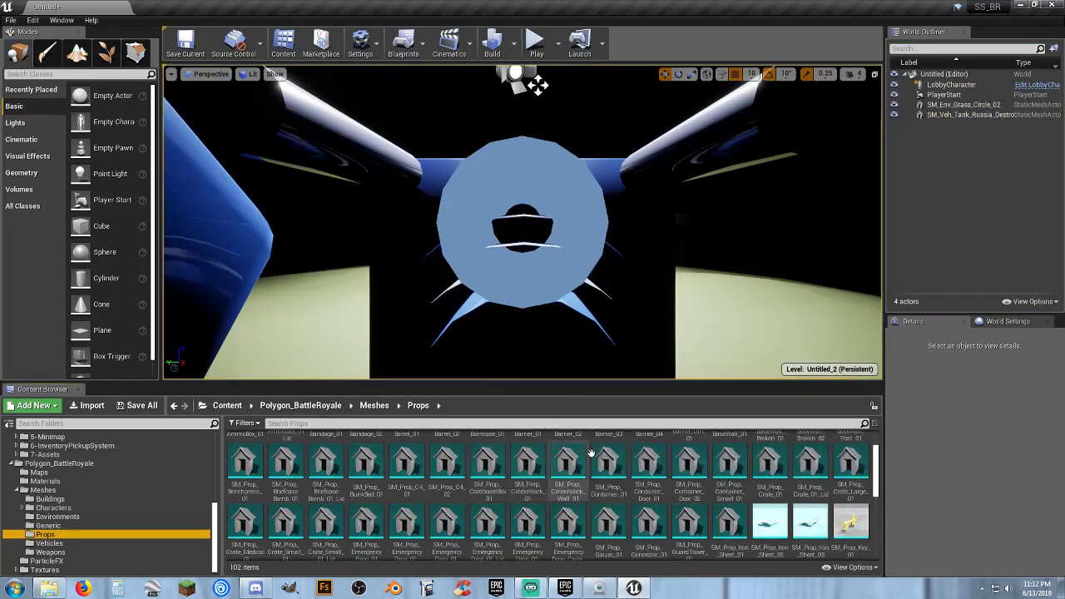
key(s)
right_drag(566, 333, 500, 333)
key(w)
right_drag(715, 183, 633, 175)
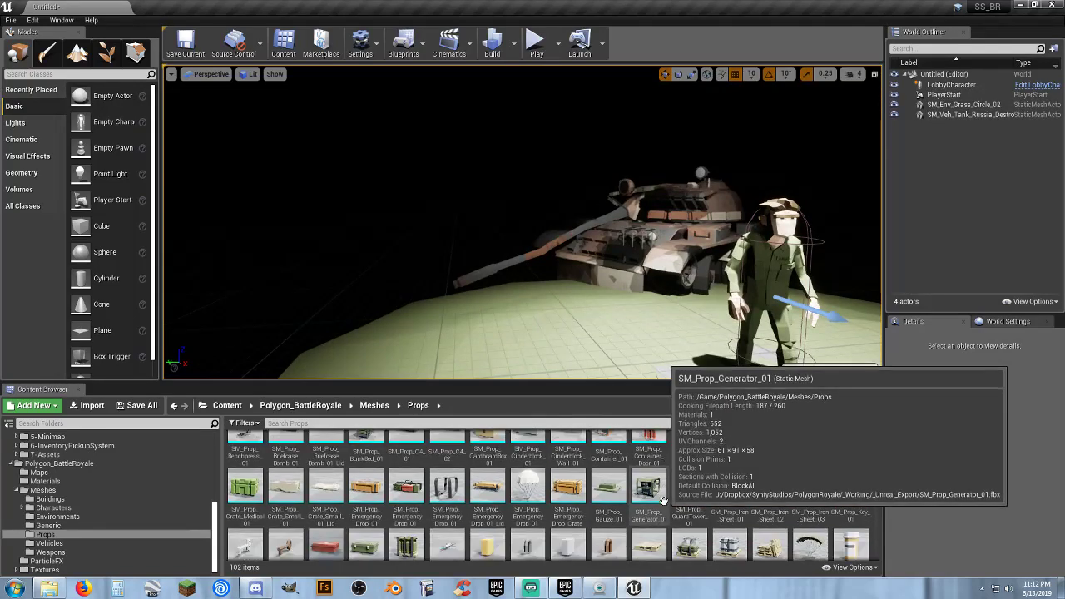
scroll(749, 479, down, 2)
scroll(764, 476, down, 4)
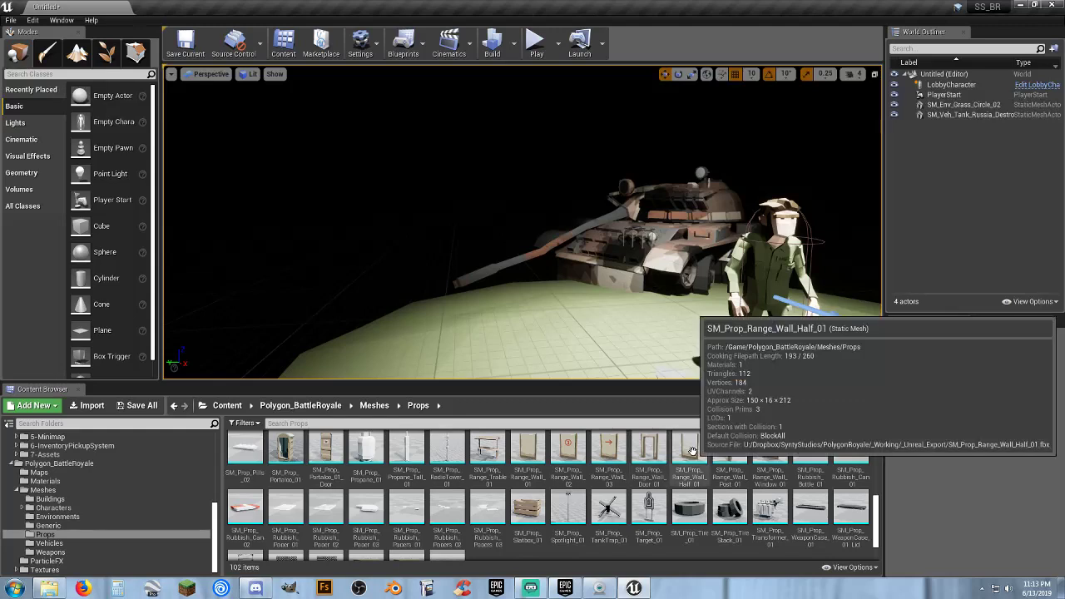
scroll(766, 462, down, 2)
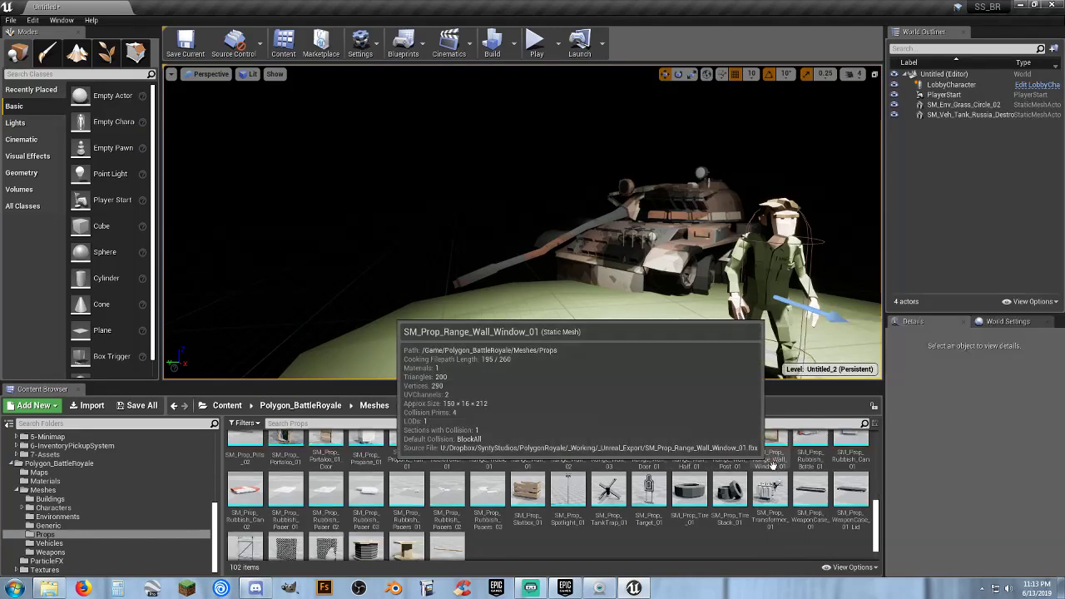
mouse_move(775, 463)
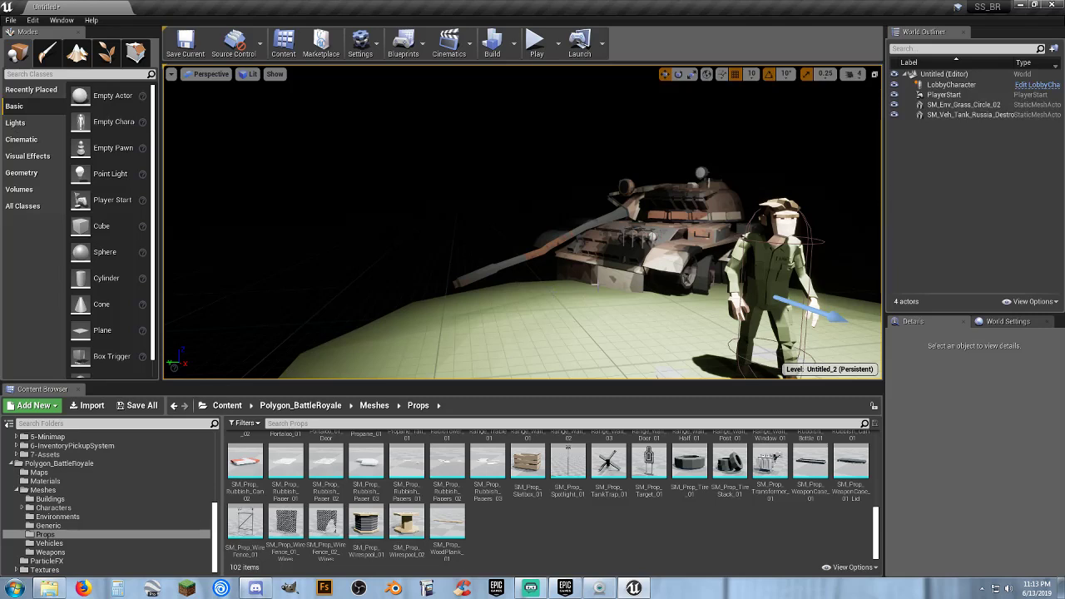
scroll(677, 532, up, 3)
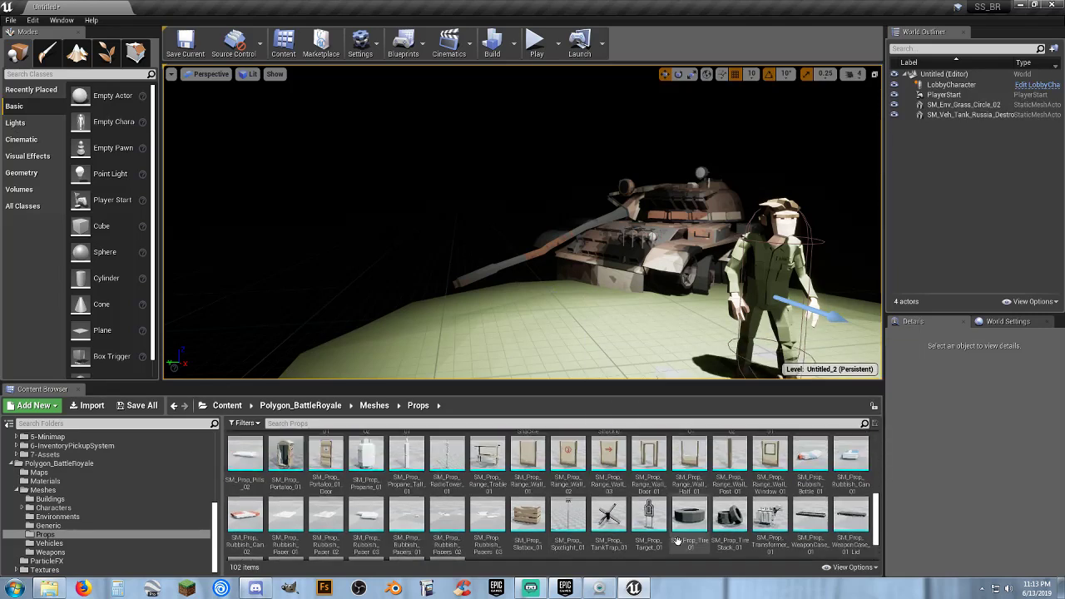
scroll(677, 533, up, 6)
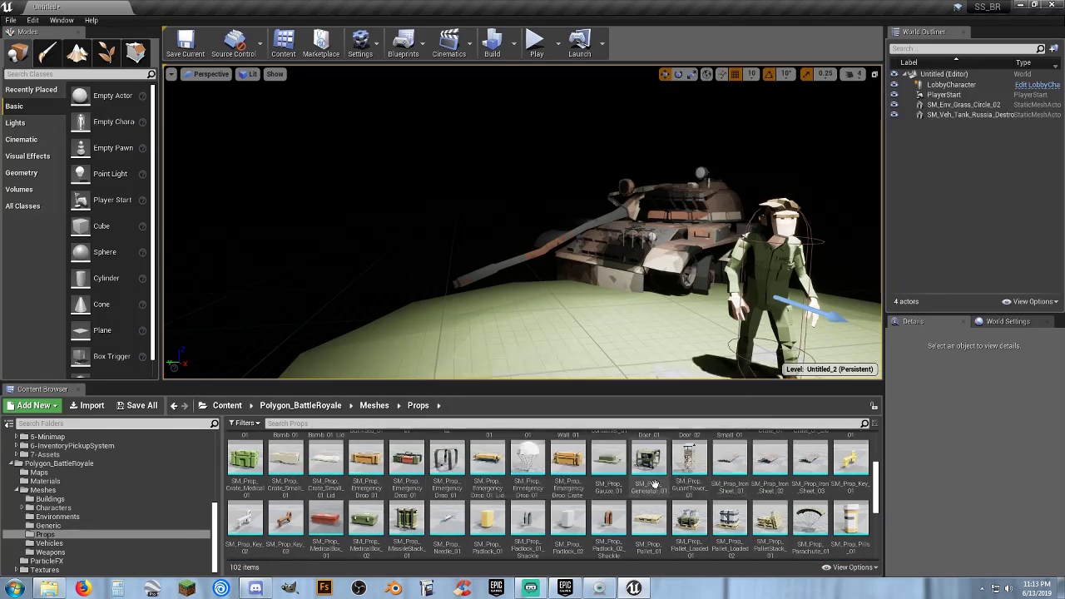
scroll(657, 478, up, 3)
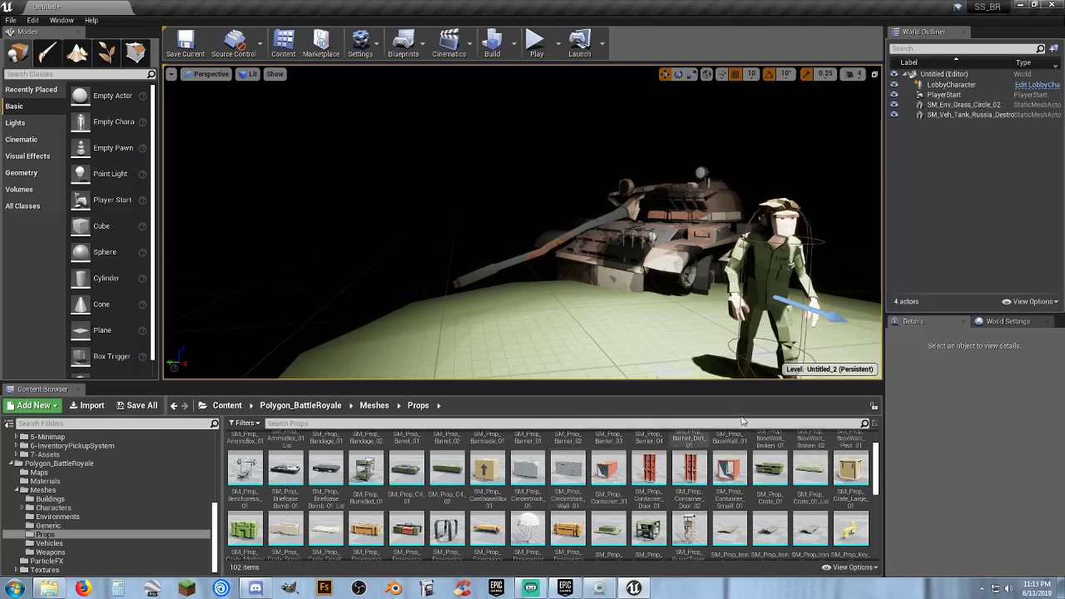
scroll(752, 460, up, 1)
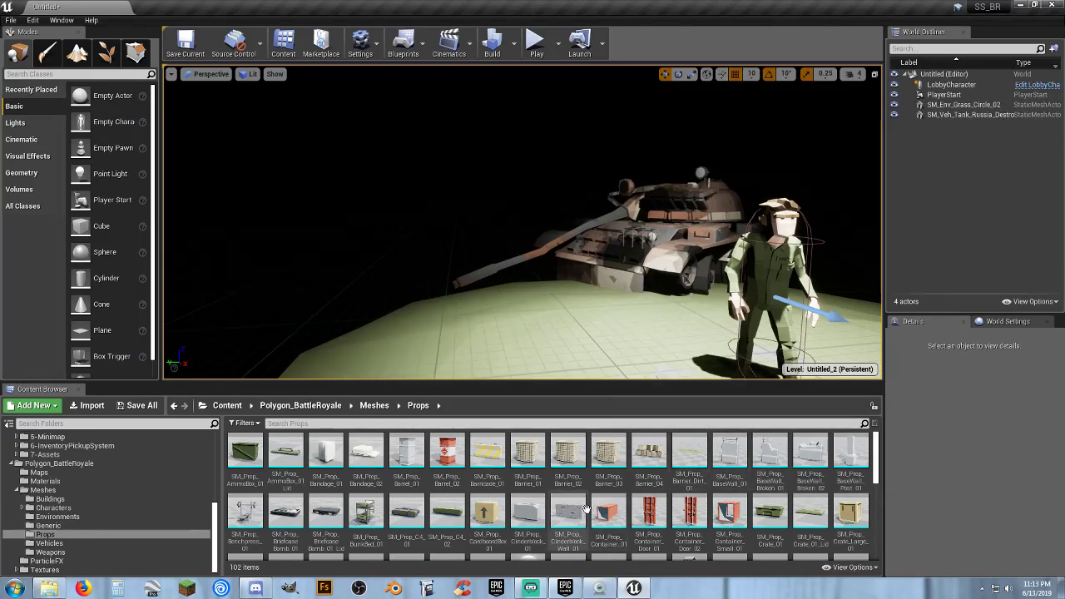
- Place the SM_Prop_Cinderblock_Wall_01 mesh beside the tank at -360, 170, -100, rotated 90° around Z
drag(586, 509, 408, 347)
click(679, 74)
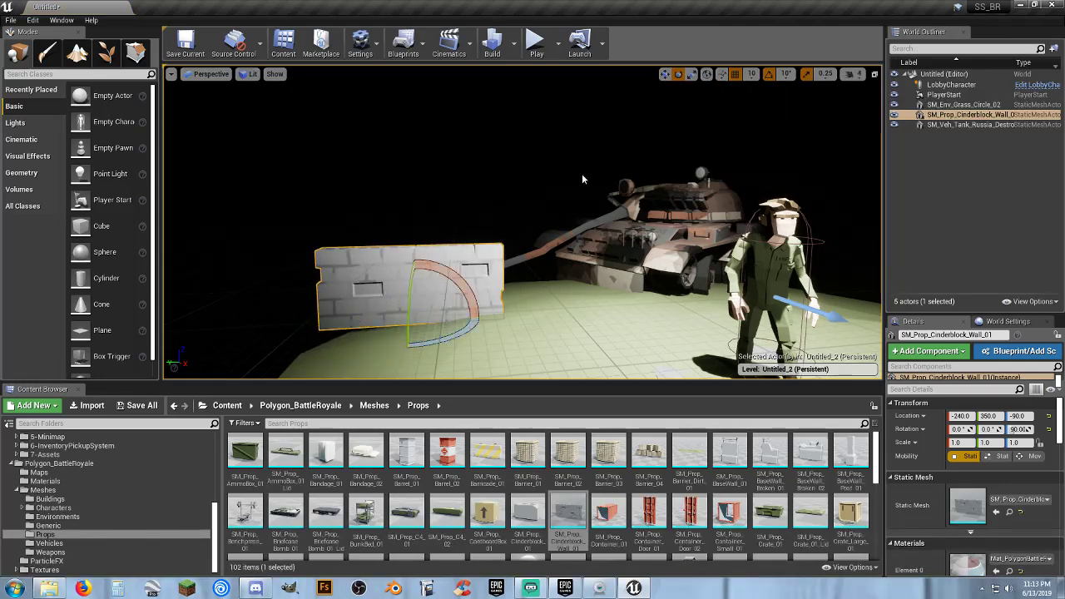
click(664, 75)
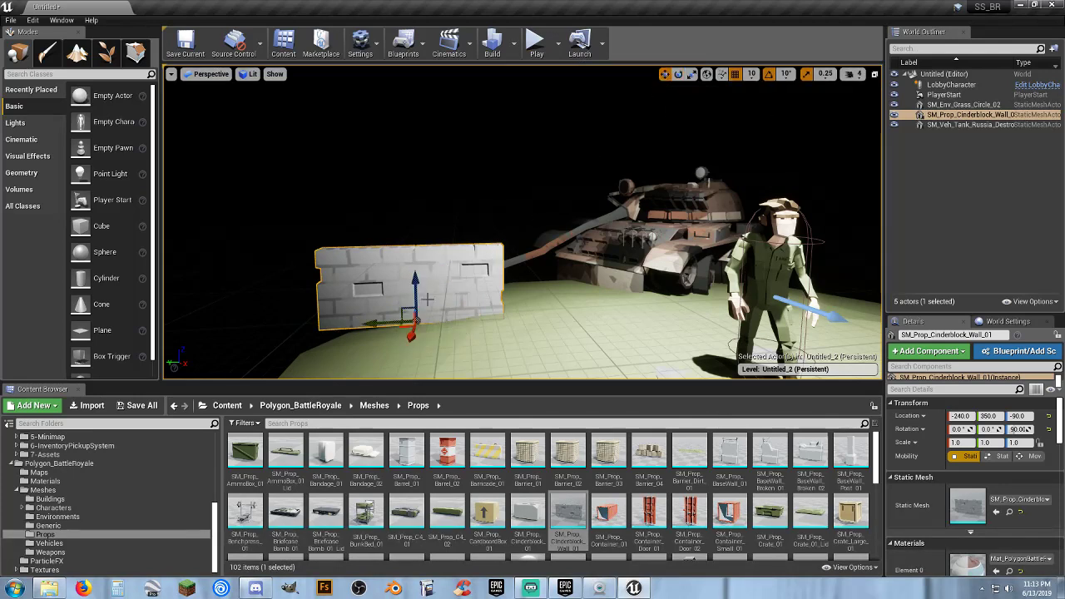
drag(380, 321, 495, 328)
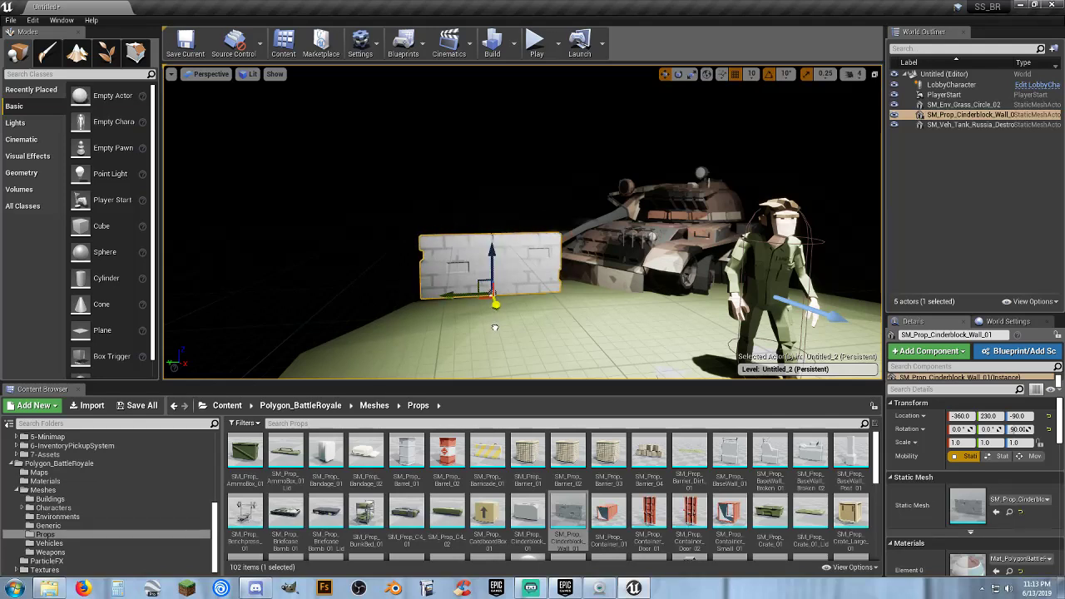
drag(449, 300, 481, 303)
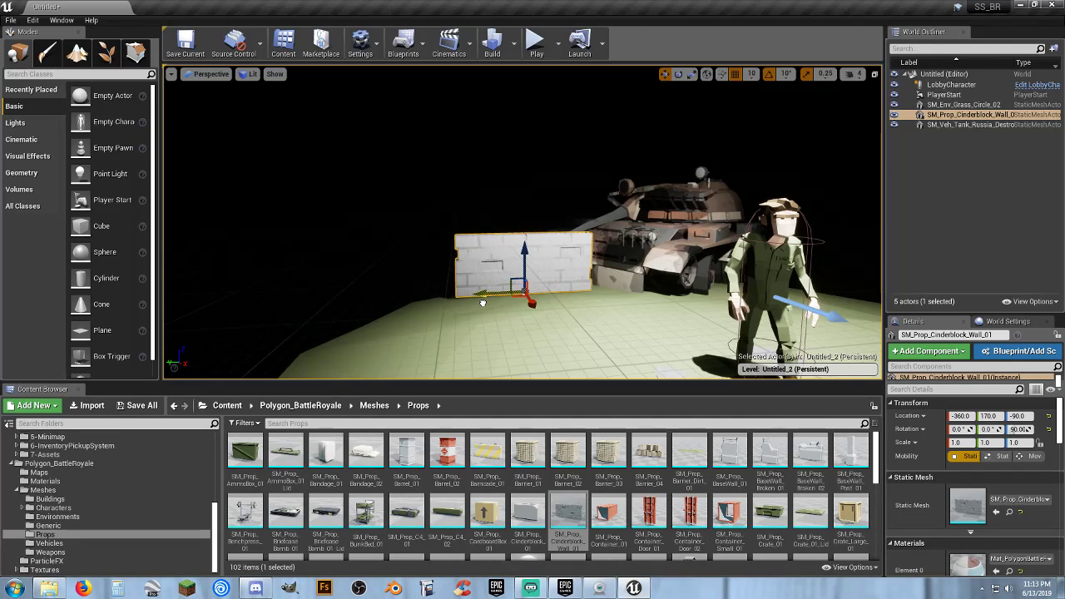
key(d)
mouse_move(557, 316)
right_down()
mouse_move(503, 316)
mouse_move(550, 316)
right_up()
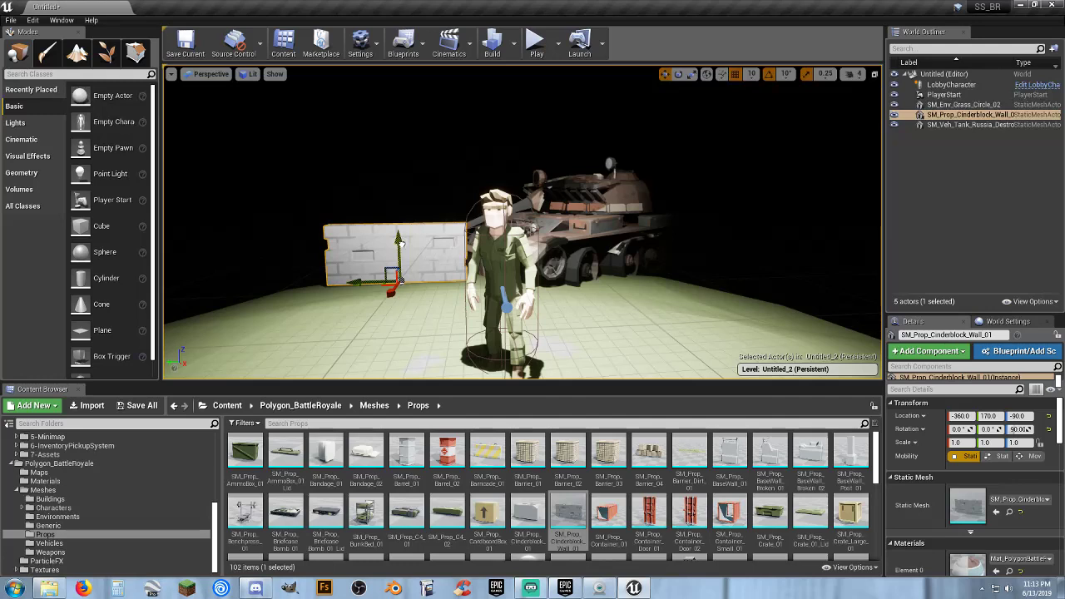
drag(400, 242, 400, 246)
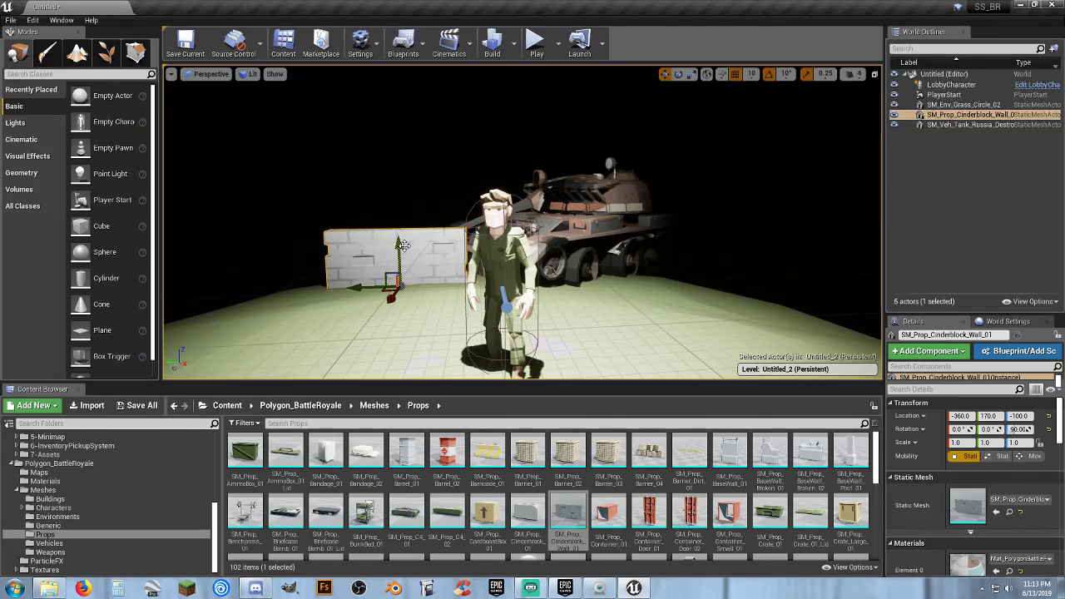
- Duplicate the cinderblock wall and move the copy along Y to -410, on the tank's other side
key(ctrl+w)
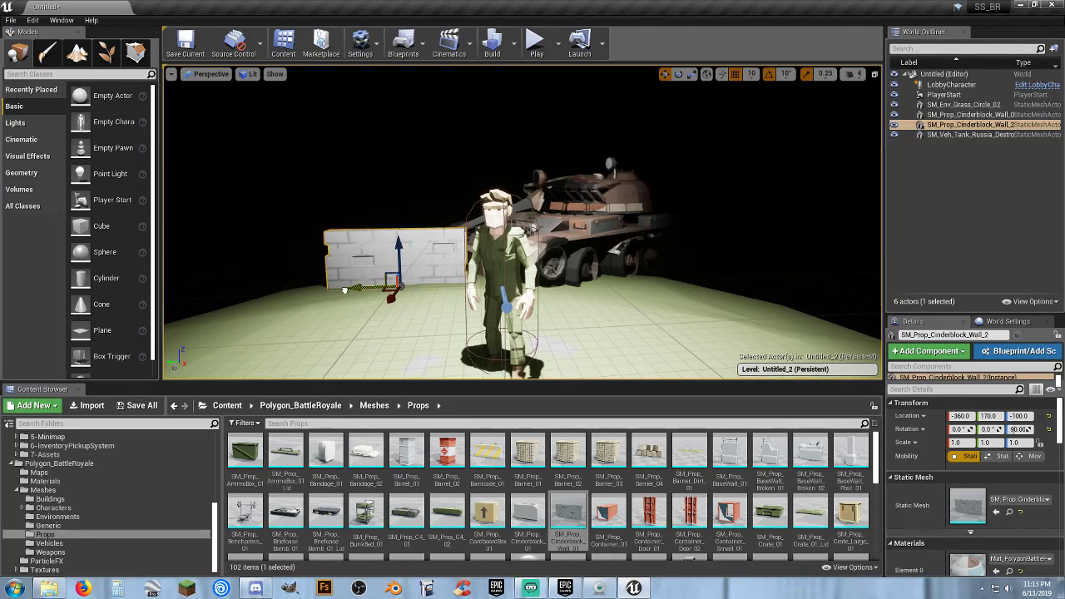
drag(345, 290, 640, 317)
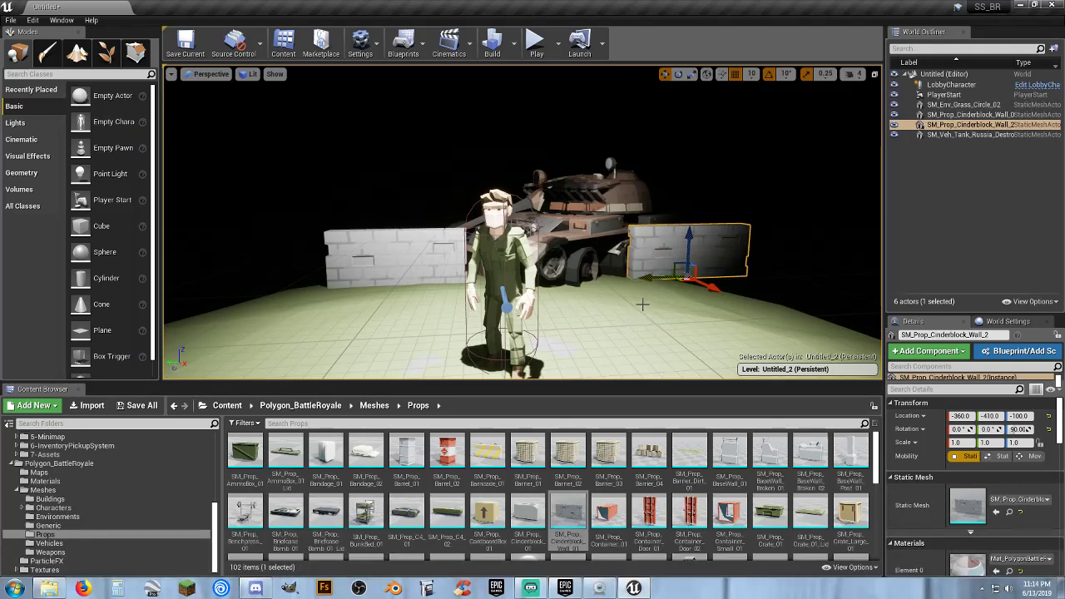
- Place a SM_Prop_Cinderblock_01 block in front of the tank at about -290, -10, -80, rotated -40° around Z
key(w)
right_drag(642, 305, 616, 320)
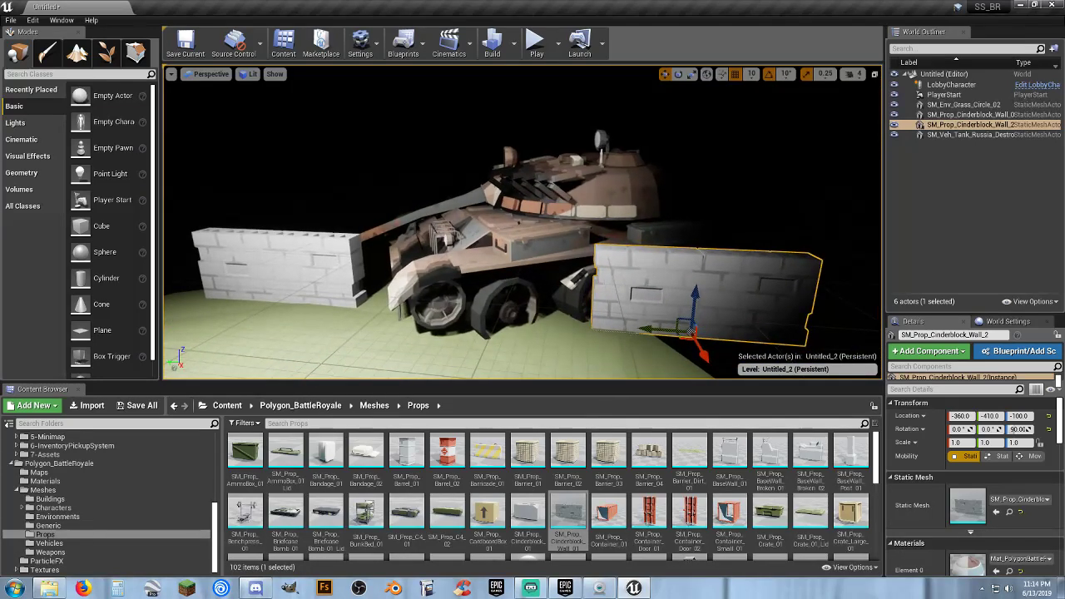
drag(528, 512, 333, 358)
click(678, 74)
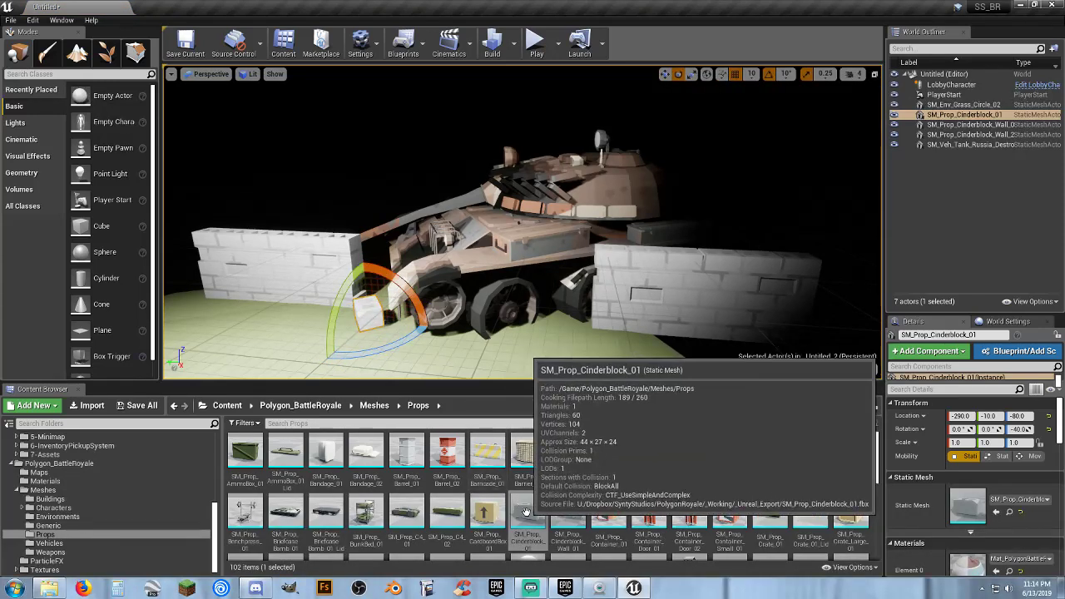
- Place a second SM_Prop_Cinderblock_01 block in front of the tank at -260, -120, -100, rotated 70° around Z
drag(529, 512, 453, 338)
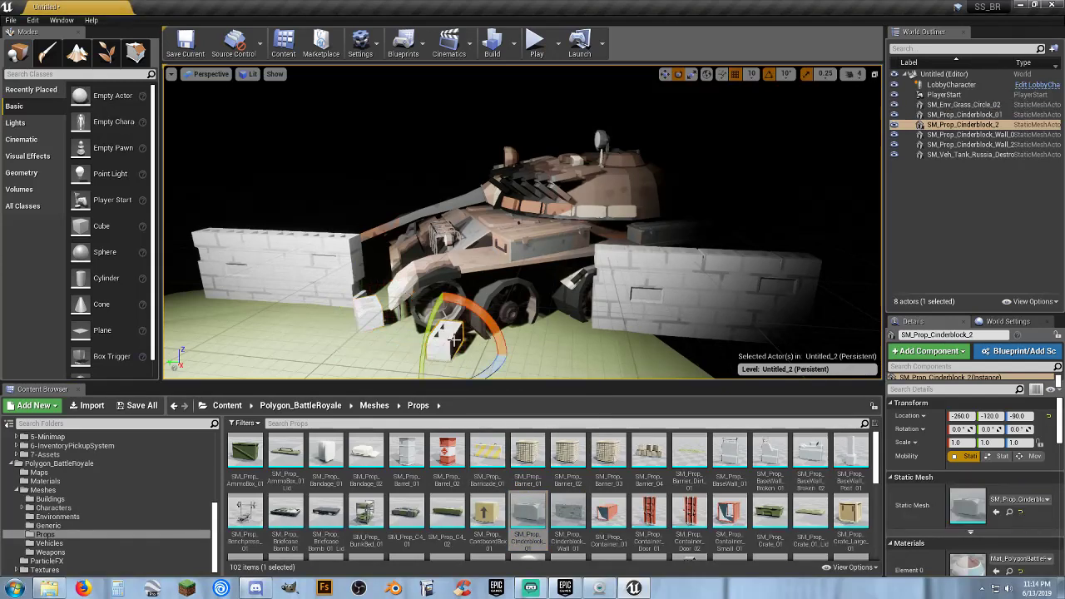
drag(482, 374, 376, 372)
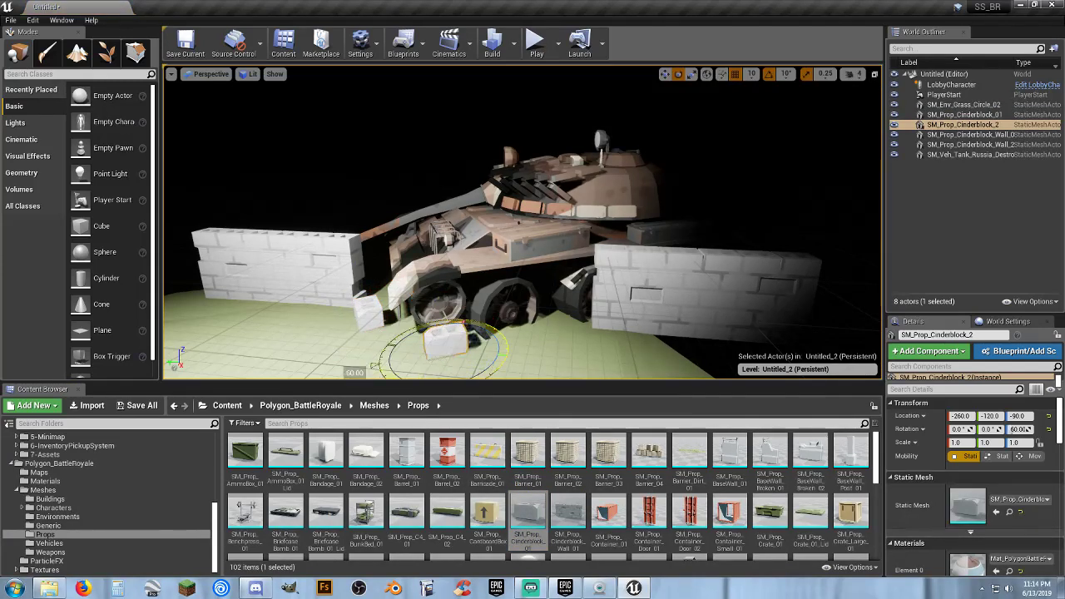
click(665, 74)
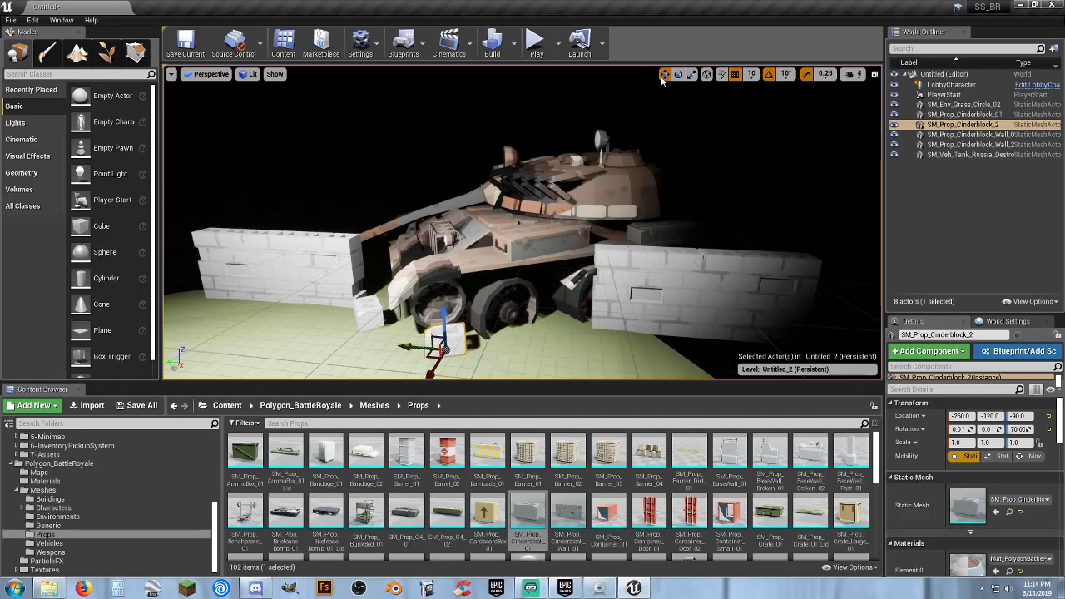
drag(447, 318, 448, 324)
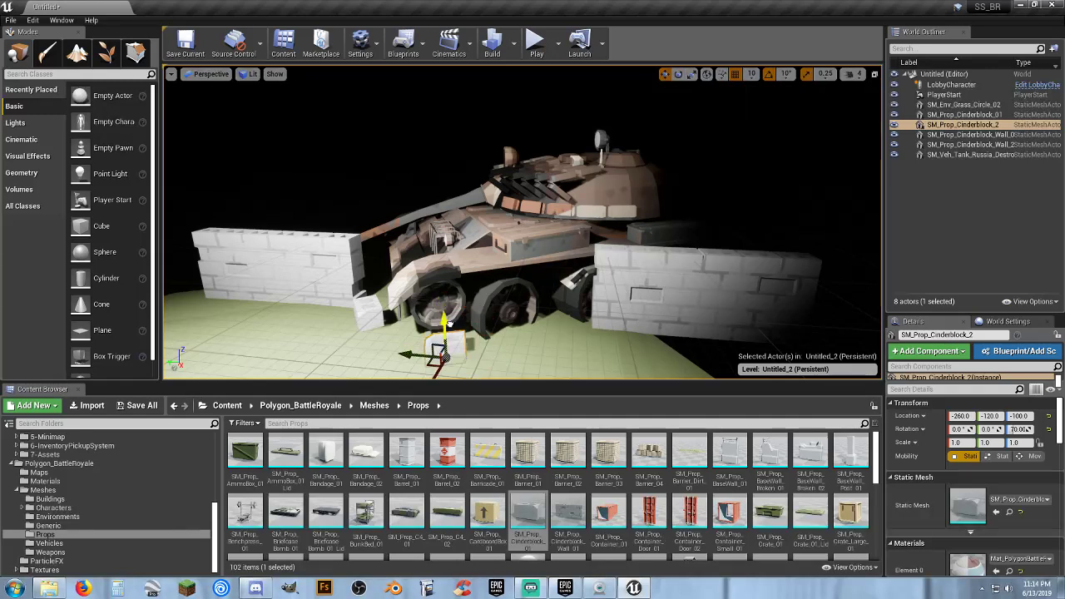
- Place a third SM_Prop_Cinderblock_01 block at about -270, 60, -80 and rotate it -90° around X and 90° around Z
right_drag(531, 346, 466, 341)
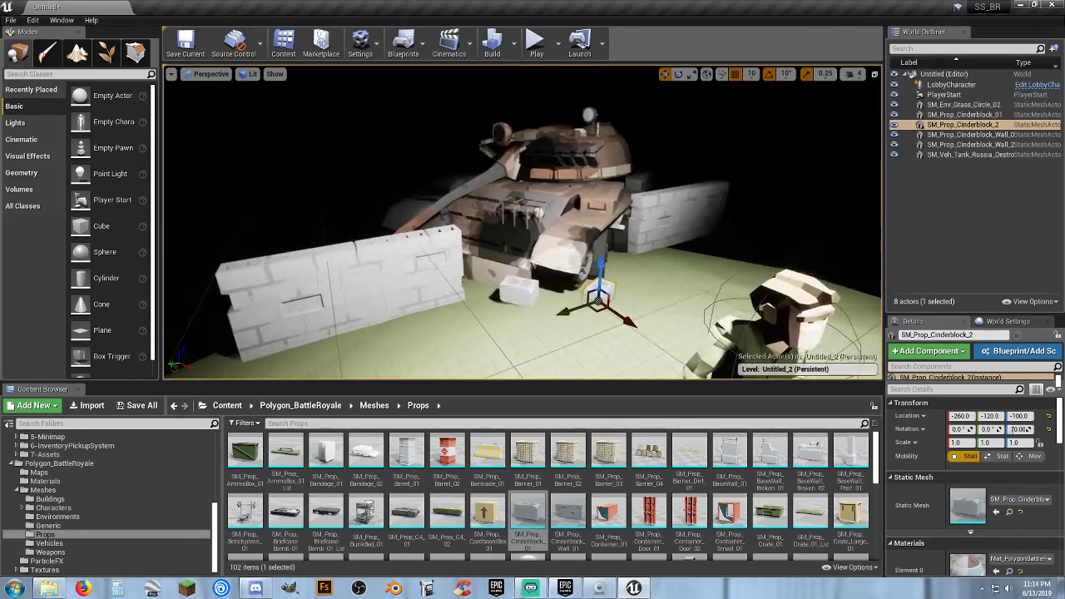
drag(528, 512, 473, 323)
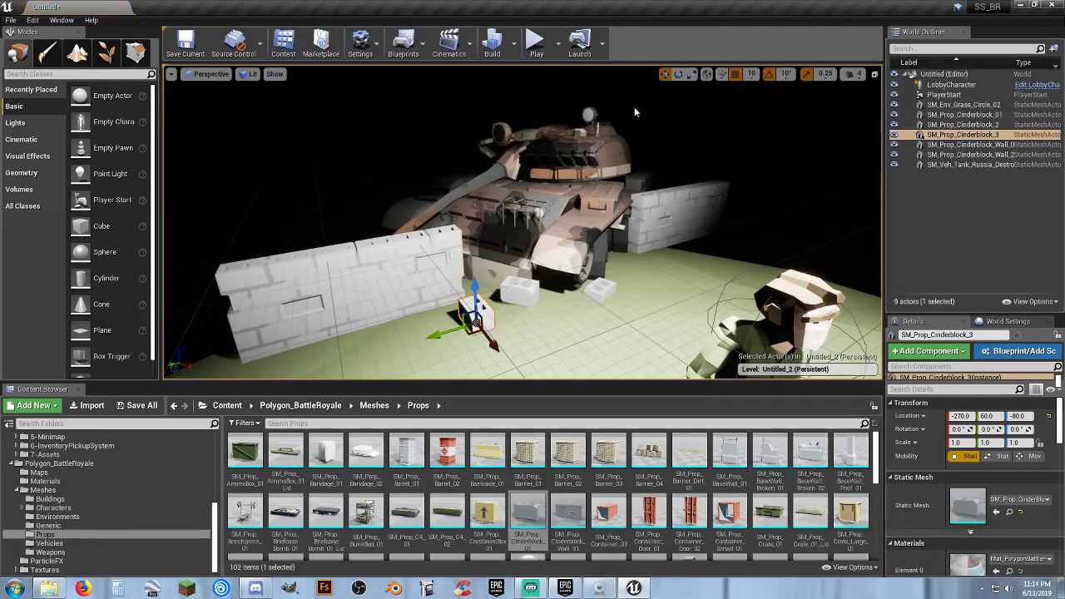
click(678, 74)
drag(468, 366, 505, 358)
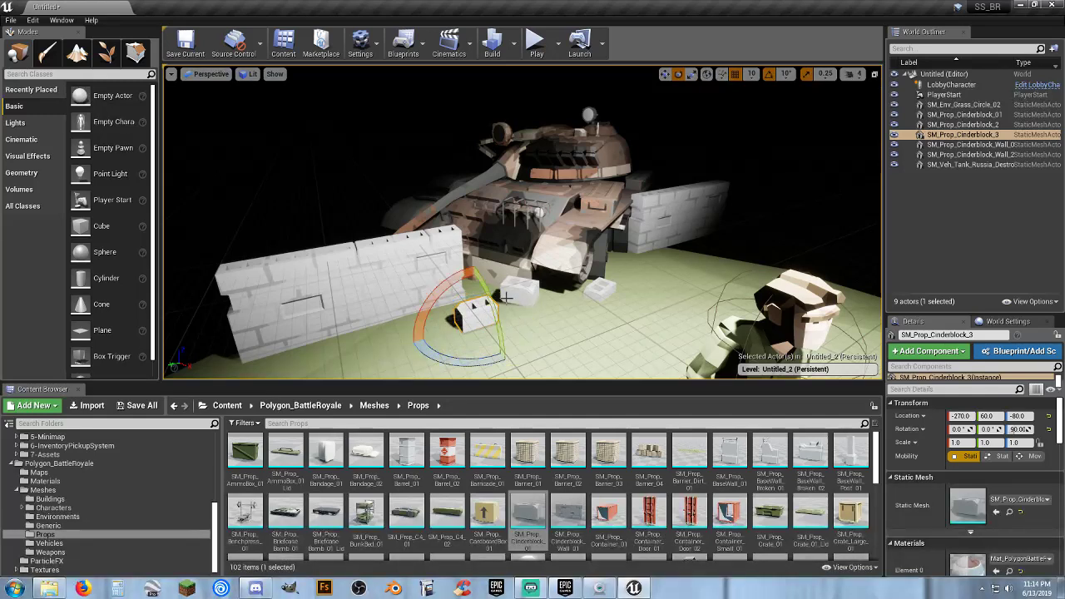
drag(491, 301, 503, 350)
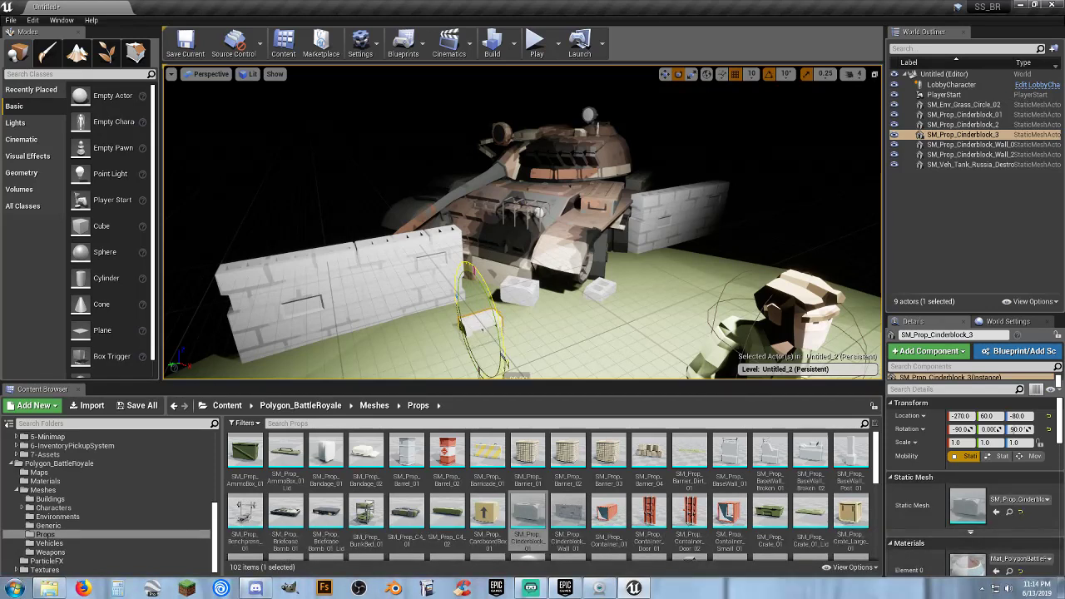
- Move the third cinderblock to -300, 60, -70 by the end of the wall and turn it a further 10° around Z
click(665, 74)
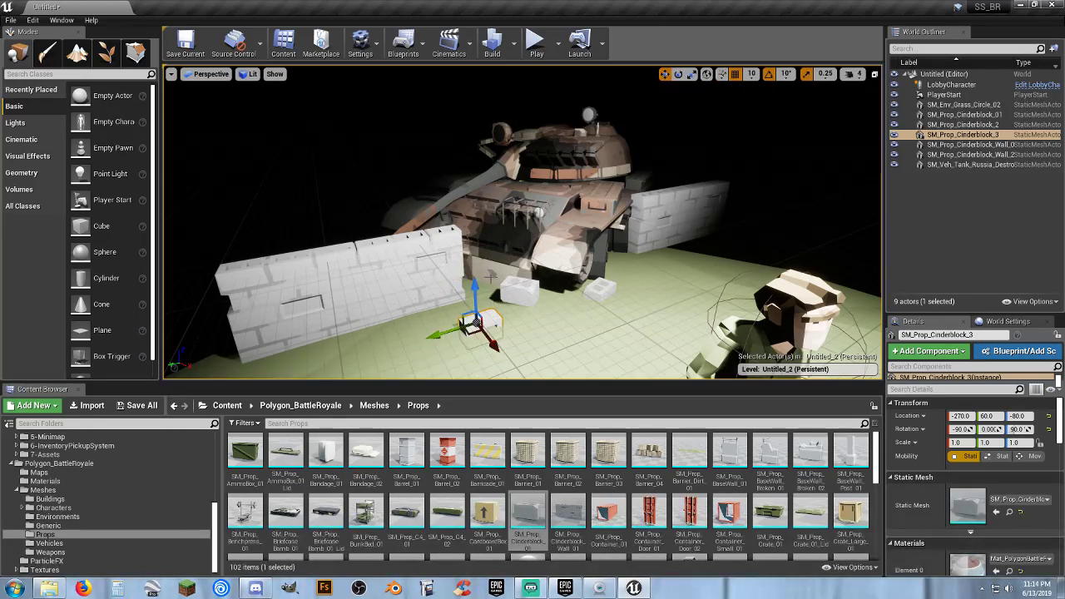
drag(475, 289, 472, 273)
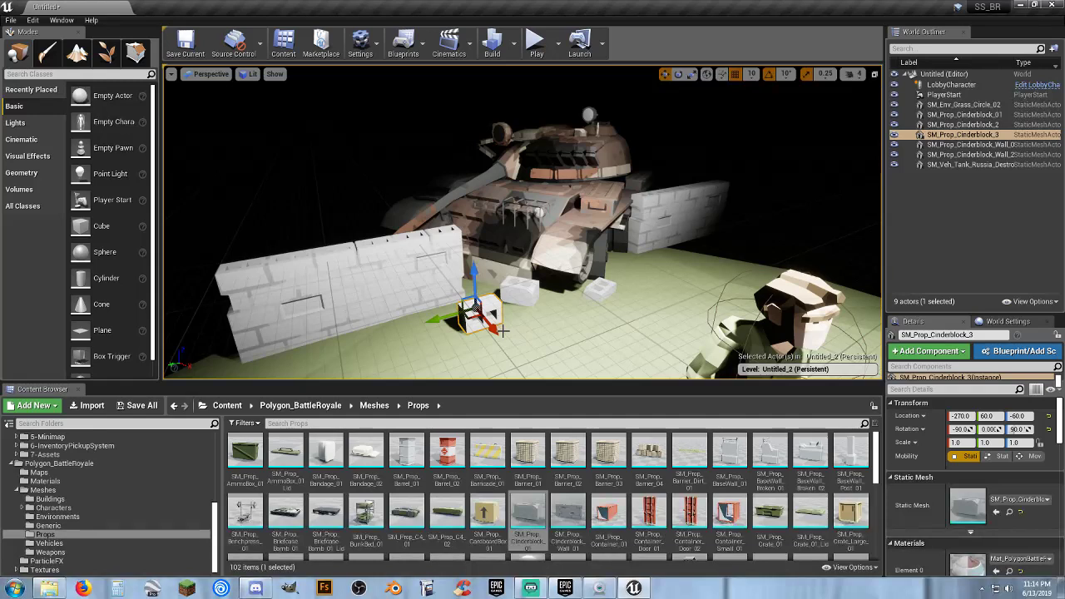
drag(497, 331, 484, 324)
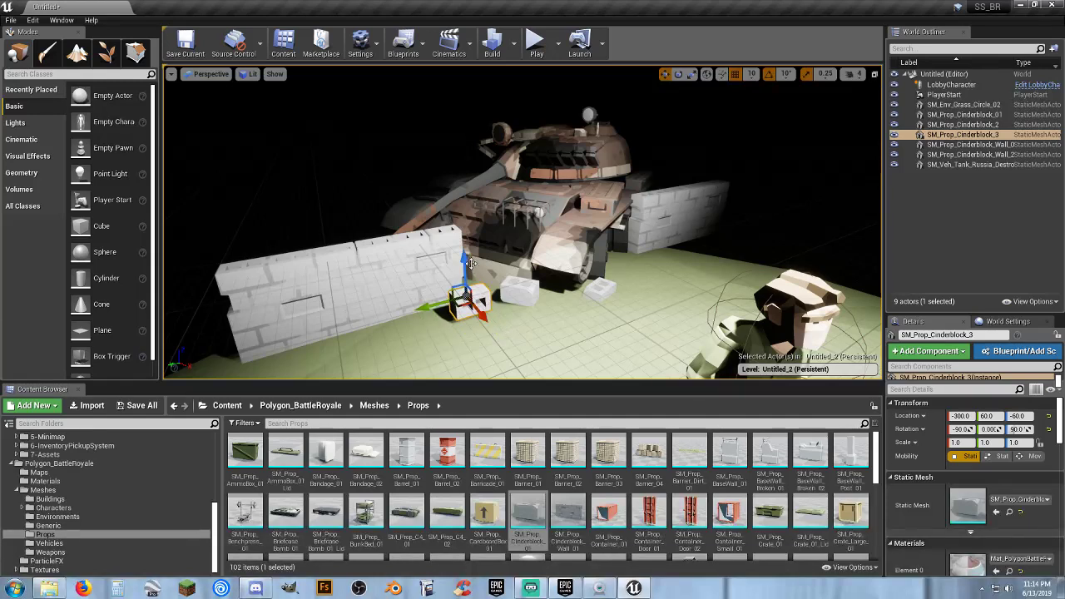
drag(469, 266, 469, 270)
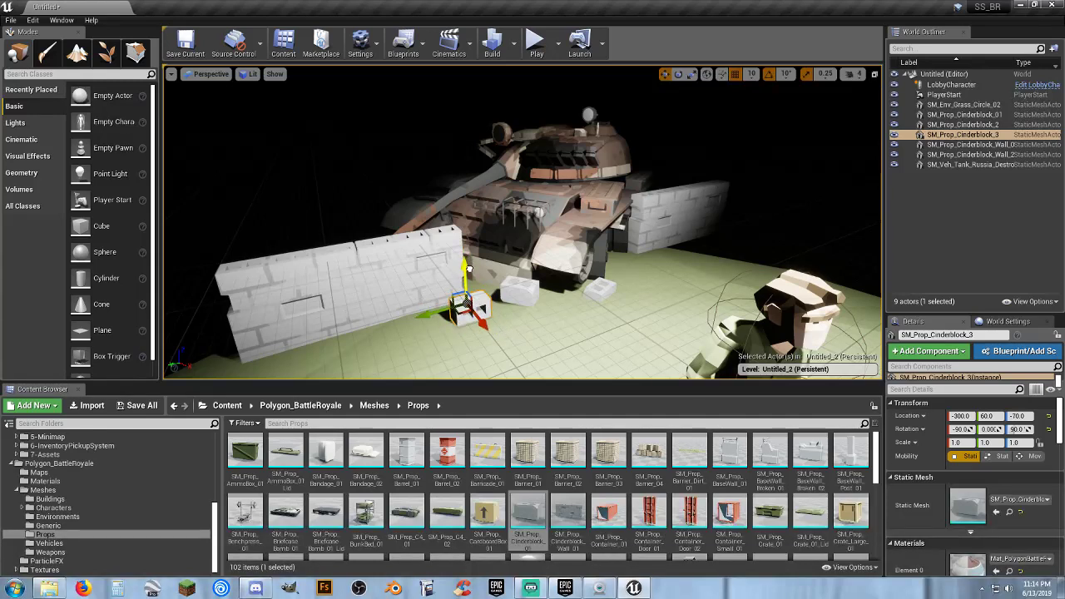
click(678, 74)
drag(487, 339, 492, 357)
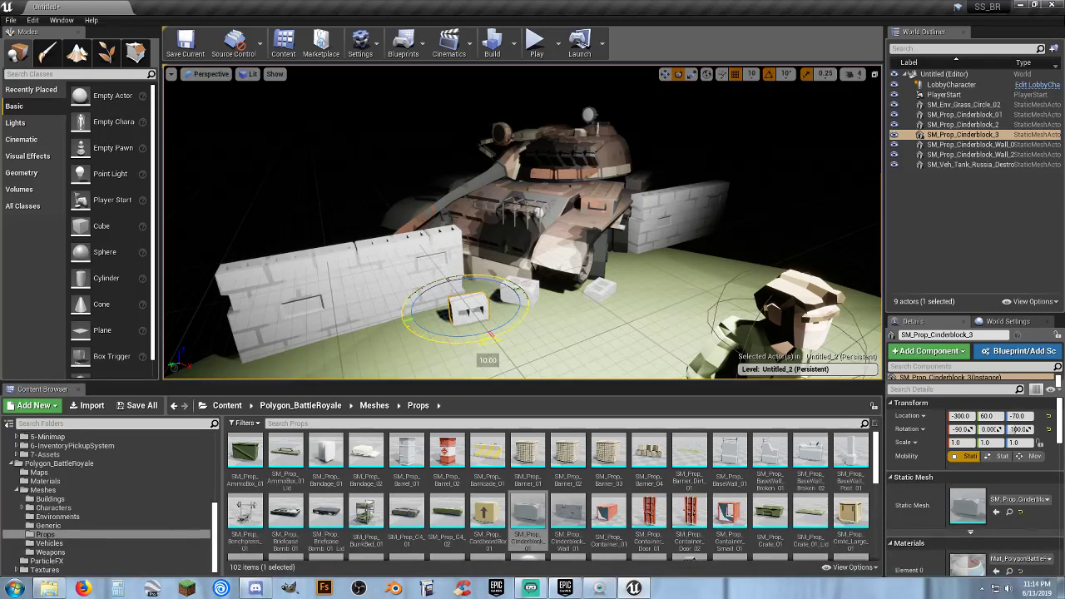
- Preview the level, then shift the grass circle, cinderblocks, walls and tank together along Y to centre them behind the LobbyCharacter
click(534, 48)
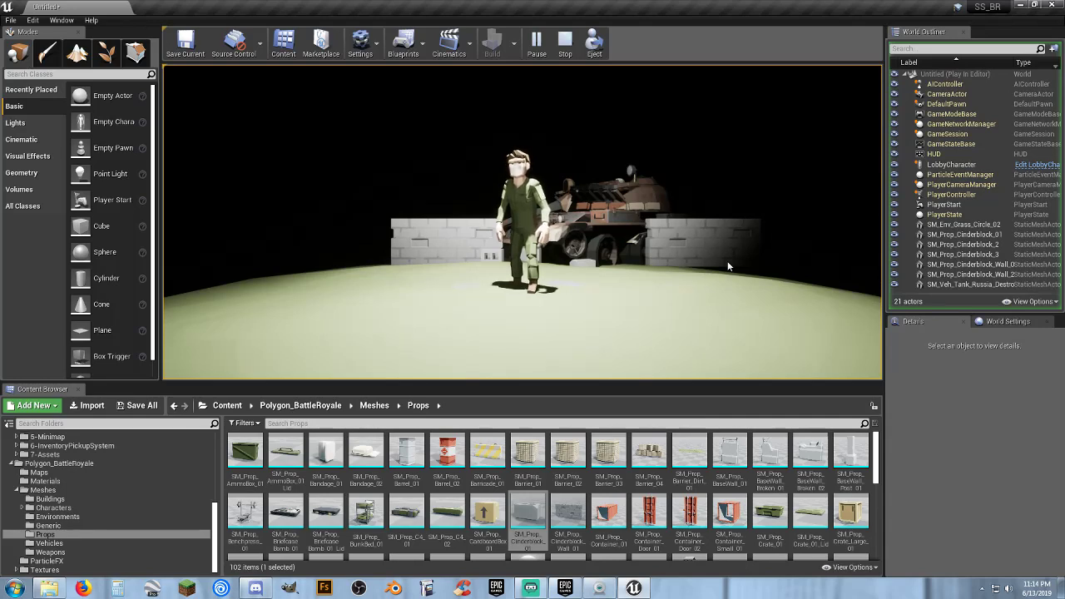
key(Escape)
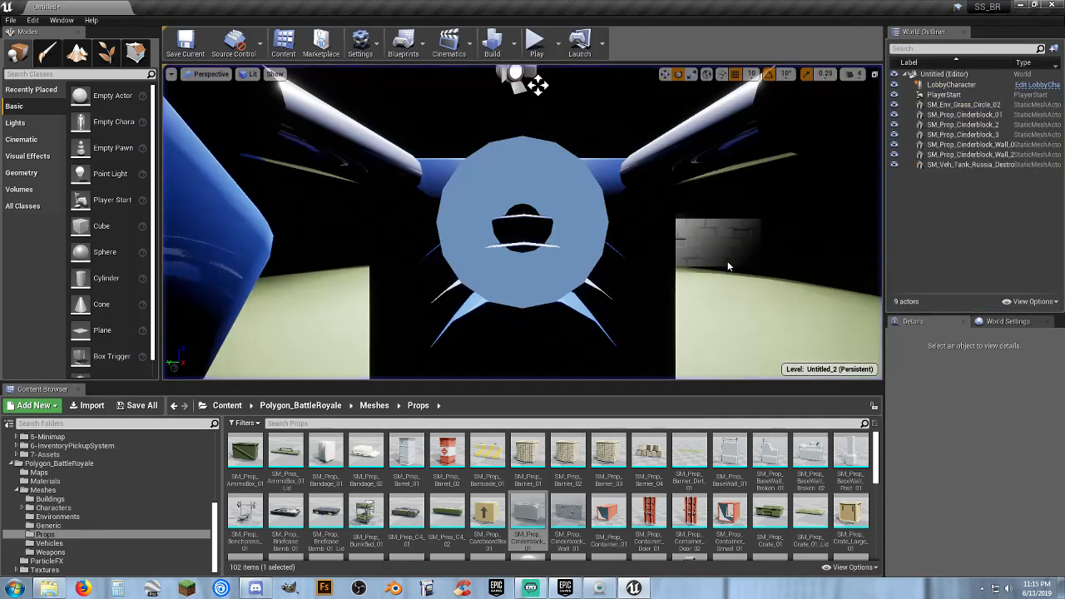
click(957, 104)
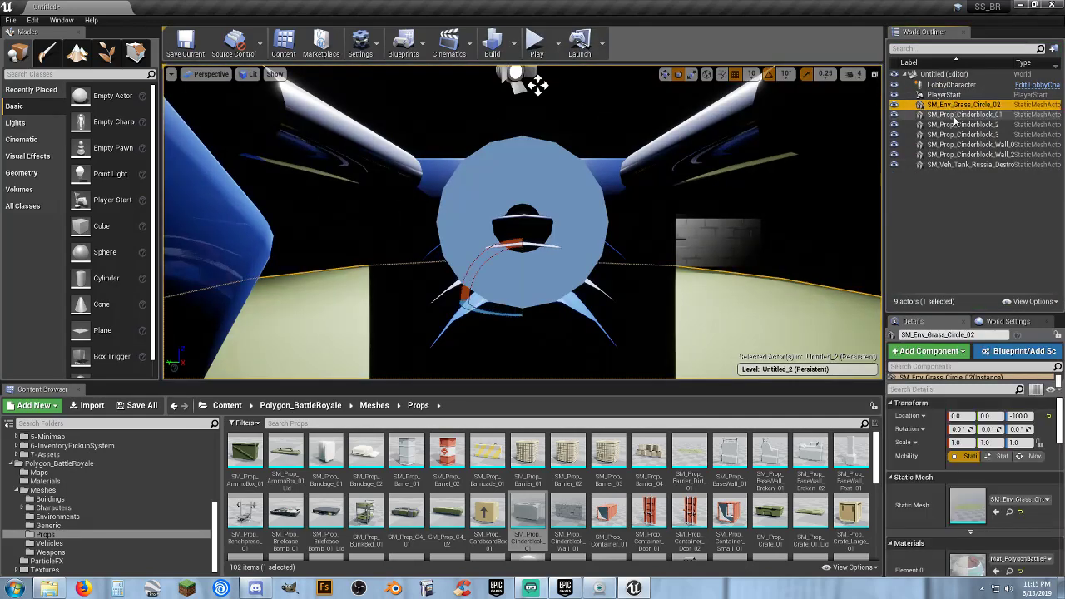
shift+click(961, 164)
key(f)
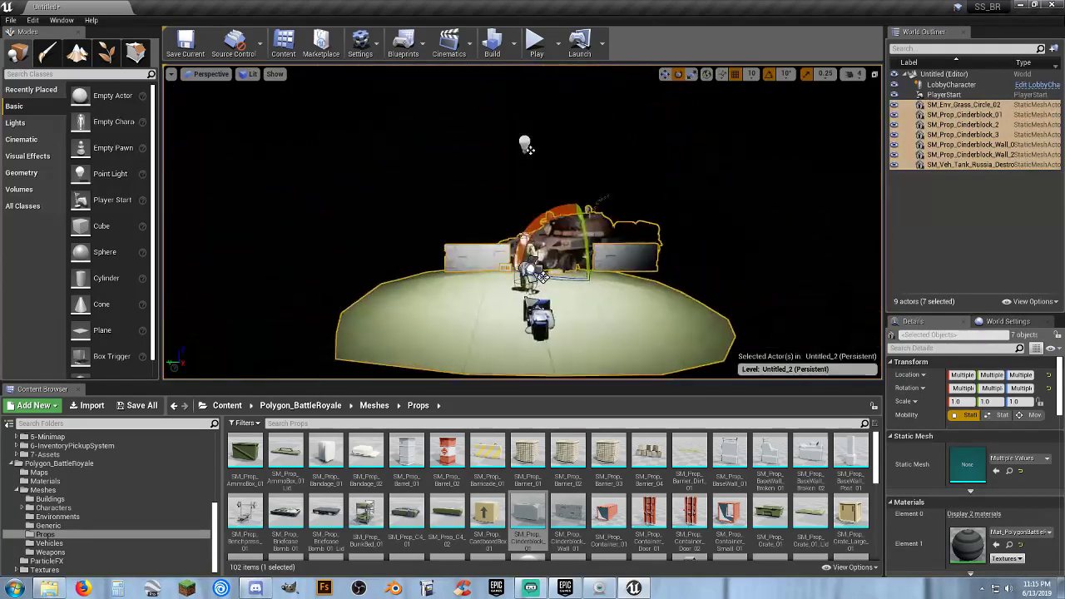
click(665, 74)
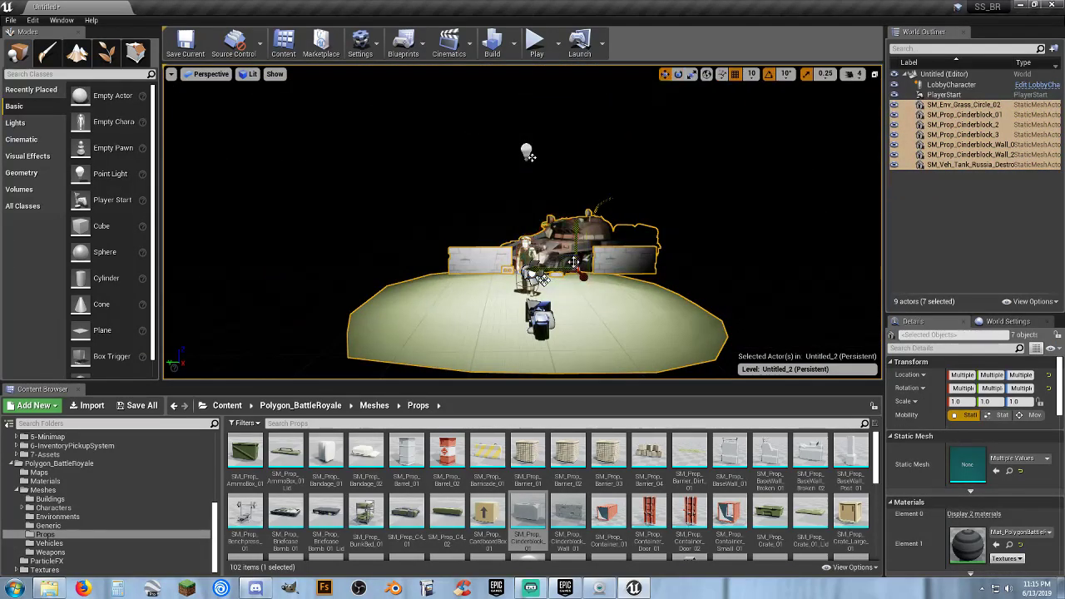
drag(555, 268, 516, 277)
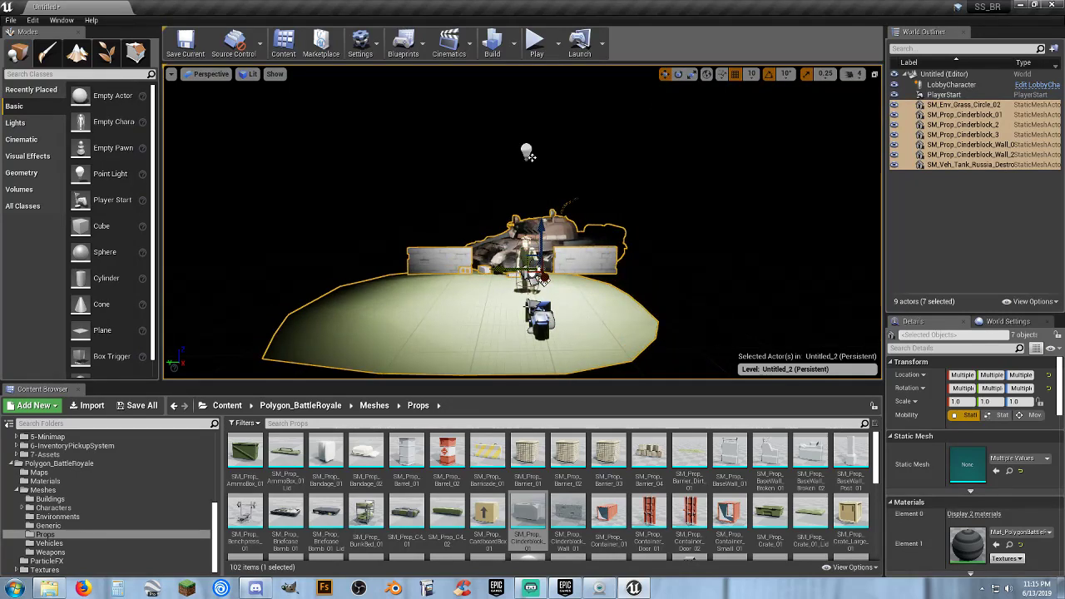
- Move only the grass circle back along Y to 40 and preview the level in play mode
click(471, 315)
drag(431, 300, 473, 304)
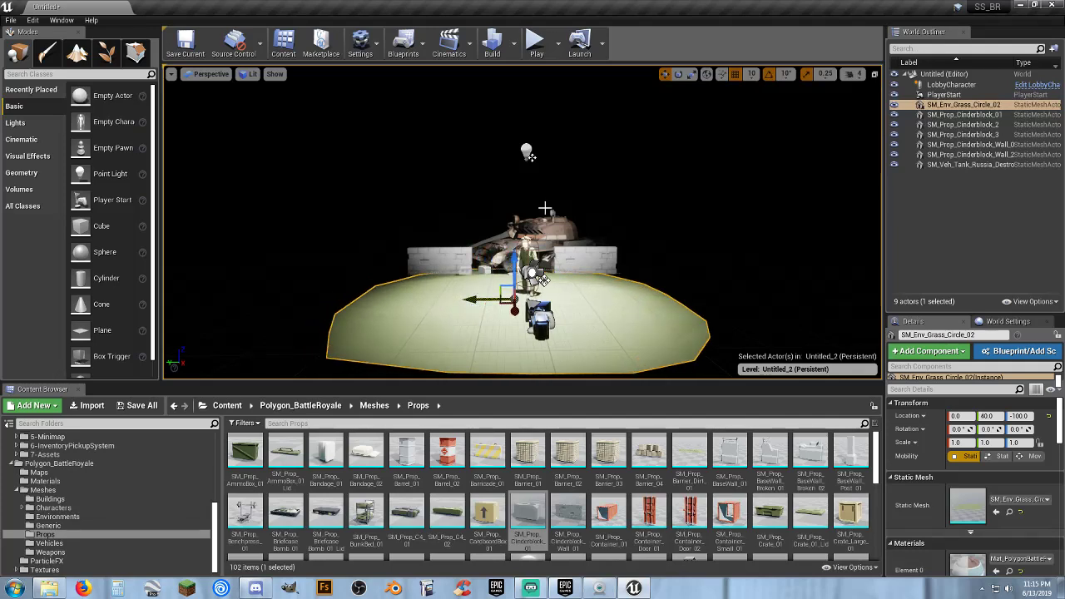
click(537, 43)
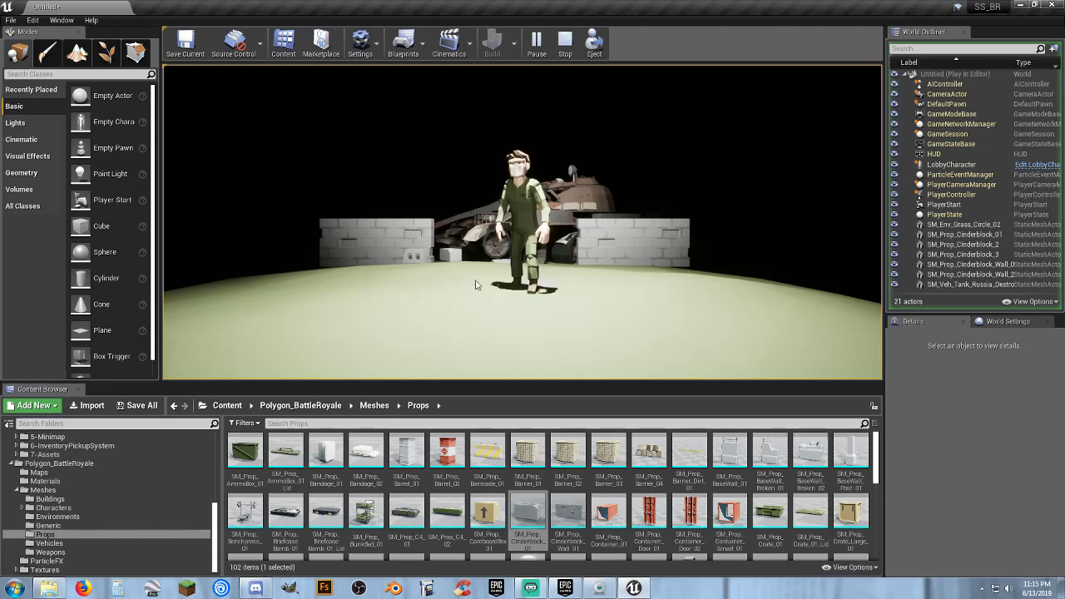
key(Escape)
- Place the SM_Prop_GuardTower_01 mesh at about -190, 340, -80, rotate it around Z and preview the level
right_drag(582, 292, 541, 308)
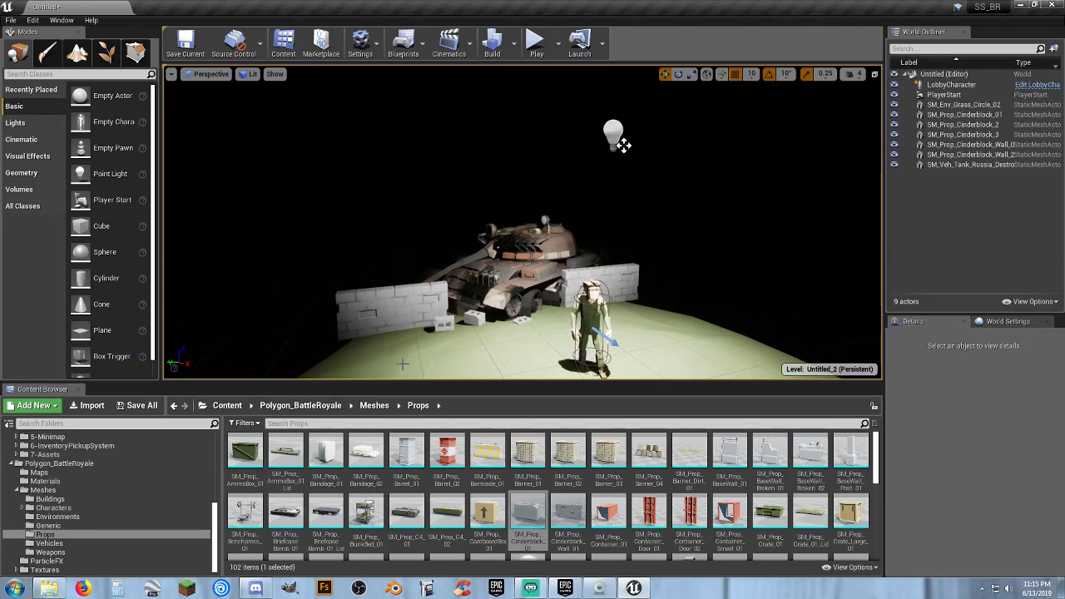
scroll(420, 472, down, 2)
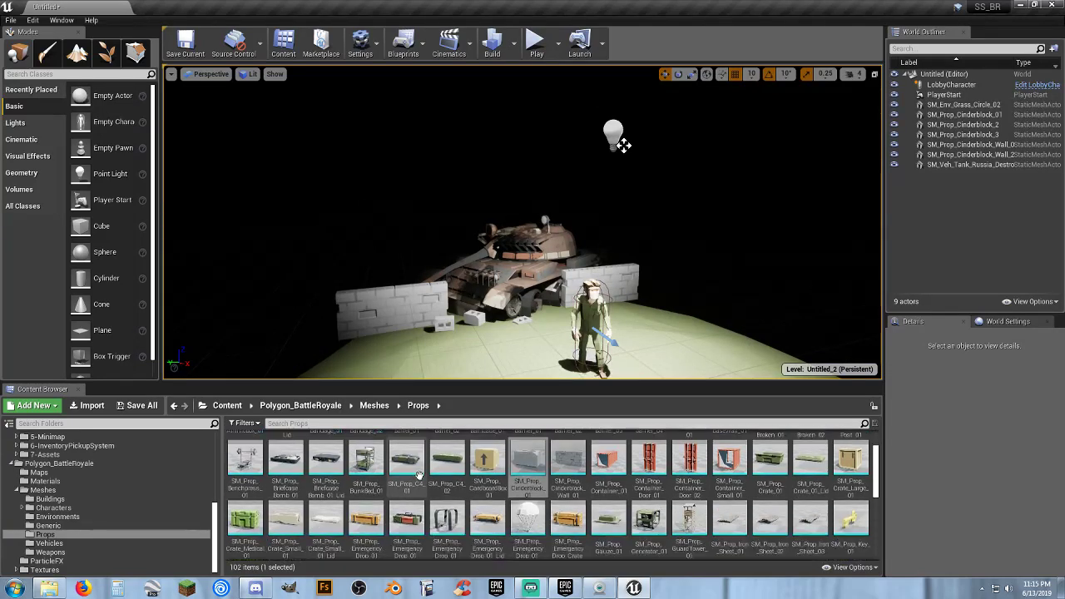
click(691, 504)
drag(693, 507, 458, 274)
key(s)
mouse_move(457, 274)
right_down()
mouse_move(441, 358)
mouse_move(466, 279)
right_up()
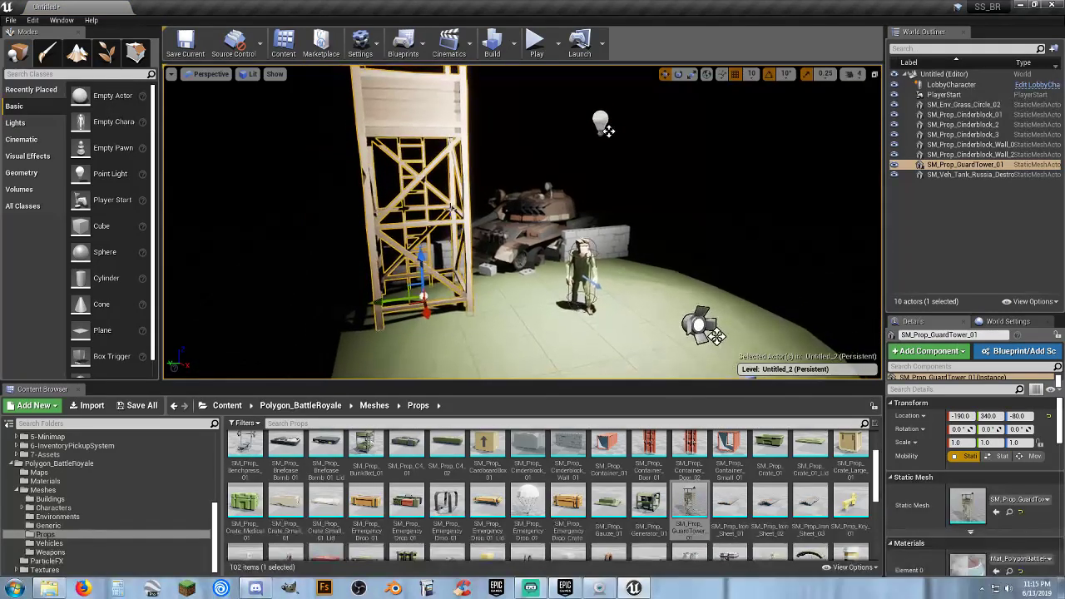
click(679, 74)
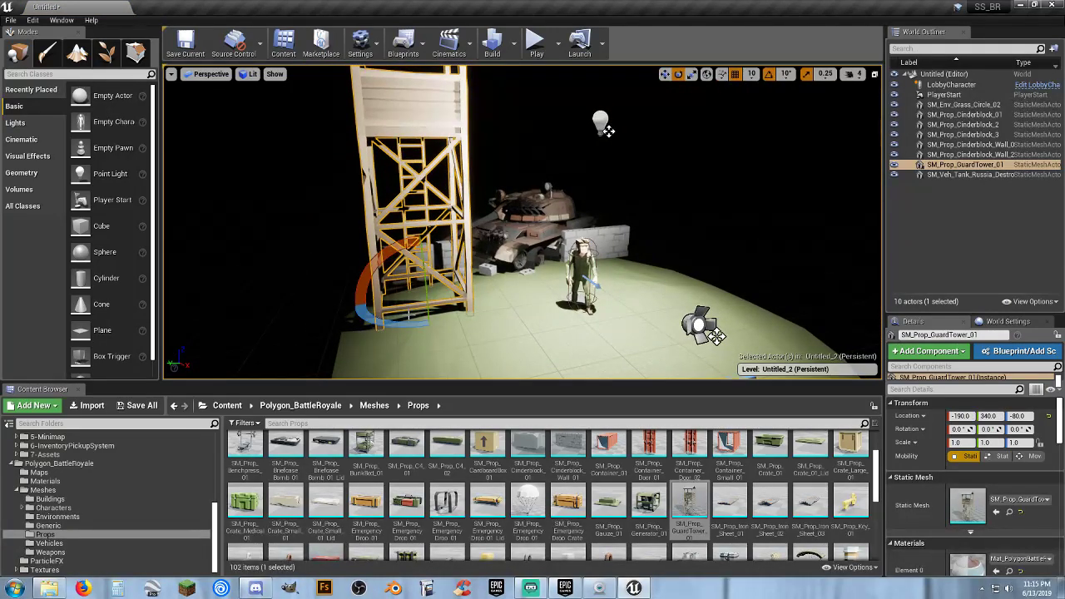
drag(410, 316, 429, 325)
click(536, 42)
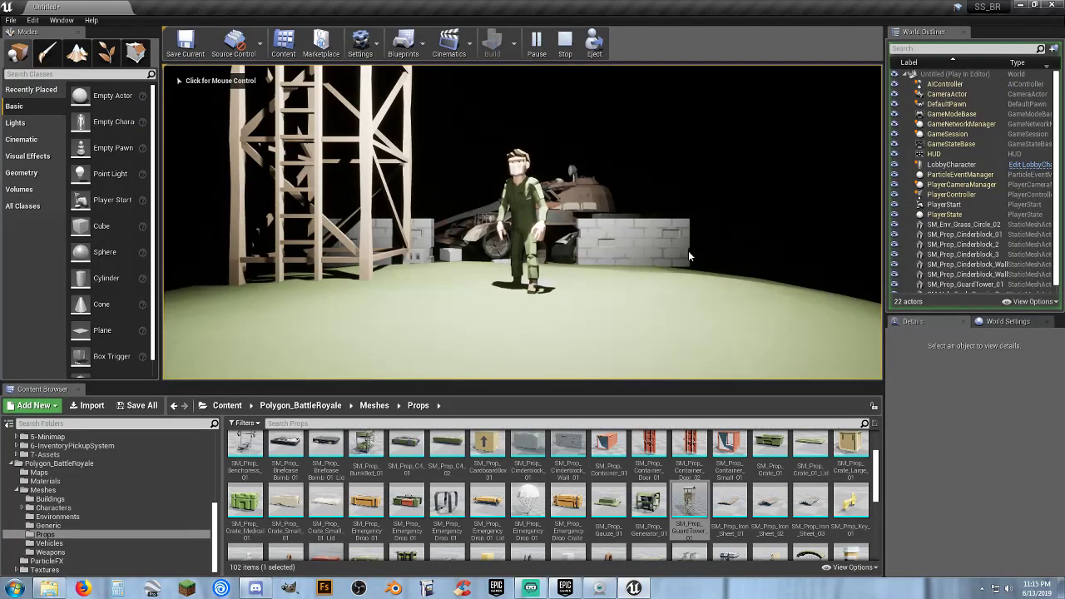
key(Escape)
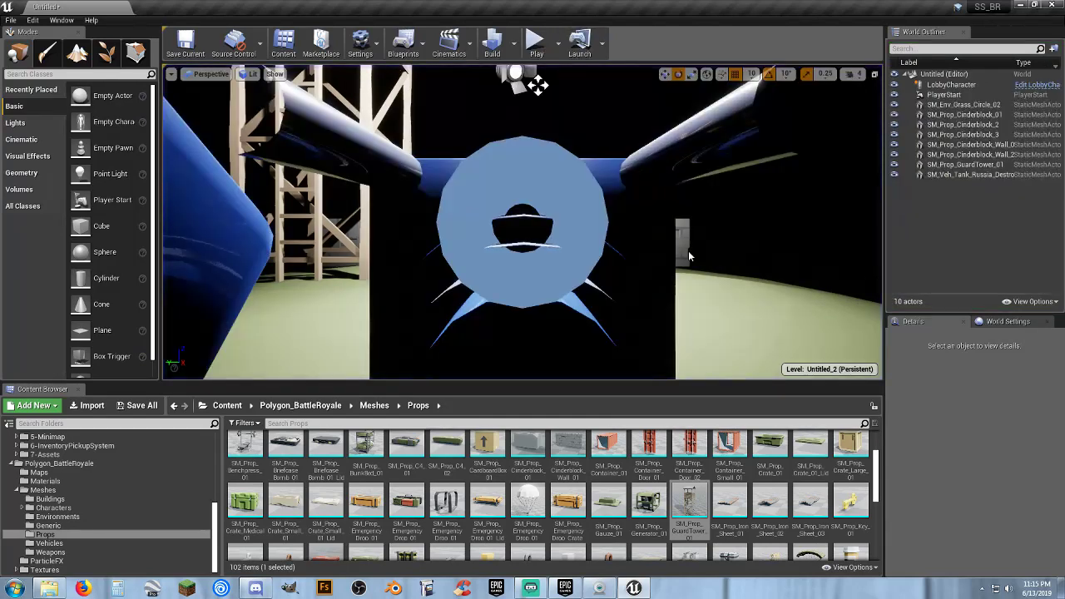
- Place the FX_Fire particle system from the ParticleFX folder at the rear of the tank, at about -550, -330, 20
right_drag(689, 250, 699, 200)
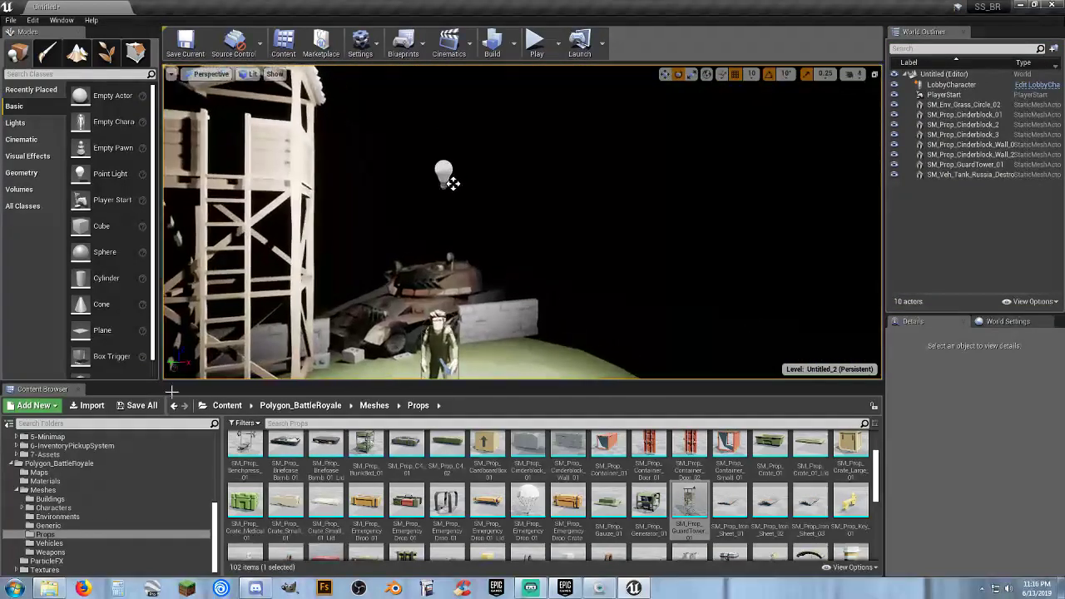
click(48, 561)
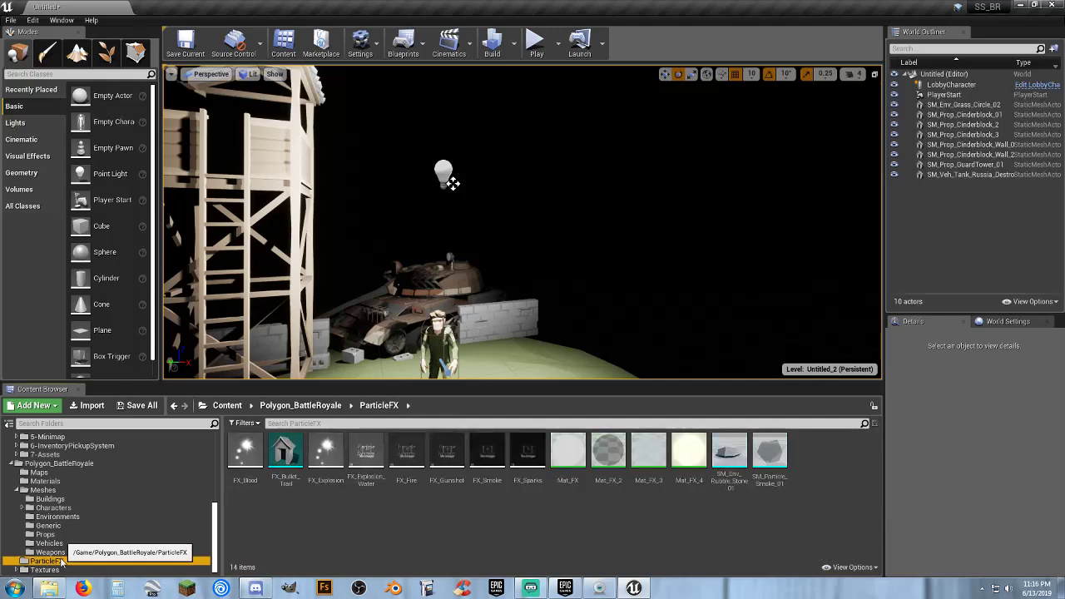
right_drag(467, 291, 466, 291)
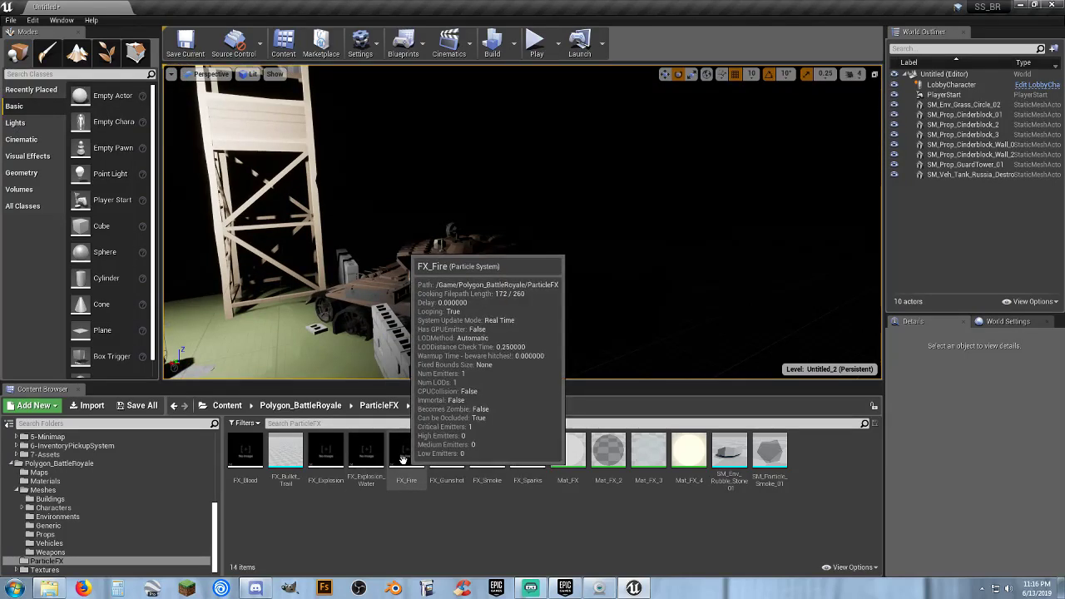
drag(402, 460, 466, 349)
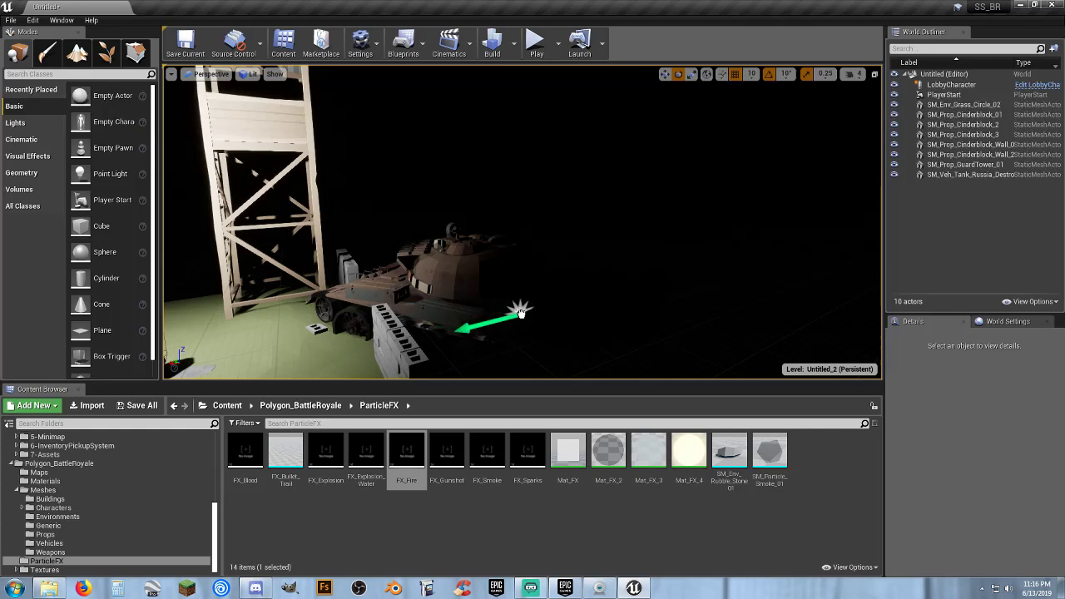
drag(519, 312, 520, 313)
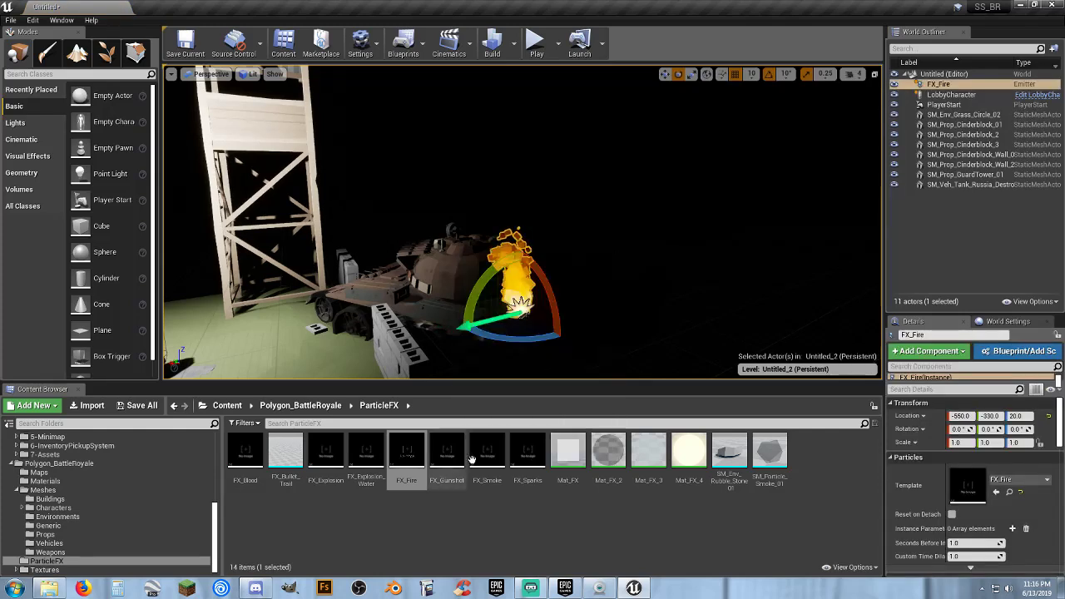
- Place the FX_Smoke particle system beside the fire at about -630, -390, 30 and preview the level
drag(487, 454, 579, 312)
click(536, 42)
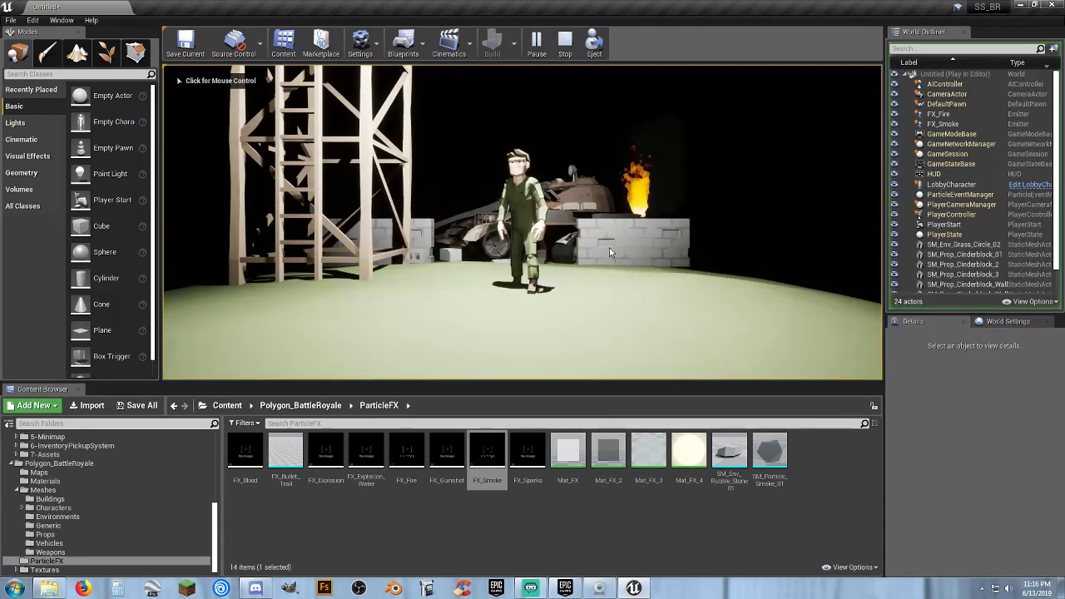
key(Escape)
- Move the FX_Smoke emitter to the front end of the tank at about -530, 260, 30 and preview the level
right_drag(635, 249, 610, 261)
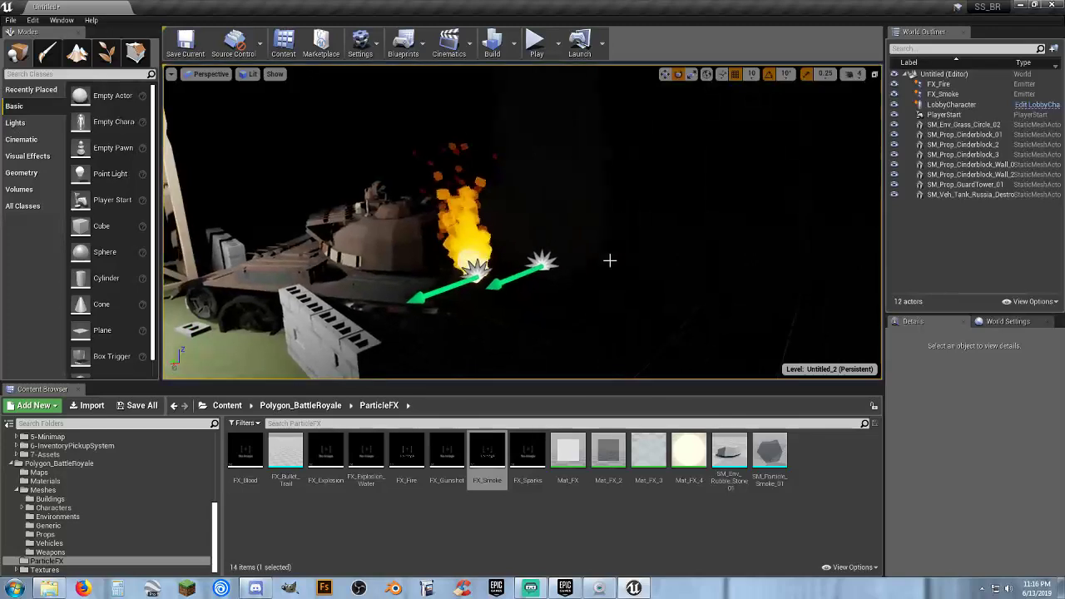
click(540, 264)
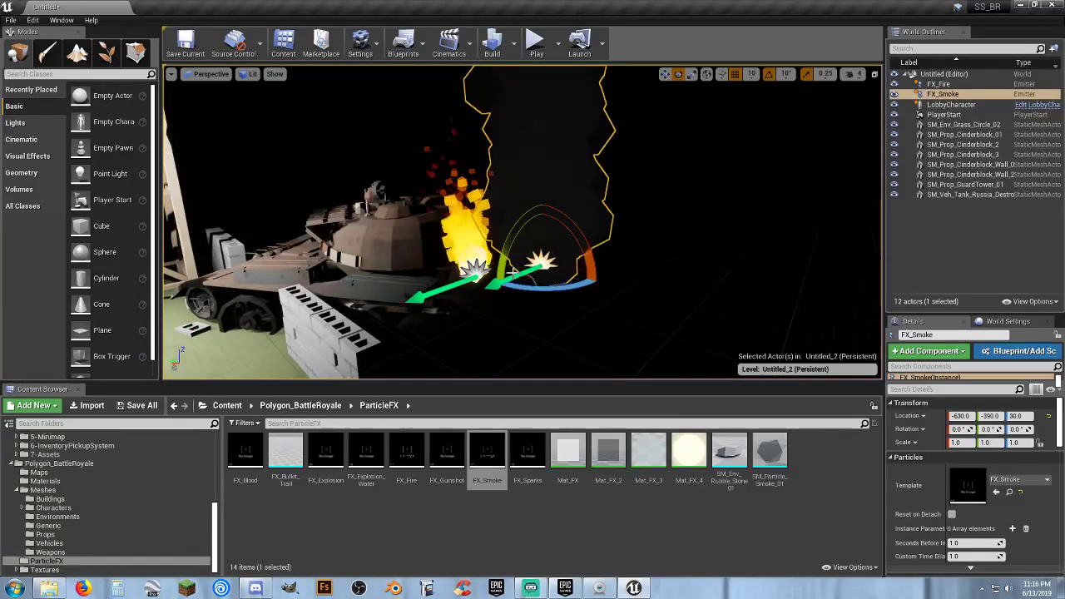
key(w)
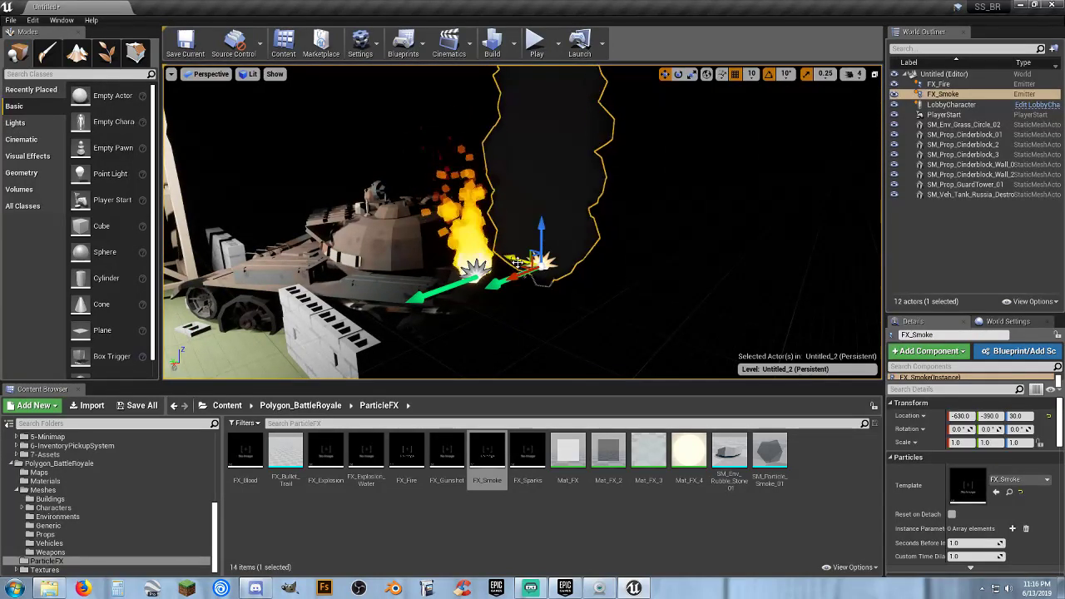
drag(518, 263, 266, 233)
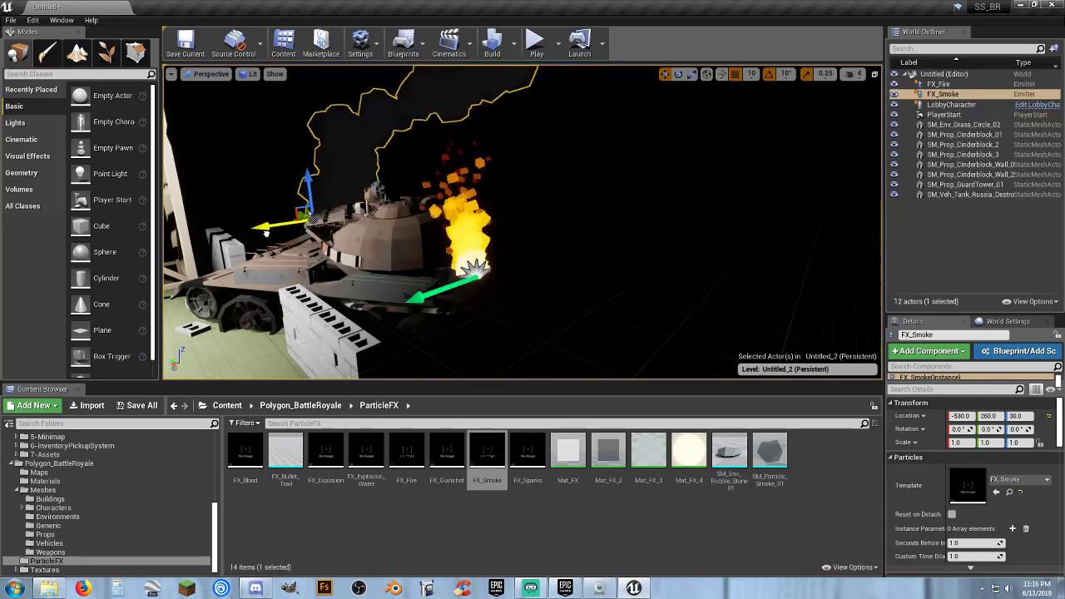
click(536, 42)
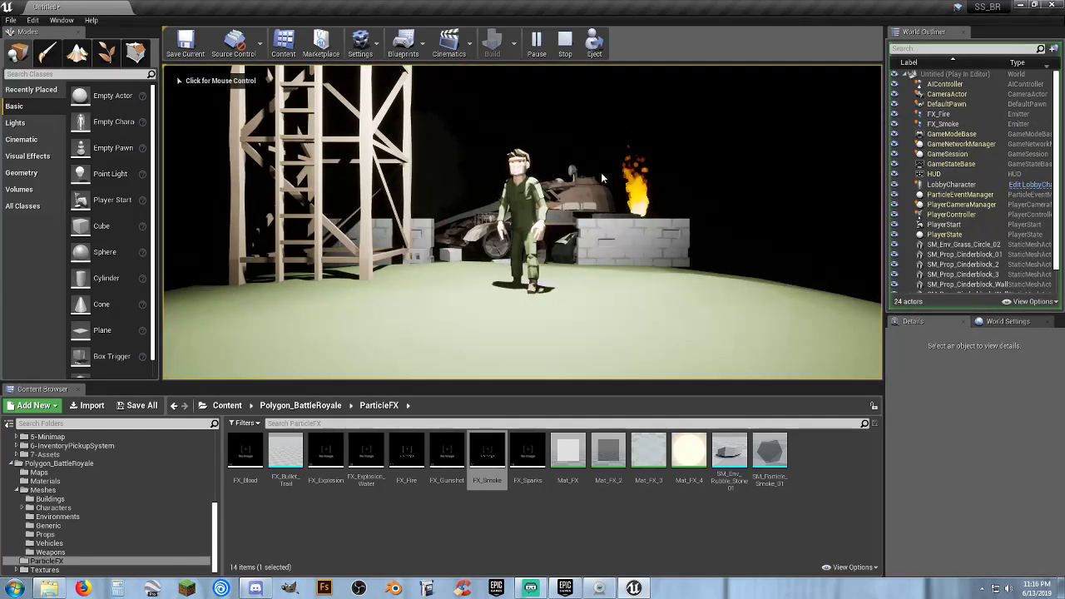
key(Escape)
- Move the FX_Smoke emitter onto the tank hull at about -350, 30, 0 and preview the level in play mode
right_drag(594, 172, 543, 186)
key(w)
click(414, 250)
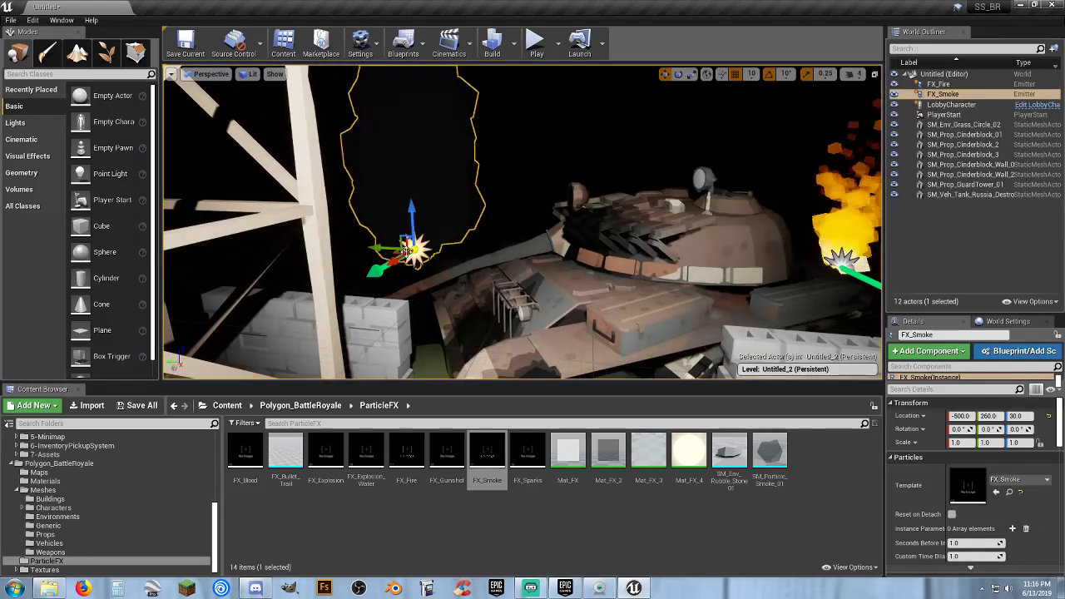
drag(405, 249, 434, 324)
drag(476, 337, 516, 337)
drag(563, 267, 563, 292)
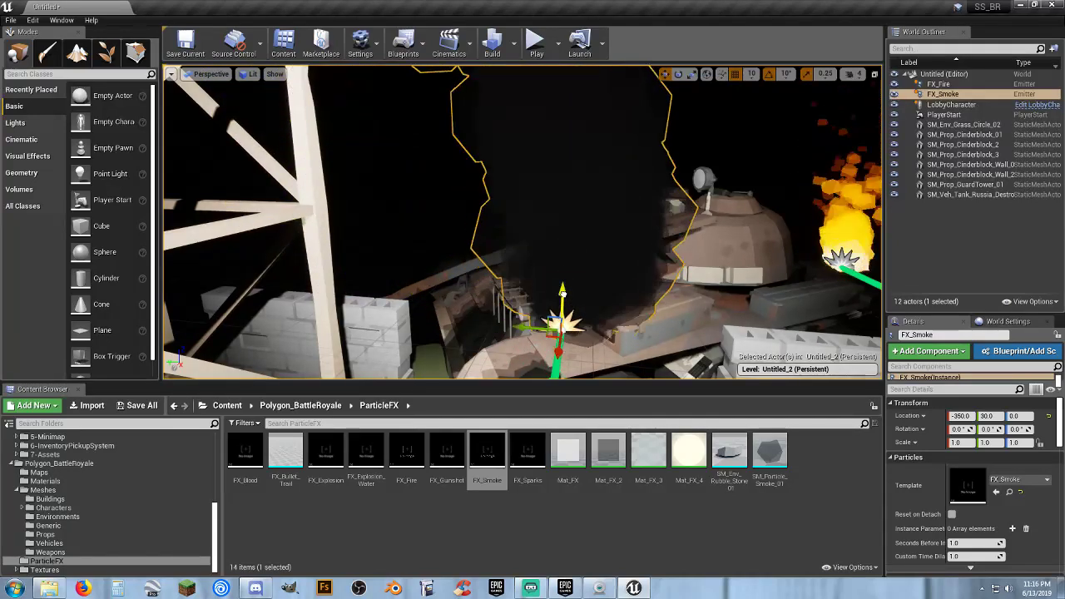
key(alt+p)
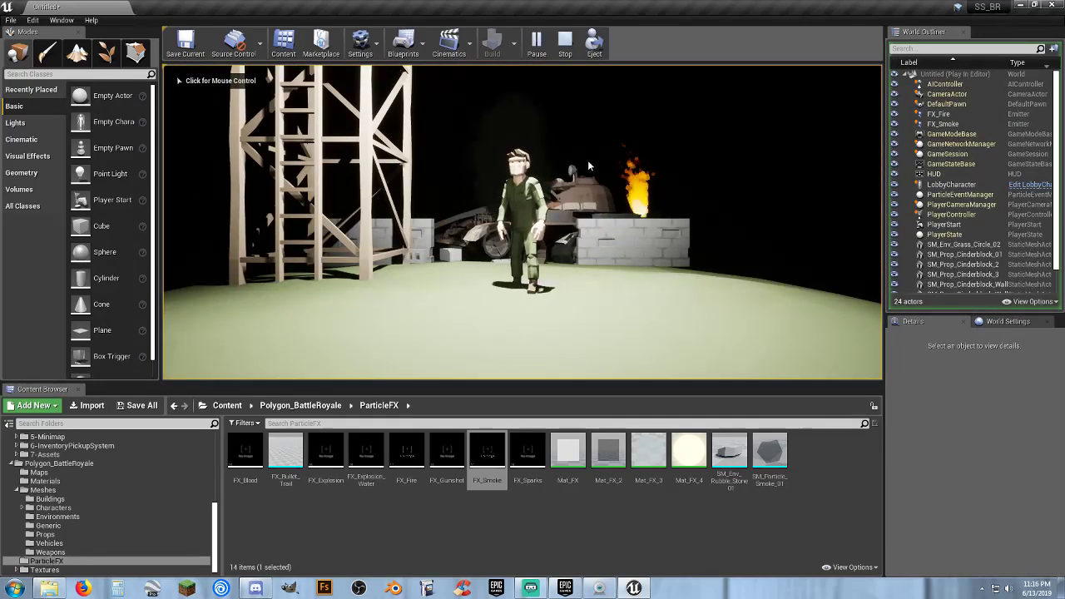
key(Escape)
- Delete the FX_Smoke emitter from the tank
right_drag(534, 173, 546, 214)
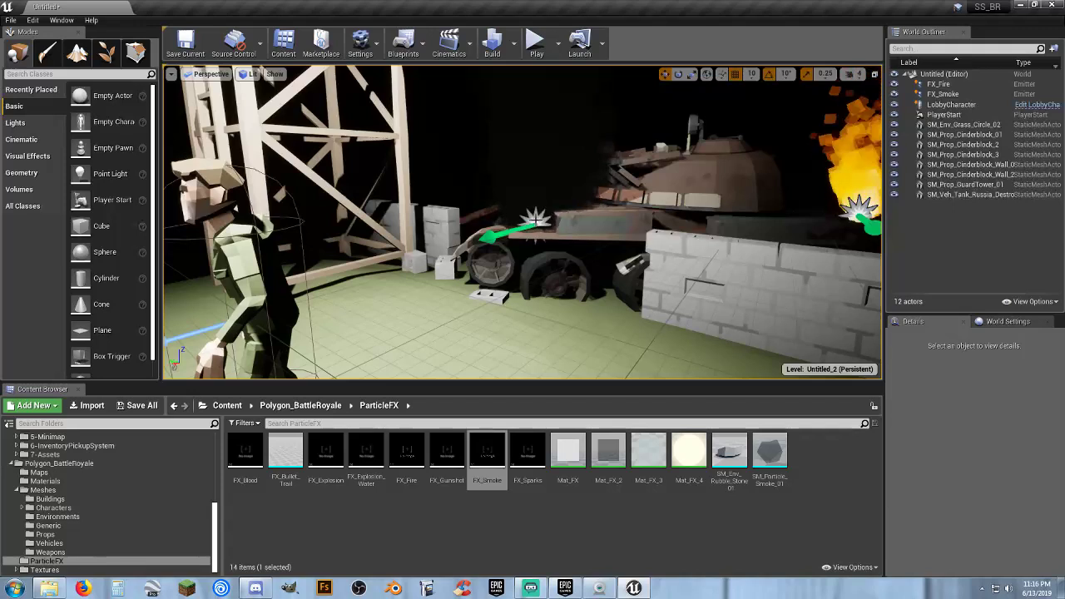
click(545, 215)
key(Delete)
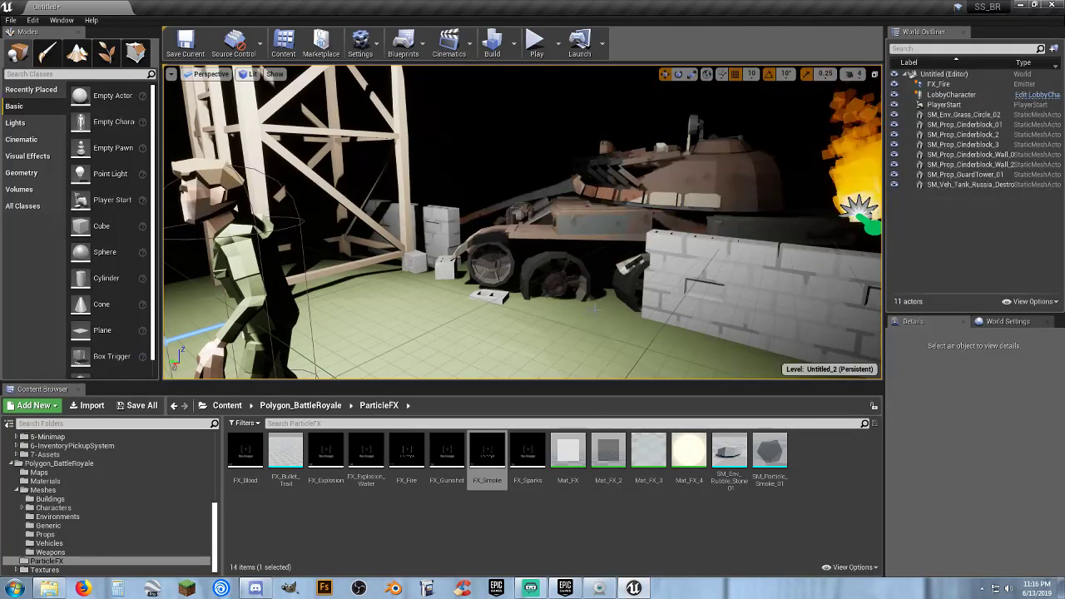
- Place the SM_Prop_Barrier_Dirt_01 mesh from the Props folder at about -30, -290, -80 and preview the level
right_drag(566, 244, 296, 77)
right_drag(523, 221, 462, 224)
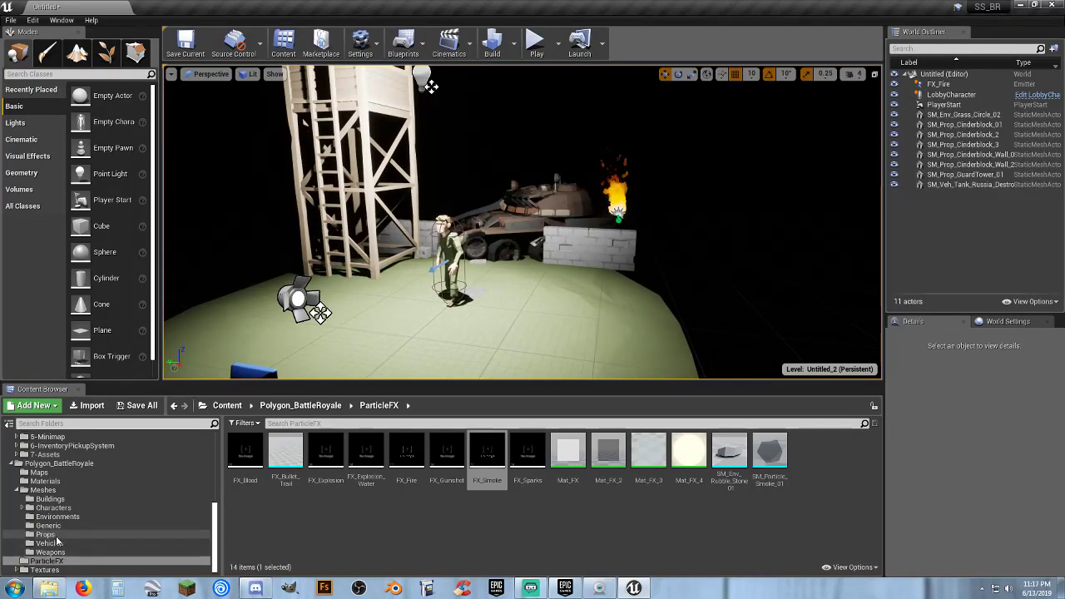
click(51, 535)
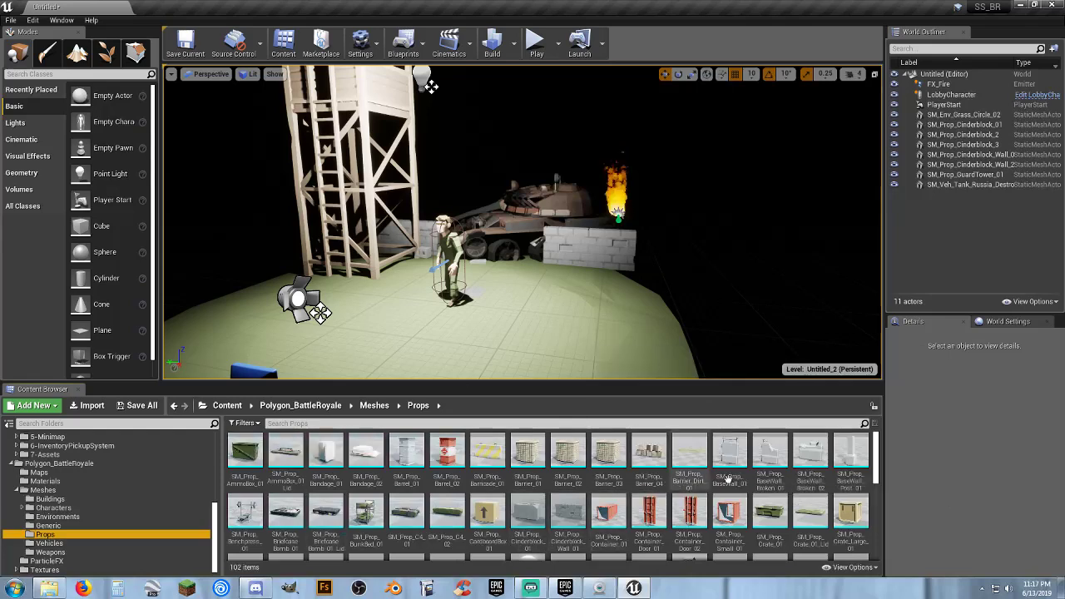
drag(689, 456, 599, 306)
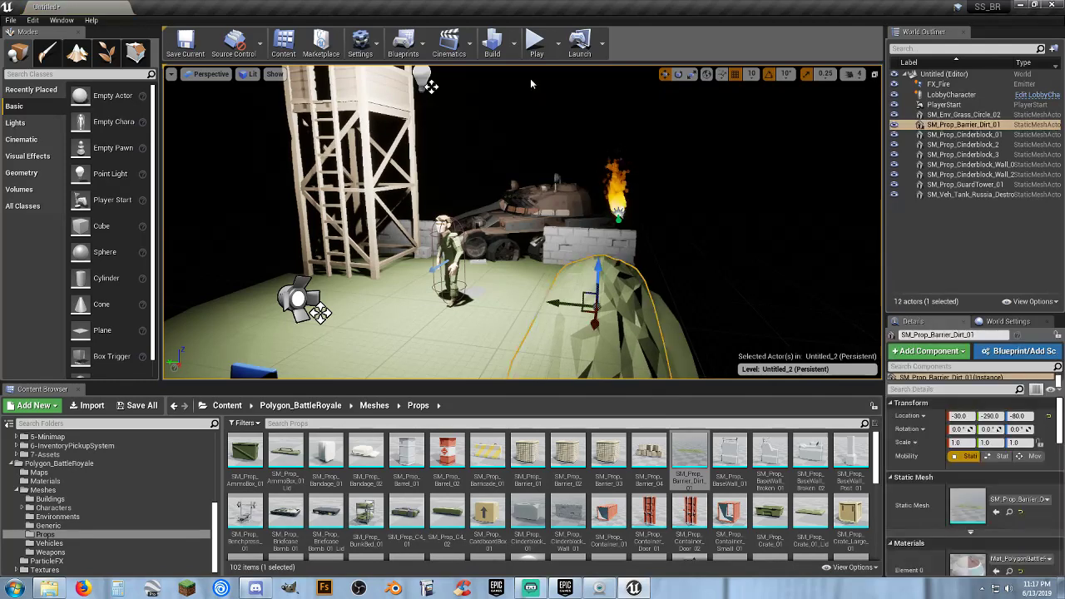
click(536, 42)
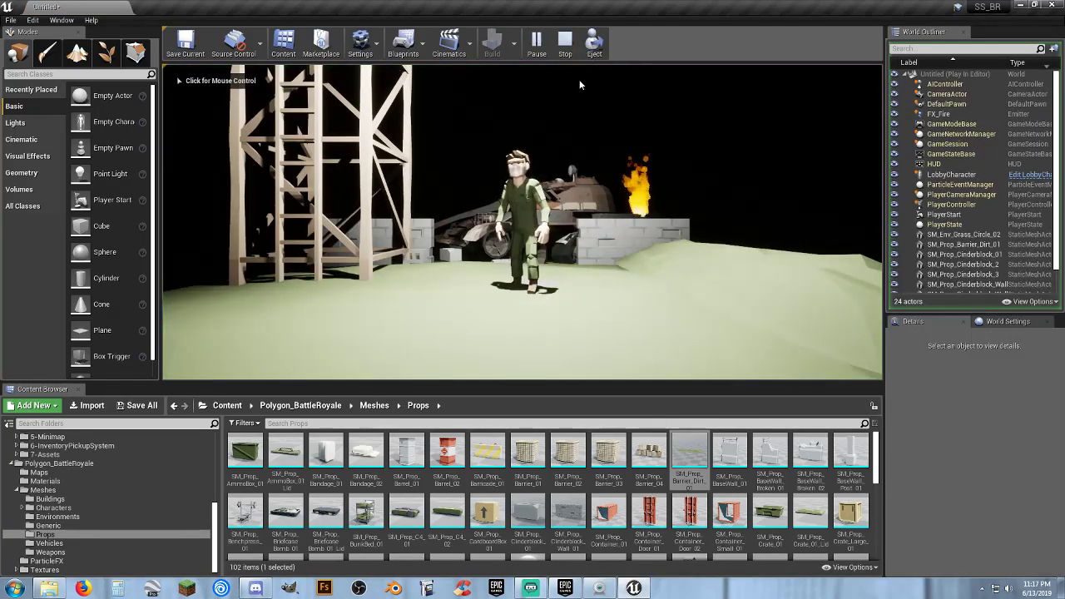
key(Escape)
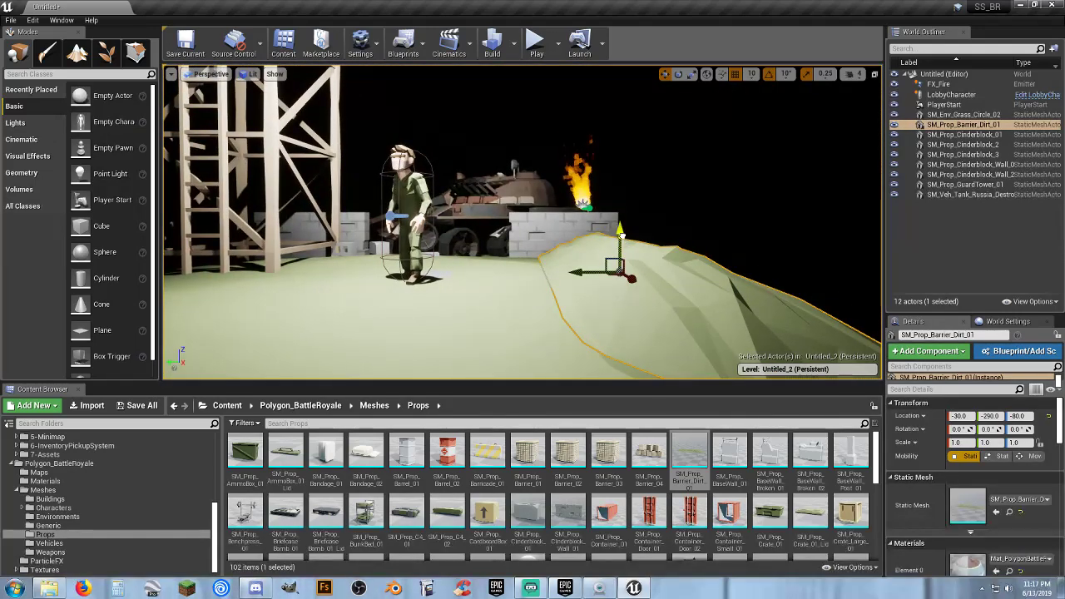
- Lower the dirt barrier to Z -90 and preview the level in play mode
drag(620, 236, 621, 241)
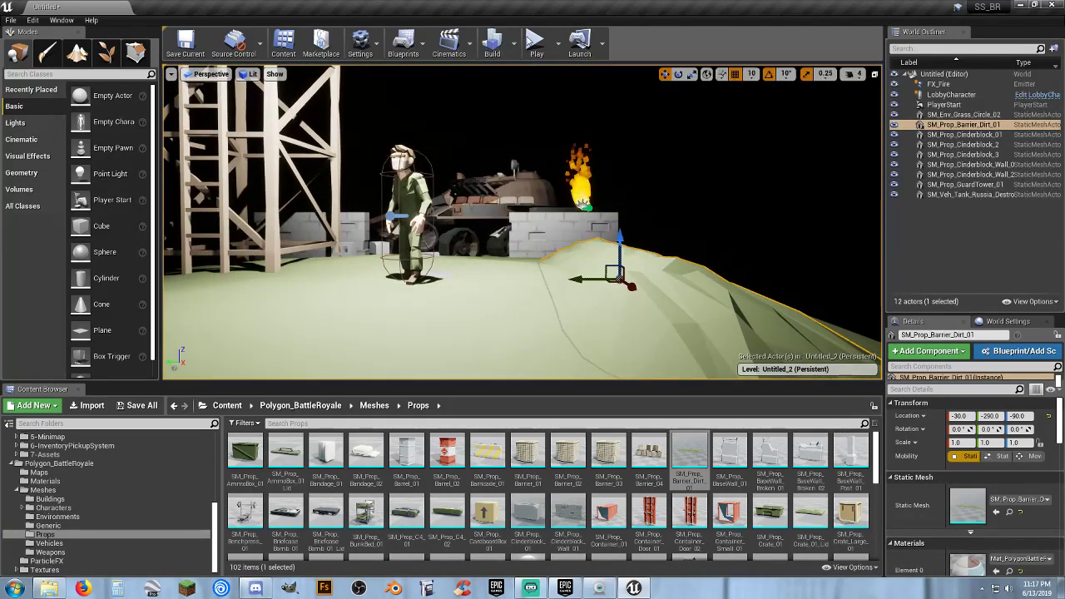
click(536, 41)
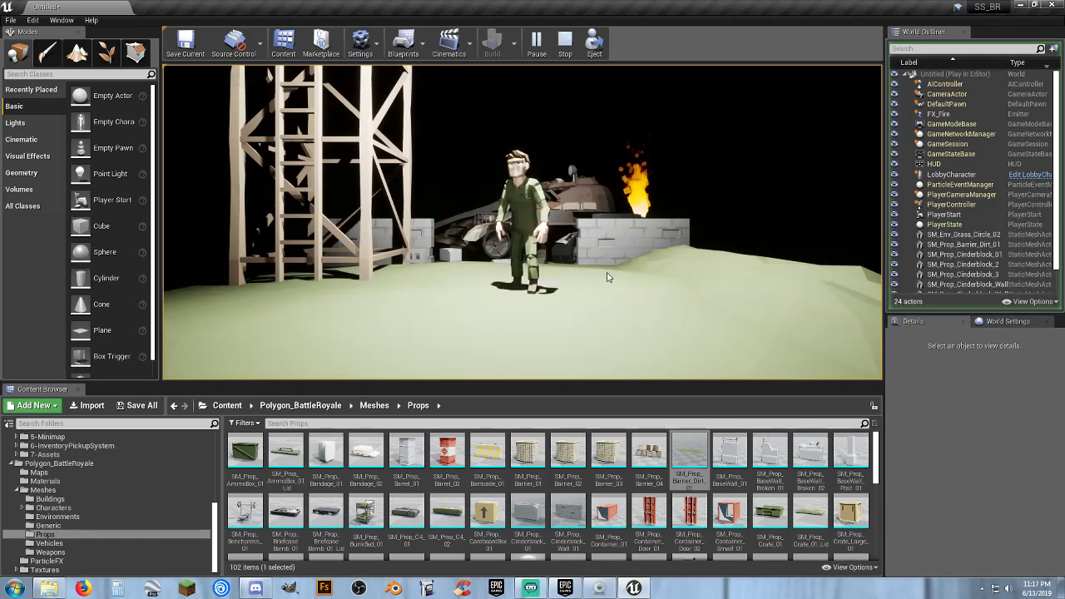
key(Escape)
- Try the SM_Prop_Pallet_Loaded_01 mesh beside the character at about -110, -140, -80 and delete it again
right_drag(608, 298, 586, 333)
right_drag(545, 224, 537, 220)
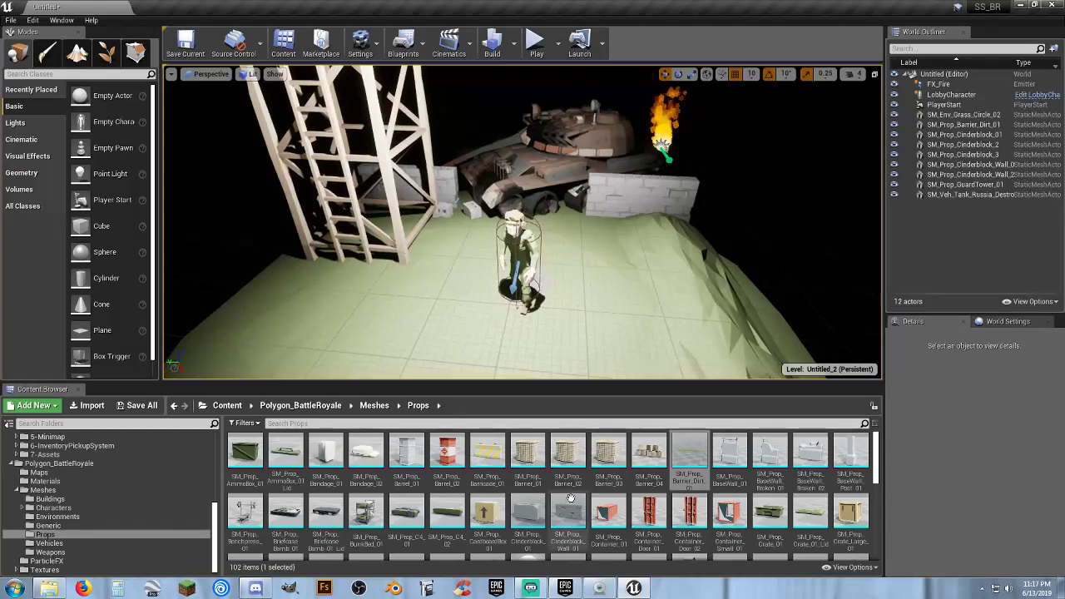
scroll(700, 477, down, 3)
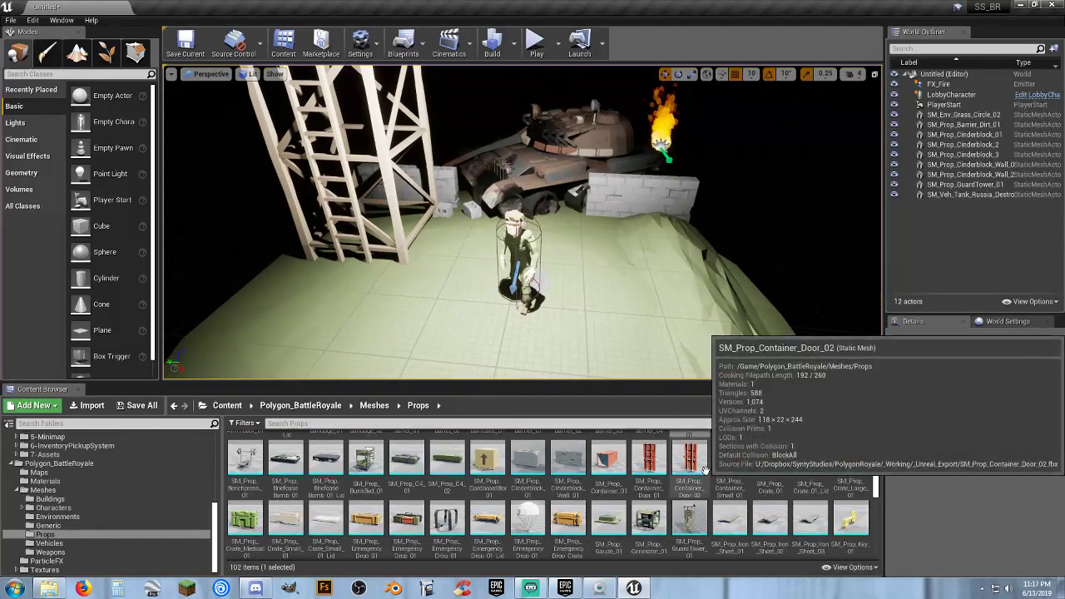
mouse_move(703, 472)
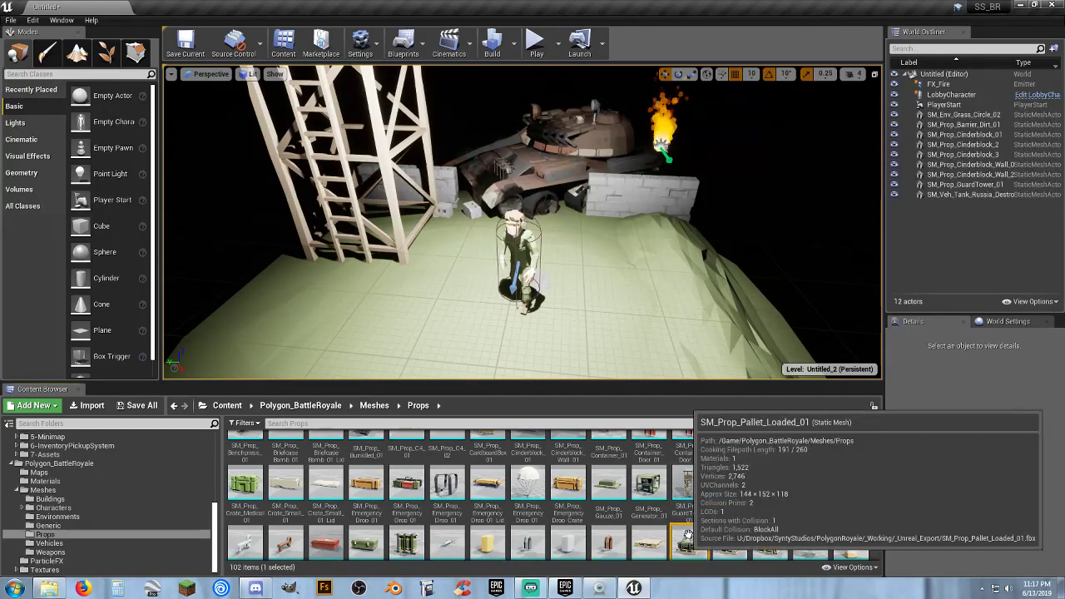
drag(689, 541, 599, 266)
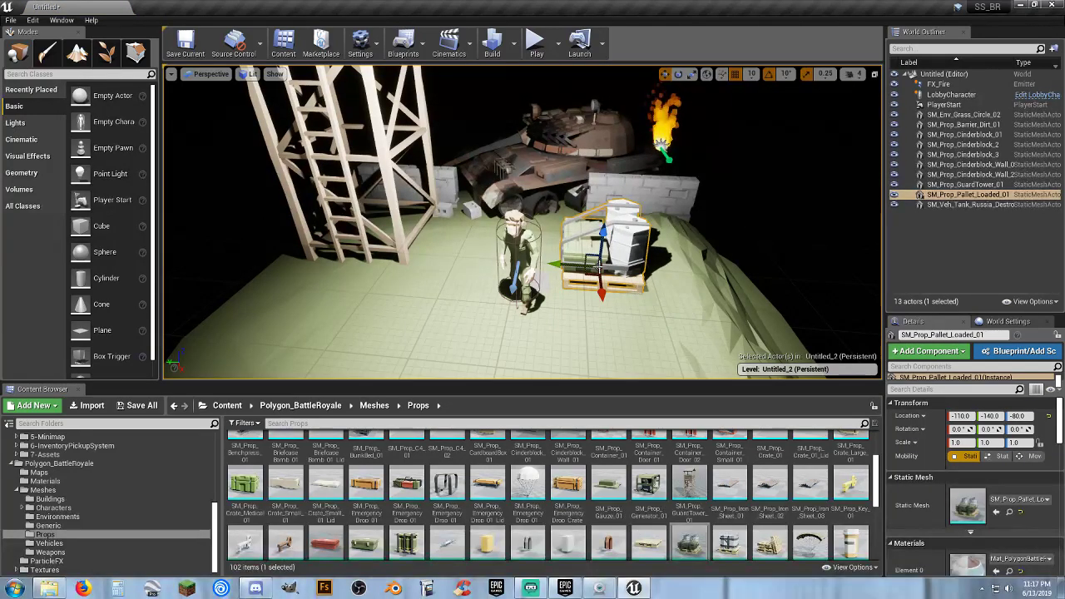
key(Delete)
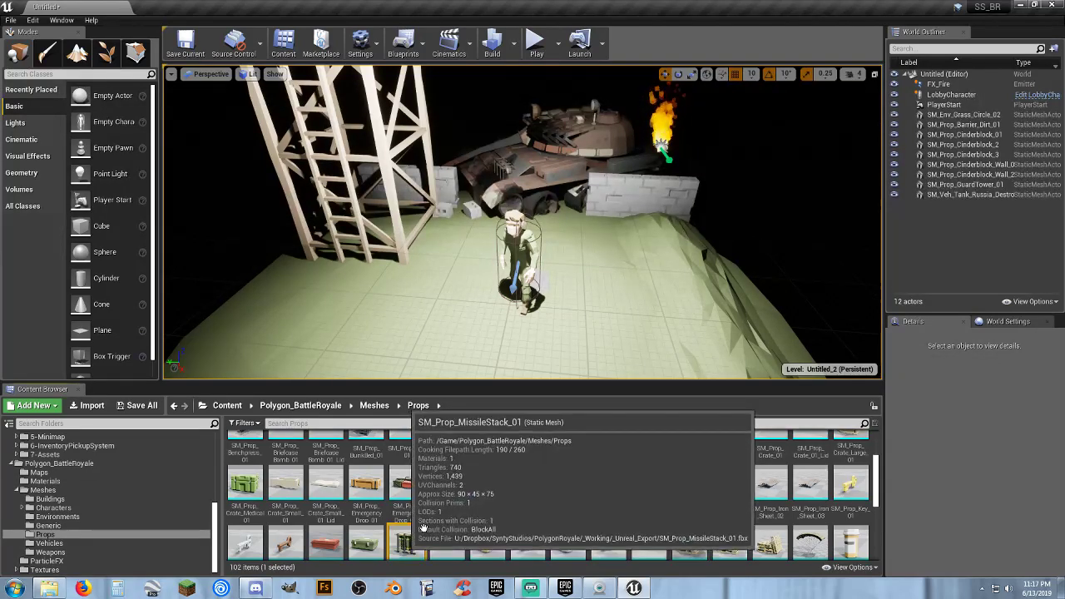
- Place SM_Prop_MissileStack_01 by the cinderblock wall at about -260, -150, -90 and SM_Prop_Iron_Sheet_02 at about -70, -200, -40
drag(406, 543, 603, 234)
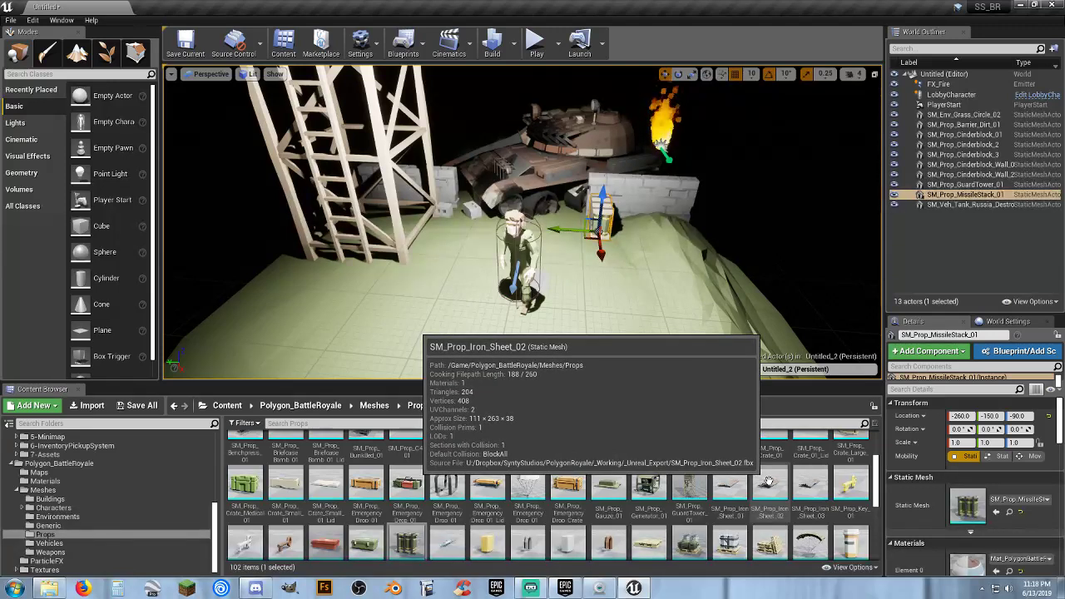
drag(769, 481, 644, 226)
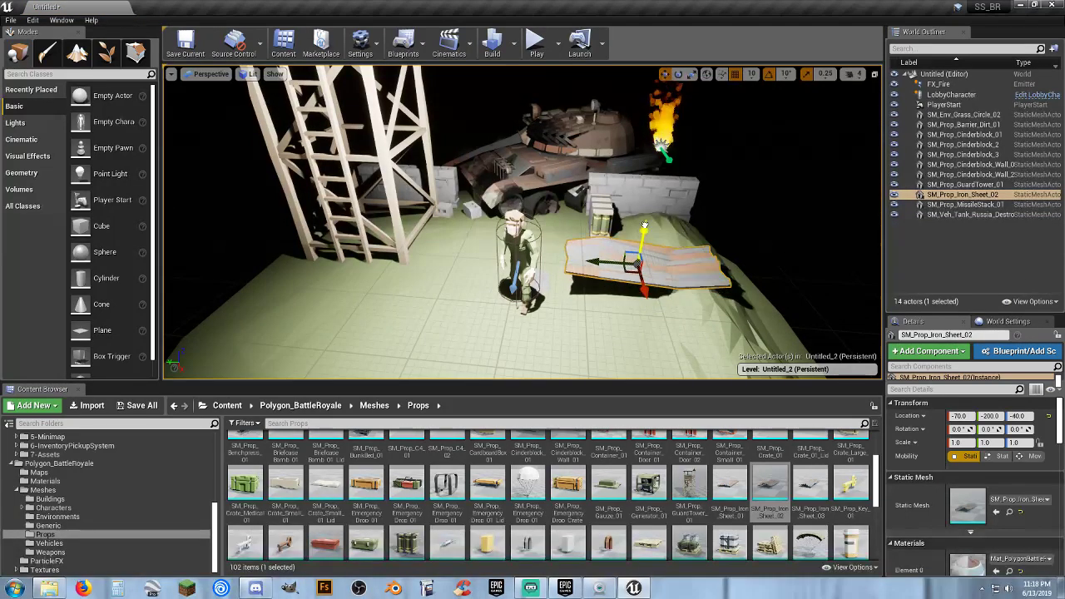
- Tilt the iron sheet against the dirt barrier, to about 20° around X and -10° around Y
click(679, 75)
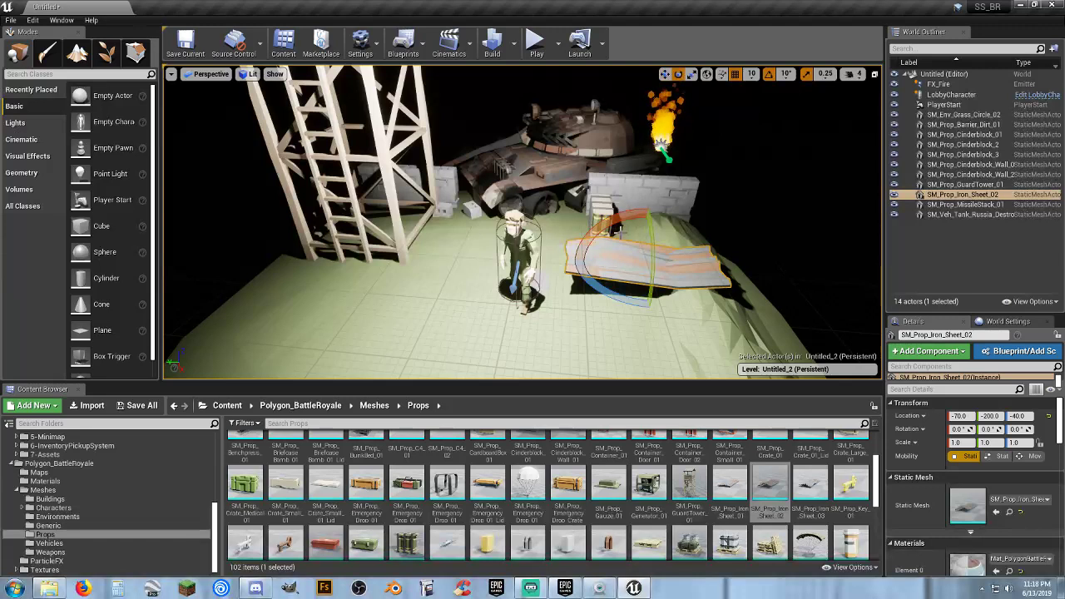
drag(619, 225, 648, 315)
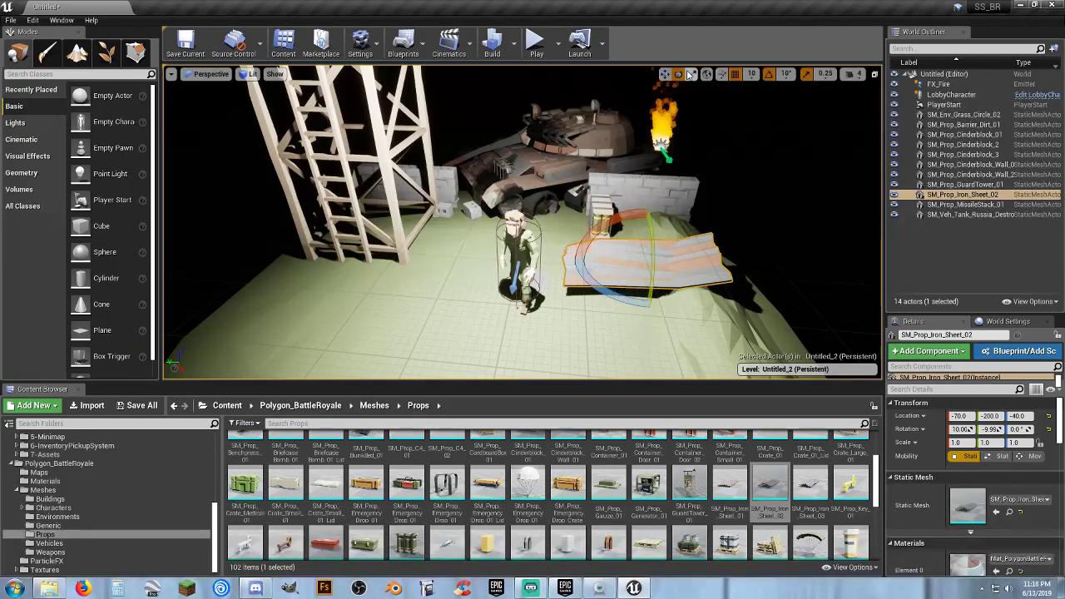
click(665, 74)
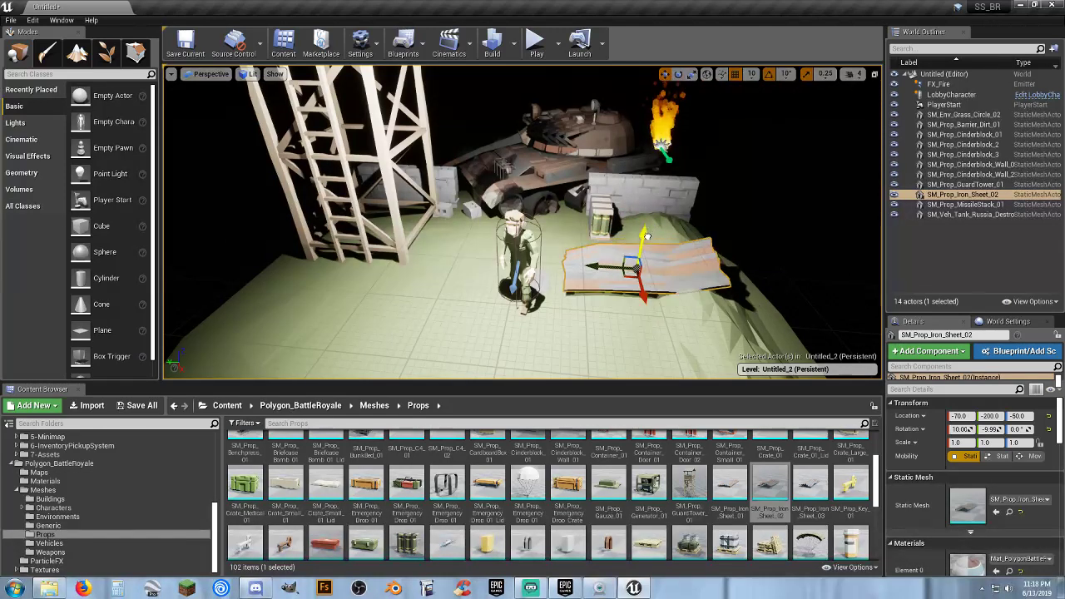
key(e)
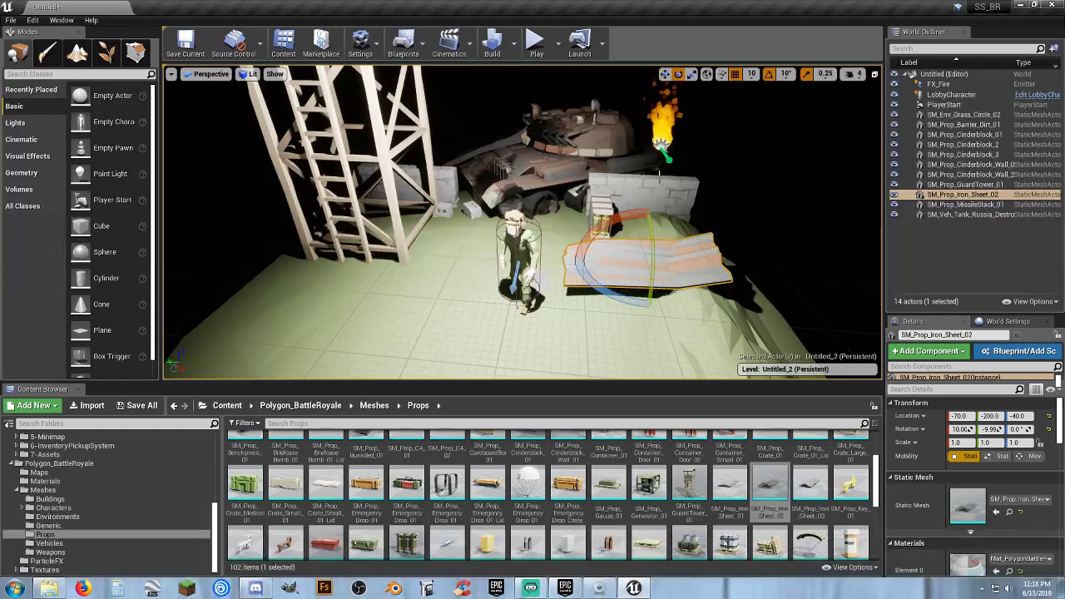
drag(632, 221, 647, 173)
- Move the iron sheet to -110, -200, -50, turn it to about -22° around Z and preview the level
click(666, 74)
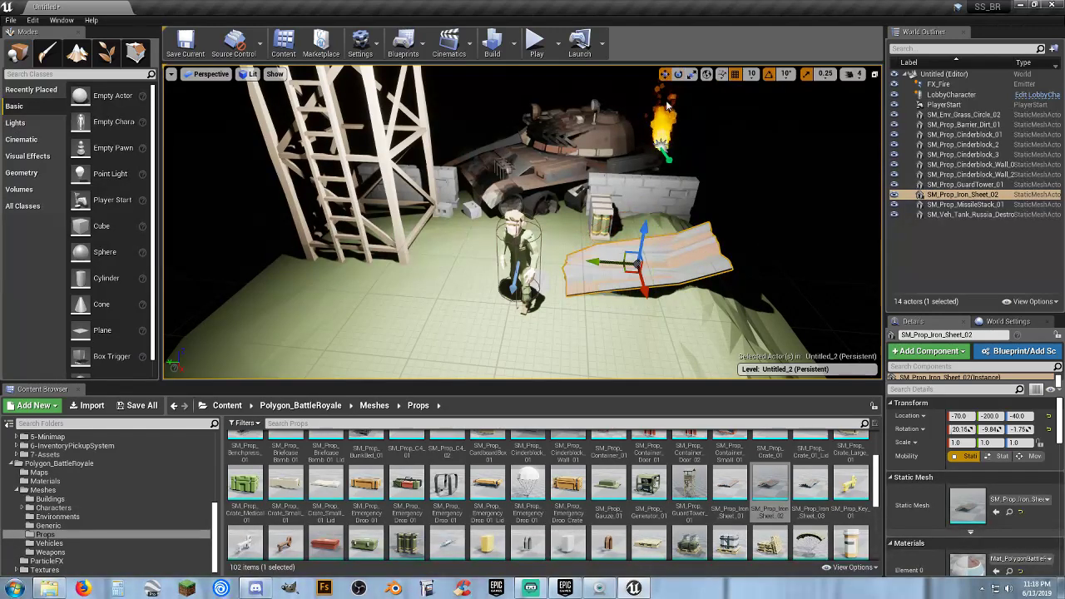
drag(642, 290, 641, 276)
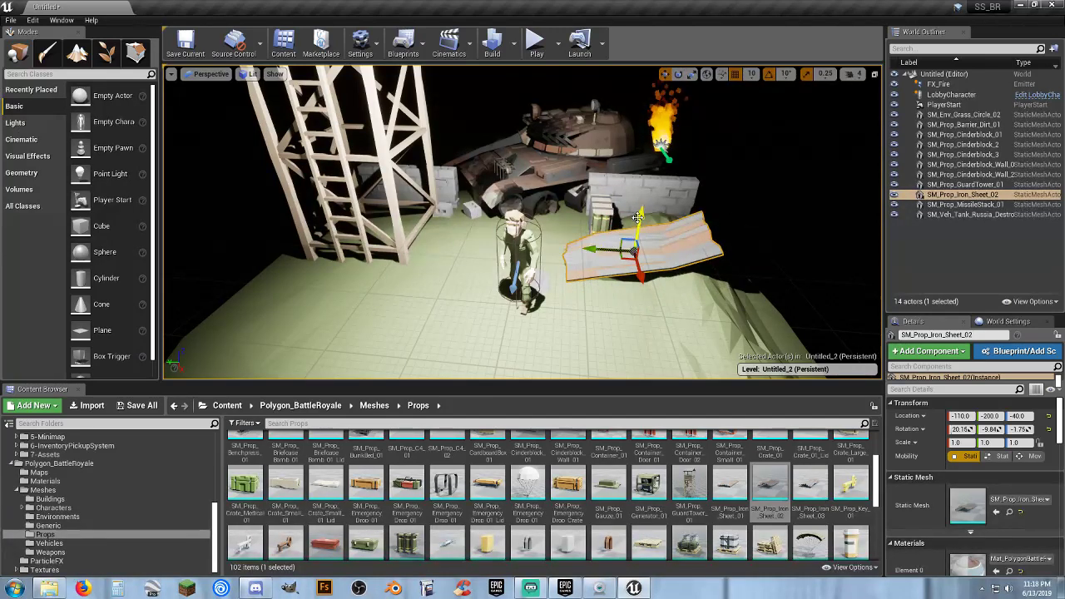
drag(639, 218, 637, 226)
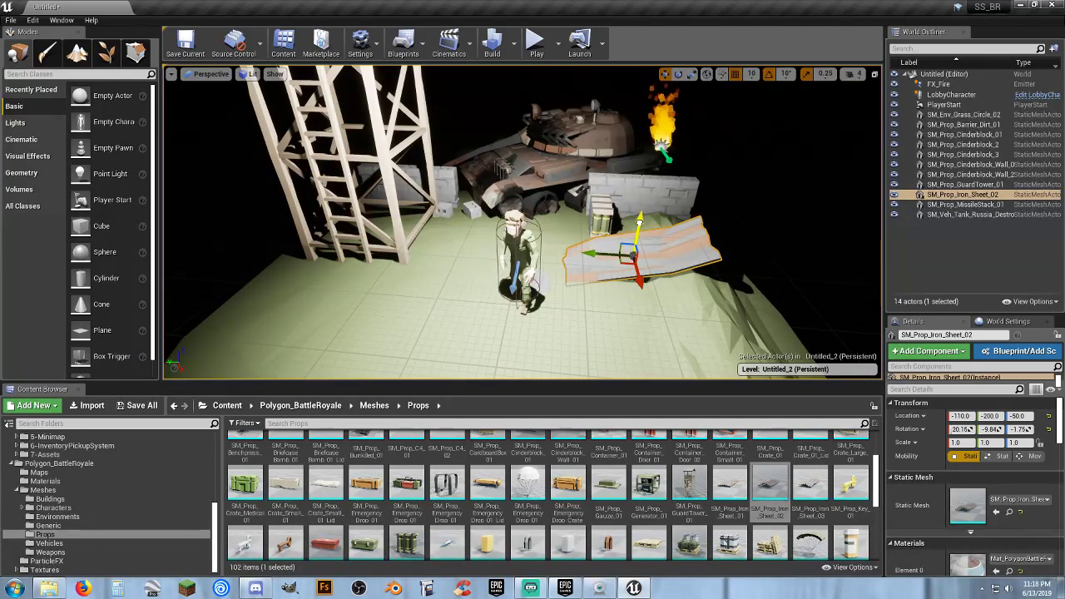
click(678, 74)
drag(634, 293, 656, 295)
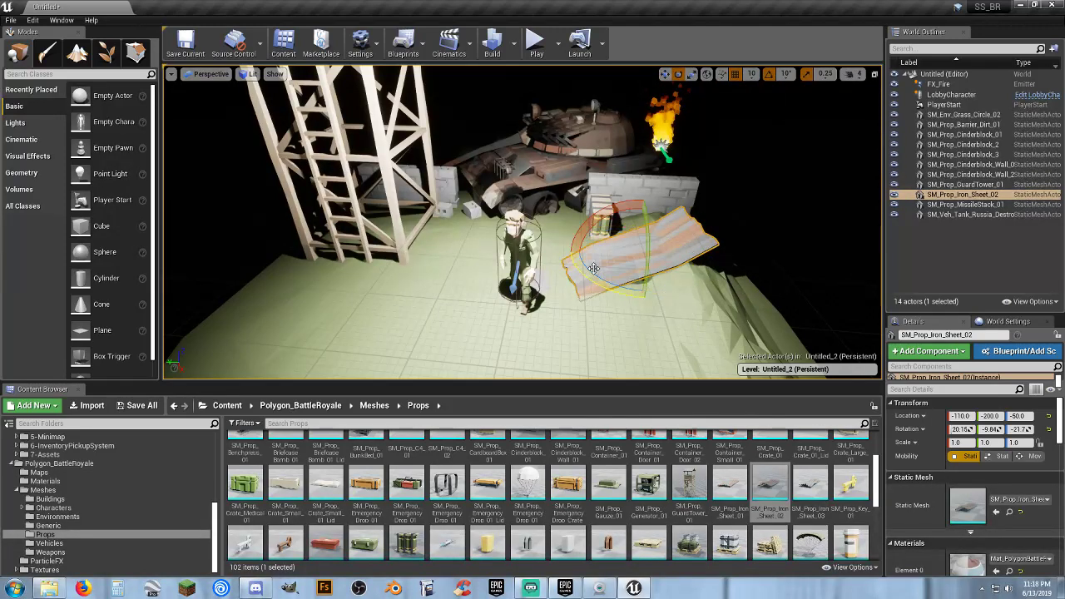
click(536, 41)
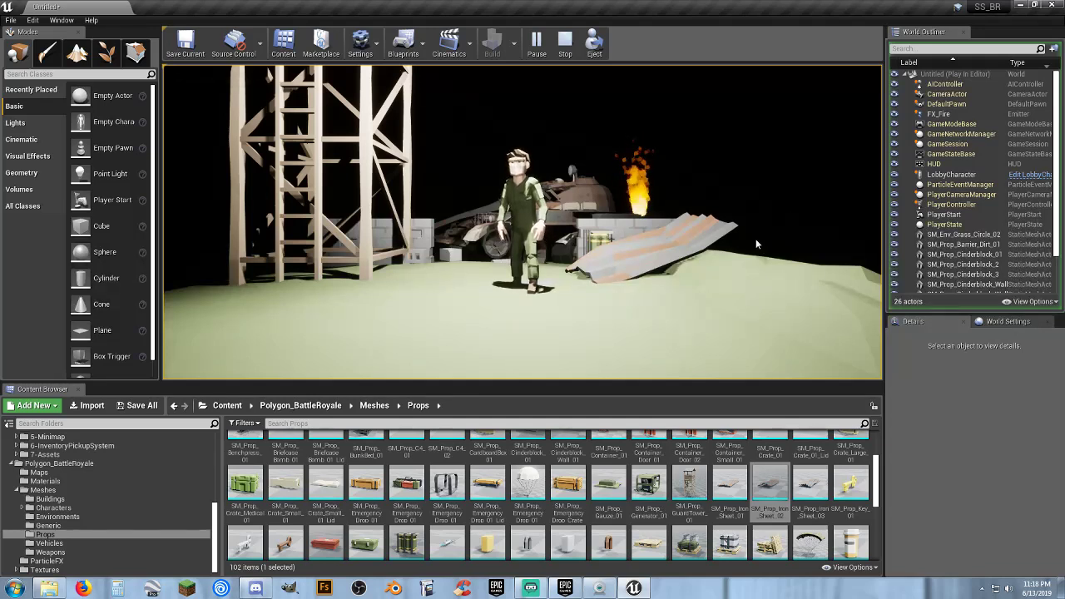
- Duplicate the cinderblock wall behind the missile stack, move the copy to -360, -500, -100 and preview the level
scroll(713, 475, down, 4)
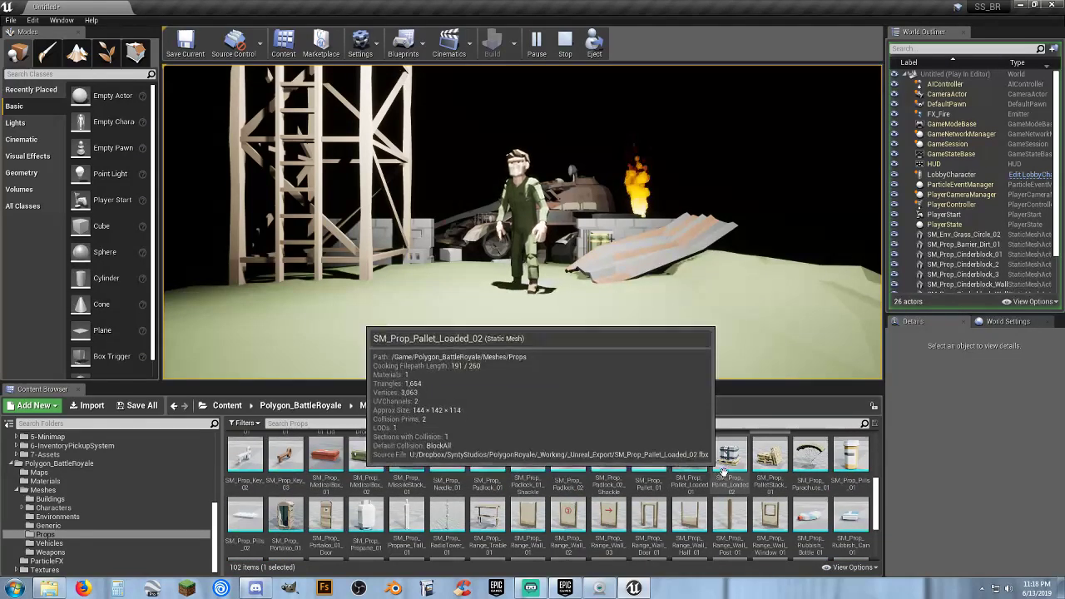
scroll(739, 473, up, 8)
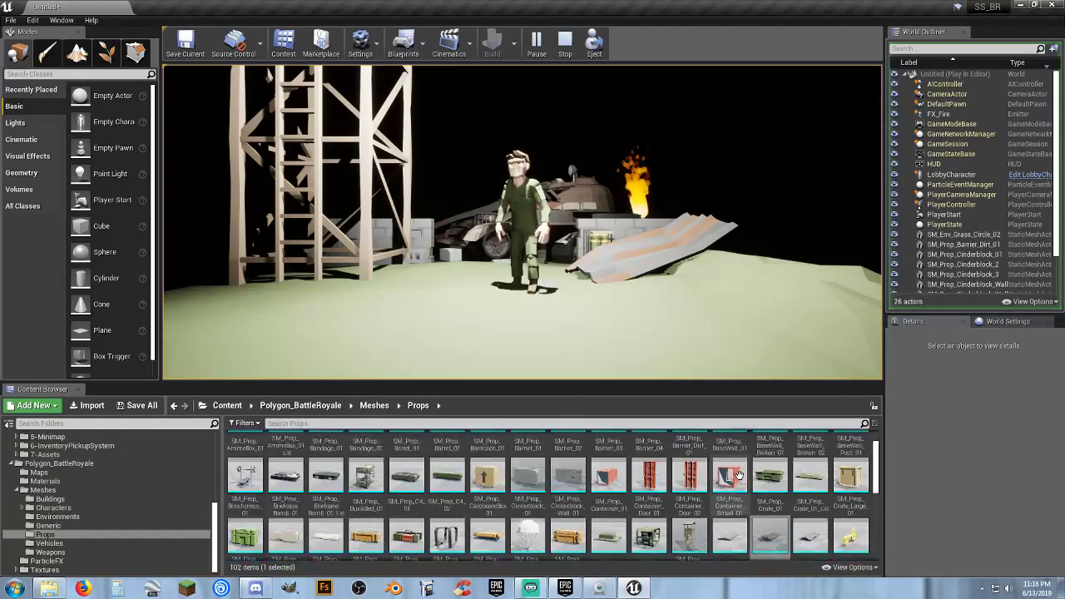
click(635, 227)
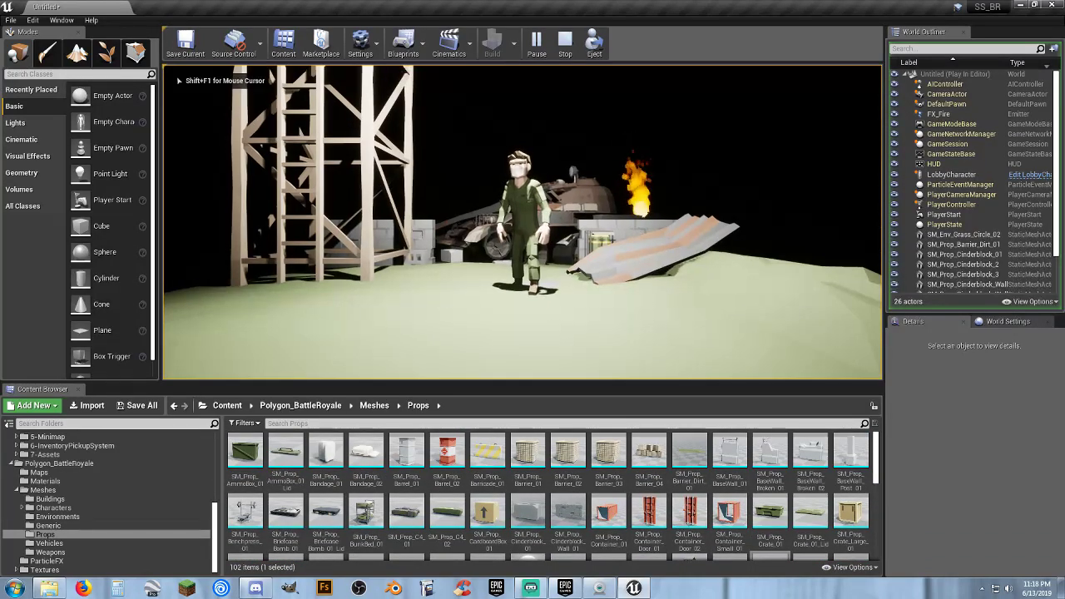
key(Escape)
right_drag(635, 224, 649, 292)
key(w)
click(630, 207)
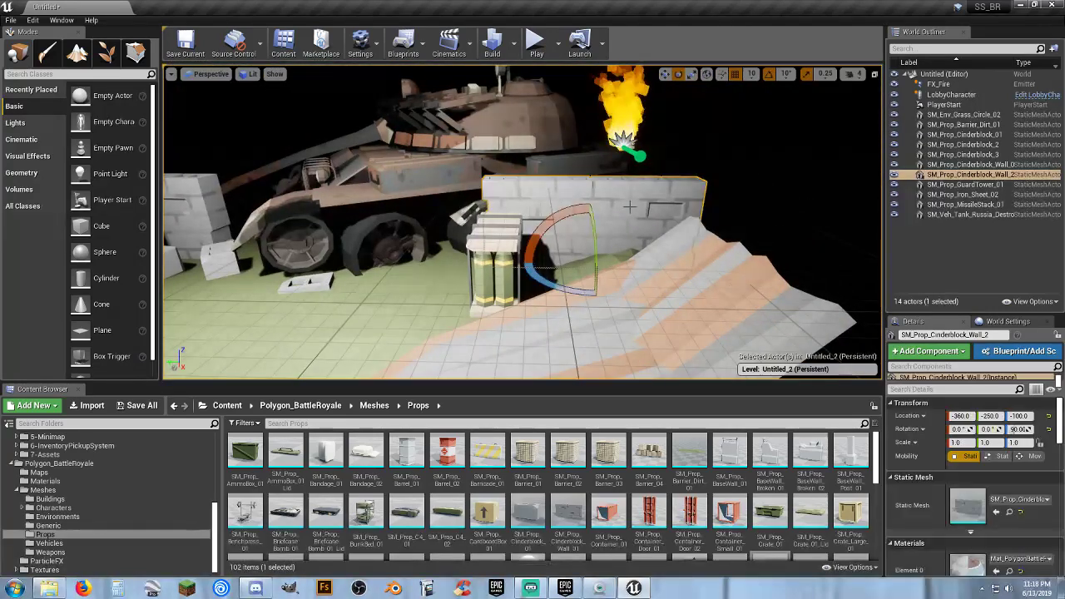
key(ctrl+w)
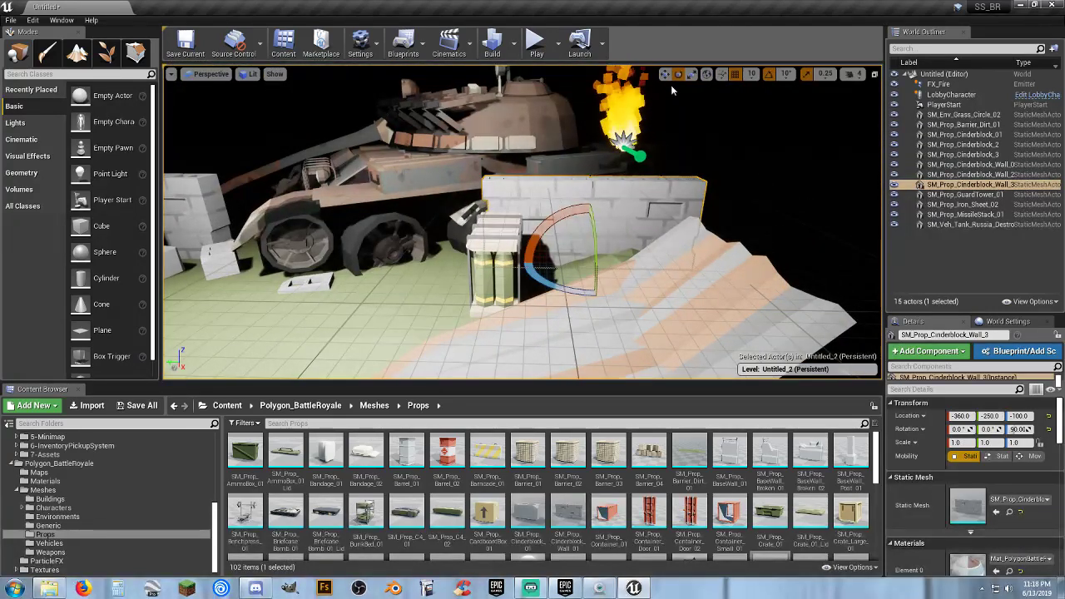
key(w)
drag(566, 264, 760, 279)
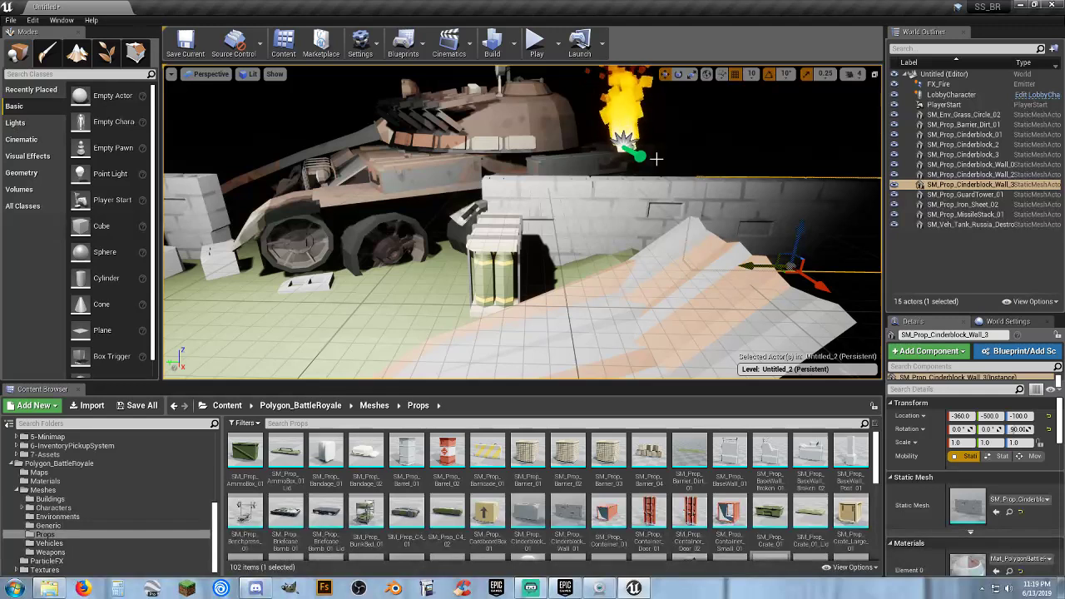
click(537, 49)
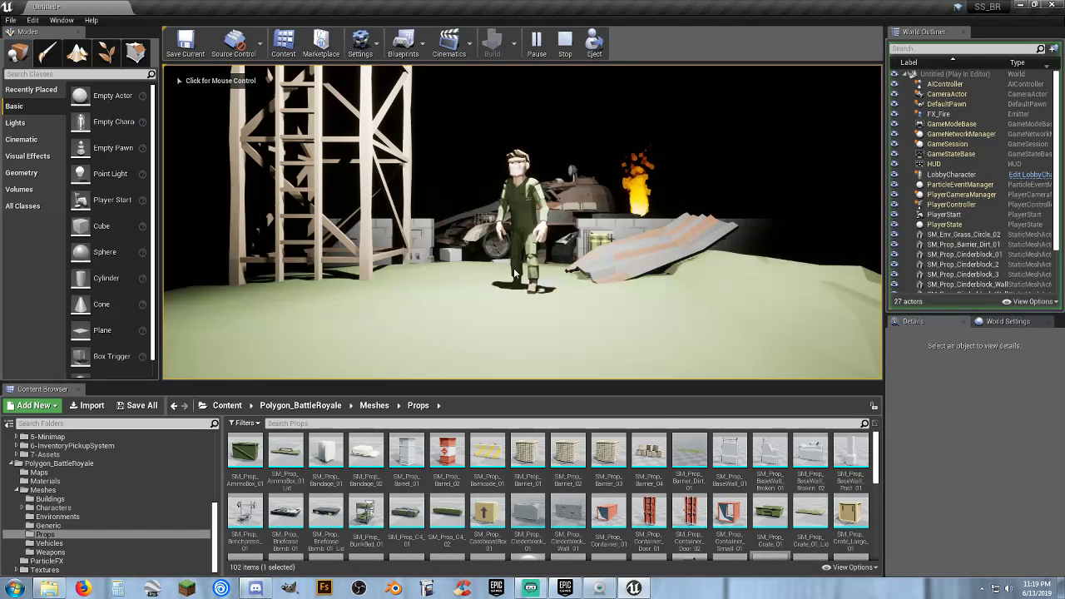
- Duplicate the cinderblock wall behind the guard tower, move the copy to -360, 580, -100 and preview the level
key(Escape)
key(w)
right_drag(441, 225, 420, 258)
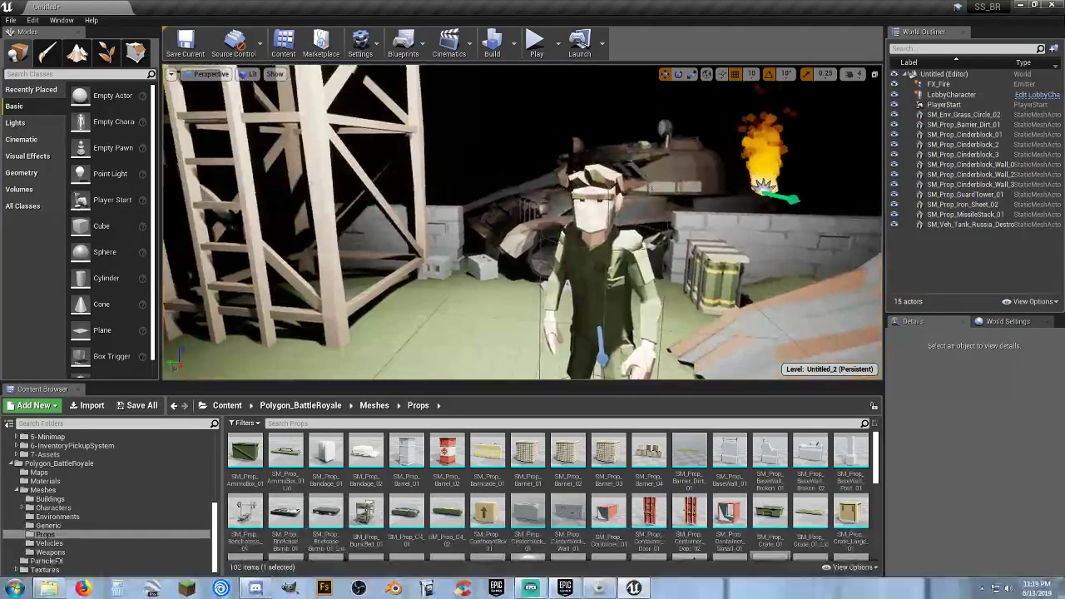
click(441, 225)
key(ctrl+w)
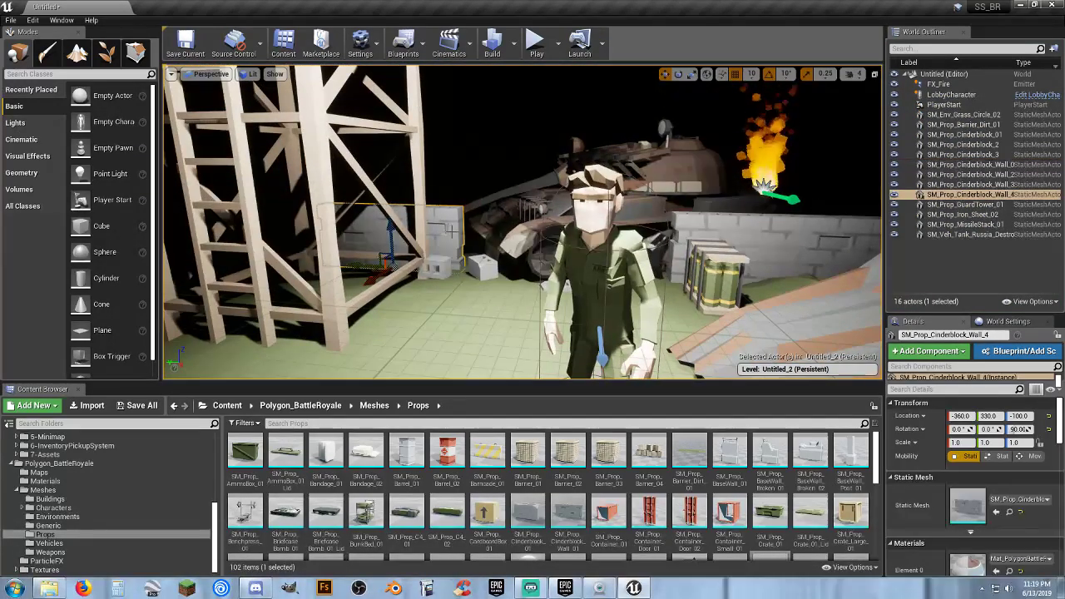
drag(379, 267, 269, 272)
key(w)
mouse_move(269, 273)
right_down()
mouse_move(208, 273)
mouse_move(275, 283)
right_up()
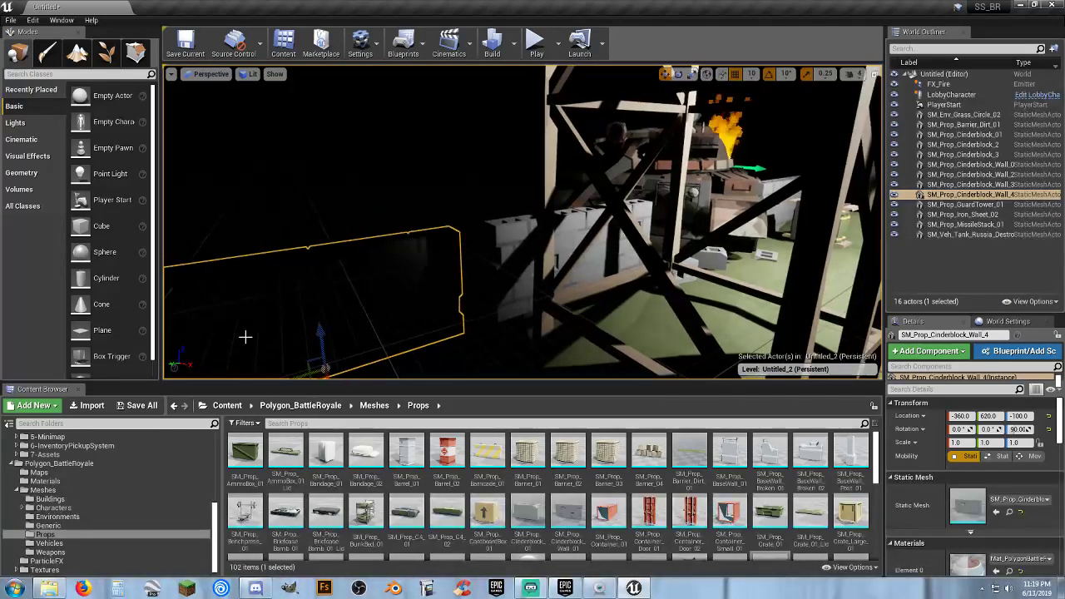
right_drag(245, 338, 305, 293)
drag(314, 295, 356, 287)
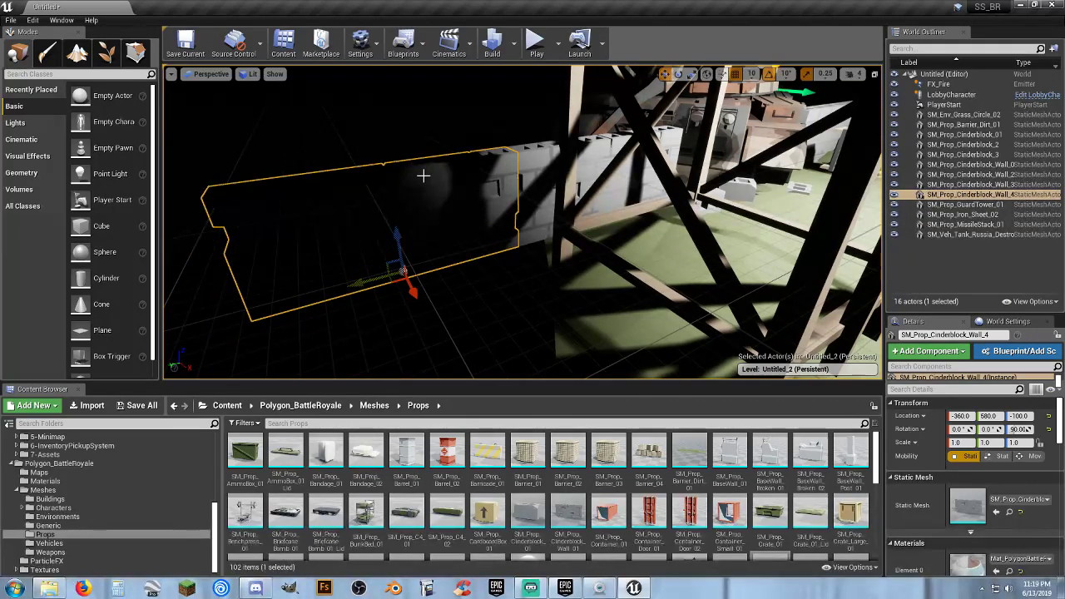
click(537, 41)
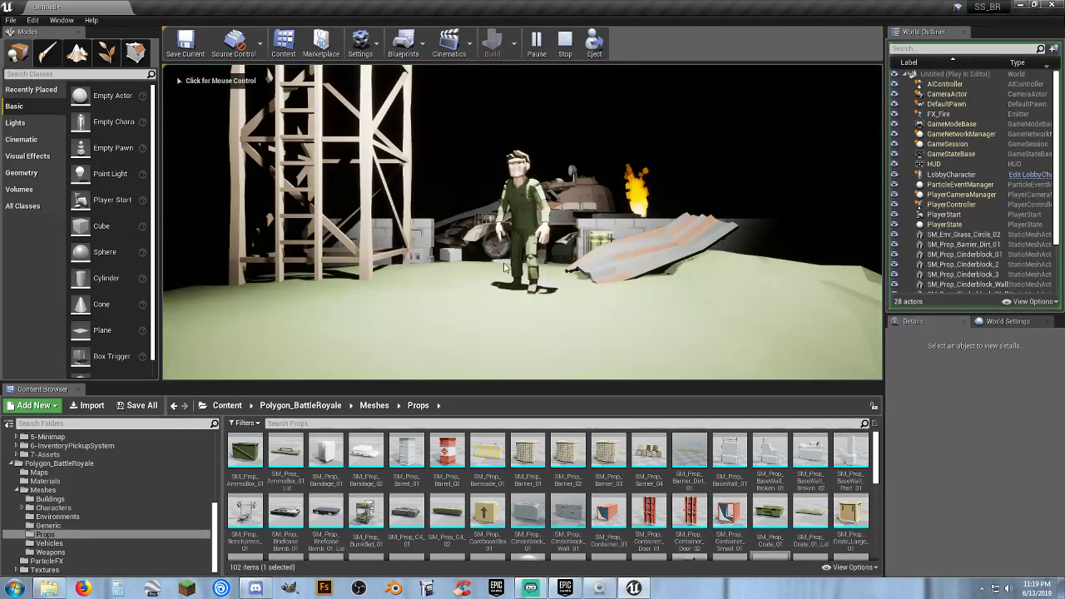
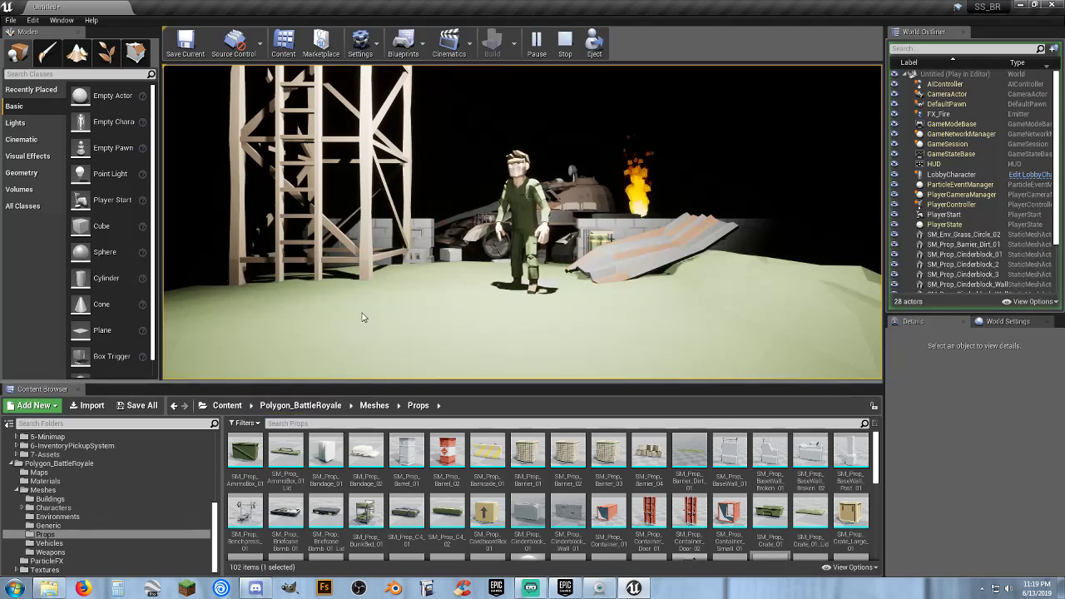
- End the preview, frame the ground beside the guard tower and browse the Polygon_BattleRoyale Weapons meshes for the RPG
key(Escape)
right_drag(523, 222, 533, 358)
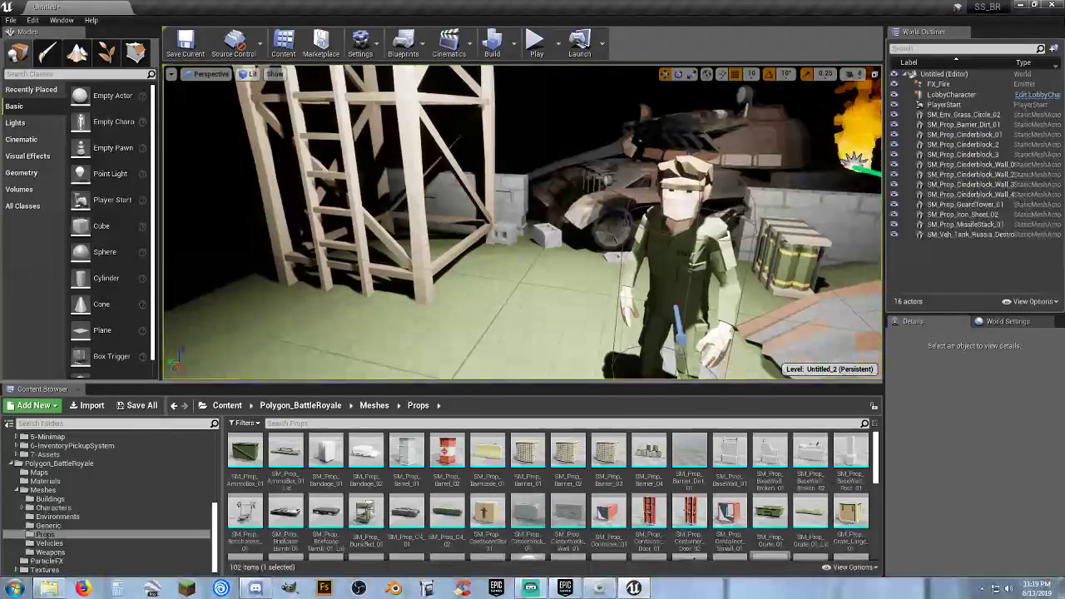
click(114, 553)
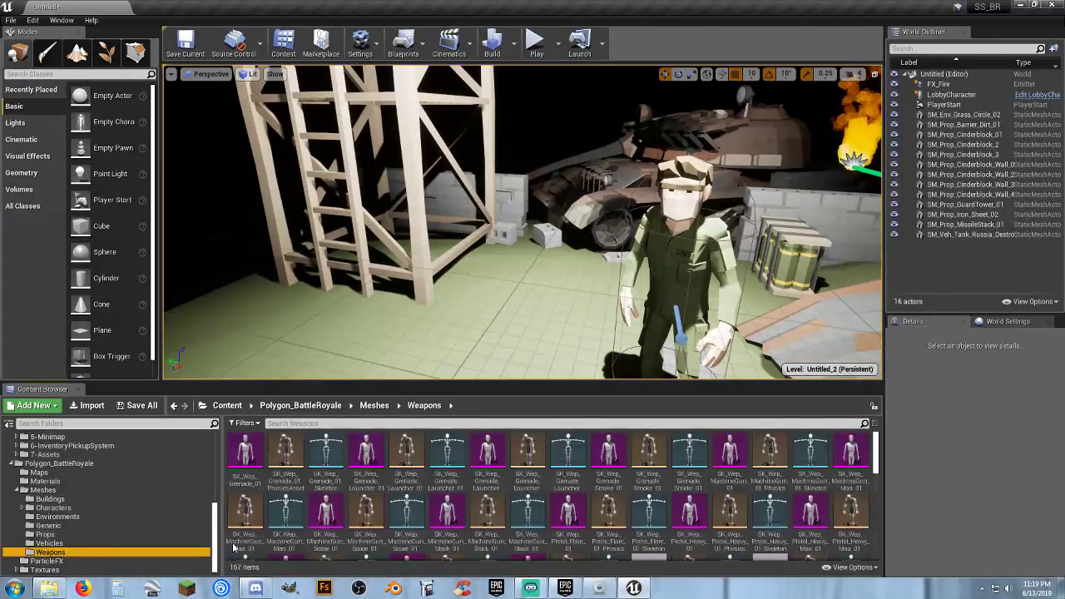
scroll(716, 449, down, 1)
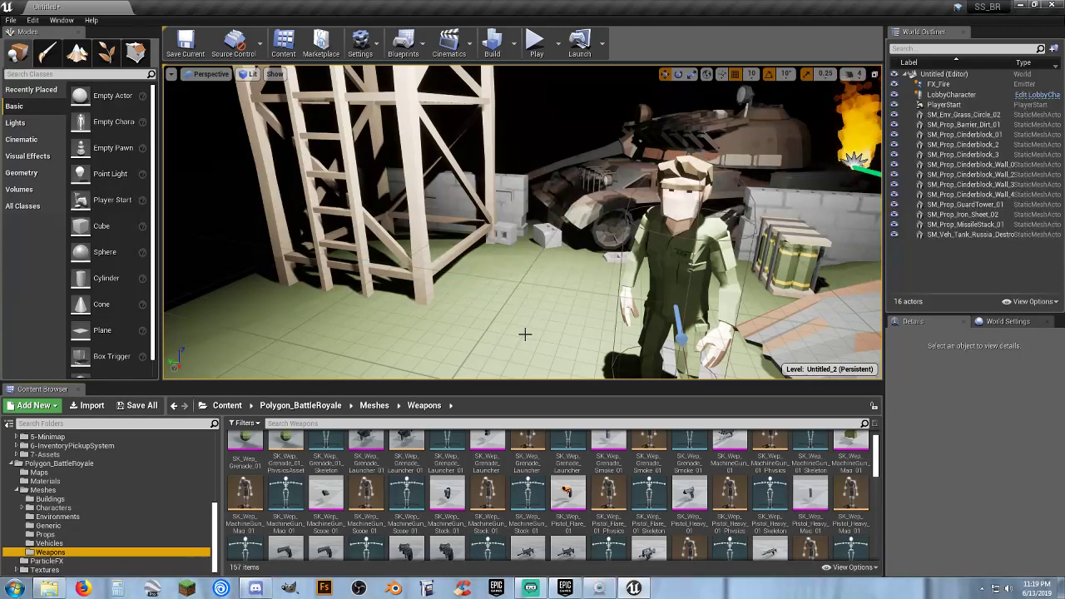
scroll(610, 503, down, 2)
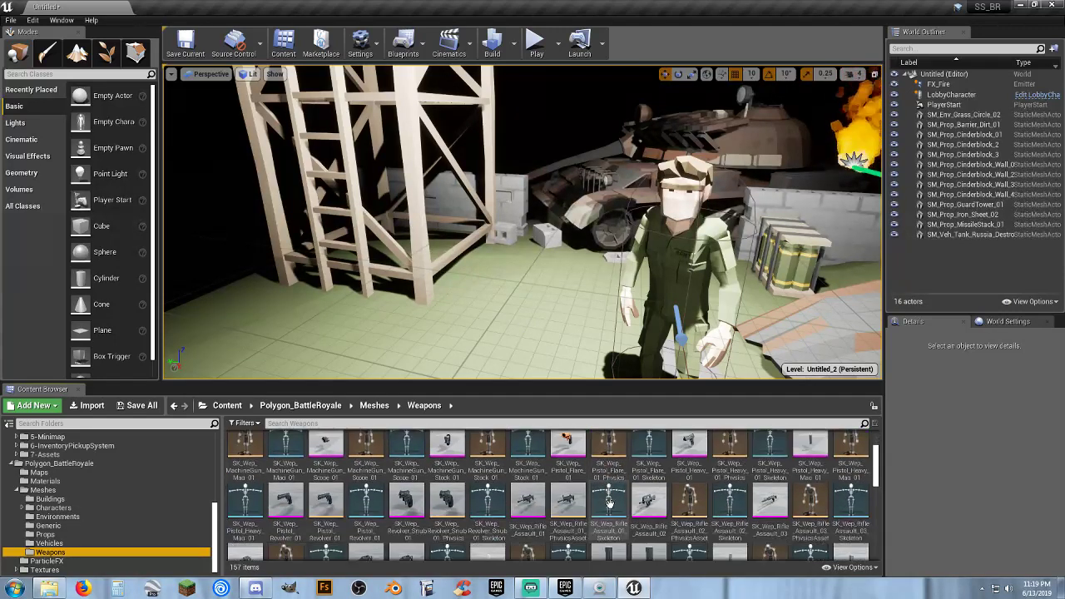
scroll(610, 503, down, 2)
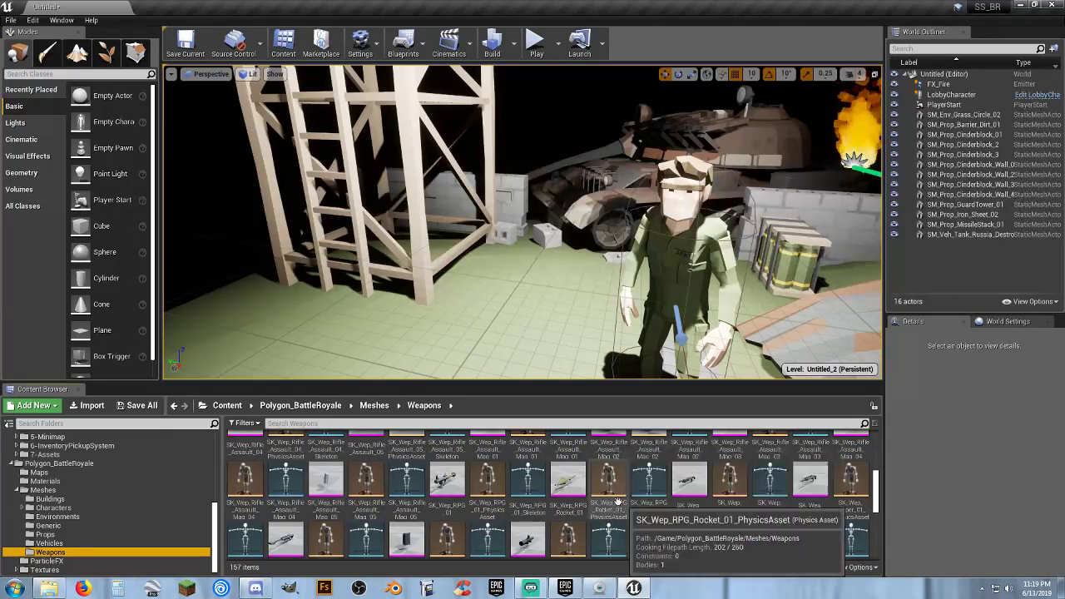
- Try SK_Wep_RPG_01 beside the guard tower at -90, 200, -90 and rotate it to about 430°, -180°, 360°
drag(447, 480, 455, 308)
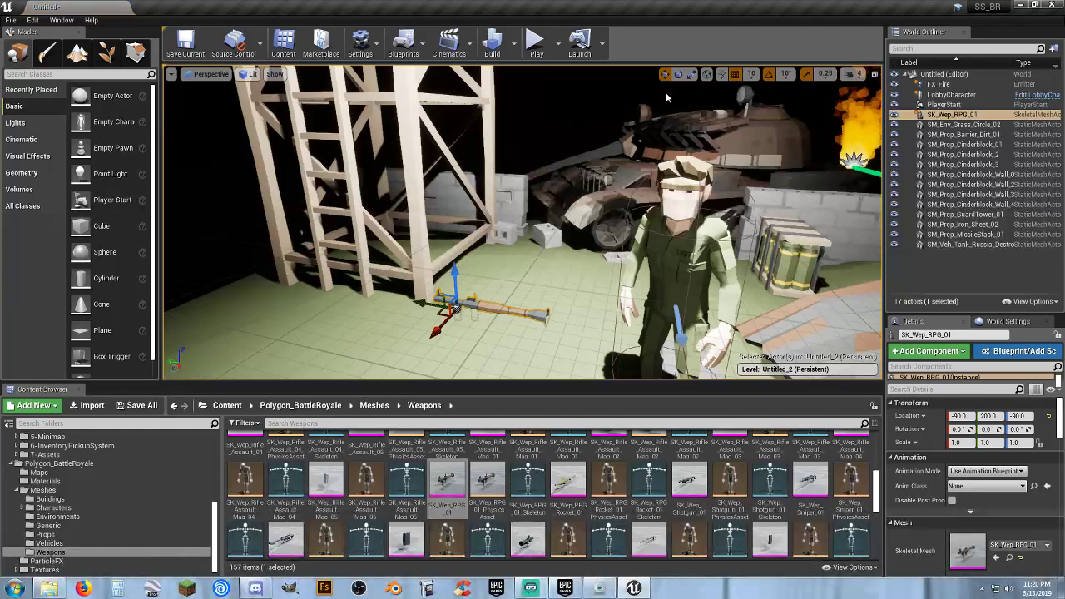
click(678, 73)
drag(436, 301, 452, 243)
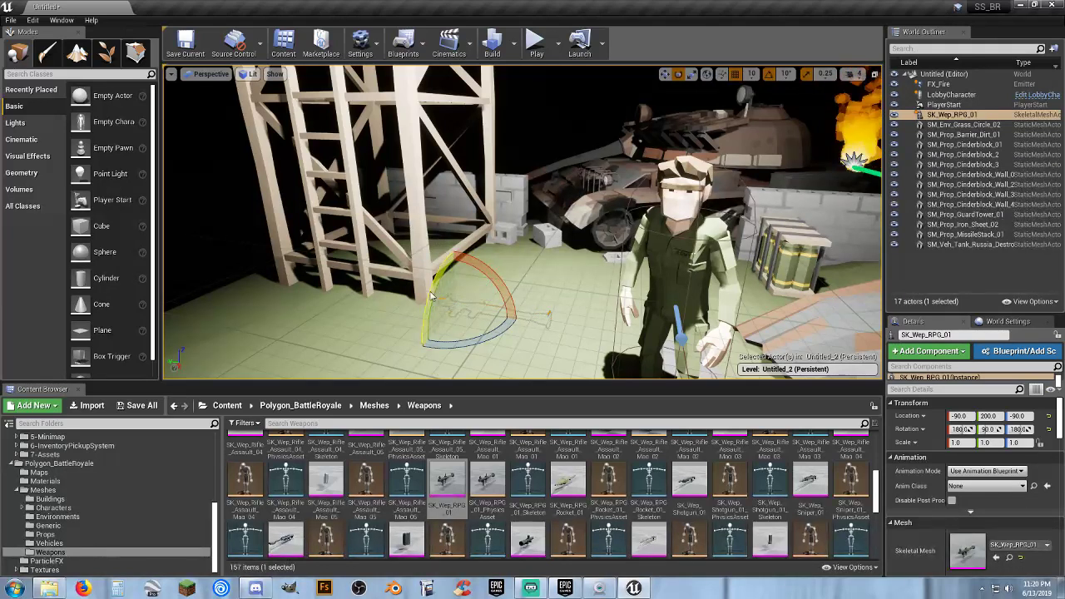
drag(431, 297, 485, 281)
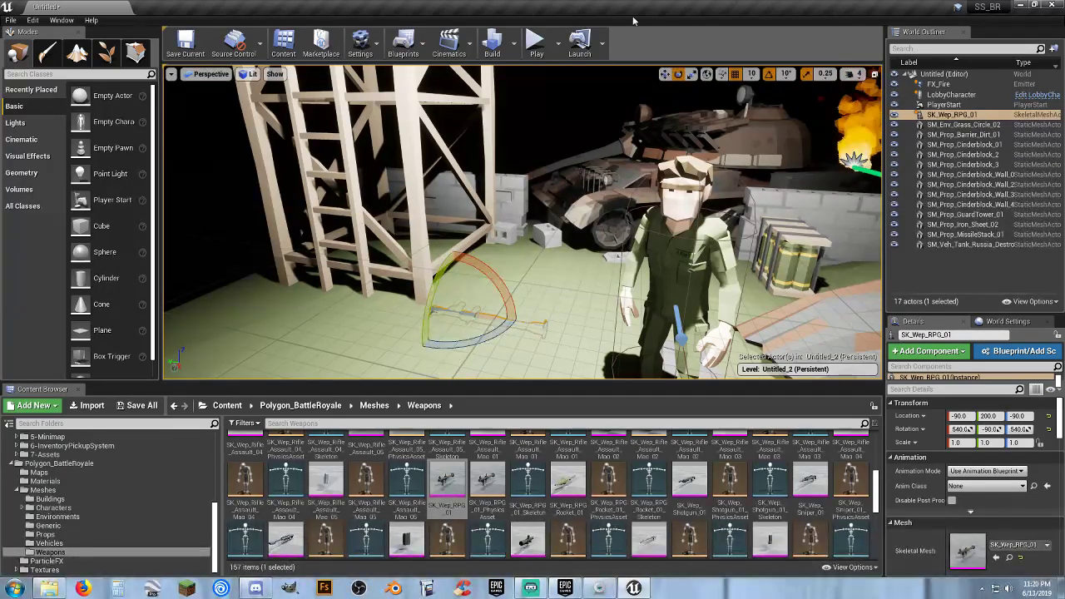
mouse_move(473, 338)
mouse_down()
mouse_move(449, 341)
mouse_move(494, 337)
mouse_up()
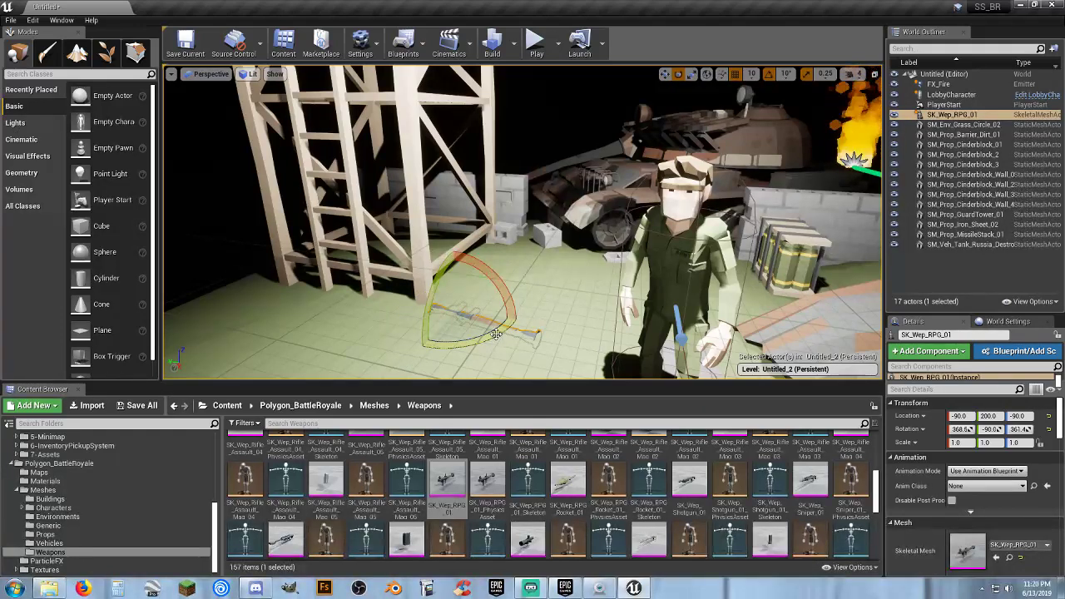
key(ctrl+z)
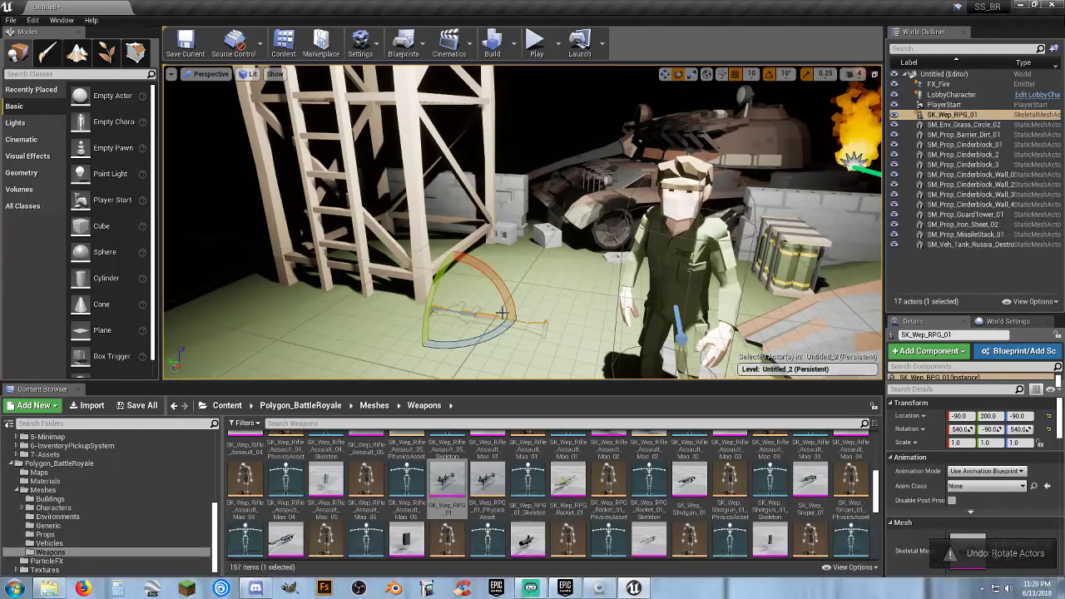
drag(441, 288, 420, 351)
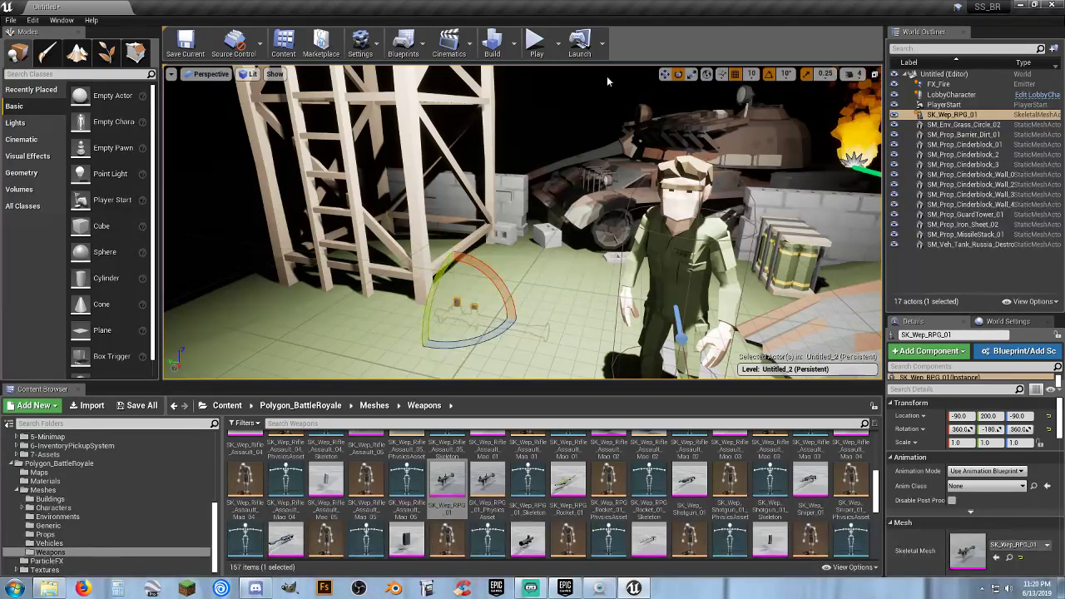
drag(489, 264, 527, 346)
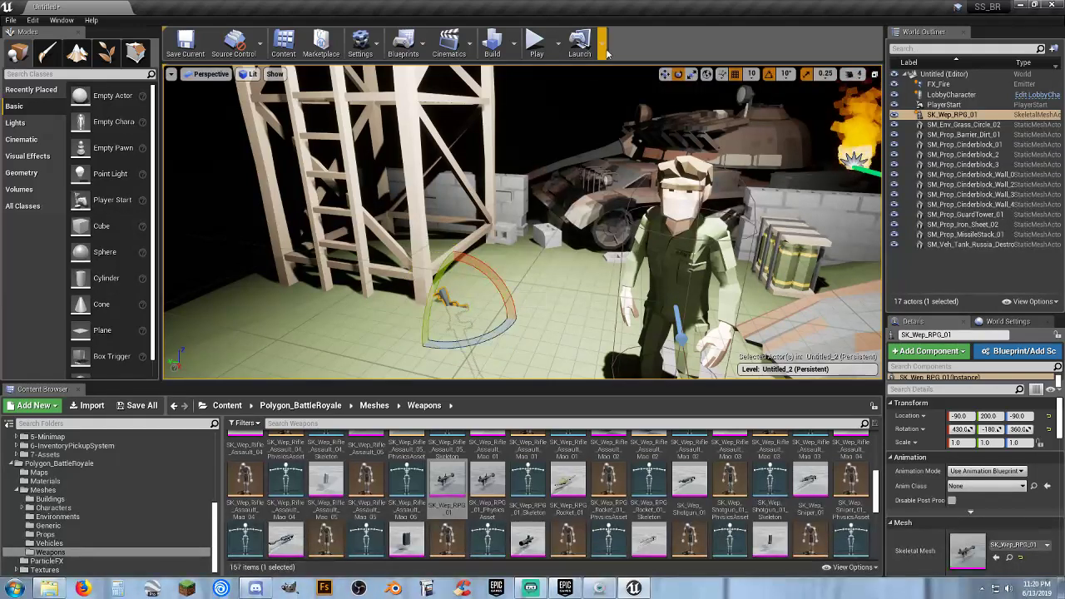
- Try the RPG against the guard tower leg at -90, 210, 10, turned to 340° around Z, and delete it
click(665, 74)
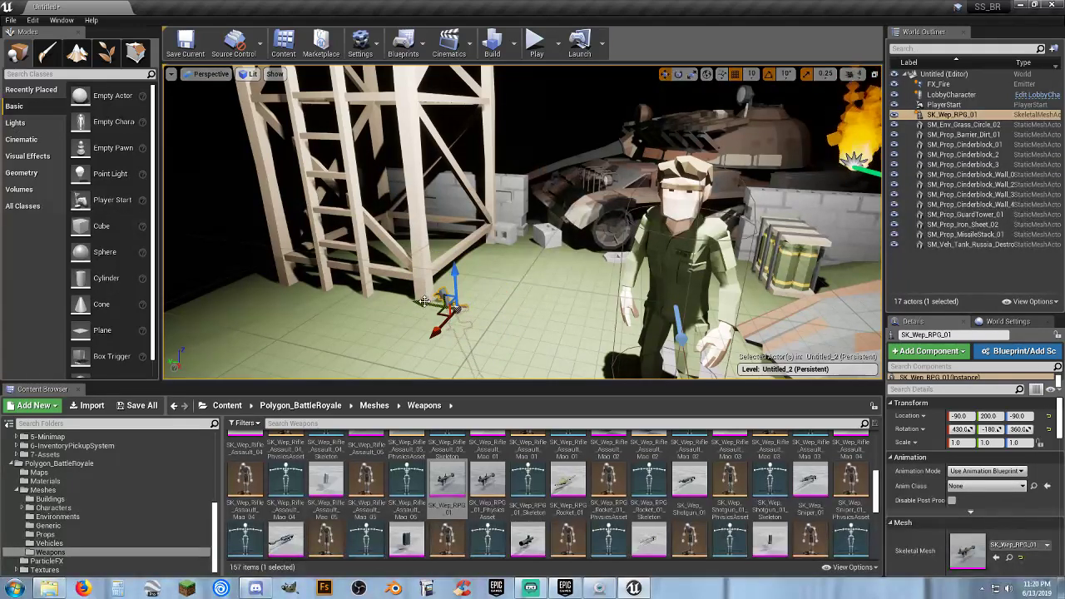
drag(430, 298, 458, 171)
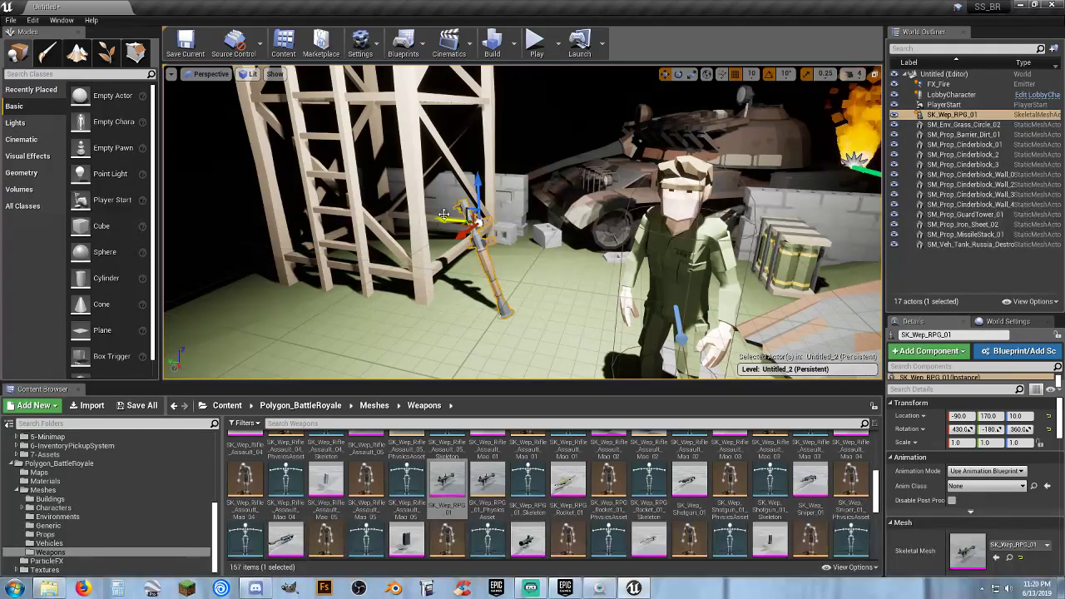
drag(478, 223, 408, 215)
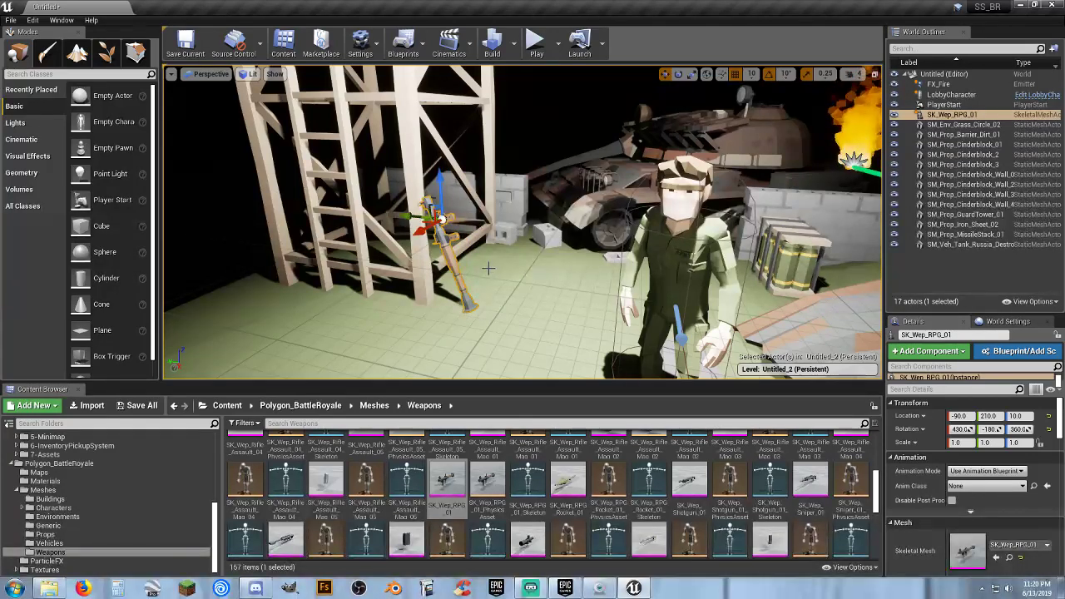
key(e)
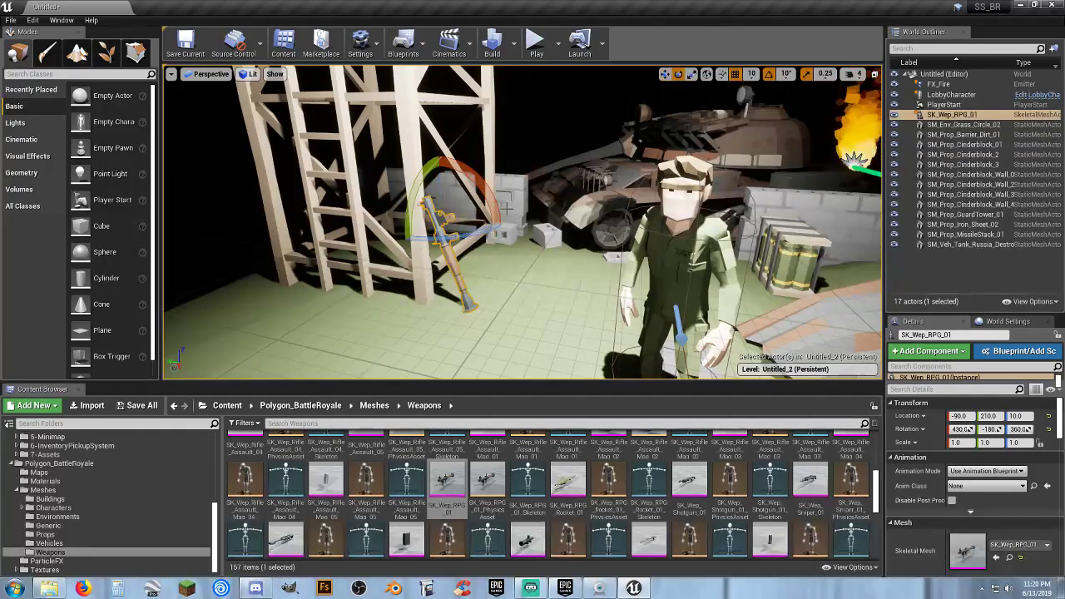
drag(479, 231, 426, 253)
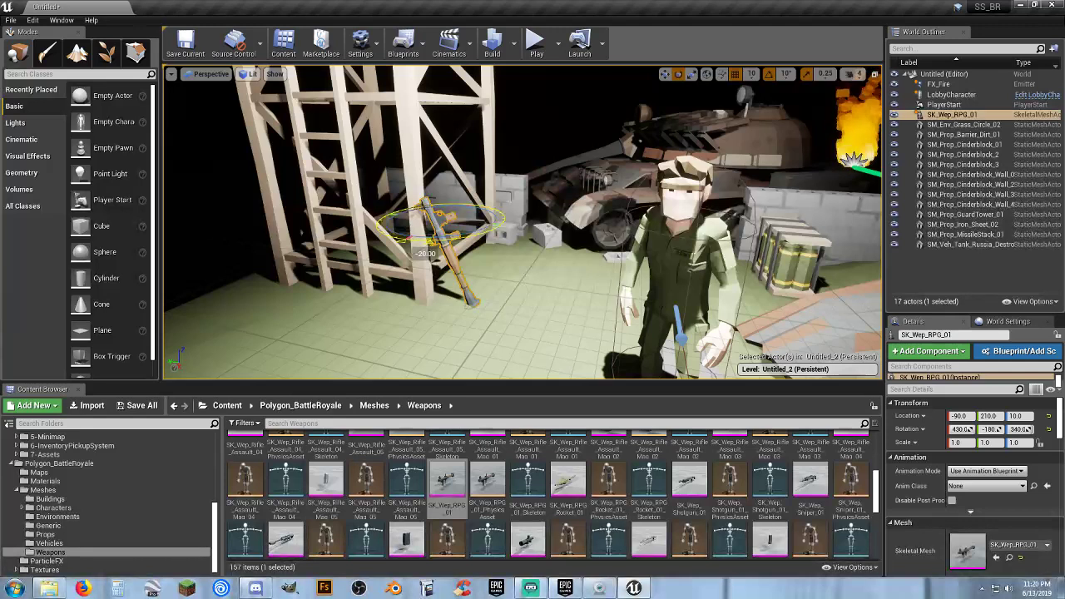
drag(425, 253, 426, 253)
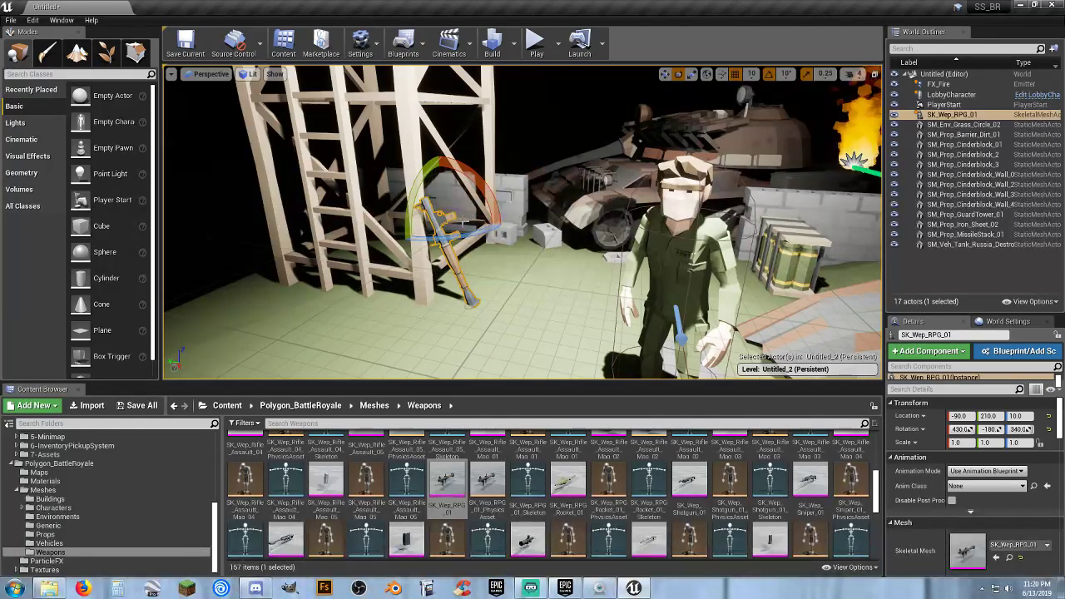
key(Delete)
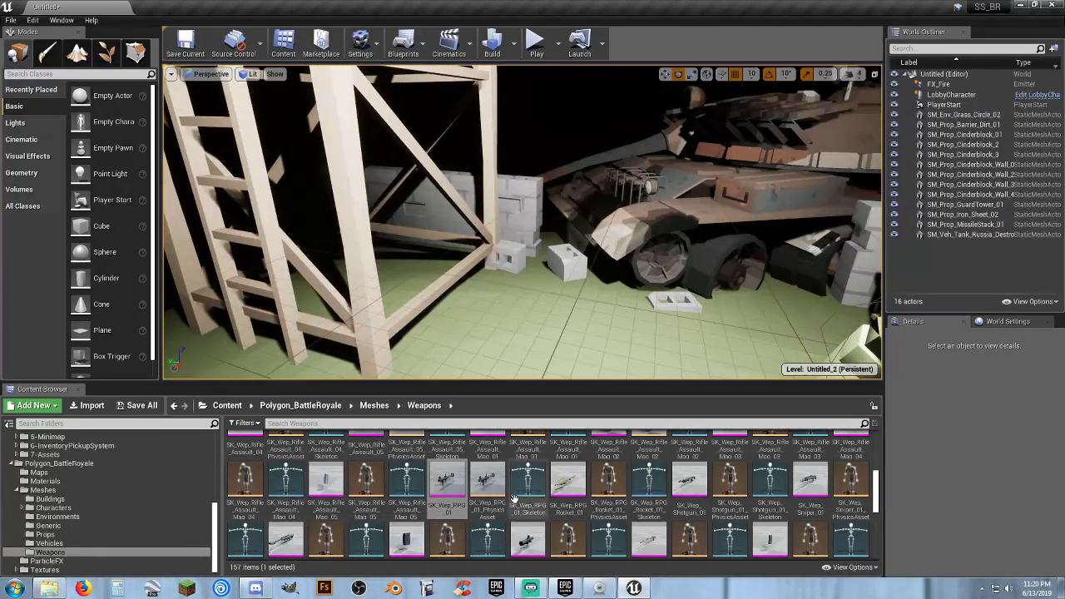
- Place SK_Wep_RPG_01 at -170, 240, -50 beside the guard tower and rotate it to rest against the lower brace
drag(487, 483, 443, 284)
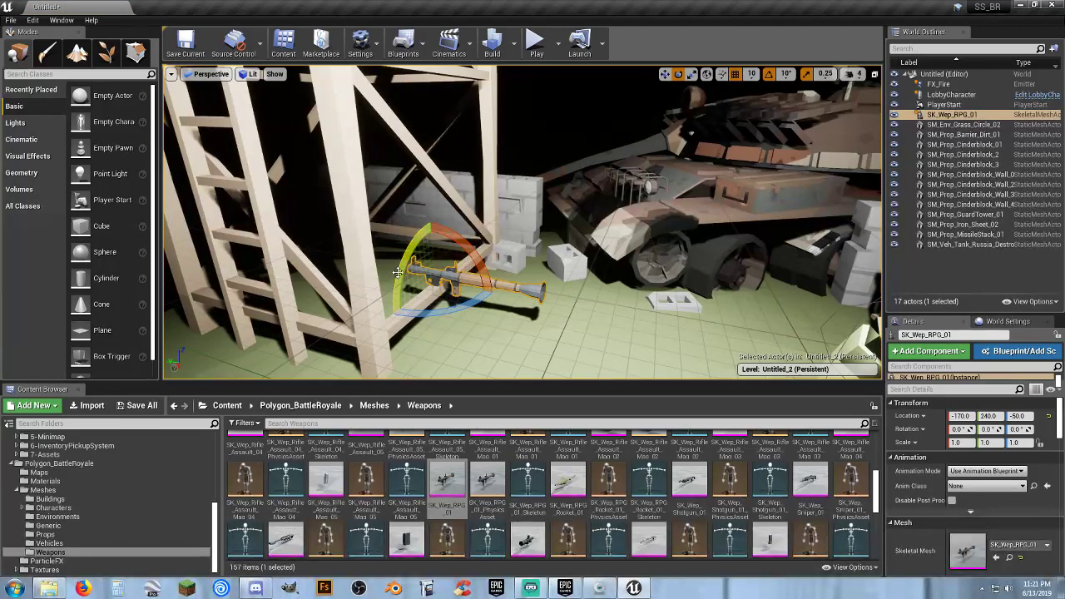
drag(412, 250, 441, 226)
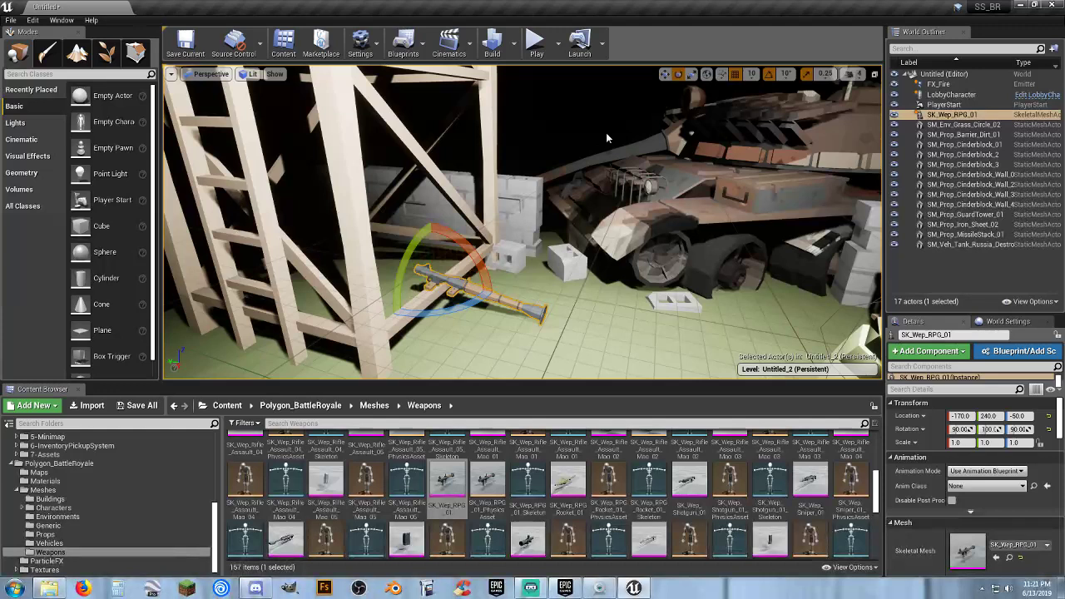
drag(442, 313, 426, 316)
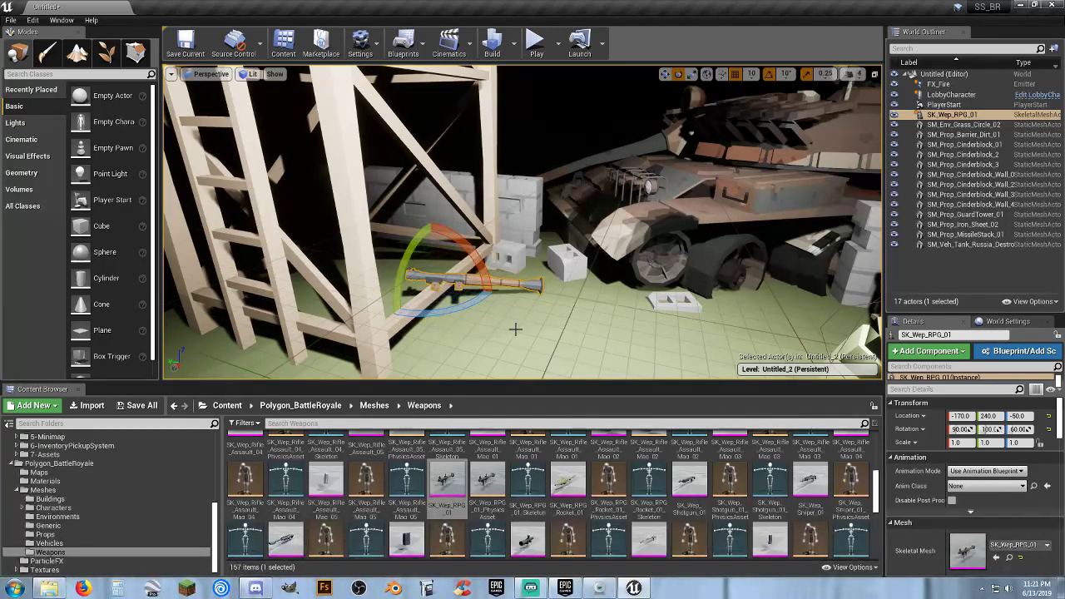
key(f)
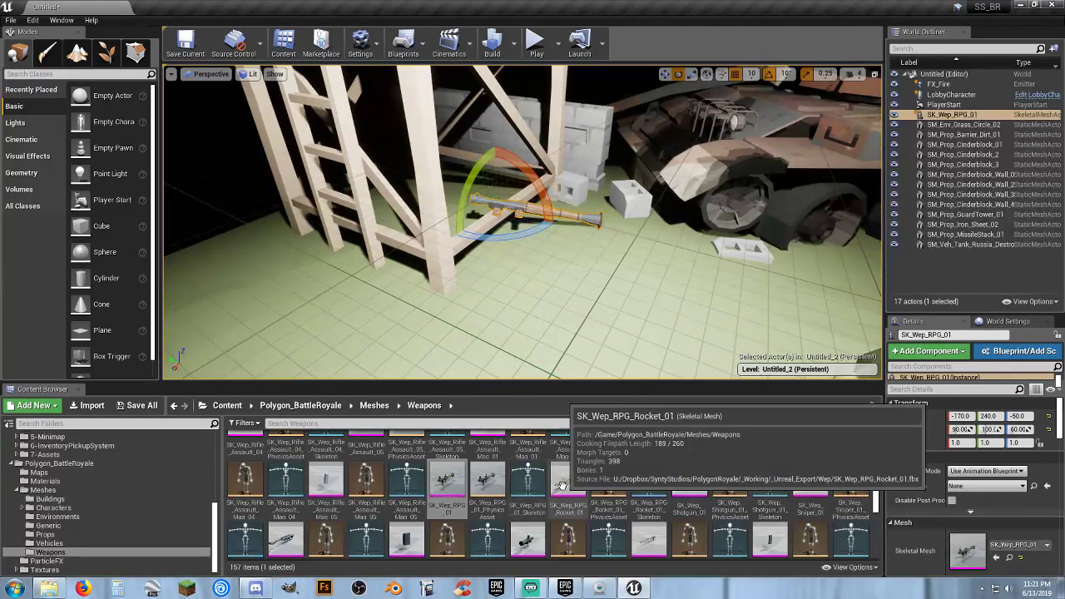
- Add SK_Wep_RPG_Rocket_01 in front of the RPG at -130, 210, -60, rotated -20° around X
drag(569, 481, 487, 206)
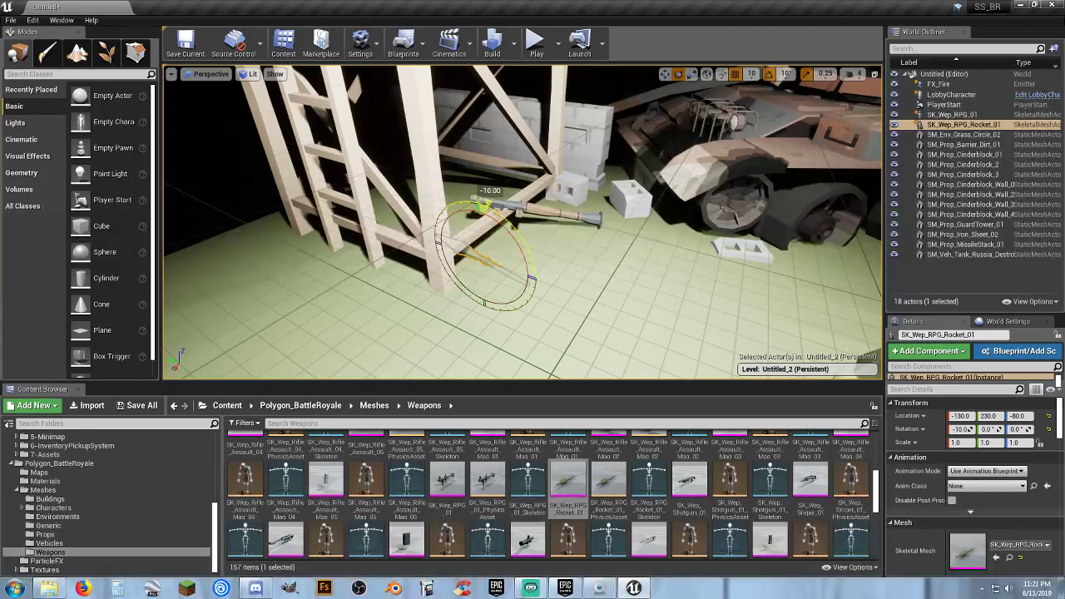
drag(481, 206, 502, 217)
click(666, 74)
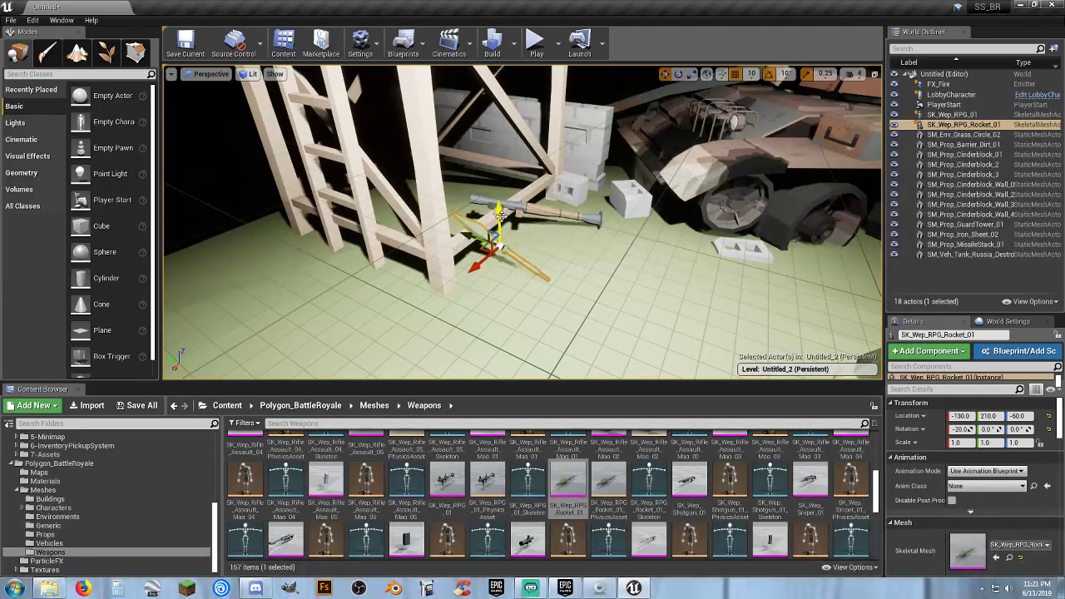
- Add a second SK_Wep_RPG_Rocket_01 by the tower leg, turn it 60° around Z and move it to -120, 230, -80
drag(554, 486, 498, 281)
click(678, 74)
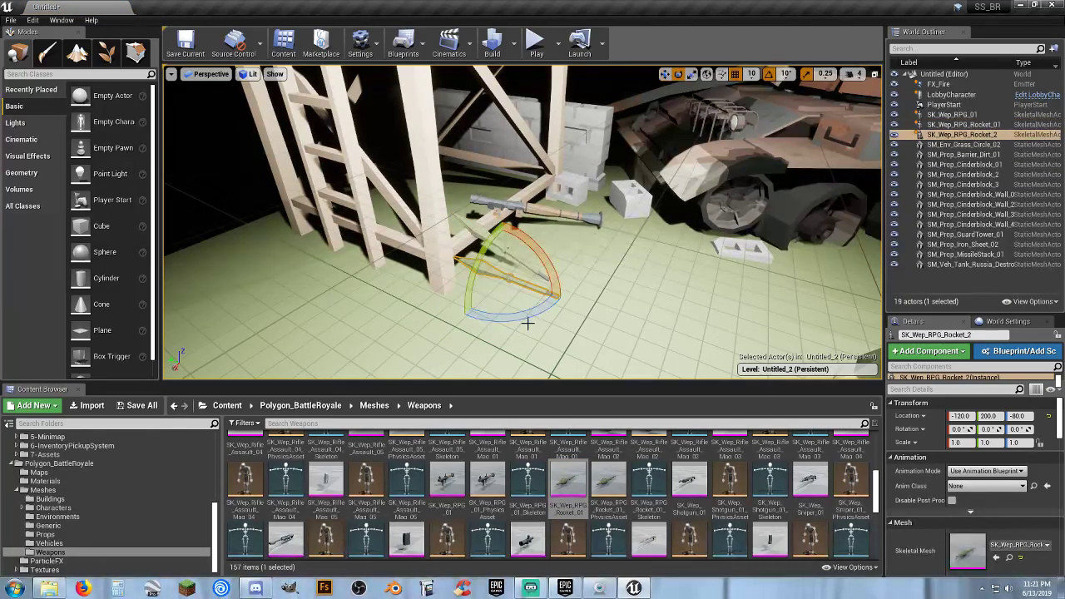
drag(528, 323, 469, 313)
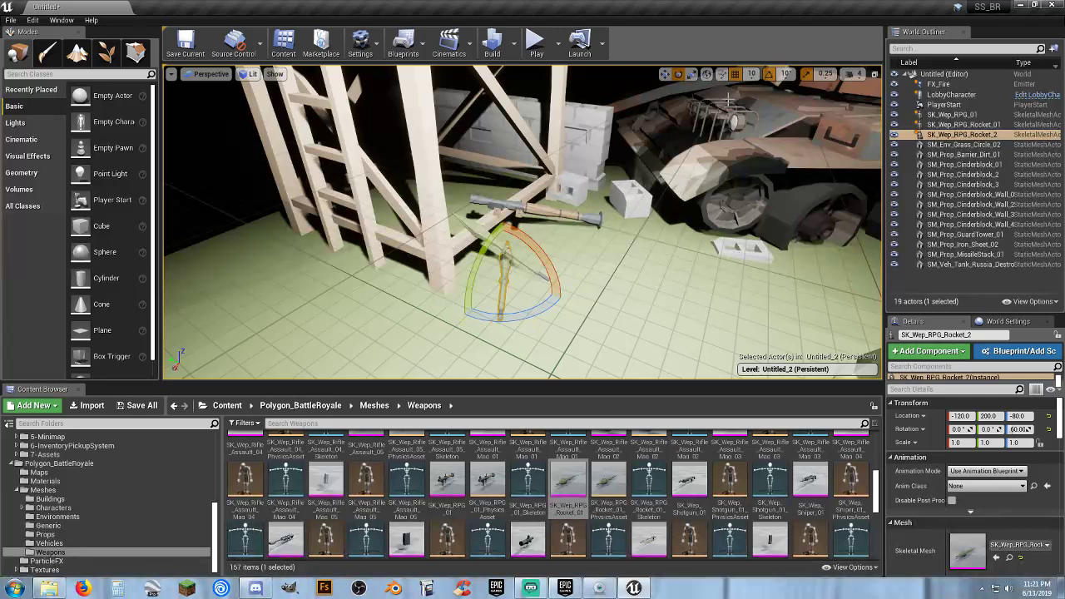
click(665, 74)
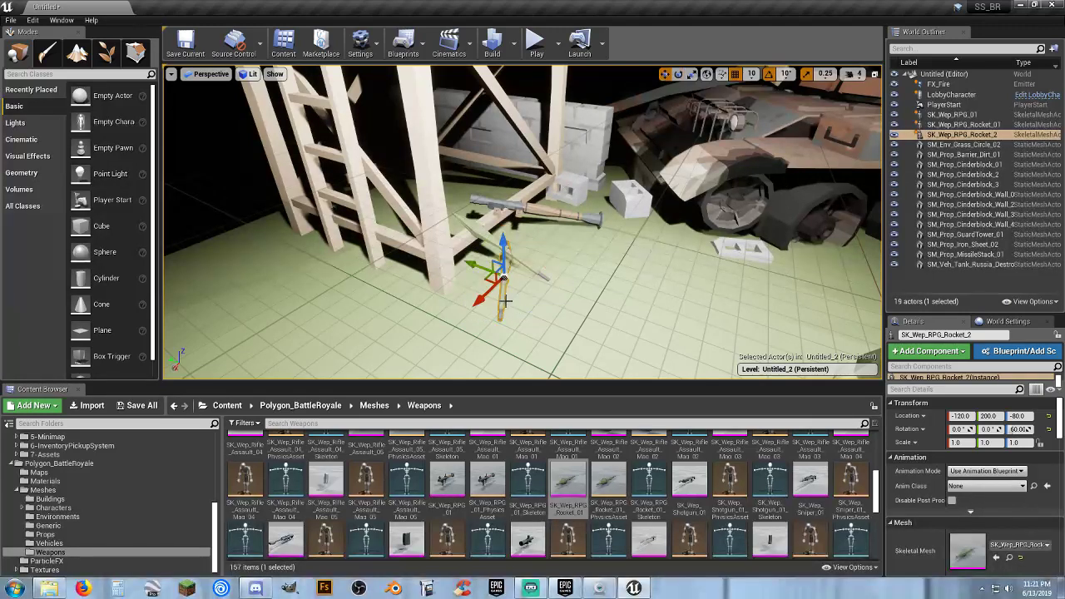
drag(472, 265, 448, 256)
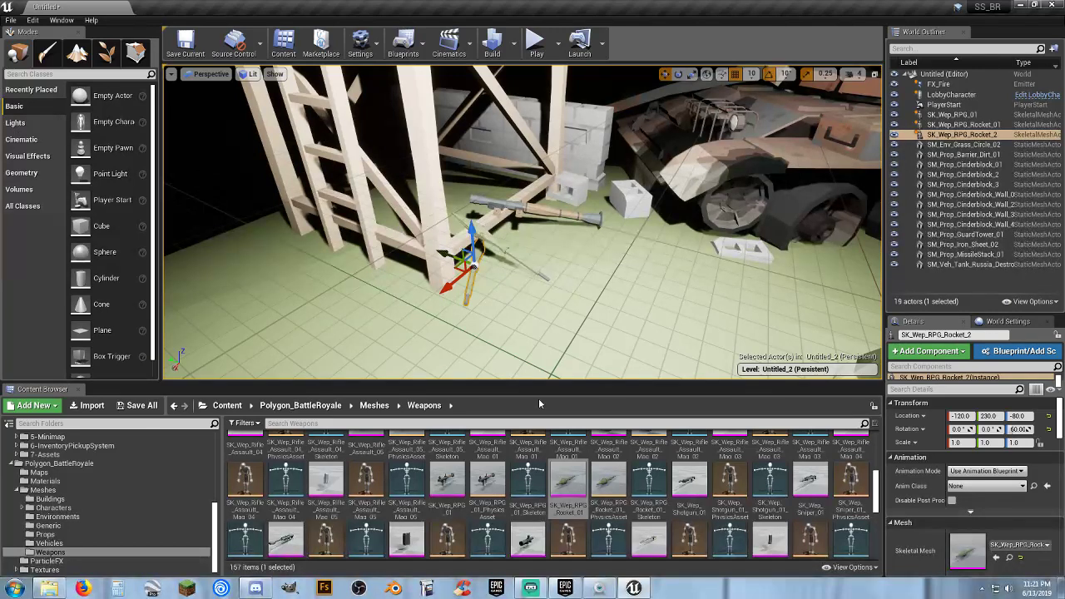
- Find SK_Wep_MachineGun_01, place it at -50, 280, -90 near the ladder and rotate it upright to -100°, 0°, -90°
scroll(666, 491, up, 2)
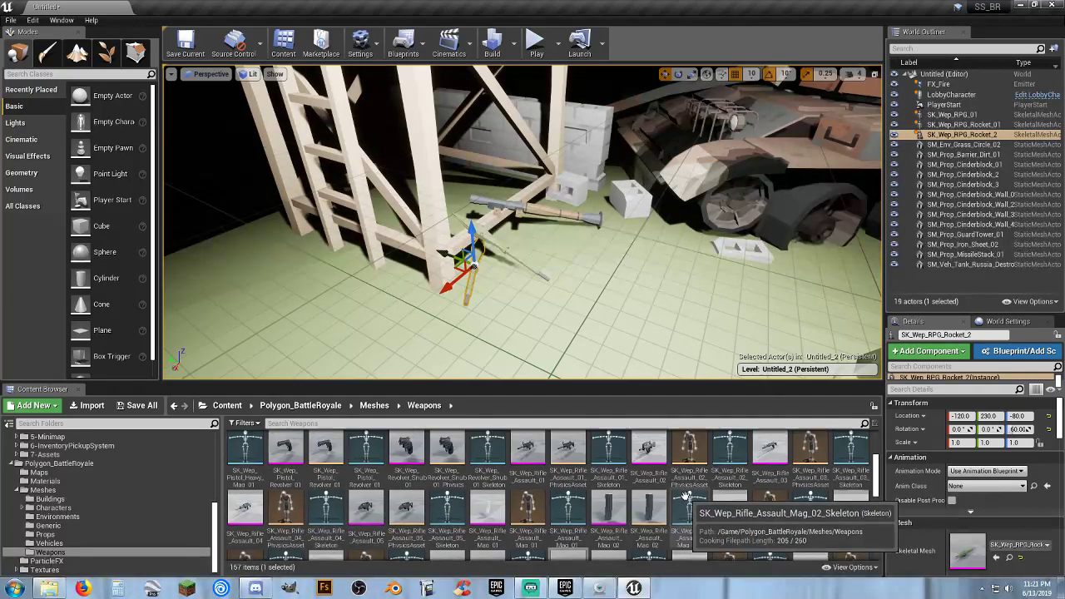
scroll(685, 497, up, 2)
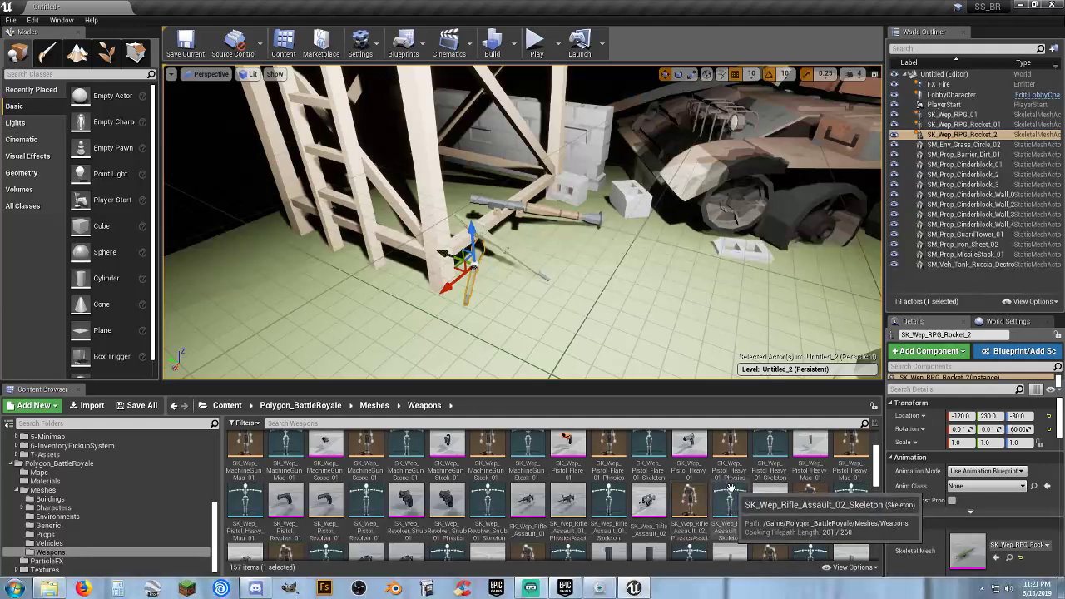
scroll(733, 491, up, 2)
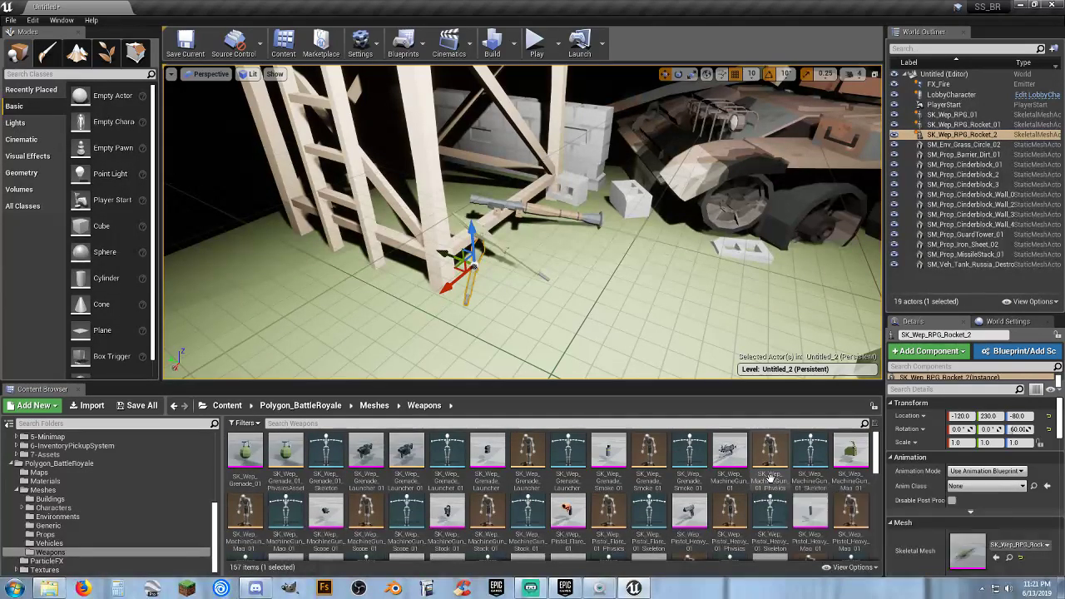
scroll(770, 479, down, 1)
scroll(770, 478, up, 1)
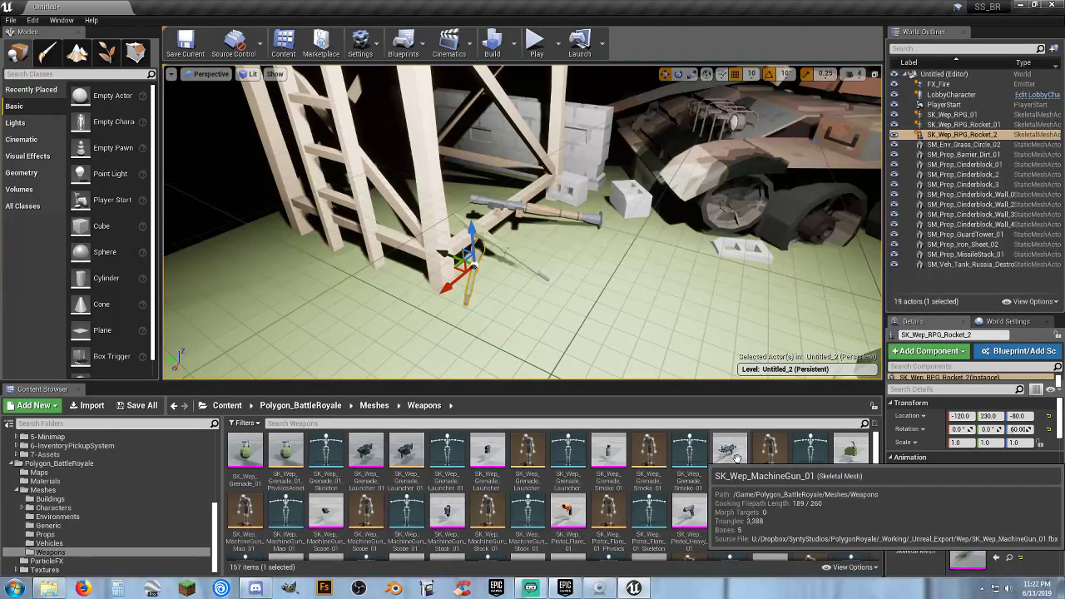
drag(737, 458, 356, 290)
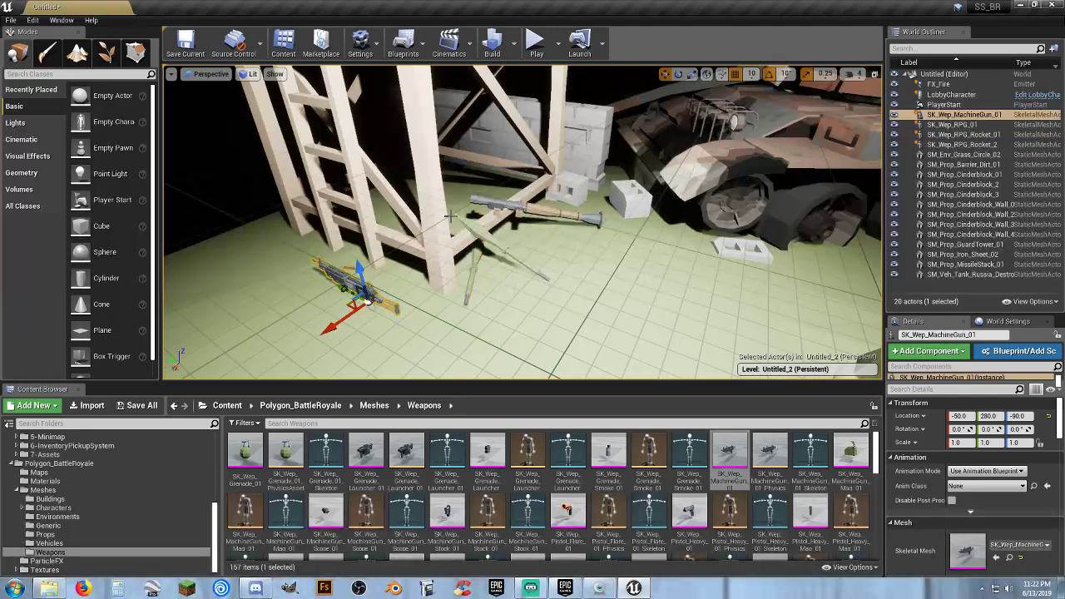
click(679, 74)
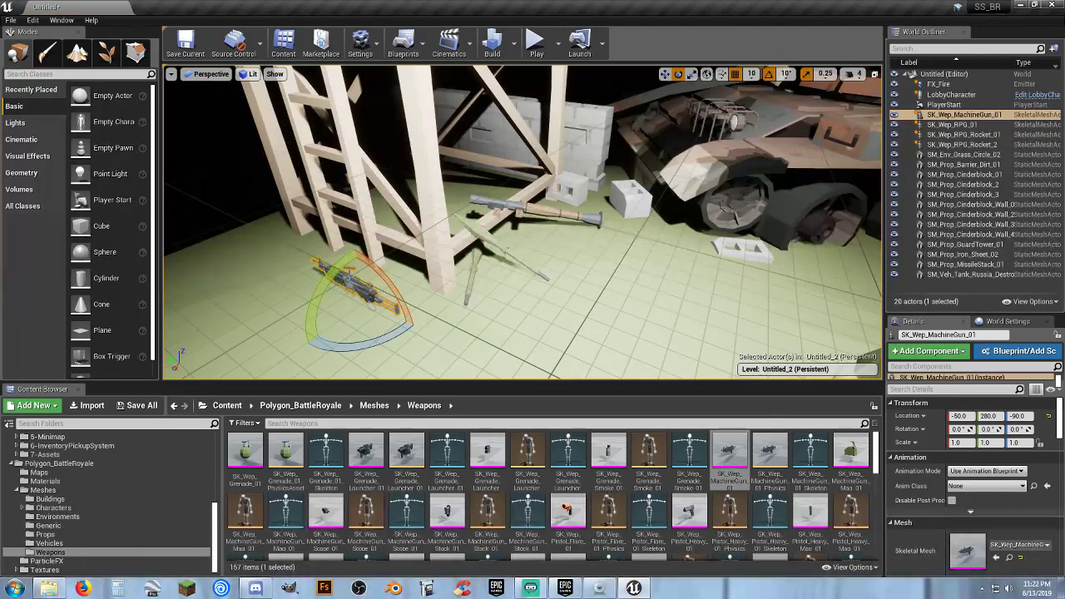
drag(408, 321, 391, 335)
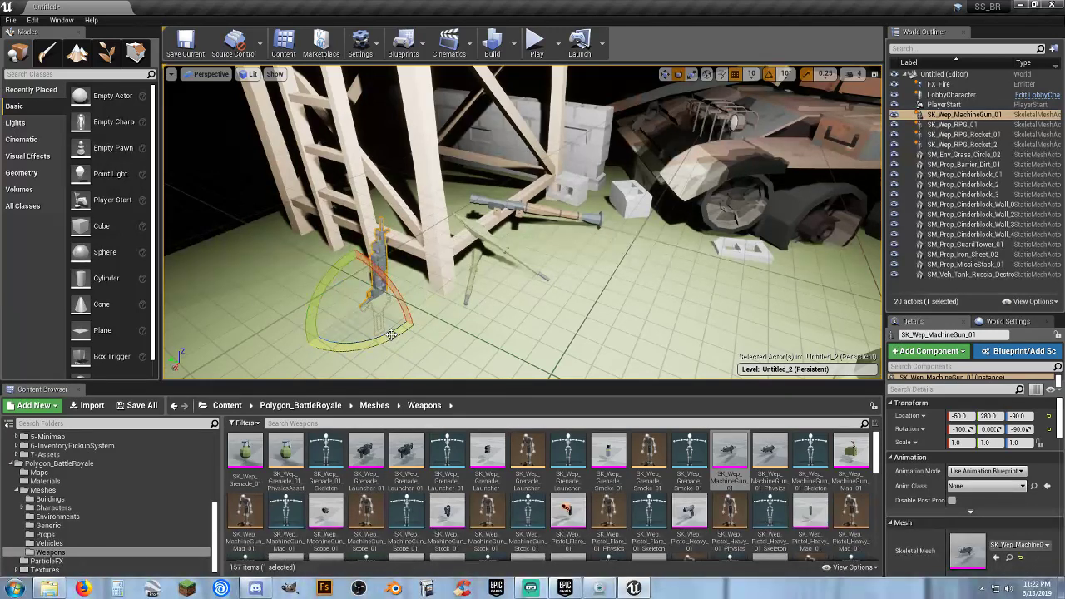
- Move the machine gun against the guard tower leg at -60, 250 and, with grid snapping off, lower it to about -55.37
click(665, 74)
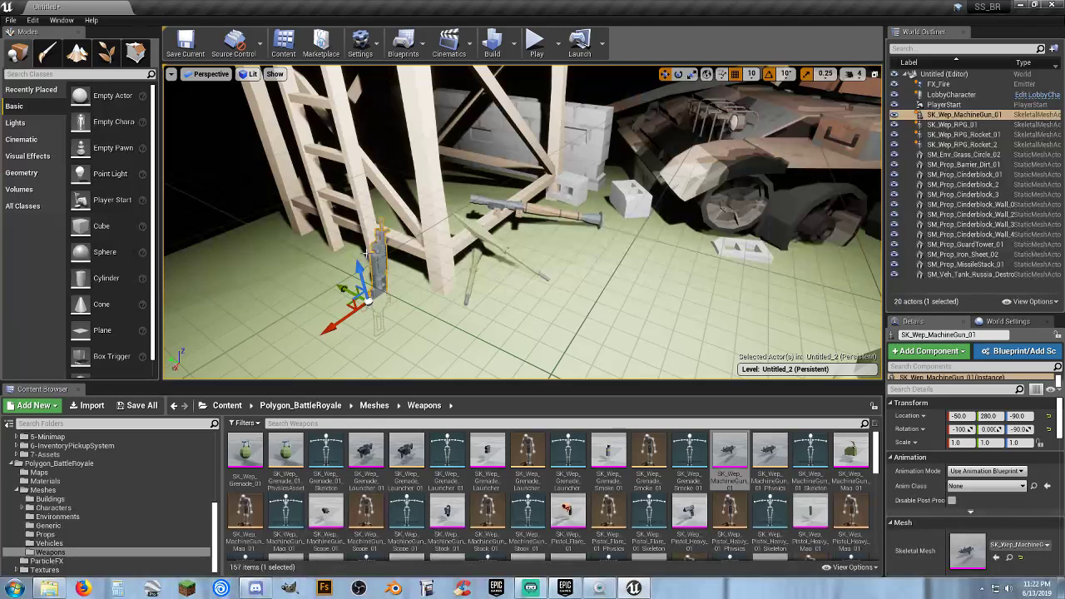
mouse_move(358, 266)
mouse_down()
mouse_move(356, 223)
mouse_move(343, 251)
mouse_move(353, 252)
mouse_up()
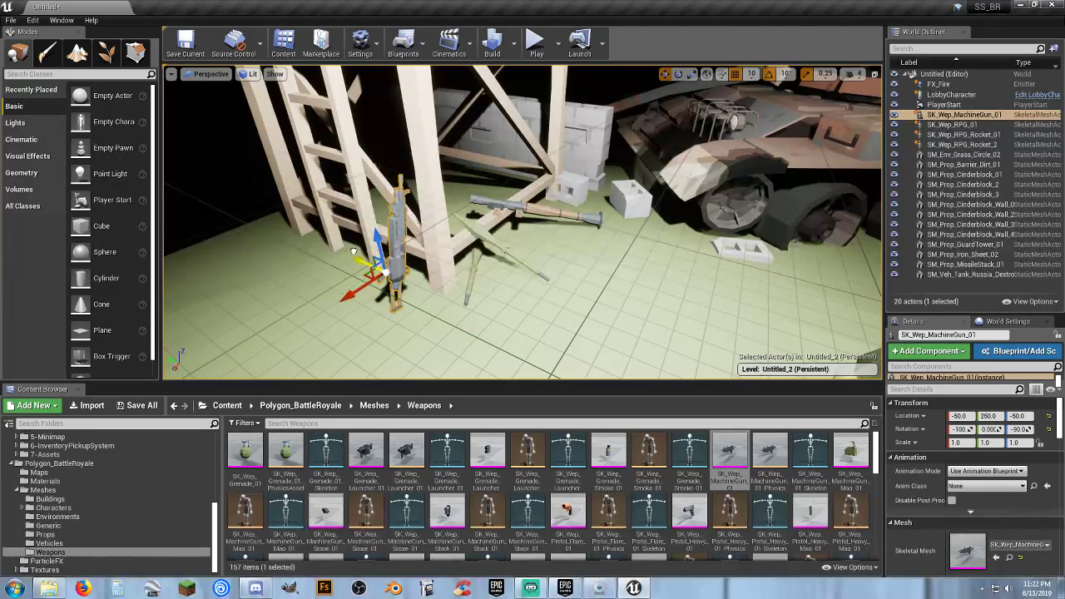
drag(351, 296, 363, 289)
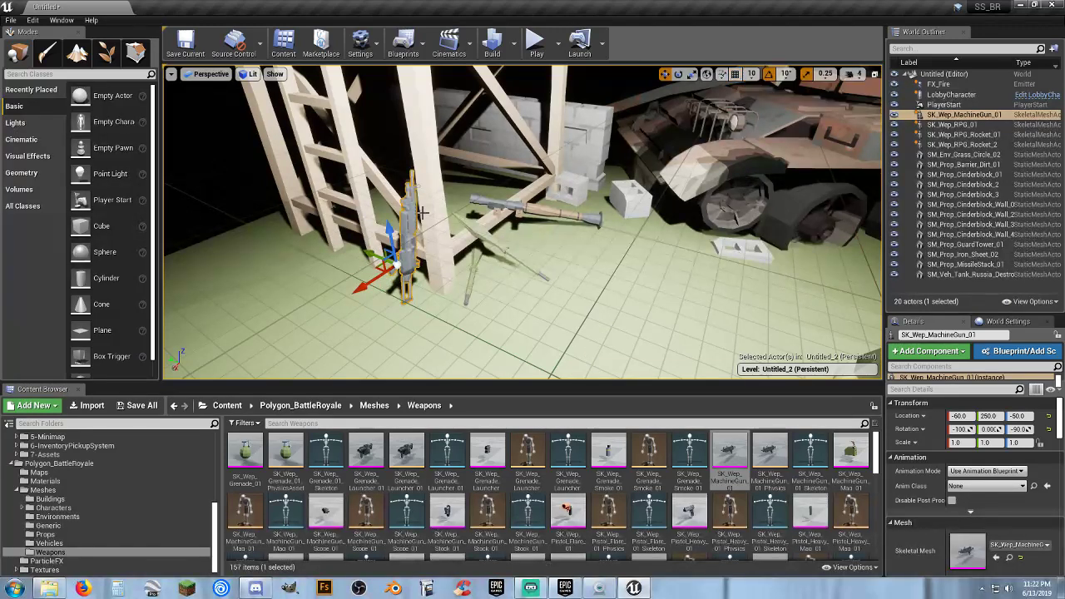
drag(391, 227, 396, 240)
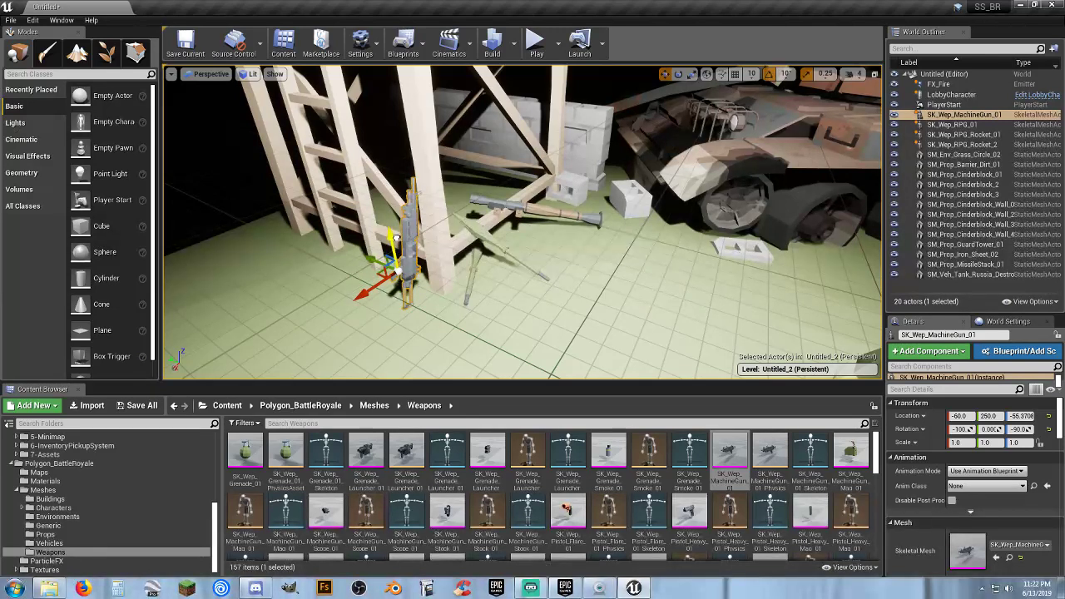
- Place SK_Wep_MachineGun_Mag_01 beside the machine gun at about -62.87, 289.39, -84.98 and rotate it to about -90°, 0°, -90°
drag(851, 454, 363, 250)
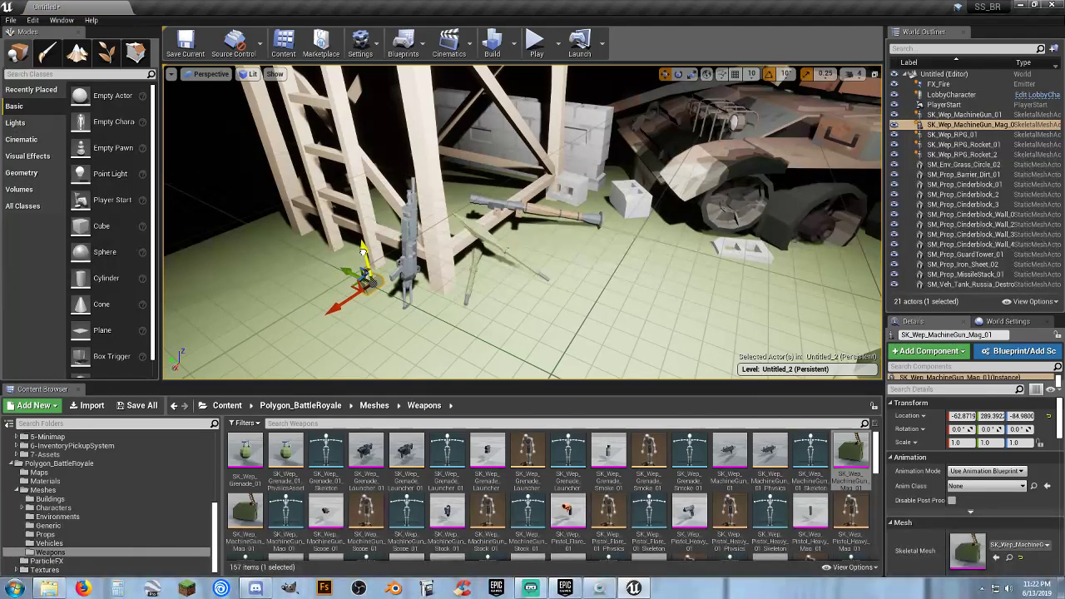
key(e)
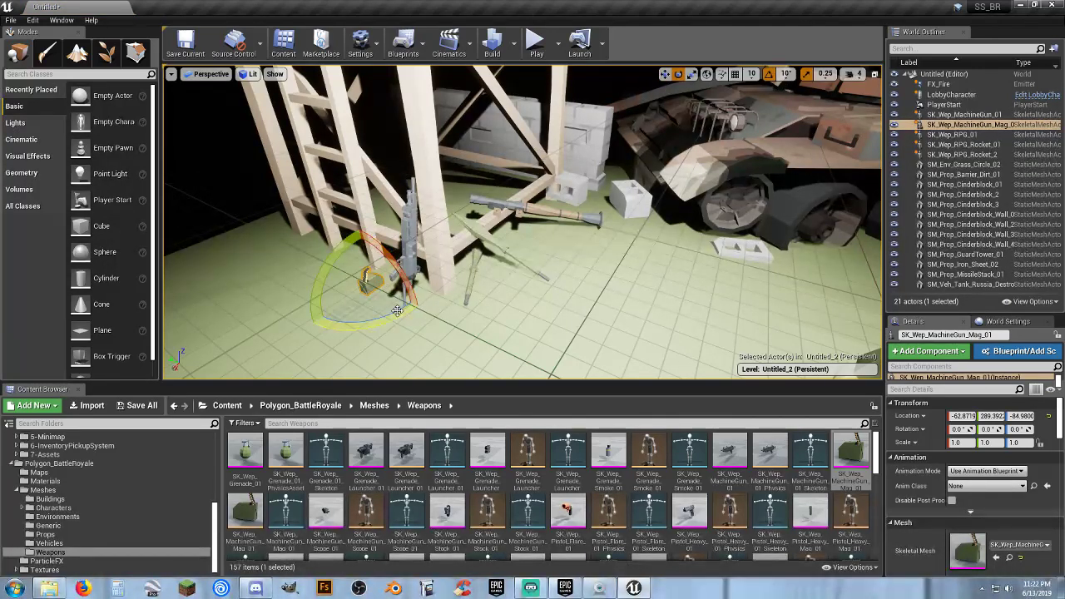
drag(395, 313, 283, 337)
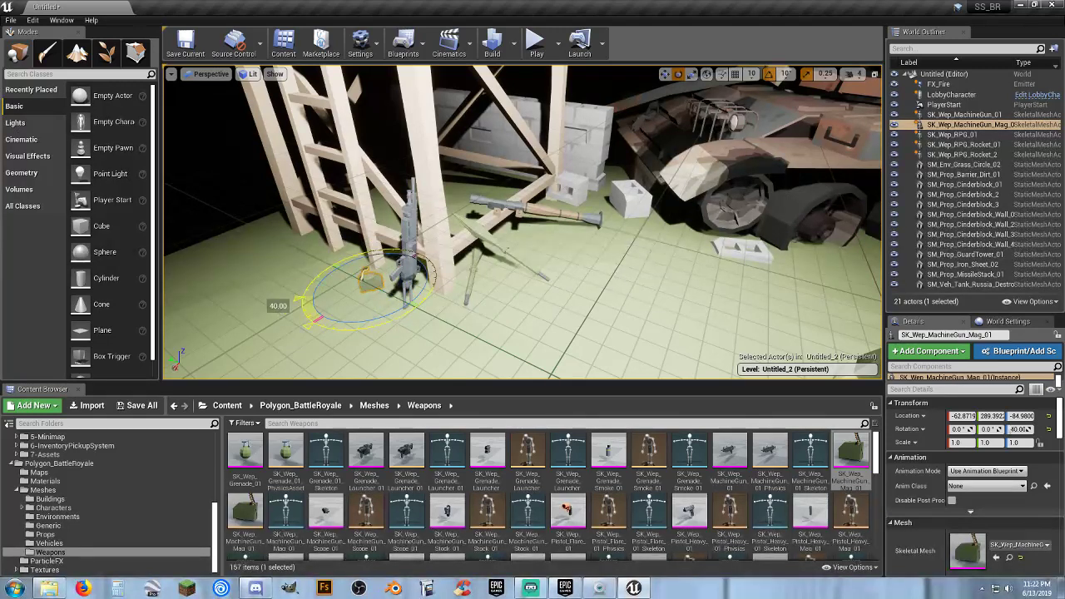
drag(334, 255, 390, 343)
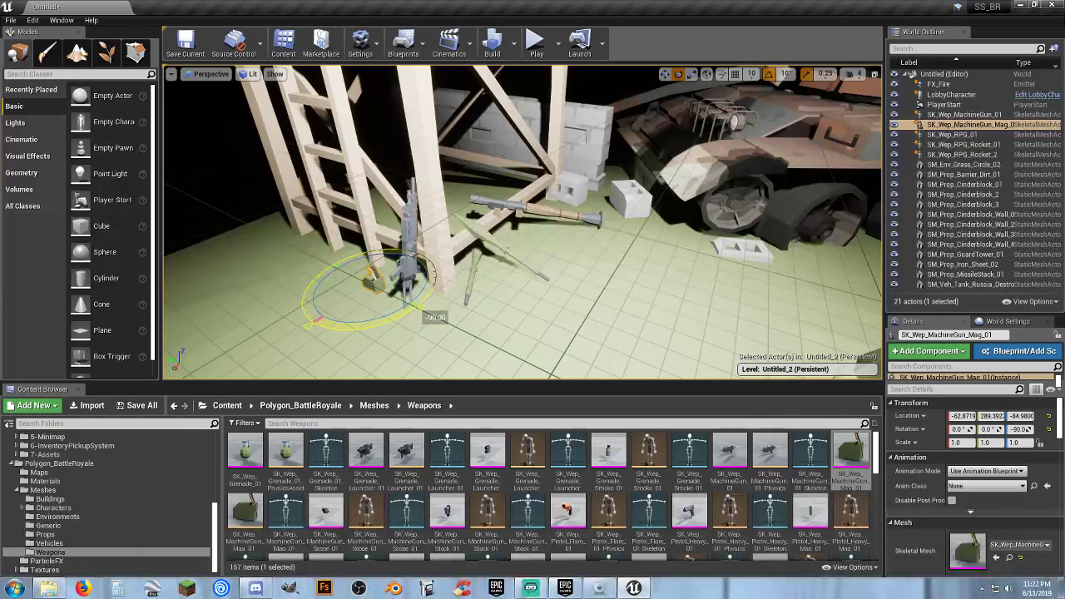
drag(420, 307, 420, 306)
drag(308, 294, 359, 230)
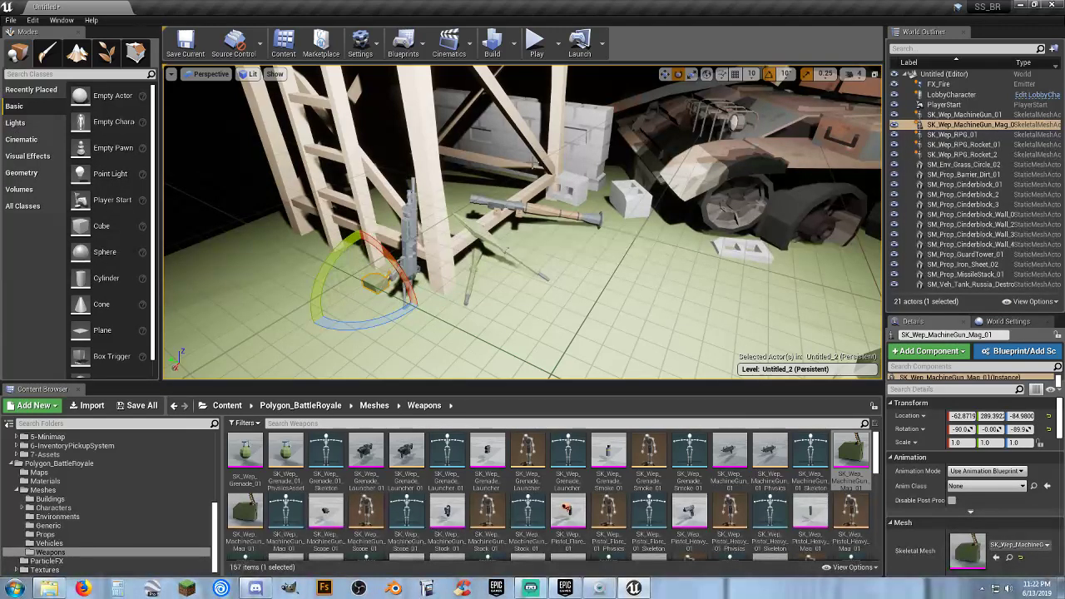
- Fit the magazine onto the machine gun at about -60.24, 248.74, -41.75, tilted to -100° around X to match the gun
click(664, 76)
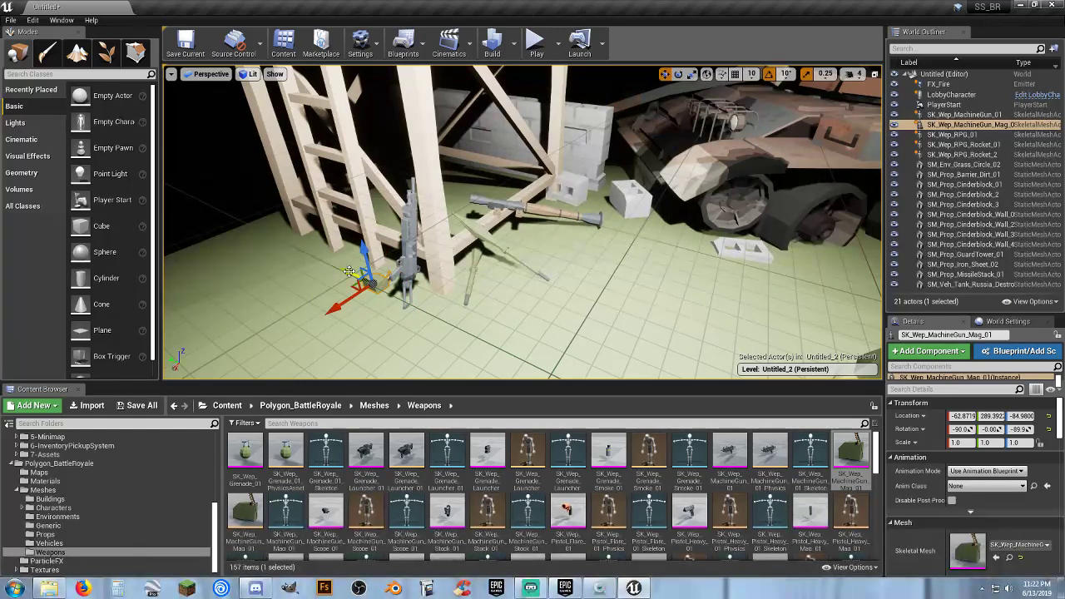
drag(350, 273, 378, 243)
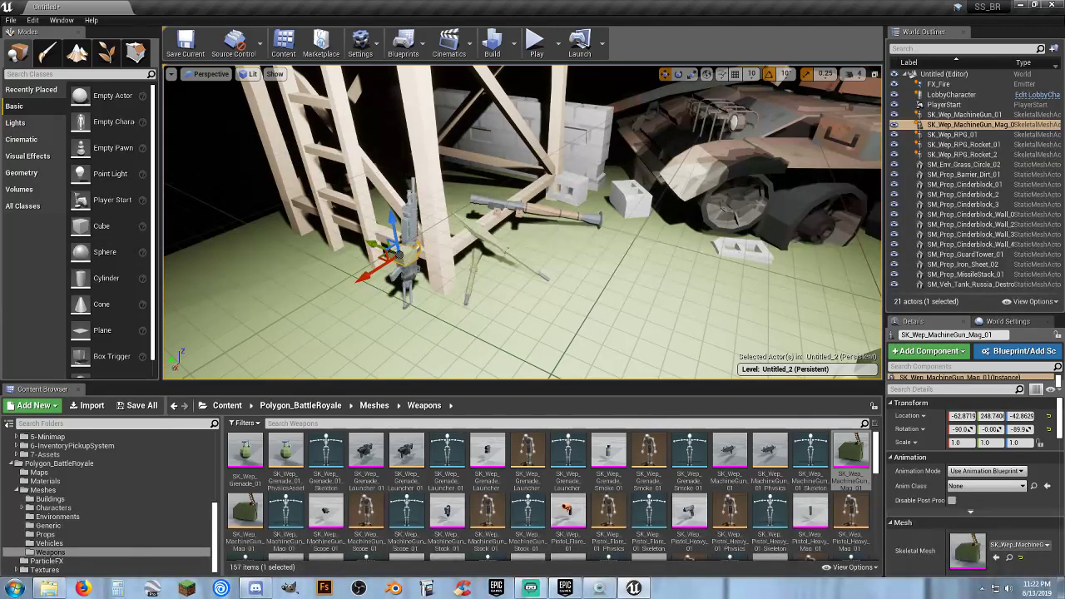
right_drag(378, 243, 333, 225)
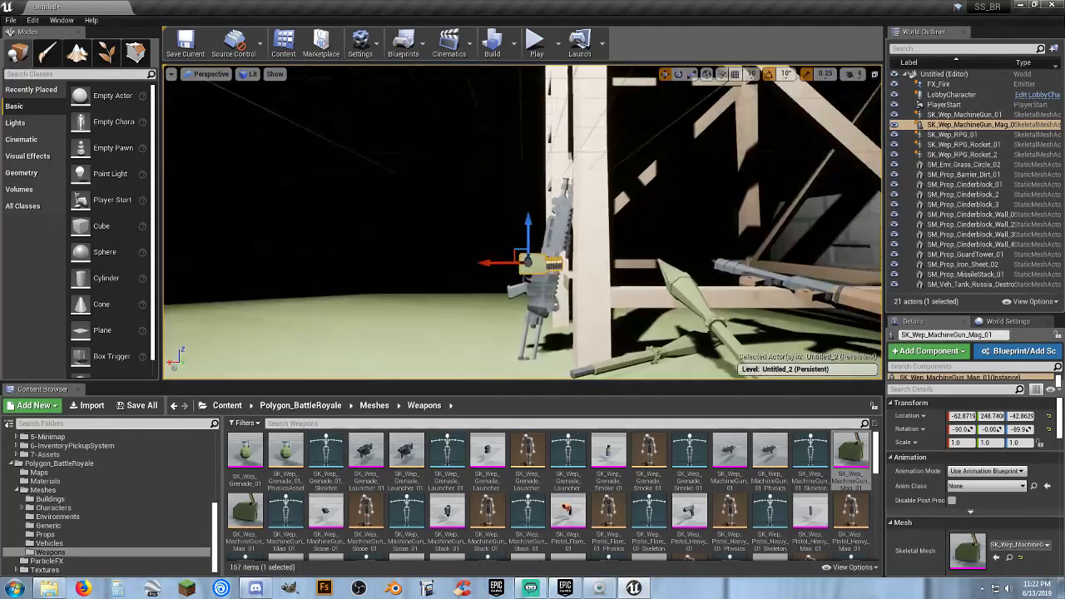
key(w)
mouse_move(446, 248)
right_down()
mouse_move(470, 291)
mouse_move(445, 248)
right_up()
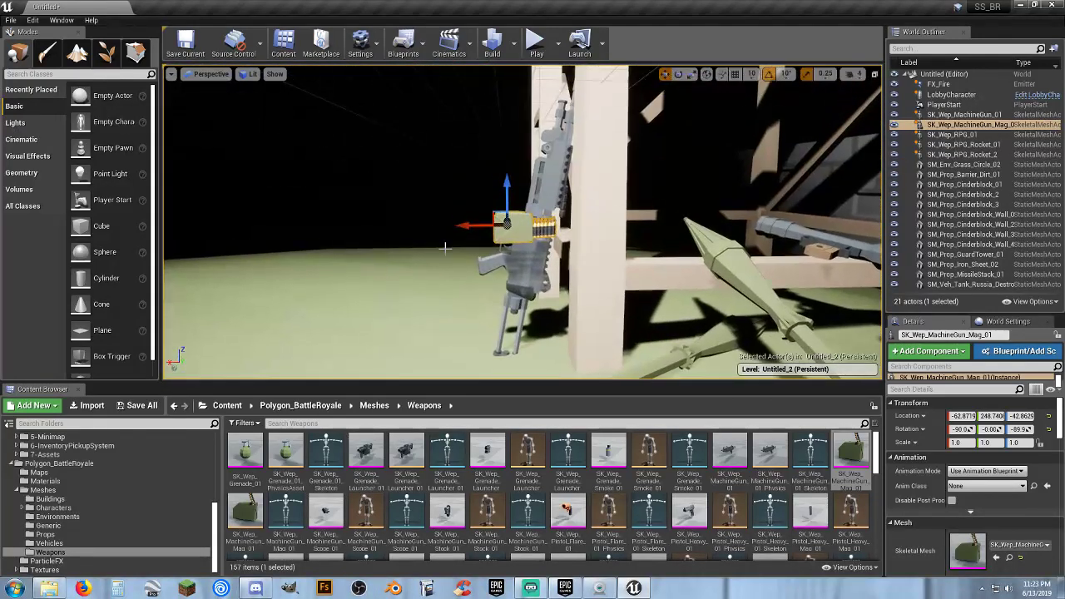
click(678, 75)
drag(539, 181, 533, 208)
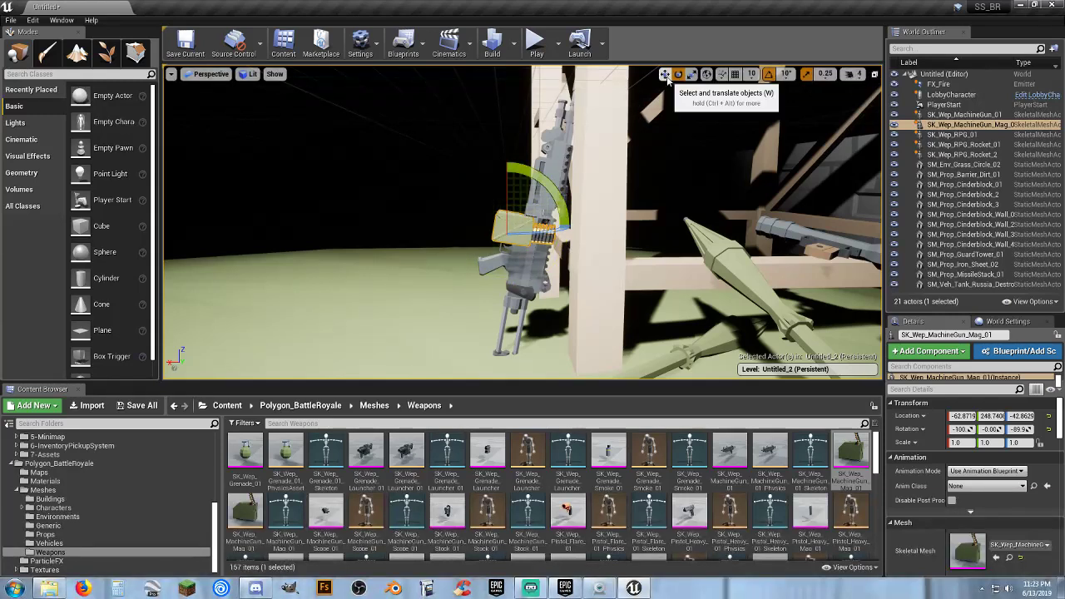
click(665, 74)
drag(470, 225, 467, 226)
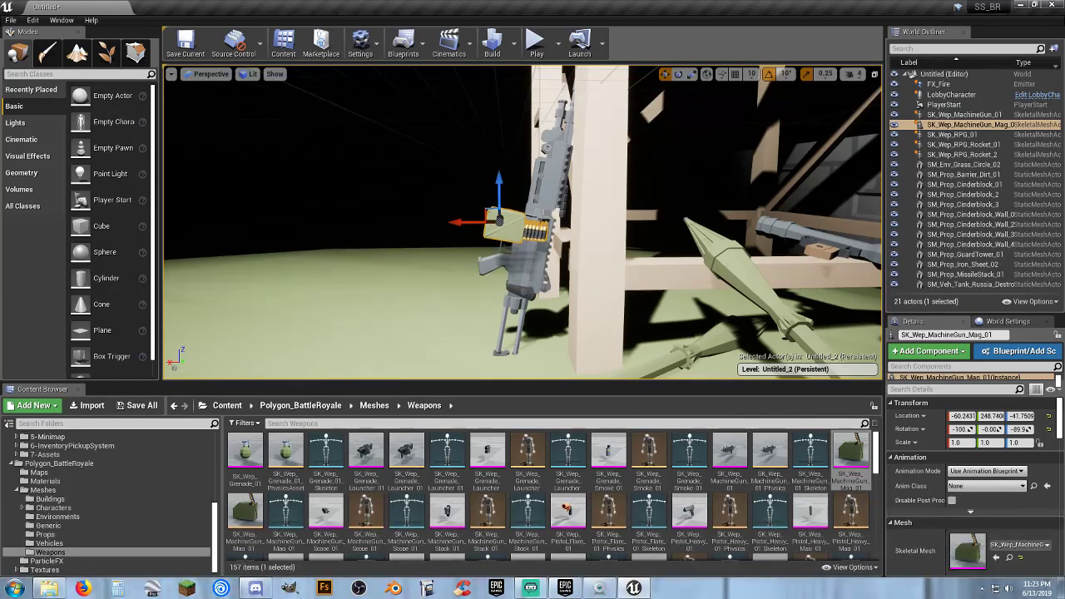
- Check the weapons around the tower leg from above, preview the level and end the preview
mouse_move(522, 221)
right_down()
mouse_move(458, 218)
mouse_move(458, 166)
mouse_move(491, 275)
mouse_move(491, 333)
mouse_move(479, 332)
mouse_move(541, 333)
mouse_move(537, 212)
right_up()
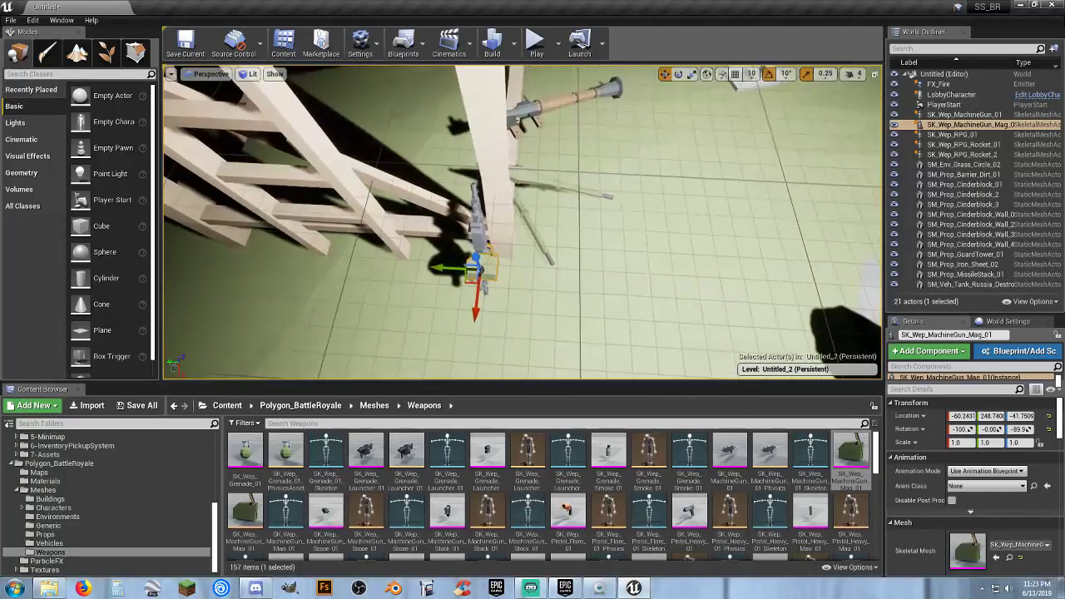
click(536, 41)
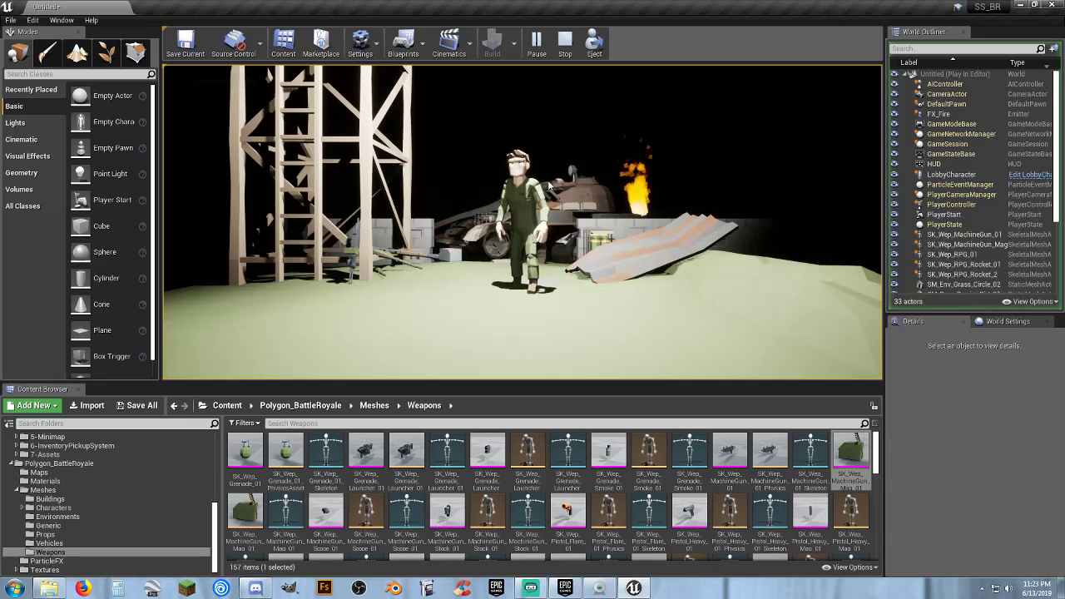
key(Escape)
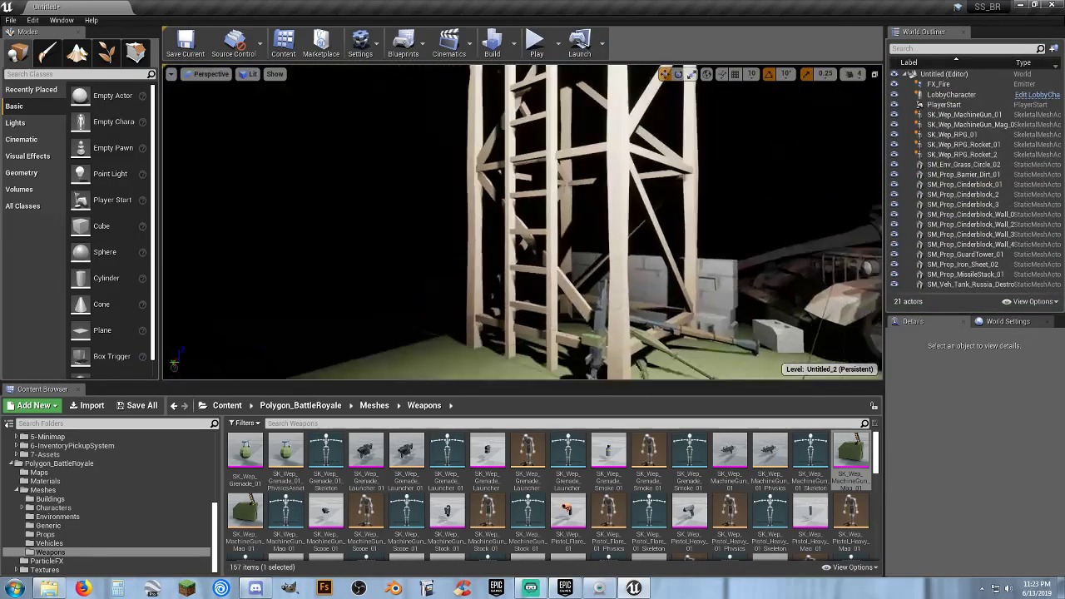
- Select the machine gun together with its magazine and shift both along Y against the guard tower leg
key(w)
right_drag(402, 245, 374, 275)
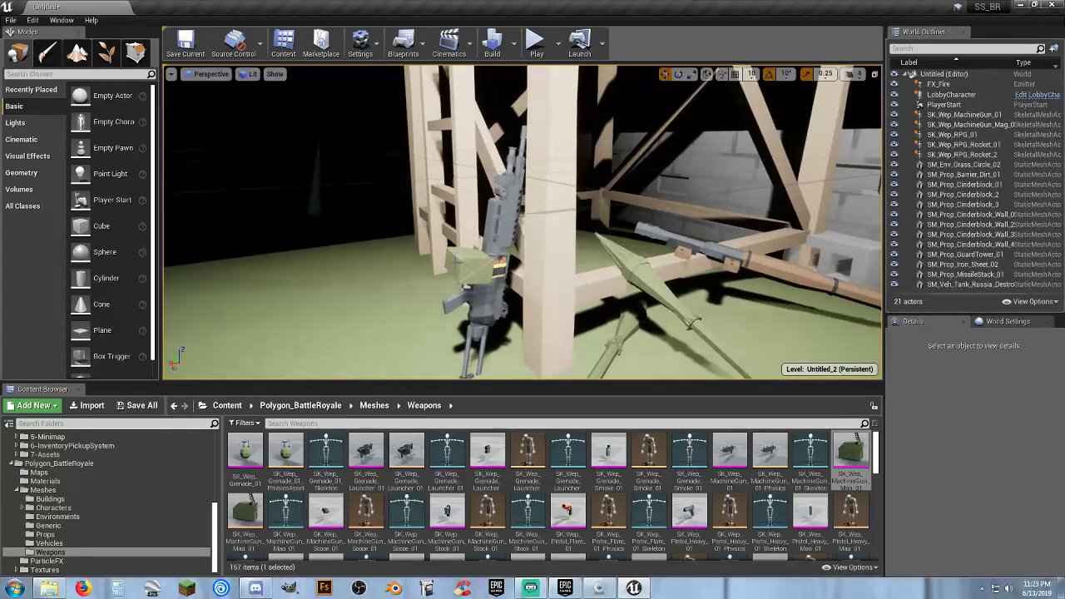
click(476, 260)
ctrl+click(500, 244)
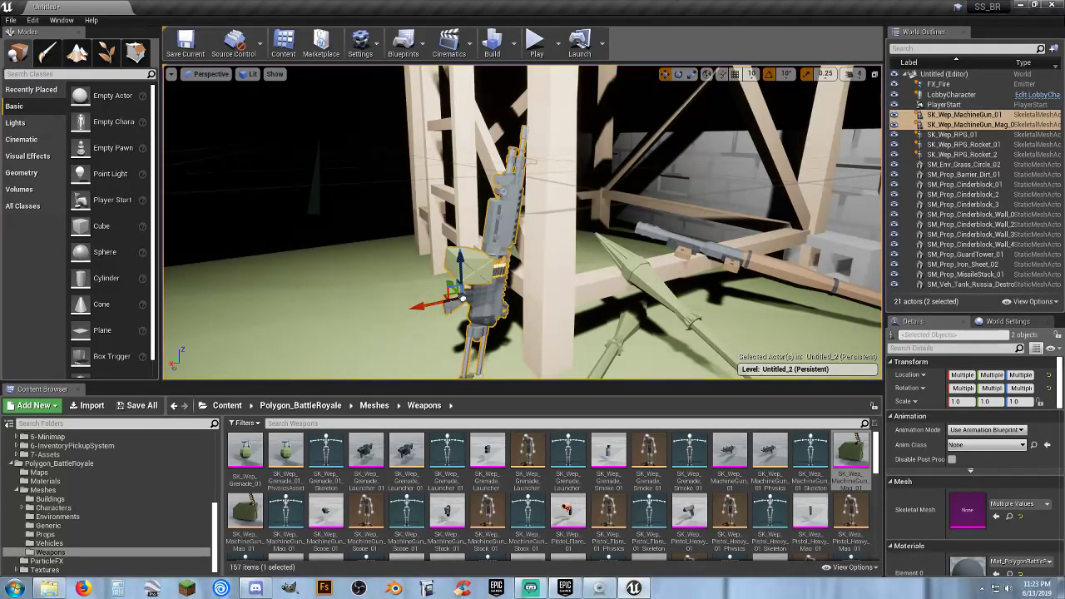
right_drag(508, 316, 508, 316)
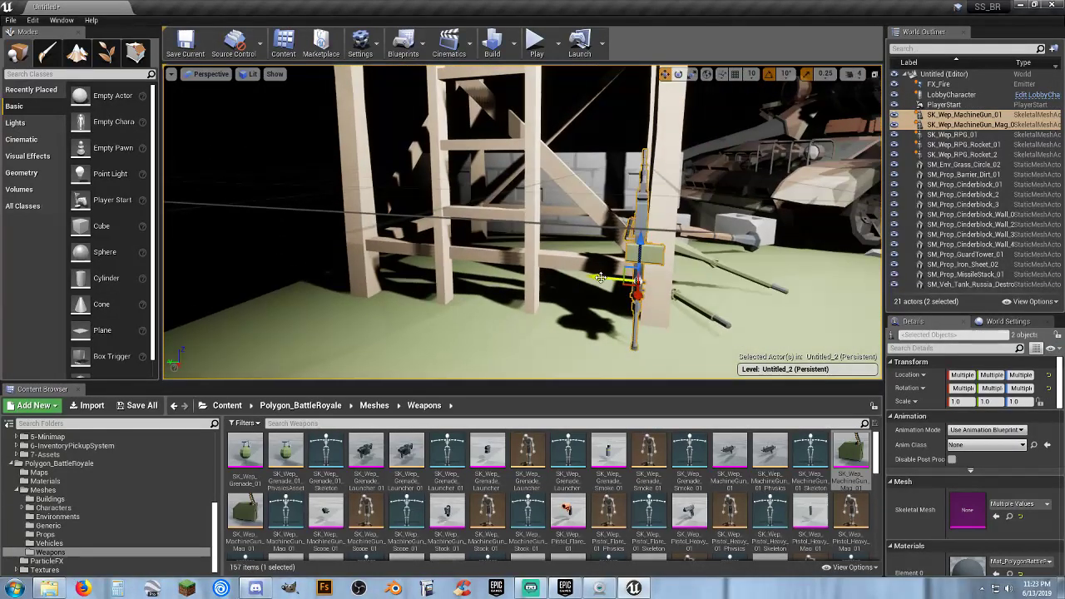
drag(601, 278, 619, 280)
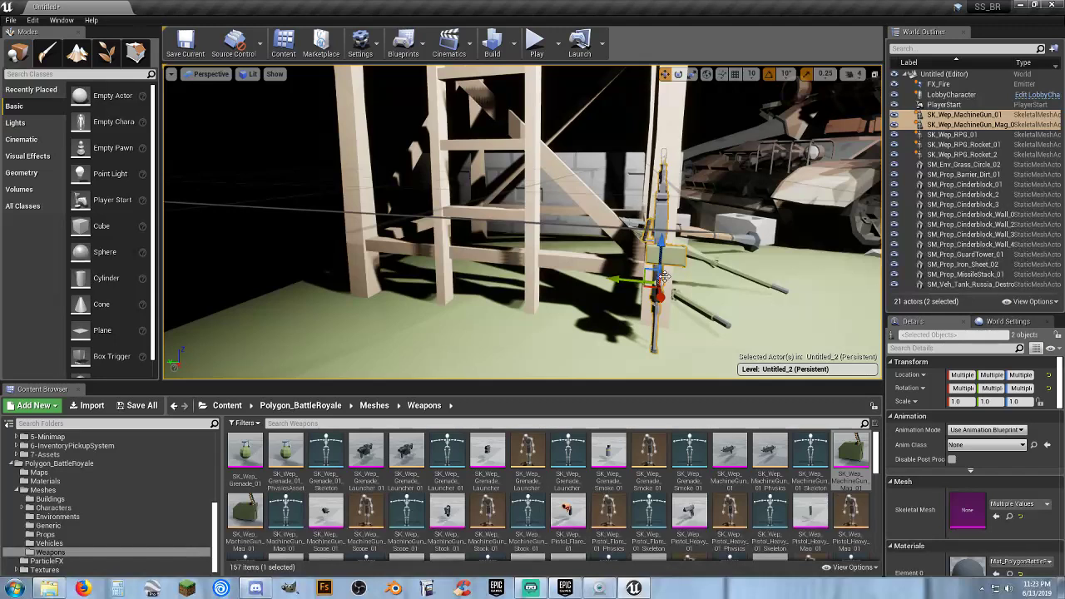
right_drag(664, 276, 765, 280)
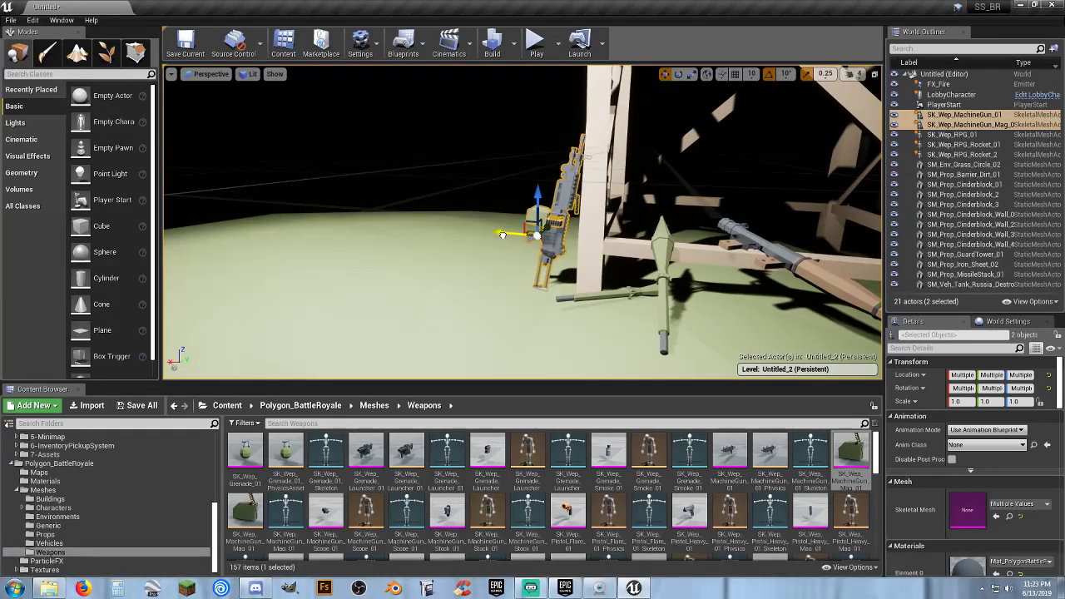
- Preview the level, look through the Weapons and Props mesh folders for further props, and end the preview
click(536, 42)
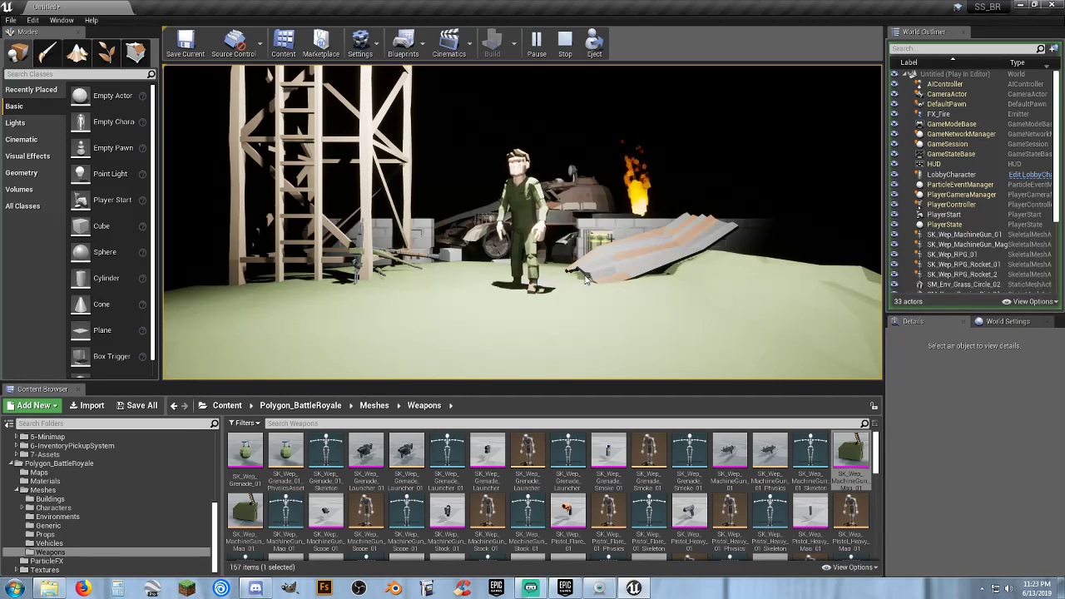
scroll(783, 459, down, 2)
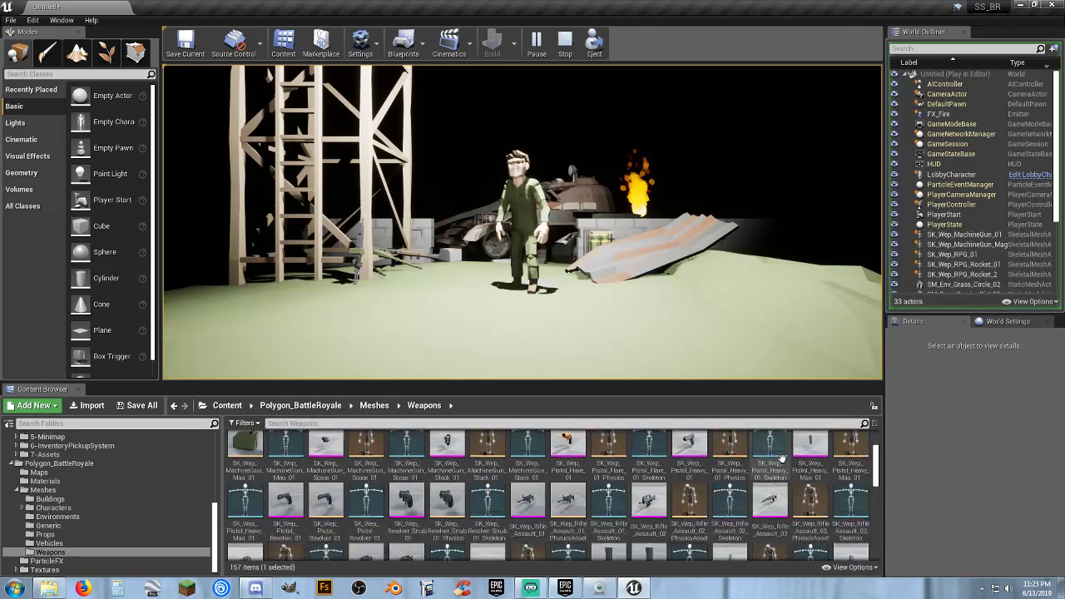
scroll(783, 459, down, 4)
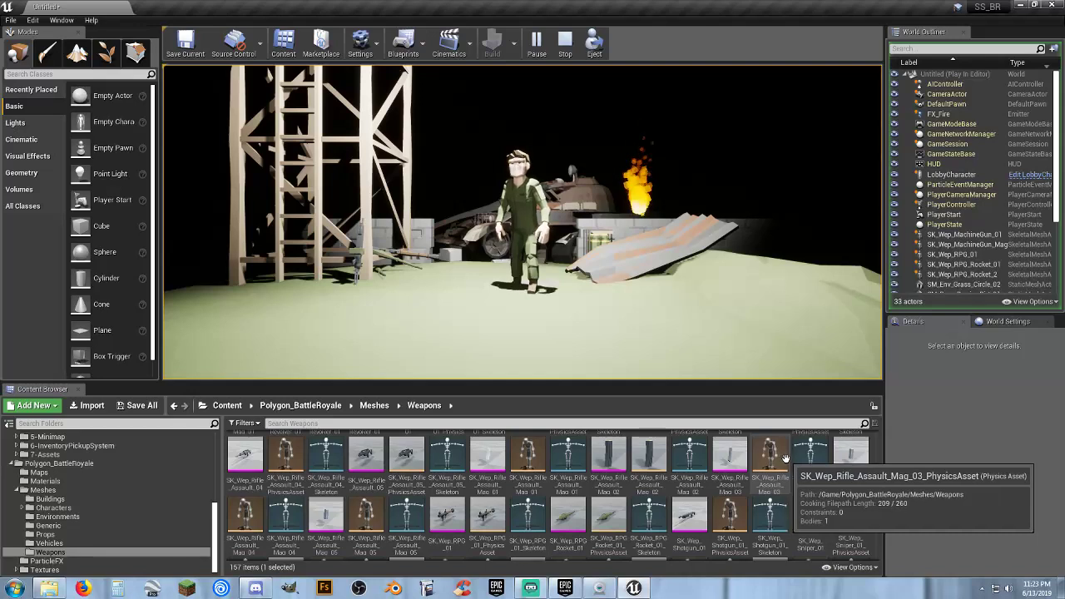
scroll(786, 458, down, 3)
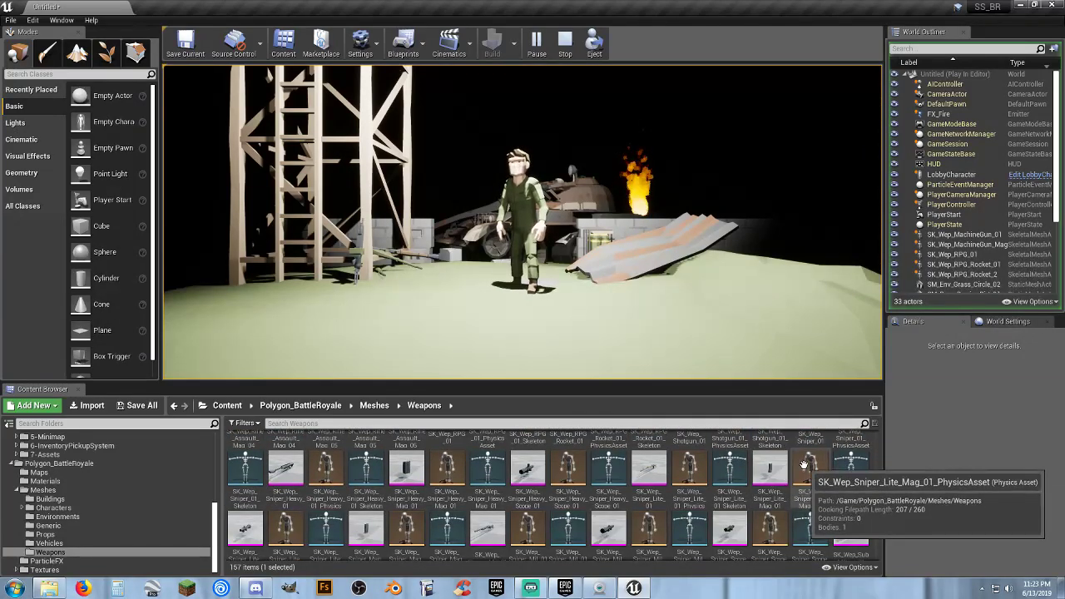
scroll(808, 458, down, 3)
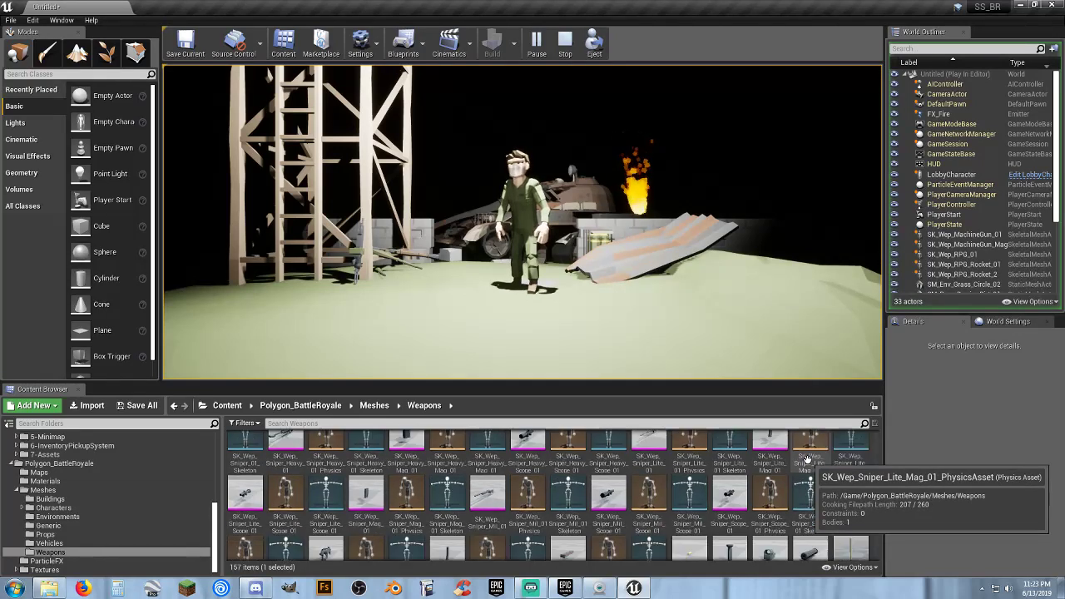
scroll(807, 459, down, 3)
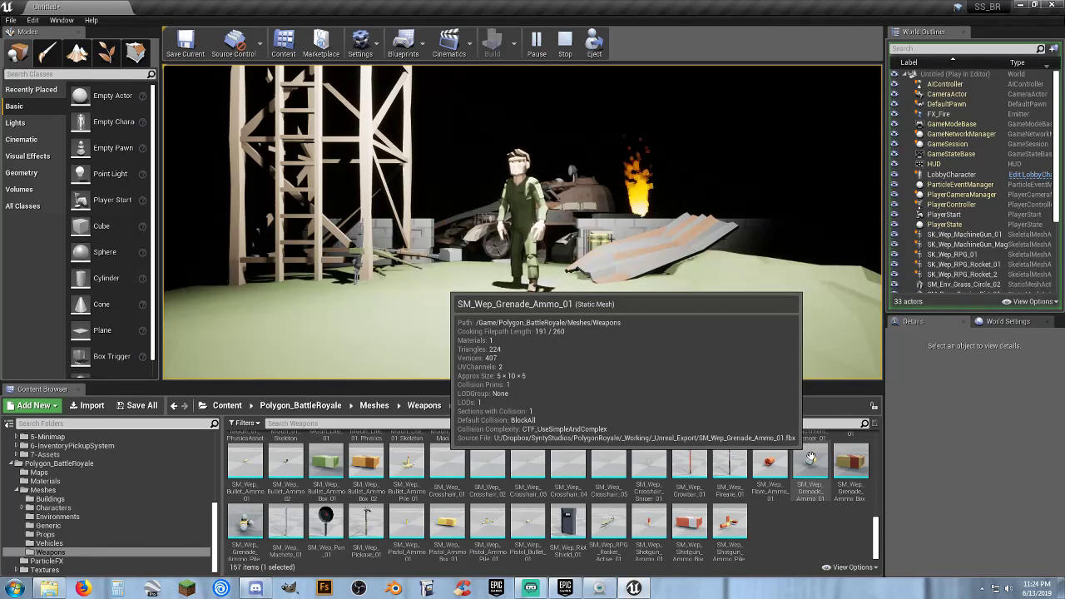
click(74, 534)
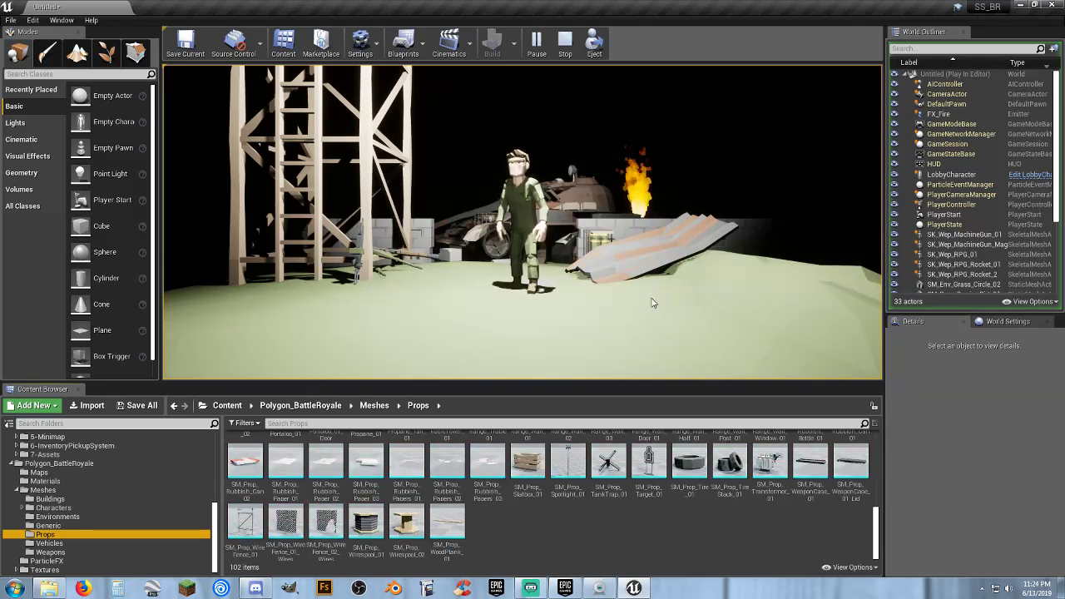
mouse_move(372, 521)
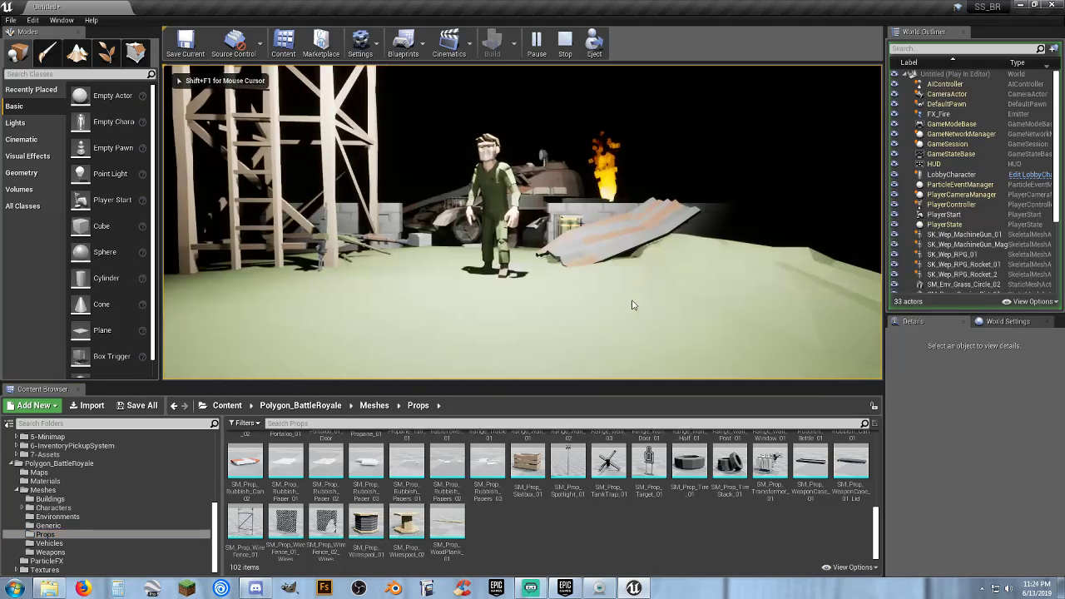
key(Escape)
- Place SM_Prop_Wirespool_01 and SM_Prop_Wirespool_02 on the grass in front of the dirt barrier
right_drag(522, 221, 499, 267)
drag(366, 523, 530, 223)
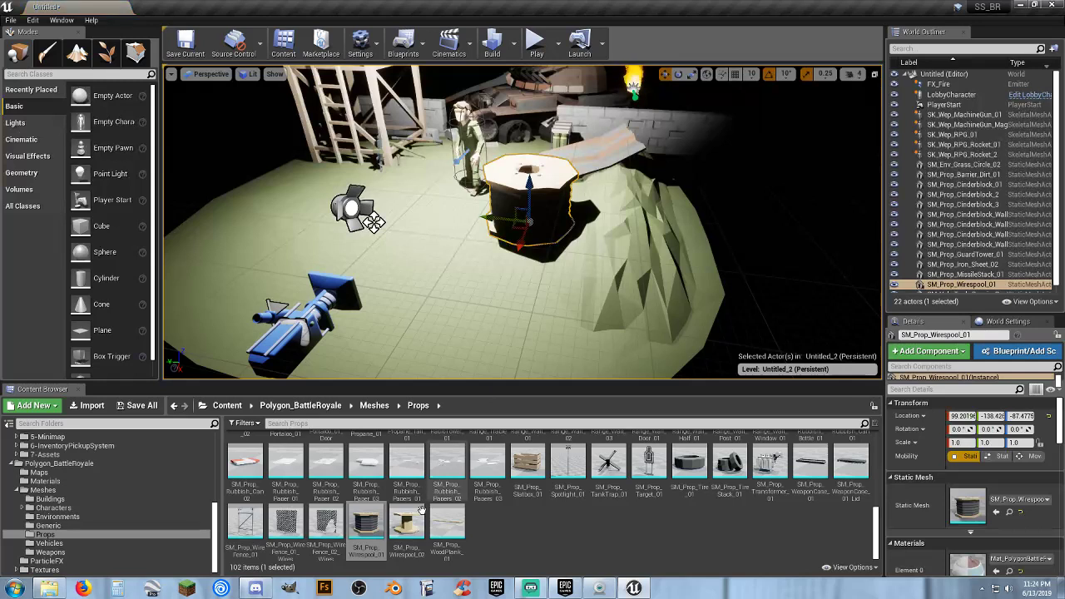
drag(406, 522, 546, 251)
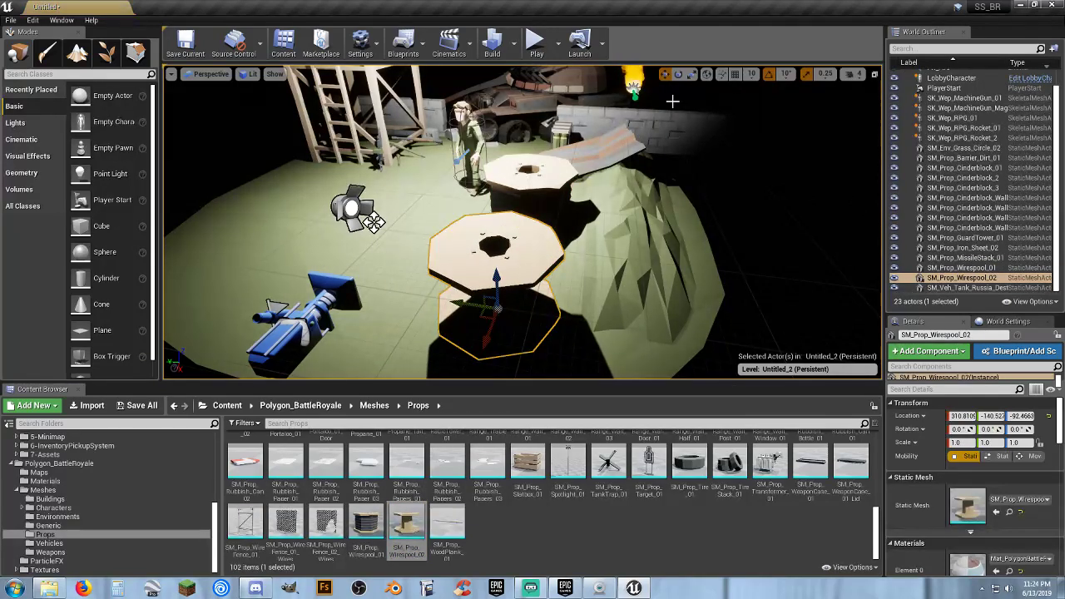
- Try tipping SM_Prop_Wirespool_02 on its side with a pitch of about -90° and positioning it at about 177.54, -168.33, -28.57
key(e)
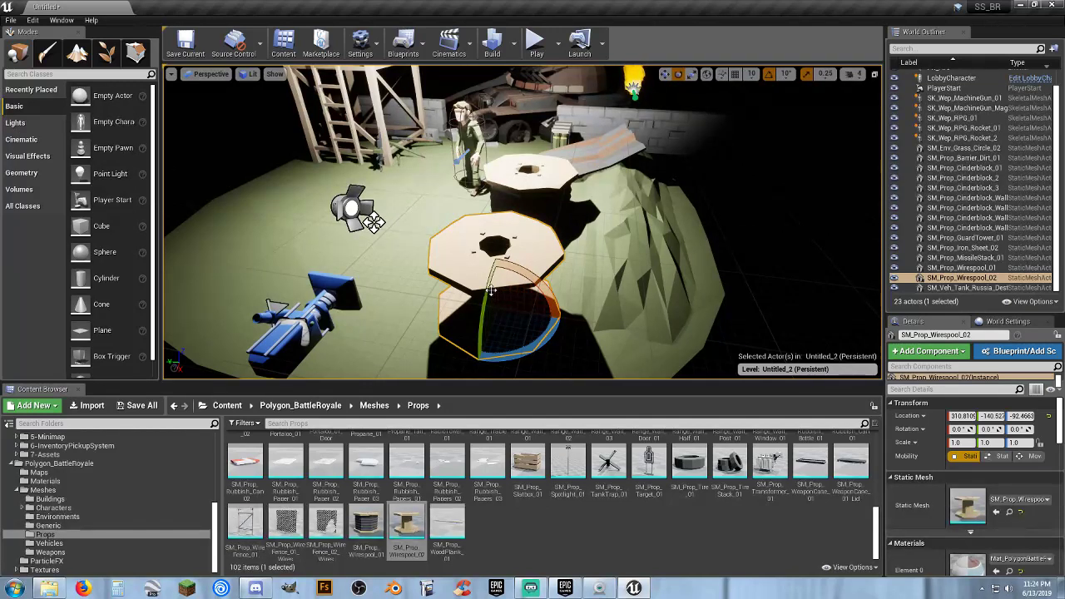
drag(491, 290, 491, 366)
click(665, 74)
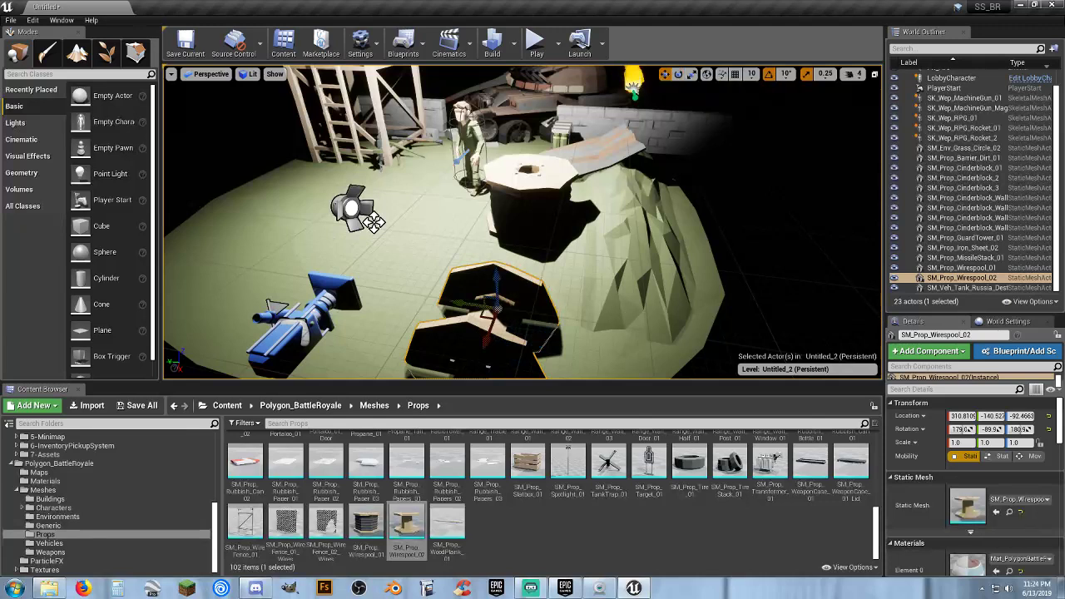
key(f)
drag(491, 217, 569, 184)
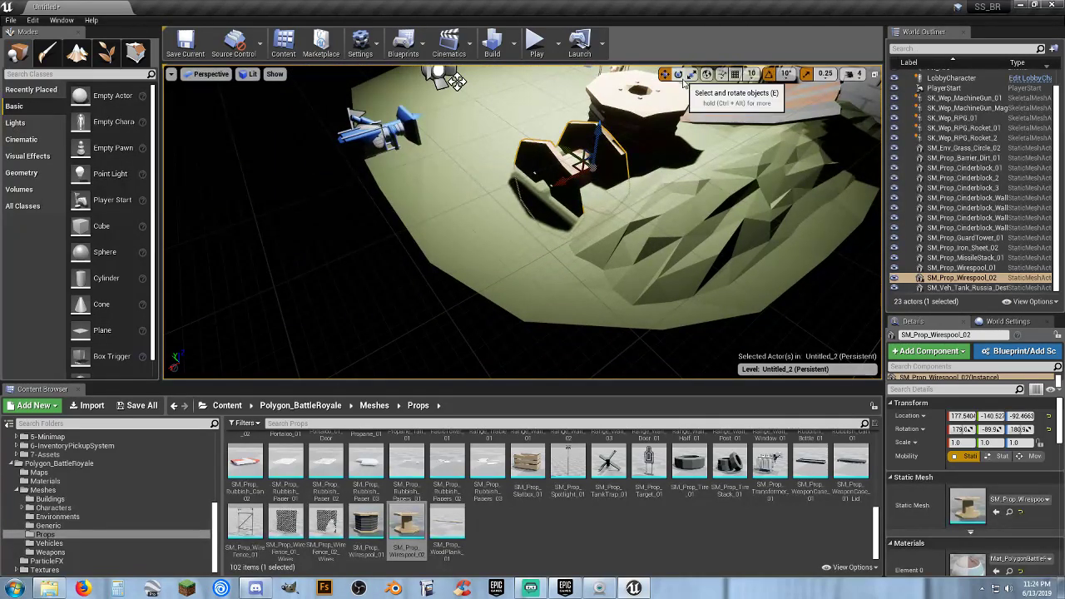
drag(596, 126, 605, 78)
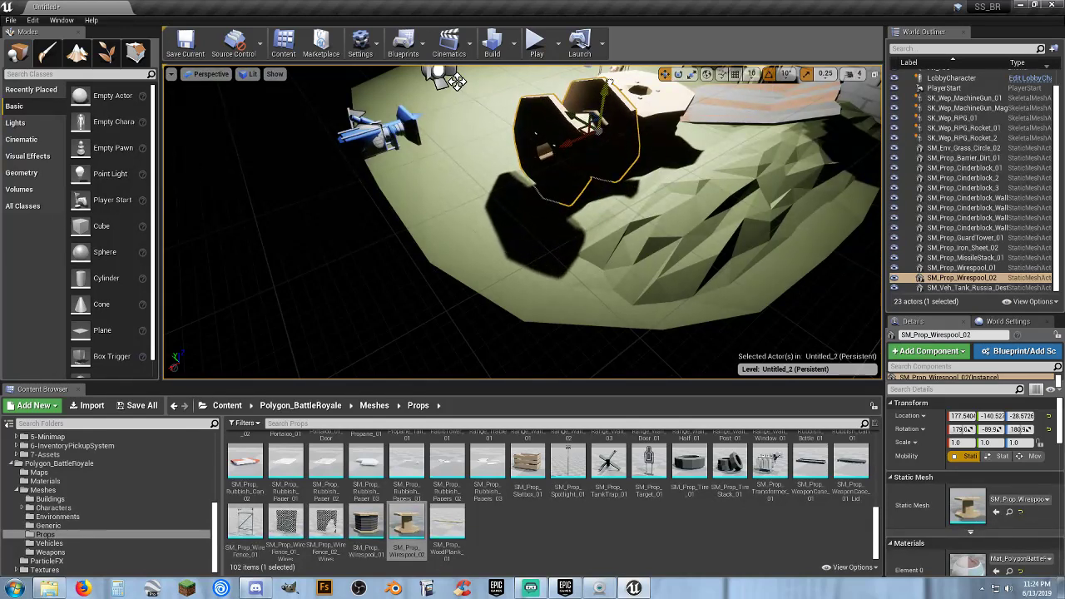
click(678, 74)
drag(590, 159, 586, 127)
click(665, 74)
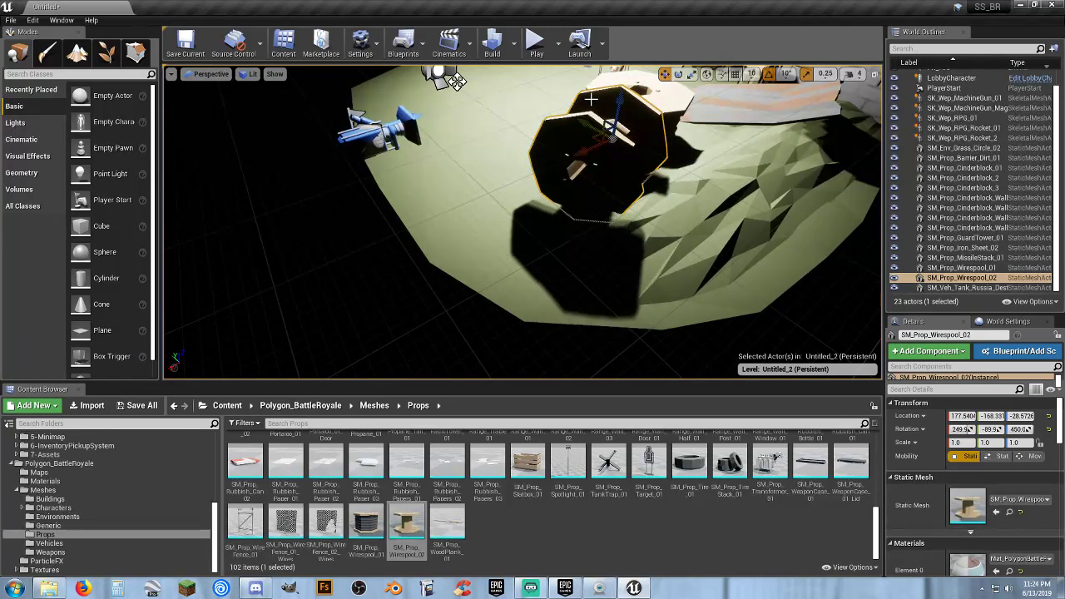
- Preview the level with the wire spools, end the preview and delete both spools
click(536, 42)
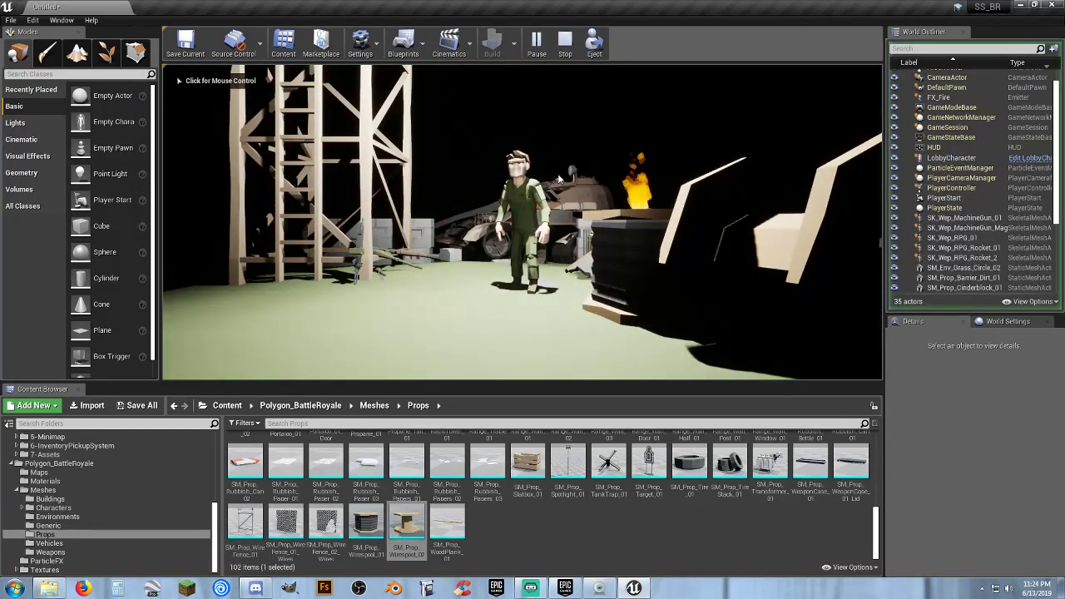
key(Escape)
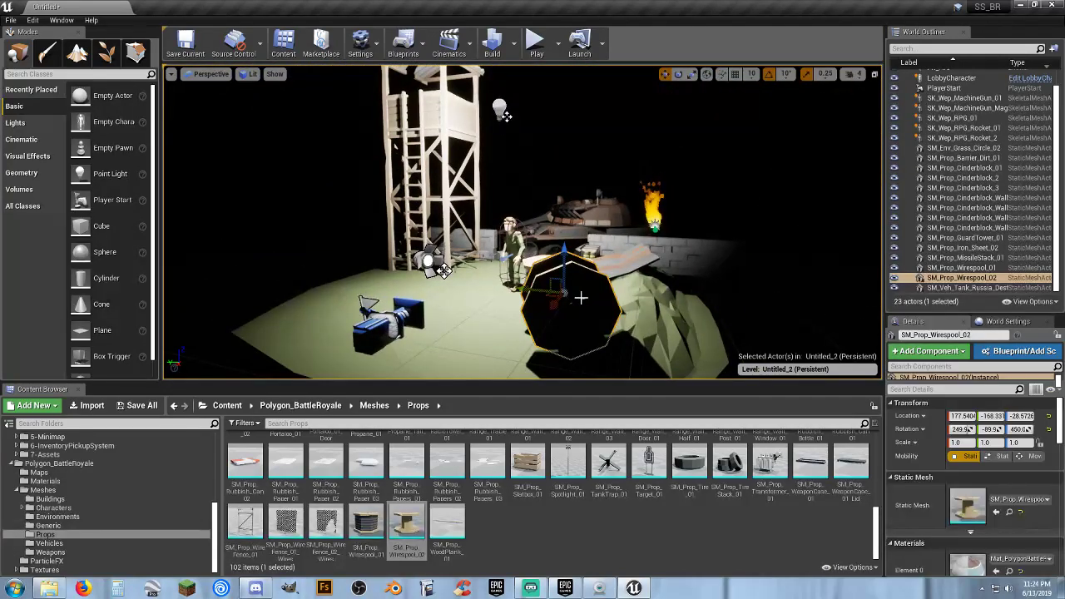
key(Delete)
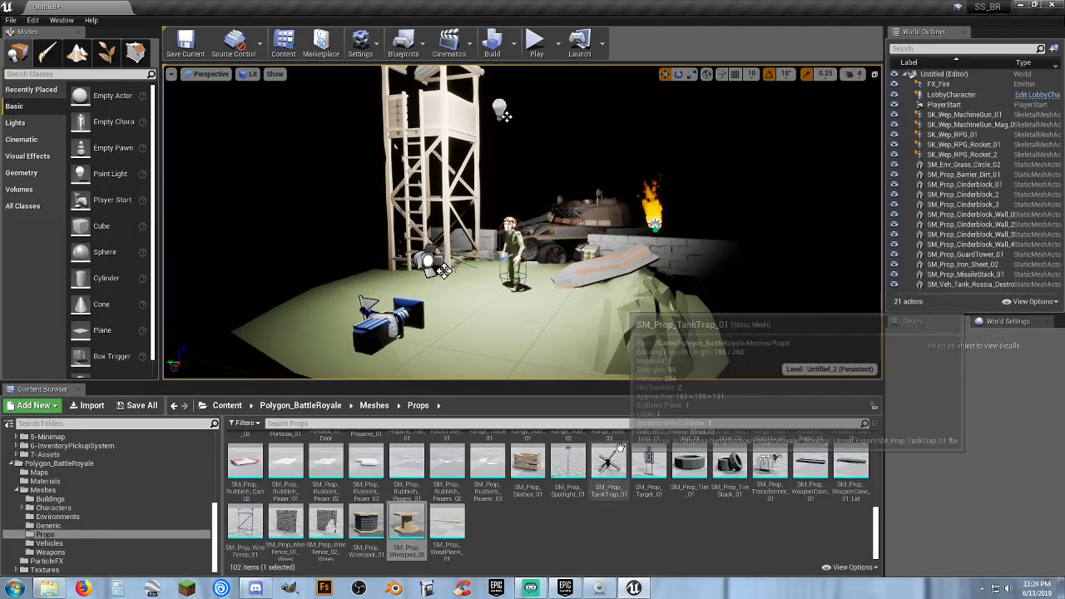
- Place SM_Prop_TireStack_01 near the dirt barrier at about 175.07, -187.64, -63.12 and rotate it to -130° around Z
drag(730, 464, 579, 275)
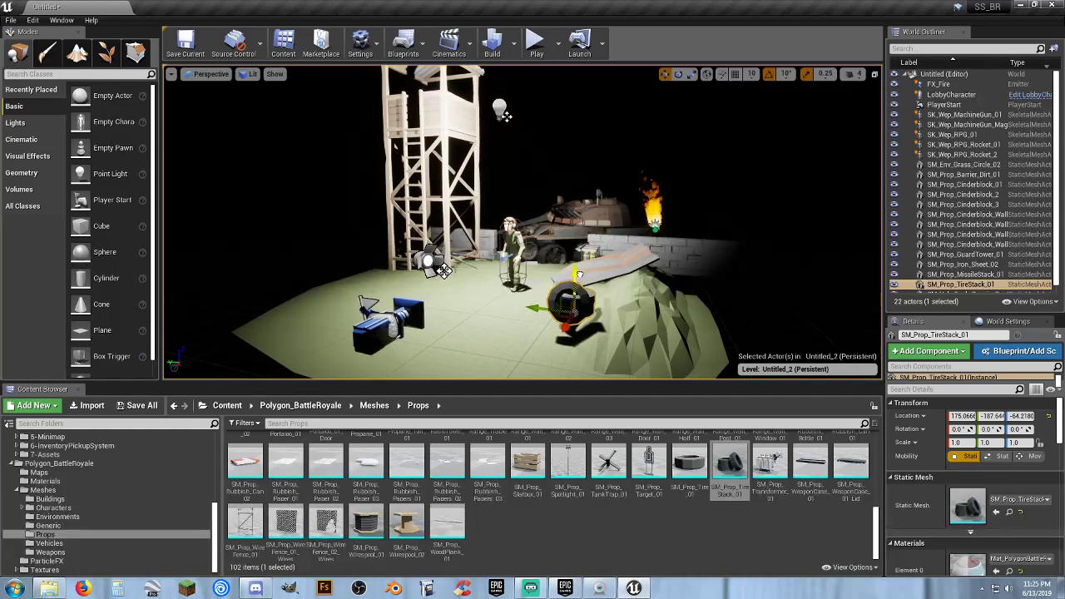
click(680, 74)
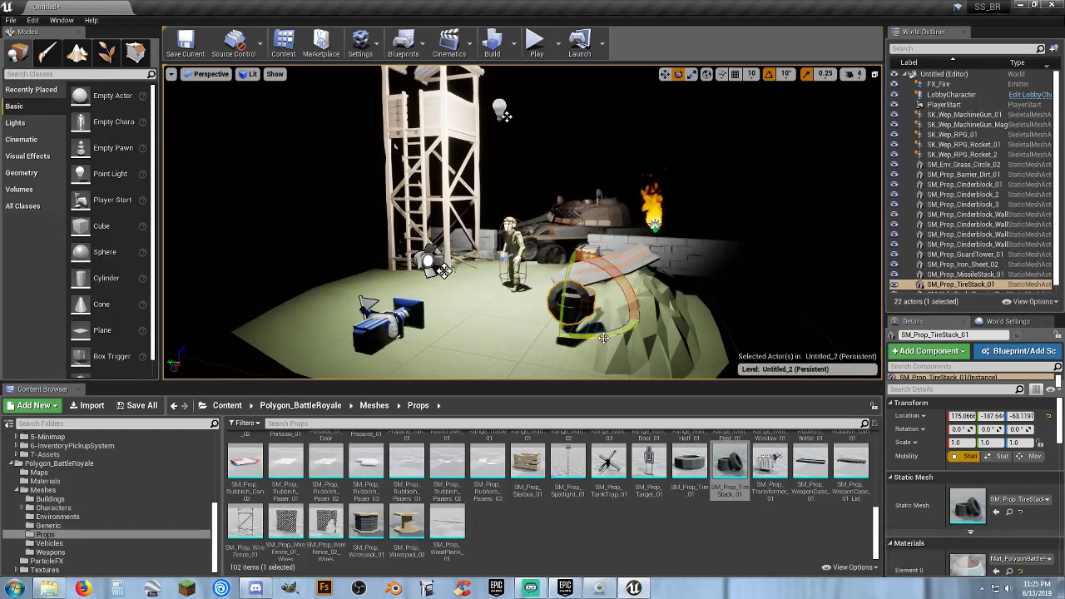
drag(598, 331, 625, 302)
click(665, 74)
- Shift the tire stack along Y, lower it onto the grass and check its placement in a level preview
right_drag(633, 166, 641, 225)
mouse_move(510, 125)
right_down()
mouse_move(499, 106)
mouse_move(518, 118)
right_up()
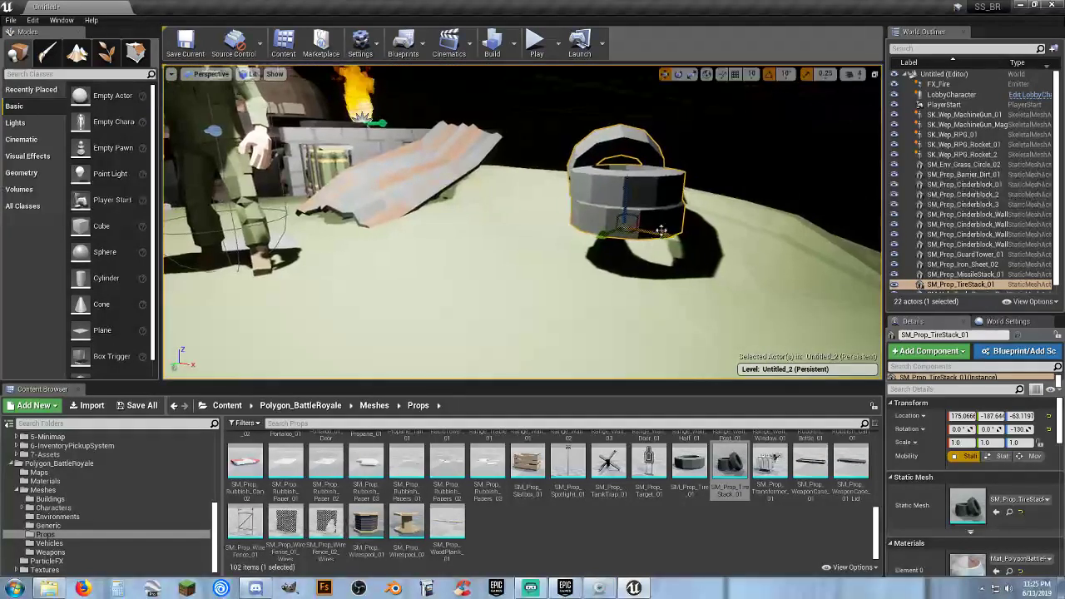
drag(604, 236, 581, 230)
drag(562, 195, 559, 240)
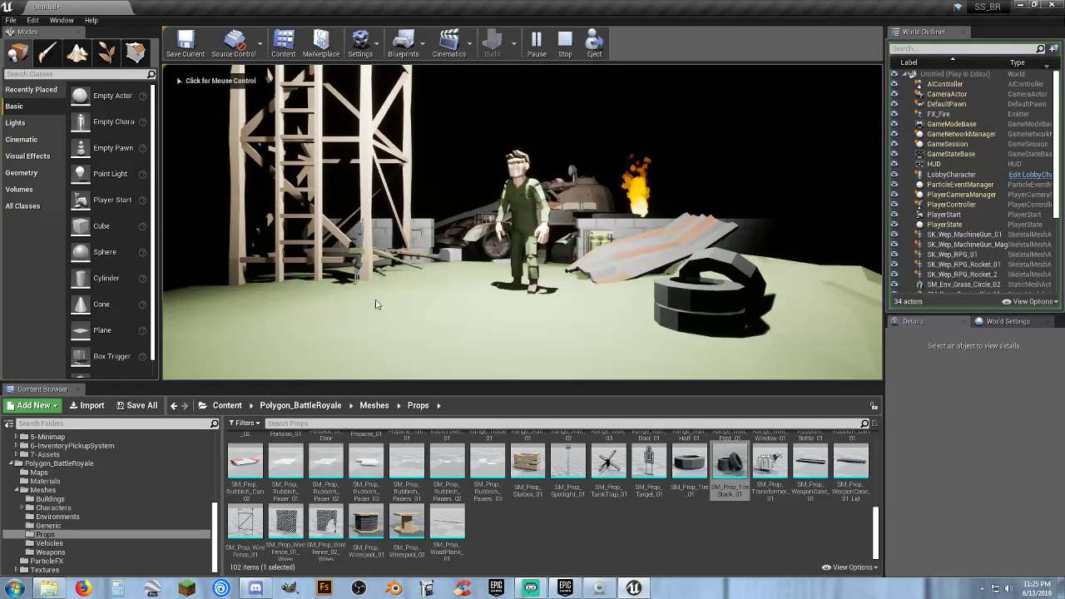
click(481, 336)
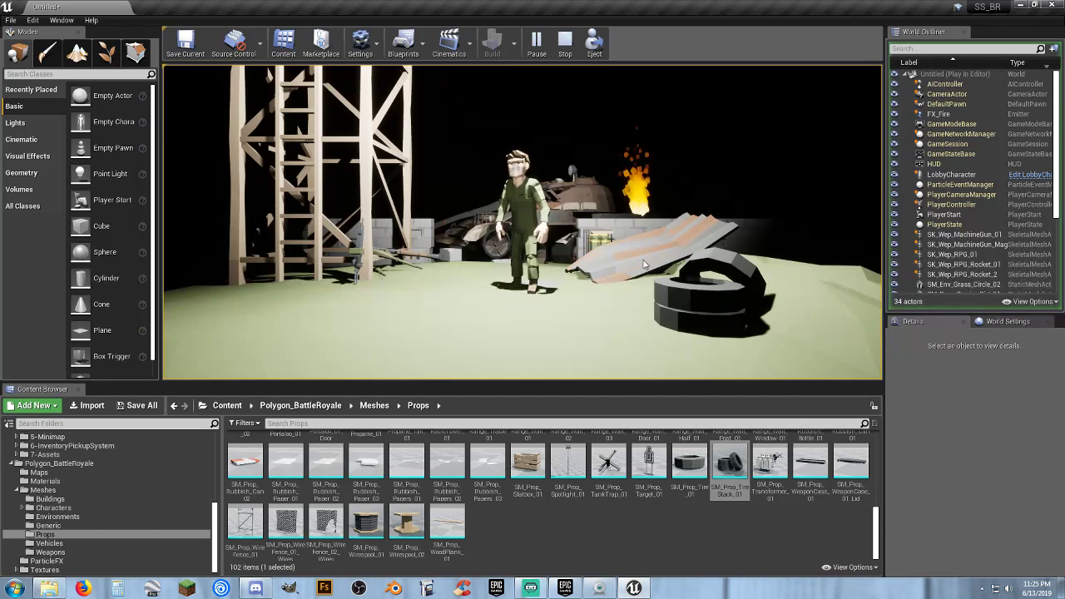
key(Escape)
- Create a folder named "Map Shit" under the level root in the World Outliner
scroll(630, 238, down, 10)
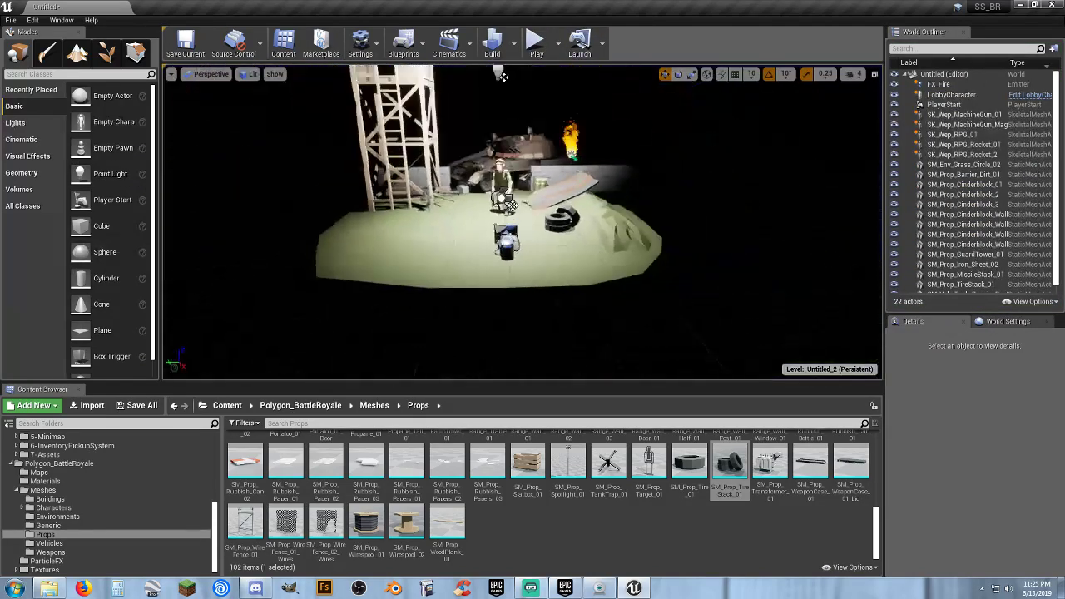
middle_drag(630, 238, 820, 161)
click(941, 74)
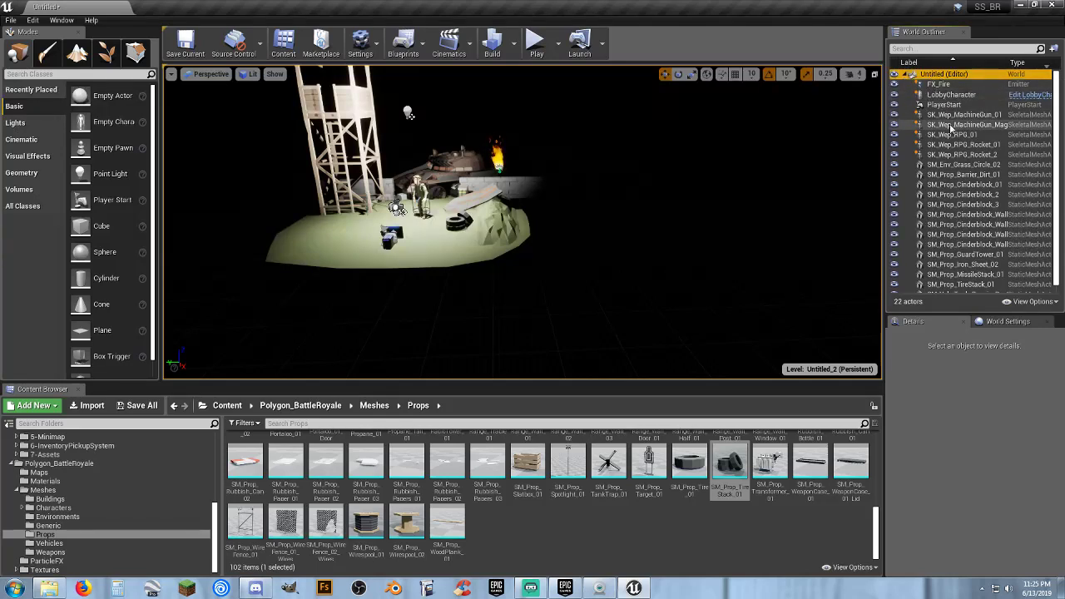
right_click(963, 74)
click(998, 75)
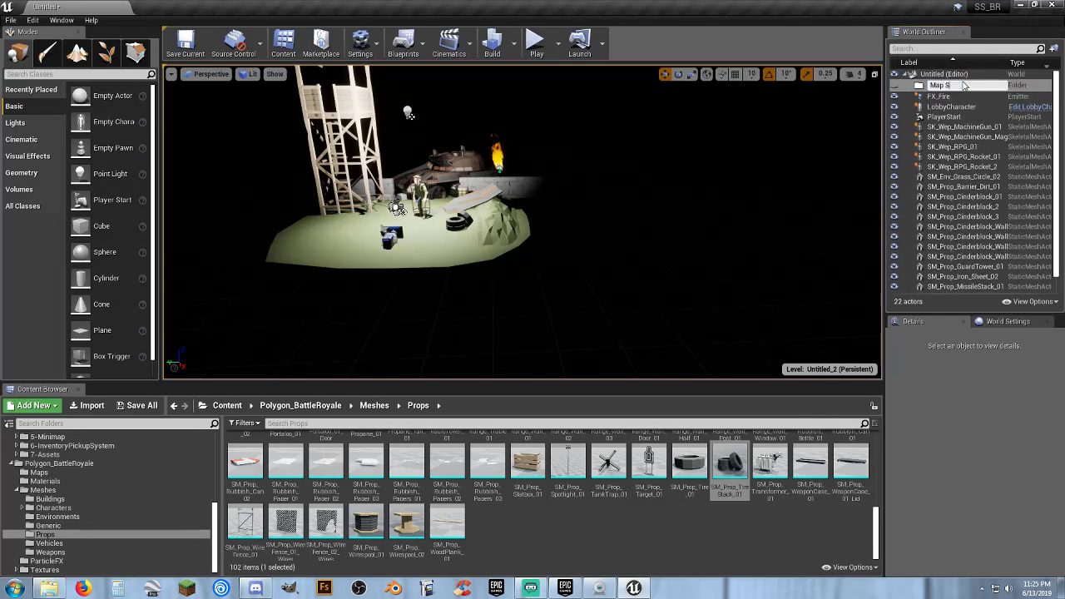
key(Return)
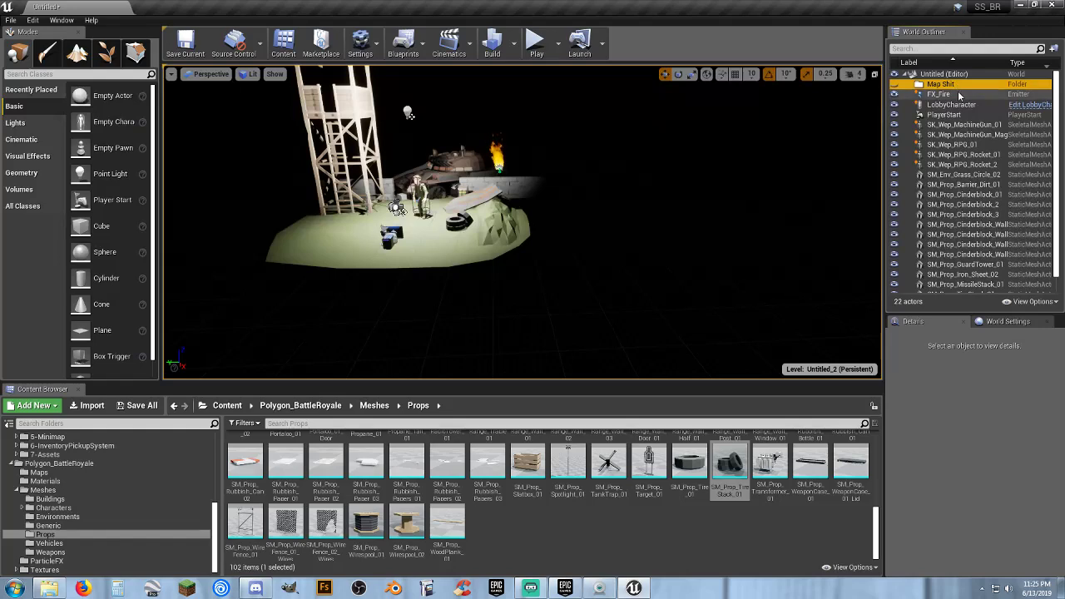
- Move LobbyCharacter and PlayerStart into the Map Shit folder and collapse the folder
drag(959, 97, 945, 87)
click(970, 105)
click(912, 84)
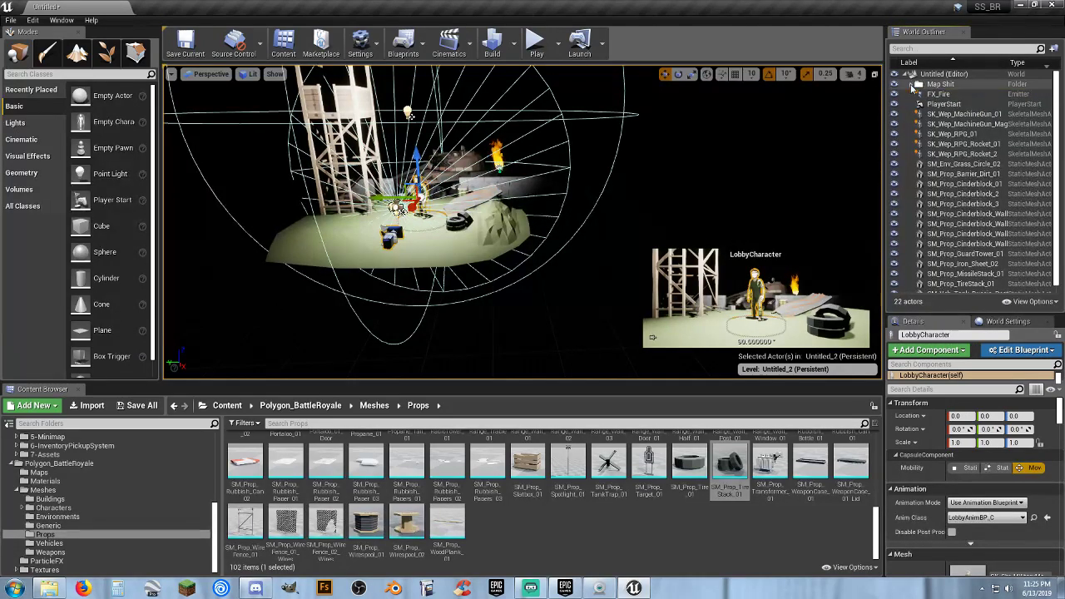
click(917, 75)
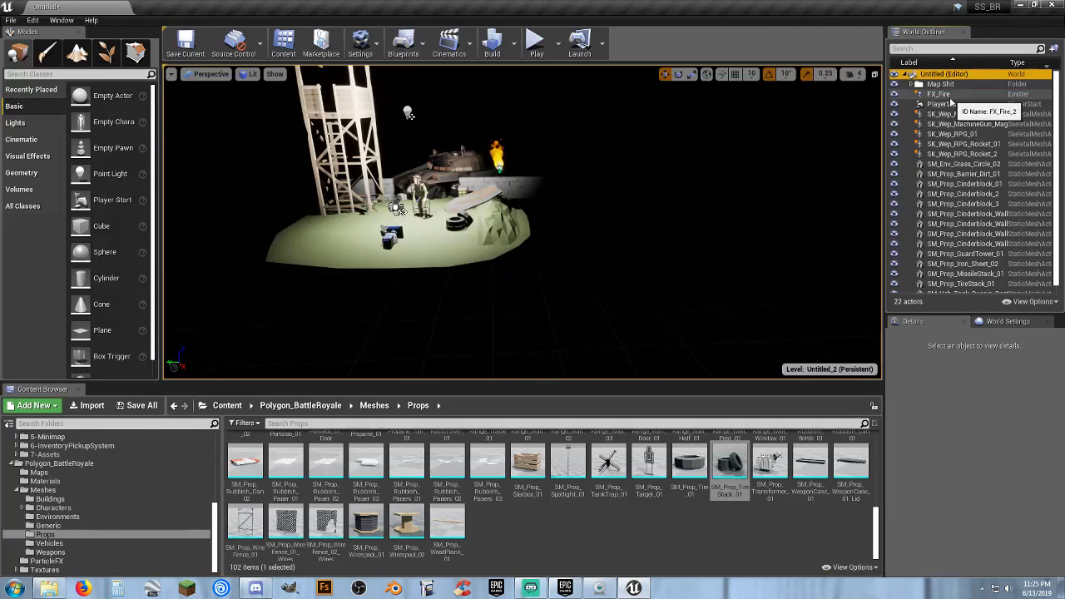
drag(941, 104, 950, 86)
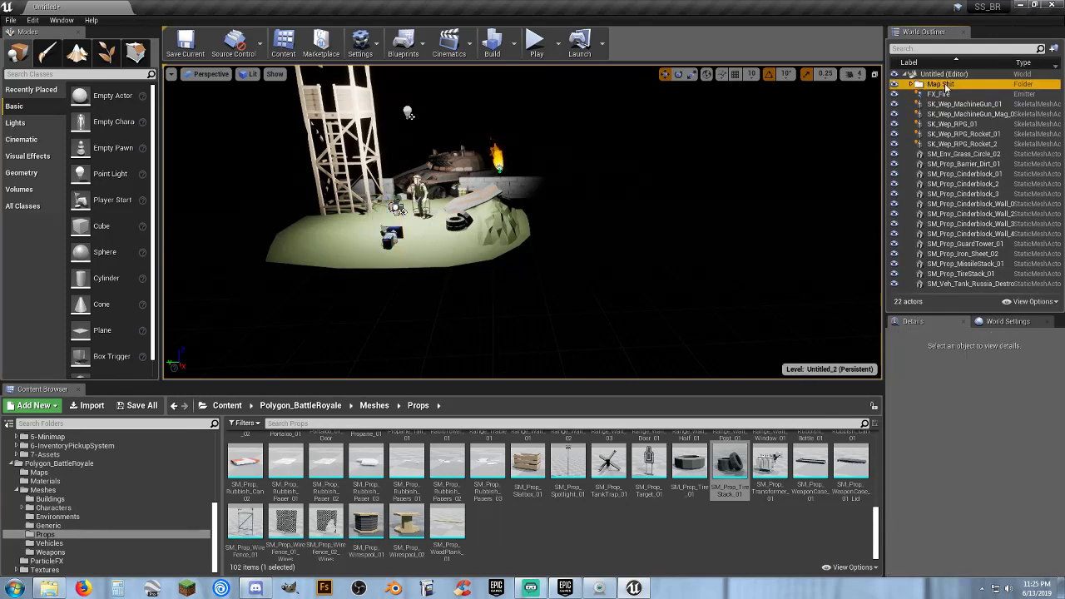
- Delete the five weapon actors, from SK_Wep_MachineGun_01 through SK_Wep_RPG_Rocket_2, from the level
click(950, 95)
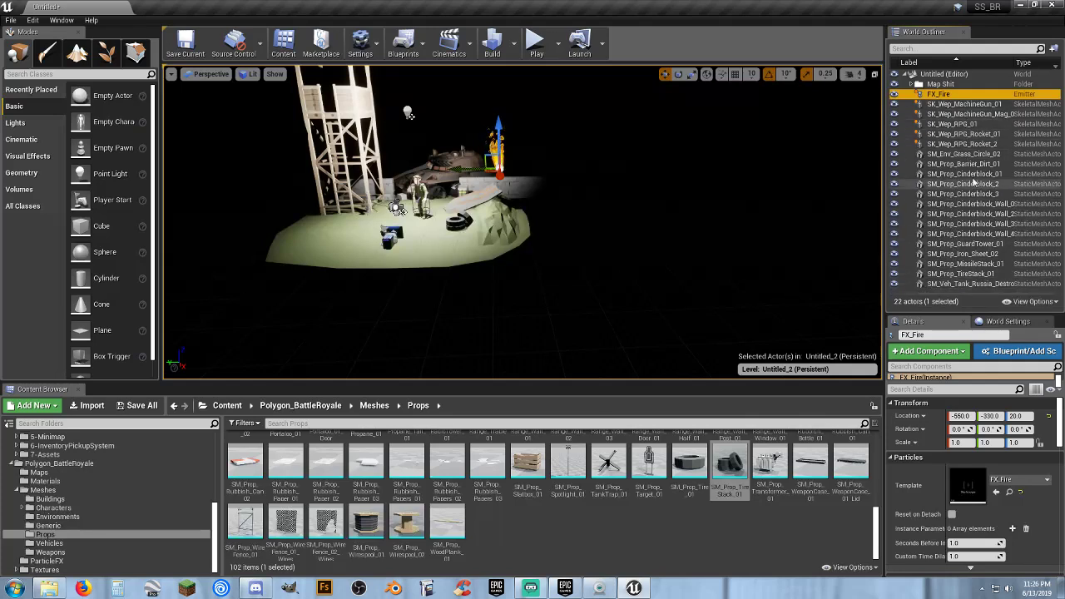
click(965, 106)
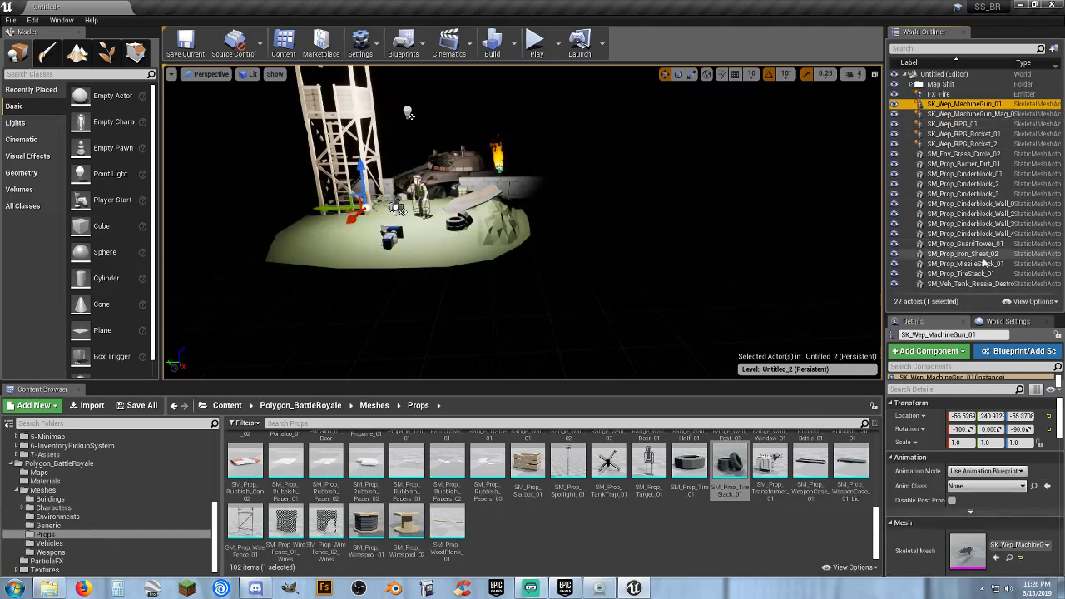
shift+click(971, 284)
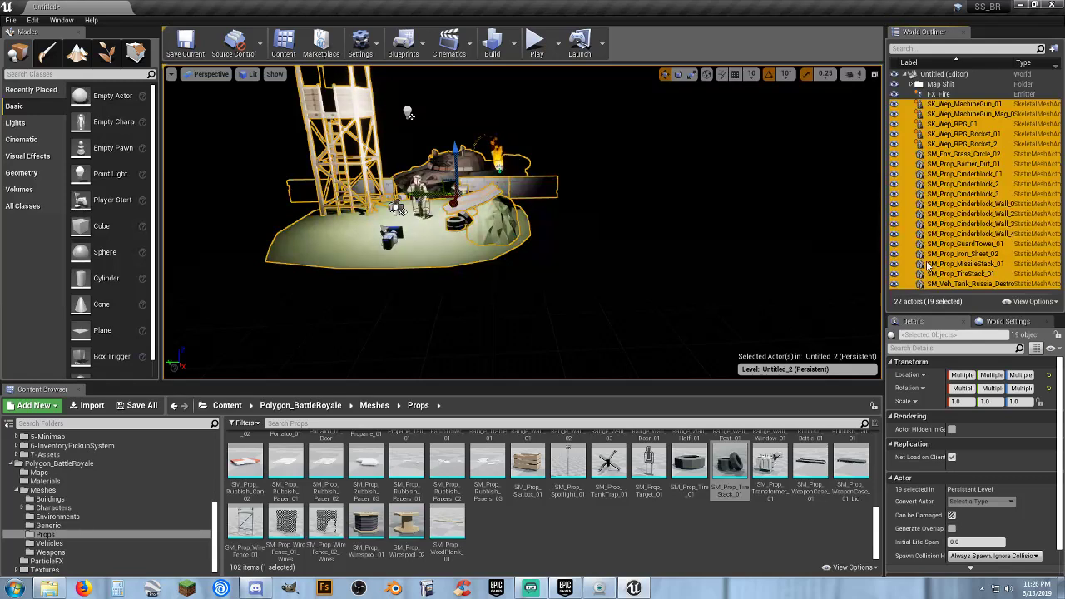
click(961, 146)
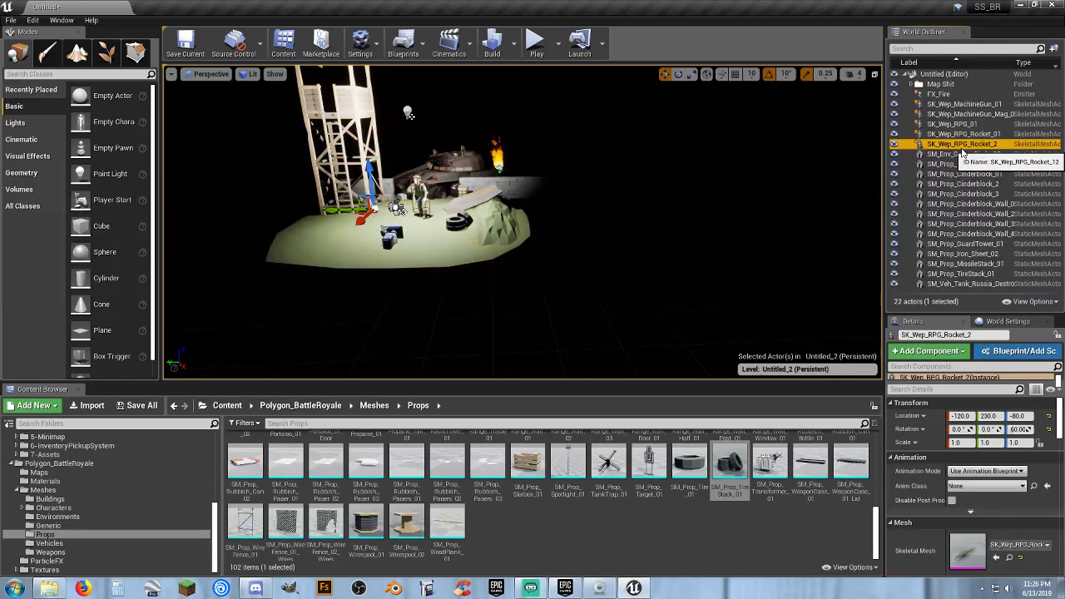
shift+click(955, 108)
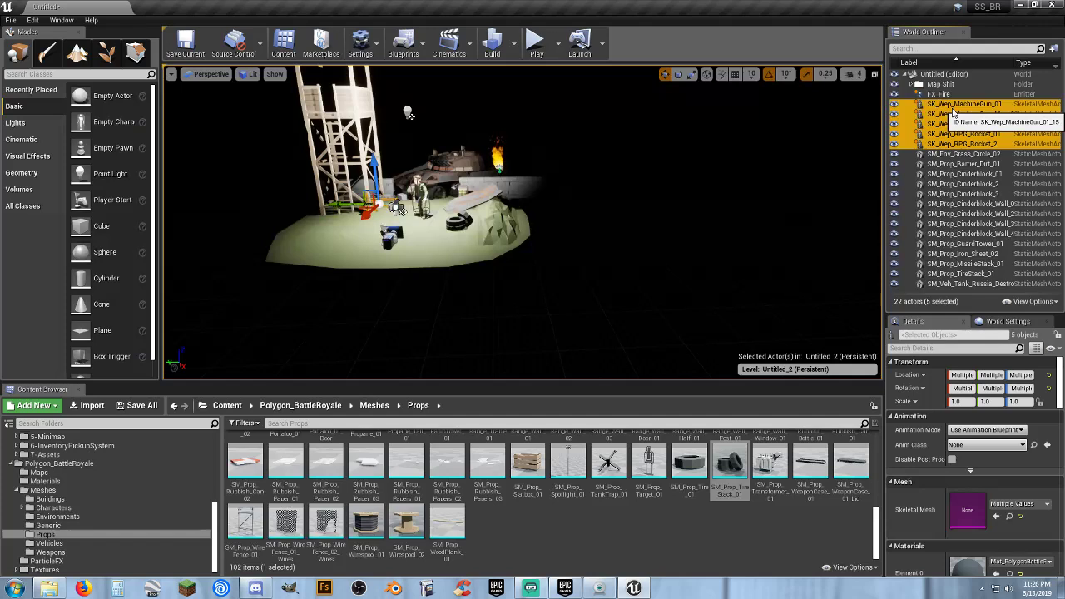
key(Delete)
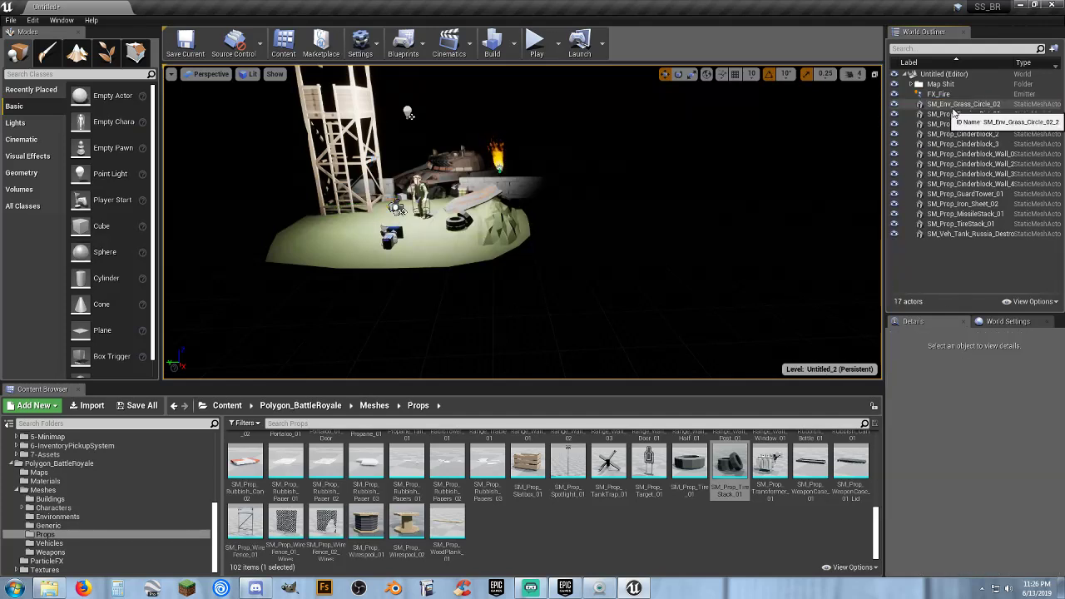
- Check which scene objects the remaining SM_ actors cover and examine the guard tower up close and from a distance
click(954, 107)
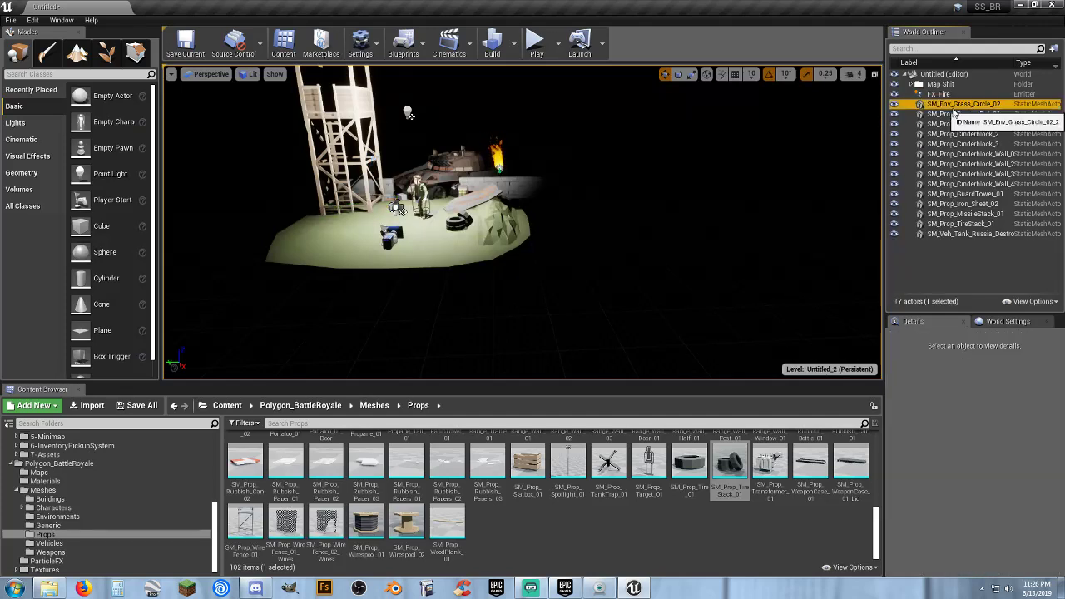
shift+click(972, 235)
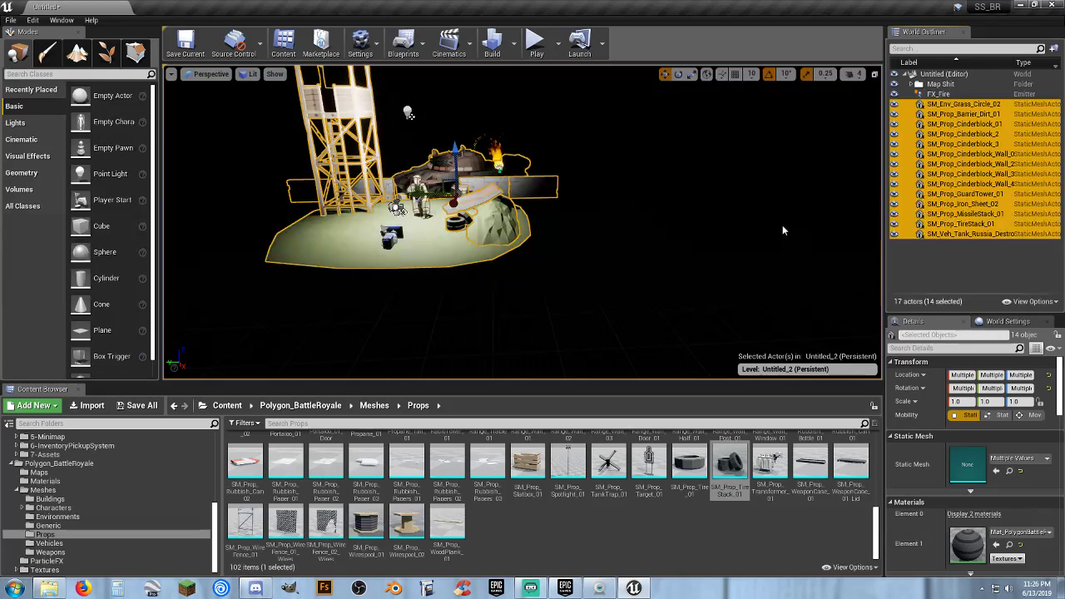
click(869, 246)
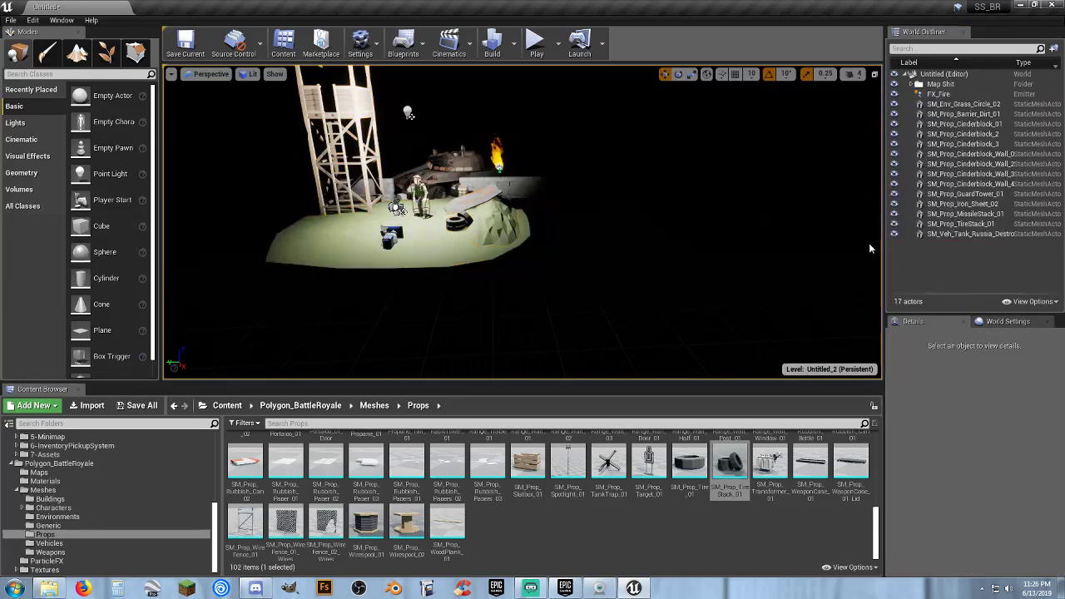
right_drag(832, 258, 732, 249)
key(w)
right_drag(545, 245, 549, 245)
click(649, 234)
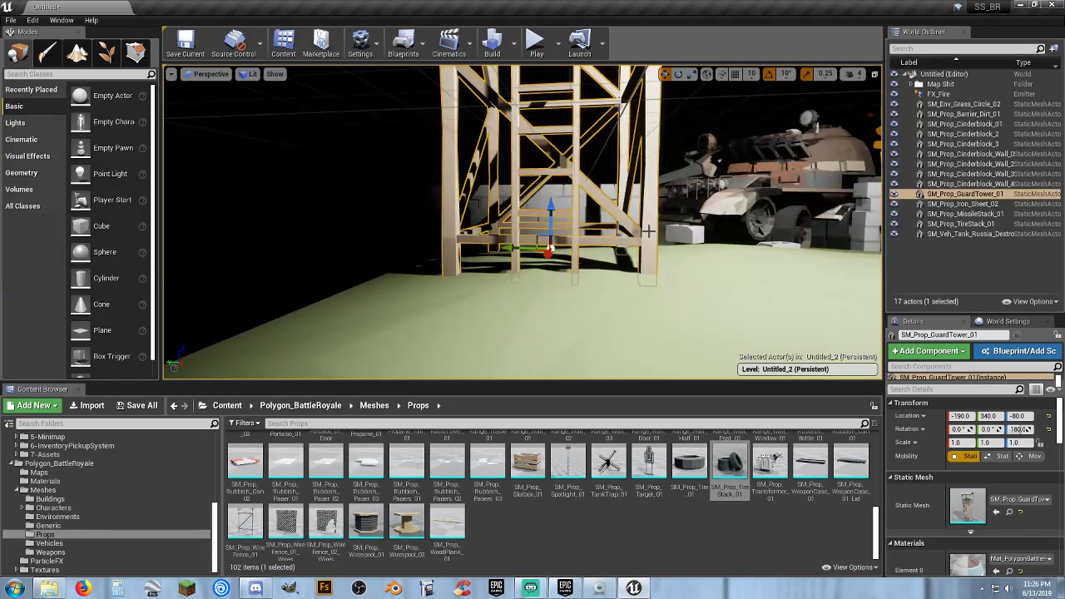
key(s)
right_drag(649, 231, 708, 233)
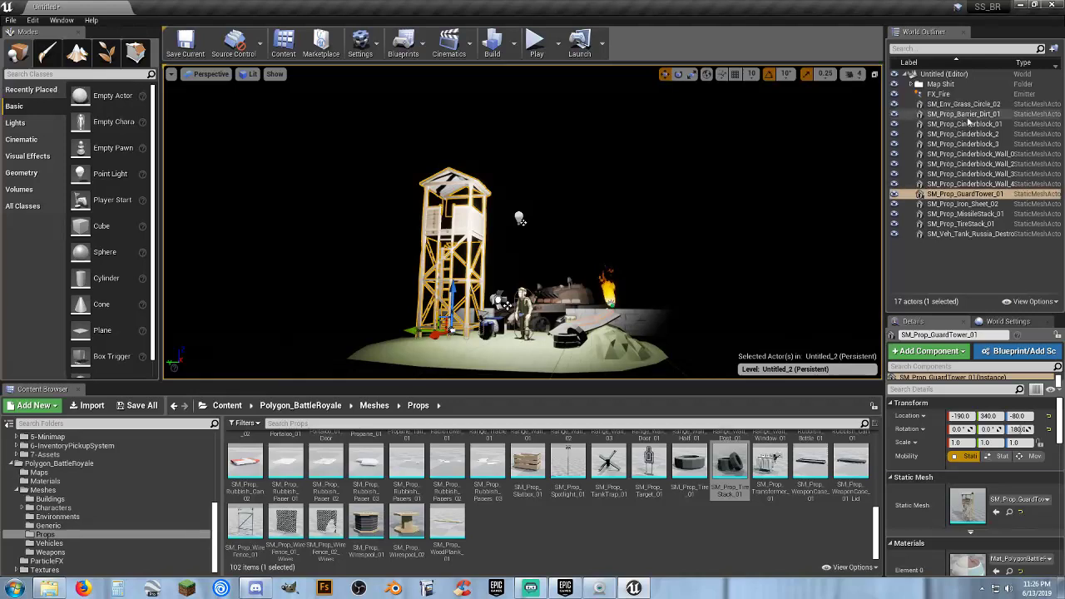
- Convert all SM_ actors, from the grass circle to the destroyed tank, into one static mesh named SM_CH_Backdrop in Assets/Gadgets
click(949, 104)
shift+click(993, 235)
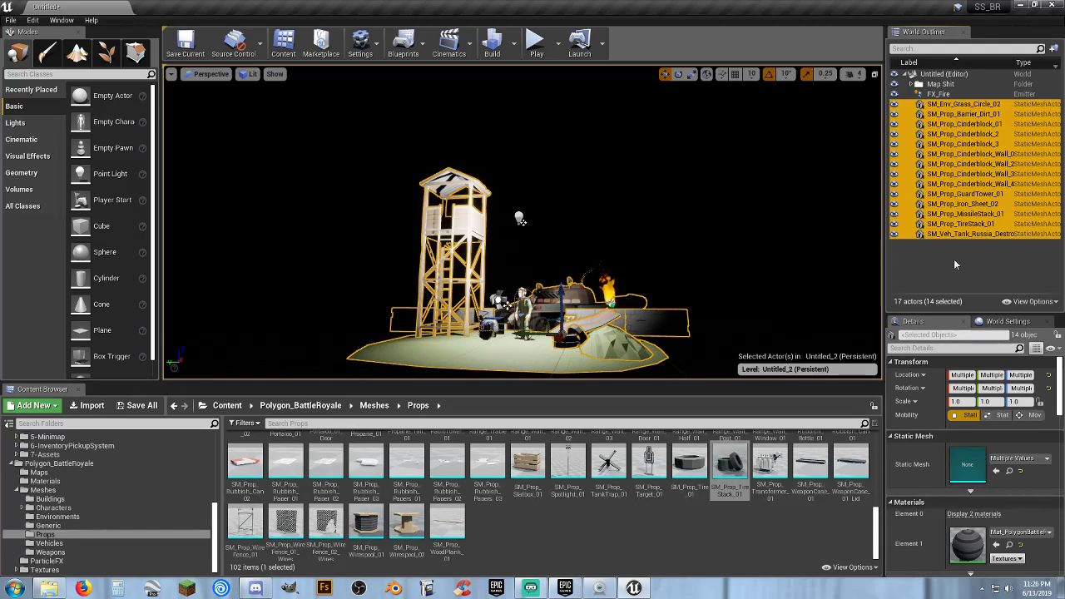
right_click(967, 240)
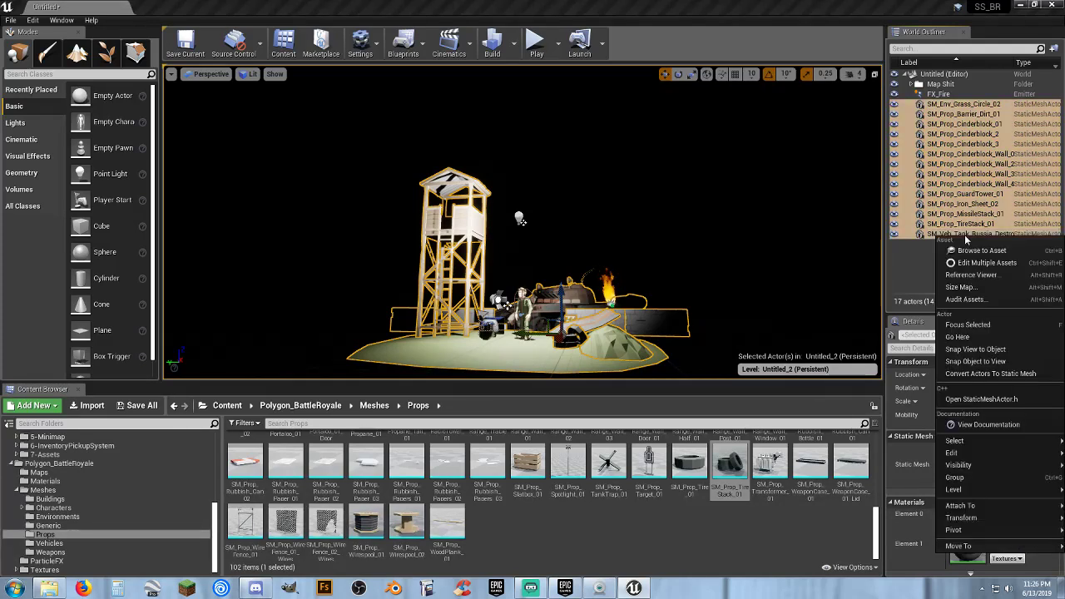
click(989, 376)
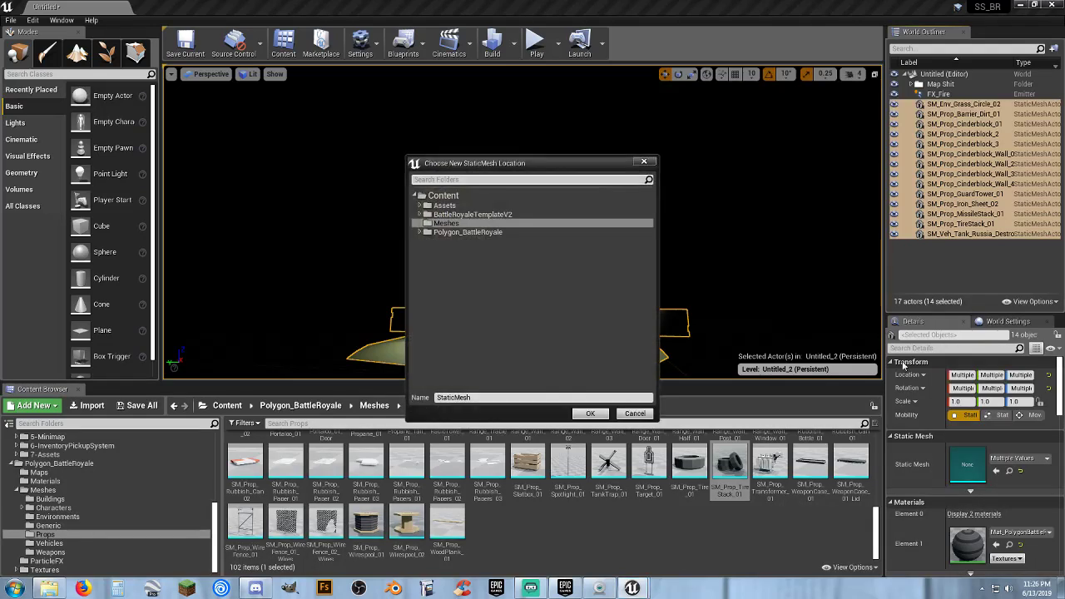
click(425, 206)
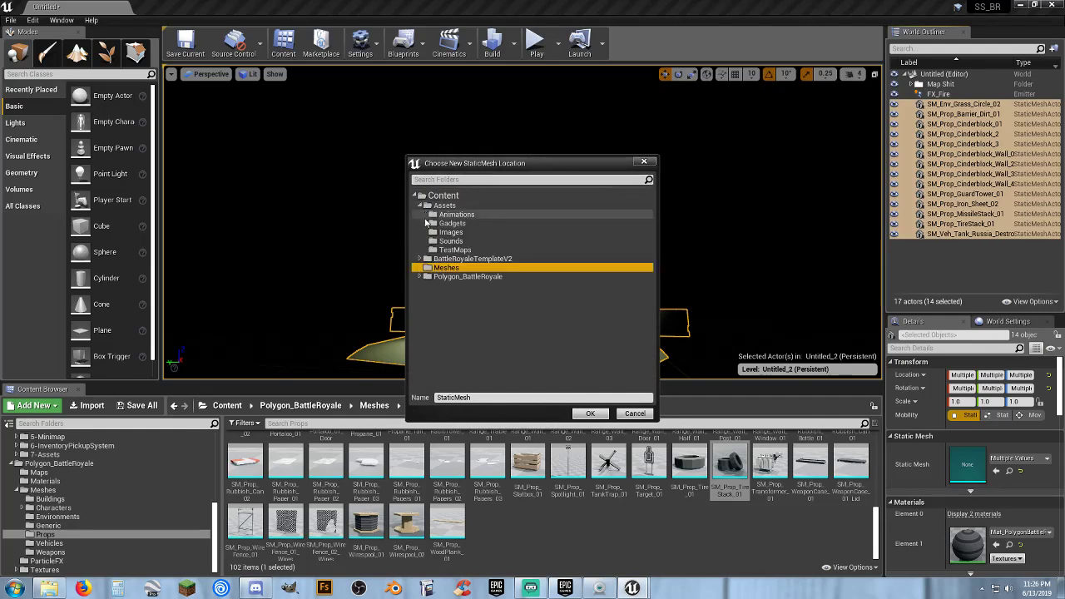
click(450, 223)
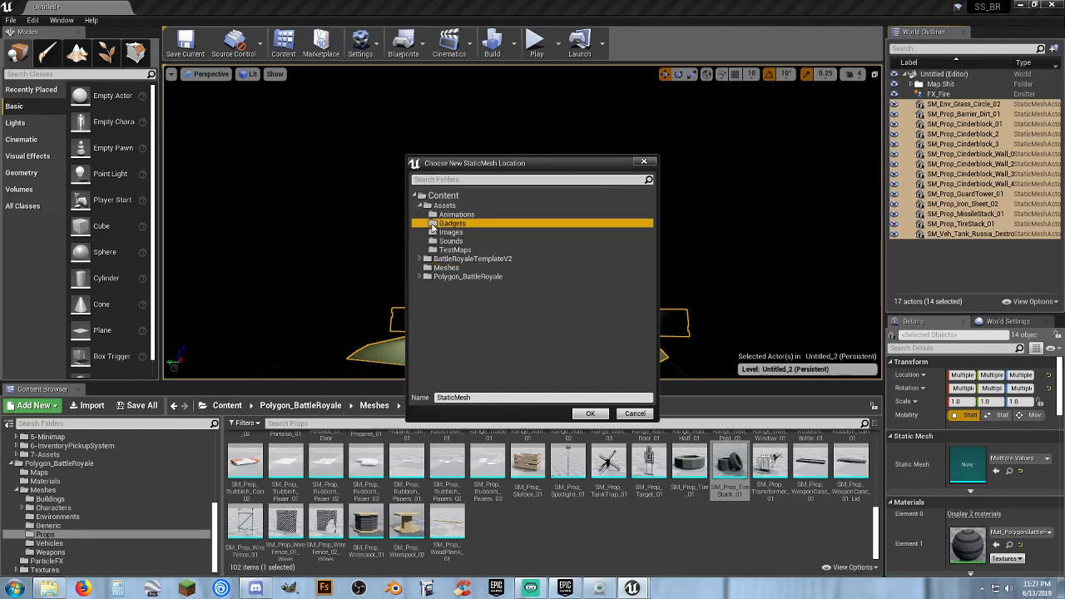
click(485, 397)
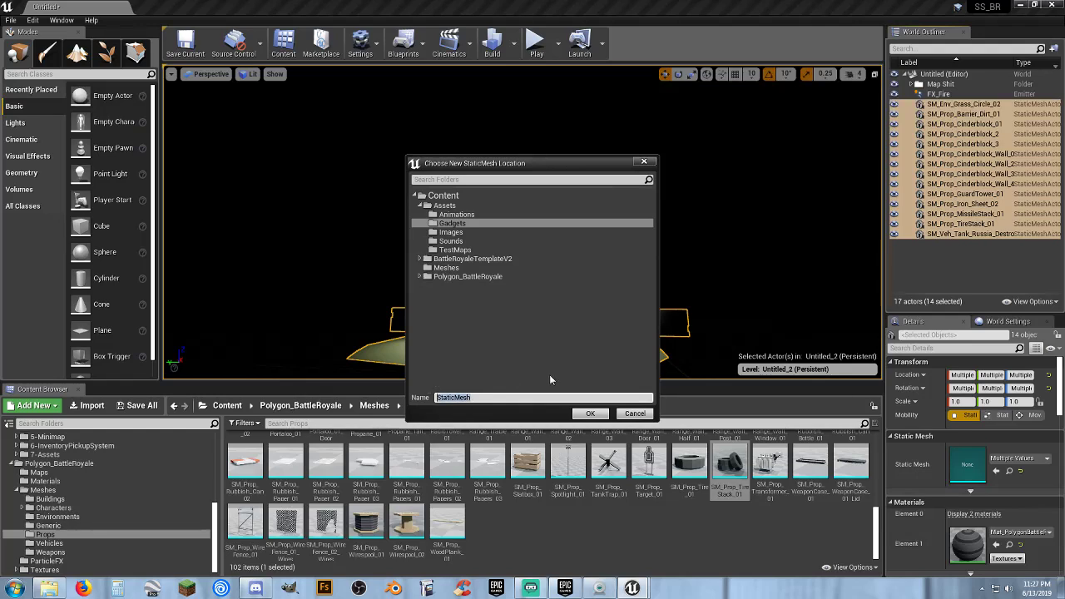
text(CH)
text(_Bac)
text(kdrop)
text(SM_)
click(585, 415)
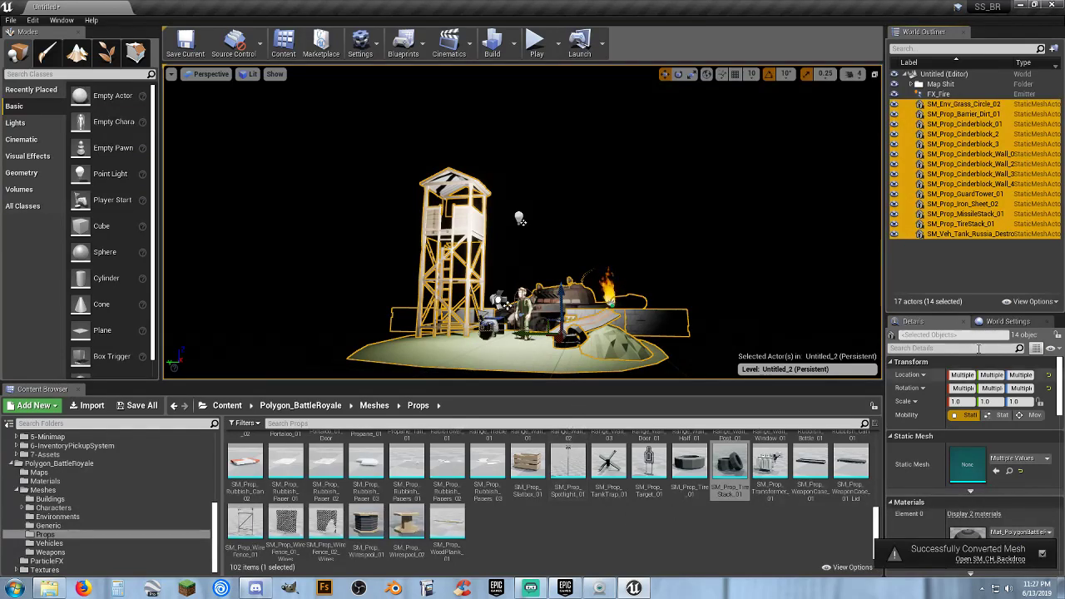
click(978, 274)
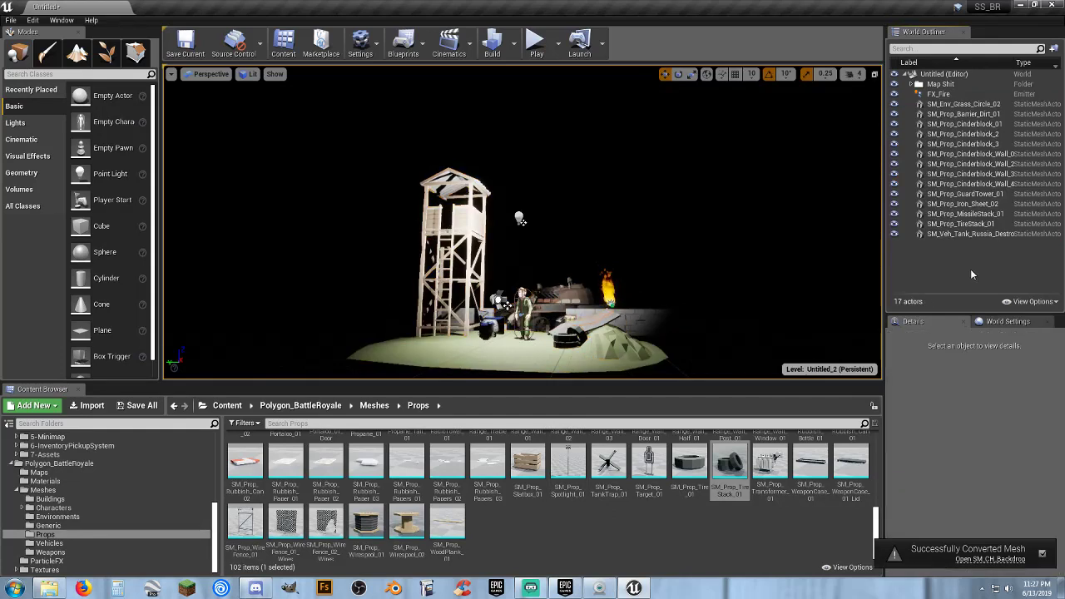
- Find SM_CH_Backdrop in the Assets/Gadgets folder and open it in the static mesh editor
scroll(60, 514, up, 3)
scroll(60, 512, up, 3)
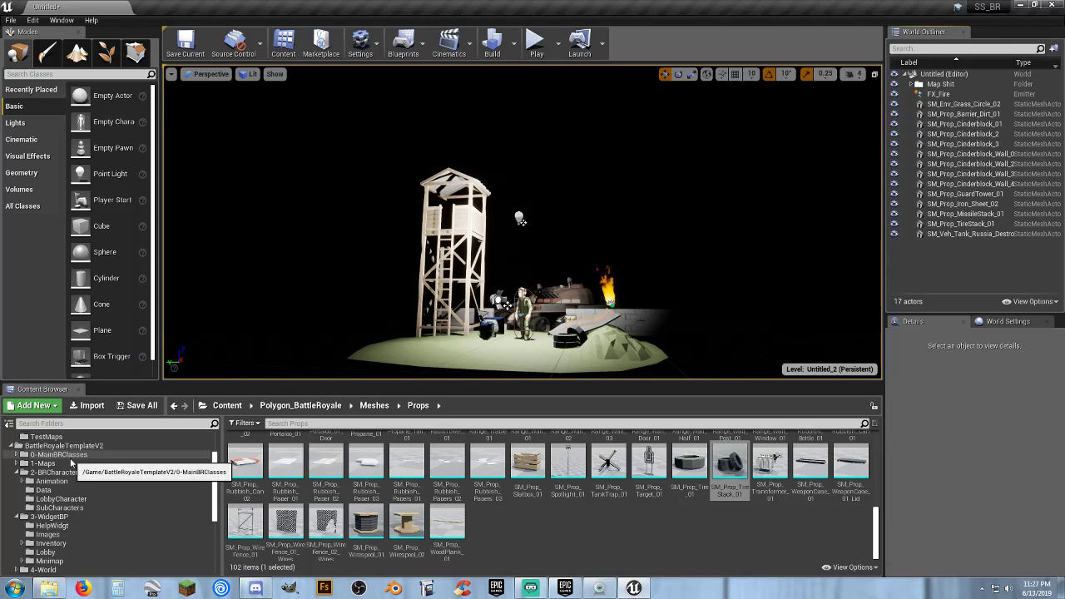
scroll(70, 458, up, 3)
click(54, 467)
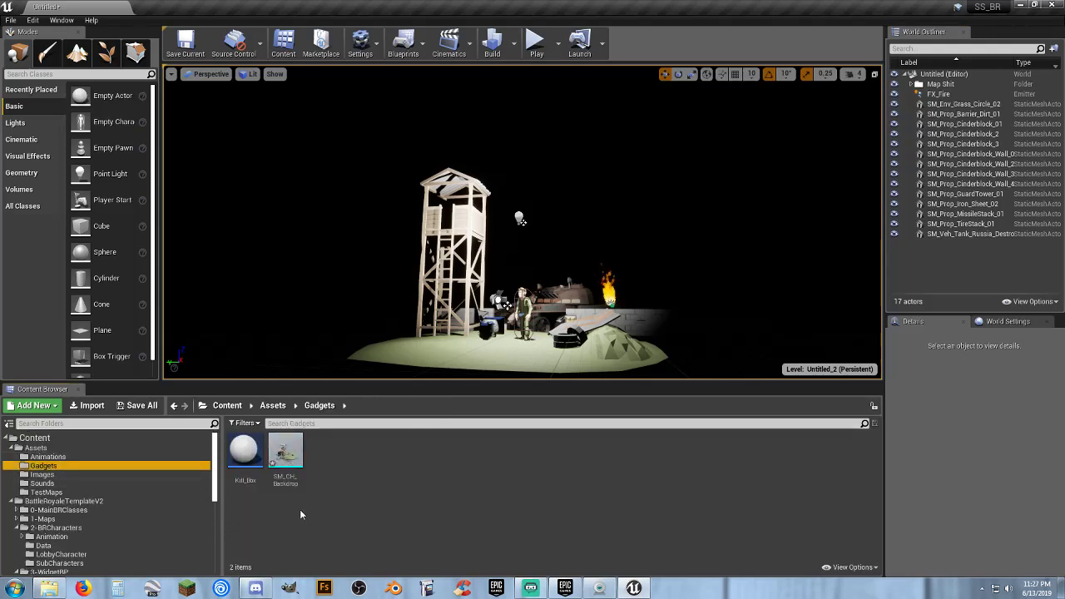
click(291, 472)
double_click(291, 472)
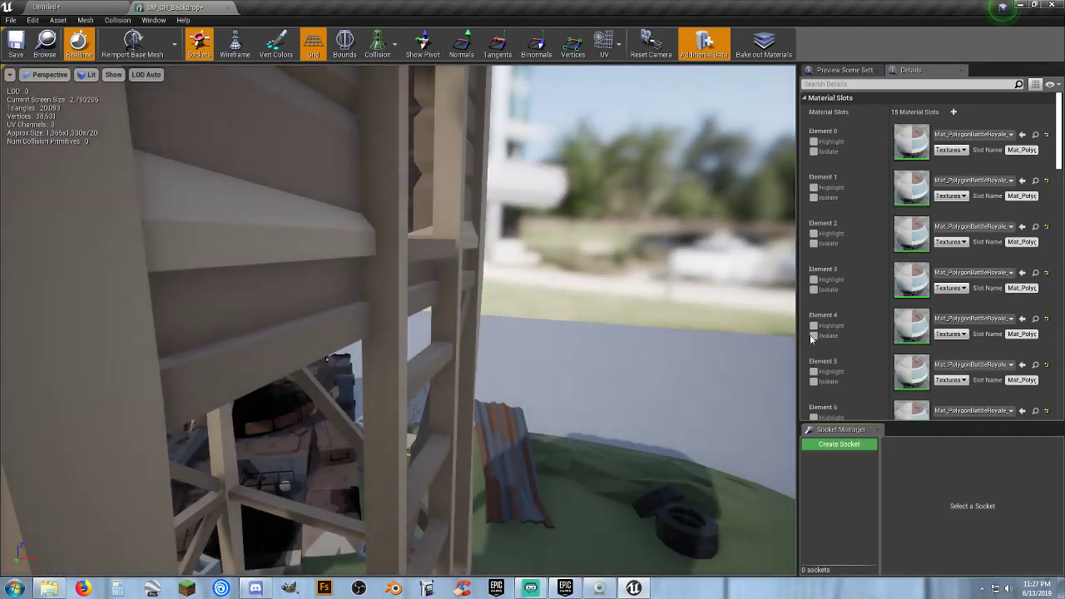
- Examine the backdrop mesh in the preview along with its material slots, collision and navigation settings
scroll(829, 280, down, 10)
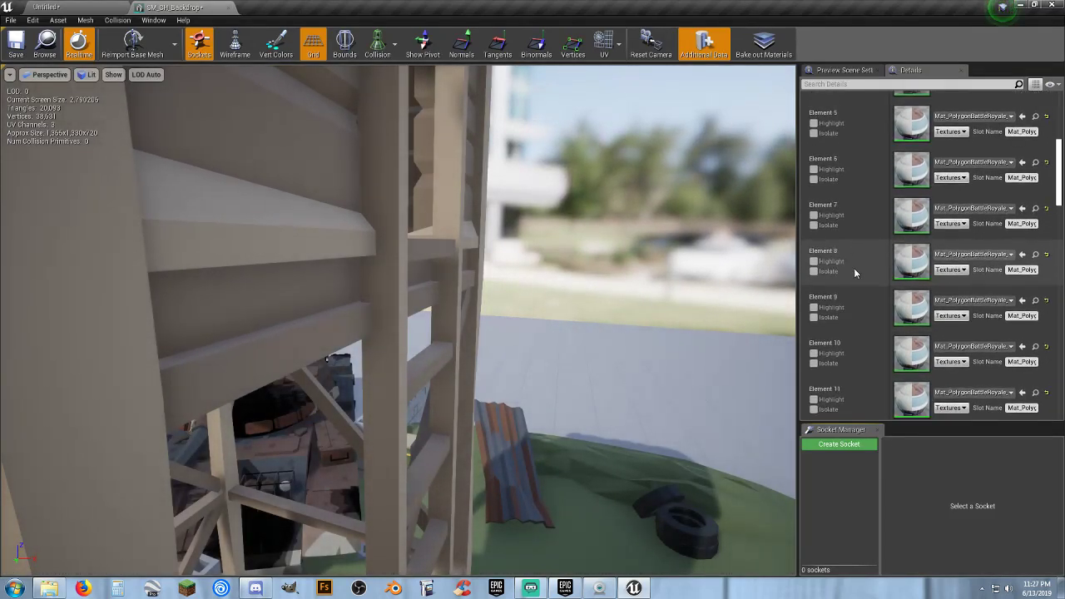
scroll(855, 270, down, 6)
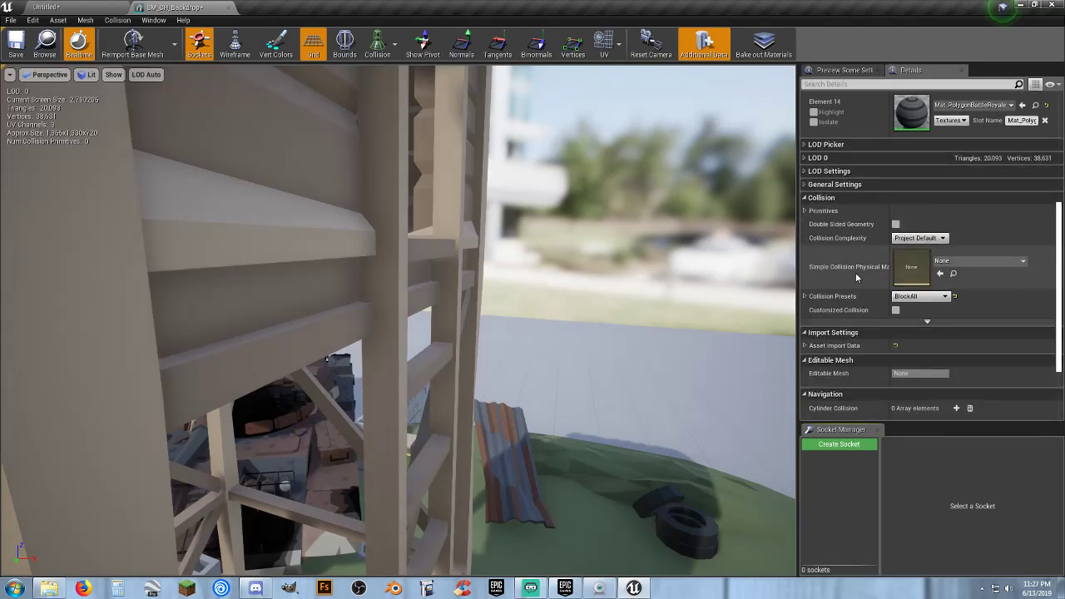
drag(690, 283, 676, 475)
right_drag(737, 275, 736, 329)
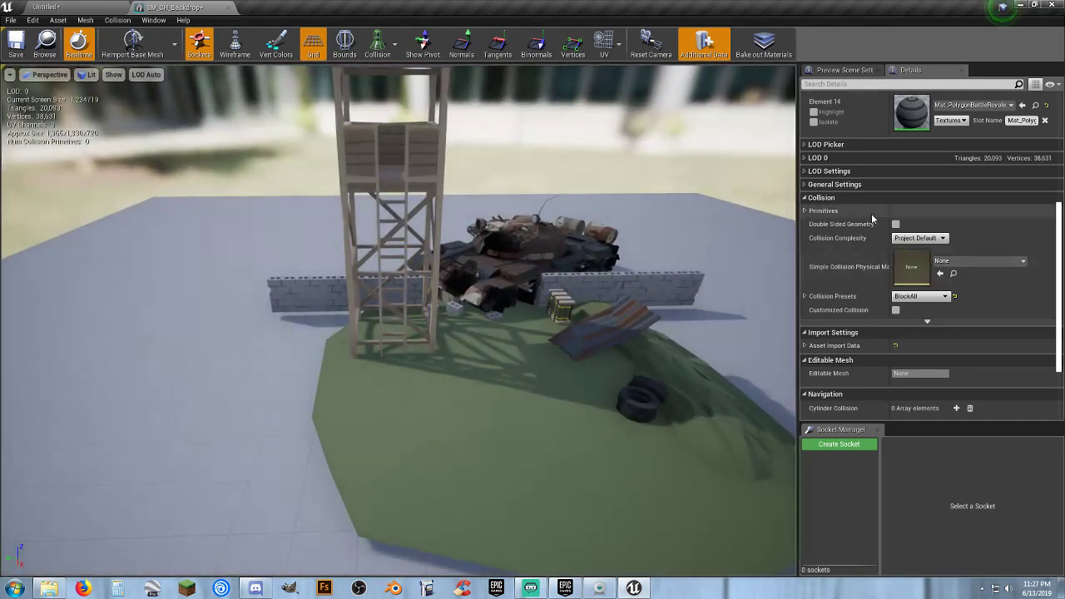
scroll(871, 218, up, 6)
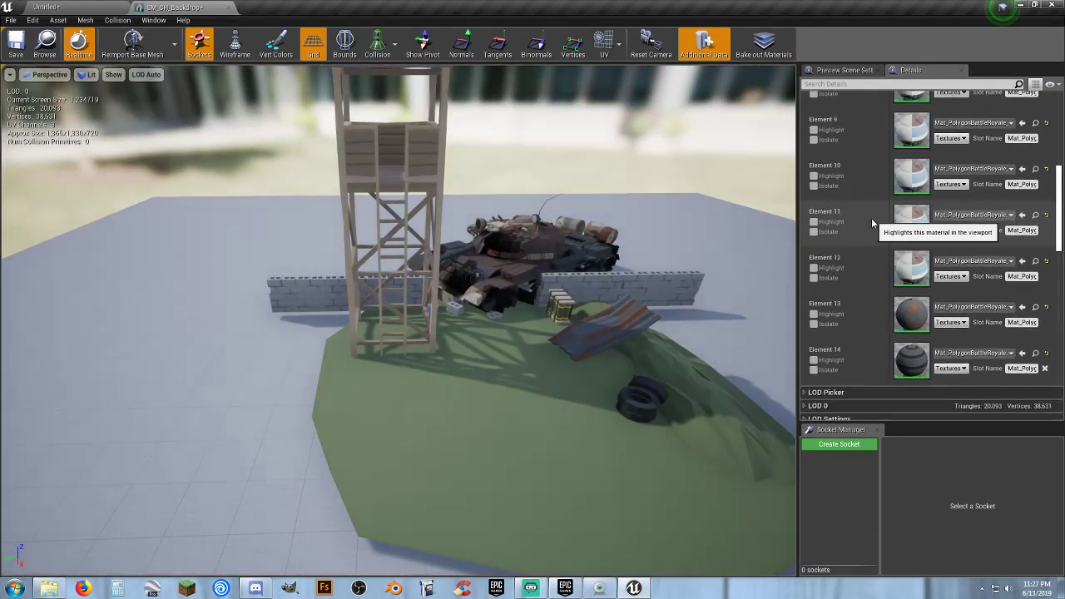
scroll(871, 218, up, 8)
scroll(872, 219, down, 8)
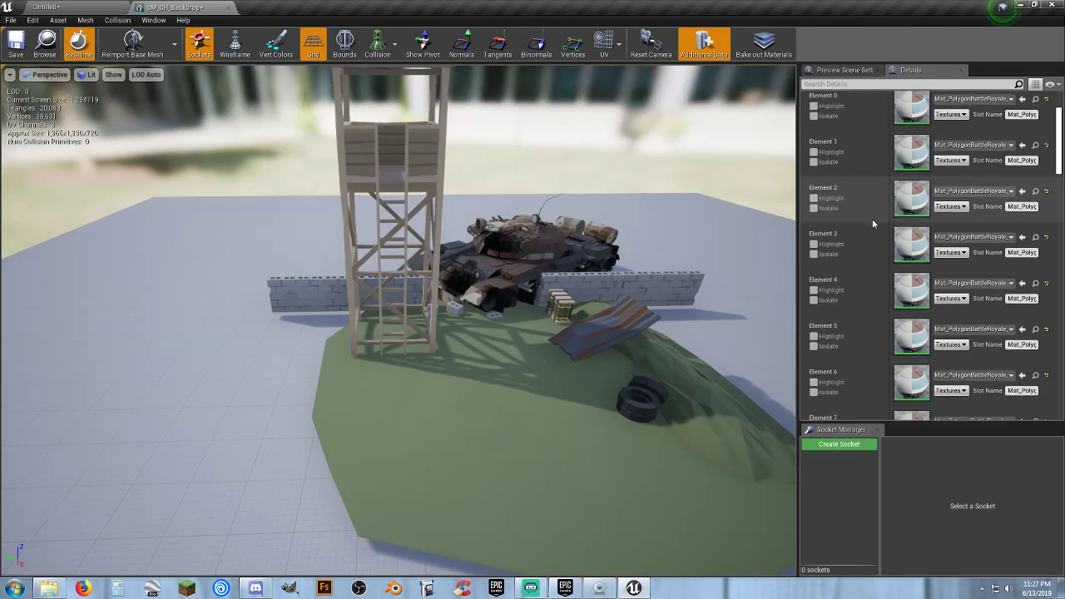
scroll(866, 223, down, 5)
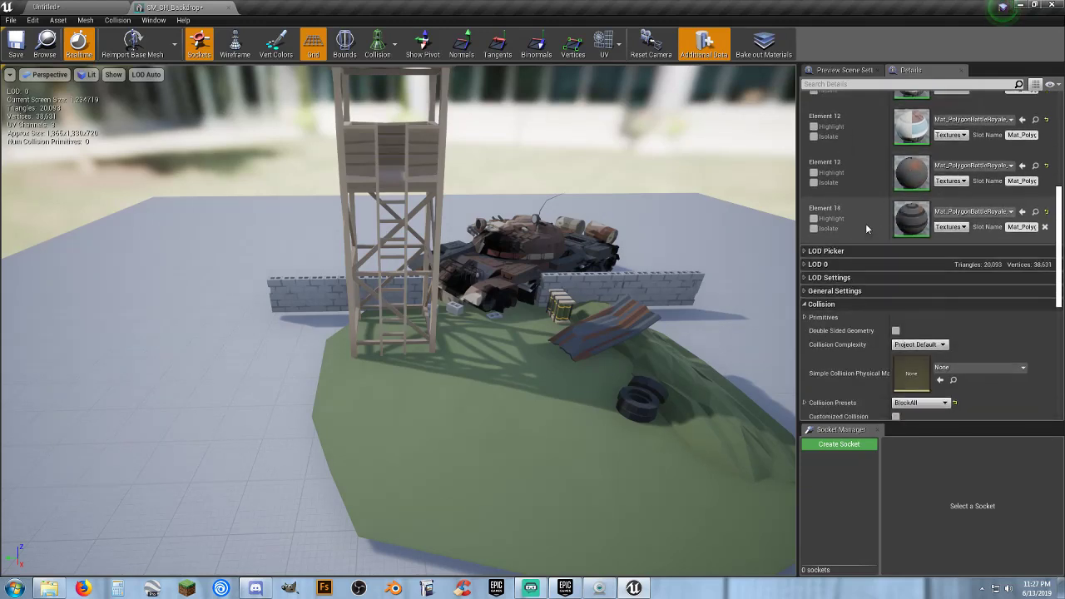
scroll(866, 228, down, 3)
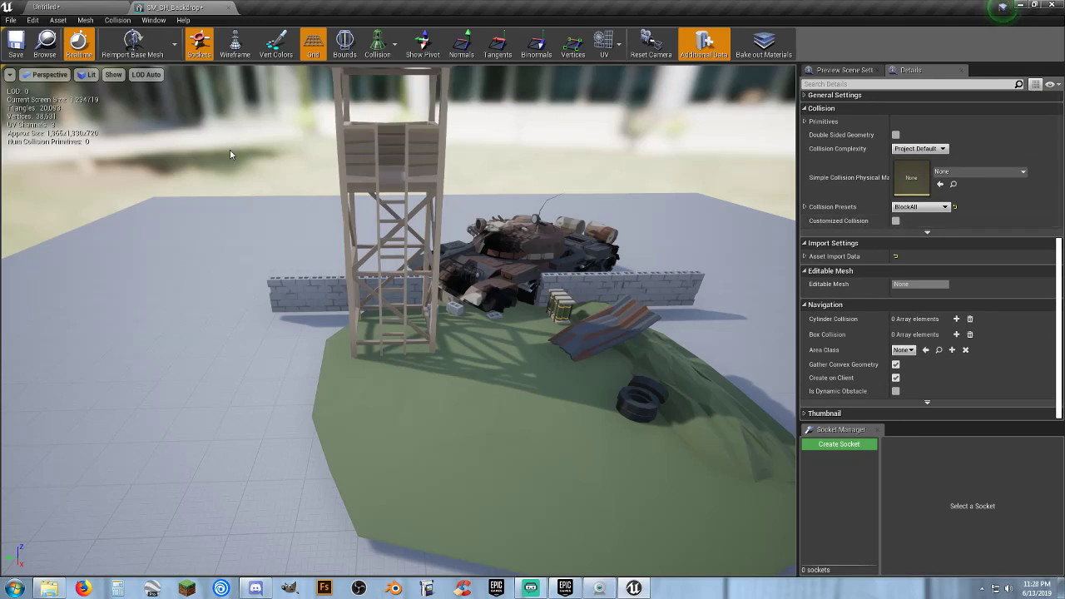
- Save the backdrop mesh and close its editor, and save the level as CH_Test_Map in Assets/TestMaps
click(16, 50)
click(130, 10)
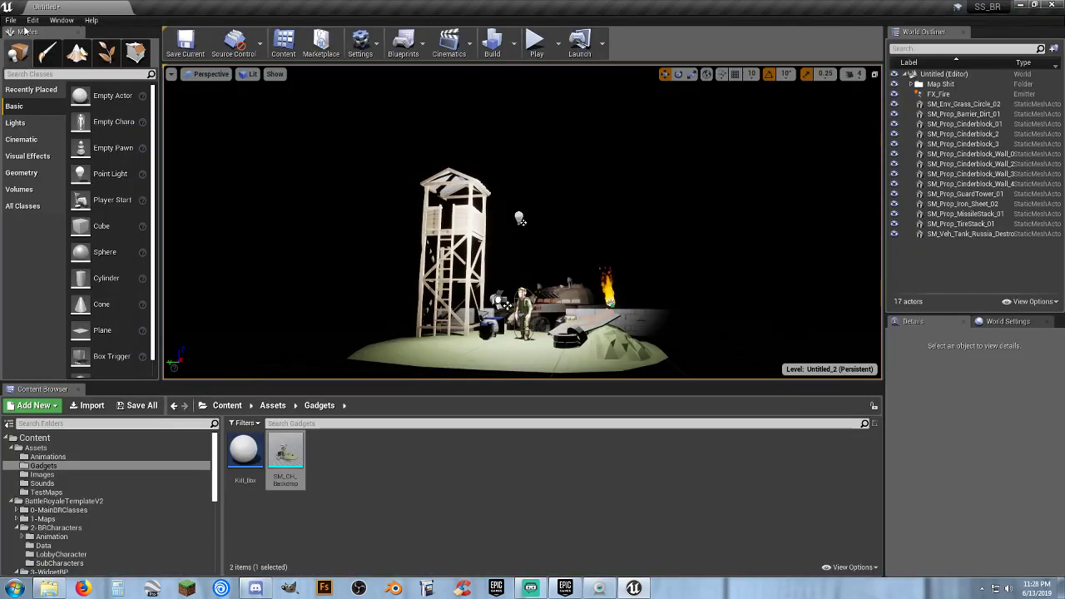
click(138, 405)
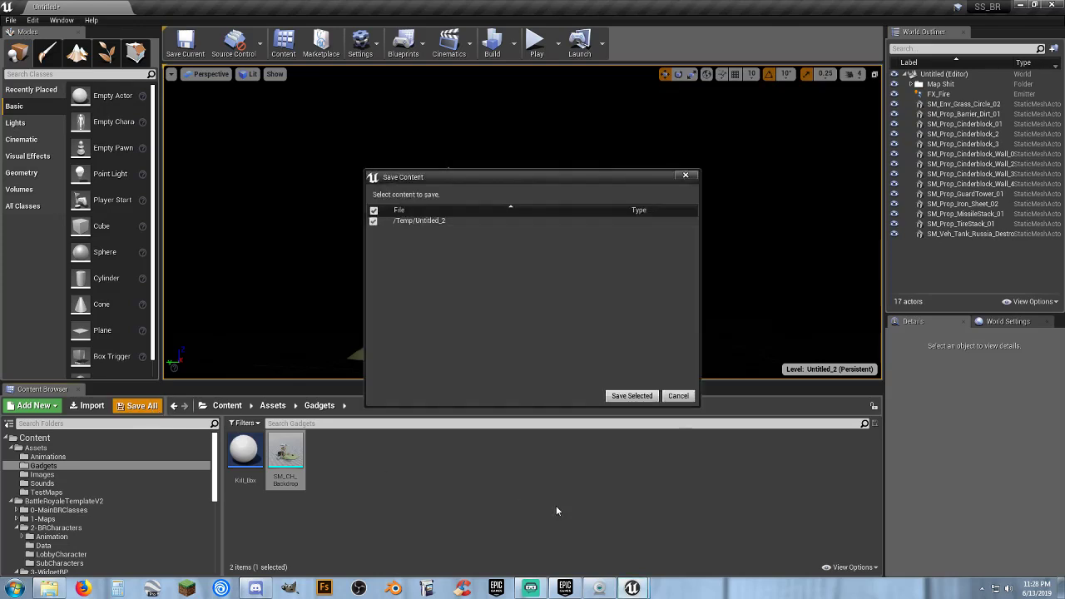
click(631, 395)
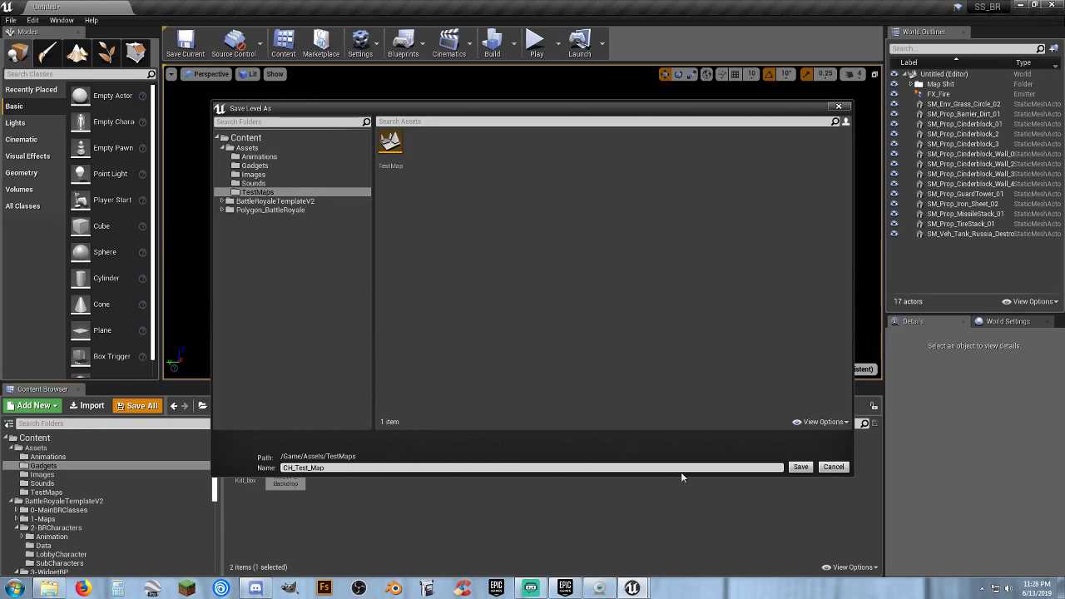
click(800, 467)
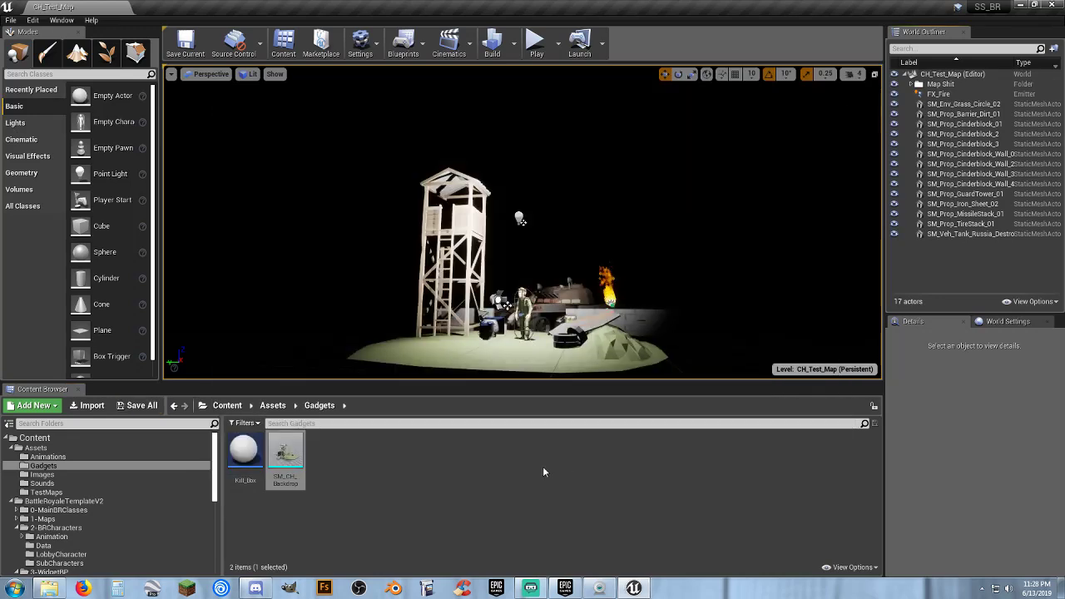
click(511, 472)
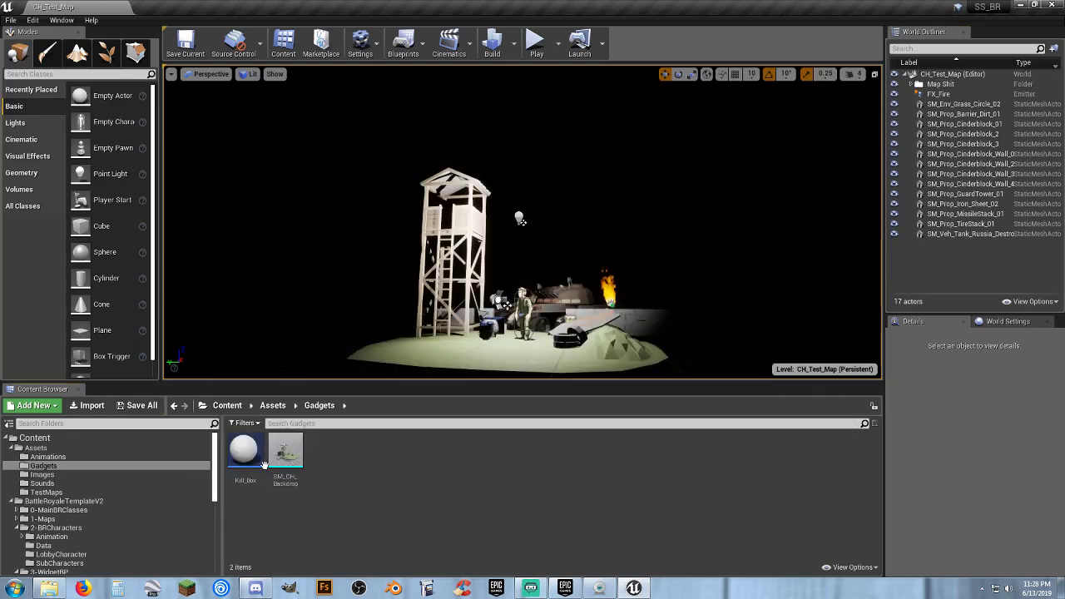
- Open the LobbyMap level from the 1-Maps folder, run a play test of the lobby and exit the game
click(76, 520)
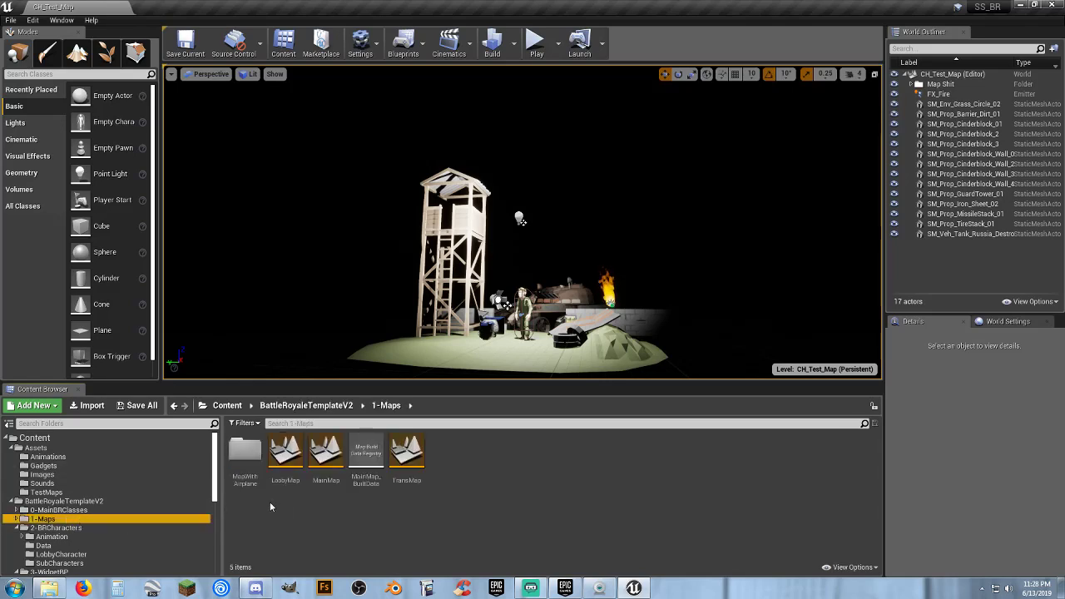
double_click(286, 456)
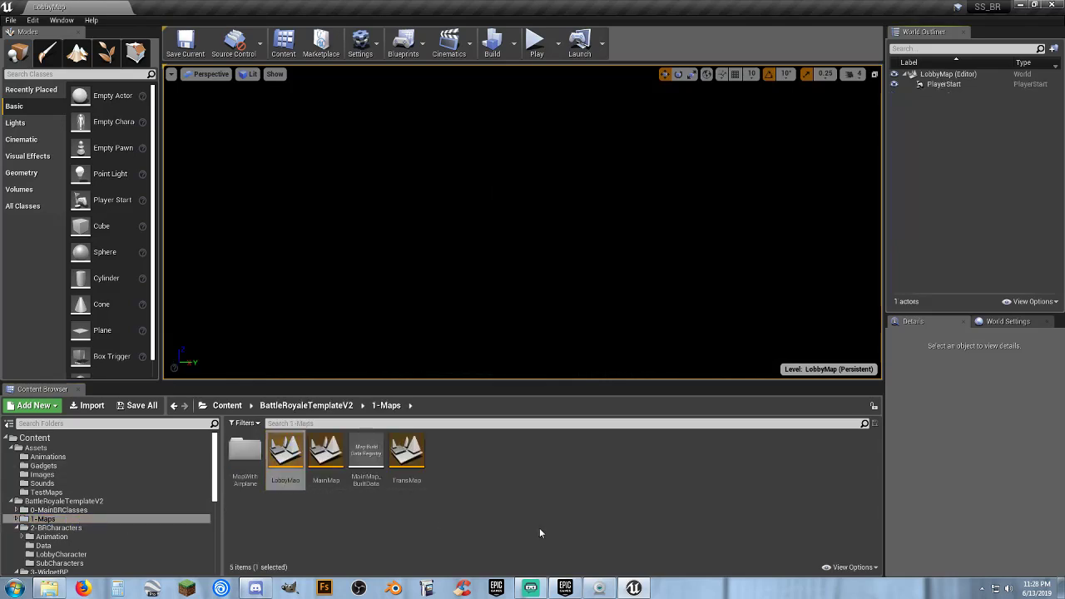
click(536, 42)
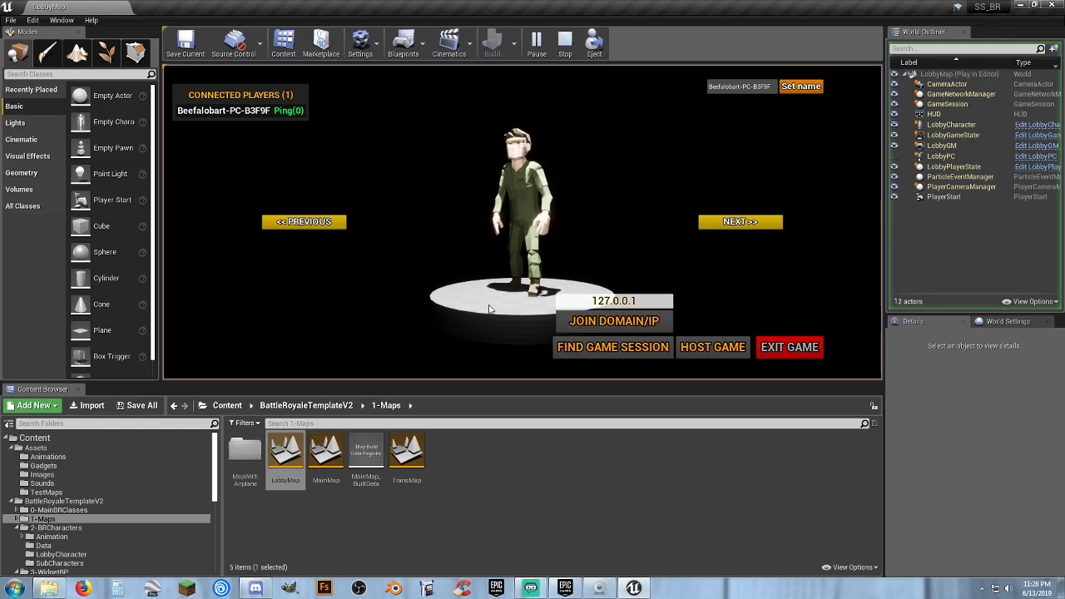
click(784, 353)
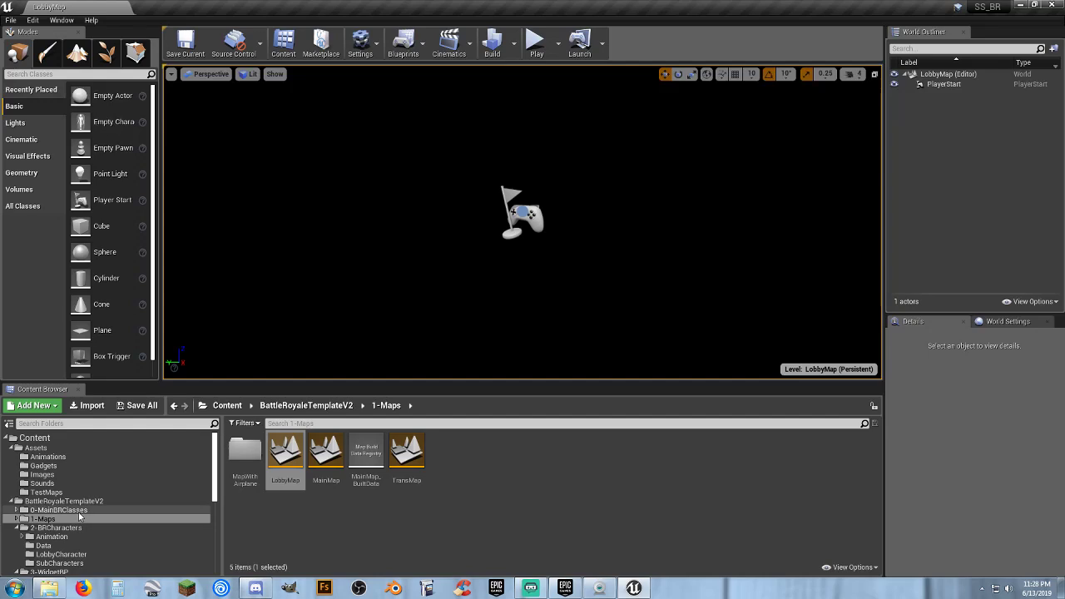
- Open the LobbyCharacter blueprint from the LobbyCharacter folder under 2-BRCharacters and show its 3D viewport
click(61, 554)
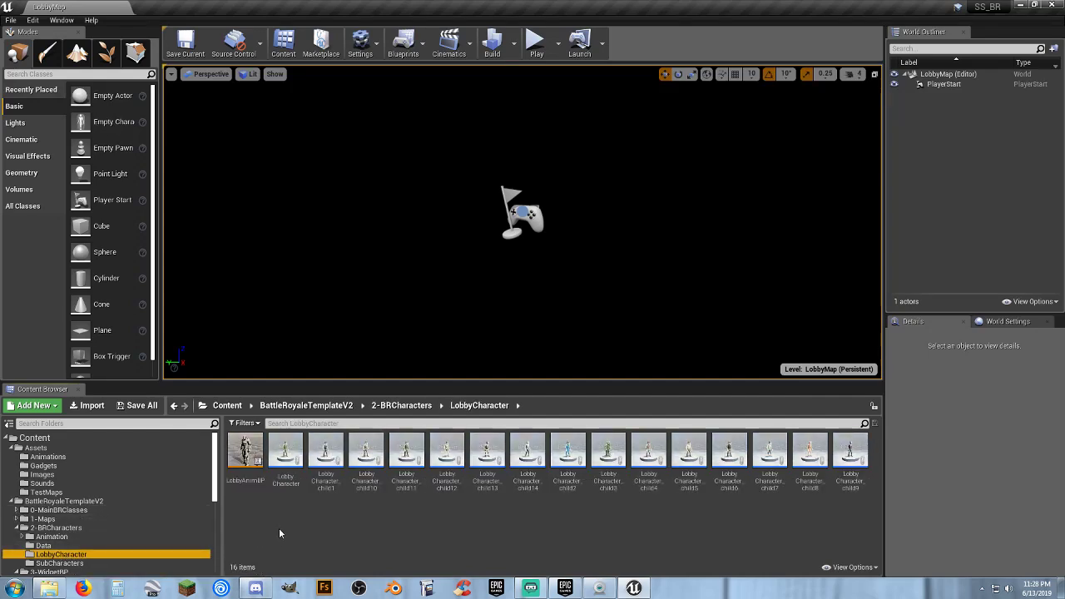
double_click(286, 454)
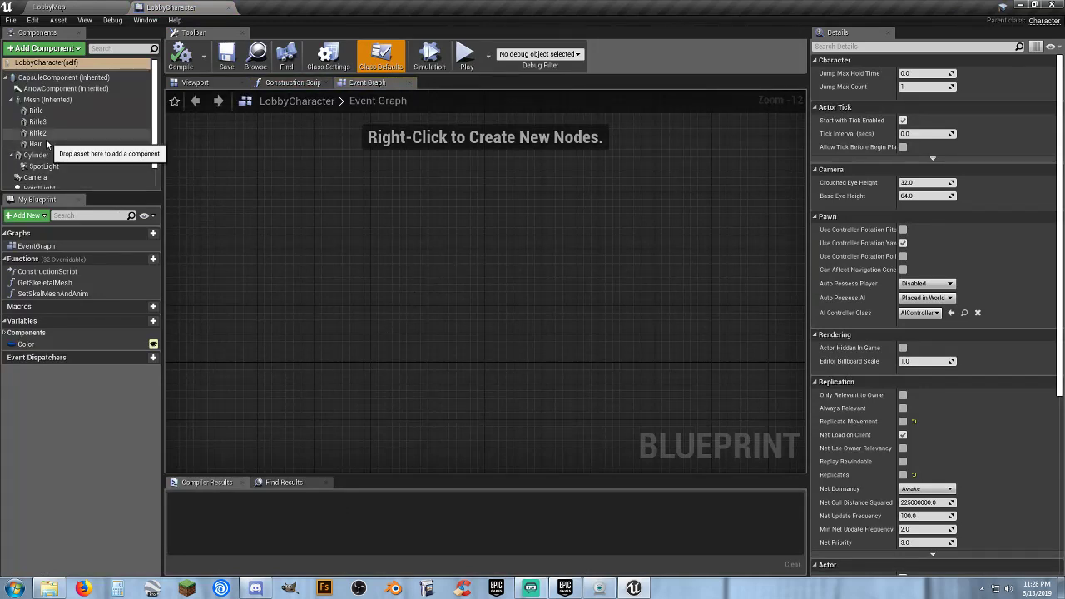
click(200, 83)
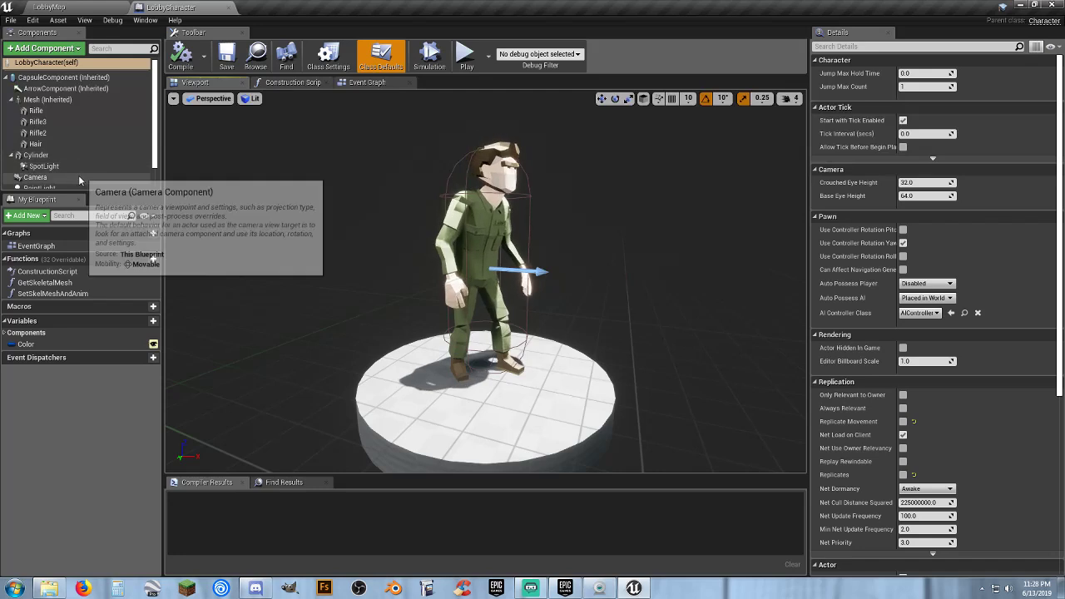
- Detach the SpotLight component from Cylinder so both sit at the same level of the hierarchy, and compile and save LobbyCharacter
scroll(67, 171, down, 1)
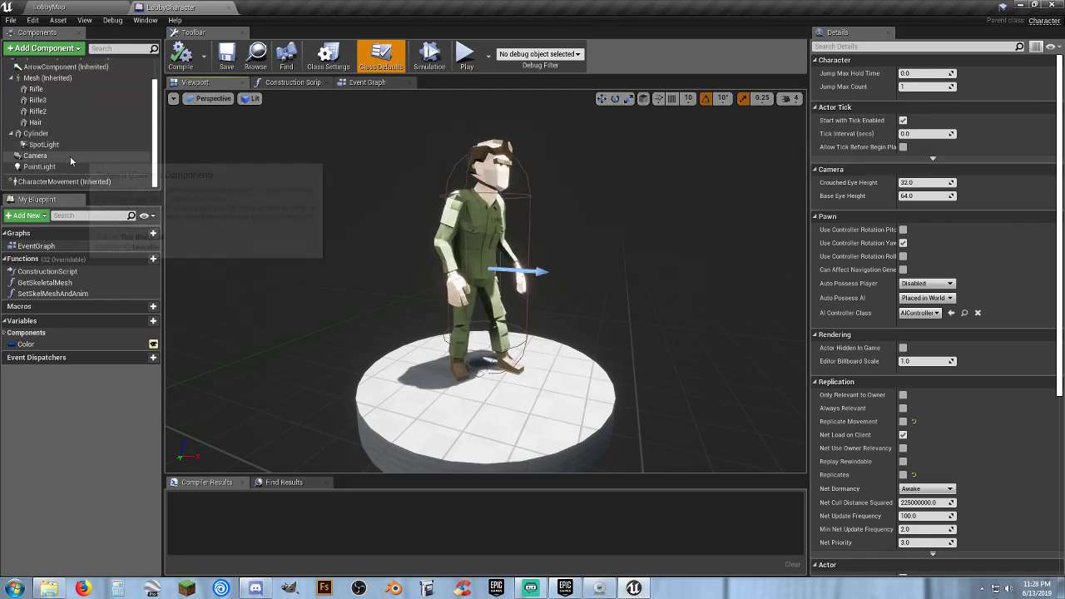
click(68, 135)
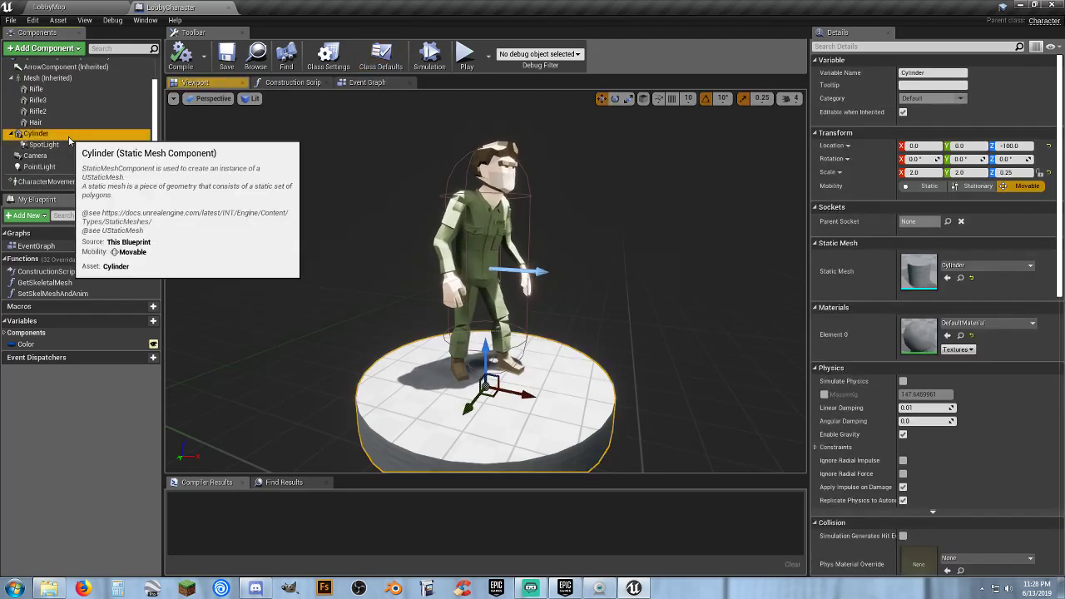
click(62, 145)
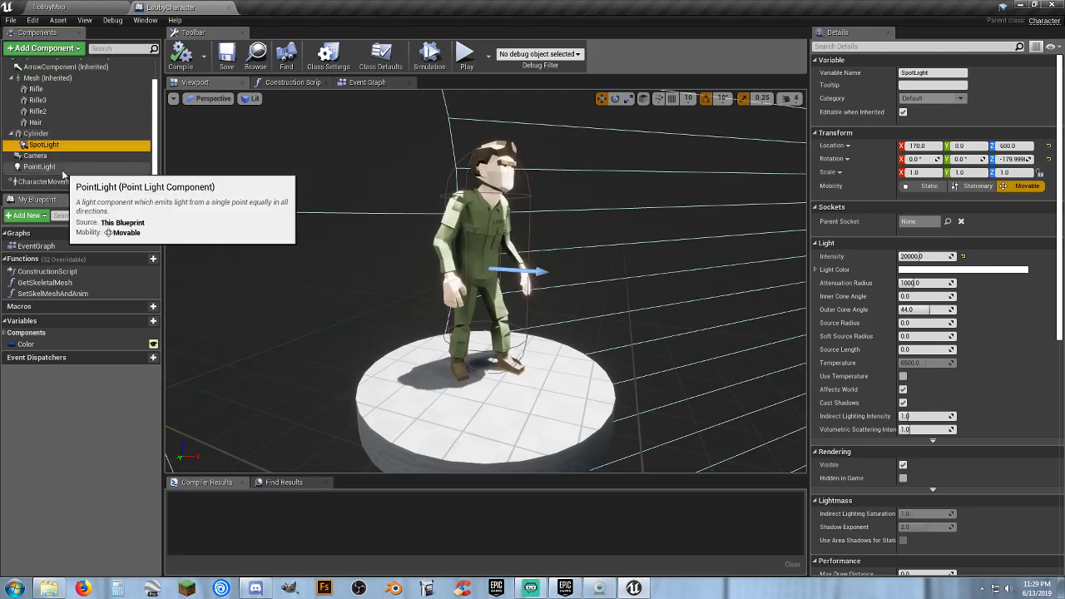
right_click(57, 145)
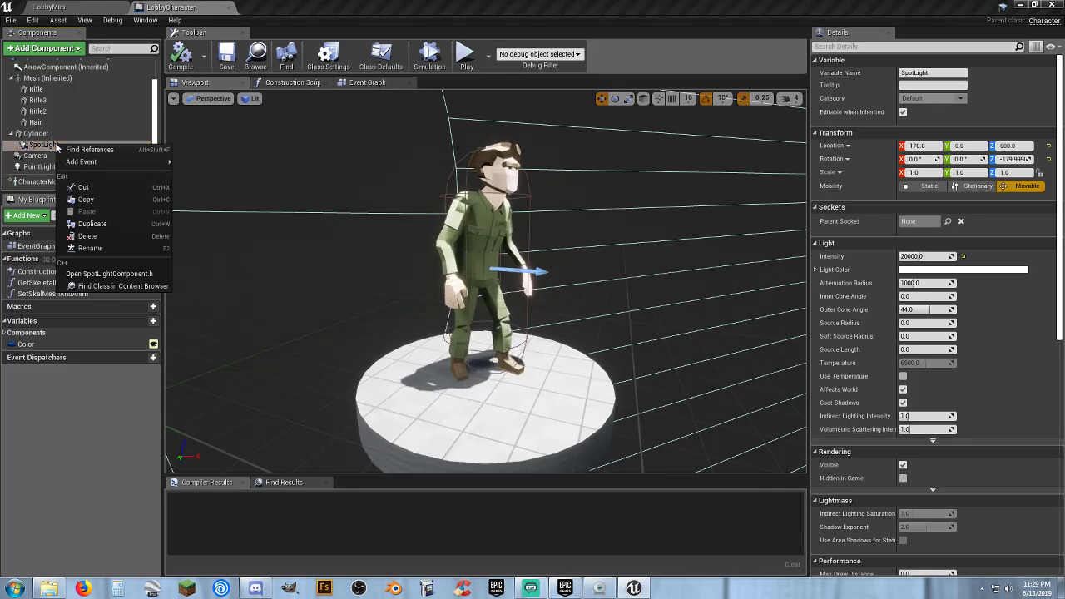
click(53, 414)
scroll(71, 167, up, 2)
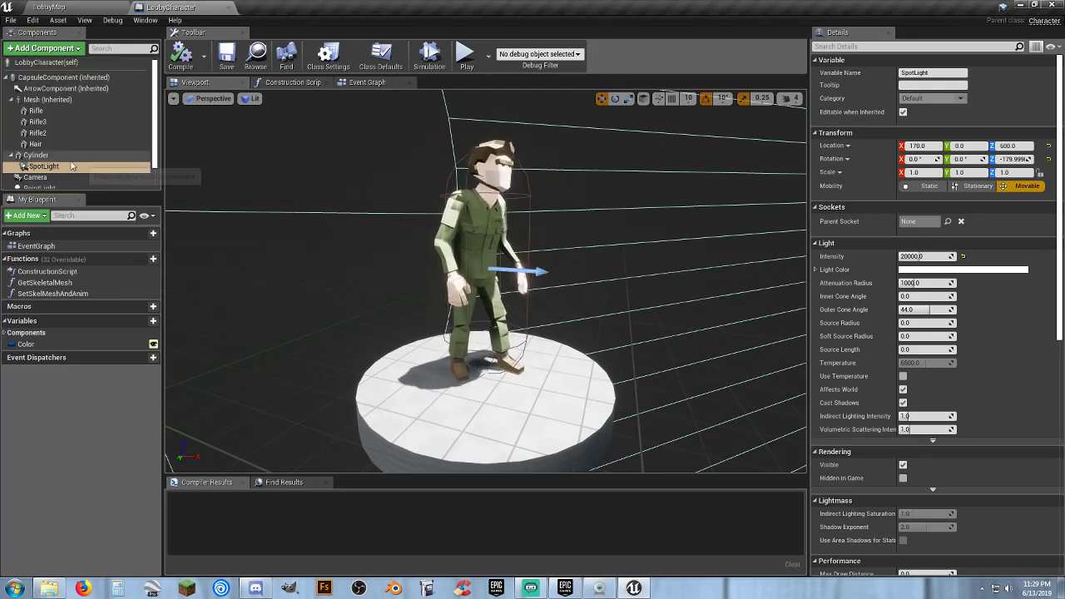
scroll(72, 167, down, 1)
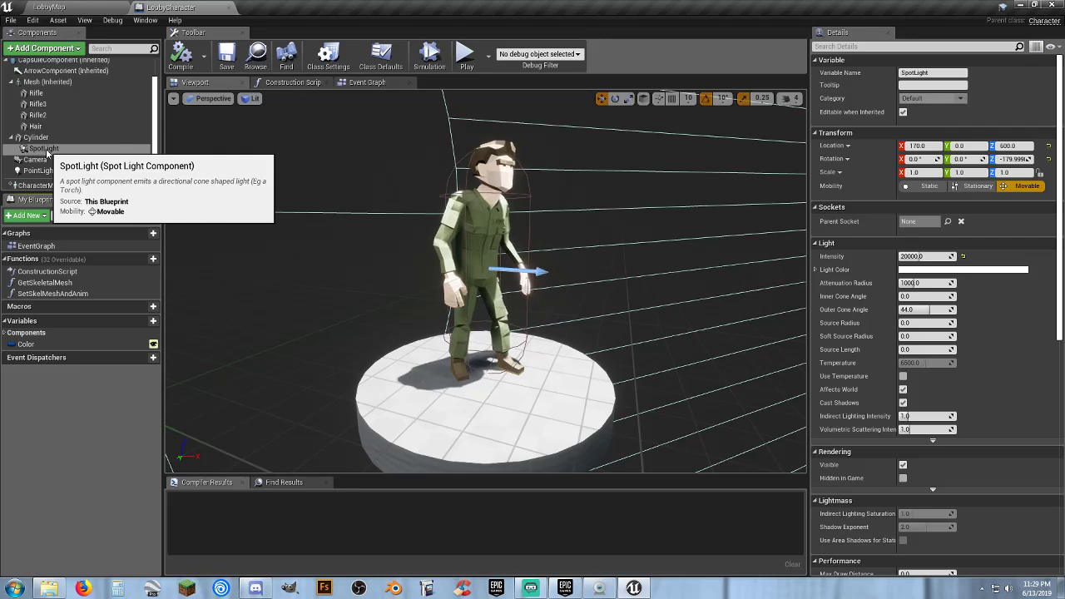
drag(46, 152, 46, 142)
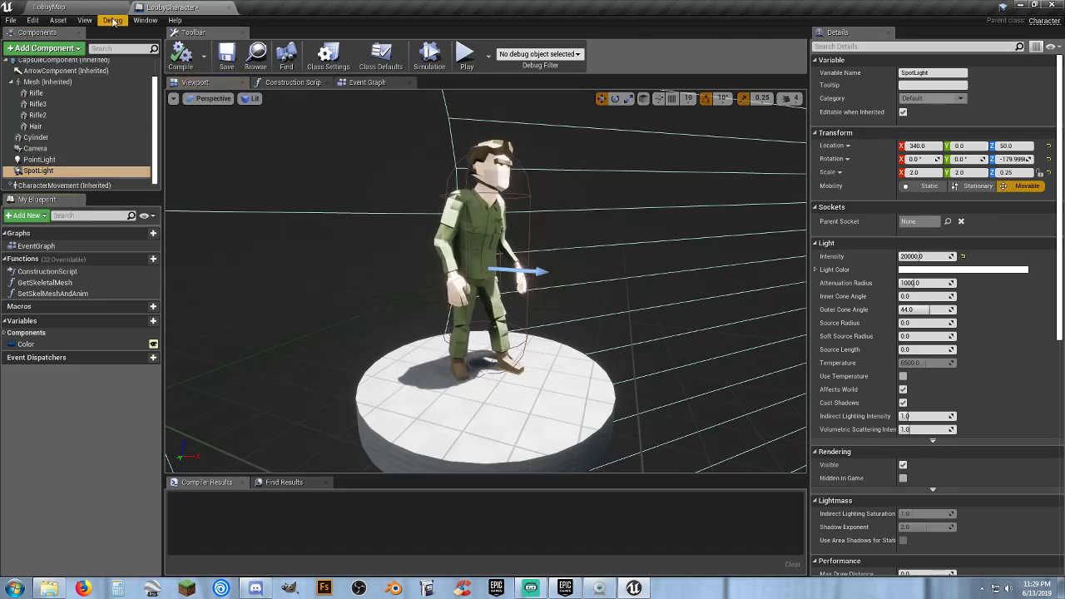
click(180, 55)
click(227, 58)
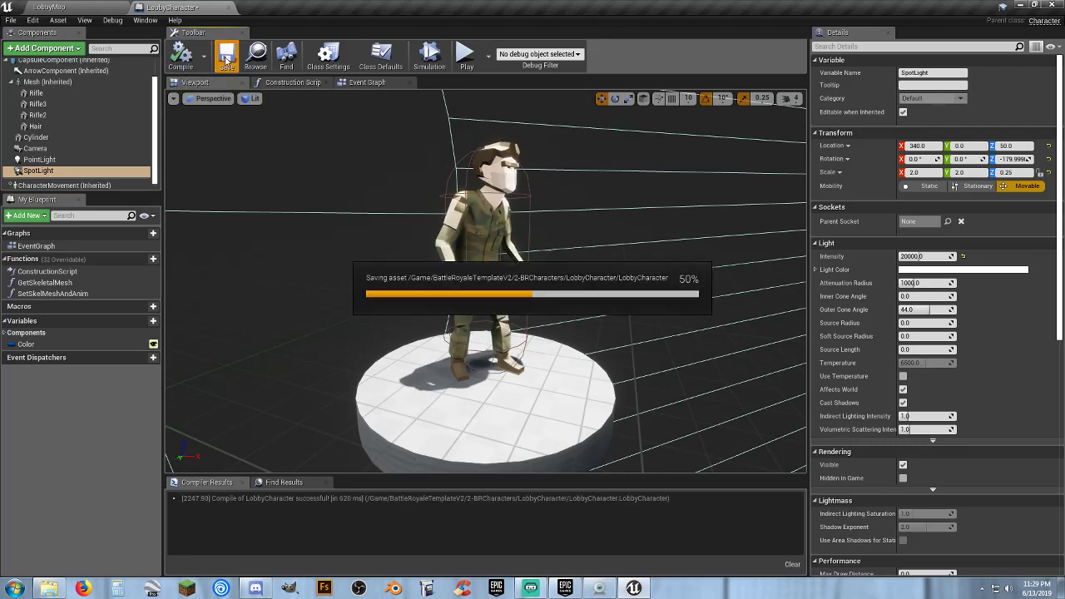
- Play-test LobbyMap, cycle forward through several lobby characters to check their lighting, and stop the session
click(96, 8)
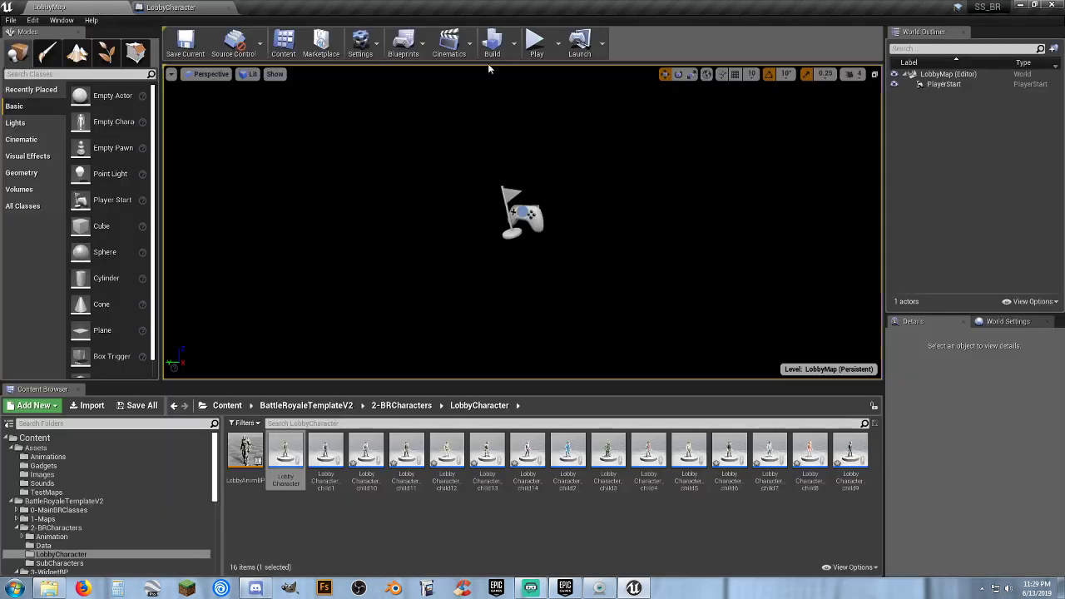
click(533, 43)
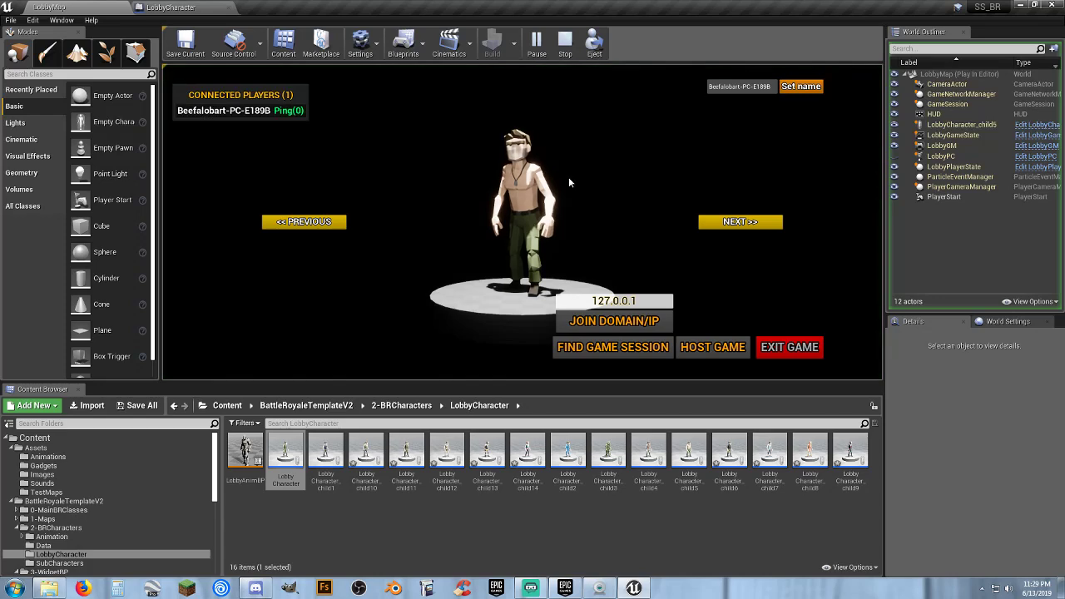
click(728, 225)
click(726, 225)
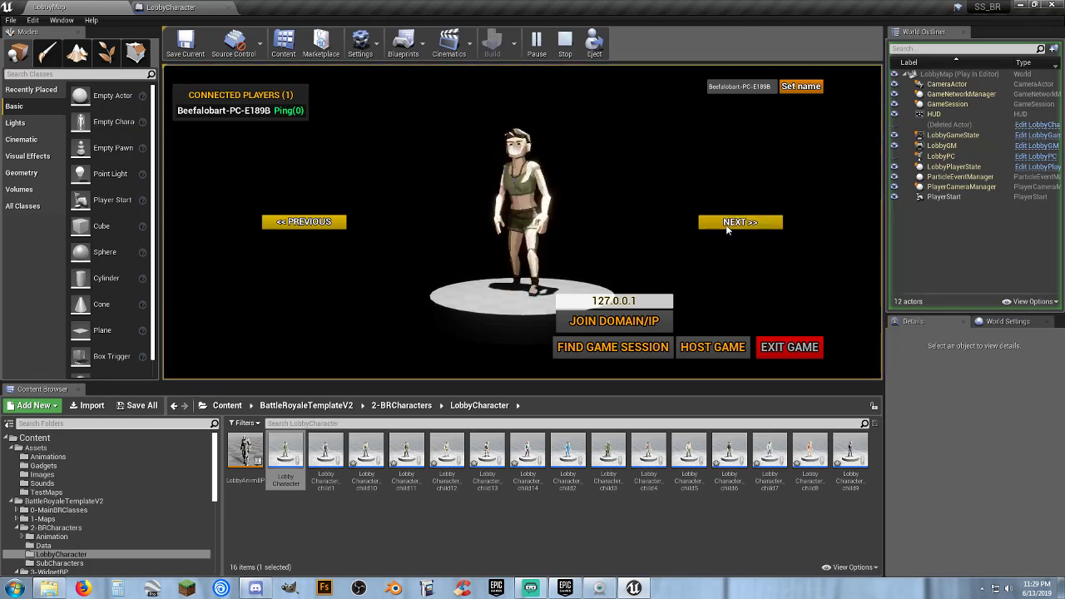
click(726, 226)
click(727, 226)
click(726, 226)
click(727, 226)
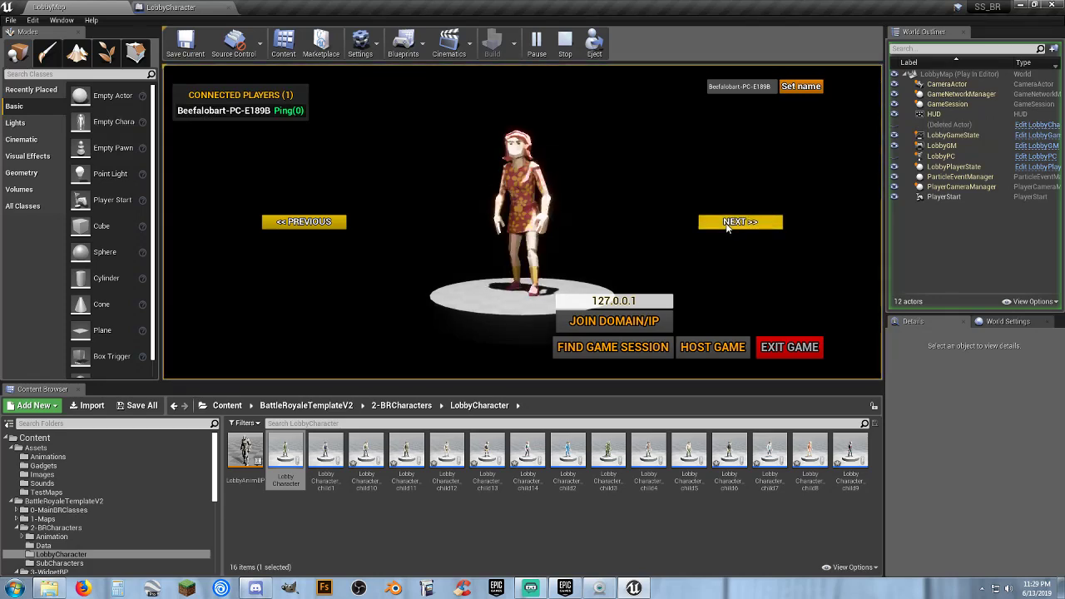
key(Escape)
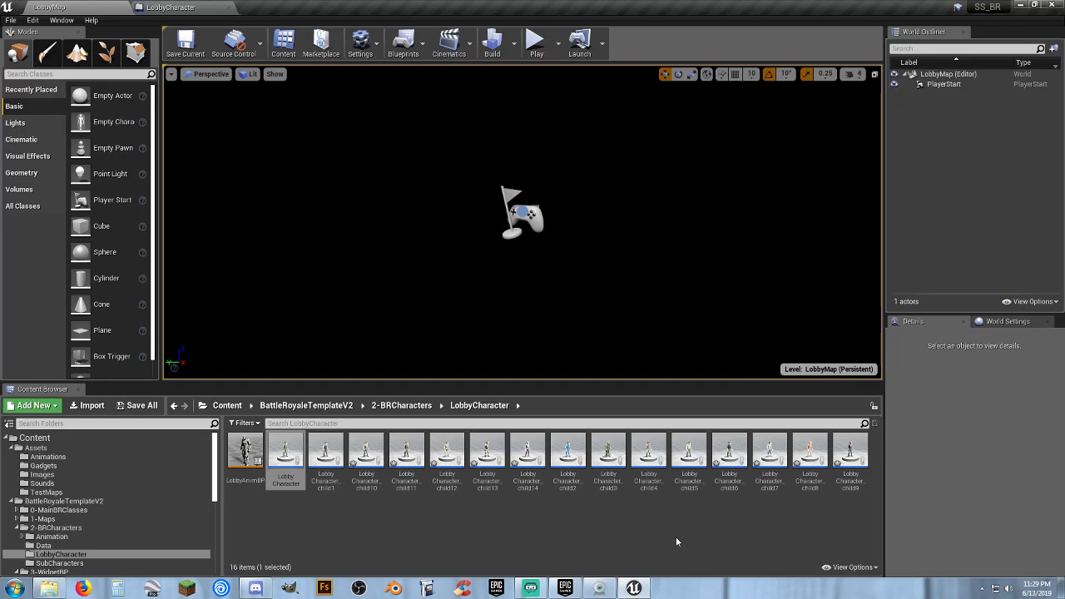
- Check the inherited components of LobbyCharacter_child6 in the full blueprint editor, and close it and the LobbyCharacter blueprint
double_click(728, 488)
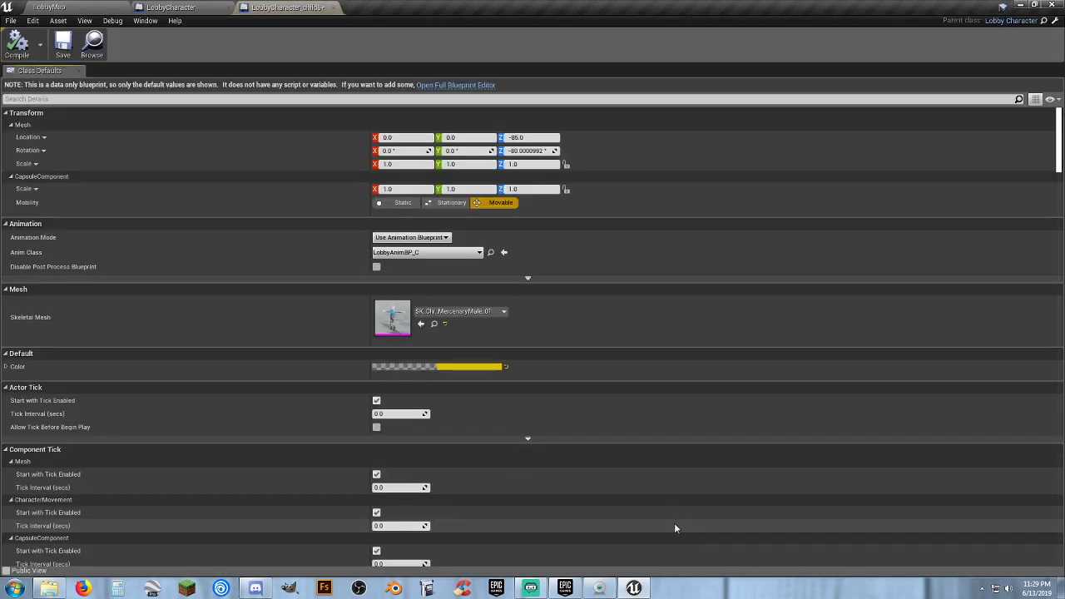
click(456, 85)
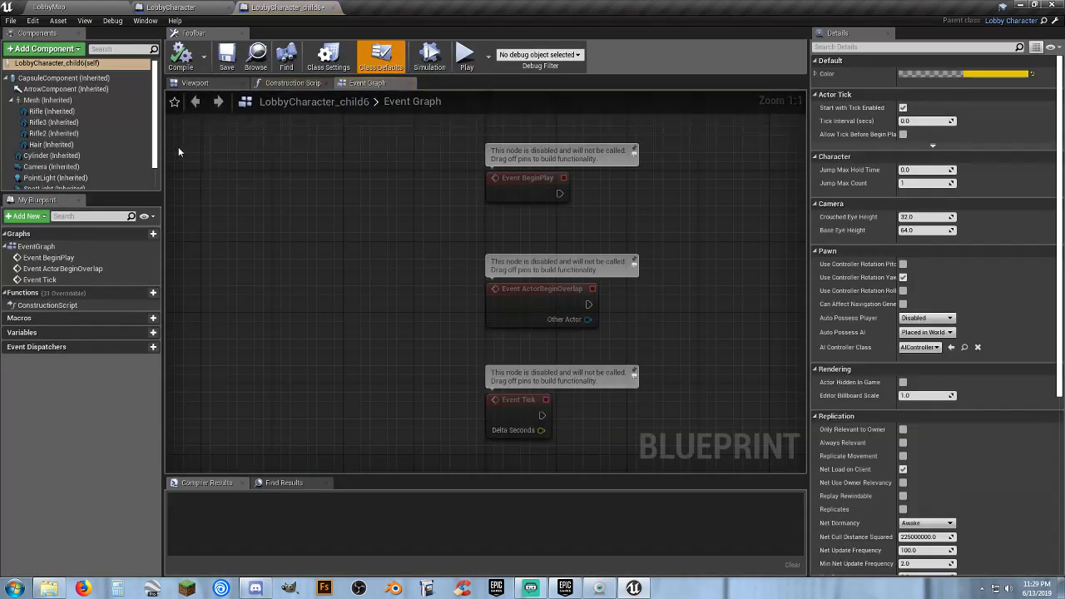
scroll(118, 150, down, 1)
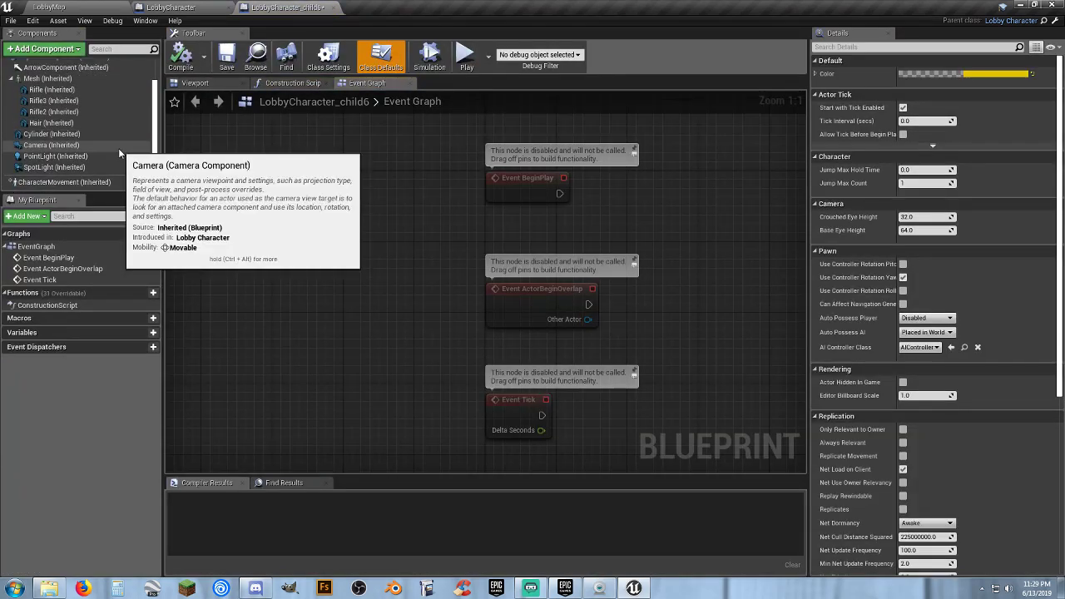
click(334, 7)
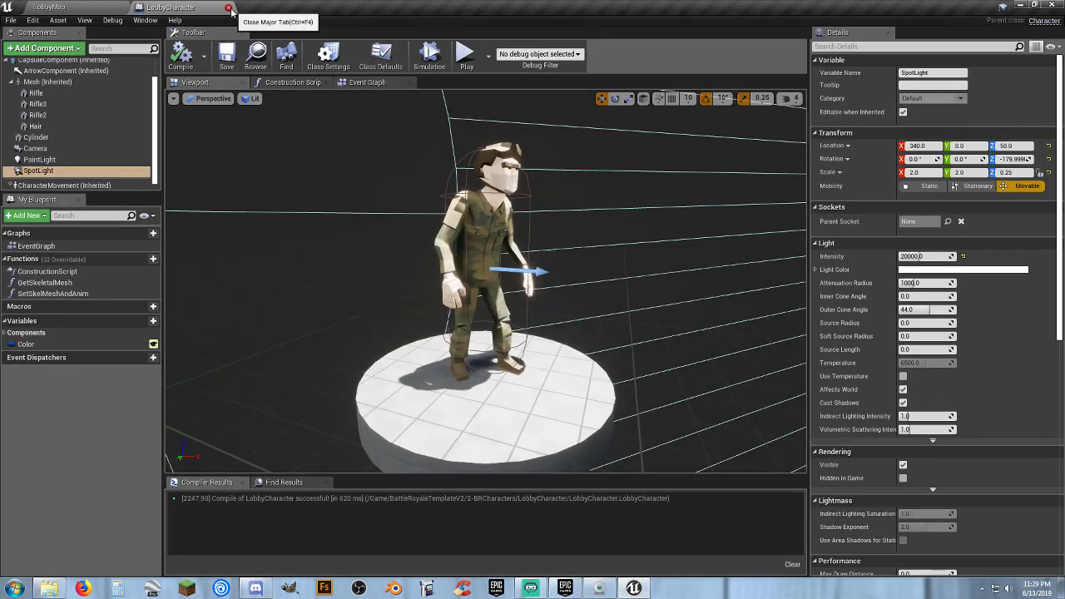
click(229, 7)
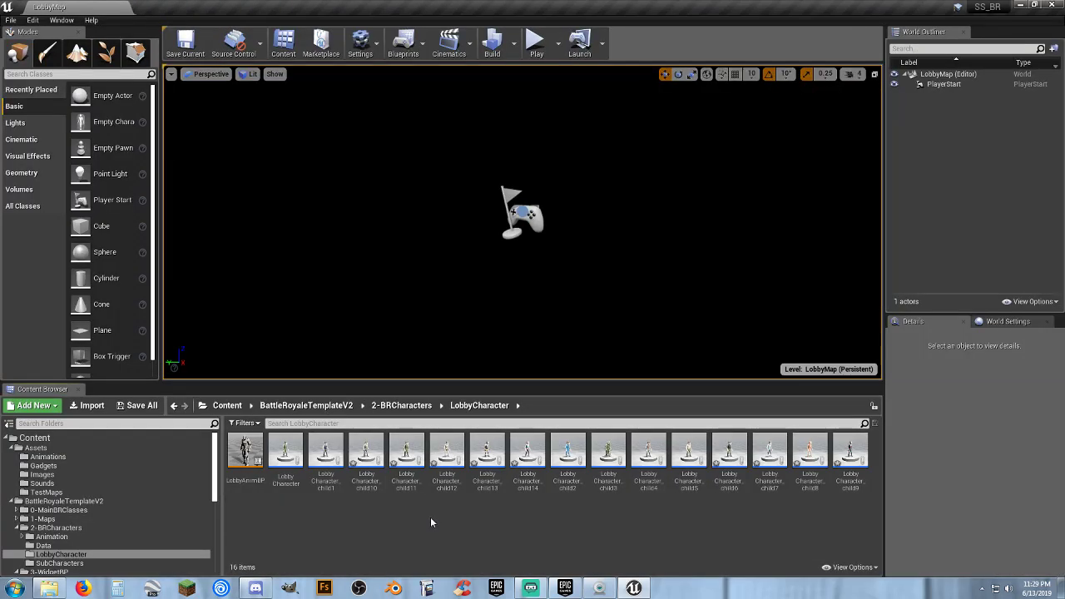
- Examine the inherited components of LobbyCharacter_child10 in the full blueprint editor and close it
double_click(366, 457)
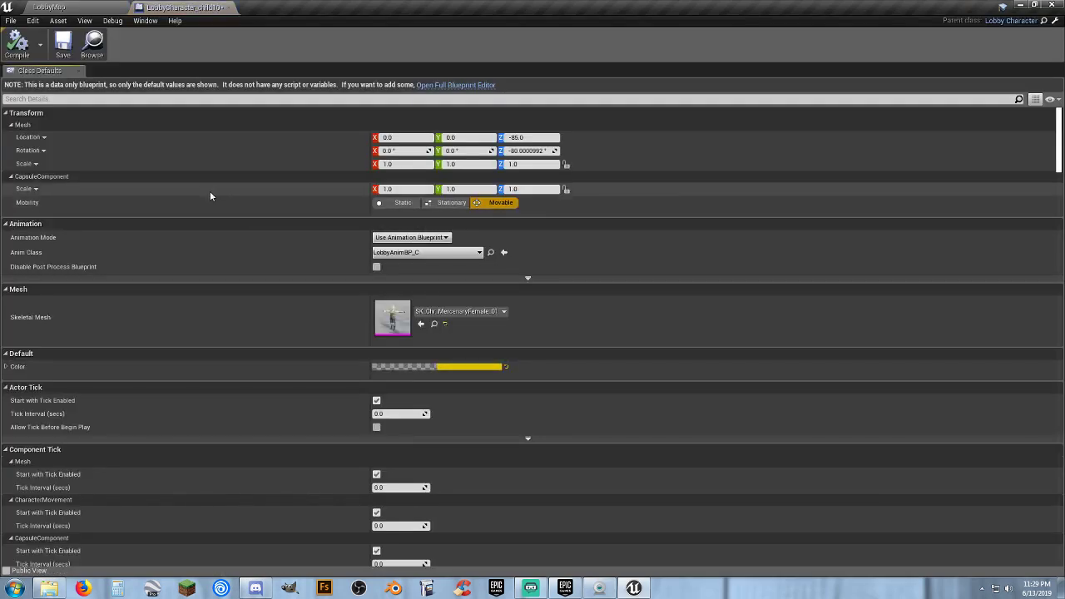
click(454, 85)
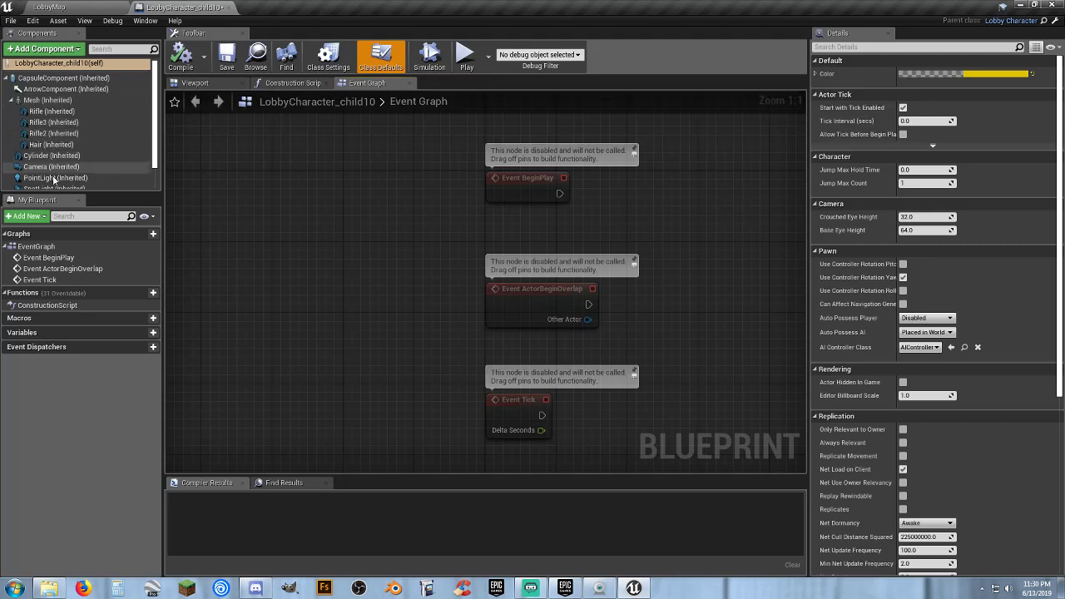
click(228, 8)
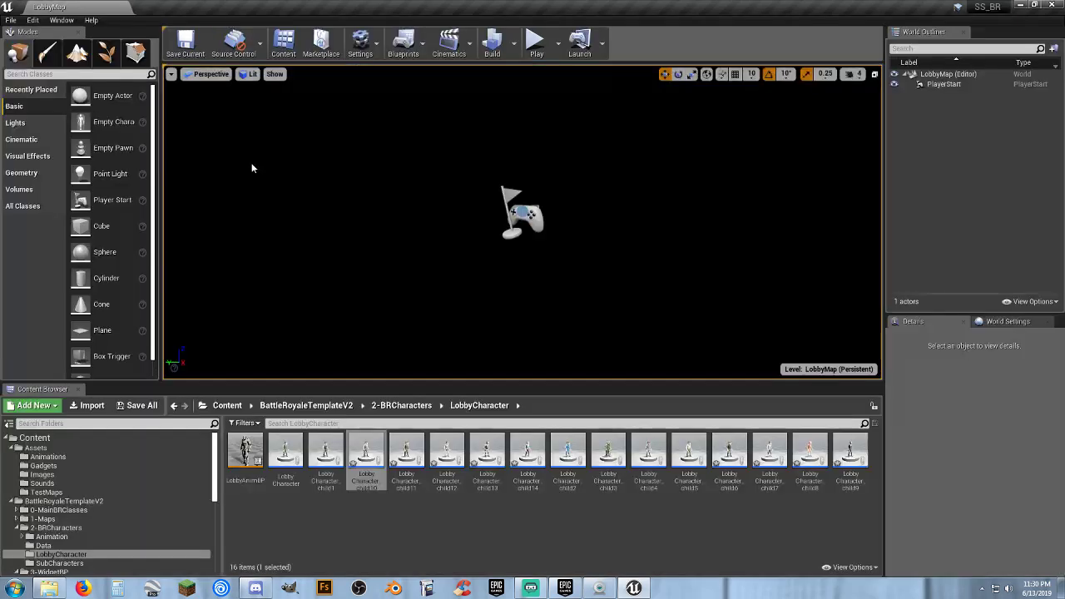
- Examine the inherited component list of LobbyCharacter_child1 in the full blueprint editor and close it
double_click(323, 483)
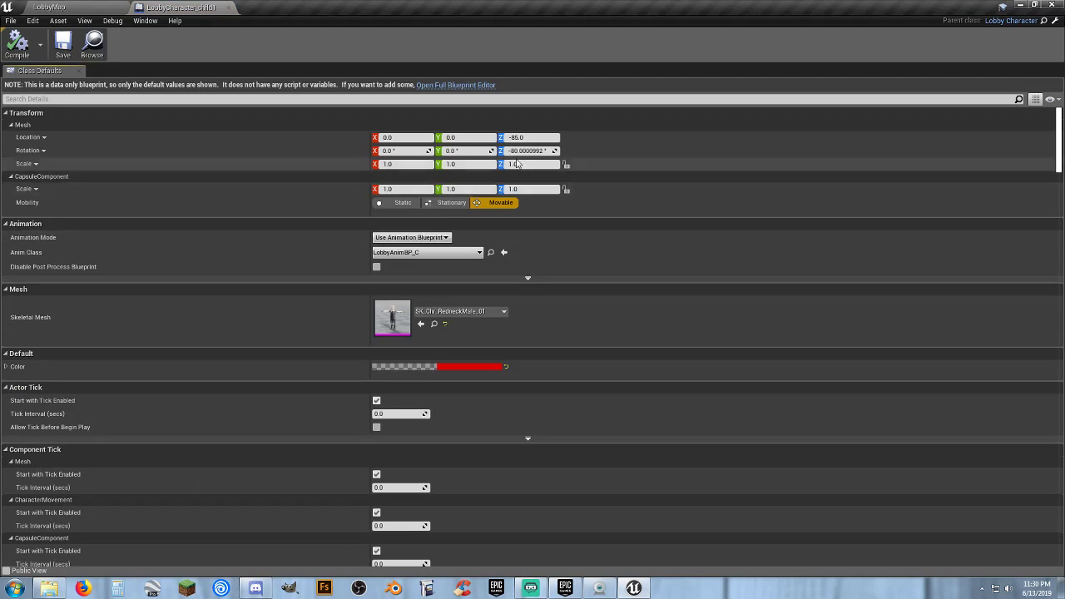
click(458, 84)
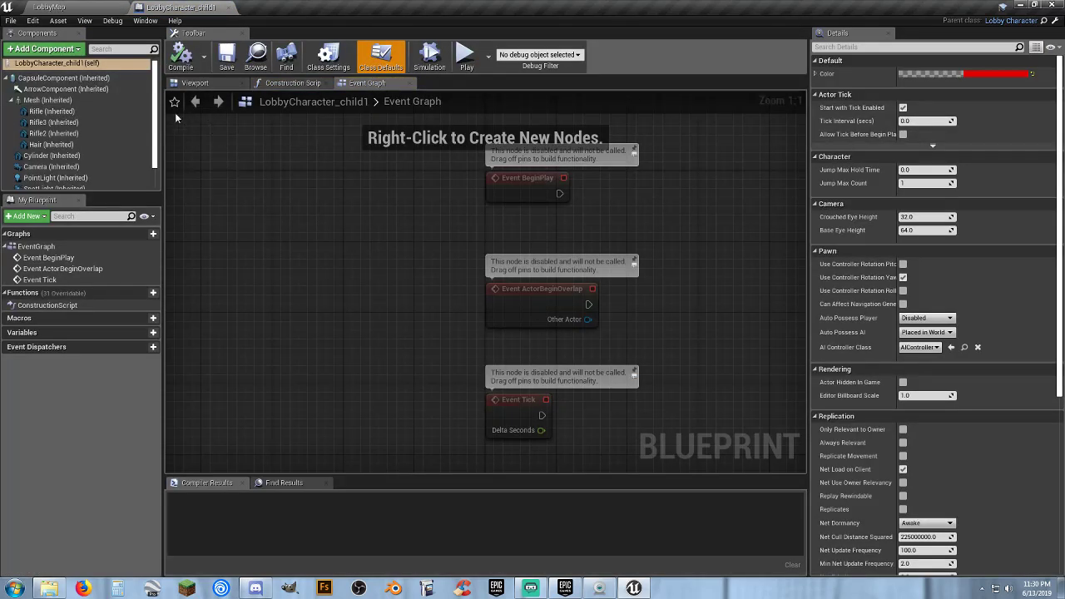
scroll(86, 179, down, 2)
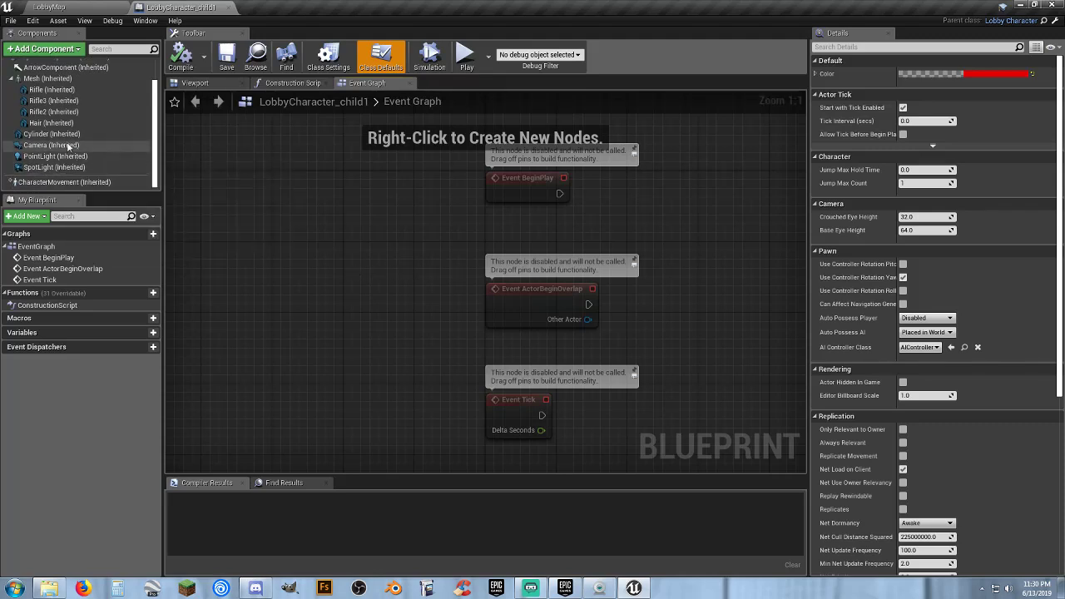
click(229, 7)
- Save all modified assets, including the LobbyCharacter child blueprints
click(484, 550)
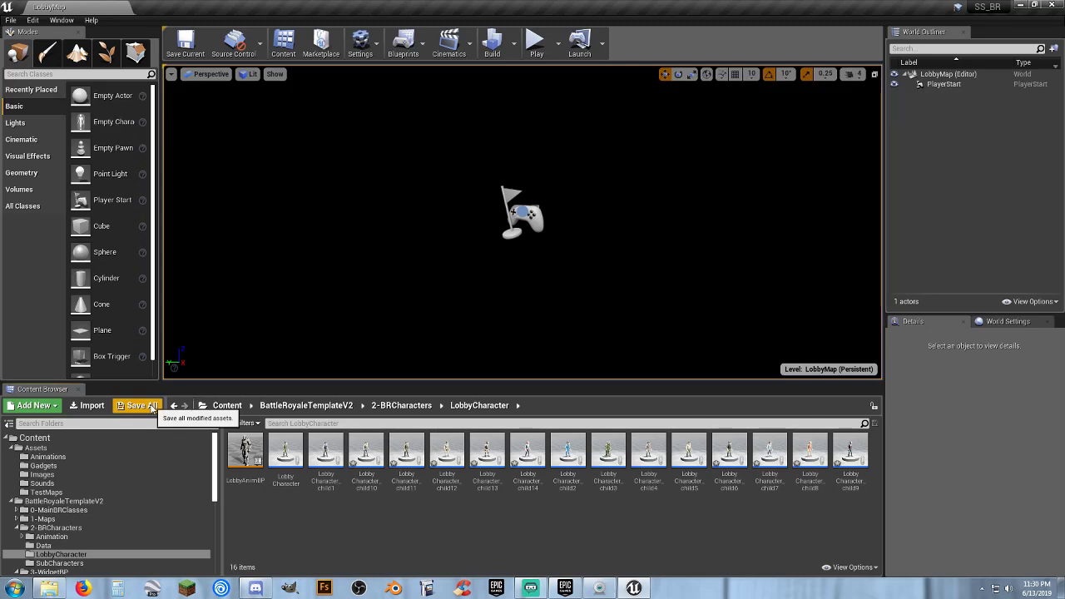
click(138, 405)
click(623, 396)
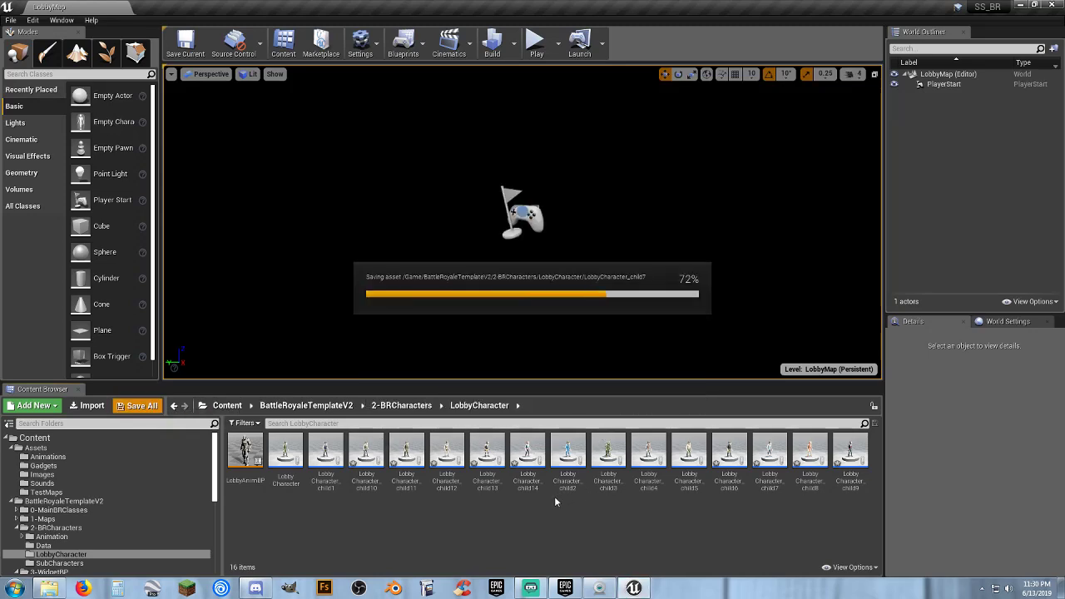
- Examine the inherited component list of LobbyCharacter_child1 again and close the blueprint
double_click(338, 487)
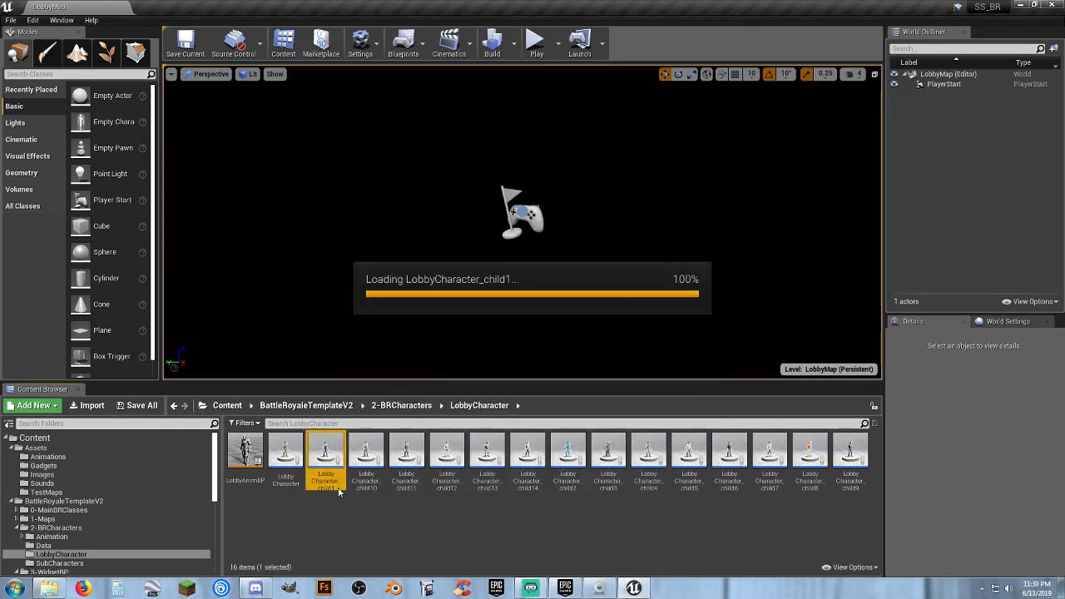
scroll(137, 161, down, 2)
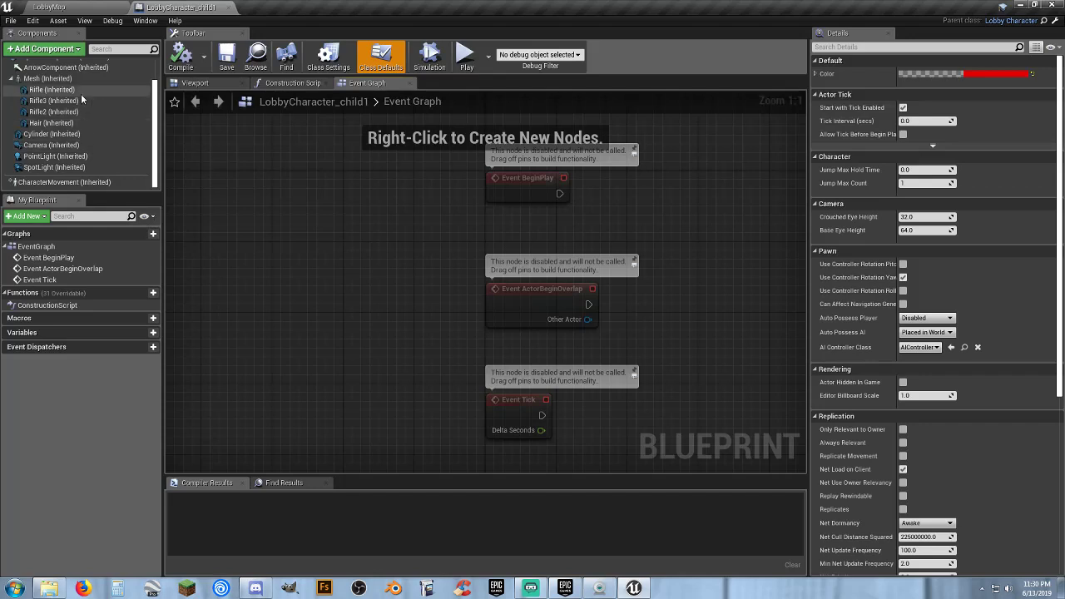
click(228, 8)
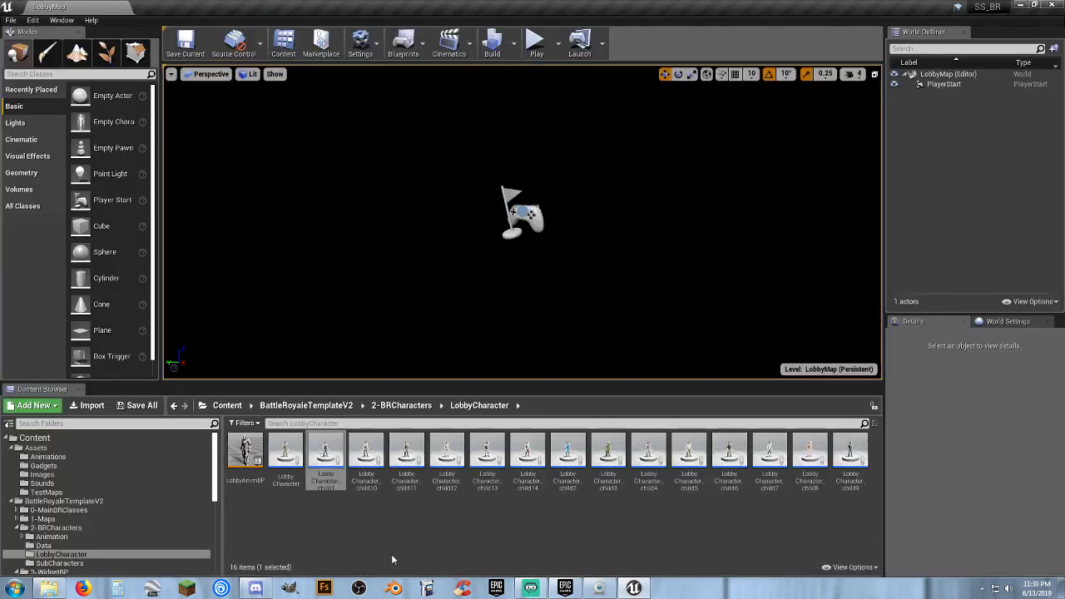
click(330, 501)
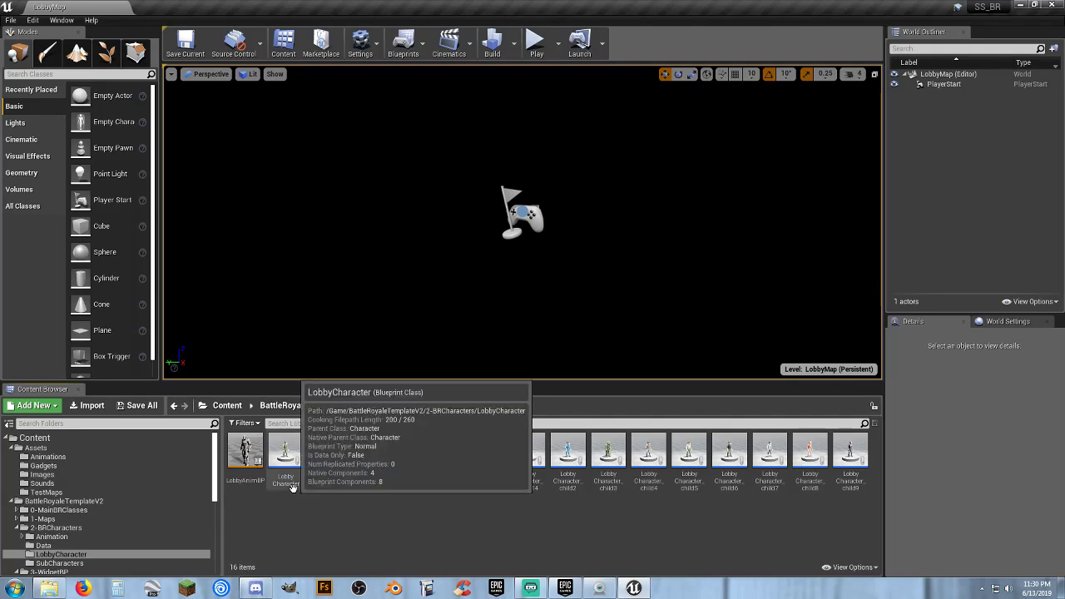
- Delete the Cylinder component from the LobbyCharacter blueprint, and compile and save it
double_click(292, 487)
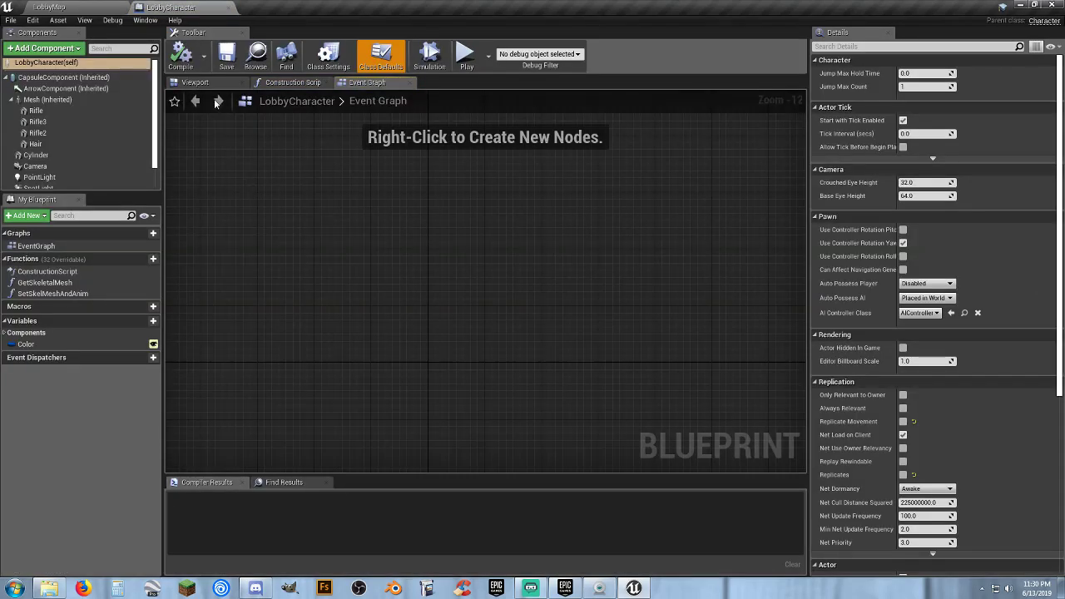
click(213, 85)
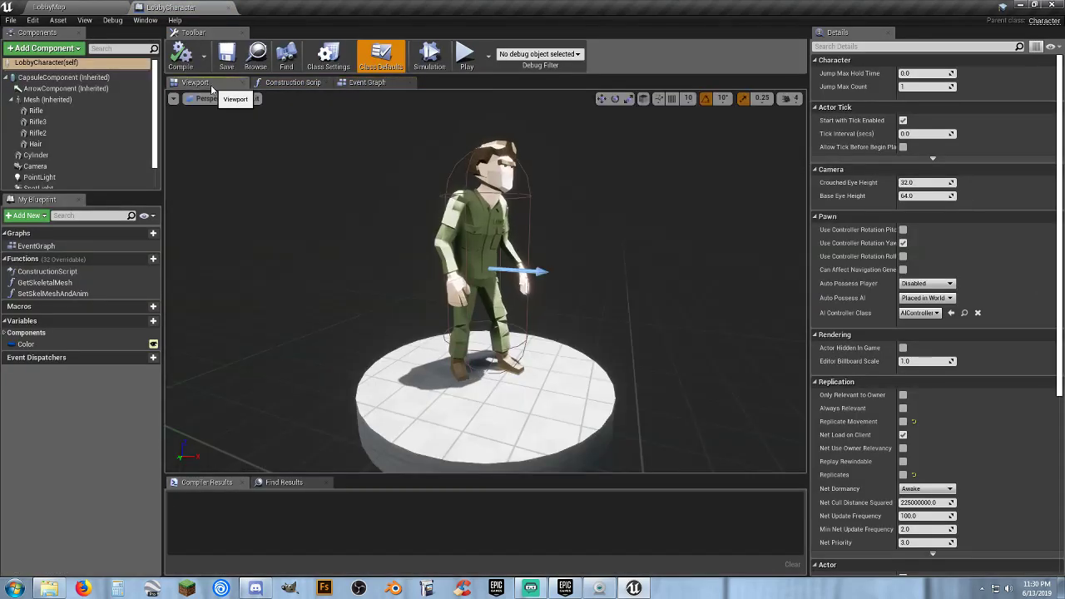
scroll(85, 127, down, 1)
click(79, 134)
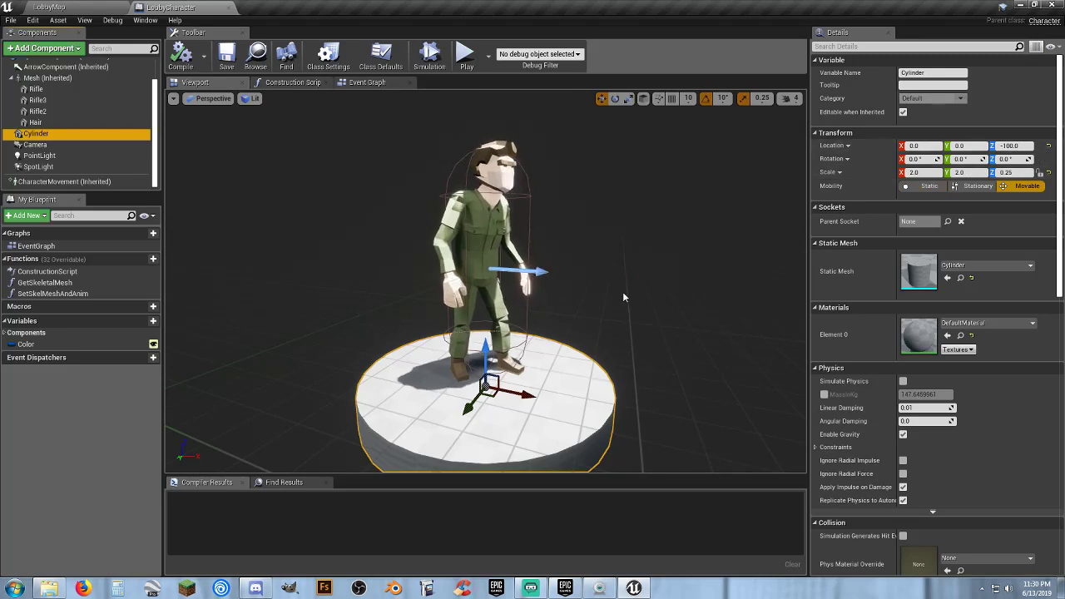
key(Delete)
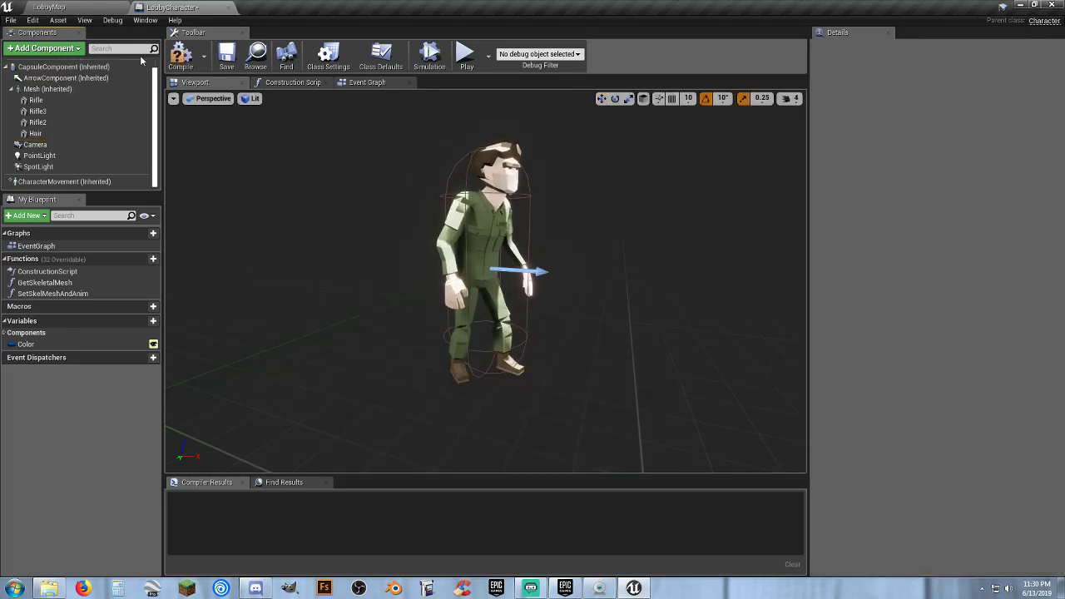
click(179, 56)
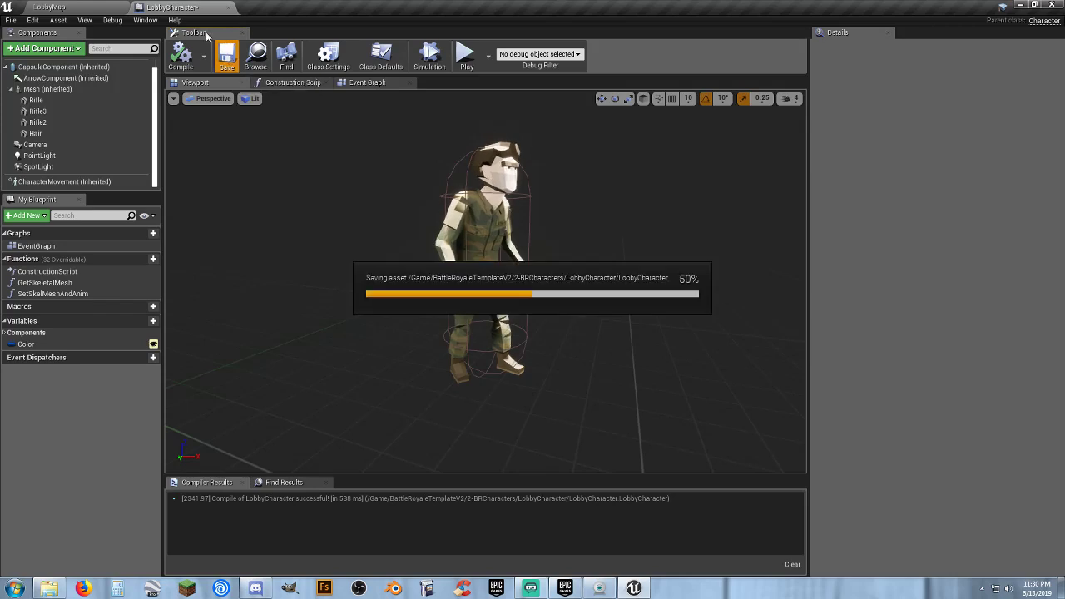
- Save all remaining modified child character blueprints from the LobbyMap editor
click(114, 11)
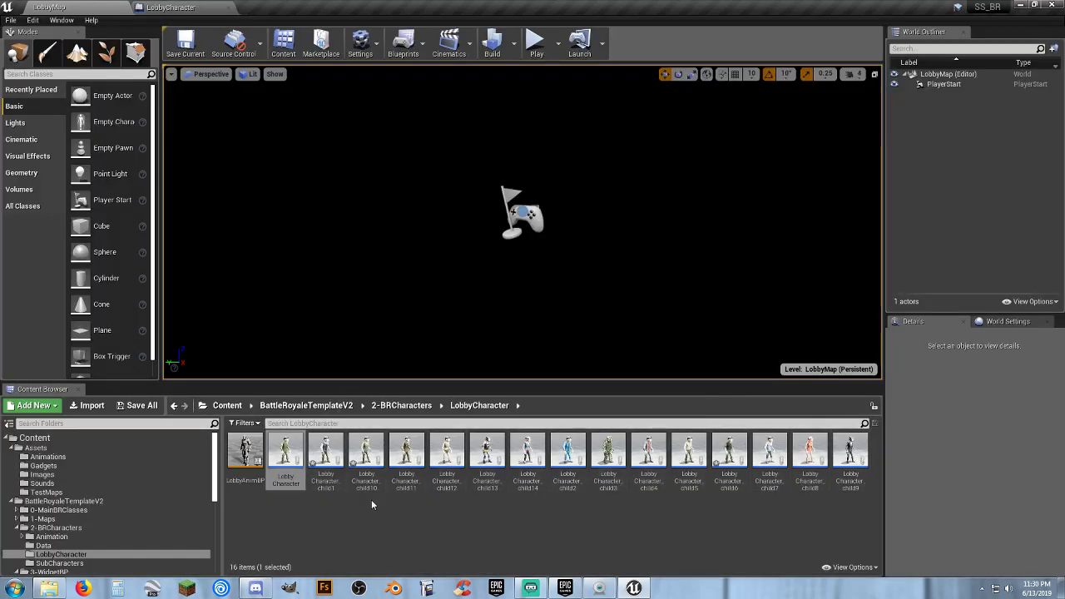
click(139, 406)
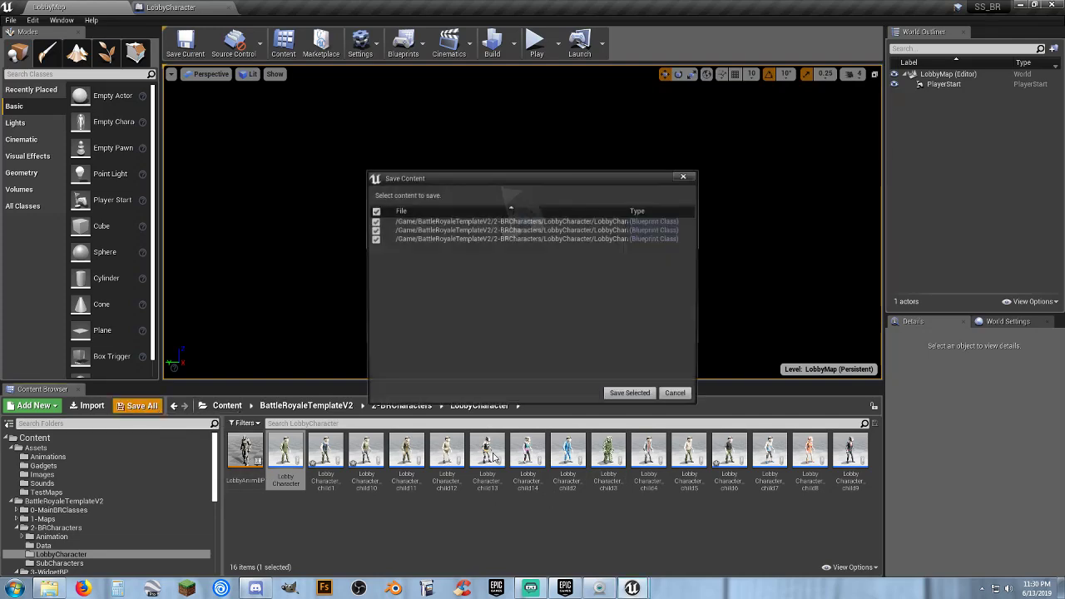
click(630, 394)
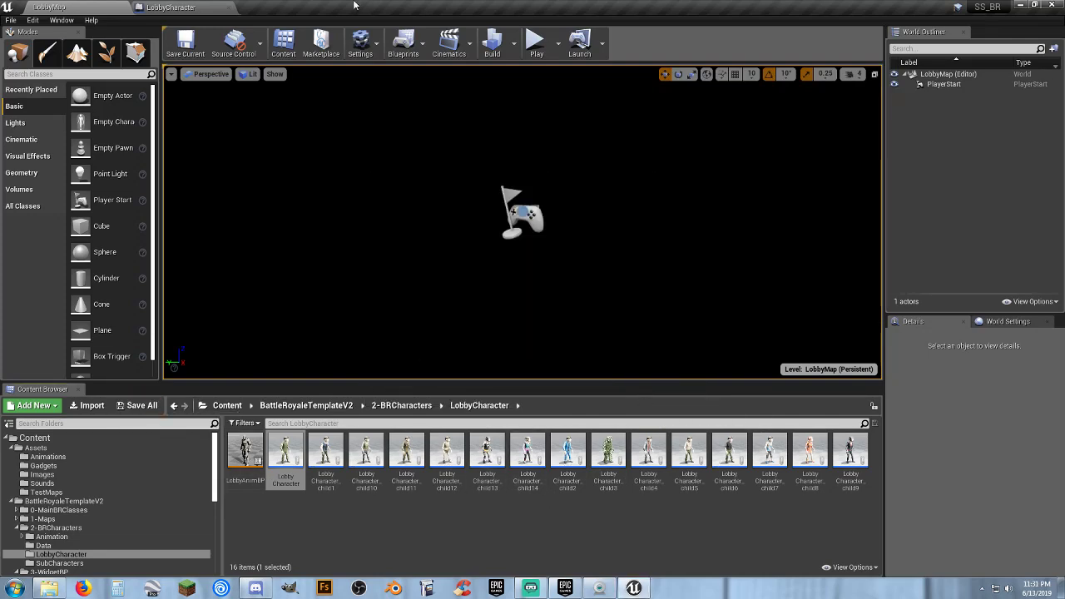
- Play LobbyMap to check how the lobby character looks without its pedestal, and exit the game
click(538, 47)
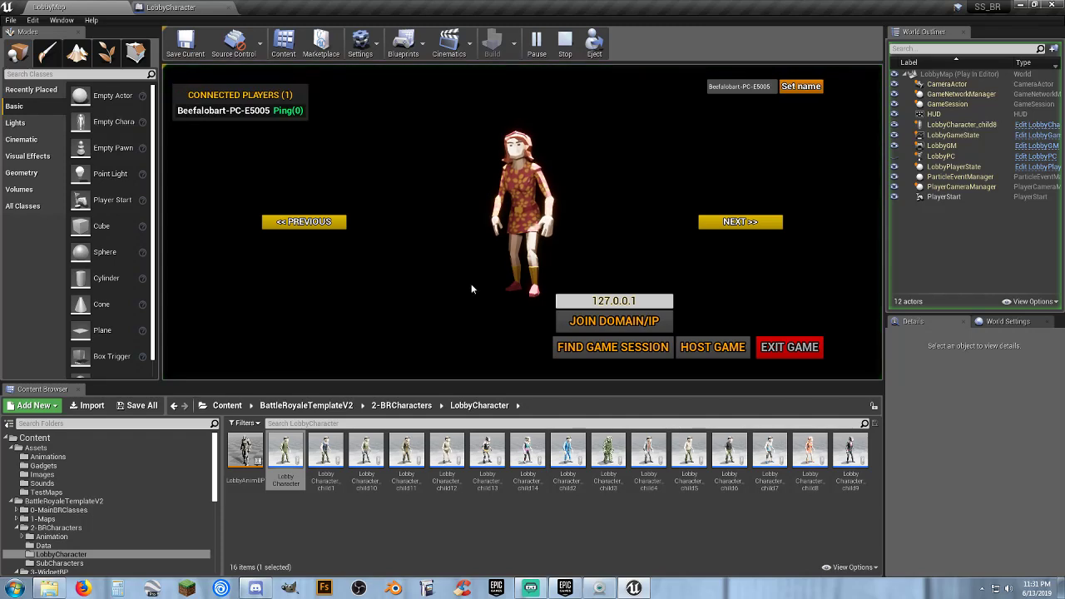
click(791, 348)
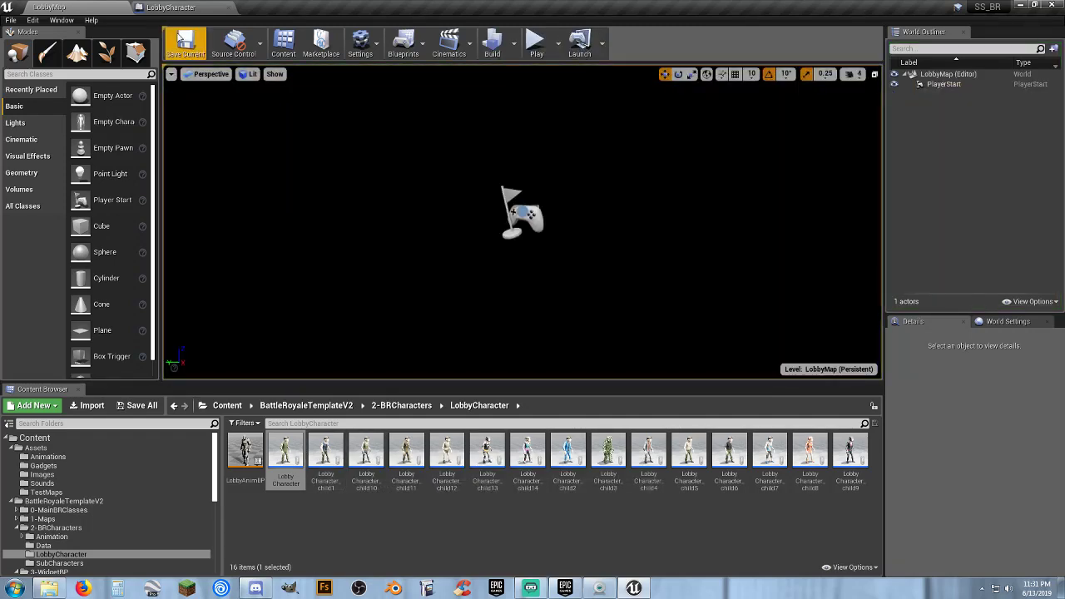
click(191, 9)
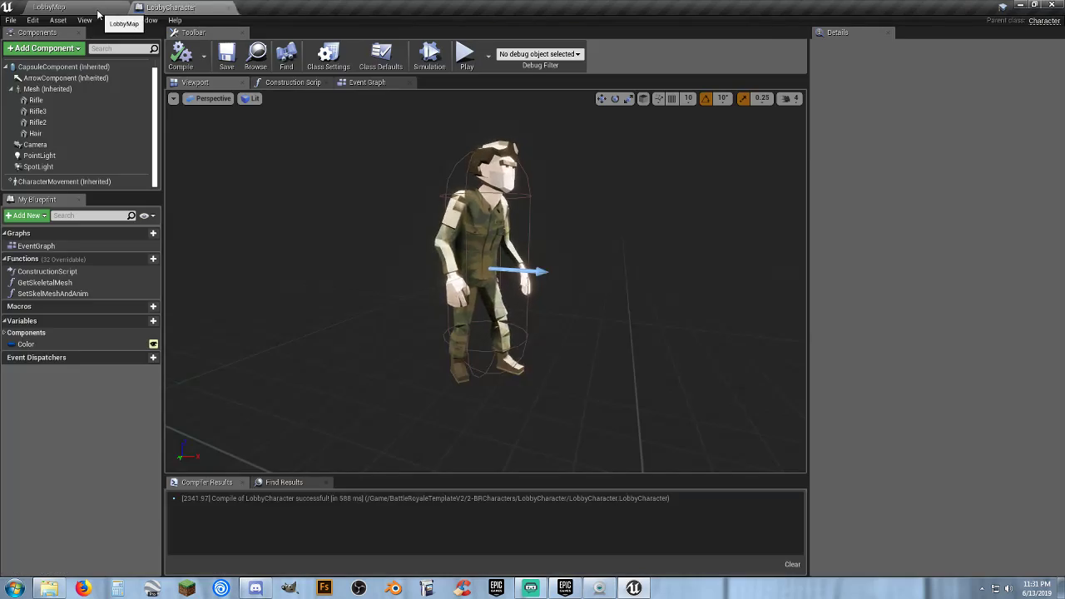
click(50, 7)
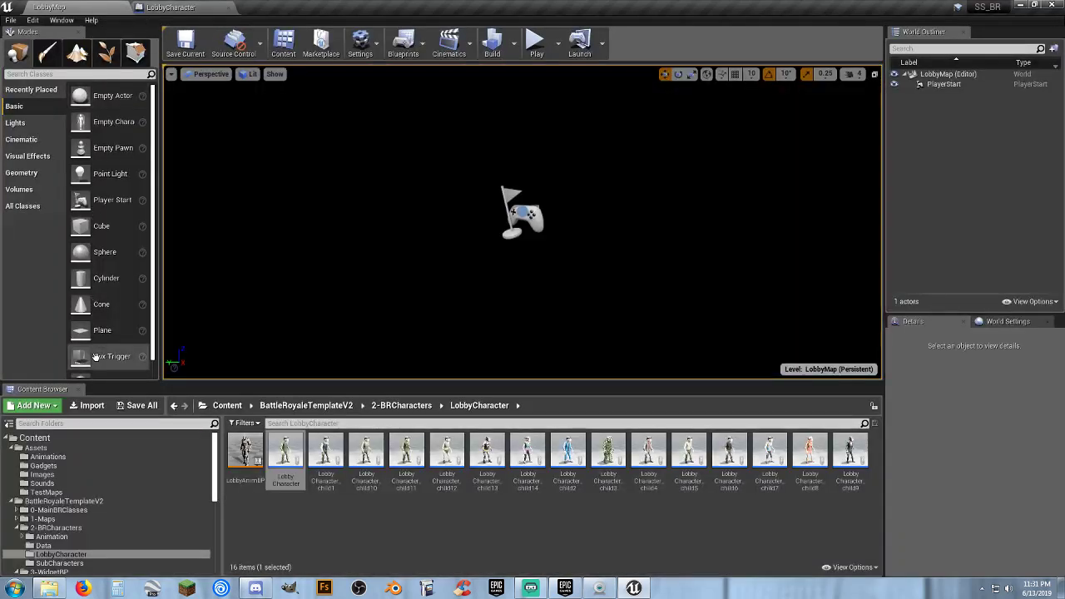
- Add the SM_CH_Backdrop mesh from Assets/Gadgets to the LobbyCharacter blueprint as a static mesh component named Backdrop
click(83, 466)
click(285, 454)
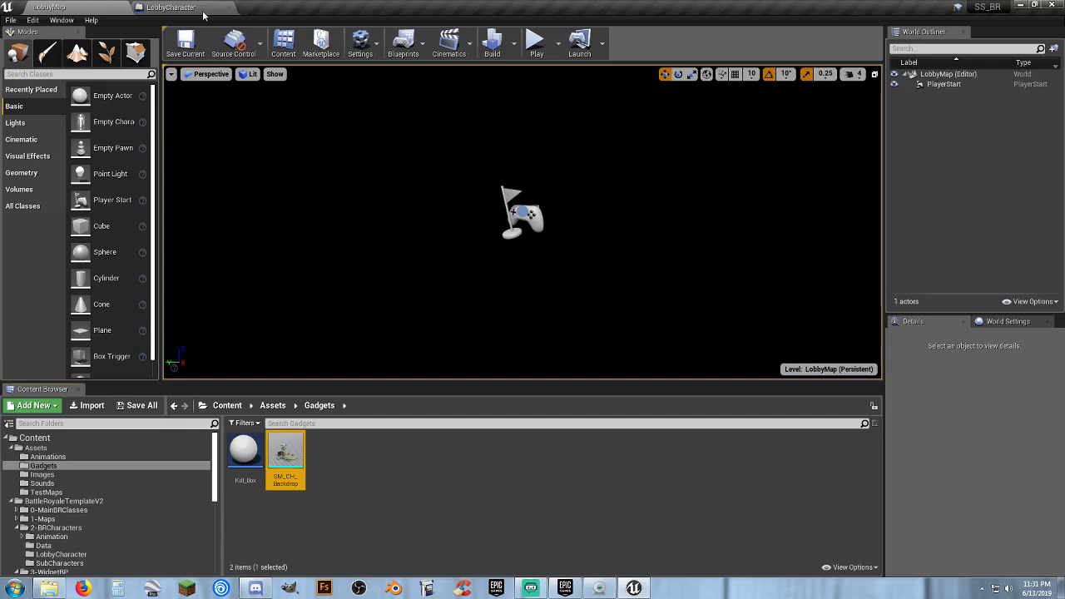
click(171, 7)
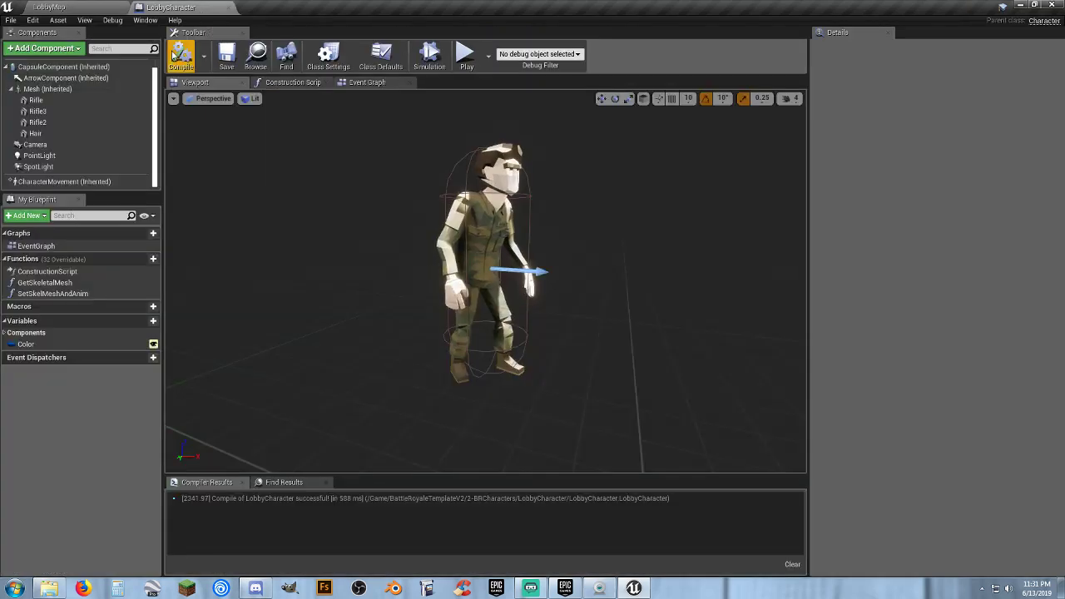
click(46, 48)
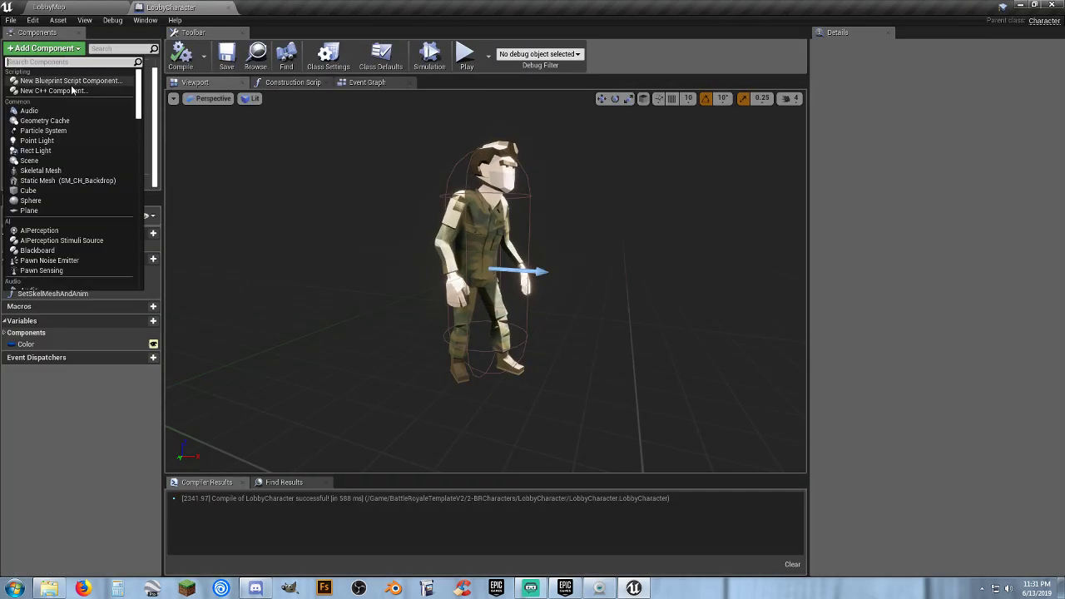
click(66, 181)
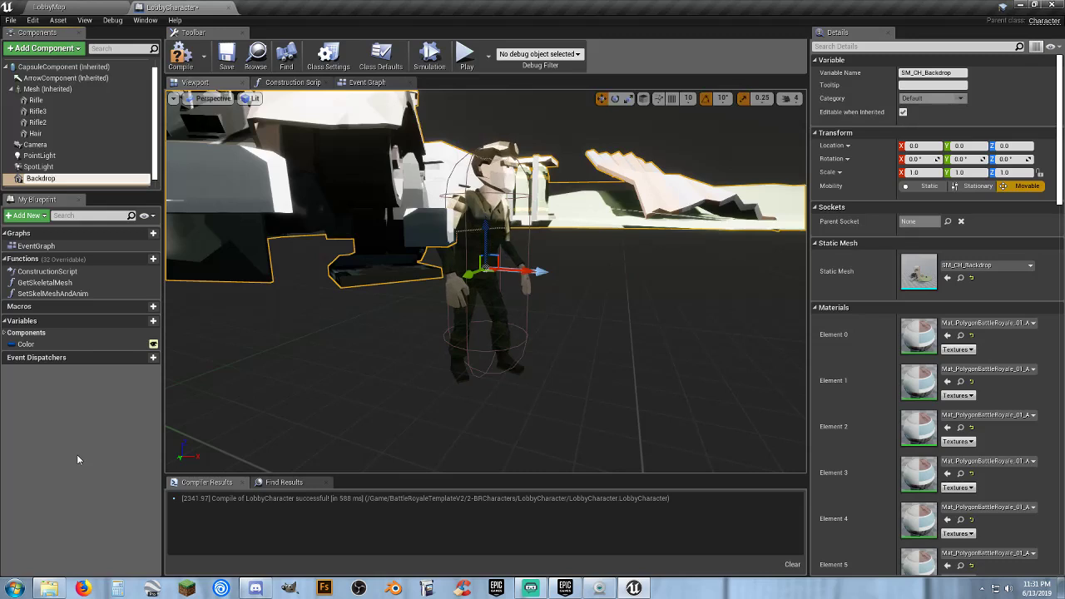
key(Return)
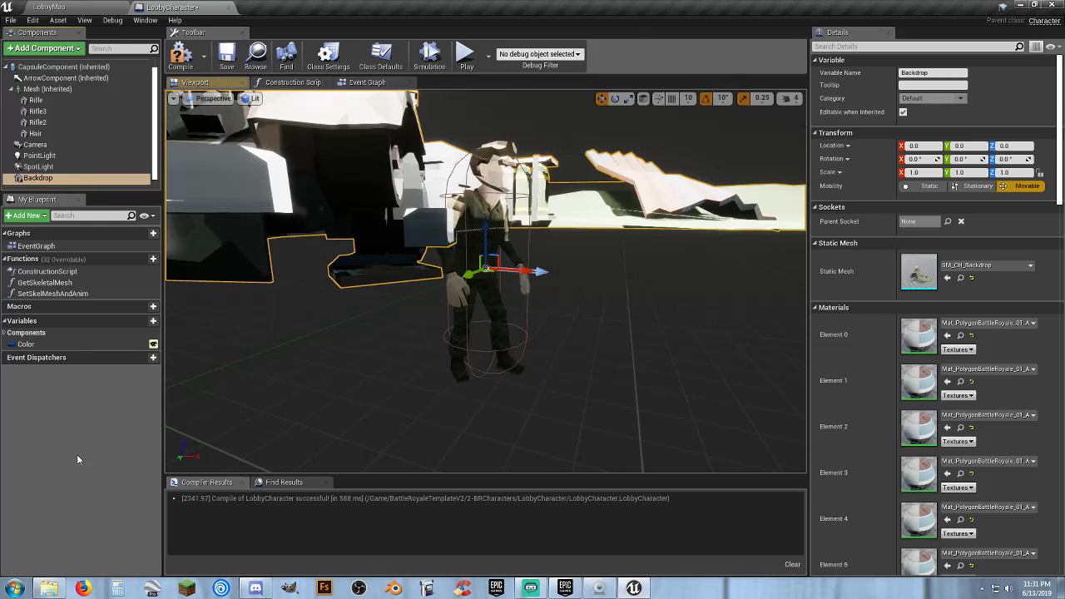
- Set the Backdrop component's Z location to -100
click(1019, 145)
text(-100)
key(Return)
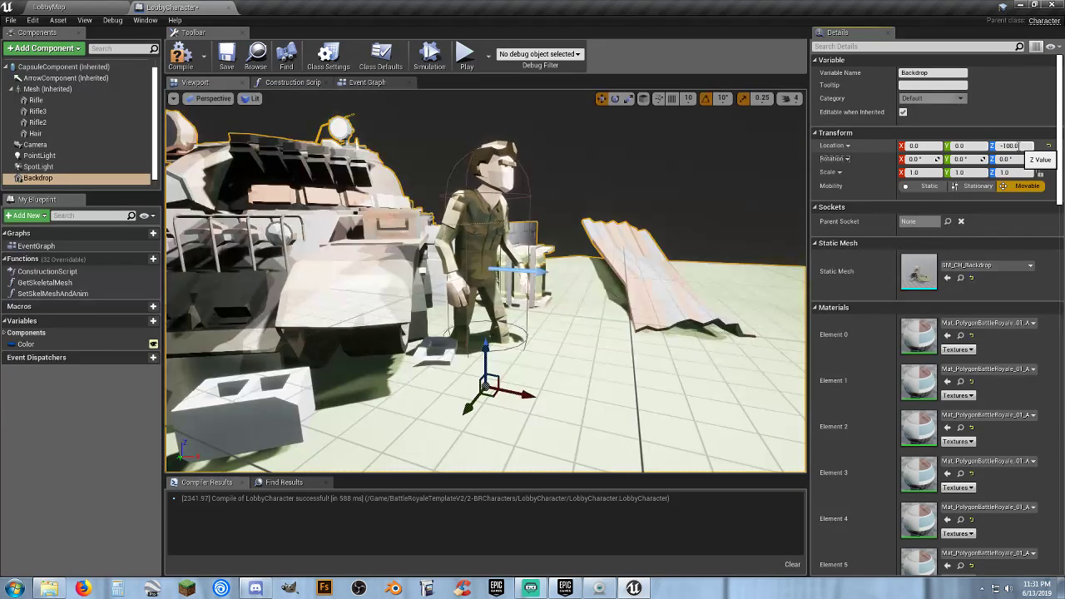
- Lower the Backdrop by eye beneath the character's feet to a Z location of about -125.6
mouse_move(761, 268)
mouse_down()
mouse_move(775, 291)
mouse_move(708, 358)
mouse_move(761, 268)
mouse_up()
drag(518, 265, 514, 280)
key(w)
mouse_move(515, 280)
right_down()
mouse_move(510, 321)
mouse_move(515, 283)
right_up()
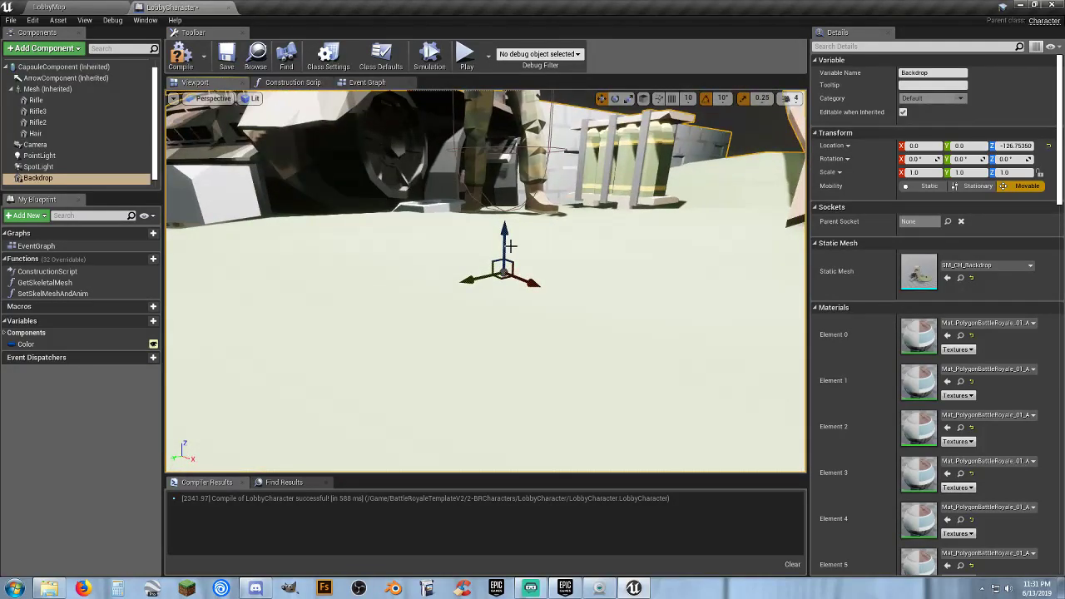
drag(501, 232, 501, 231)
key(s)
right_drag(562, 260, 532, 250)
key(d)
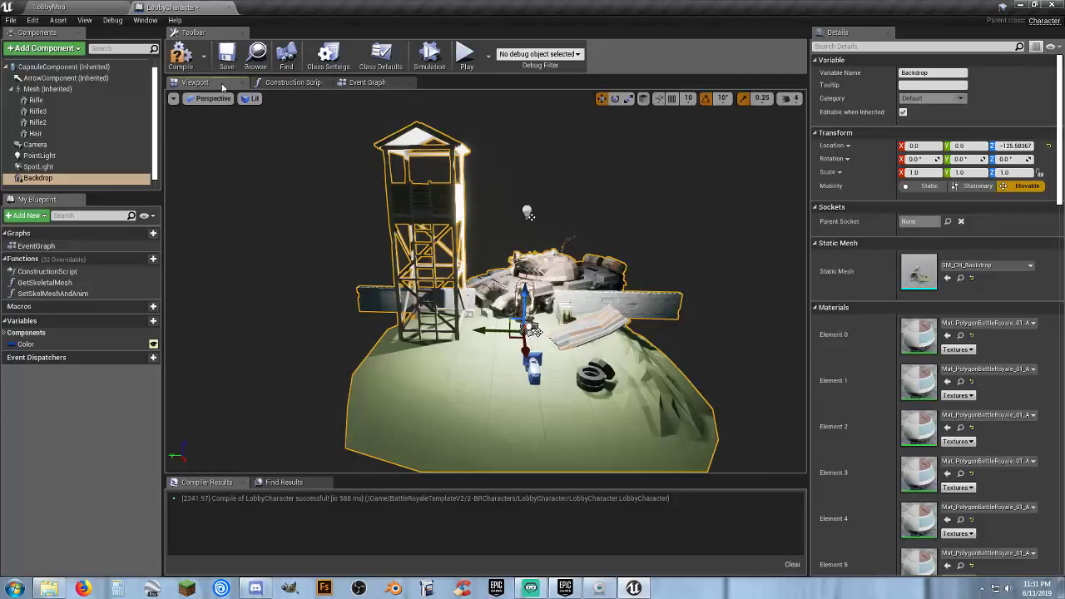
- Compile and save LobbyCharacter, and show the LobbyCharacter folder's blueprints in the LobbyMap editor
click(225, 57)
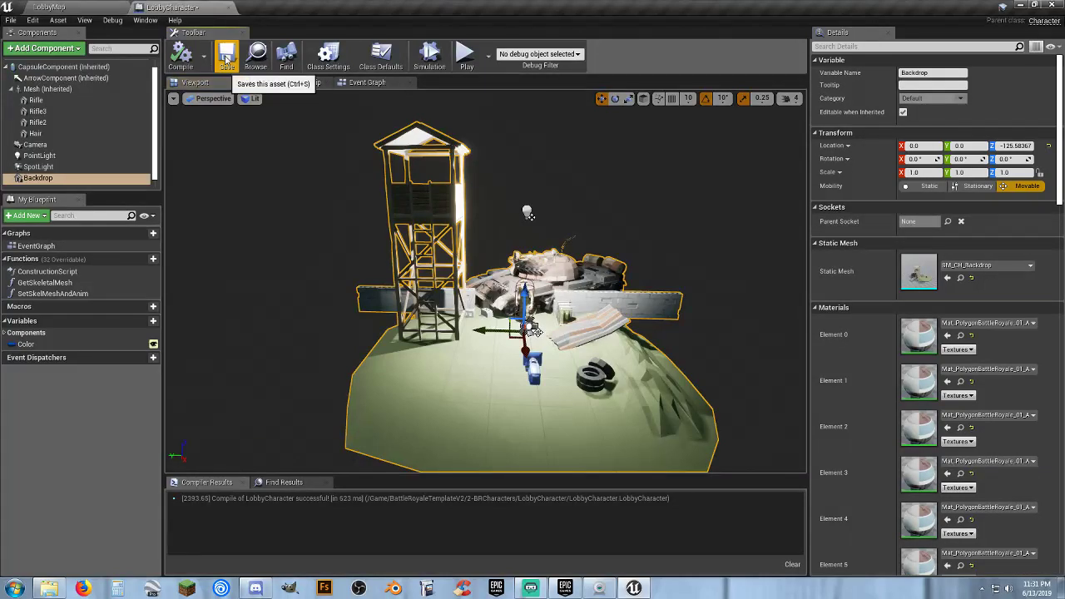
click(88, 7)
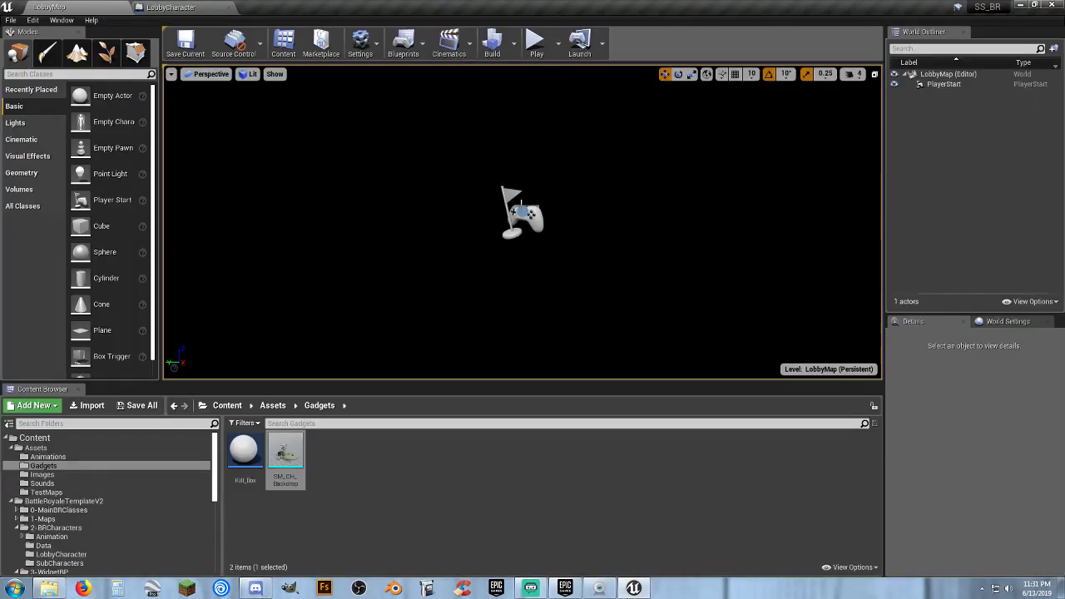
click(62, 555)
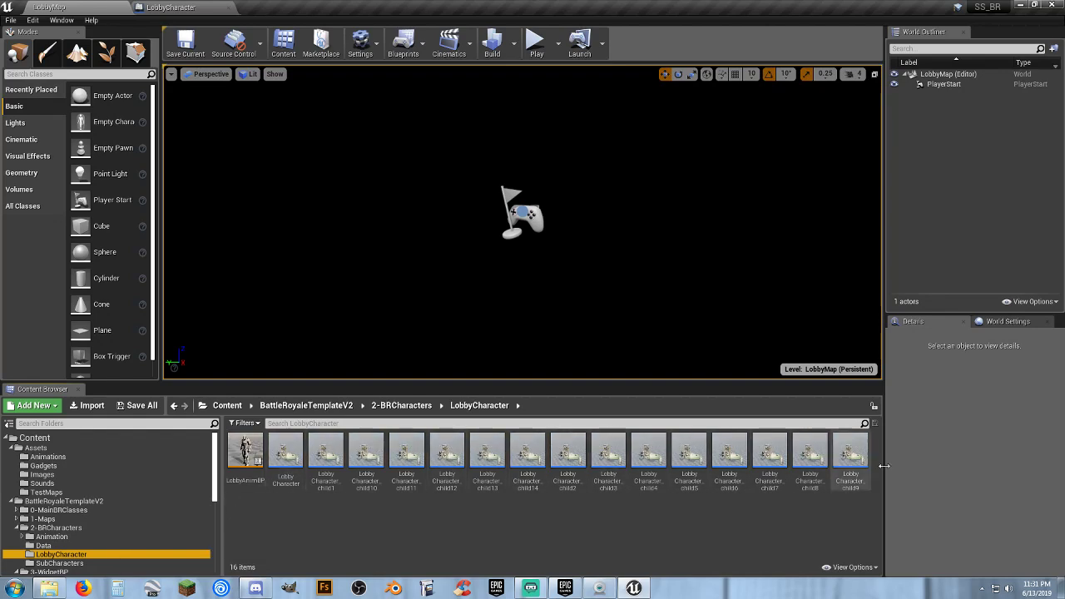
- Play LobbyMap and cycle forward through the selectable characters to examine each one against the new backdrop
click(537, 40)
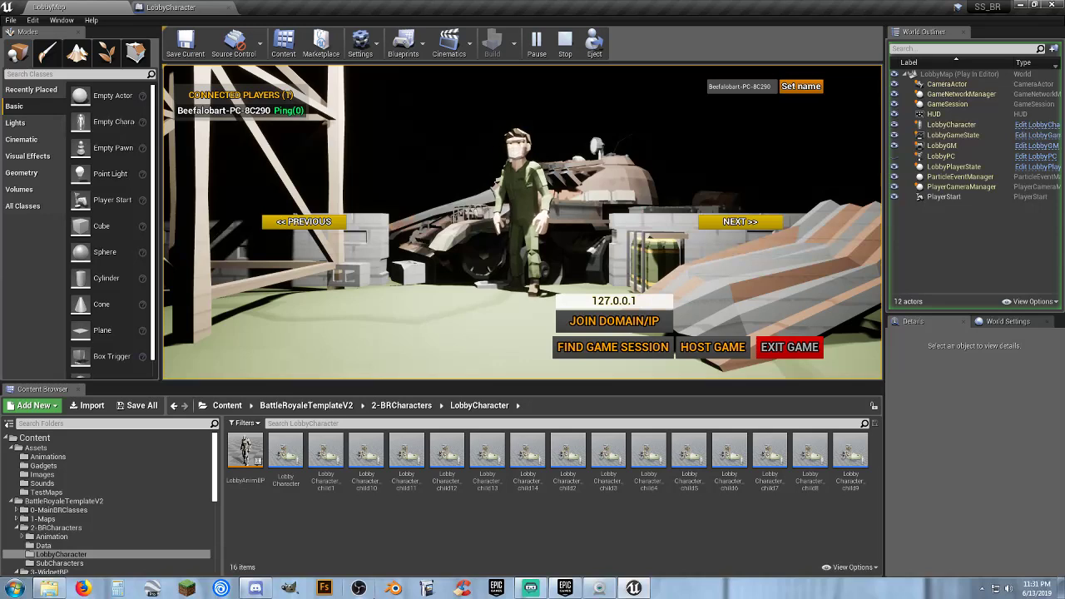
click(740, 222)
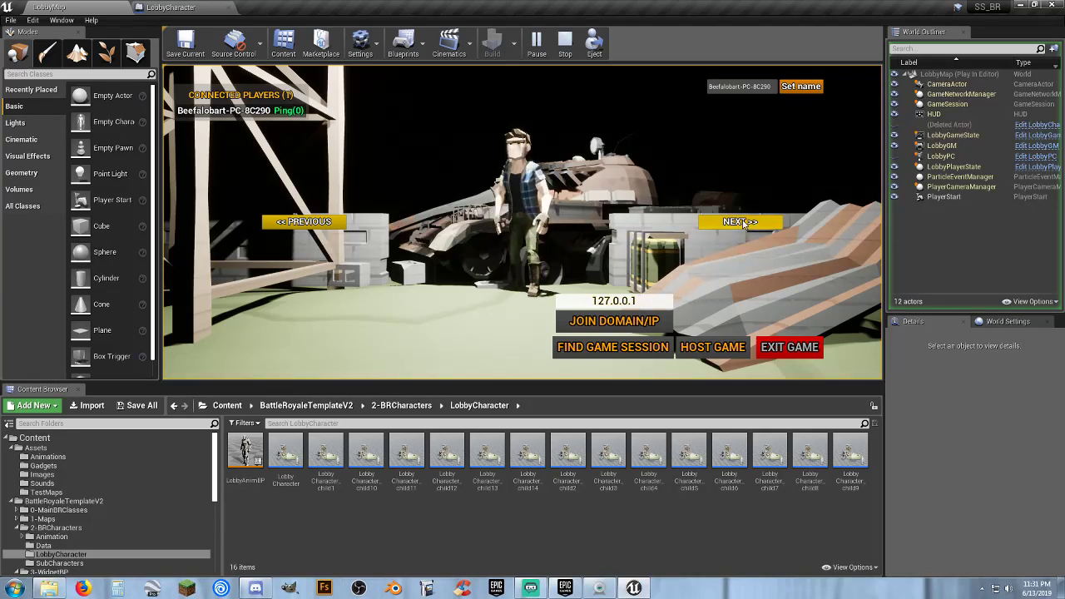
click(744, 223)
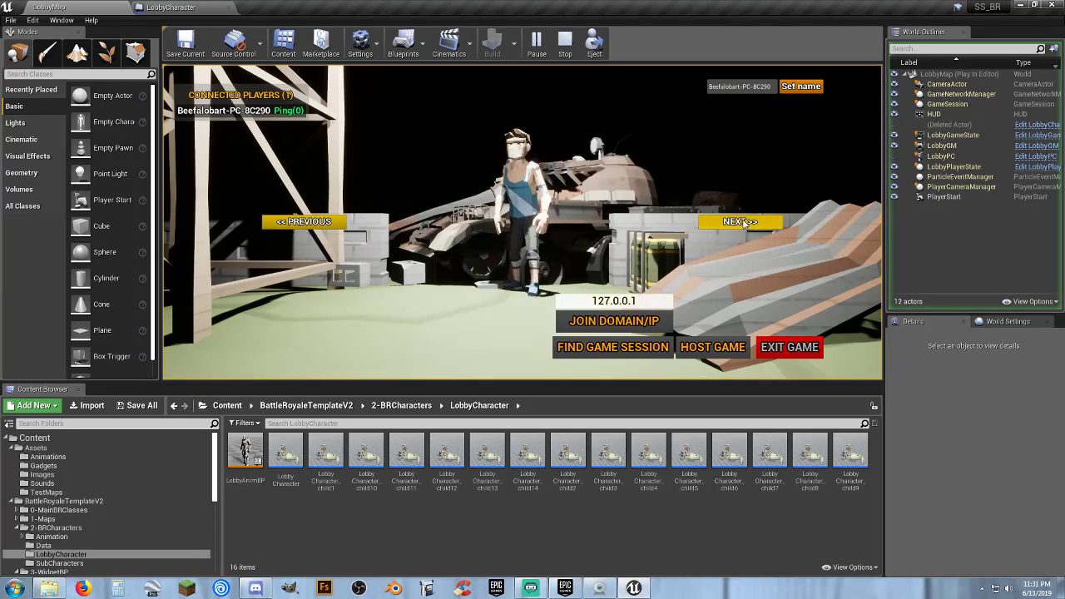
click(743, 223)
click(744, 223)
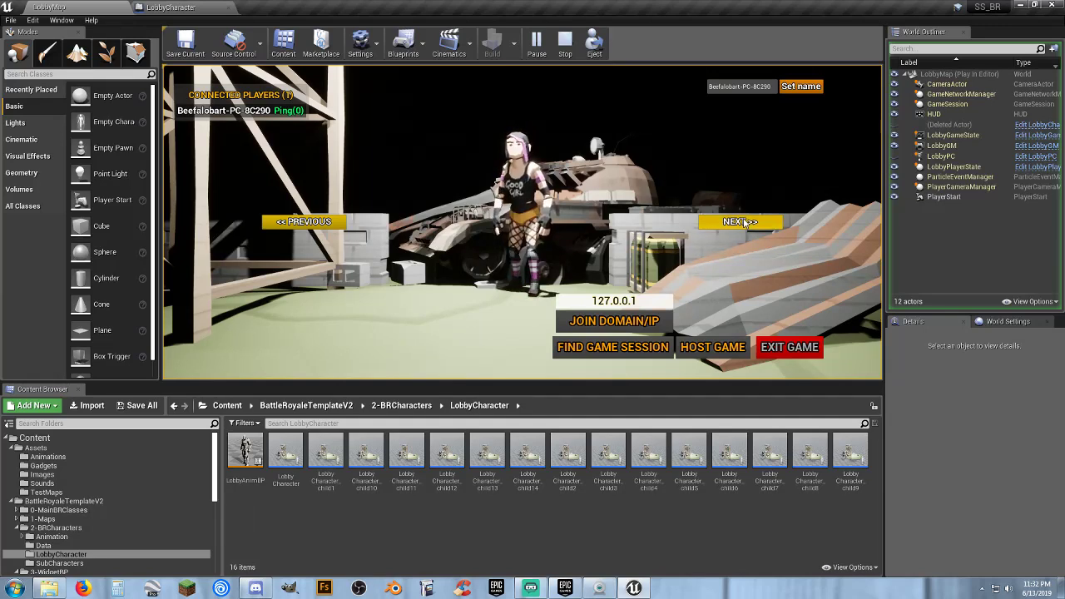
click(743, 223)
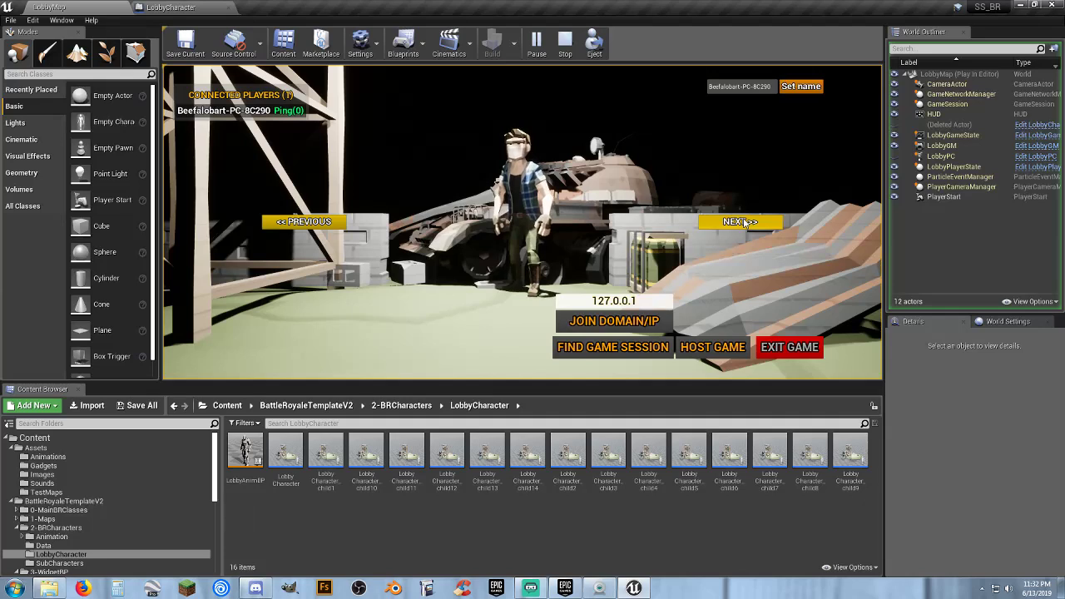
click(743, 223)
click(744, 223)
click(743, 223)
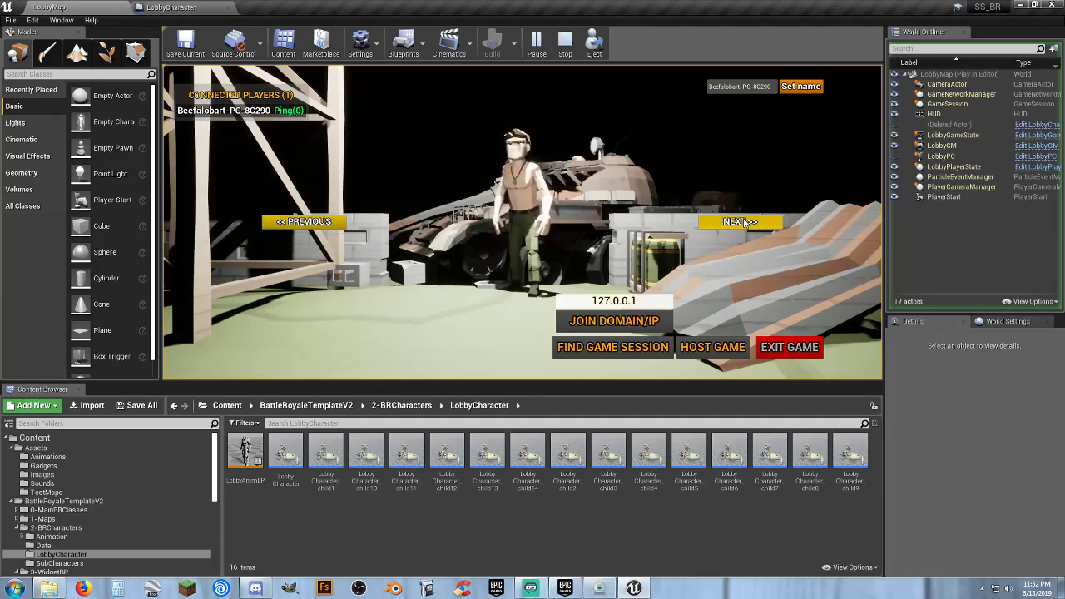
click(745, 223)
click(745, 223)
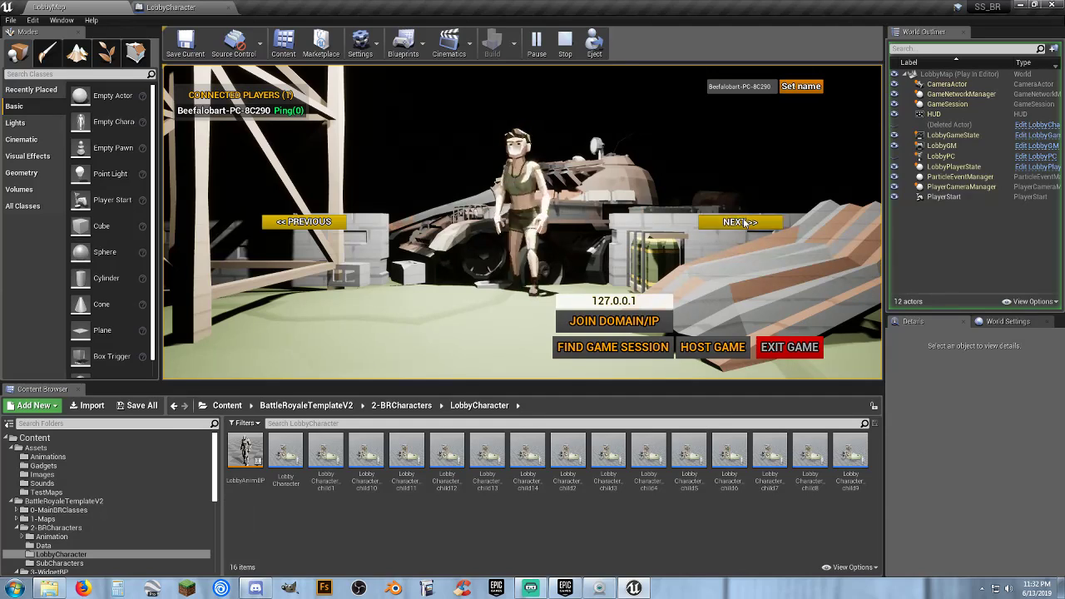
click(745, 223)
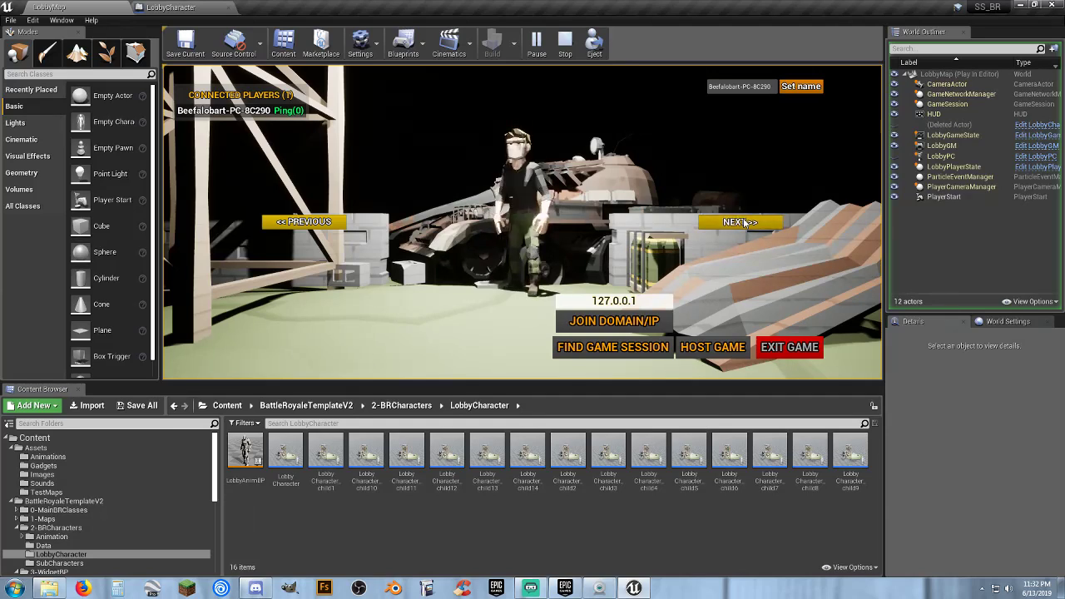
- Cycle through the remaining selectable lobby characters to examine them against the backdrop, and exit the play session
click(745, 223)
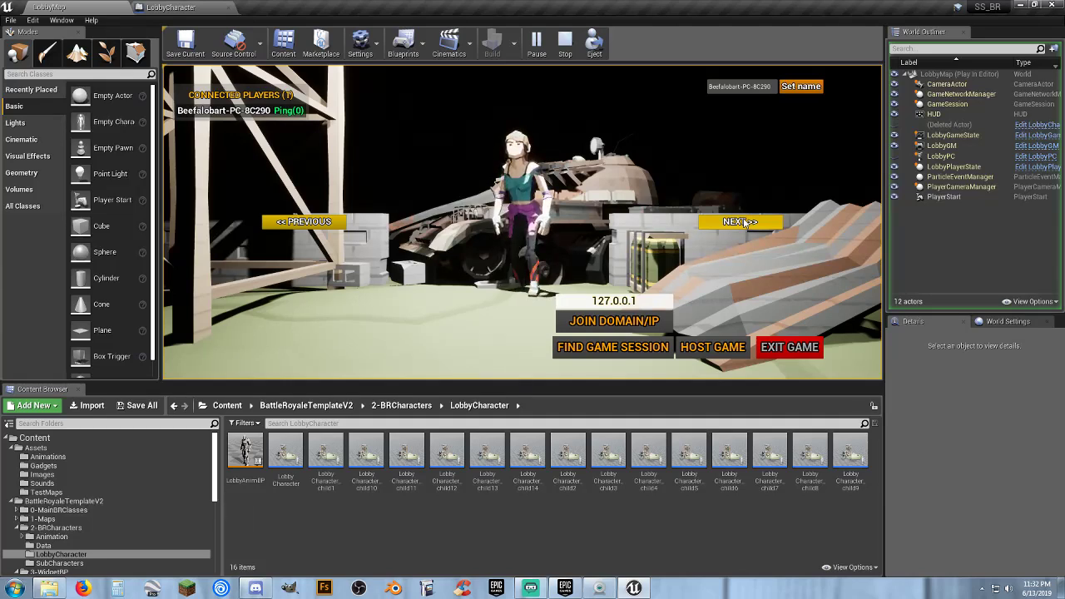
click(745, 224)
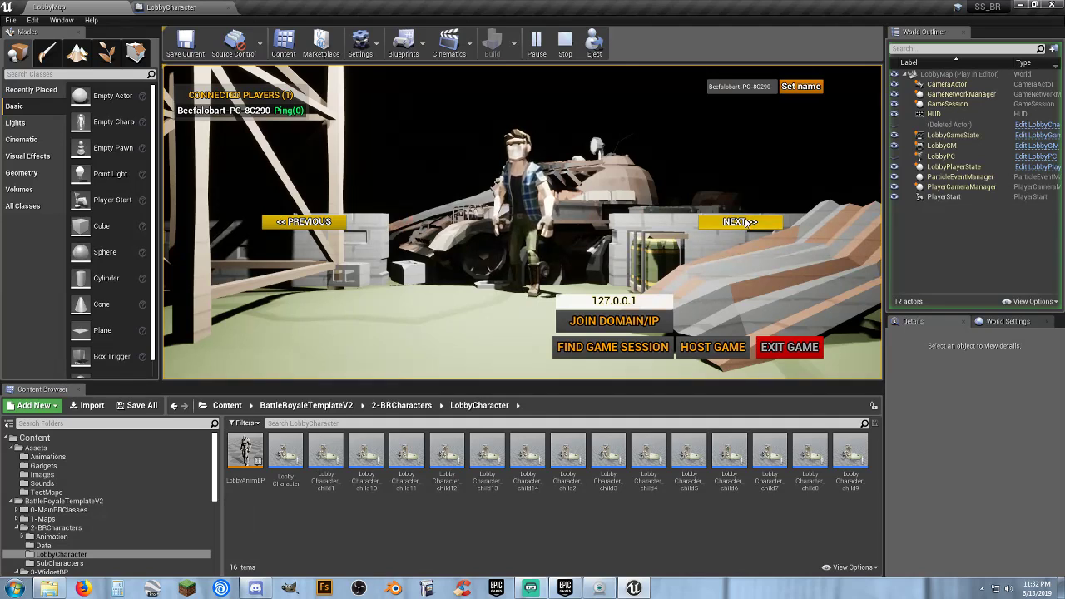
click(745, 223)
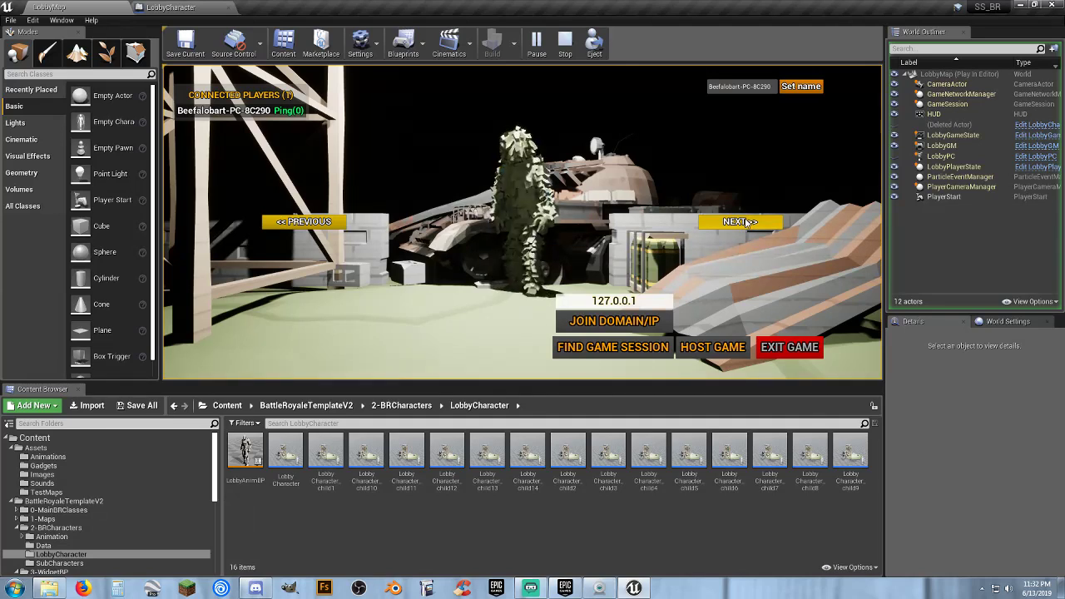
click(745, 223)
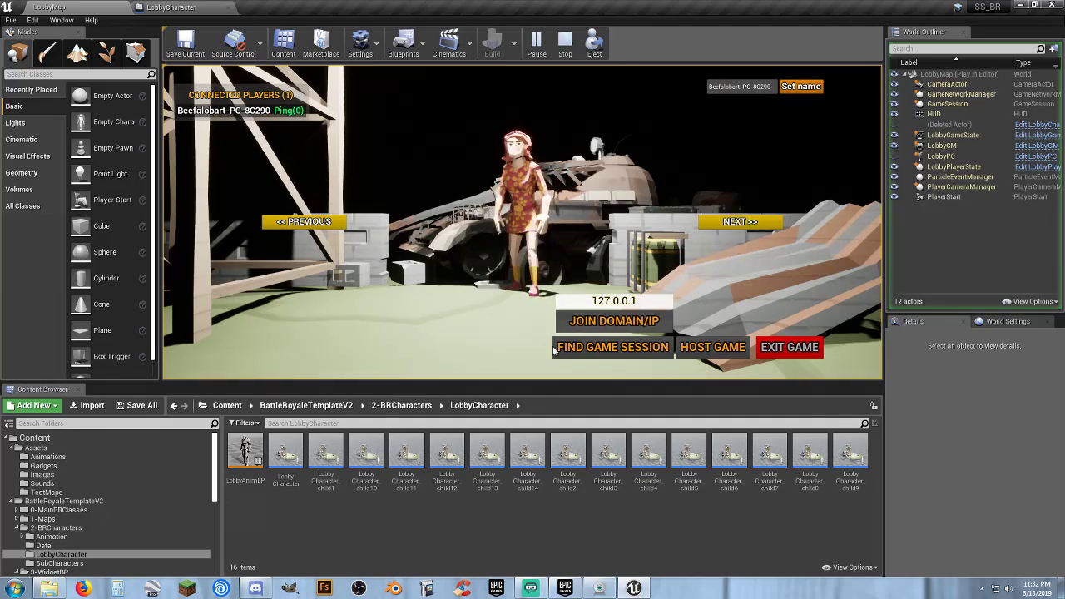
click(789, 348)
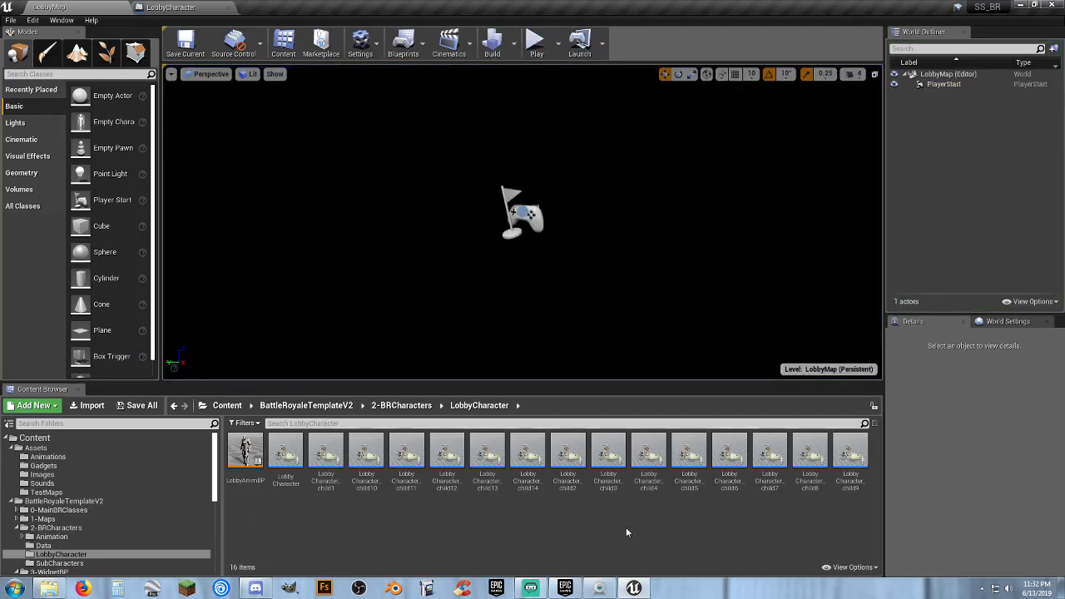
- Examine the contents of the Gadgets and TestMaps asset folders, ending on the Gadgets folder with SM_CH_Backdrop
click(50, 466)
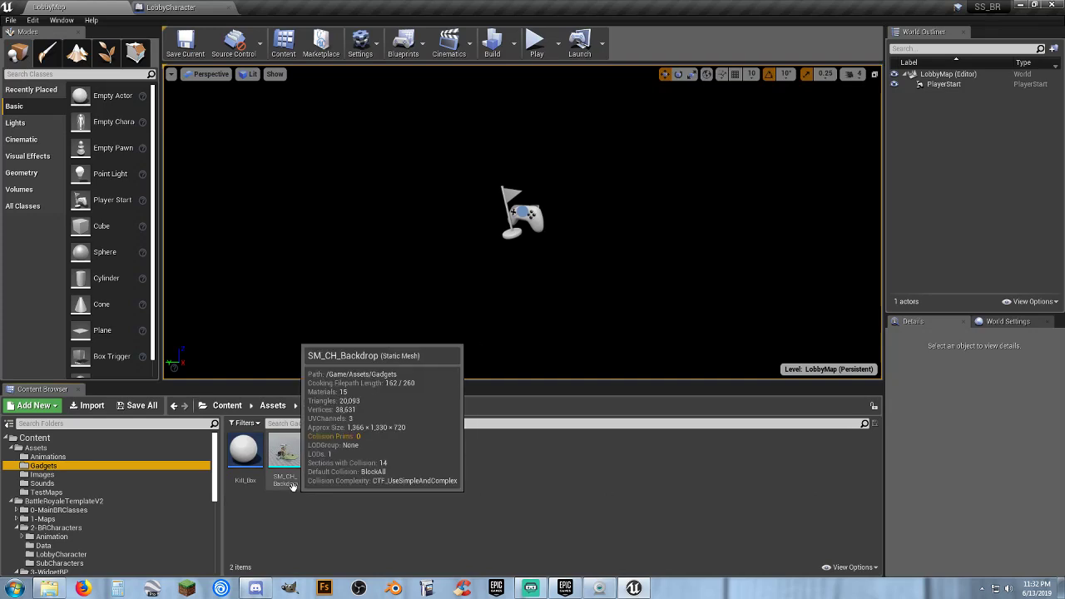
click(46, 492)
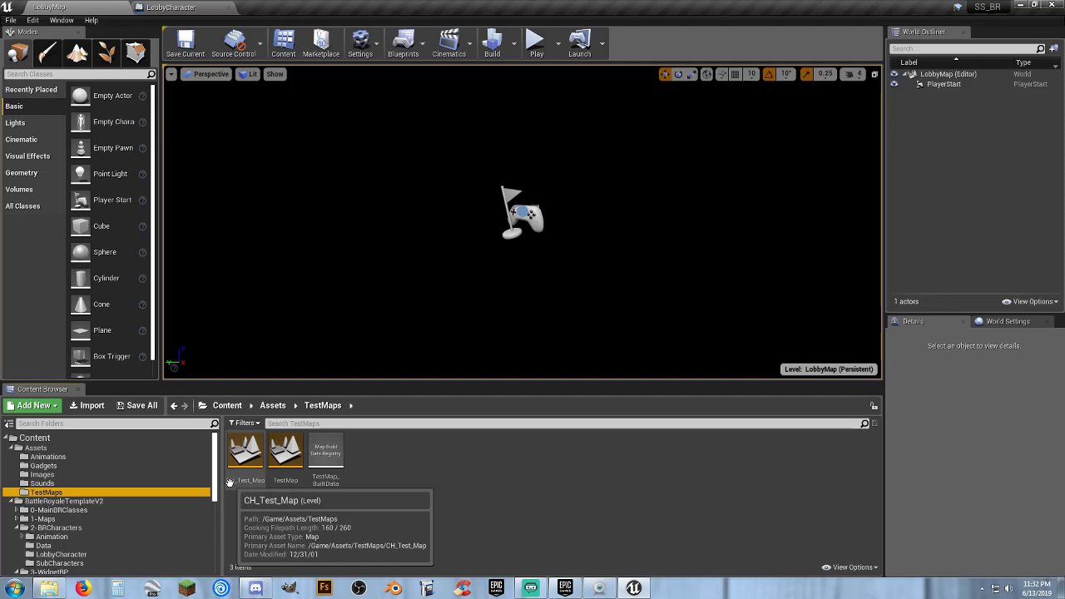
click(74, 465)
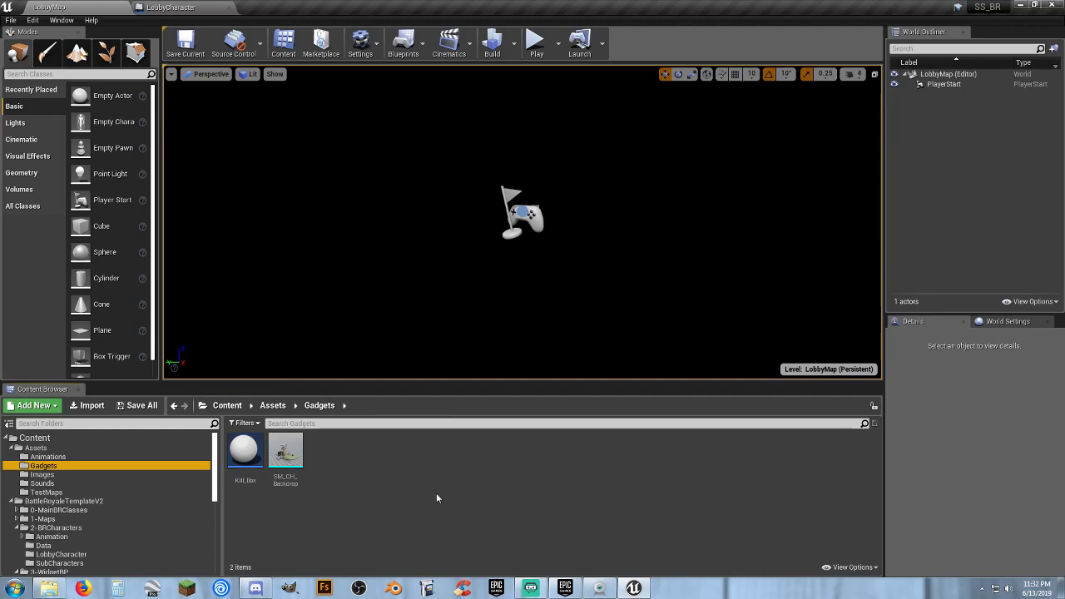
- Play LobbyMap again, cycle forward through several characters to review the lobby scene, and exit the game
click(536, 41)
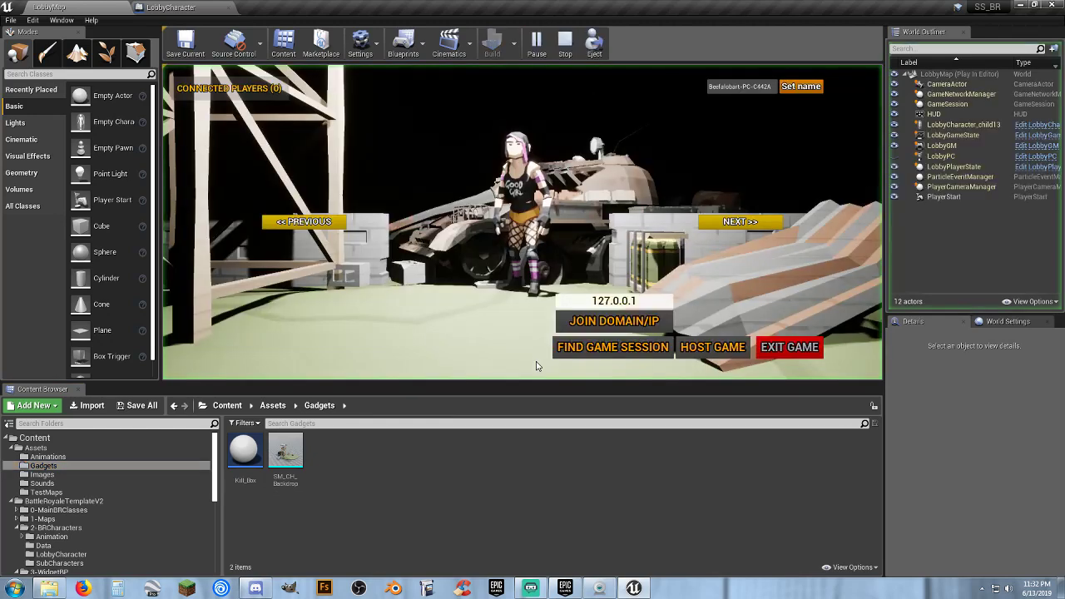
click(711, 223)
click(712, 223)
click(712, 223)
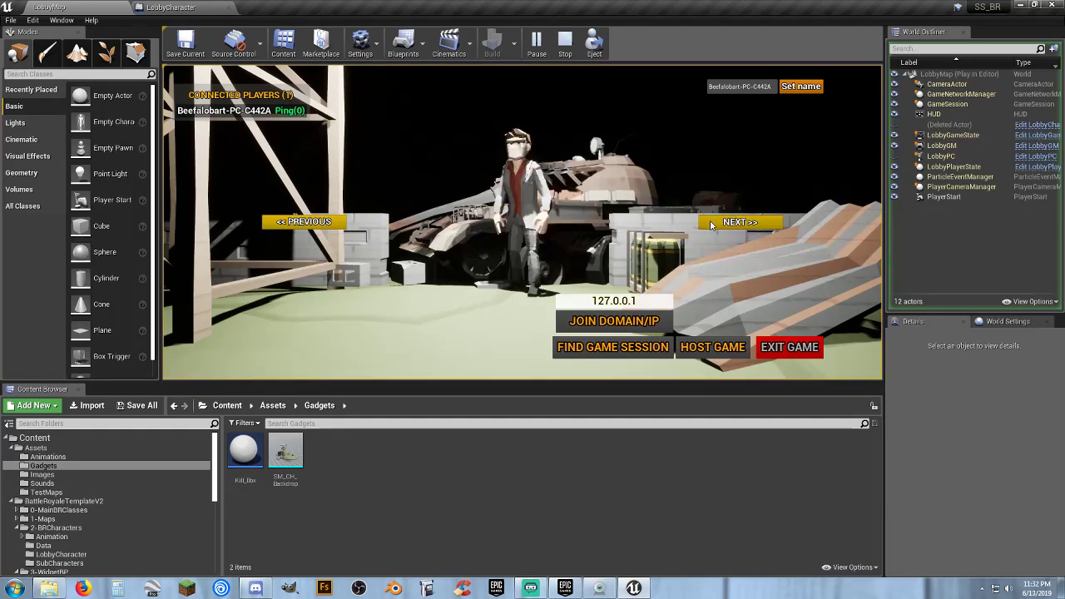
click(712, 224)
click(711, 223)
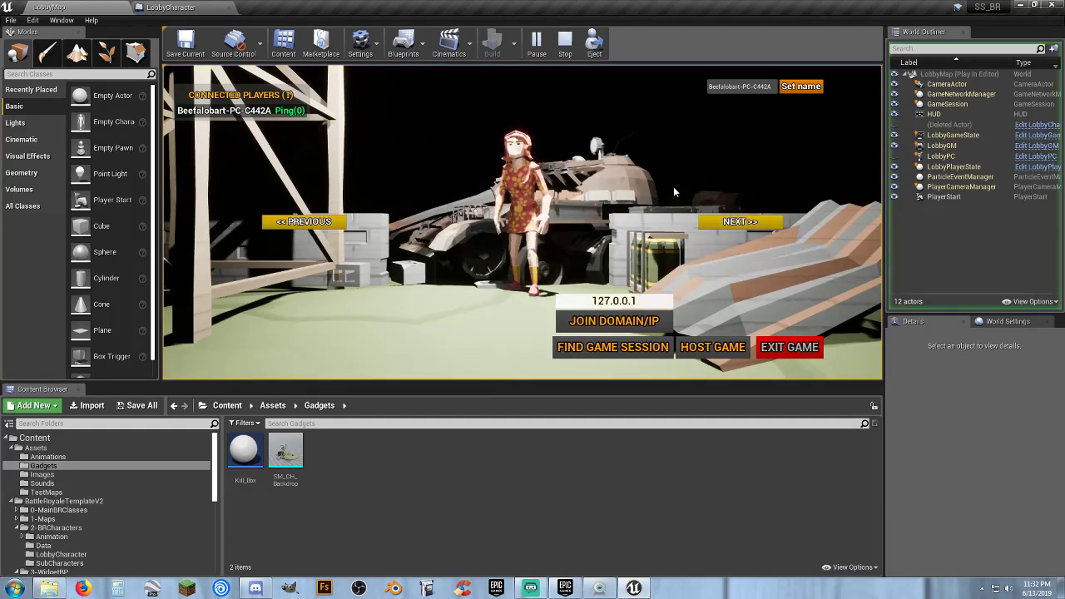
click(789, 347)
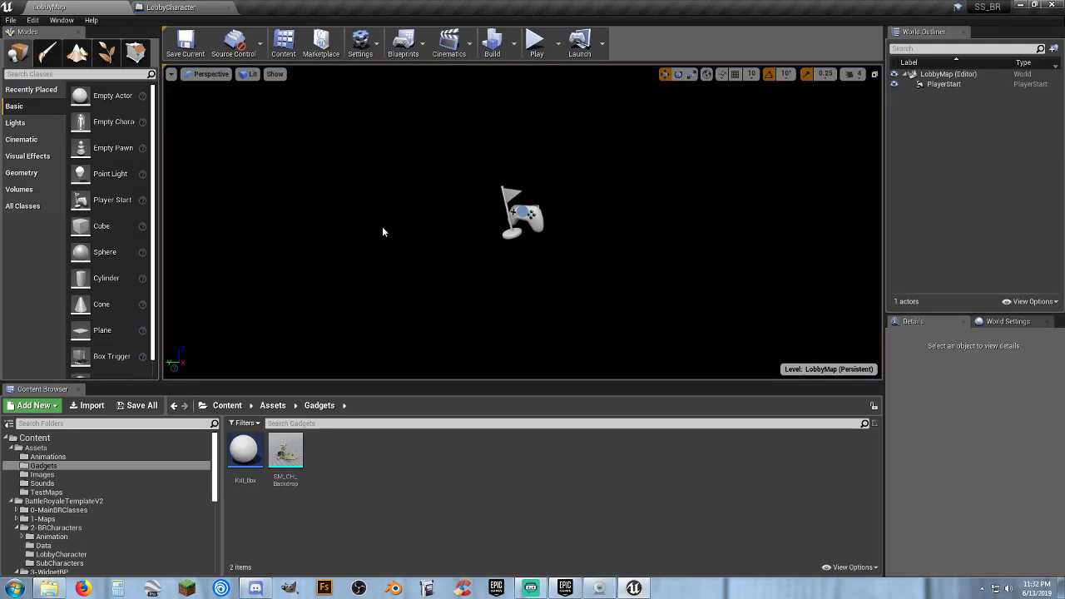
- Examine the weapon and item icons in the Assets Images folder and the other project folders
click(50, 476)
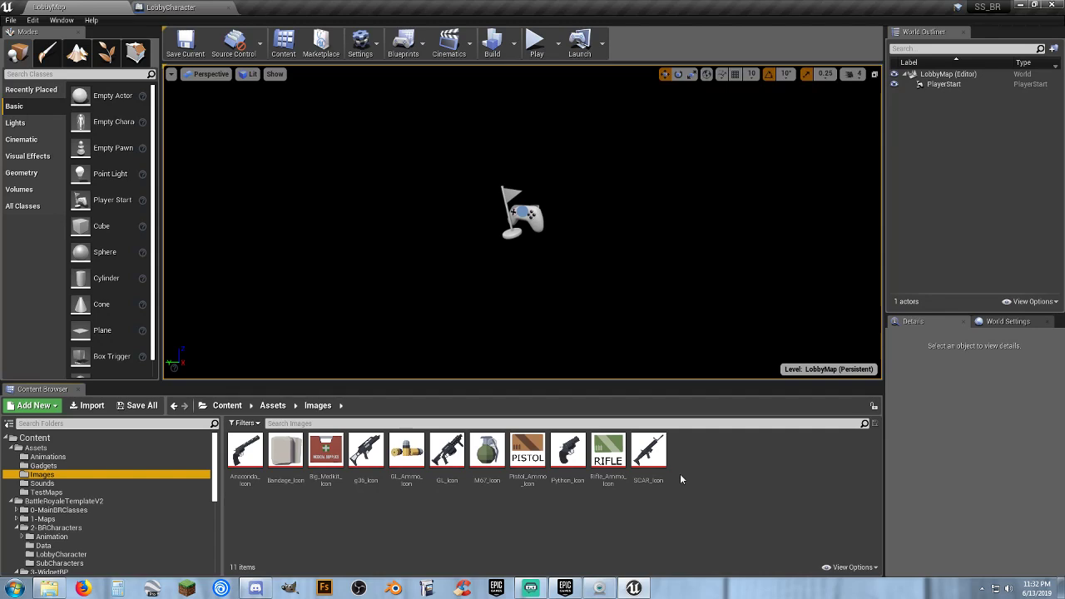
mouse_move(640, 483)
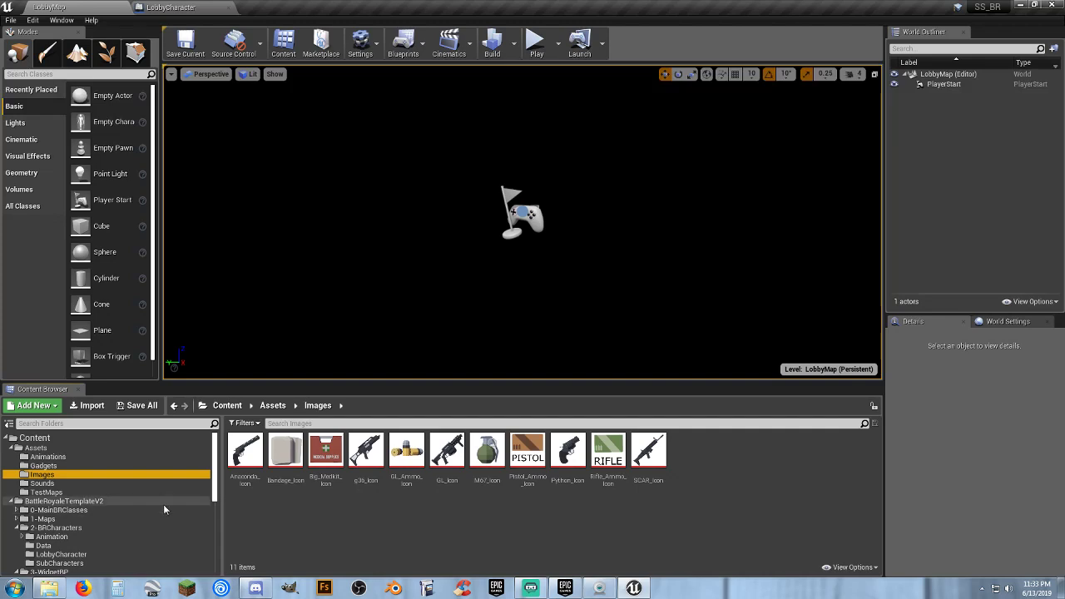
scroll(133, 501, down, 4)
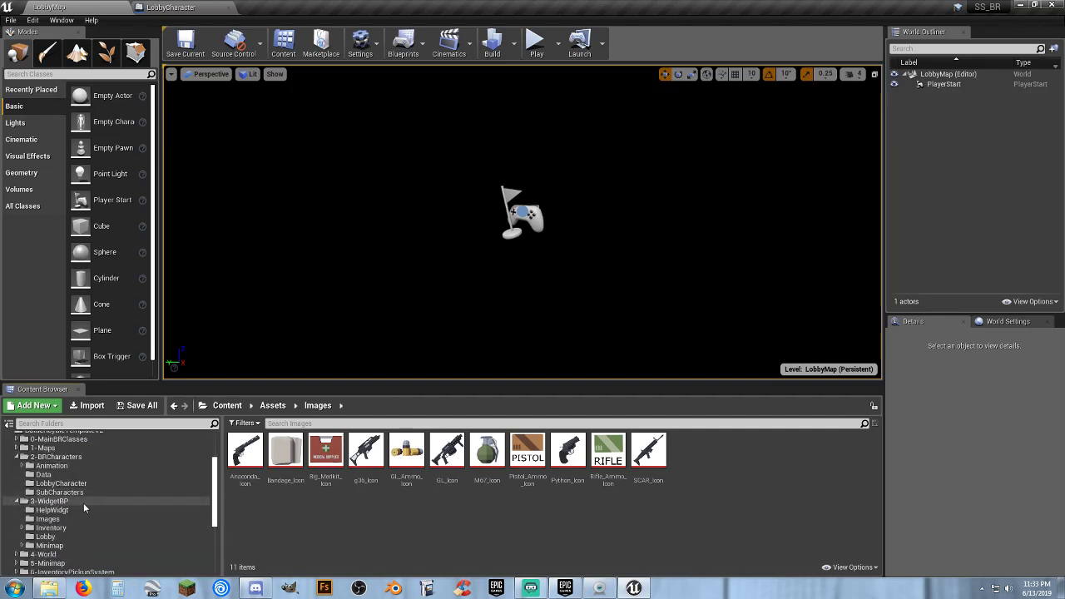
scroll(84, 502, up, 4)
- Import the Coming_Home audio file into the Assets Sounds folder
click(42, 483)
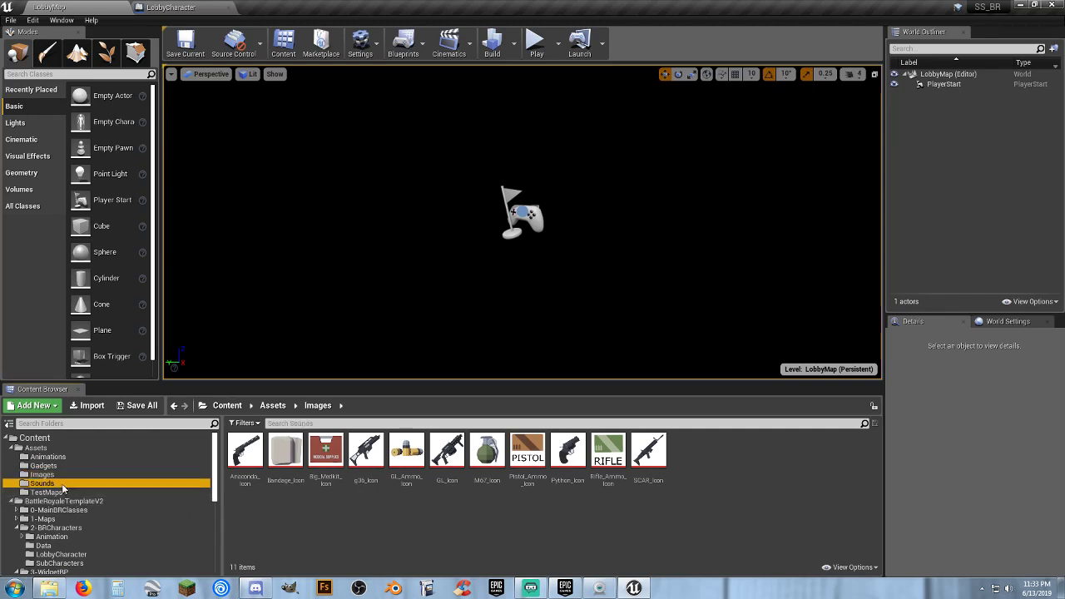
click(243, 450)
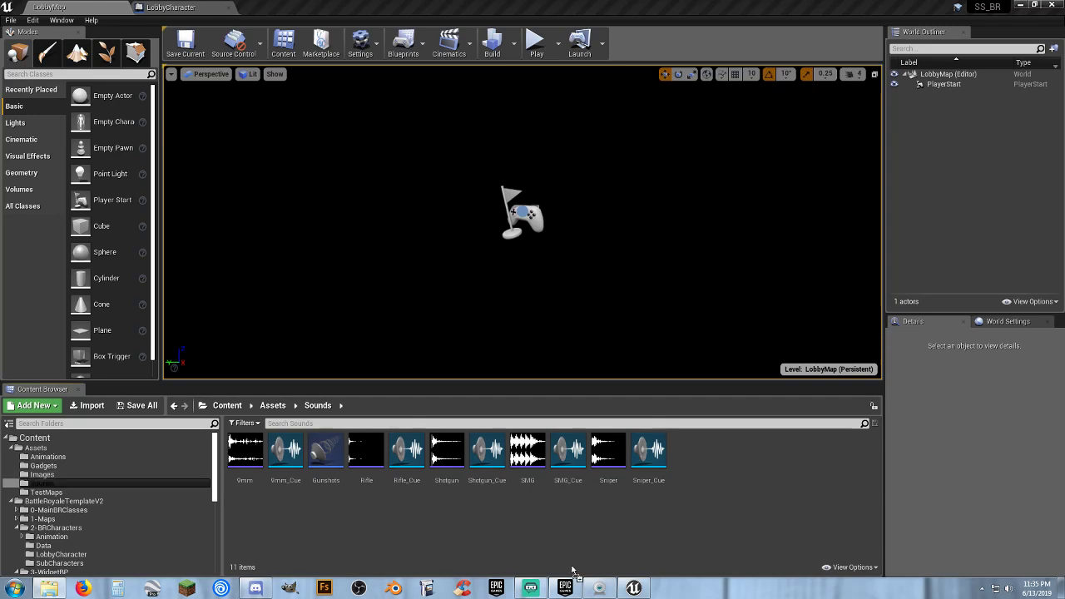
drag(572, 569, 737, 465)
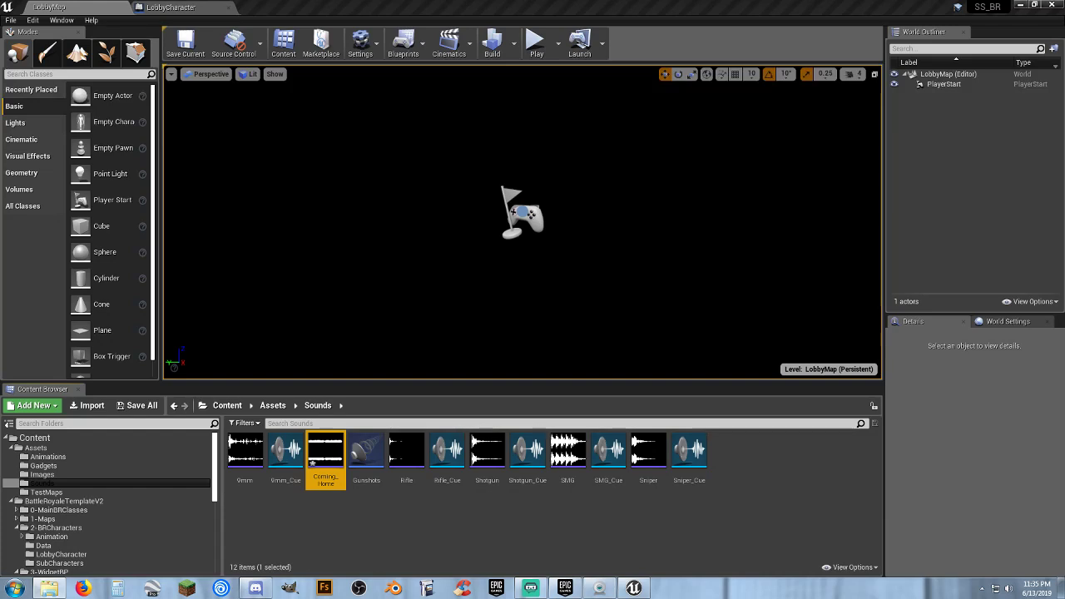
- Preview the Coming_Home sound wave and stop its playback
click(439, 525)
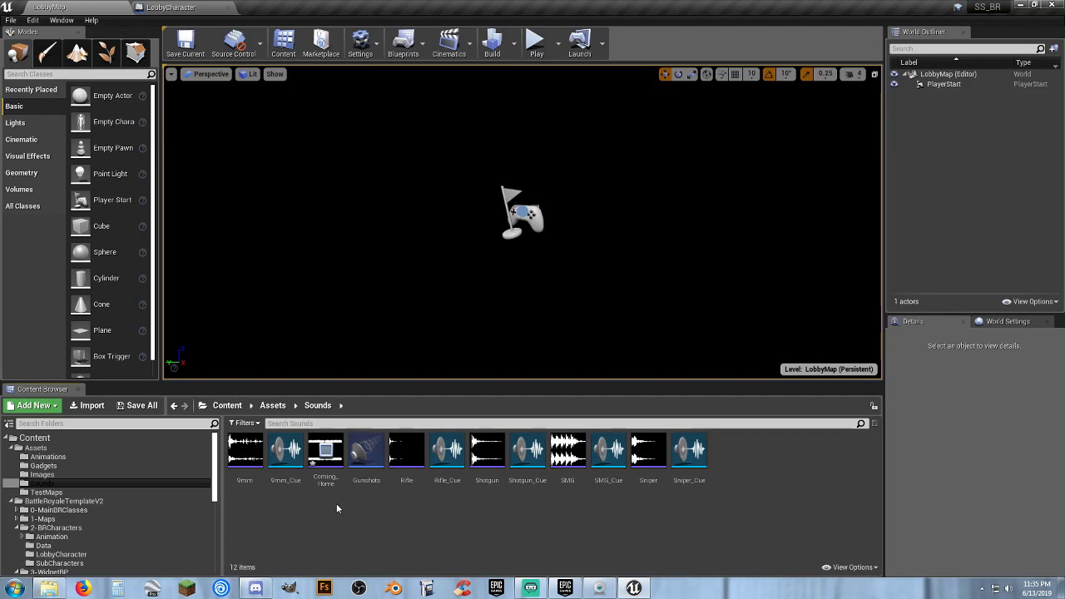
click(326, 453)
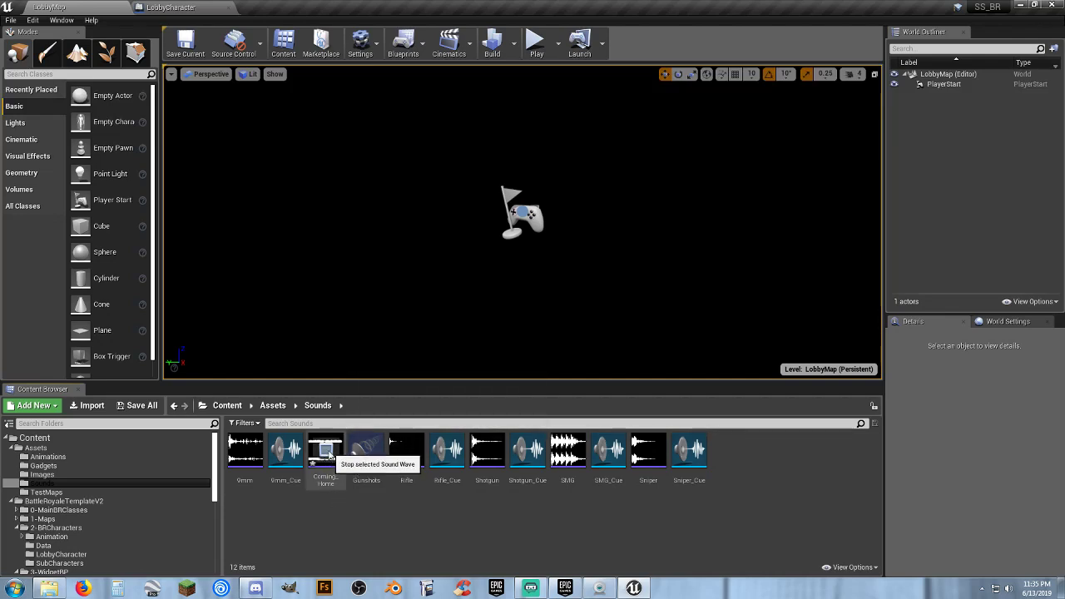
click(329, 455)
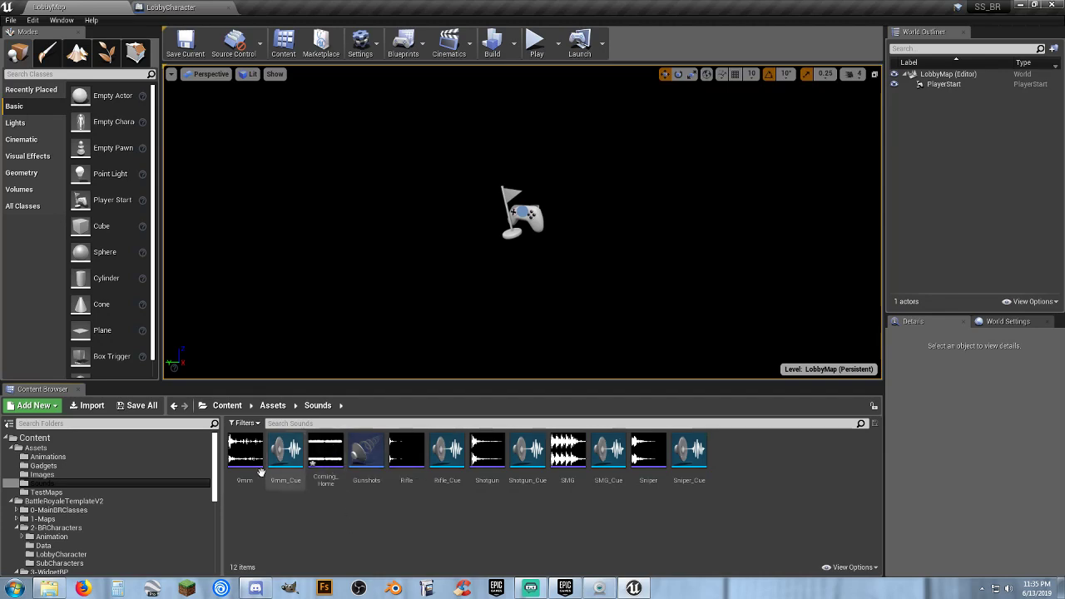
- Save the Coming_Home sound wave to the project and select it in the Sounds folder
click(137, 406)
click(630, 394)
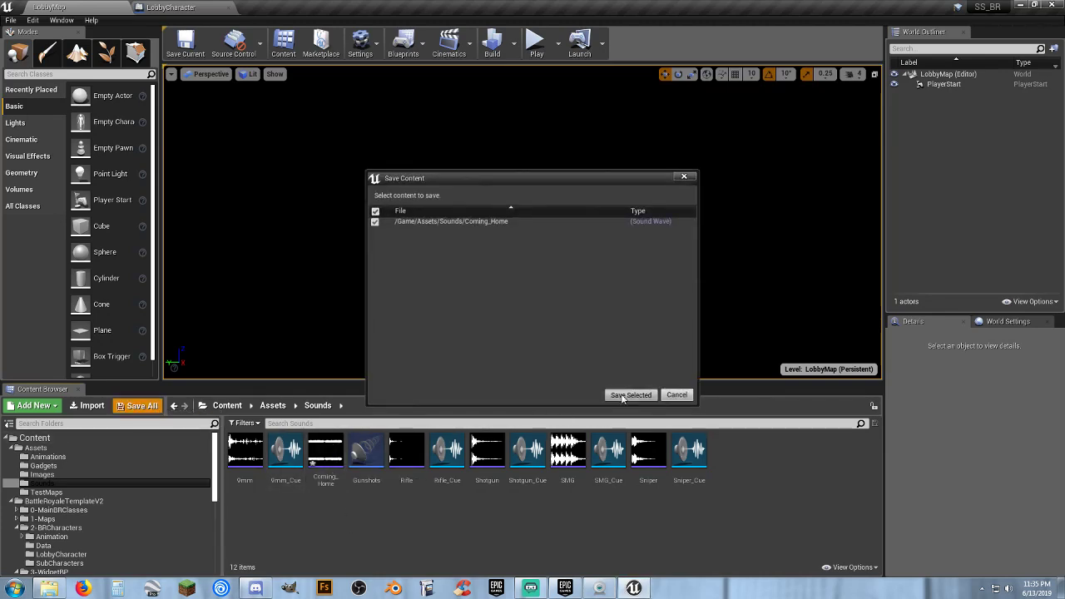
click(329, 483)
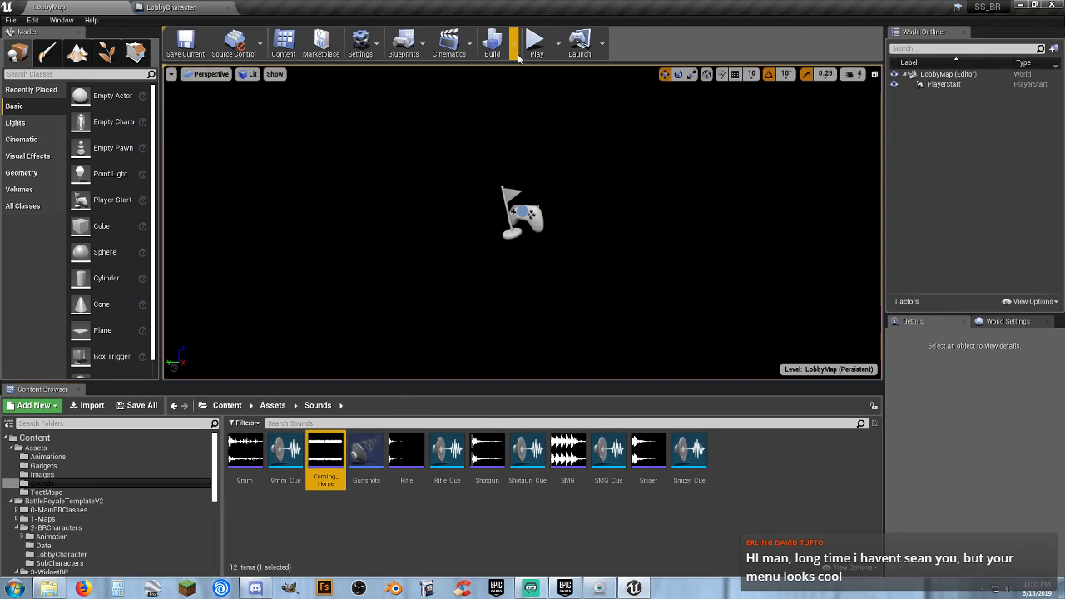
- Play LobbyMap and highlight the join address 127.0.0.1 in the lobby menu
click(535, 42)
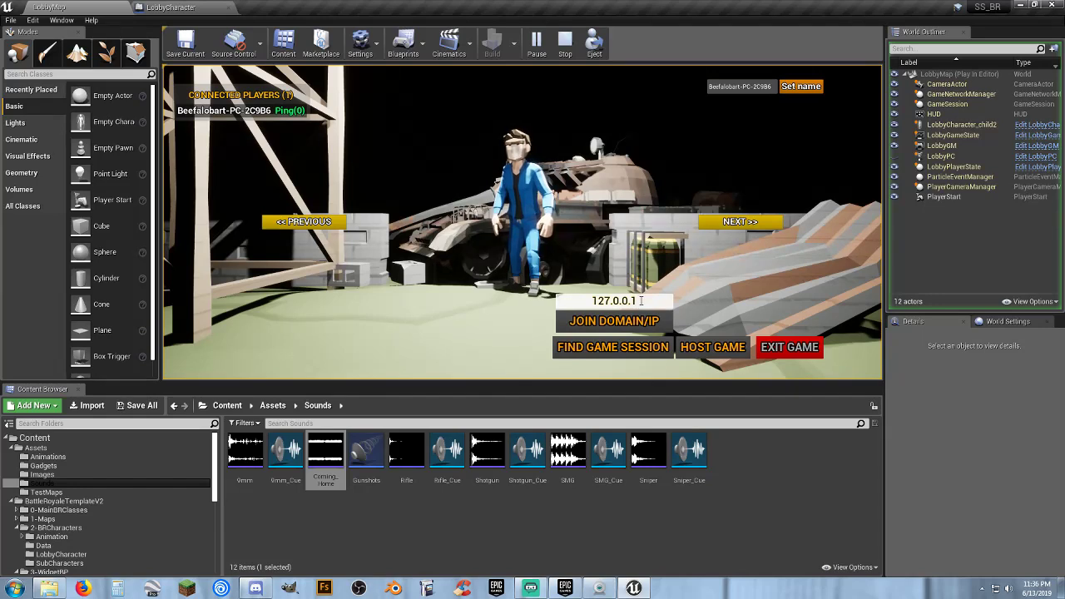
drag(642, 301, 575, 299)
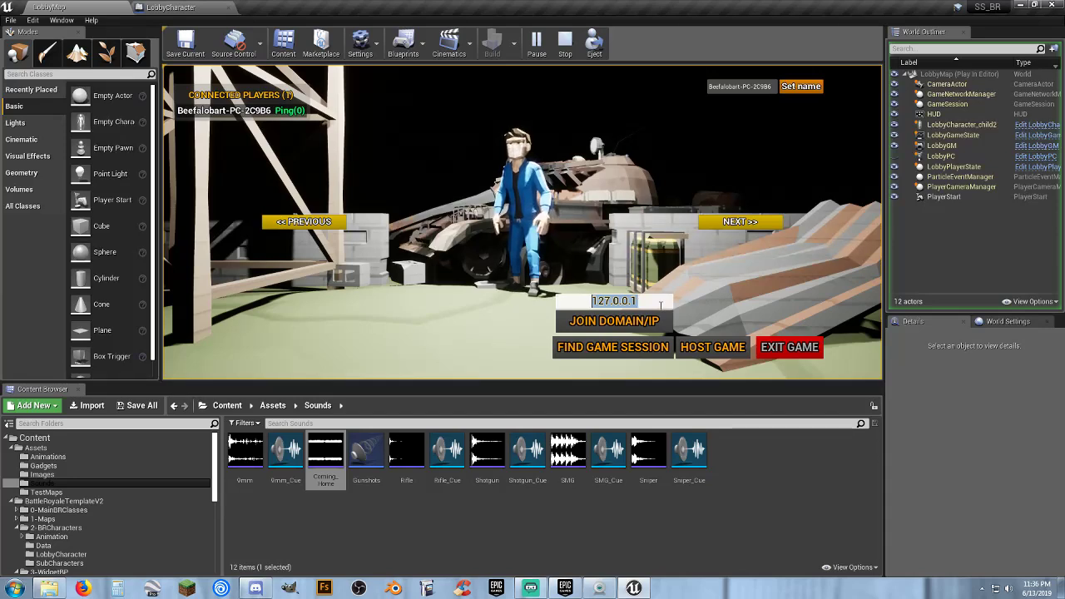
click(566, 297)
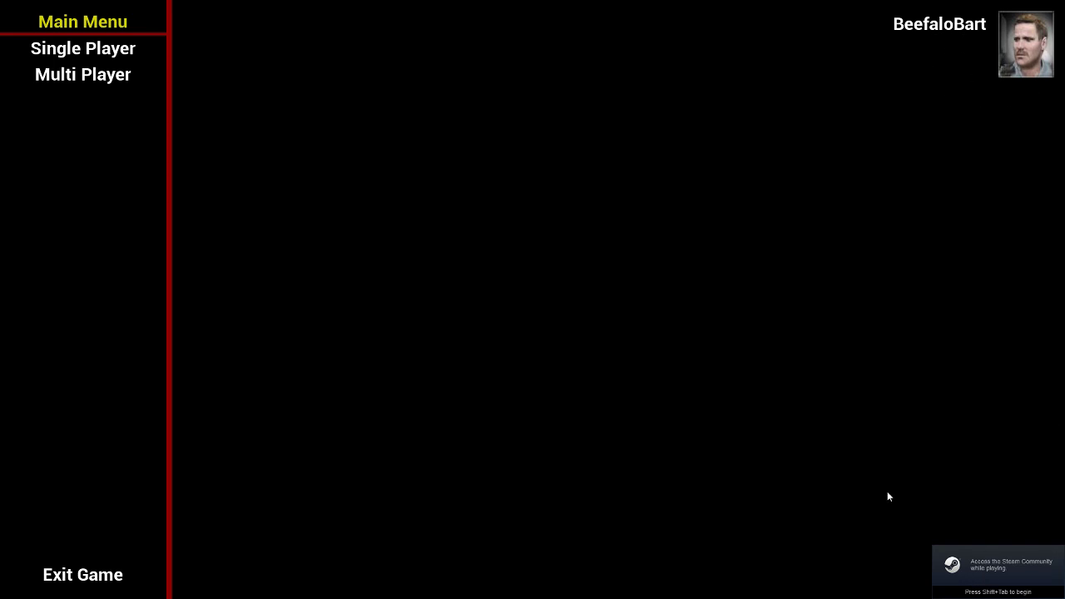
- In the separate full-screen game, start Single Player, run the character briefly, and return to the main menu
click(138, 58)
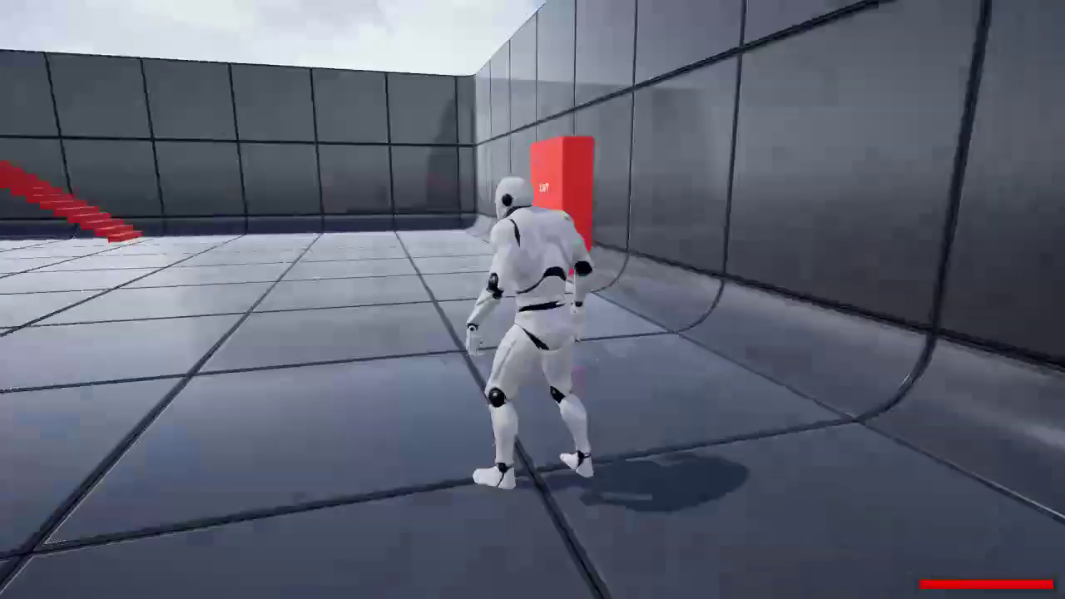
key(w)
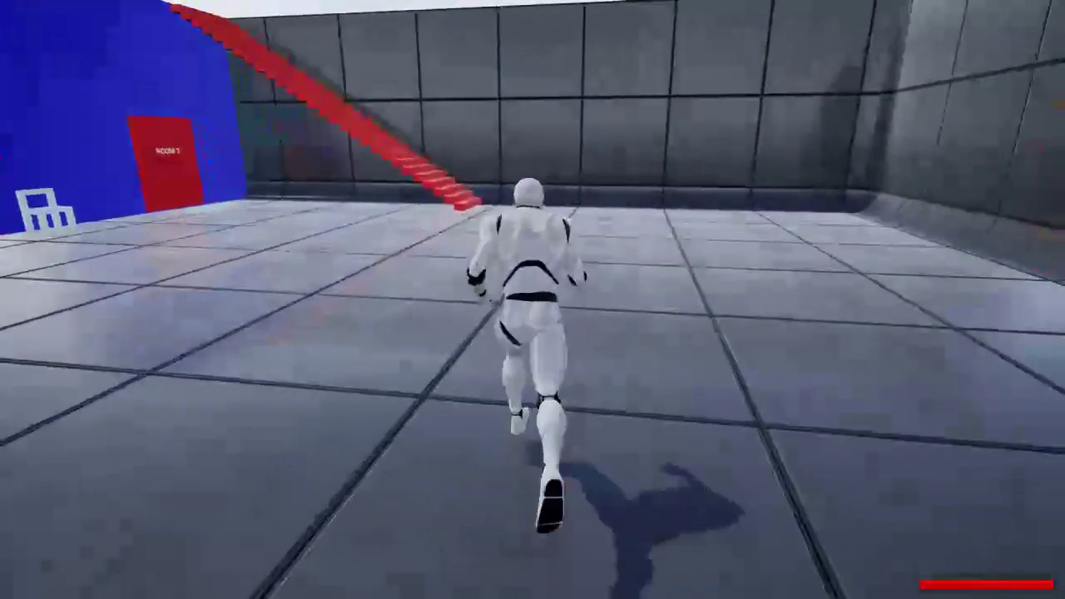
key(Escape)
click(514, 280)
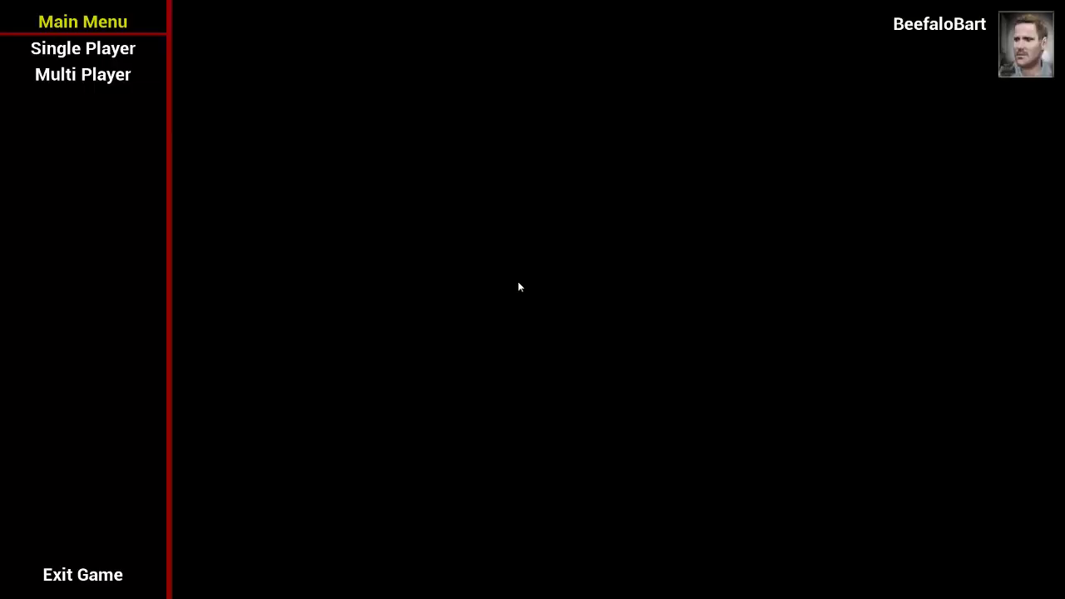
- View the multiplayer find page, host a server named "akldsklds dkdk a", and run the character around its lobby
click(124, 75)
click(117, 129)
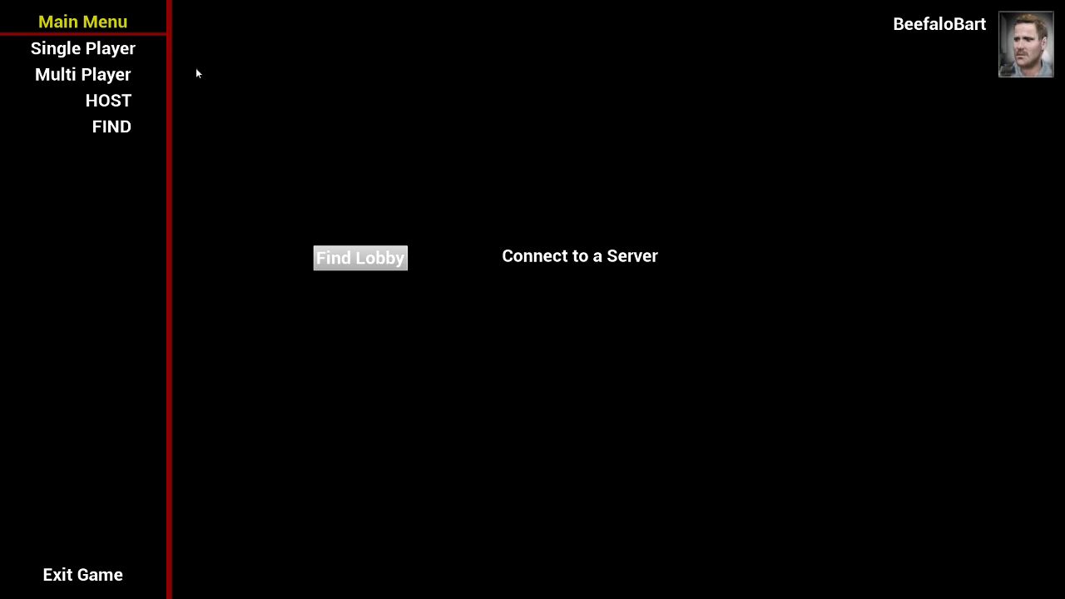
click(128, 104)
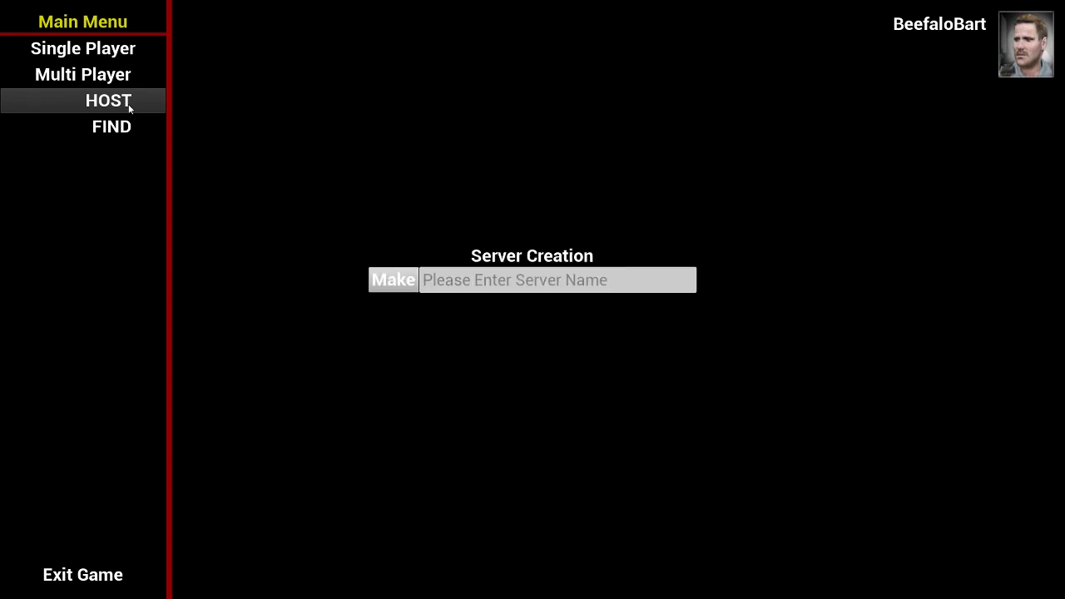
click(479, 283)
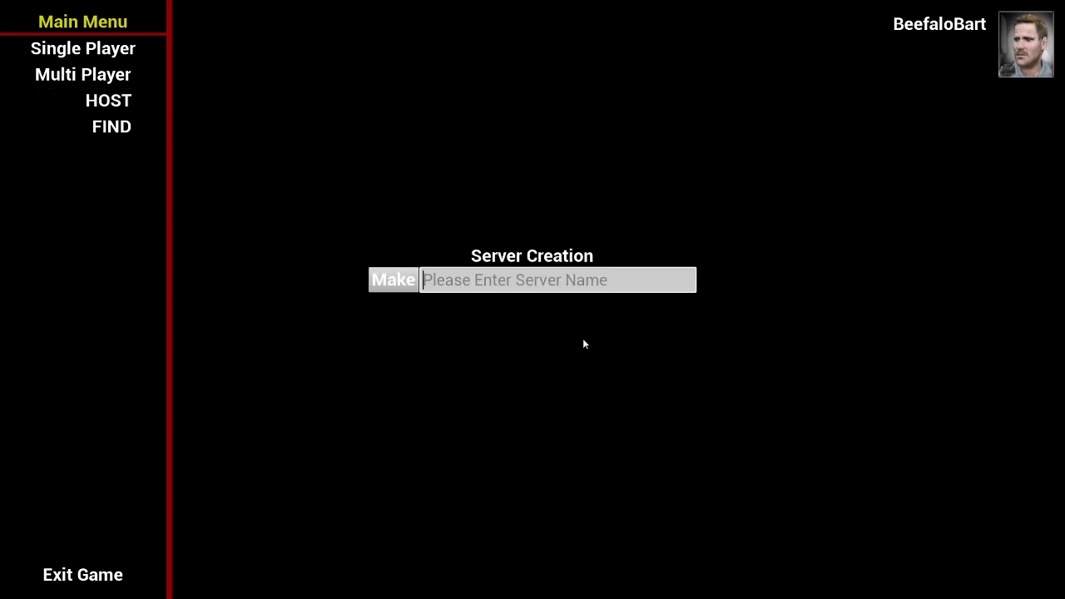
text(akldsklds  dkdk a)
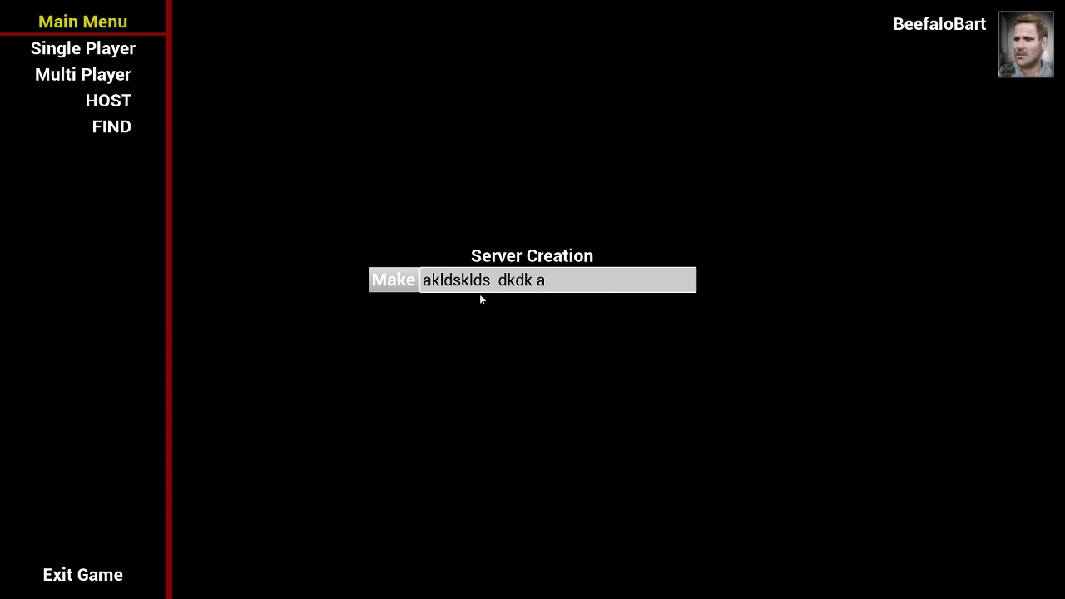
click(413, 278)
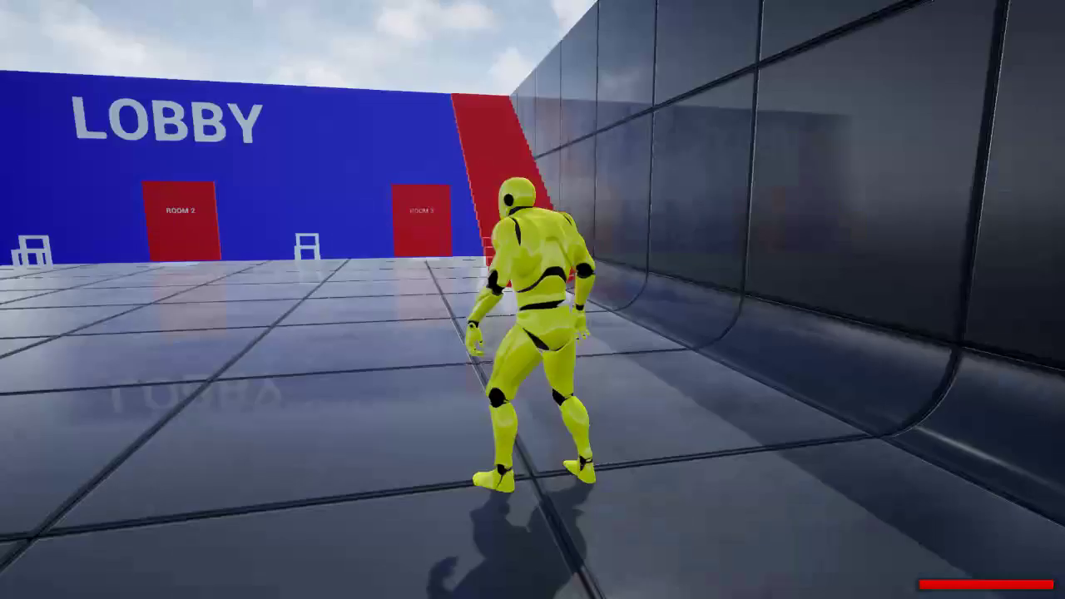
key(w)
key(d)
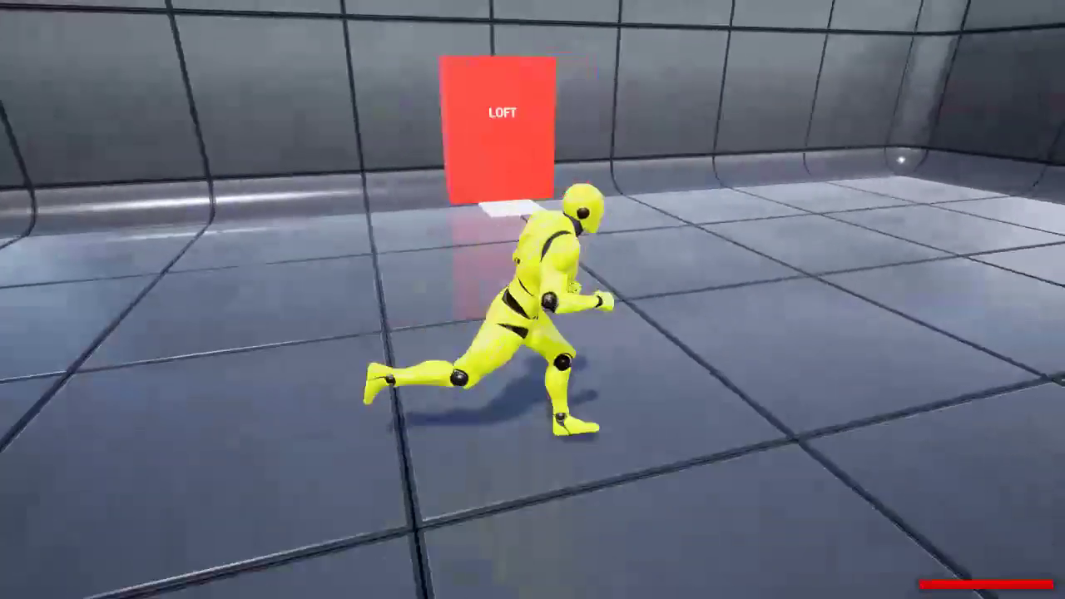
- Run the character through the lobby and numbered rooms, then up the red stairs onto the top of the walls
key(w)
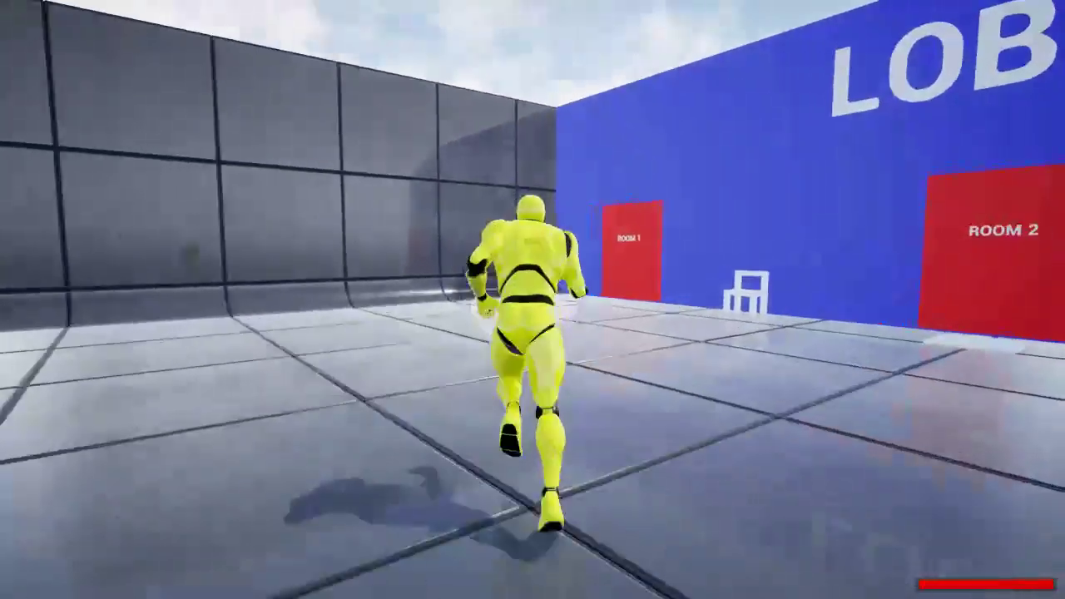
key(w)
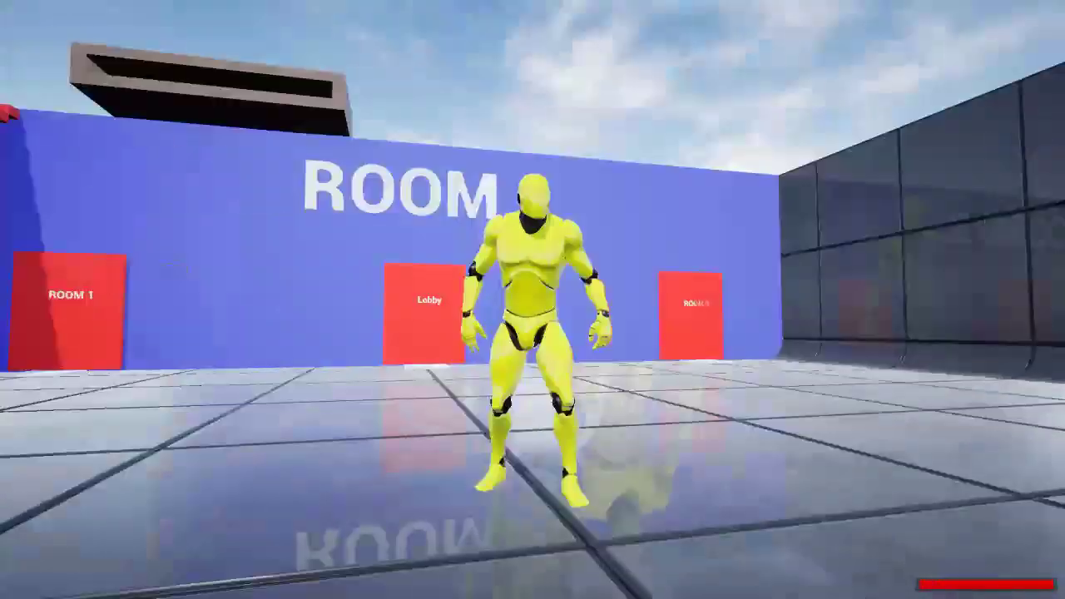
key(w)
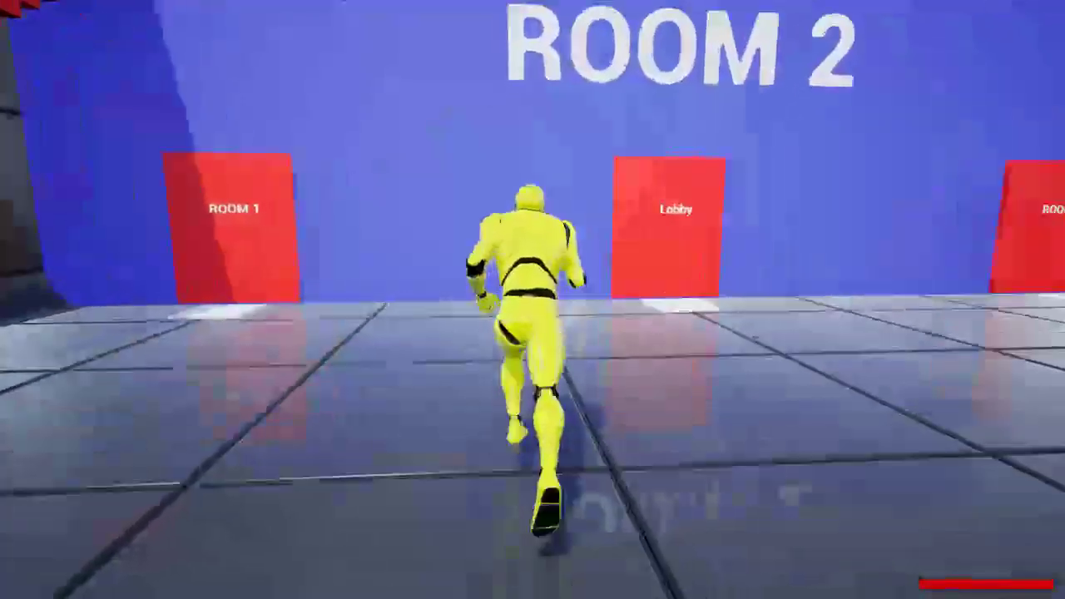
key(w)
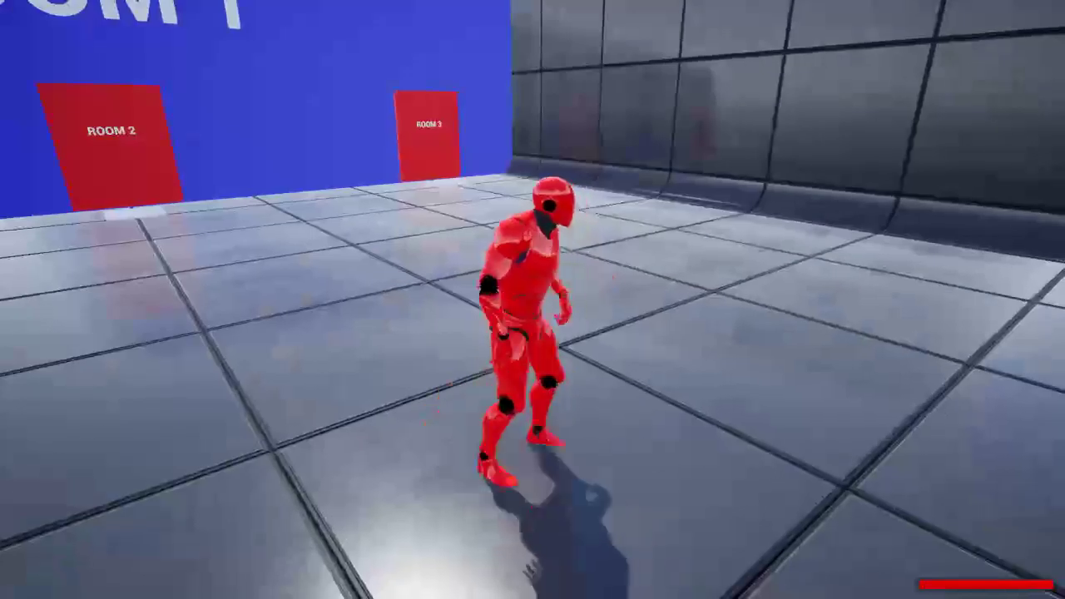
key(w)
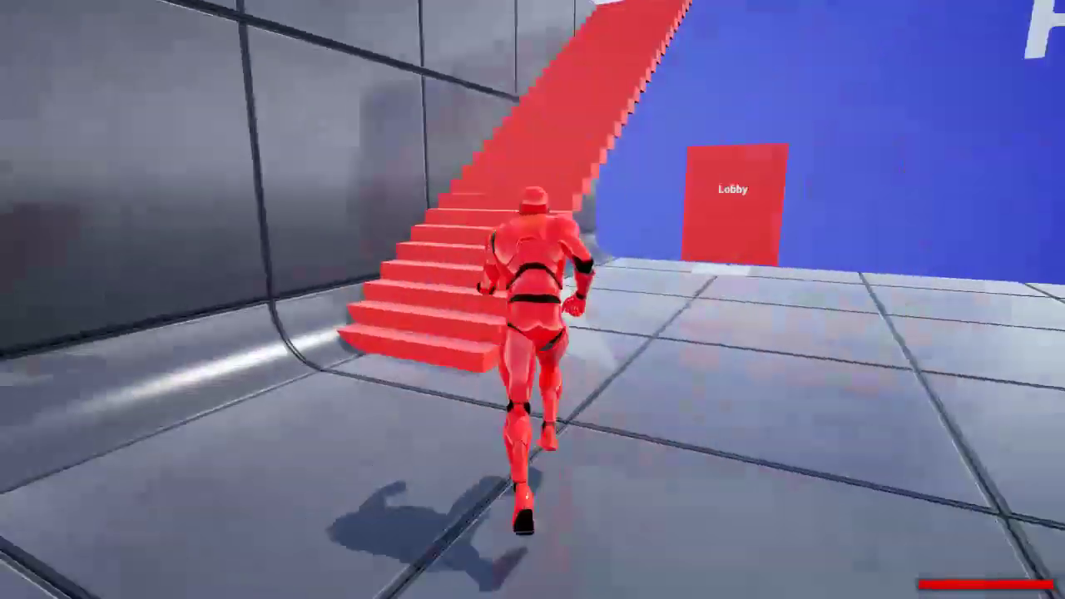
key(w)
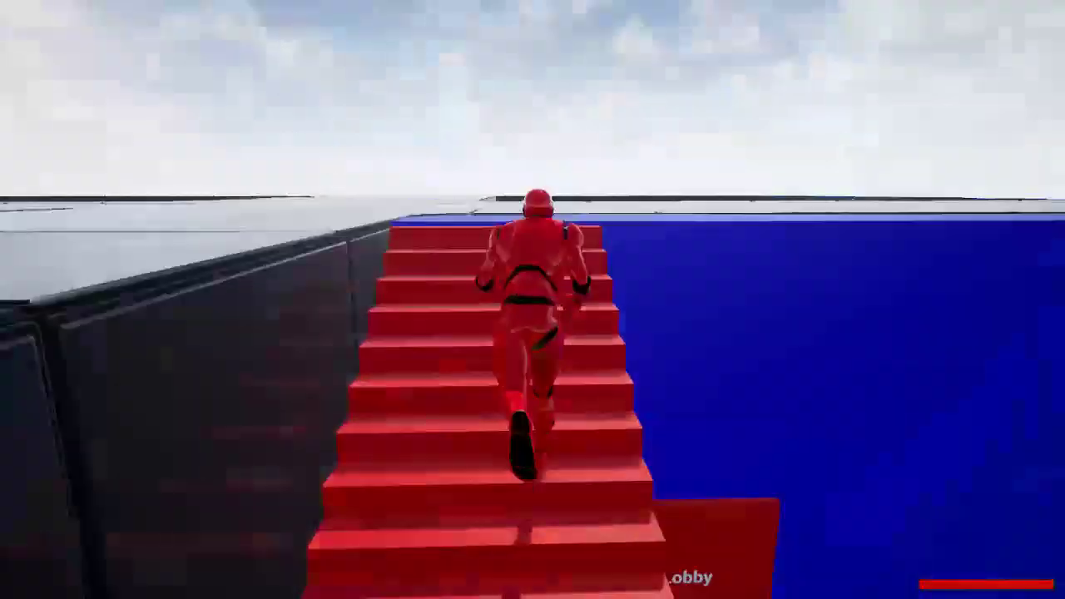
key(w)
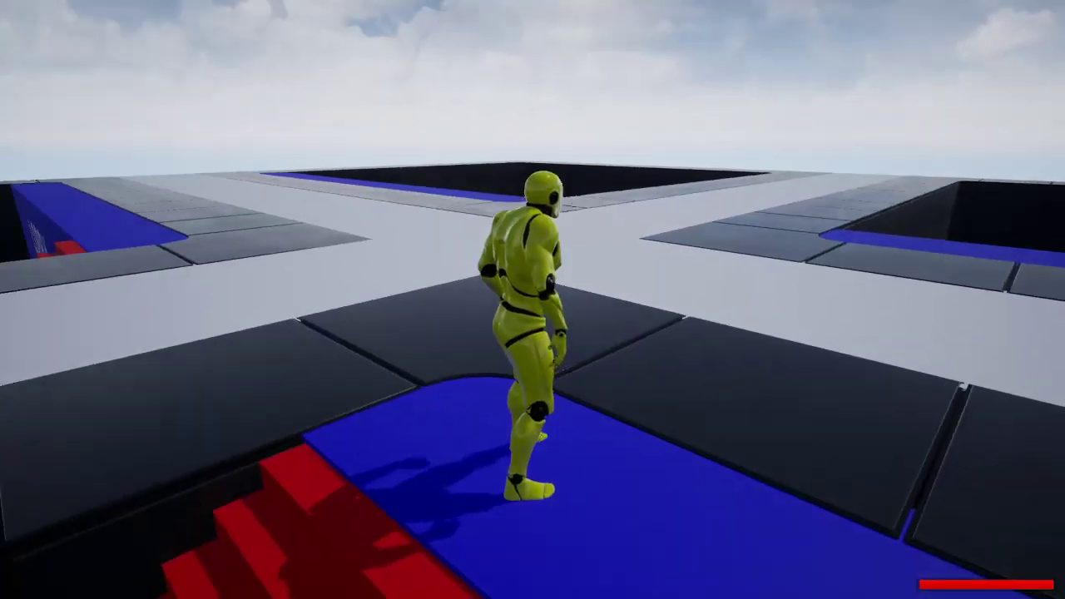
key(w)
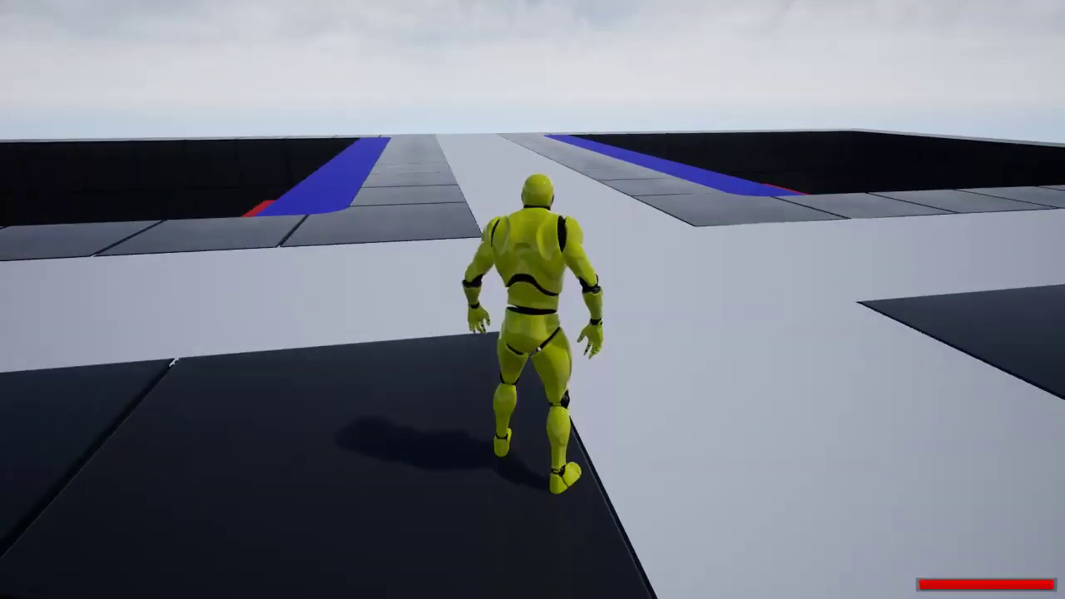
key(w)
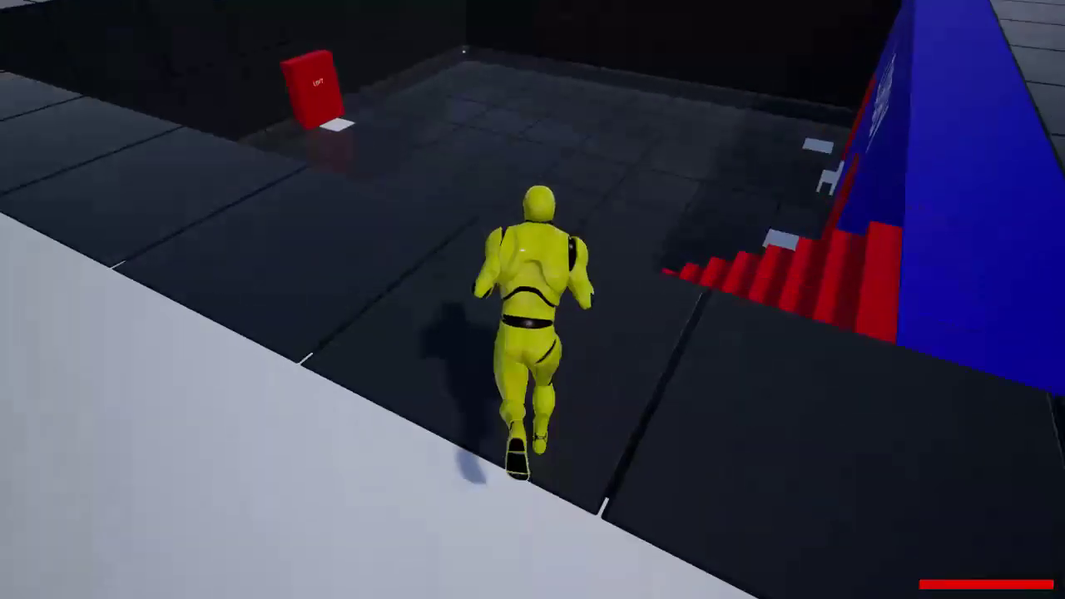
- Jump the character down into the lobby room and sit it on a white chair beside the blue wall
key(w)
key(space)
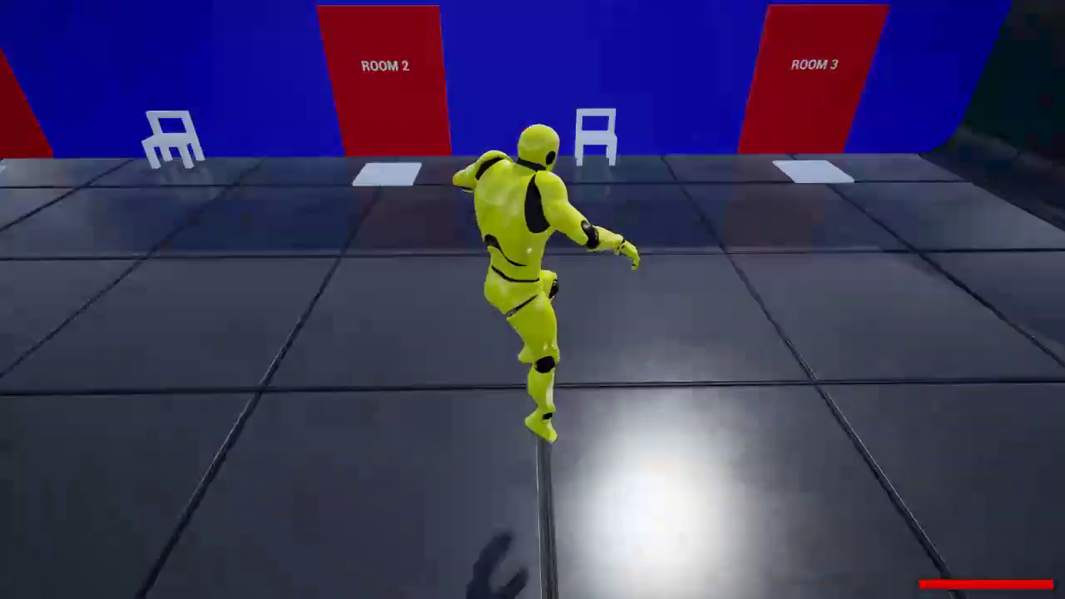
key(w)
key(e)
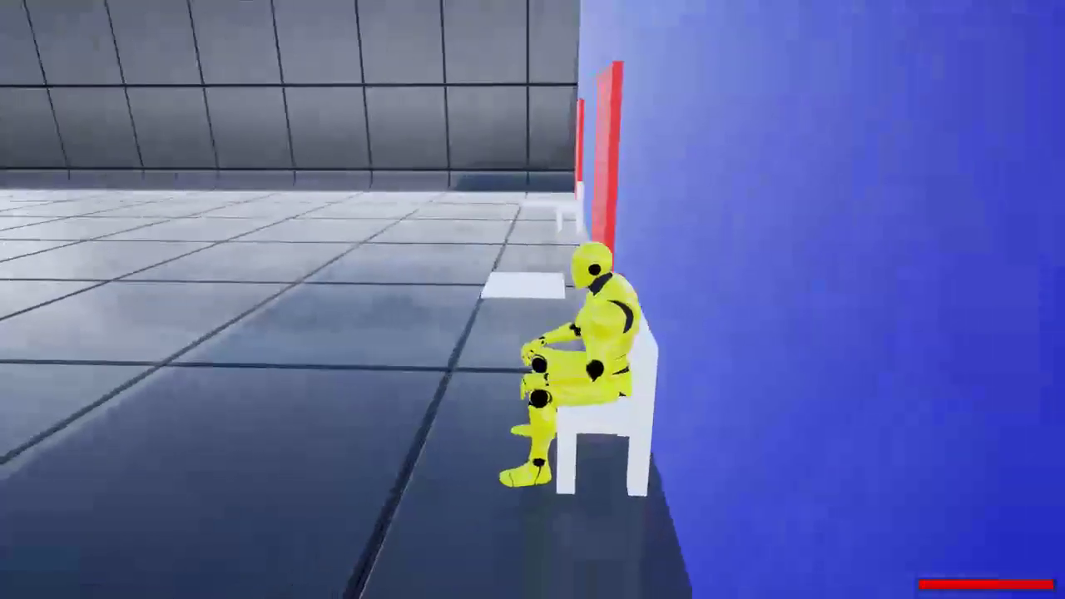
- Leave the hosted session for the main menu and exit the reference game
key(Escape)
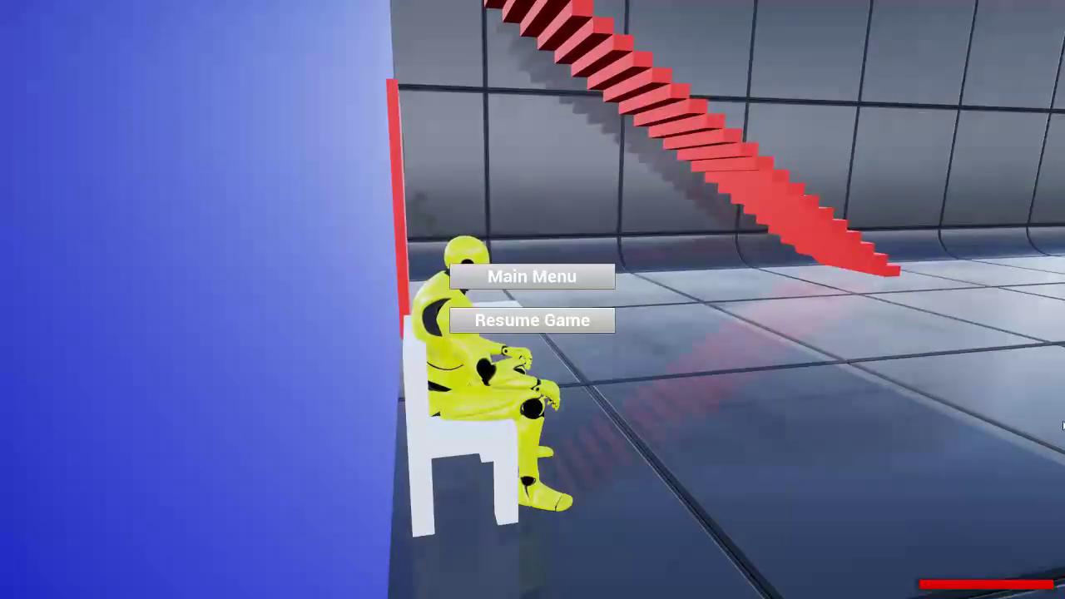
click(541, 278)
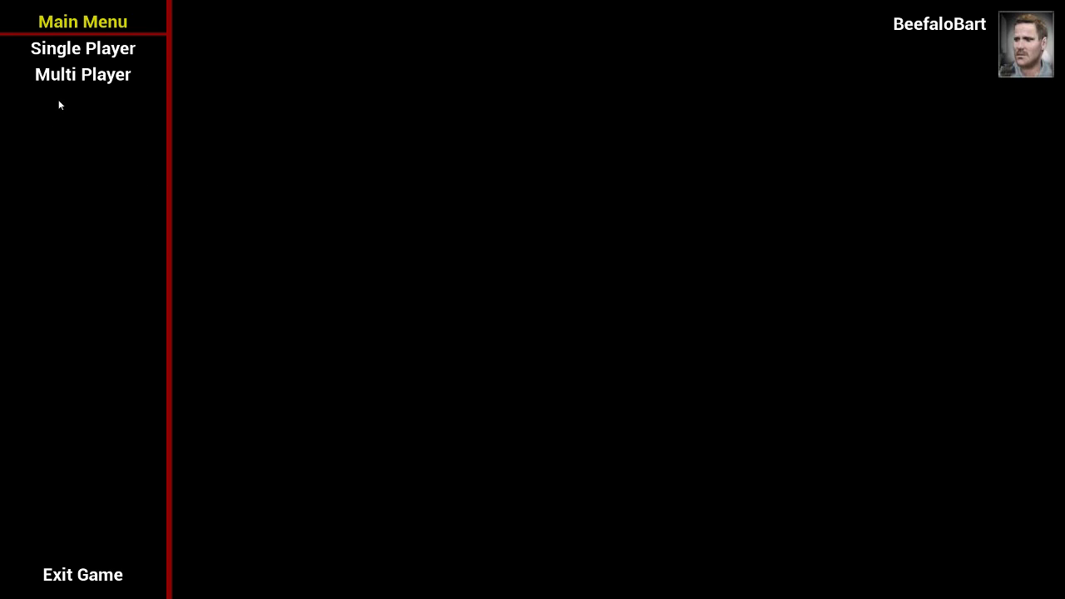
click(83, 576)
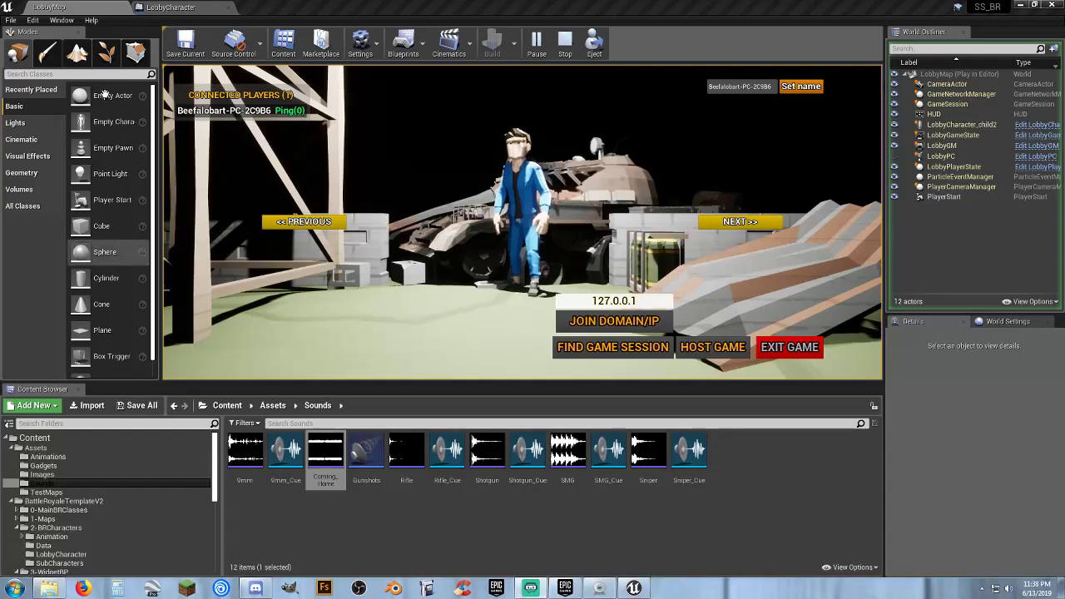
- Review the join address field and the host game options in the running LobbyMap menu, and exit play mode
click(547, 537)
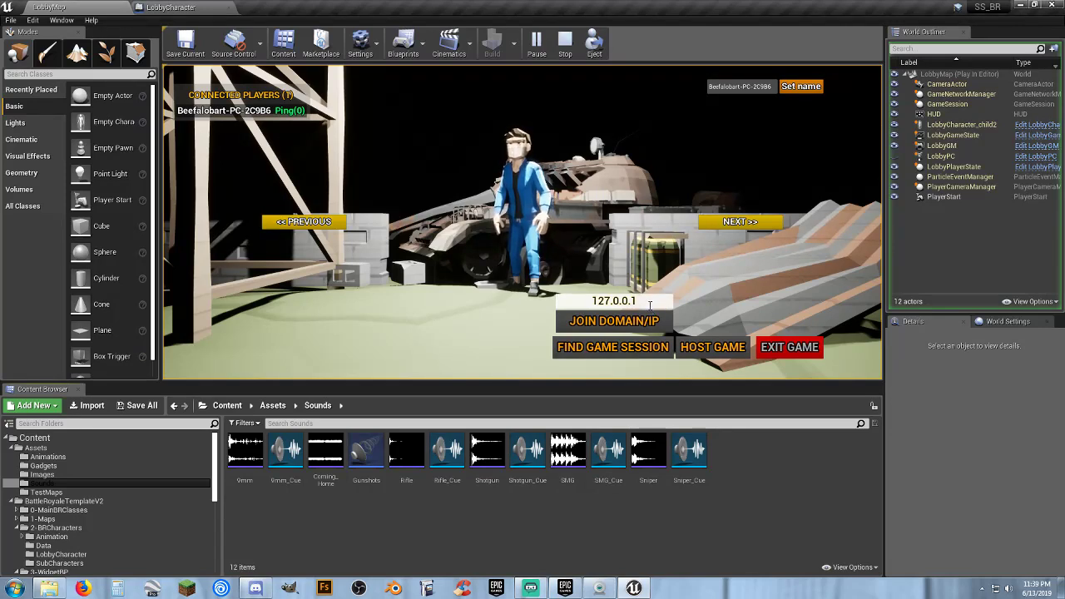
drag(650, 306, 573, 296)
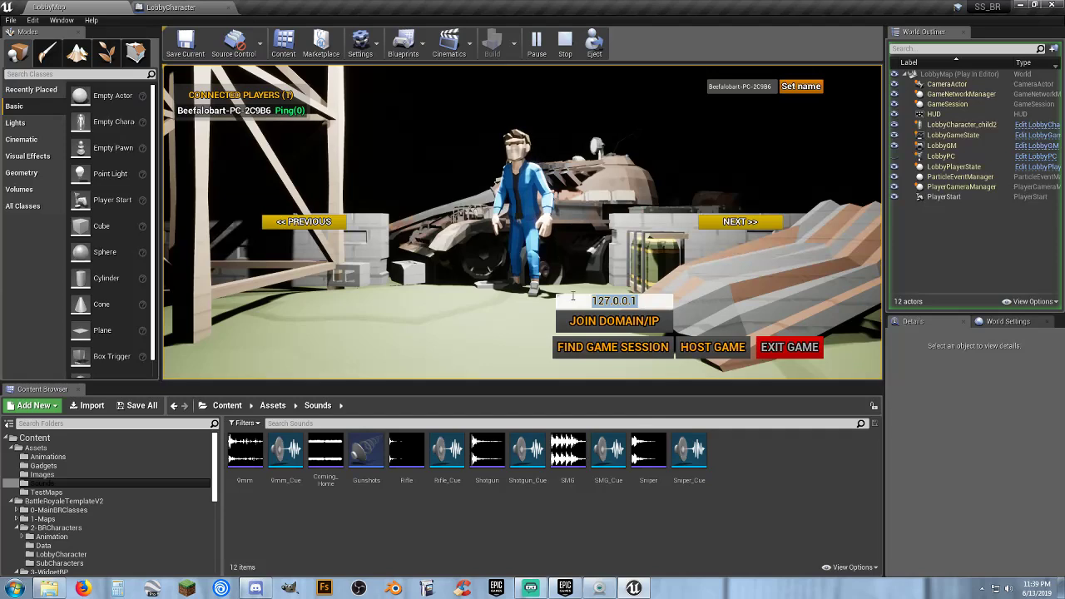
click(574, 299)
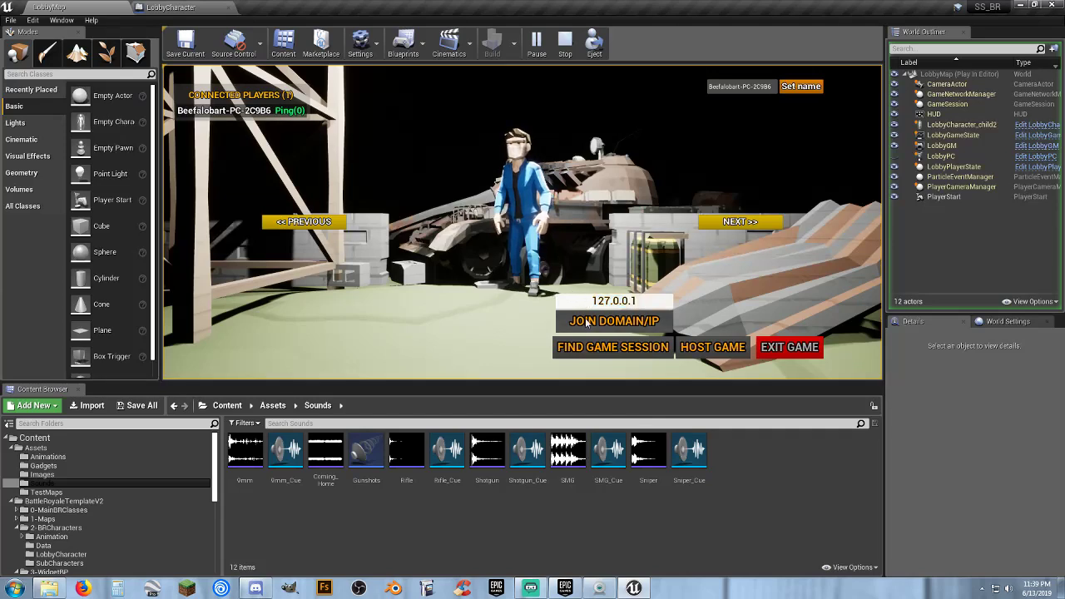
click(697, 355)
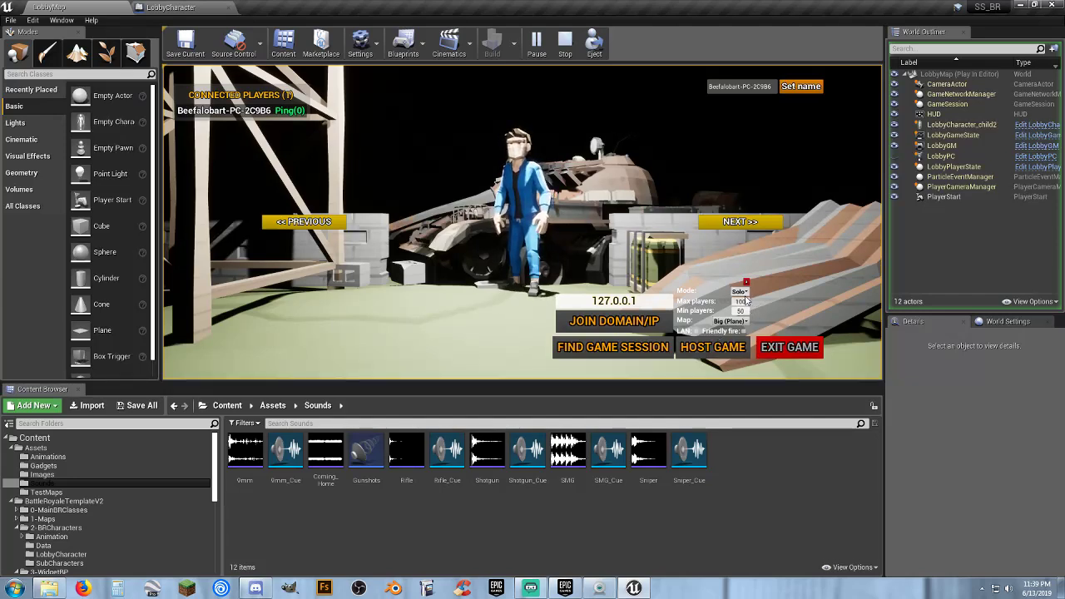
click(800, 349)
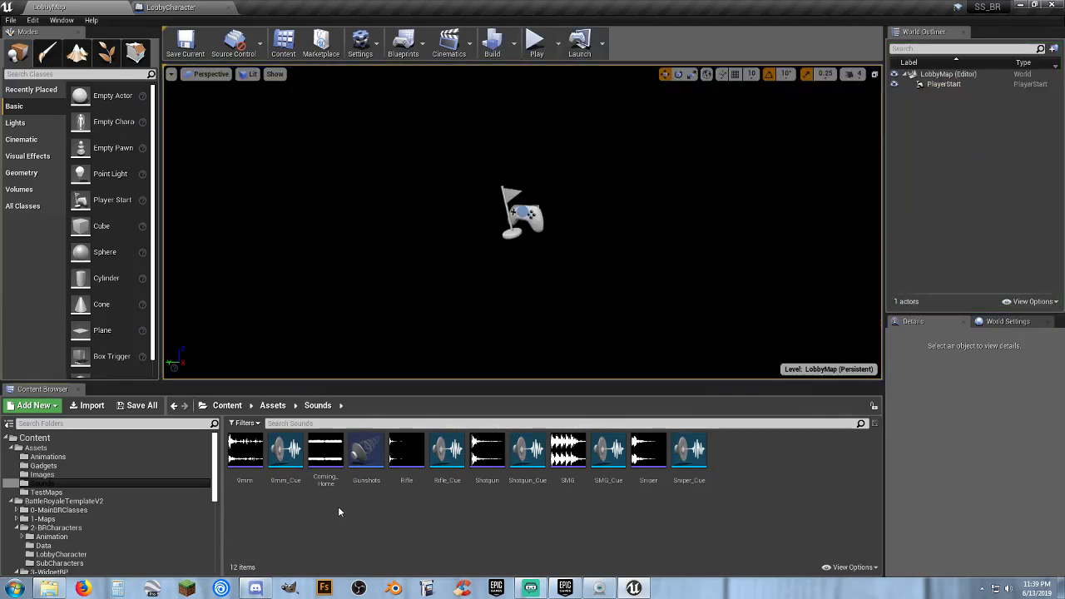
- Create a sound cue from the Coming_Home sound wave, keep its default name, and open it for editing
right_click(330, 466)
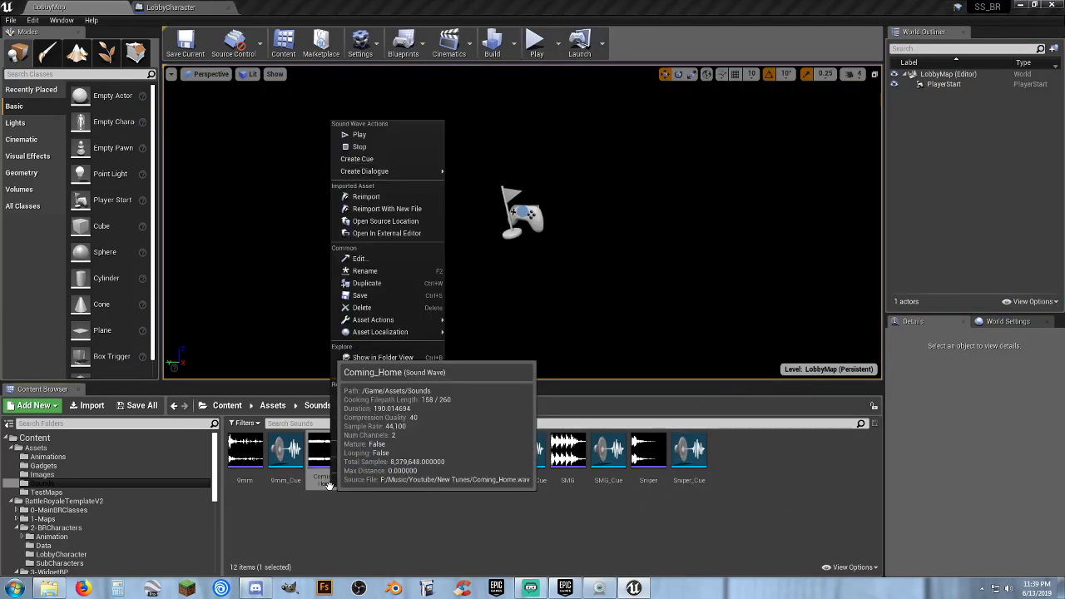
click(407, 160)
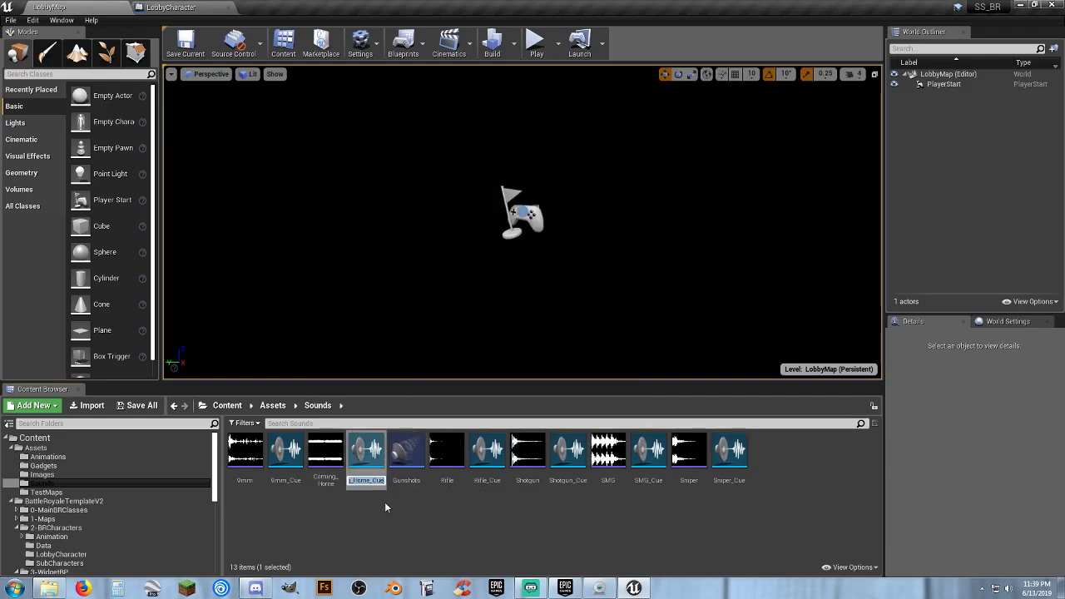
key(Return)
double_click(368, 474)
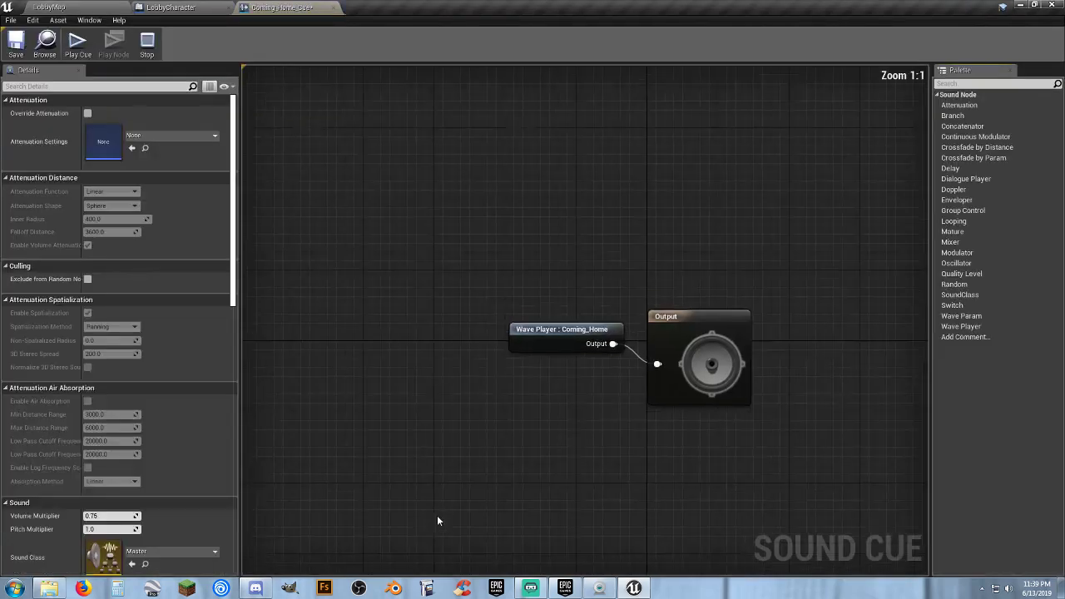
- Enable looping on the Coming_Home wave player and line up its node with the Output node
drag(562, 338, 485, 288)
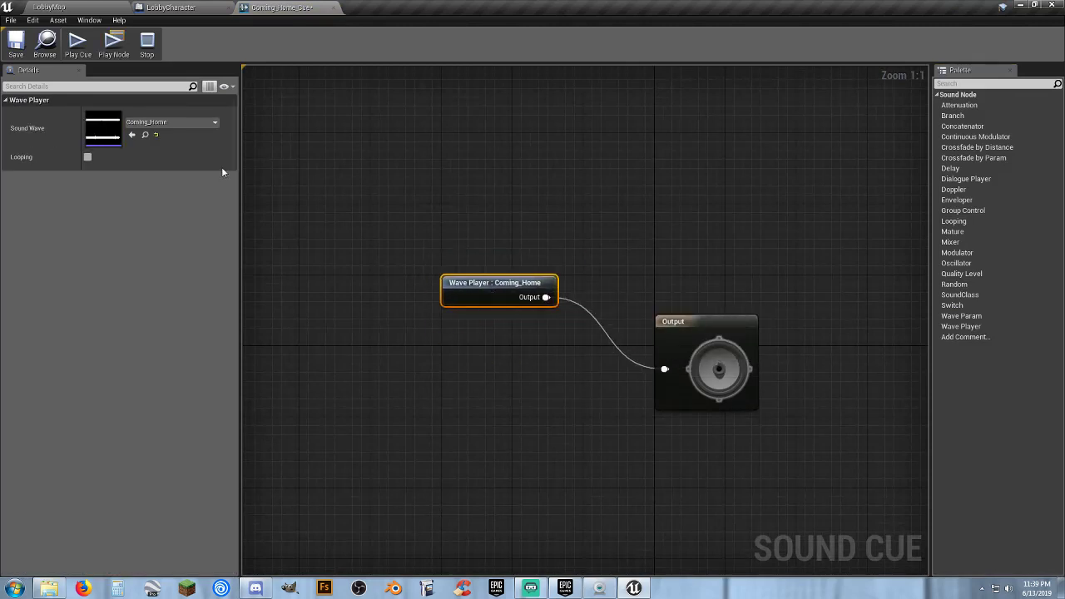
click(85, 157)
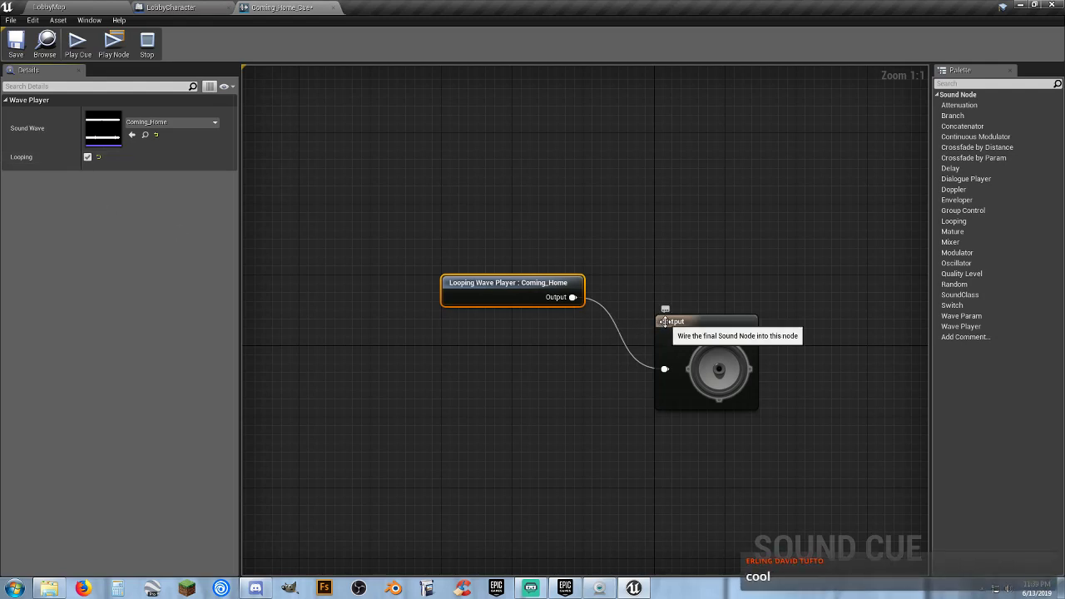
drag(674, 320, 677, 283)
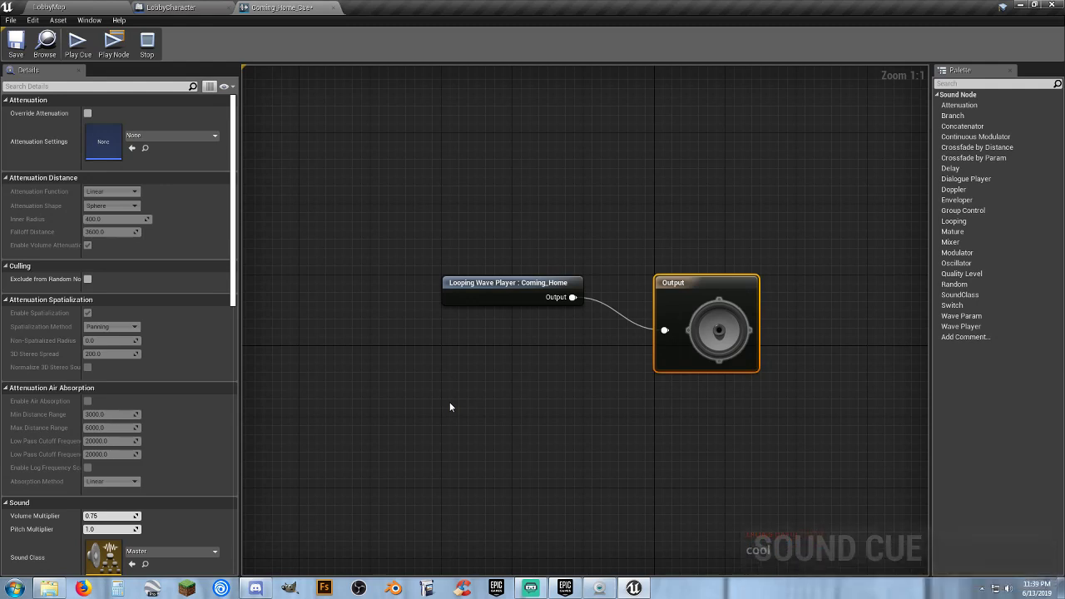
- Set the sound cue's Volume Multiplier to 0.2 and save the cue
click(496, 394)
scroll(190, 468, down, 2)
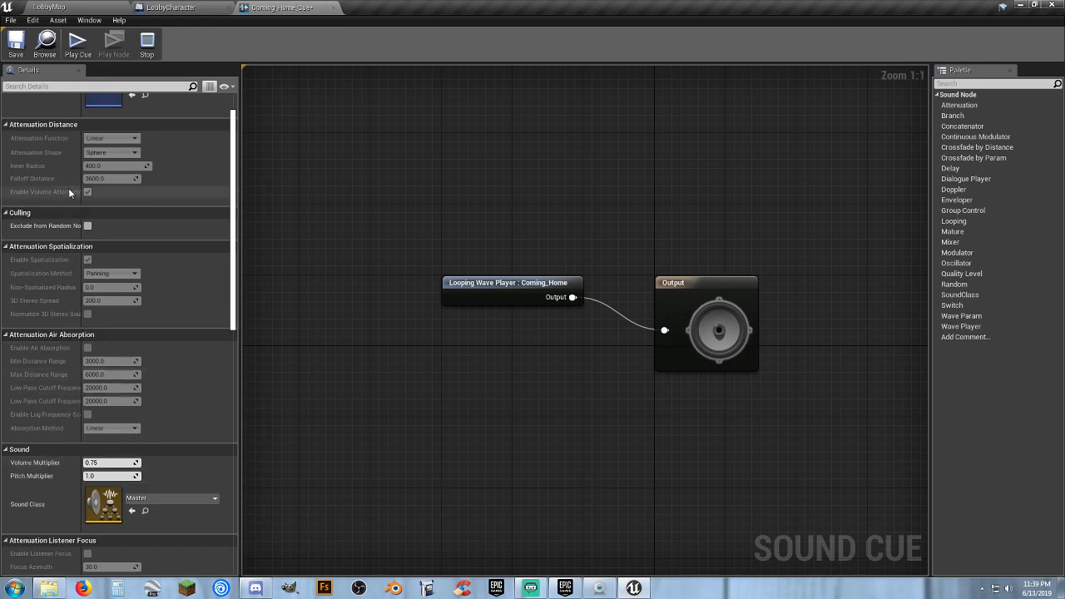
click(106, 463)
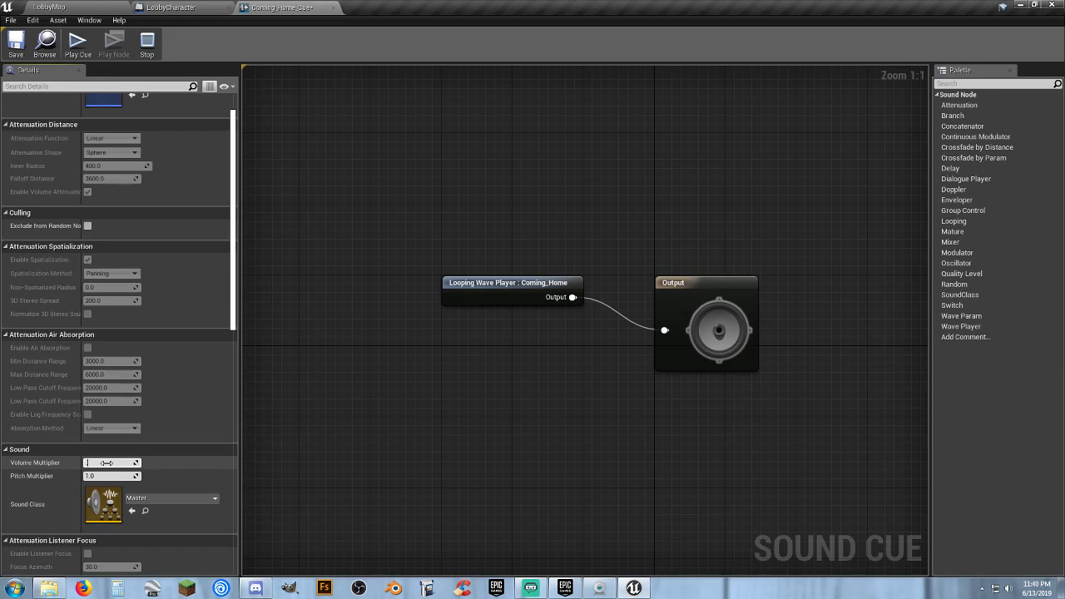
click(479, 511)
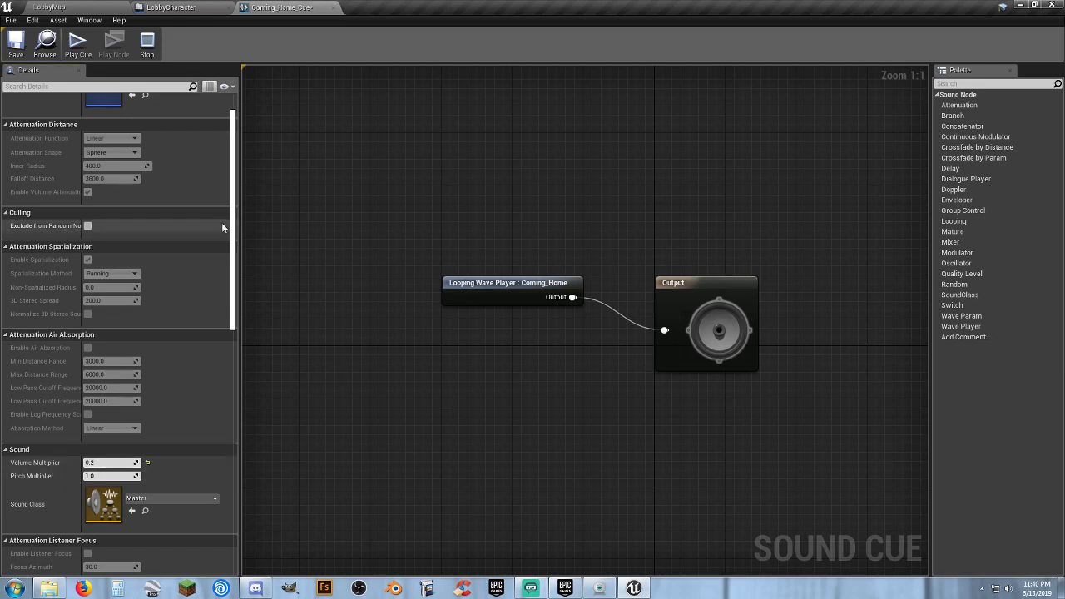
click(16, 46)
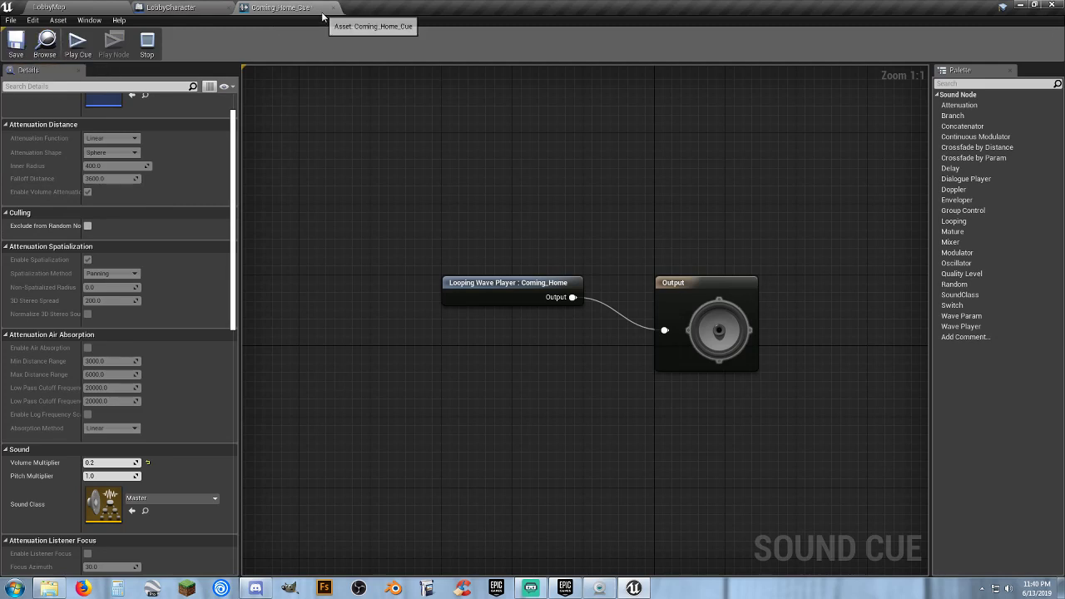
- Close the sound cue and LobbyCharacter editors and open the LobbyMap level blueprint
click(171, 7)
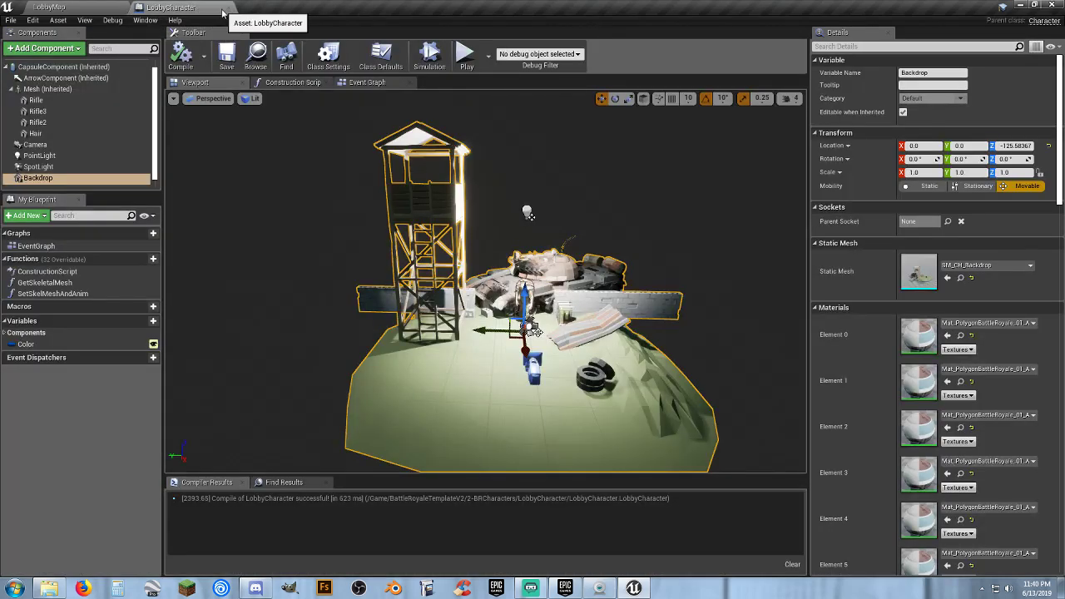
click(229, 9)
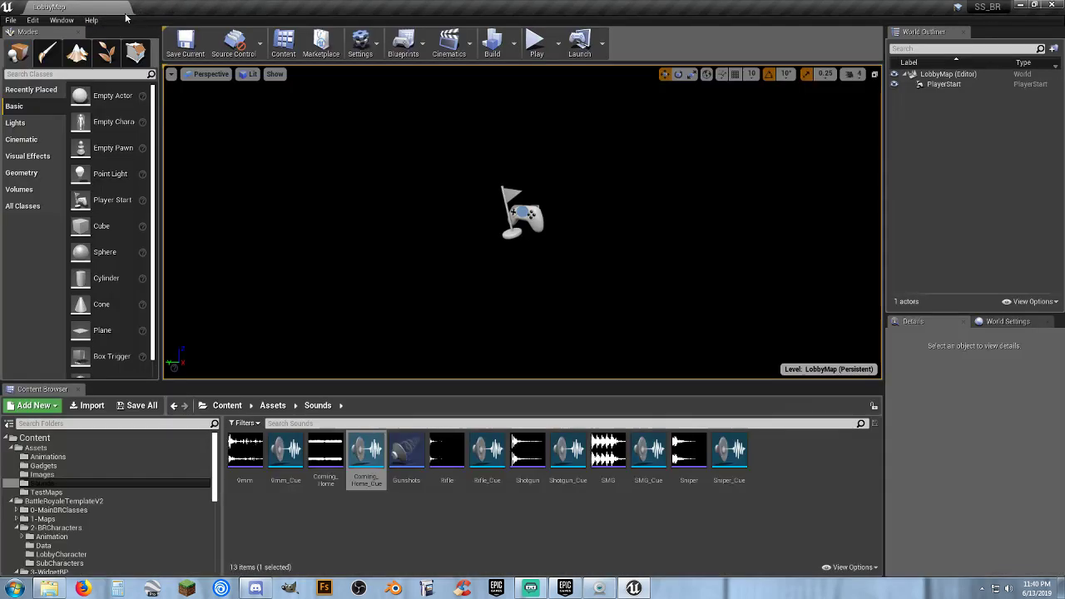
click(404, 42)
mouse_move(439, 111)
click(468, 137)
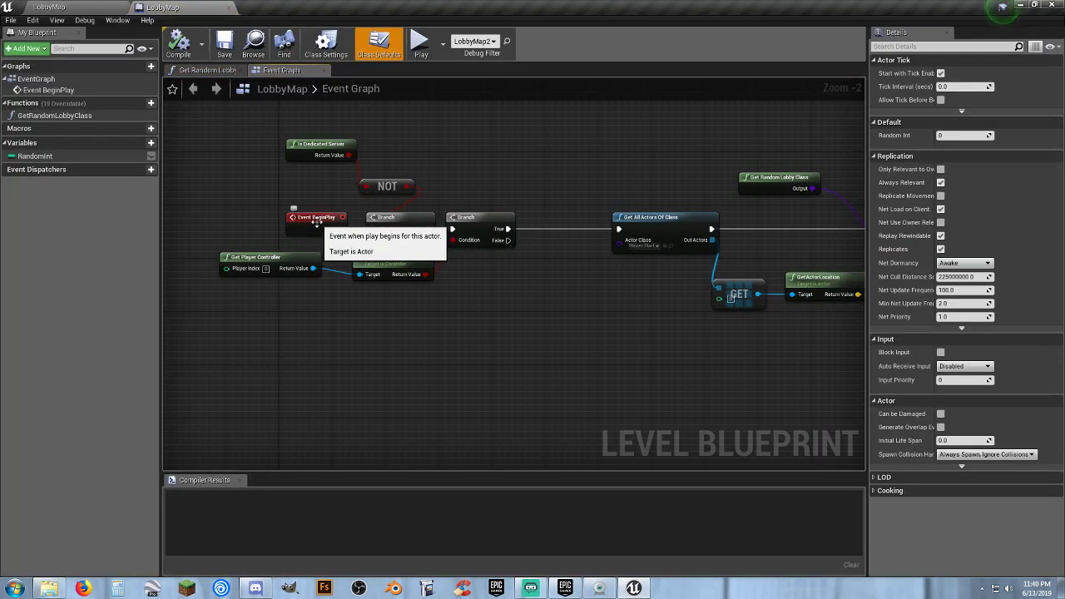
- Move the Event BeginPlay node away from the first Branch and add a Play Sound at Location node to the event graph
right_drag(286, 315, 493, 326)
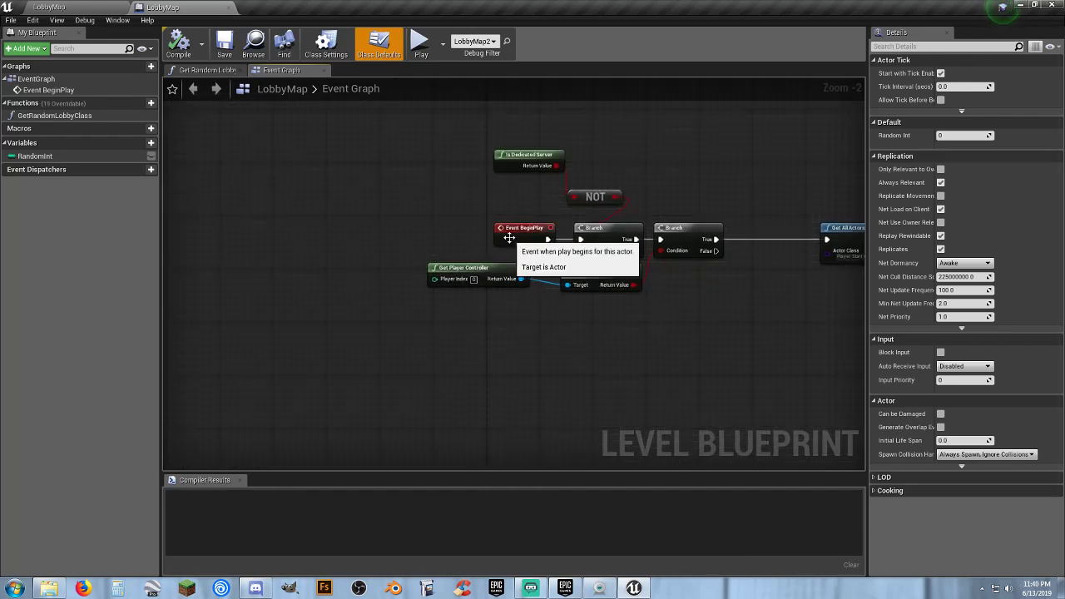
drag(515, 233, 304, 233)
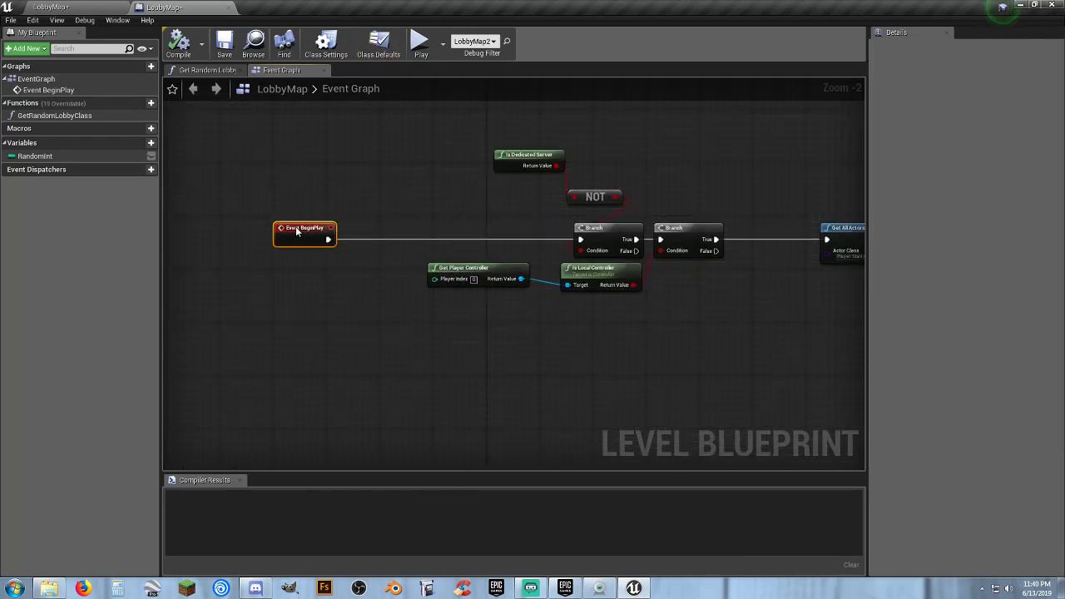
right_drag(331, 320, 335, 286)
right_click(369, 298)
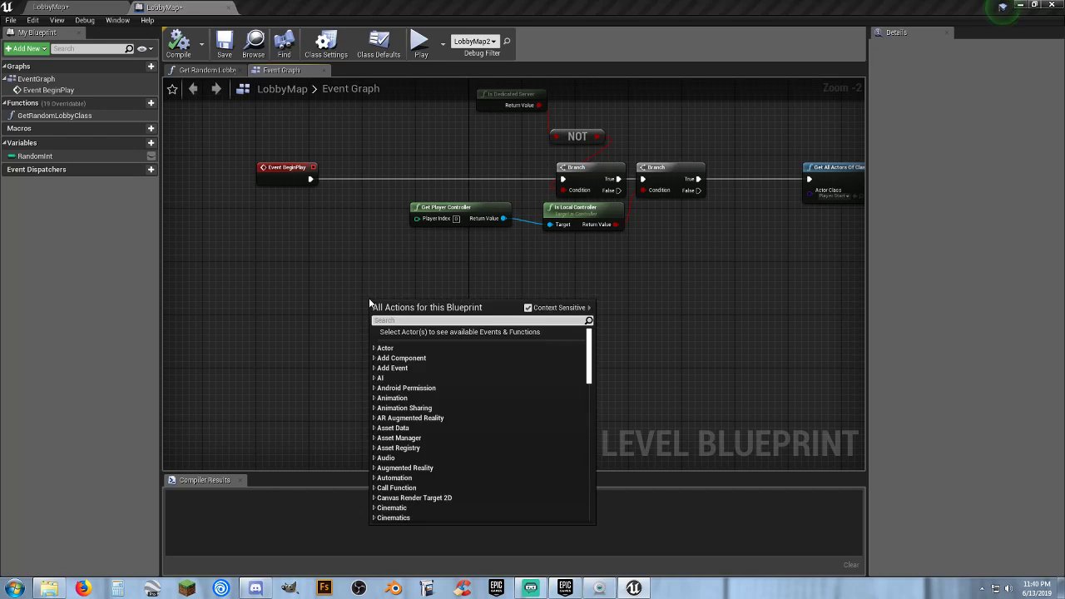
text(playsoun)
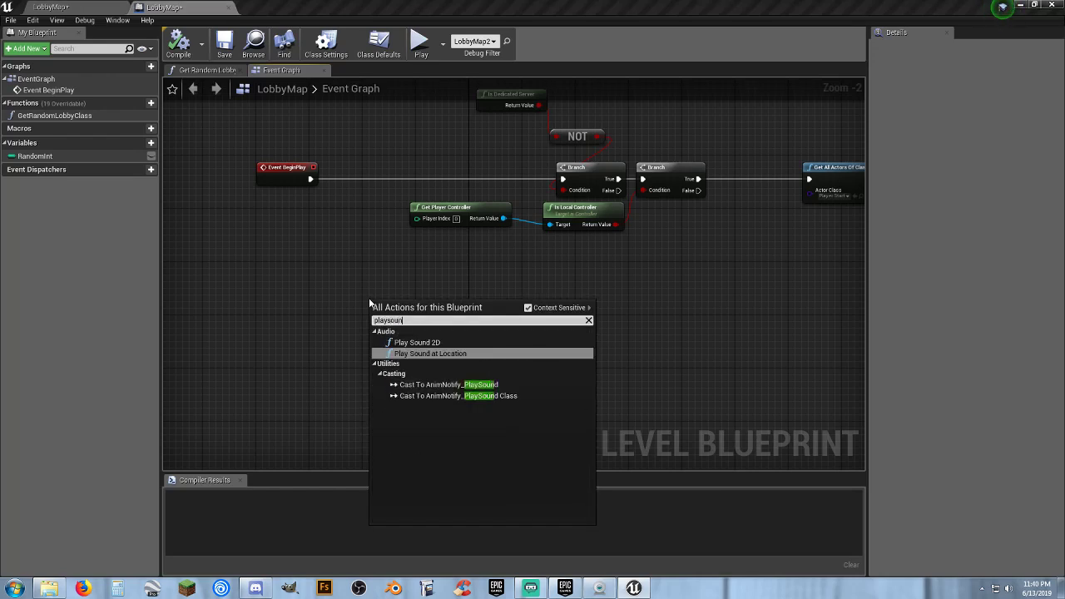
key(Return)
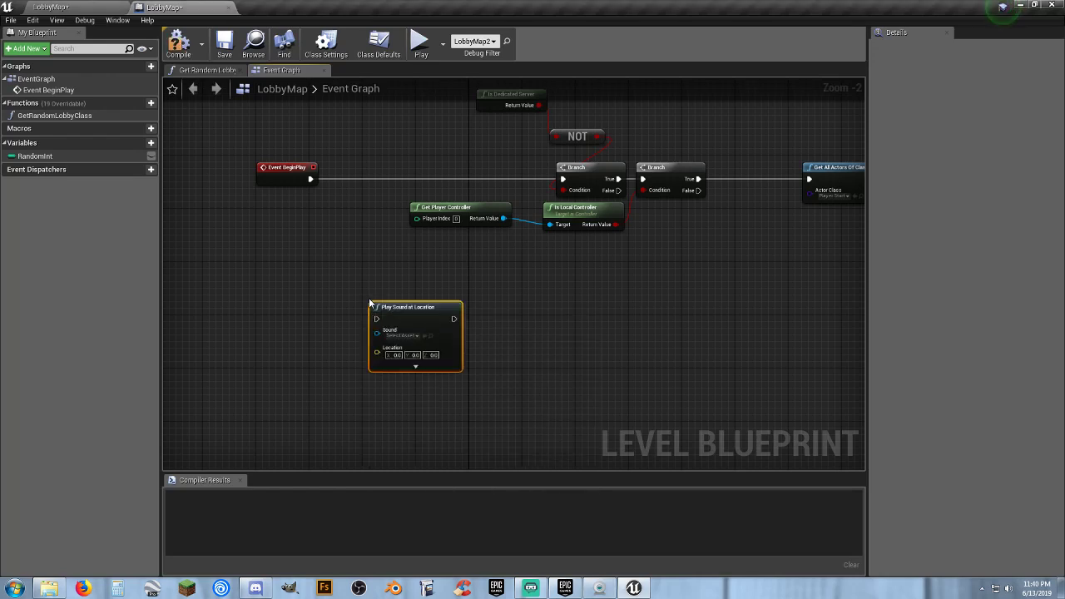
- Assign Coming_Home_Cue as the sound of the Play Sound at Location node and expand its advanced pins
scroll(405, 335, up, 2)
click(408, 338)
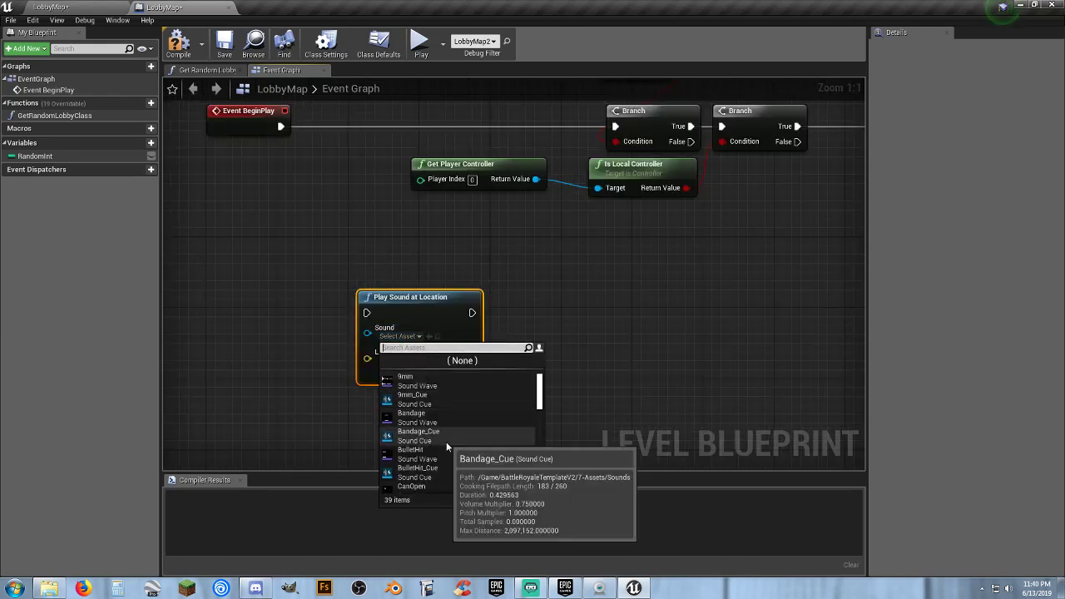
scroll(445, 449, down, 3)
scroll(444, 453, down, 3)
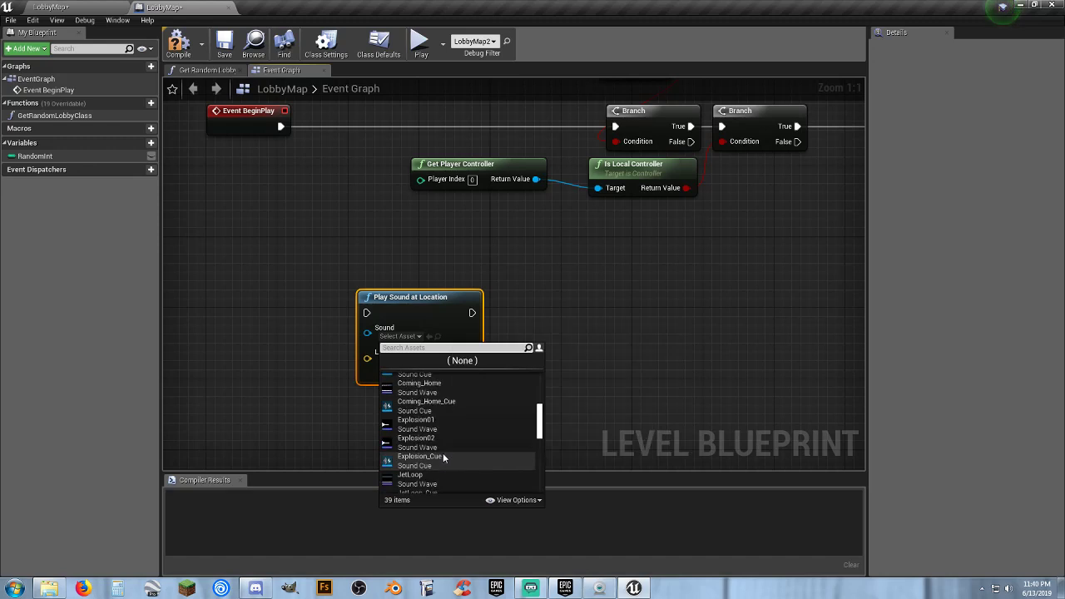
click(457, 405)
click(419, 377)
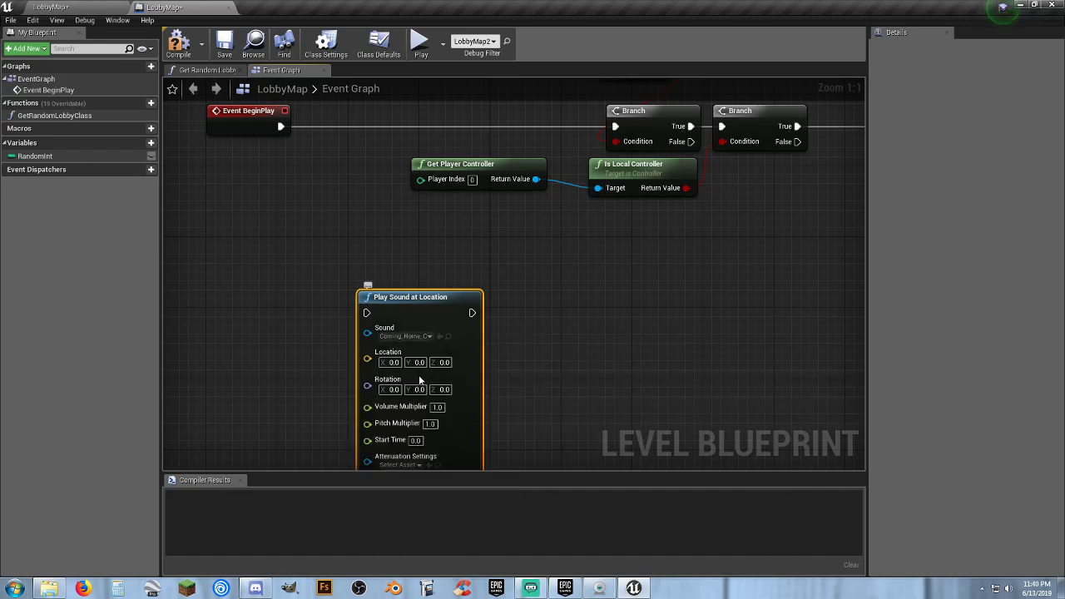
right_drag(482, 371, 509, 271)
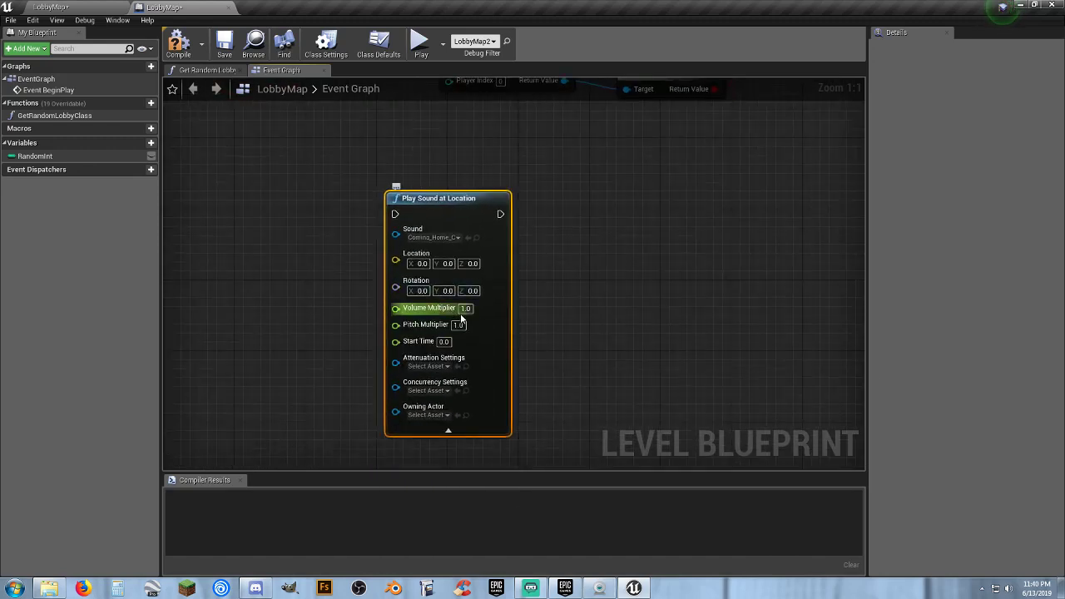
- Wire Play Sound at Location between Event BeginPlay and the first Branch, align it in the row, and compile and save the level blueprint
right_drag(556, 235, 564, 381)
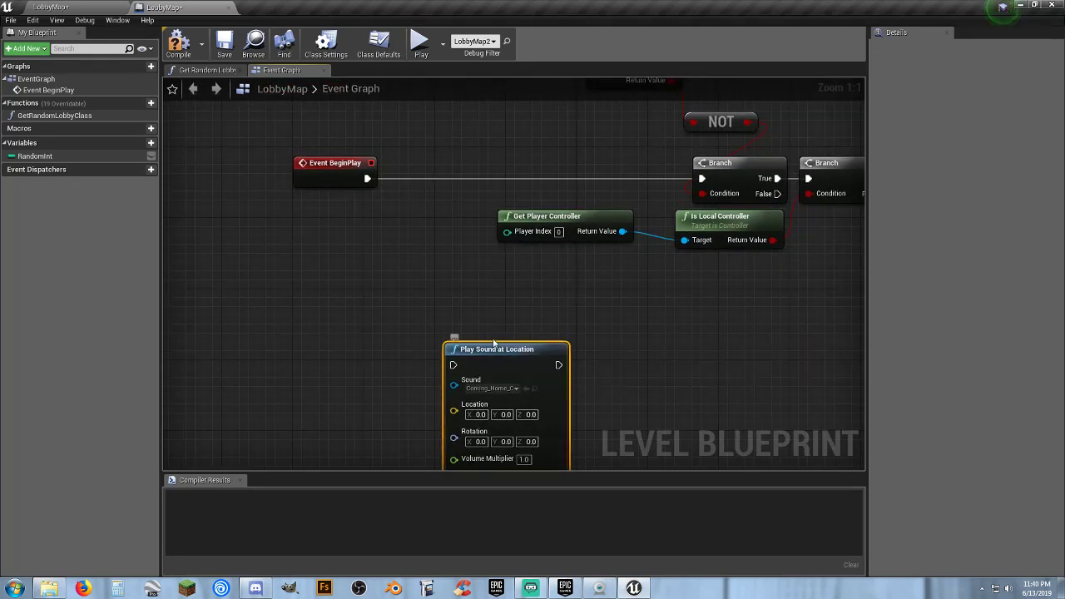
drag(330, 163, 453, 366)
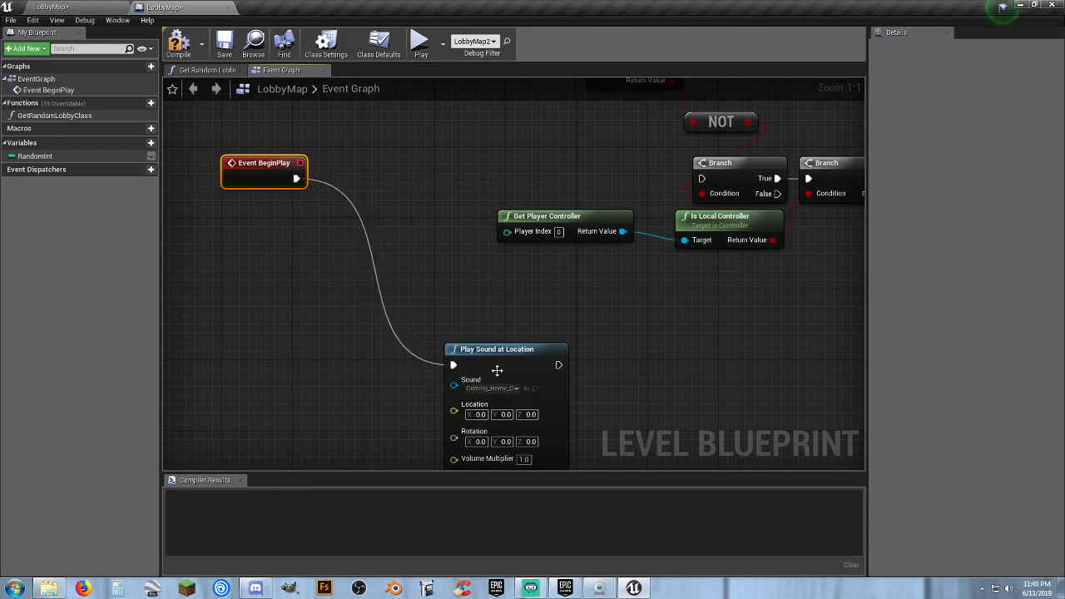
drag(558, 367, 701, 178)
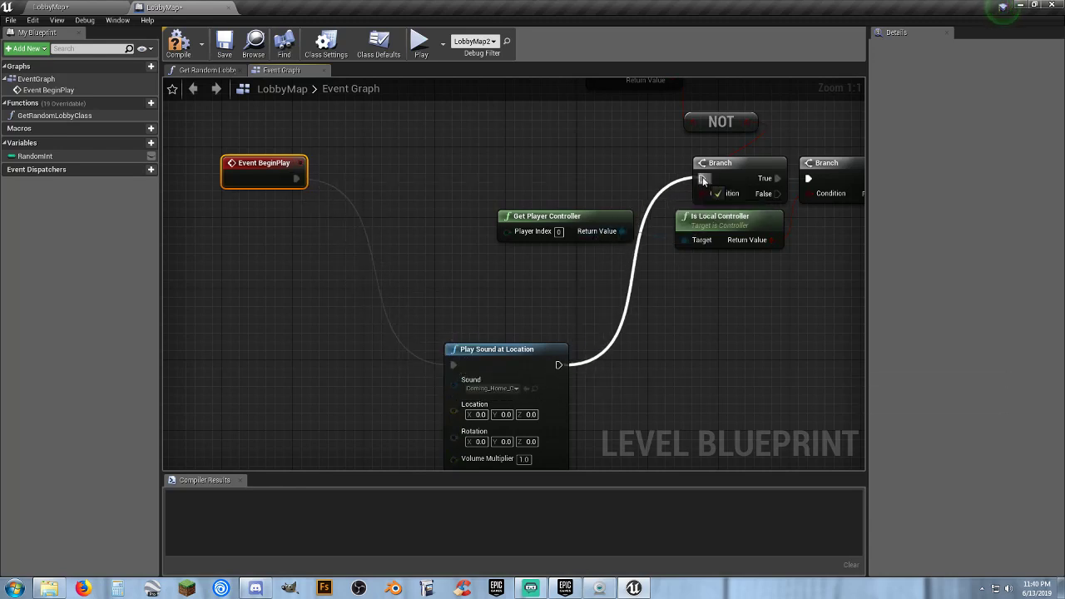
drag(508, 350, 408, 165)
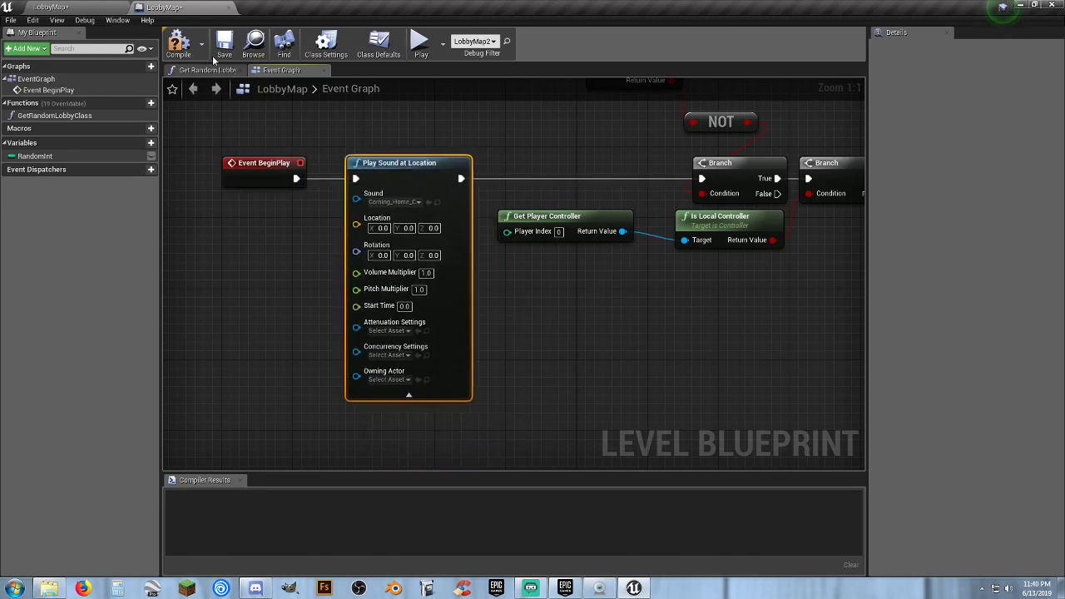
click(180, 43)
click(224, 43)
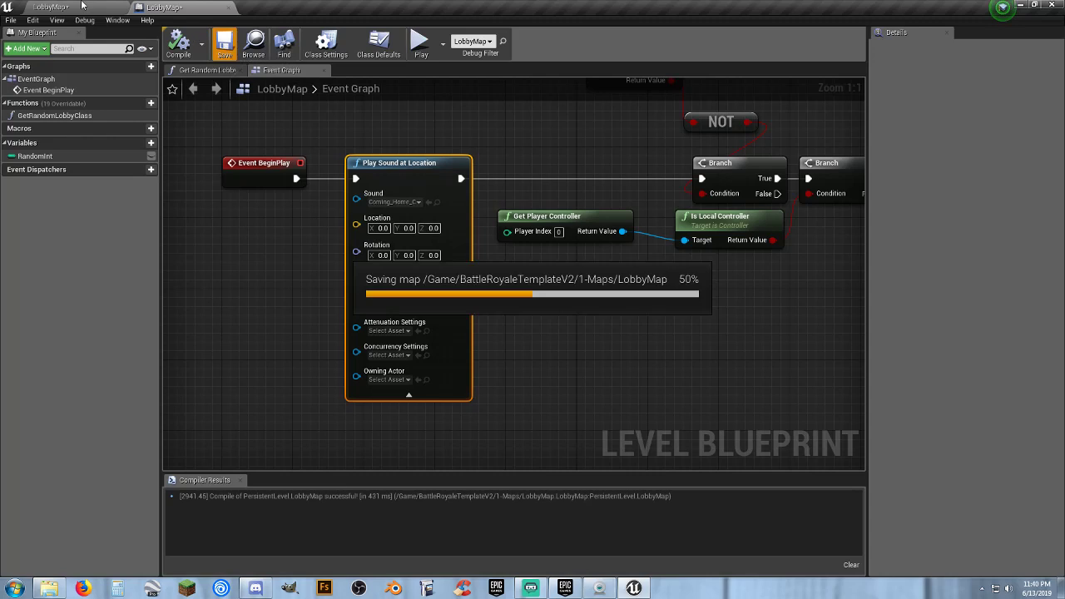
- Playtest LobbyMap in the viewport to listen to the lobby music, and exit the game
click(83, 7)
click(535, 42)
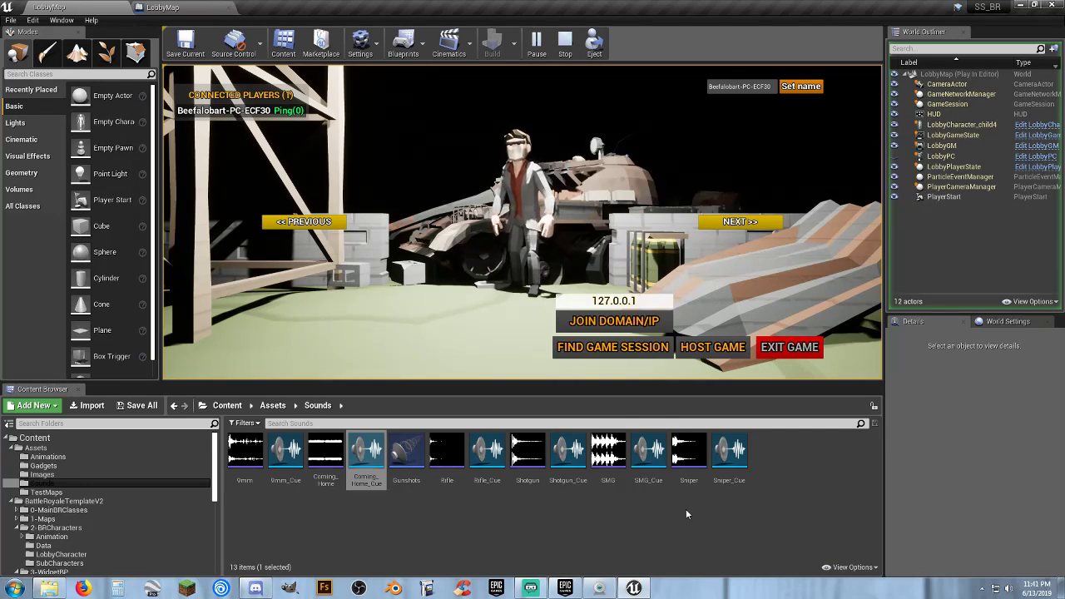
click(782, 353)
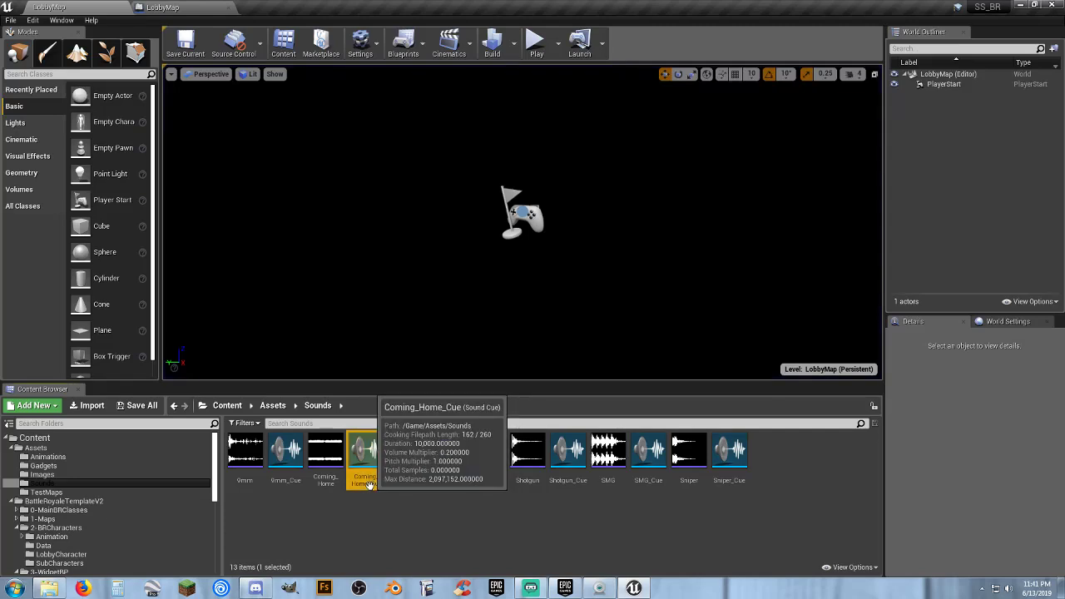
- Set the Volume Multiplier of Coming_Home_Cue to 1.0, save the cue and close its editor
double_click(366, 466)
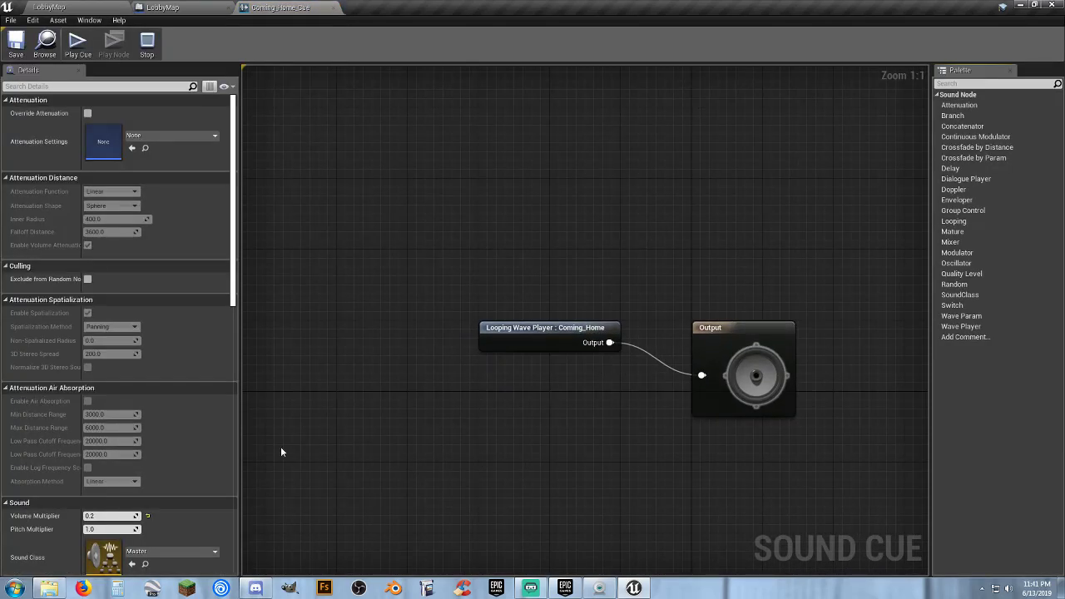
click(109, 516)
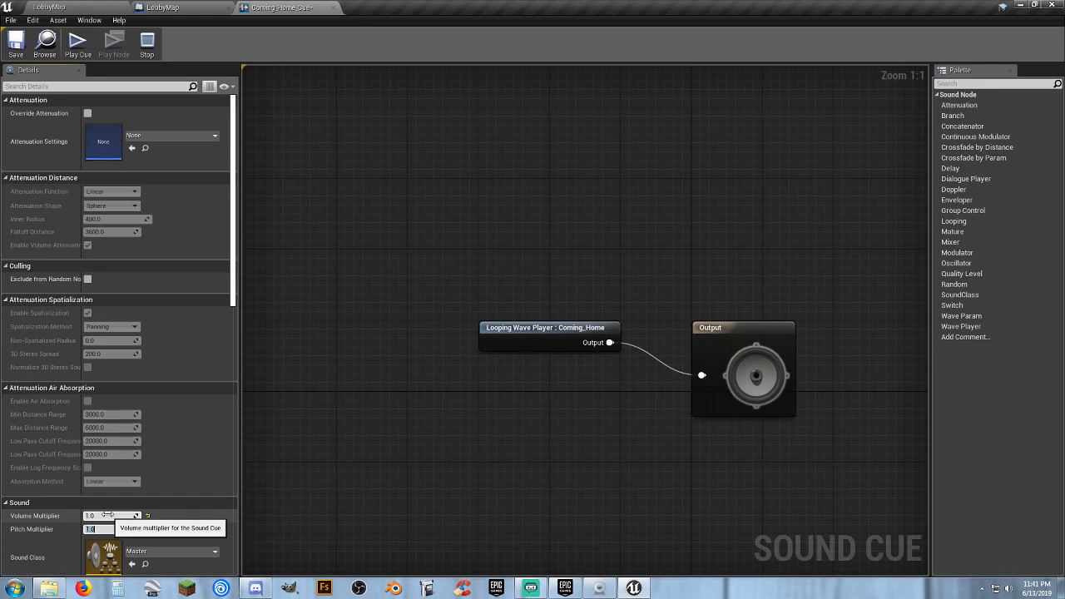
key(Tab)
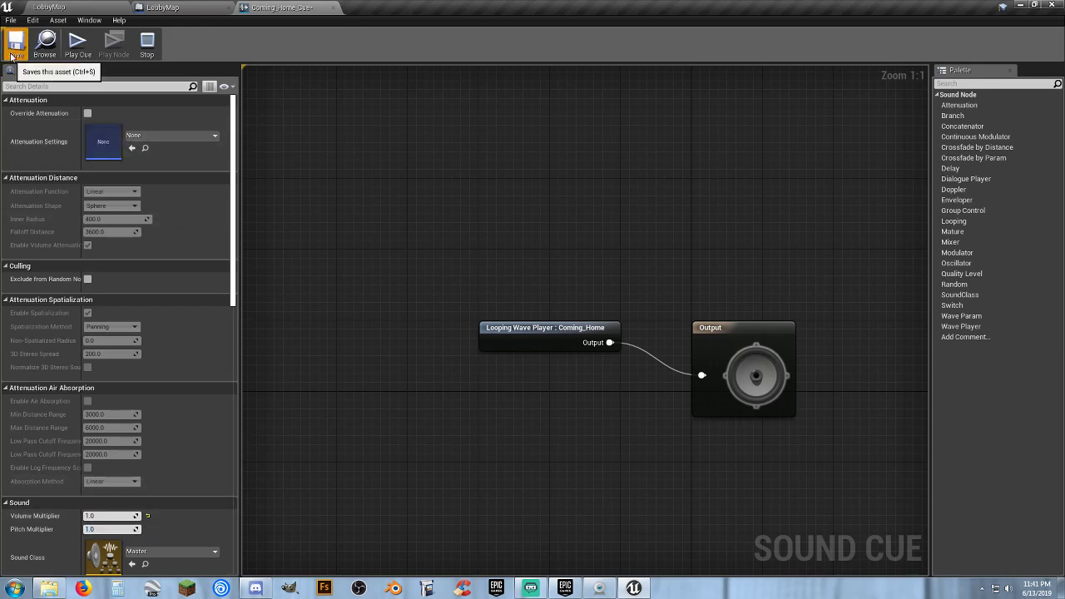
click(15, 40)
click(333, 7)
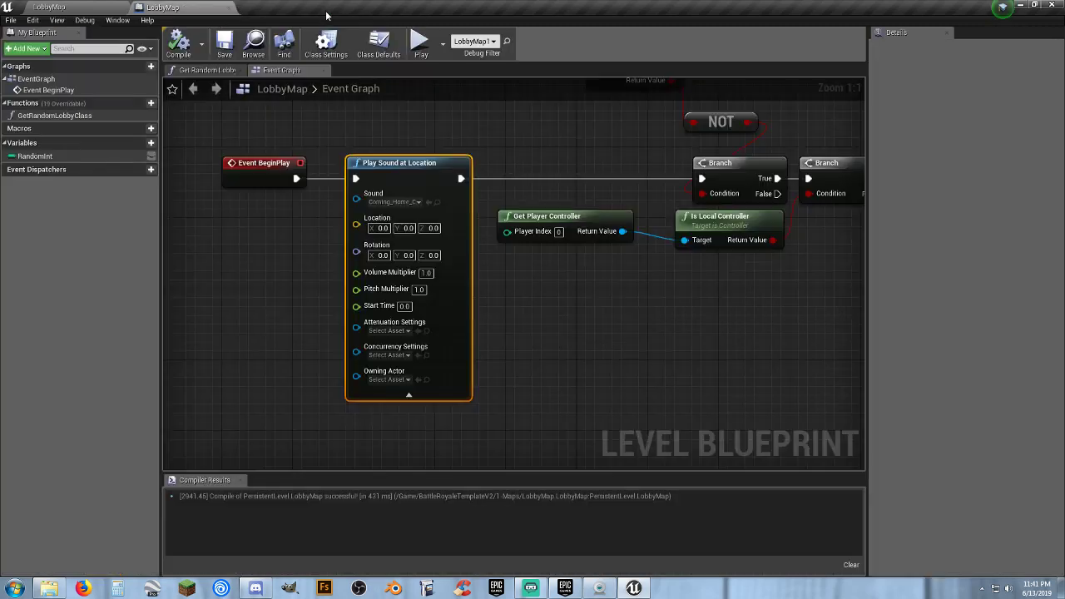
- Run the lobby again to judge the music with the raised cue volume, and exit the game
click(70, 7)
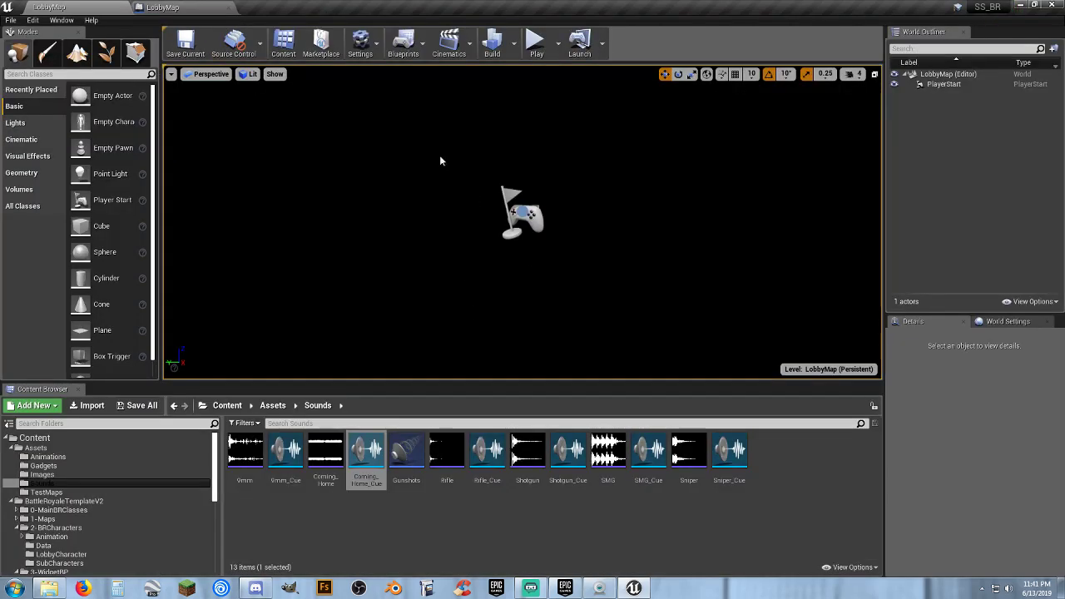
click(537, 41)
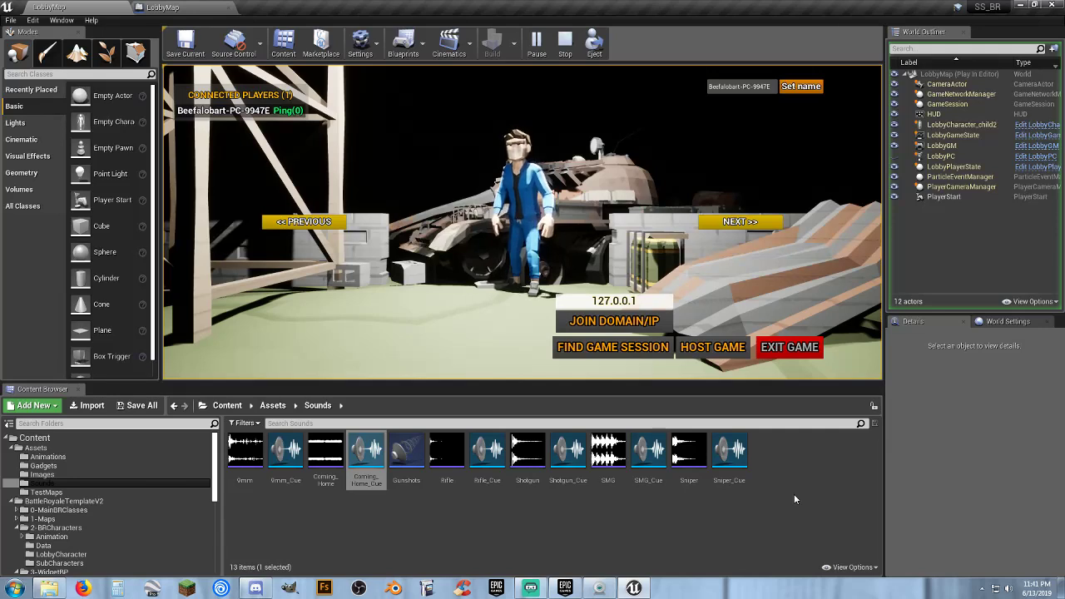
click(782, 348)
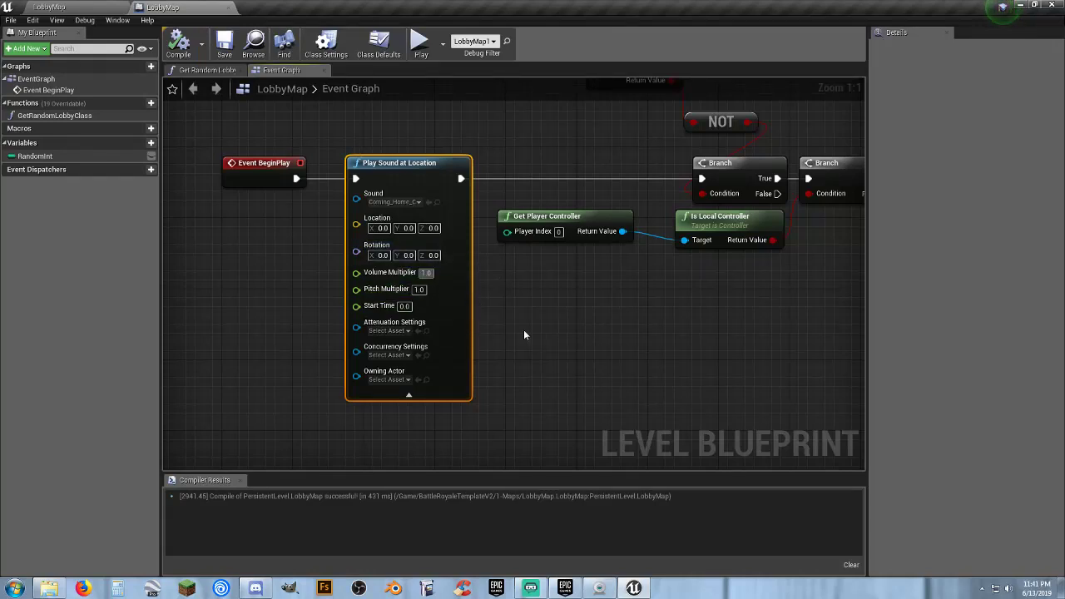
- Set the Volume Multiplier of the Play Sound at Location node to 0.6, and compile and save the level blueprint
key(BackSpace)
key(BackSpace)
text(6)
click(523, 329)
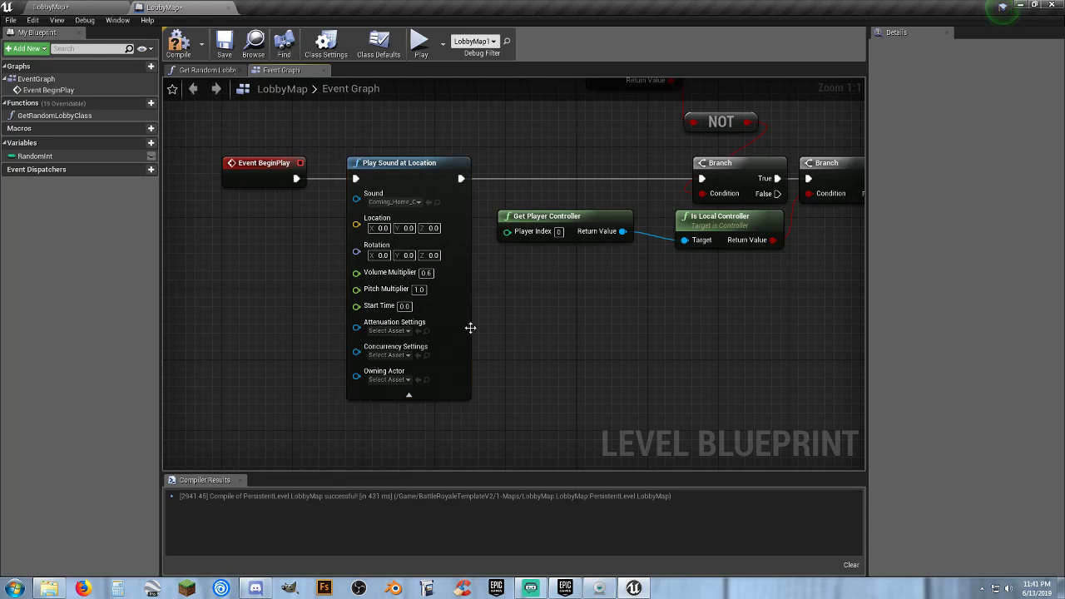
click(178, 42)
click(226, 50)
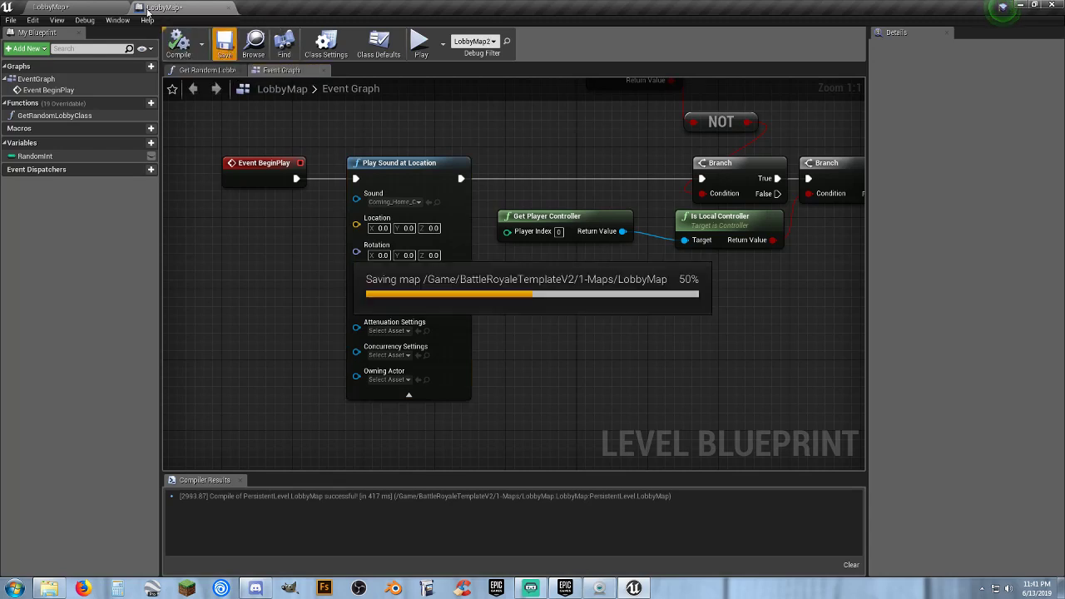
- Playtest the lobby with the lowered node volume, enter "Fart Knuckle" as the player name, and exit the game
click(98, 10)
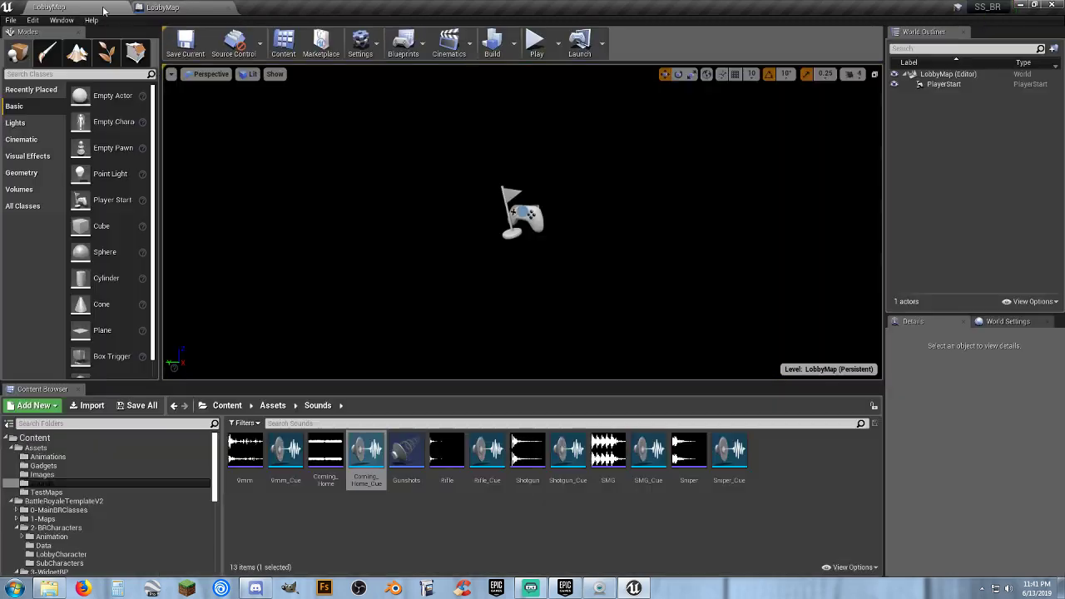
click(535, 42)
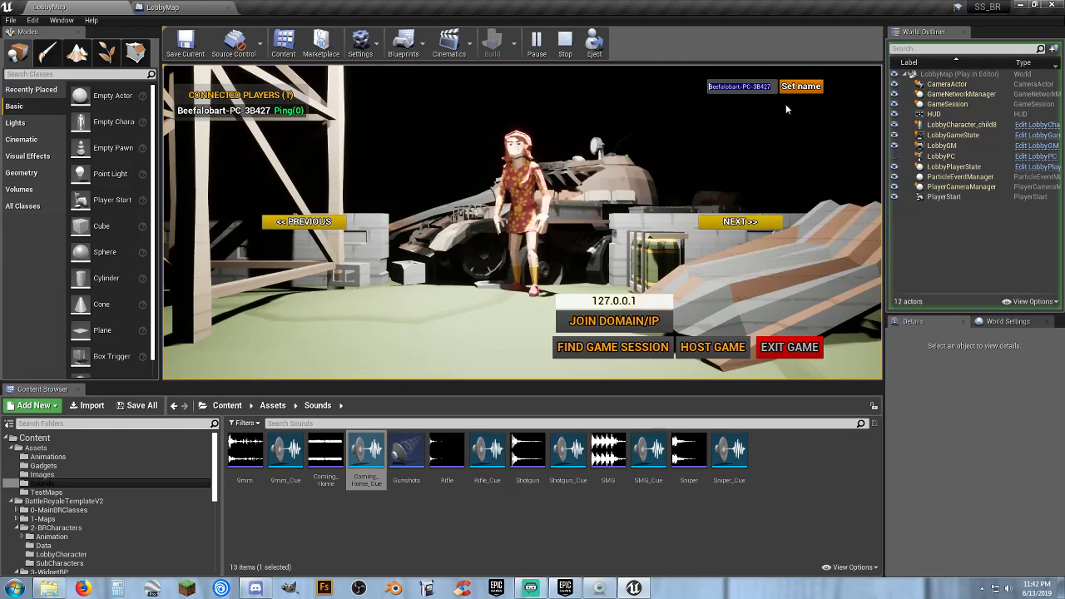
text(F)
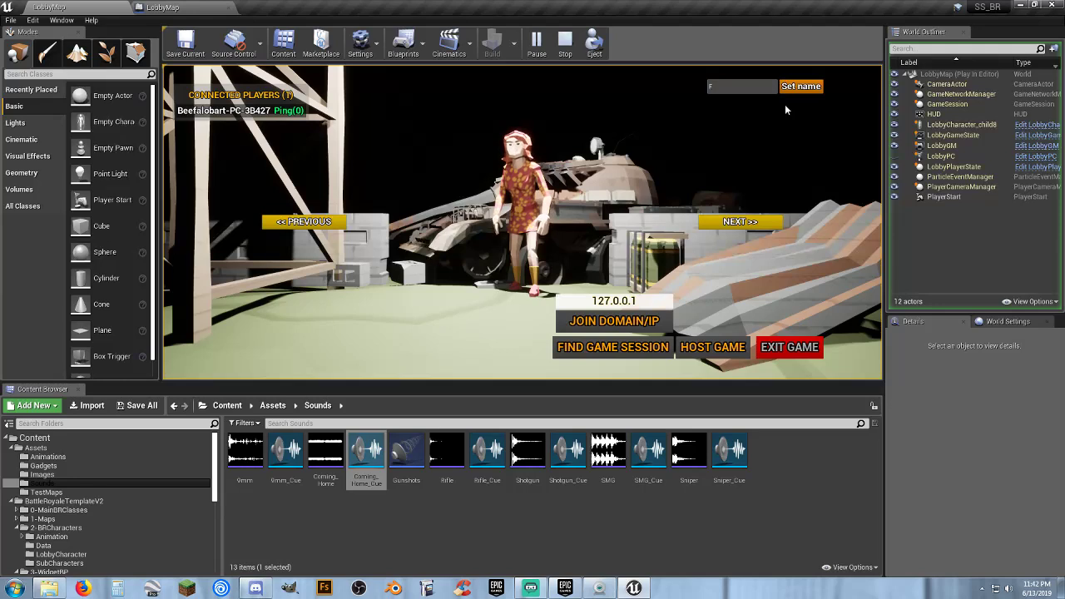
text(art Knuckle)
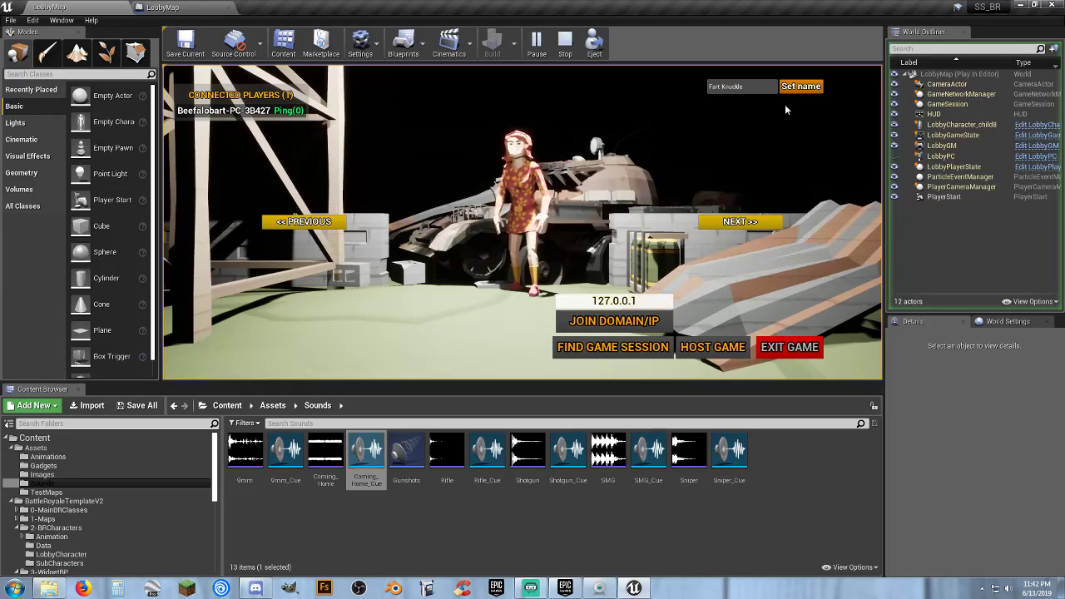
key(Return)
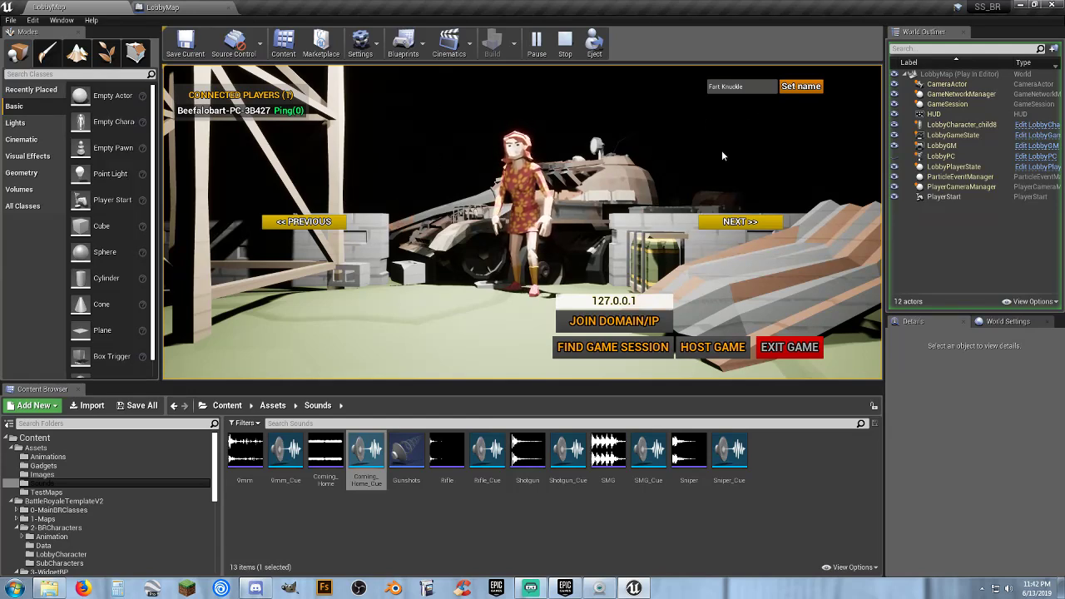
click(791, 345)
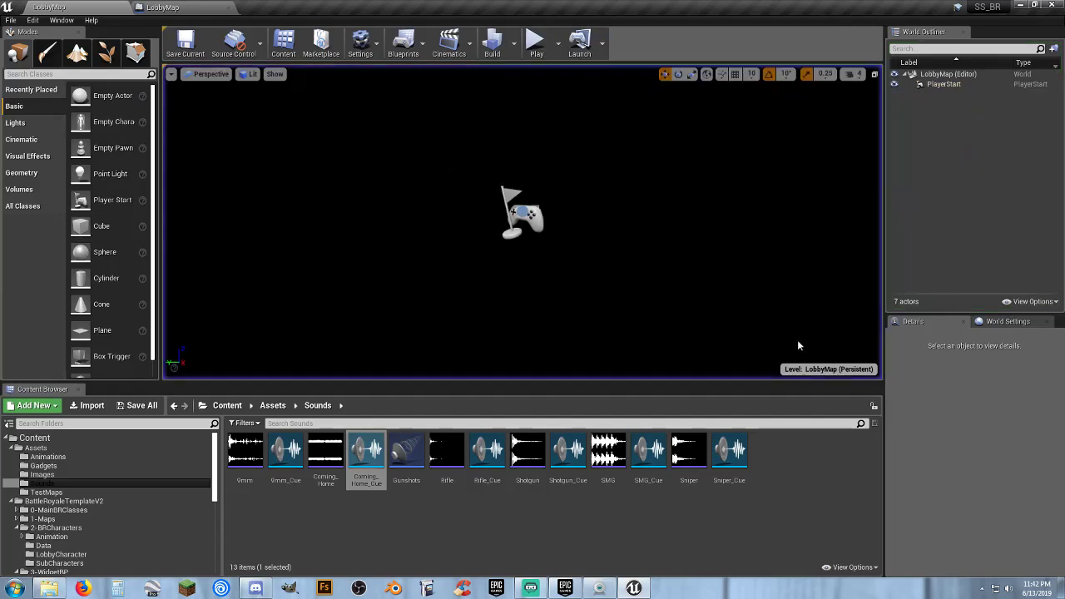
- Set the number of players to 2 and launch the lobby in new editor windows, with the client window in front
click(707, 512)
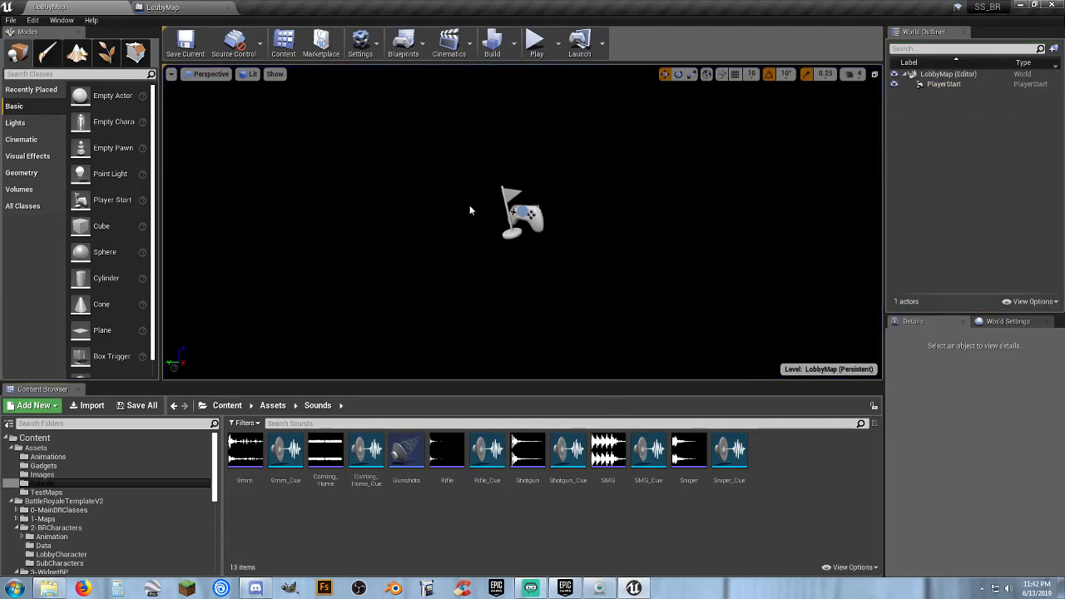
click(558, 43)
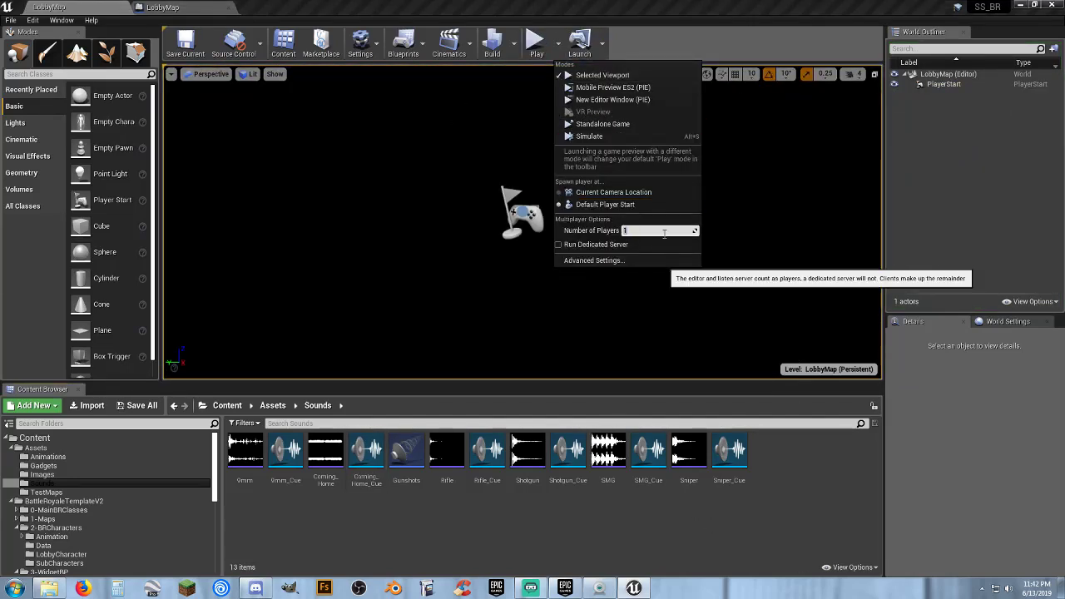
click(602, 100)
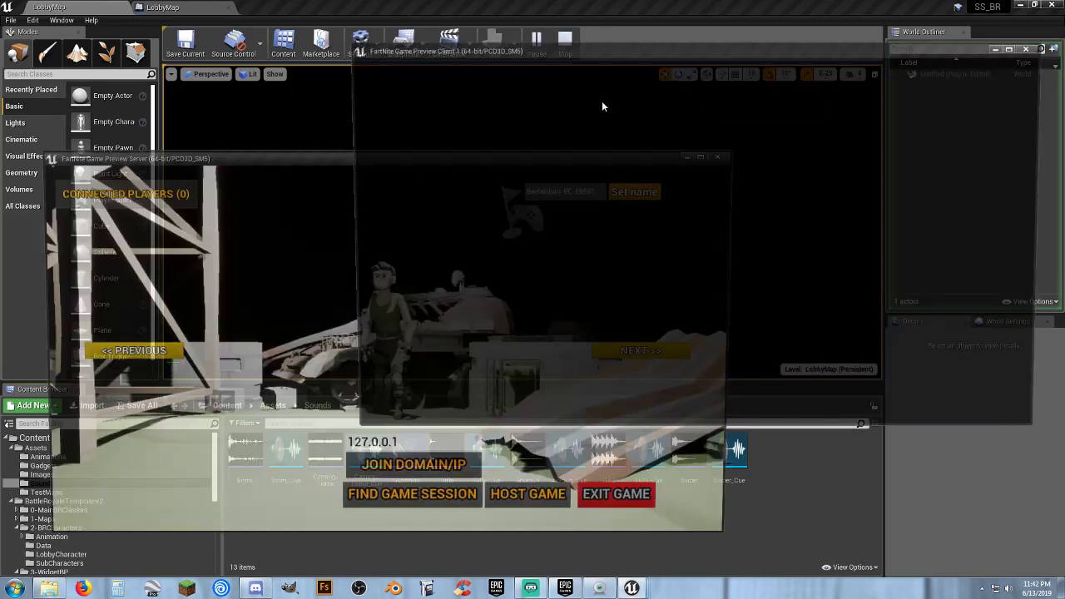
click(626, 52)
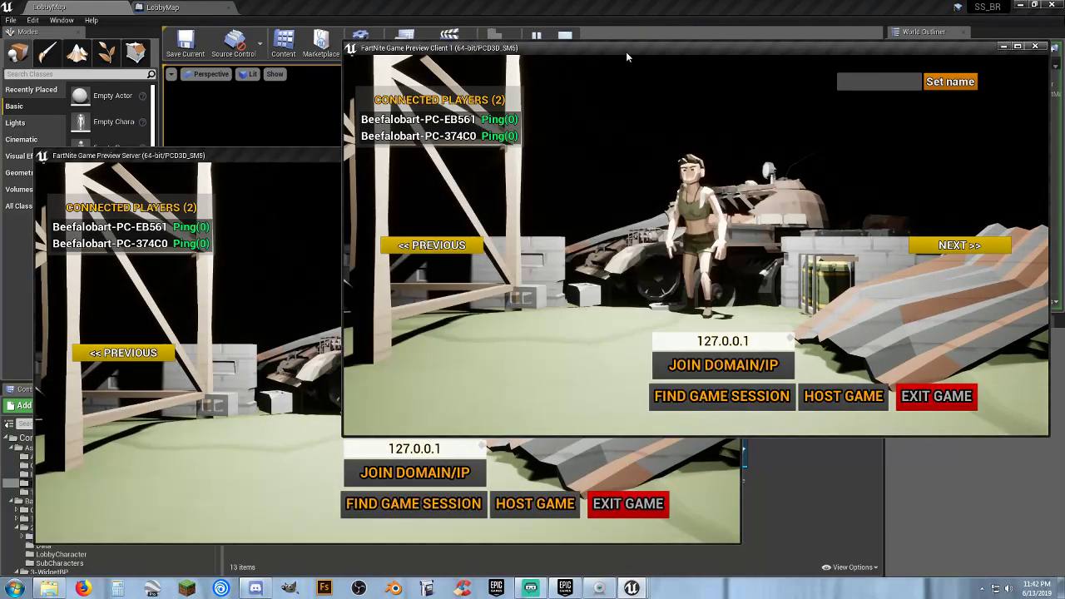
- Switch the client player's character to the man in the open brown vest and green trousers, and set the player name to "Redneck"
click(936, 248)
click(936, 247)
click(937, 247)
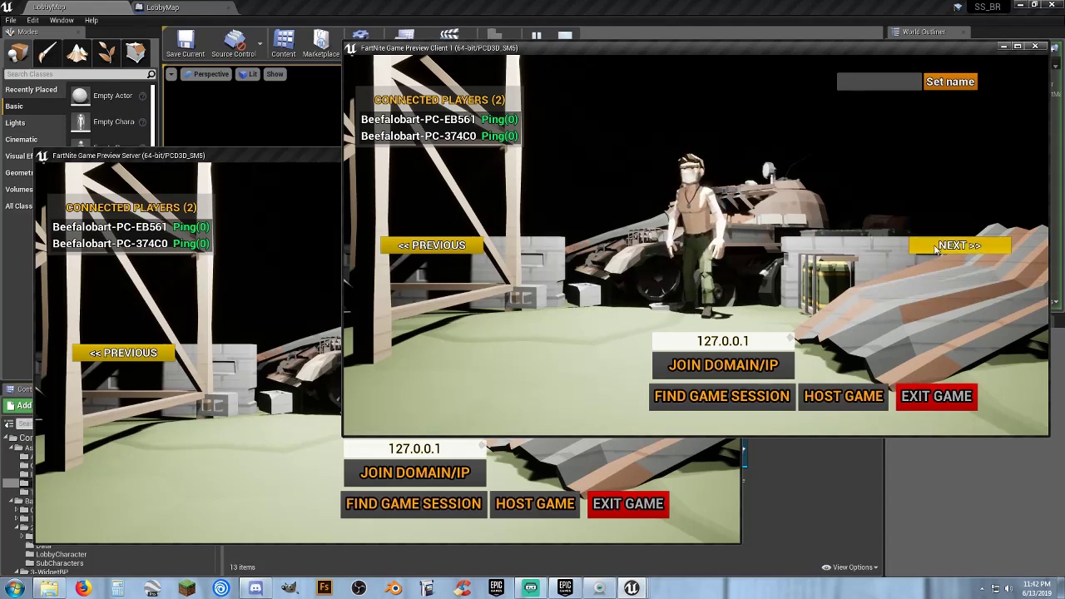
click(898, 84)
text(Red)
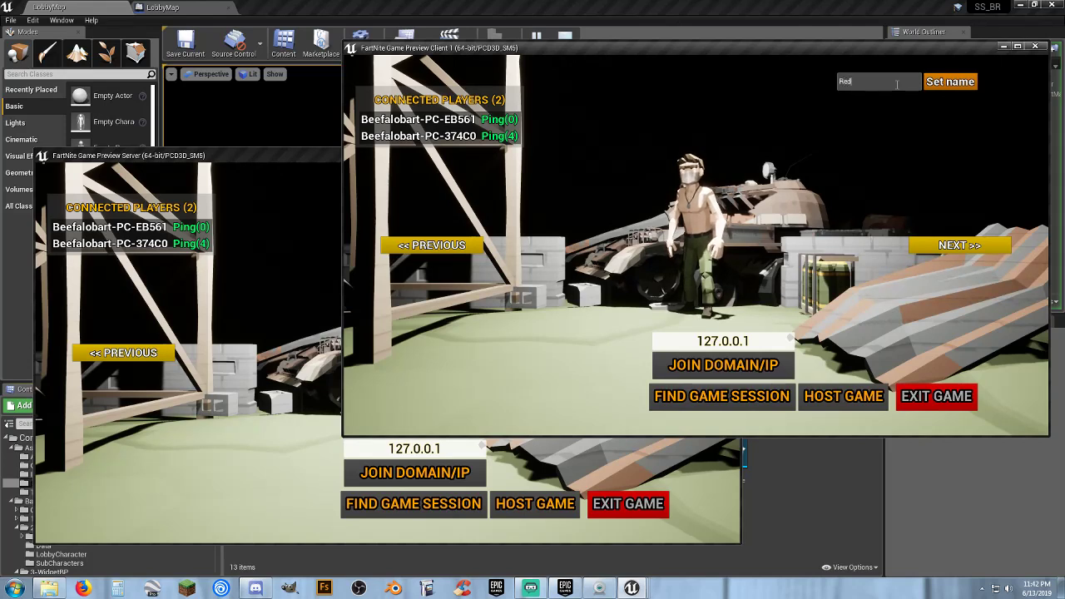
text(neck)
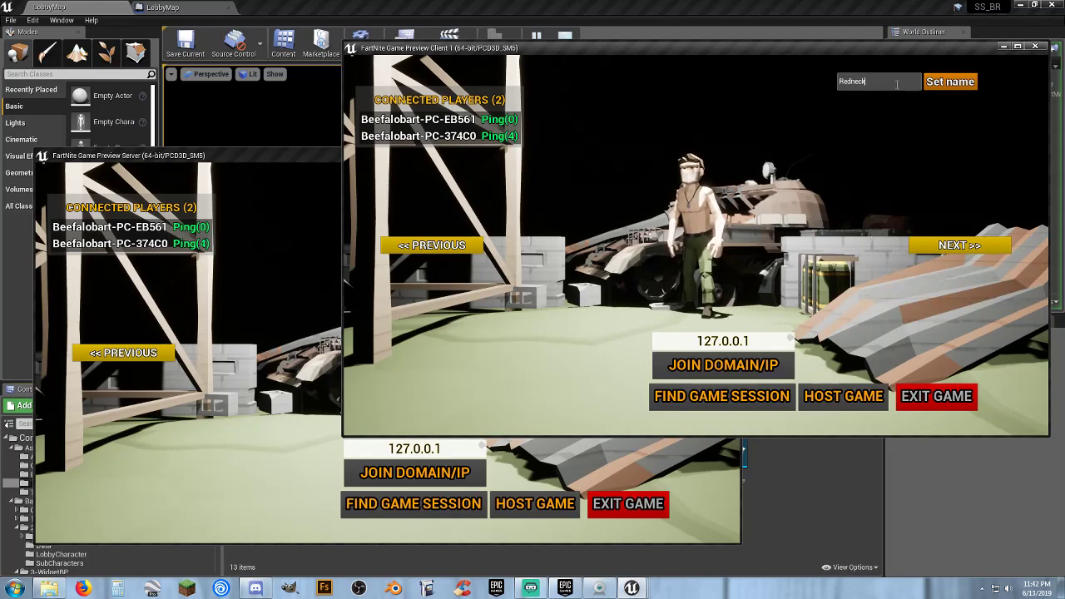
click(950, 81)
- Set the player name to "Buttocks Muffin" in the server game window
click(335, 306)
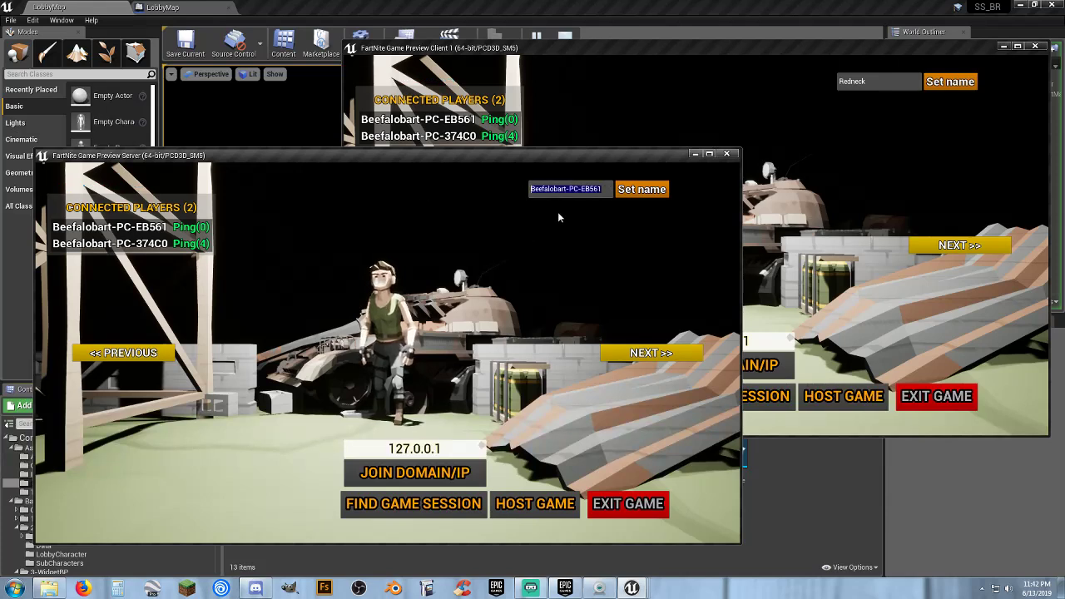
text(Bu)
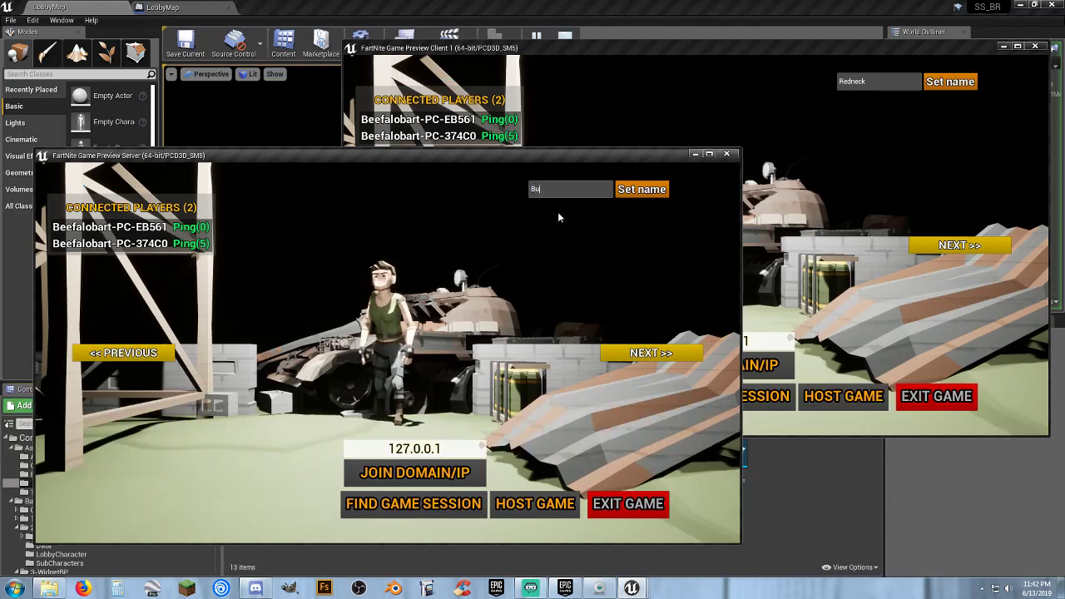
text(tt)
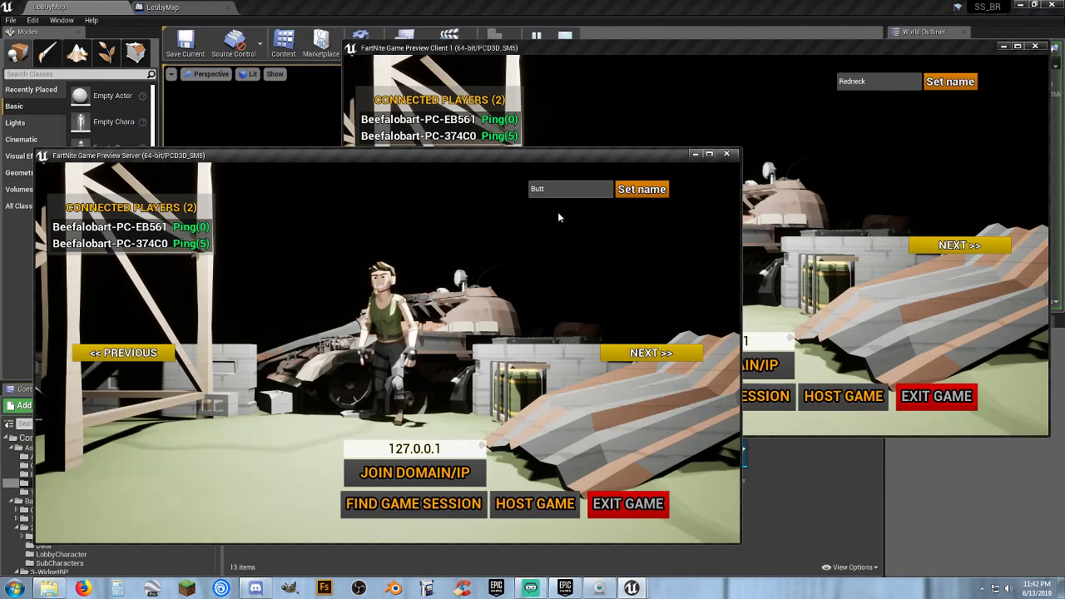
text(ocks Mju)
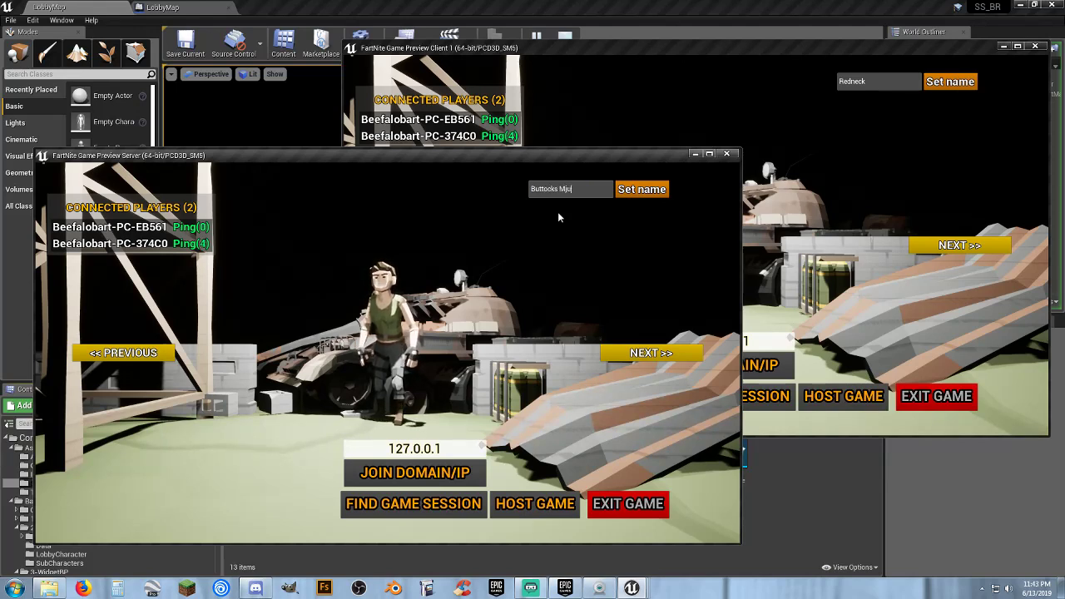
key(BackSpace)
text(uffin)
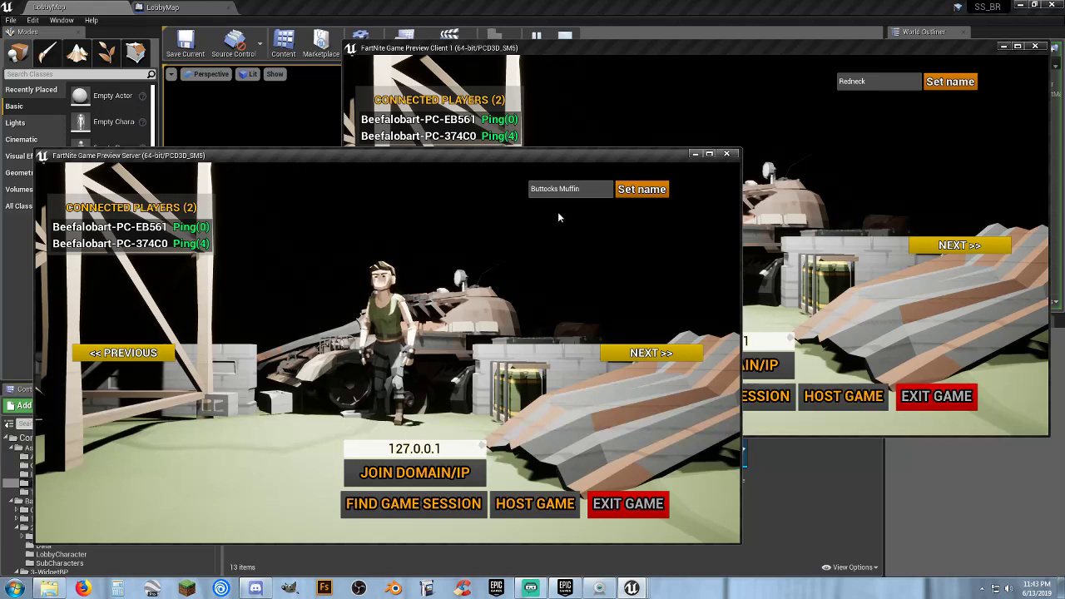
click(637, 190)
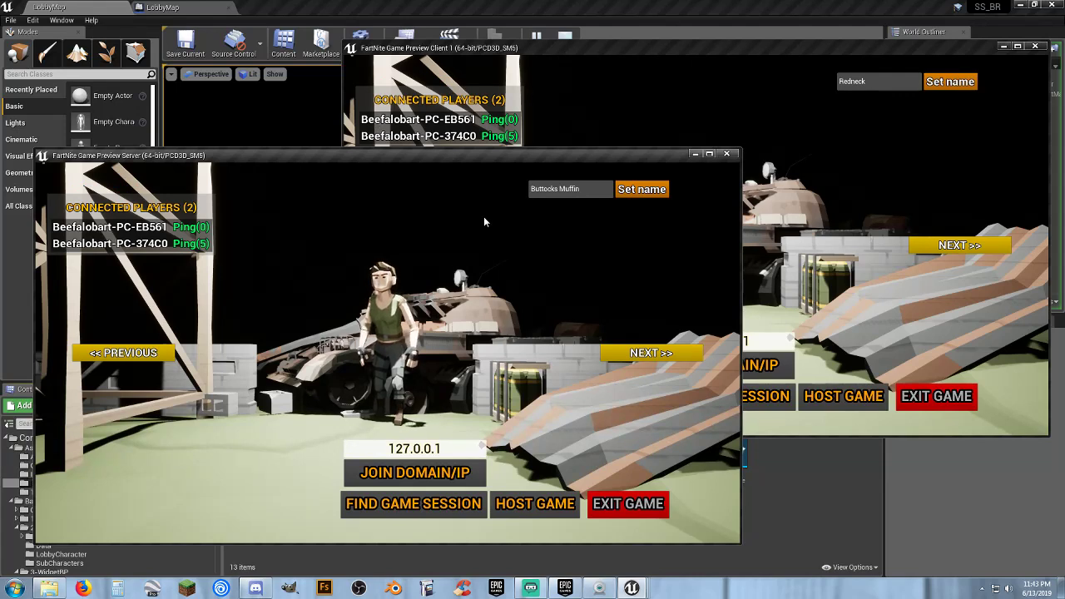
- Cycle forward through the server player's characters to the purple-haired woman in fishnet stockings
click(630, 354)
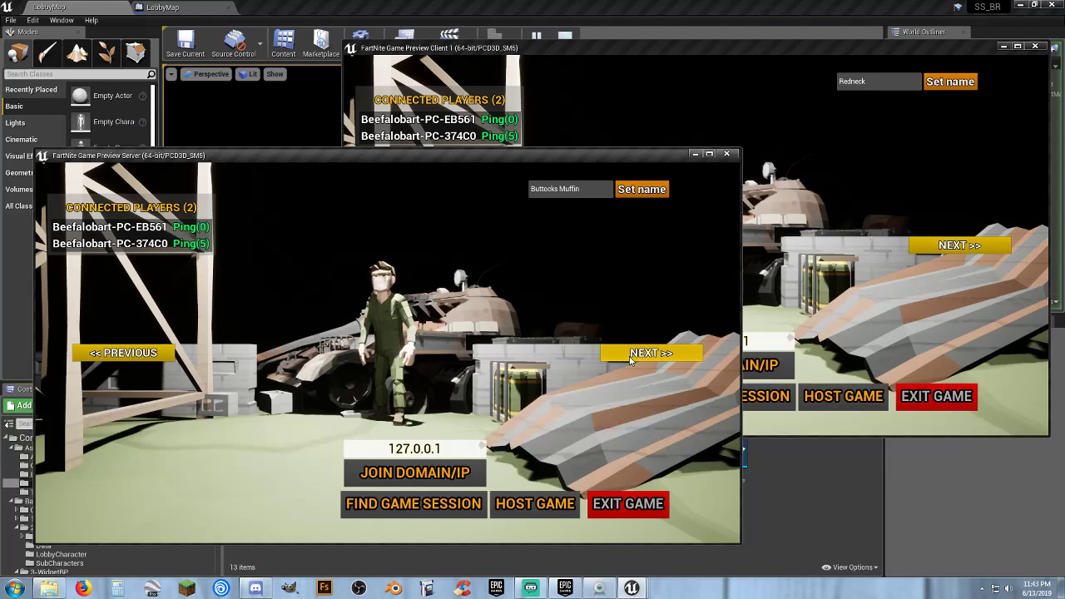
click(630, 355)
click(629, 355)
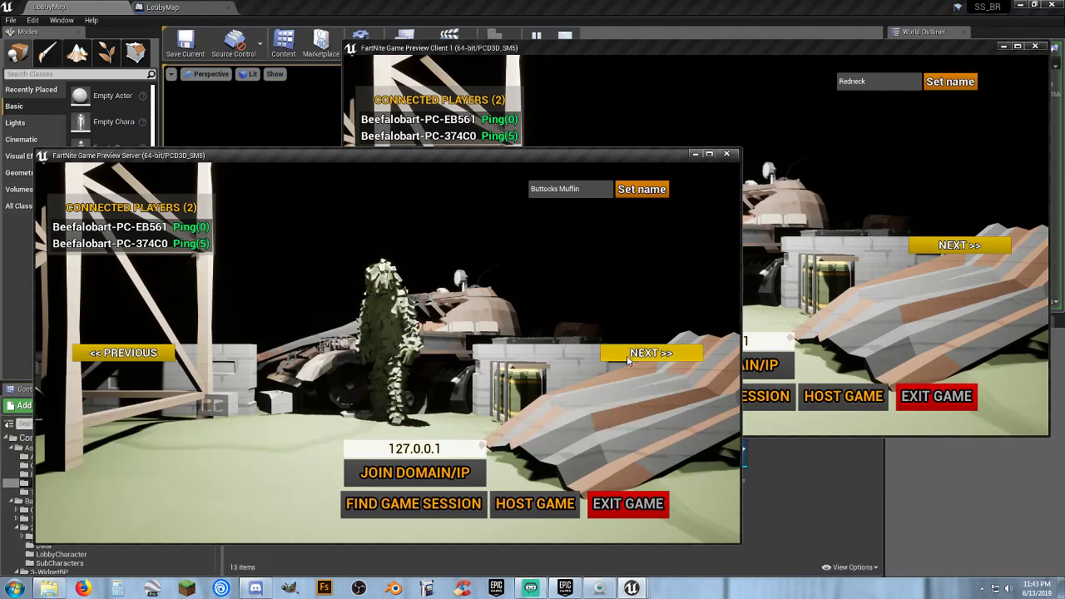
click(630, 354)
click(630, 354)
click(630, 355)
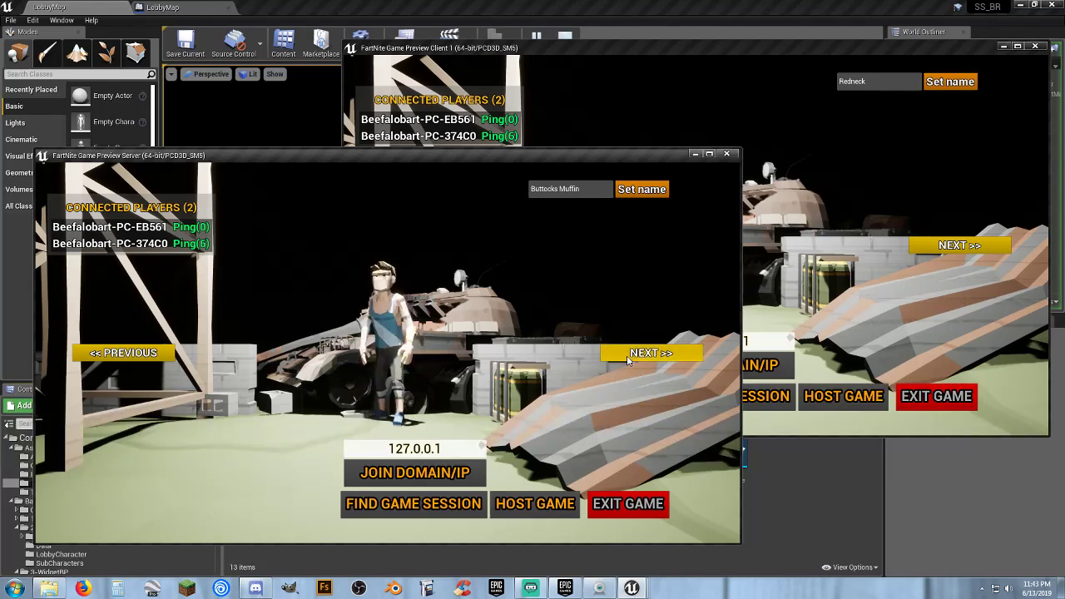
click(630, 355)
click(630, 354)
click(630, 354)
click(630, 354)
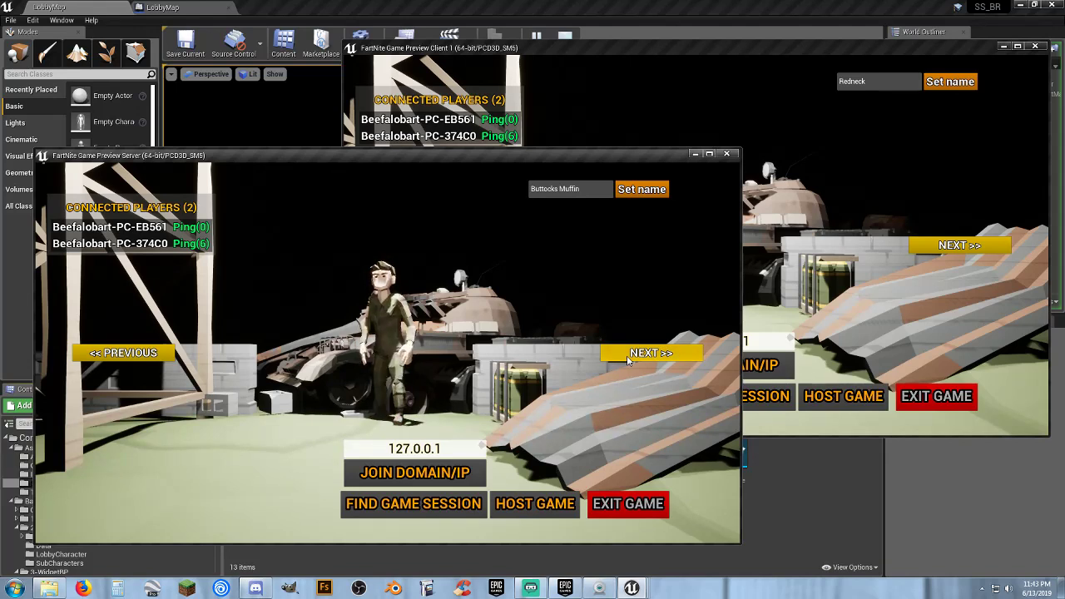
click(630, 355)
click(630, 355)
click(631, 354)
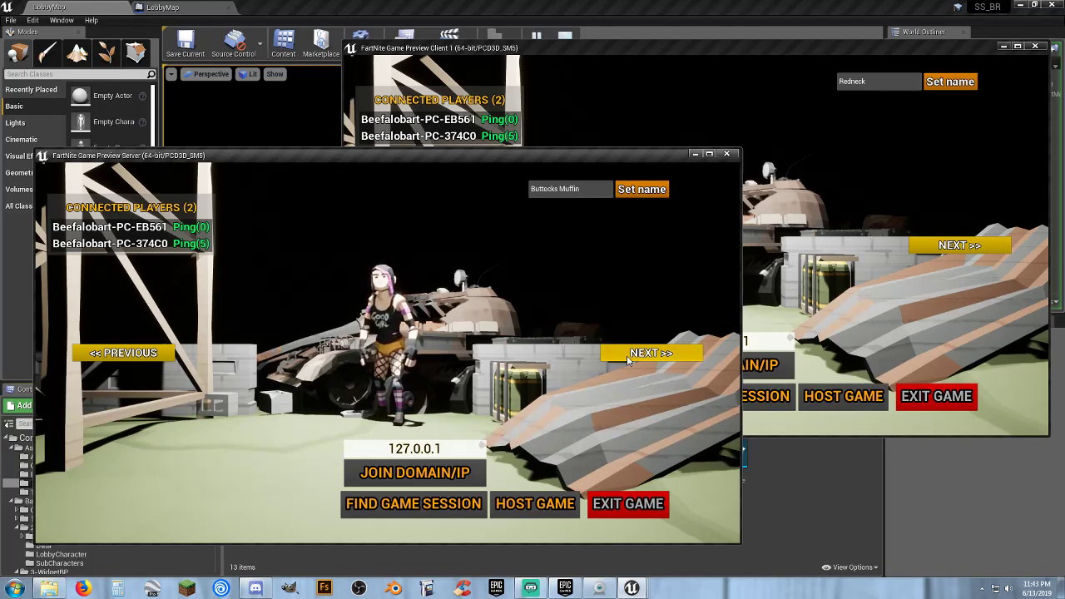
- Host a game from the server window on the Synty Island map with a minimum of 2 players
click(527, 505)
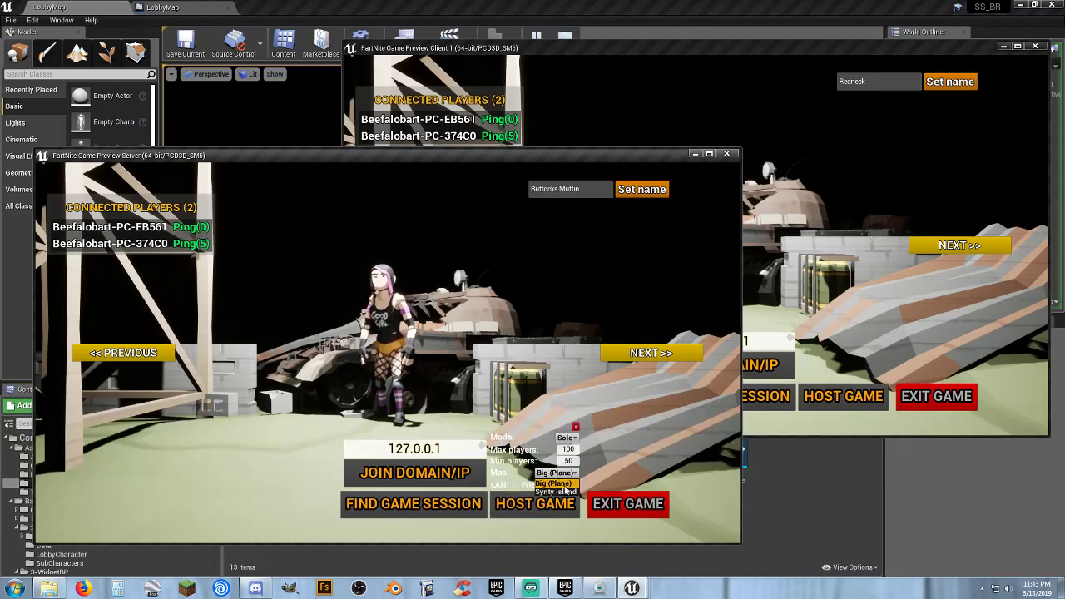
click(556, 492)
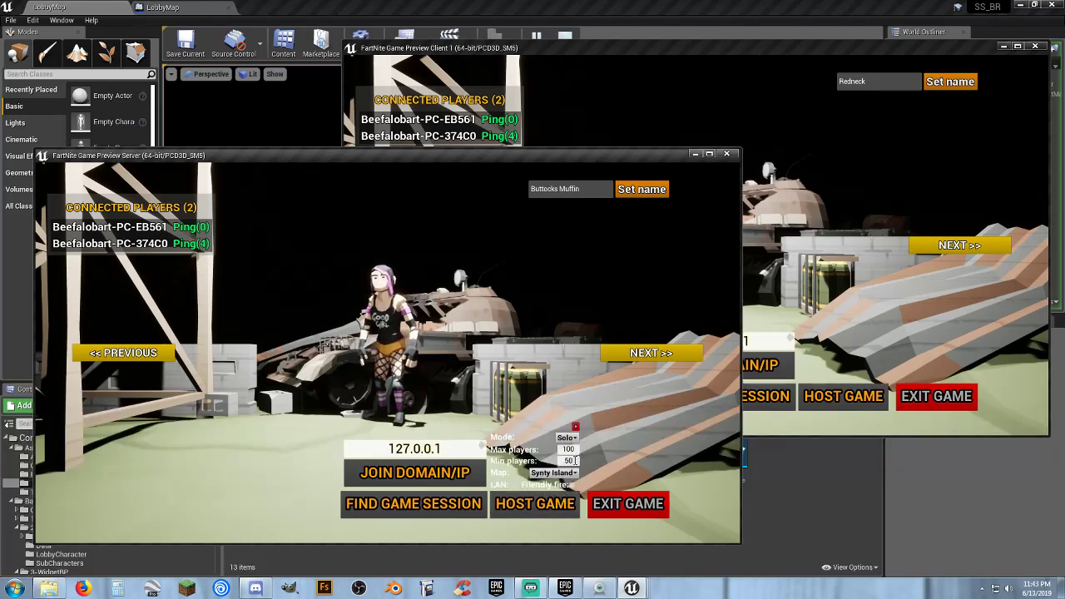
text(2)
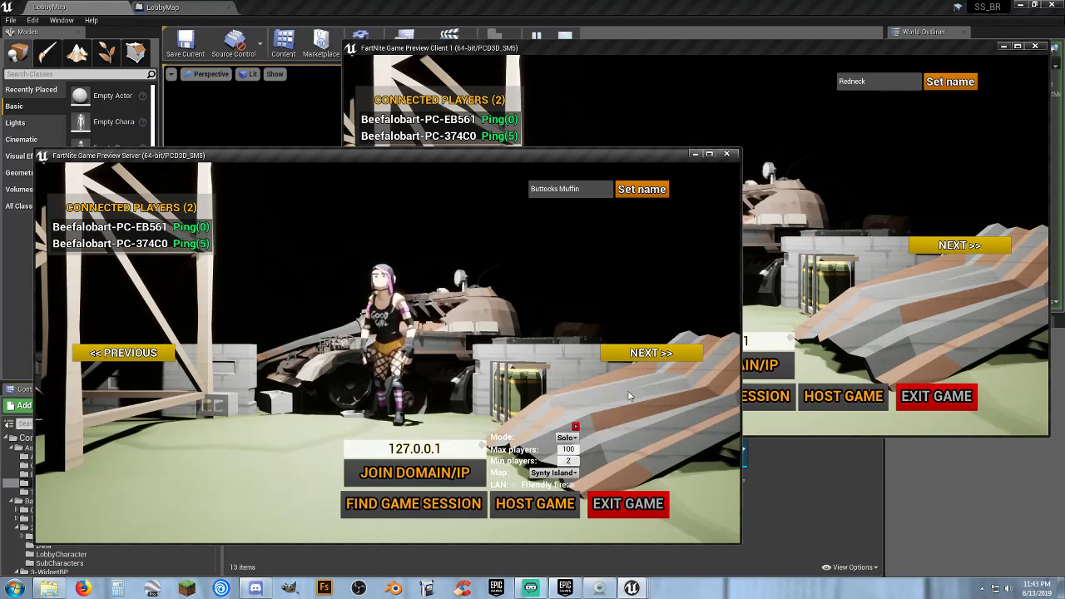
click(516, 504)
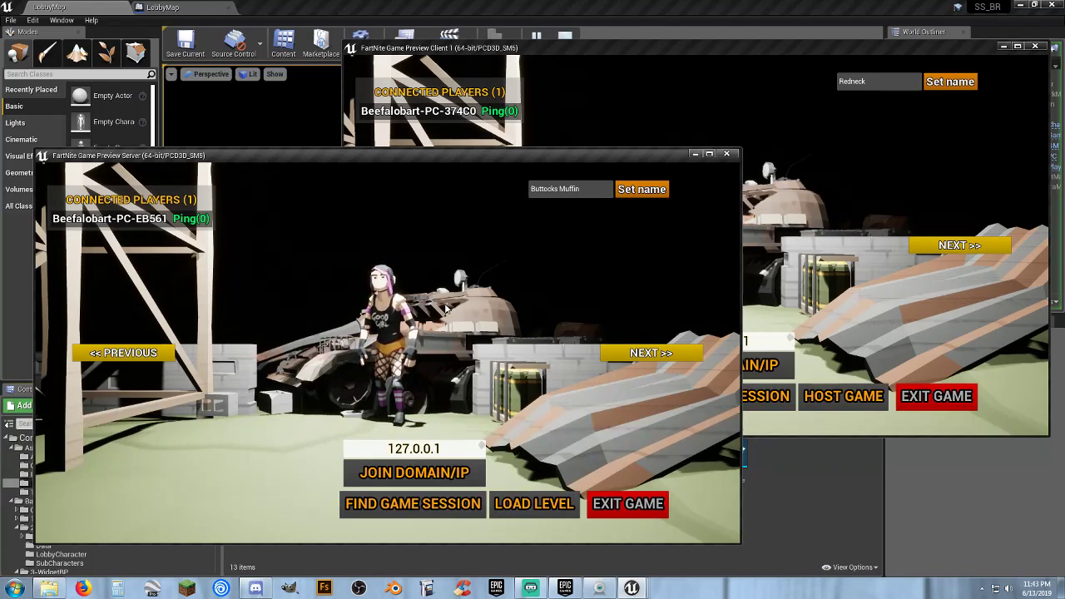
- Find and join the hosted session from the client window, and load the level from the server window
click(772, 222)
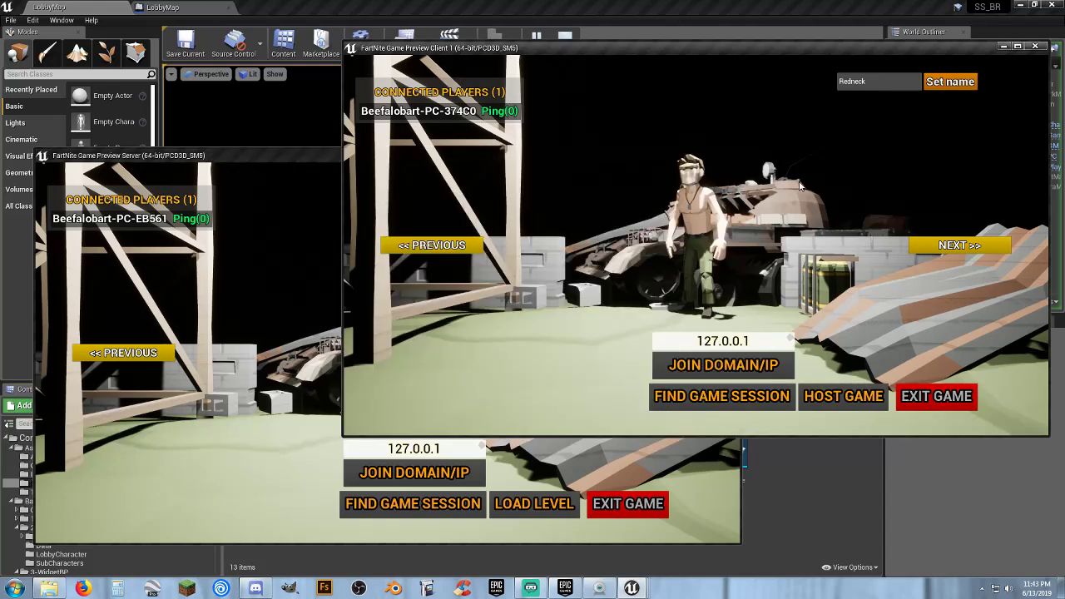
click(724, 398)
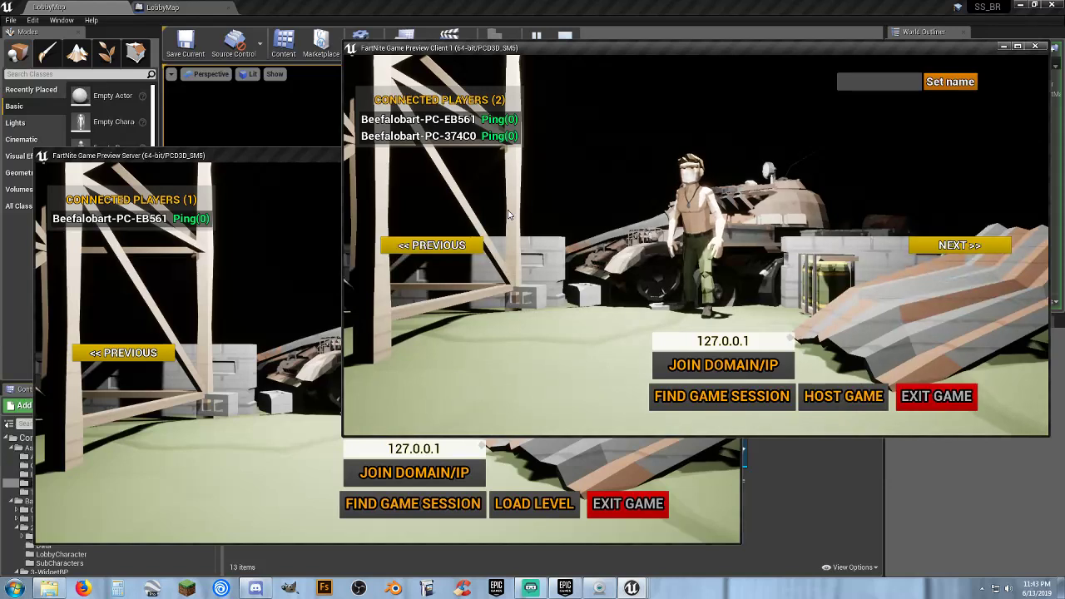
click(207, 290)
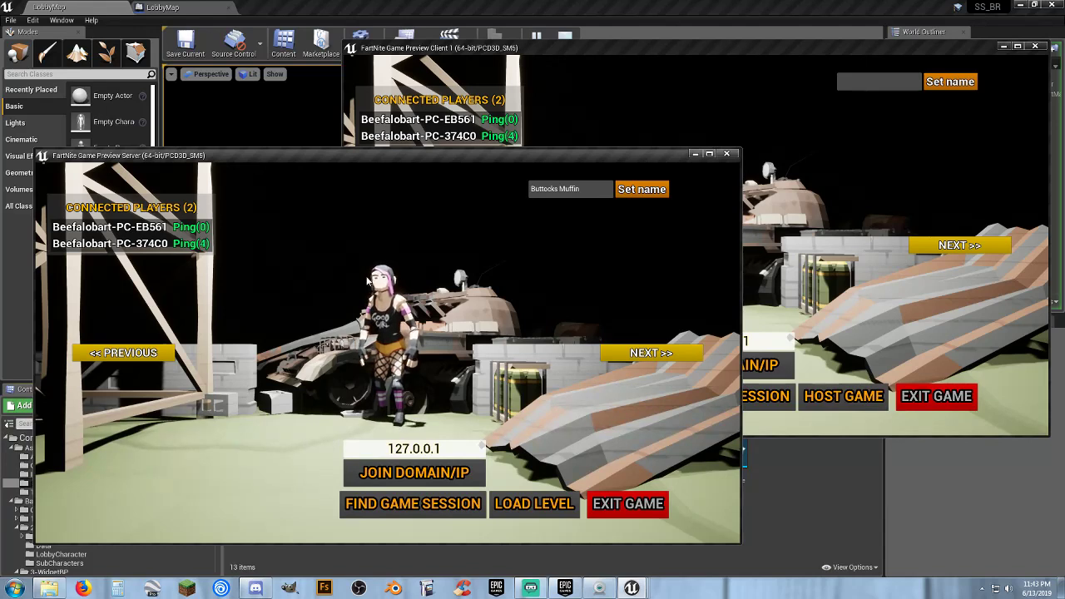
click(518, 505)
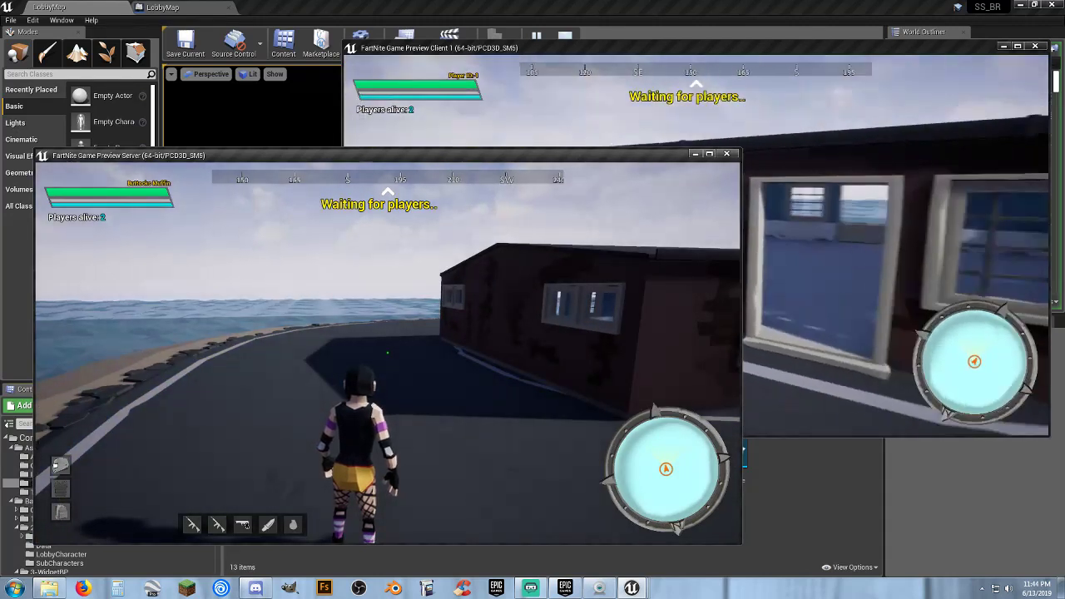
- Test the server character on the island by running and jumping around the client character beside the brick building
key(alt+Tab)
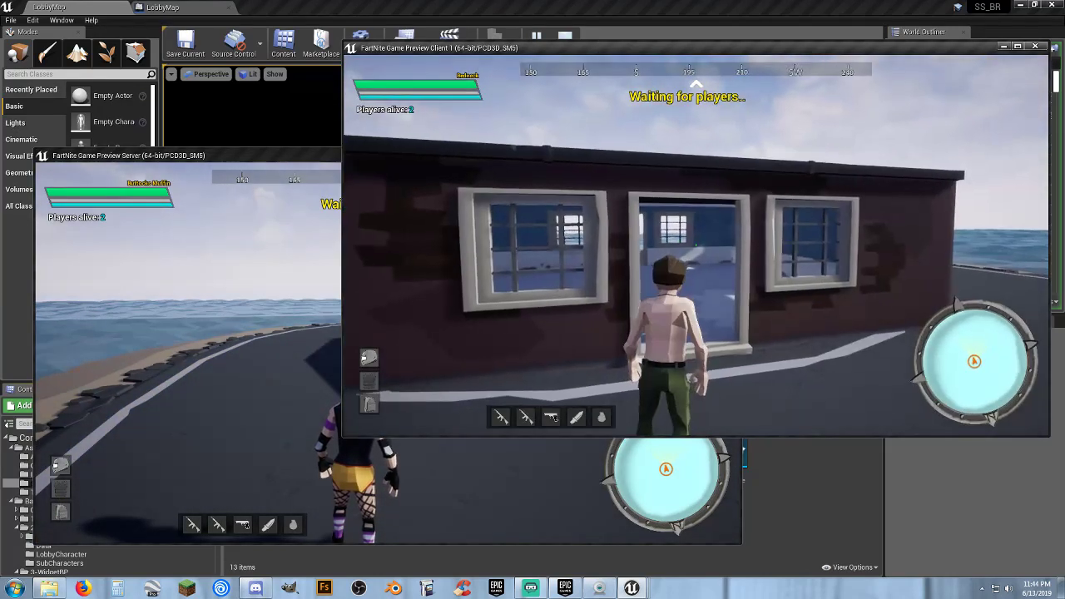
key(alt+Tab)
click(286, 409)
key(w)
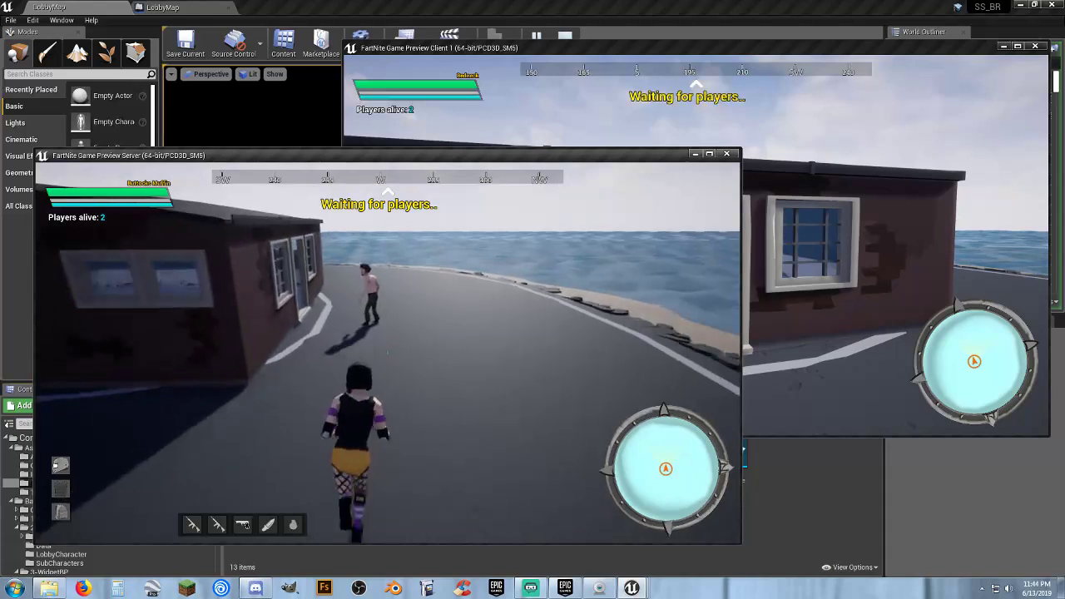
key(w)
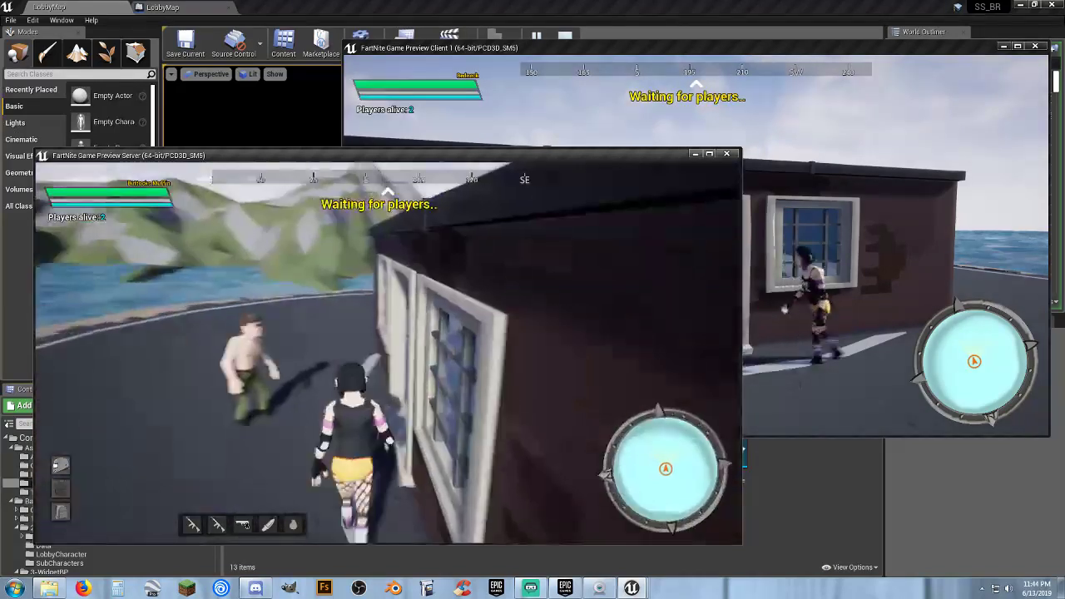
key(w)
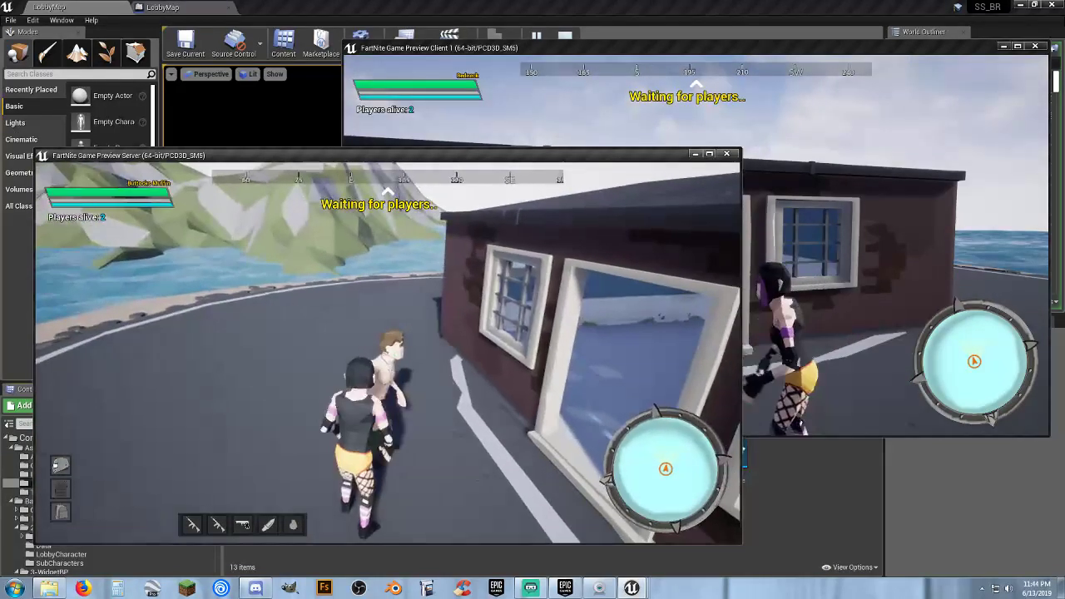
key(w)
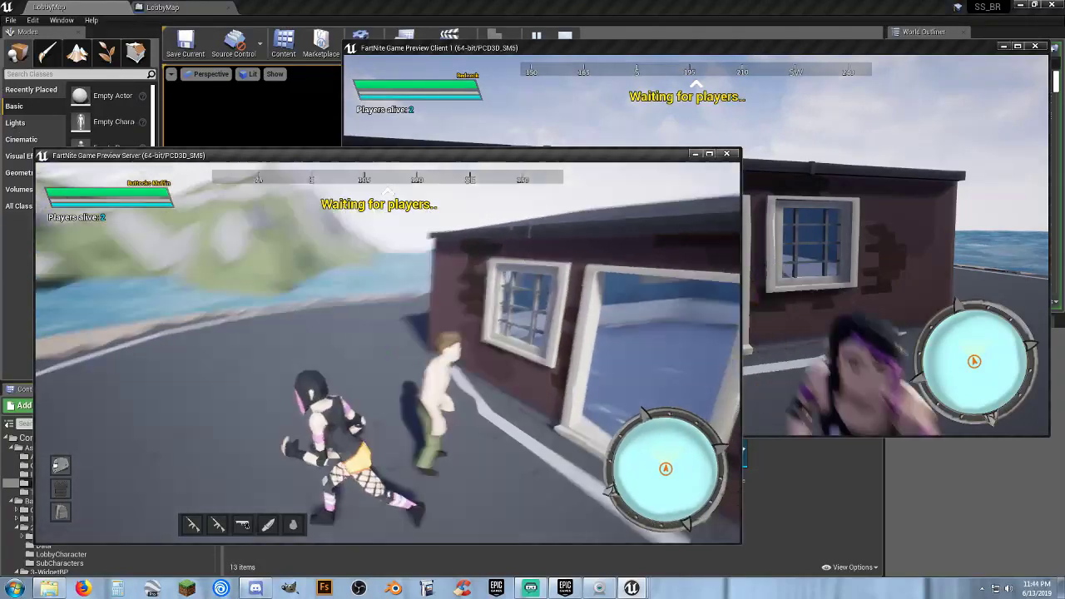
key(w)
key(space)
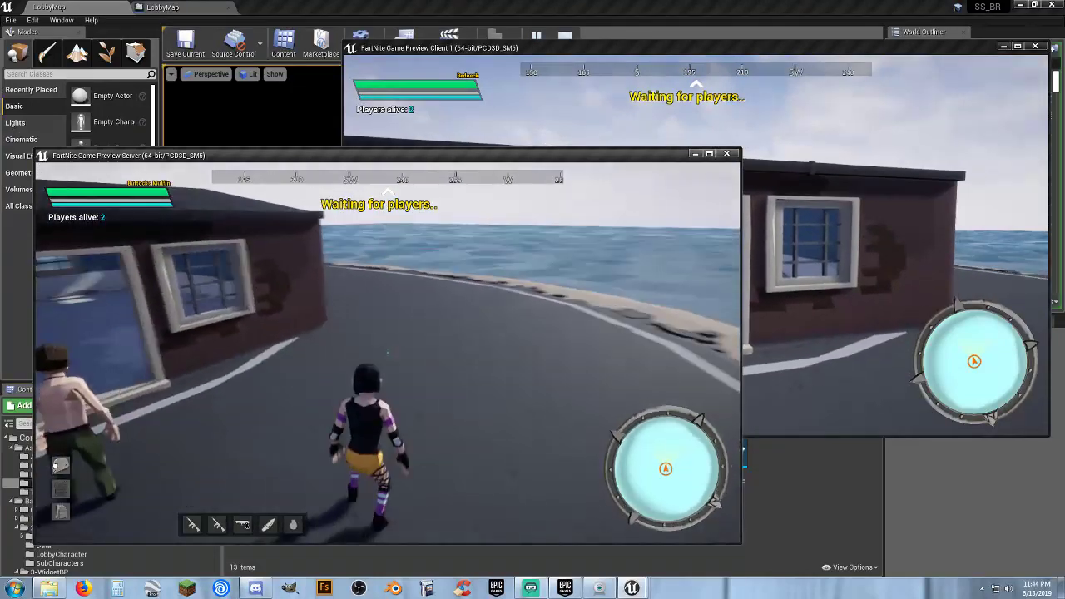
key(w)
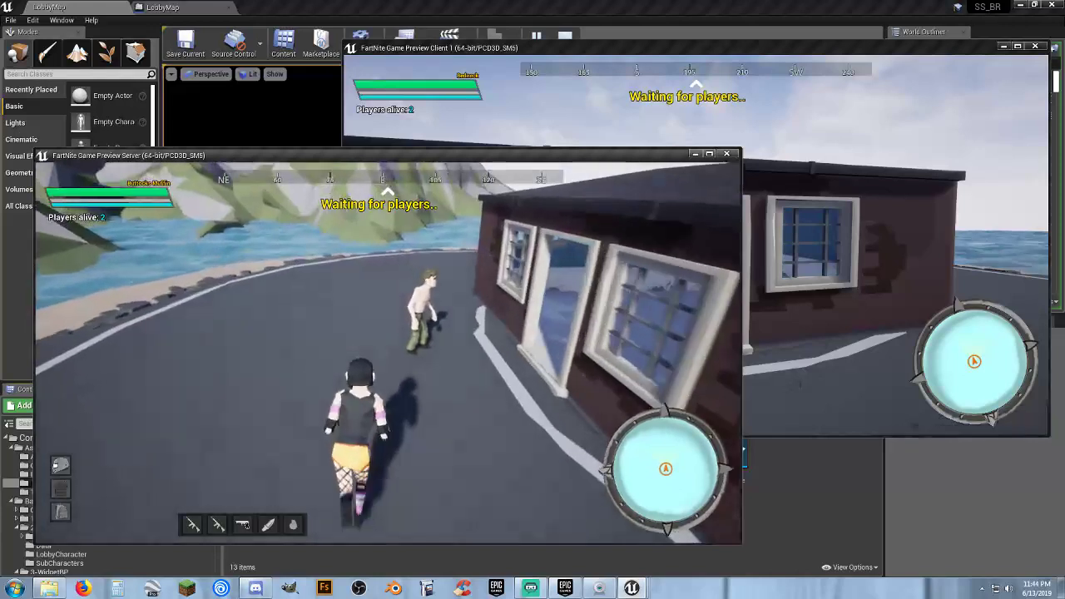
key(w)
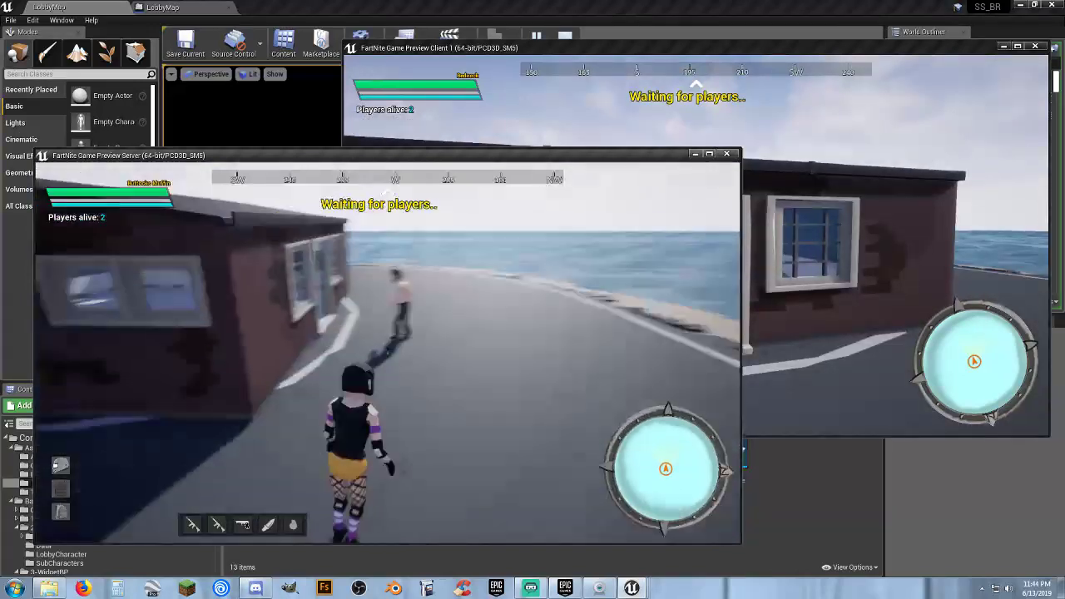
key(w)
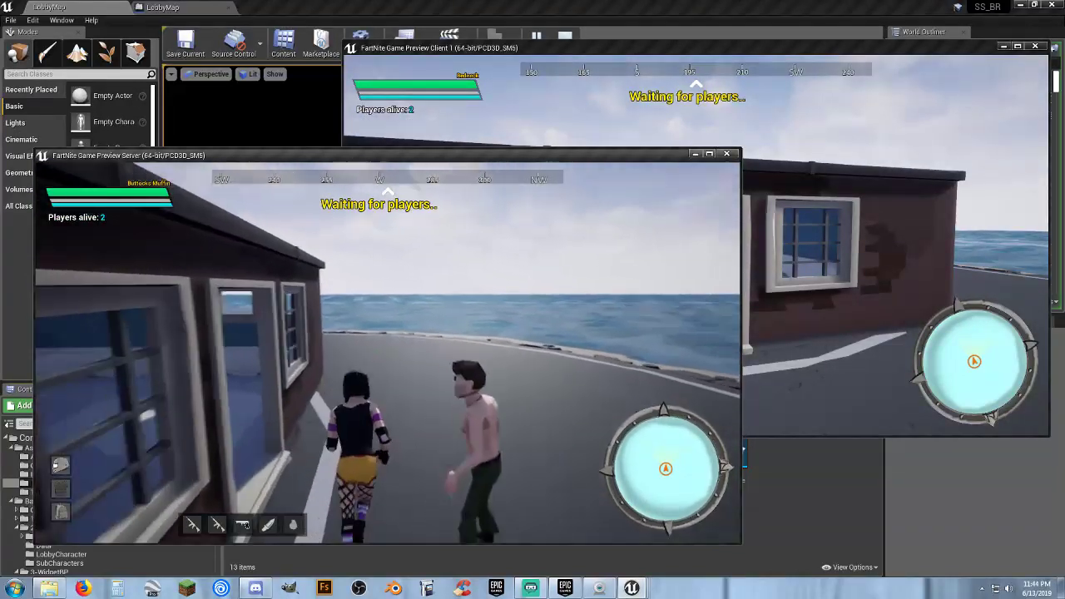
key(w)
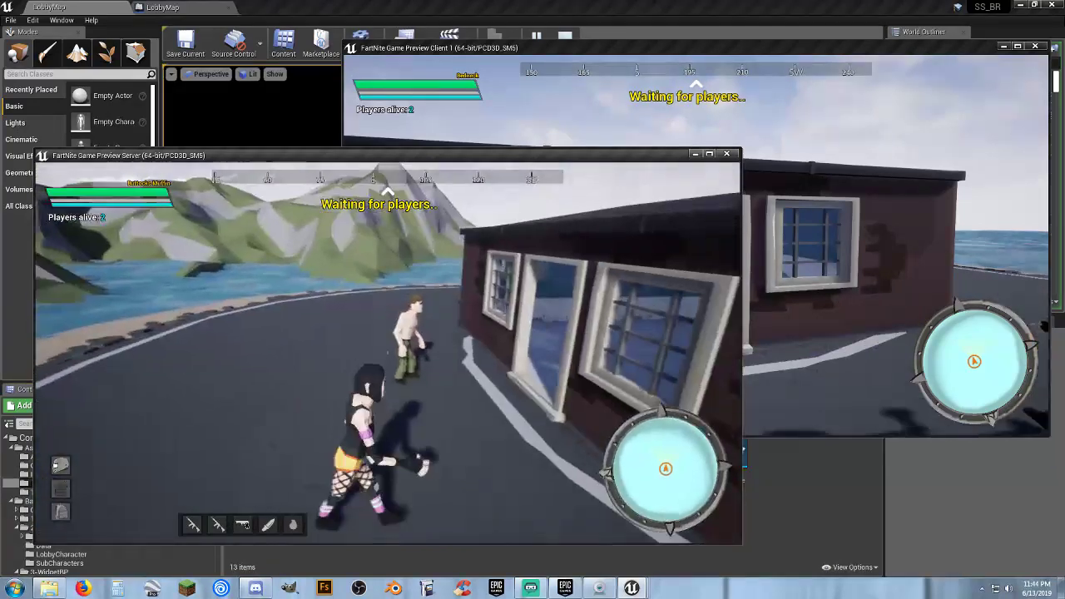
- Switch to the client window and run its character up to the server character to test an attack
key(alt+Tab)
key(w)
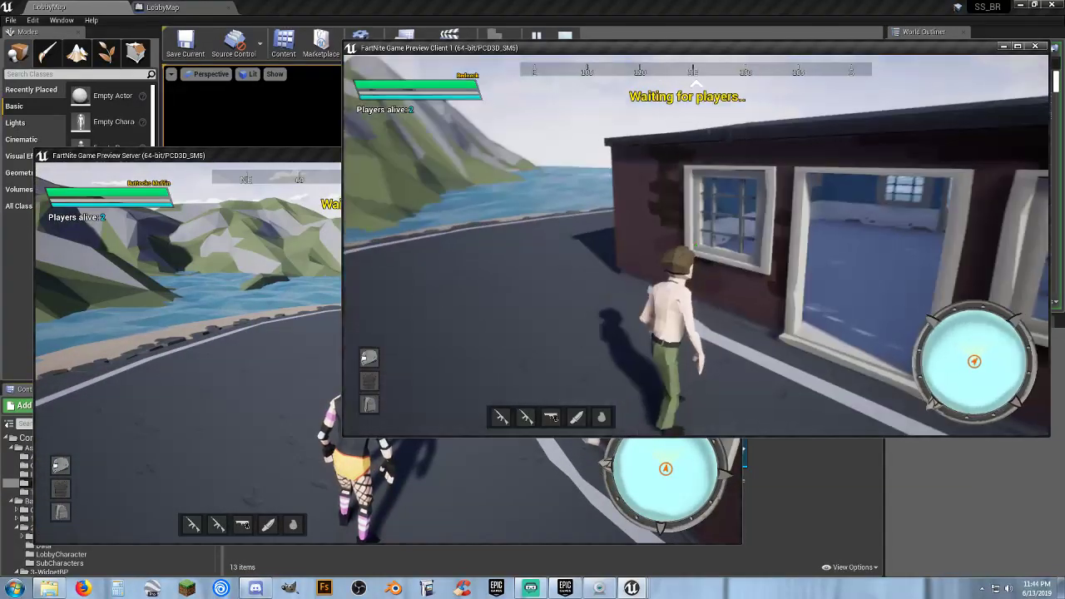
key(w)
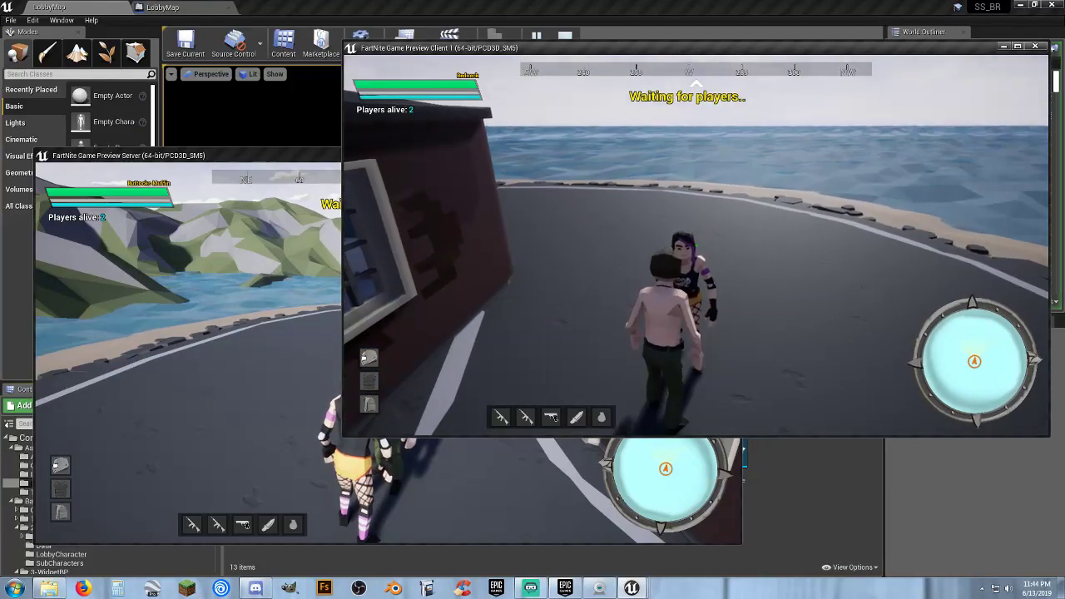
click(696, 245)
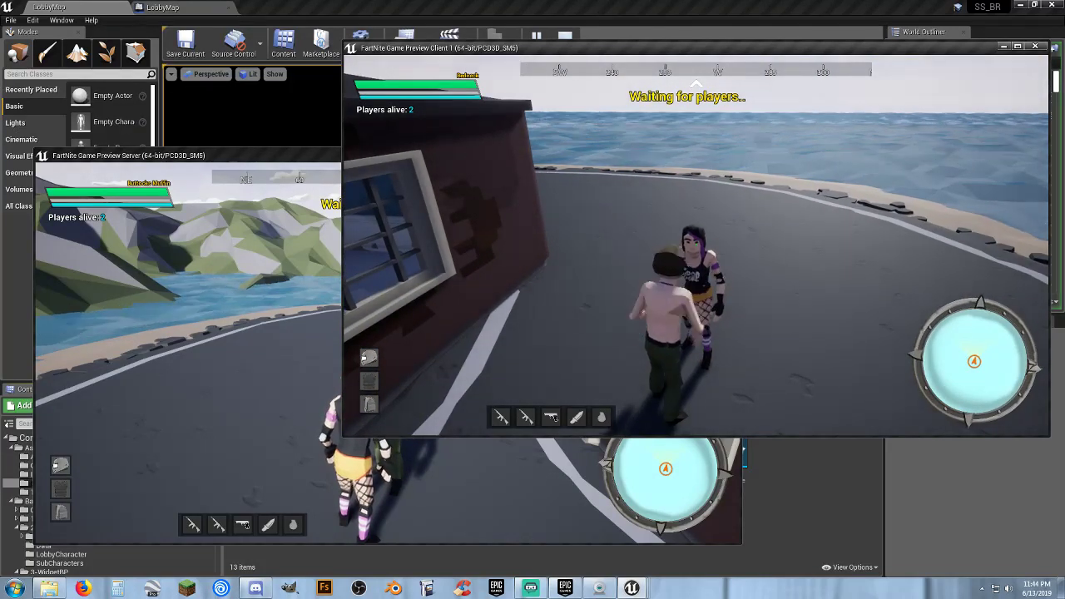
- Run the client character past the server character beside the brick building, and return to the server window to check both characters
key(w)
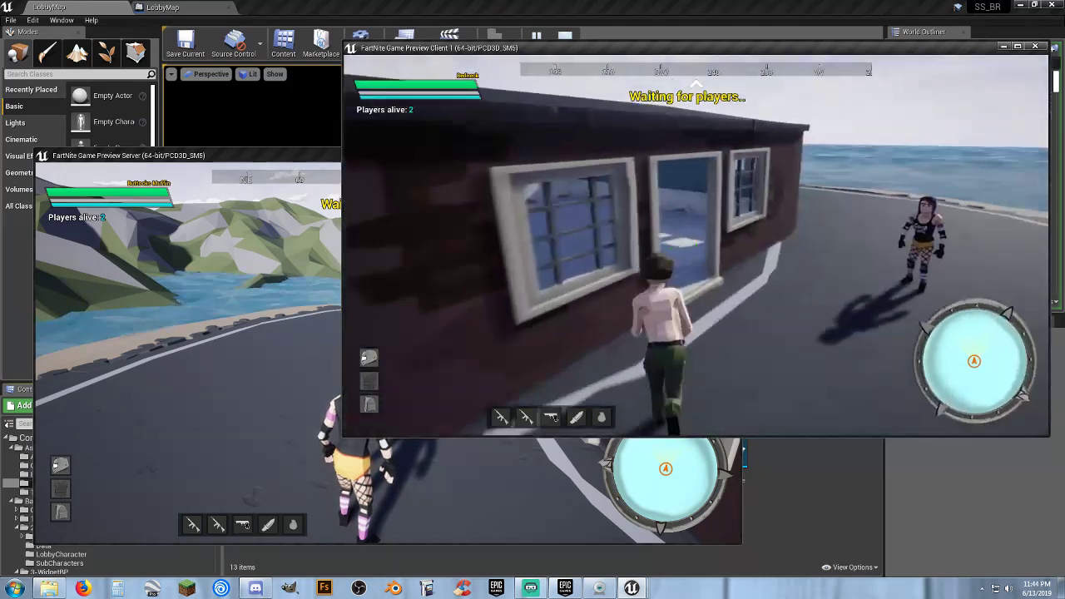
key(d)
key(alt+Tab)
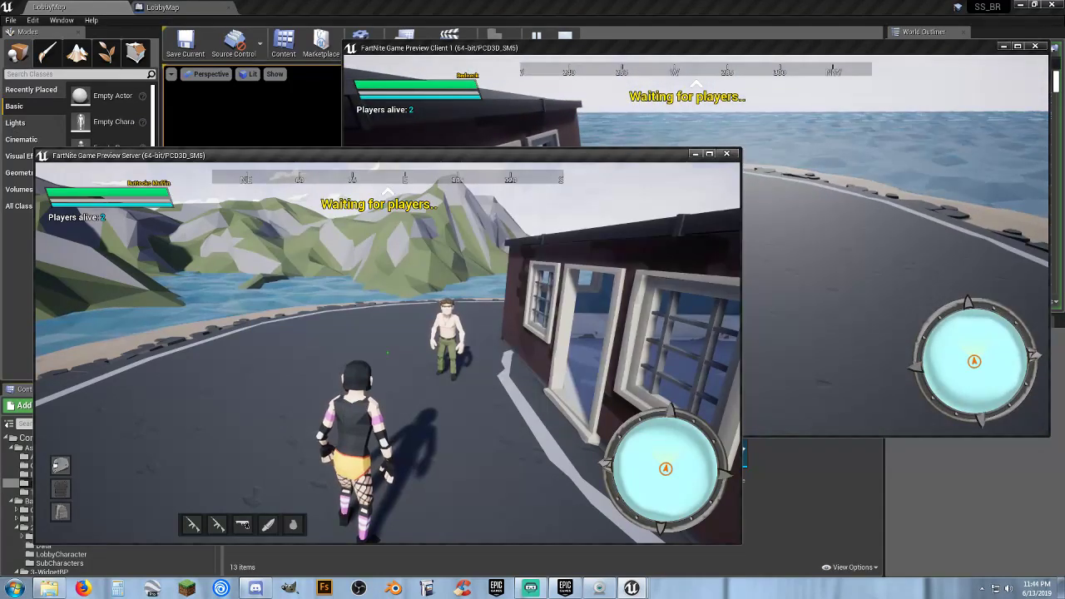
key(w)
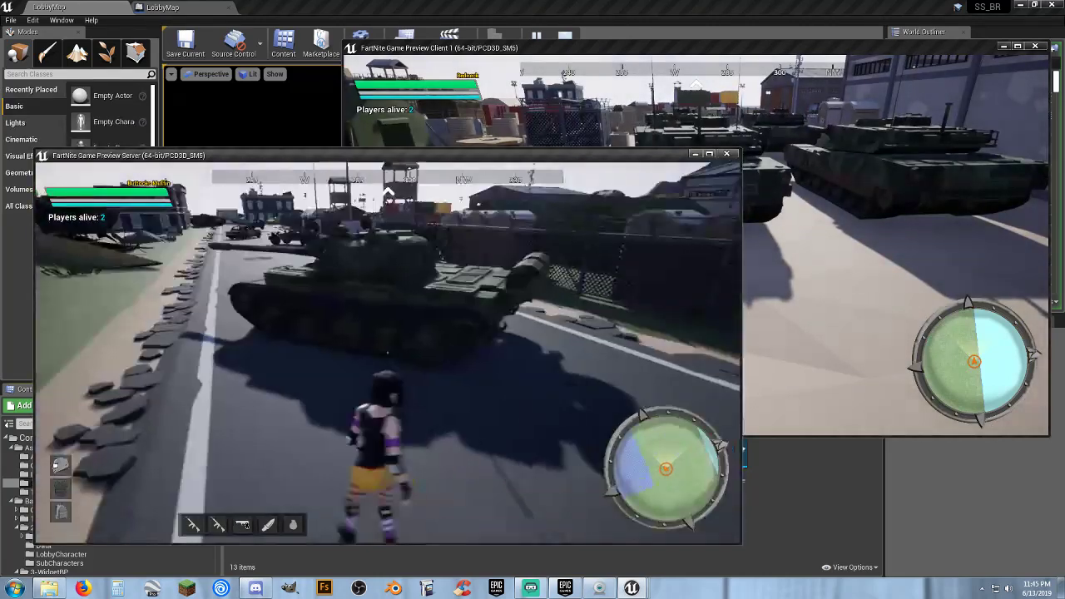
- Run the server character past the tank and along the road to the crashed plane beside the blue building
key(w)
key(w)
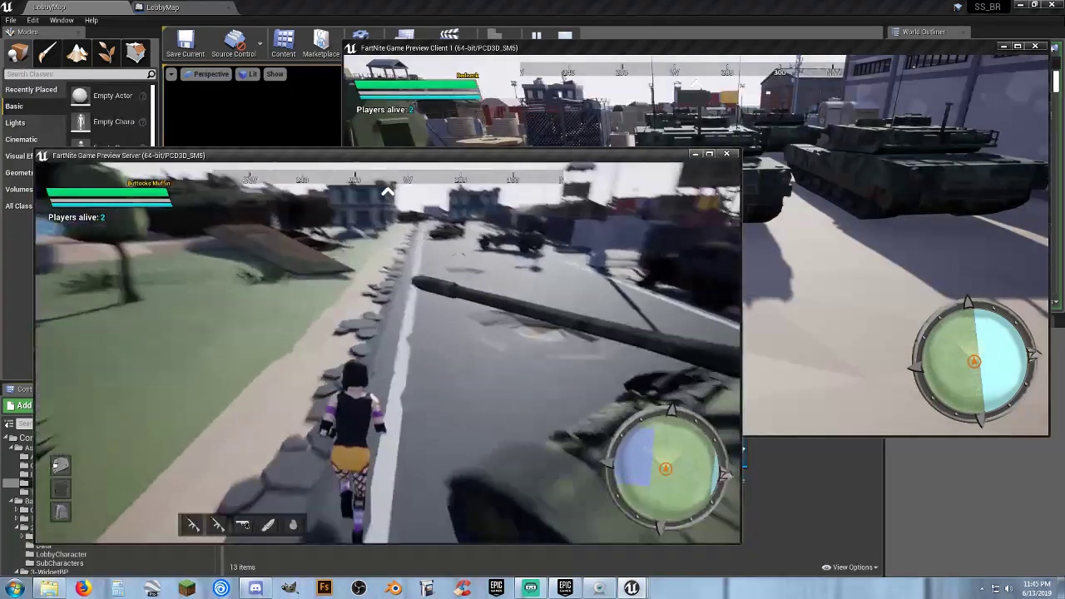
key(w)
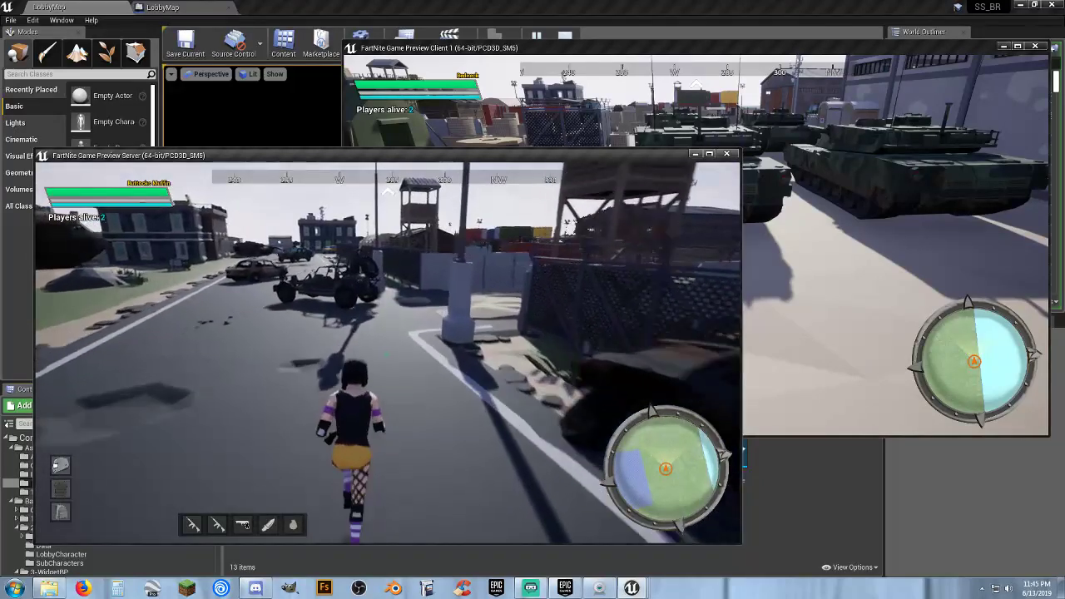
key(w)
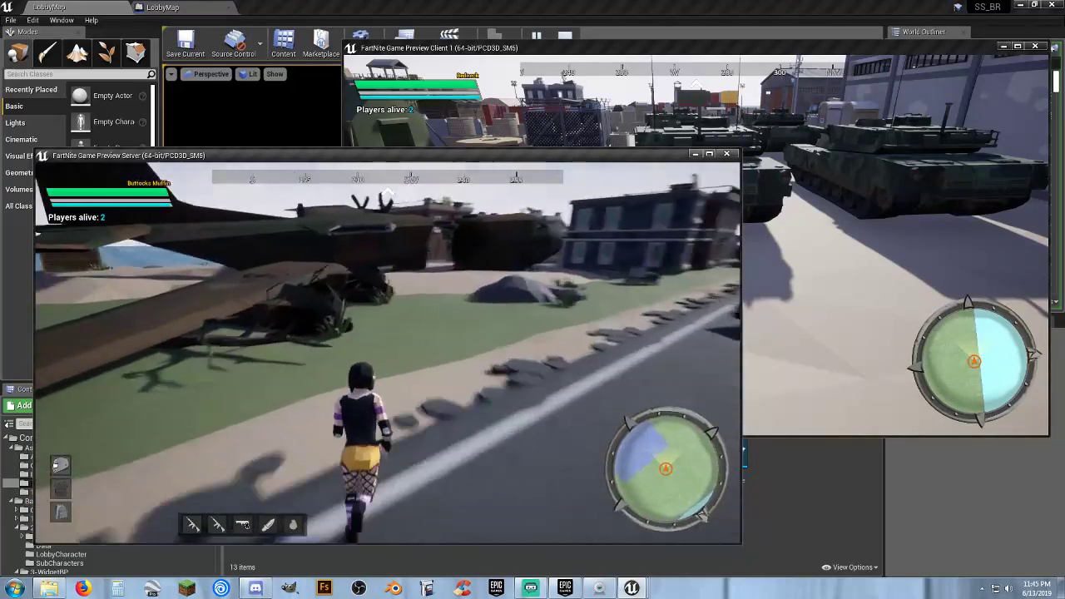
key(w)
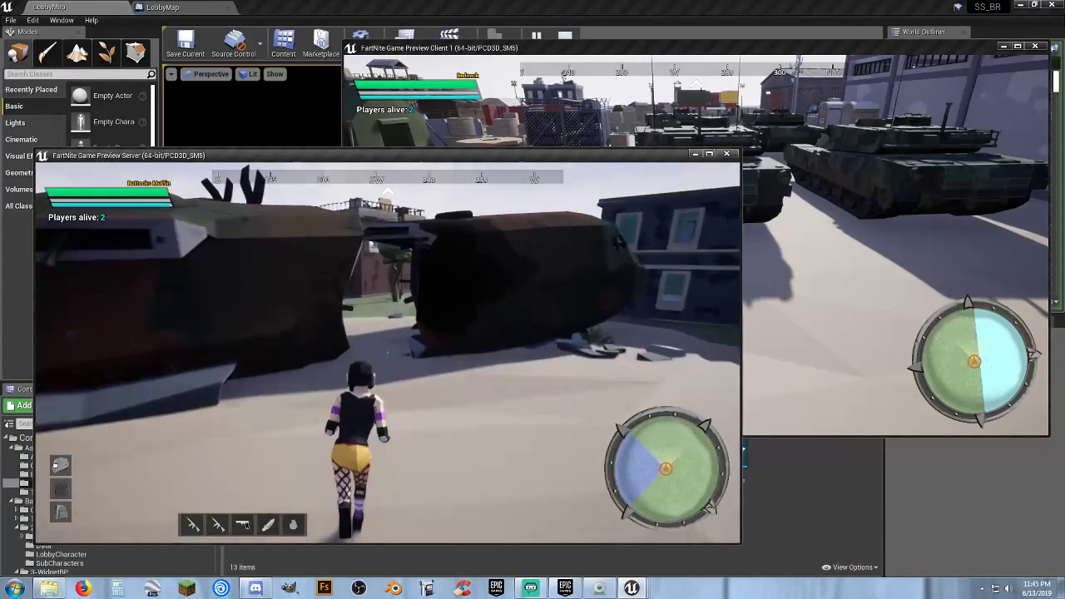
- Collect the gun and Rifle Ammo Temp x20 inside the plane wreck with the server character, and reload the gun outside
key(w)
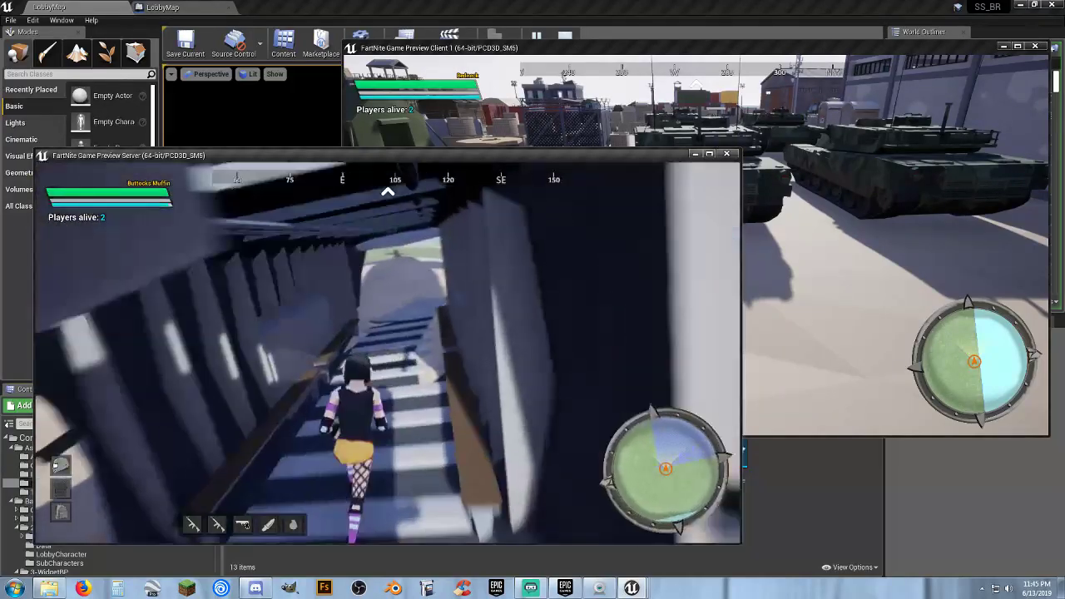
key(w)
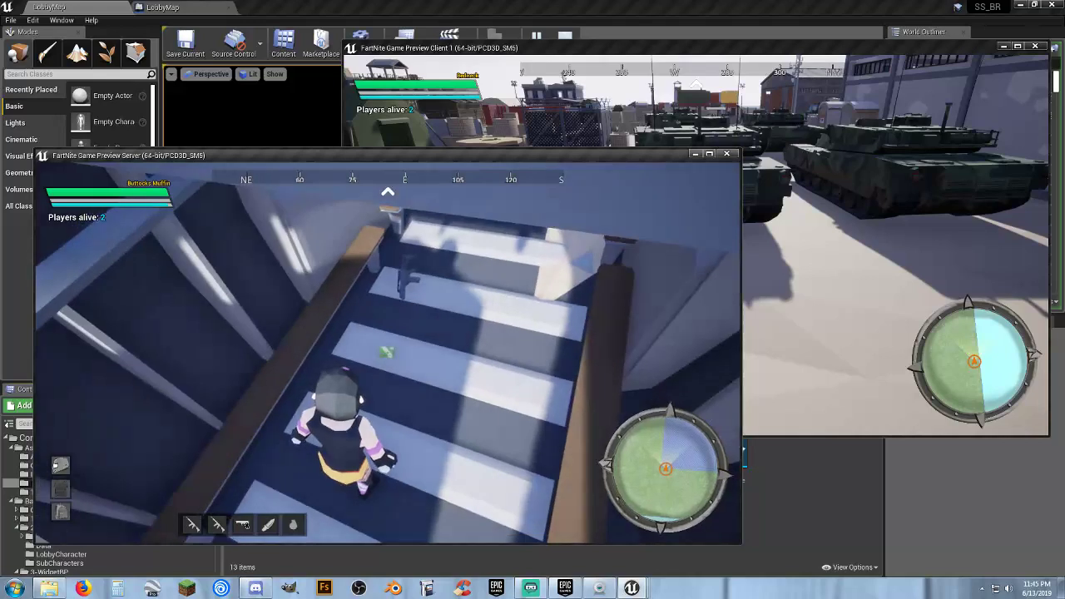
key(w)
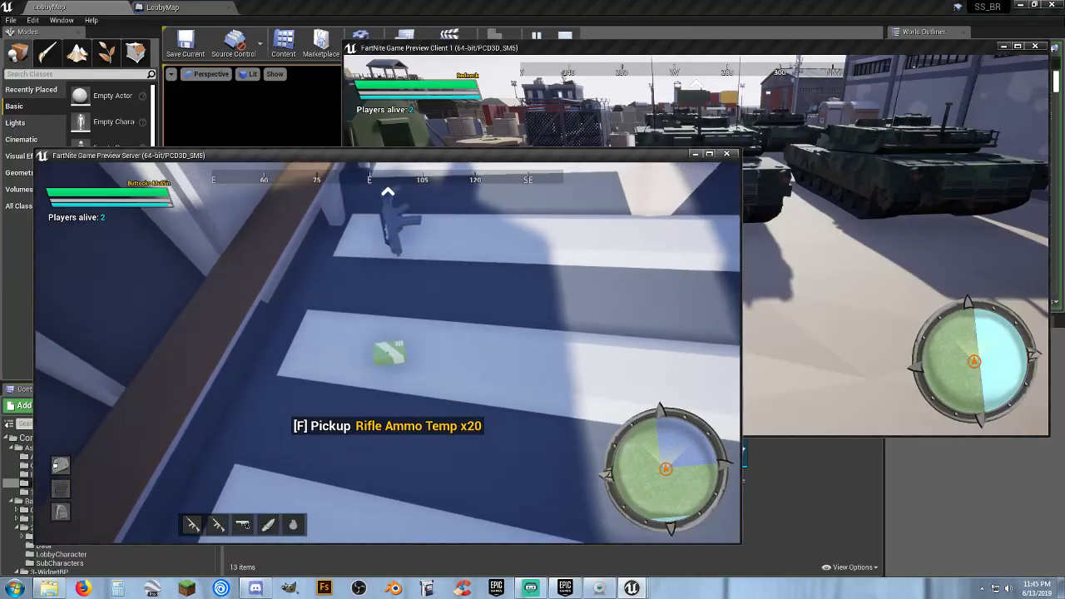
key(f)
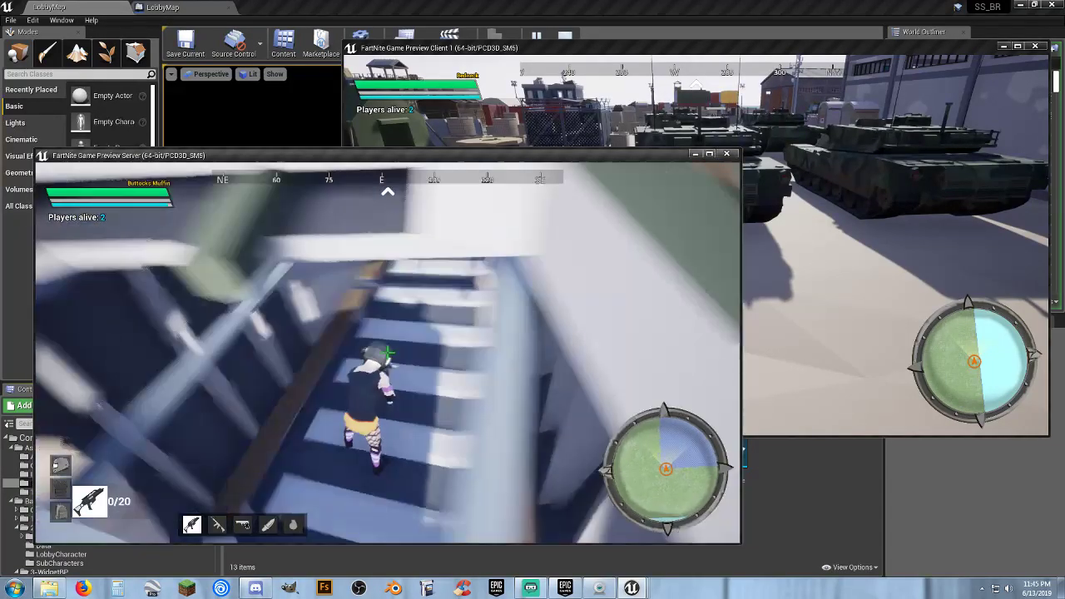
key(w)
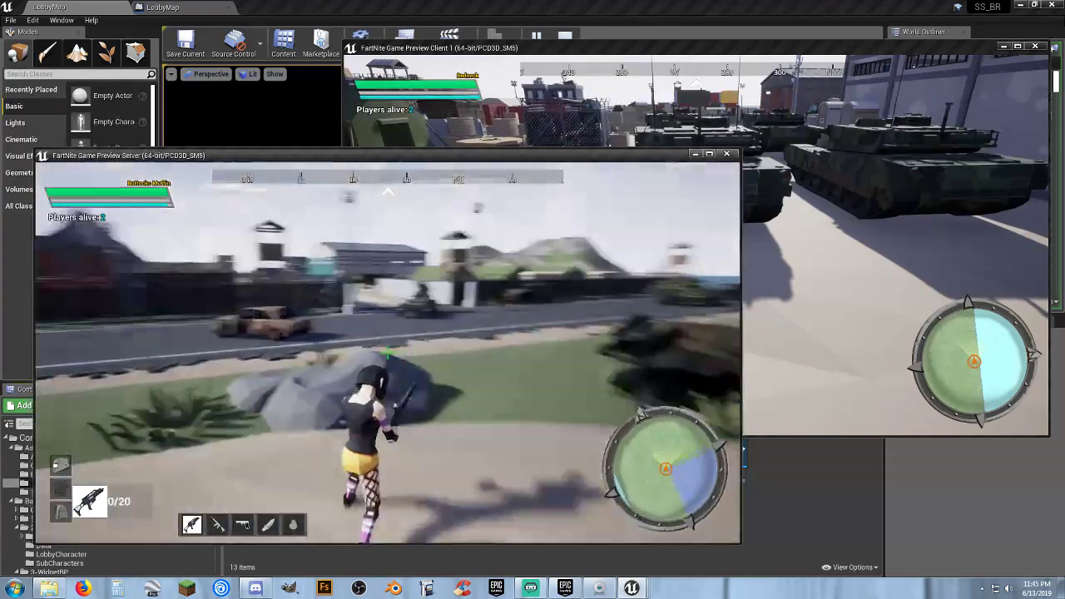
key(w)
key(r)
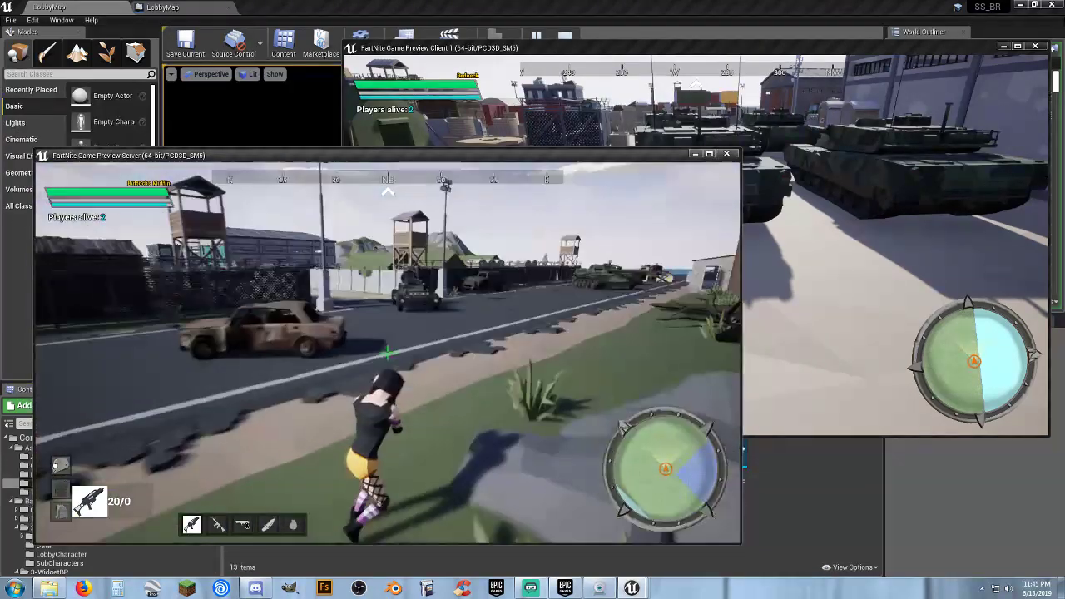
- Switch to the client window and run its character through the warehouse to the gun beside the open red container
key(alt+Tab)
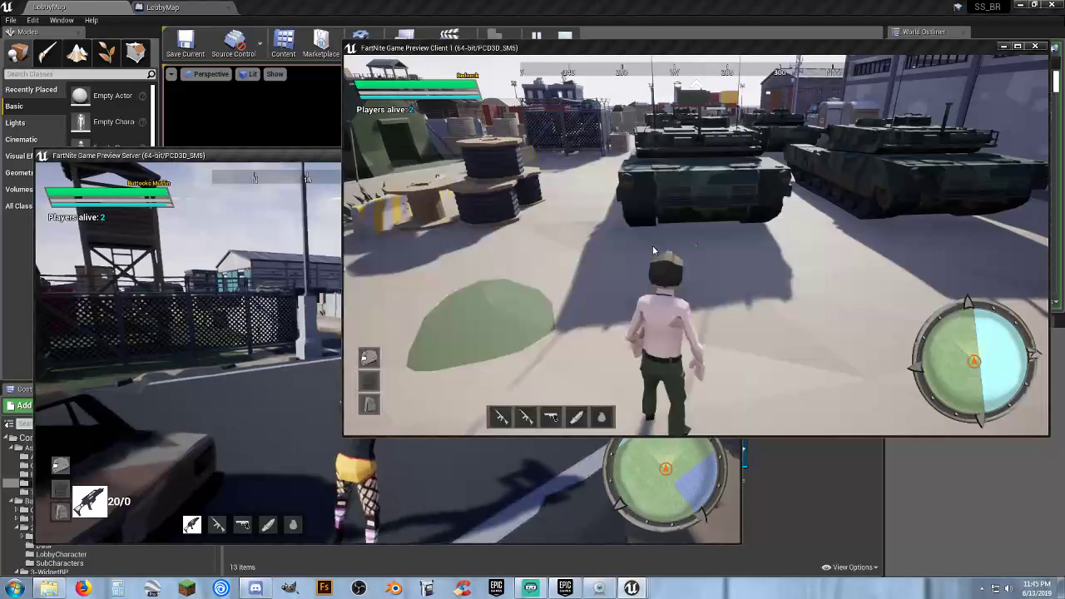
key(w)
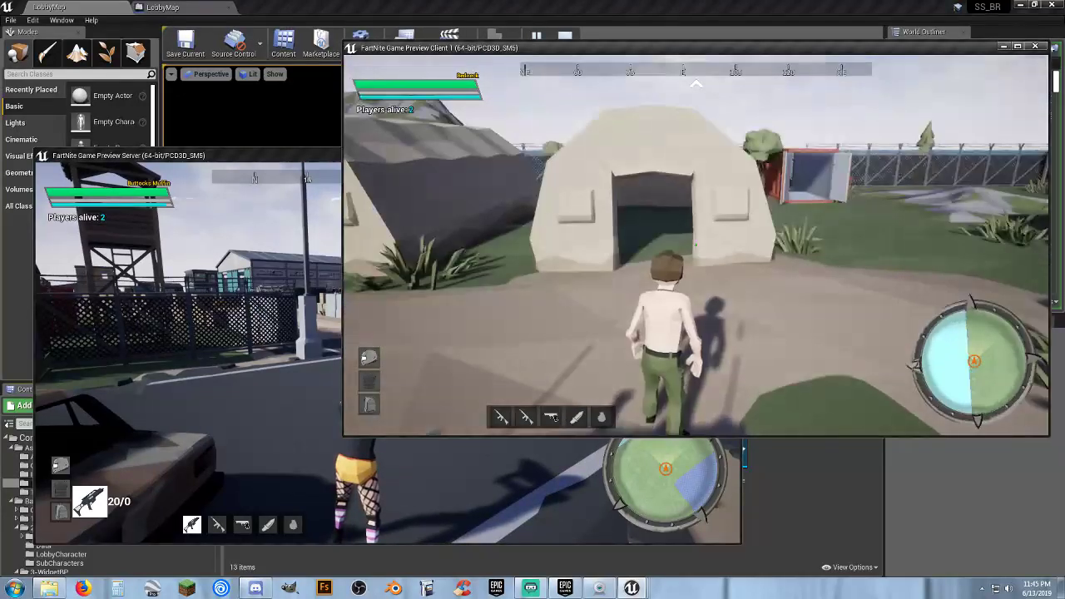
key(w)
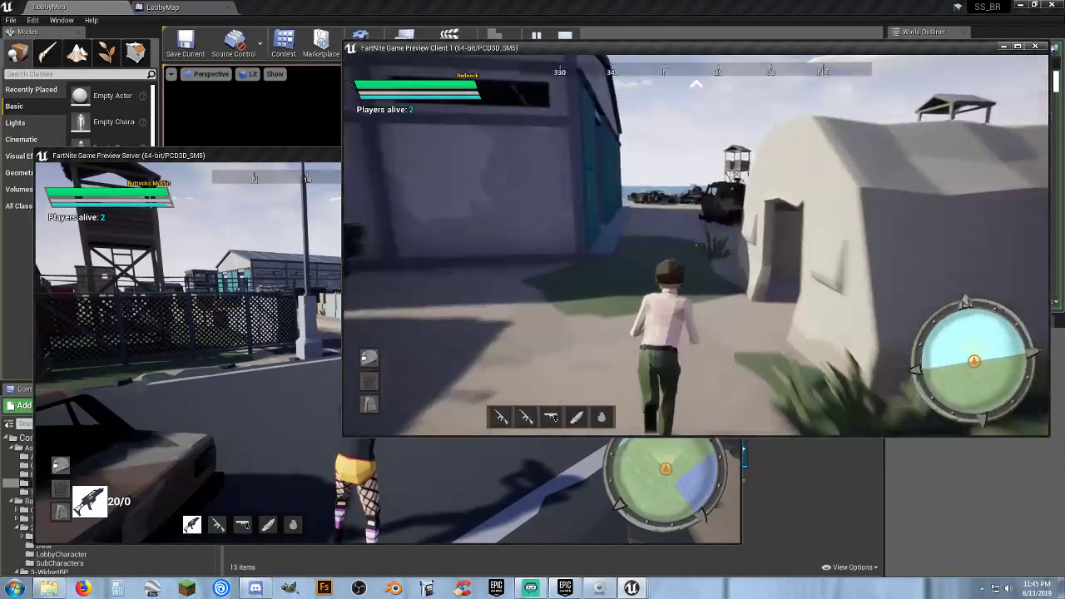
key(w)
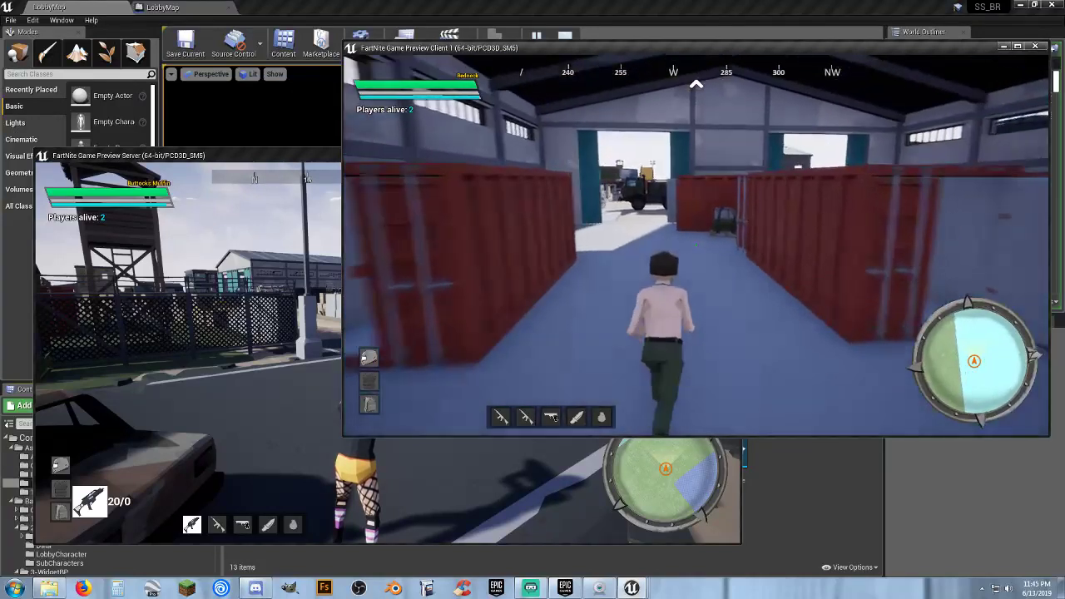
key(w)
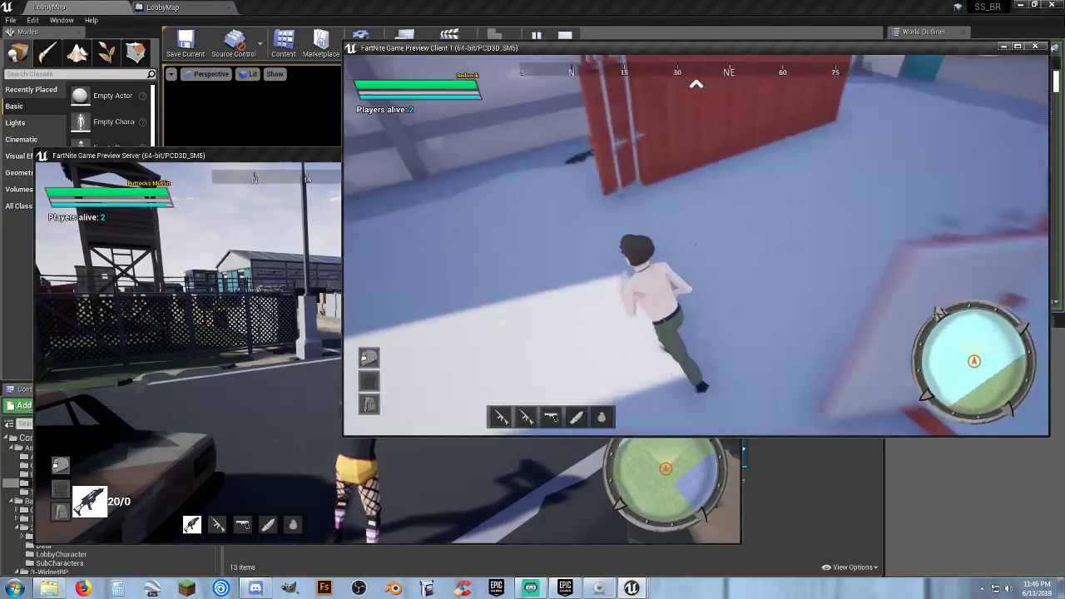
key(w)
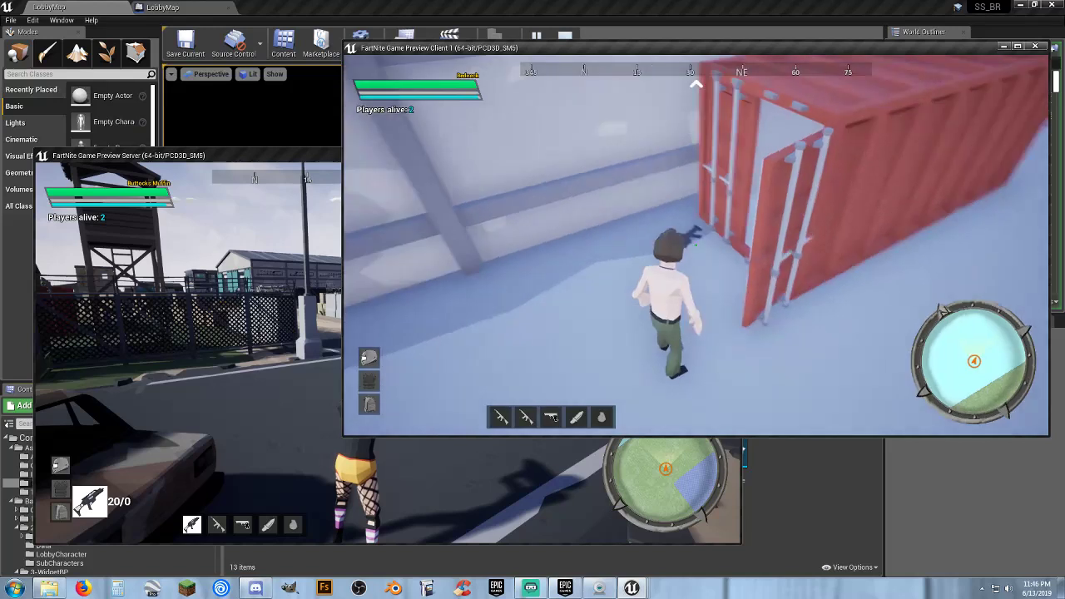
- Pick up the gun and its ammo with the client character, leave the warehouse, and reload the gun
key(f)
key(w)
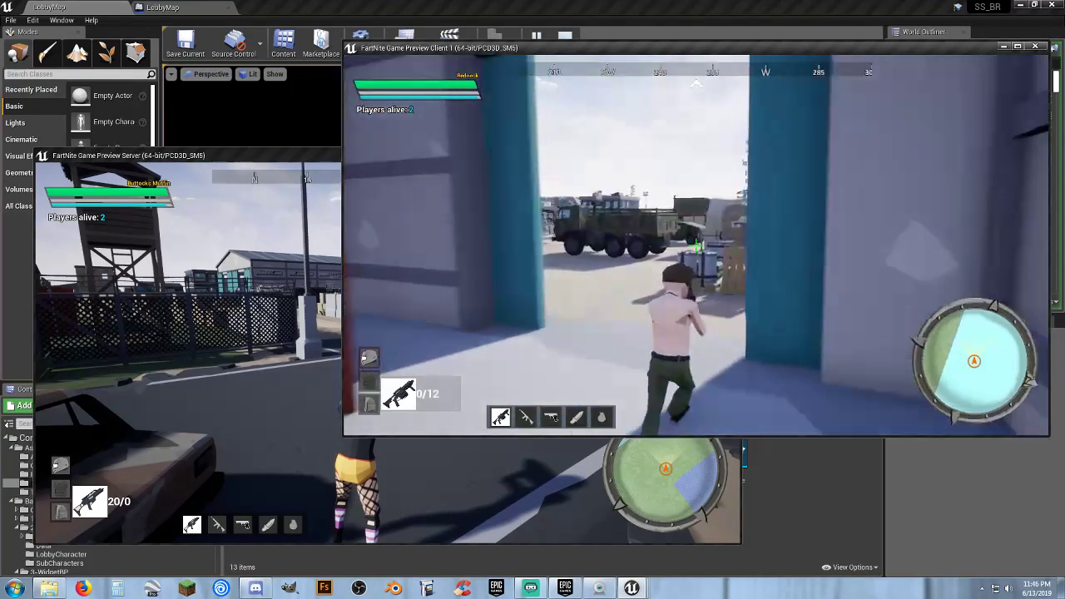
key(w)
key(r)
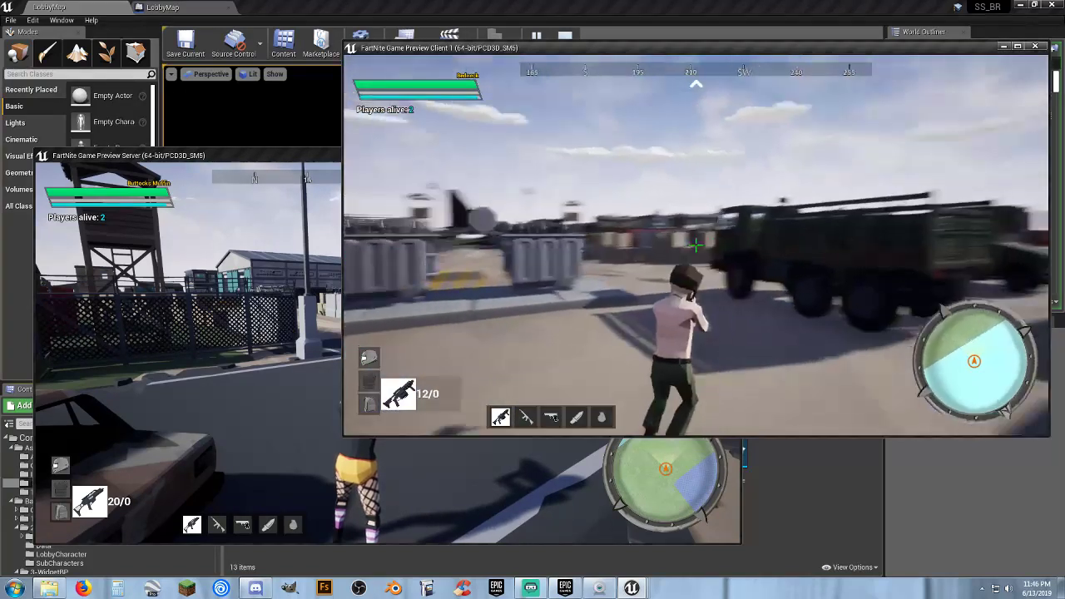
- Check the client character's inventory on the open ground near the parked tanks
key(w)
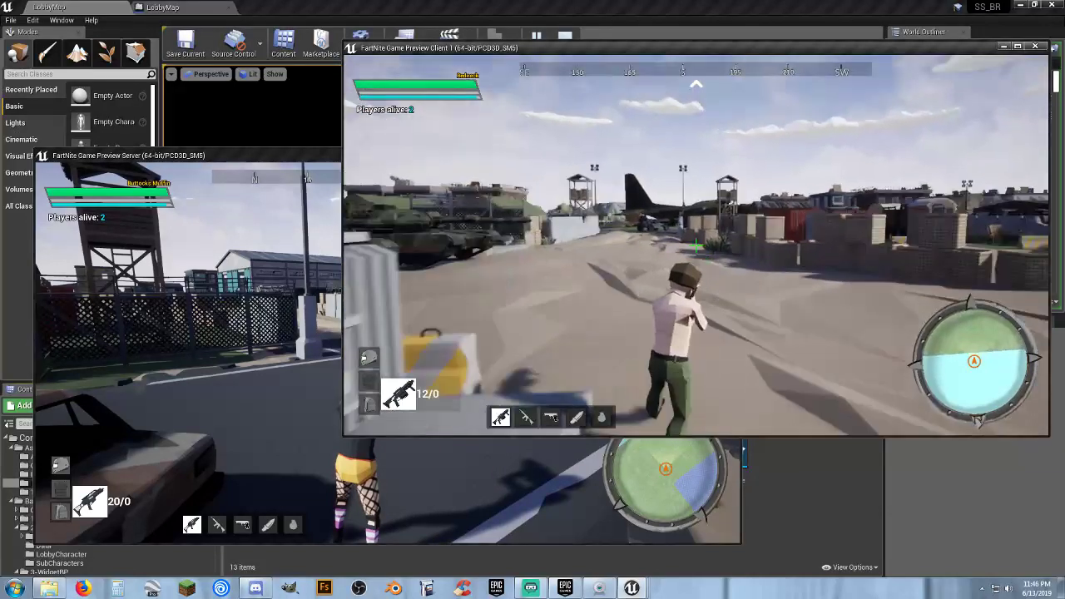
key(Tab)
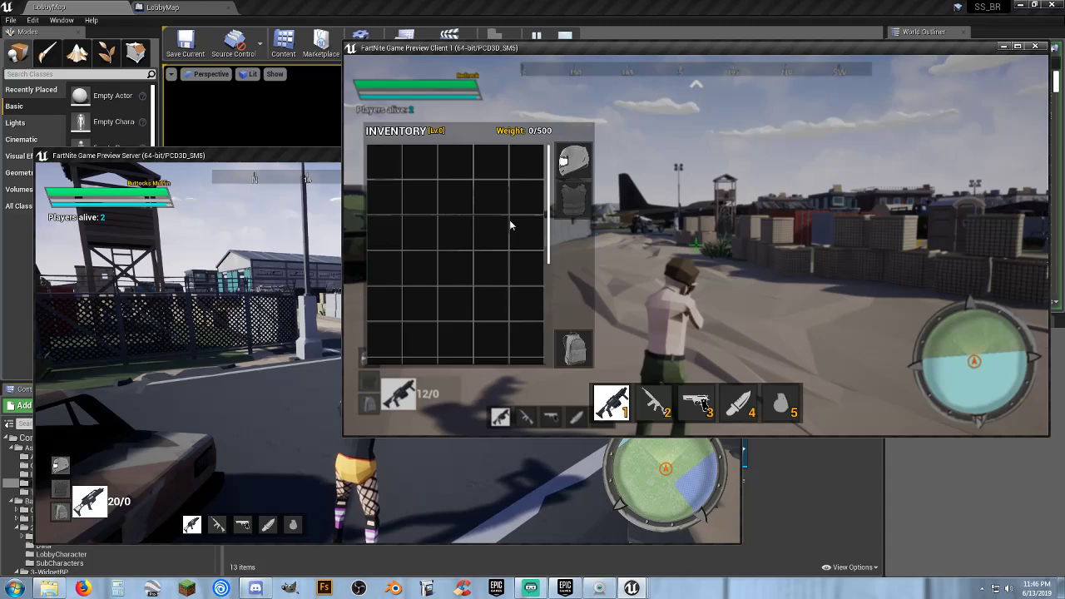
key(Tab)
- Run the client character through the military base and past the broken concrete walls to the small brick house
key(w)
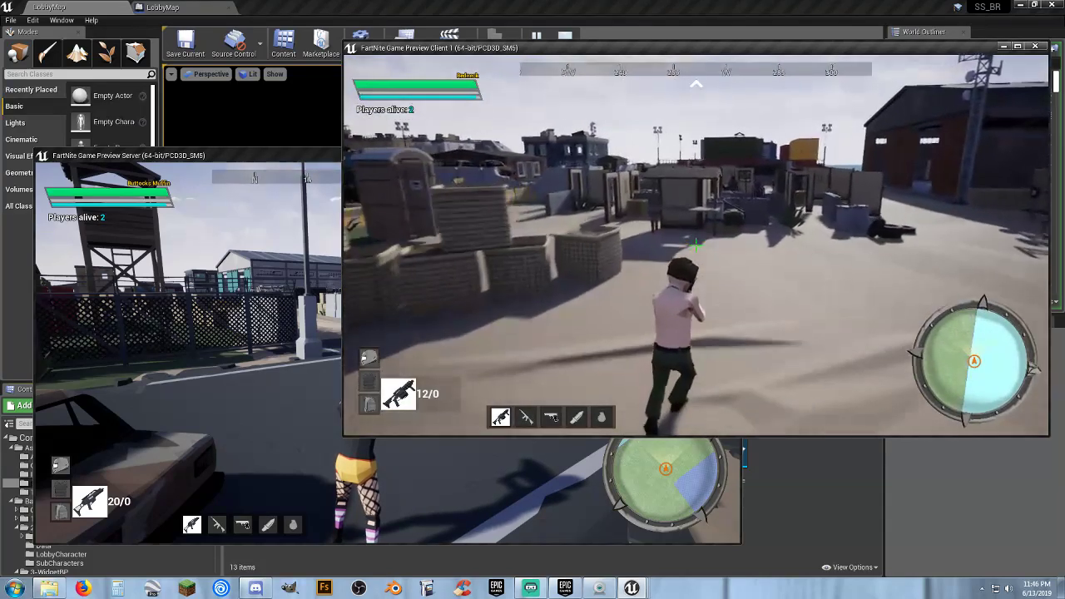
key(w)
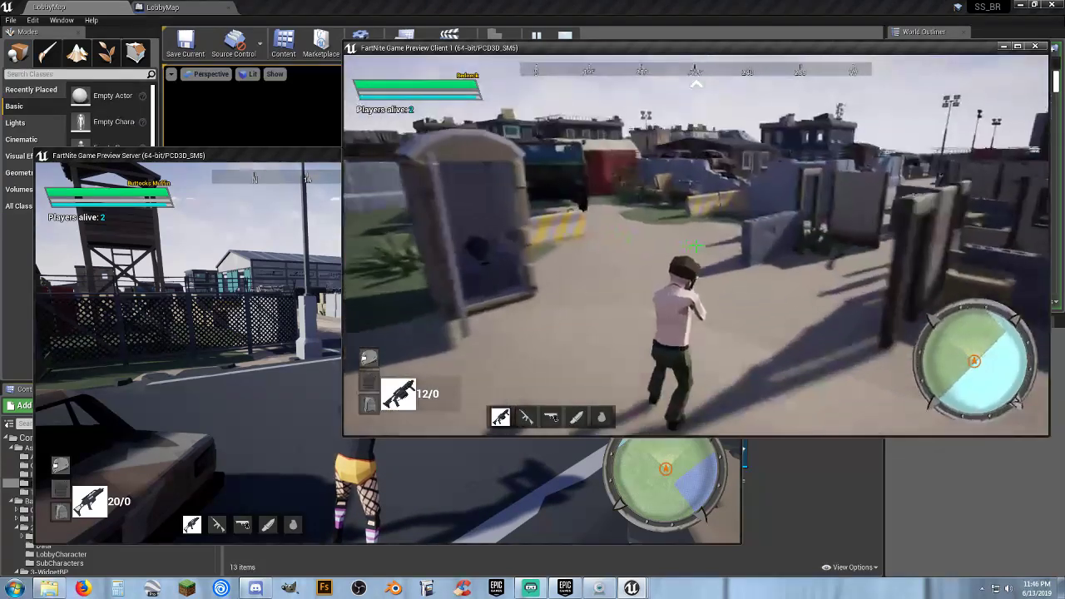
key(w)
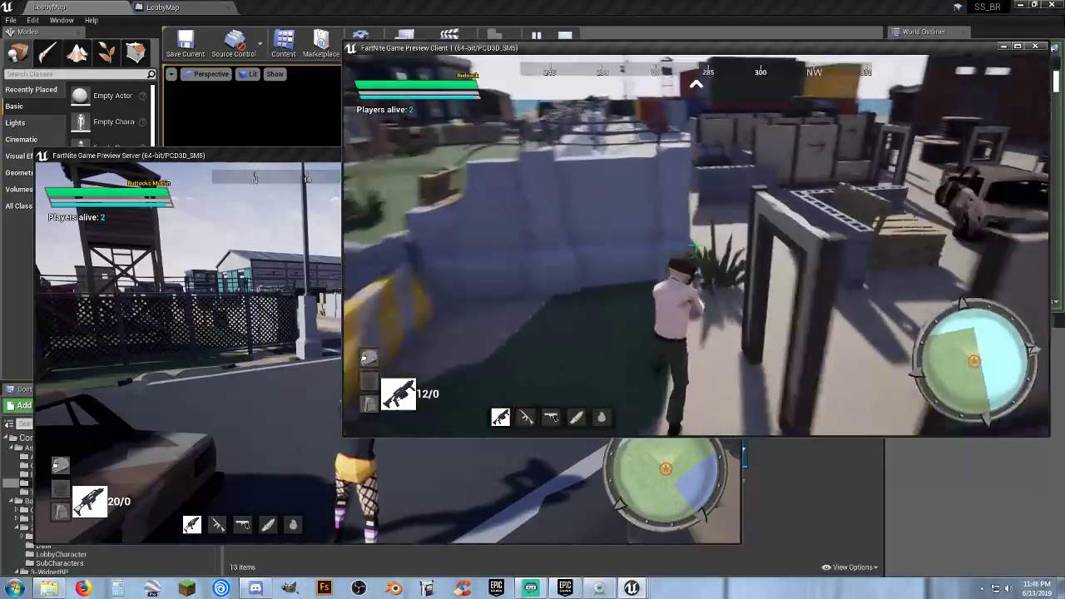
key(w)
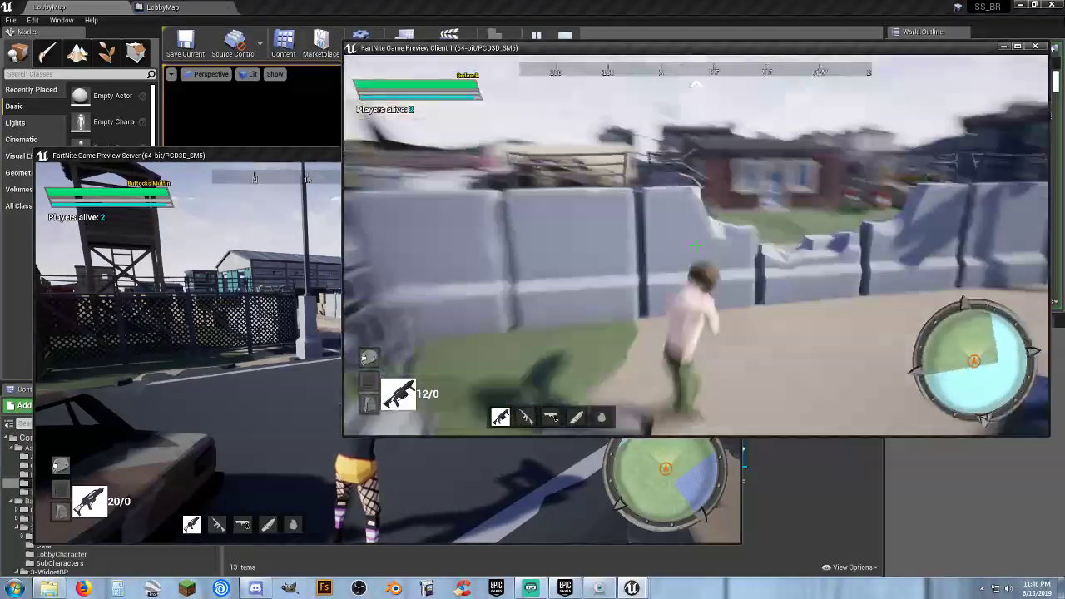
key(w)
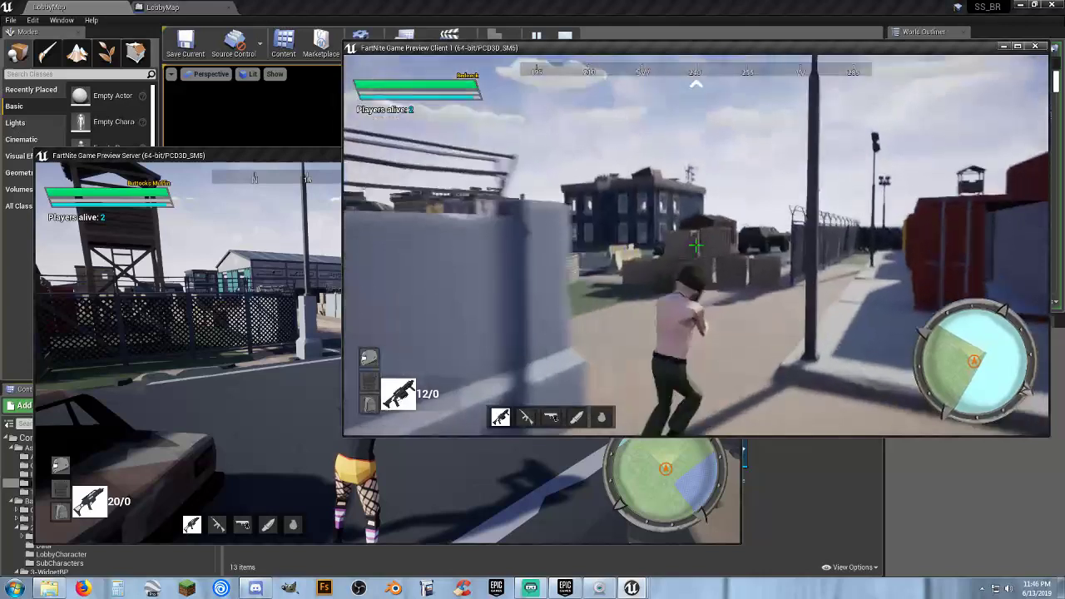
key(w)
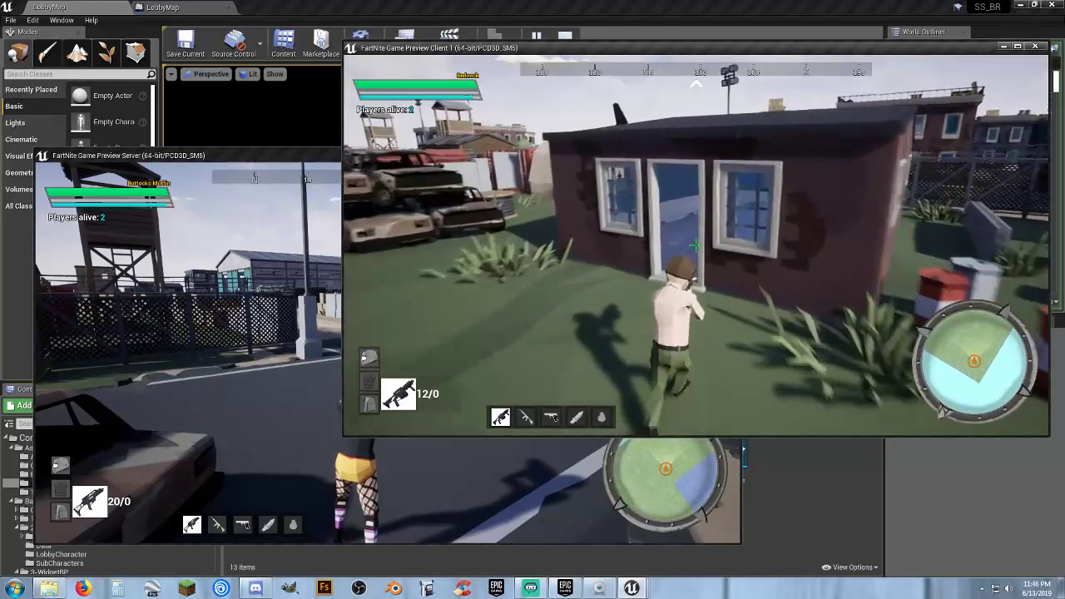
- Enter the brick house with the client character, collect the Anaconda revolver and its ammo, and reload it
key(w)
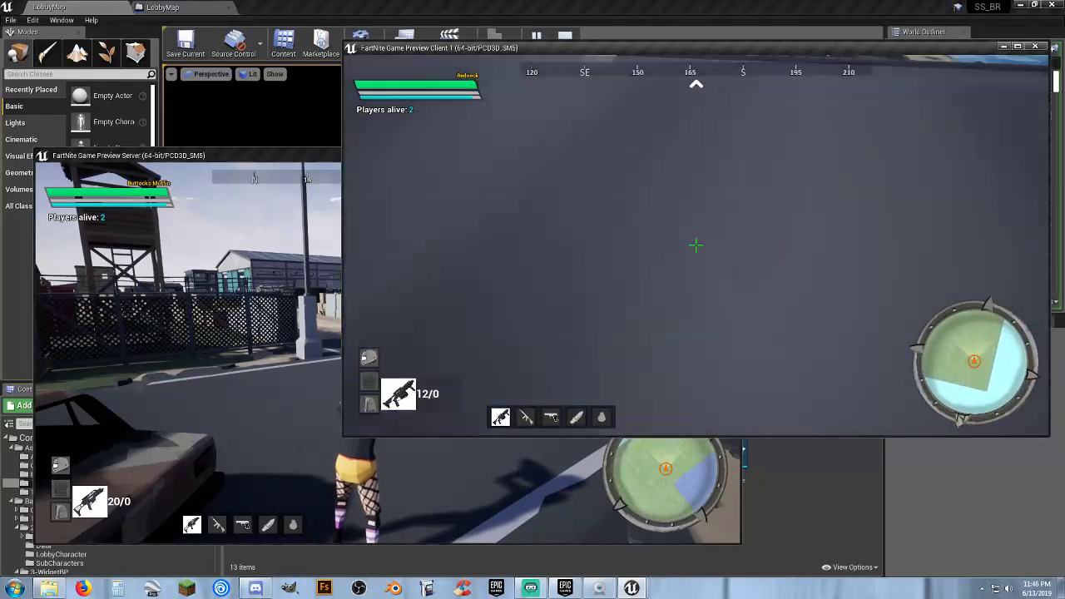
key(w)
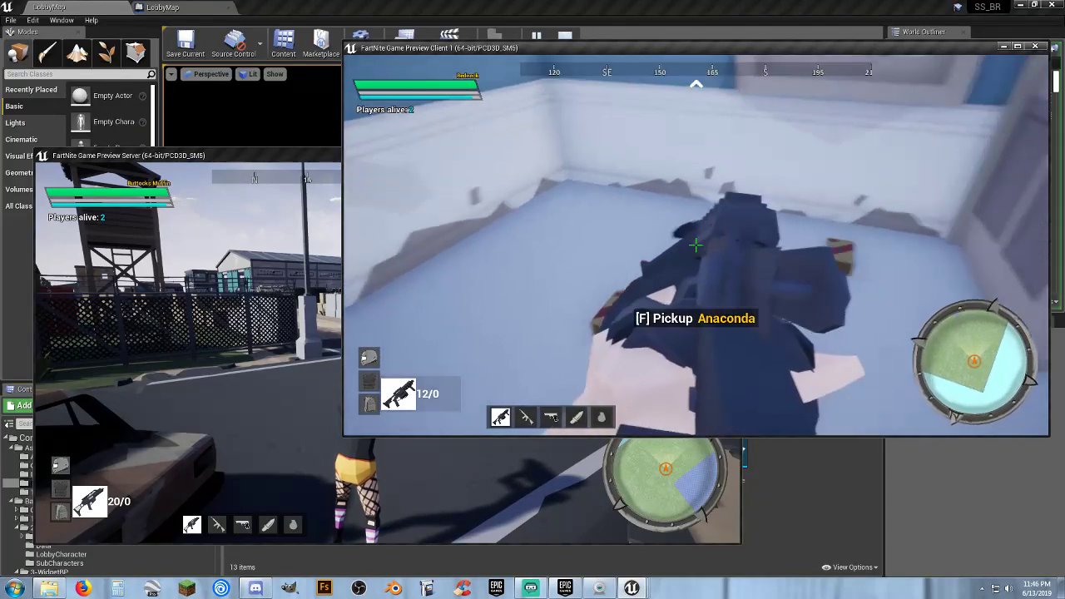
key(w)
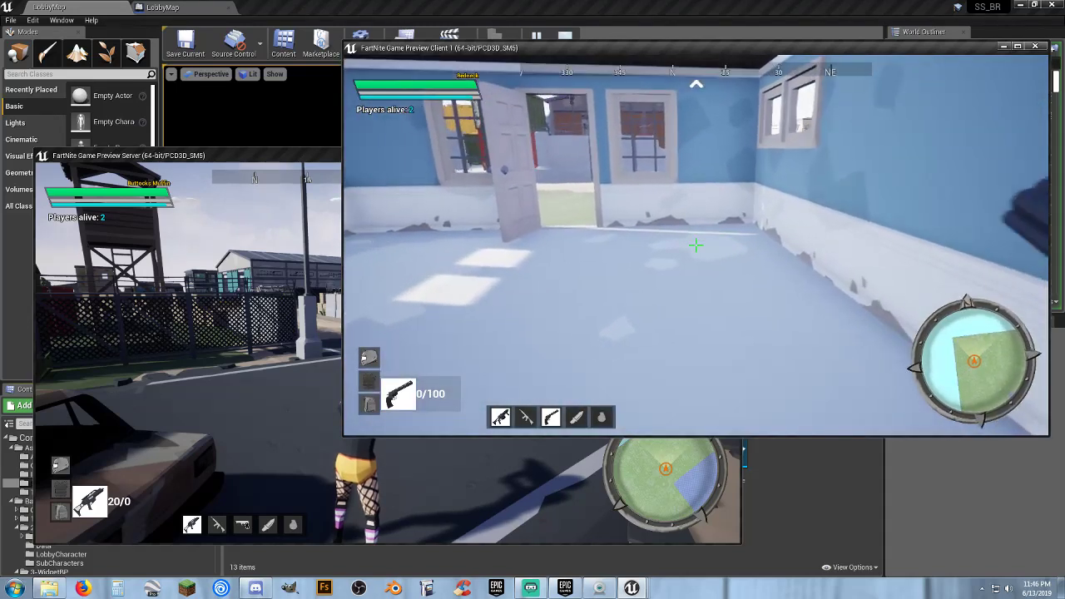
key(w)
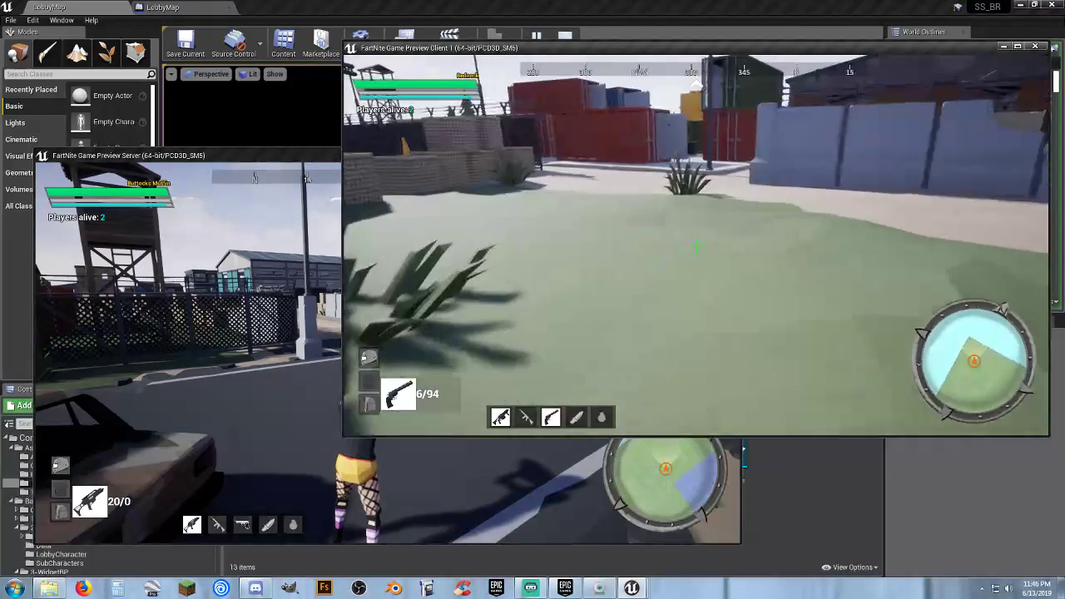
- Run the client character across the grass to the walkway between the chain-link fence and the red shipping containers
key(w)
key(w)
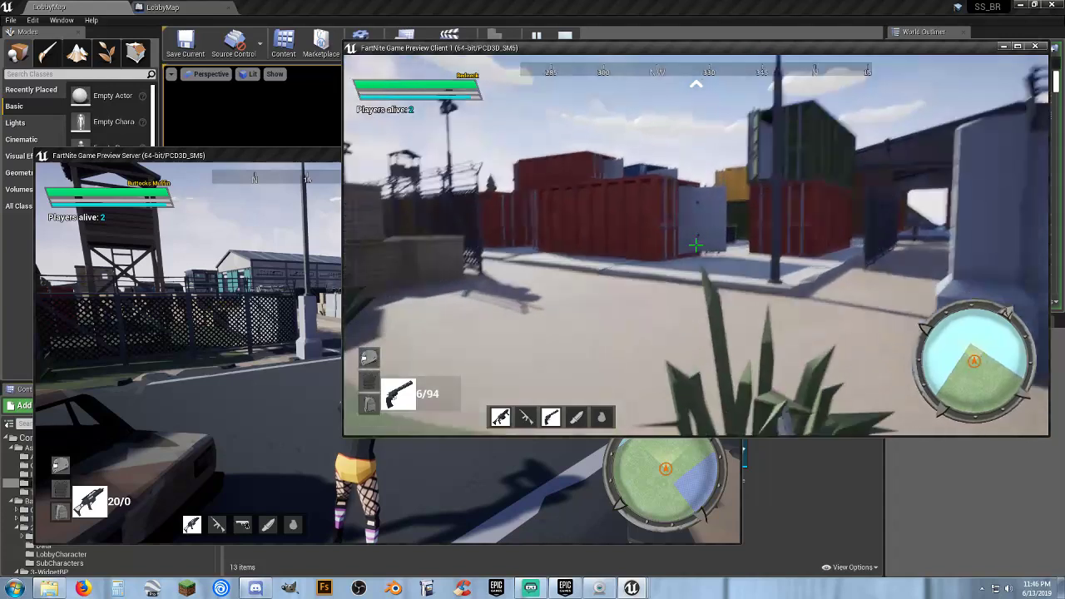
key(w)
key(w)
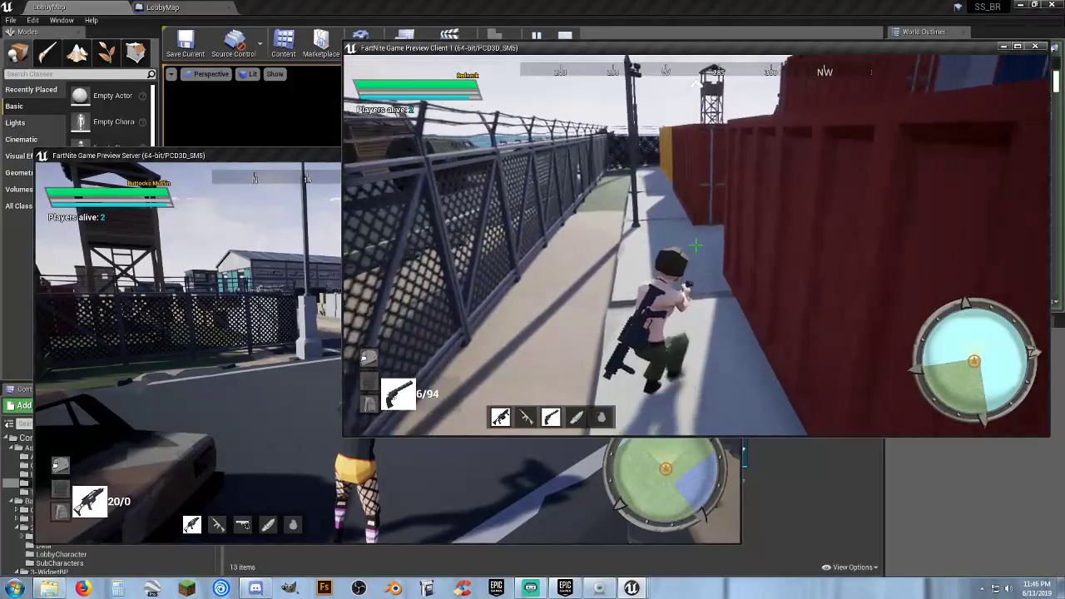
- Run the client character between the stacked shipping containers and out to the open yard beside the brown hangar
key(w)
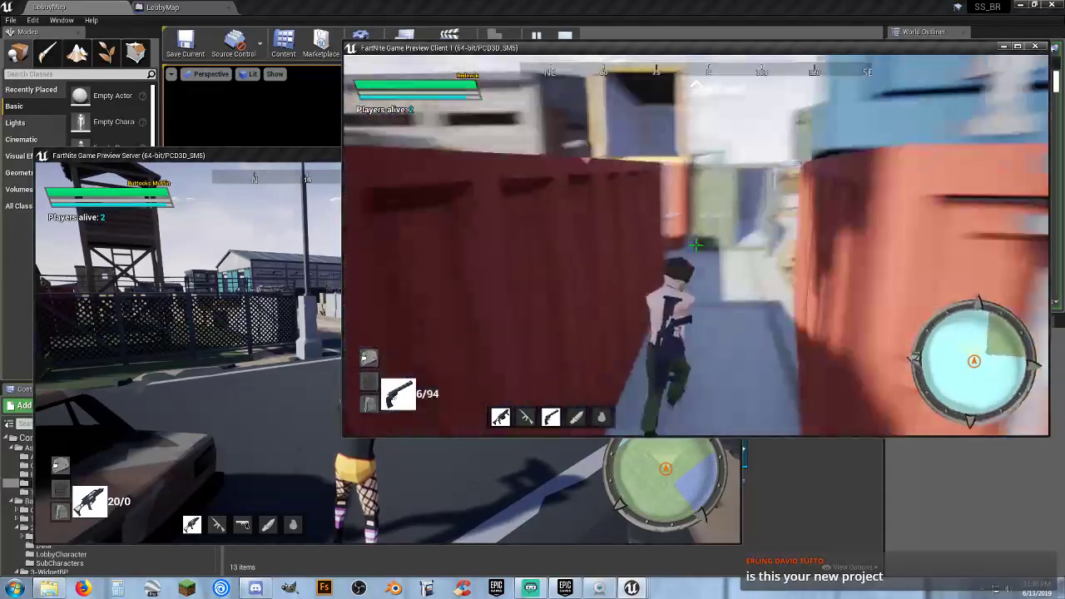
key(w)
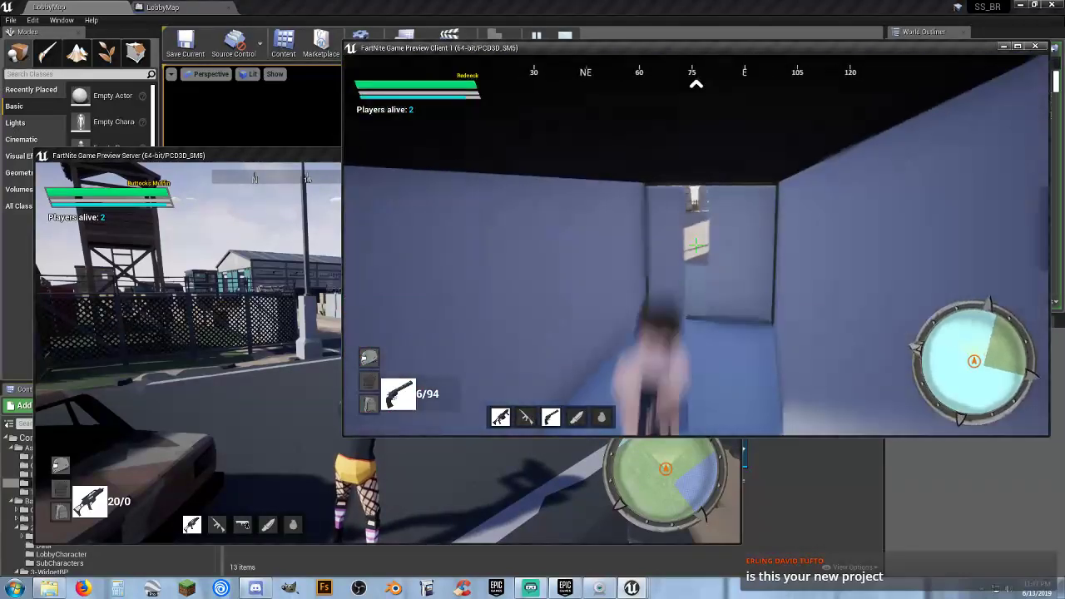
key(w)
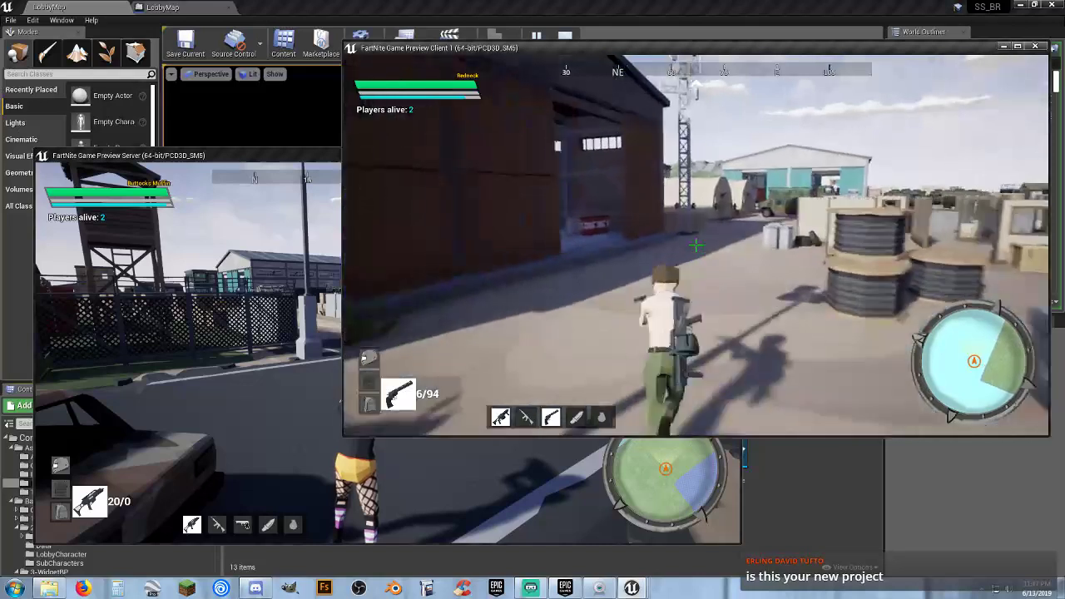
- Enter the hangar with the client character, collect the loot beside the pallet of barrels, and reload the rifle
key(w)
key(w)
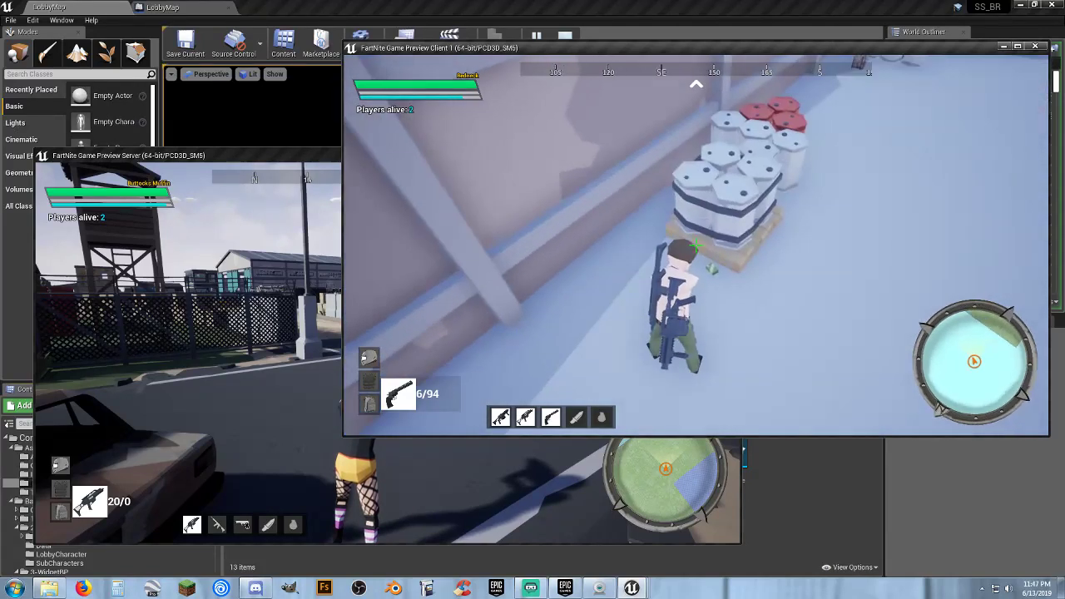
key(f)
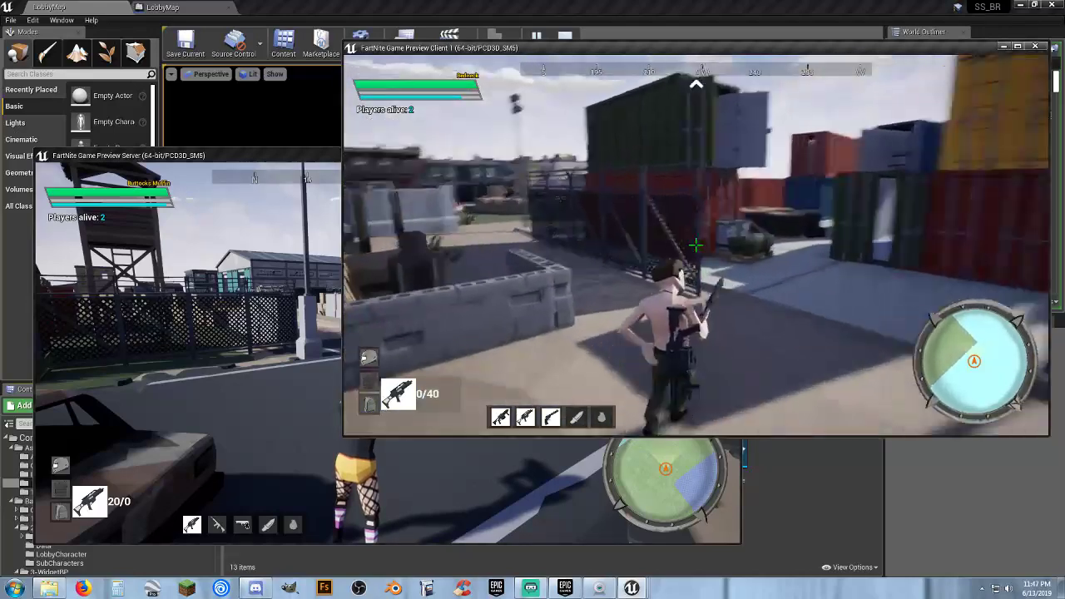
key(r)
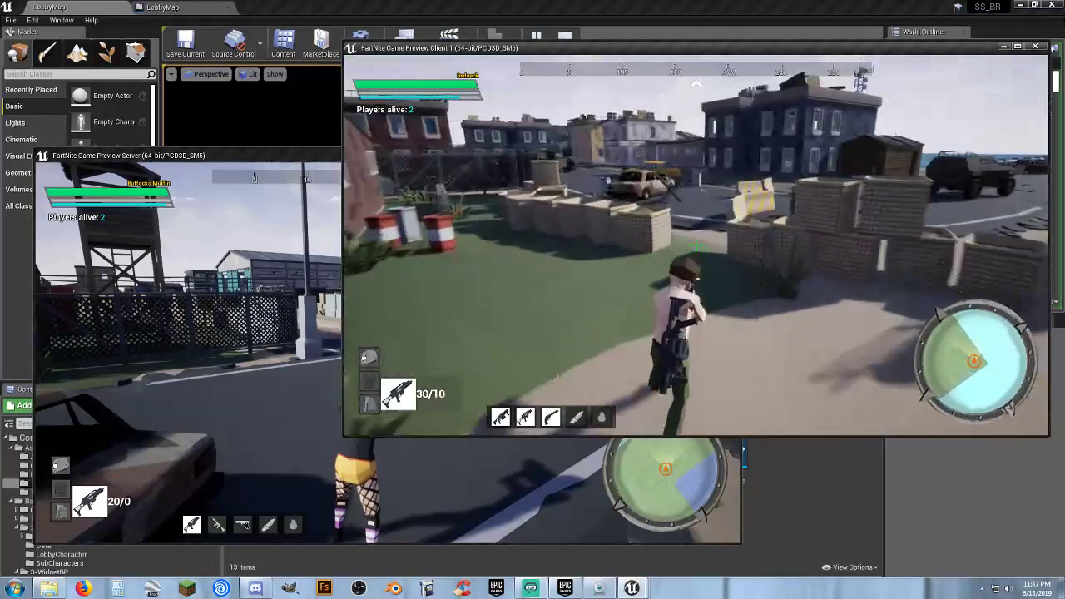
- Run the client character along the fenced road past the camouflage truck to the wrecked car near the crashed plane
key(w)
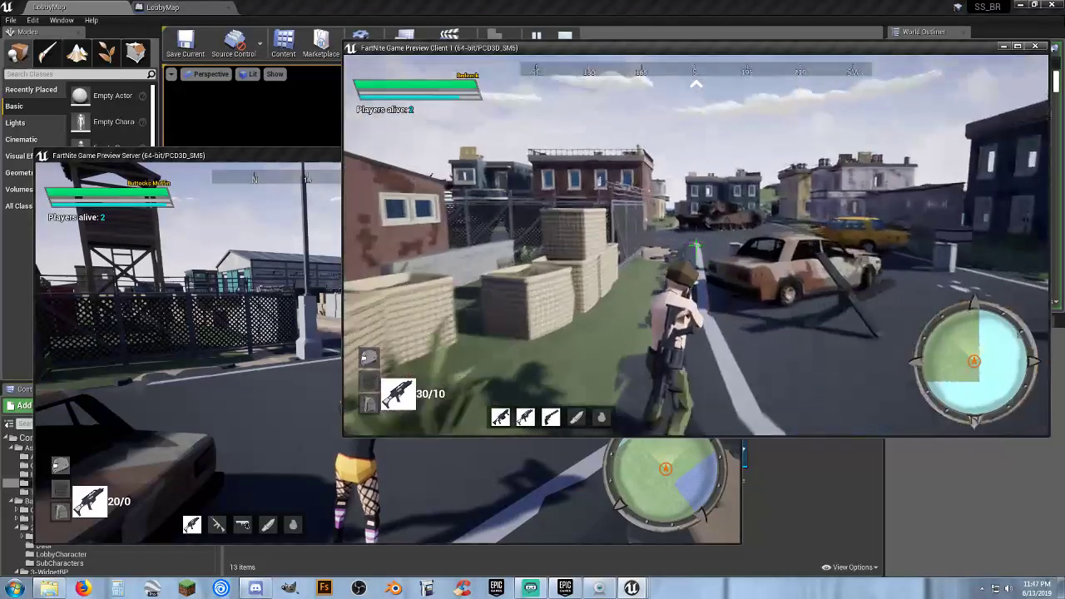
key(w)
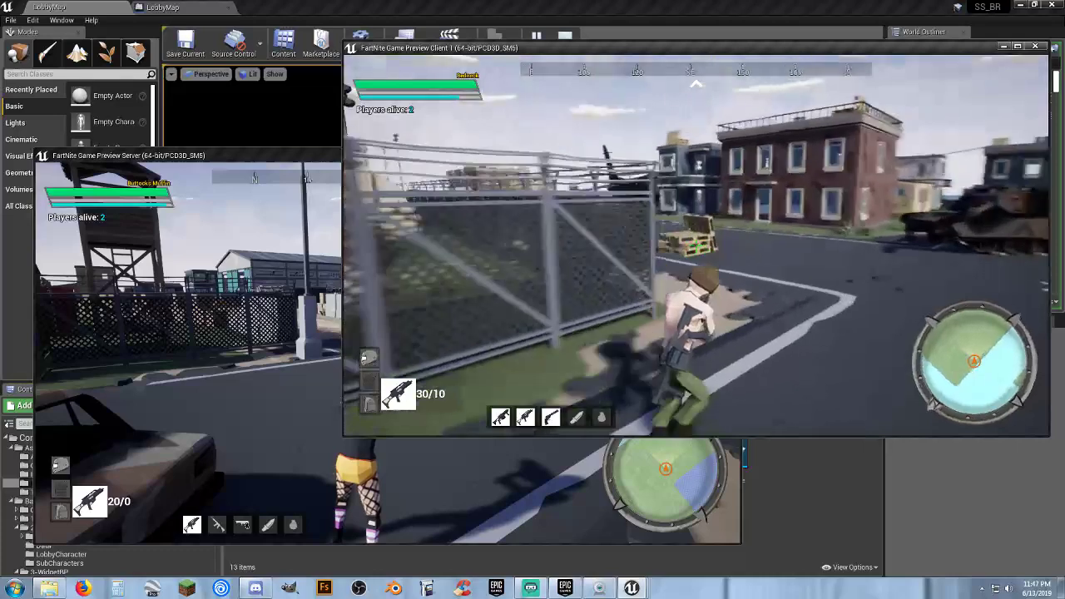
key(w)
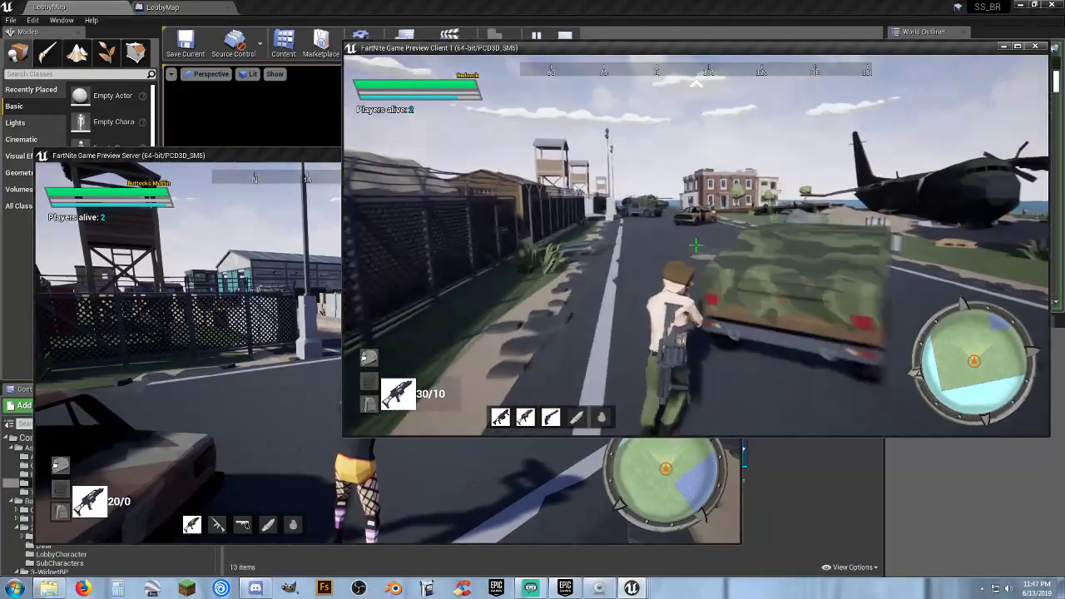
key(w)
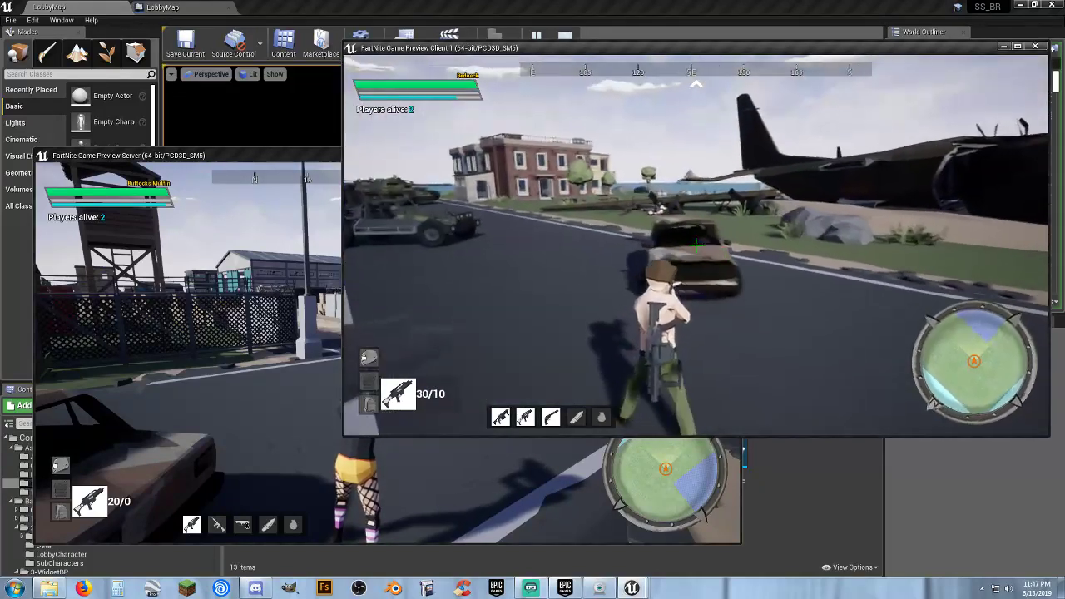
key(w)
- Circle the client character around the server player's character beside the wrecked car
key(a)
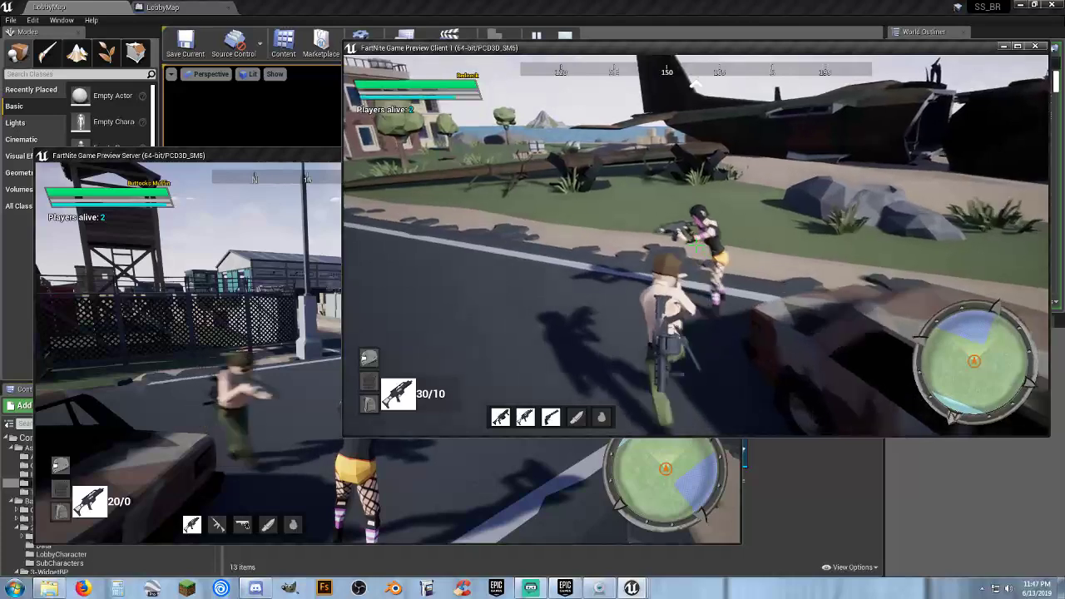
key(a)
key(d)
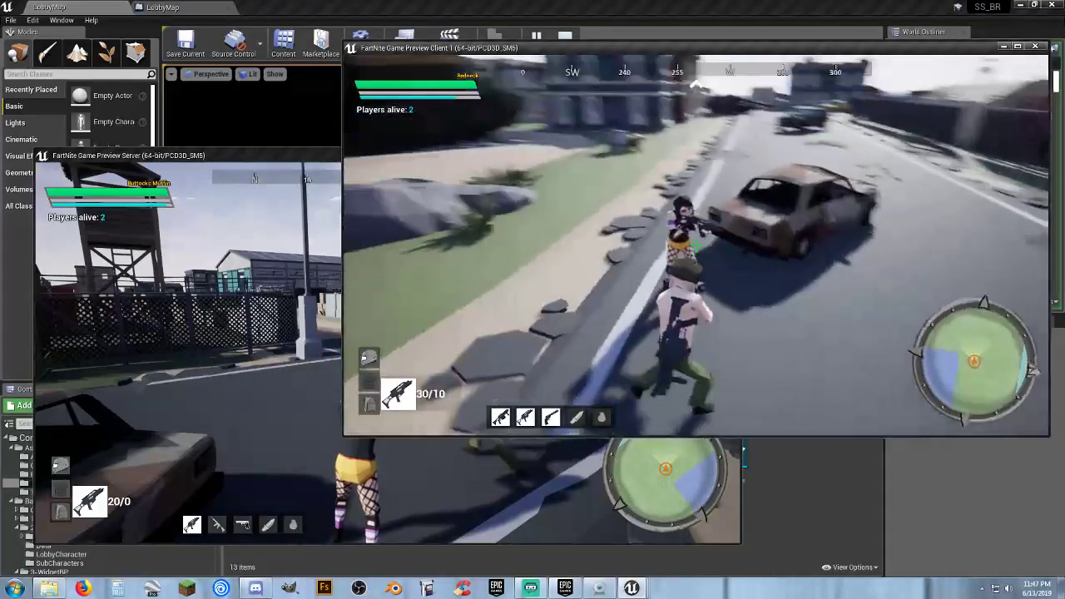
key(w)
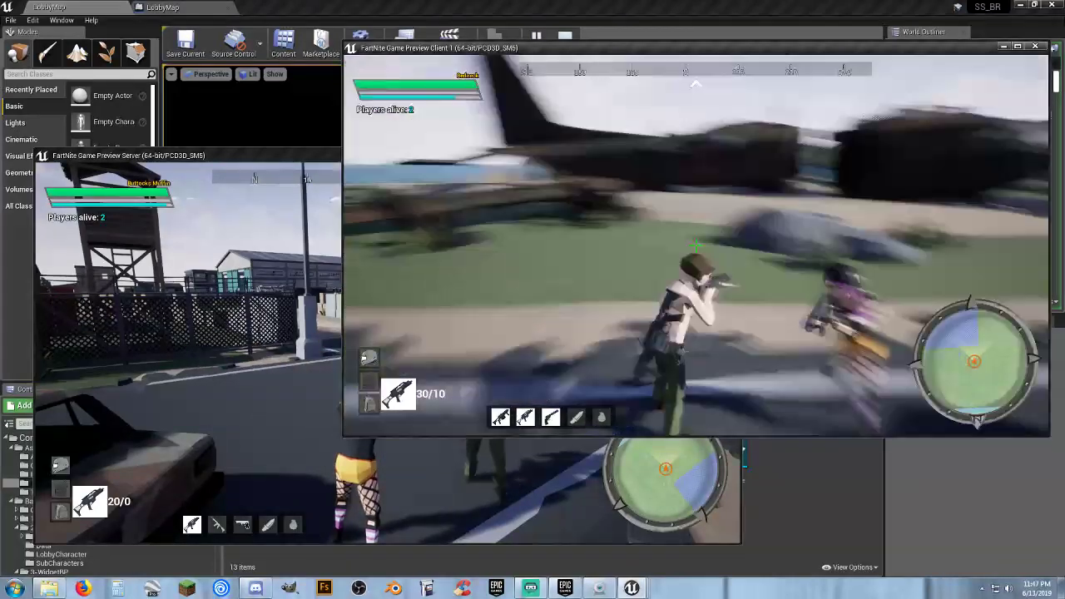
- Run the client character along the roadside and across the grass past the trees into the sea near the wooden dock
key(w)
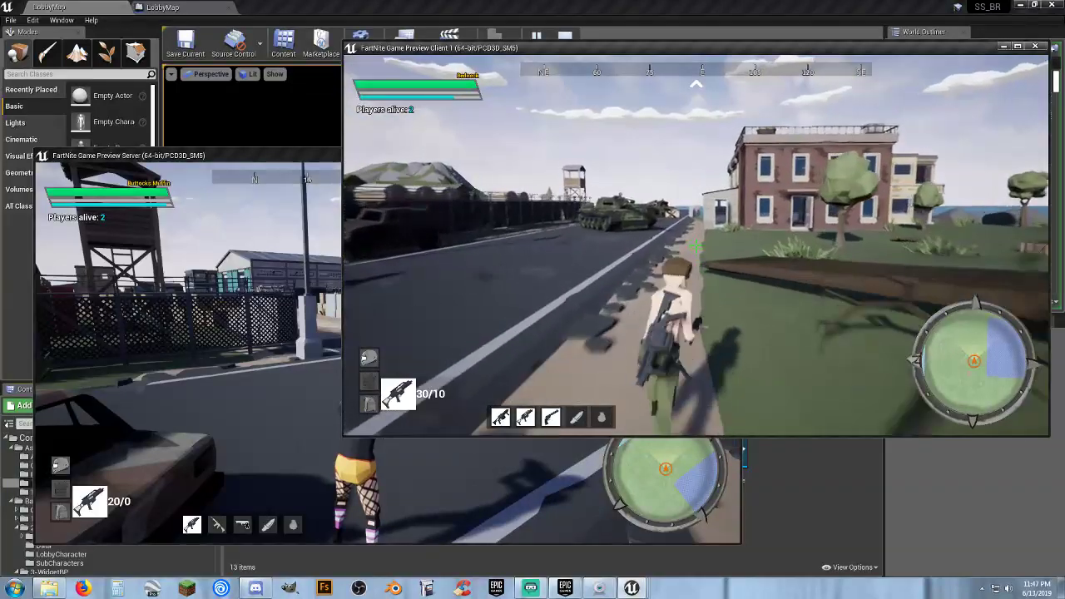
key(w)
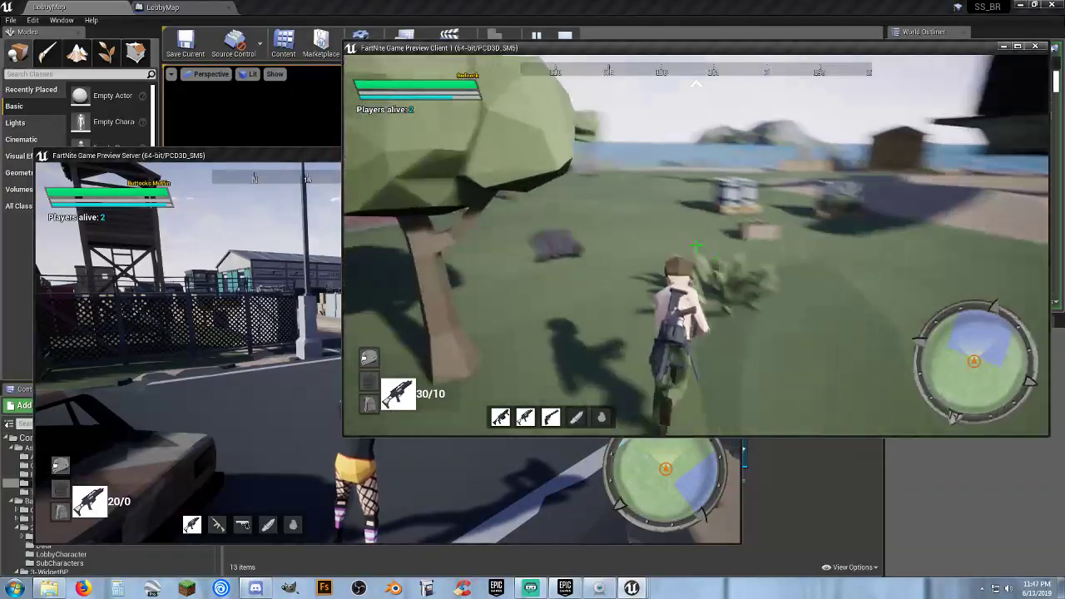
key(w)
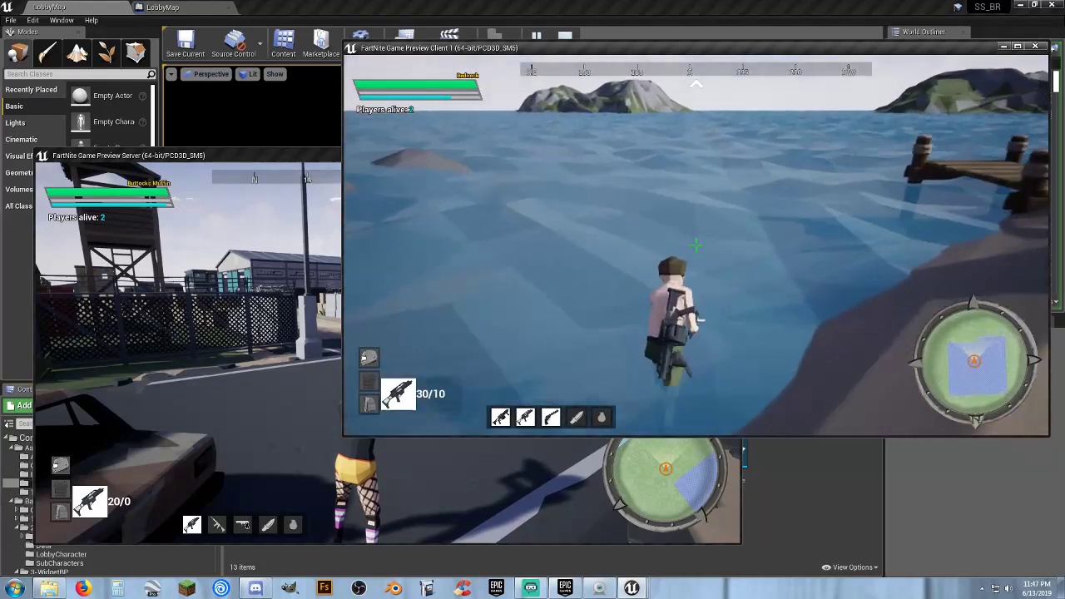
- Test wading in the shallow water with the client character and bring it back up onto the beach
key(w)
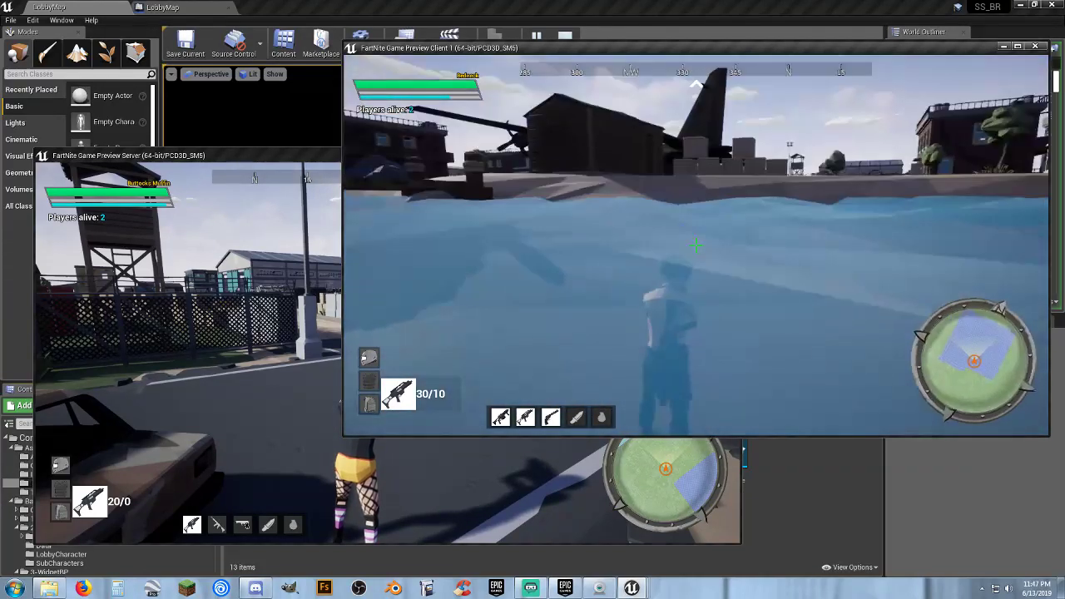
key(w)
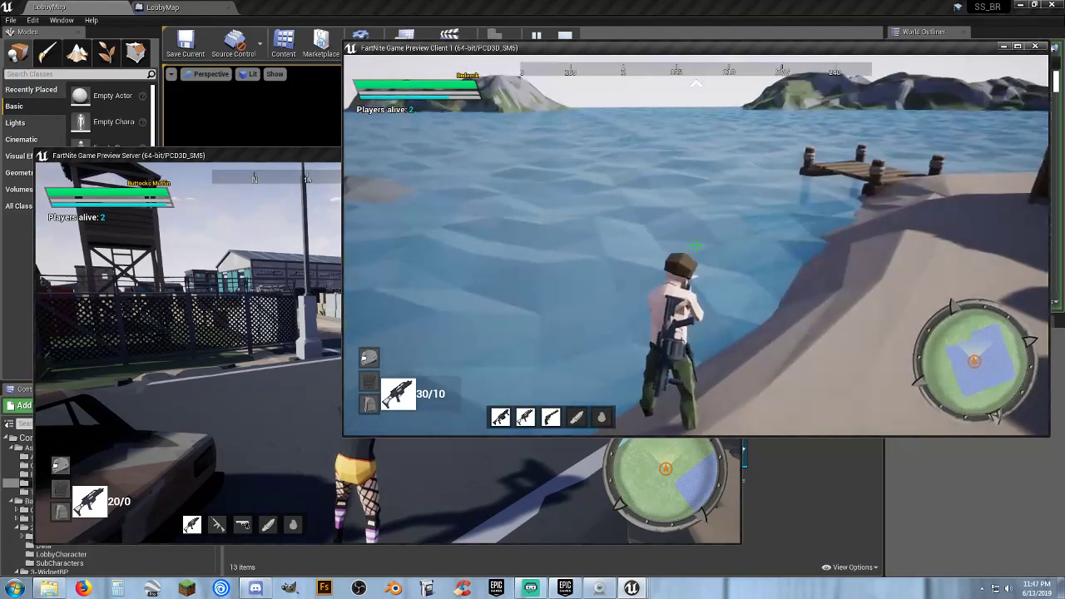
key(w)
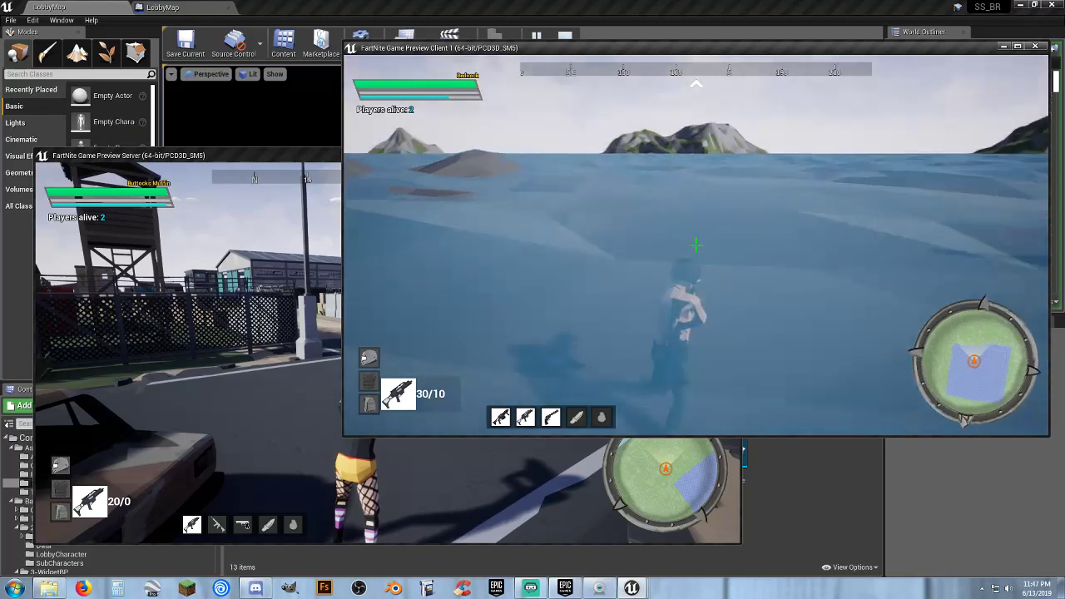
key(w)
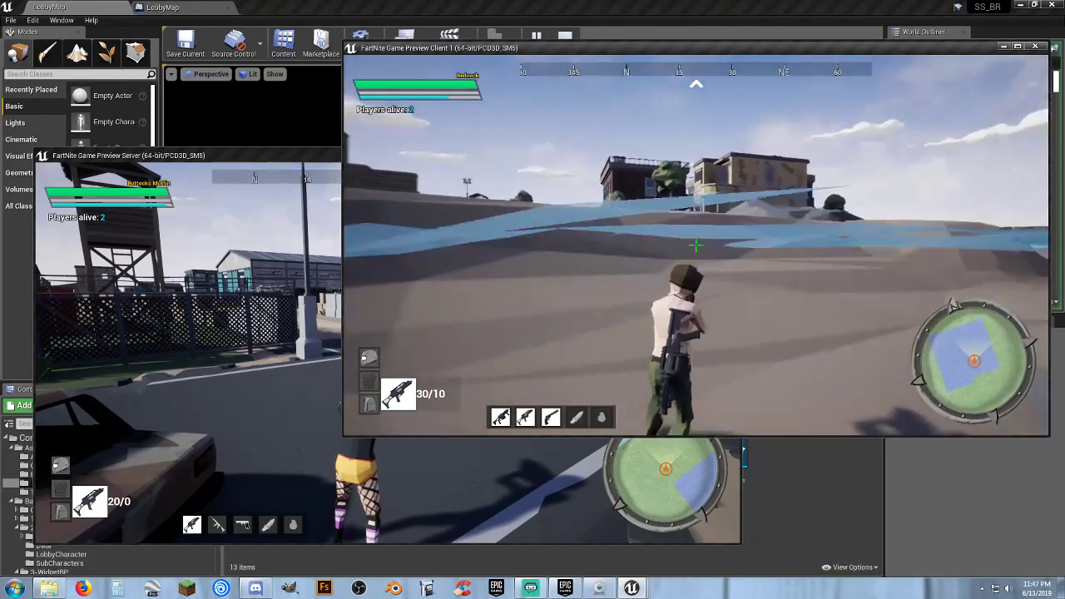
key(w)
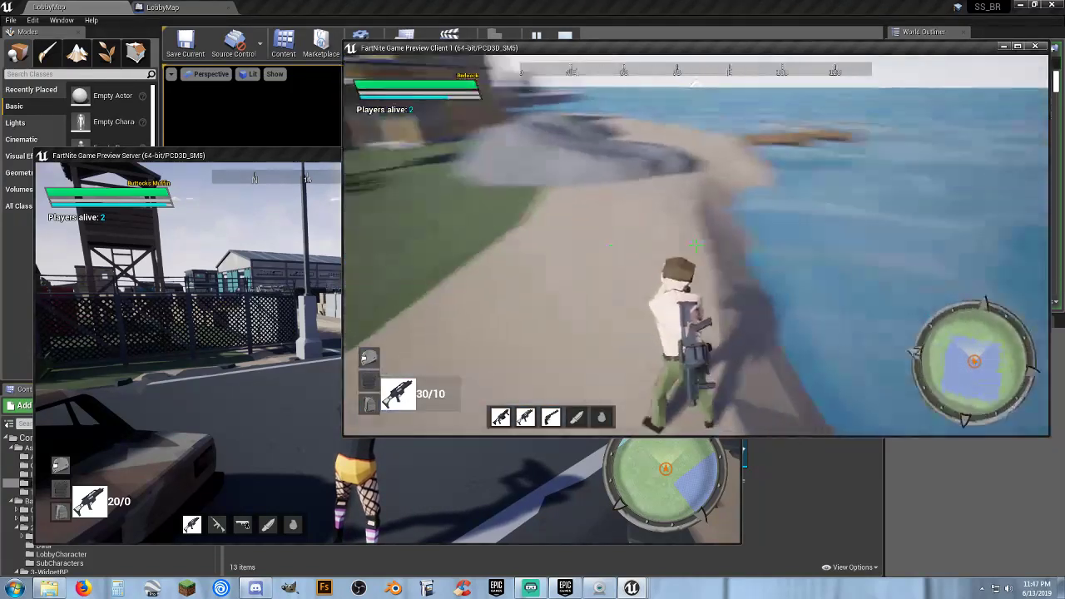
- Wade the client character out toward the offshore rocks and return it to the grass by the brick building
key(w)
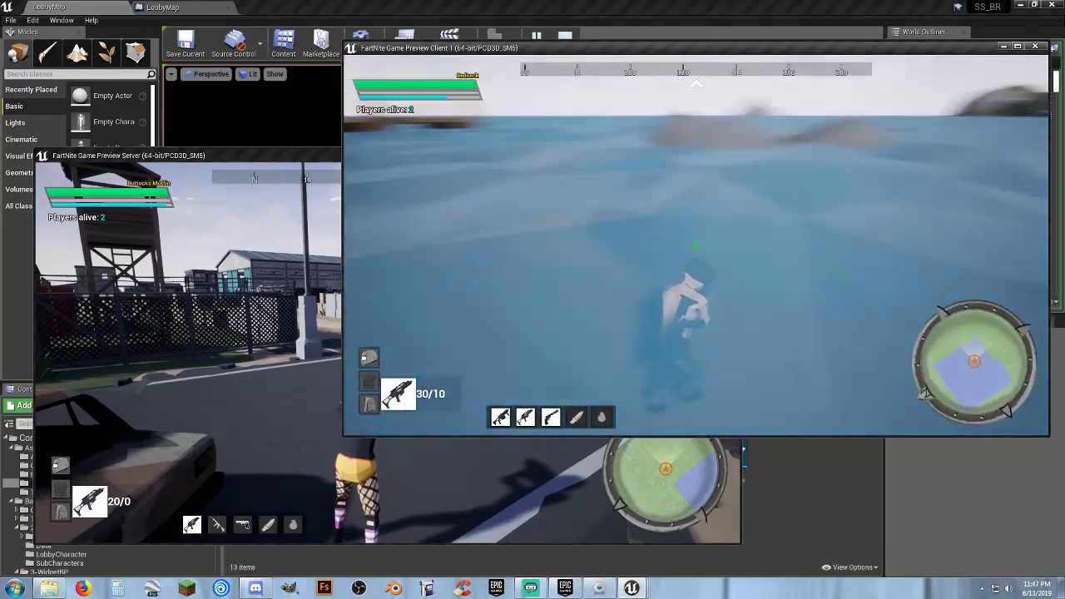
key(w)
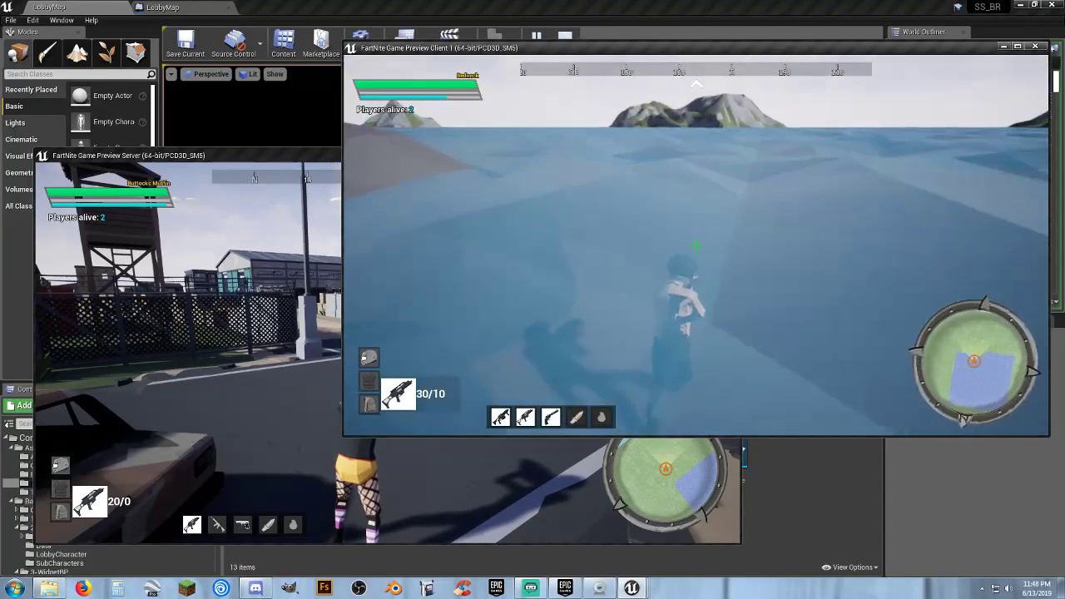
key(w)
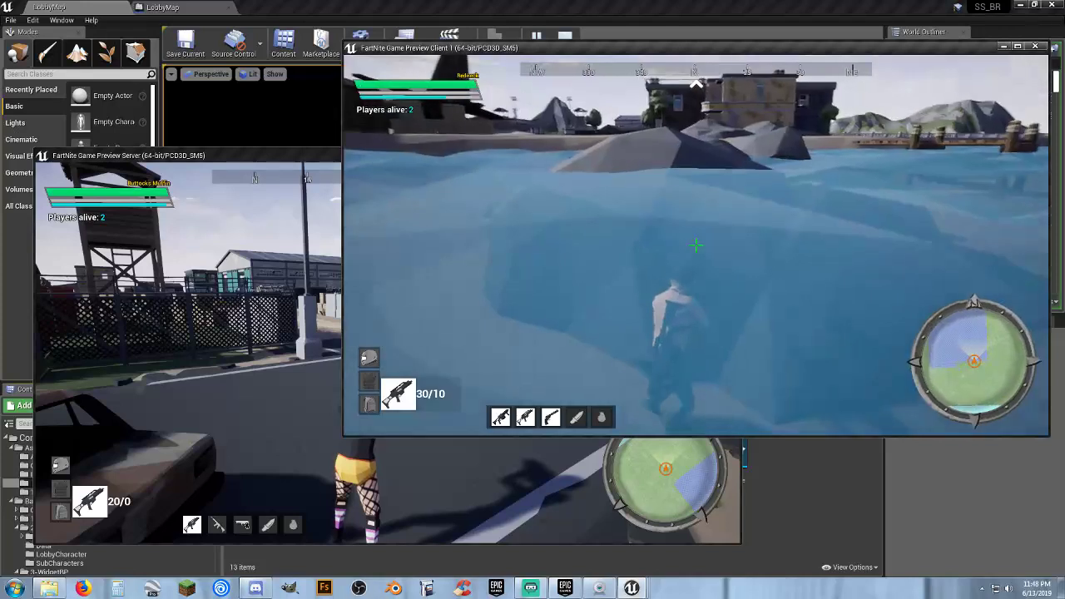
key(w)
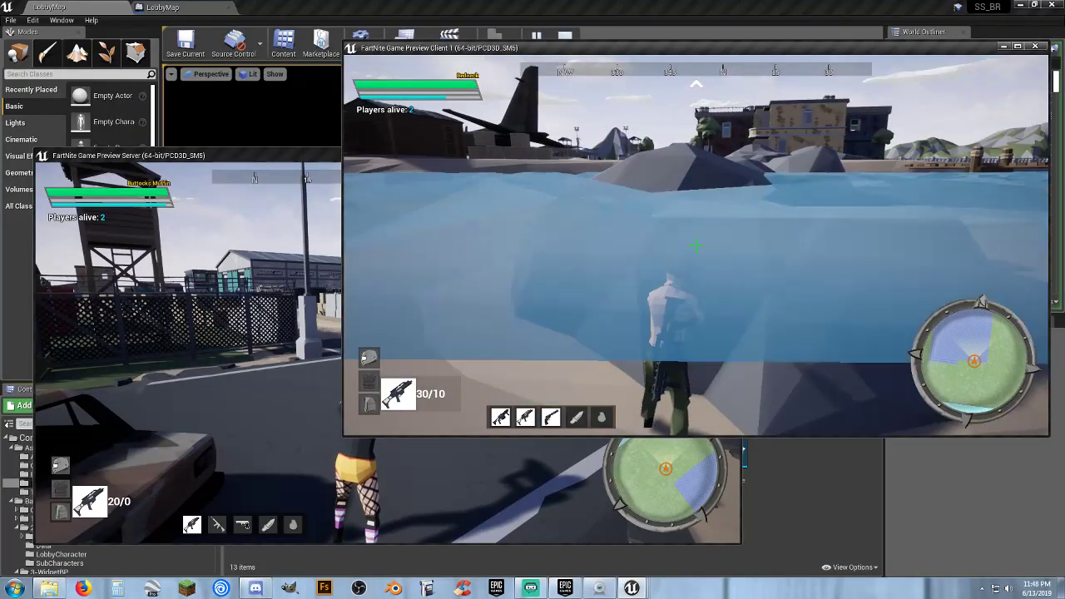
key(w)
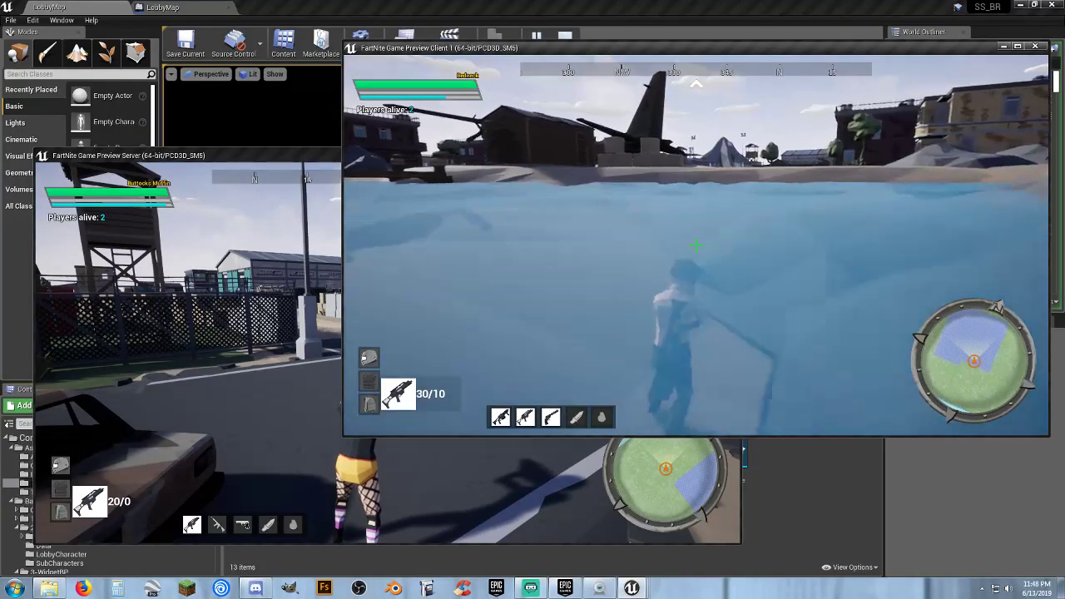
key(w)
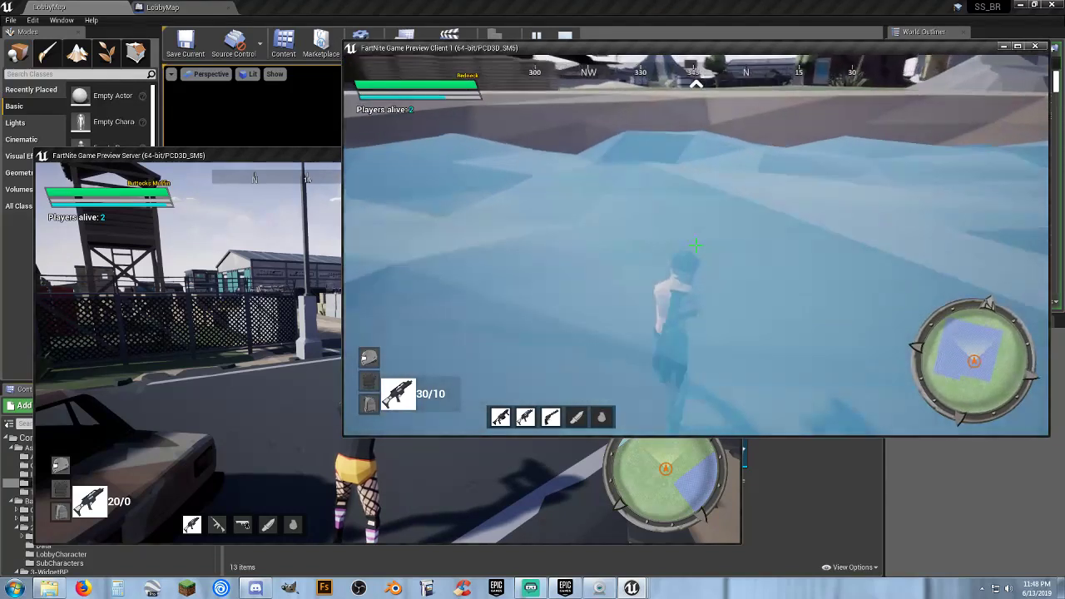
key(w)
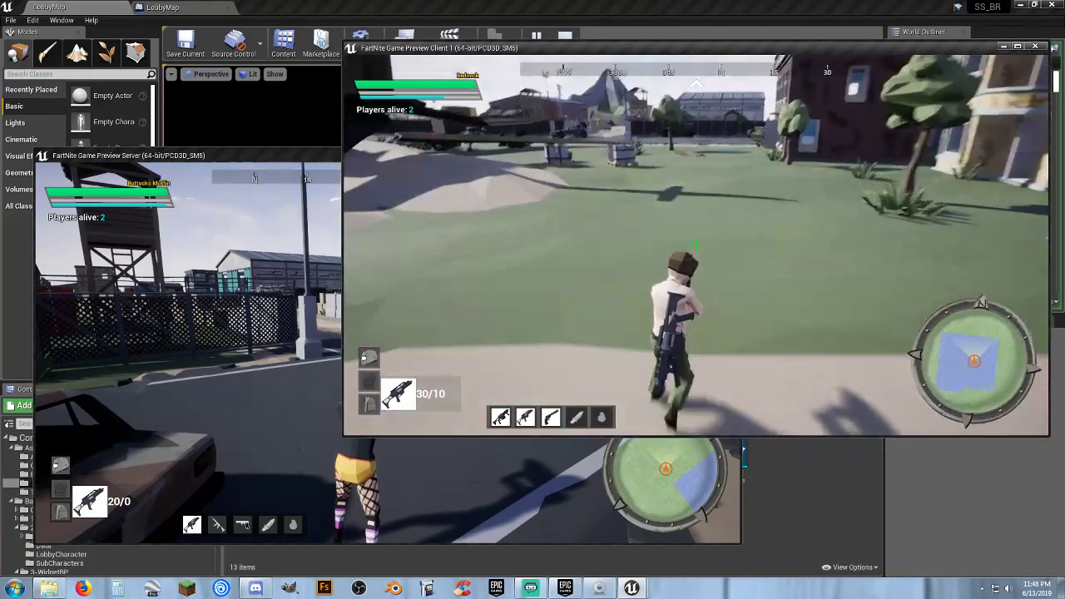
- Switch to the server game window and run its character along the road and past the crashed plane's wing
key(alt+Tab)
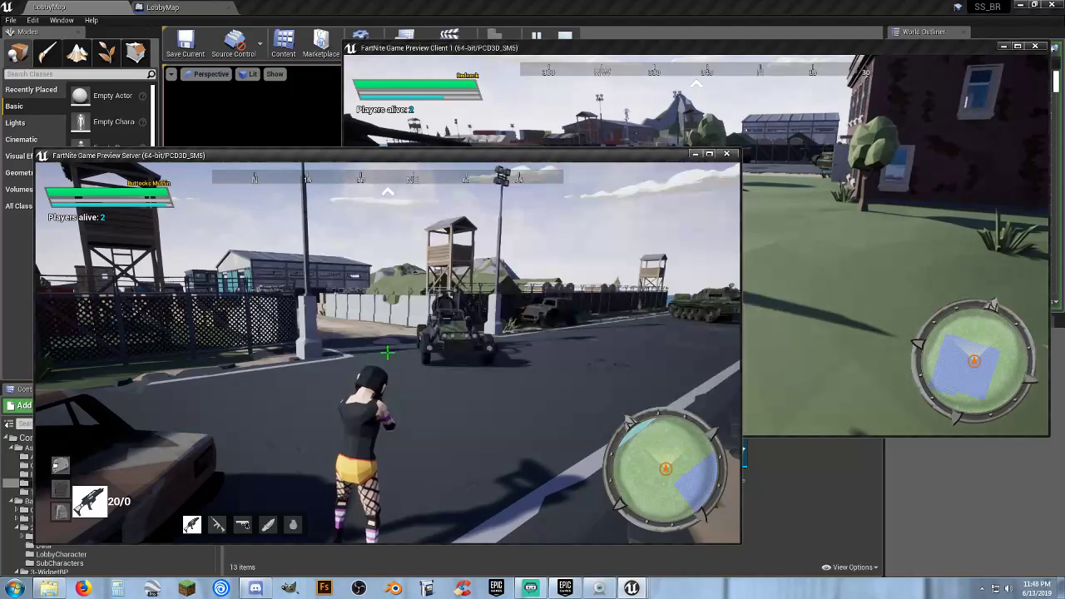
key(w)
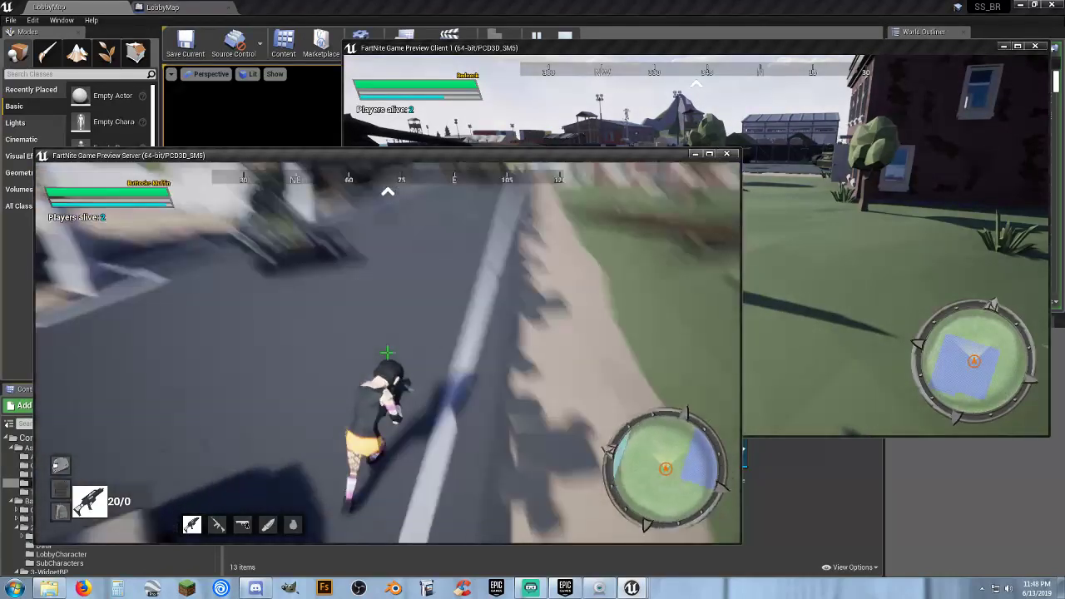
key(w)
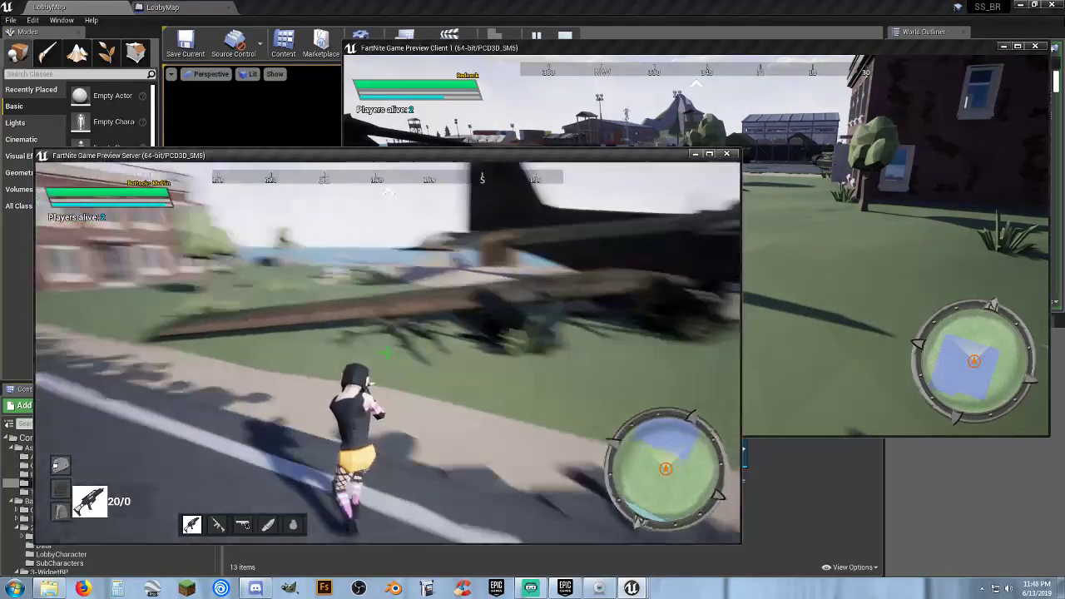
key(w)
- Aim the server character's rifle at the client character near the shore and shoot it to finish the match
right_click(388, 353)
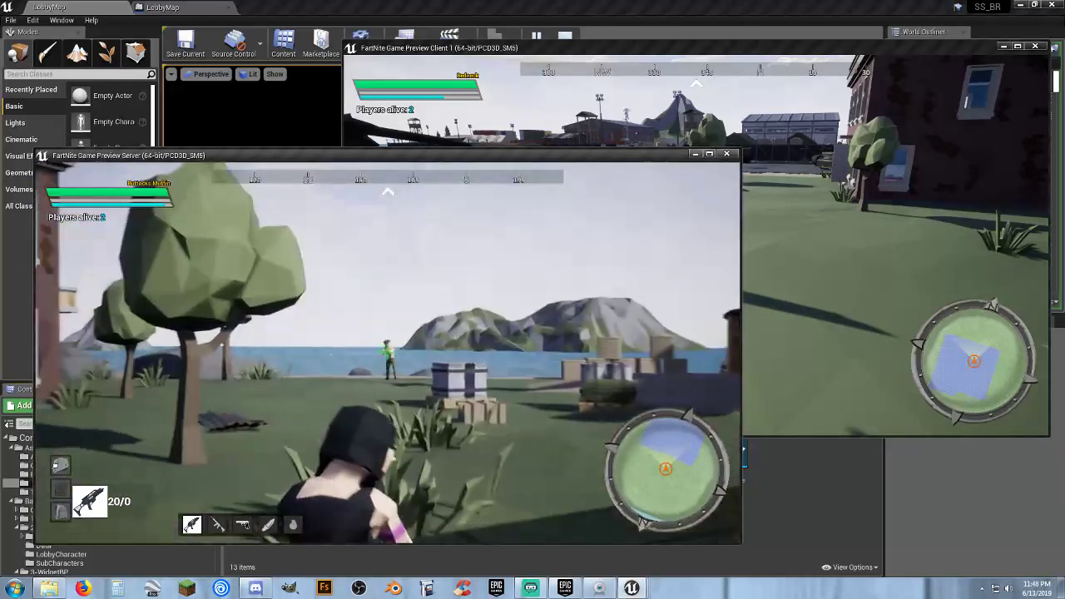
click(388, 353)
key(w)
click(388, 353)
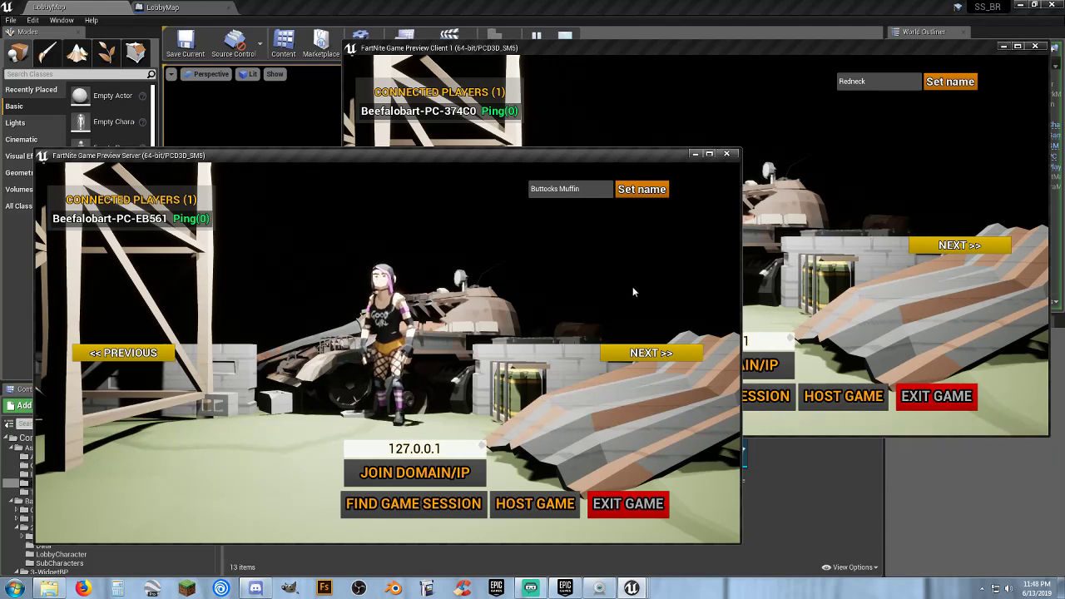
- Change the server player's lobby character to the one in the green tank top and open the game hosting options
click(655, 352)
click(652, 354)
click(650, 357)
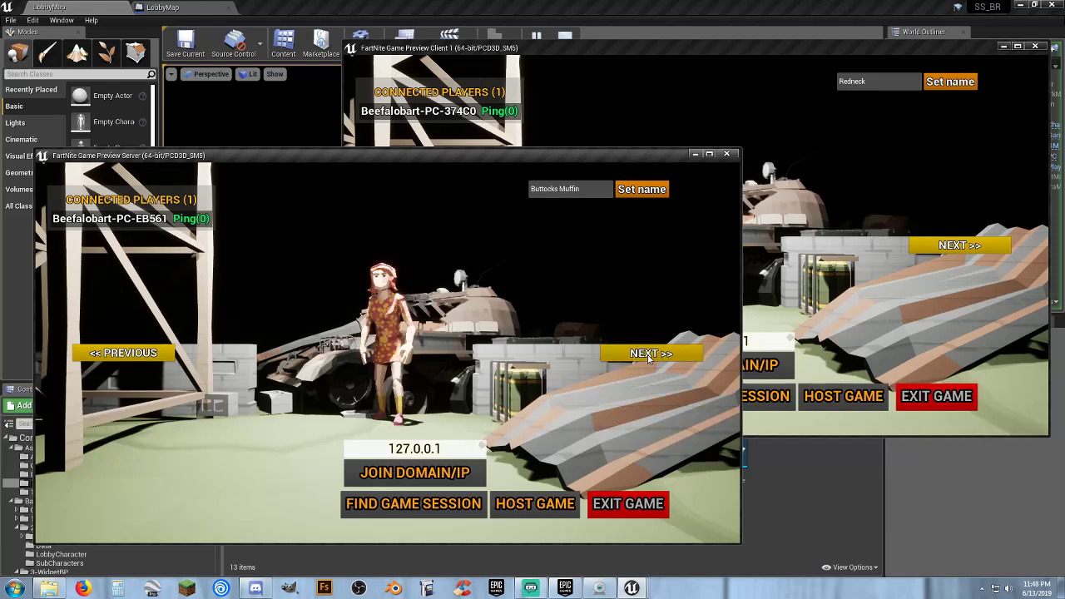
click(650, 356)
click(566, 499)
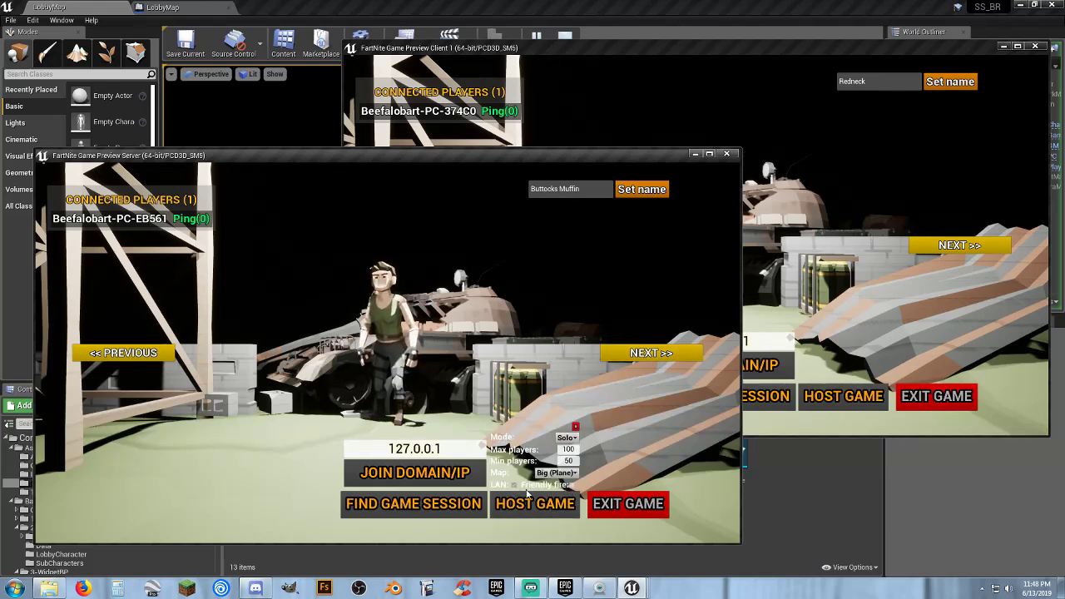
- Set the minimum players to 2 in the server's hosting options and host the game
double_click(572, 461)
text(2)
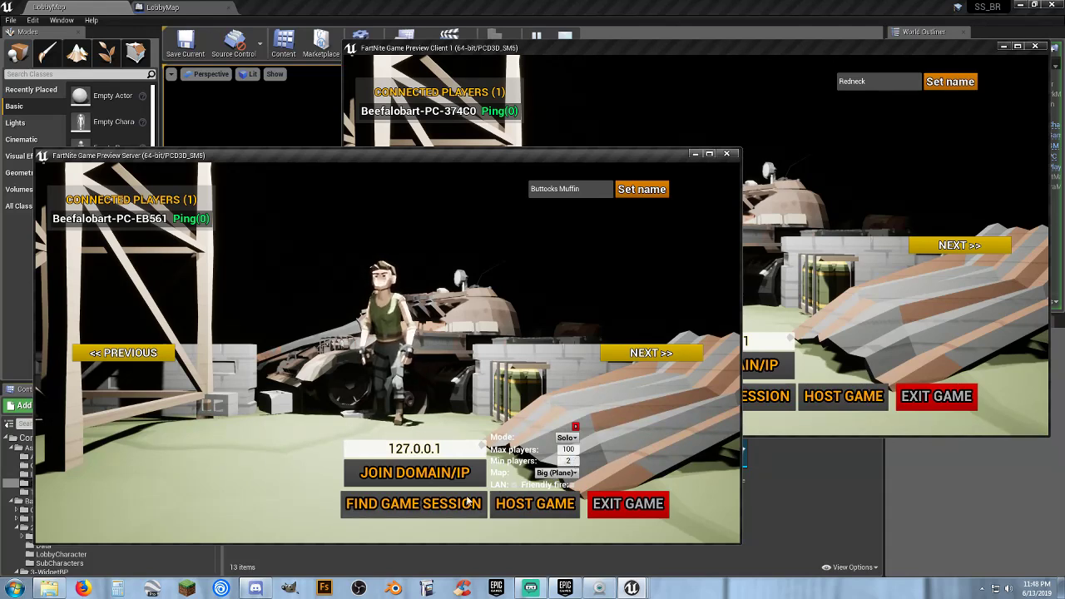
click(518, 506)
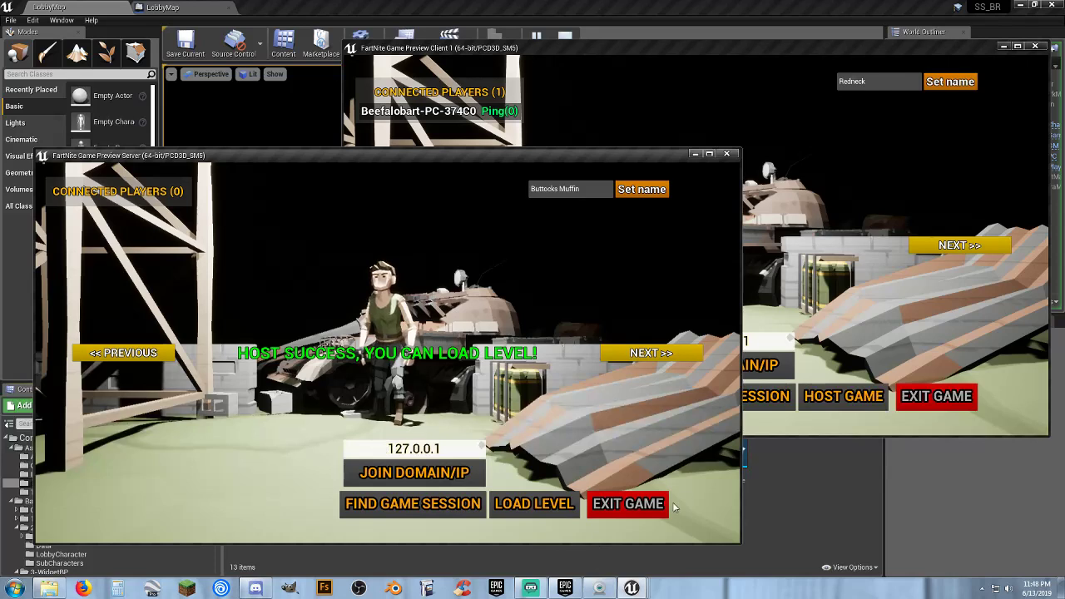
- Join the hosted session from the client game window by searching for it, and load the level on the server
click(828, 277)
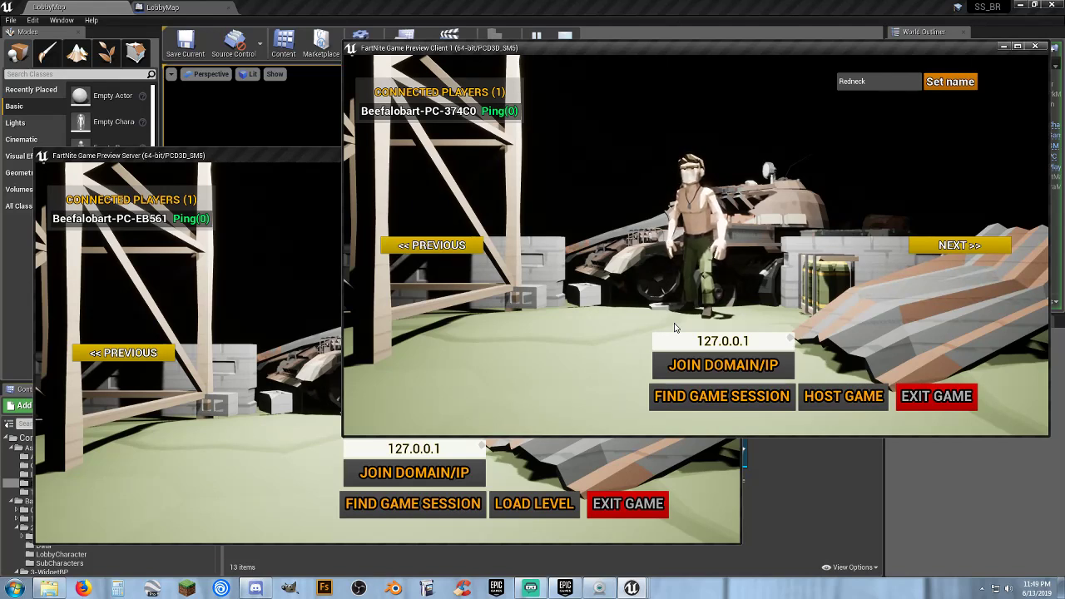
click(714, 398)
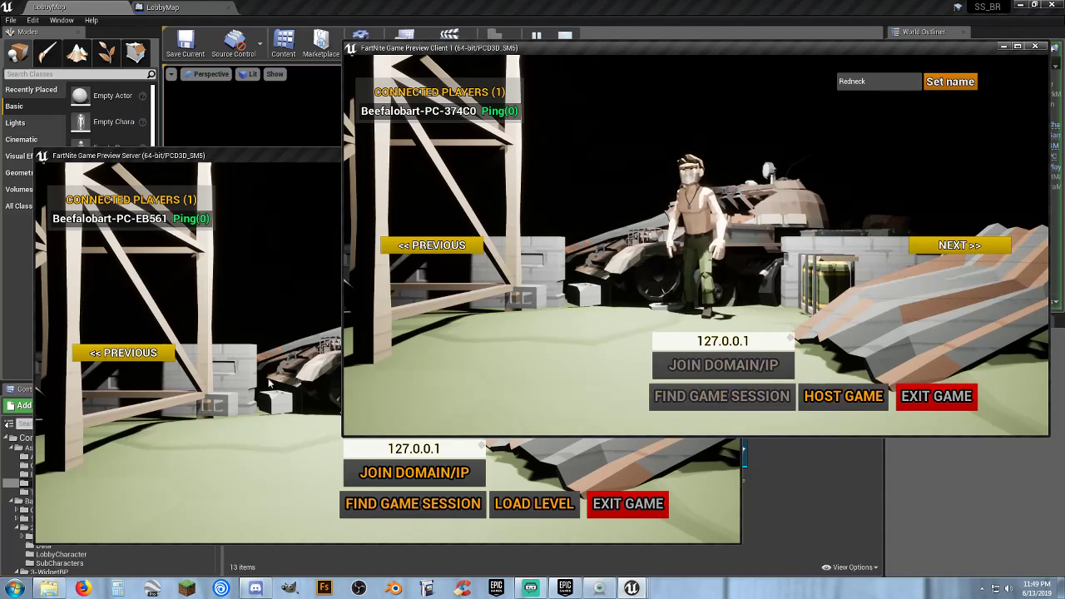
click(197, 256)
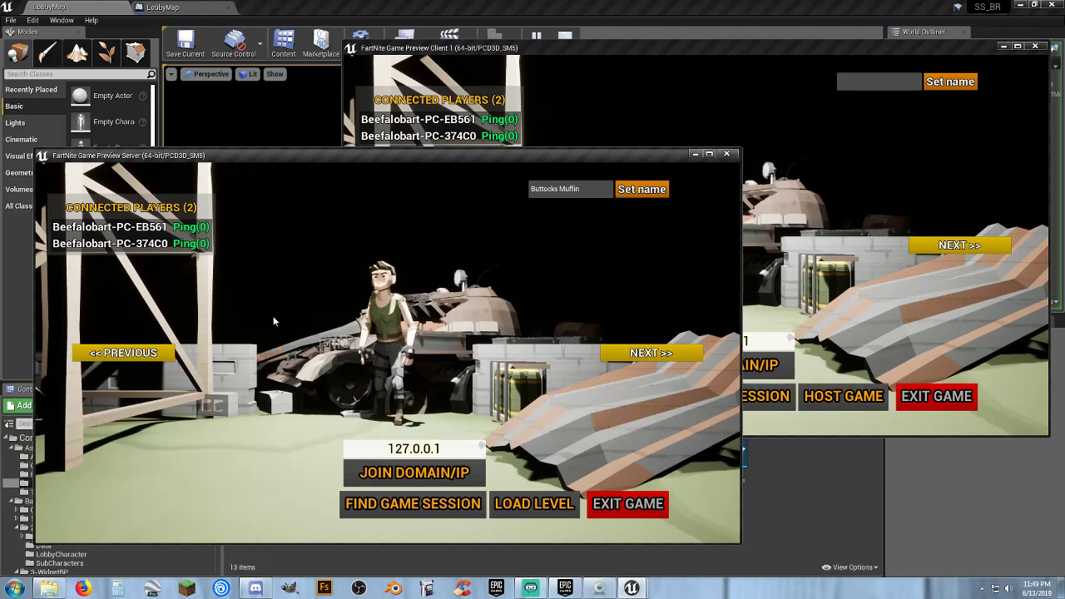
click(537, 502)
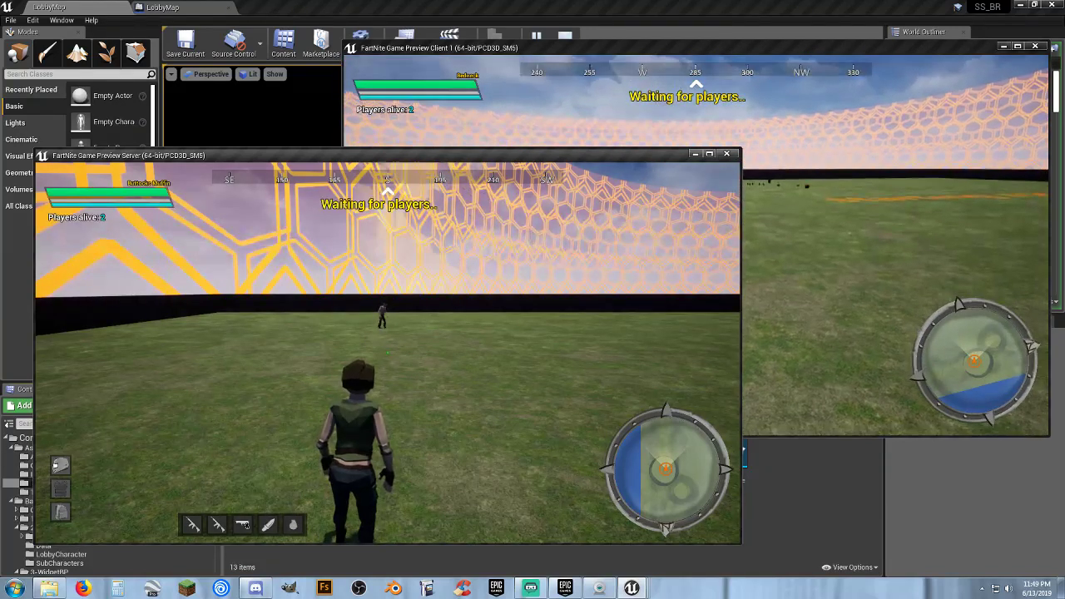
- Switch to the client game window and collect the red vest, Helmet 2 and the backpack with its character
key(alt+Tab)
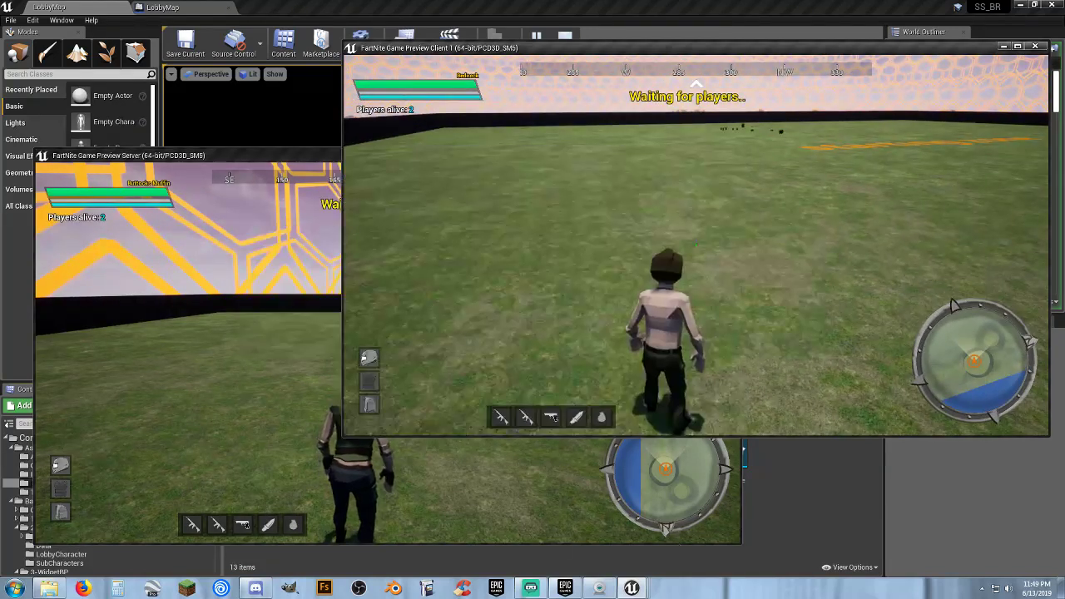
key(w)
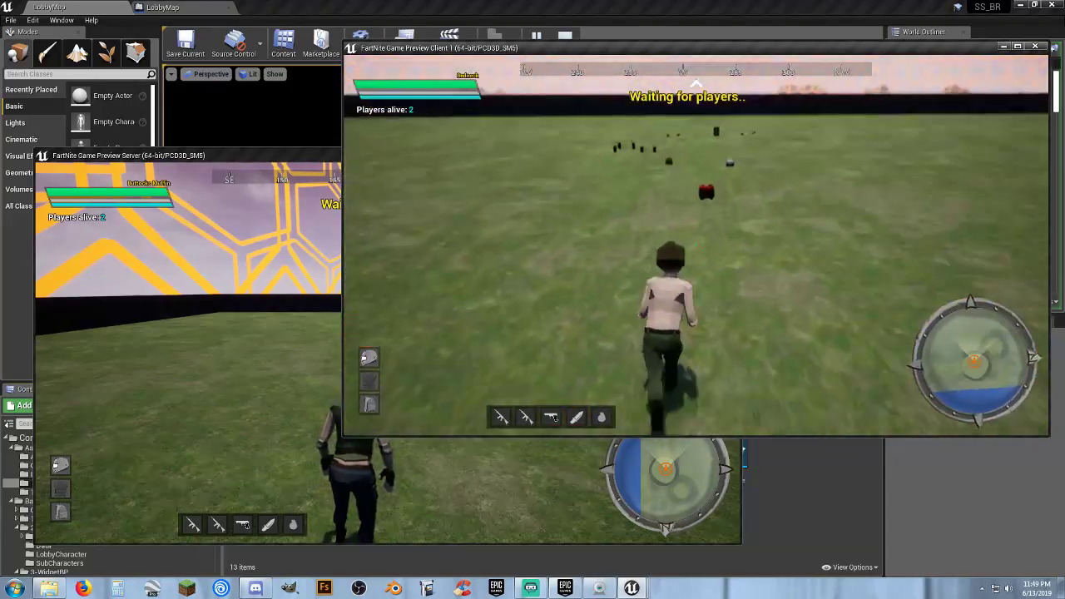
key(f)
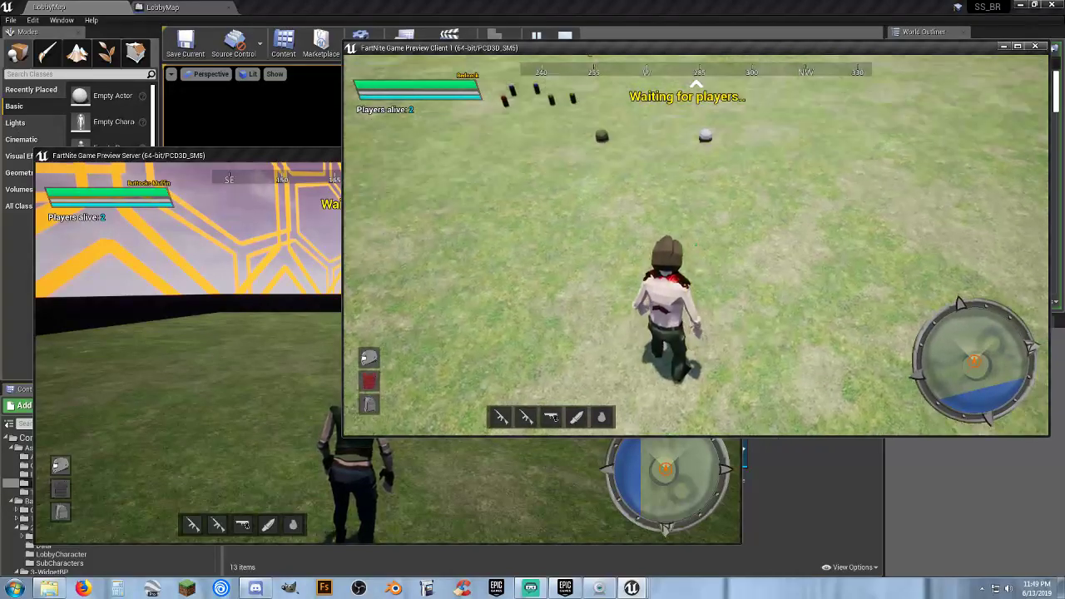
key(w)
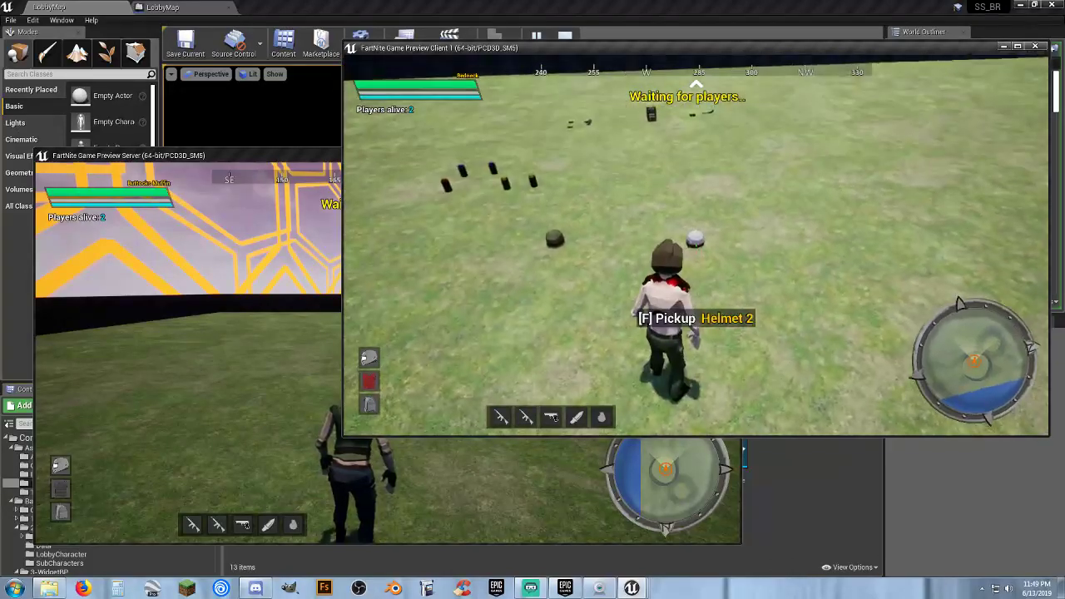
key(f)
key(w)
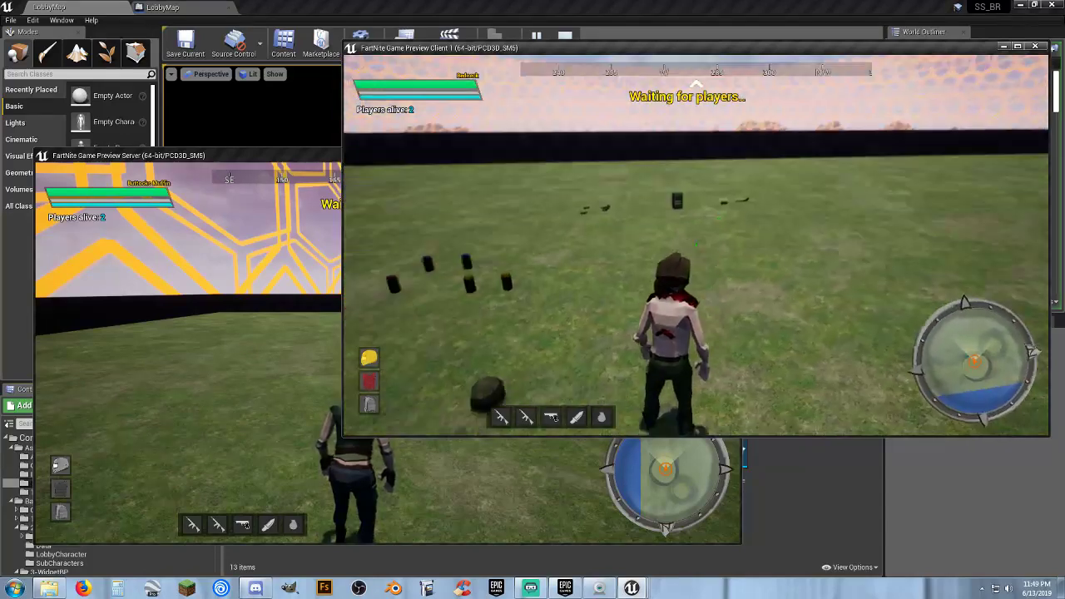
key(w)
key(f)
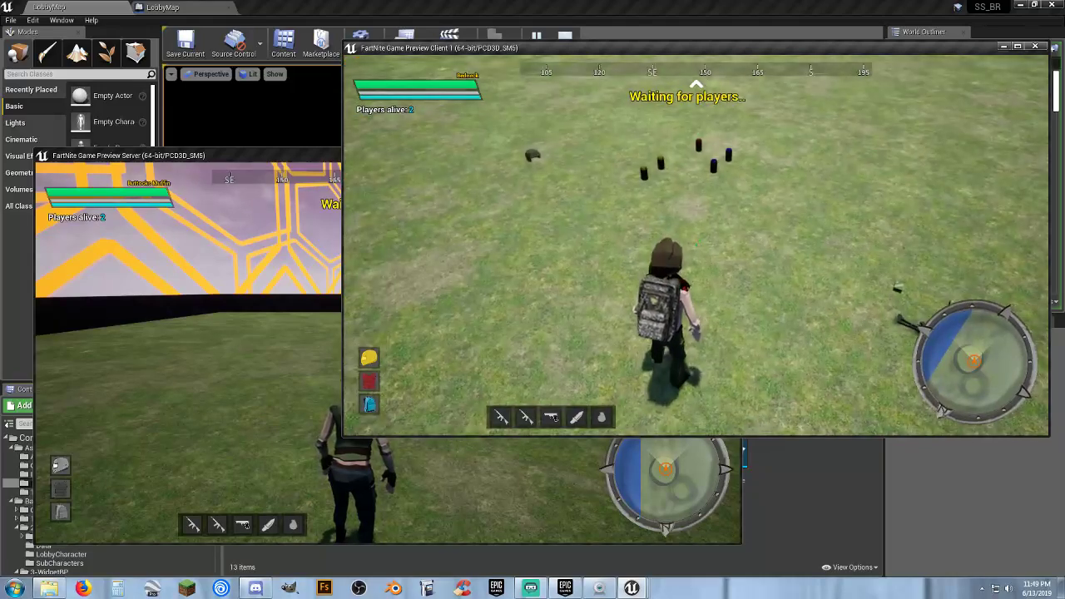
- Run the client character past the coloured canisters and swap its helmet for the Red Helmet
key(w)
key(w)
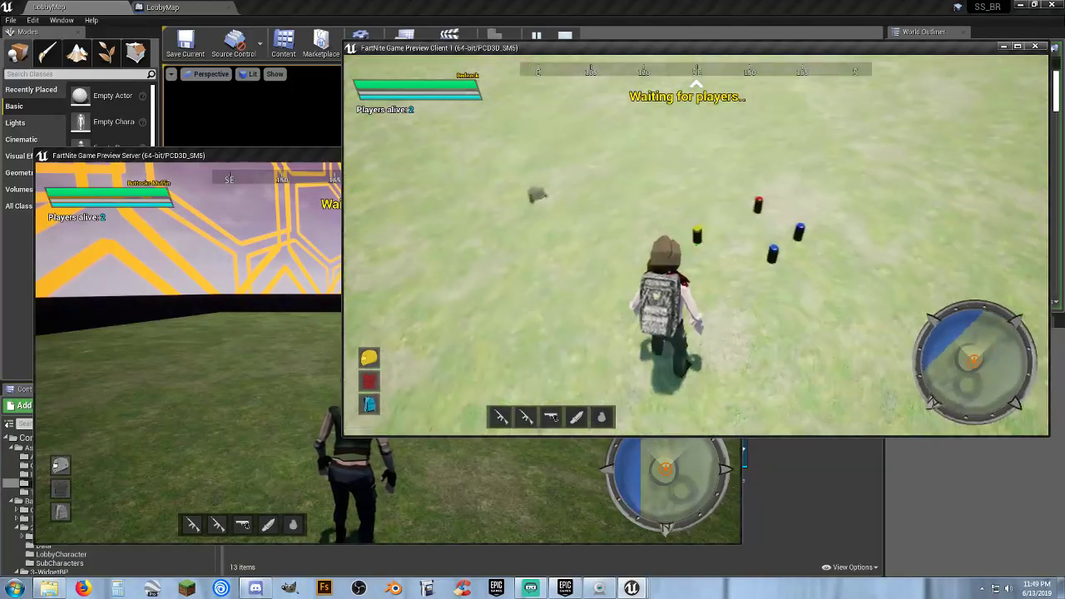
key(w)
key(f)
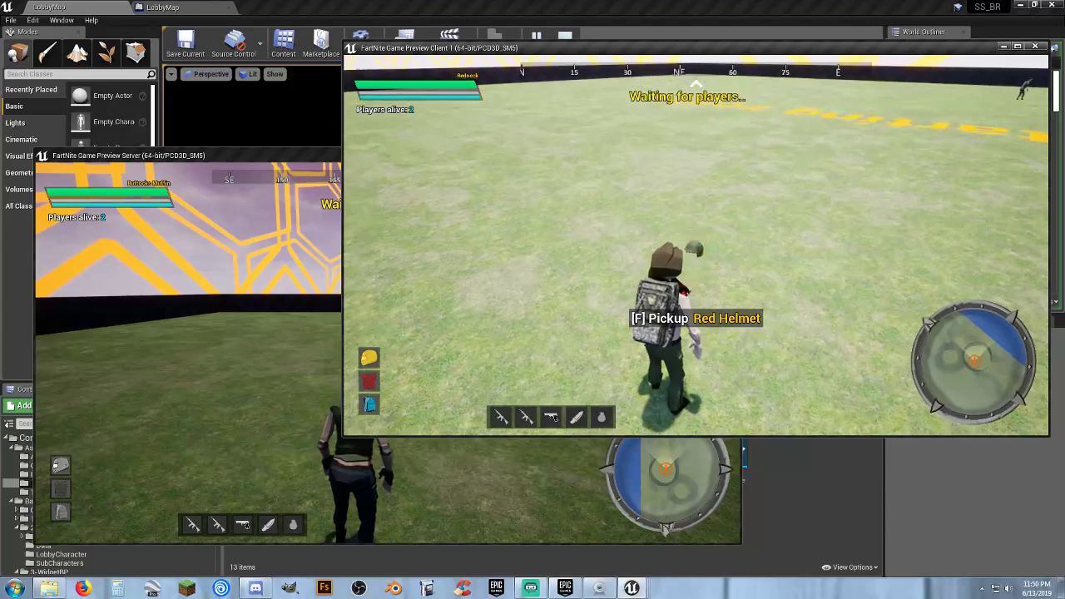
key(f)
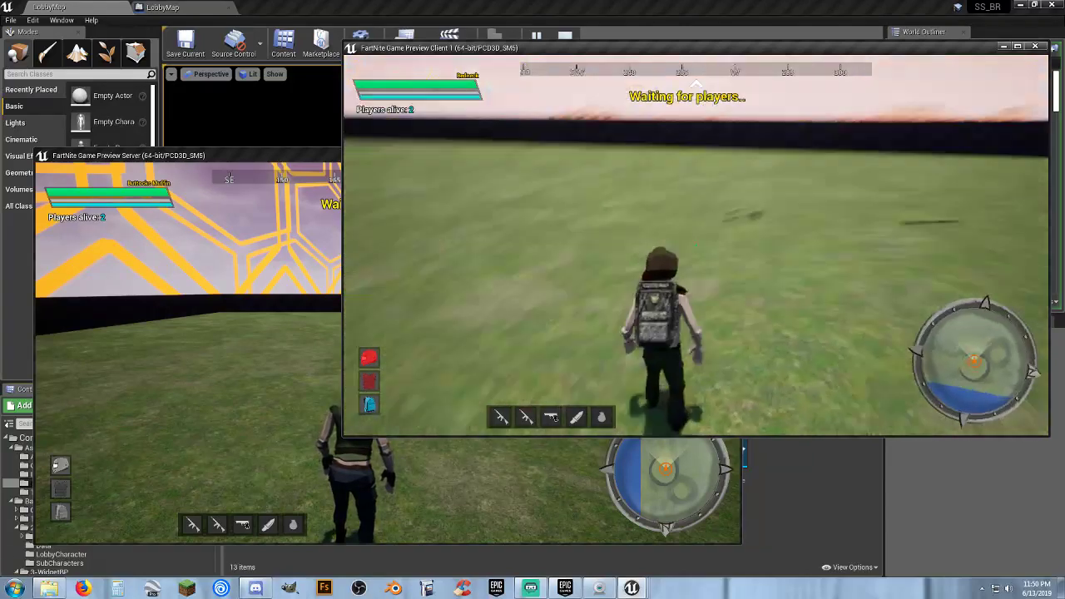
- Pick up the rifle and the nearby Rifle Ammo Temp x20 with the client character
key(w)
key(f)
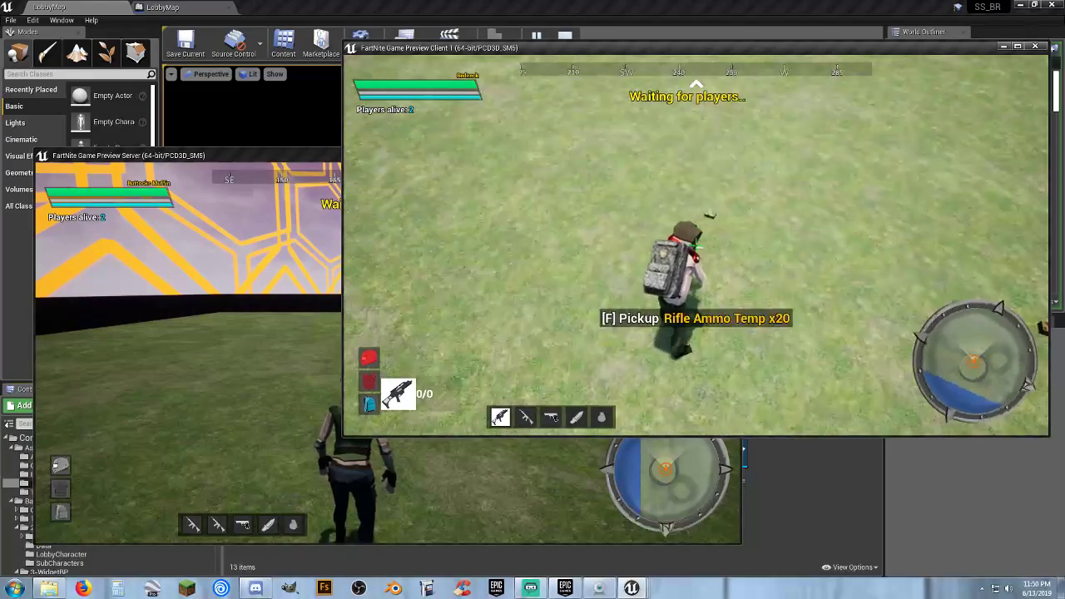
key(f)
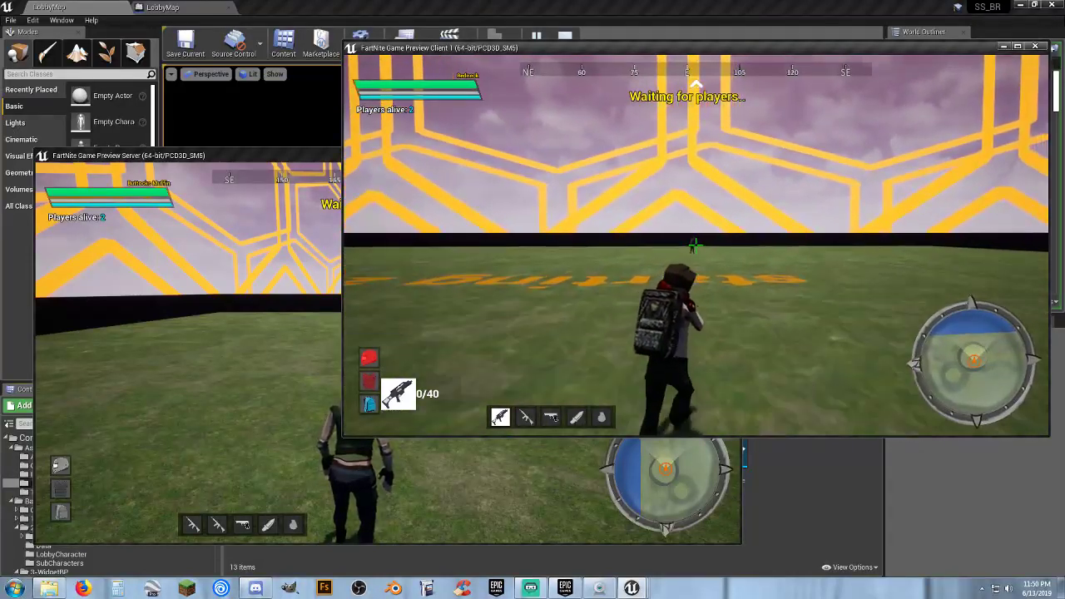
- Switch to the server game window, run its character across the starting zone, and pick up and reload the Anaconda revolver
key(alt+Tab)
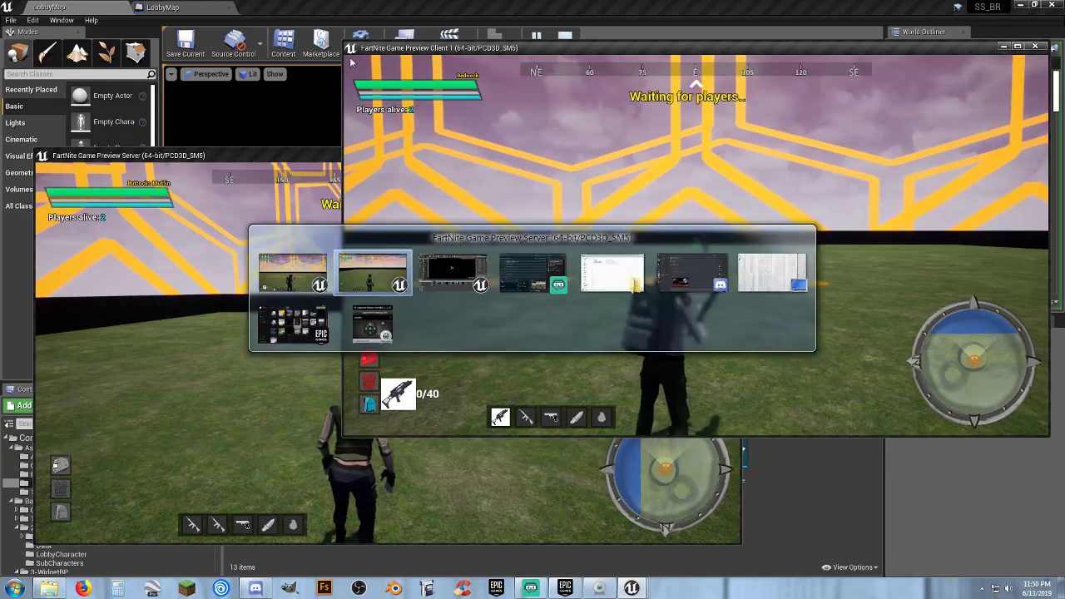
key(w)
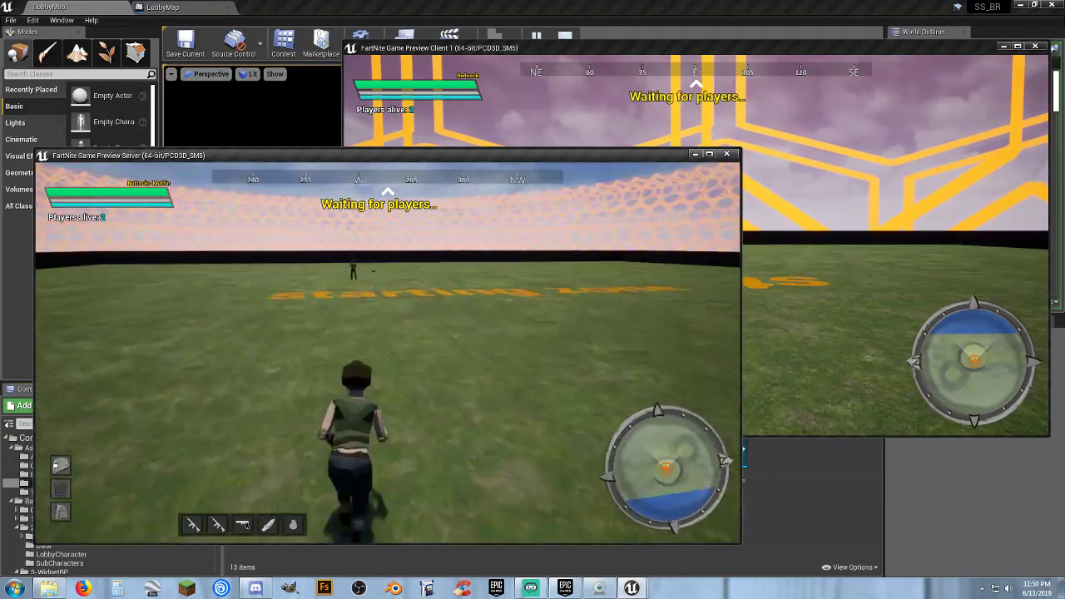
key(w)
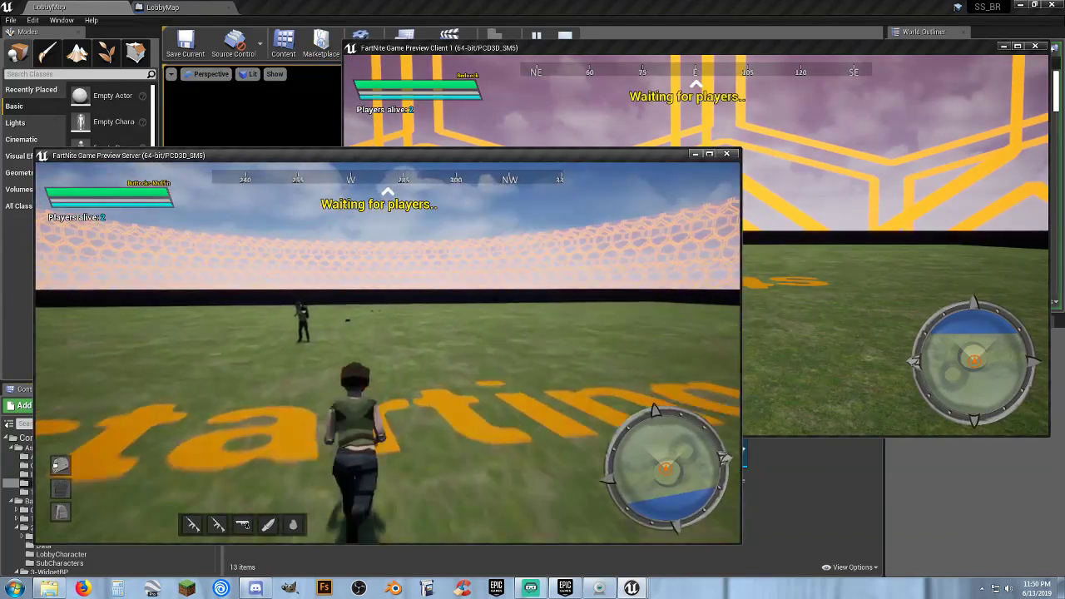
key(w)
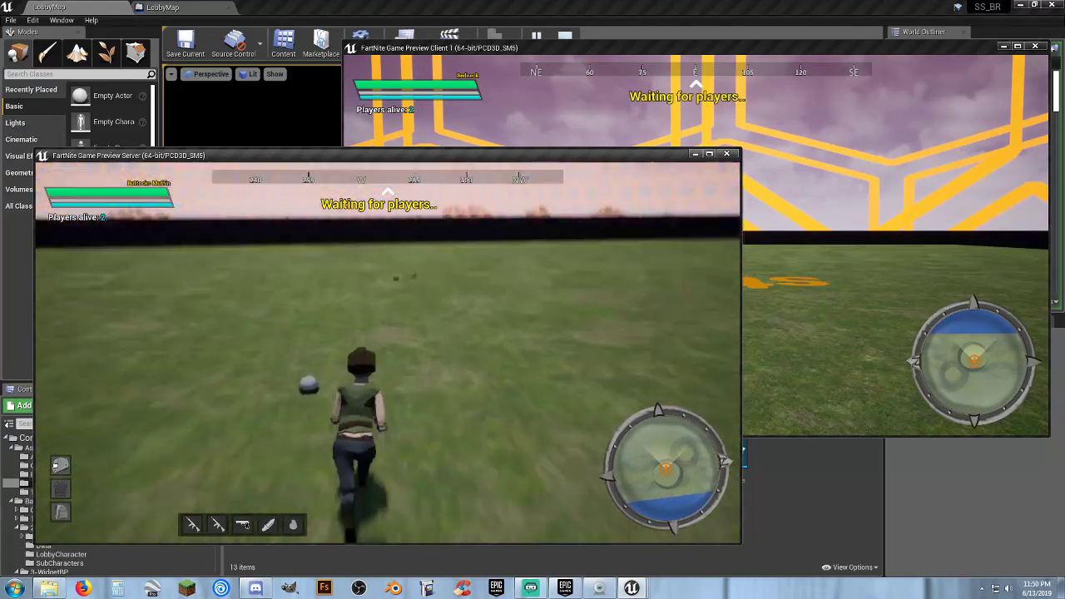
key(w)
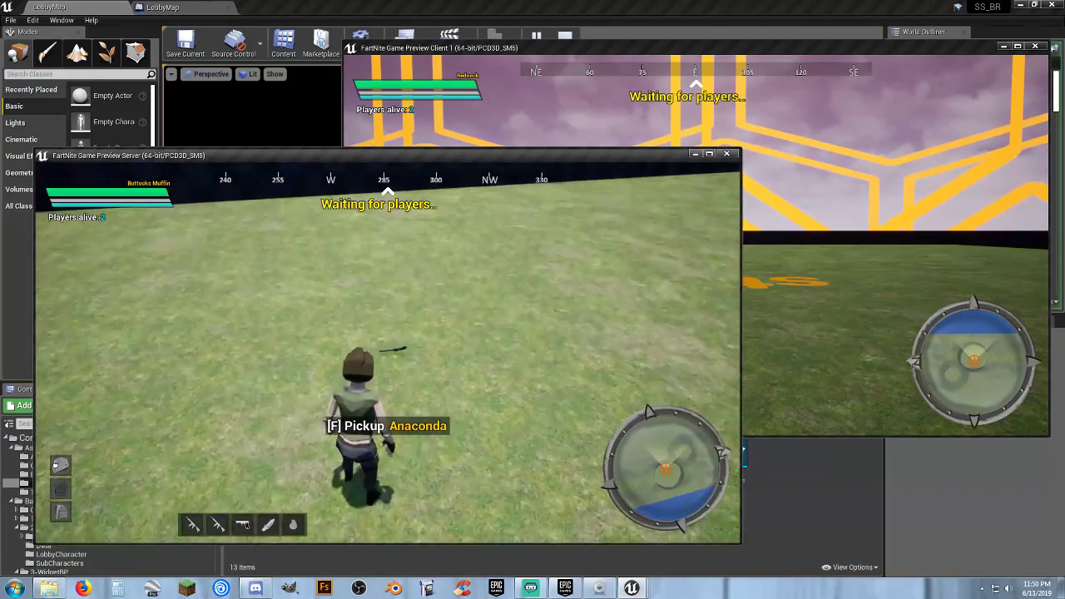
key(f)
key(w)
key(f)
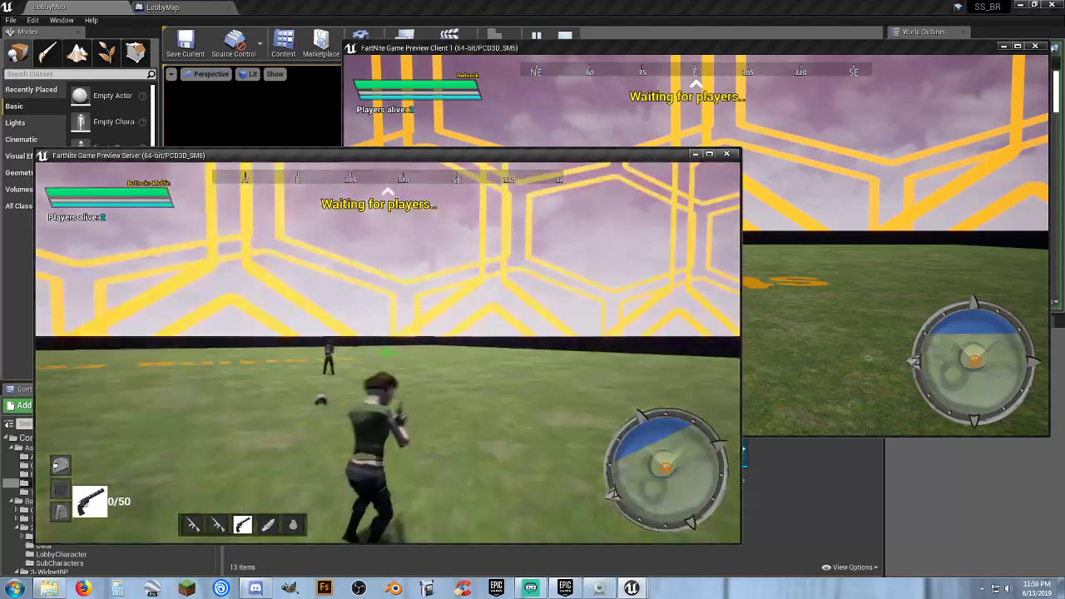
key(r)
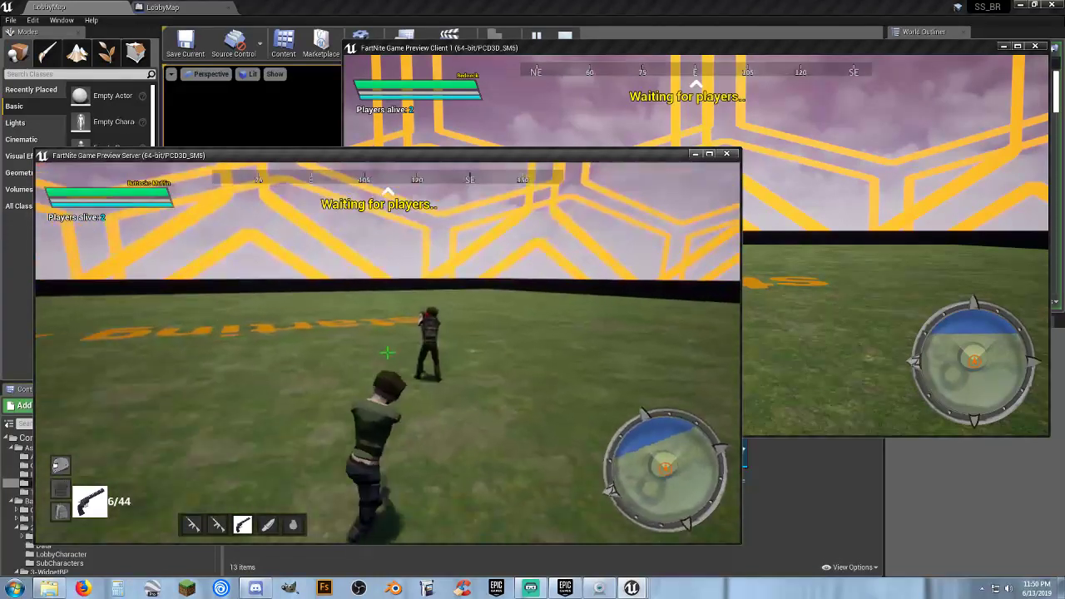
- Approach the client character from behind, aim the Anaconda at its head and fire several shots
key(w)
right_click(388, 352)
click(387, 352)
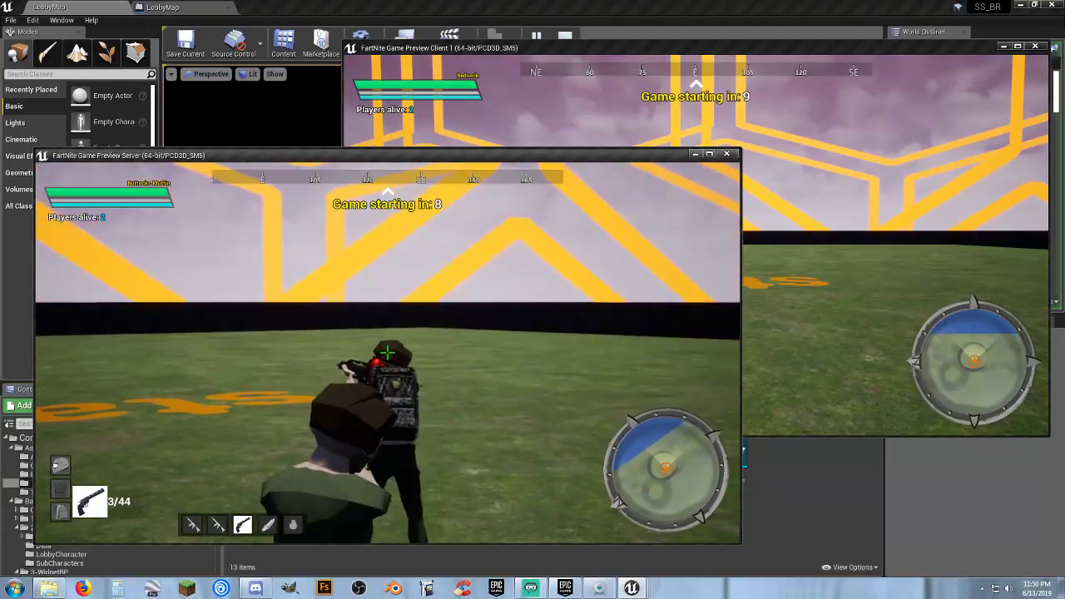
click(388, 353)
click(388, 353)
click(388, 353)
right_click(388, 353)
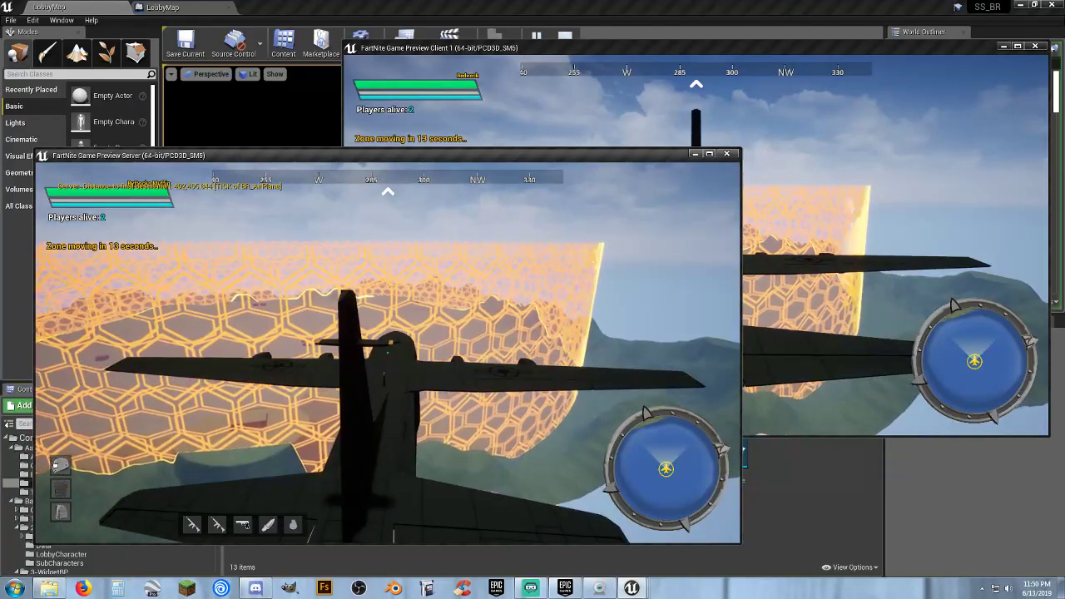
- Stop the play session and open the PlaneMainMap level from the 1-Maps/MapWithAirplane folder
key(Escape)
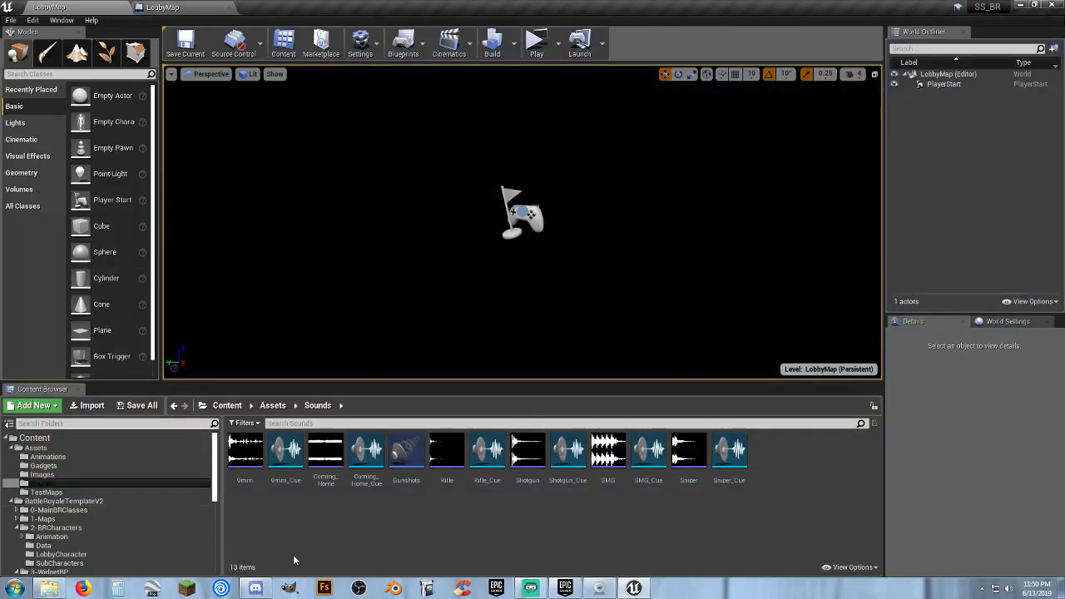
scroll(121, 519, down, 2)
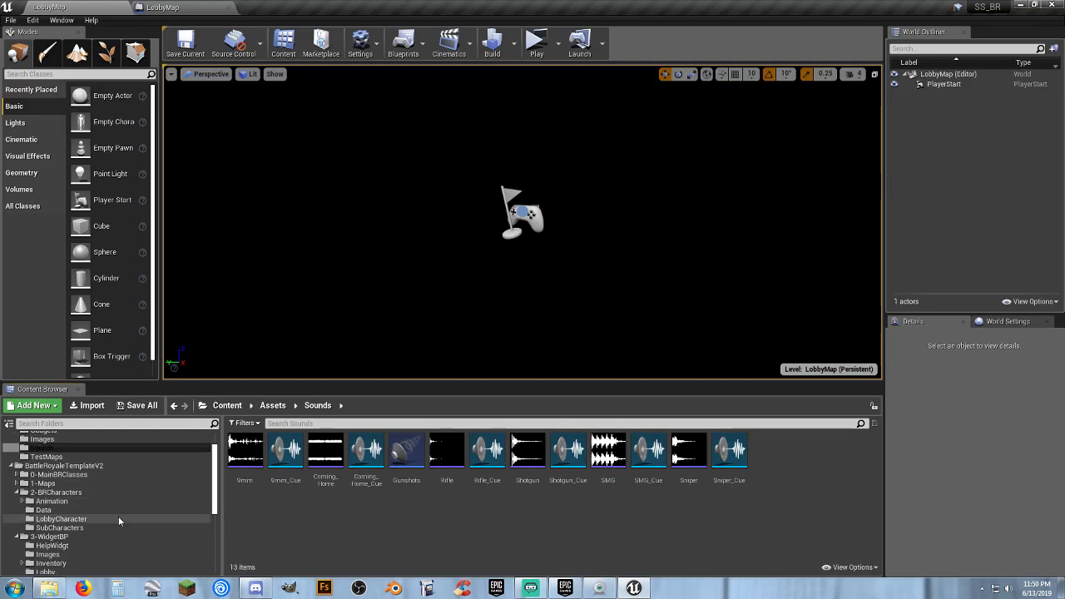
scroll(117, 516, up, 2)
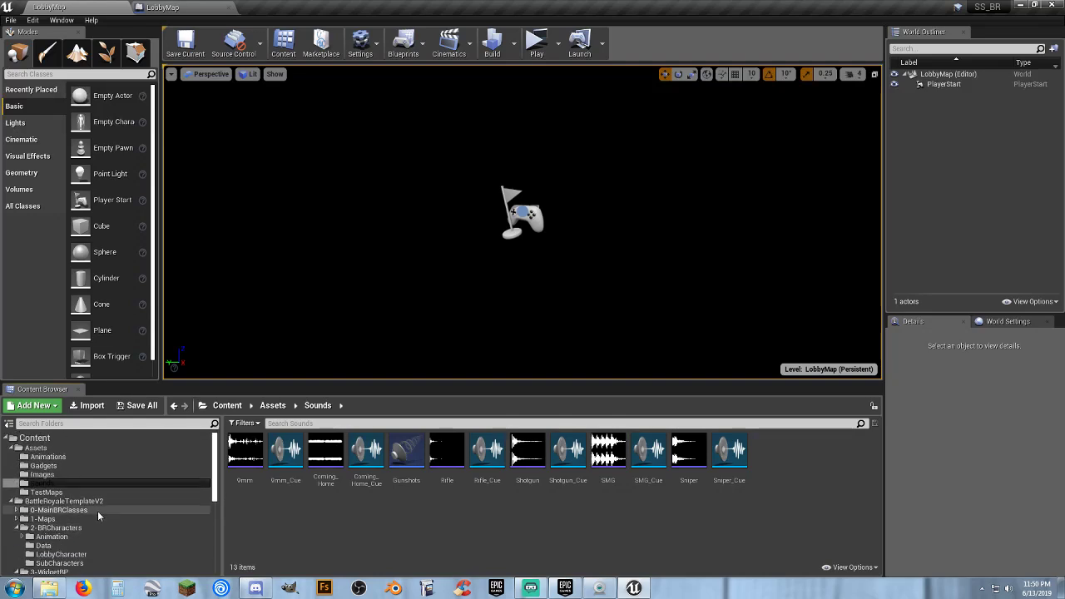
scroll(15, 519, down, 3)
click(16, 518)
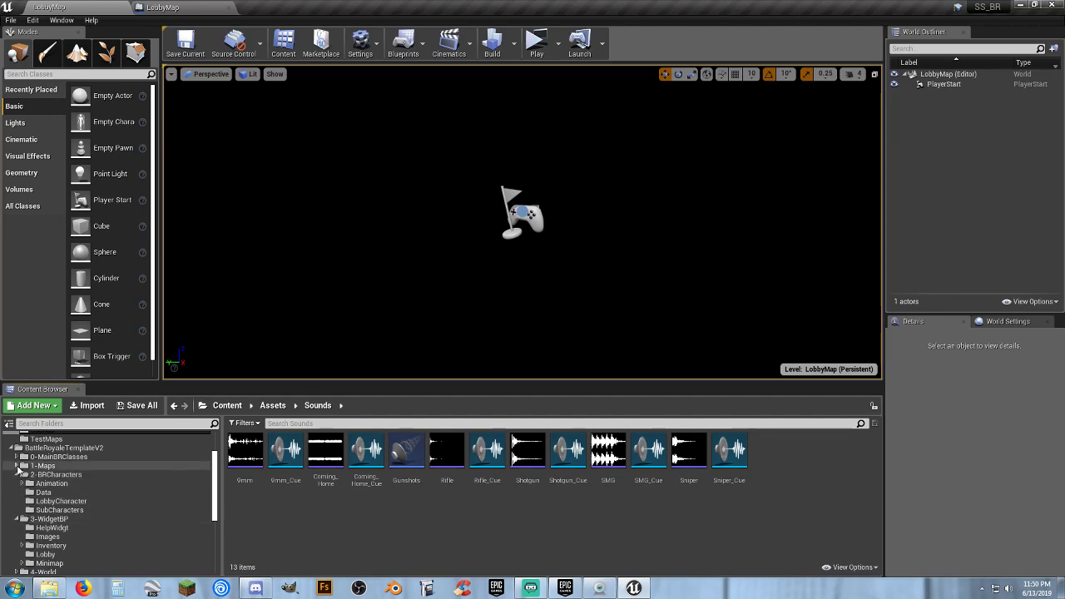
click(16, 466)
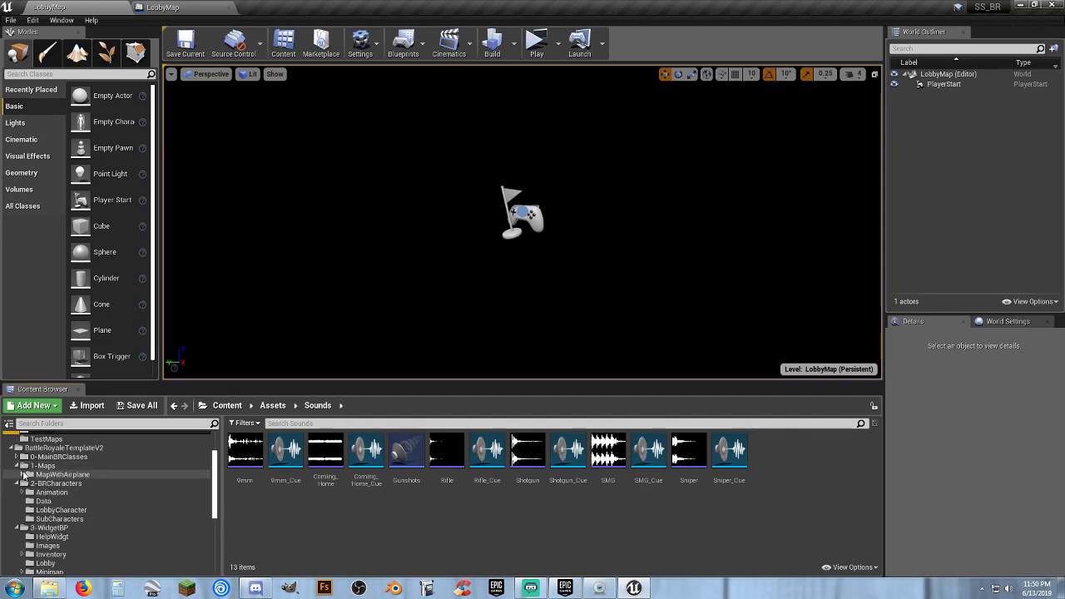
scroll(24, 474, up, 3)
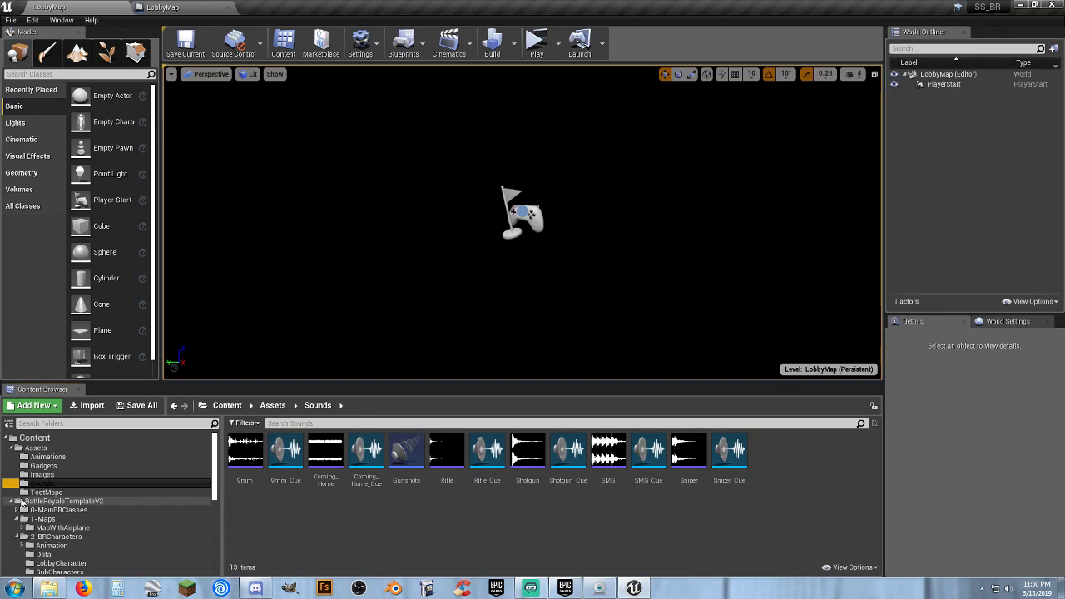
click(39, 519)
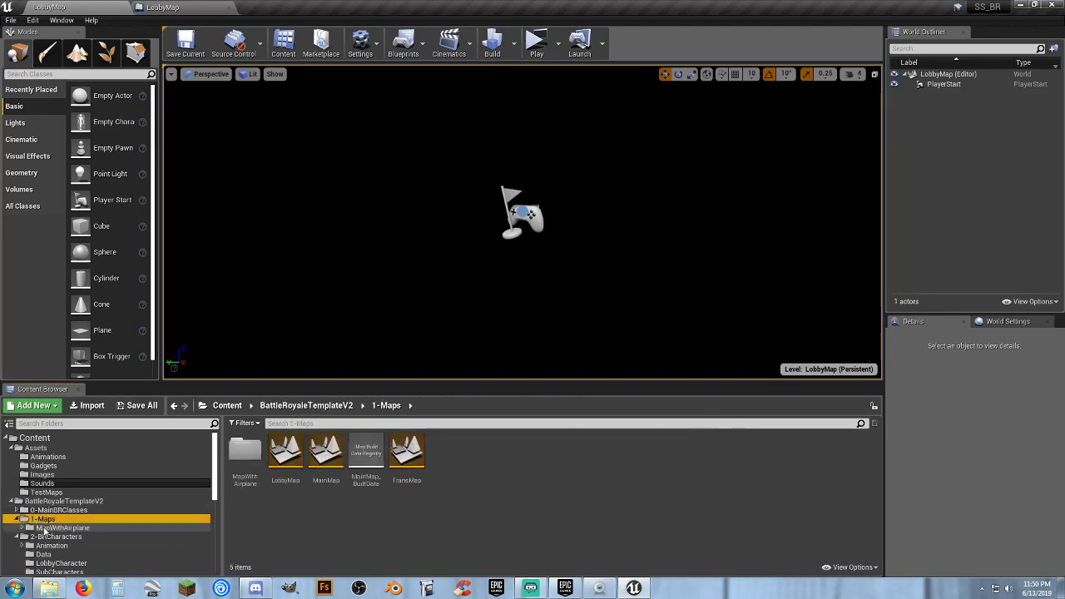
click(50, 527)
double_click(285, 454)
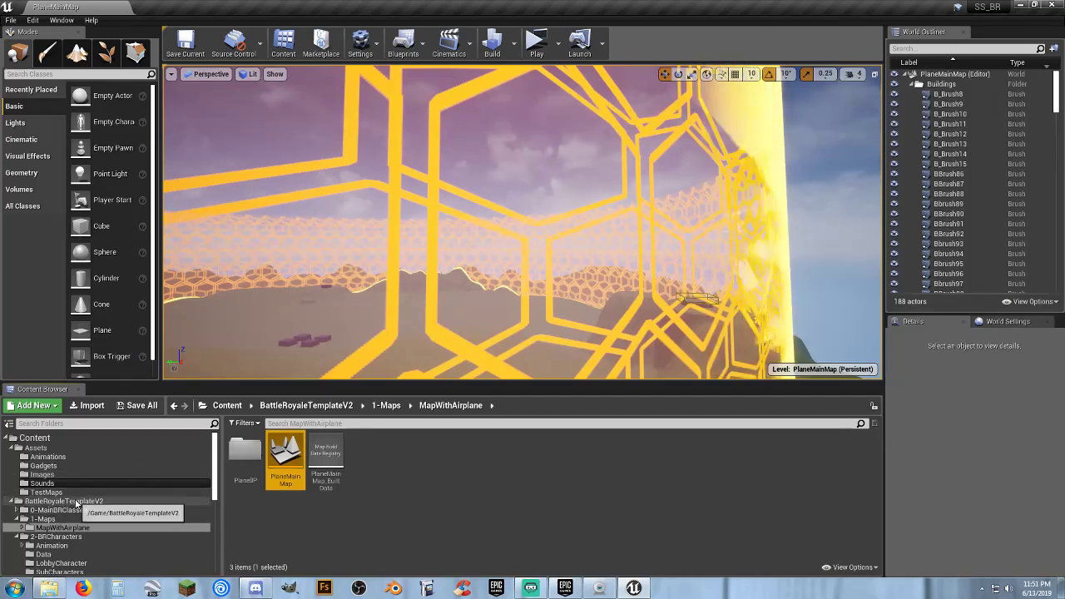
right_drag(436, 291, 329, 329)
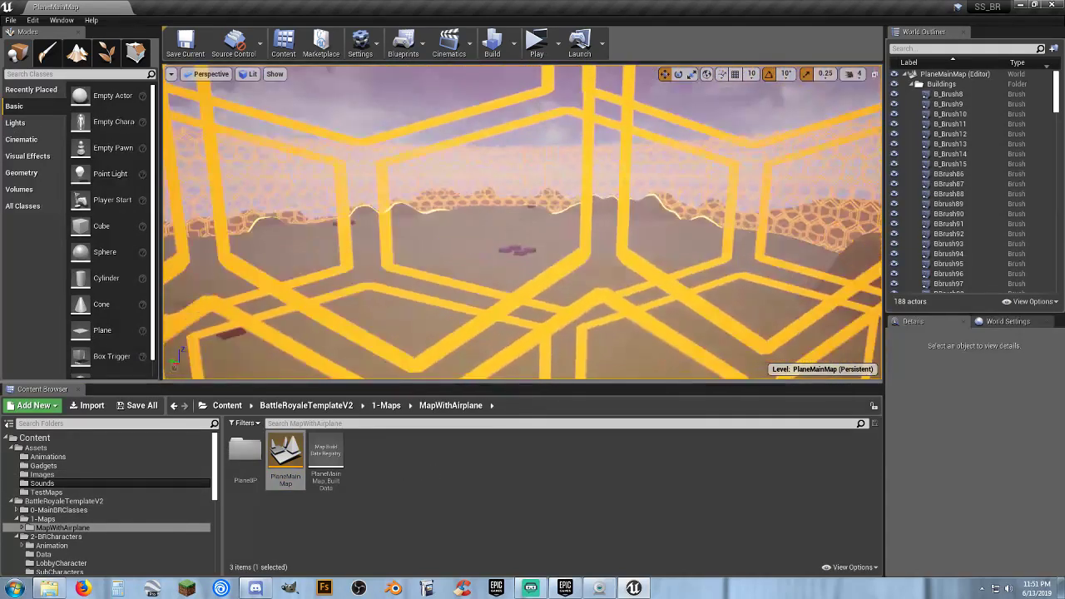
- Browse the project folders to MapWithAirplane/PlaneBP and open the BR_AirPlane blueprint
click(60, 467)
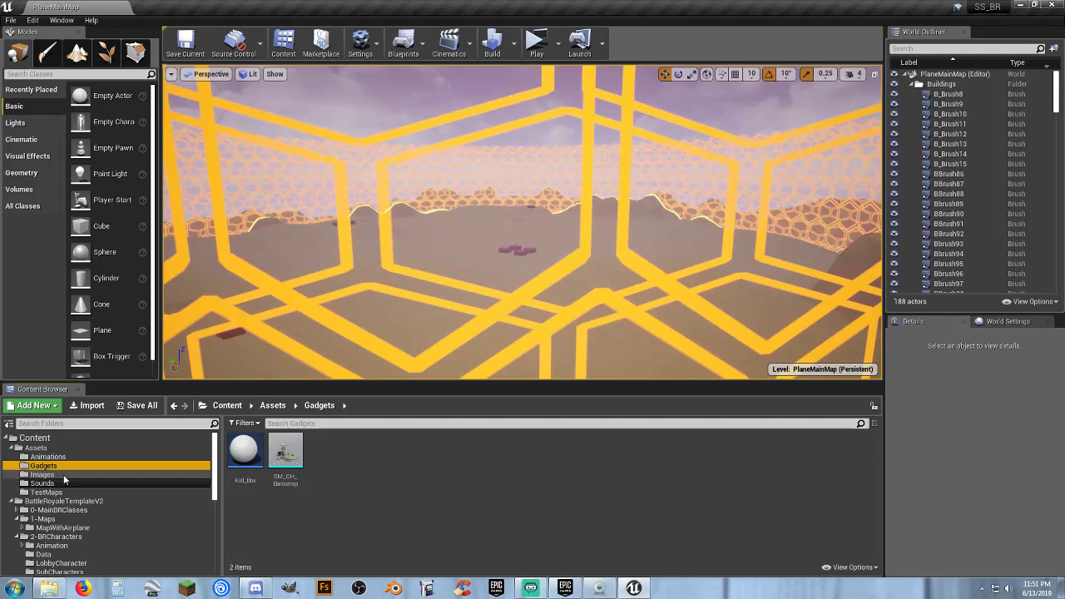
scroll(64, 474, down, 2)
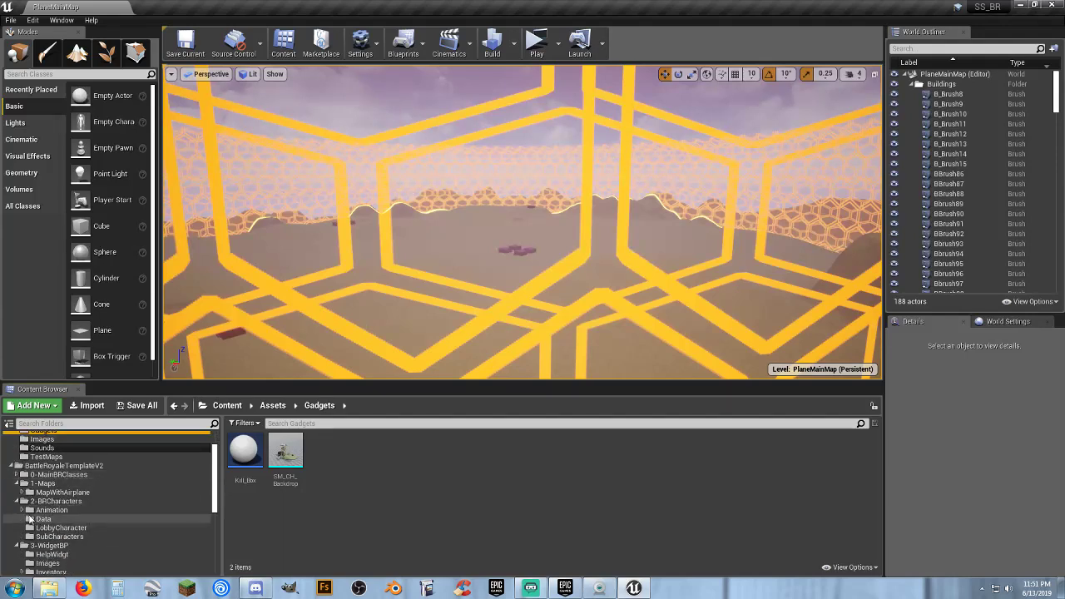
scroll(25, 541, down, 1)
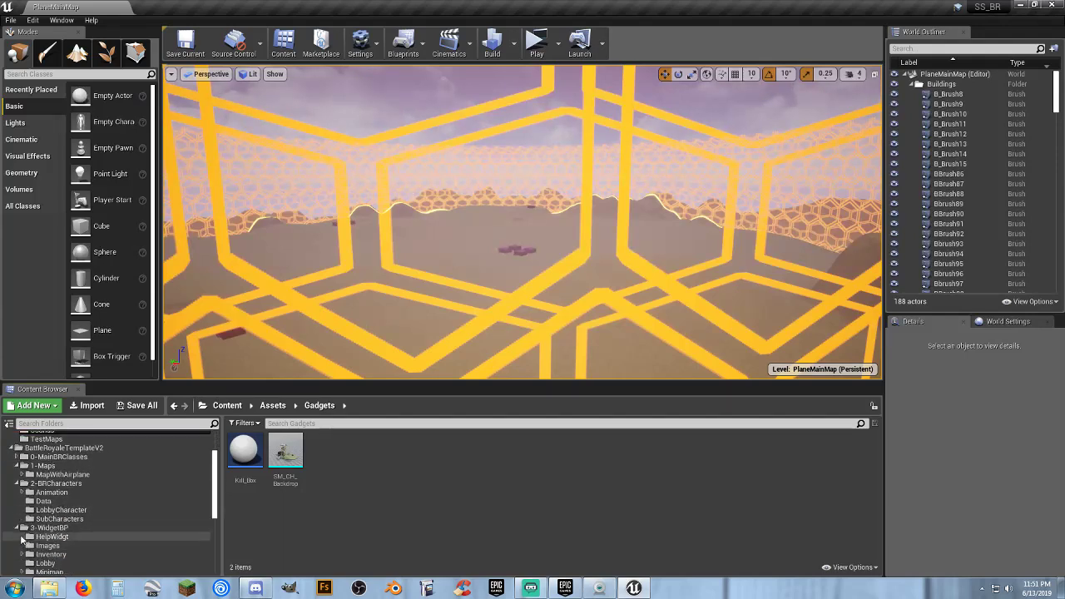
click(18, 528)
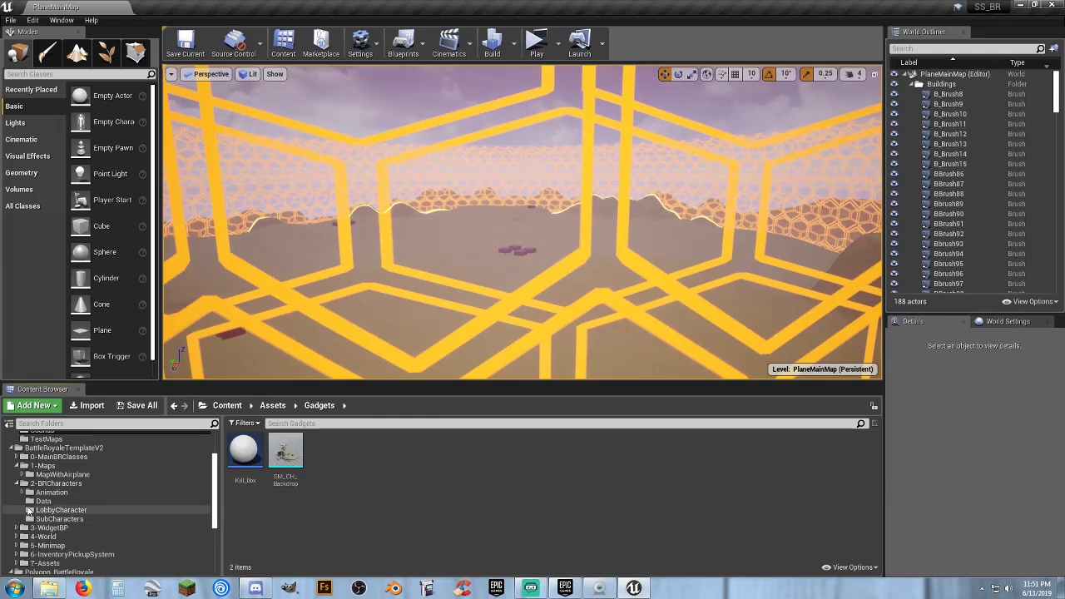
scroll(29, 499, up, 1)
click(23, 493)
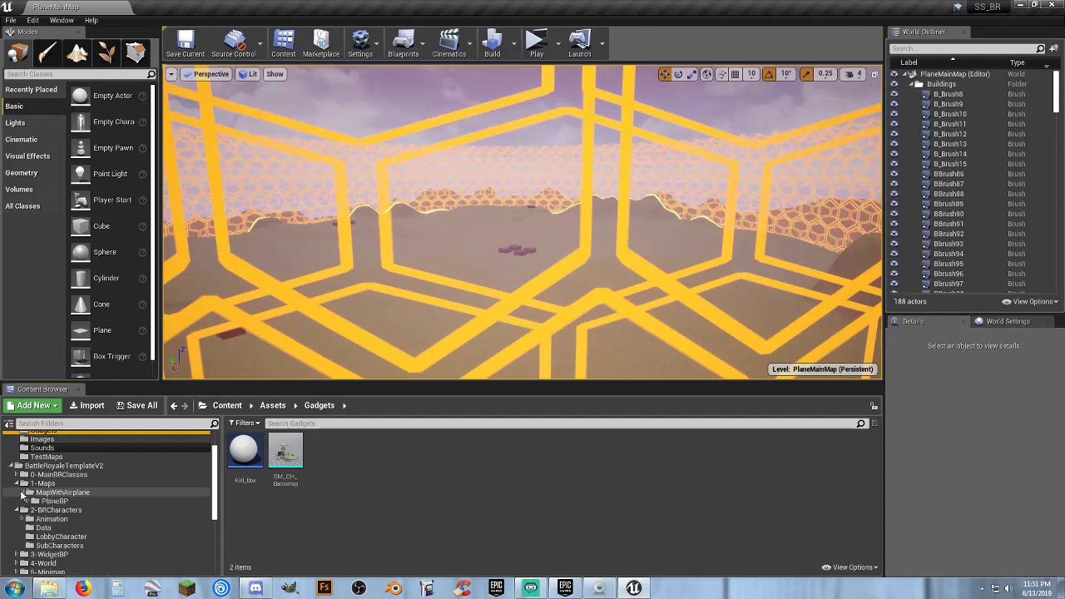
click(42, 493)
click(46, 501)
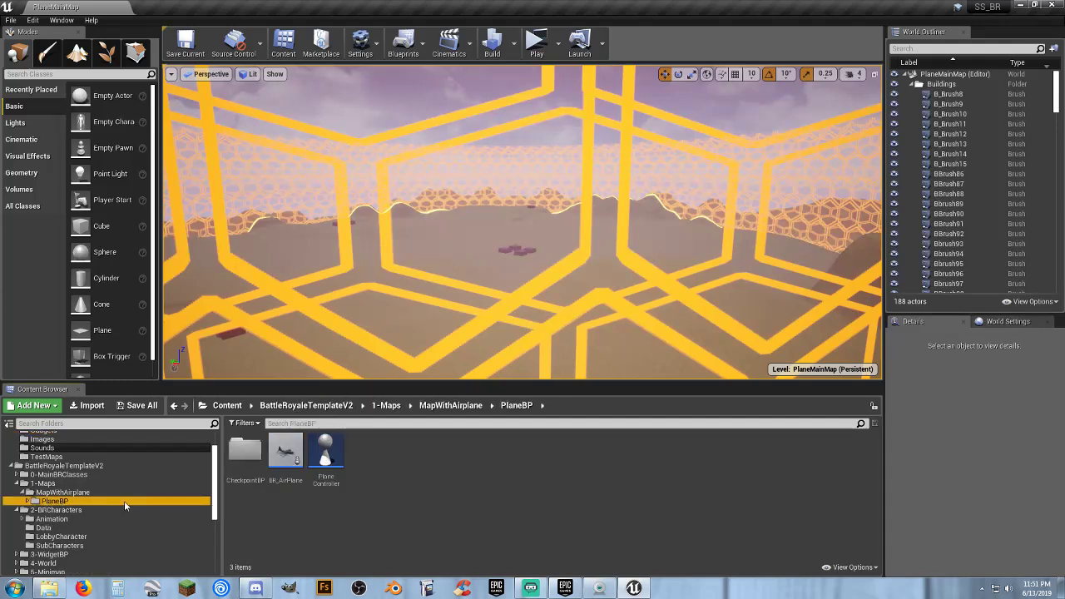
double_click(293, 474)
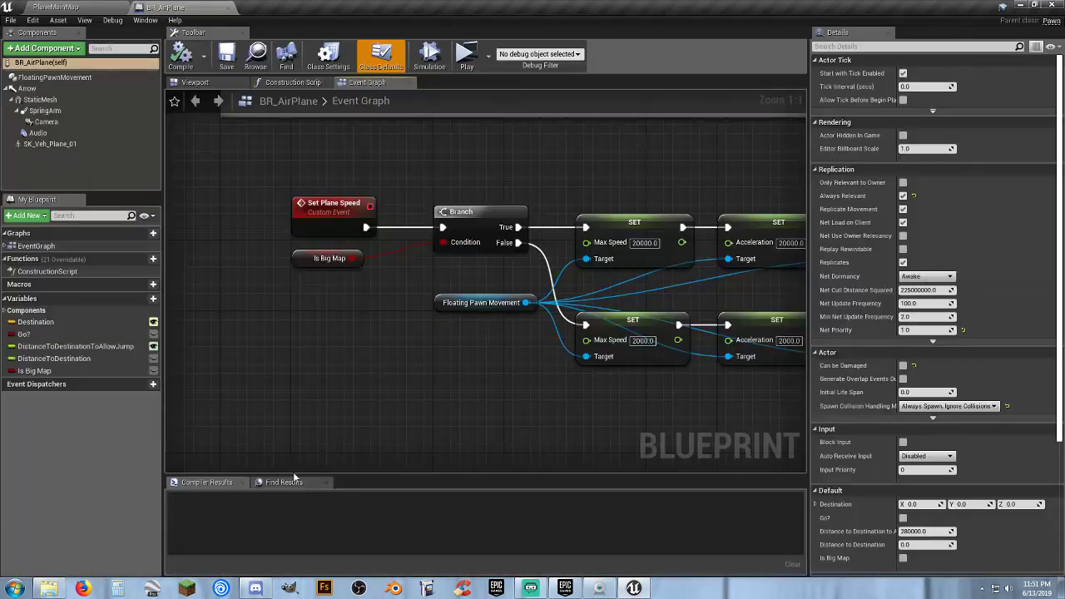
- Enable the default value of the Is Big Map variable, compile the blueprint and save it
click(59, 372)
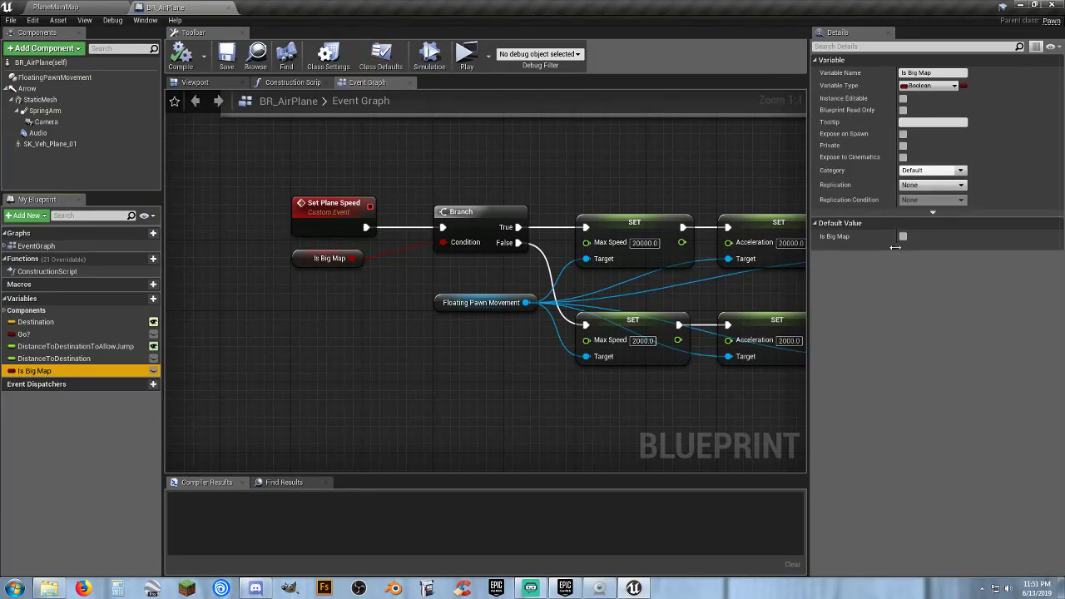
click(904, 236)
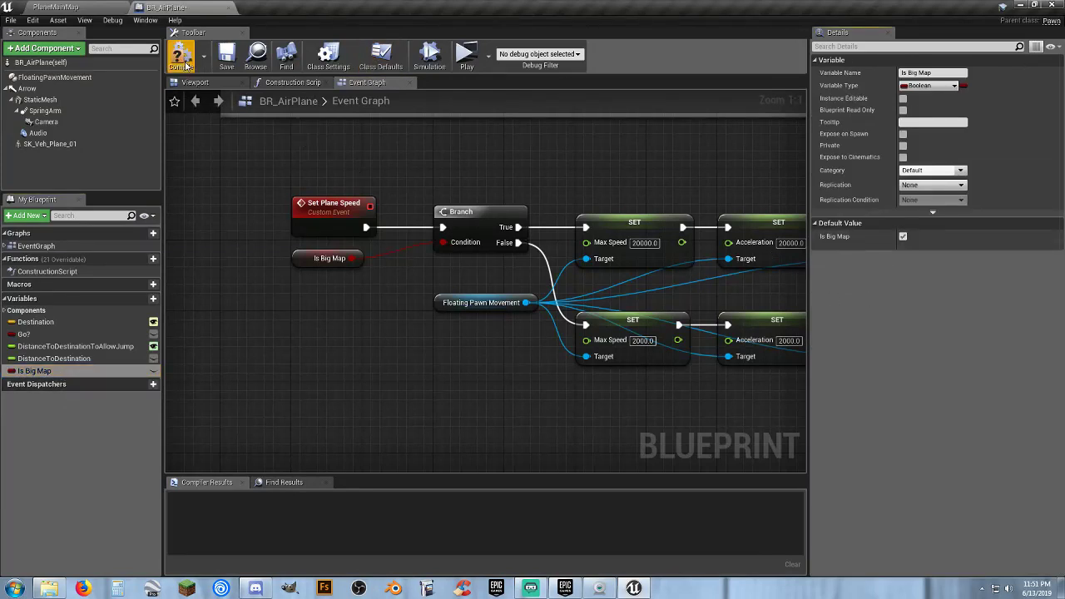
click(225, 57)
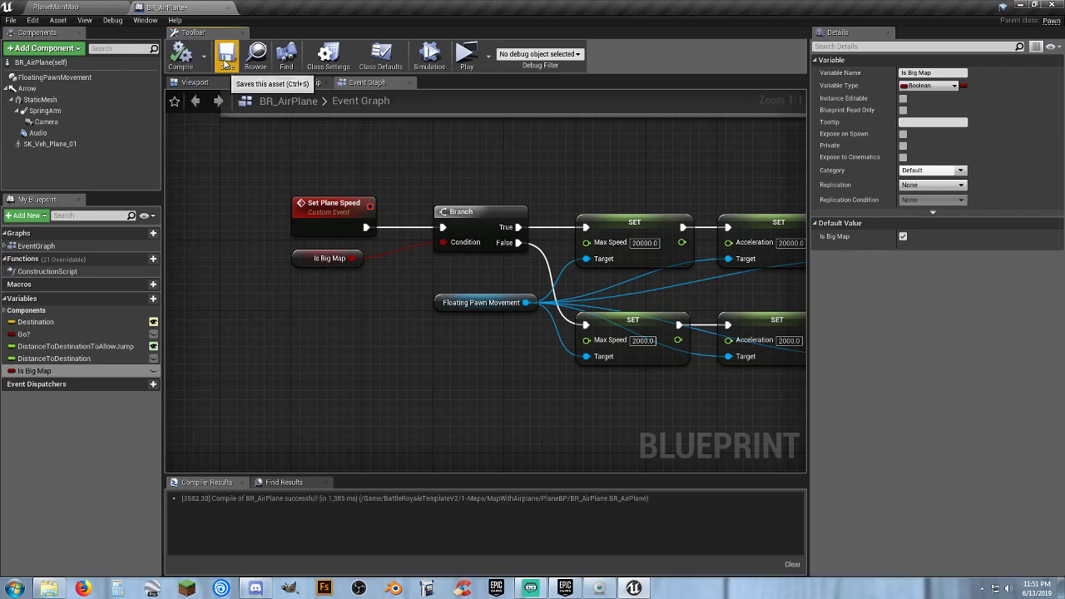
- Return to the PlaneMainMap level, start a two-player play session and run the client character across the starting zone towards the item pickups
click(90, 8)
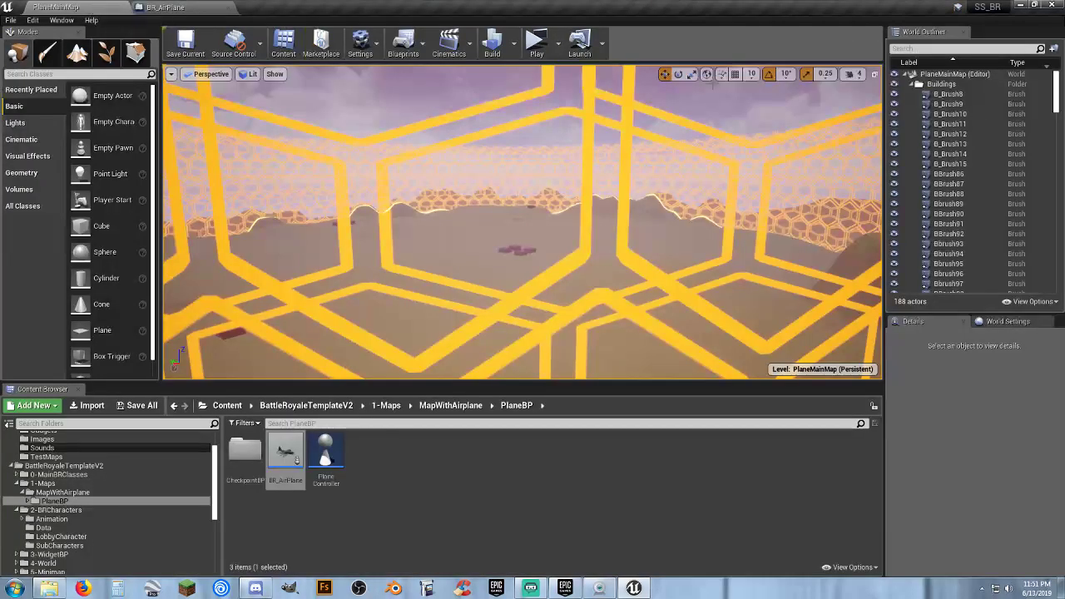
click(557, 52)
click(557, 51)
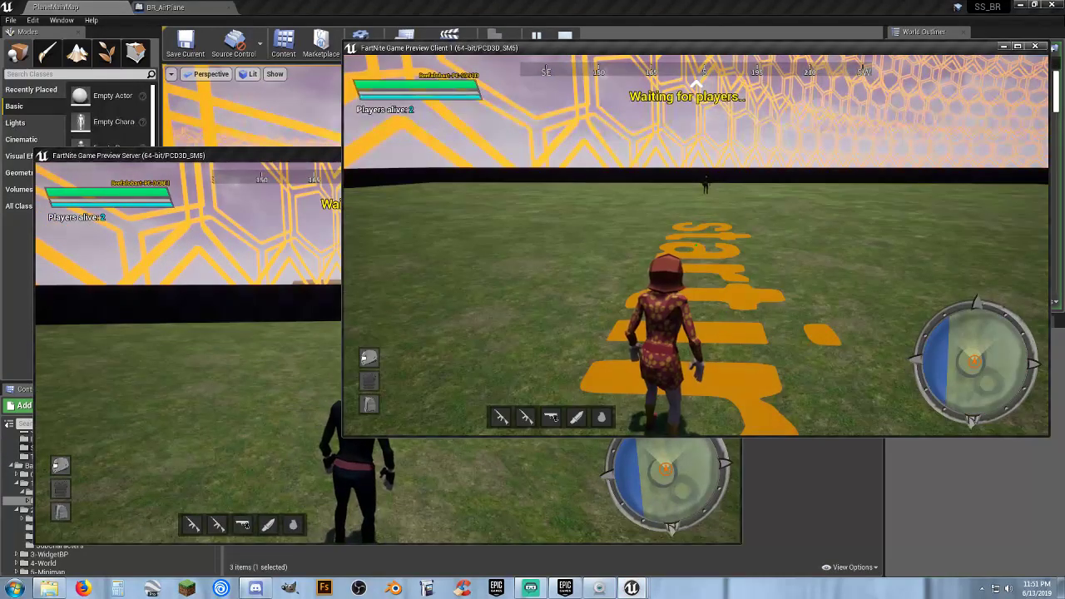
key(w)
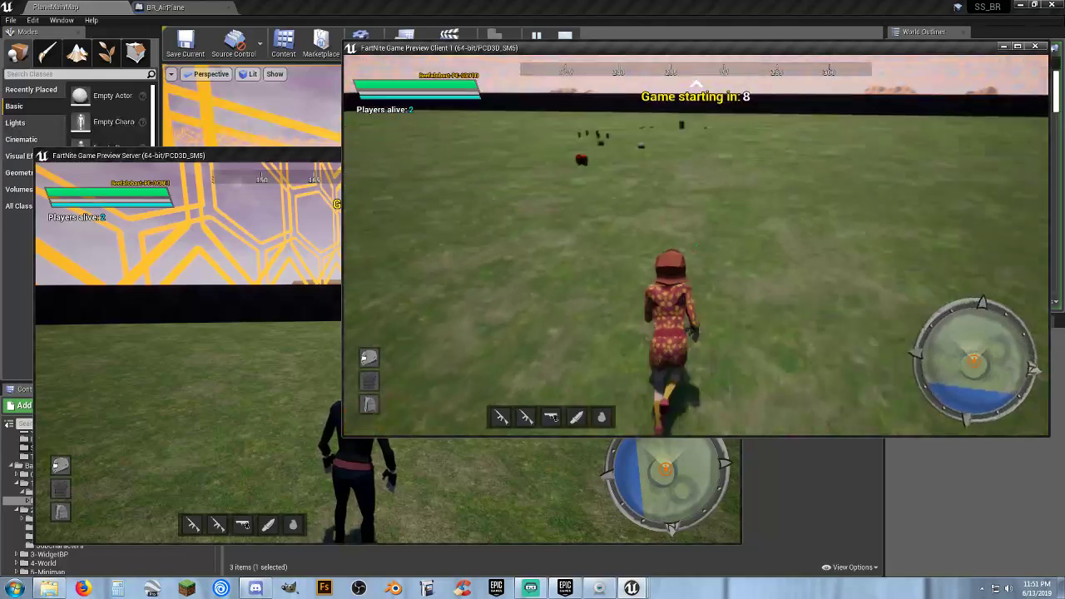
key(w)
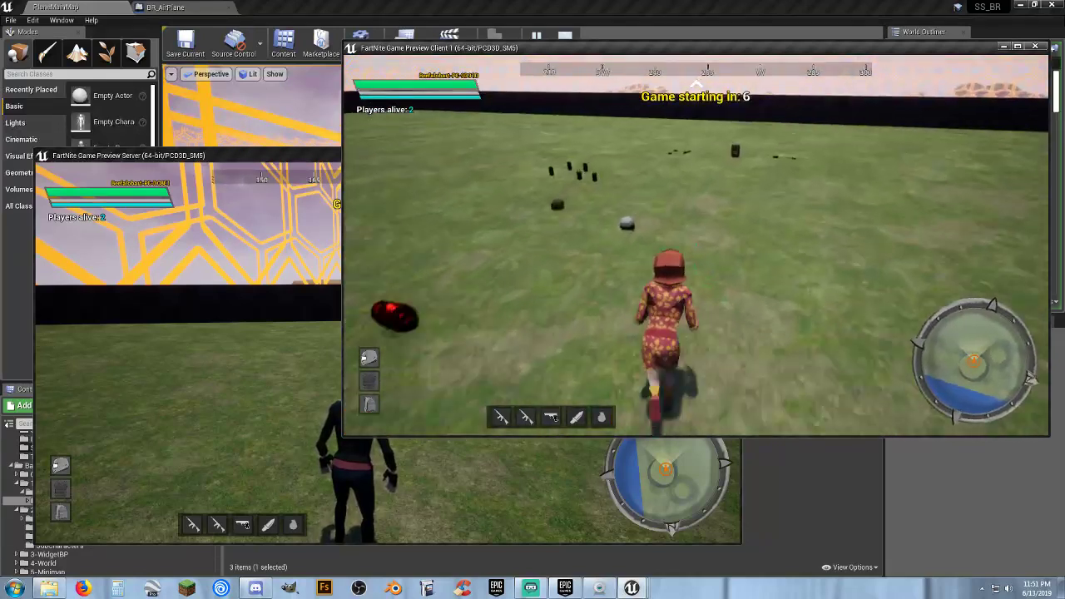
key(w)
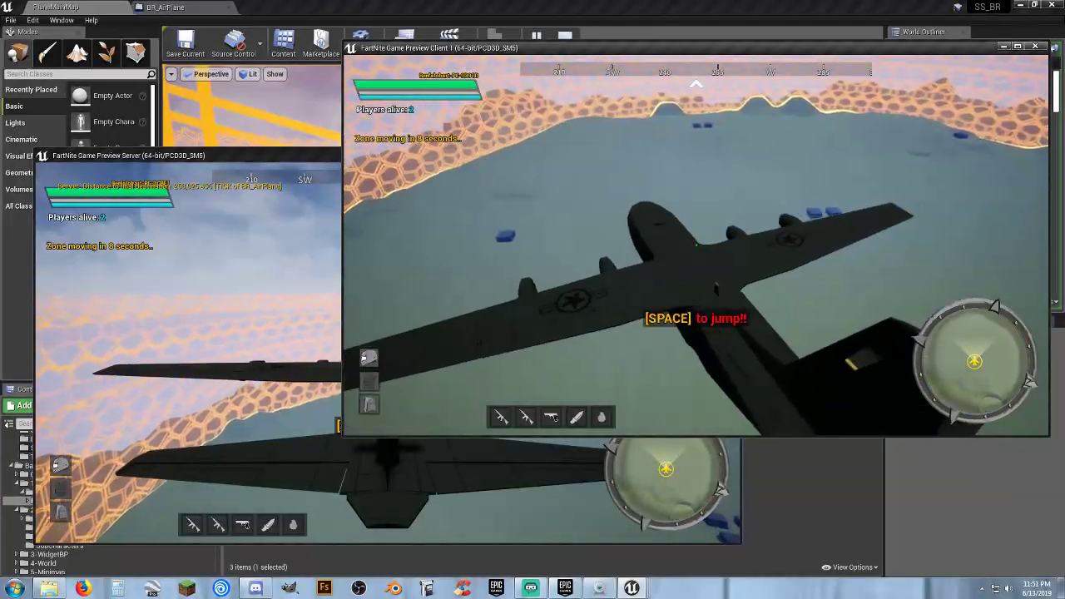
- Jump out of the plane with the client character, follow with the server character and steer its fall down to the ground
key(space)
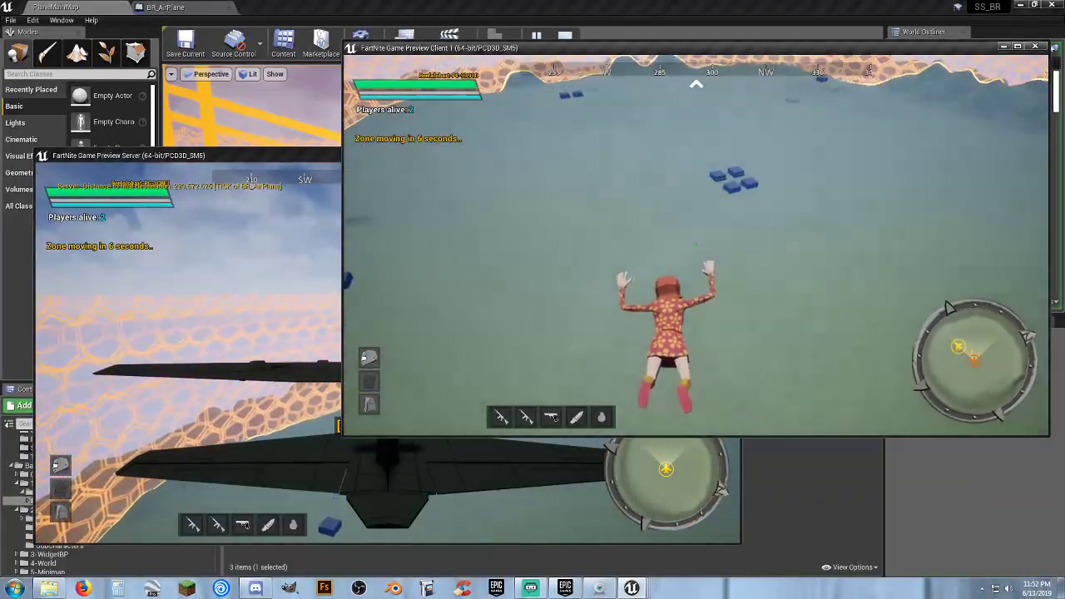
click(551, 445)
key(space)
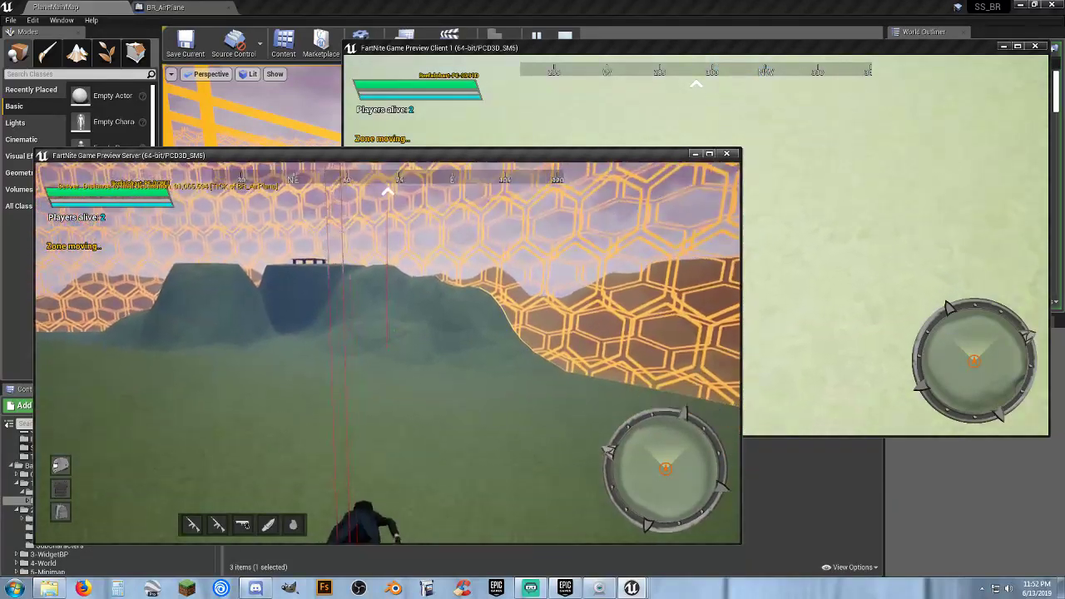
key(w)
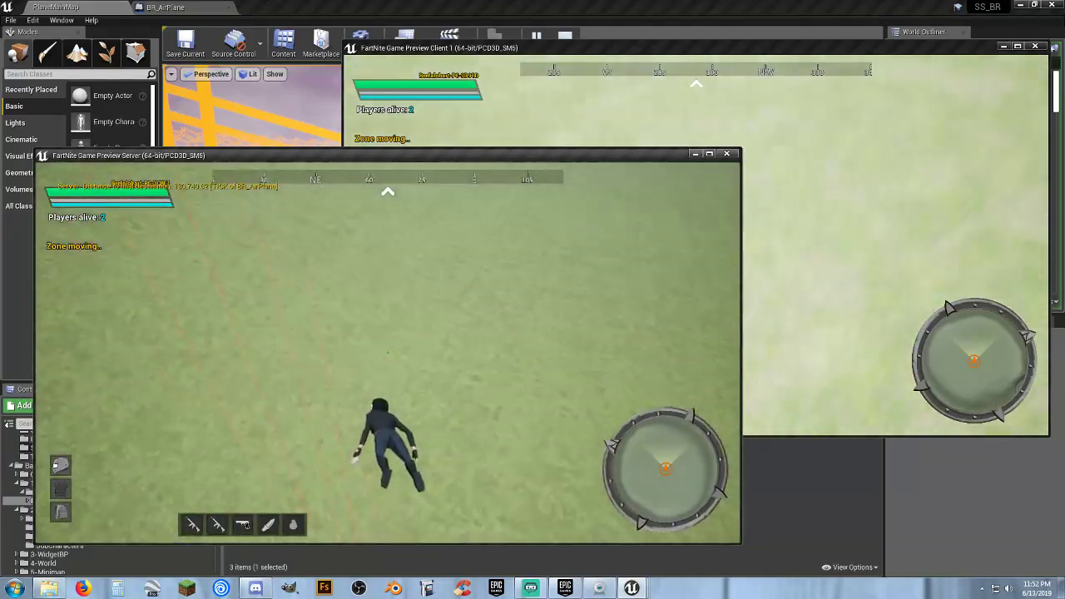
key(d)
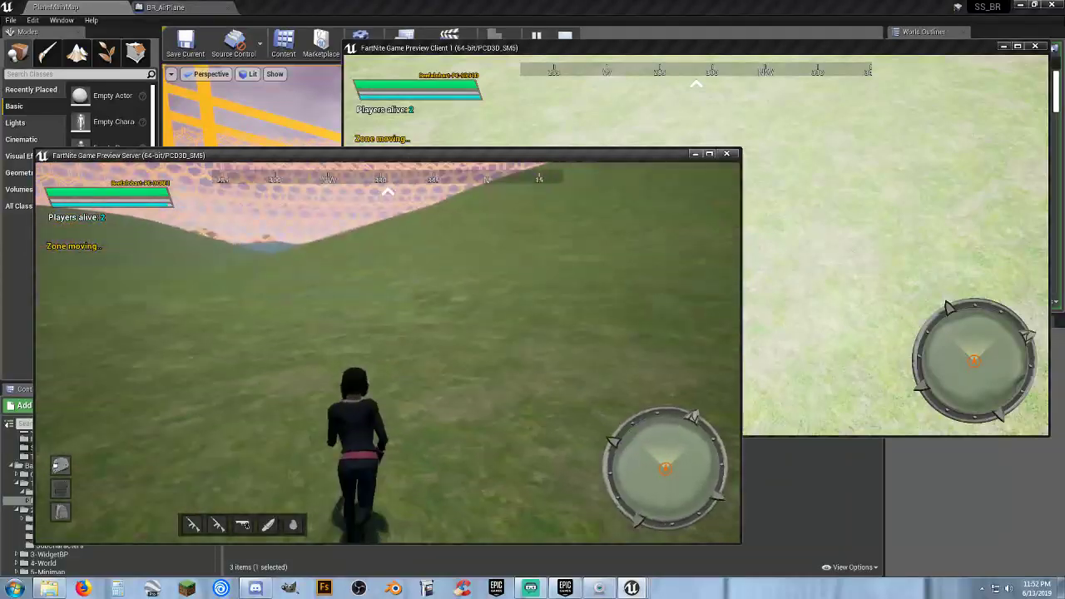
- Run the server character around the grassy hills, changing direction to view the surrounding zone wall
key(w)
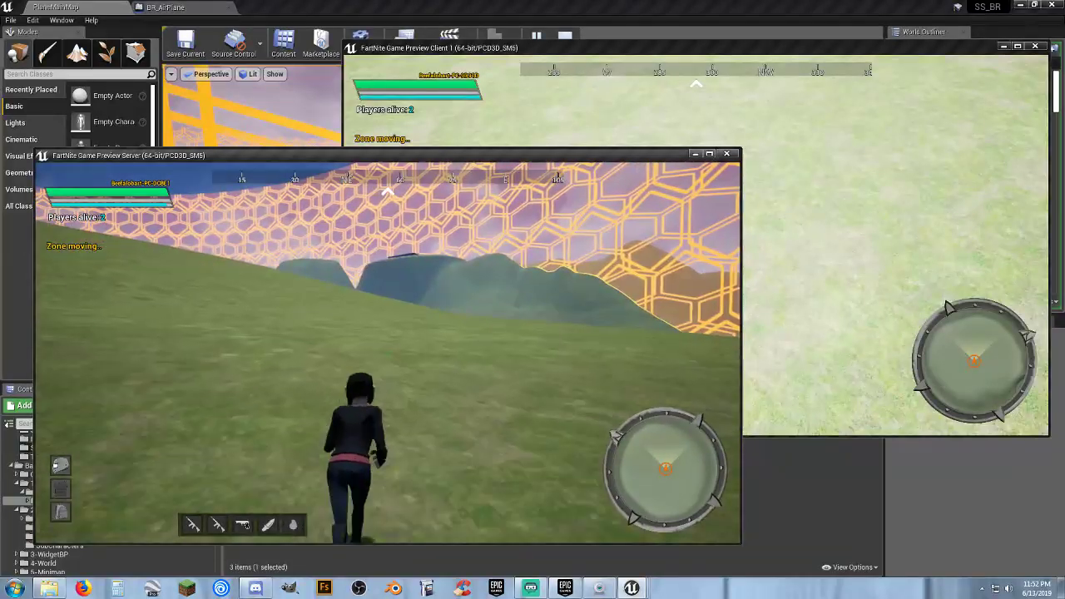
key(a)
key(w)
key(d)
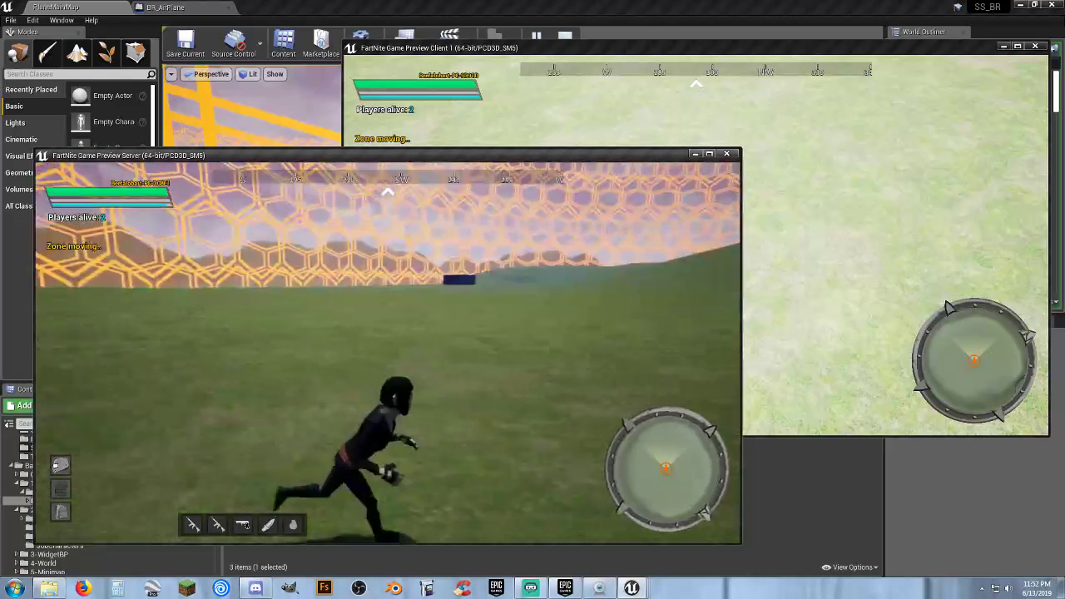
key(w)
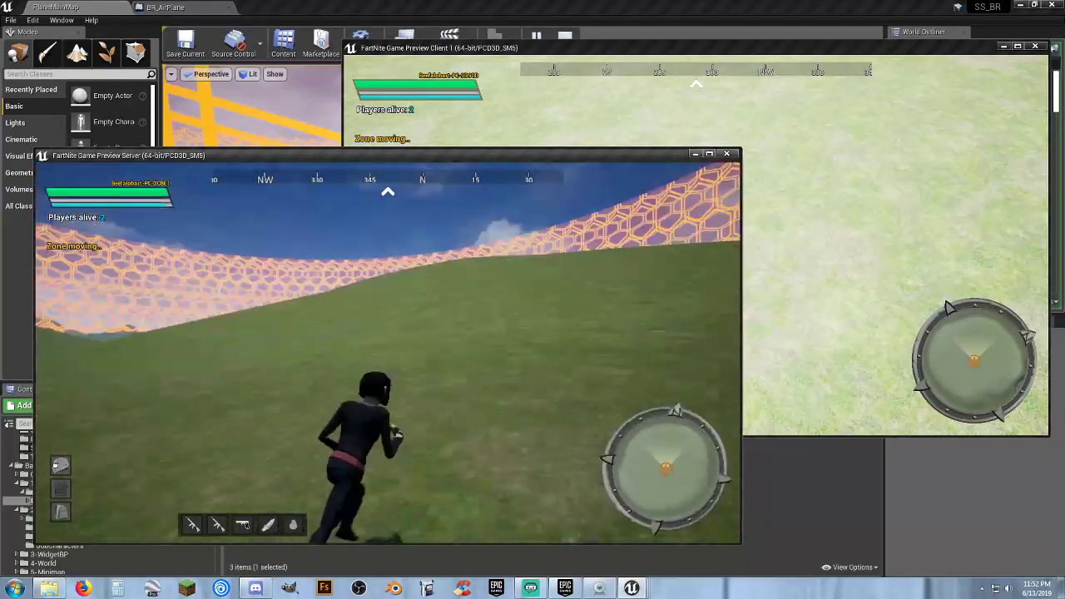
- Switch to the client game window and run its character up to the moving zone wall
key(alt+Tab)
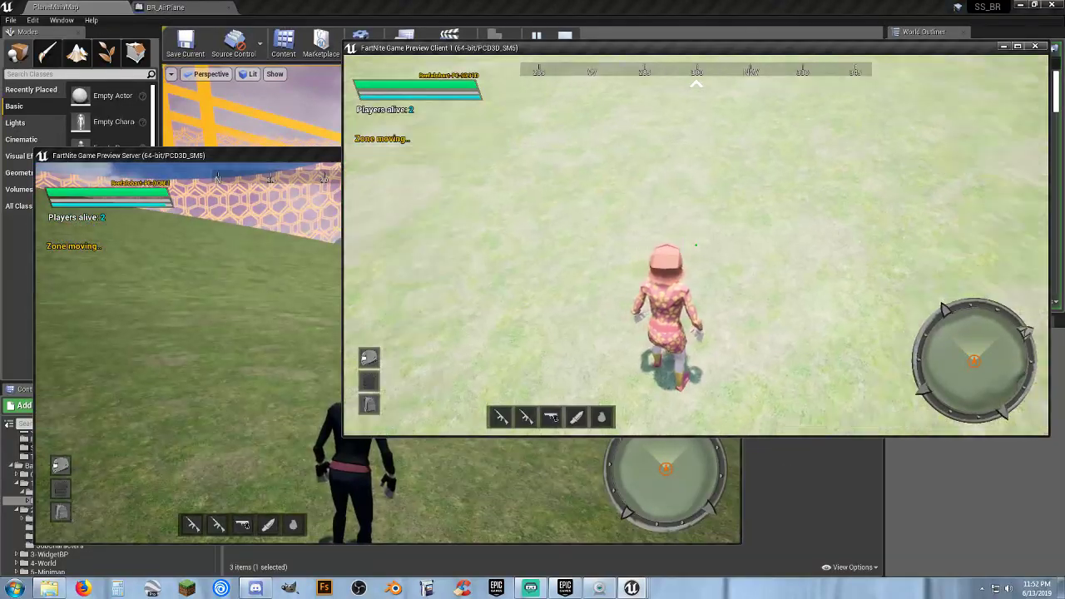
key(w)
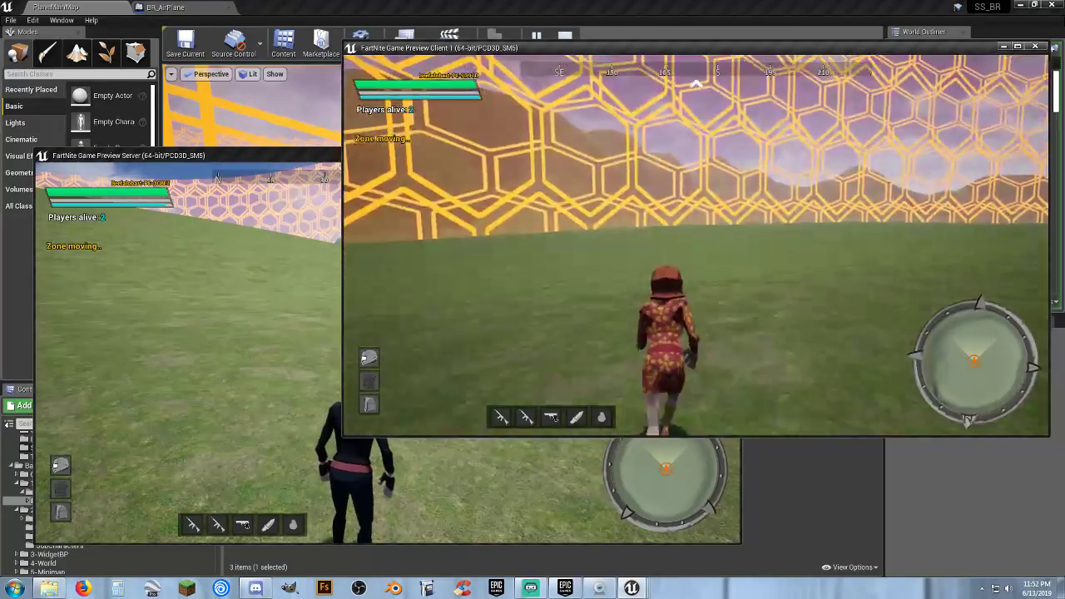
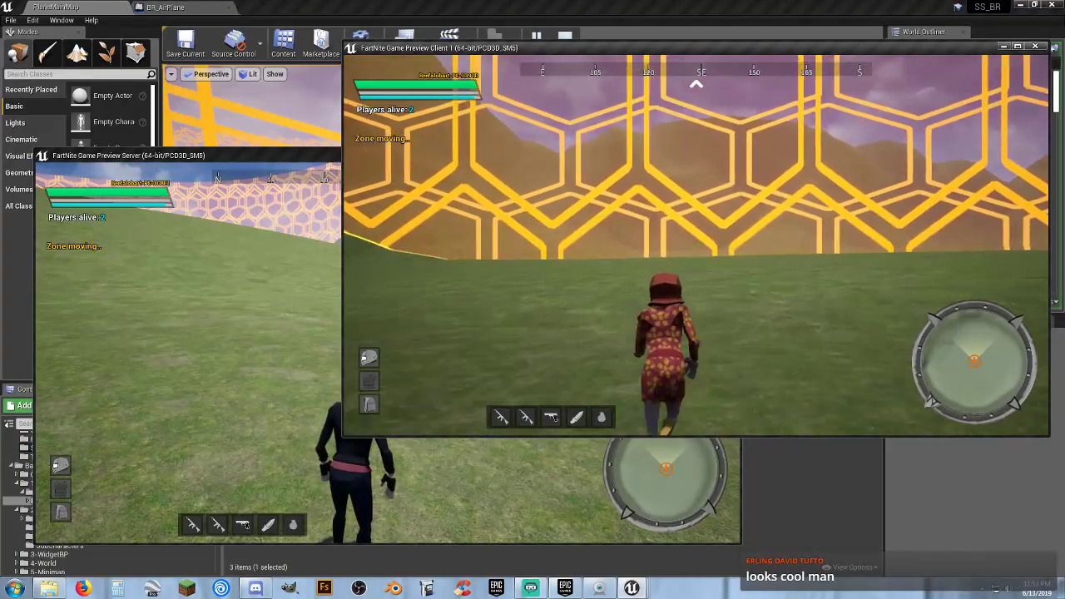
key(w)
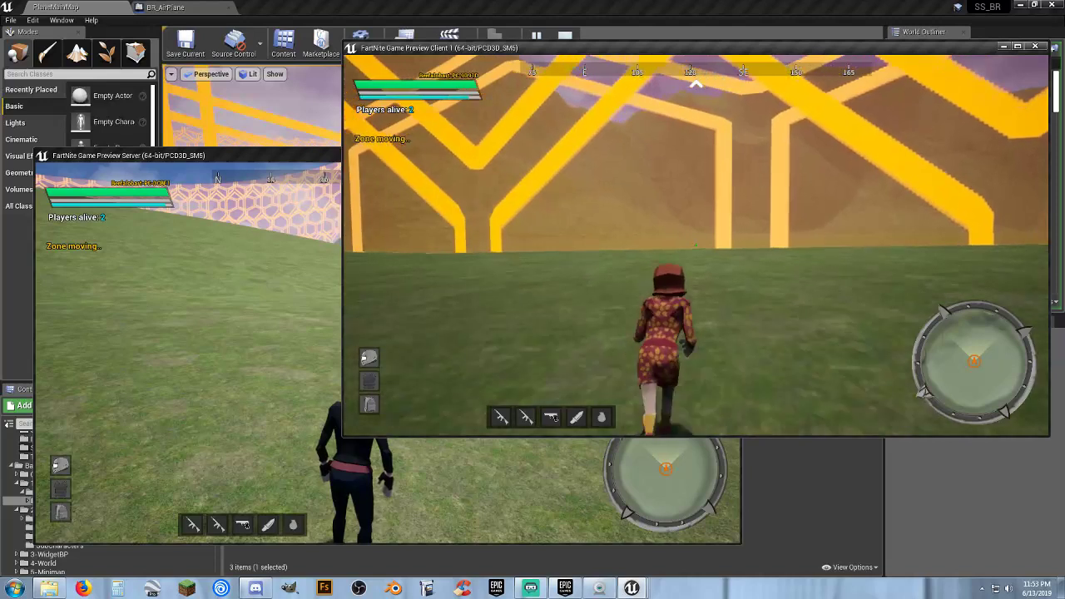
key(w)
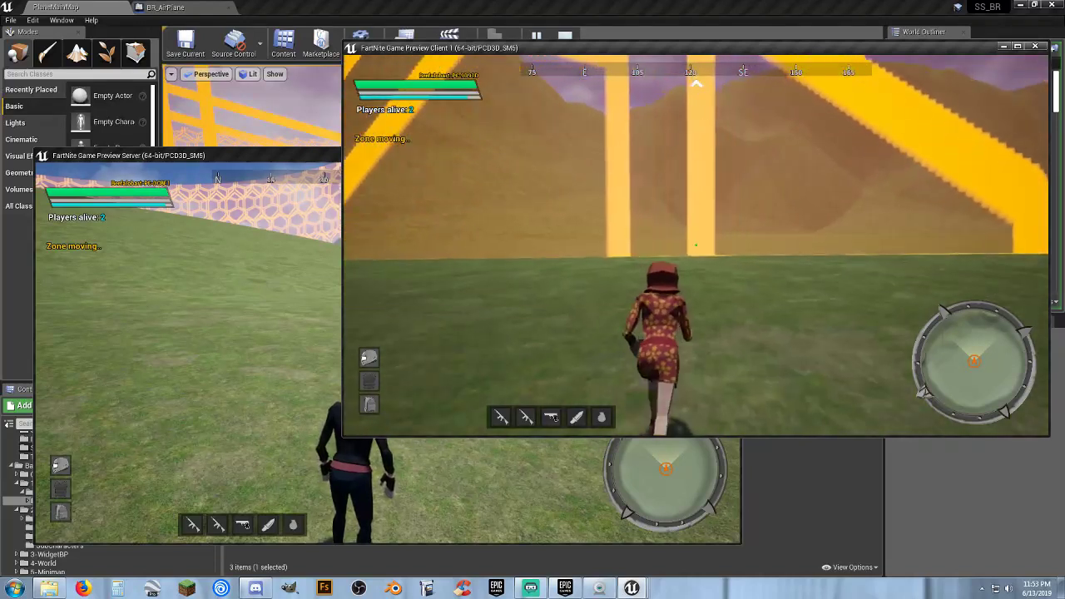
key(w)
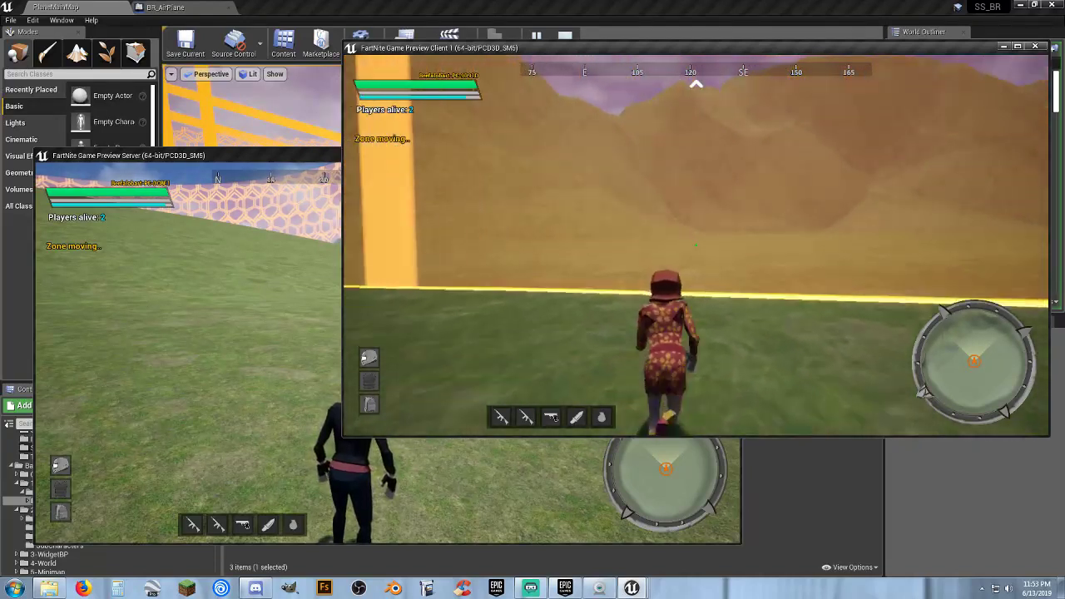
- Run the client character outside the zone until it is eliminated, and check the match result screens in both game windows
key(w)
key(s)
key(w)
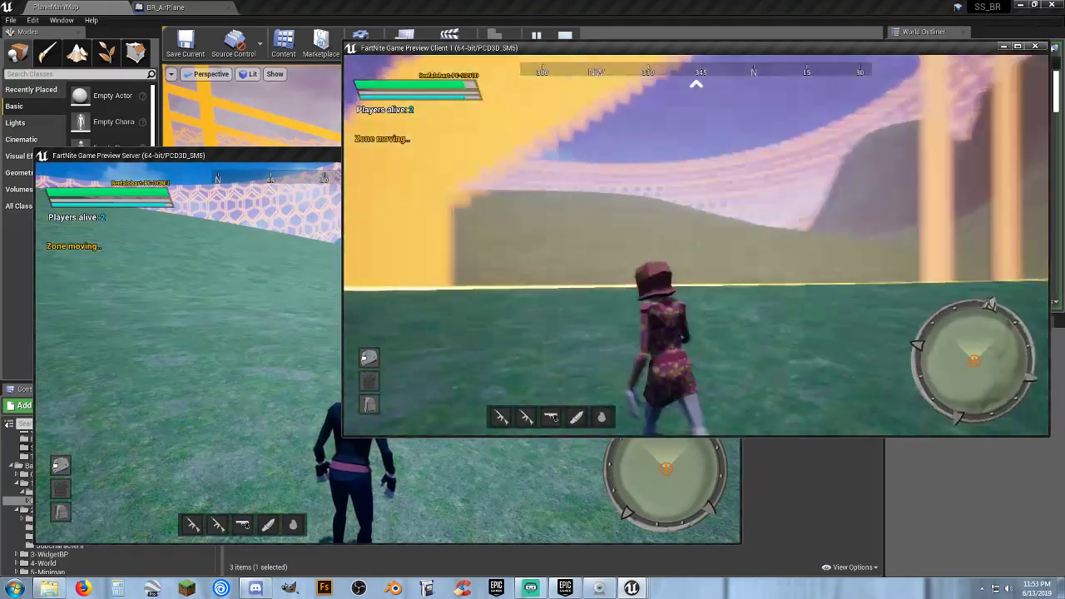
key(w)
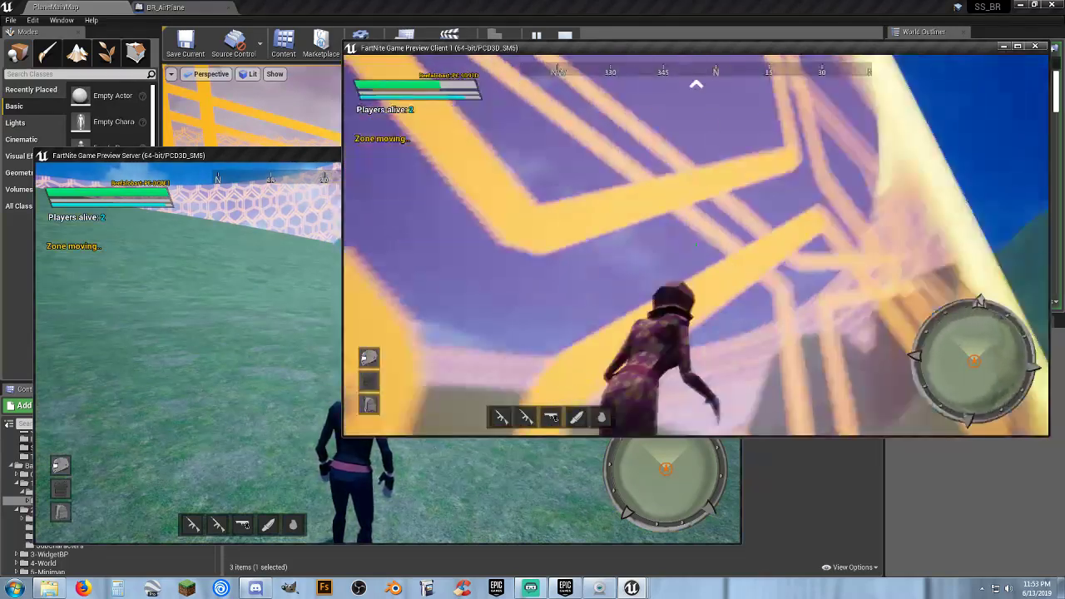
key(w)
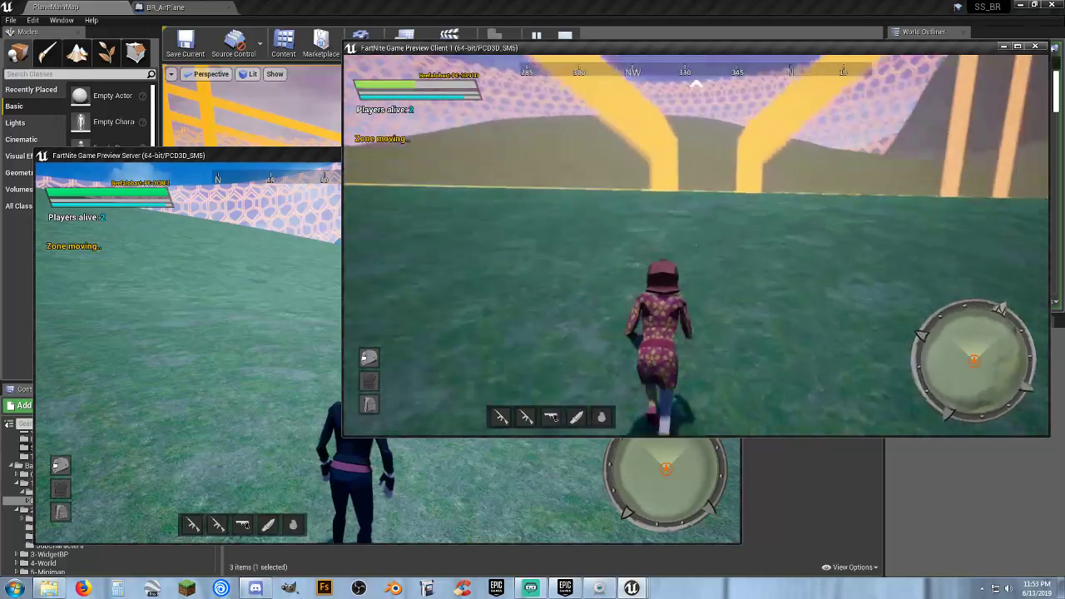
key(w)
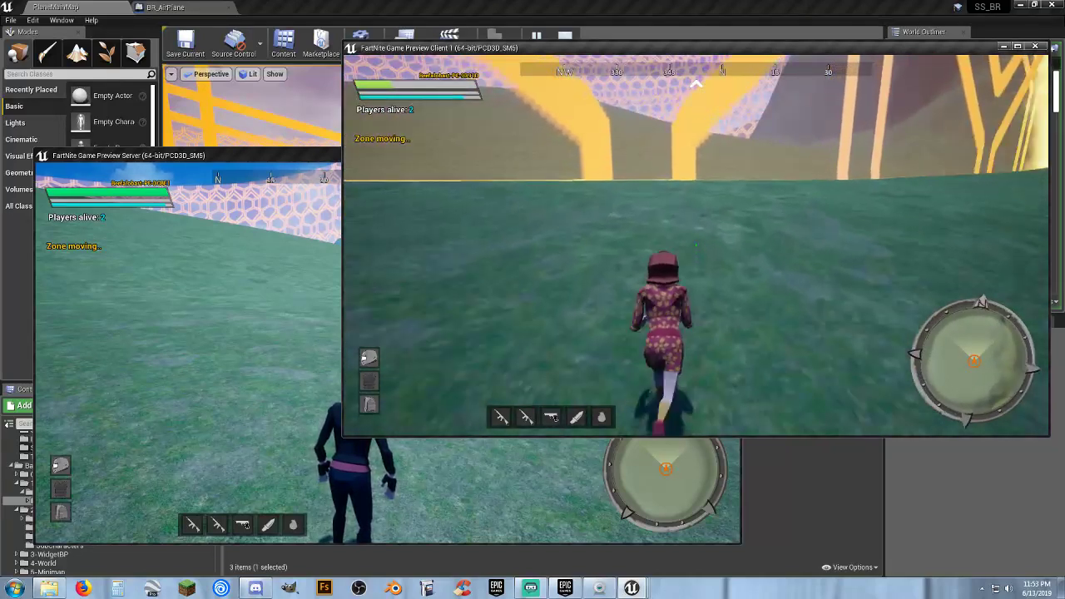
key(w)
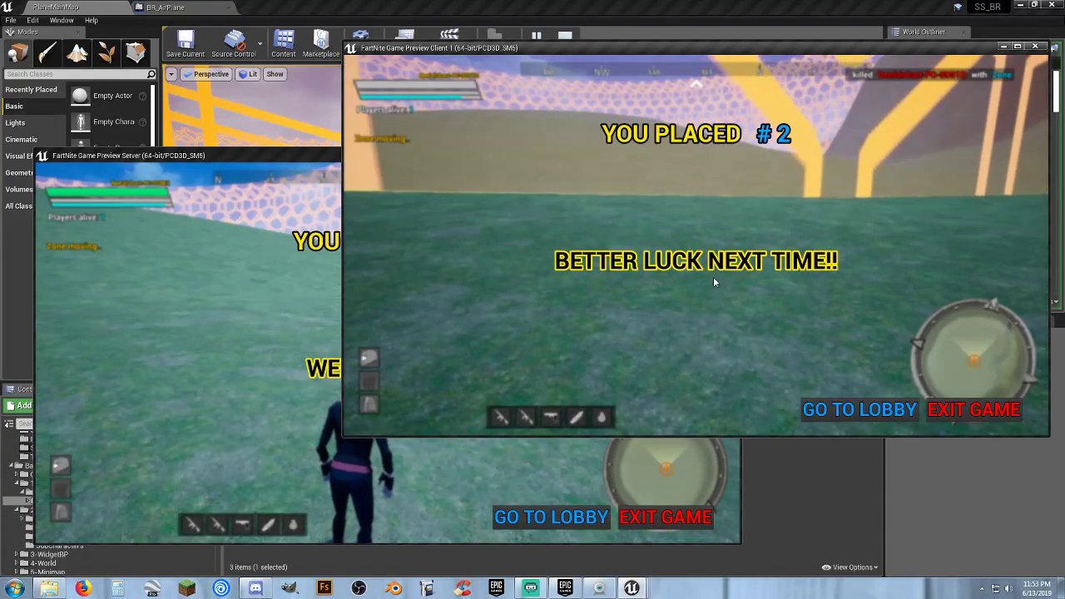
click(275, 341)
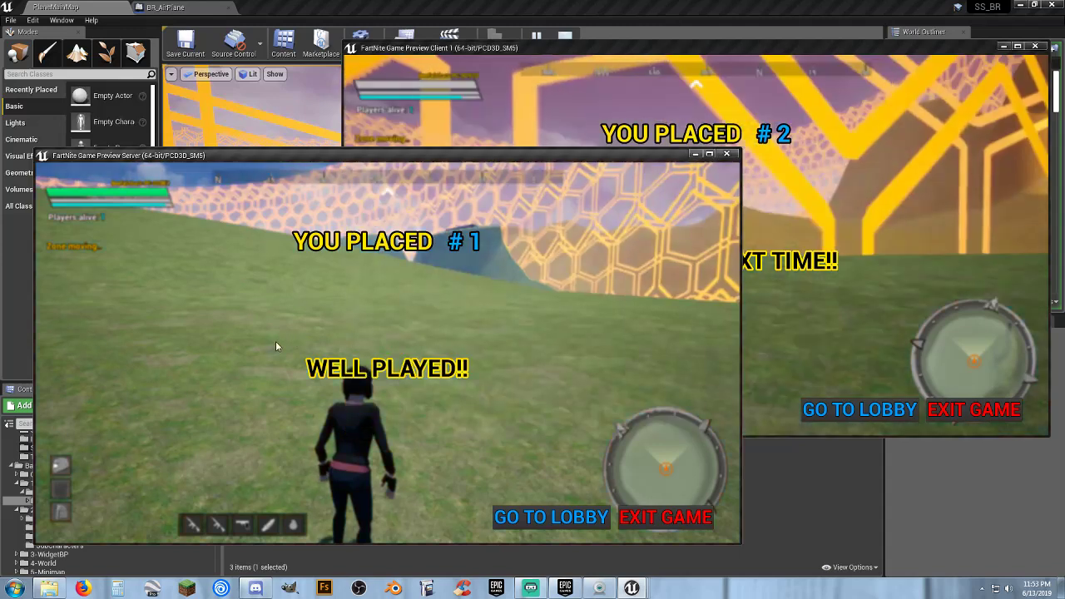
click(865, 276)
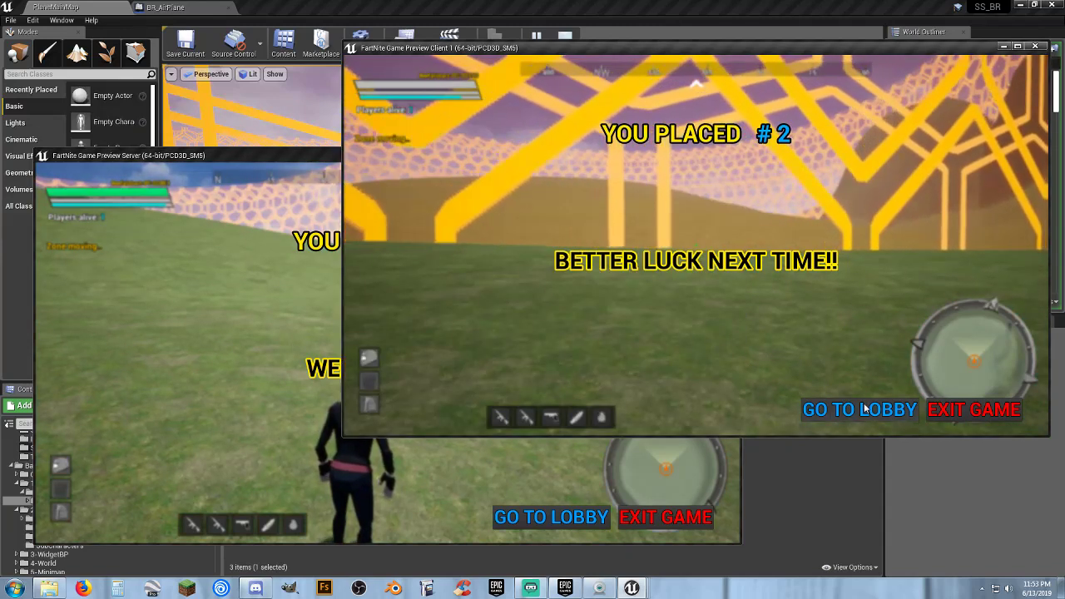
- Exit the finished match from the client's result screen and look over the zone wall in the level viewport
click(967, 415)
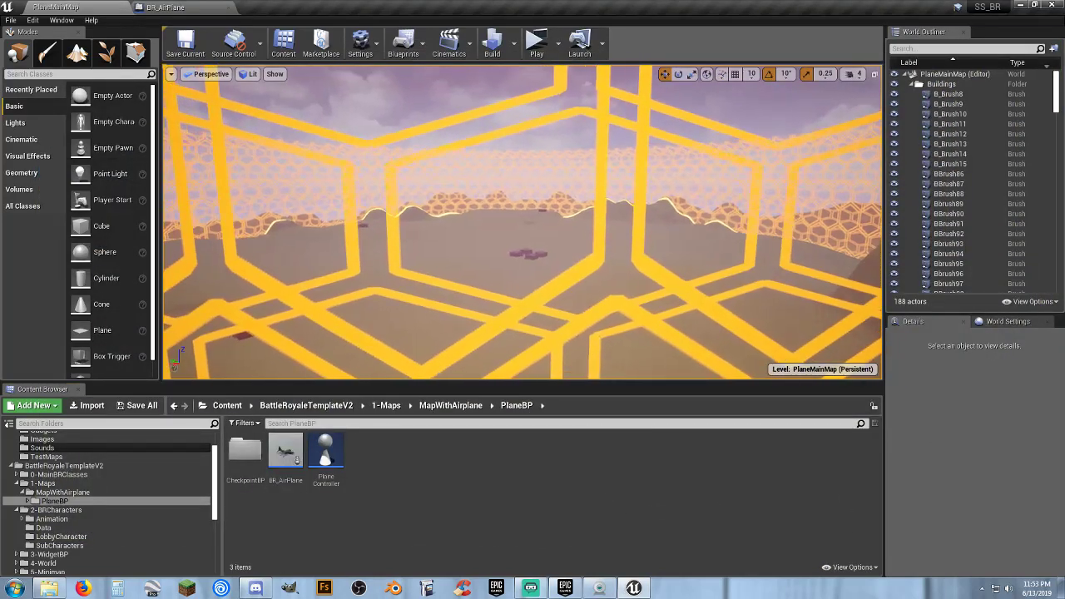
right_drag(580, 327, 741, 337)
key(w)
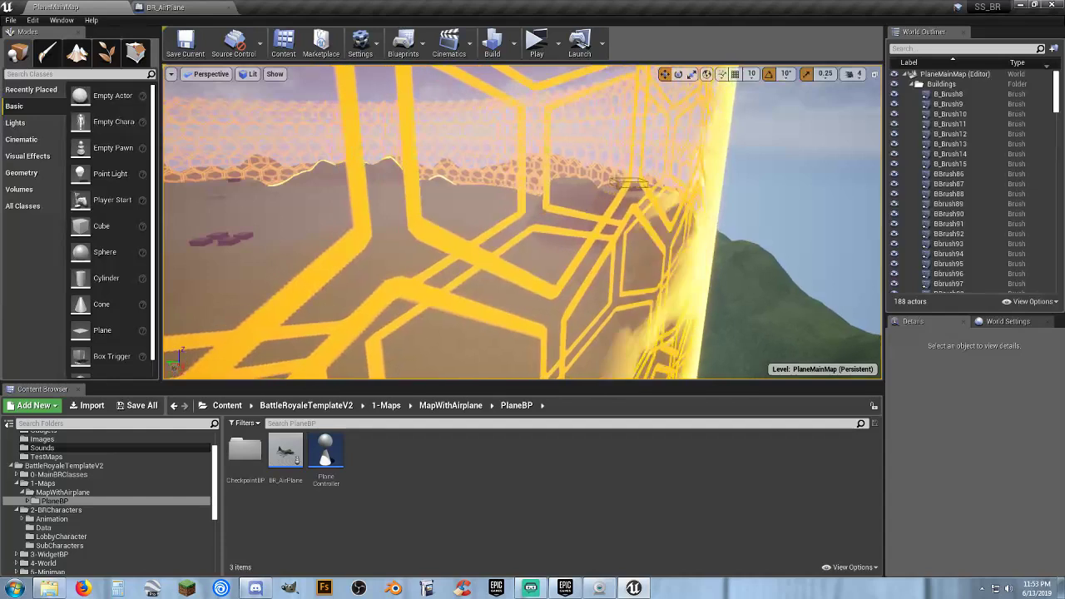
key(w)
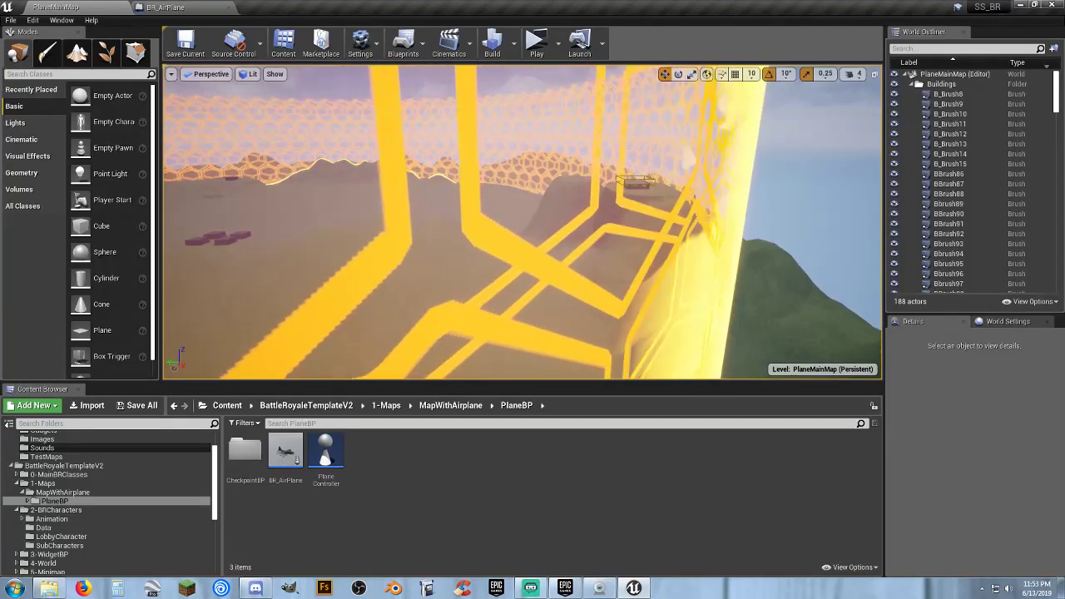
- Focus the view on the B_Brush15 building, and on the LightmassImportanceVolume around the raised platform on the hill
double_click(950, 163)
right_drag(648, 371, 873, 371)
right_drag(435, 218, 194, 212)
right_drag(528, 208, 632, 213)
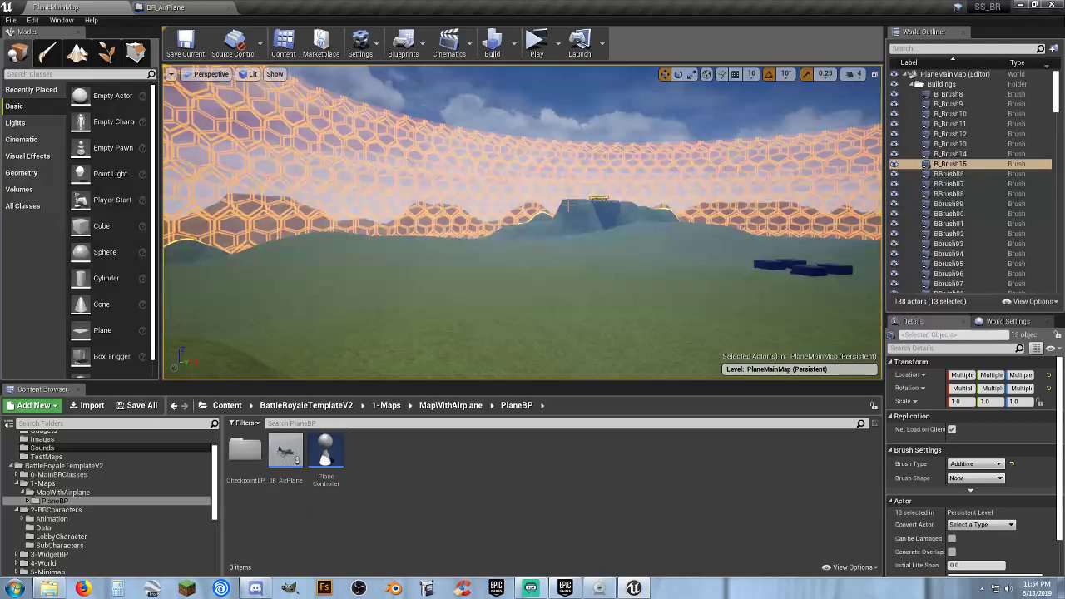
click(598, 200)
key(f)
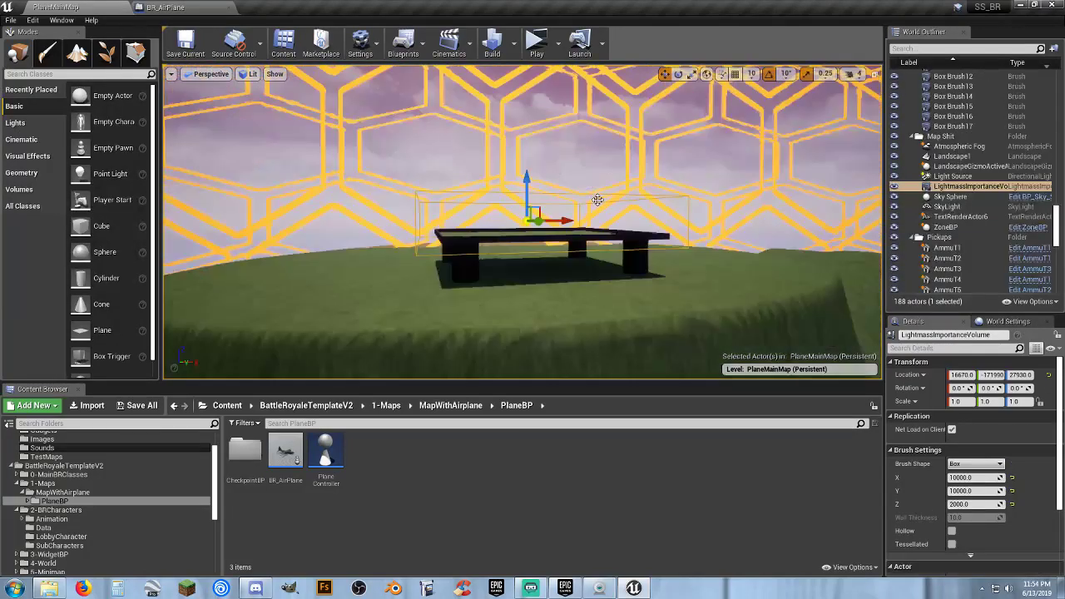
right_drag(598, 200, 569, 170)
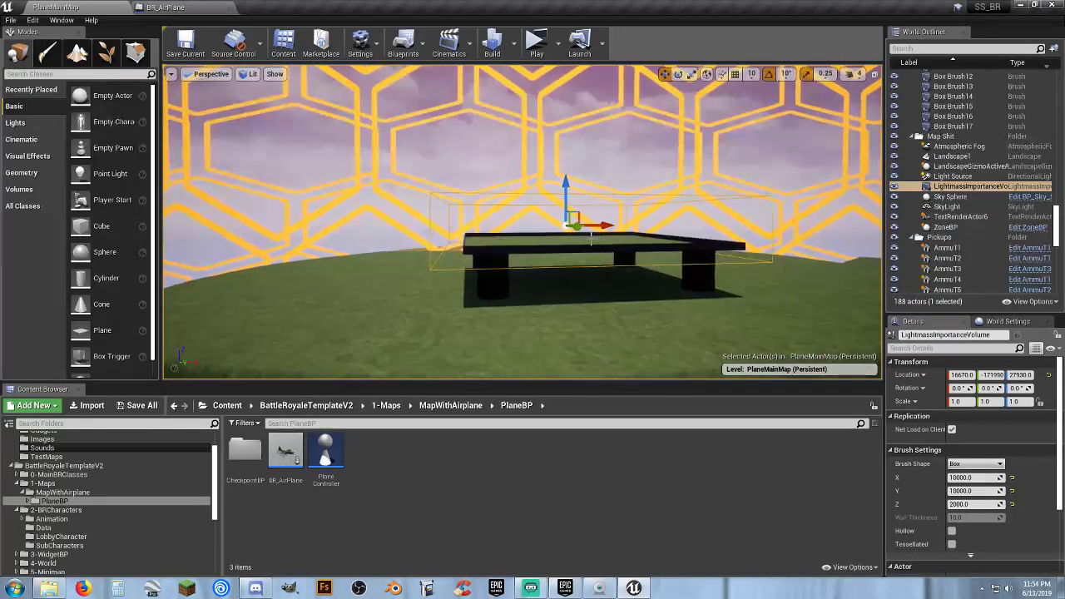
- Set the viewport camera speed to 8 and fly across the map to examine the groups of buildings
click(860, 75)
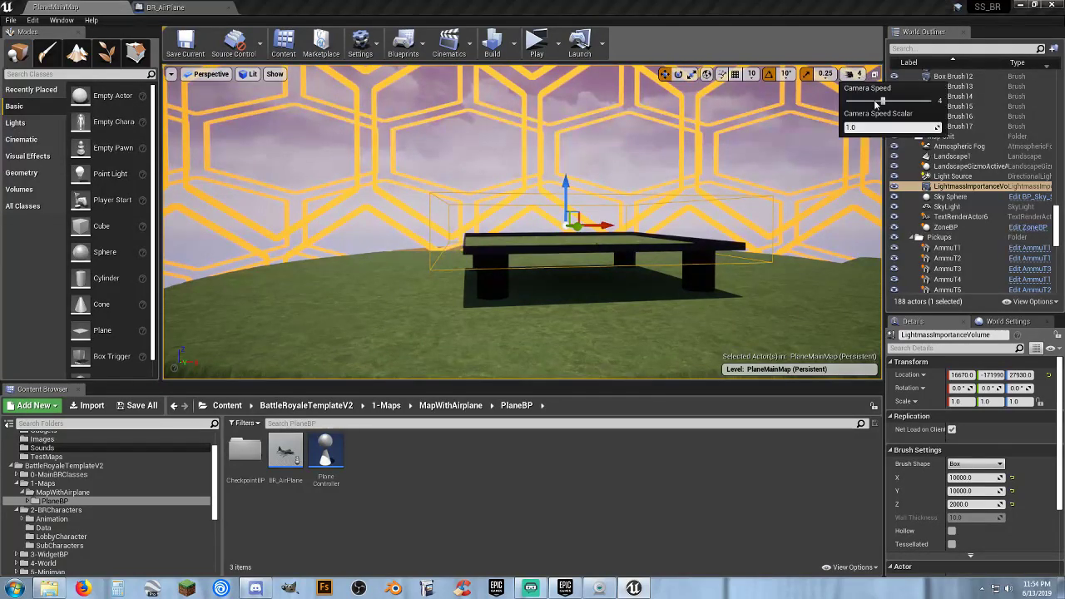
key(w)
right_drag(582, 217, 833, 208)
key(w)
right_drag(545, 249, 557, 225)
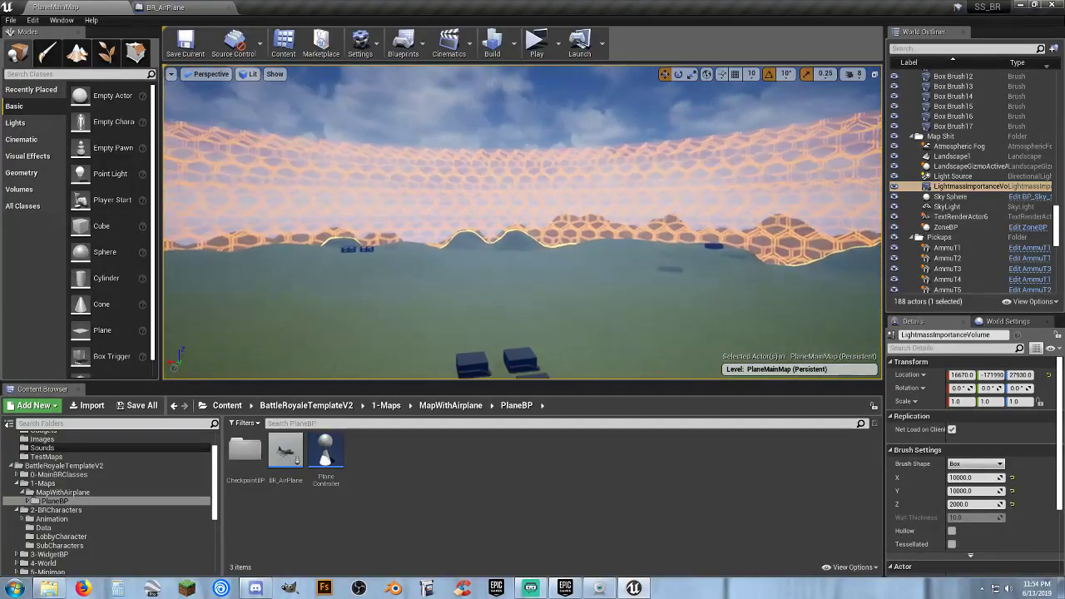
right_drag(558, 225, 683, 226)
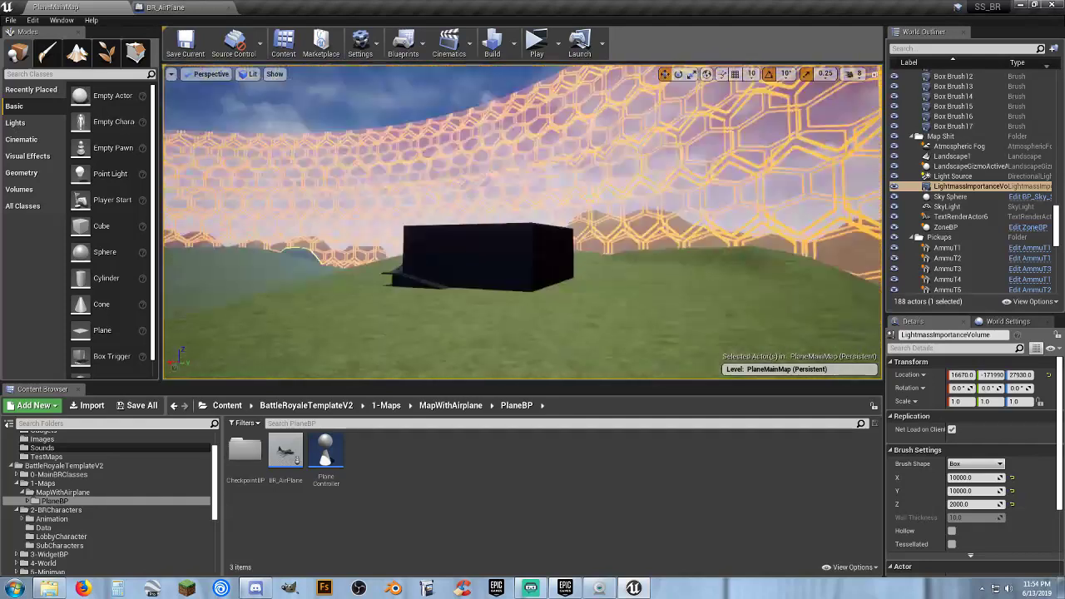
mouse_move(616, 241)
right_down()
mouse_move(621, 258)
mouse_move(611, 218)
mouse_move(762, 225)
mouse_move(732, 266)
mouse_move(608, 246)
mouse_move(607, 237)
right_up()
key(w)
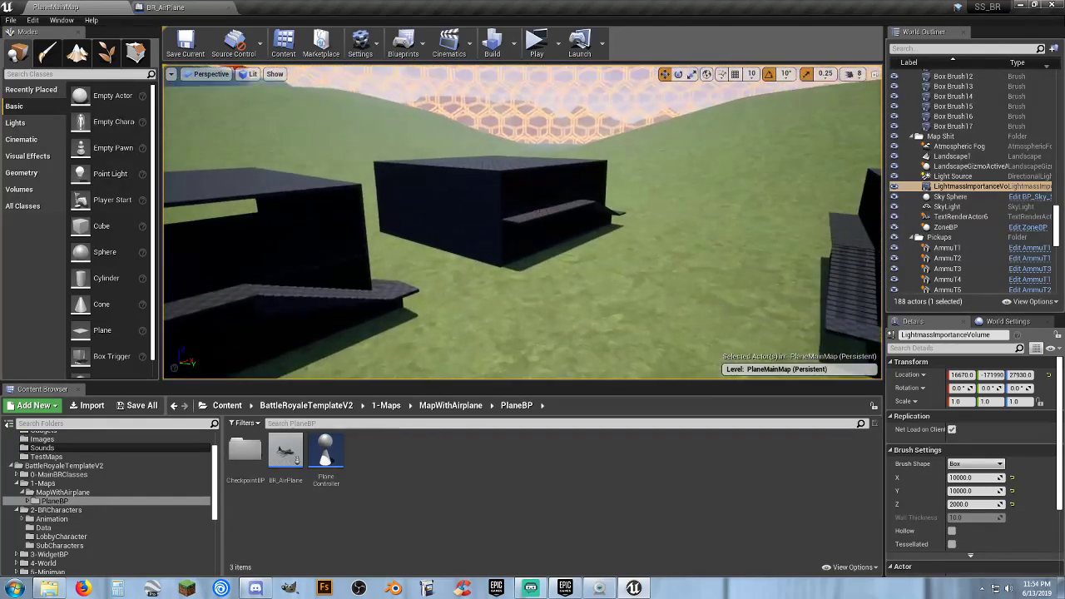
- Collapse the Map Shit and Spawns folders in the World Outliner and look through the Pickups folder's actors
click(912, 135)
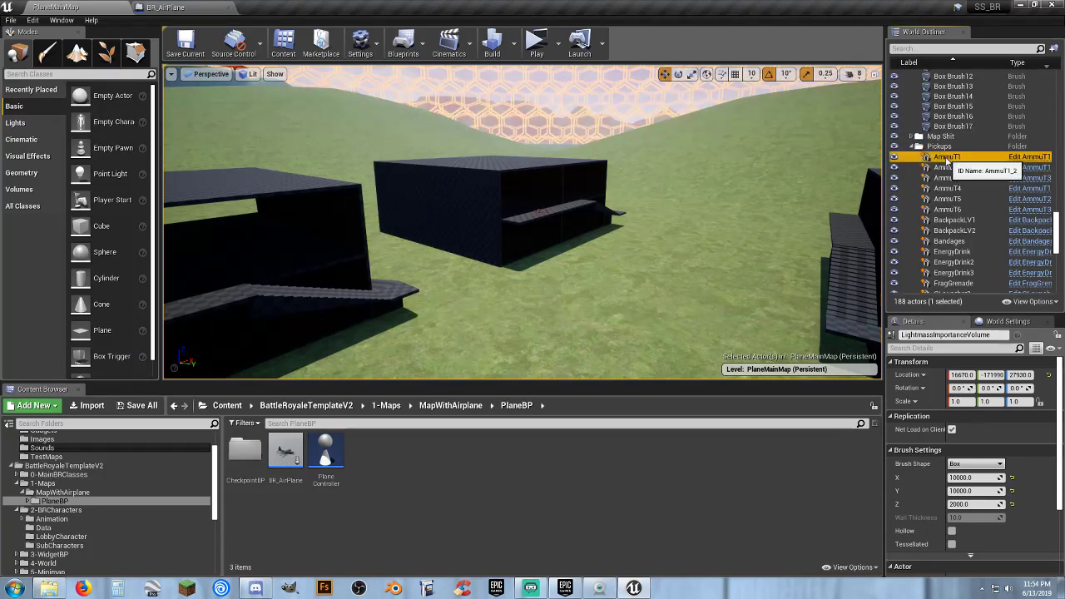
scroll(976, 181, down, 10)
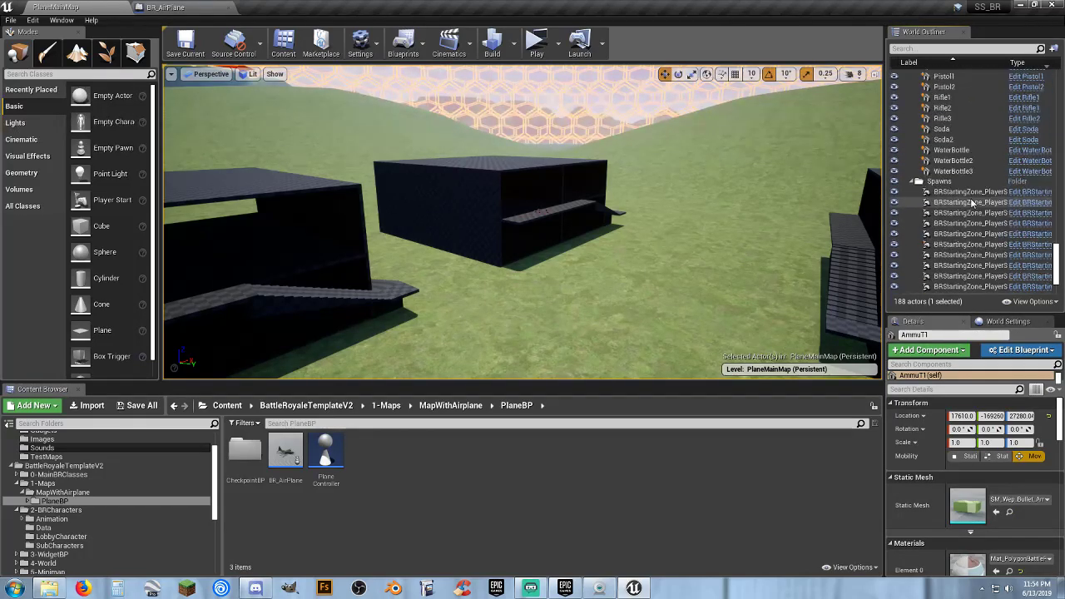
scroll(971, 198, up, 3)
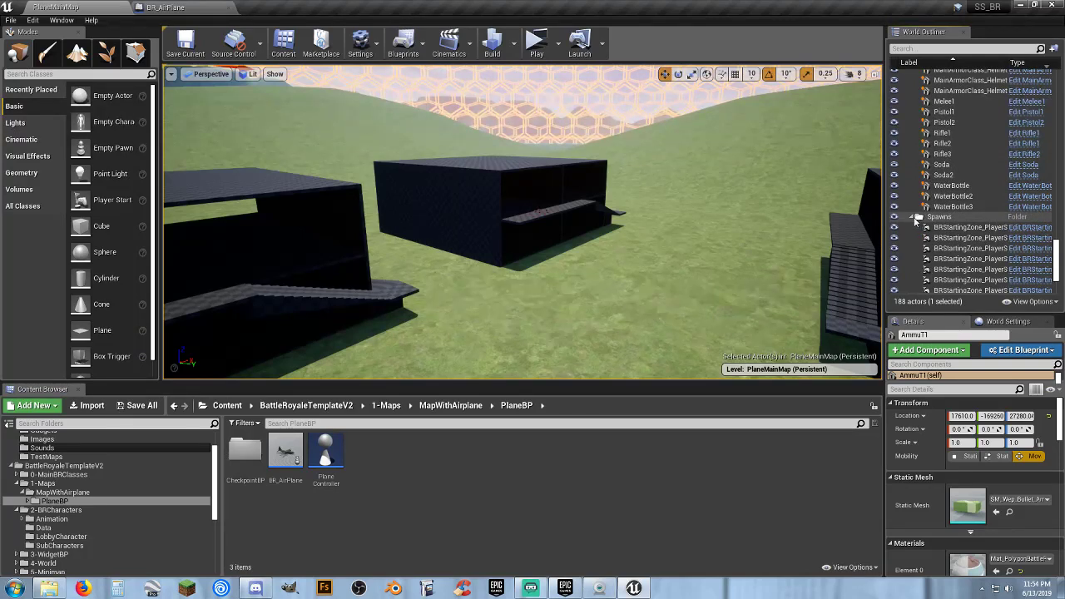
scroll(968, 233, up, 6)
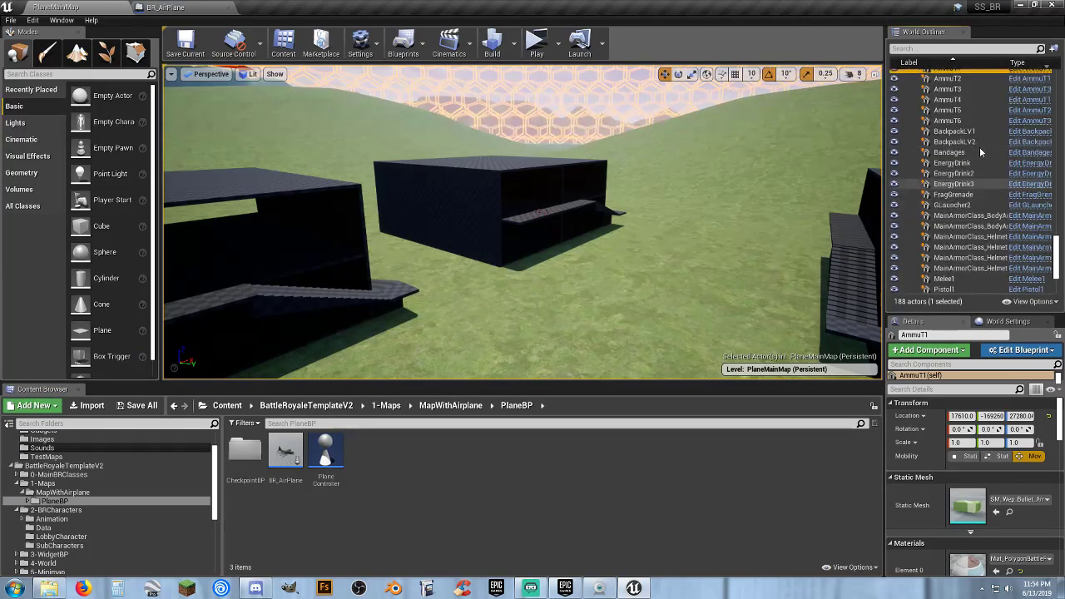
scroll(980, 147, up, 1)
scroll(980, 146, down, 2)
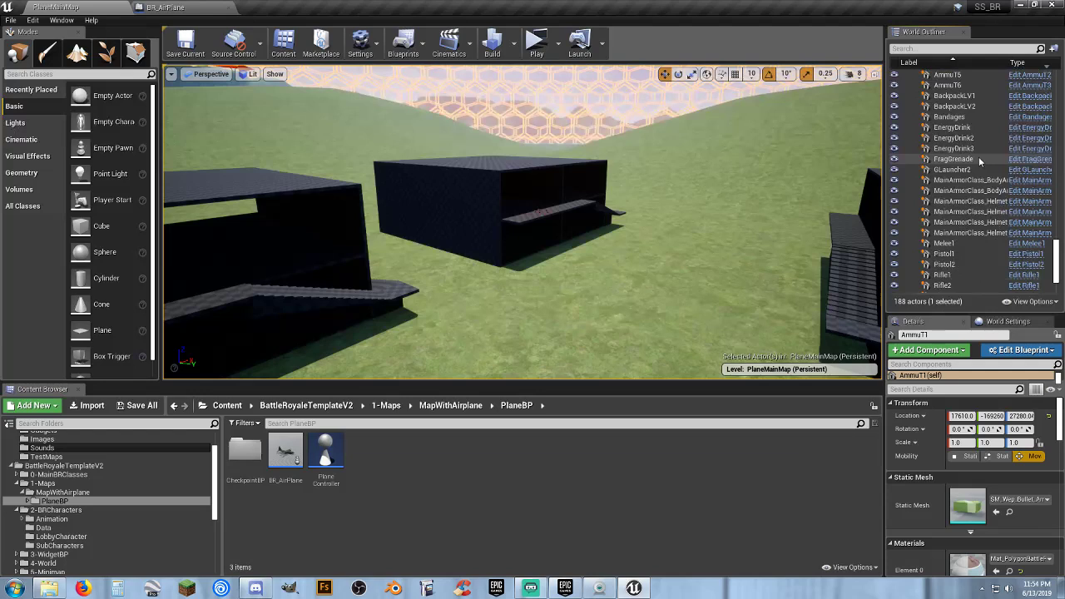
- Delete all MainArmorClass body armor and helmet actors from the Pickups folder
scroll(979, 158, down, 3)
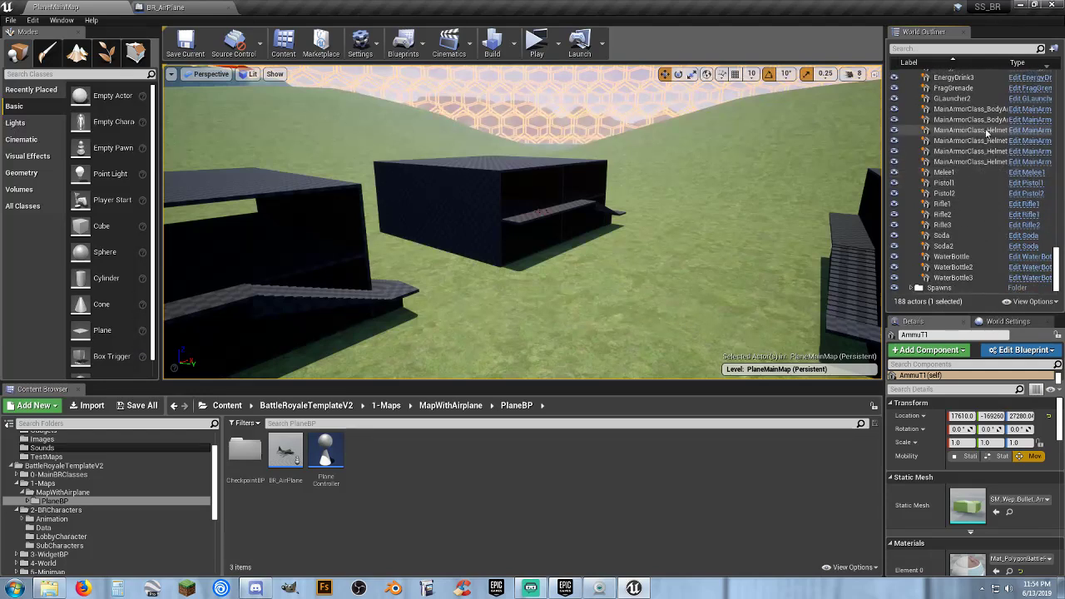
click(970, 109)
shift+click(970, 162)
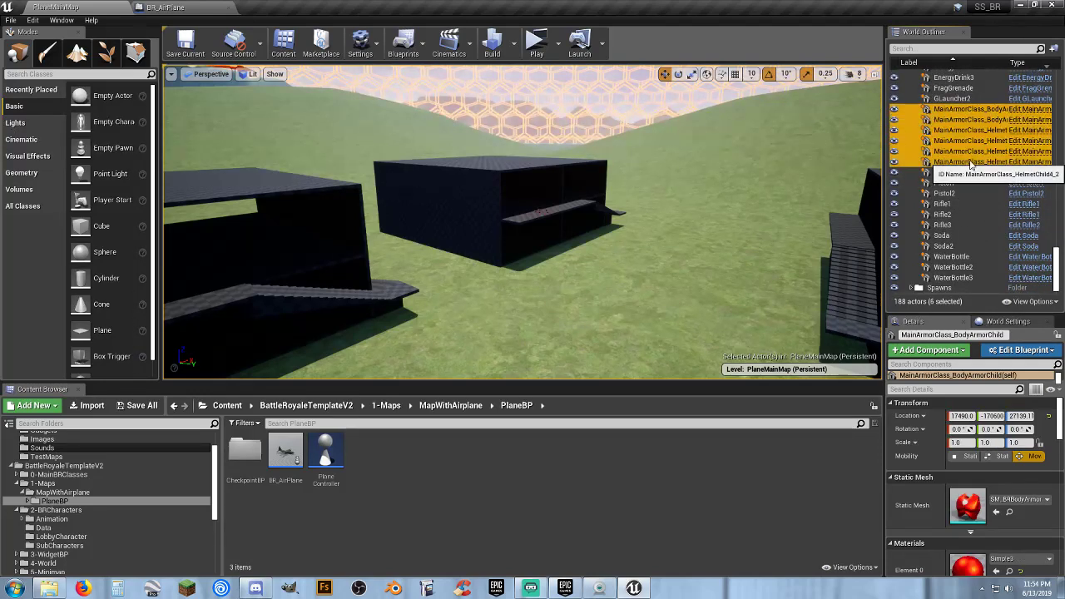
key(Delete)
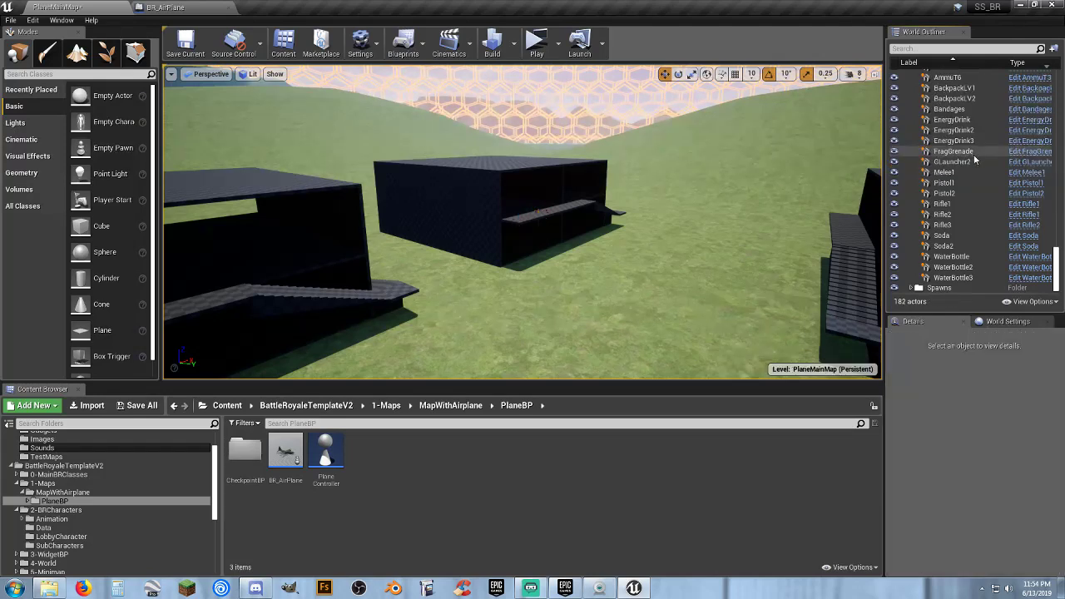
- Focus on Box Brush2 in the Foliage folder, view its surroundings across the map, and collapse that folder
scroll(970, 192, up, 5)
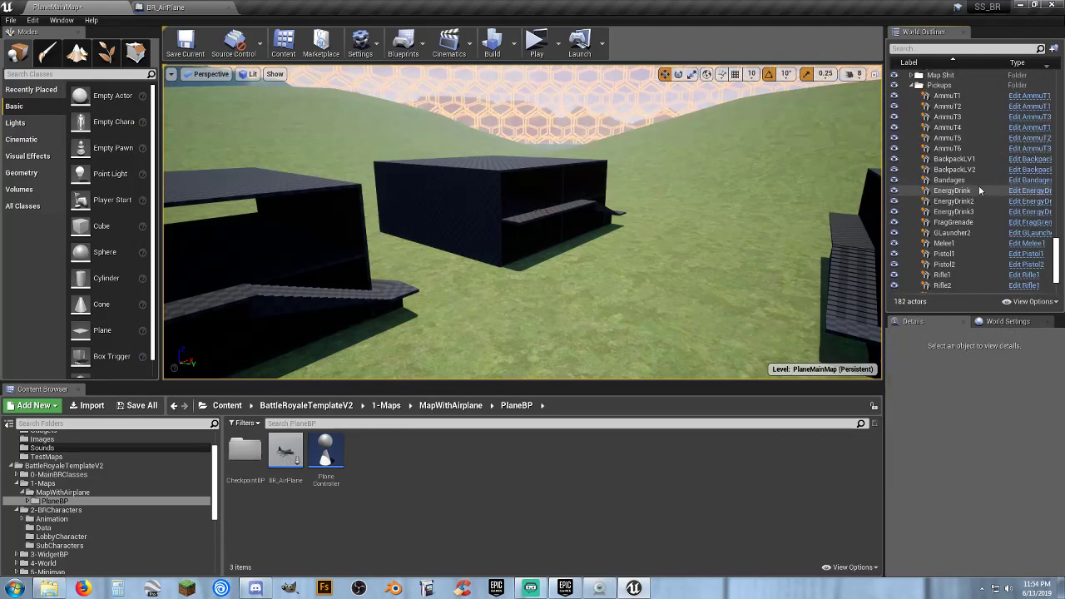
scroll(980, 177, up, 10)
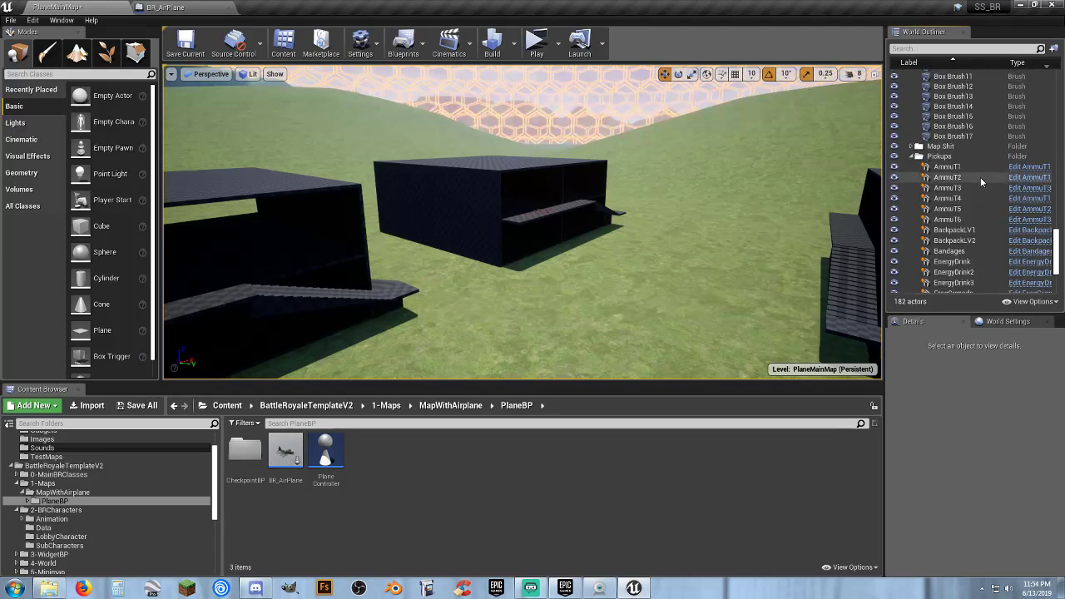
scroll(980, 177, up, 4)
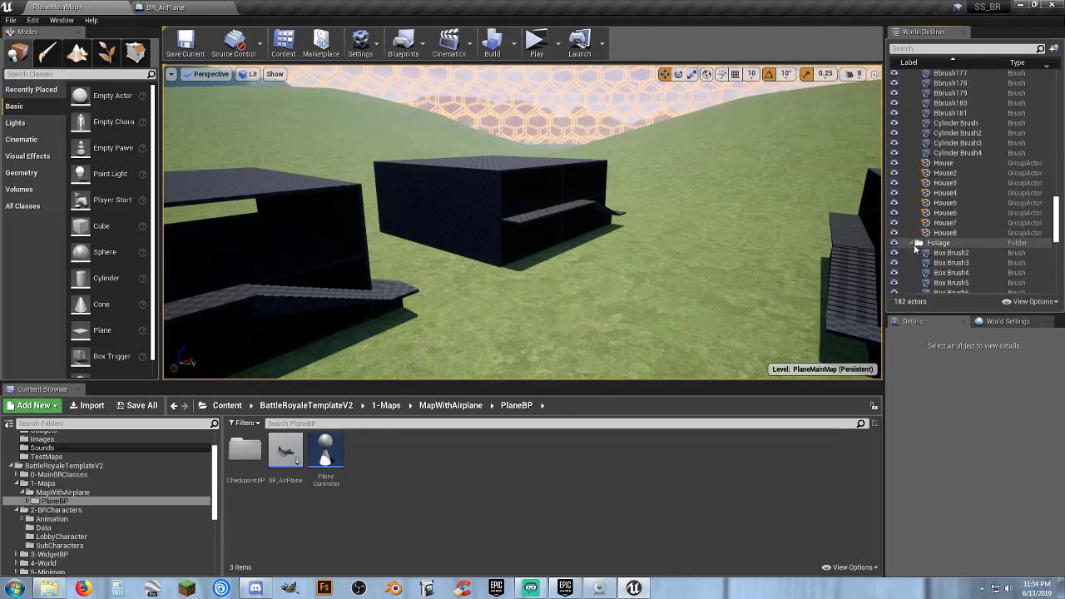
scroll(969, 229, down, 6)
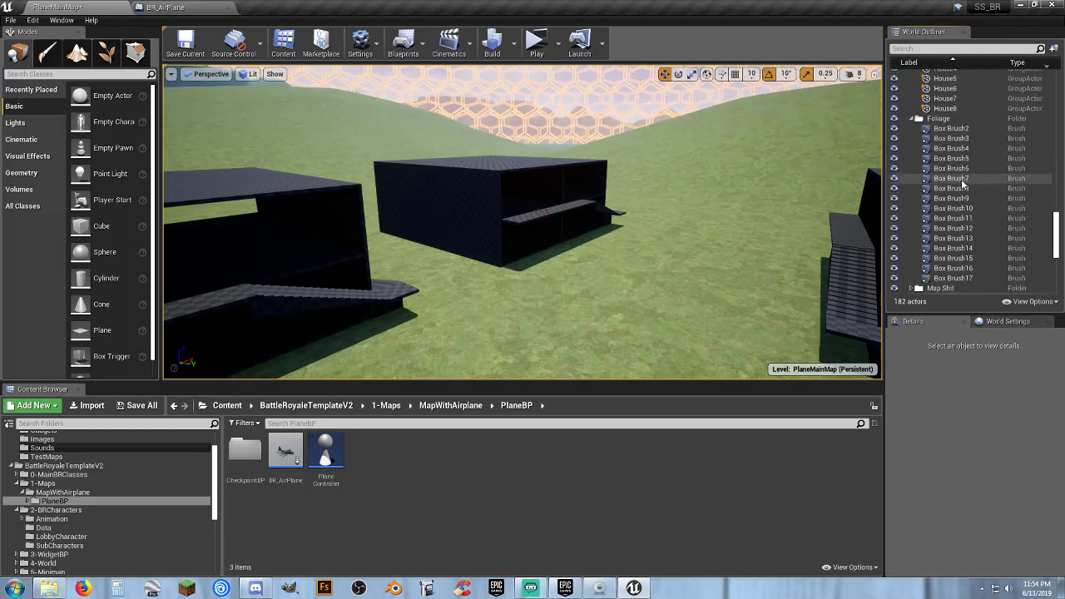
double_click(962, 129)
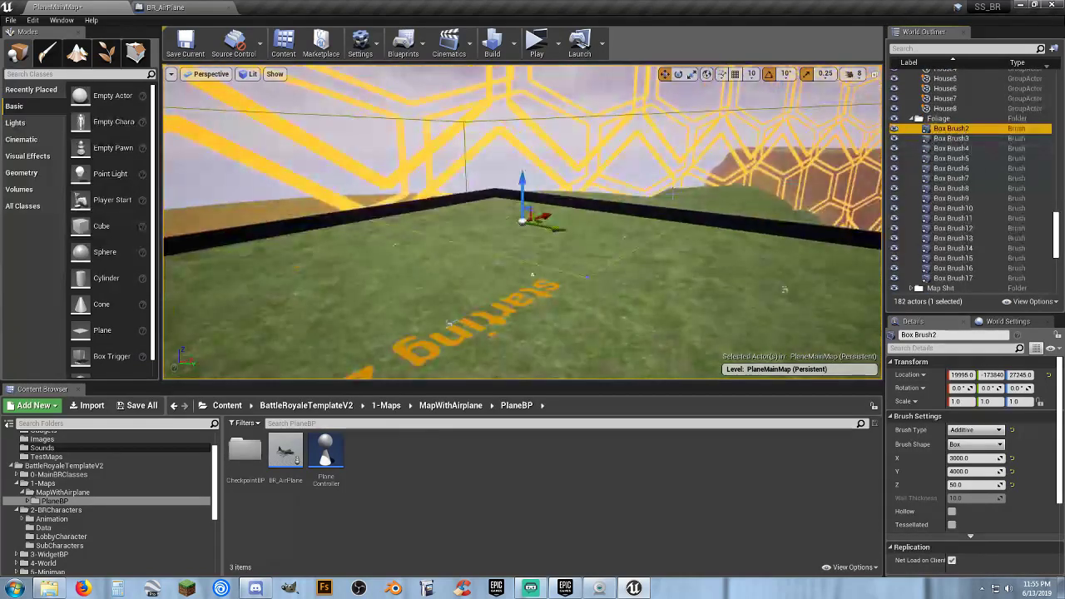
right_drag(522, 222, 699, 224)
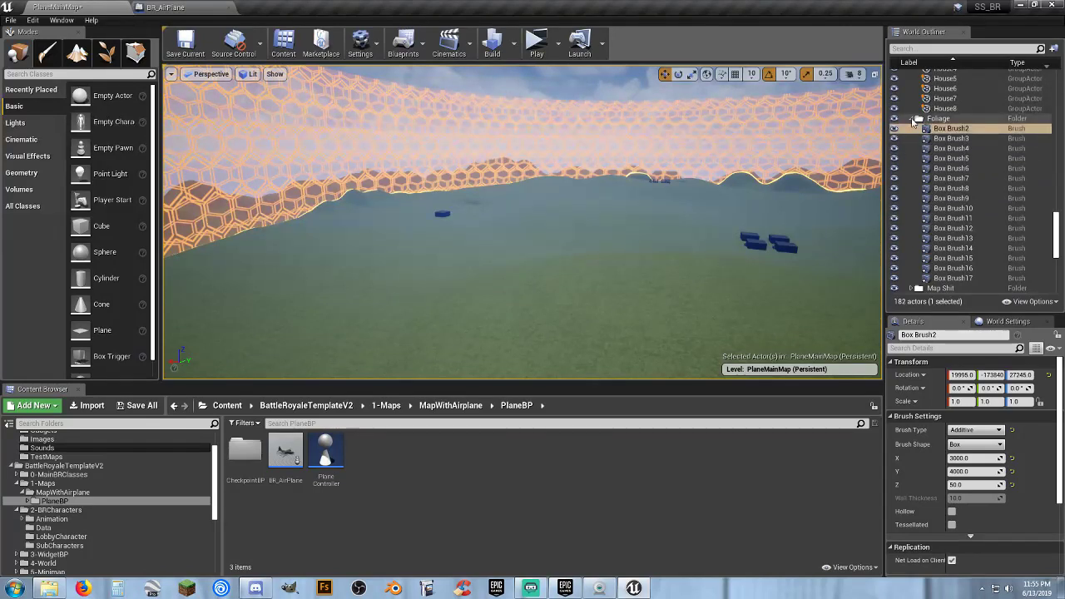
click(918, 118)
- Delete the House to House8 group actors with their brushes, declining the deletion for House and accepting it for all the rest
scroll(955, 153, up, 5)
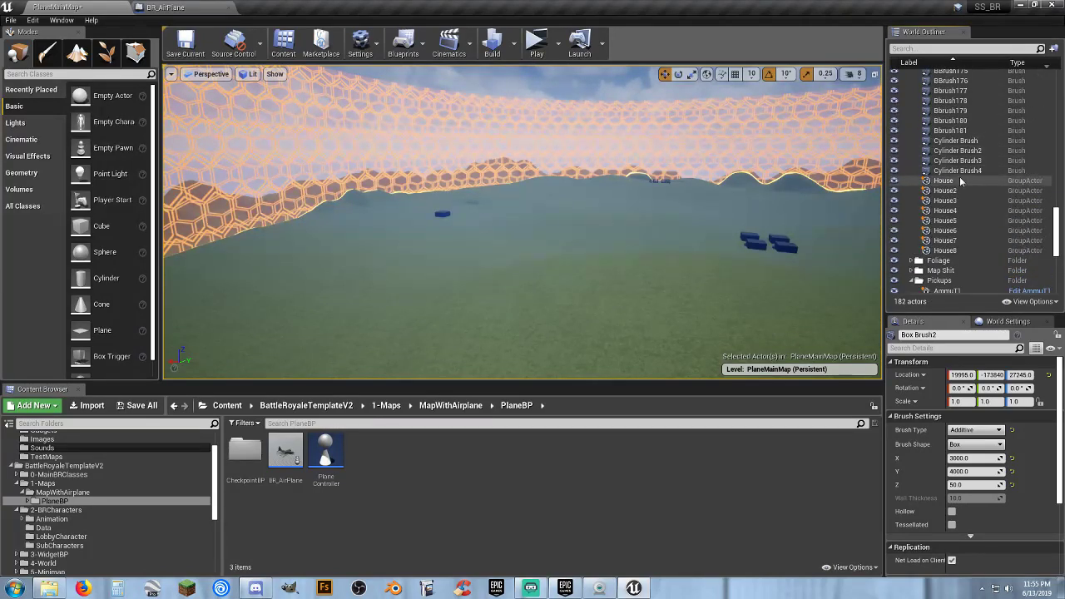
shift+click(946, 250)
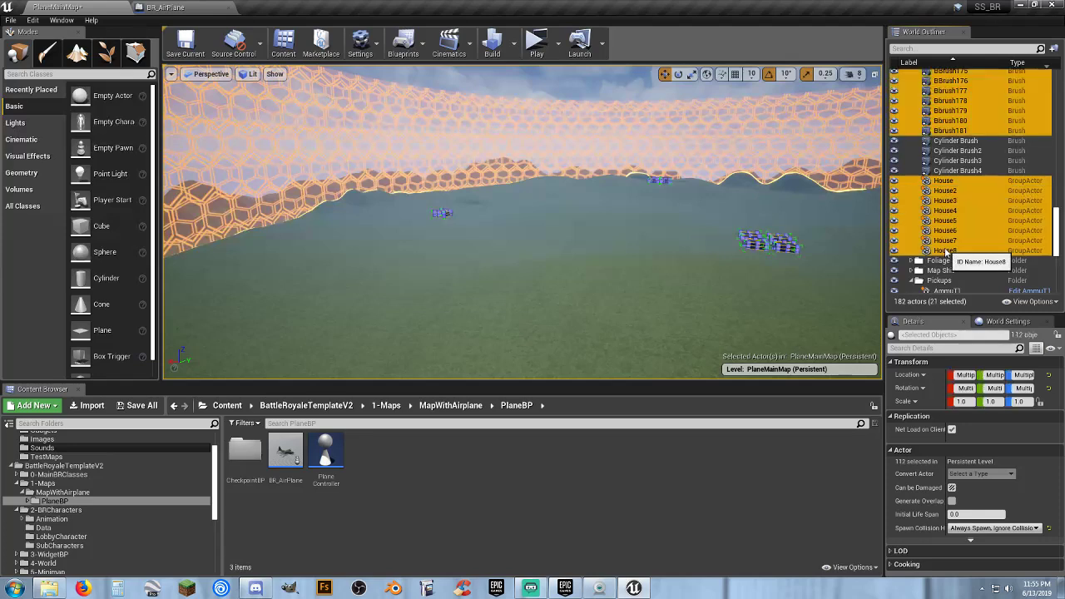
key(f)
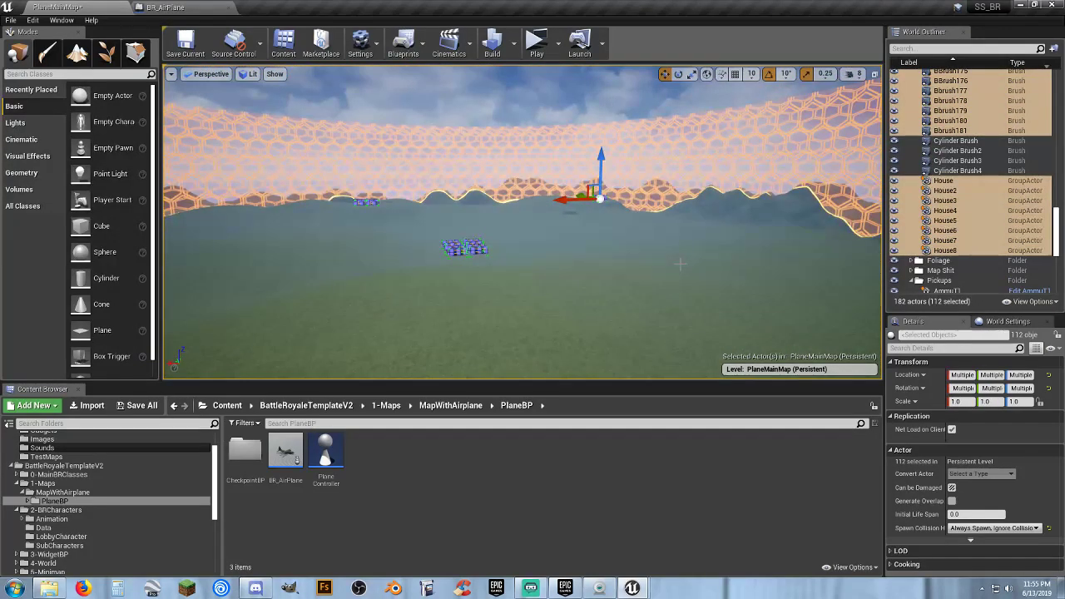
key(Delete)
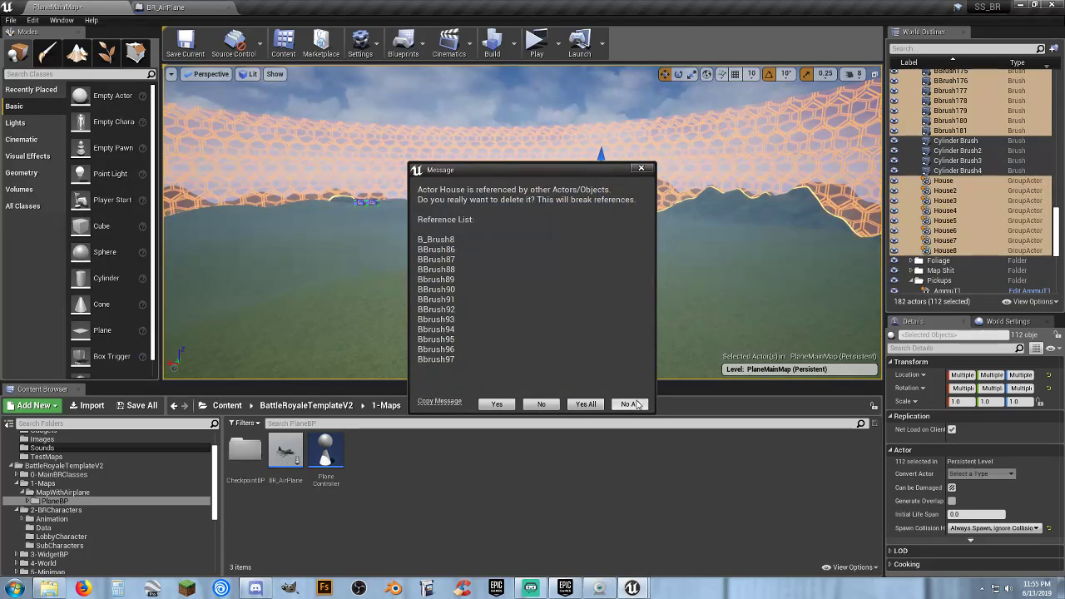
click(542, 404)
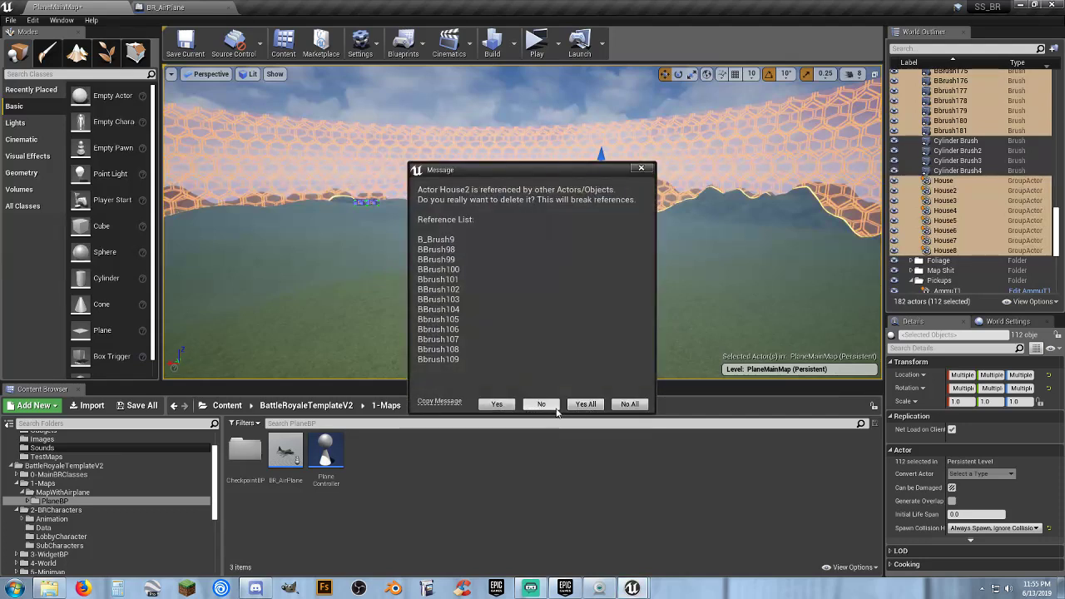
click(586, 405)
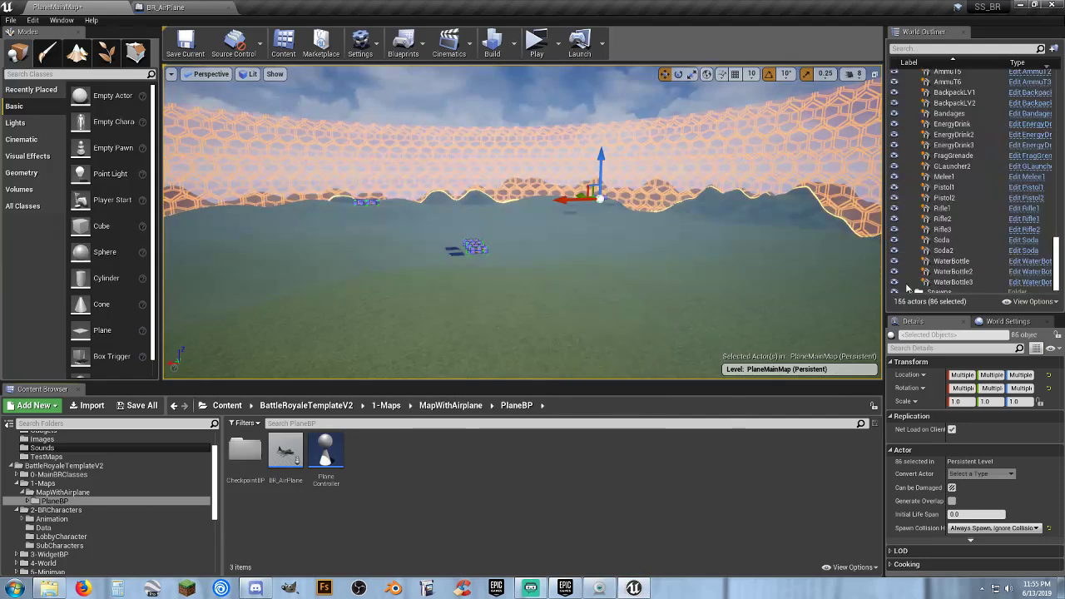
- View the remaining buildings on the map and collapse the Buildings folder in the World Outliner
right_drag(676, 245, 620, 244)
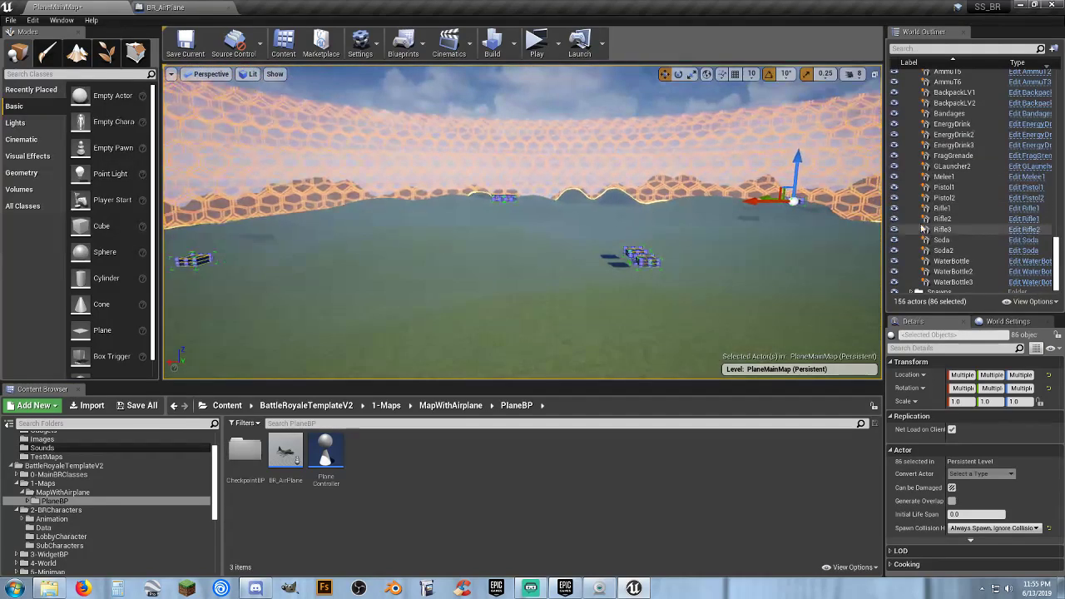
drag(1059, 258, 1060, 48)
click(915, 84)
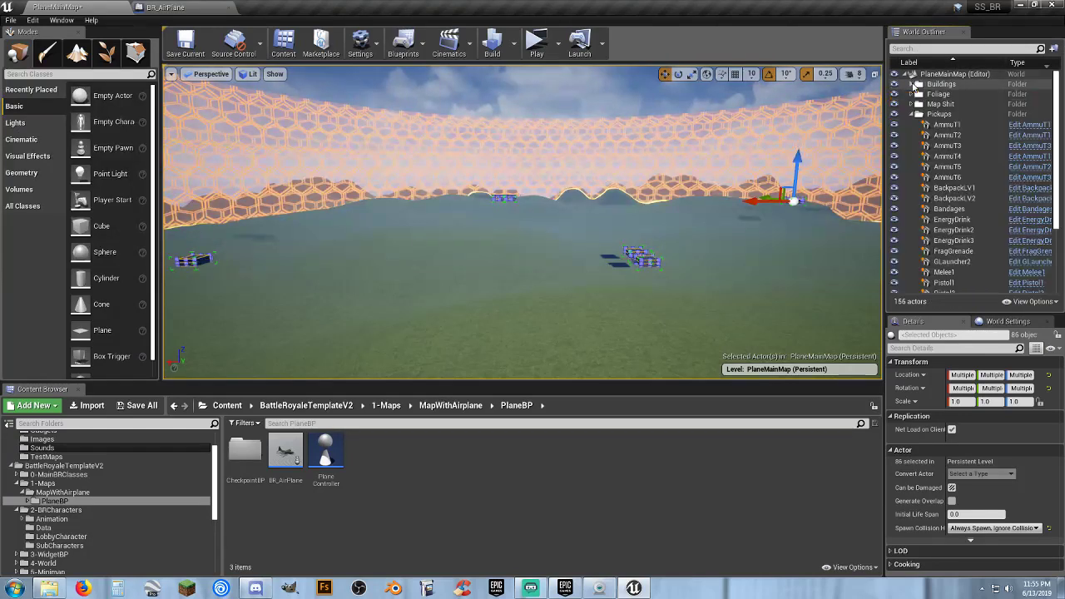
- Clear the actor selection, collapse the Pickups folder and expand the Spawns folder in the World Outliner
click(933, 76)
click(915, 114)
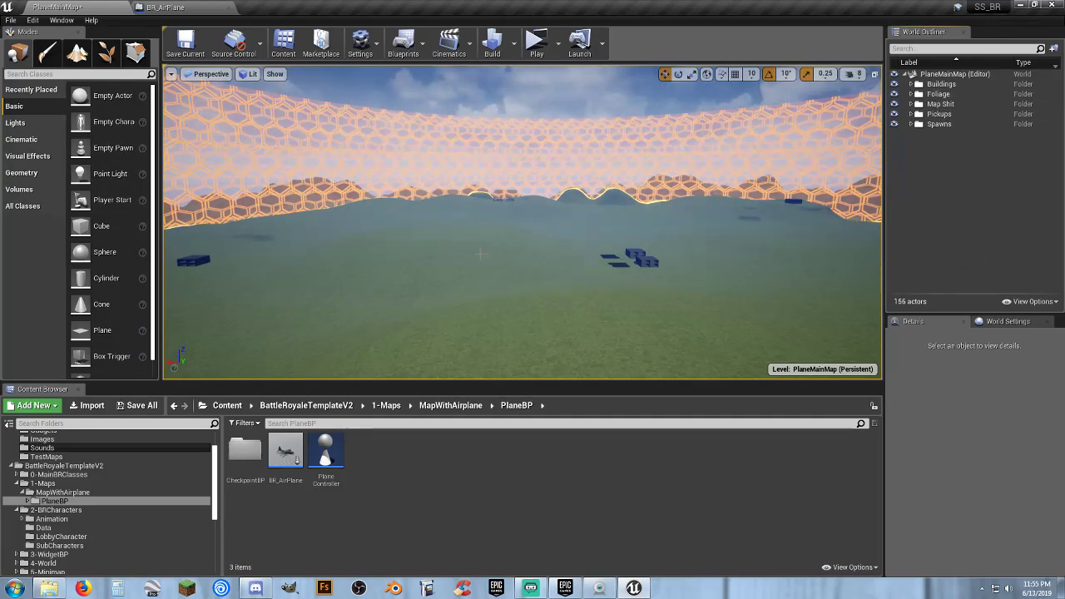
click(329, 451)
right_drag(432, 316, 516, 288)
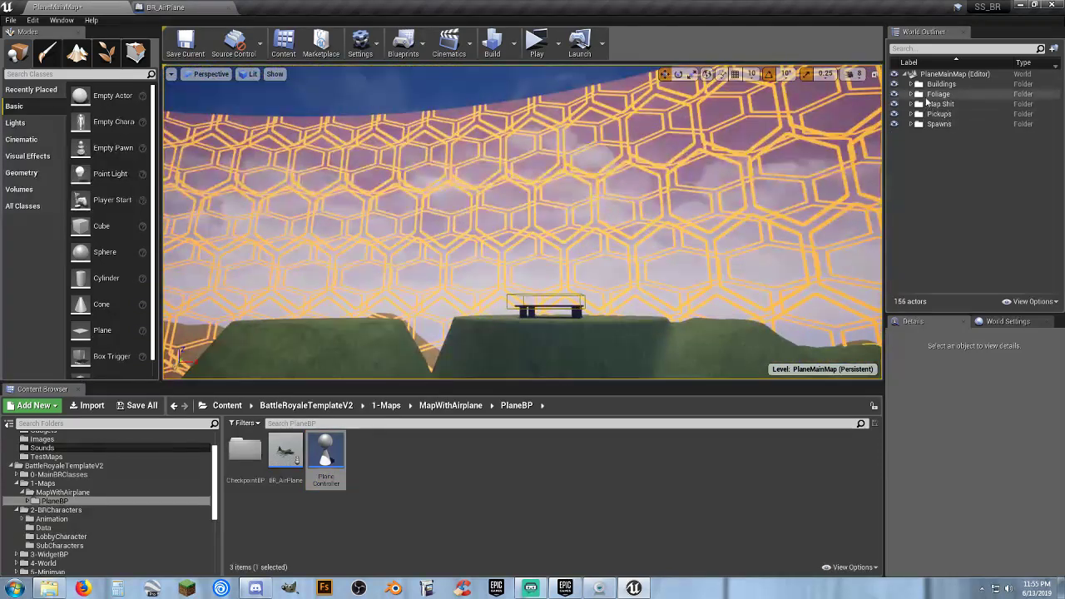
click(911, 124)
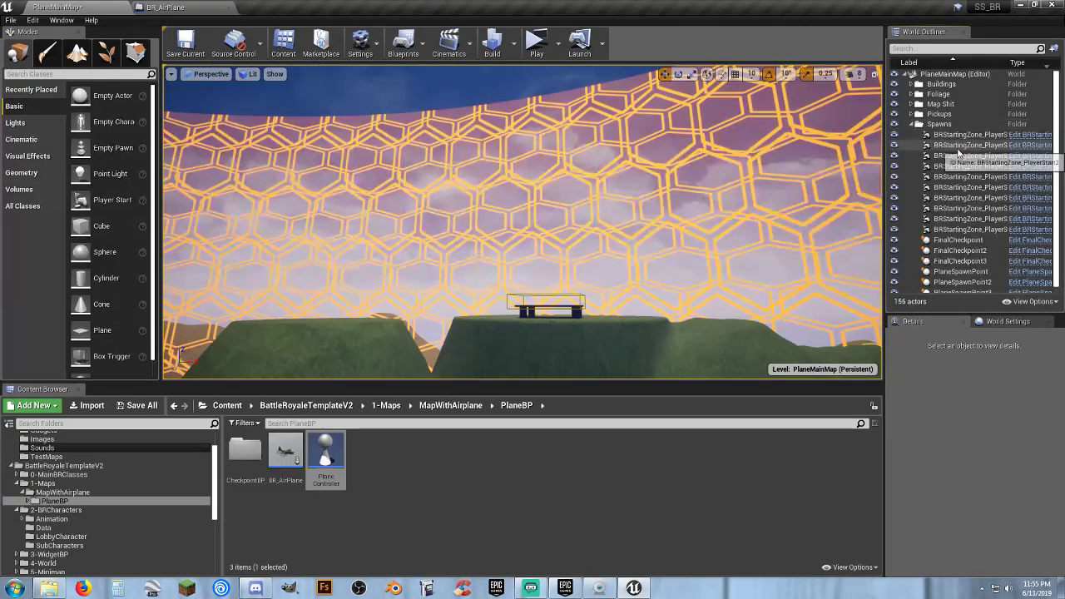
- Focus on PlaneSpawnPoint, PlaneSpawnPoint2 and PlaneSpawnPoint3 in turn to examine where the plane spawns are placed around the map
scroll(965, 262, down, 1)
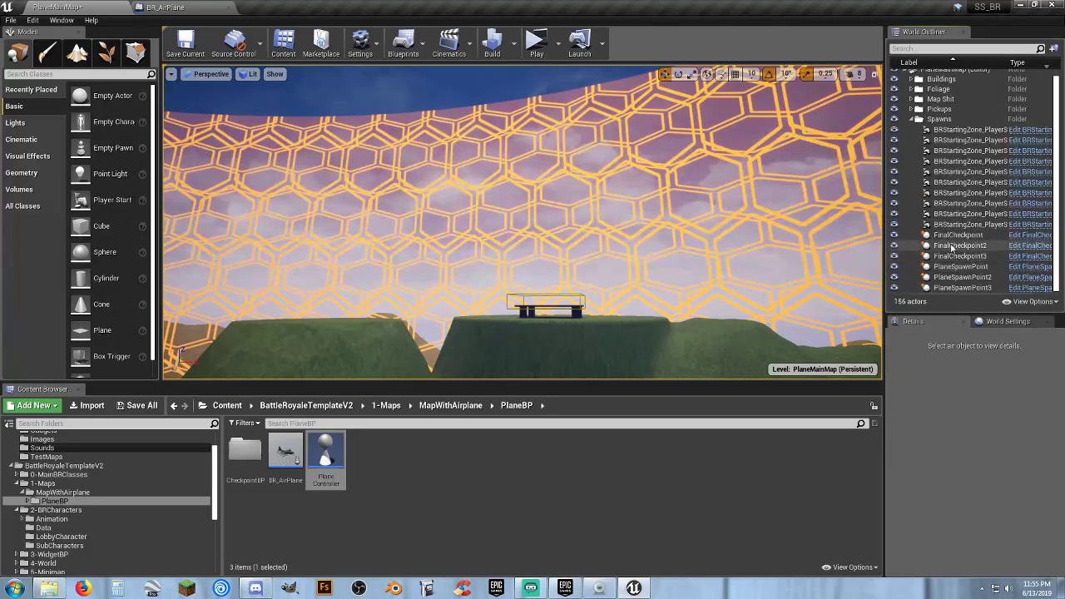
click(966, 267)
double_click(958, 268)
mouse_move(829, 227)
right_down()
mouse_move(880, 238)
mouse_move(824, 238)
right_up()
right_drag(574, 218, 784, 206)
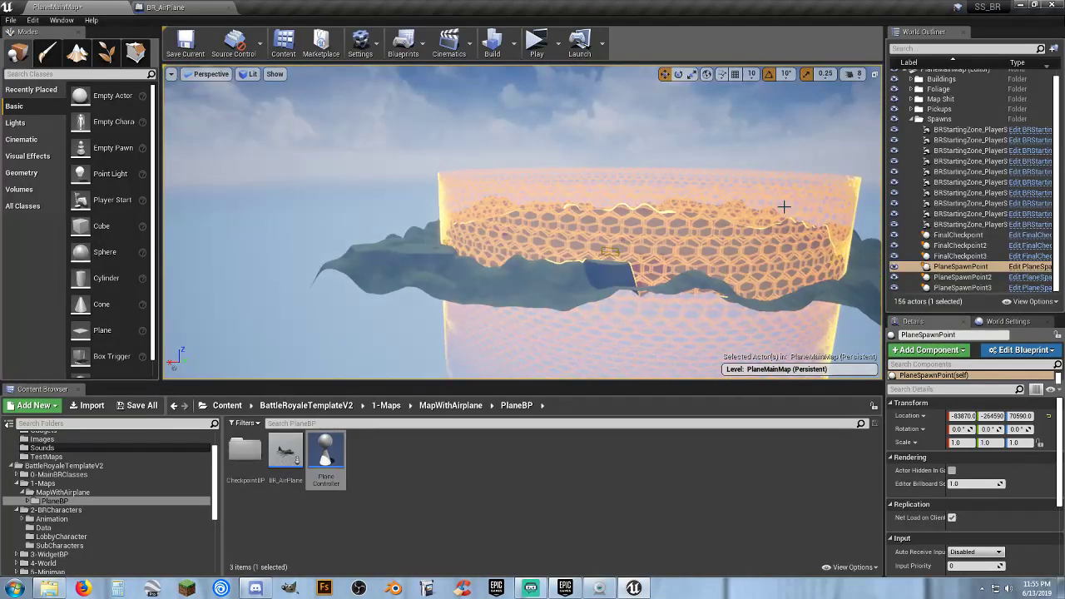
double_click(962, 278)
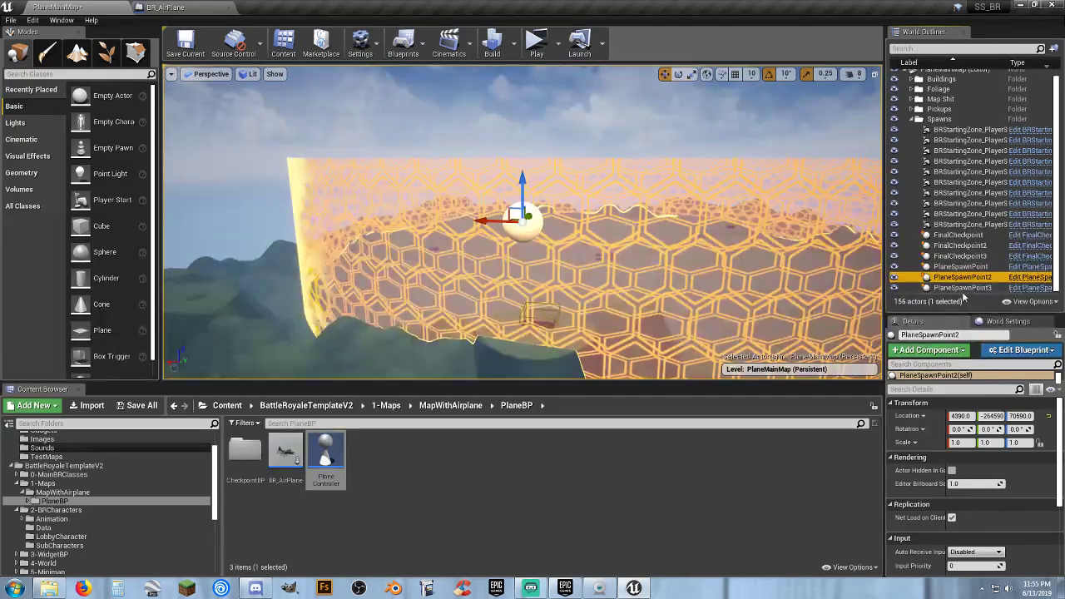
double_click(962, 288)
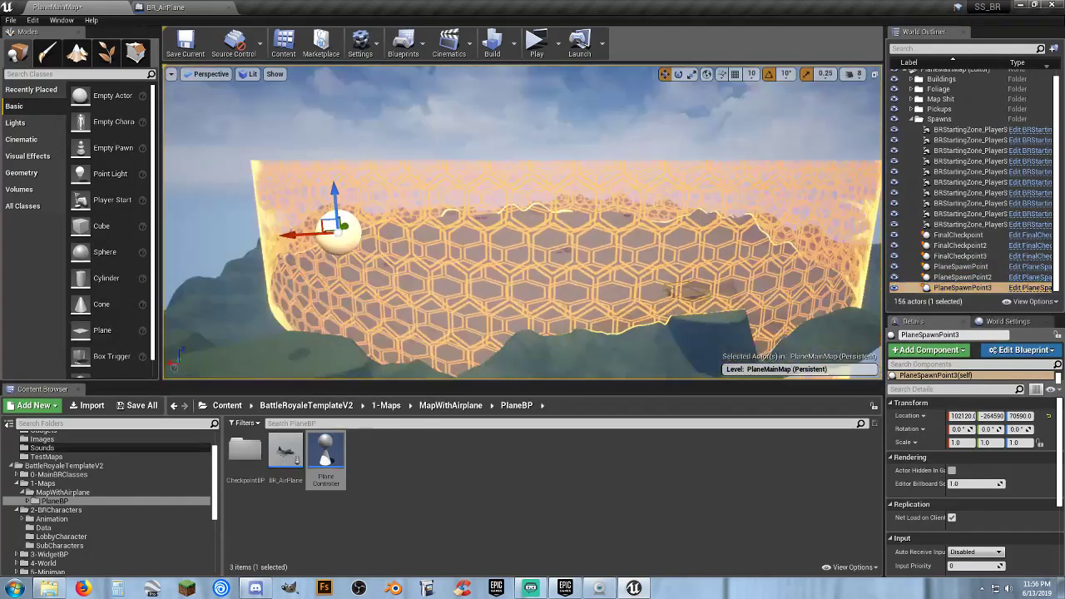
right_drag(522, 223, 491, 219)
- Inspect the placement of FinalCheckpoint, FinalCheckpoint2 and FinalCheckpoint3 at the opposite side of the map
click(977, 239)
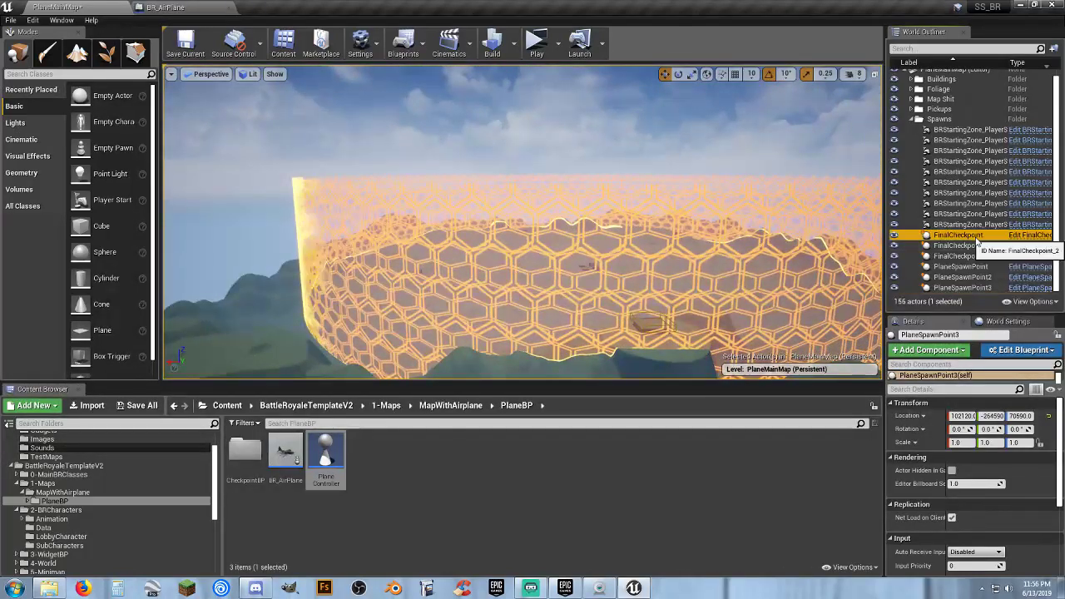
double_click(977, 239)
right_drag(736, 223, 441, 258)
right_drag(541, 258, 541, 262)
click(957, 246)
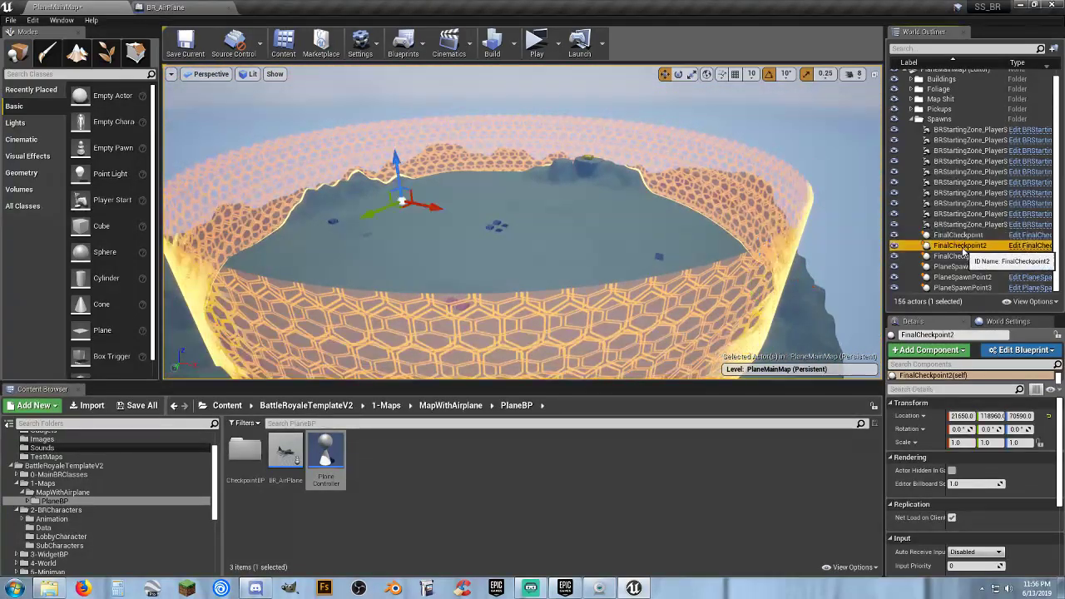
click(957, 256)
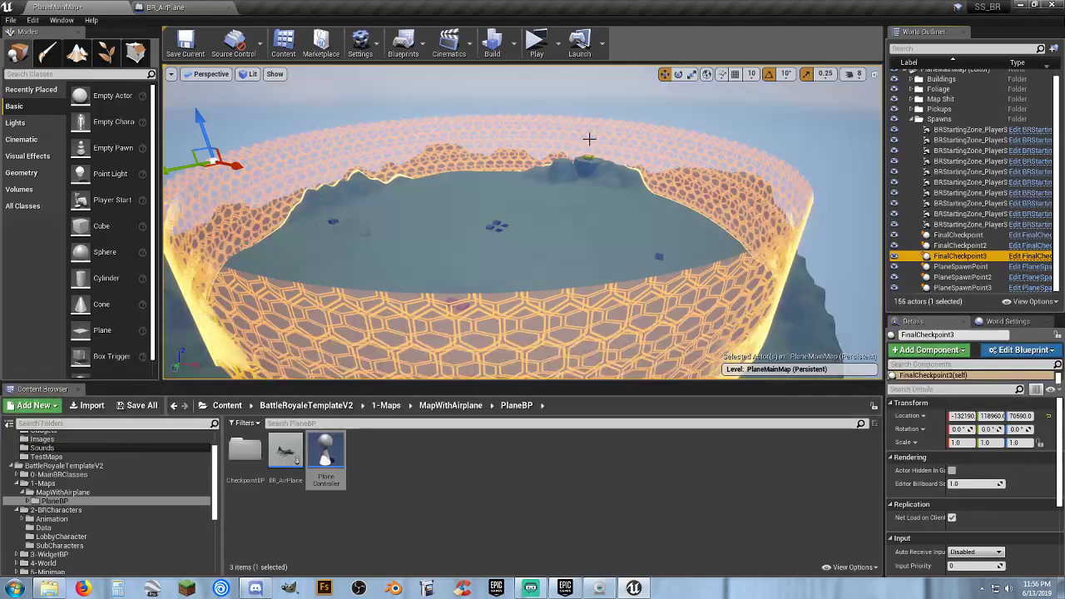
right_drag(590, 138, 595, 147)
right_drag(645, 186, 653, 193)
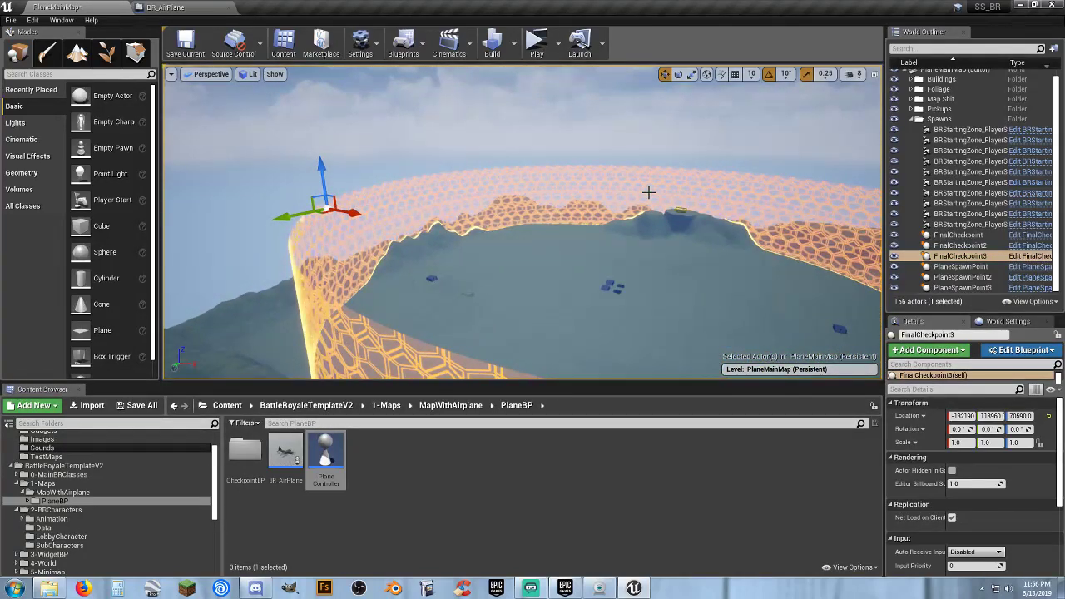
- View the FinalCheckpoint blueprint in the full Blueprint editor, including its viewport, and locate its asset in the Content Browser
click(1041, 259)
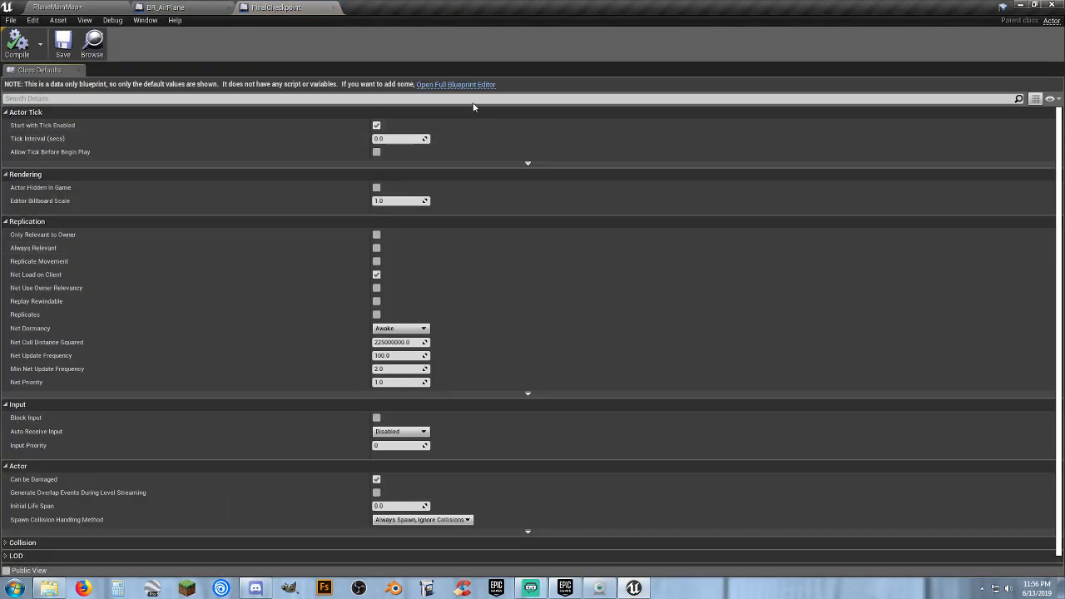
click(462, 85)
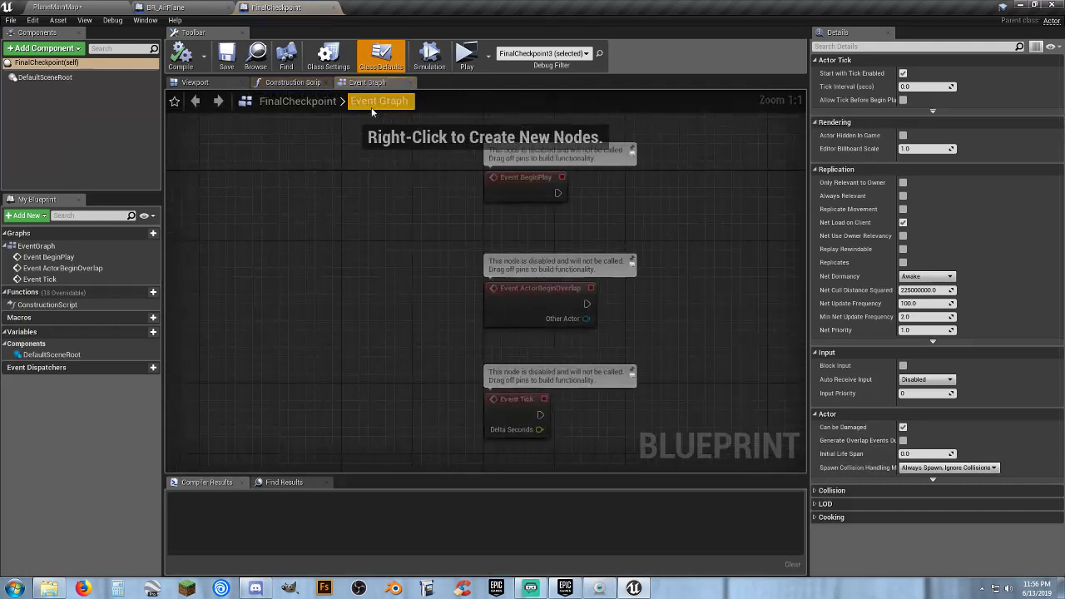
click(196, 83)
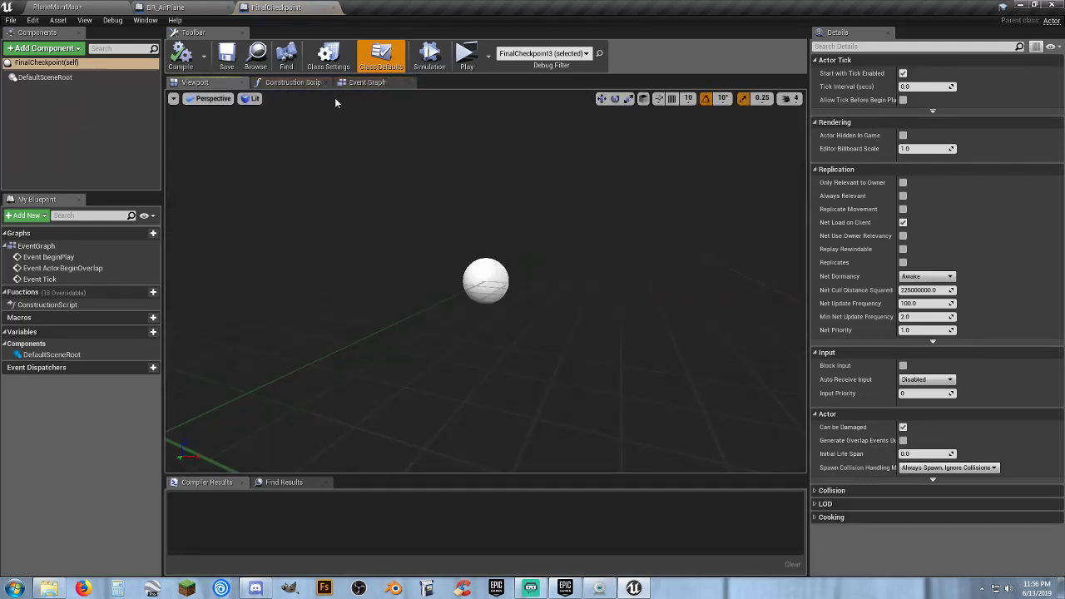
click(257, 60)
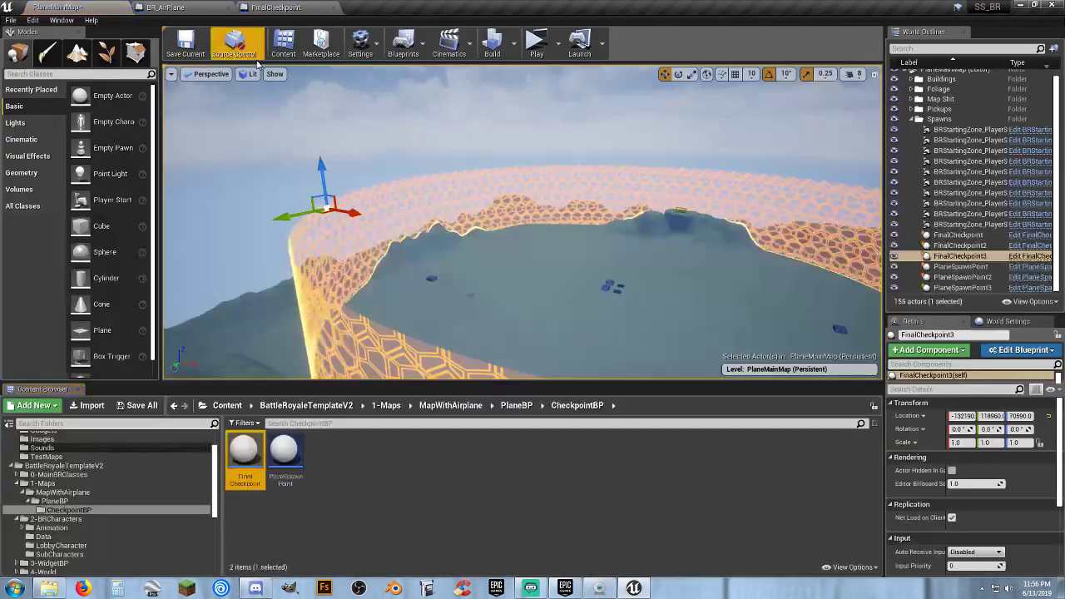
- Close the BR_AirPlane and FinalCheckpoint blueprint editors and clear the asset selection in the CheckpointBP folder
click(230, 8)
click(230, 8)
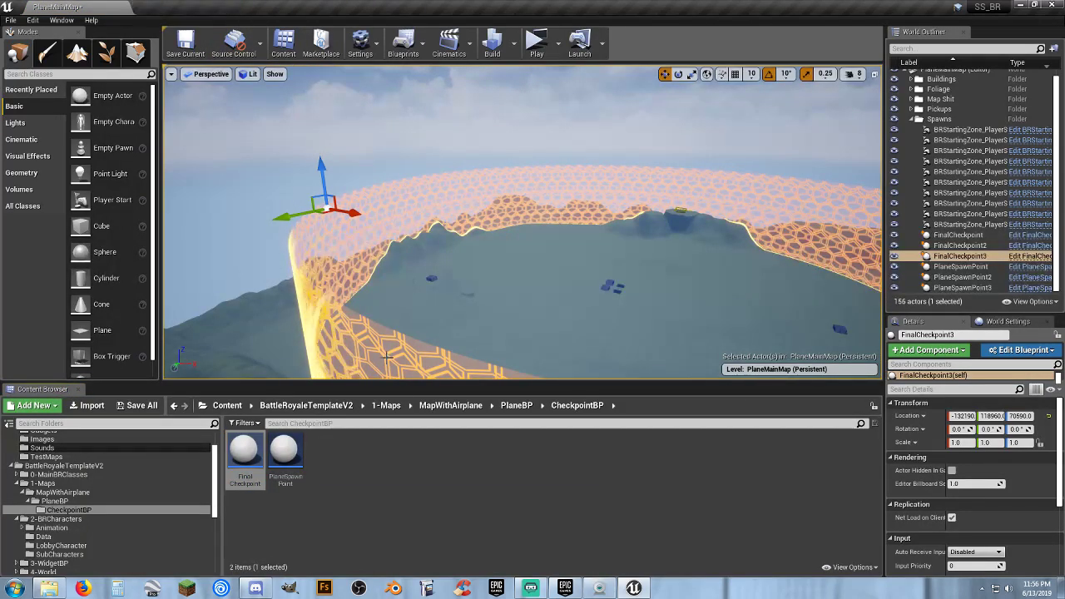
click(414, 481)
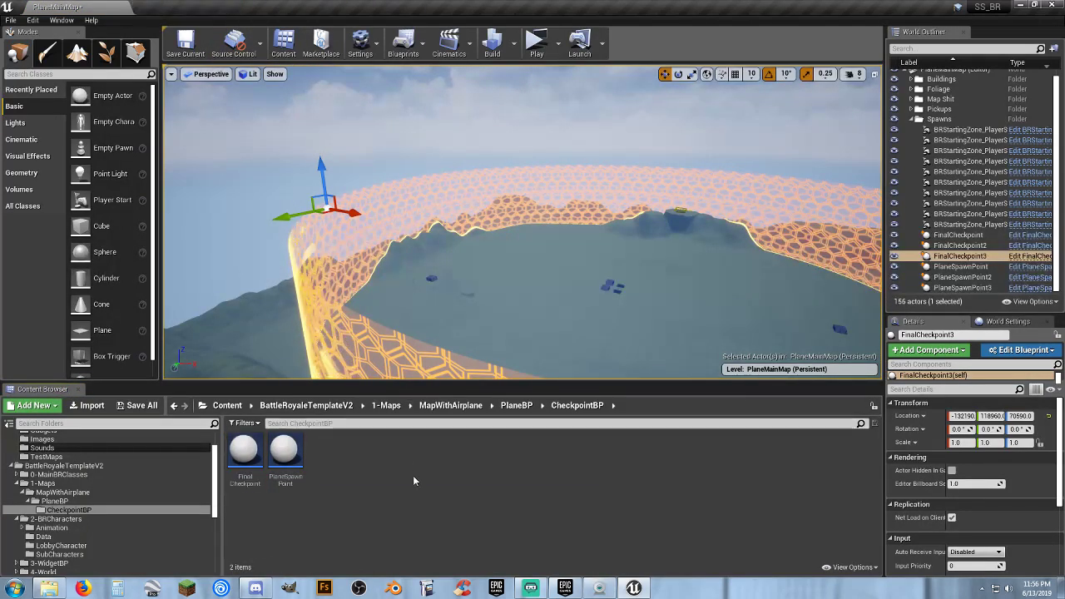
- Reopen the FinalCheckpoint blueprint asset to check its event graph and close it again
double_click(244, 454)
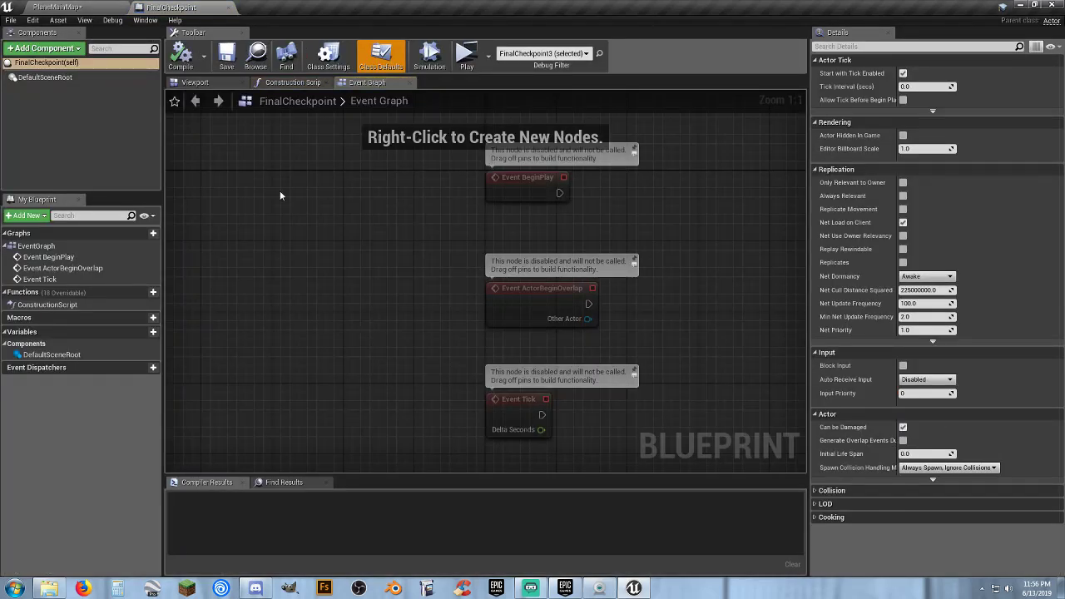
scroll(355, 237, down, 1)
scroll(355, 239, up, 1)
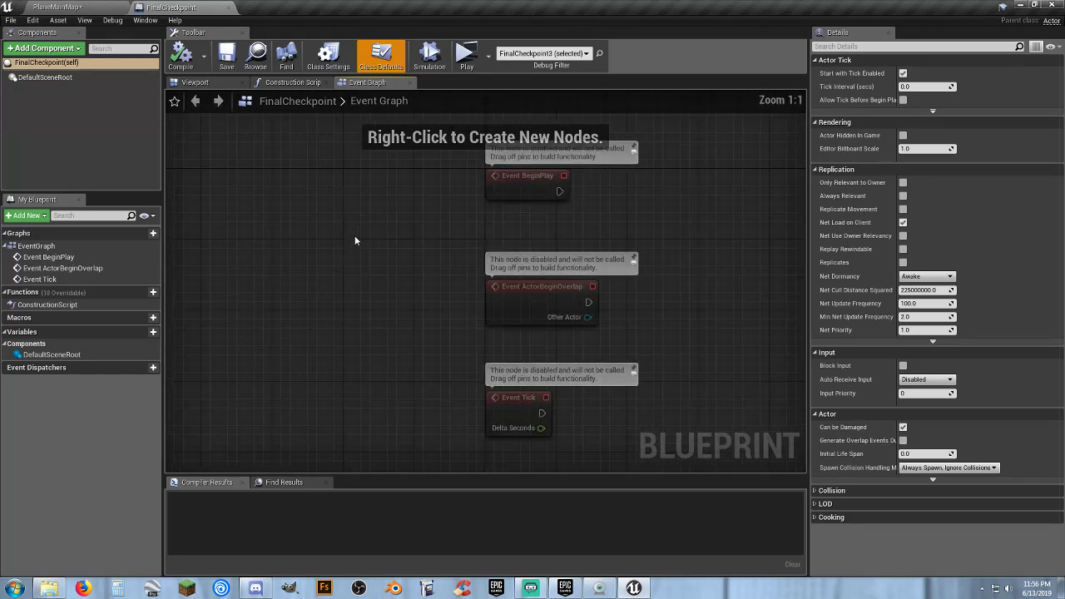
click(230, 8)
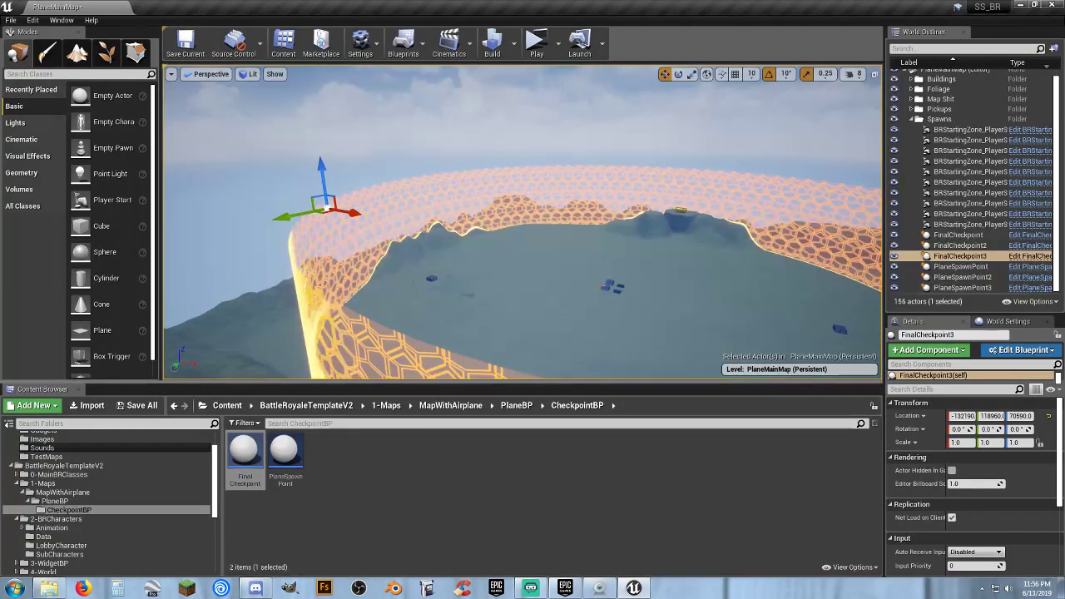
- Look across the circular play area and select the PlaneSpawnPoint asset in the CheckpointBP folder
right_drag(514, 375, 389, 433)
right_drag(522, 222, 645, 221)
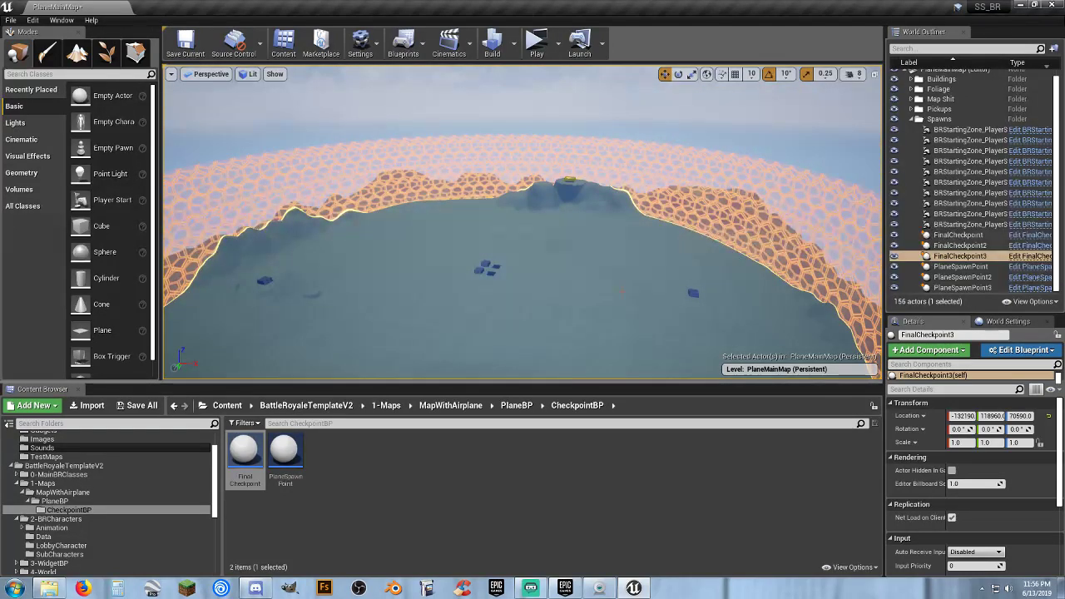
click(285, 456)
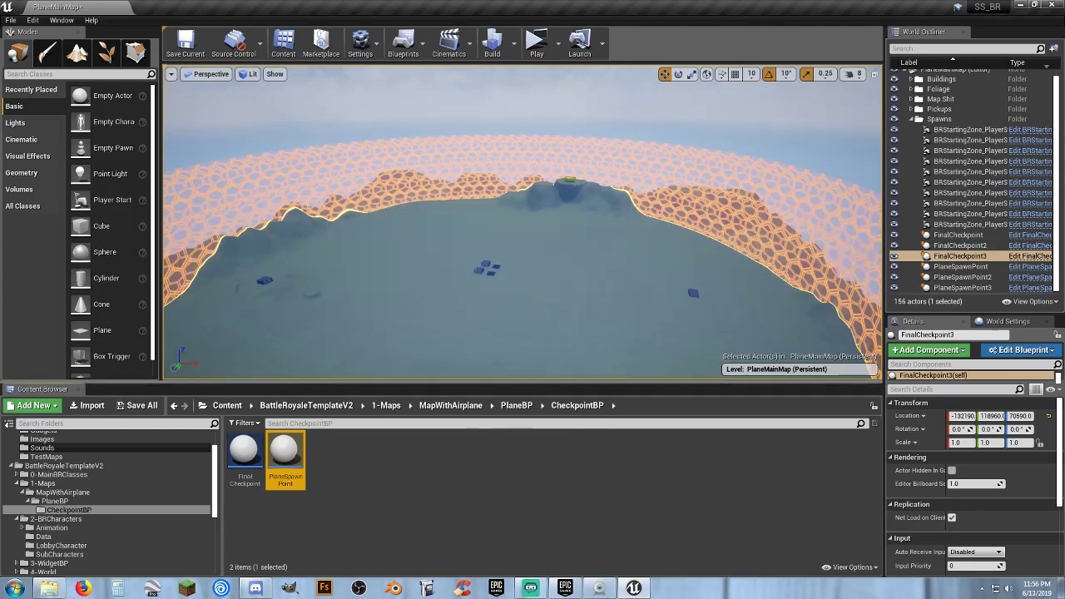
right_drag(744, 231, 816, 228)
- Focus on the first BRStartingZone_PlayerStart and examine the starting zone platform and the nearby map buildings
click(970, 132)
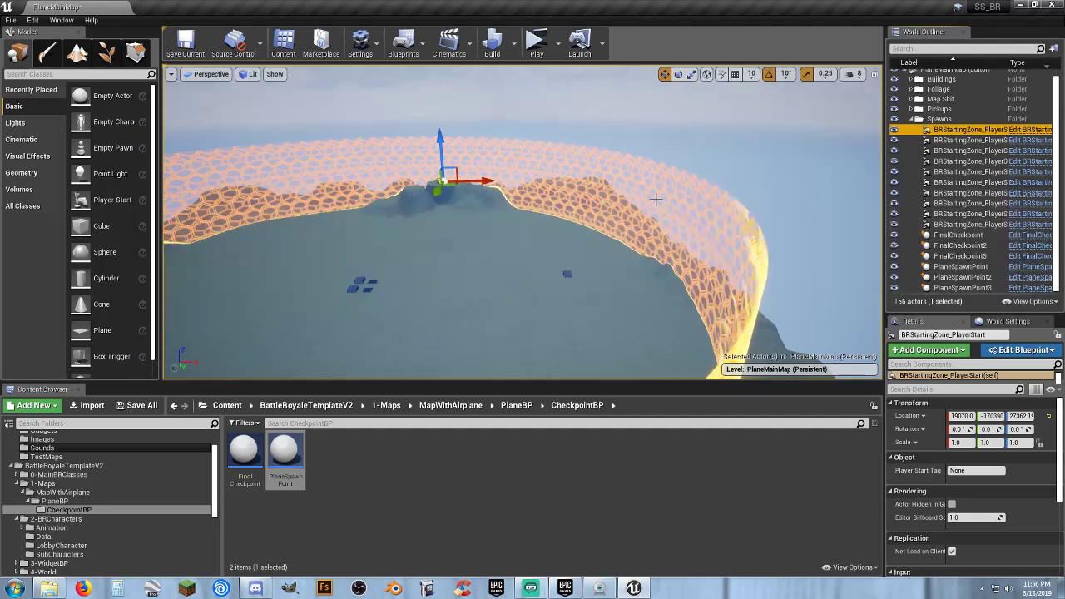
key(f)
right_drag(599, 223, 399, 154)
key(w)
key(w)
key(w)
key(s)
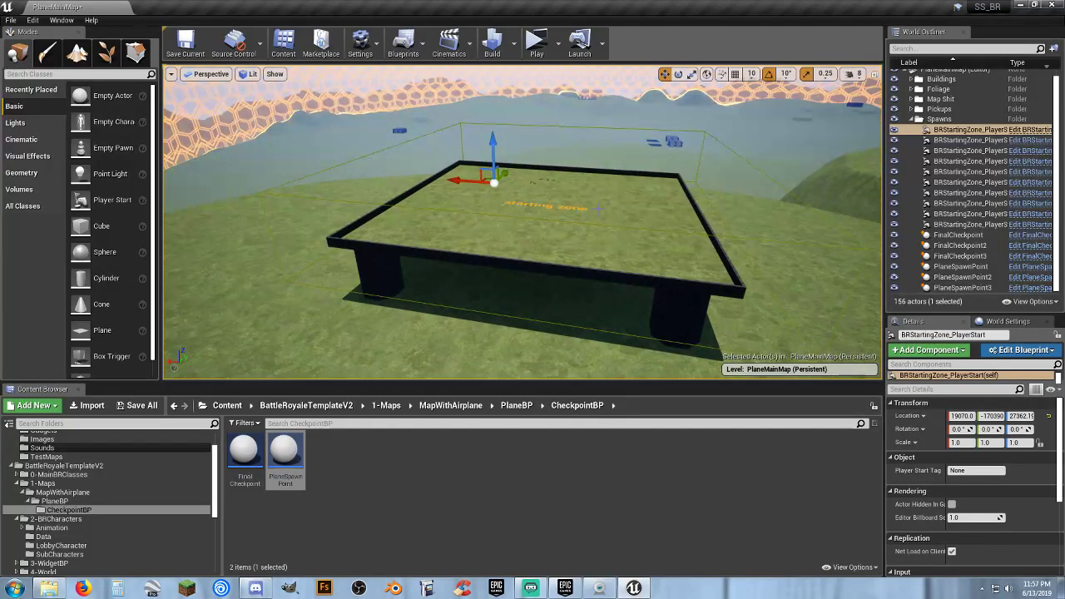
mouse_move(495, 193)
right_down()
mouse_move(491, 162)
mouse_move(495, 199)
mouse_move(495, 187)
right_up()
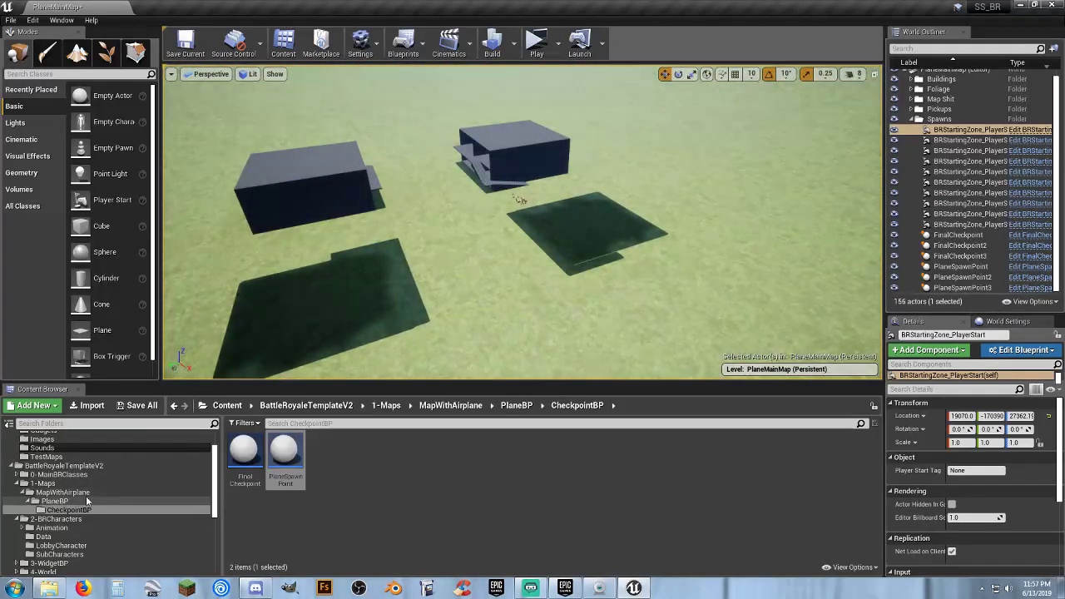
- Open LobbyMap from the 1-Maps folder without saving the changes to PlaneMainMap
click(42, 483)
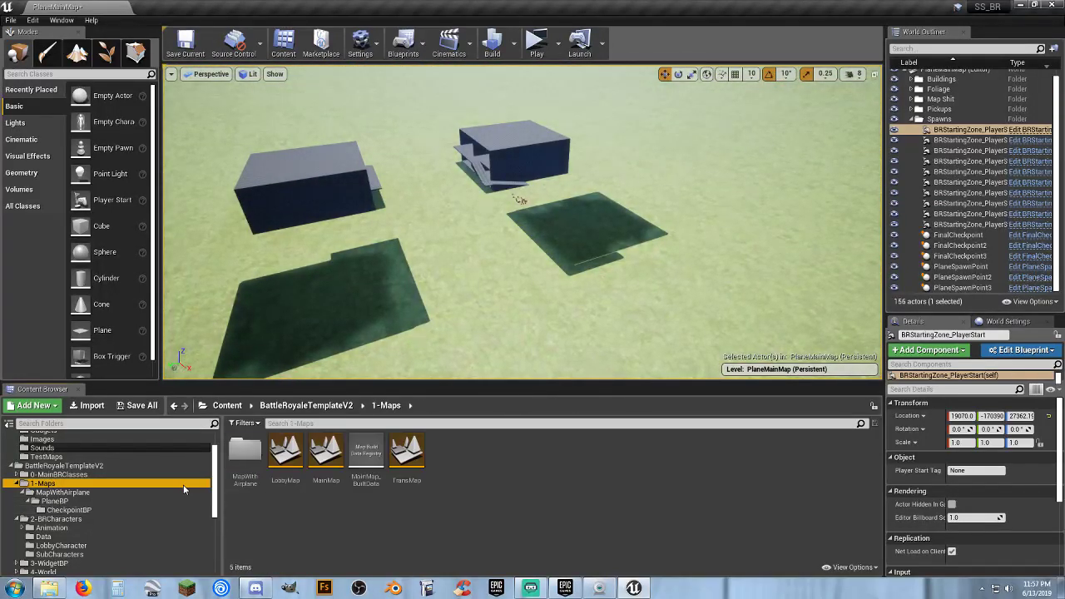
double_click(296, 482)
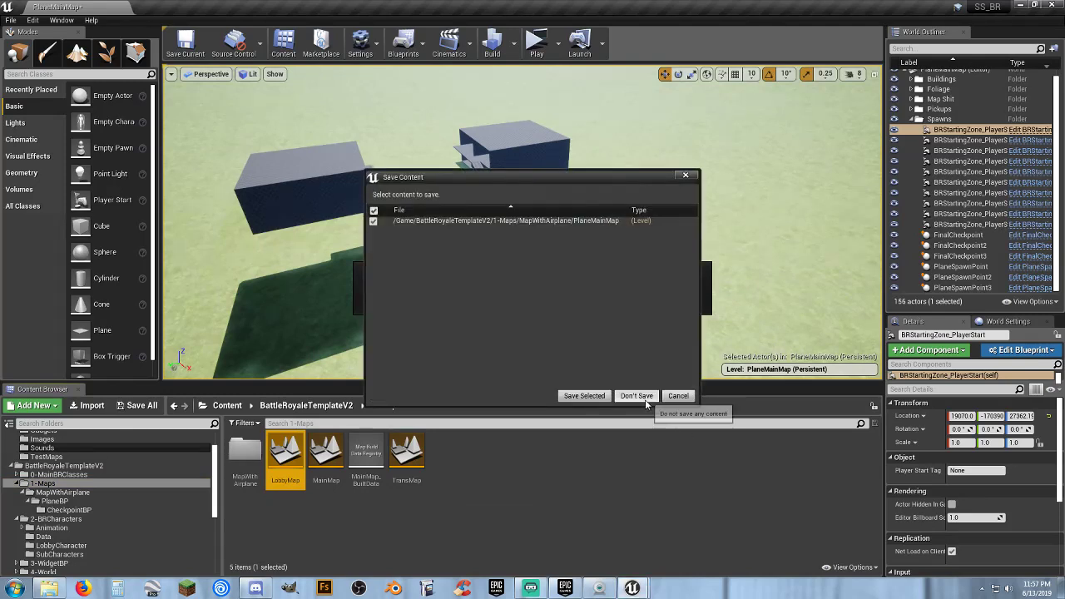
click(639, 397)
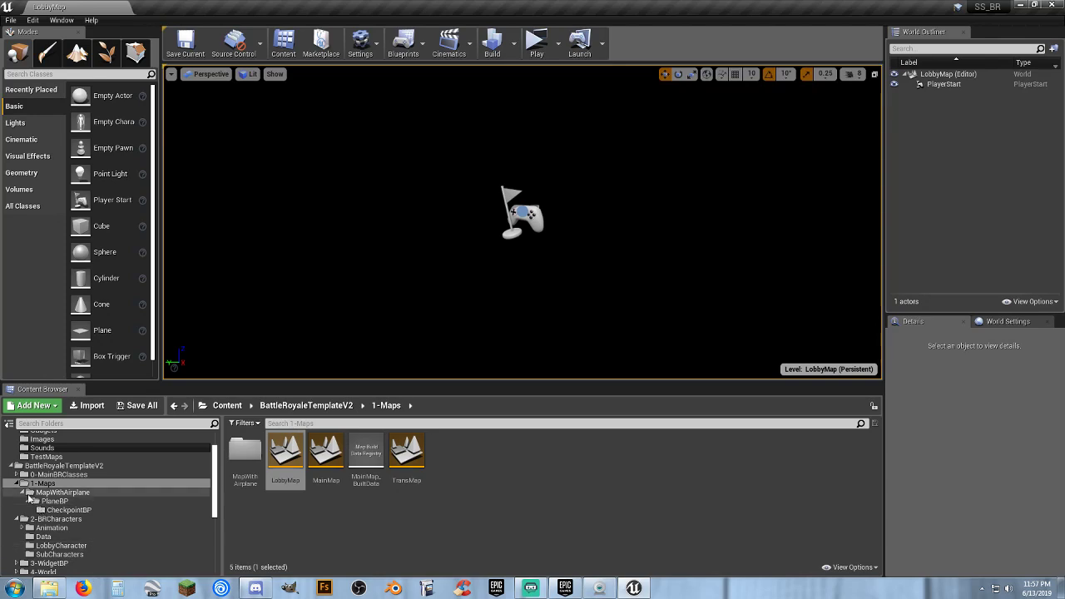
- Open the Demonstration level from the Maps folder of Polygon_BattleRoyale
scroll(80, 517, down, 3)
scroll(80, 518, down, 4)
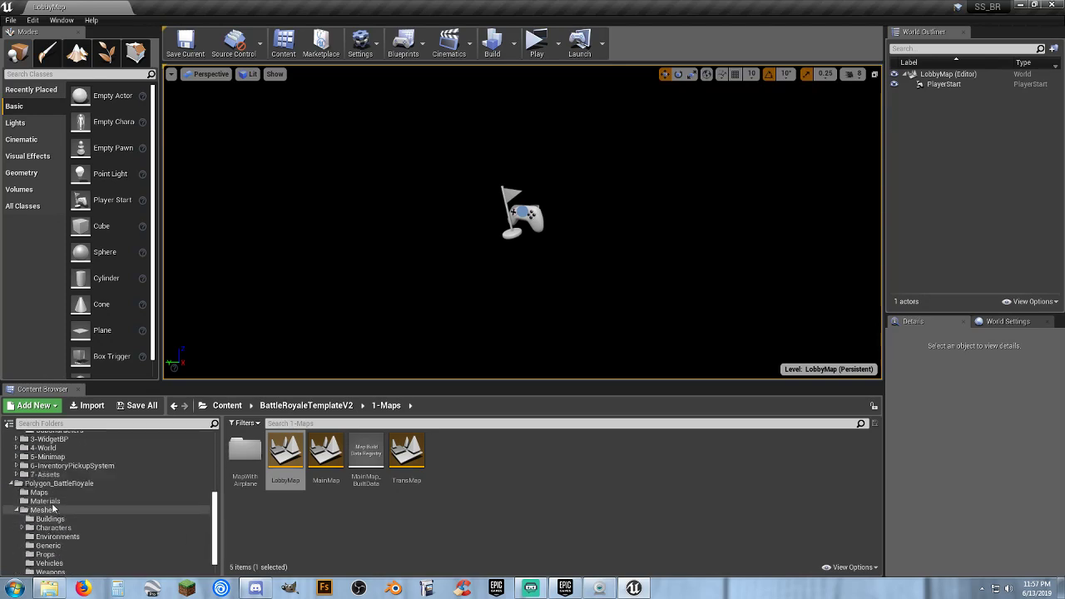
click(39, 492)
double_click(246, 454)
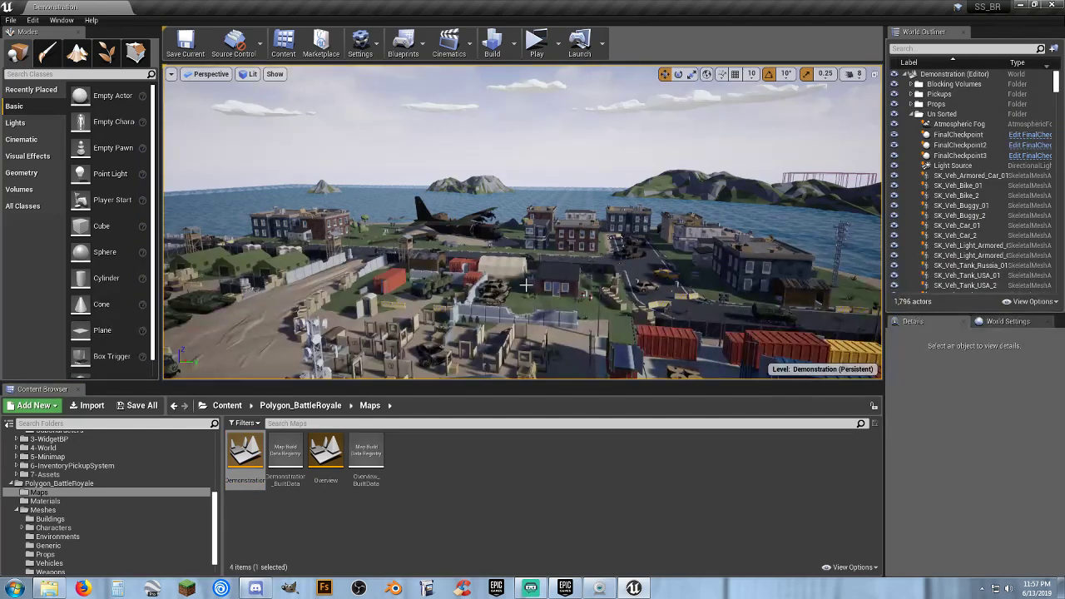
- Examine the Demonstration level's main island from above and the small round starting island with its house
right_drag(522, 279, 449, 383)
right_drag(450, 333, 528, 286)
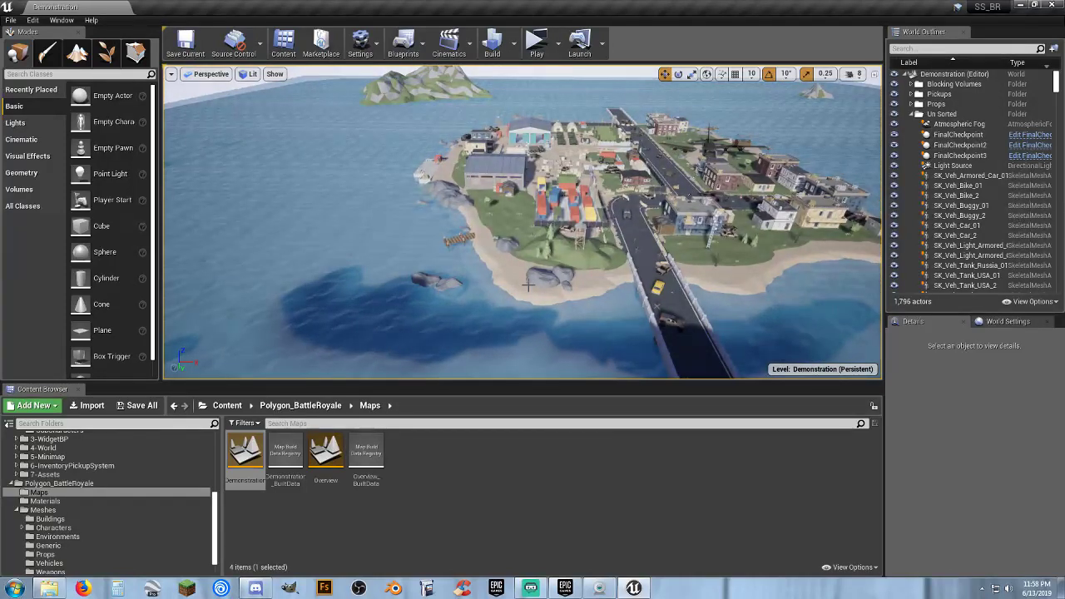
right_drag(725, 279, 604, 254)
key(w)
key(s)
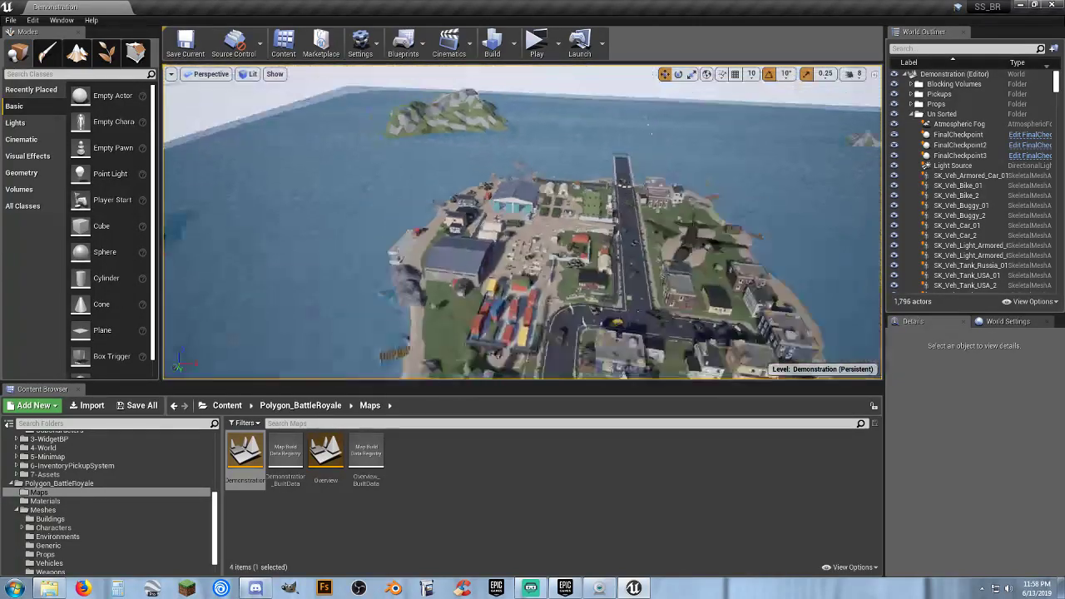
right_drag(681, 261, 729, 259)
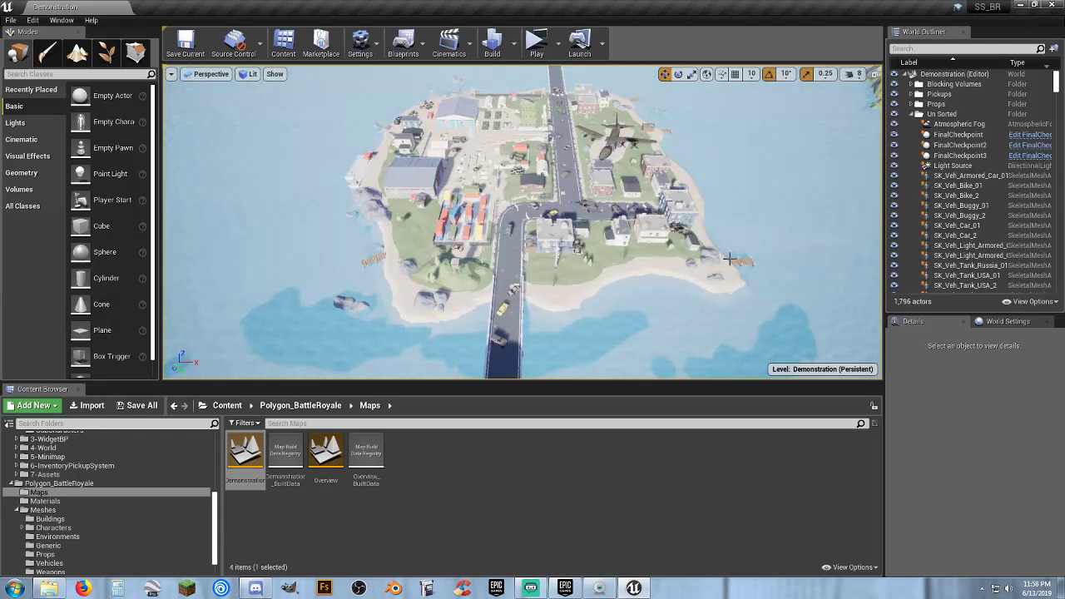
right_drag(620, 300, 857, 249)
right_drag(523, 221, 325, 250)
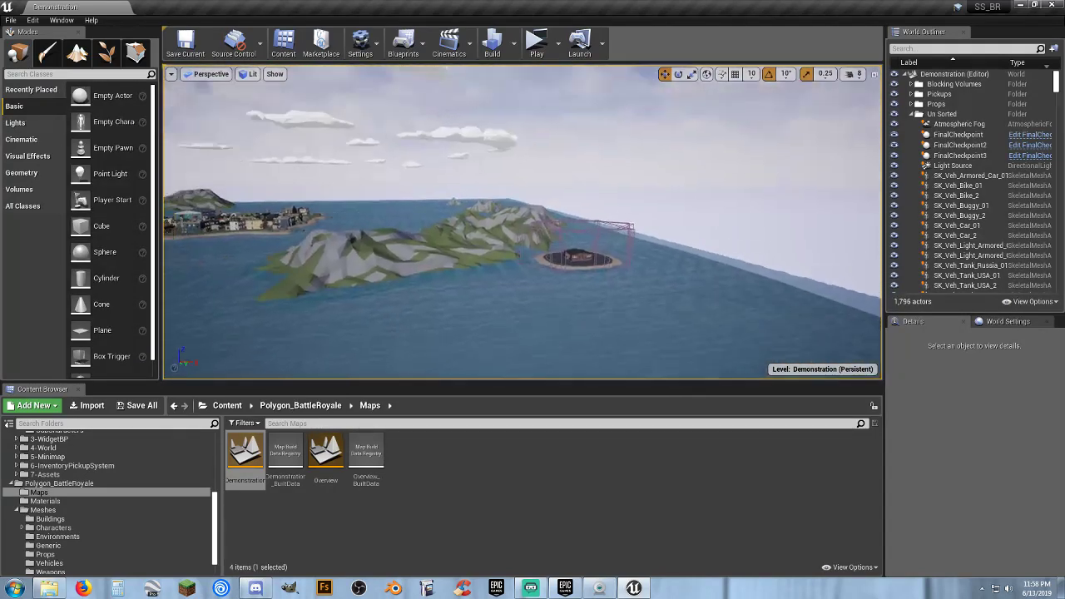
right_drag(583, 225, 583, 266)
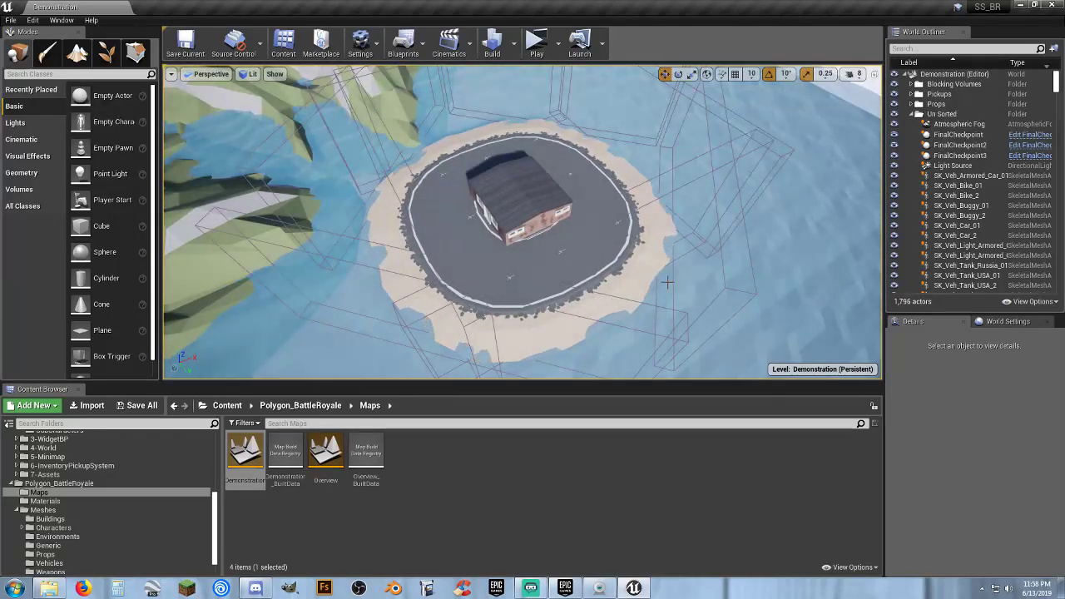
- Examine the round starting island from above and the main island with its broken bridge from several sides
right_drag(583, 267, 582, 225)
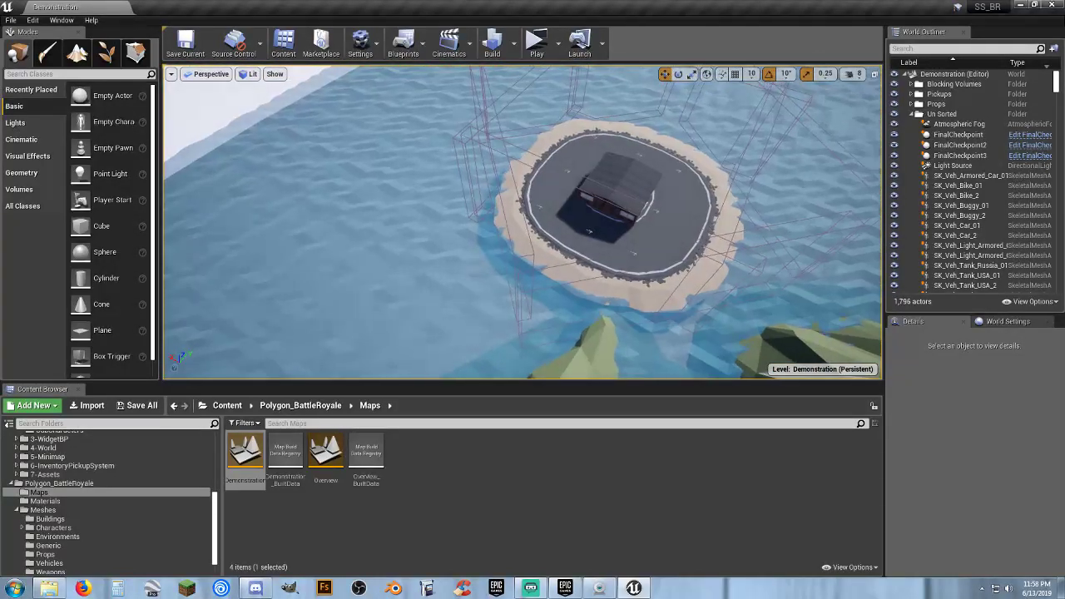
right_drag(523, 222, 571, 211)
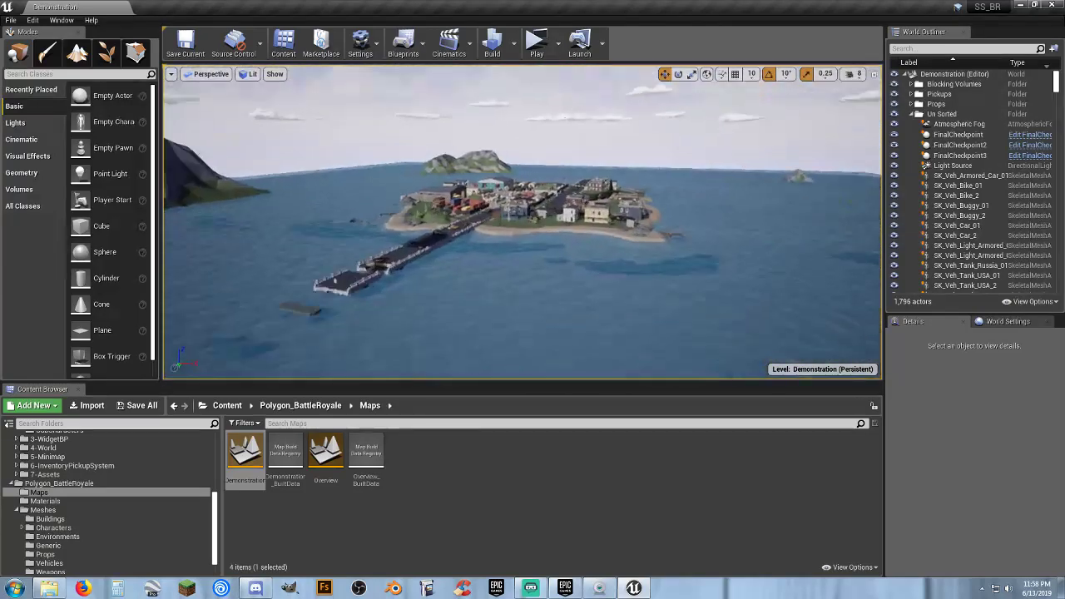
right_drag(522, 221, 459, 307)
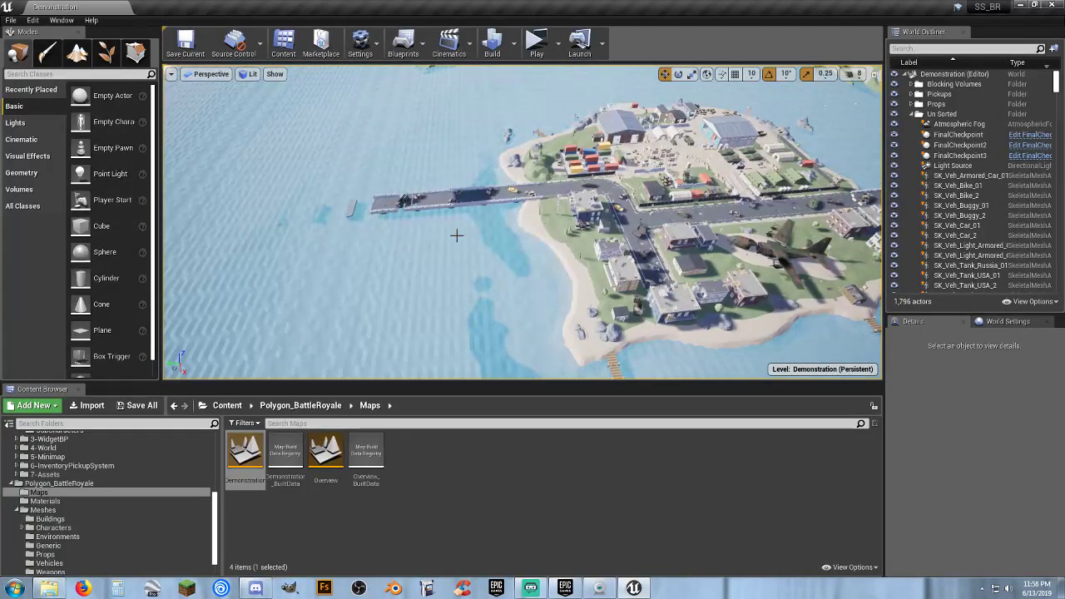
right_drag(485, 283, 541, 280)
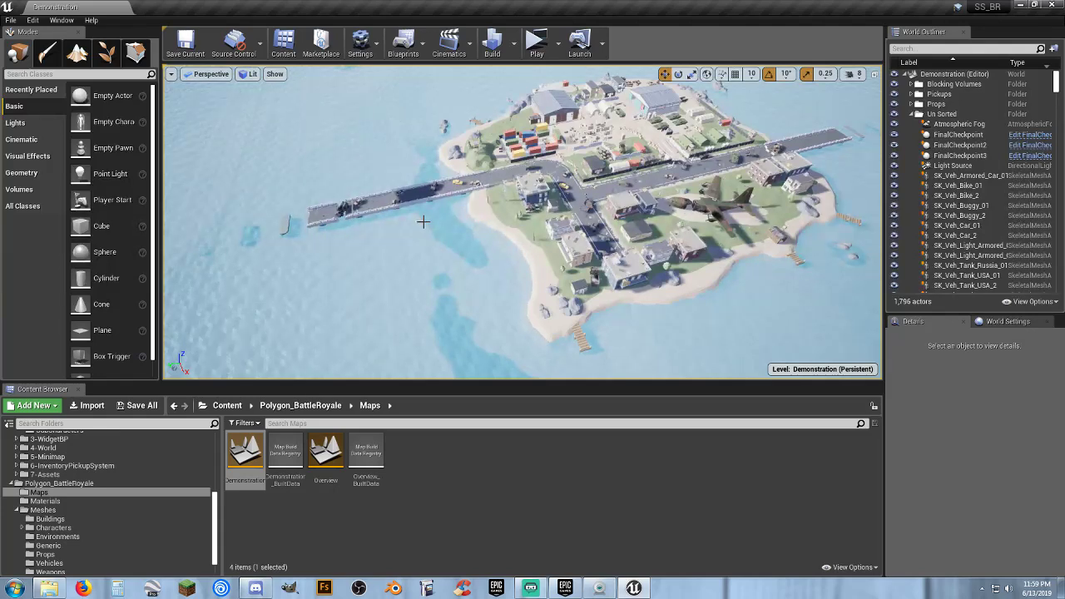
key(w)
right_drag(482, 246, 608, 250)
key(w)
key(w)
key(s)
key(s)
key(a)
key(w)
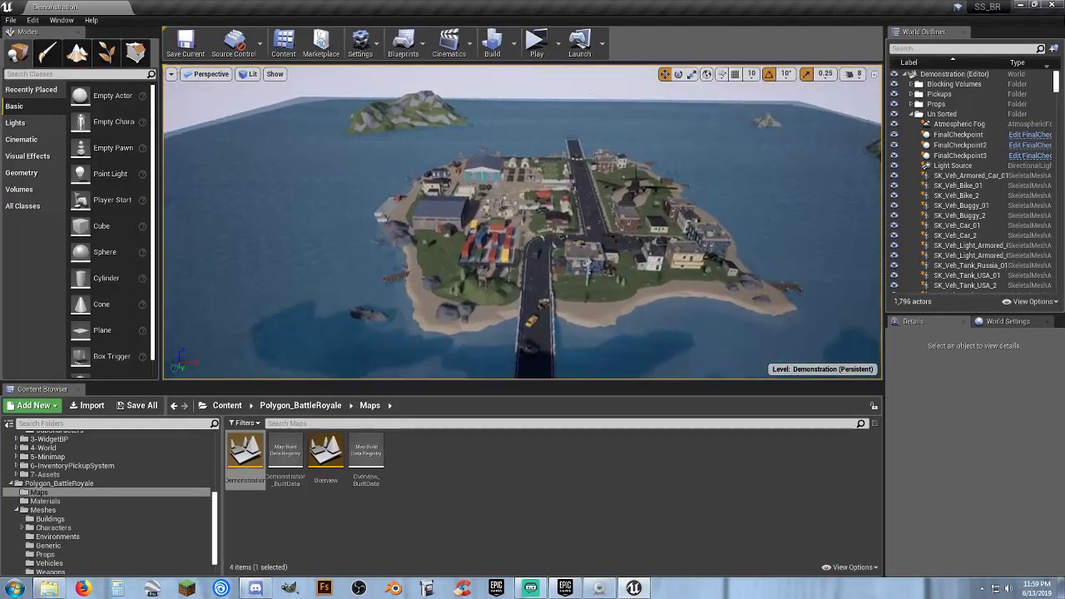
- Examine the bridge approach, the beach and the houses along the main island's near shore
drag(412, 283, 482, 244)
right_drag(611, 272, 611, 350)
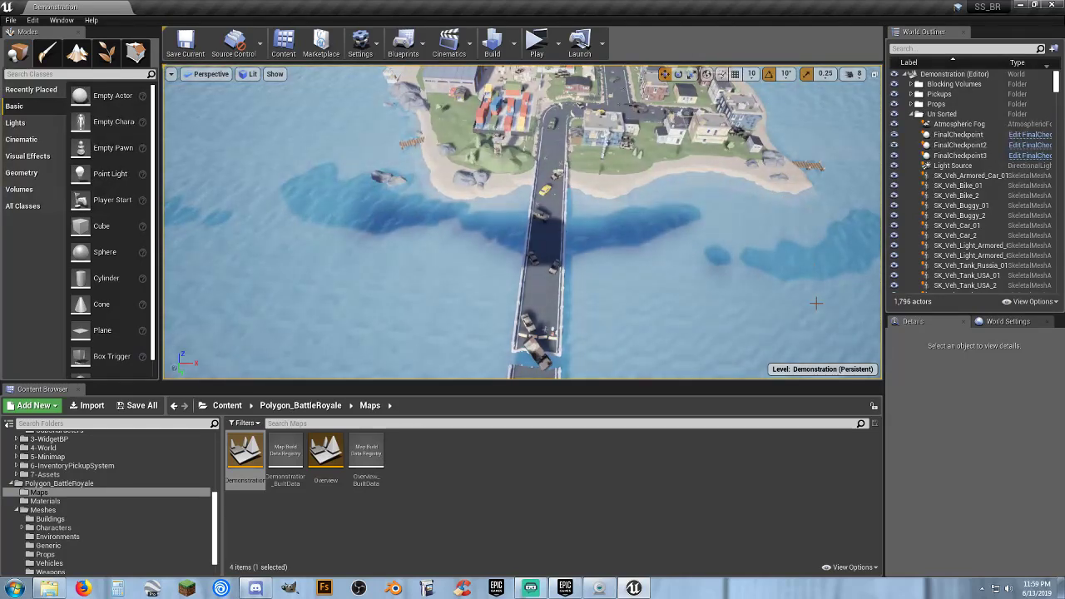
mouse_move(709, 240)
right_down()
mouse_move(583, 224)
mouse_move(711, 236)
right_up()
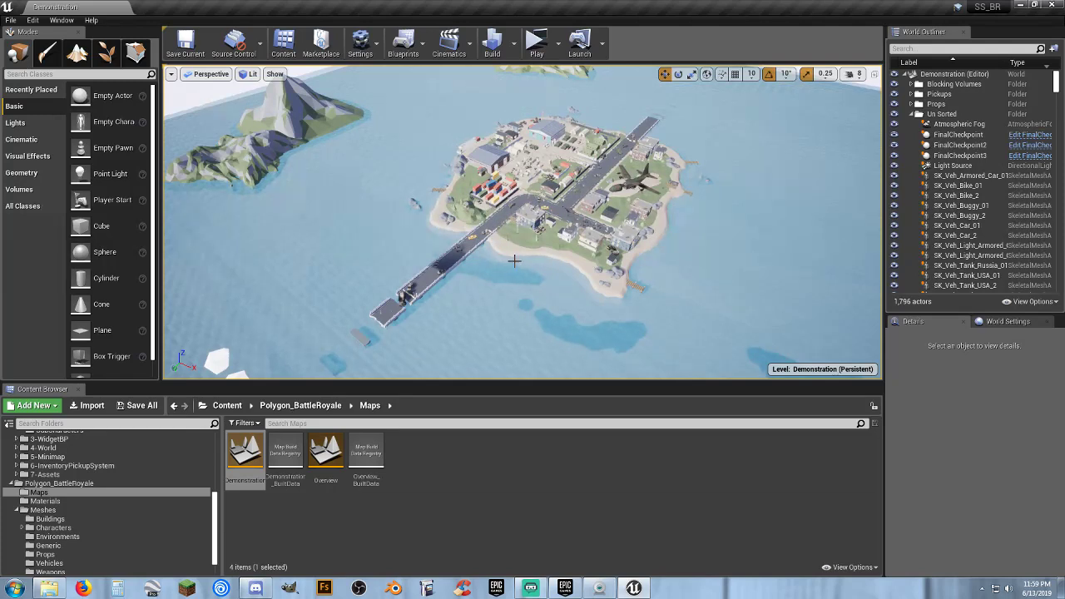
drag(554, 265, 553, 276)
key(w)
right_drag(553, 276, 575, 295)
drag(550, 241, 554, 264)
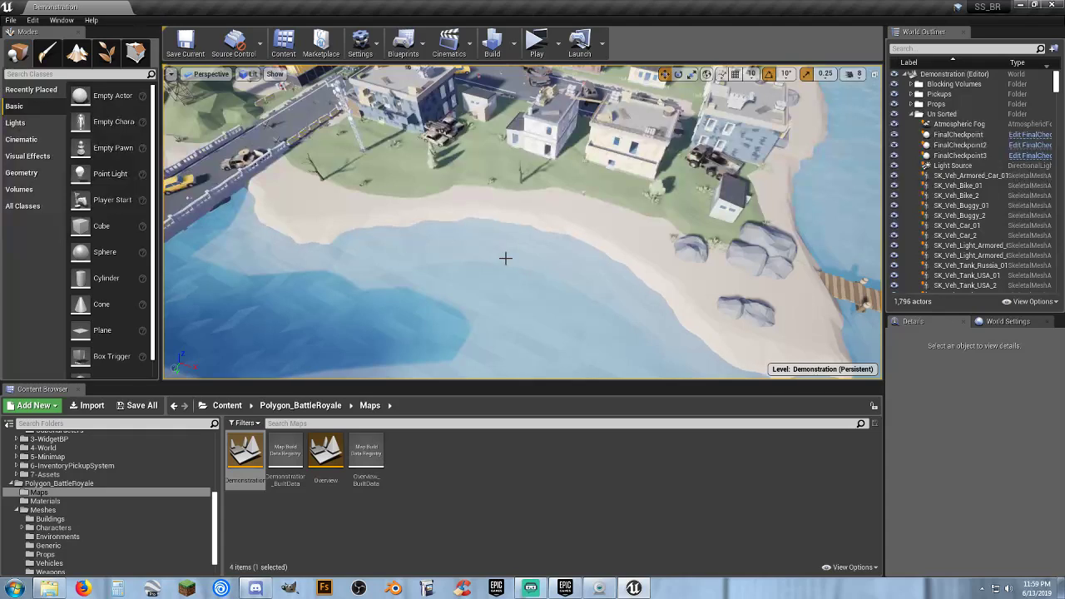
scroll(494, 248, down, 10)
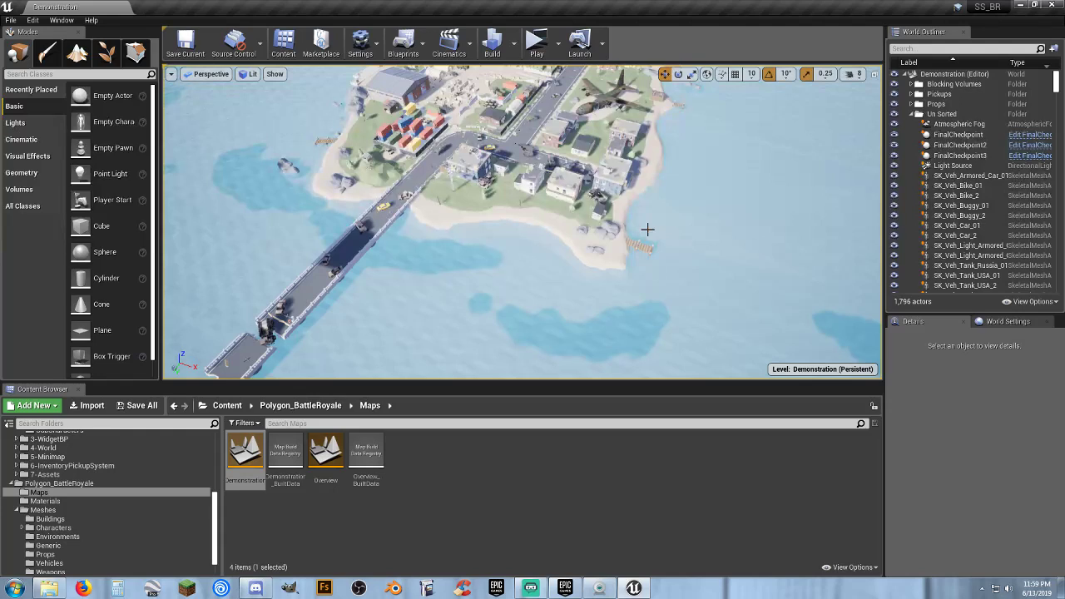
scroll(664, 189, down, 5)
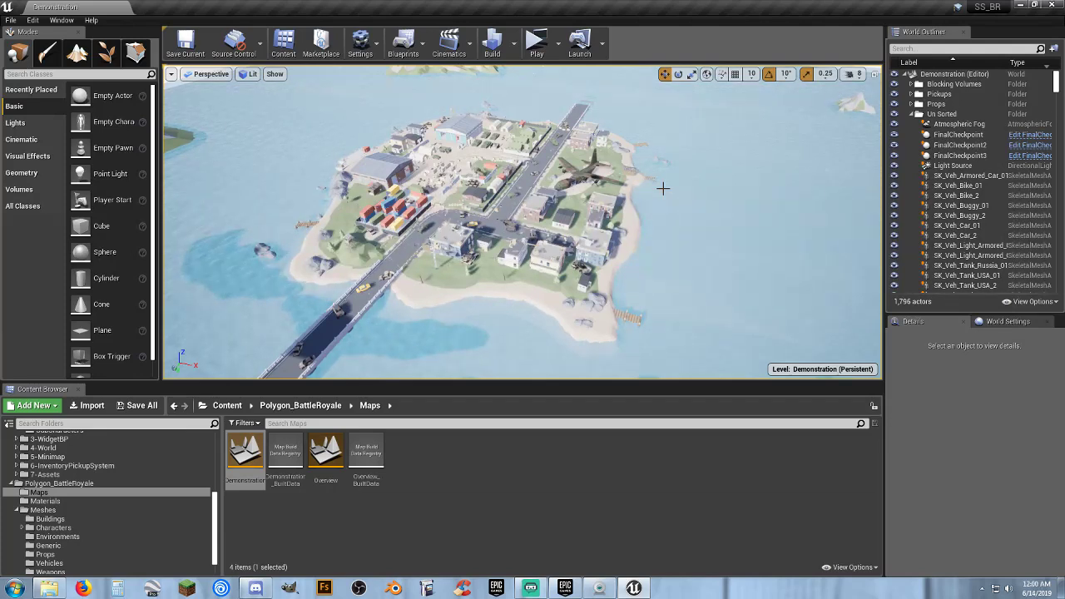
- Examine the crashed plane area, the wooden piers and the second bridge end around the main island
right_drag(634, 183, 651, 182)
right_drag(522, 221, 637, 183)
key(w)
right_drag(569, 264, 529, 233)
key(s)
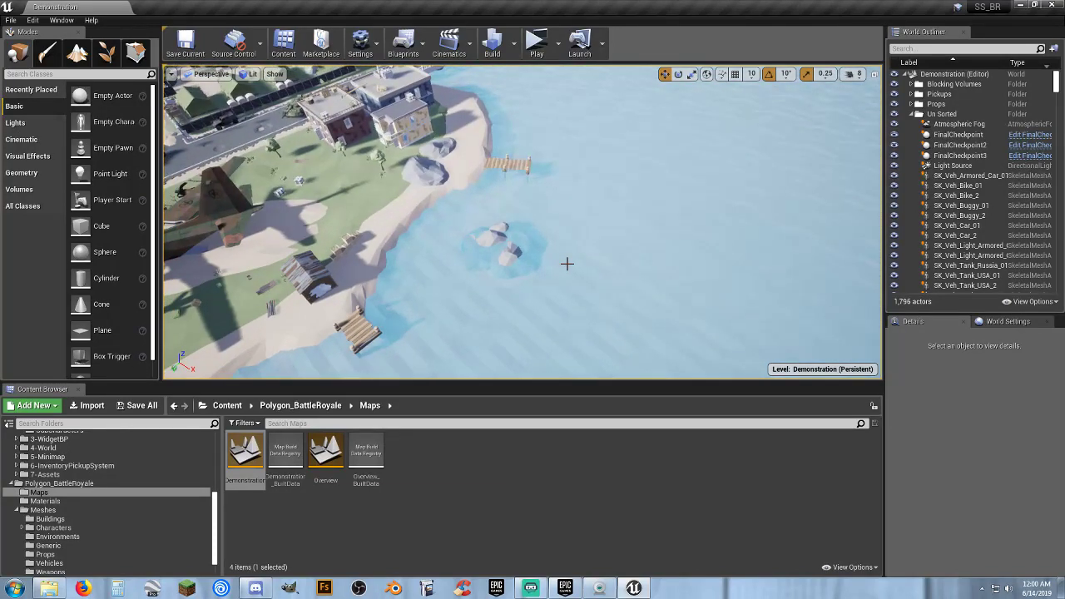
right_drag(566, 263, 567, 263)
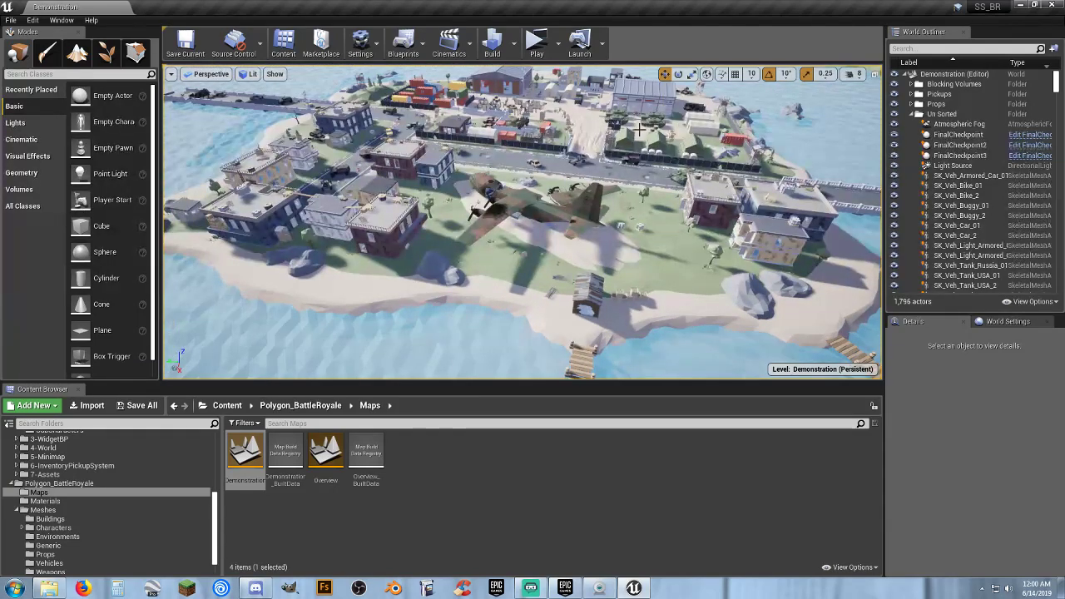
right_drag(693, 320, 694, 319)
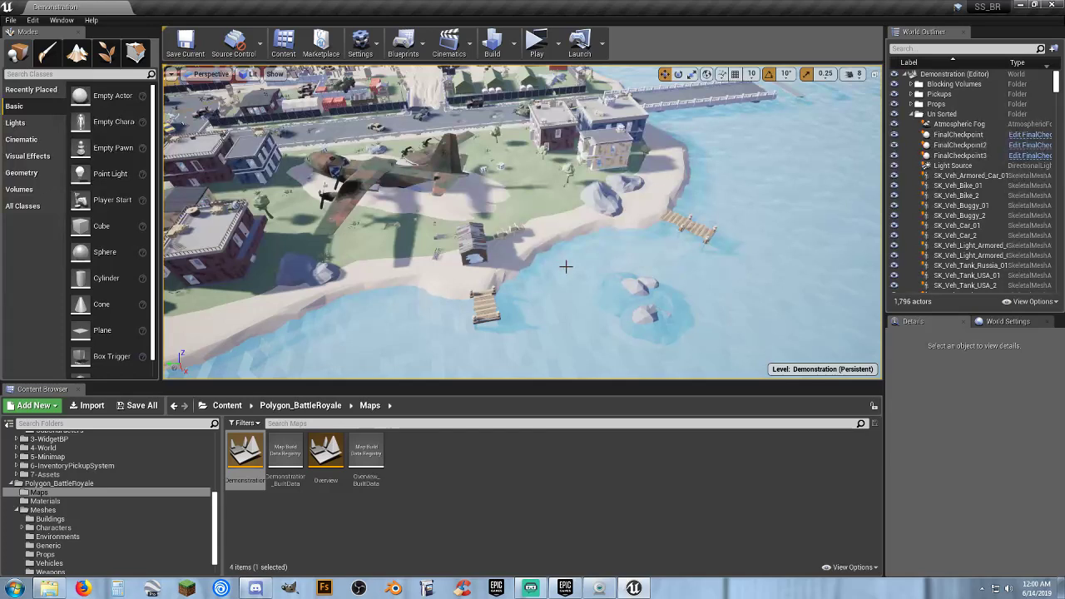
right_drag(703, 252, 688, 251)
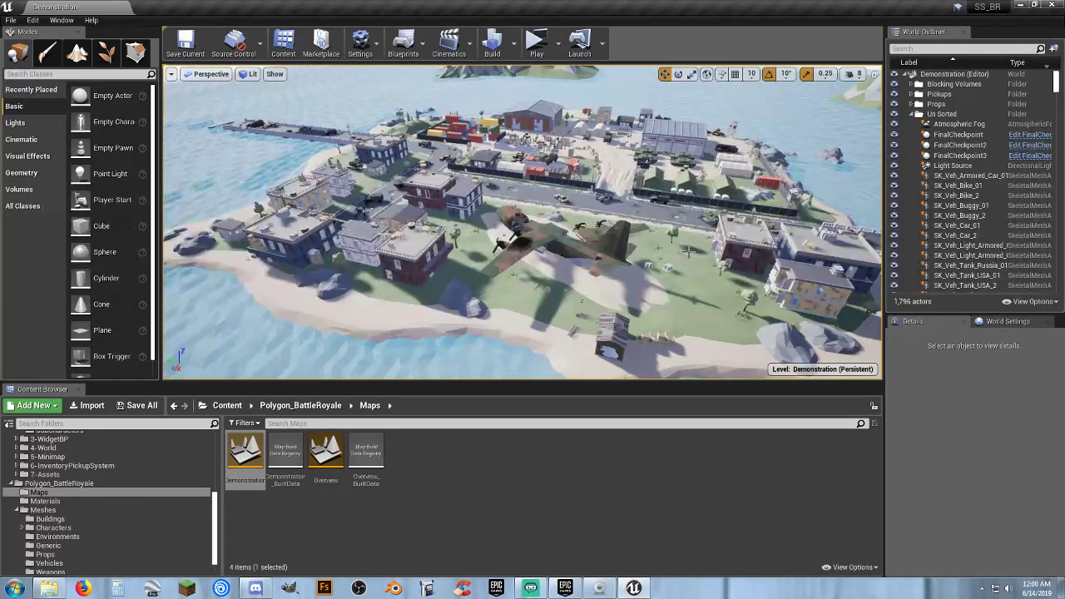
mouse_move(697, 248)
right_down()
mouse_move(790, 237)
mouse_move(729, 233)
mouse_move(709, 247)
right_up()
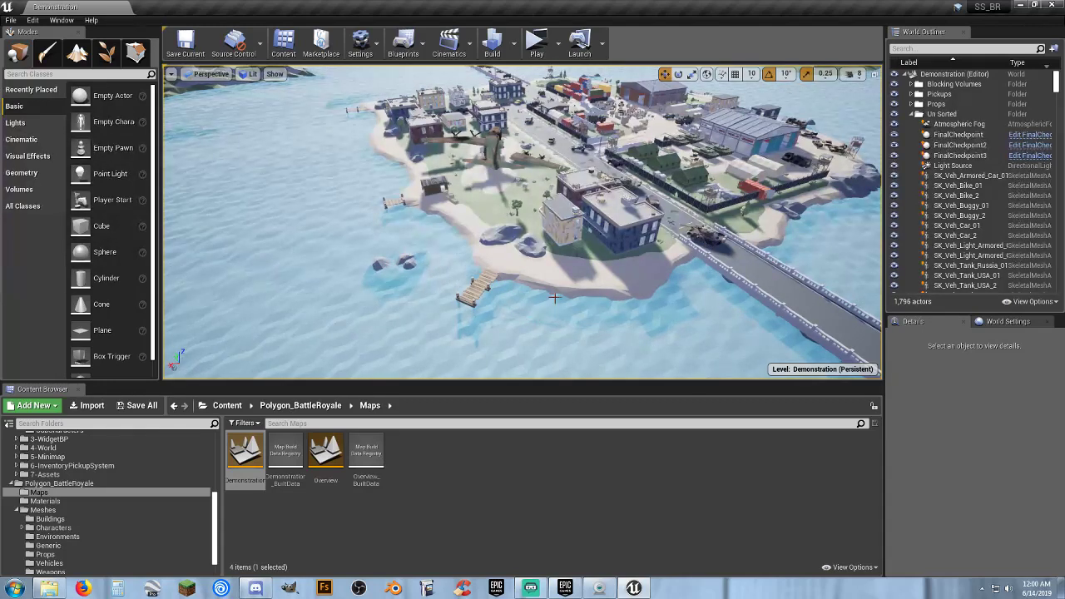
mouse_move(555, 298)
right_down()
mouse_move(575, 351)
mouse_move(544, 284)
right_up()
key(w)
key(s)
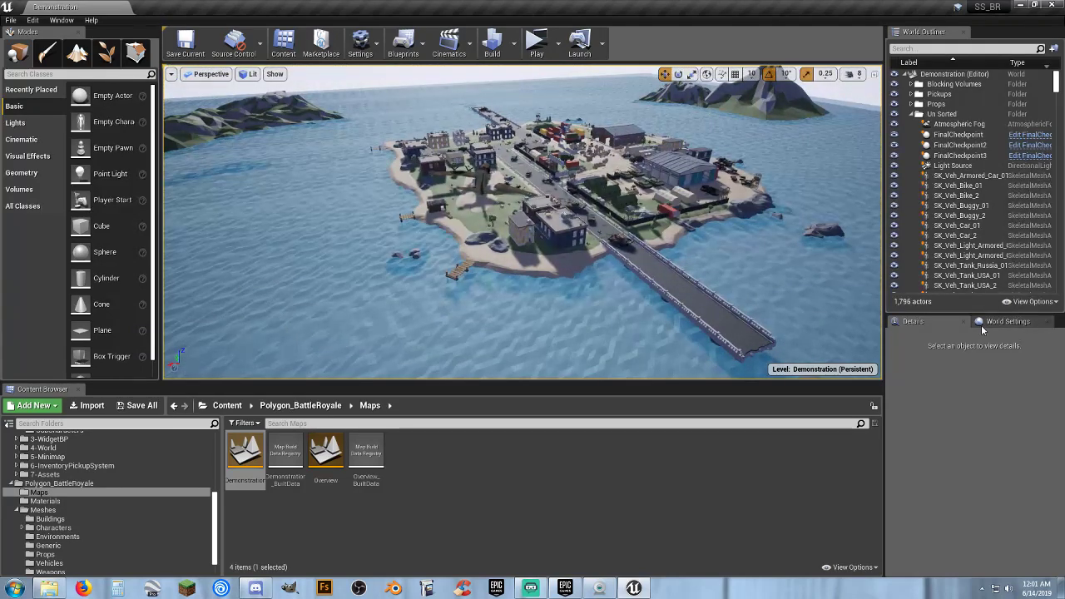
- Review the Demonstration level's world settings, including the game mode override and the Kill Z value
click(982, 325)
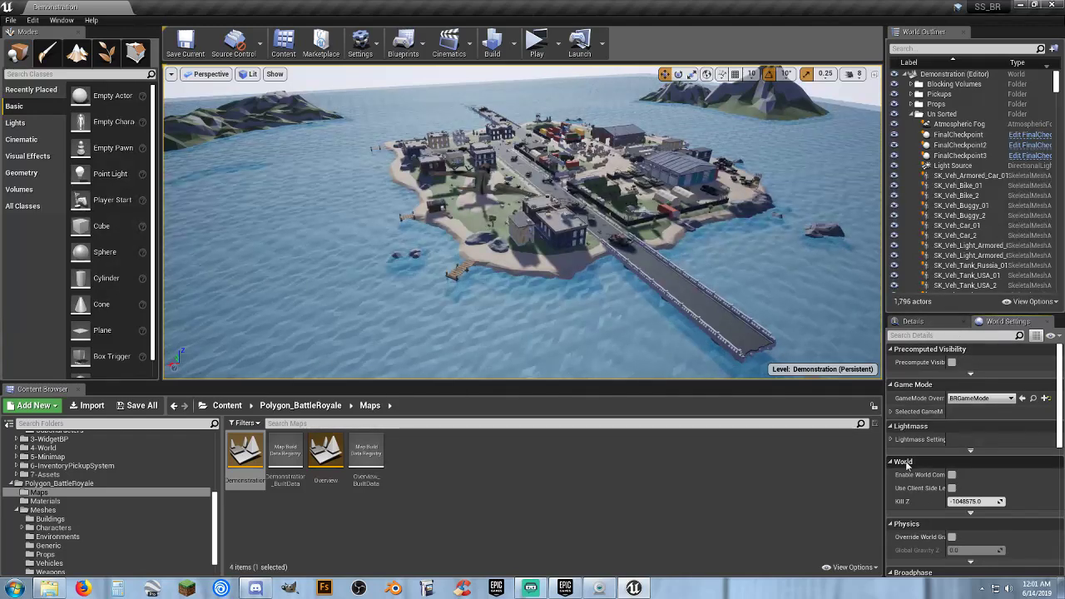
click(890, 411)
click(889, 411)
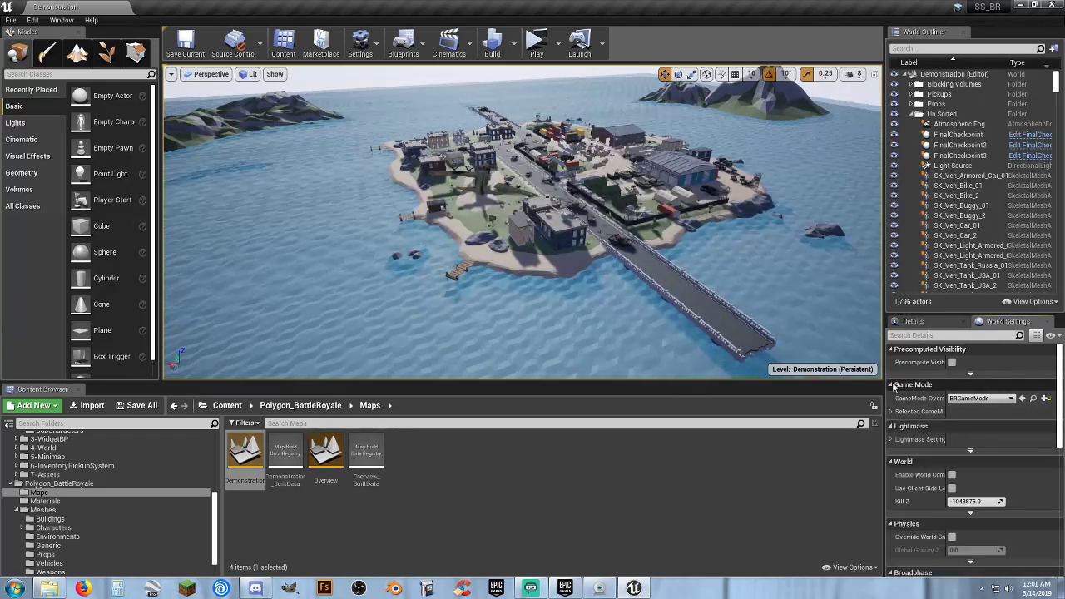
scroll(898, 441, down, 3)
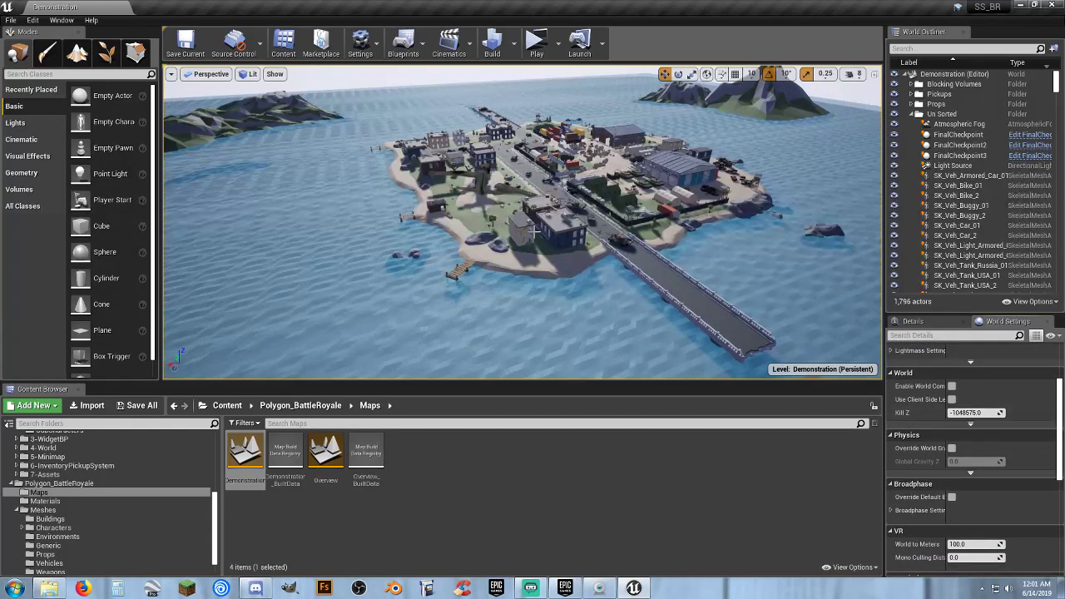
- Inspect the shoreline near the rocks and wooden pier at water level, checking the grass mesh behind the beach
key(w)
right_drag(622, 205, 533, 184)
key(w)
key(s)
right_drag(550, 233, 557, 231)
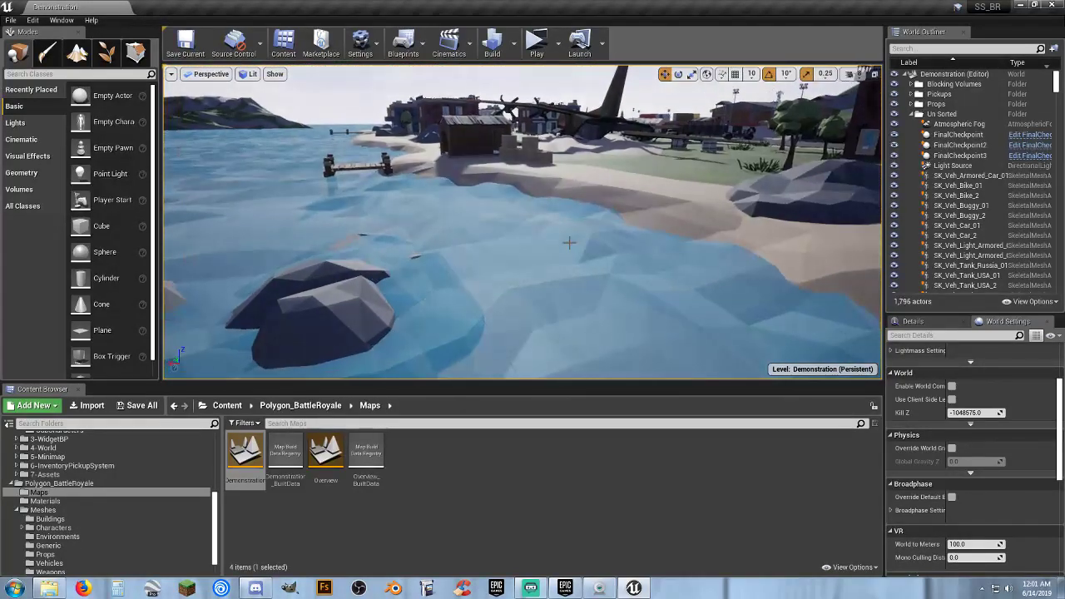
click(652, 171)
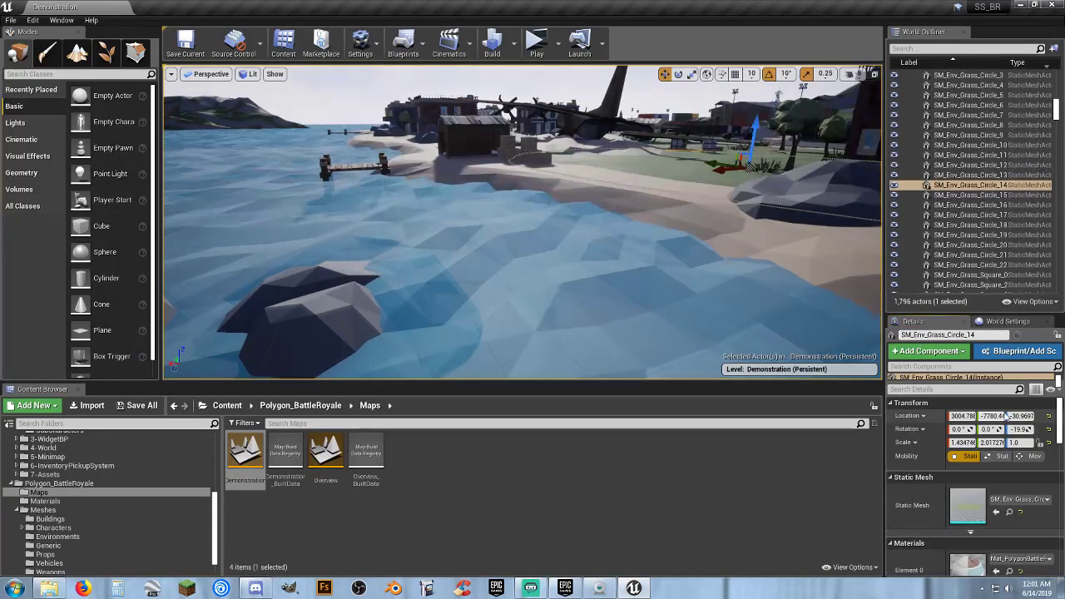
right_drag(549, 233, 583, 216)
key(s)
right_drag(380, 240, 378, 242)
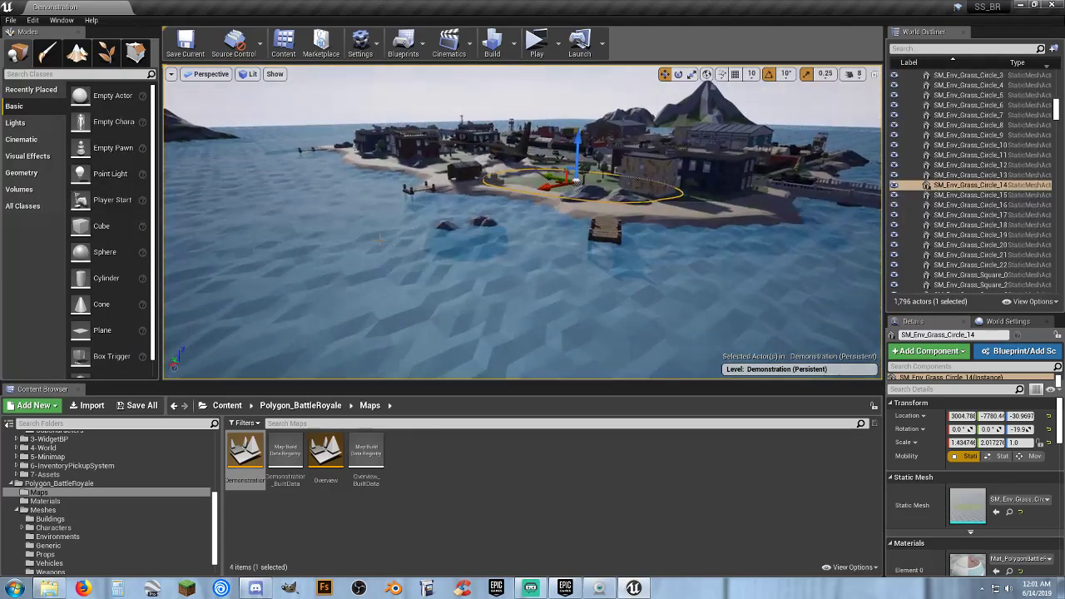
- Place a basic Plane at the water's edge beside the wooden pier and set the camera speed to 4
drag(101, 330, 424, 295)
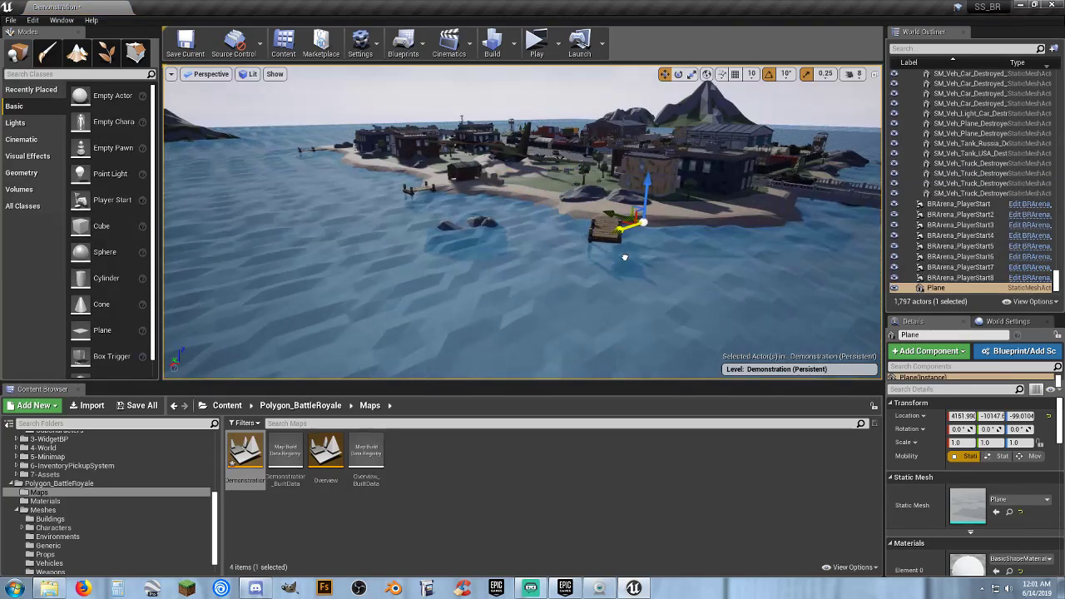
key(w)
right_drag(684, 242, 724, 229)
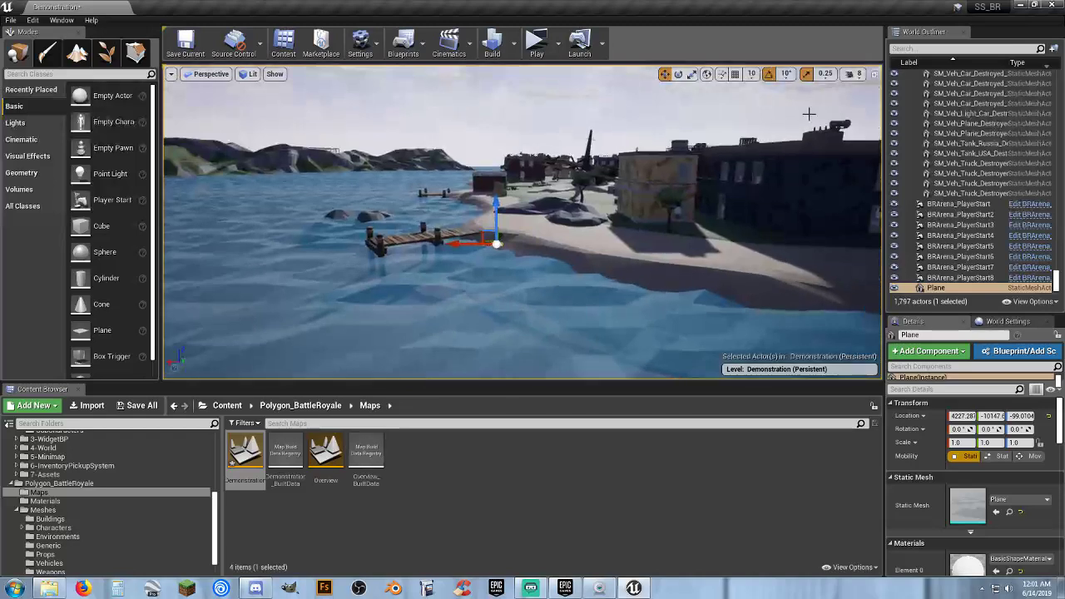
click(852, 75)
click(881, 102)
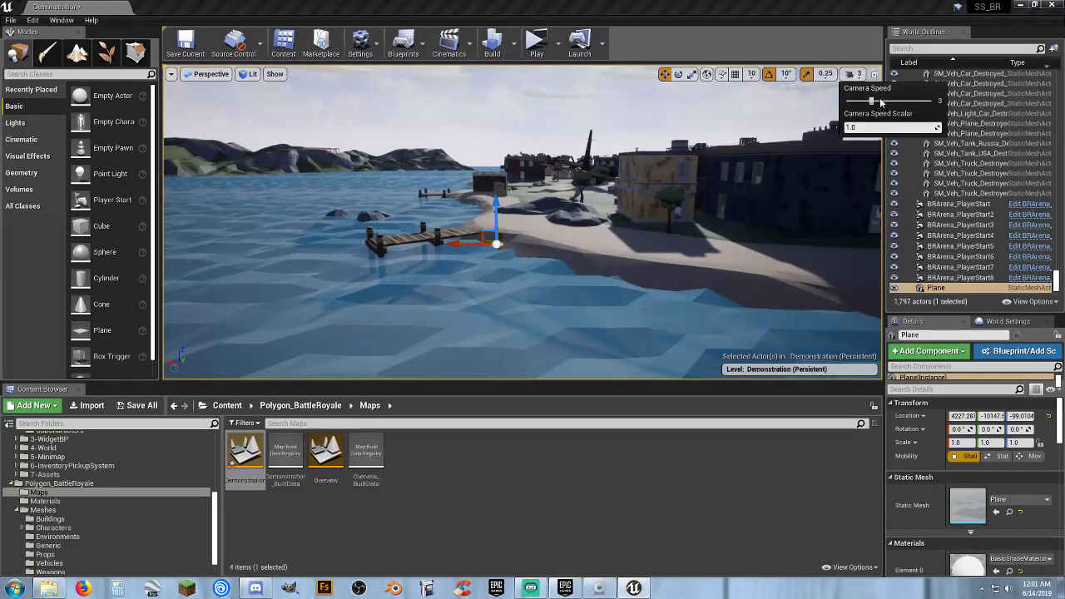
mouse_move(683, 233)
right_down()
mouse_move(649, 228)
mouse_move(671, 234)
right_up()
key(w)
right_drag(549, 208, 549, 223)
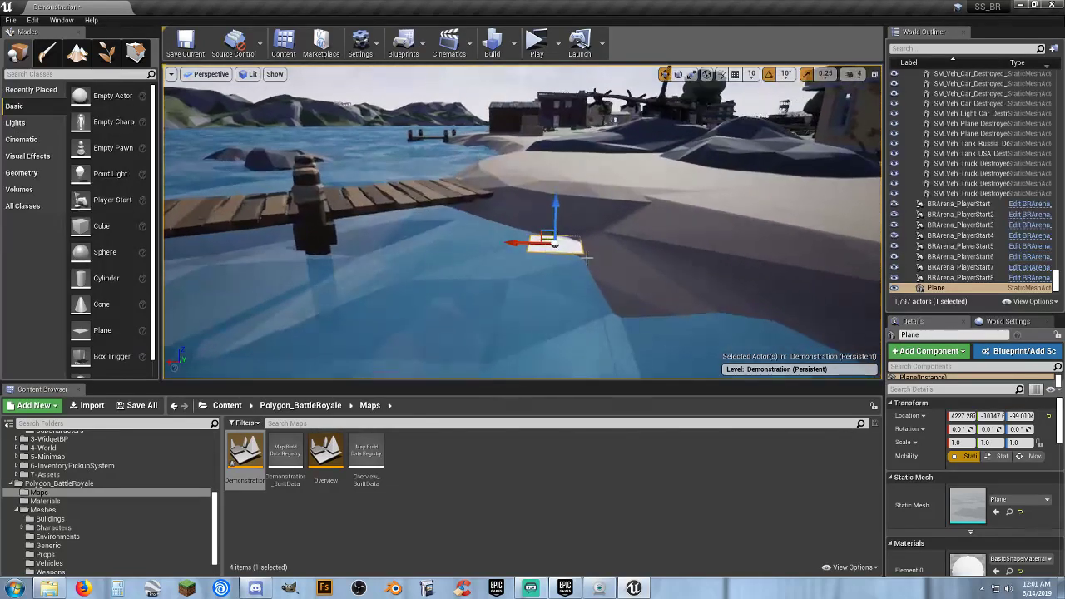
- Move the plane beside the pier to about X 4266 and lower it to about Z -135
drag(556, 206, 556, 224)
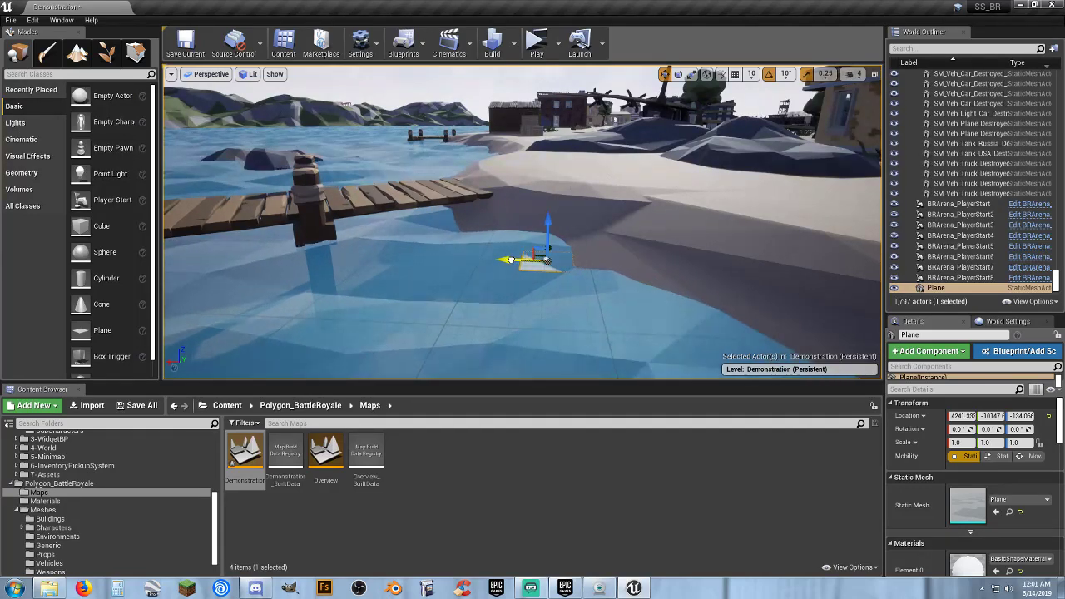
drag(488, 259, 499, 260)
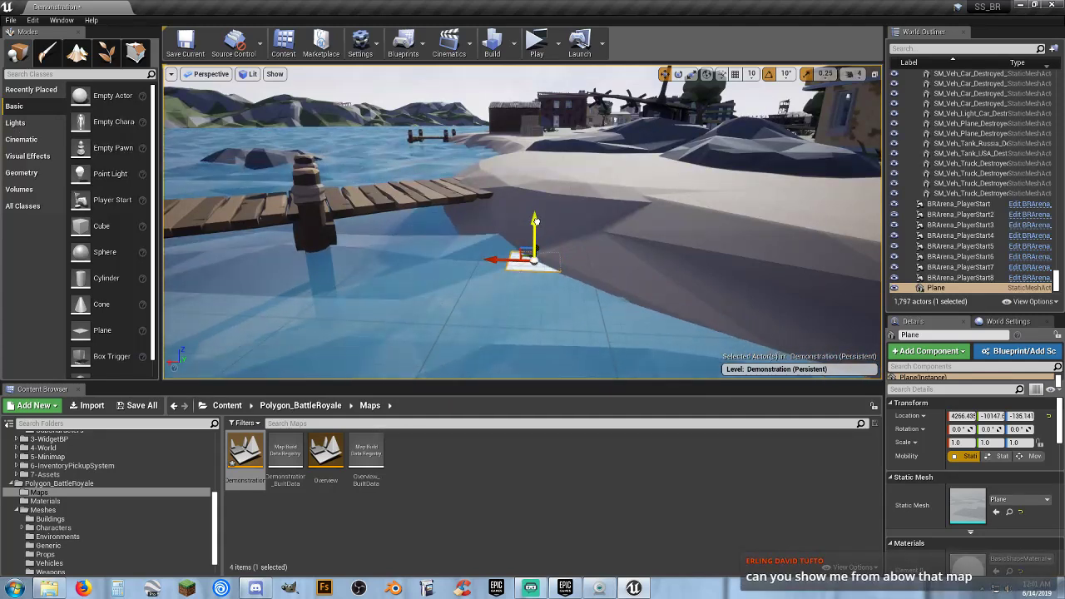
click(538, 249)
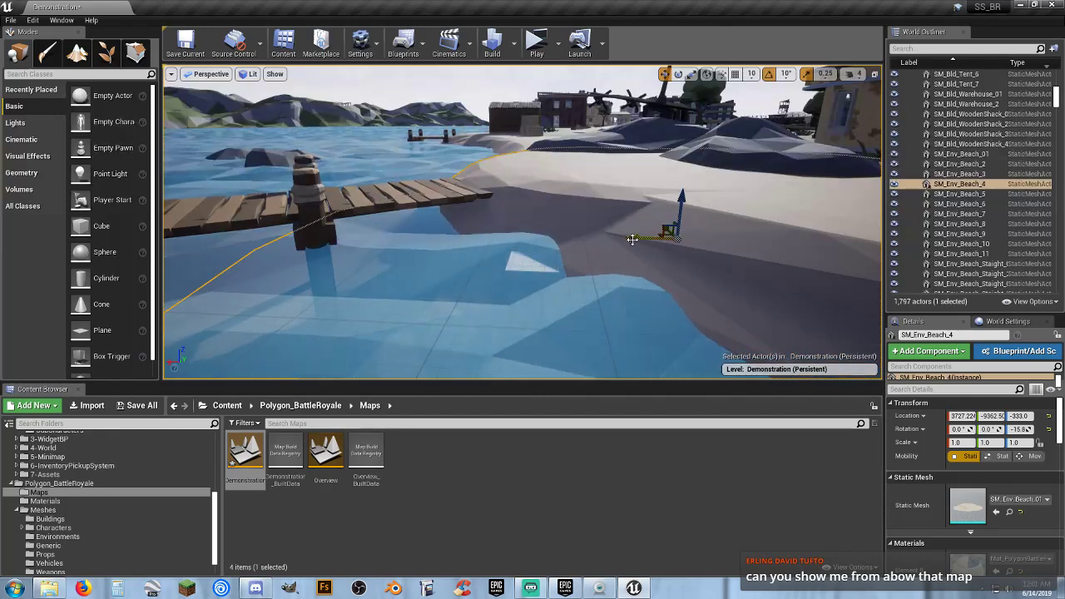
- Examine the placed plane against the water and beach meshes, from above the pier and close to the surface
right_drag(523, 260, 697, 245)
key(s)
key(a)
key(s)
right_drag(454, 239, 500, 267)
key(w)
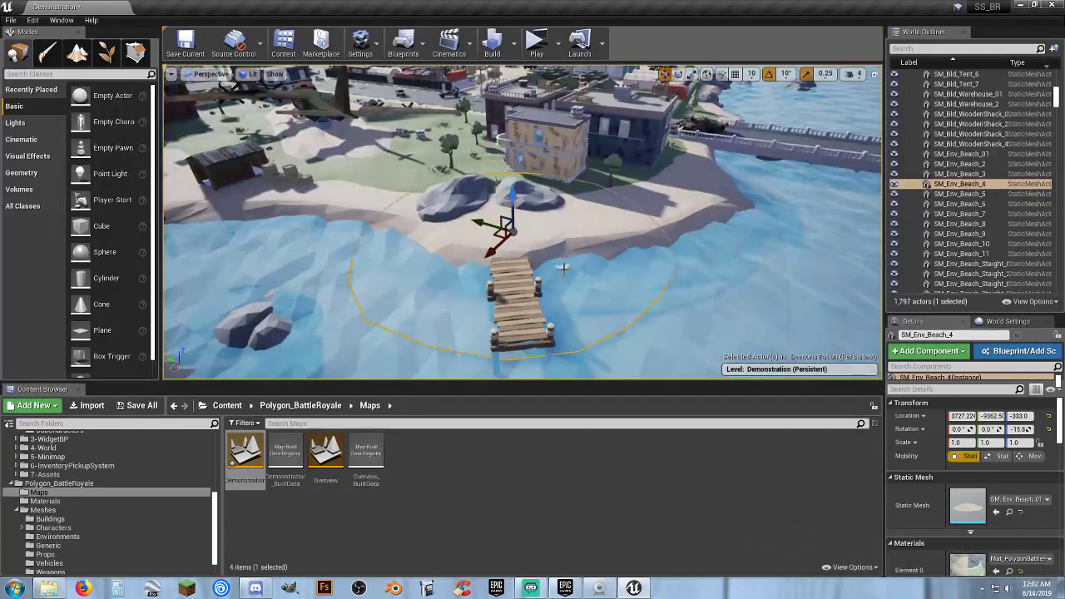
click(563, 267)
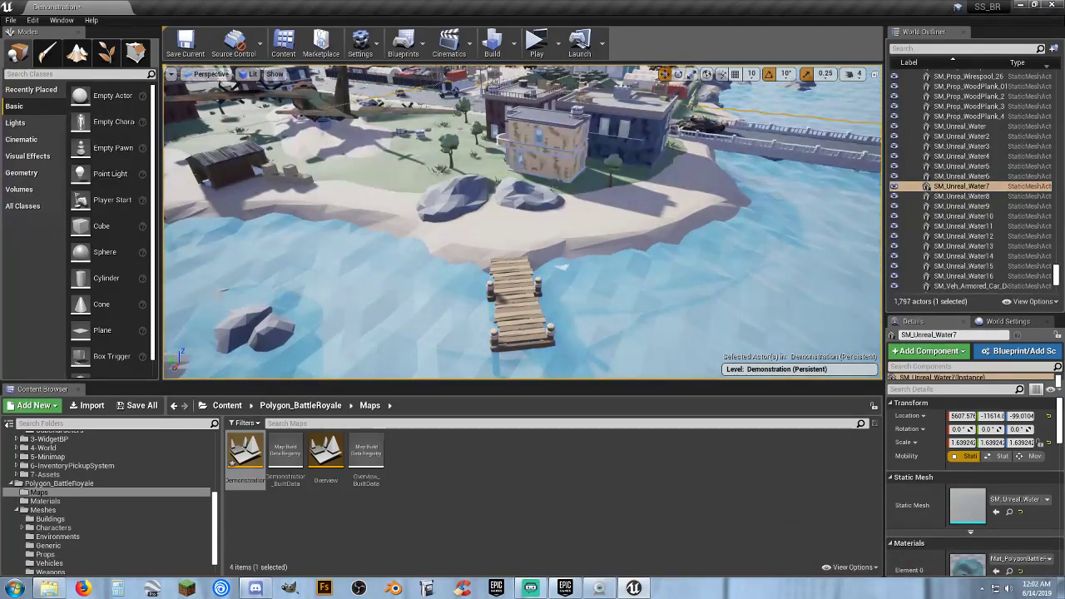
key(w)
right_drag(596, 267, 588, 240)
click(807, 177)
right_drag(807, 178, 786, 200)
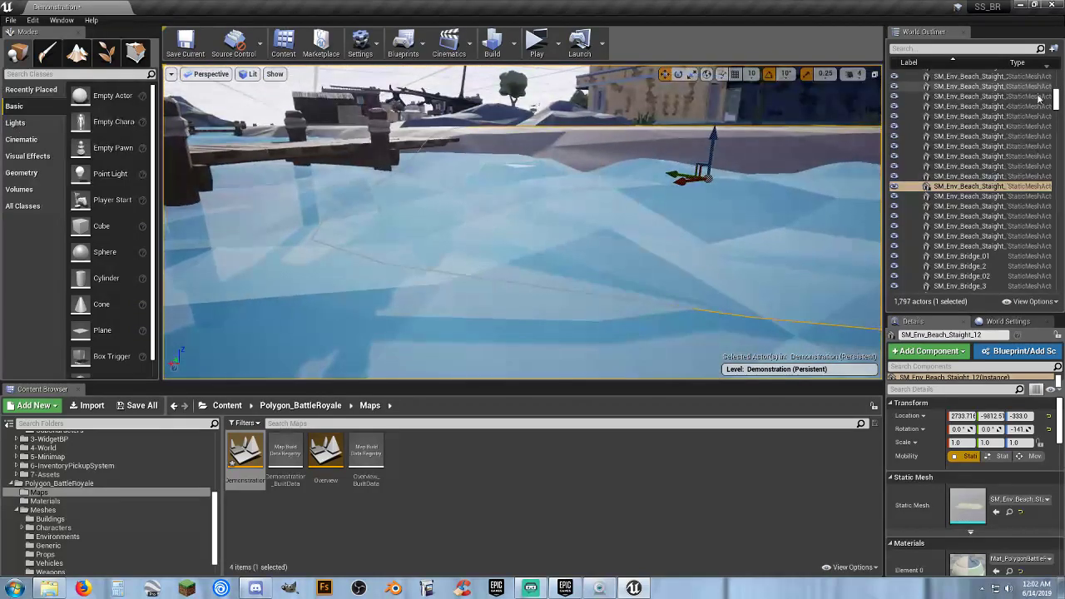
- Select the Plane actor at the end of the level's actor list and set its Z location to -140
drag(1056, 99, 1047, 223)
scroll(1048, 223, down, 15)
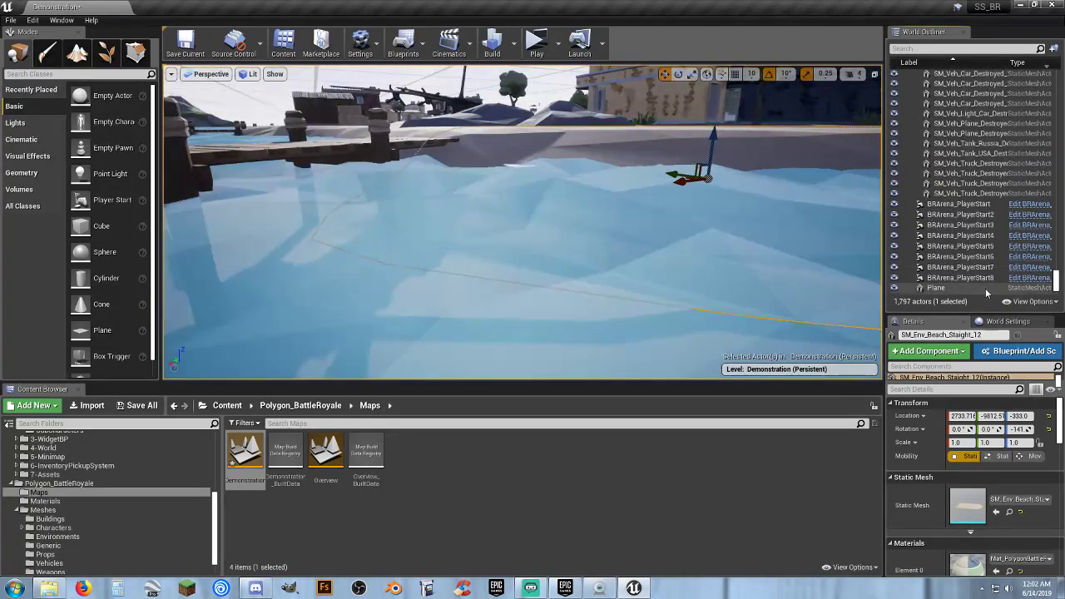
click(946, 288)
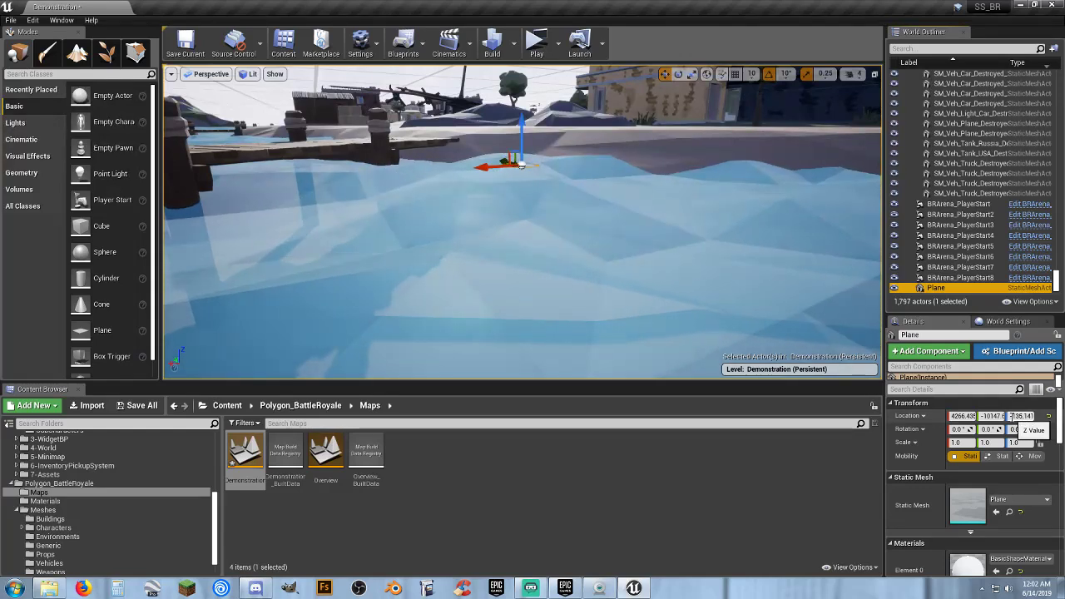
text(-140.0)
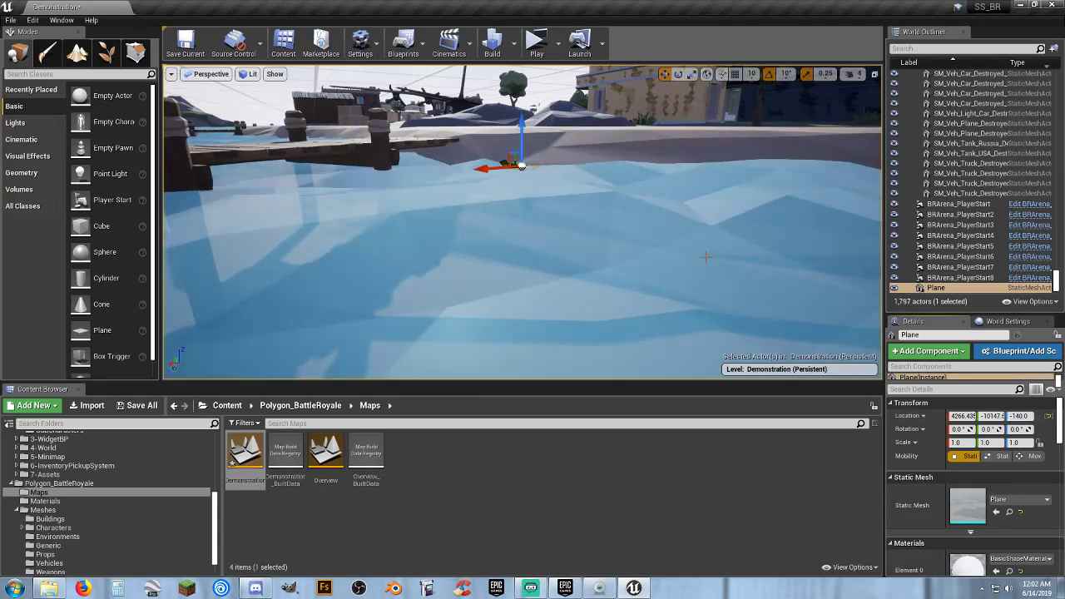
- Delete the reference plane and set the level's Kill Z to -150 in the world settings
key(Delete)
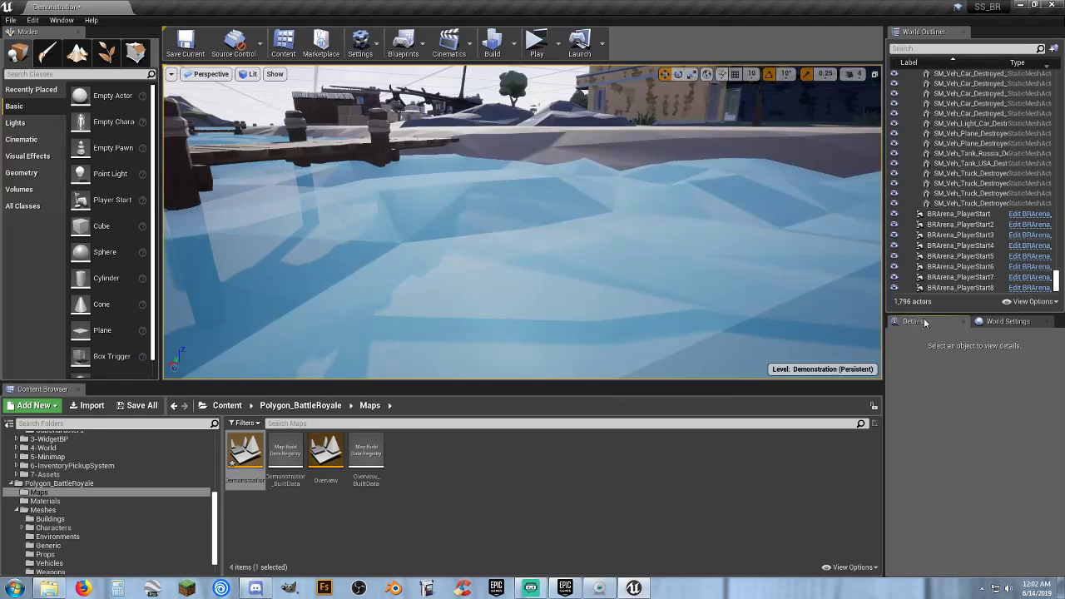
click(1008, 321)
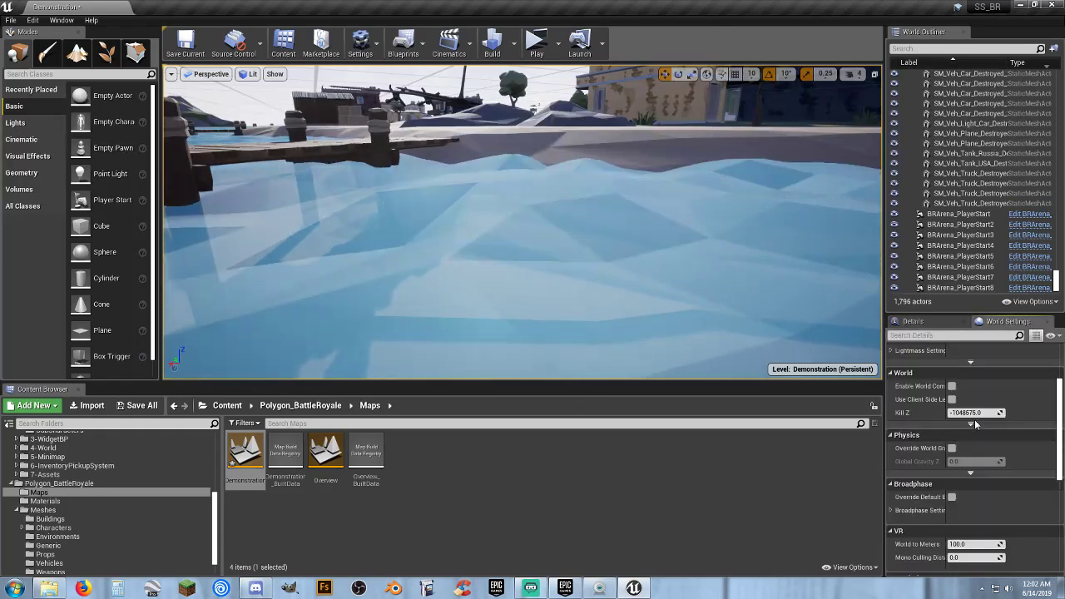
click(970, 413)
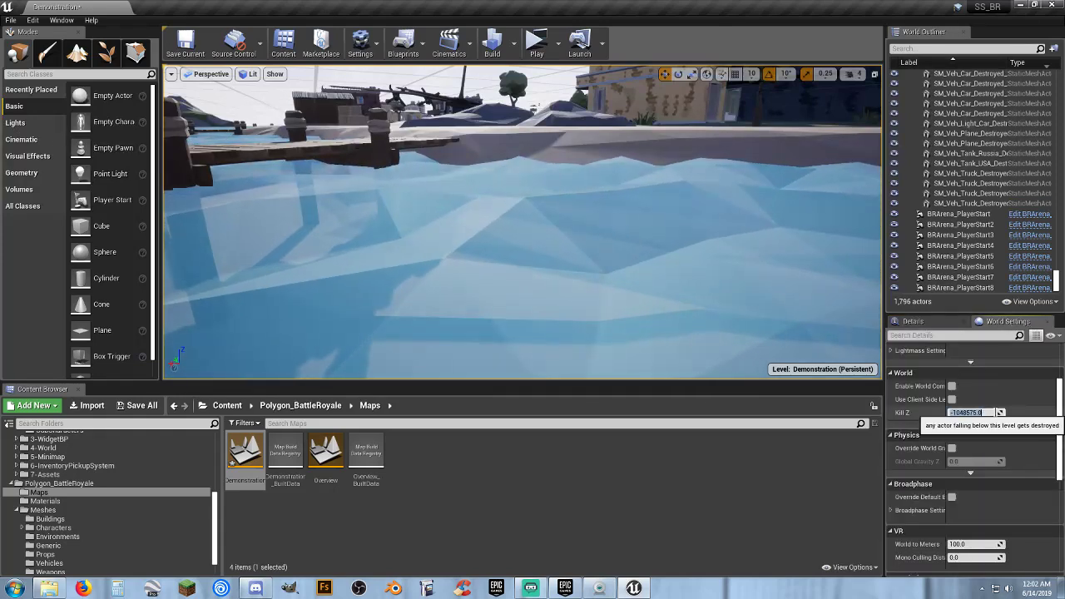
text(-)
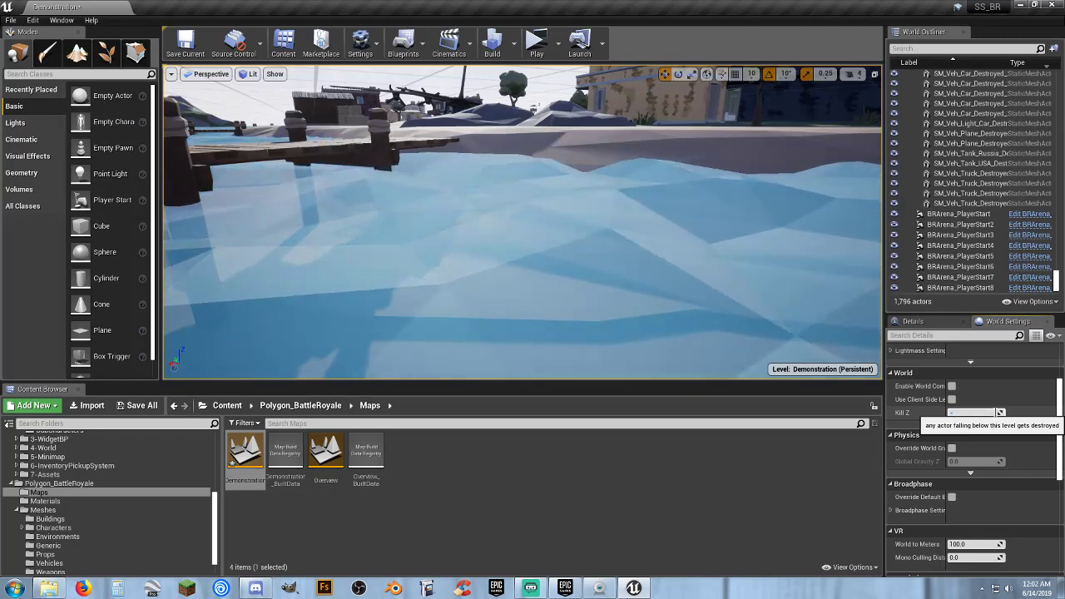
text(150)
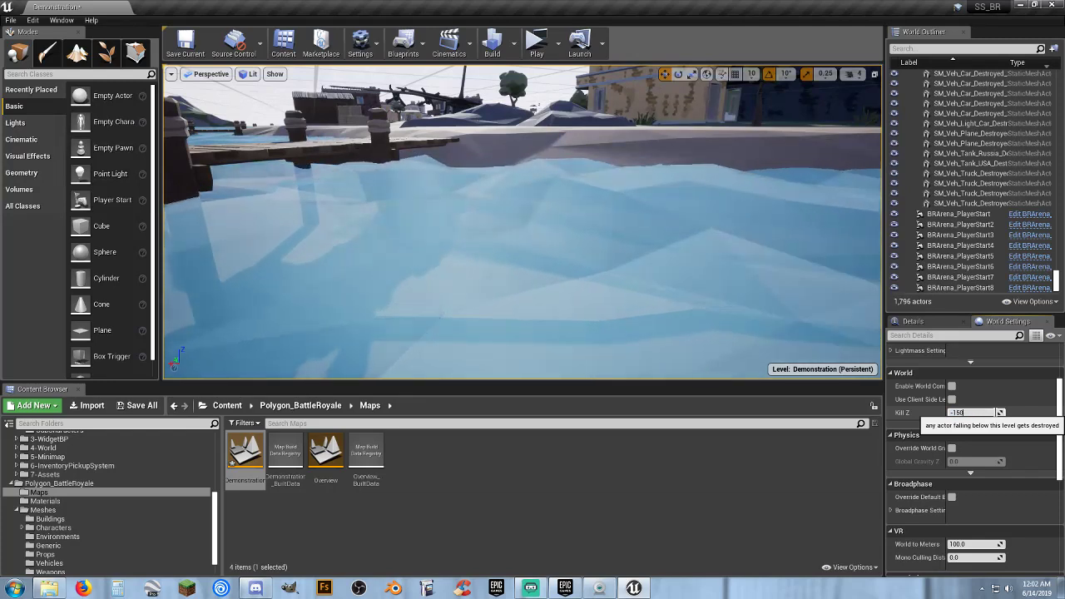
key(Return)
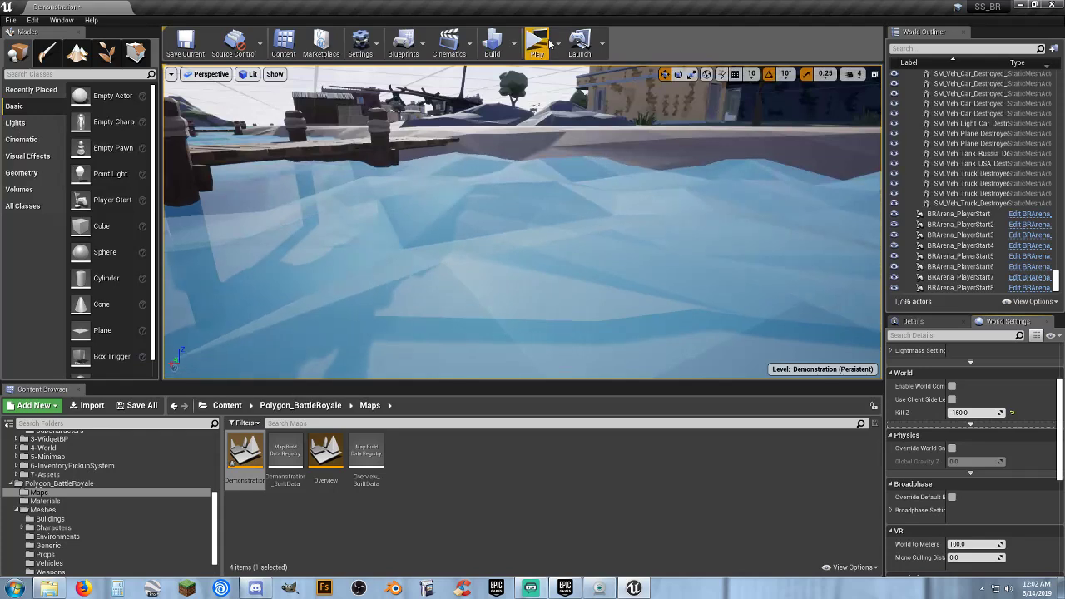
- Set the camera speed to 8 and examine the full extent of the ocean and surrounding islands
click(854, 74)
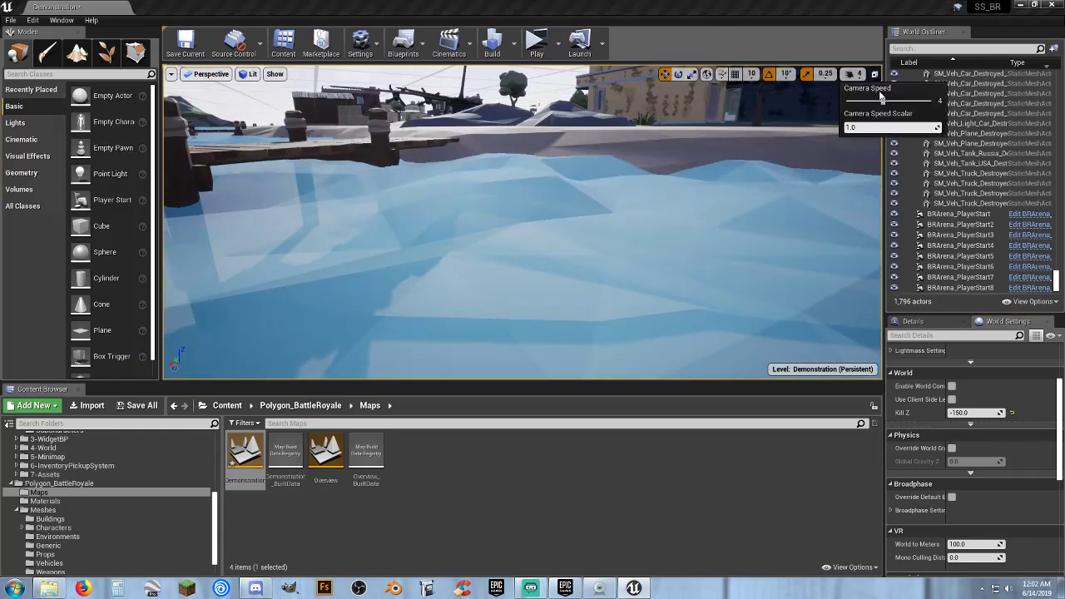
drag(896, 100, 919, 101)
key(s)
right_drag(633, 200, 502, 239)
key(a)
key(d)
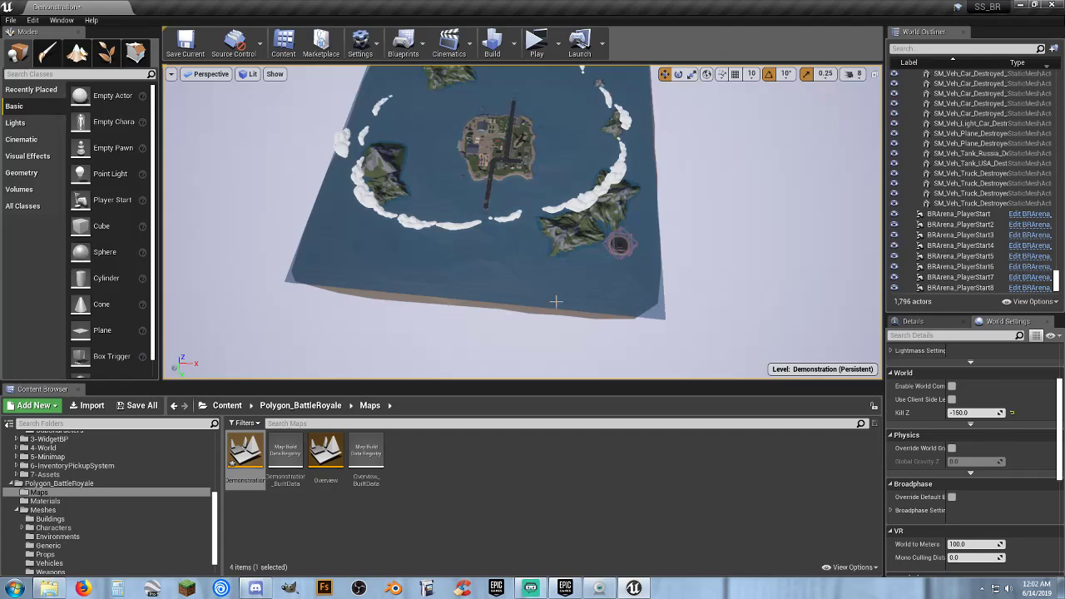
- Examine the main island's layout from directly overhead, down to the walled obstacle area beside the military vehicles
right_drag(499, 199, 485, 348)
key(w)
key(w)
key(w)
key(s)
key(a)
key(w)
key(s)
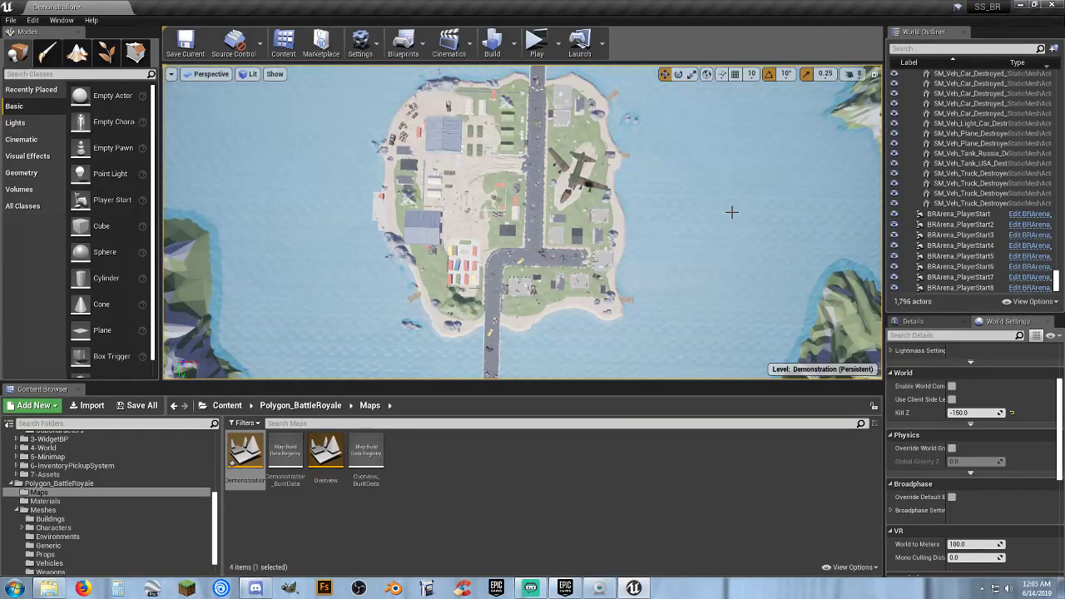
scroll(755, 217, down, 10)
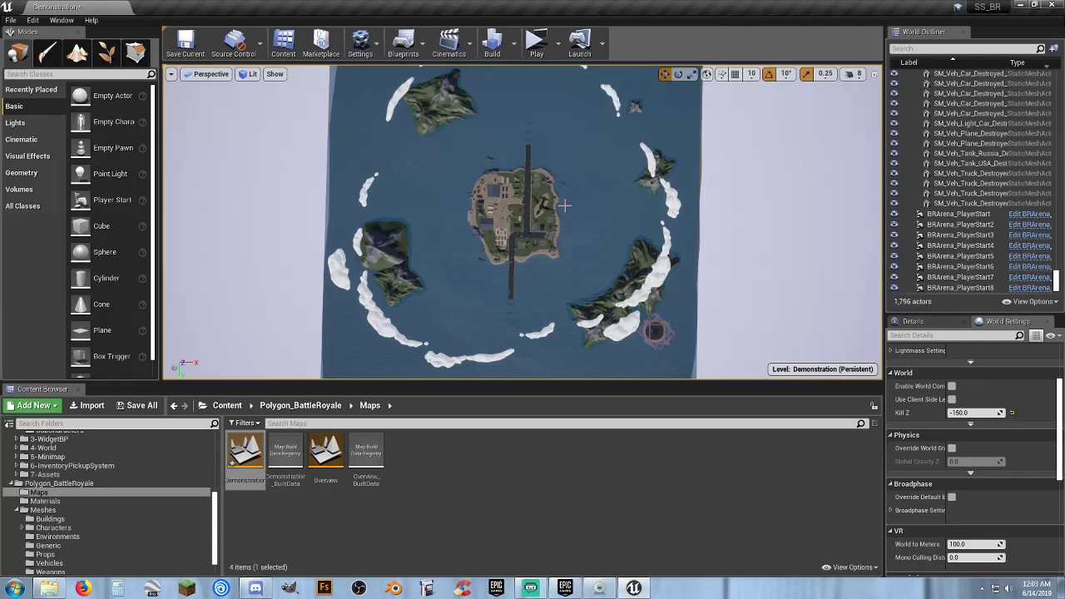
scroll(648, 74, up, 5)
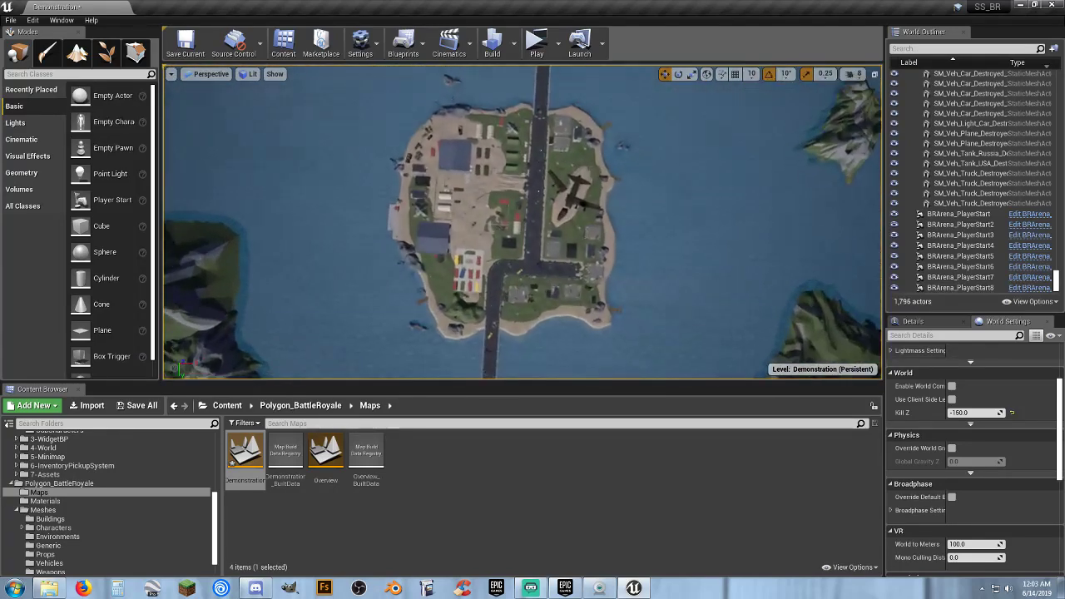
scroll(541, 274, up, 3)
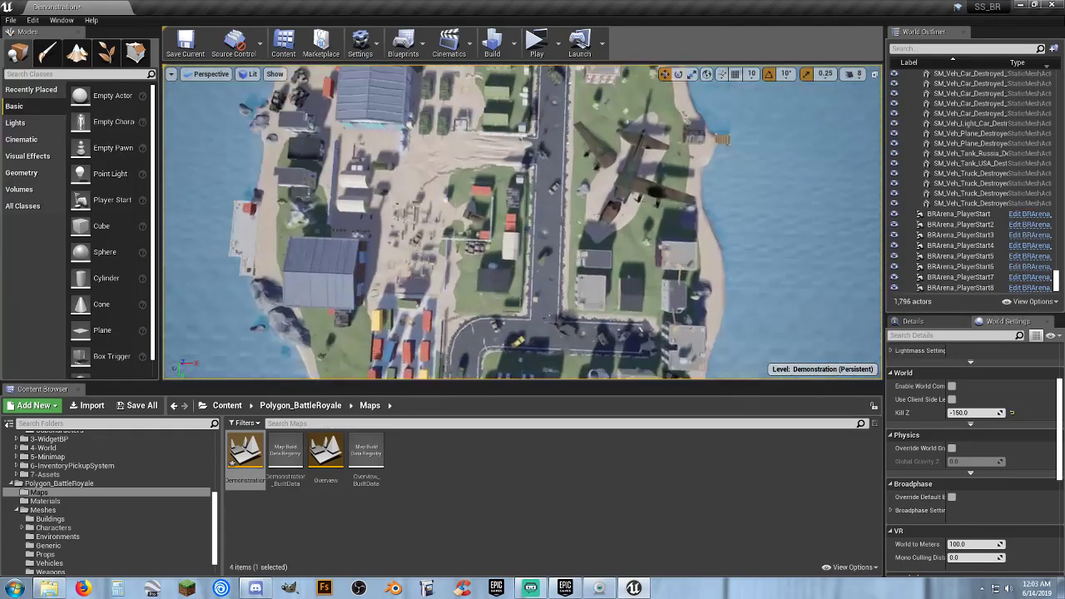
scroll(521, 222, up, 5)
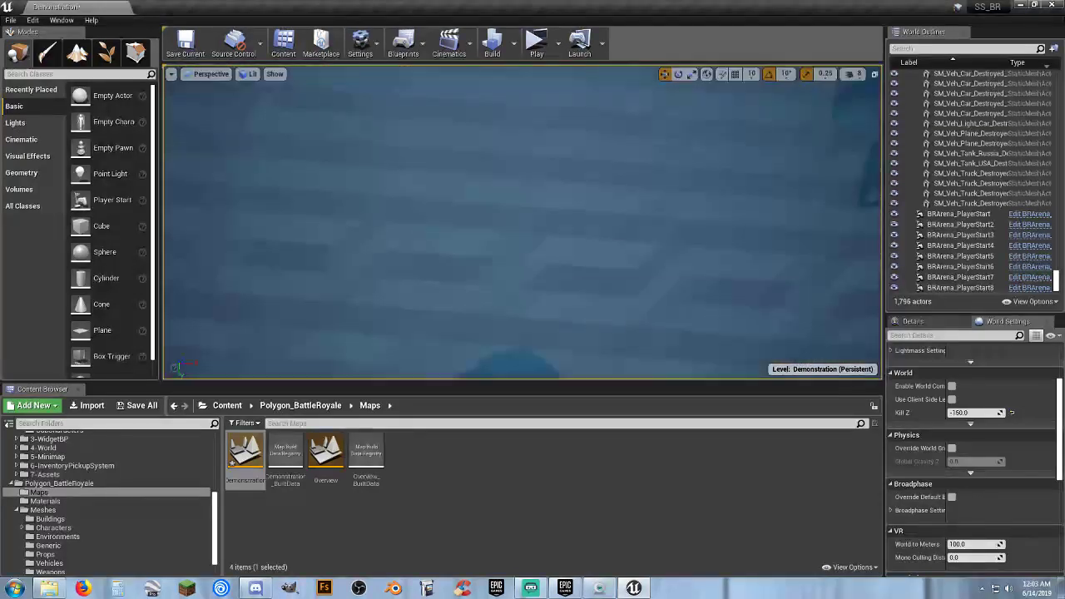
right_drag(522, 222, 522, 133)
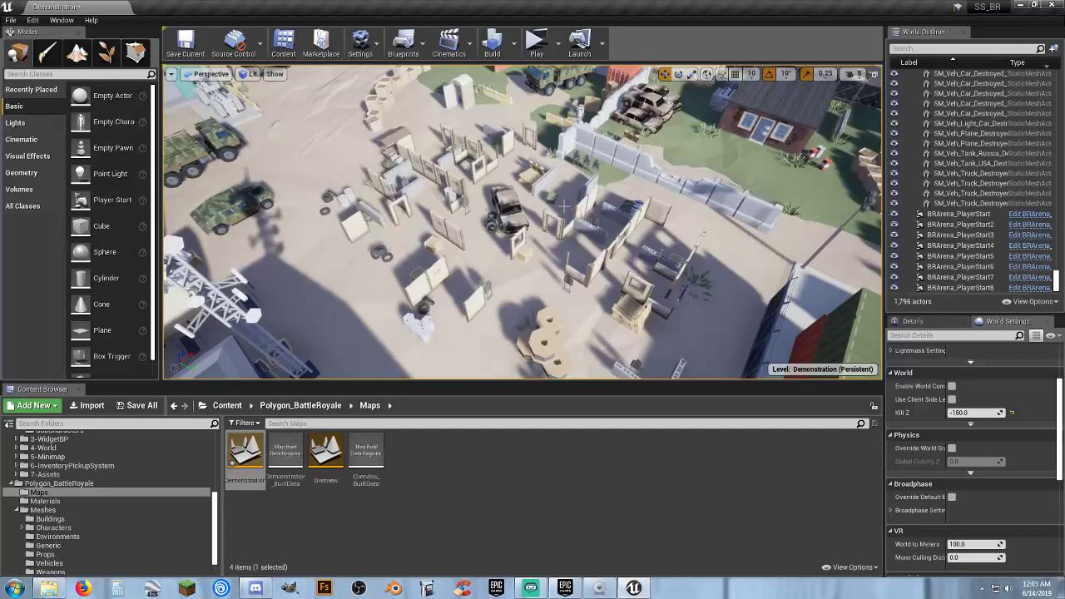
- Set the camera speed to 4 and examine the main island's hangars, container yard, roads and town buildings
click(861, 74)
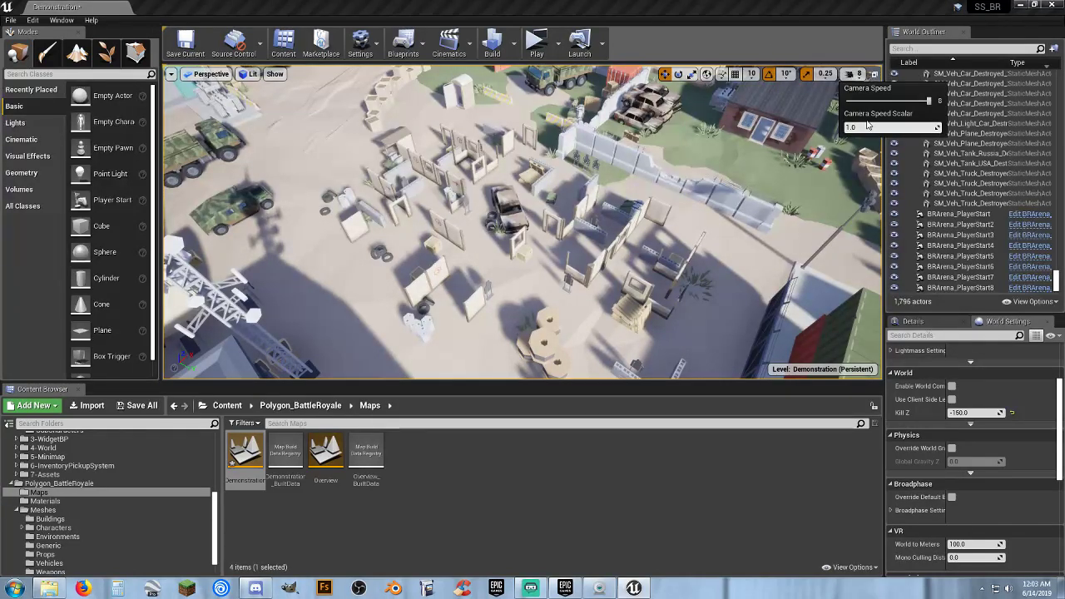
drag(890, 104, 883, 102)
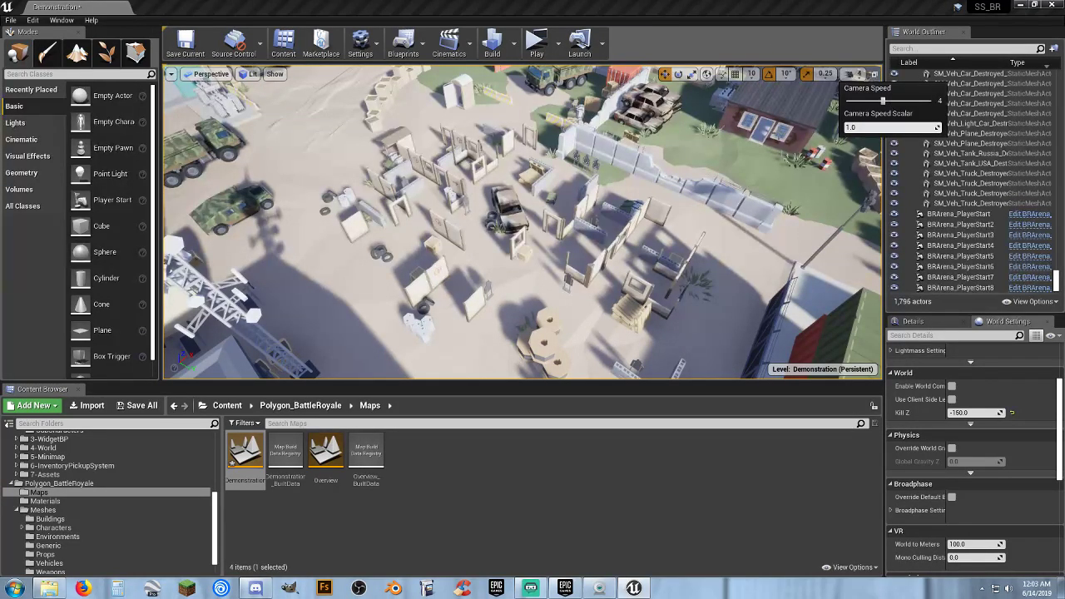
right_drag(522, 221, 462, 209)
key(s)
right_drag(556, 225, 601, 218)
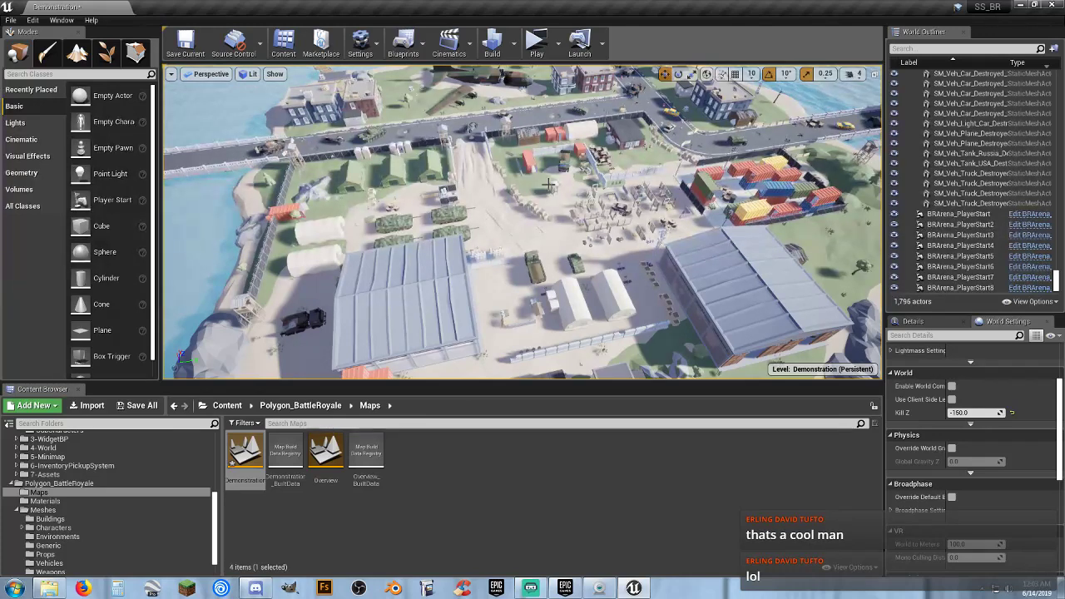
mouse_move(523, 222)
right_down()
mouse_move(500, 183)
mouse_move(500, 228)
mouse_move(574, 233)
mouse_move(529, 208)
right_up()
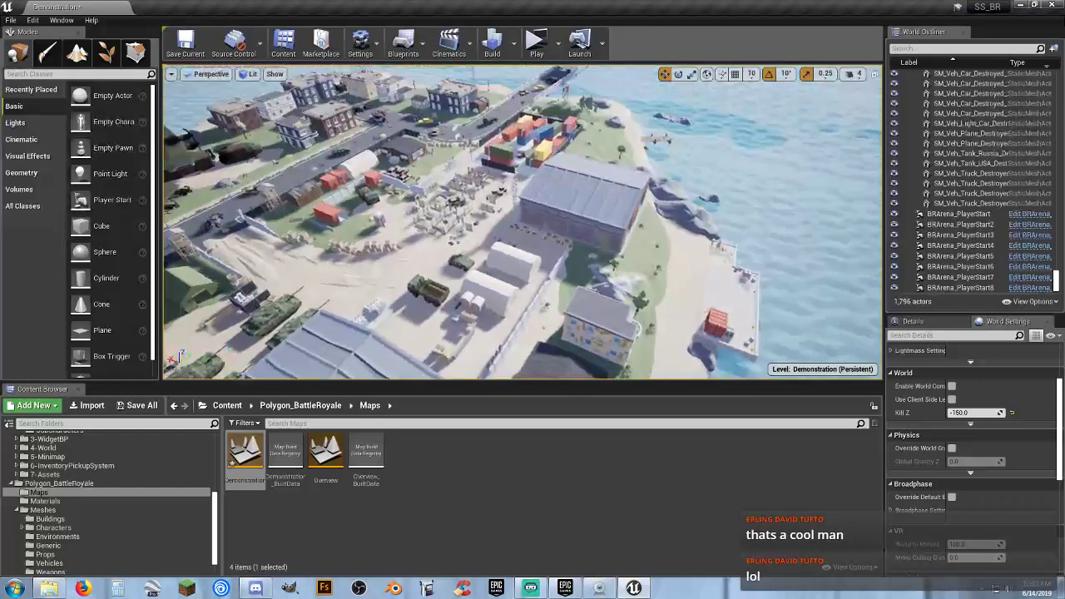
right_drag(462, 222, 571, 234)
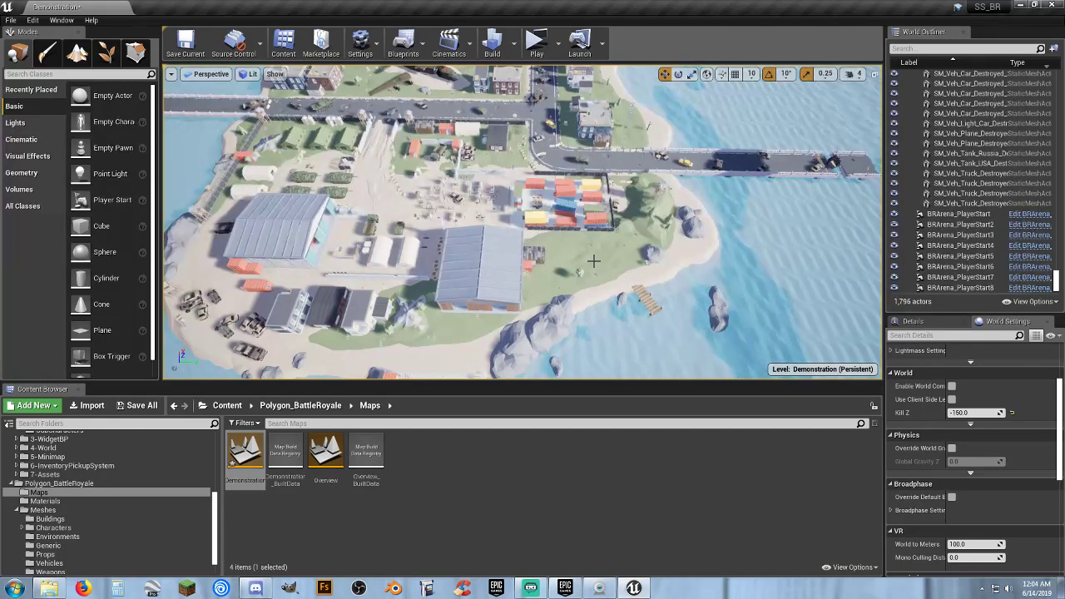
key(w)
right_drag(592, 251, 350, 137)
right_drag(716, 298, 262, 337)
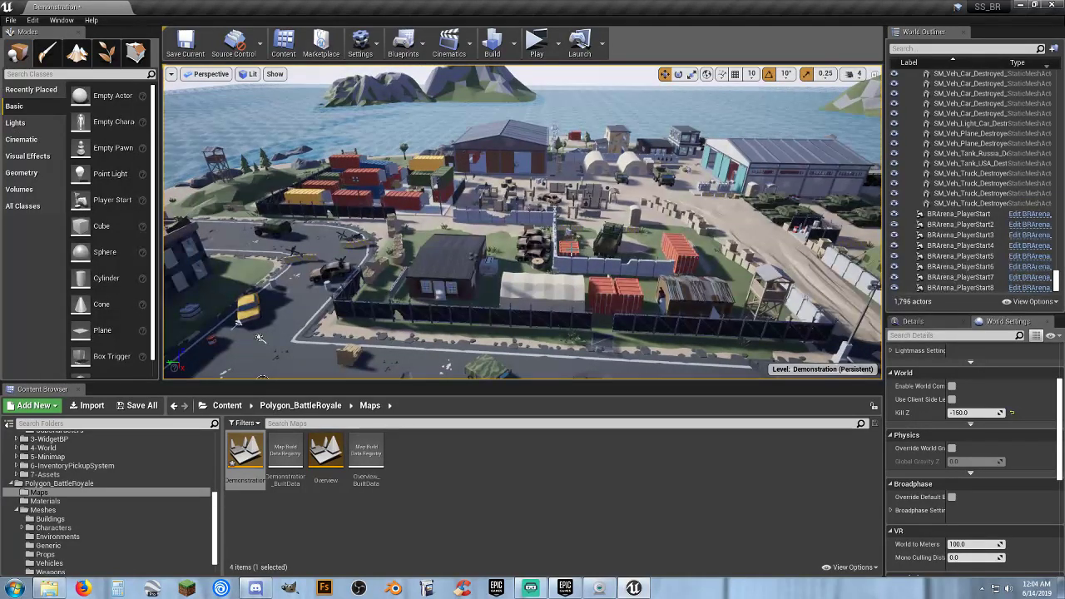
right_drag(259, 338, 441, 338)
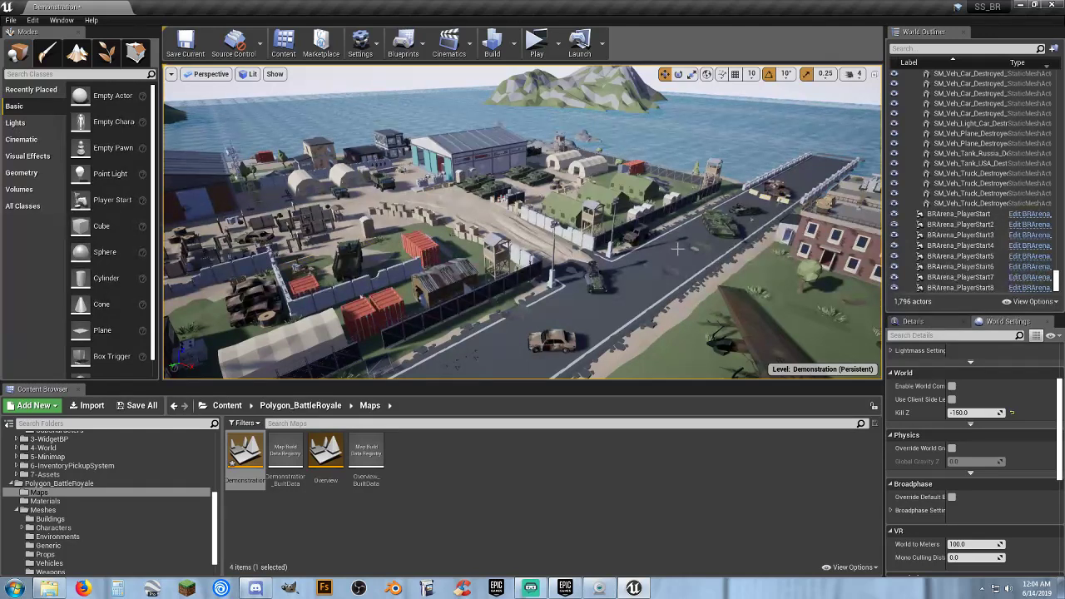
right_drag(523, 221, 306, 218)
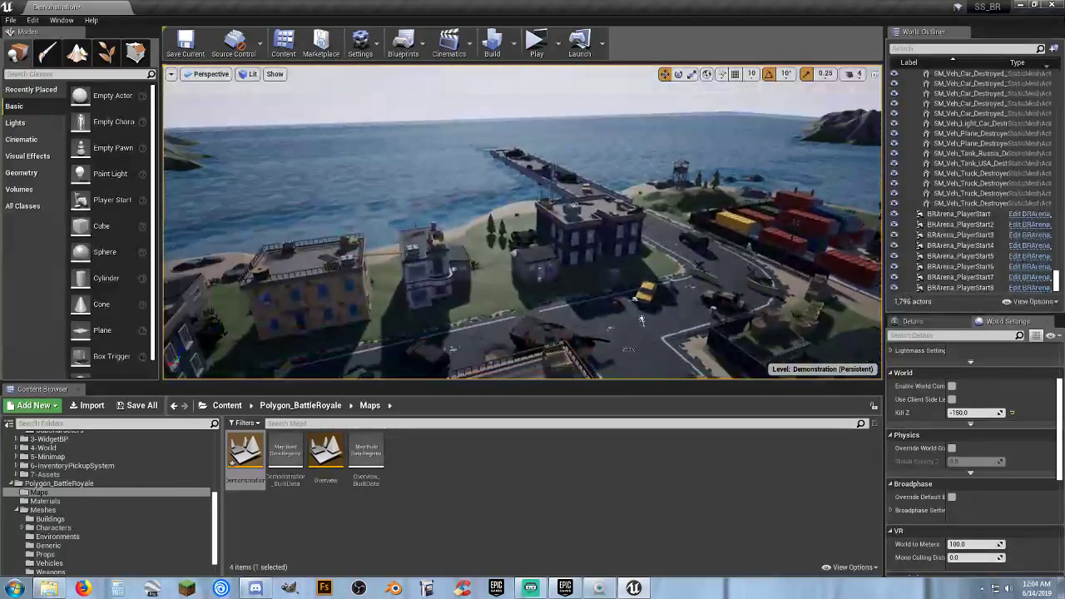
- Set the camera speed to 6 and examine the whole main island, its bridges and the neighbouring islands from several sides
click(850, 74)
drag(883, 102, 906, 102)
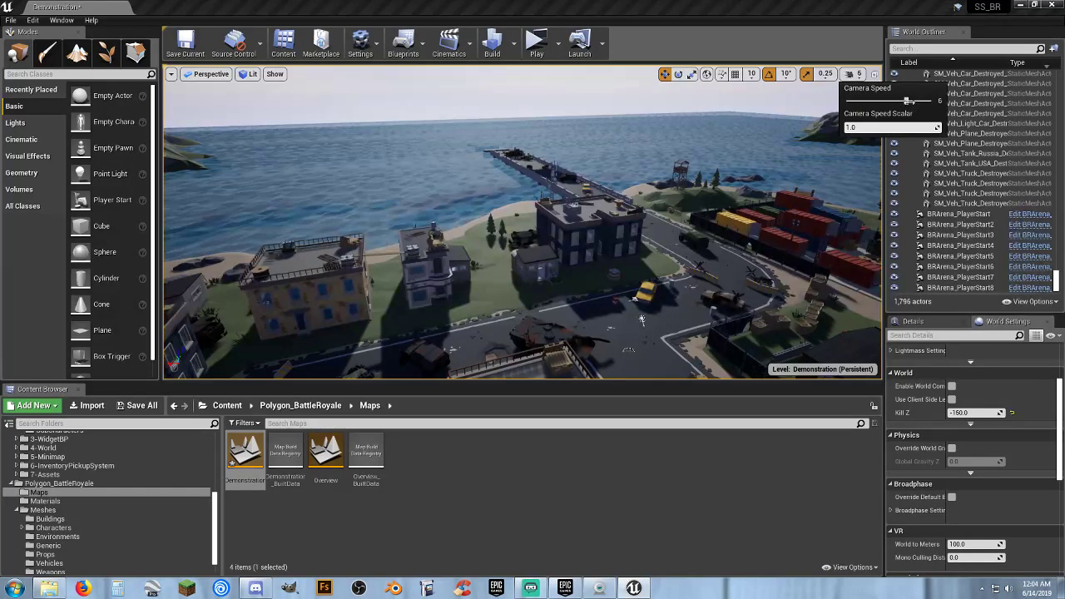
right_drag(749, 208, 854, 273)
key(s)
mouse_move(385, 153)
right_down()
mouse_move(478, 173)
mouse_move(388, 171)
right_up()
key(w)
key(s)
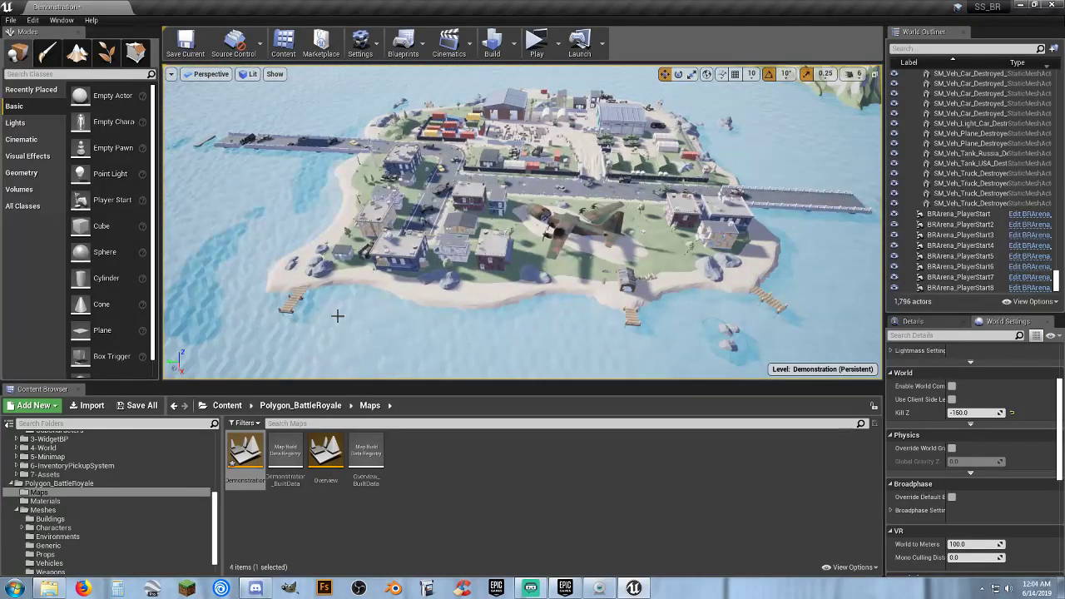
right_drag(466, 330, 466, 331)
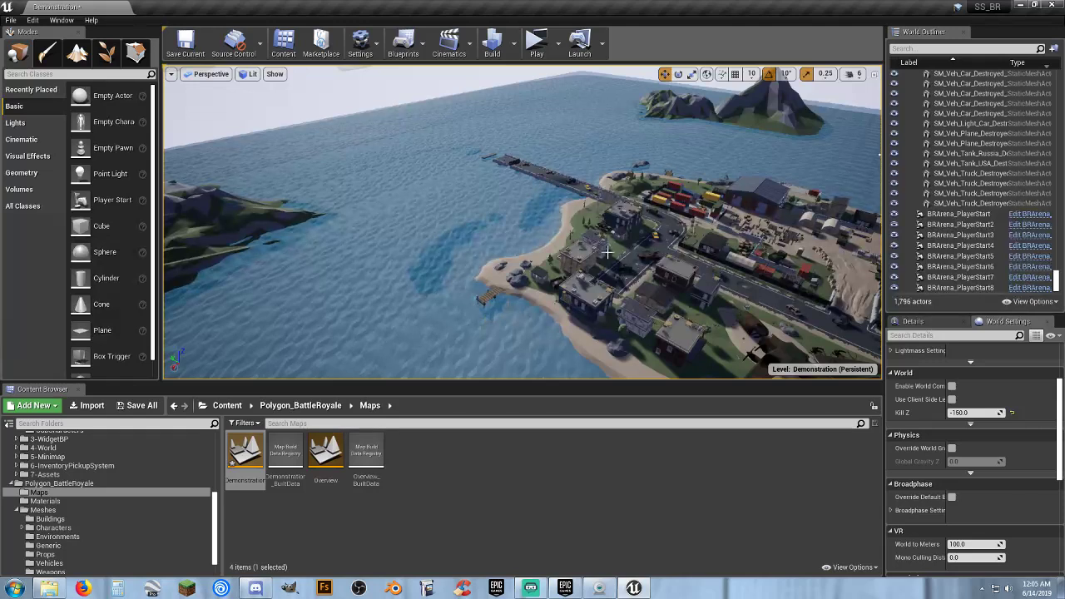
right_drag(623, 256, 622, 256)
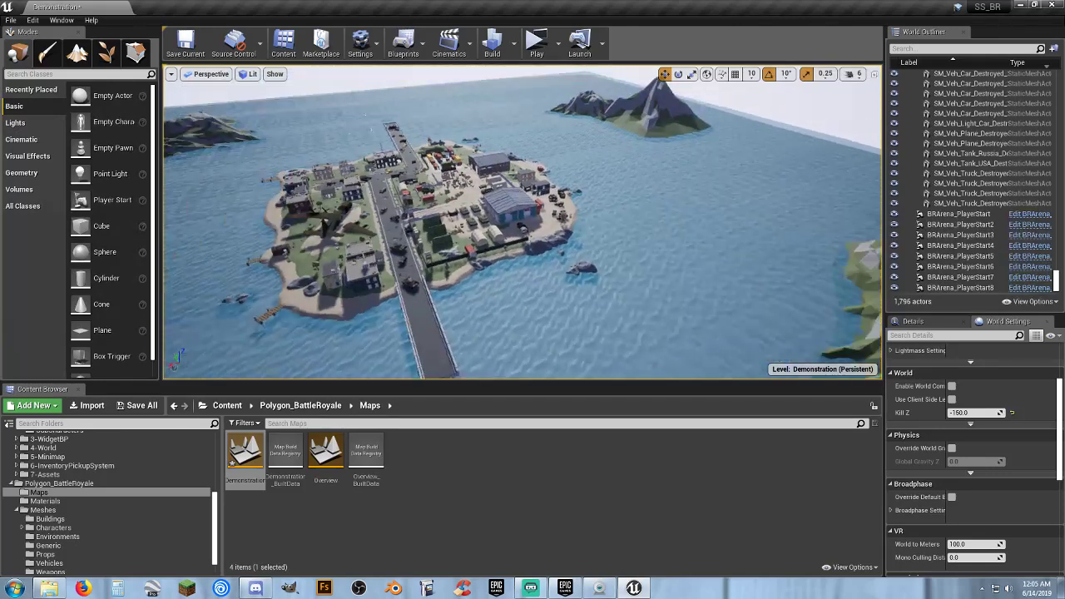
right_drag(522, 222, 557, 316)
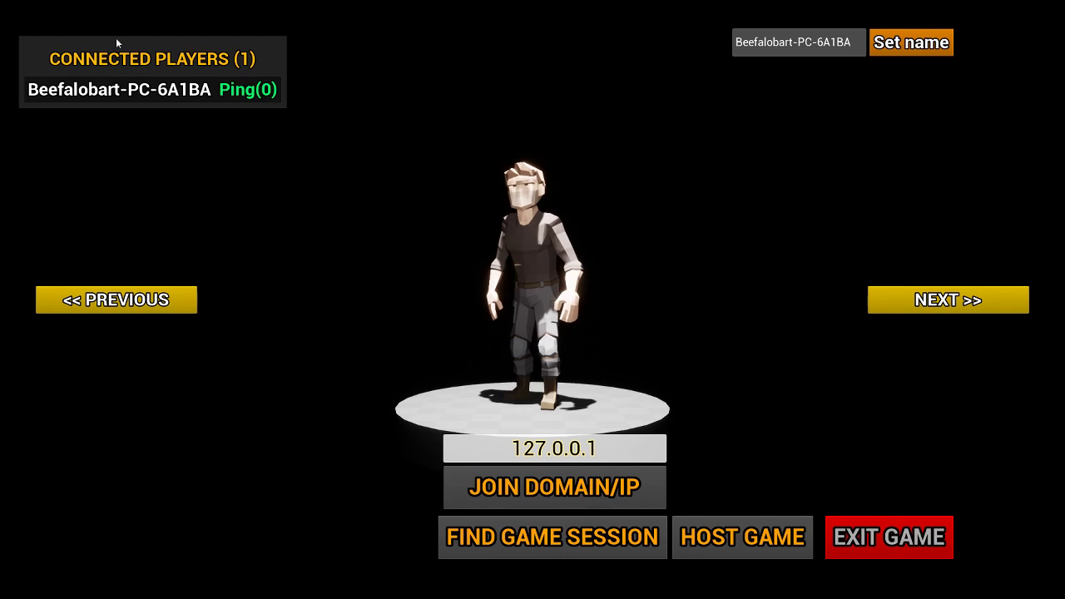
- Browse the playable characters in the running game's lobby and choose the red-haired woman in the floral dress
click(899, 301)
click(902, 302)
click(902, 303)
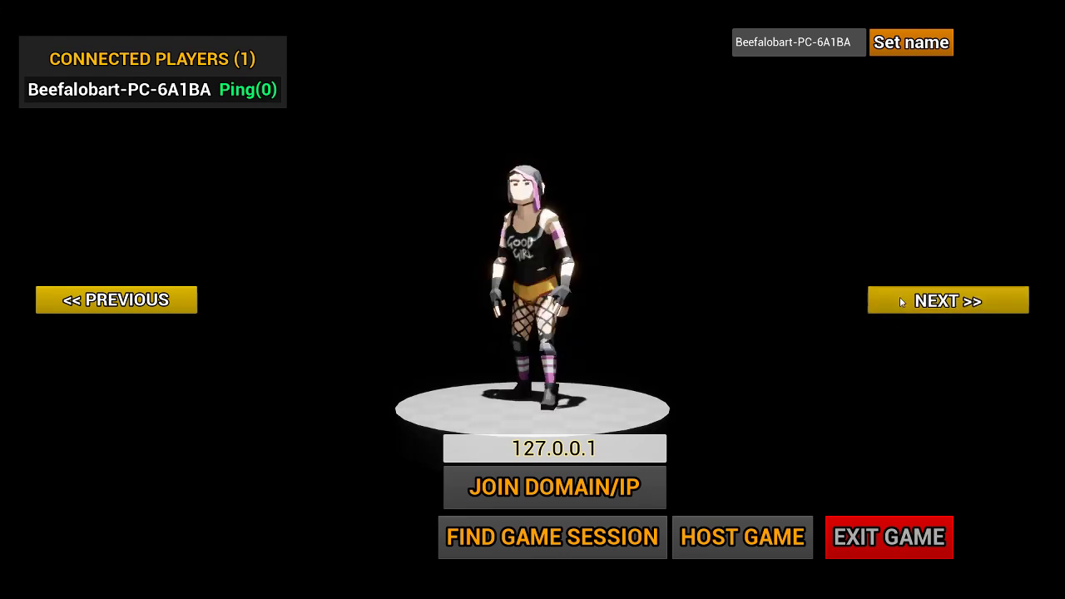
click(901, 302)
click(901, 302)
click(904, 302)
click(905, 301)
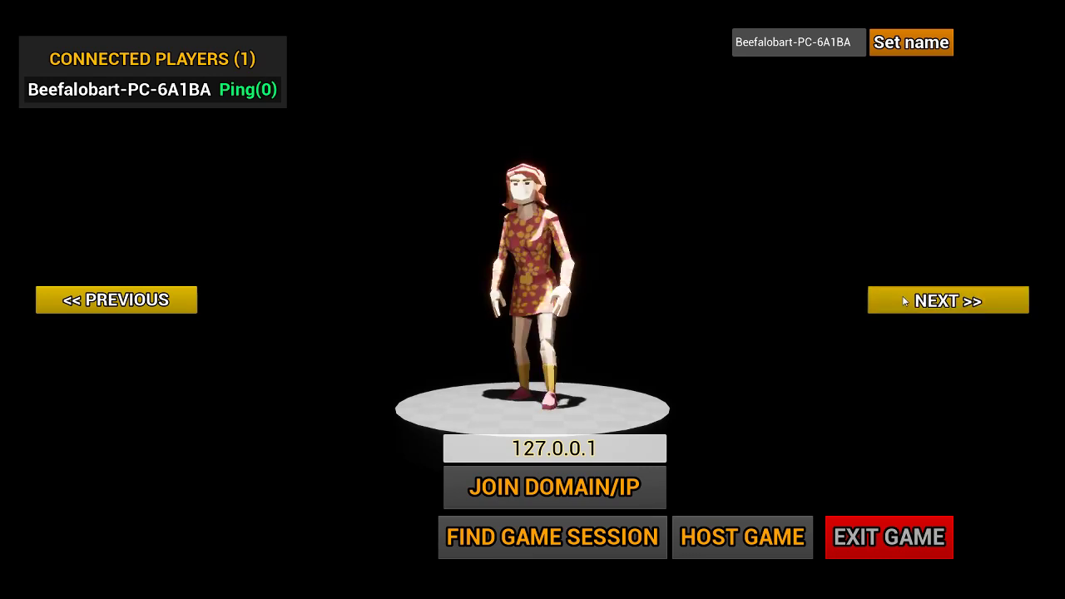
click(905, 301)
click(905, 302)
click(906, 302)
click(906, 302)
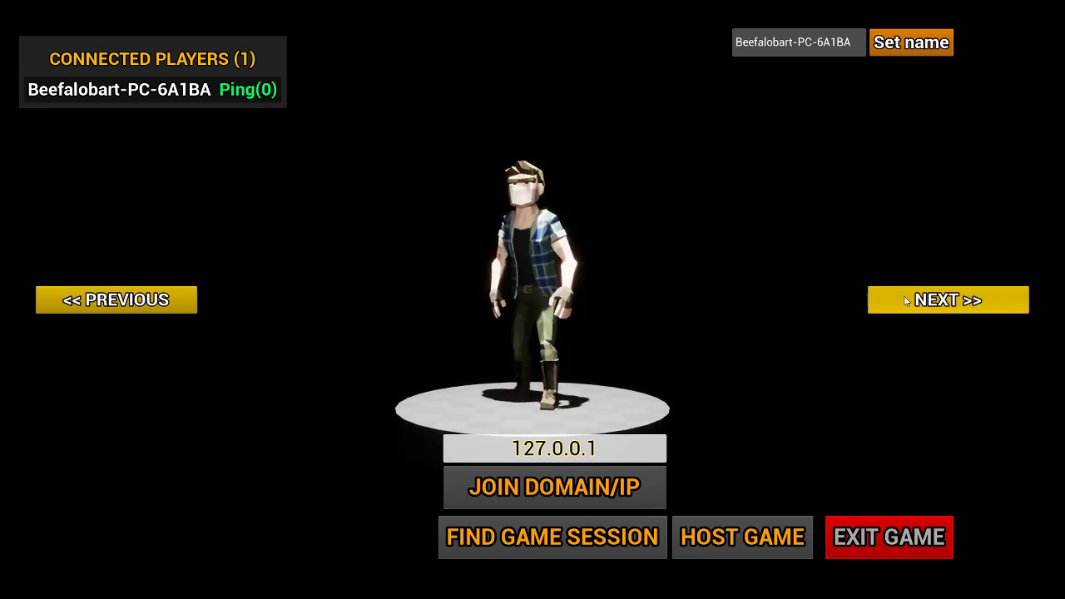
click(906, 302)
click(907, 301)
click(906, 302)
click(907, 301)
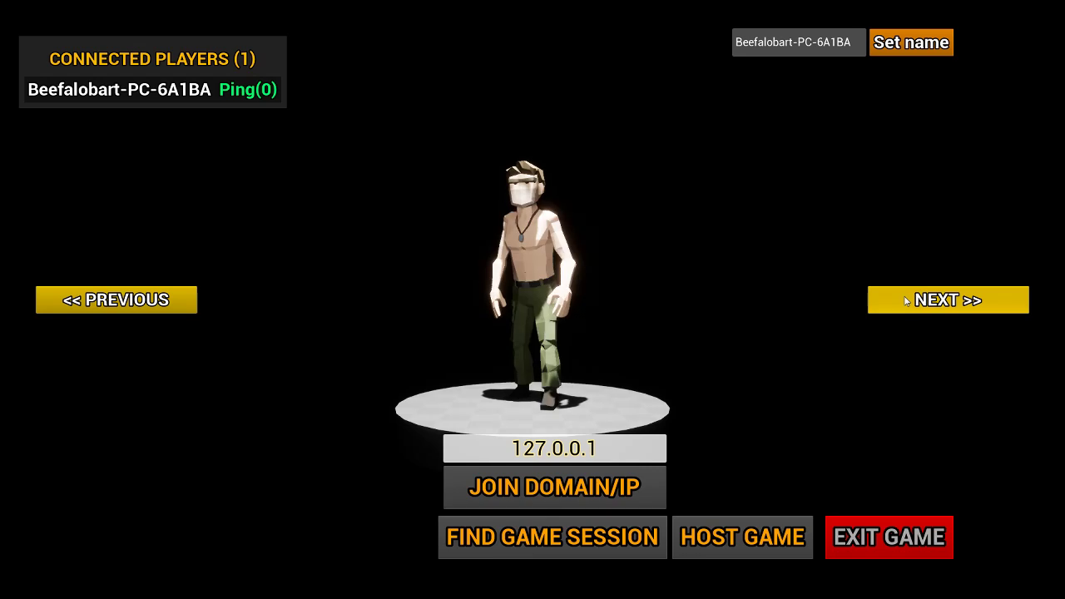
click(906, 301)
click(907, 301)
click(906, 301)
click(907, 301)
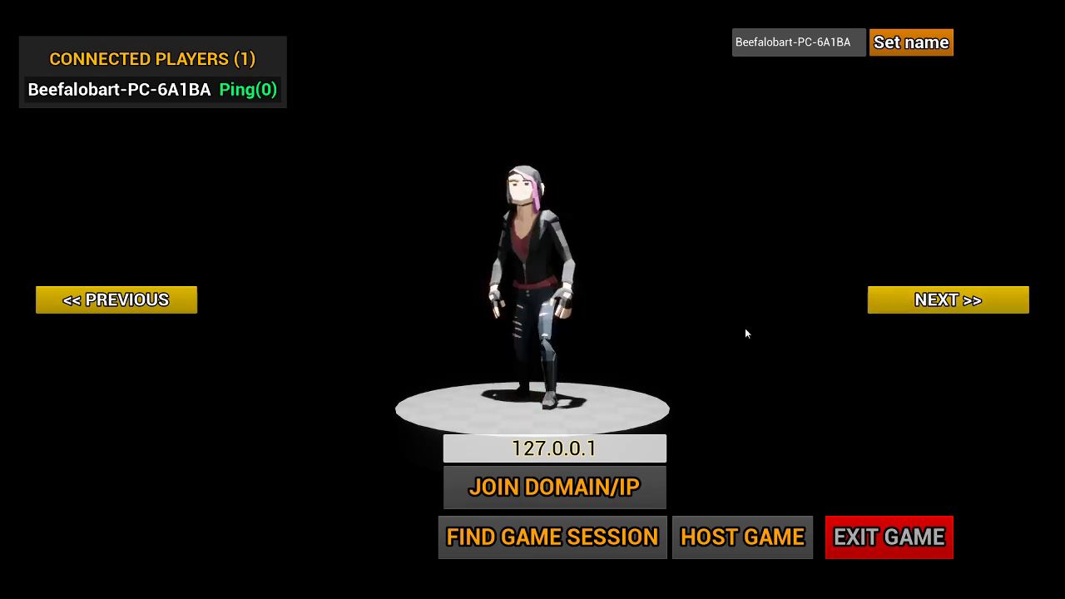
click(124, 300)
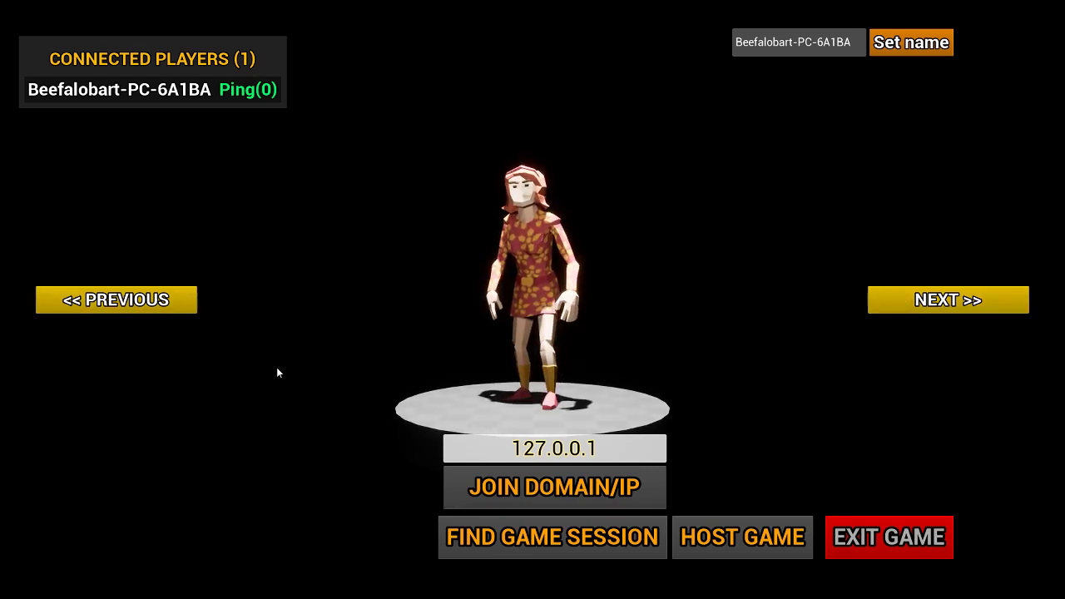
- Open the game hosting options and choose Synty Island as the map
click(742, 537)
click(798, 489)
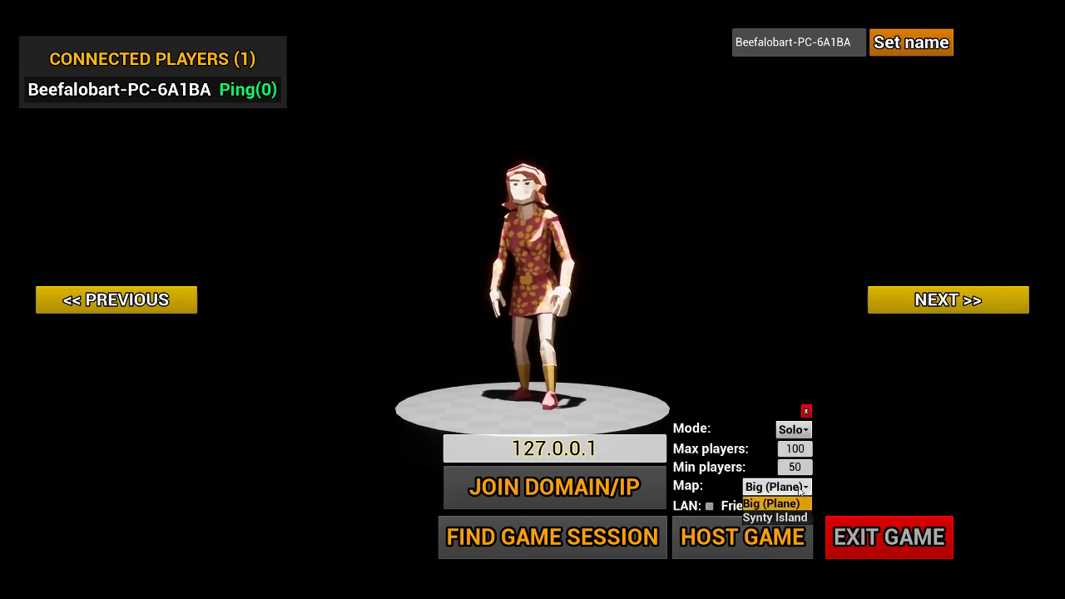
click(778, 518)
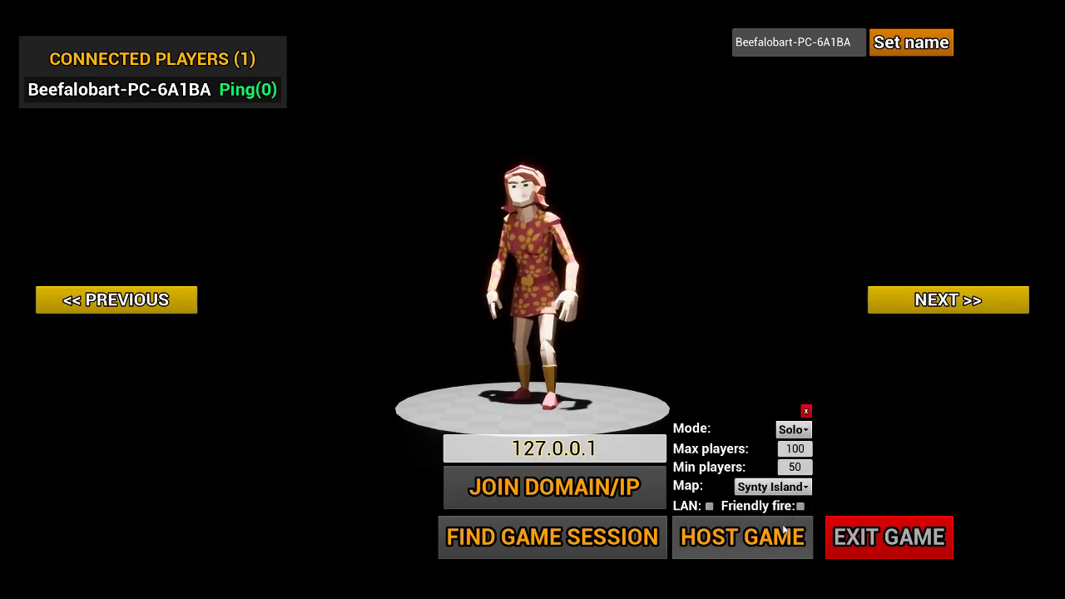
- Enable LAN, set the minimum and maximum players to 2, and host the Synty Island game
click(711, 507)
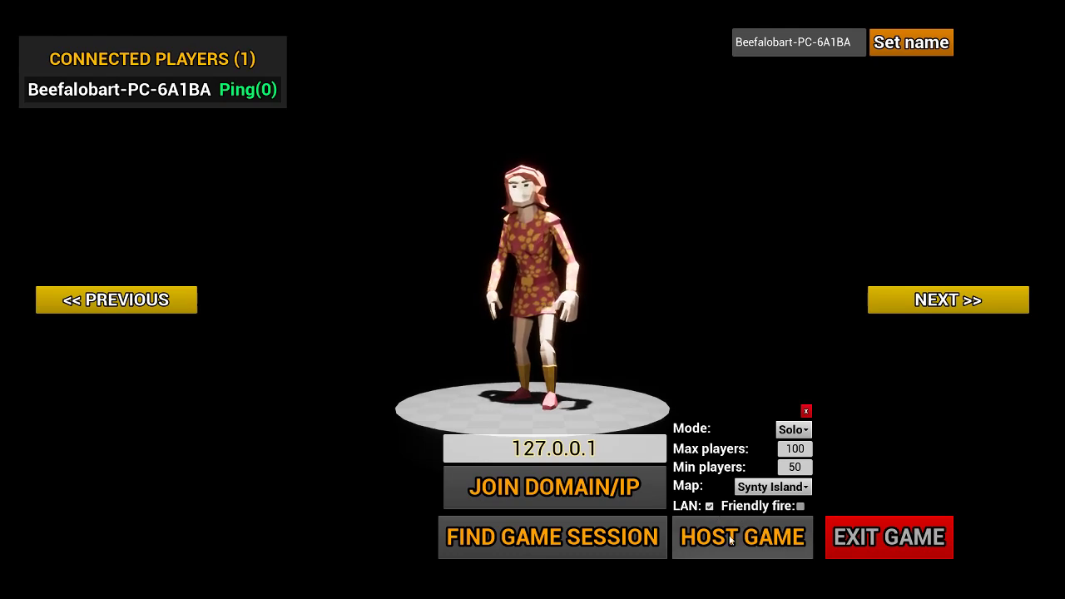
click(772, 467)
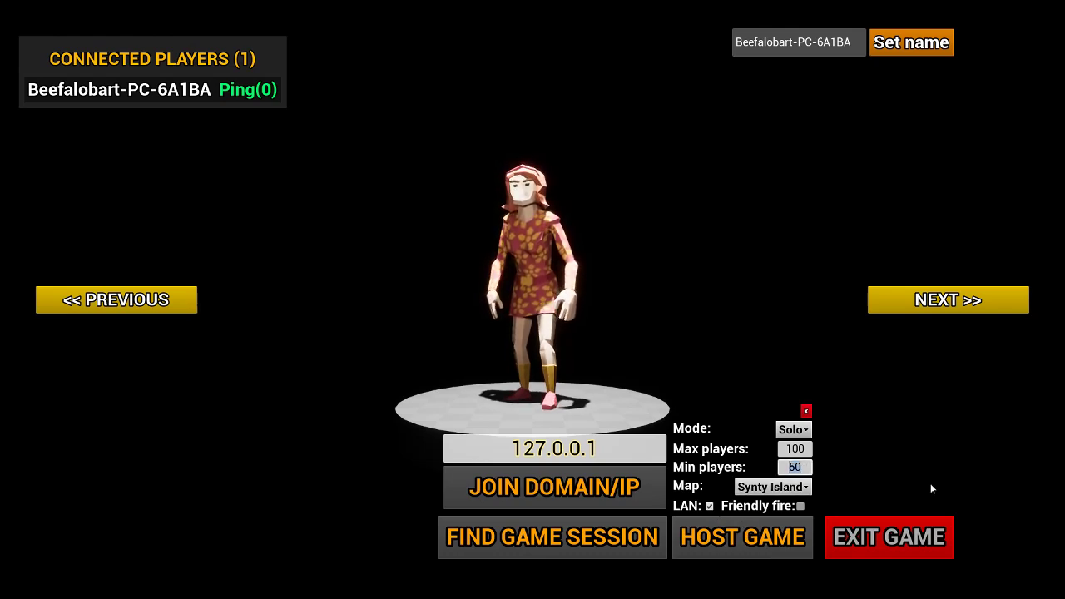
text(2)
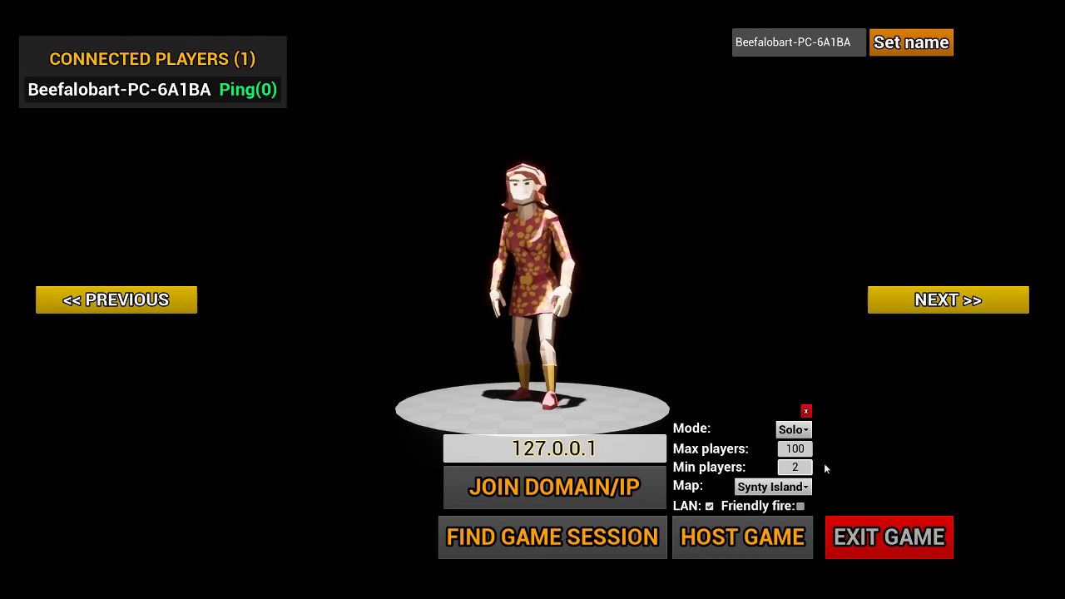
click(786, 449)
text(2)
key(Return)
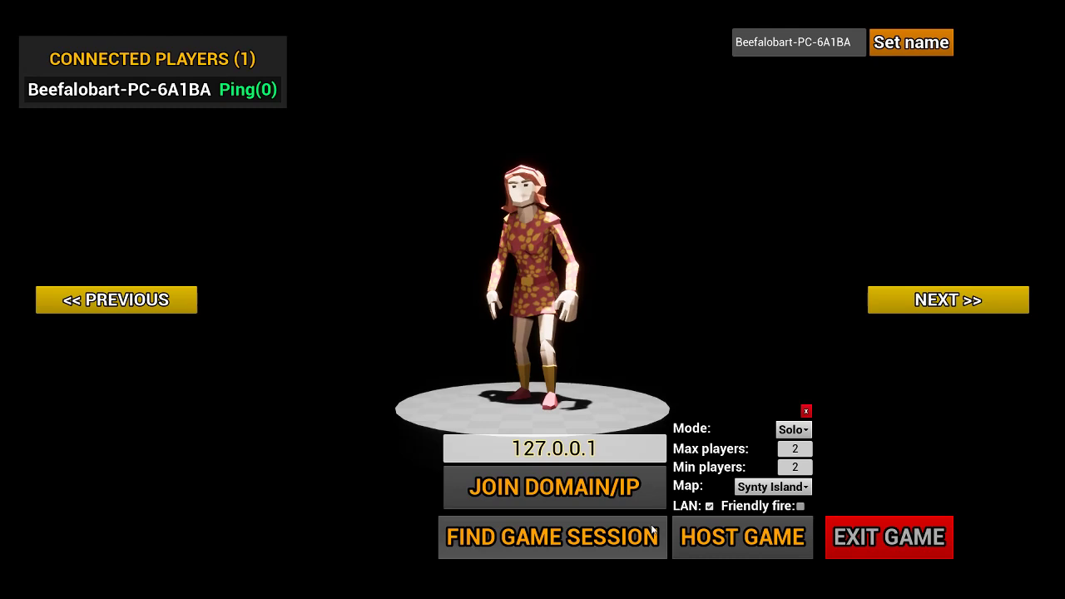
click(702, 550)
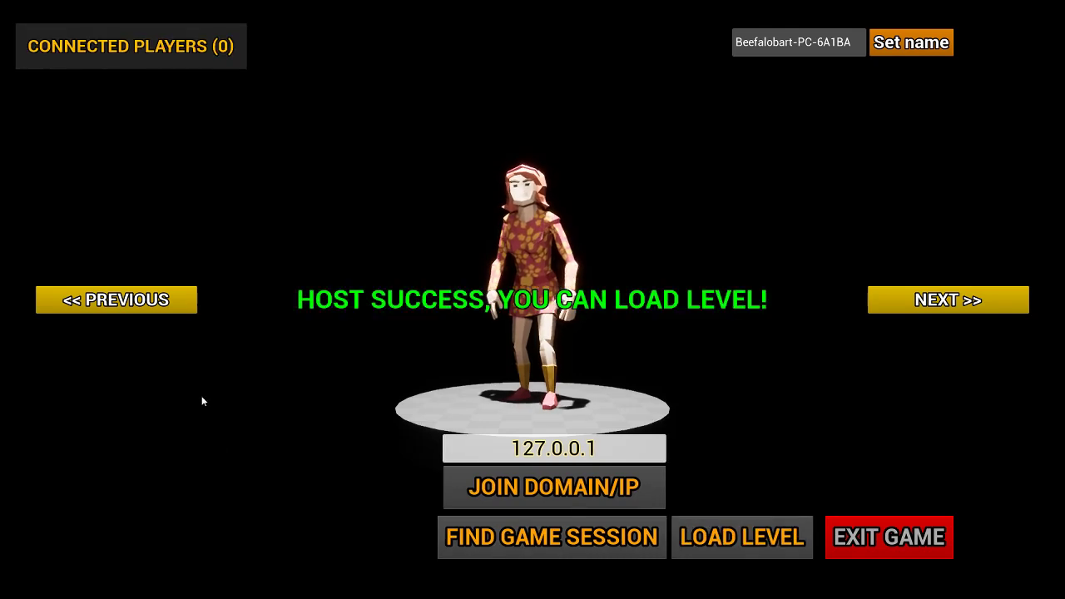
- Switch to the second game client and enter "butt monkey" as its player name
key(alt+Tab)
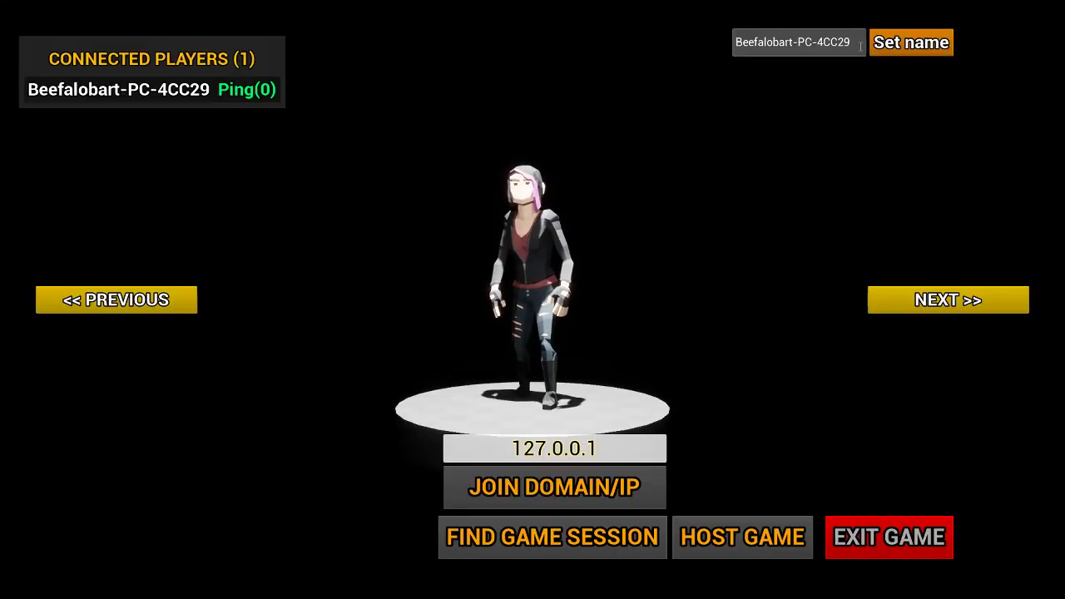
drag(850, 42, 644, 33)
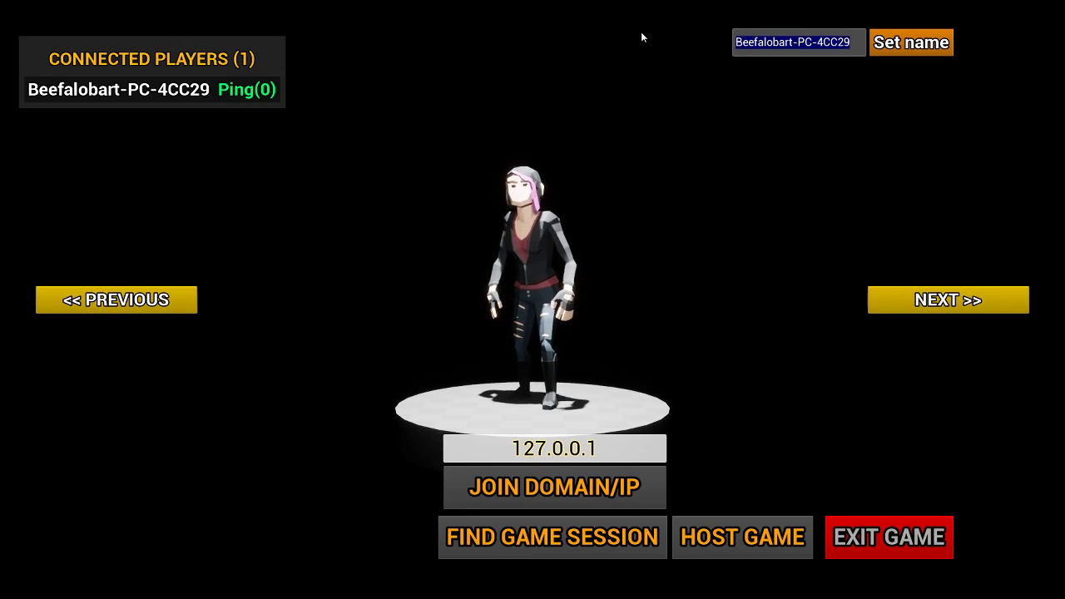
text(butt)
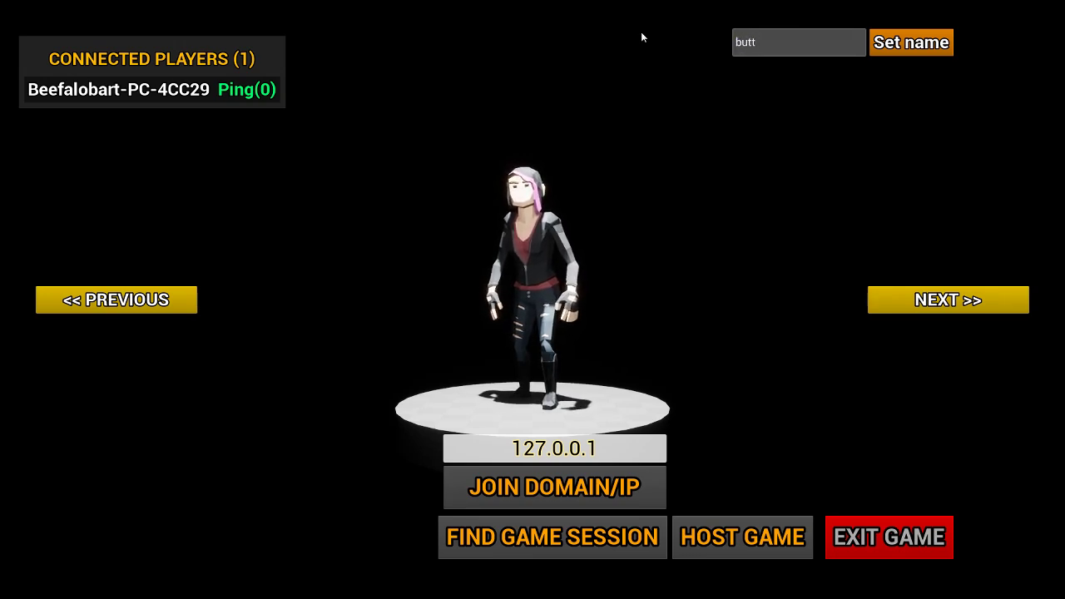
text( monkey)
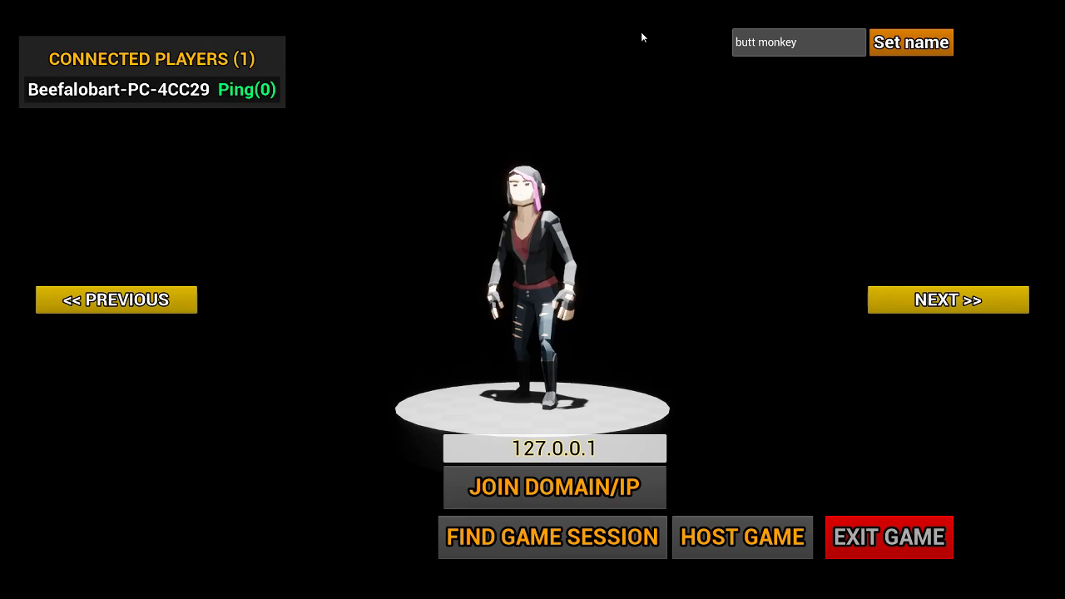
- Browse the second client's playable characters and choose the one in the leafy ghillie suit
click(889, 306)
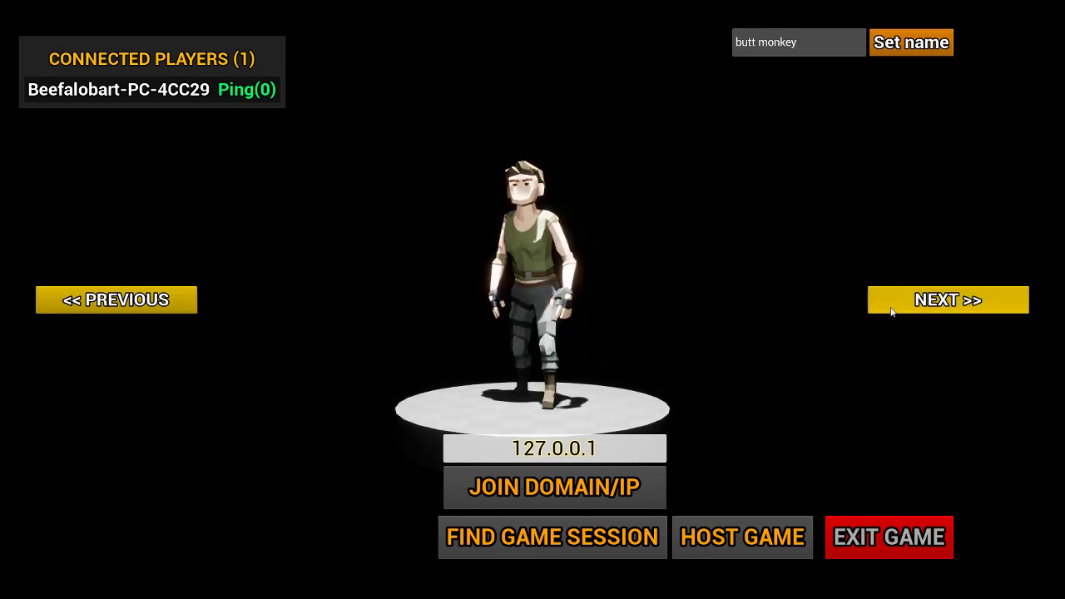
click(891, 309)
click(890, 311)
click(891, 311)
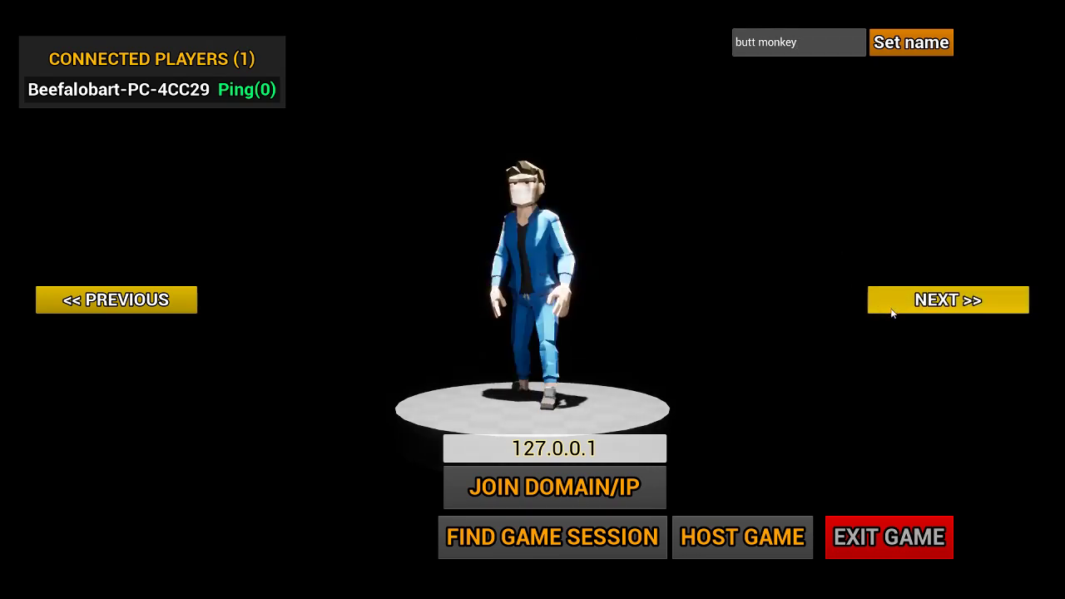
click(892, 312)
click(891, 313)
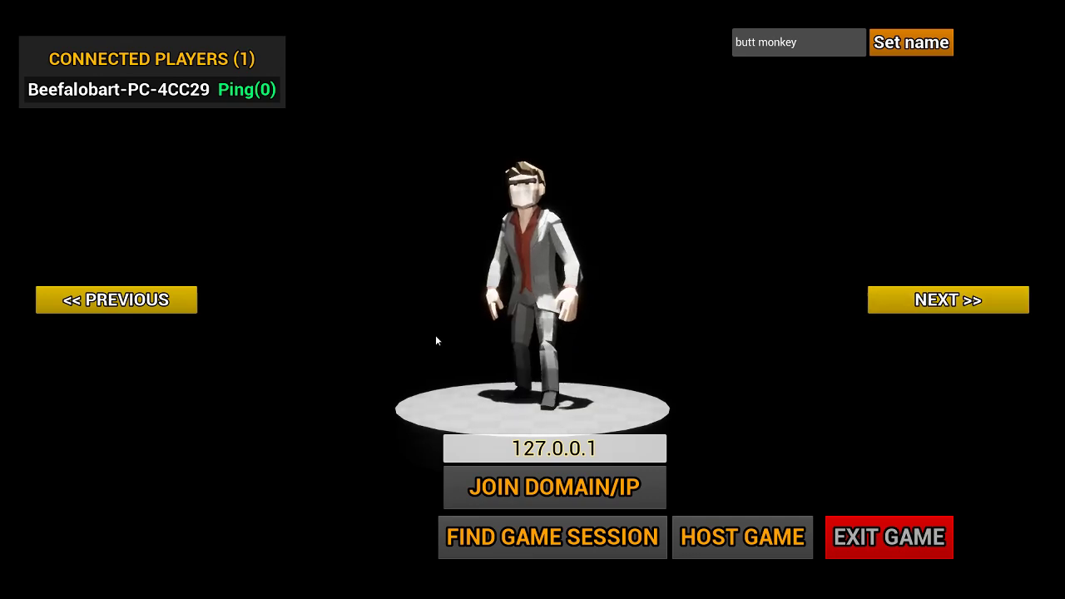
click(179, 310)
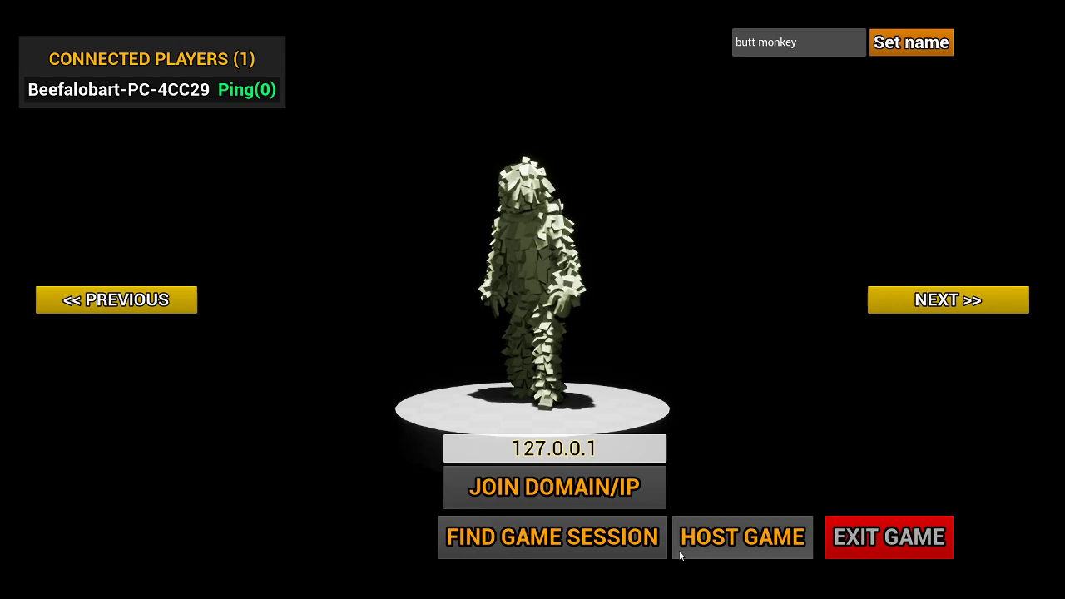
- Find and join the hosted session from the second client, and bring the host's game window to the front
click(568, 545)
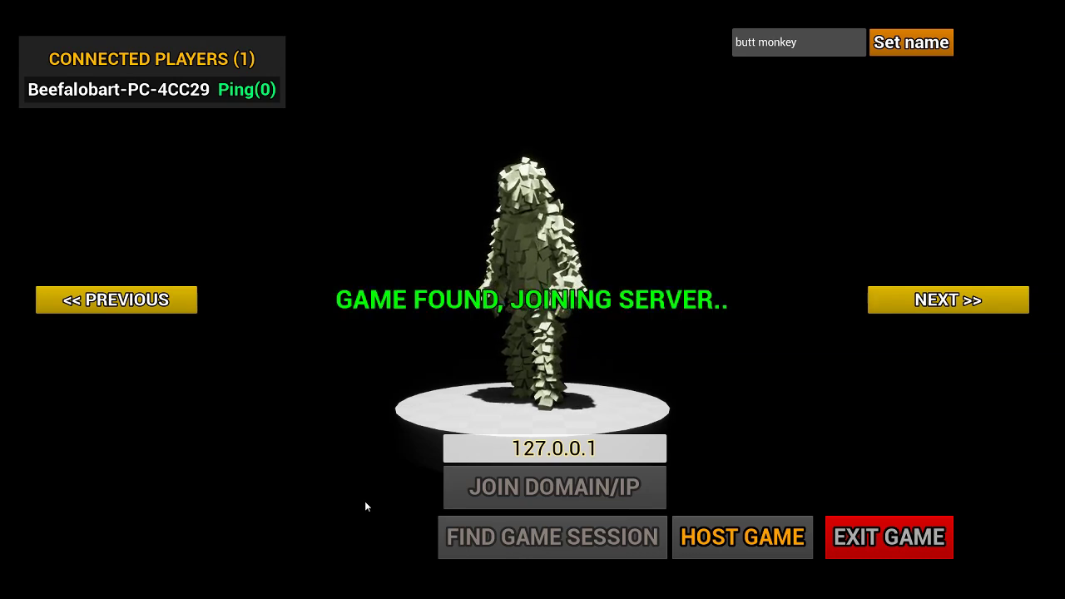
key(alt+Tab)
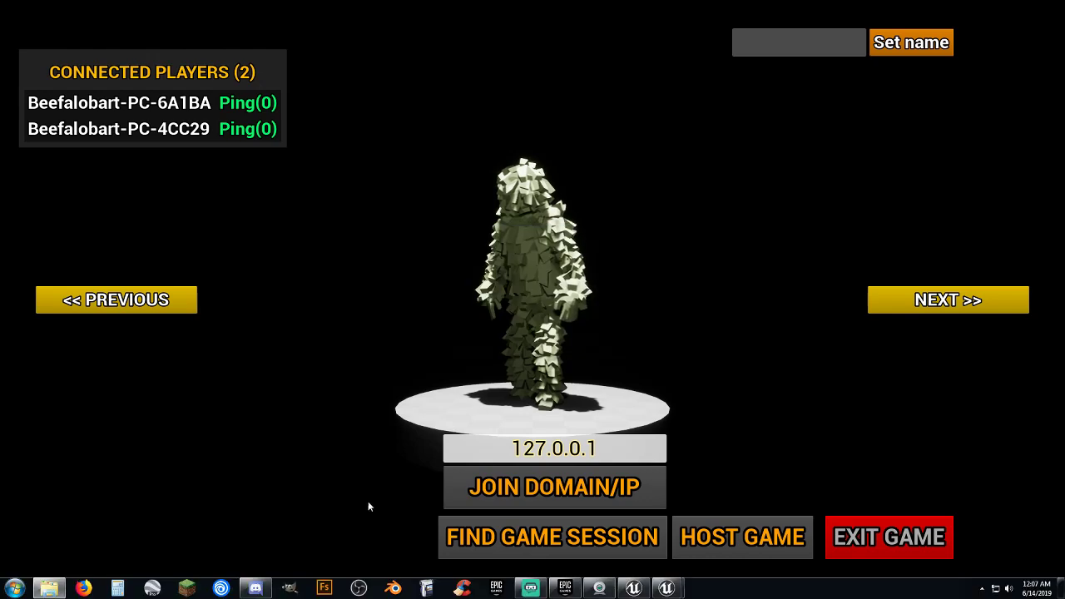
mouse_move(672, 589)
click(623, 540)
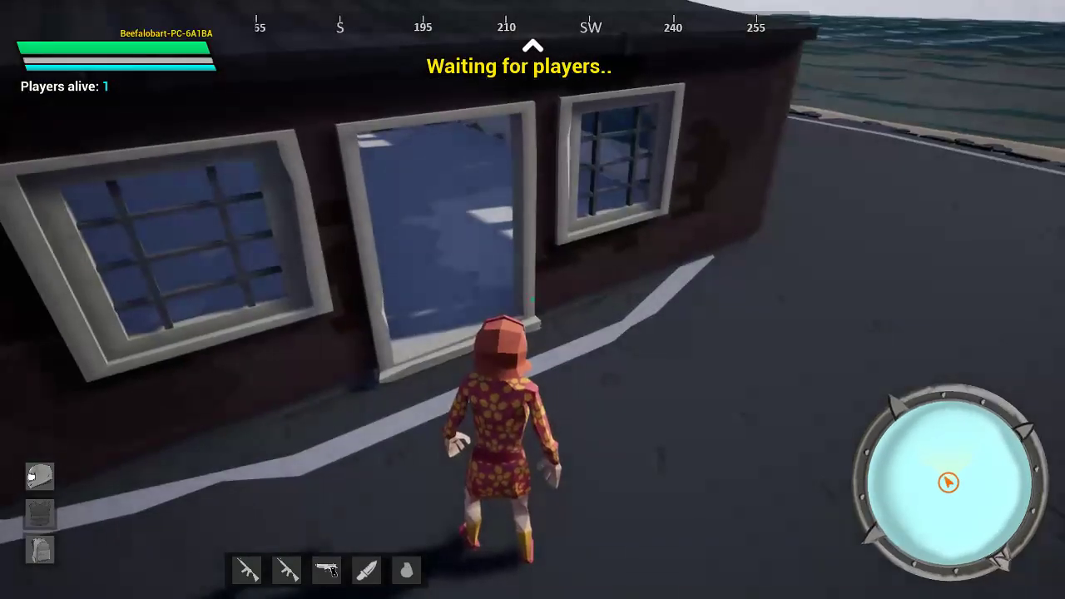
- Run the host's character from the brick house across the paved starting area to the ghillie-suited player
key(w)
key(w)
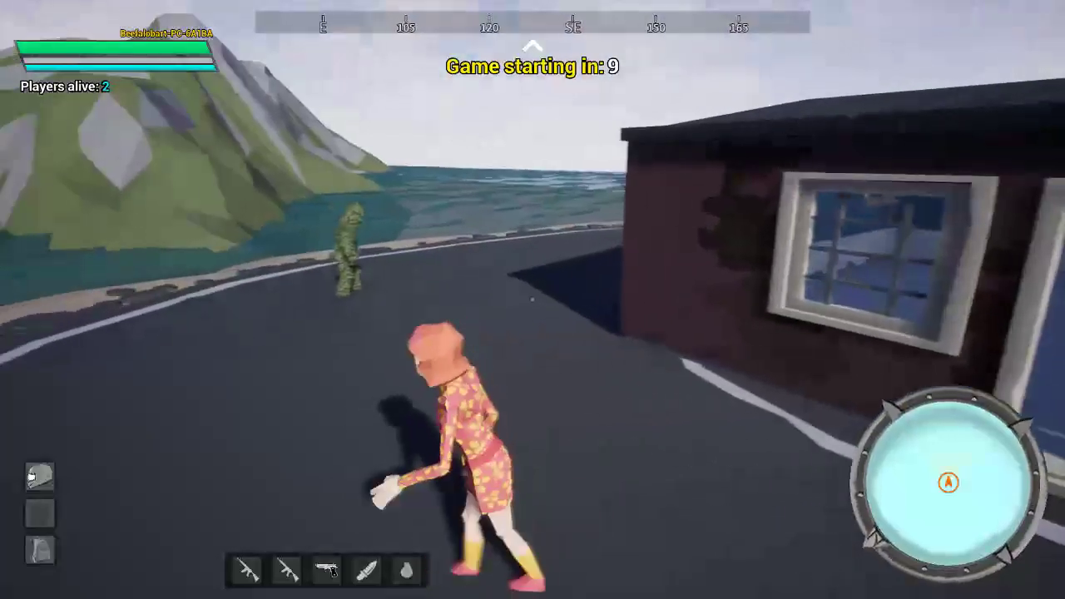
key(w)
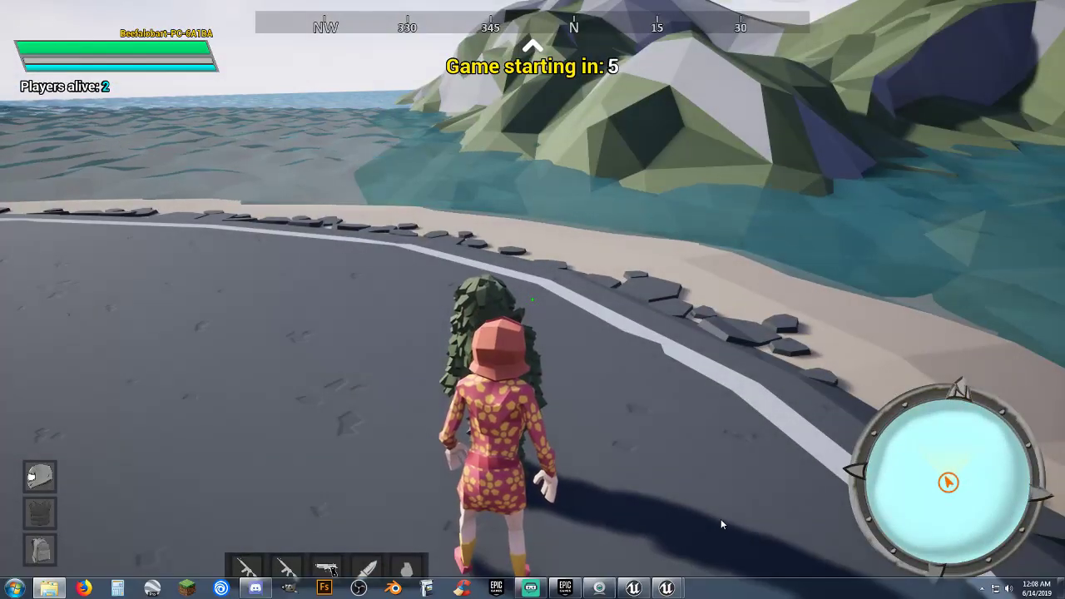
- Switch to the ghillie-suited player and collect the grenade launcher and 40mm HE Rounds x12 beside the red container in the hangar
mouse_move(666, 588)
click(693, 562)
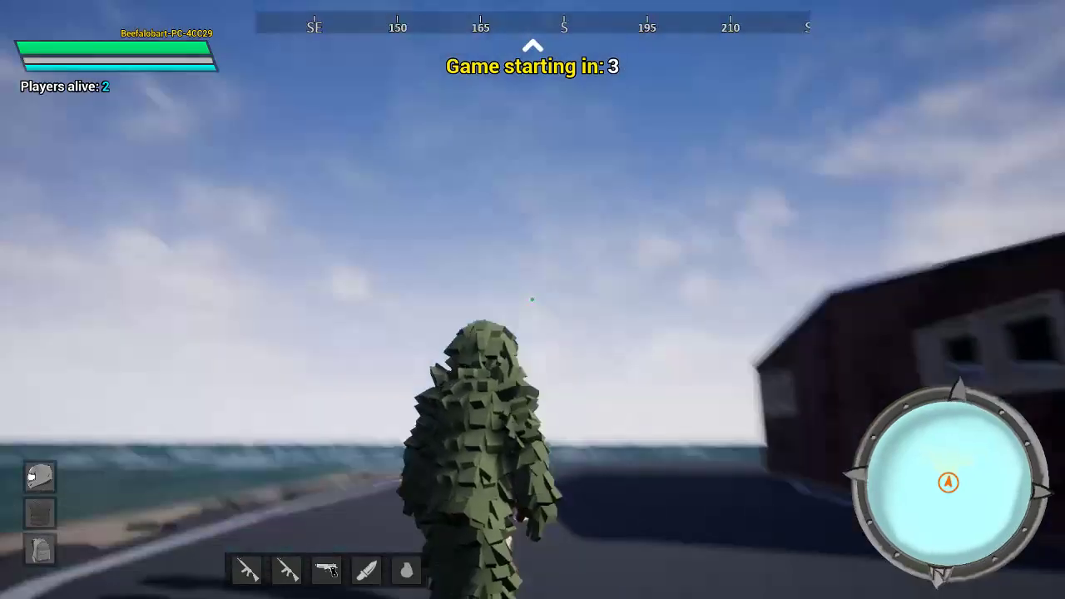
key(w)
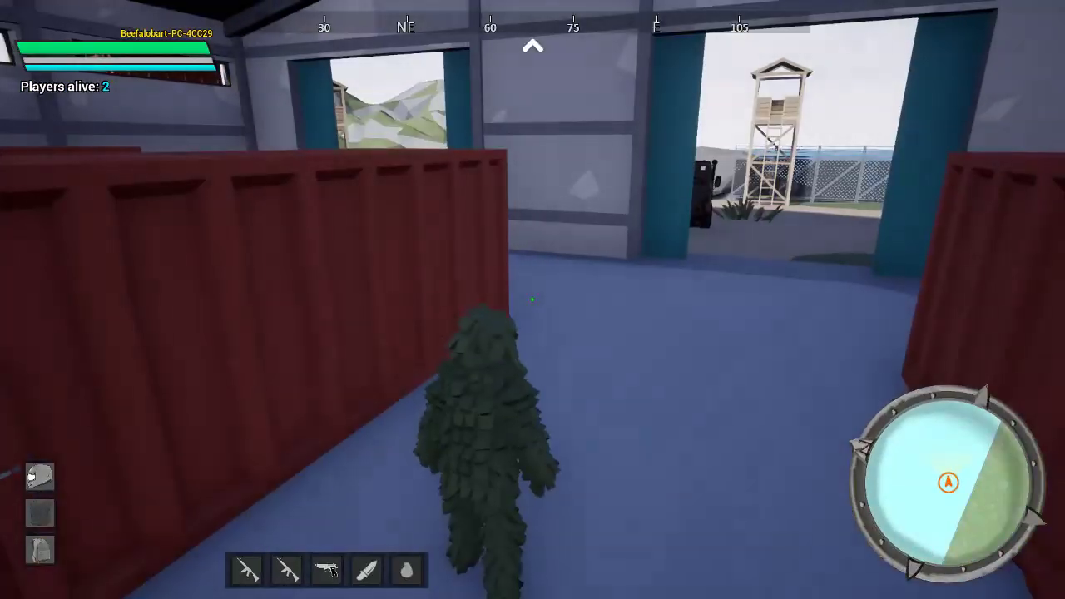
key(w)
key(w)
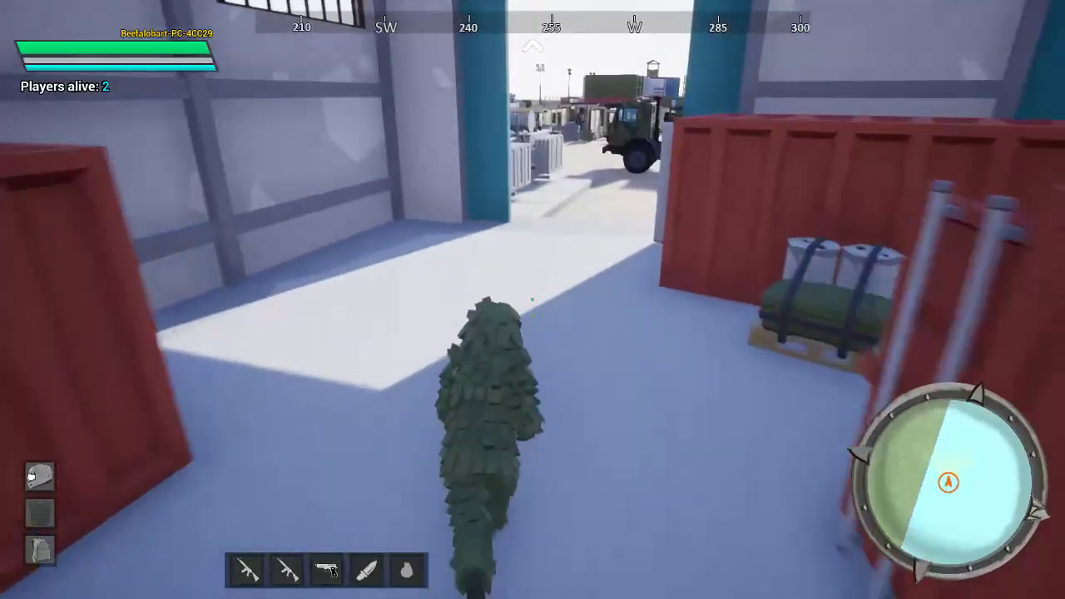
key(w)
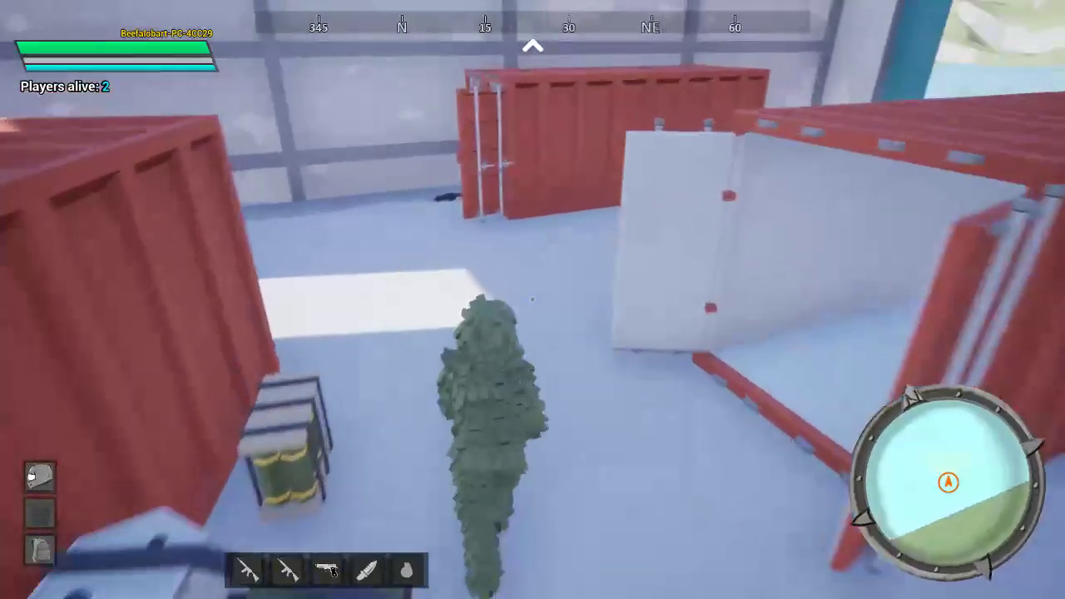
key(w)
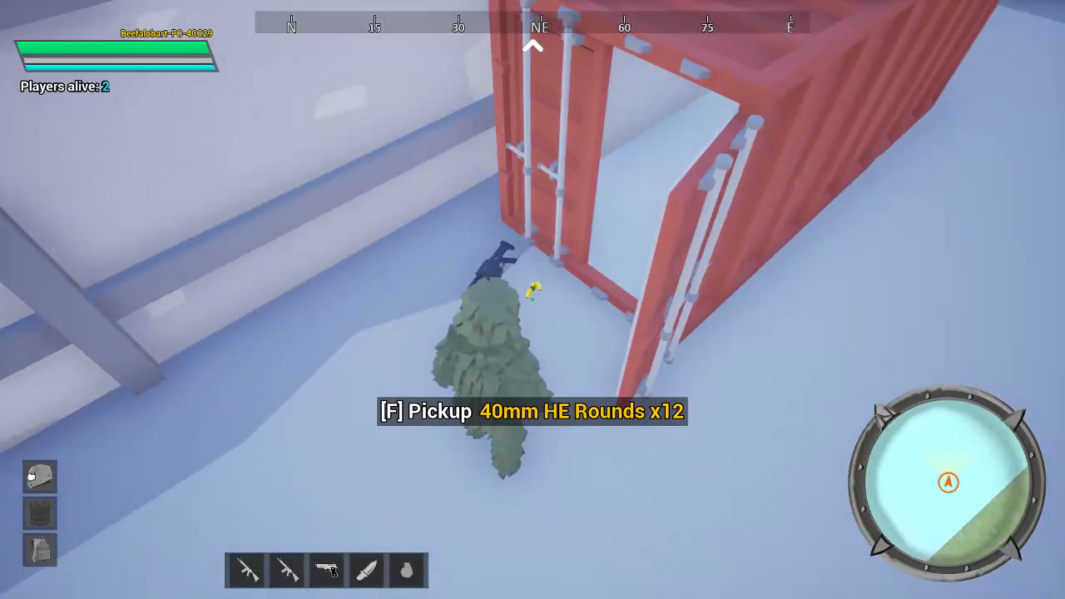
key(f)
key(w)
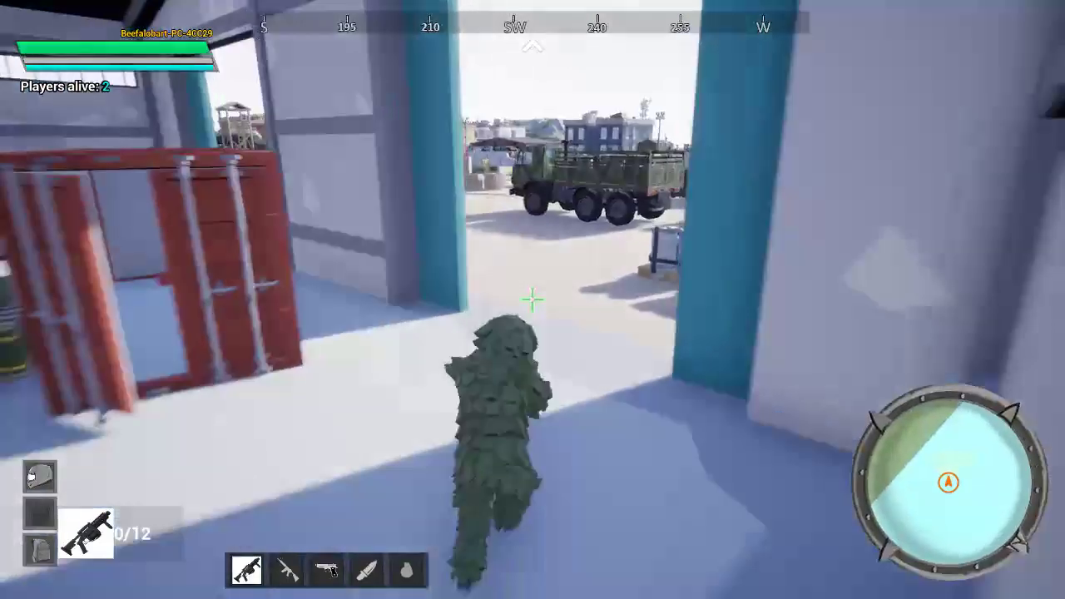
- Run the ghillie-suited player past the trucks and portable toilet, and crouch in the spiky plant beside the yellow-striped barrier
key(w)
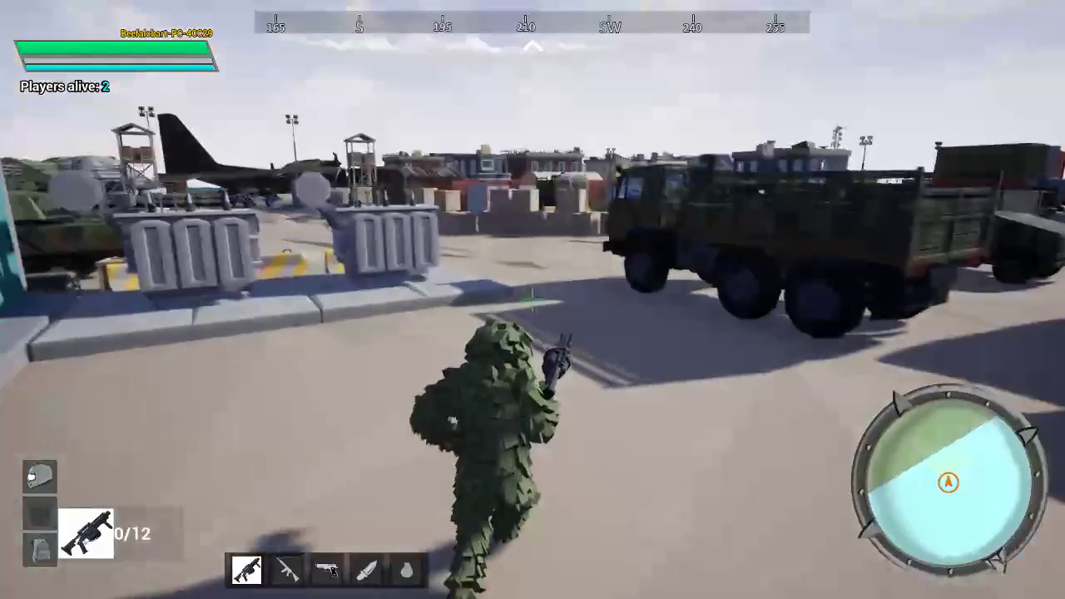
key(w)
key(w)
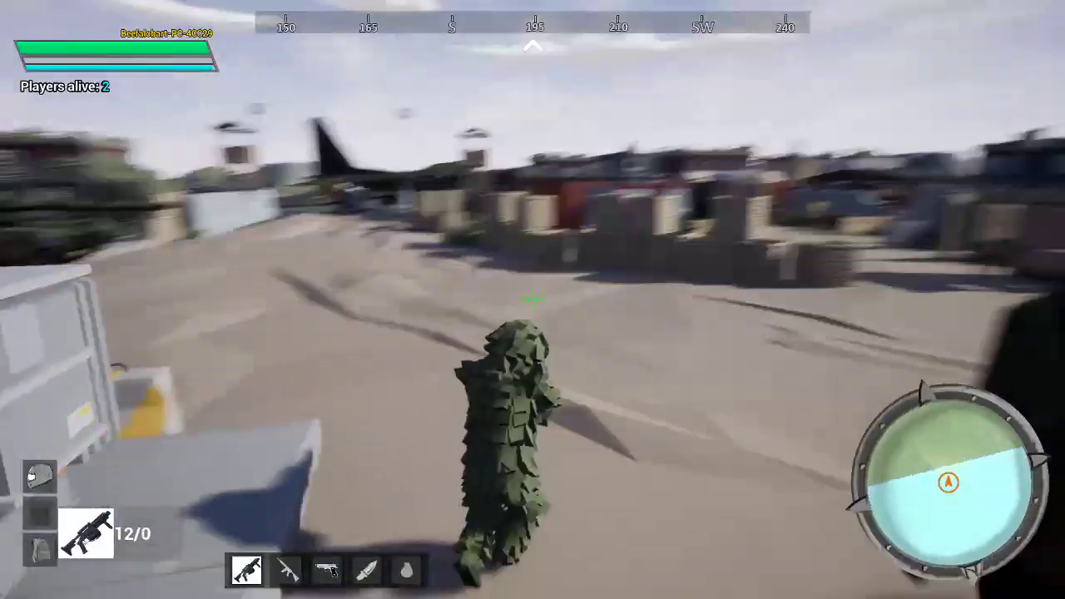
key(w)
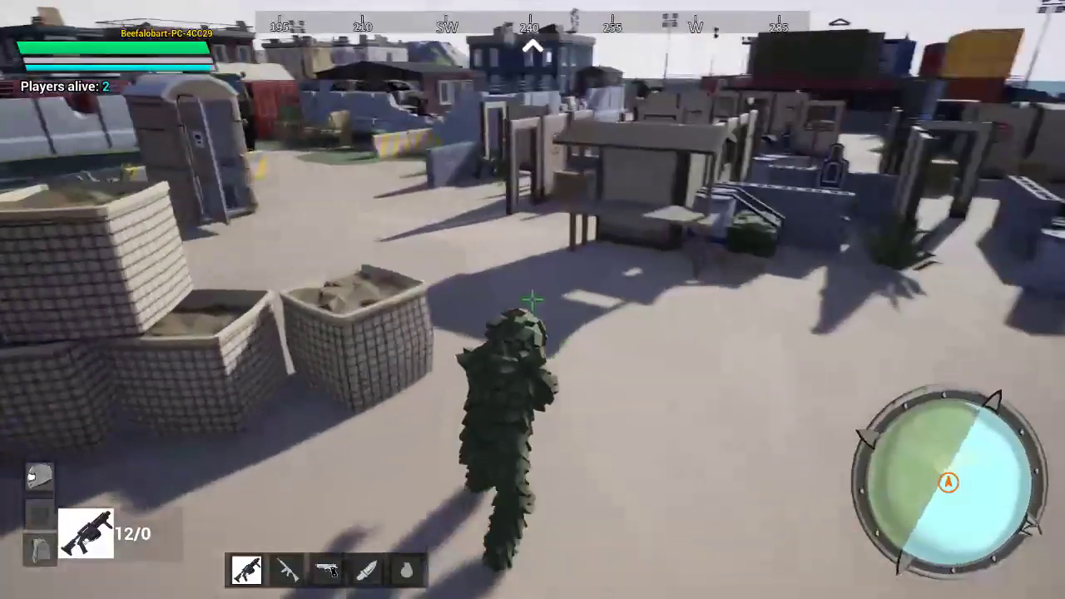
key(w)
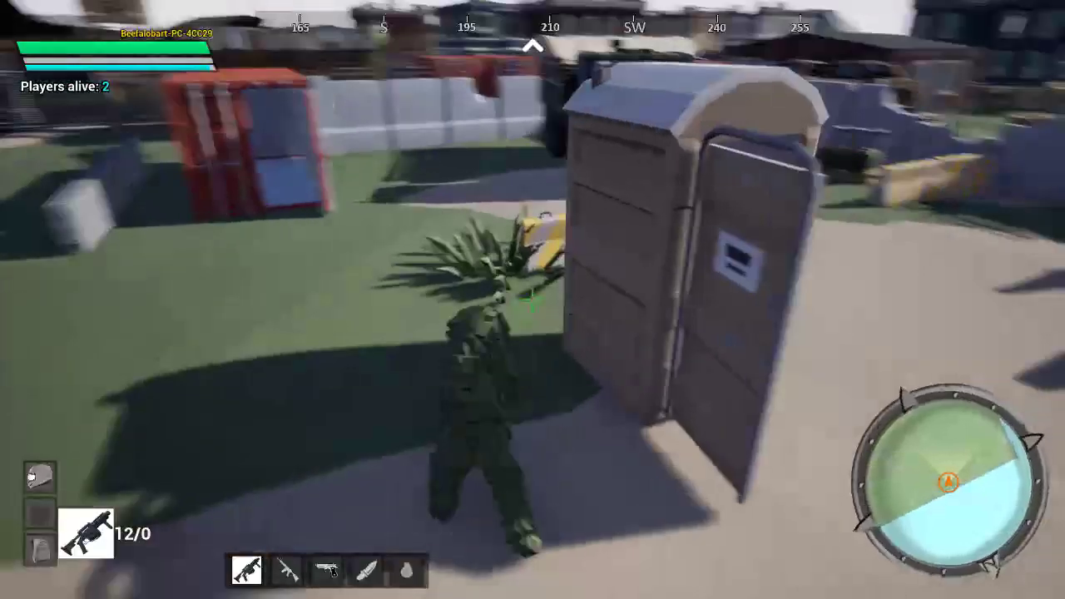
key(c)
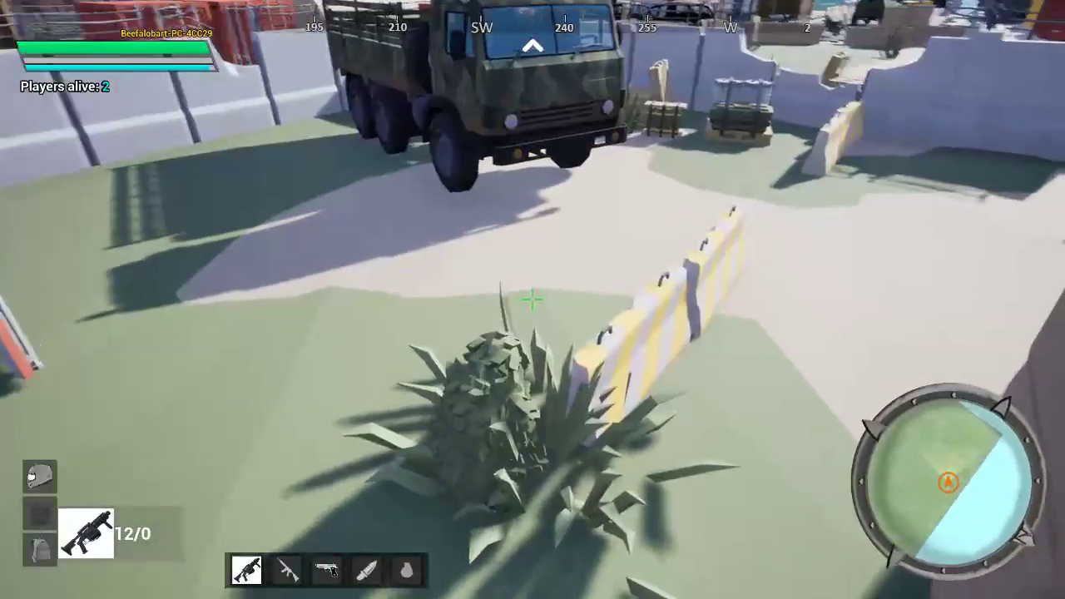
- Switch to the floral-outfit player and run westward past the cable reels, the fenced cage and the parked tanks
key(alt+Tab)
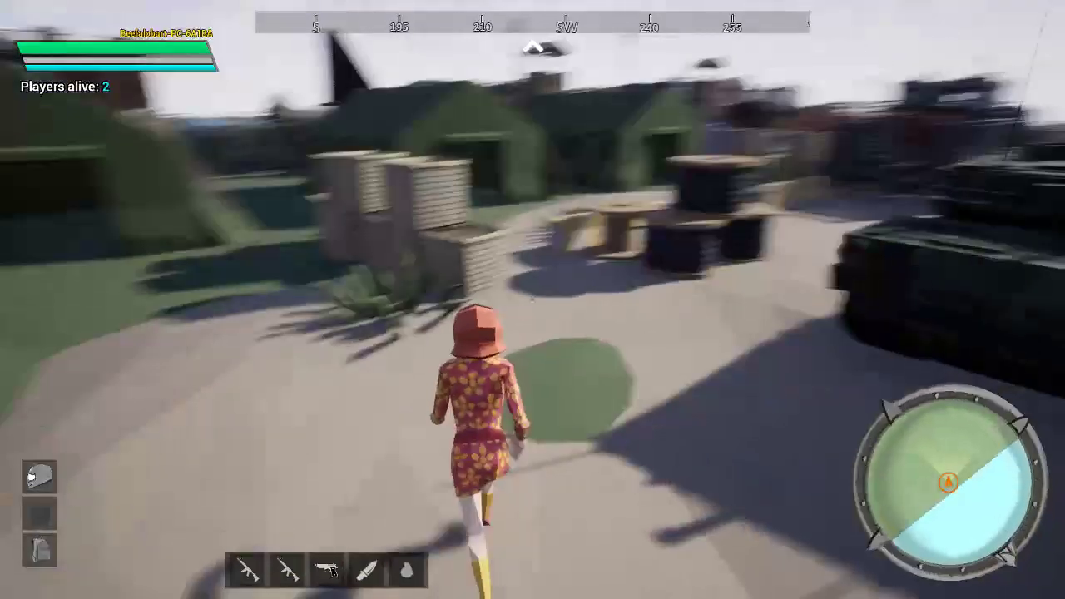
key(w)
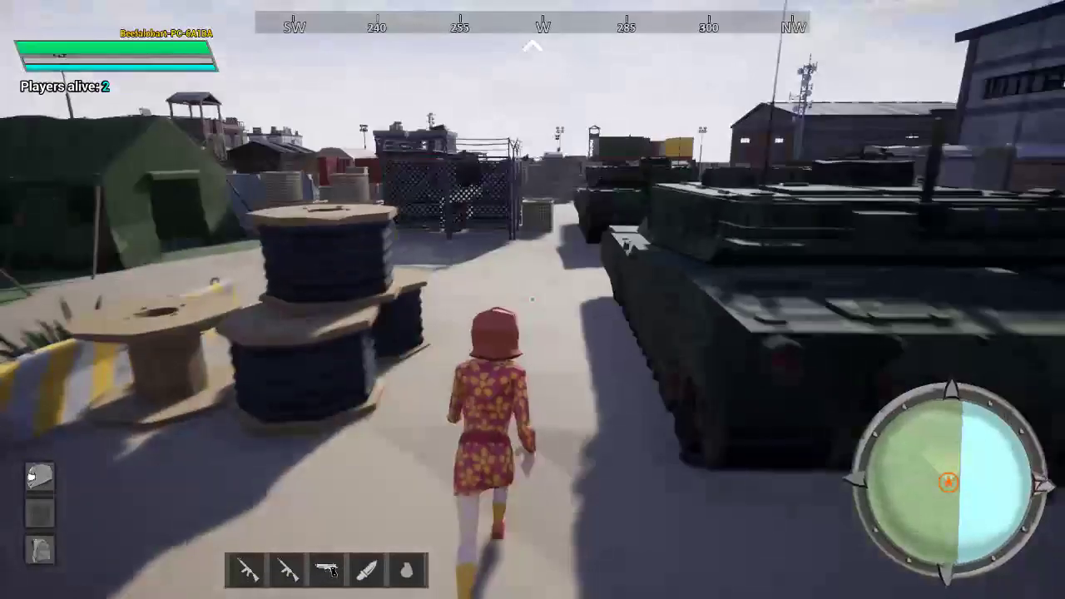
key(w)
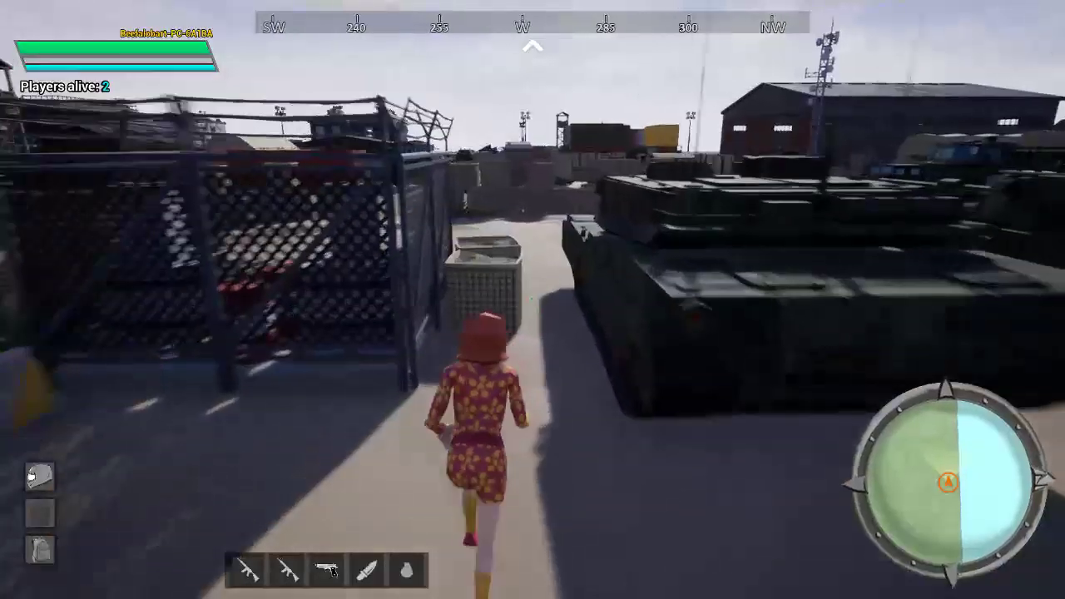
key(space)
key(w)
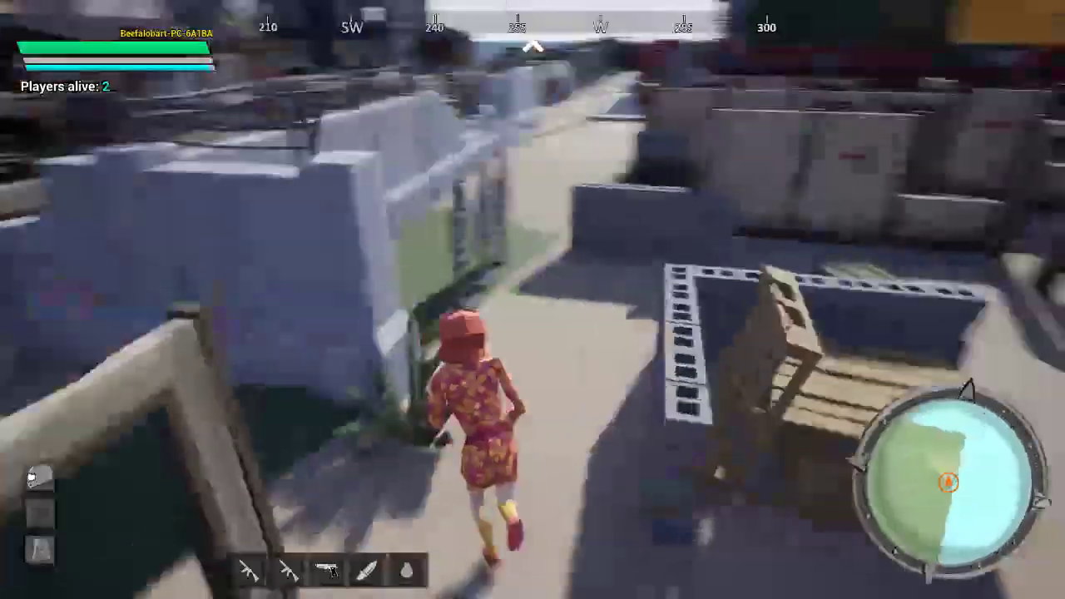
- Run the floral-outfit player past the target silhouettes and around the concrete wall to the brown house
key(w)
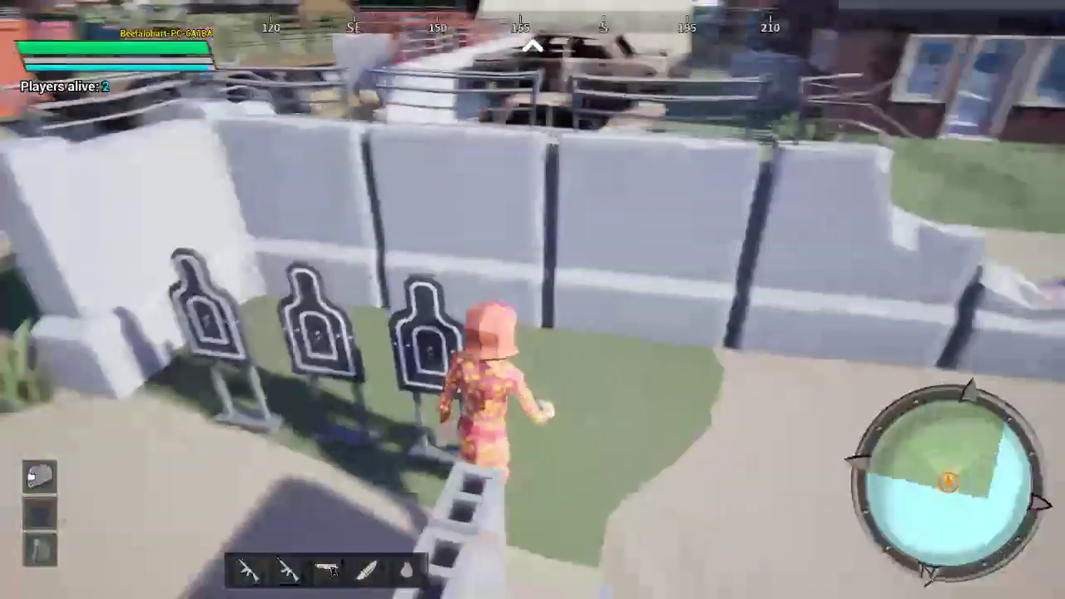
key(w)
key(w)
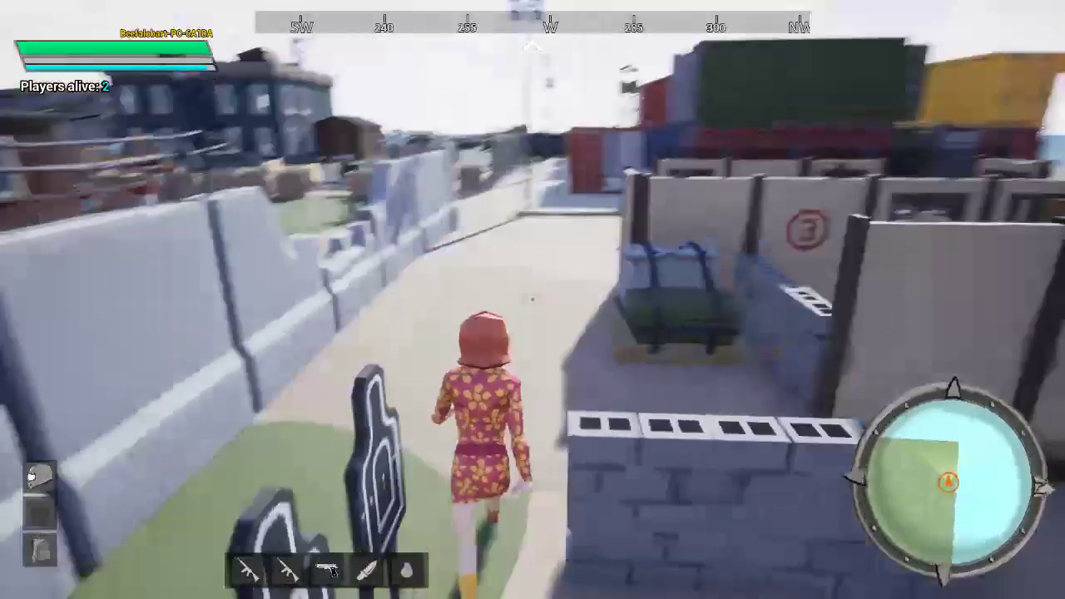
key(w)
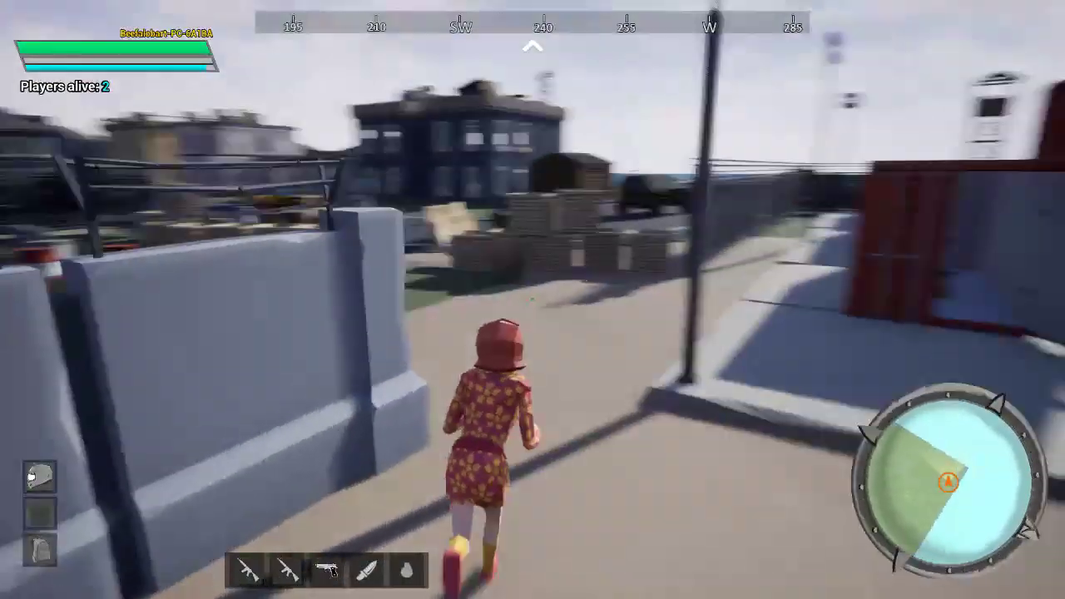
key(w)
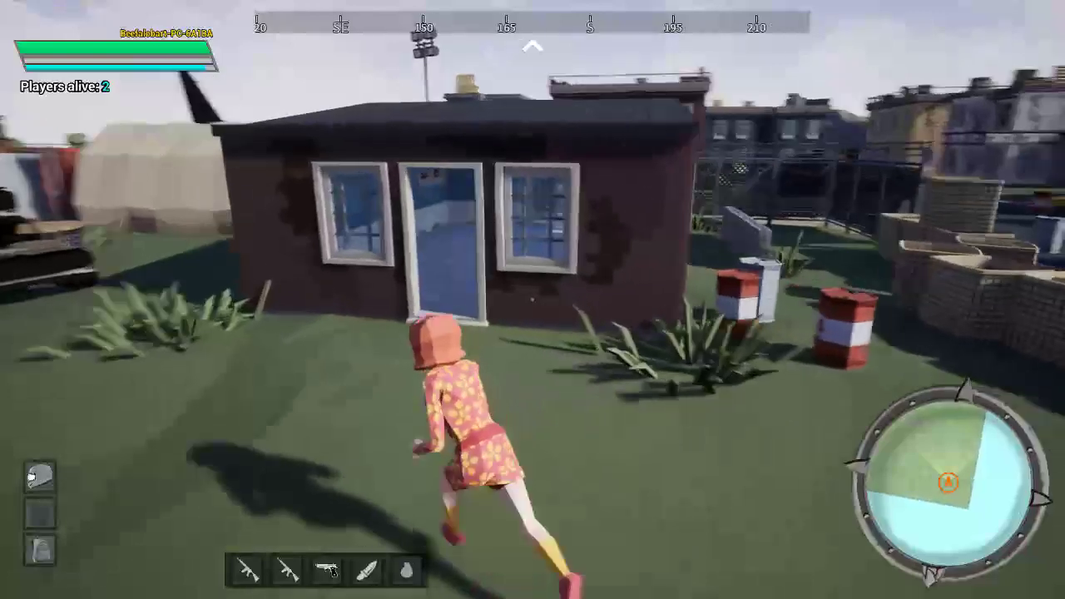
- Enter the brown house with the floral-outfit player and collect the revolver and both boxes of PISTOL AMMO x50
key(w)
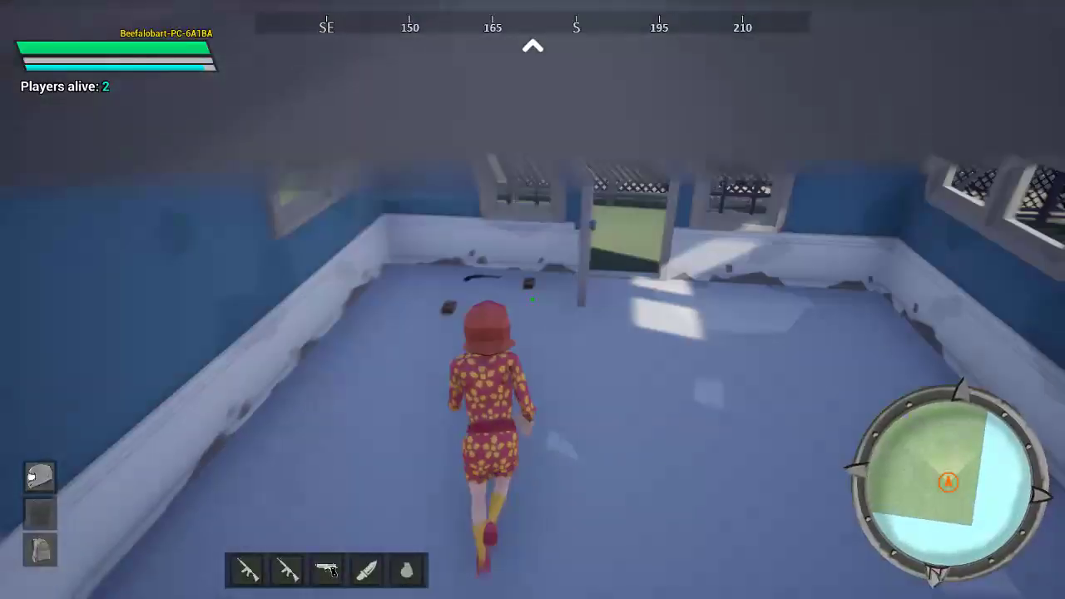
key(w)
key(w)
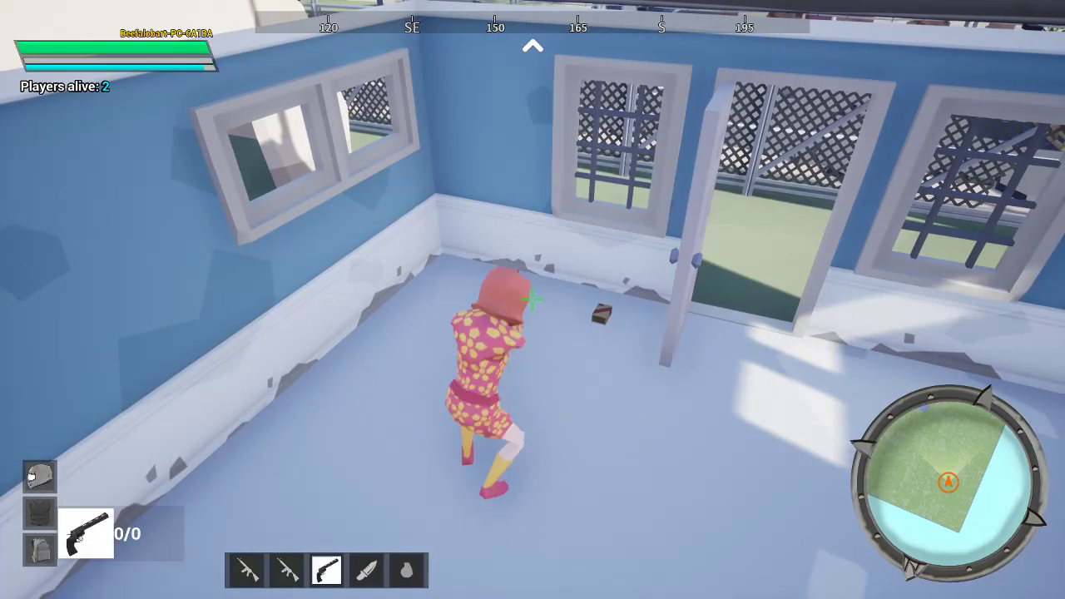
key(w)
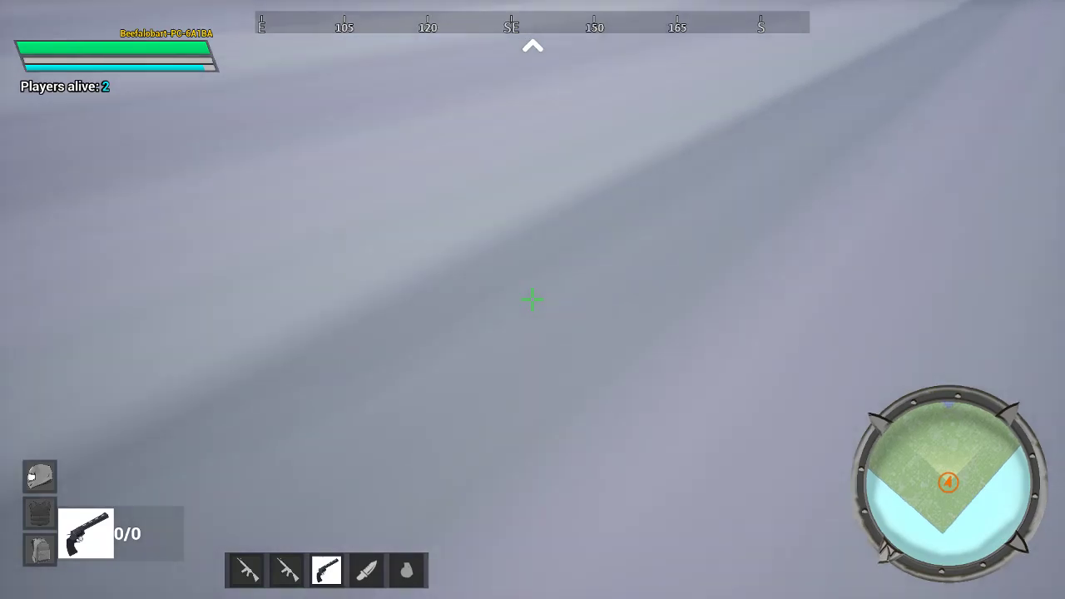
key(w)
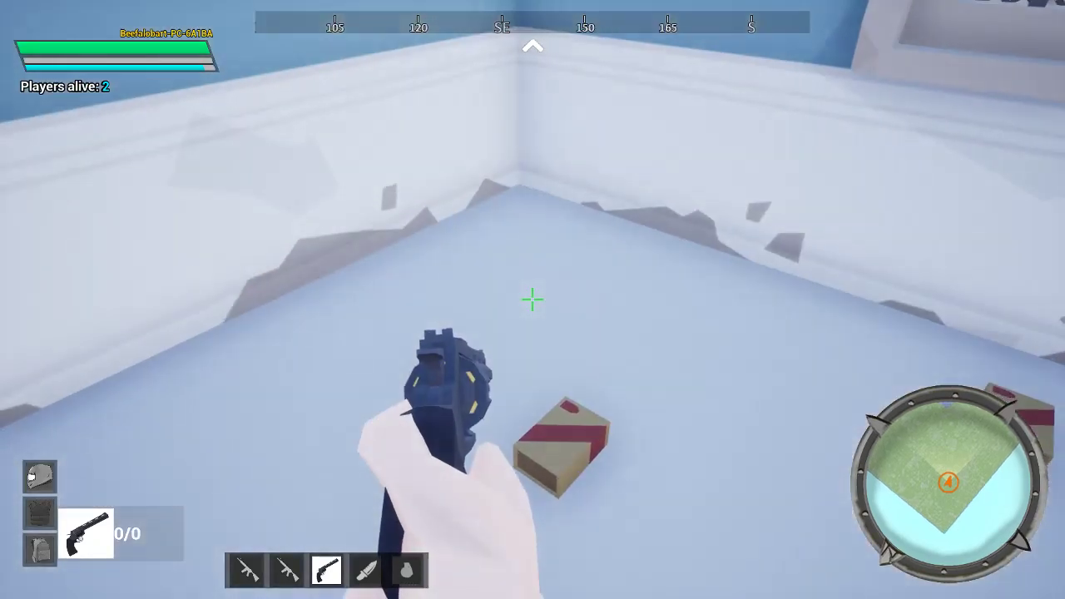
key(f)
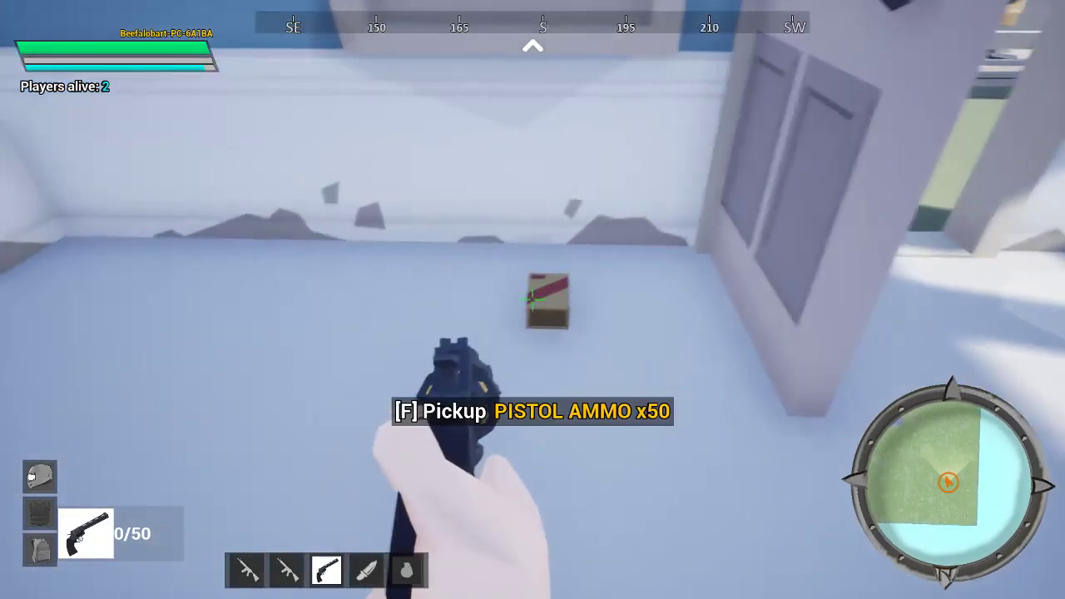
key(f)
key(v)
key(v)
- Run to the broken concrete wall, load the revolver, fire at the ghillie-suited player by the barrier, and reload
key(w)
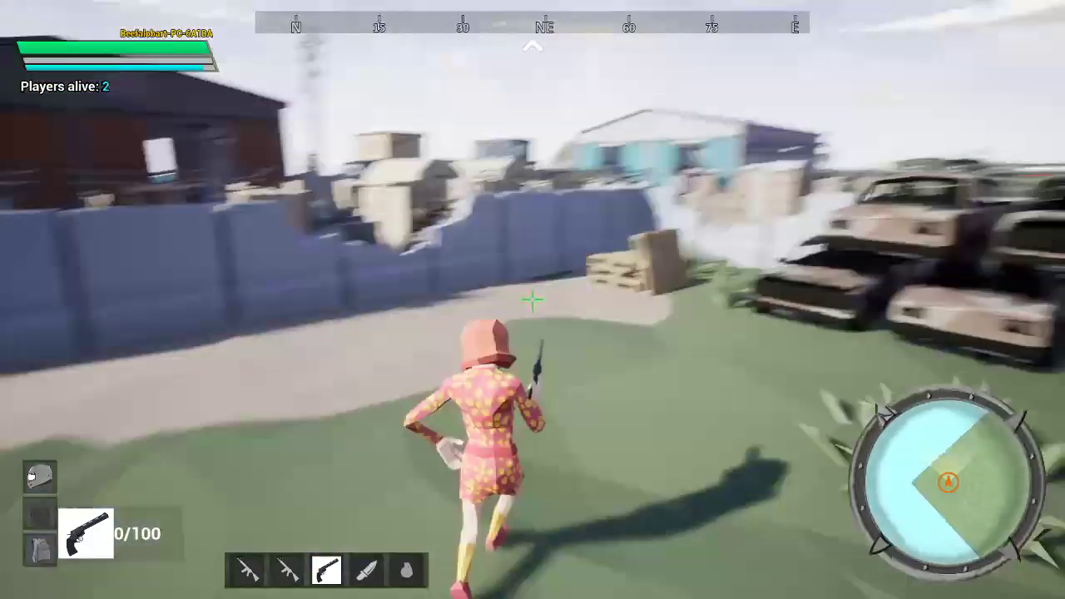
key(r)
key(w)
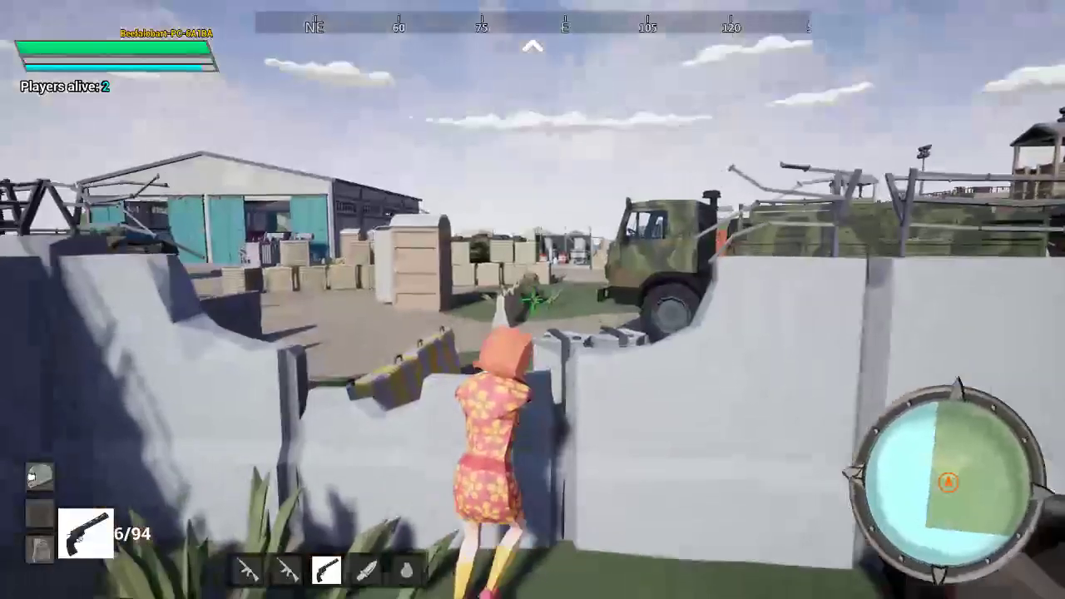
right_click(533, 299)
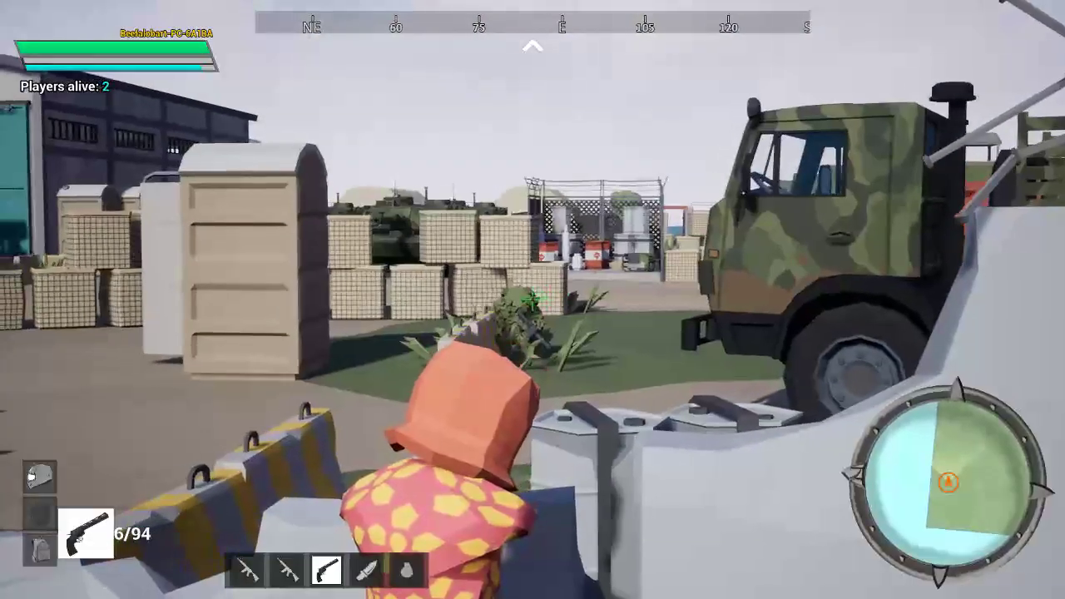
click(533, 300)
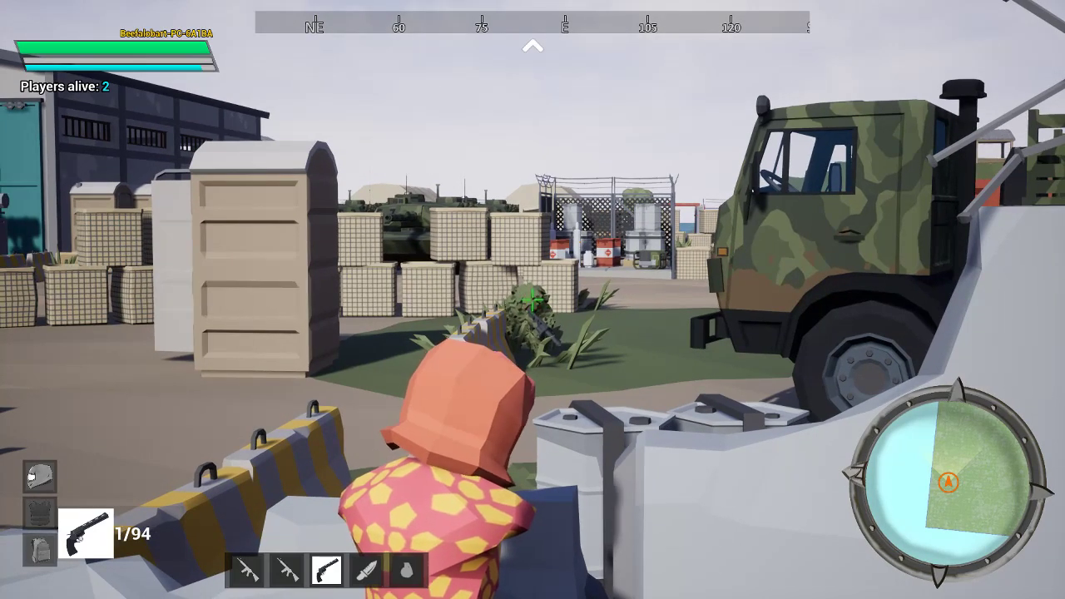
key(r)
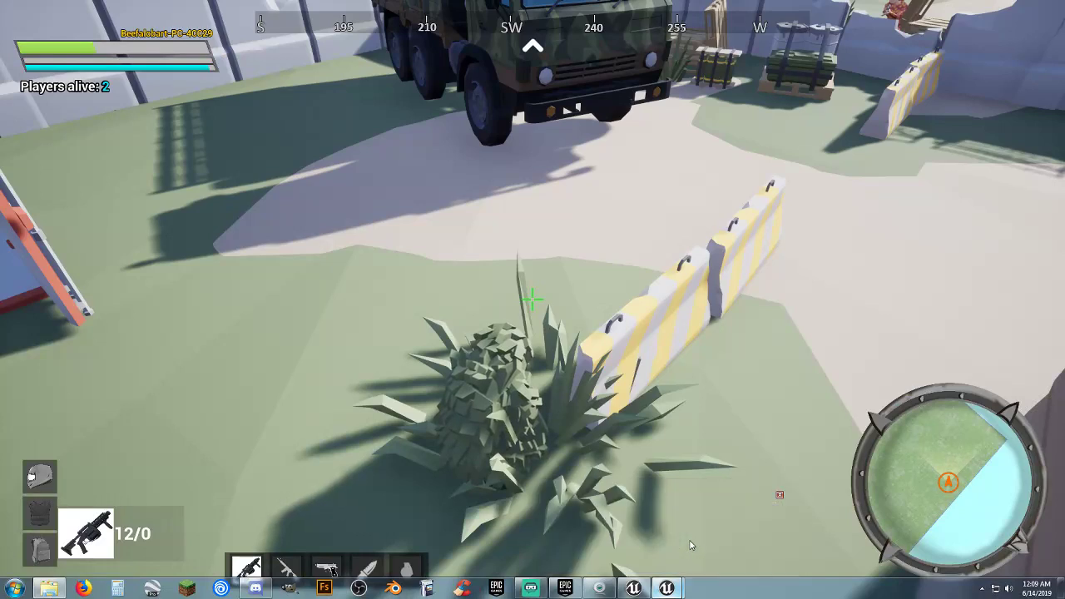
- Shoot the floral-outfit player with the ghillie-suited player's grenade launcher, and exit the game in both windows
click(690, 546)
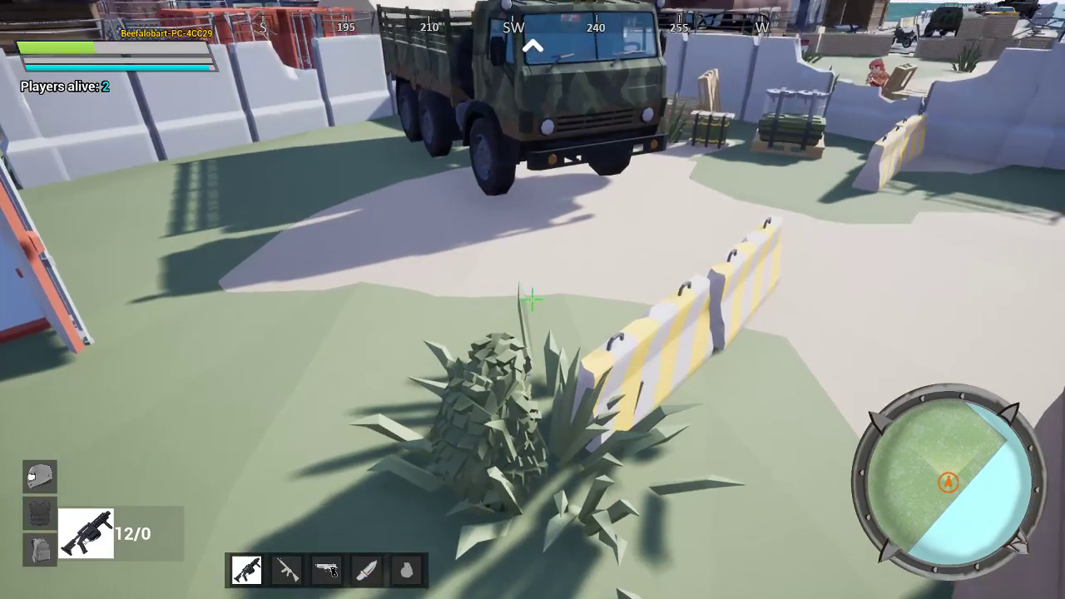
key(w)
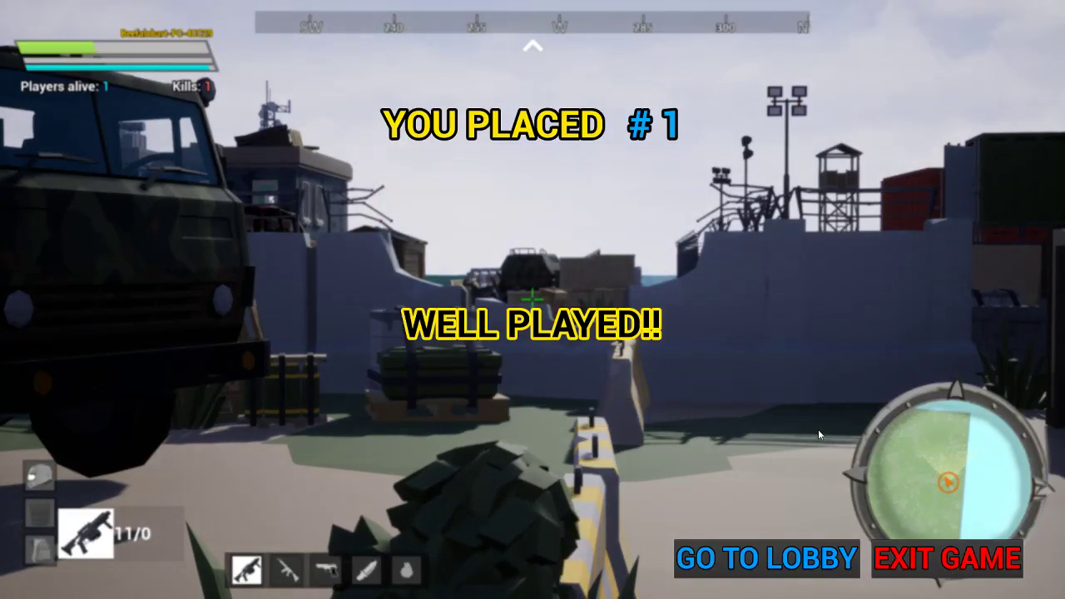
click(926, 571)
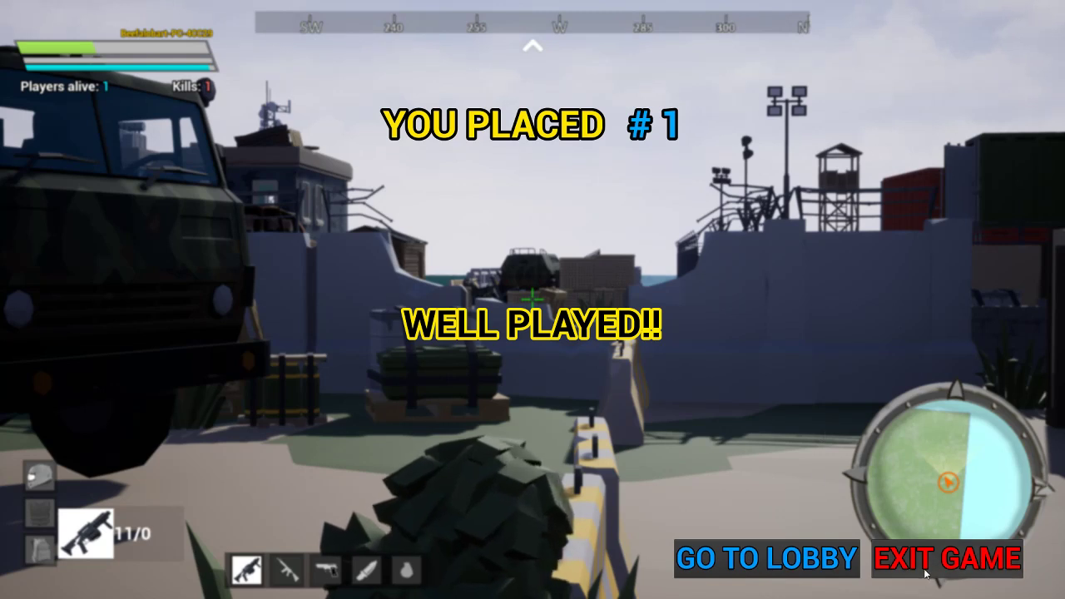
click(912, 551)
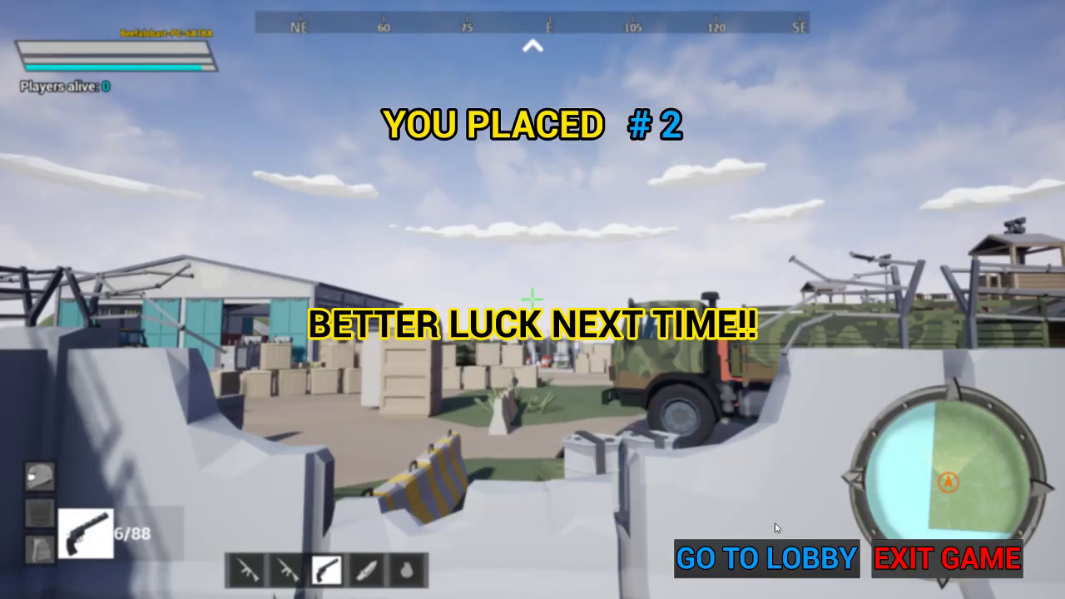
click(889, 557)
click(589, 454)
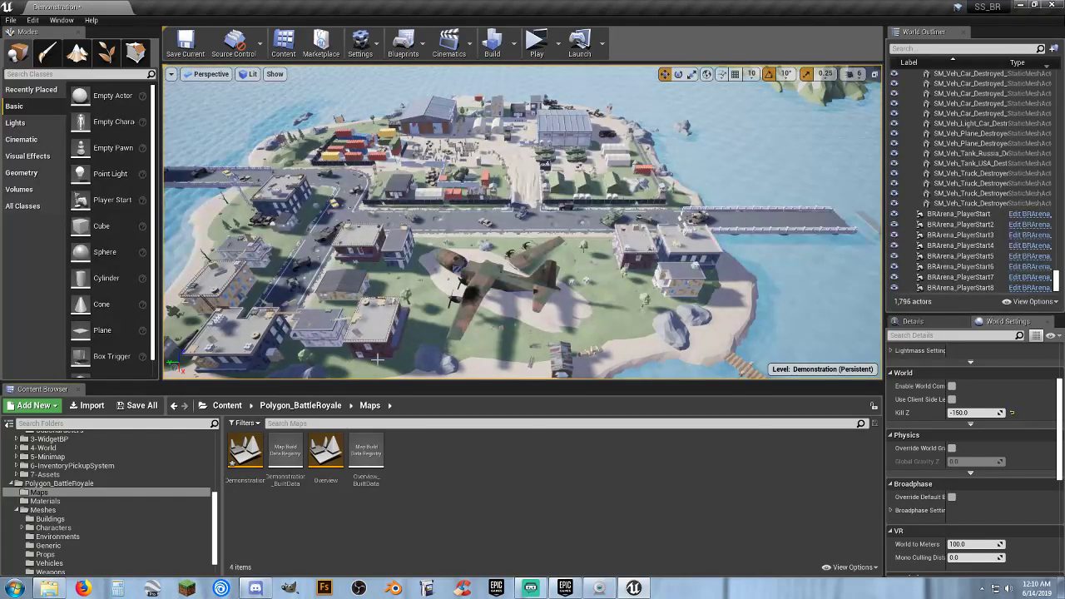
- Save the Demonstration level and open LobbyMap from the BattleRoyaleTemplateV2 1-Maps folder
click(139, 405)
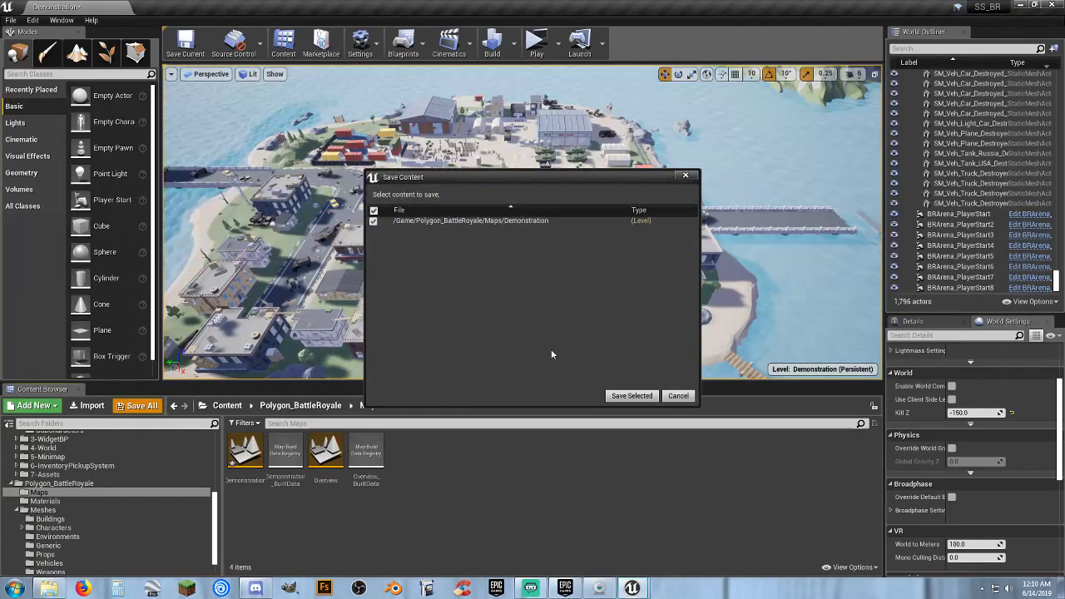
click(635, 397)
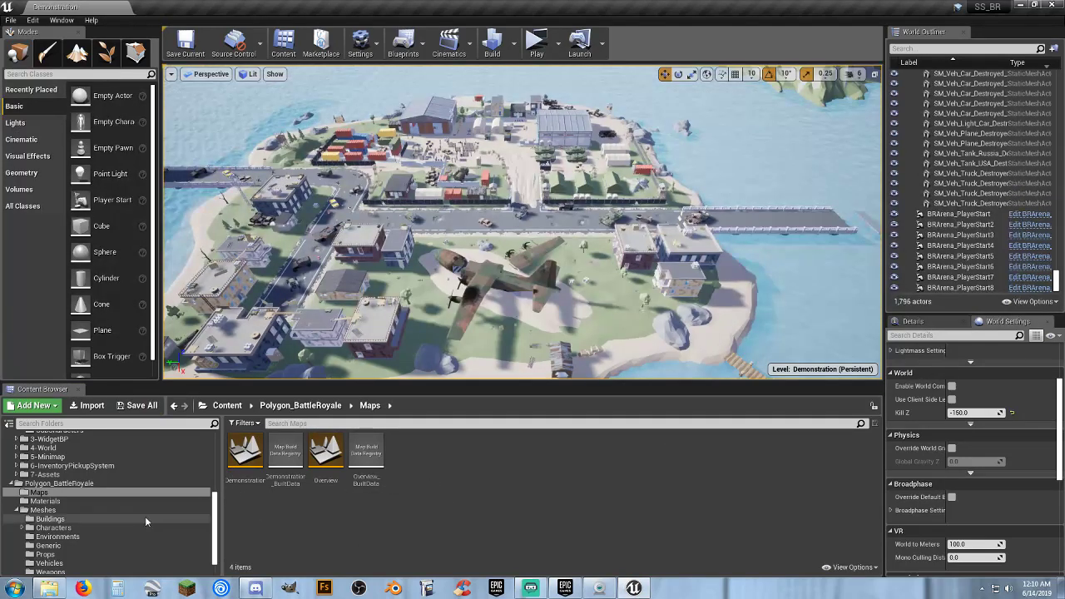
scroll(104, 505, up, 4)
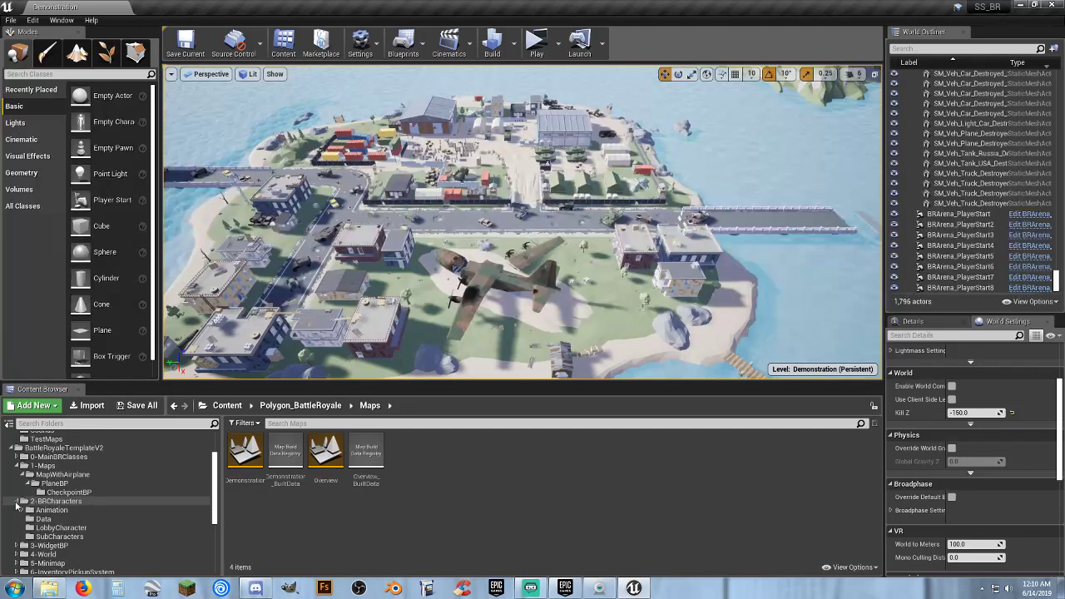
click(18, 503)
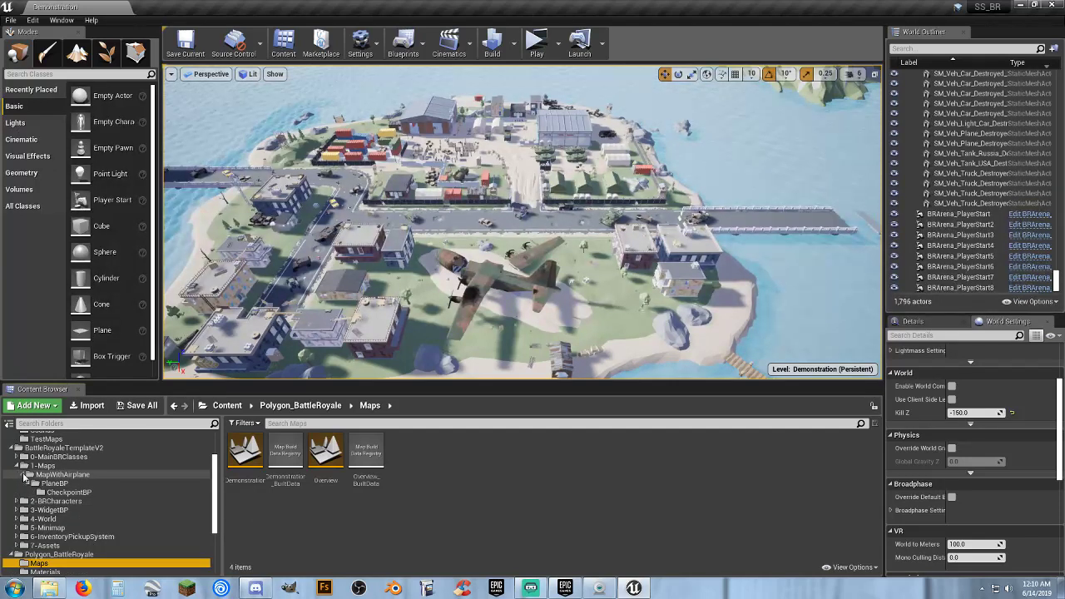
click(25, 475)
click(41, 466)
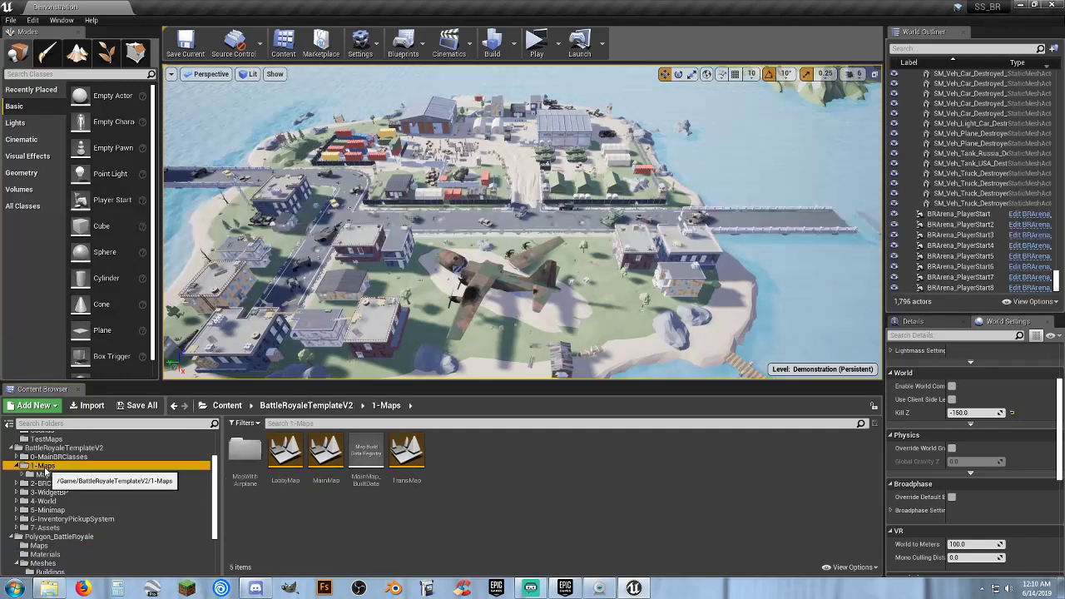
double_click(286, 481)
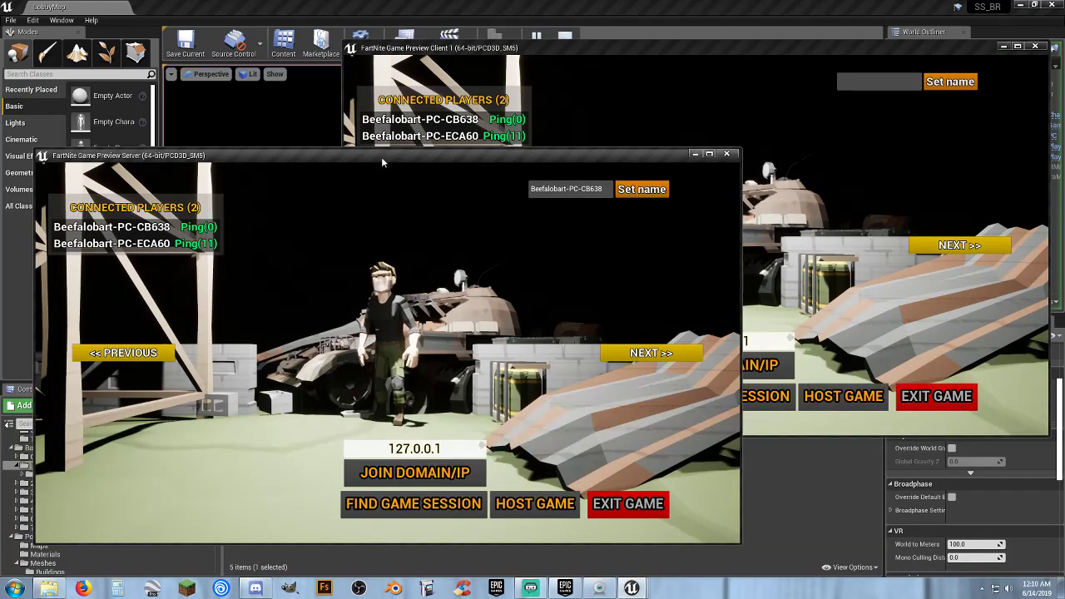
- Browse the lobby characters in the server preview window, switch to the blue-suited character, and select the player name for editing
mouse_move(382, 160)
mouse_down()
mouse_move(418, 150)
mouse_move(390, 142)
mouse_up()
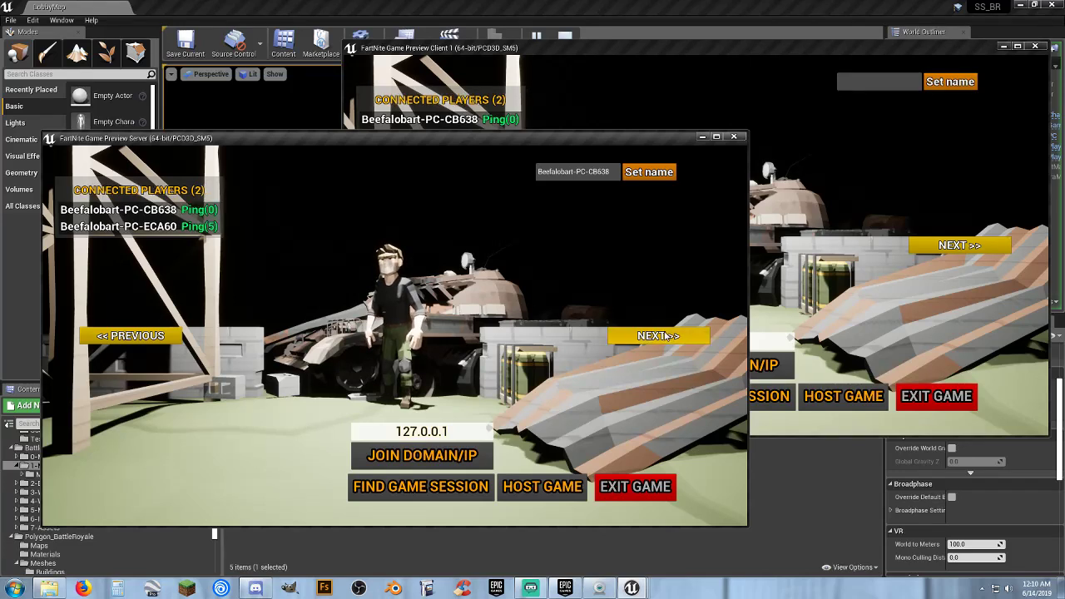
click(615, 337)
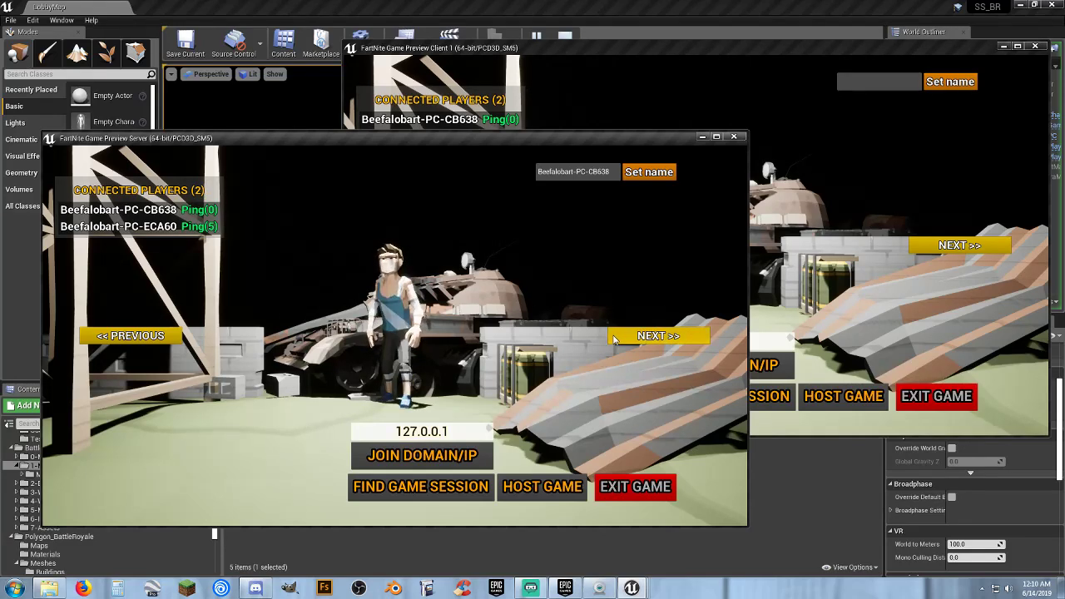
click(616, 336)
click(615, 337)
click(615, 336)
click(615, 337)
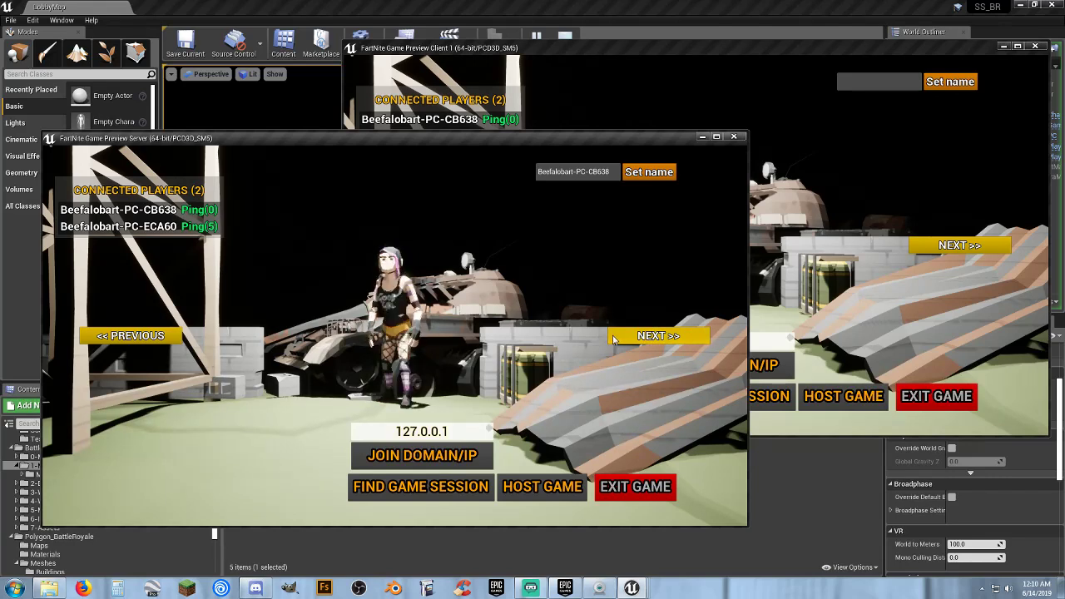
click(614, 337)
click(614, 337)
click(614, 337)
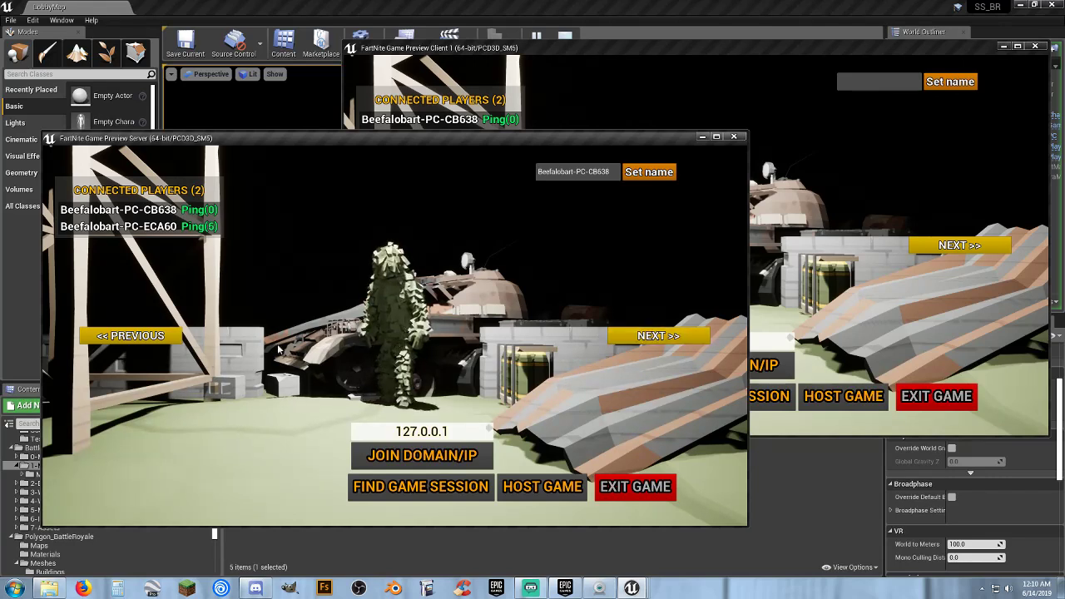
click(158, 339)
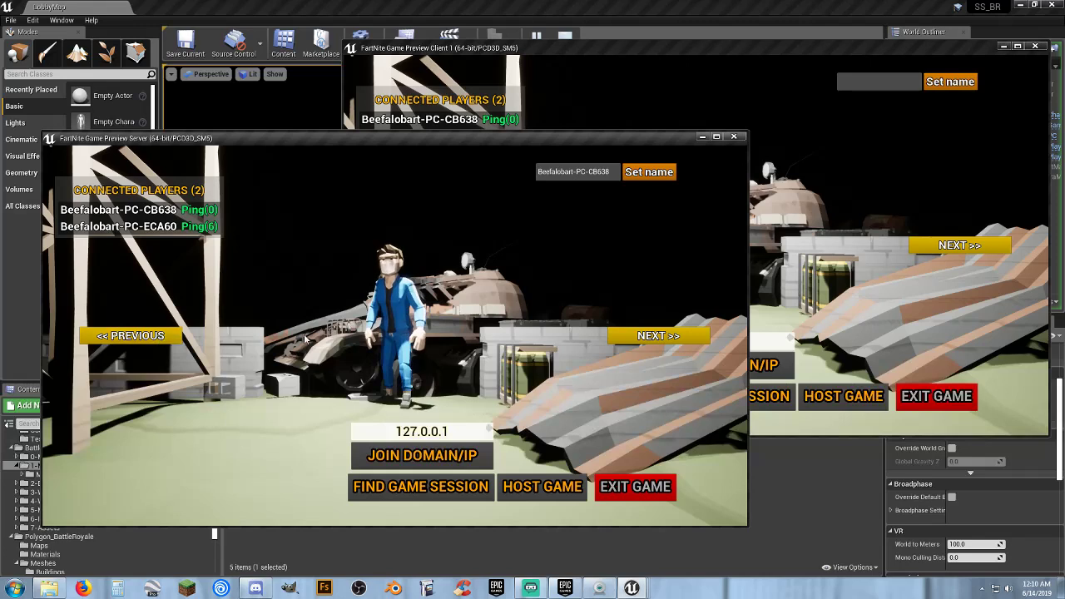
click(574, 171)
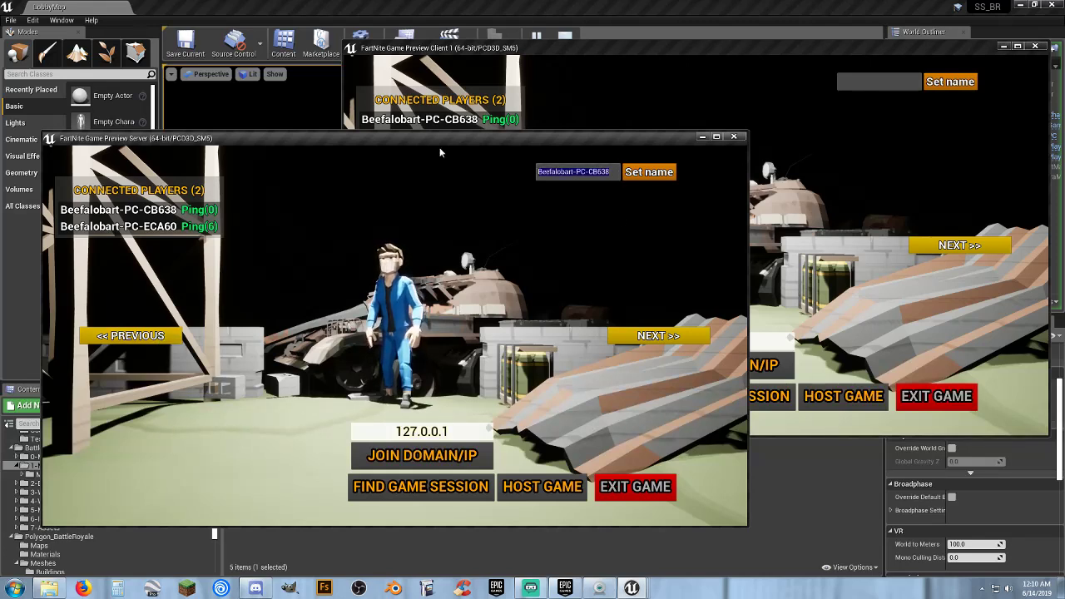
- Set a custom name for the server player and host a Solo game for 2 players on the Synty Island map
text(Anal L)
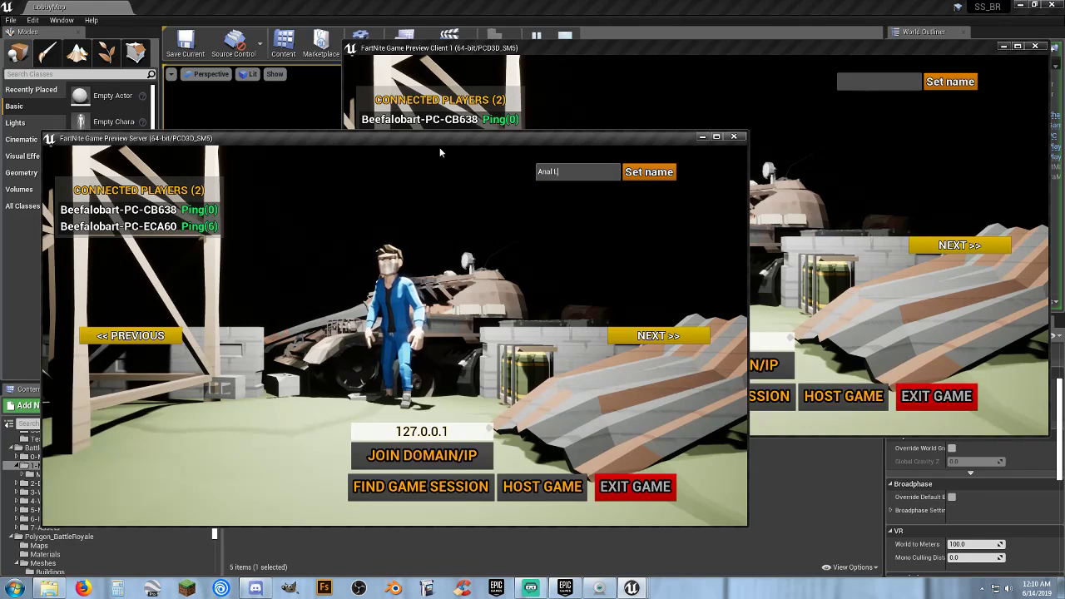
text(eackage)
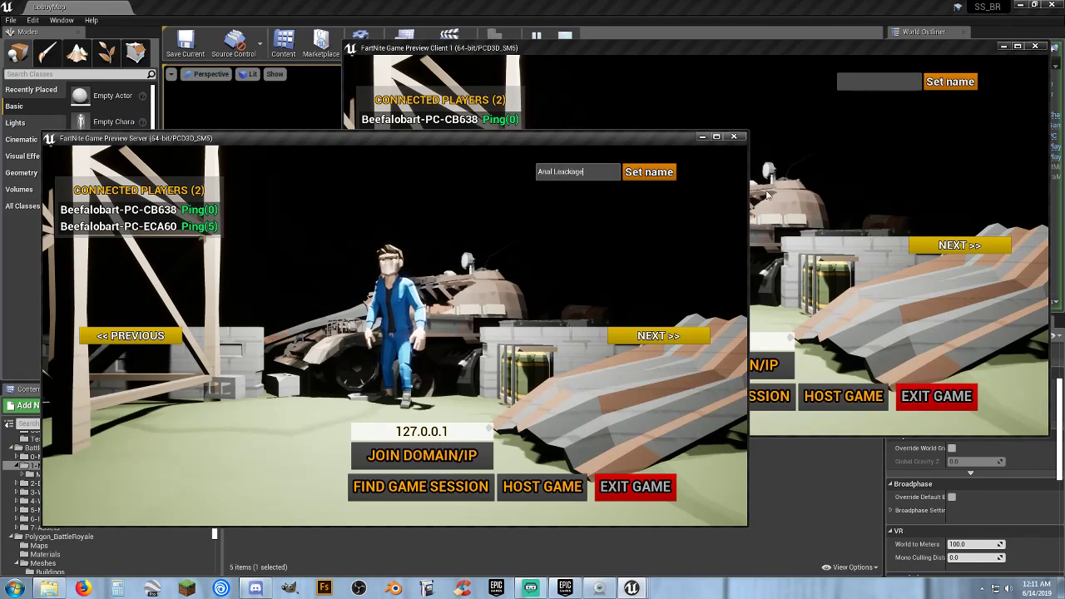
click(666, 180)
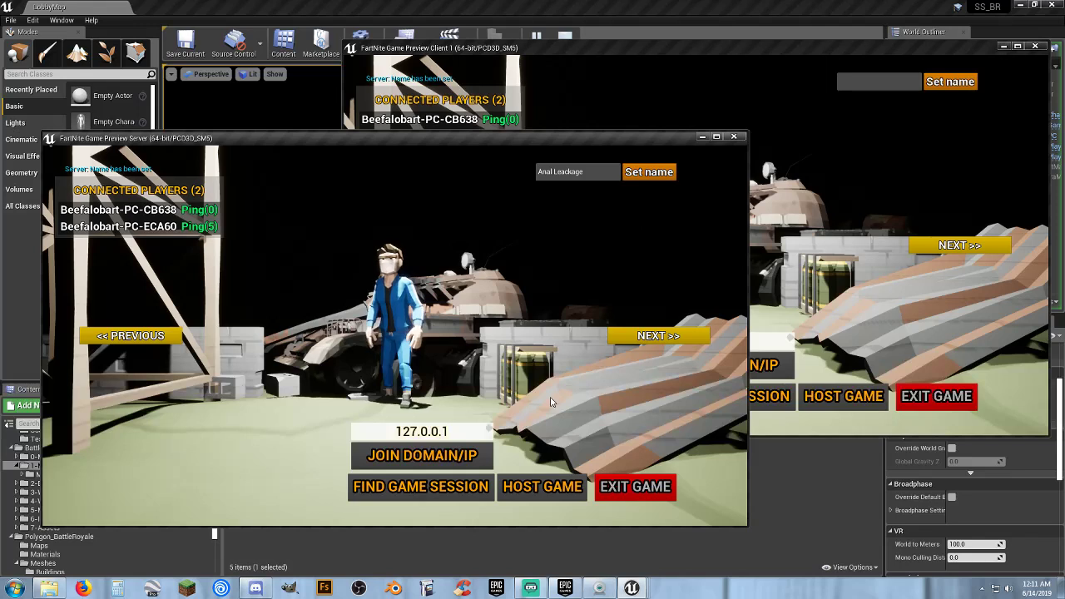
click(550, 483)
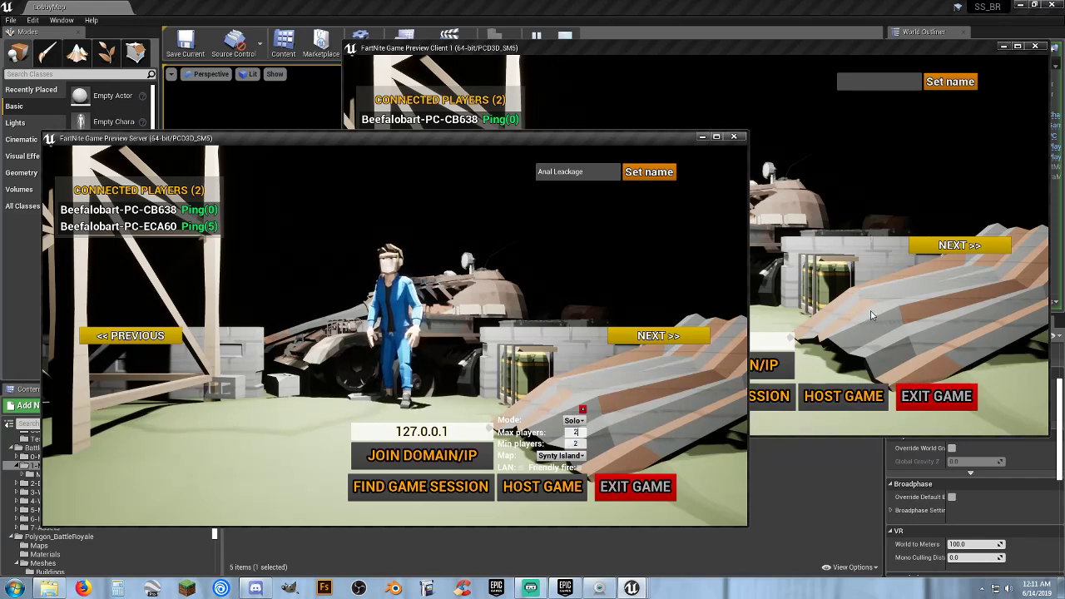
click(546, 491)
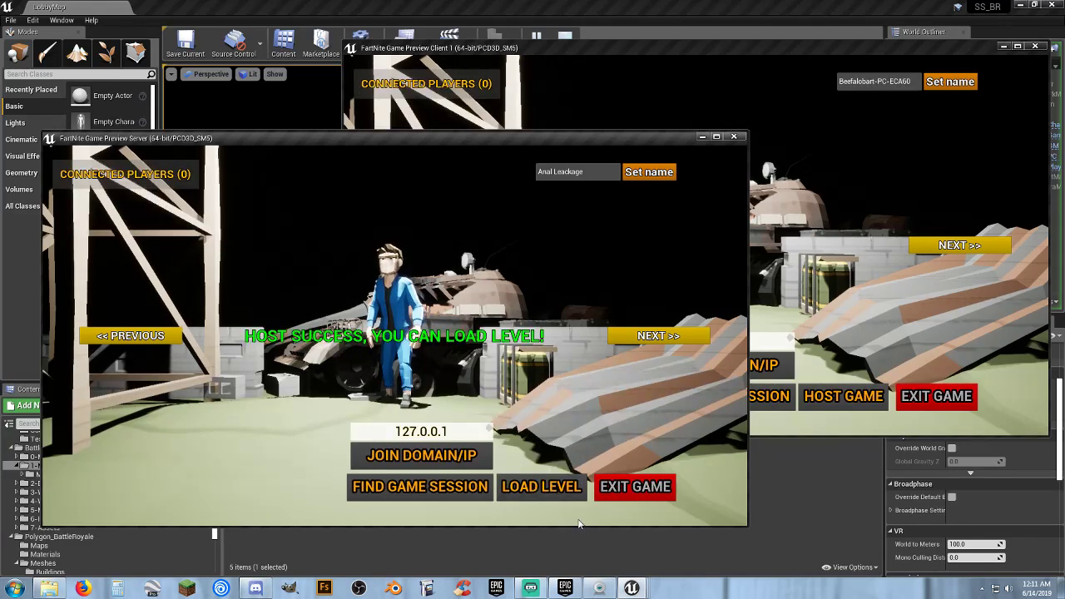
- Switch the client to the dark-vest character, join the hosted session through the game session search, and load the level from the server
click(851, 267)
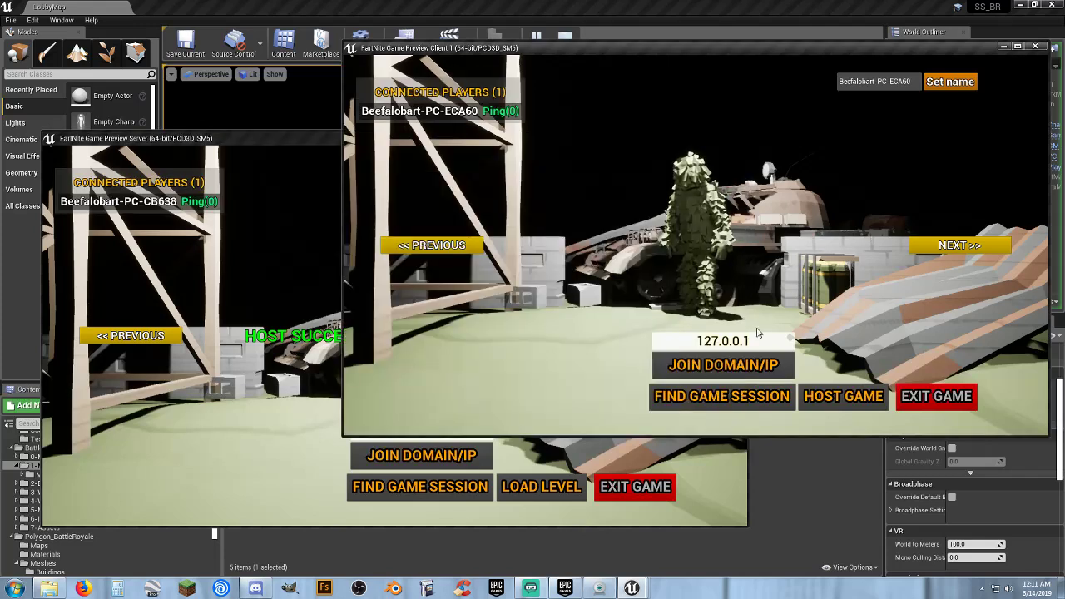
click(938, 248)
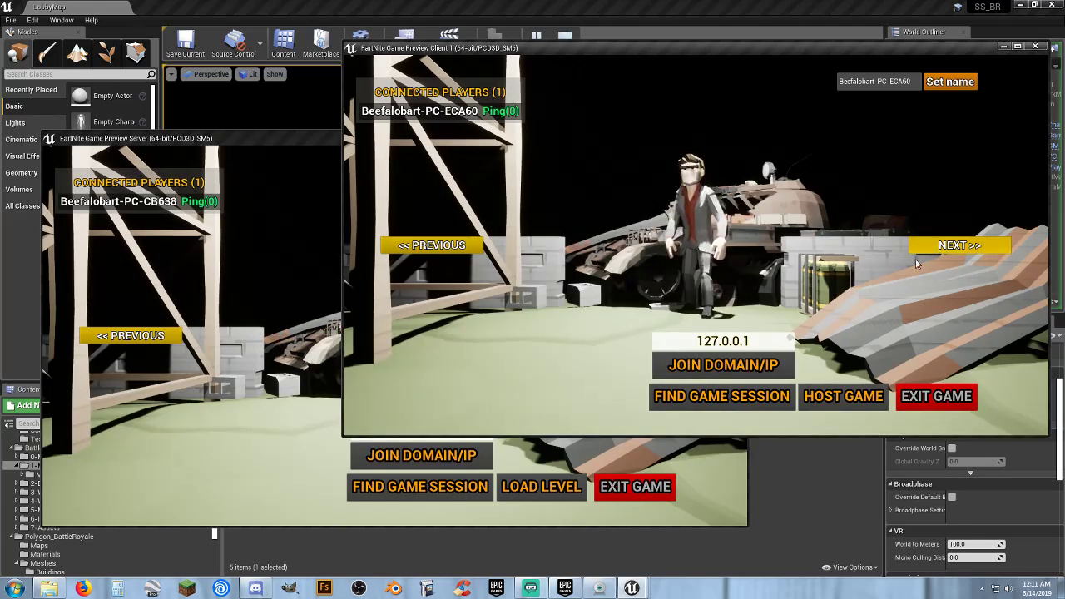
click(717, 397)
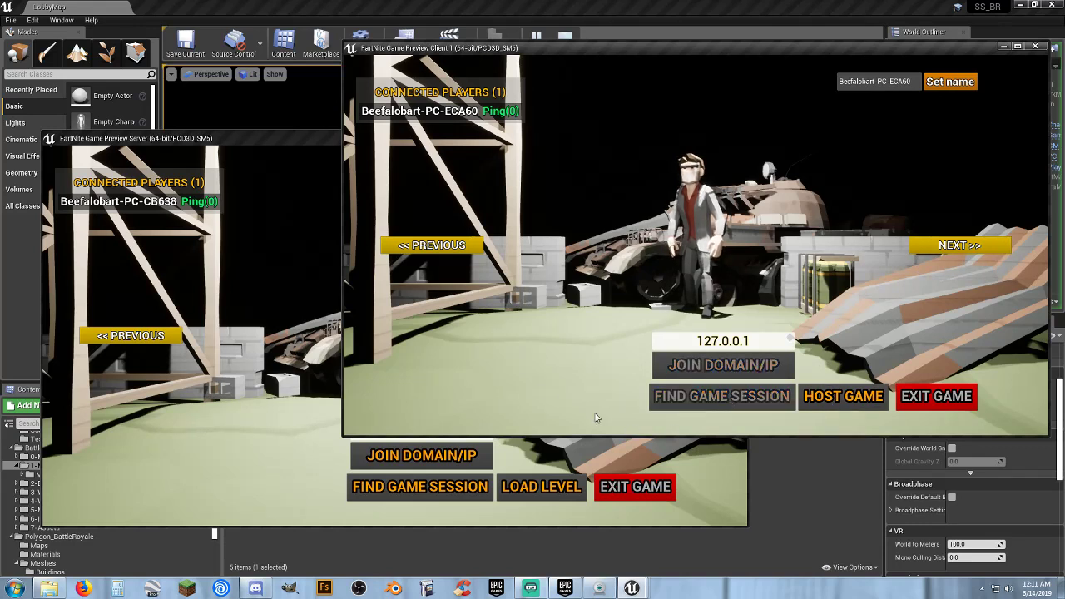
click(264, 405)
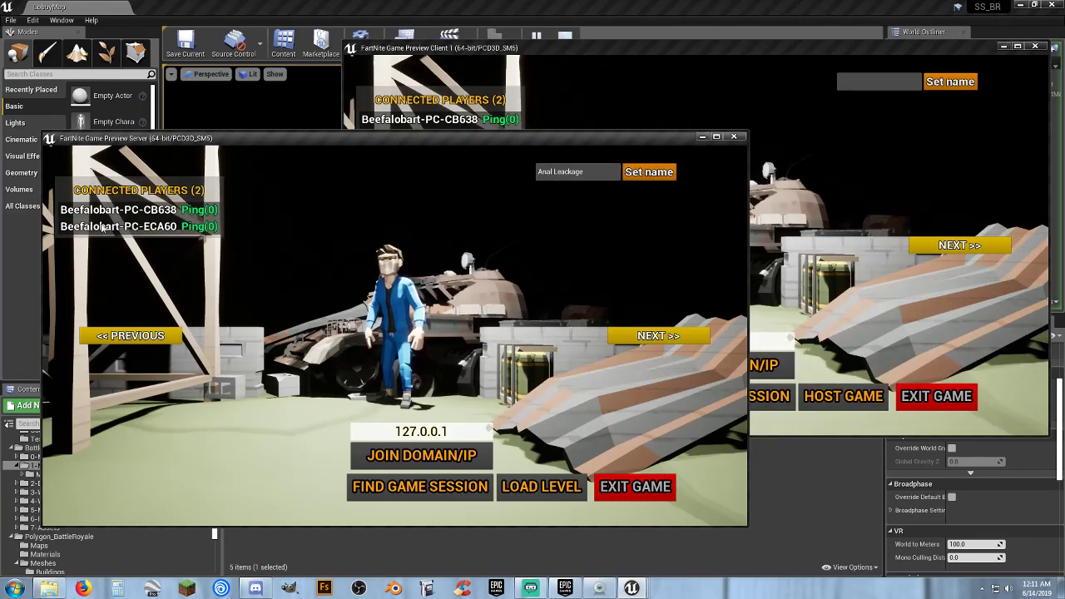
click(516, 487)
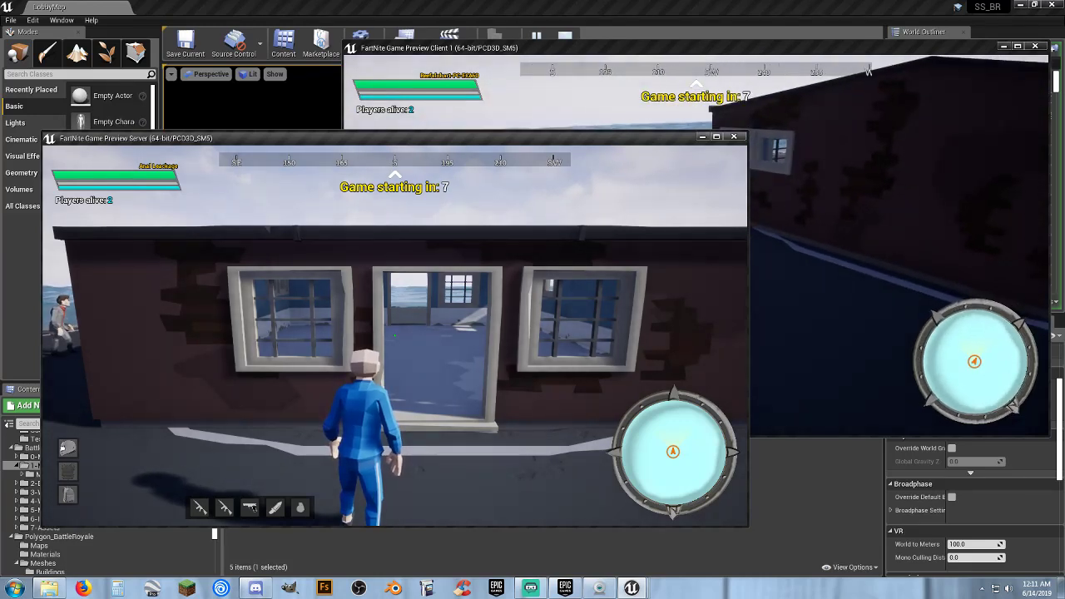
- Move the blue-suited player during the countdown, and collect the backpack near the barrels inside the warehouse
key(alt+Tab)
key(alt+Tab)
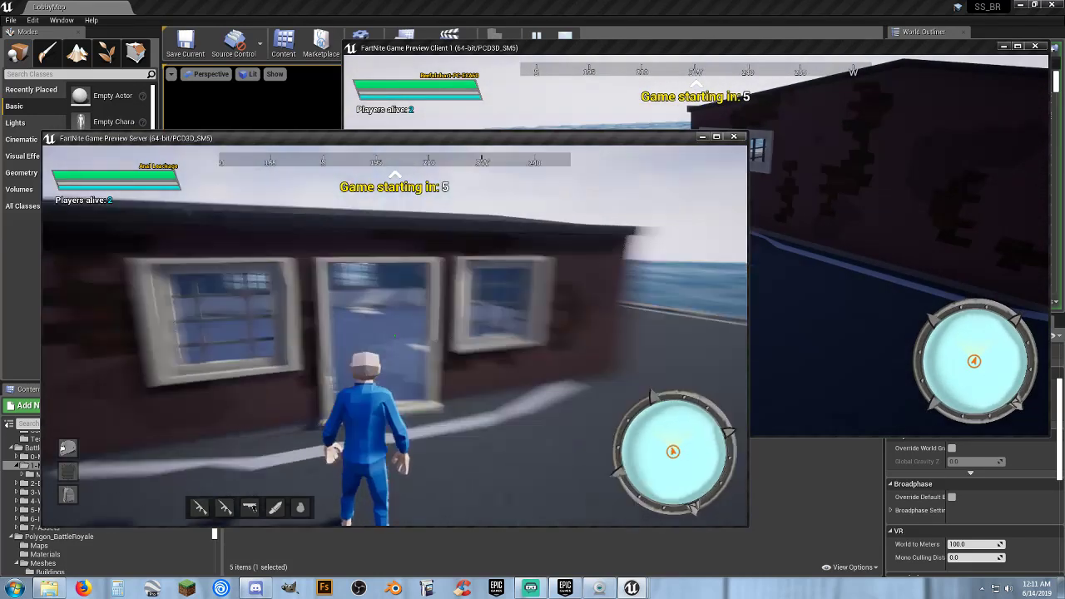
key(w)
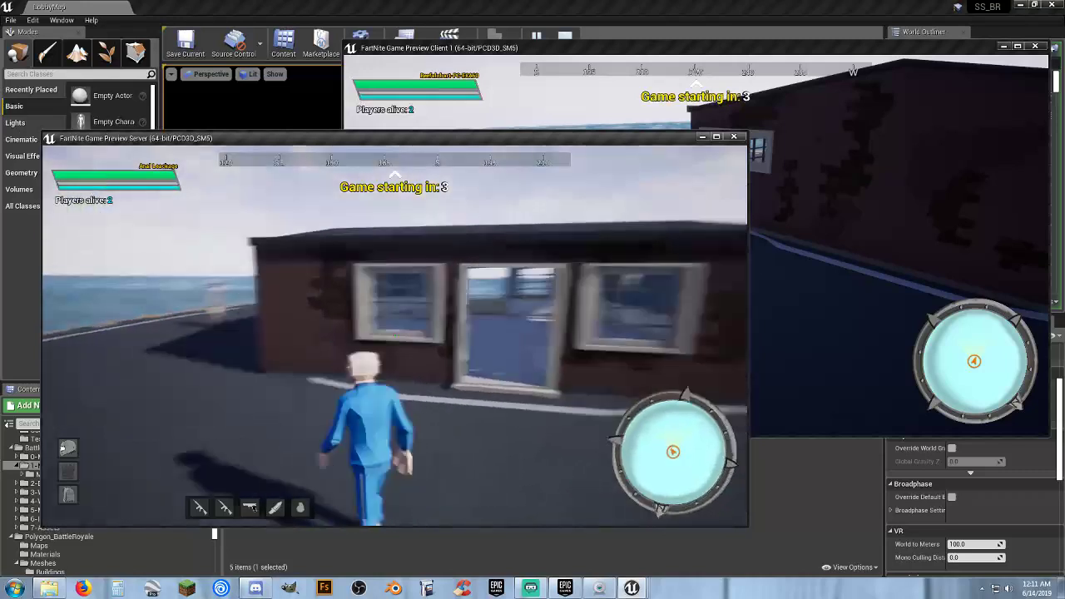
key(w)
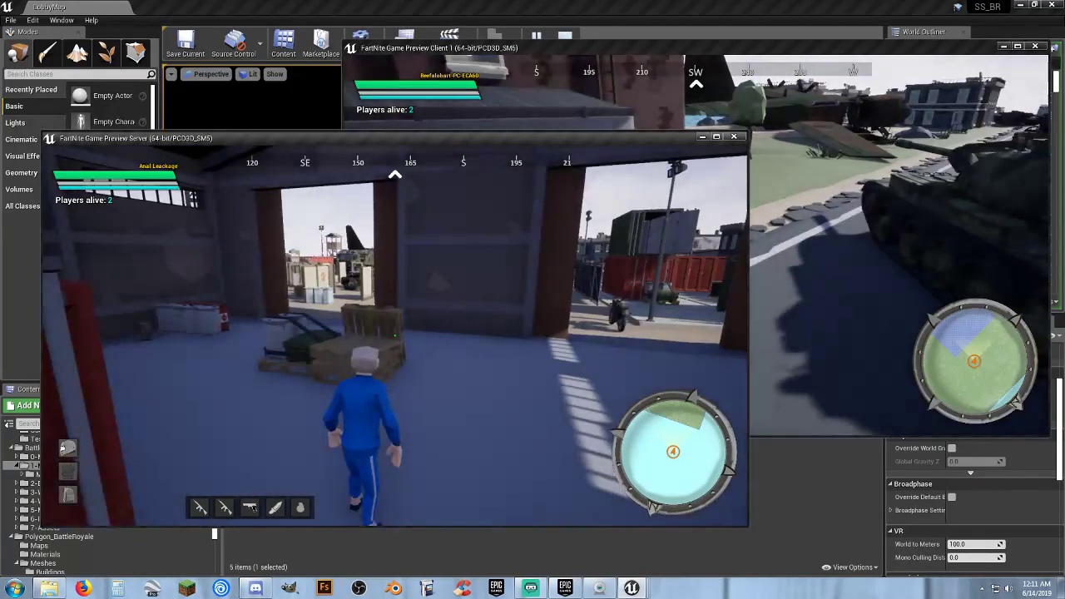
key(w)
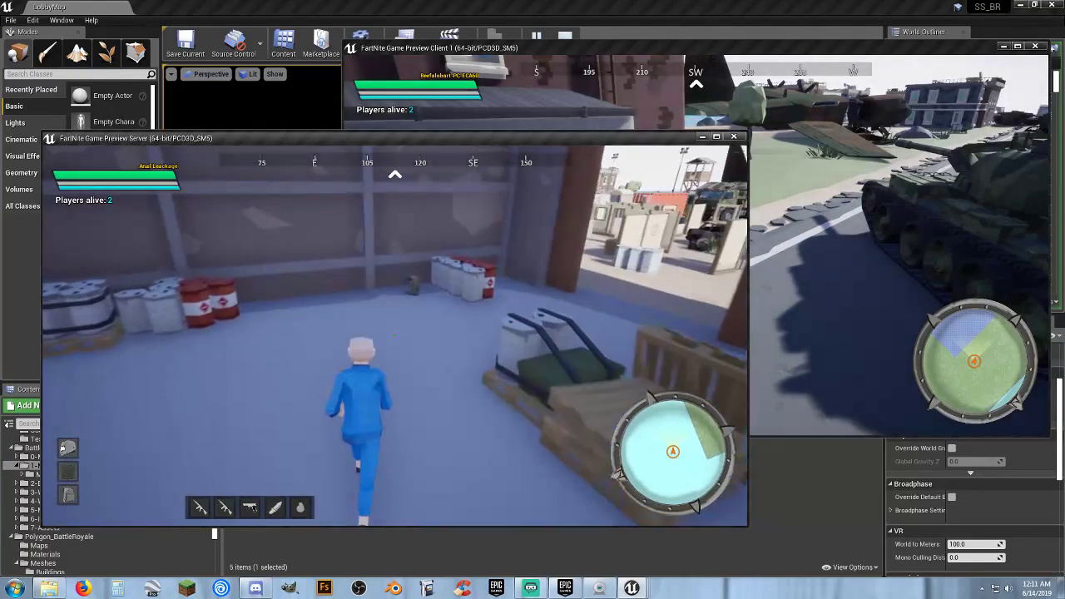
- Run from the warehouse past the motorcycle and chain-link fence, through the gap in the barriers, toward the wooden shed
key(w)
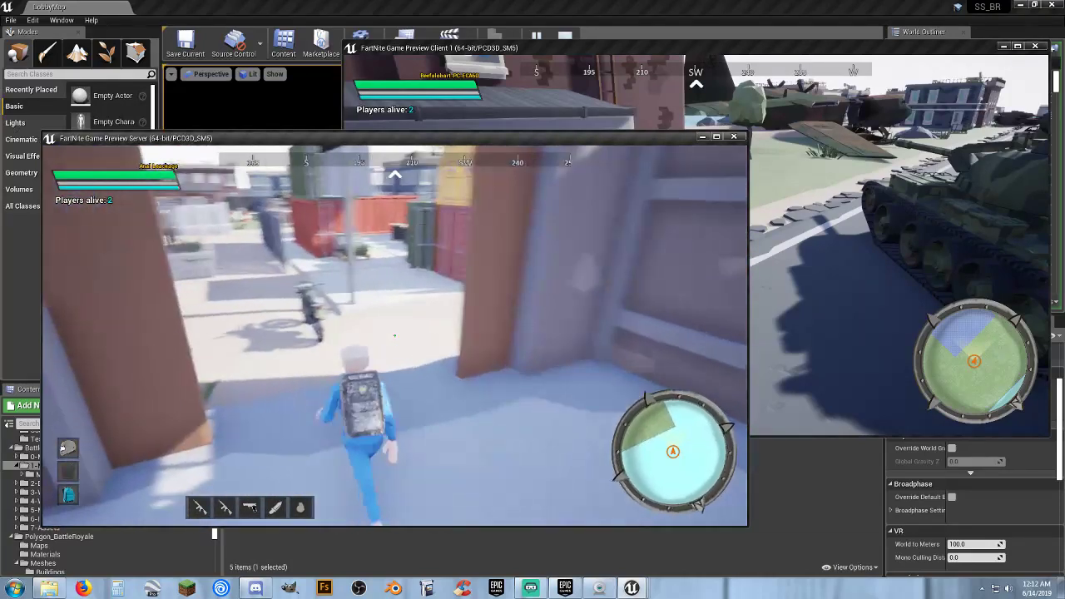
key(w)
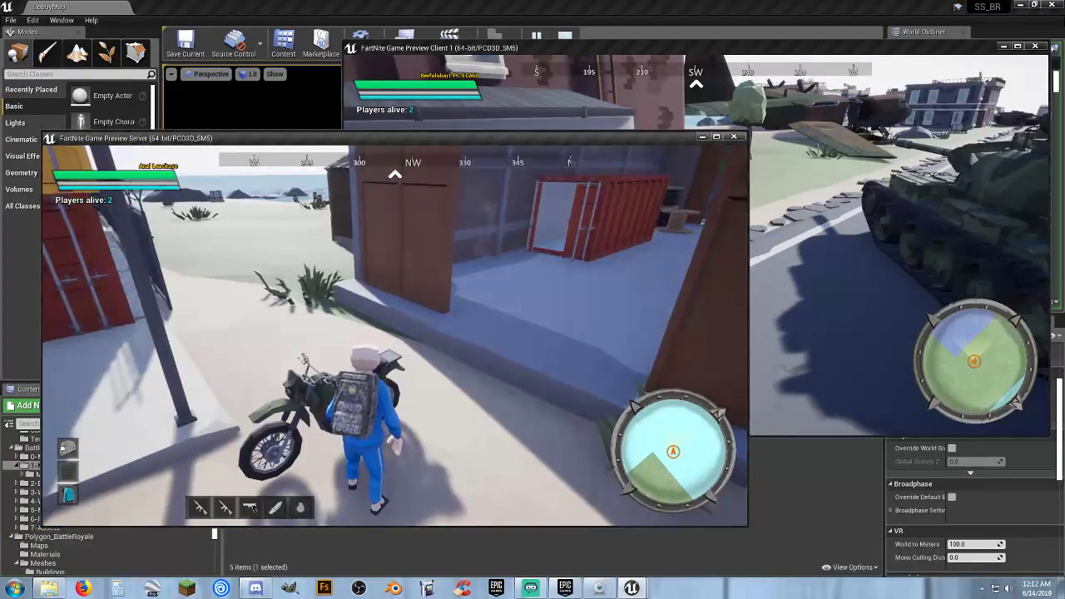
key(w)
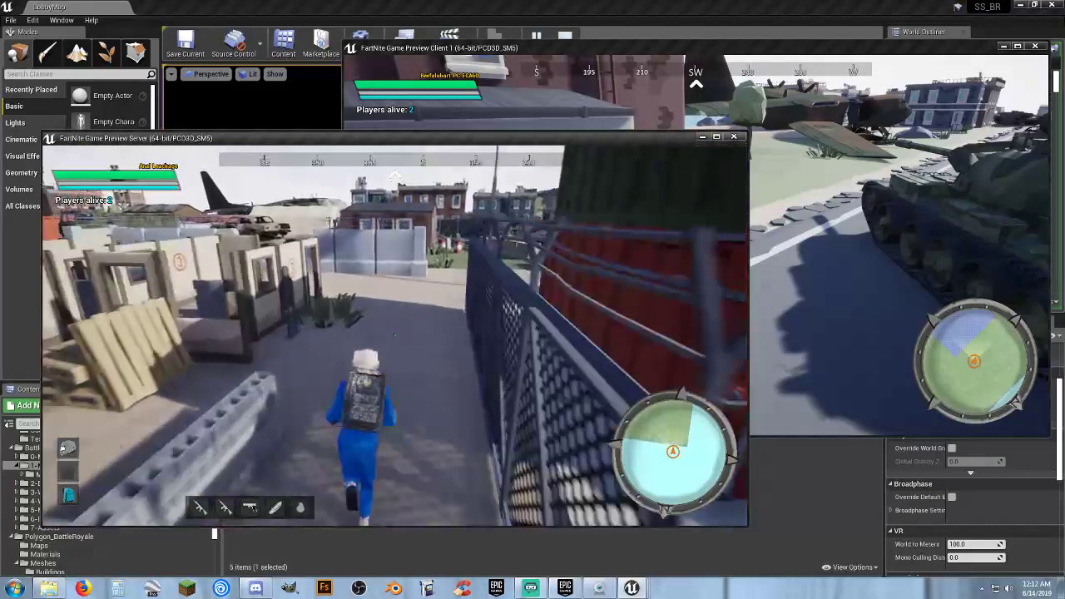
key(w)
key(w)
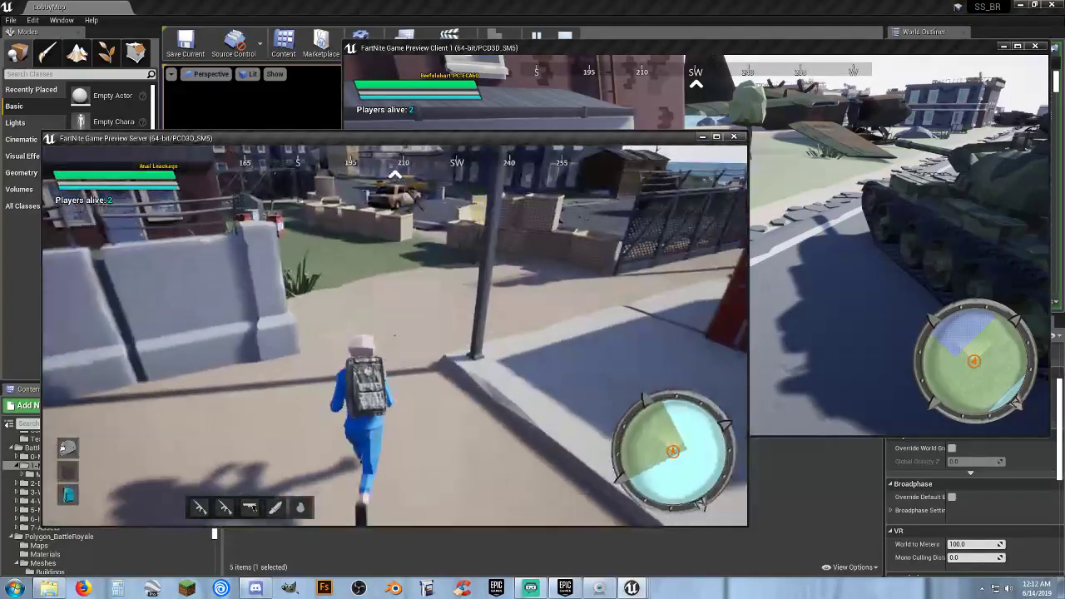
key(w)
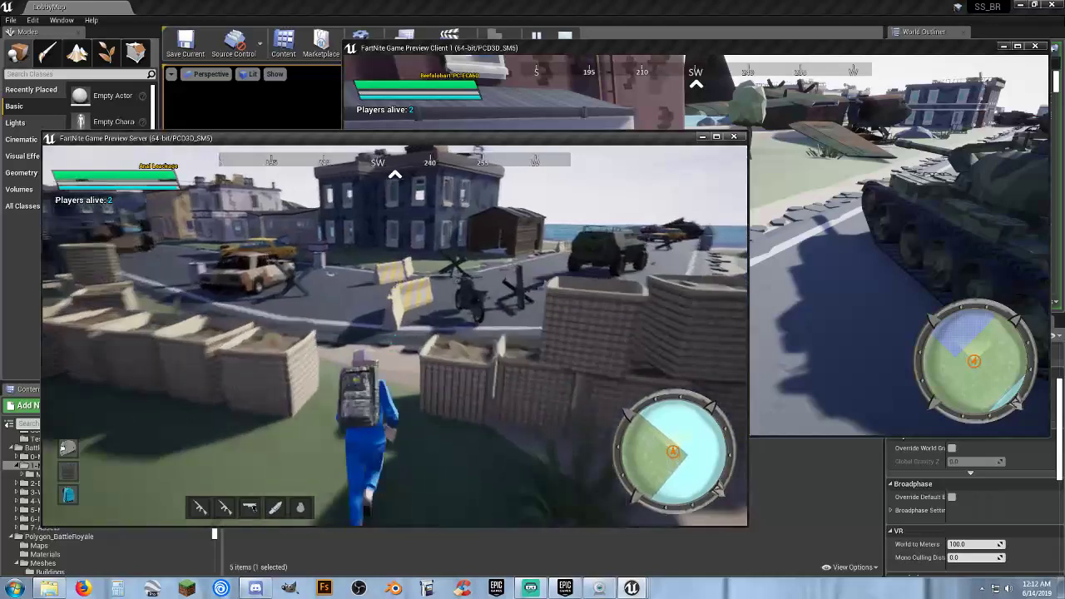
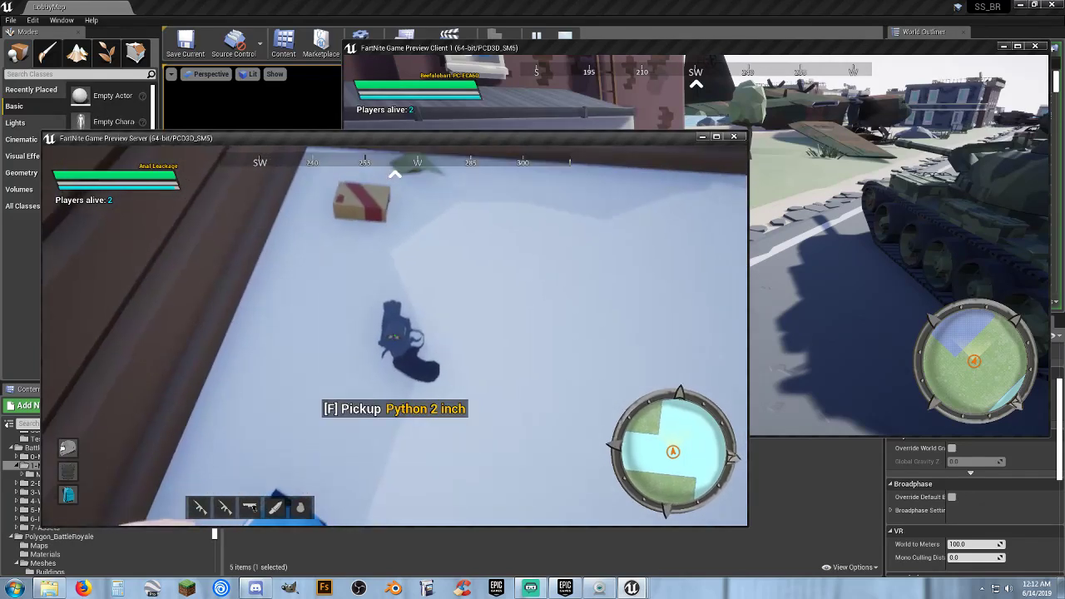
- Pick up the Python 2 inch revolver and the pistol ammo x50 in the wooden shed, and reload the revolver
key(f)
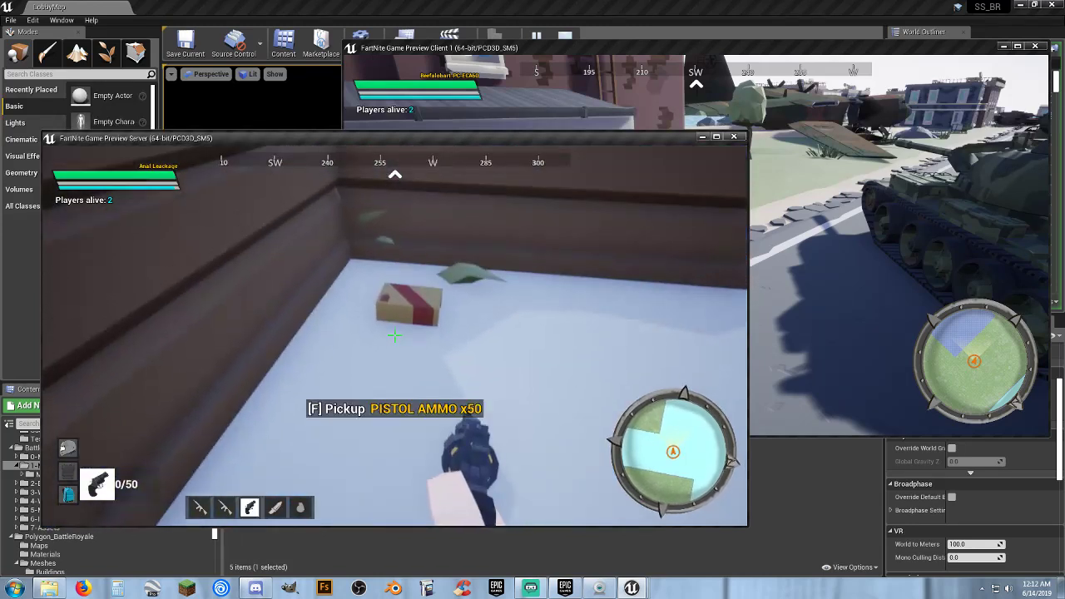
key(f)
key(v)
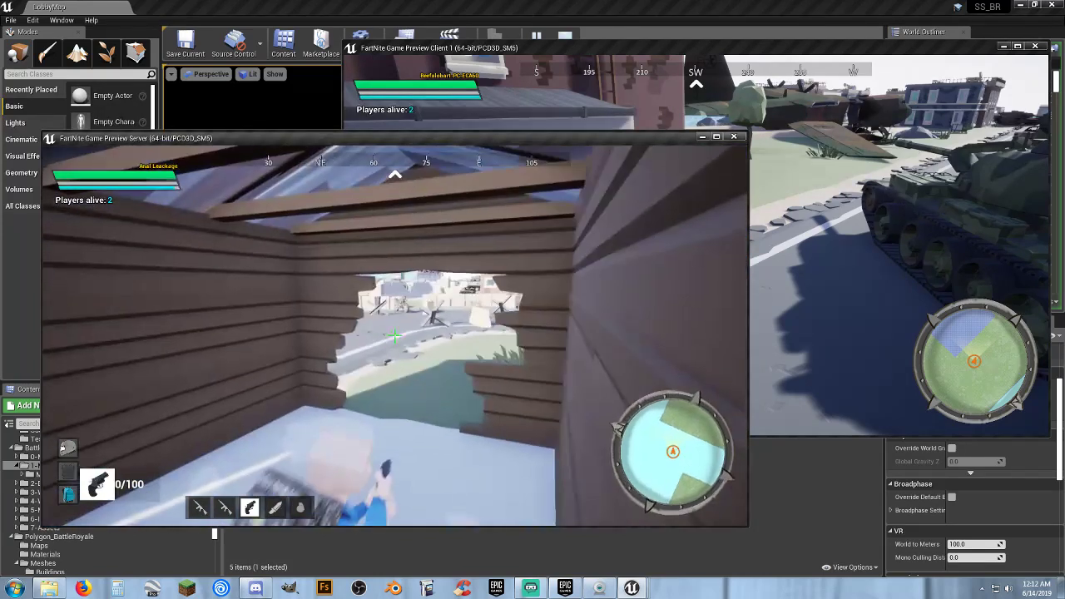
key(w)
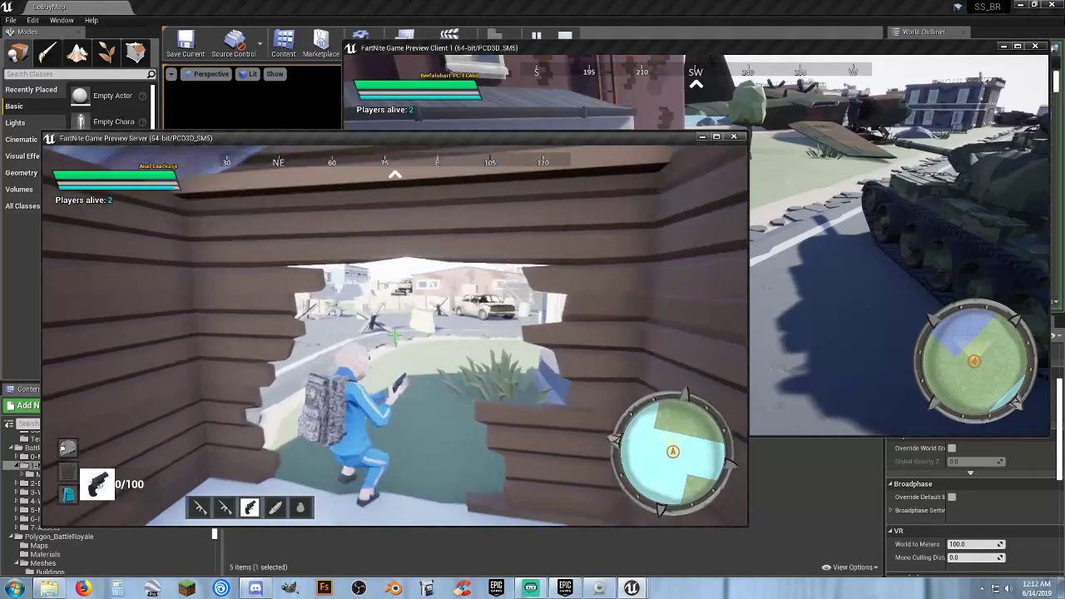
key(r)
key(v)
- Leave the shed, run across the street between the wrecked and yellow cars toward the brick building, and end the play session
key(w)
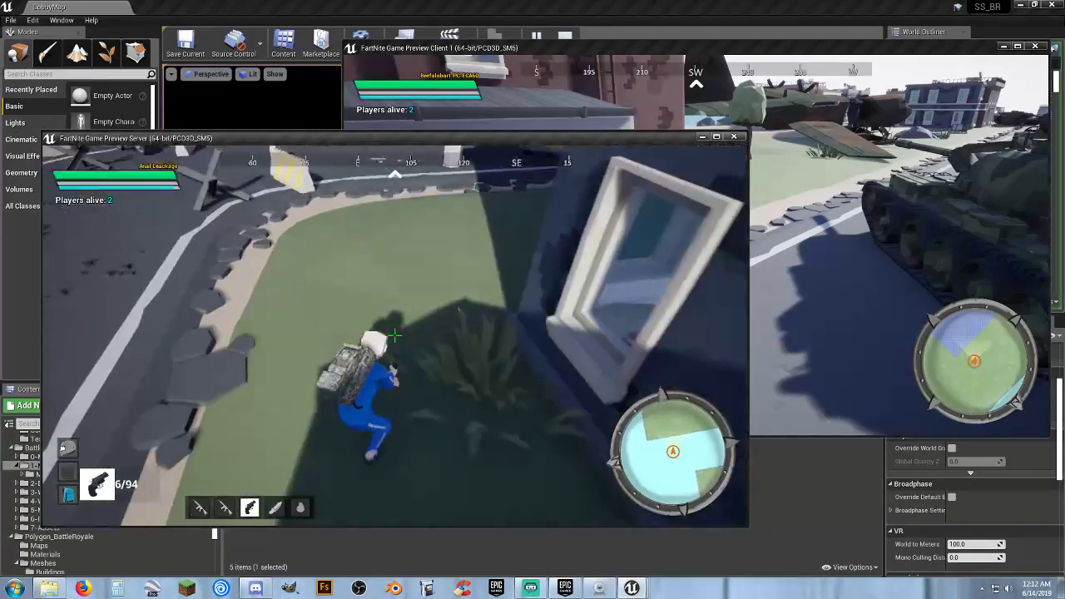
key(w)
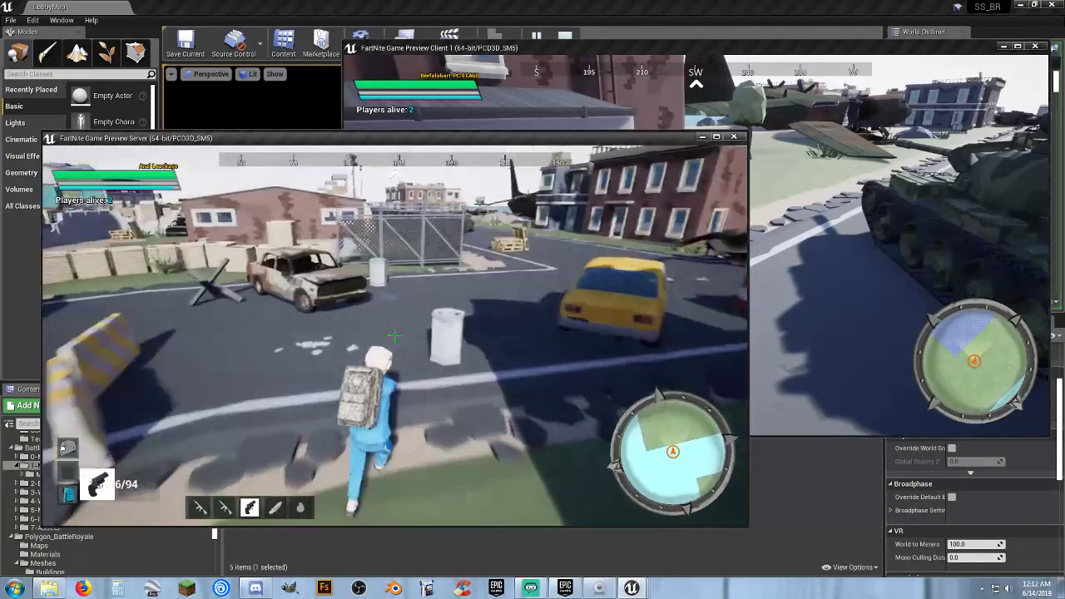
key(w)
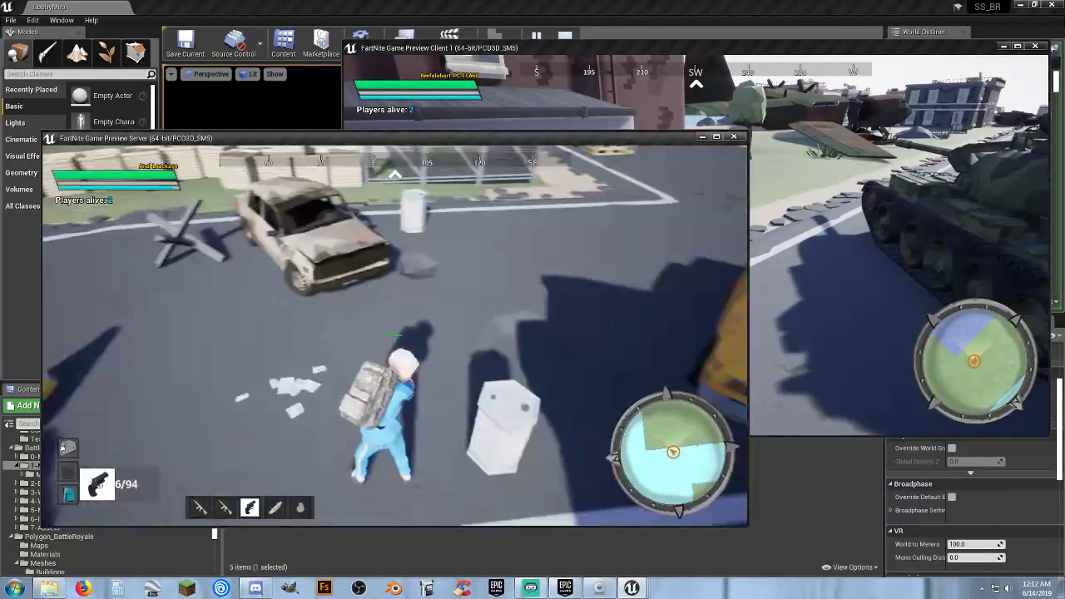
key(w)
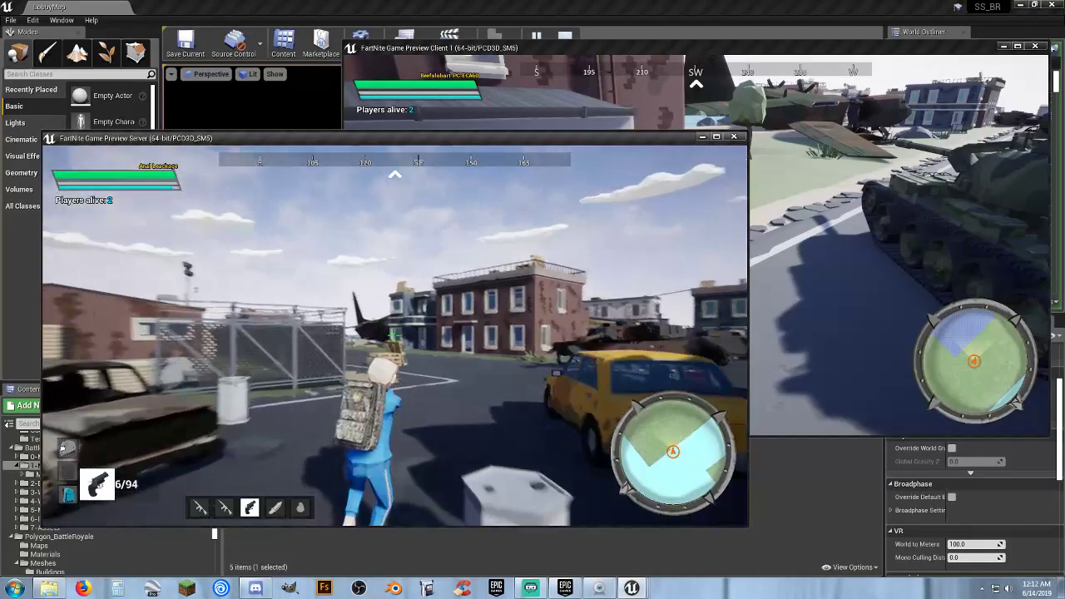
key(w)
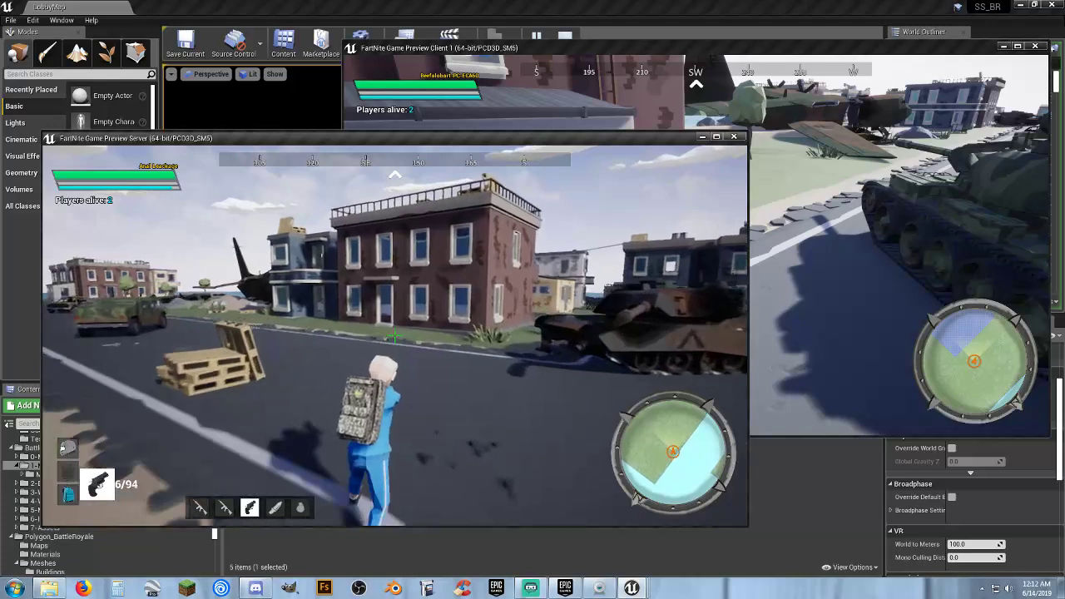
key(Escape)
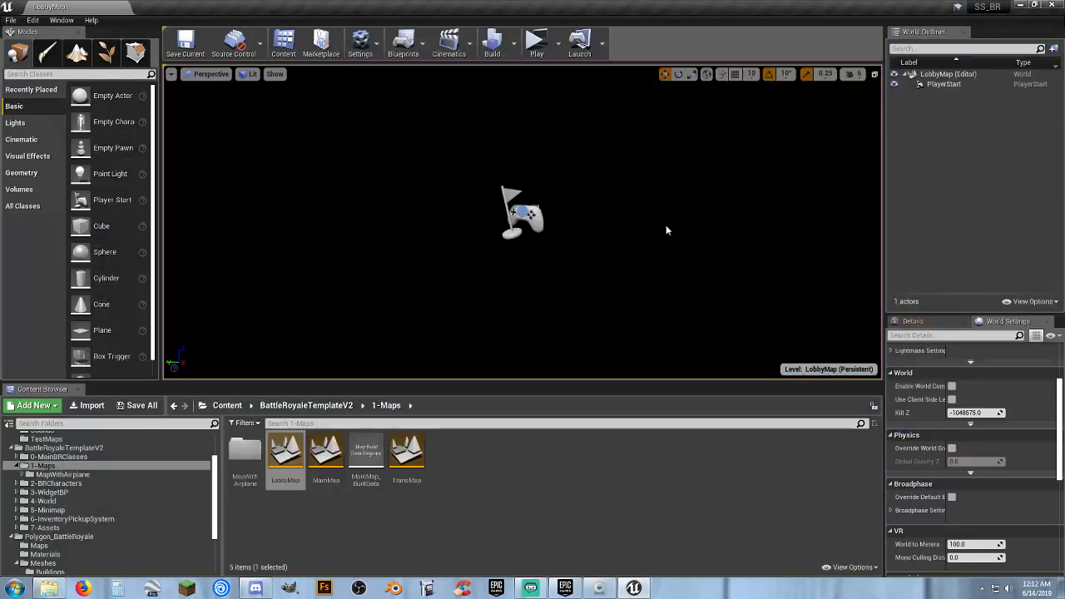
- Set the number of players to 1, play LobbyMap in the selected viewport, and stop the session
click(557, 43)
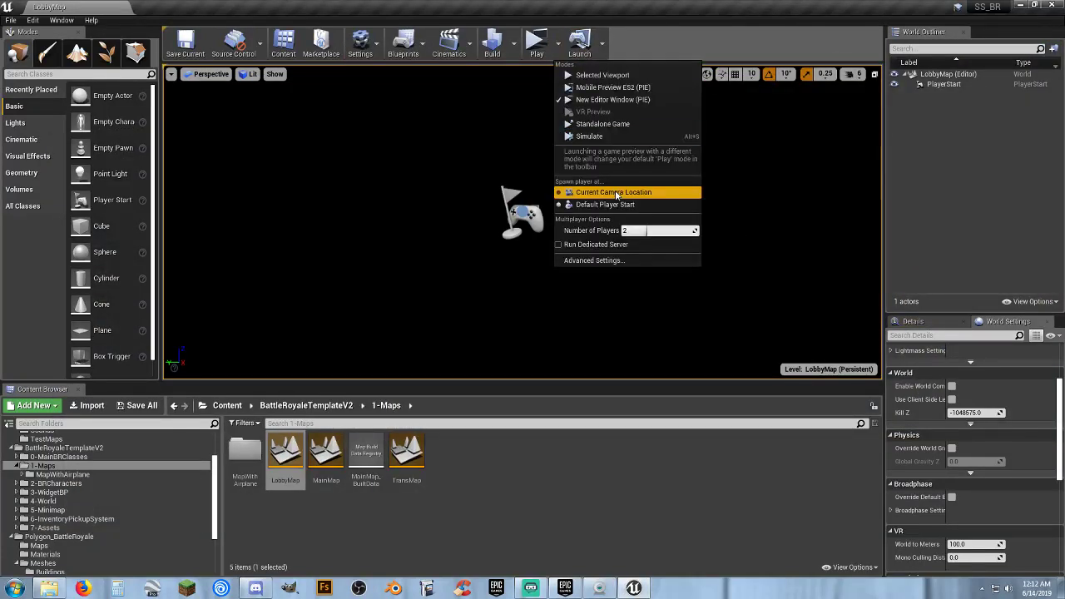
drag(632, 230, 622, 231)
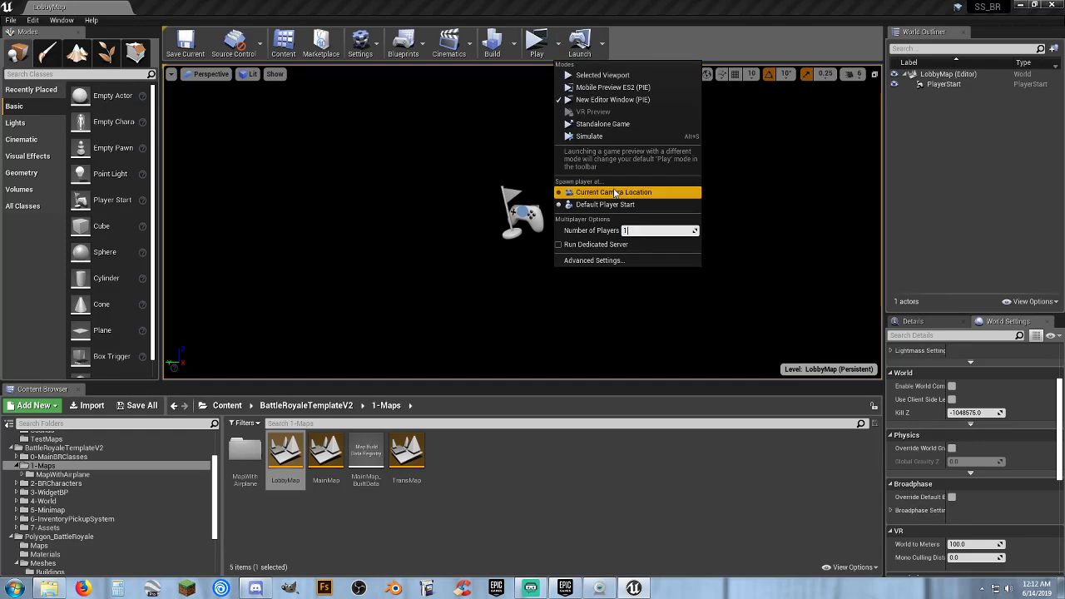
click(602, 75)
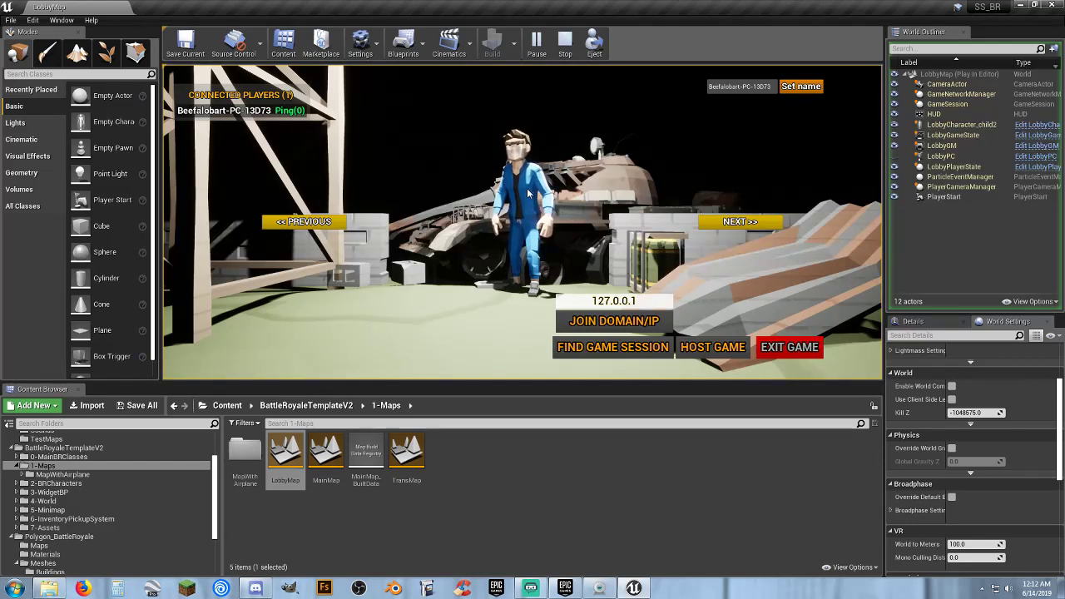
key(Escape)
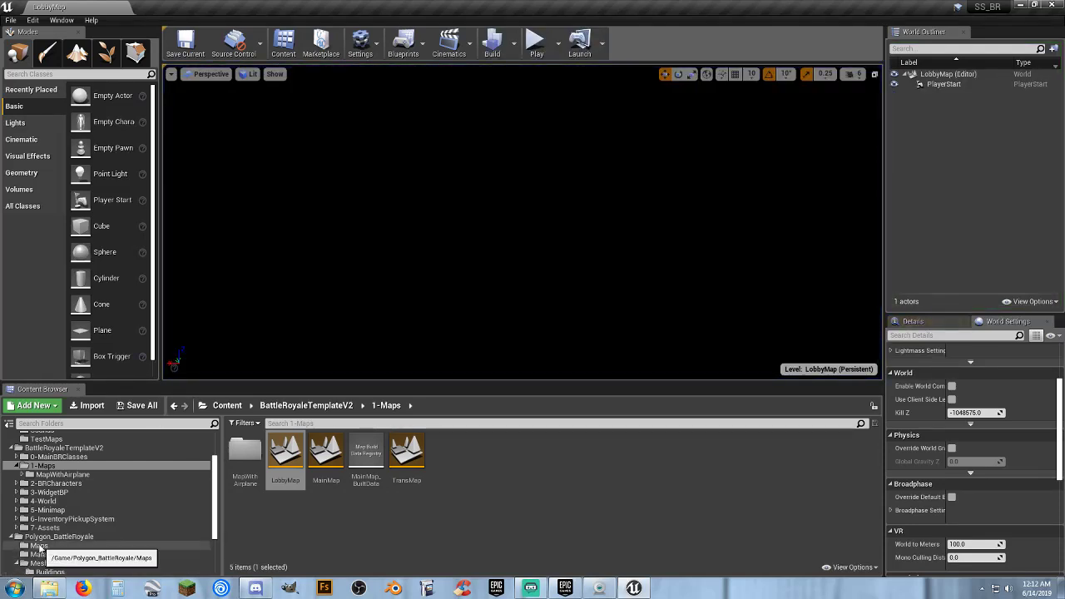
- Collapse the Polygon_BattleRoyale folder in the project's folder tree
scroll(37, 542, down, 1)
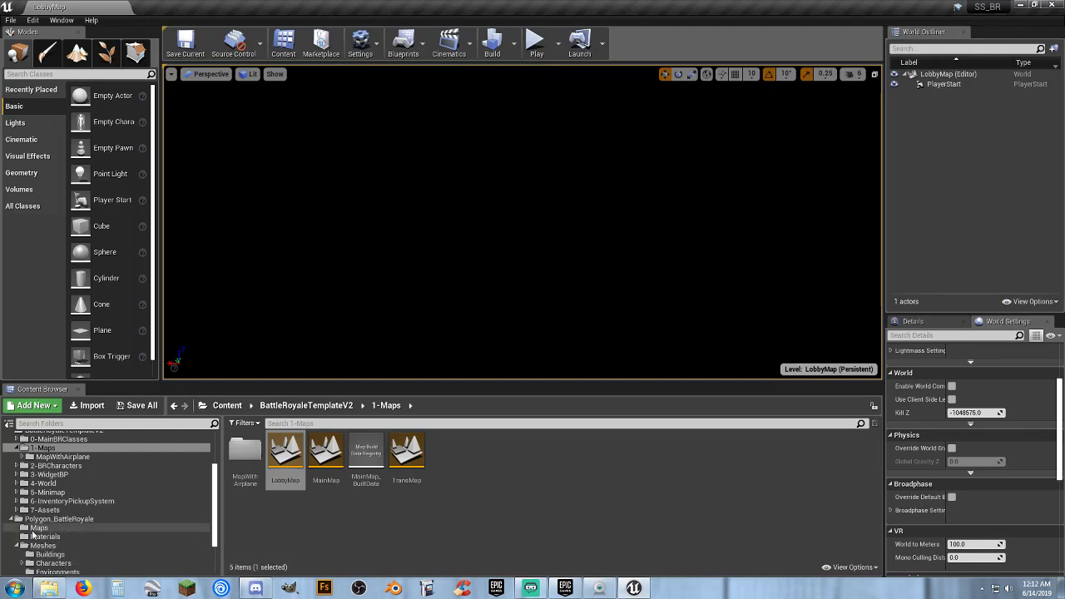
click(14, 520)
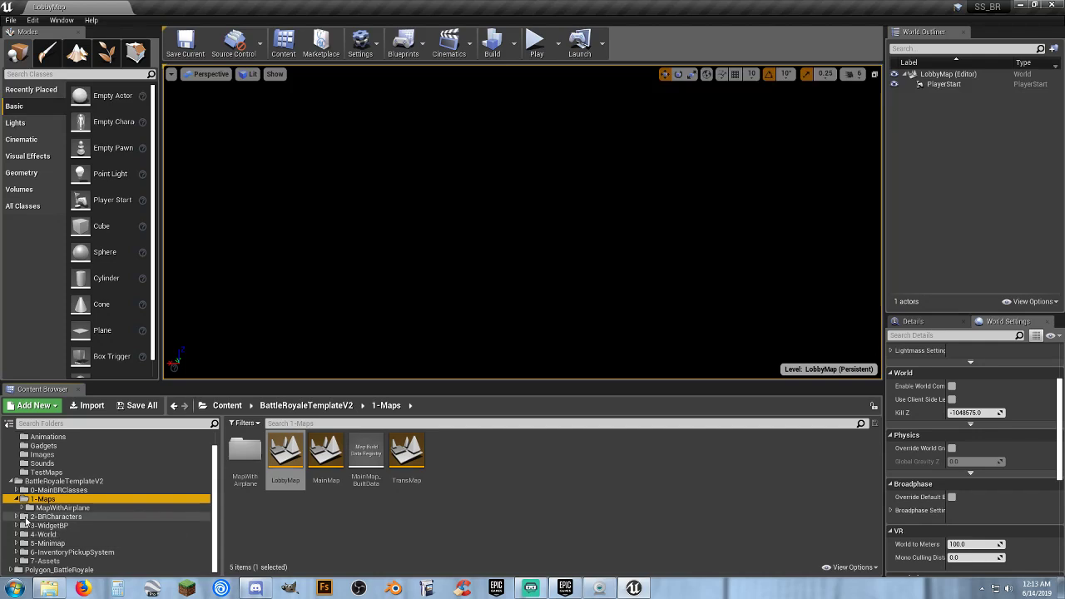
- Open the Character3 blueprint from the 2-BRCharacters SubCharacters folder in the full Blueprint Editor
click(17, 518)
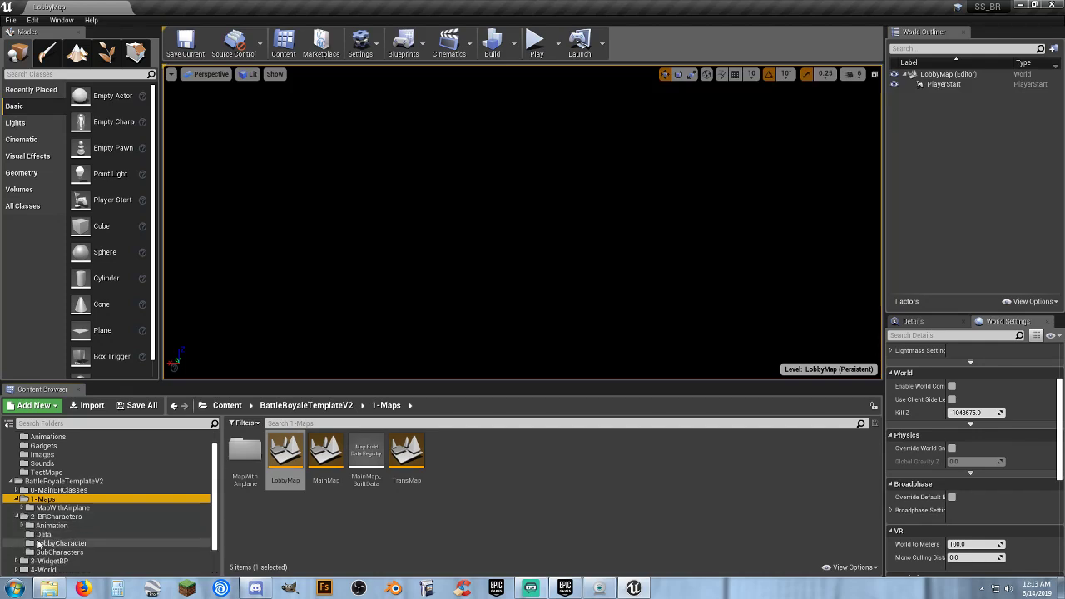
click(50, 544)
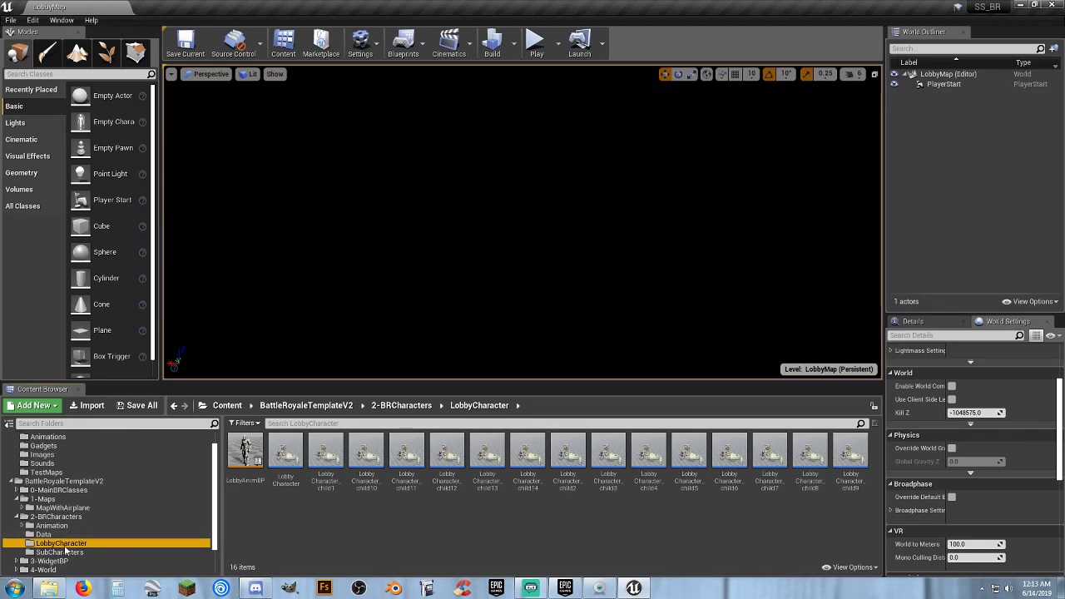
click(60, 553)
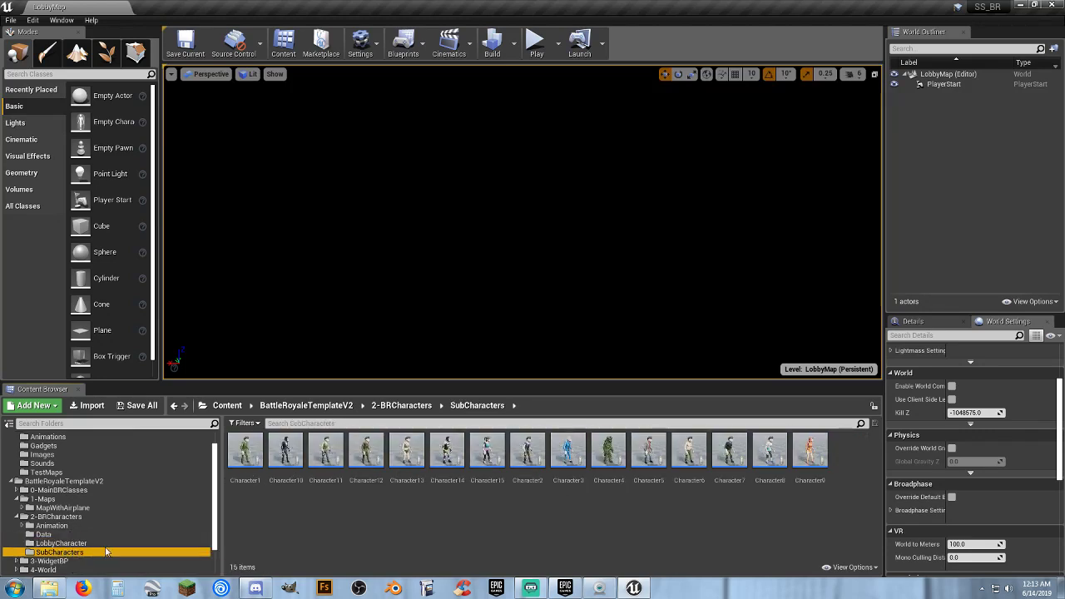
double_click(575, 485)
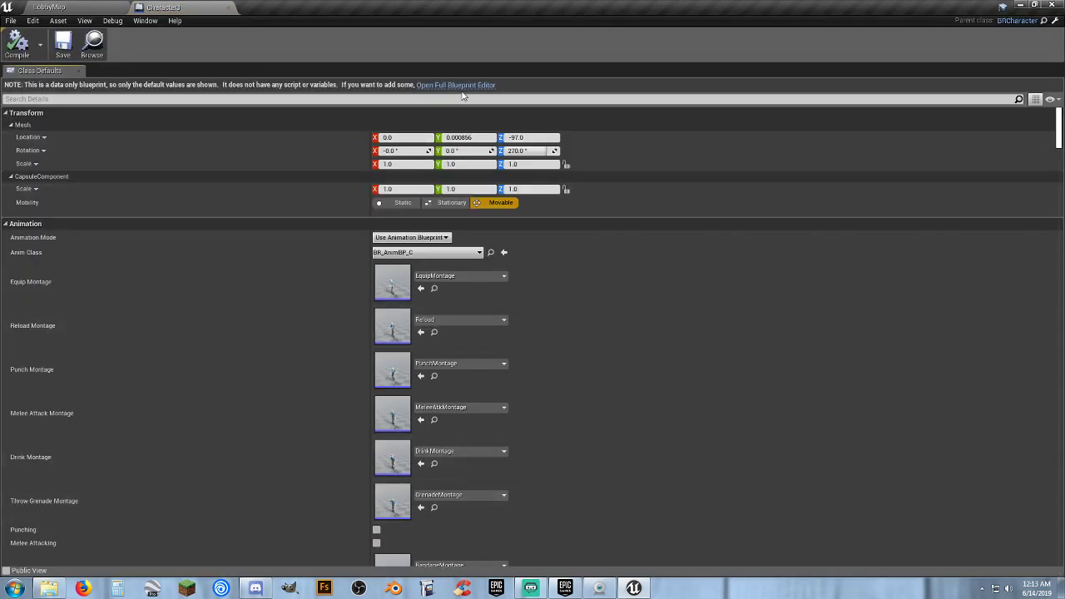
click(462, 86)
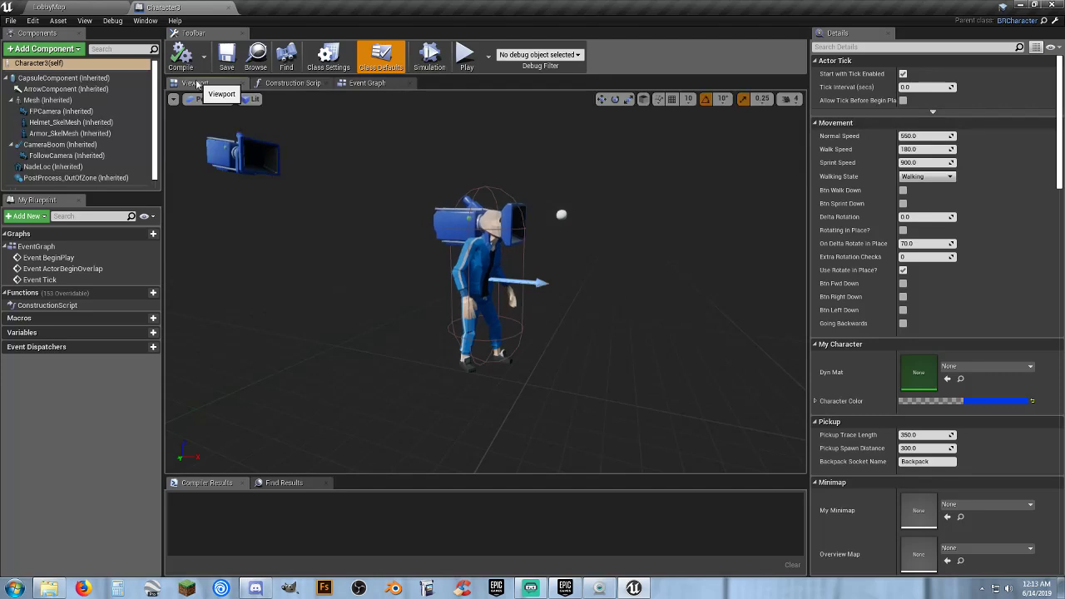
- Select the SM_Chr_Attach_Male_Hair_02 mesh in the Polygon_BattleRoyale Meshes/Characters/Attachments folder
click(57, 7)
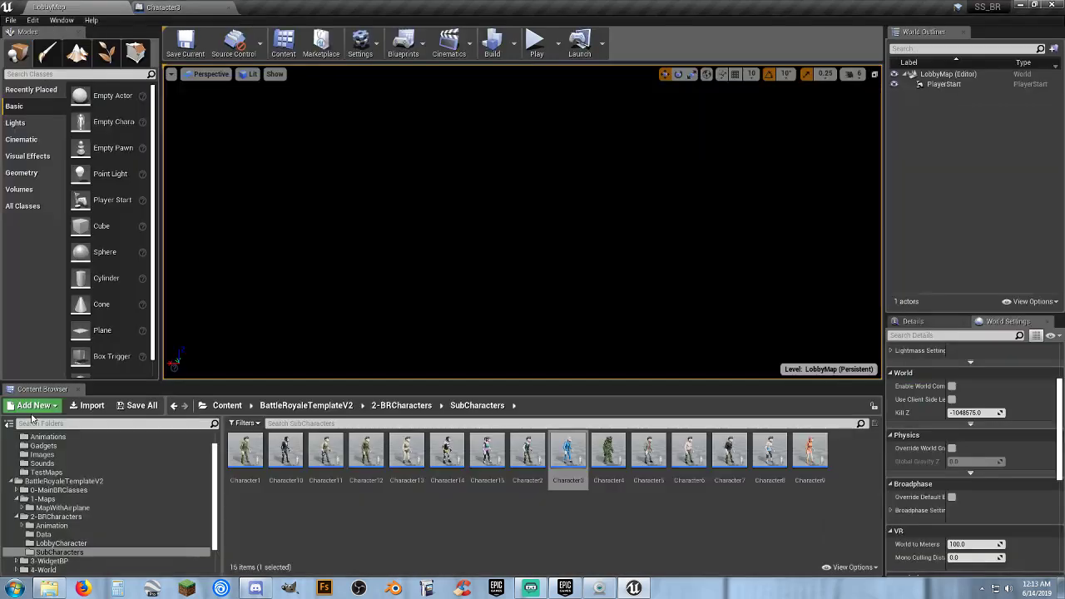
scroll(33, 549, down, 2)
click(11, 570)
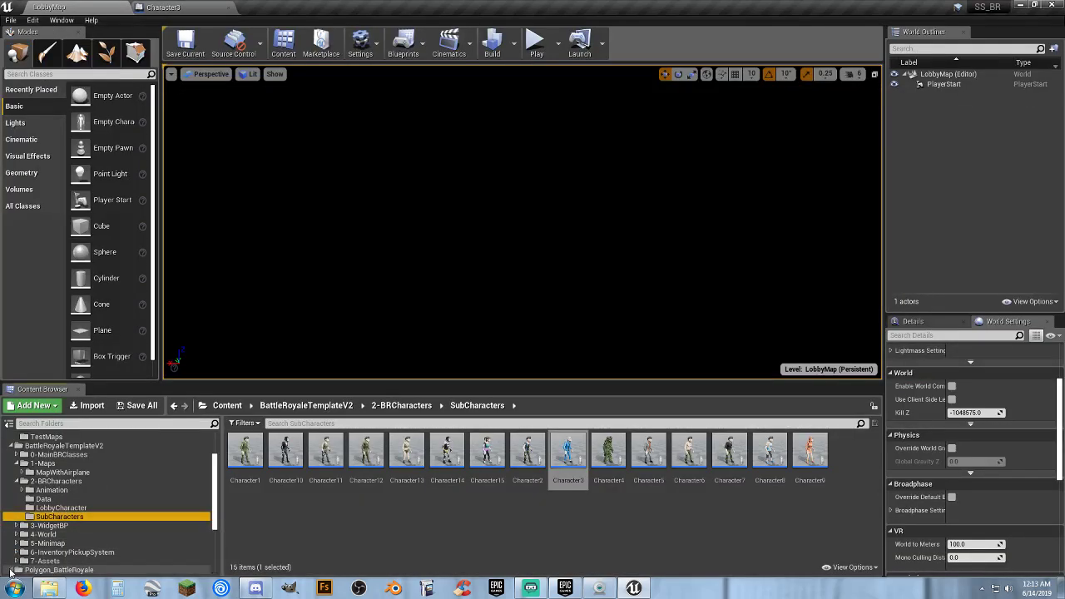
scroll(30, 566, down, 4)
click(22, 508)
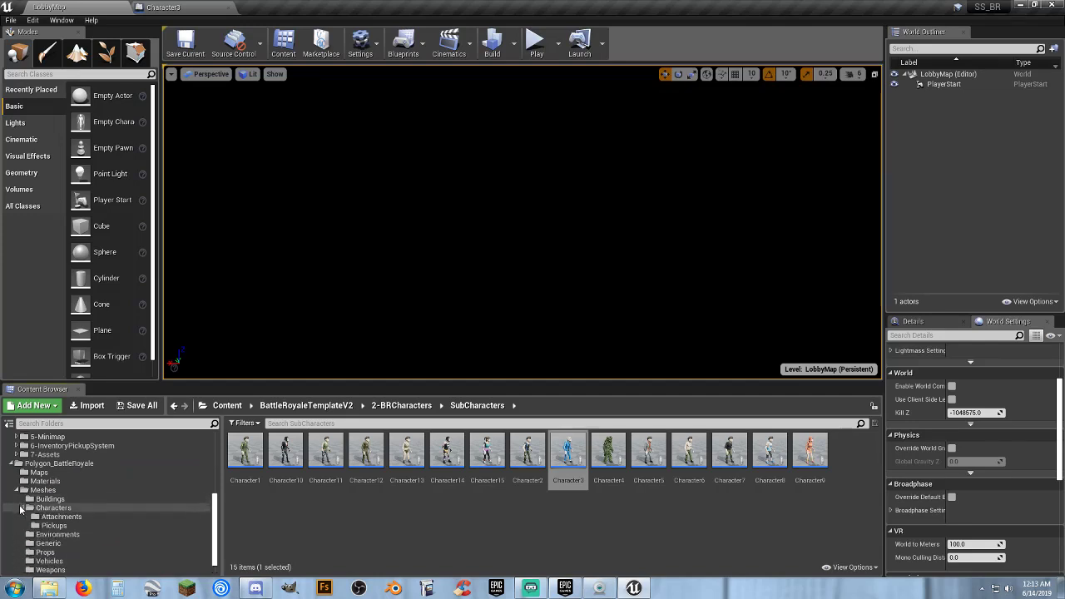
click(75, 517)
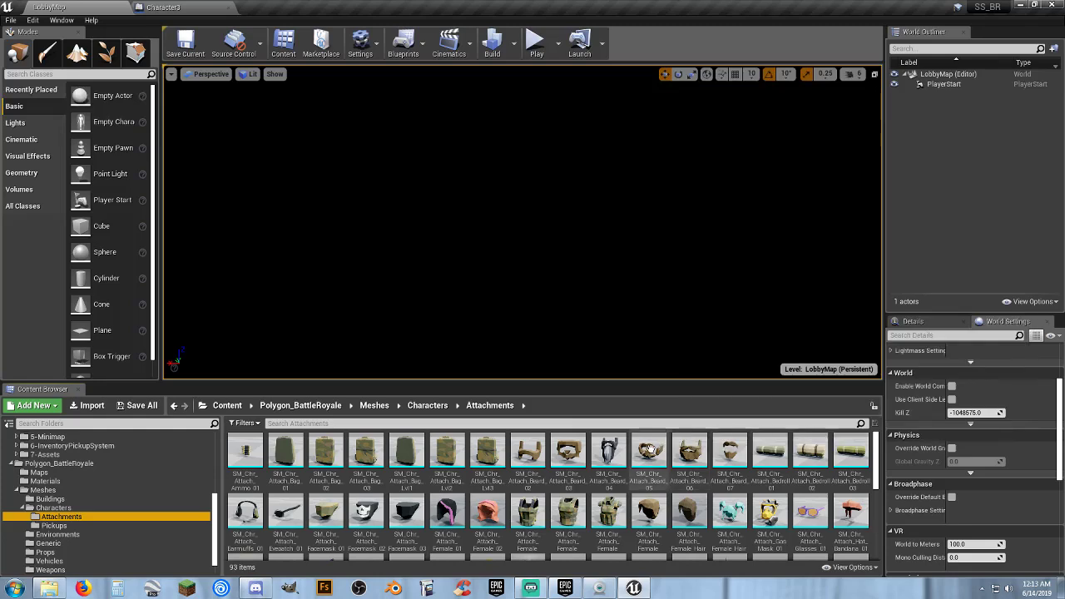
scroll(616, 458, down, 2)
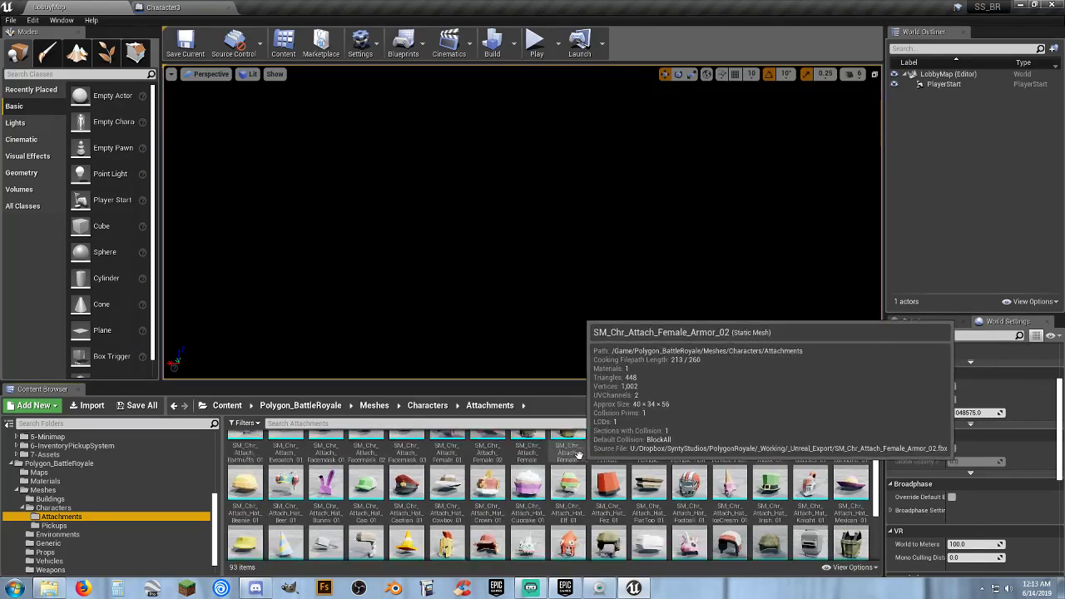
scroll(611, 482, down, 1)
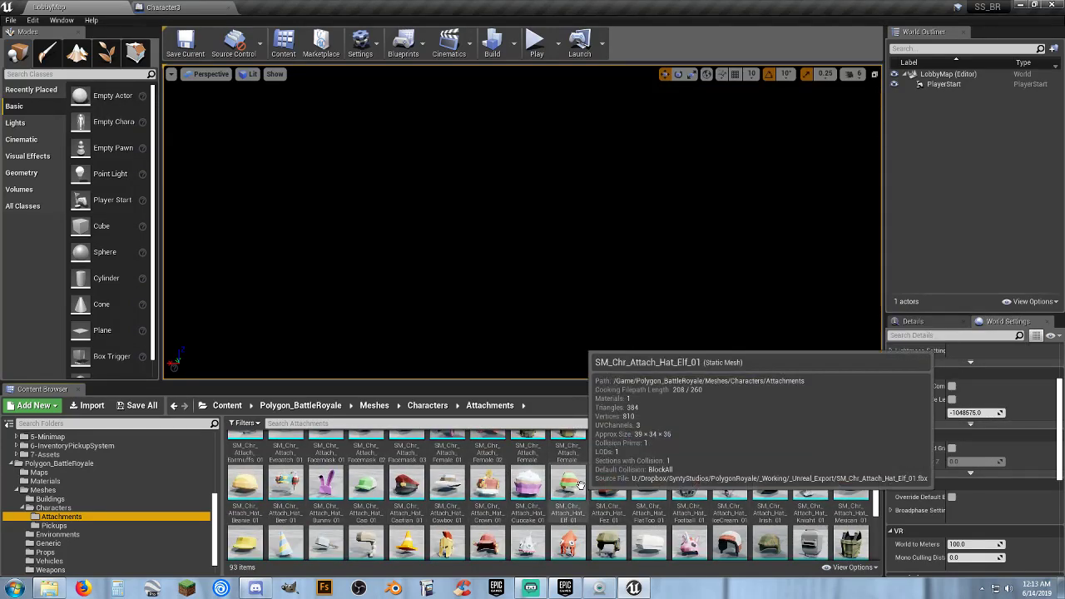
scroll(583, 485, down, 2)
scroll(570, 481, down, 1)
click(407, 500)
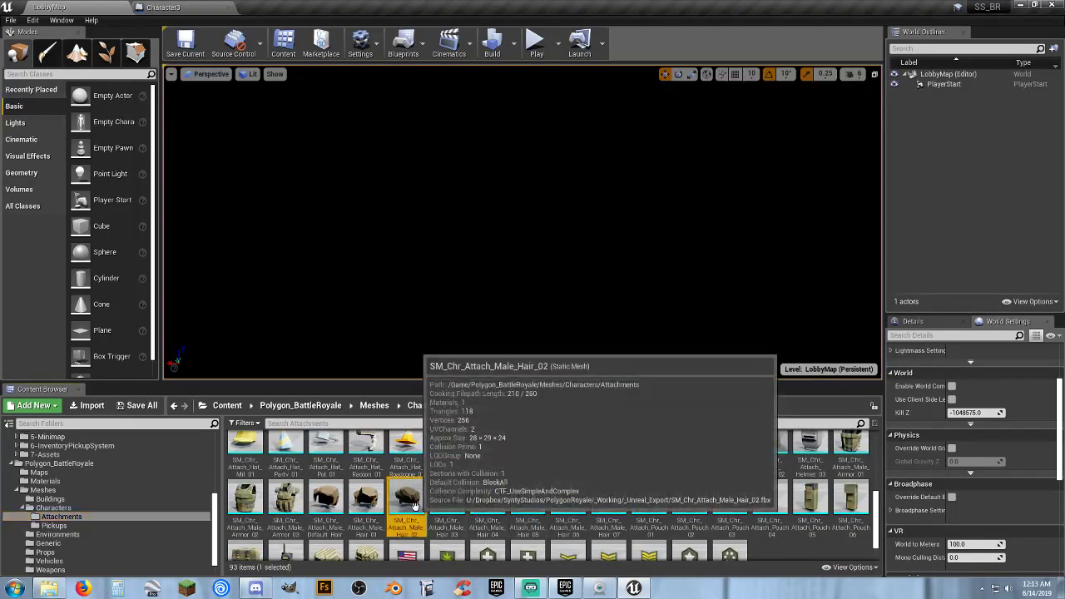
- Add the selected male hair as a static mesh component under Character3's Mesh and name it Hair
click(171, 8)
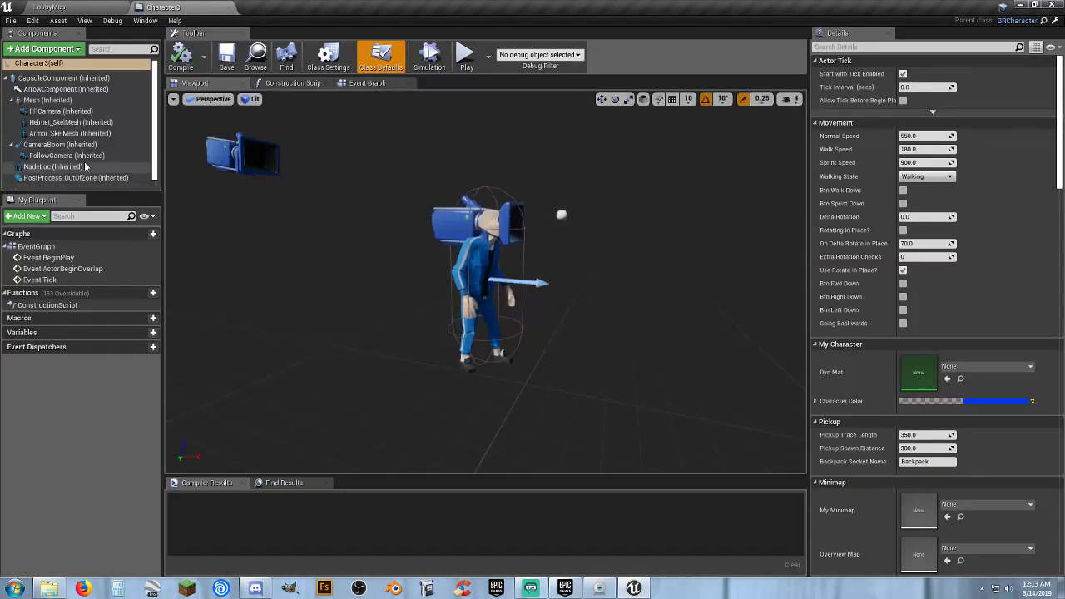
click(48, 101)
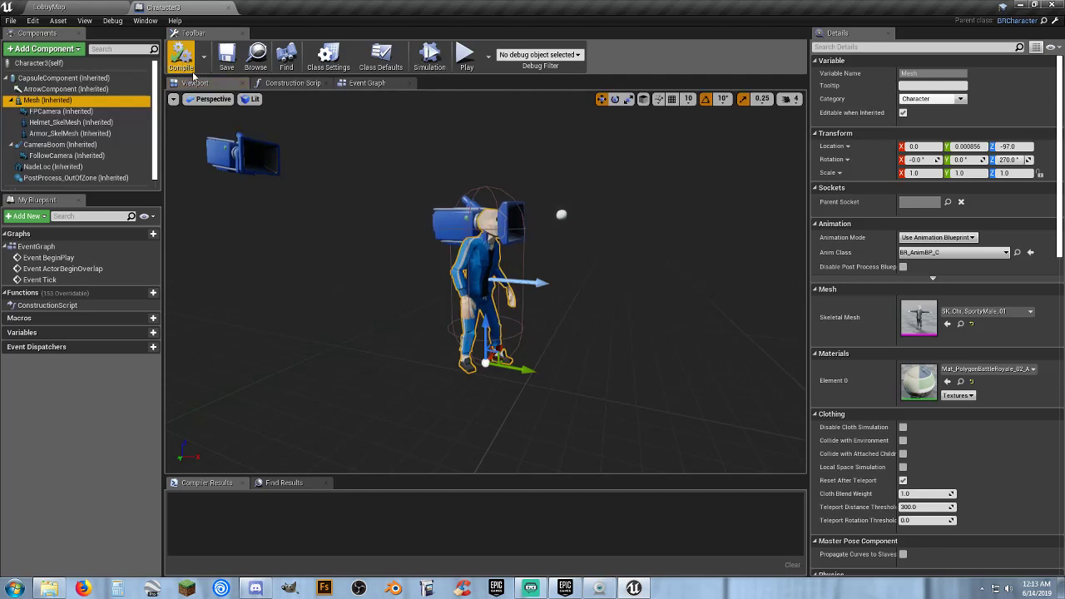
click(43, 49)
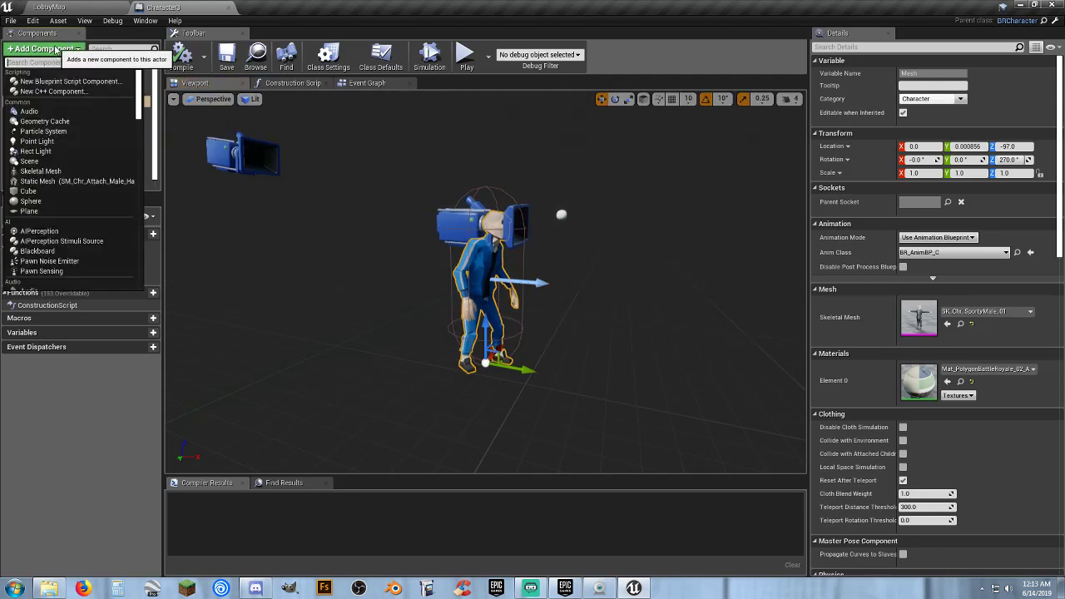
click(95, 183)
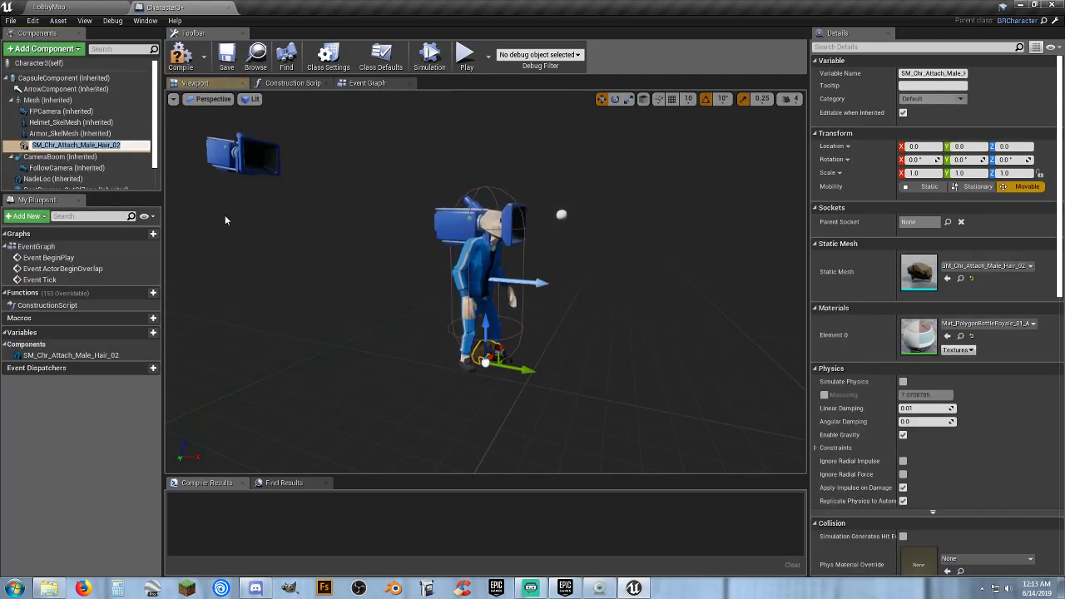
text(Hair)
key(Return)
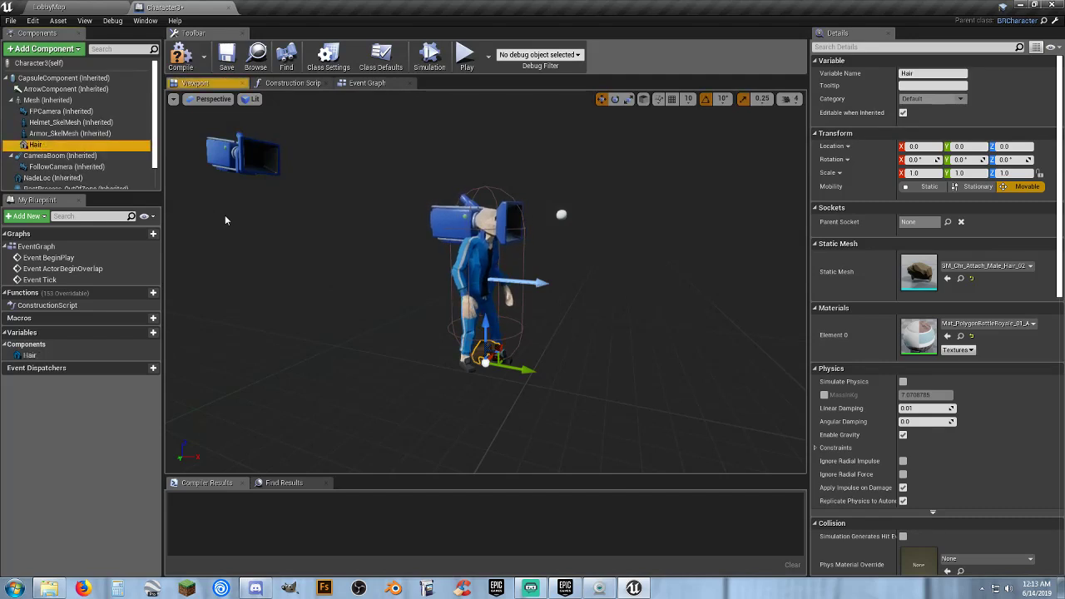
- Attach the Hair component to the head bone and rotate it to about -90° on X so it fits the head
click(948, 222)
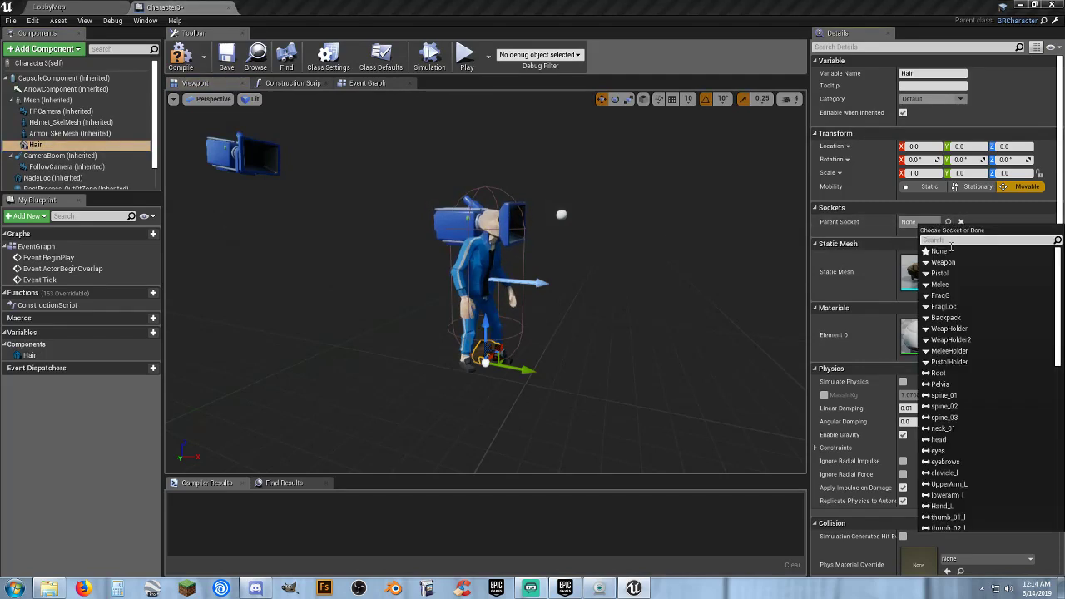
click(954, 439)
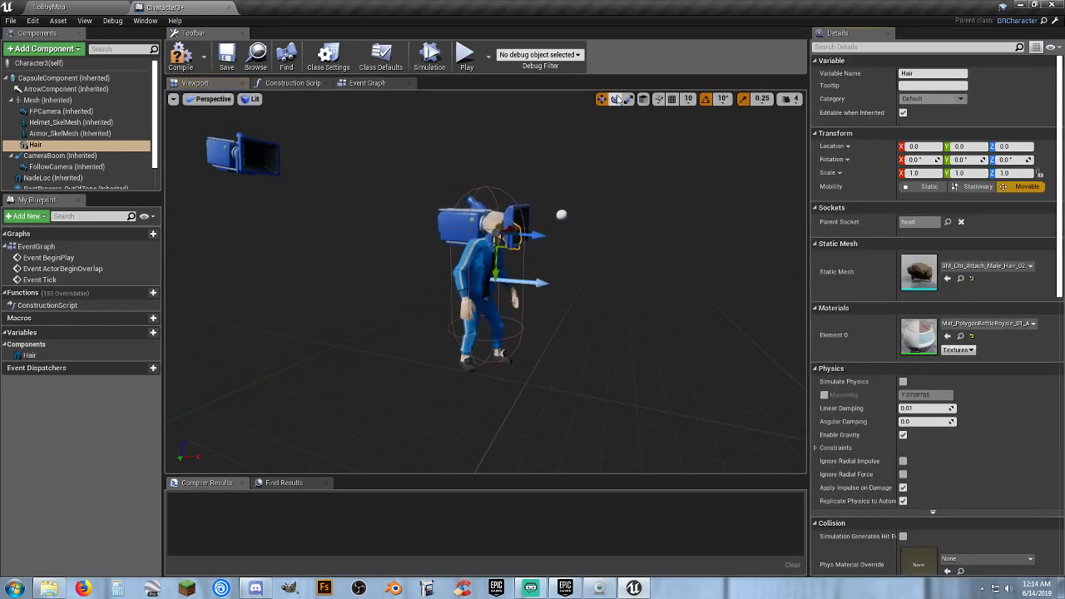
click(616, 99)
right_drag(573, 204, 561, 208)
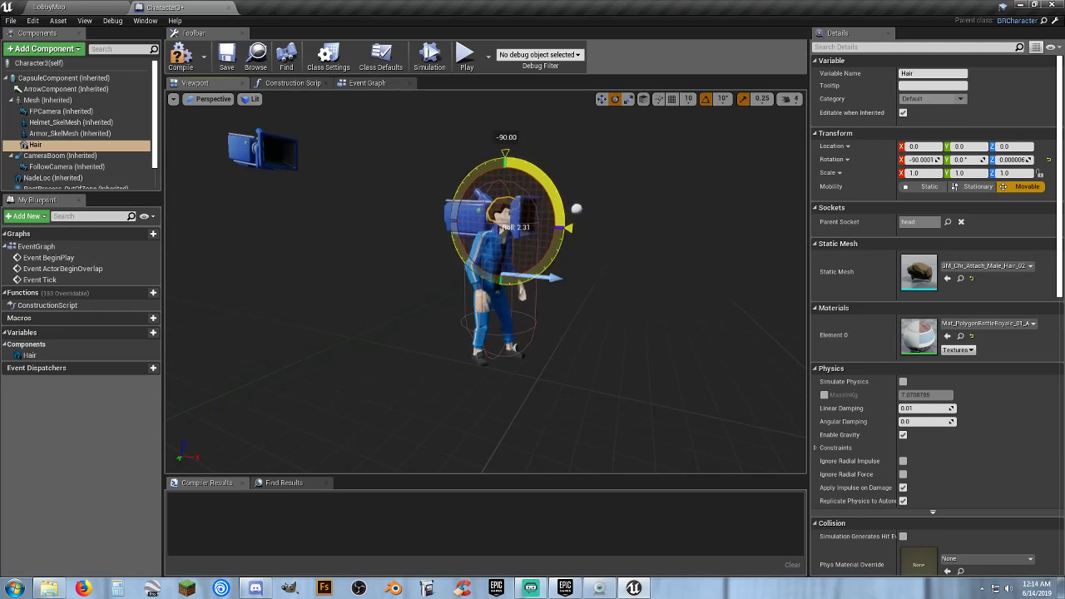
- Compile and save the Character3 blueprint, and close it
click(181, 60)
click(228, 59)
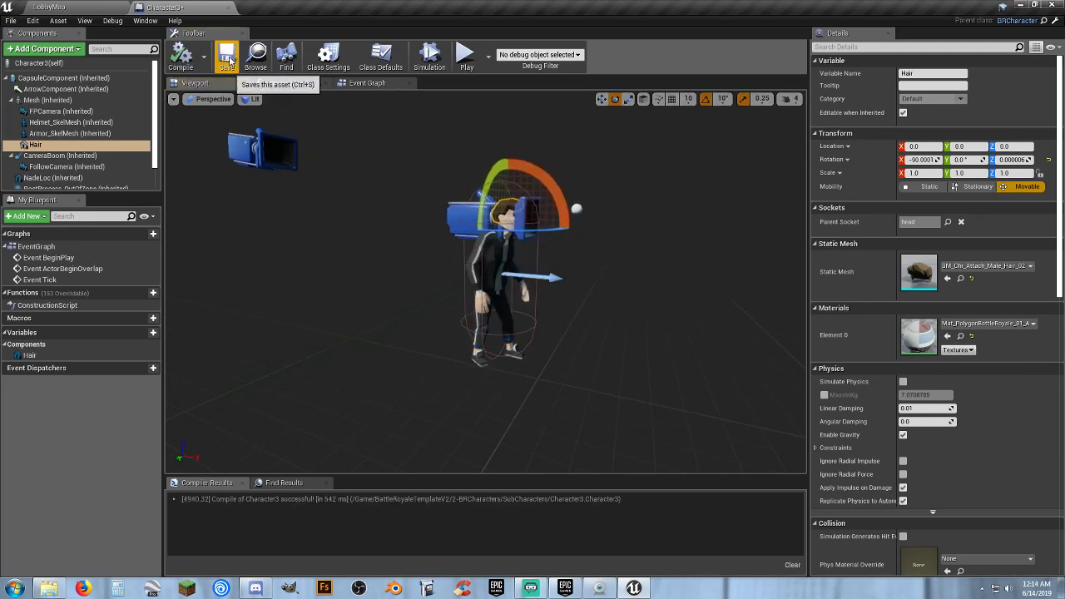
click(228, 8)
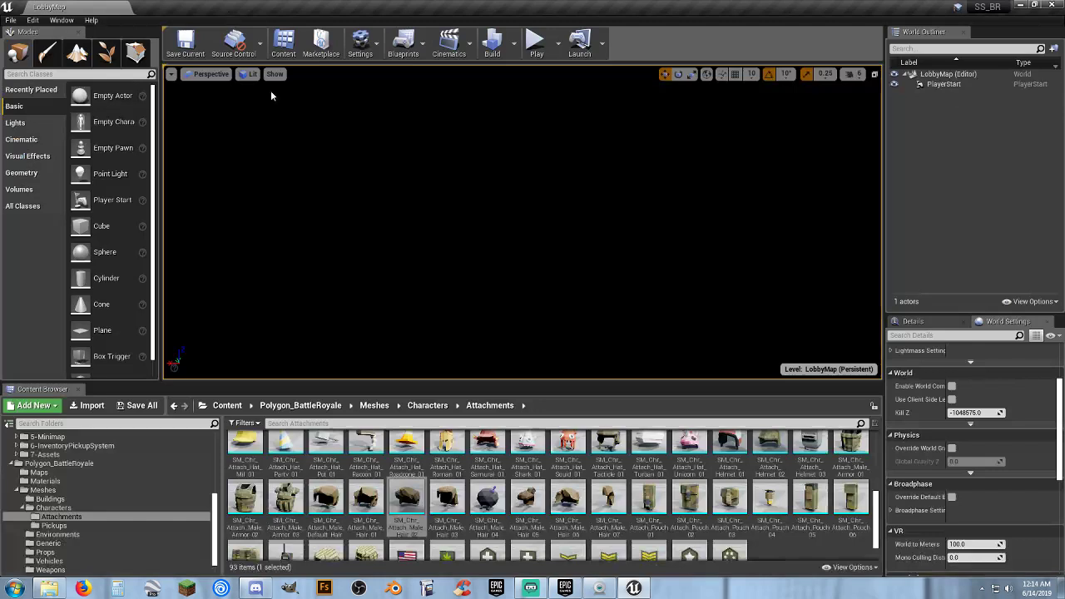
- Inspect the Character11 and Character8 models from the SubCharacters folder in their blueprint viewports, closing each one after checking its hair
scroll(132, 517, up, 3)
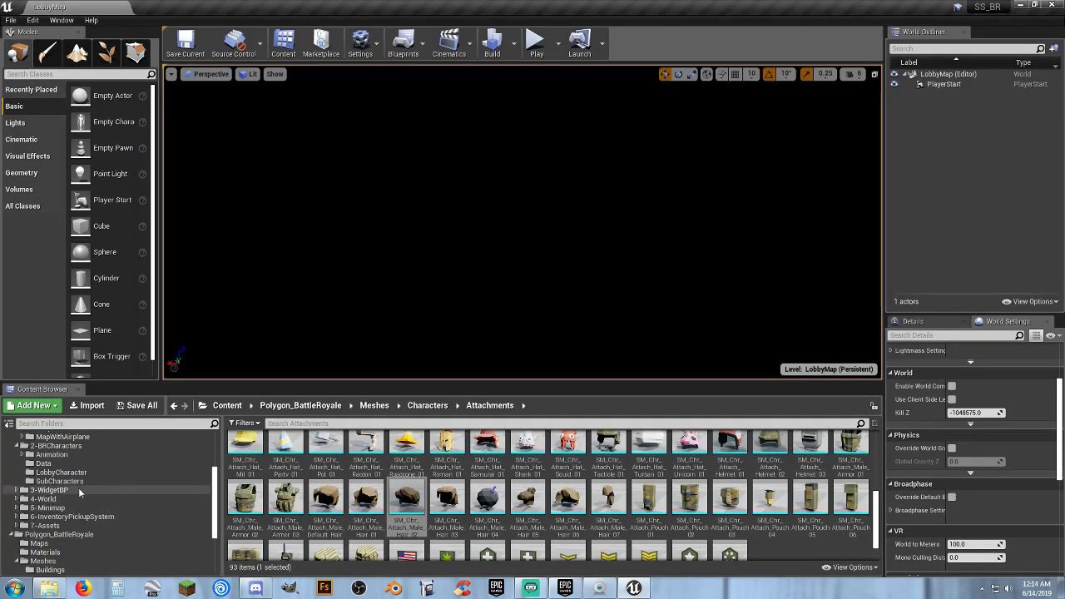
click(82, 481)
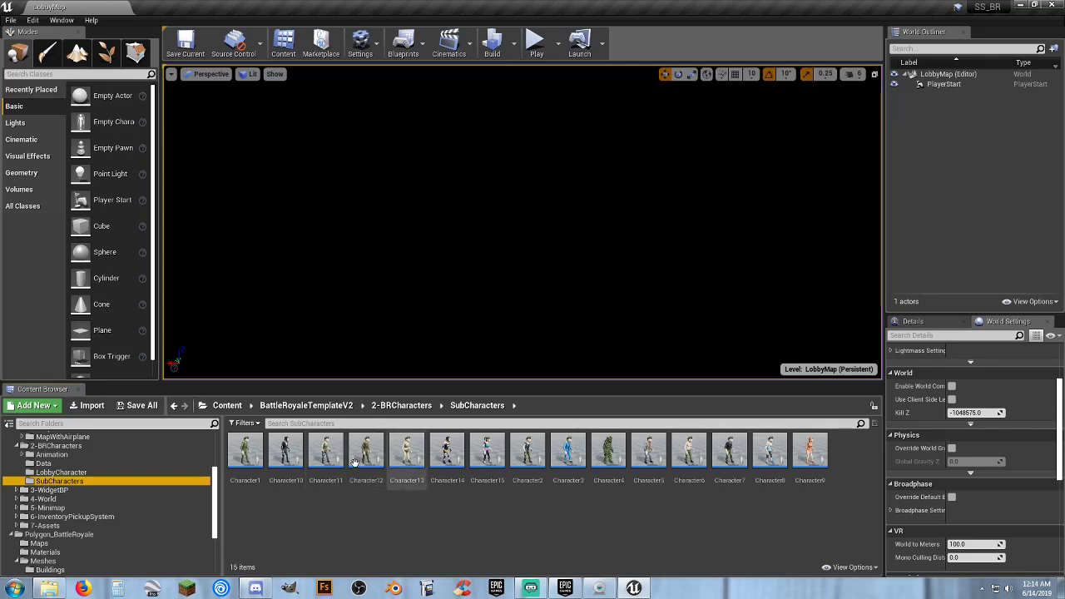
double_click(324, 454)
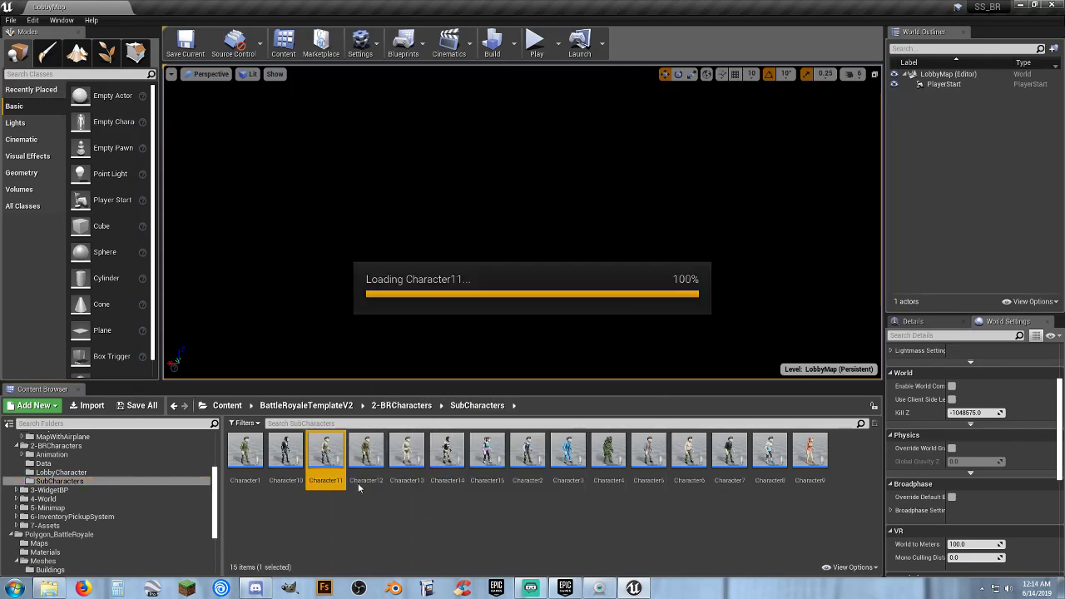
click(206, 83)
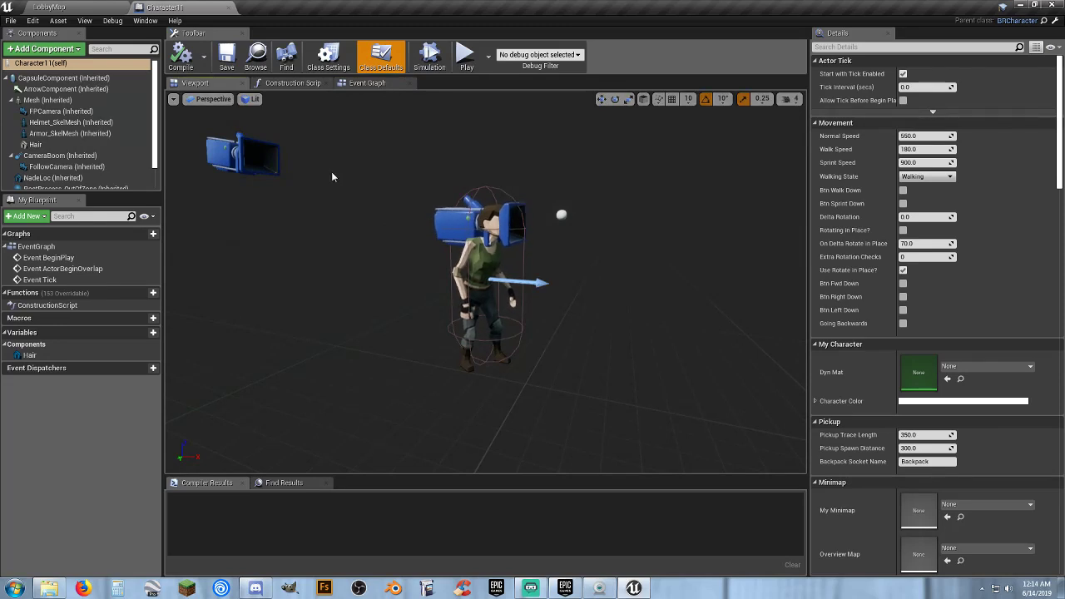
click(229, 8)
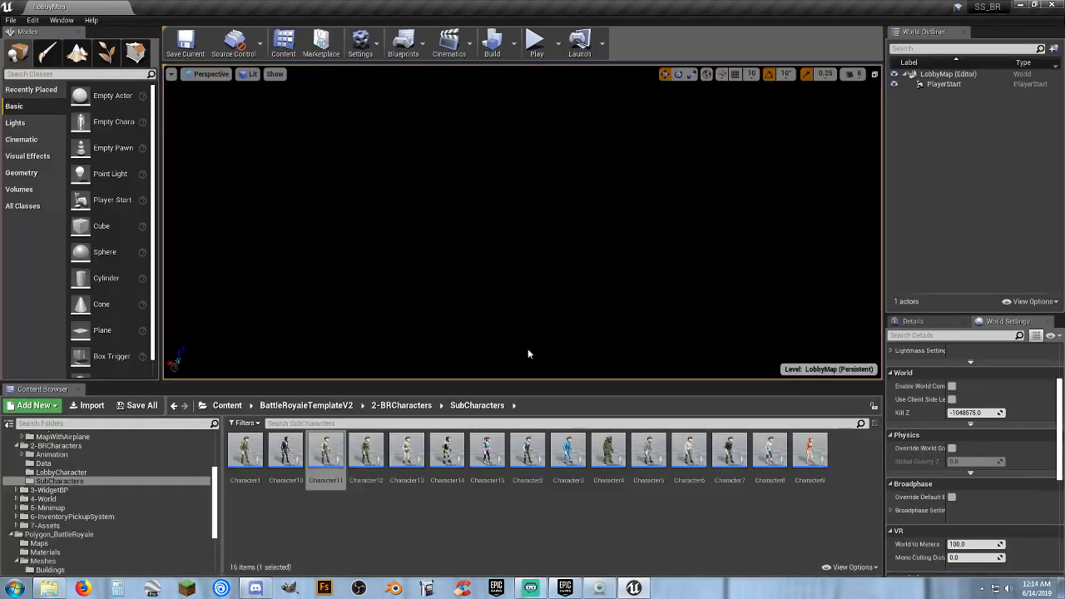
double_click(768, 470)
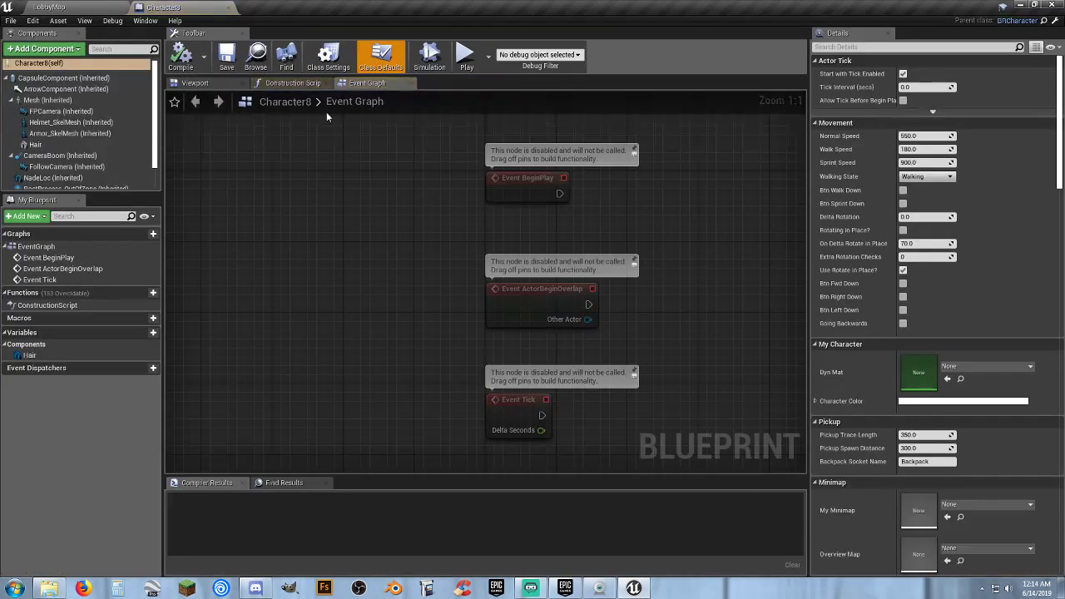
click(221, 84)
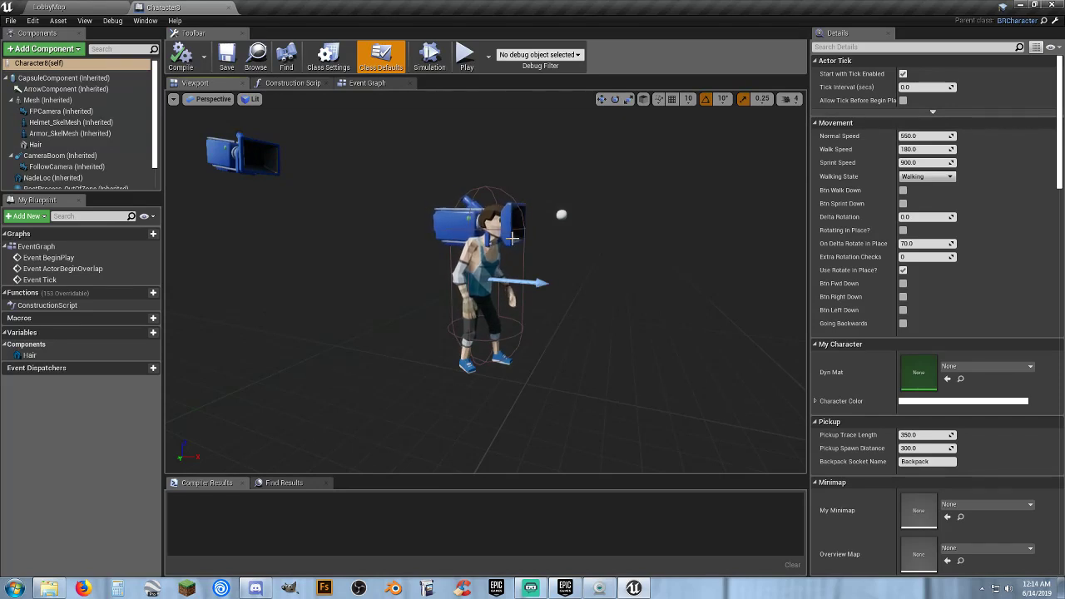
click(229, 7)
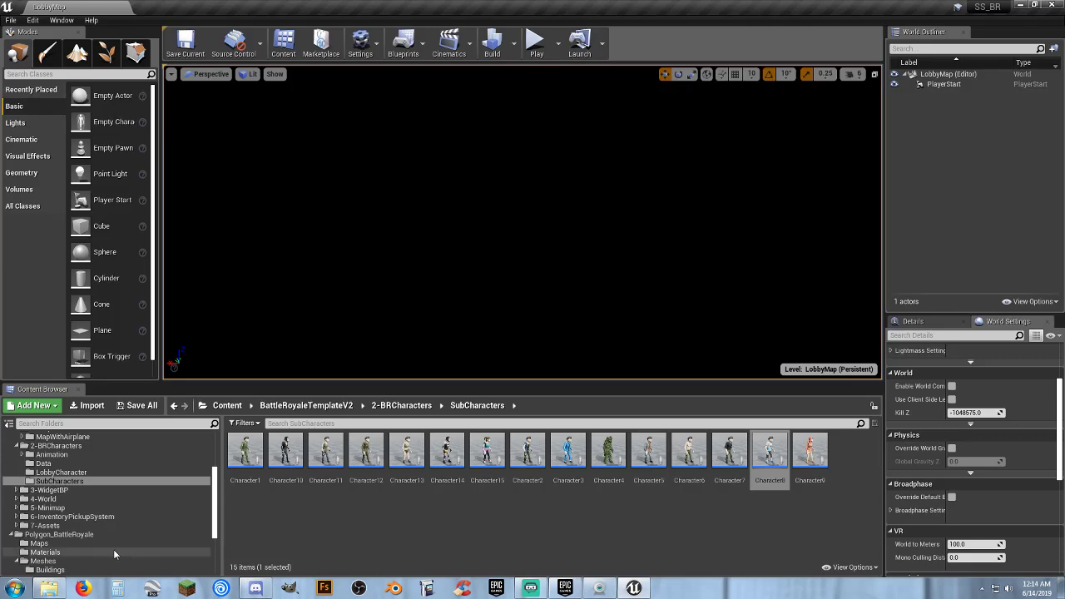
- Open LobbyCharacter_child7 from the LobbyCharacter folder in the full Blueprint Editor
click(89, 473)
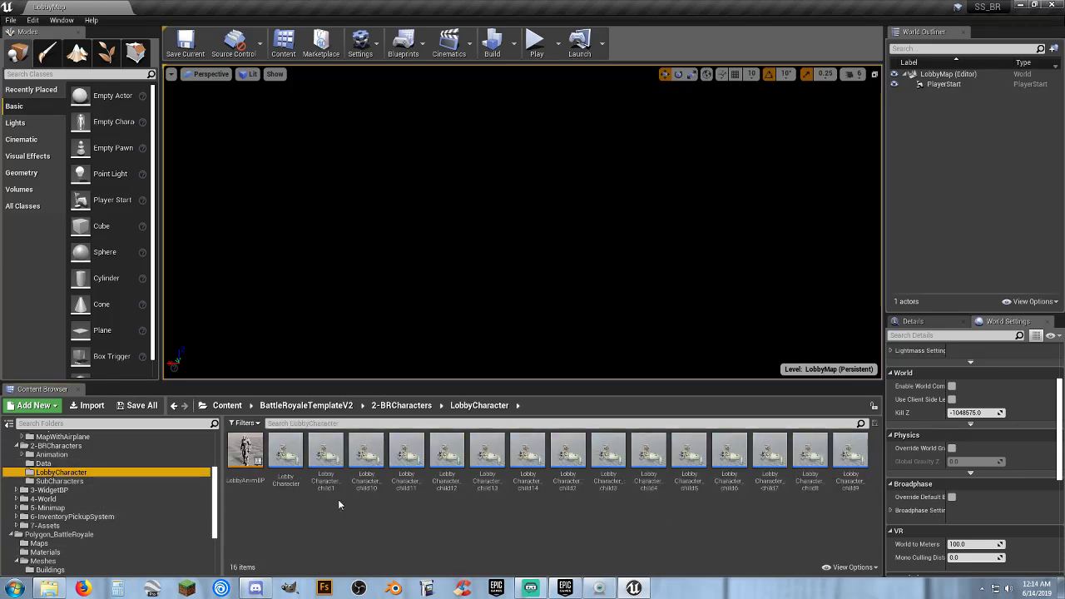
click(75, 482)
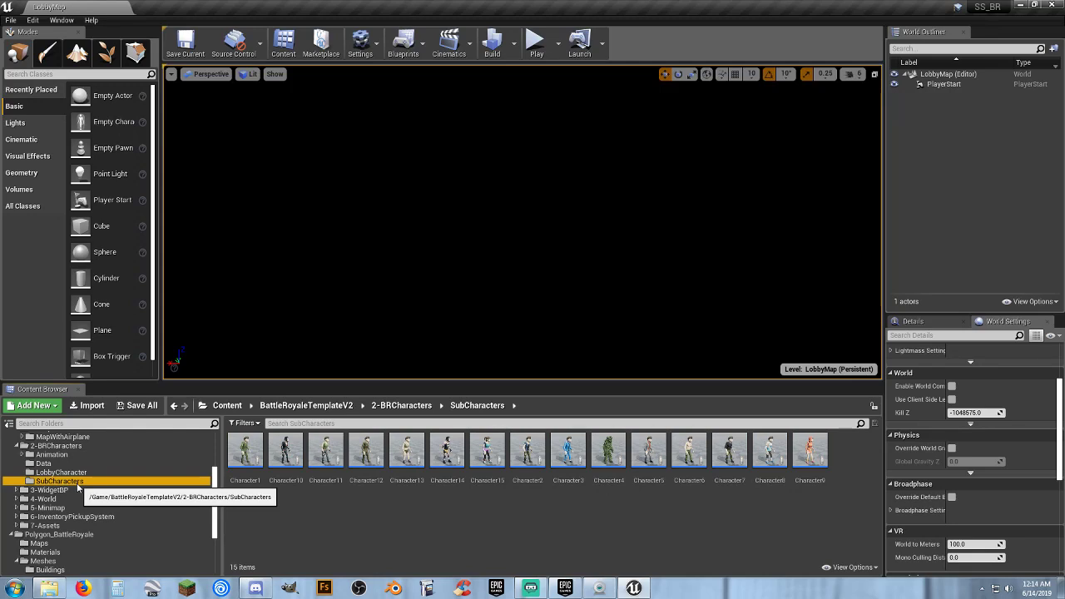
click(60, 472)
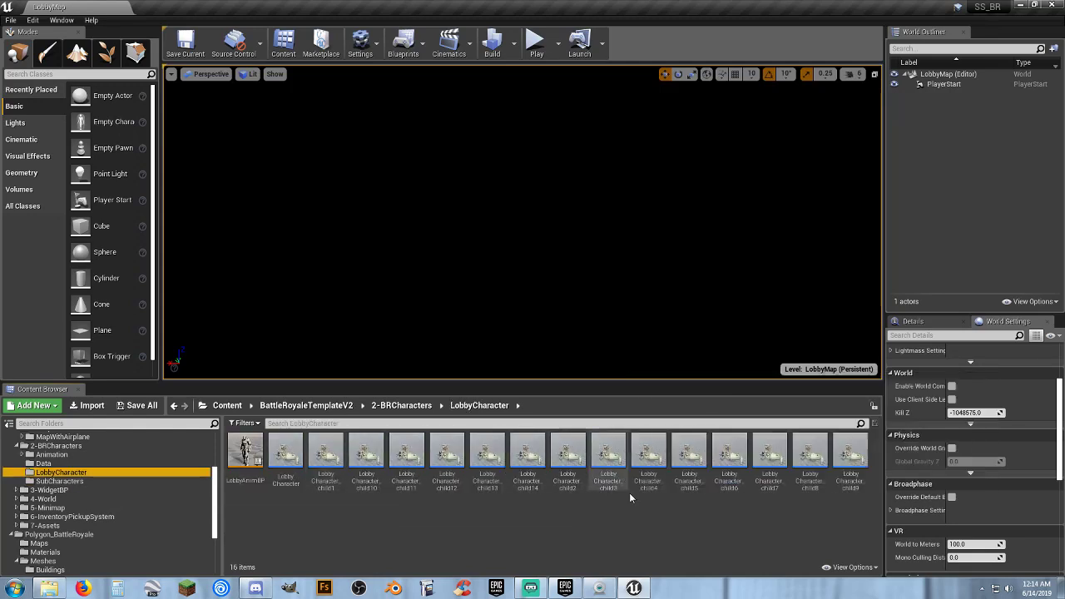
double_click(772, 488)
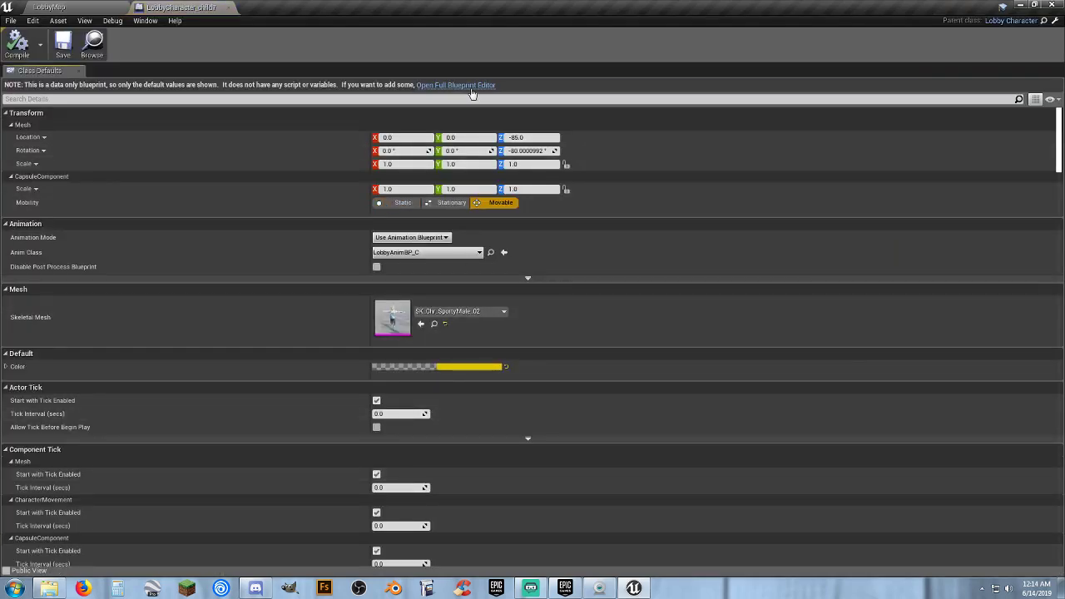
click(464, 85)
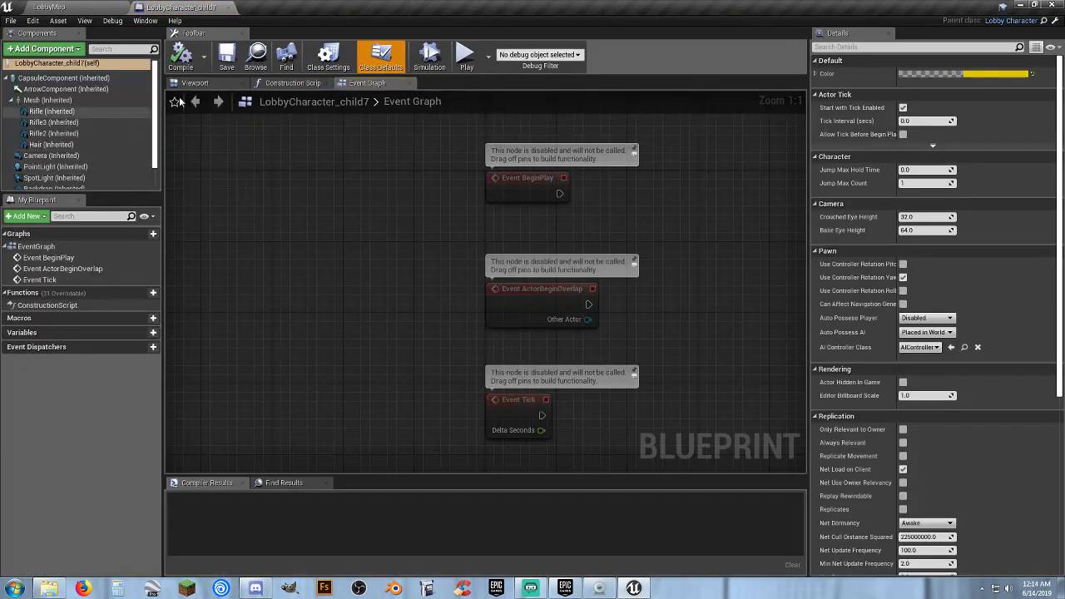
- Examine the LobbyCharacter_child7 model among the lobby scenery in its blueprint viewport and close the blueprint
click(199, 84)
mouse_move(657, 314)
right_down()
mouse_move(558, 316)
mouse_move(666, 326)
right_up()
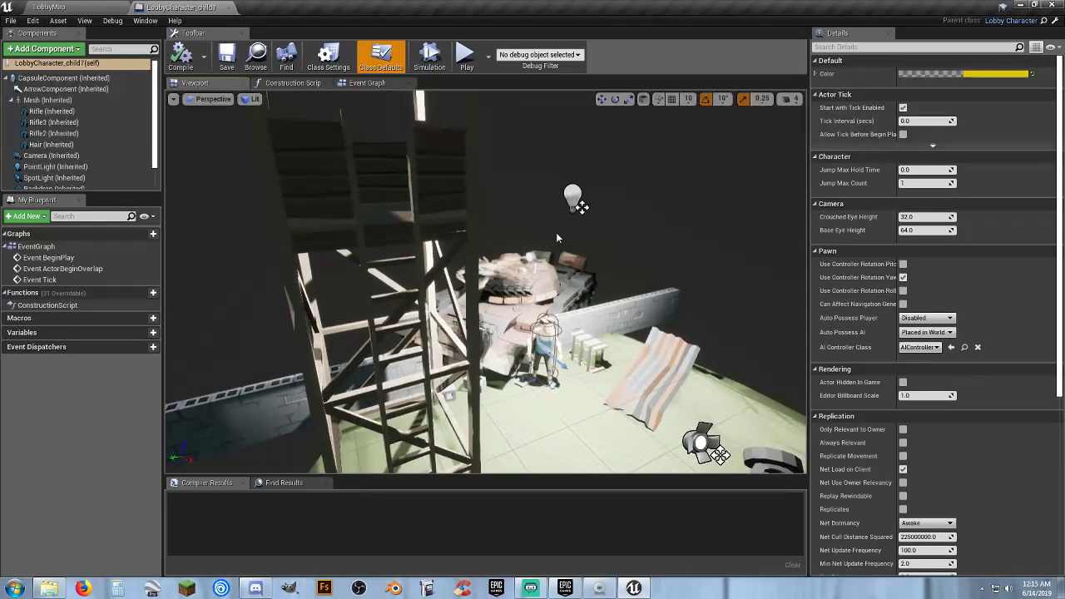
click(237, 8)
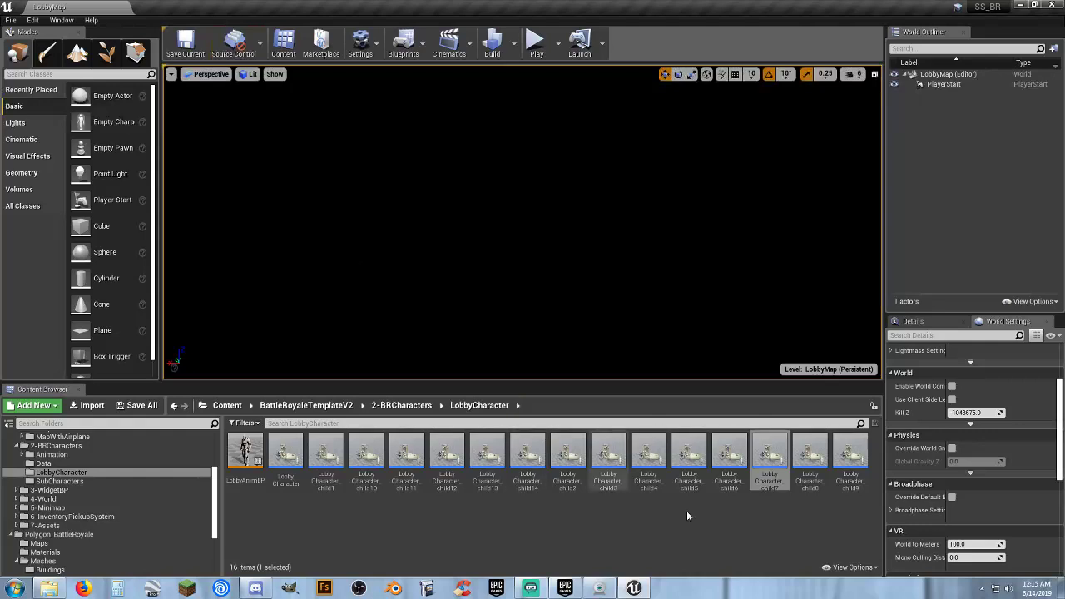
- View LobbyCharacter_child9 in the full Blueprint Editor's viewport and close it, and briefly check LobbyCharacter_child8's class defaults
double_click(849, 466)
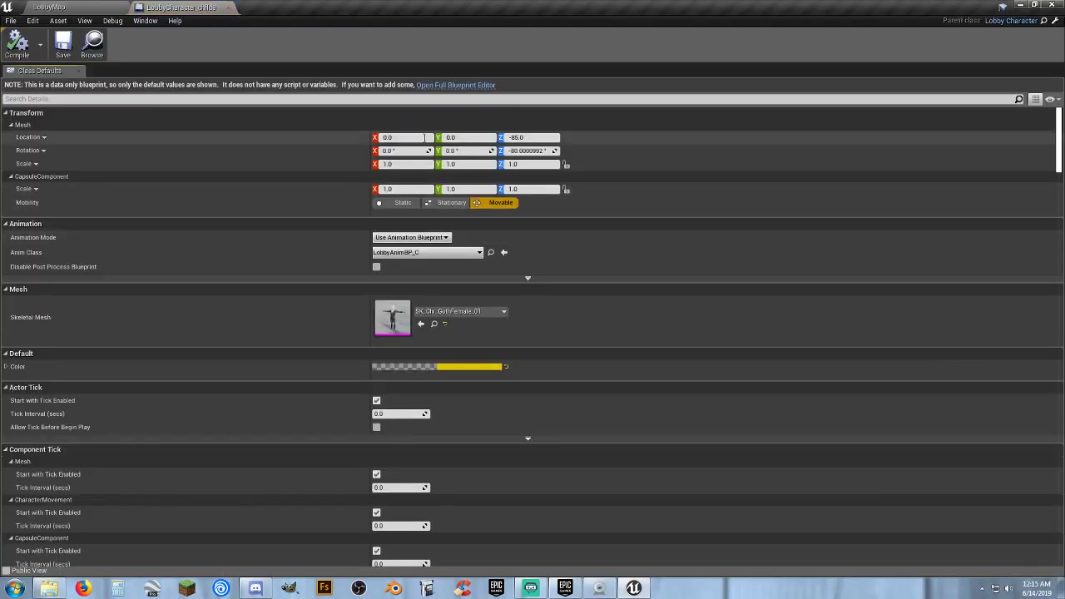
click(457, 84)
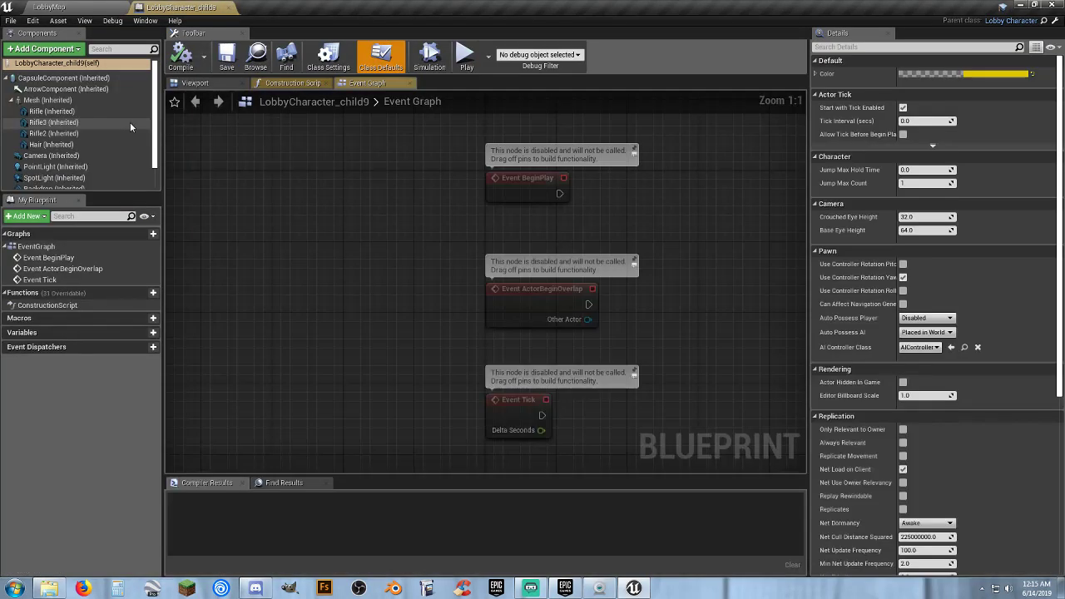
click(208, 85)
right_drag(485, 283, 449, 300)
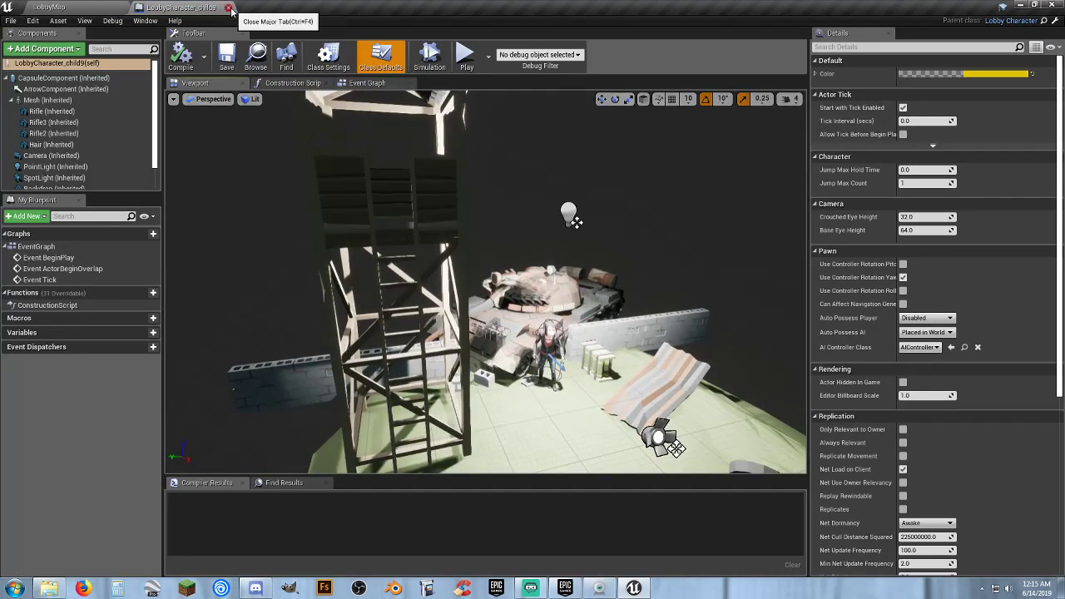
click(226, 7)
double_click(804, 484)
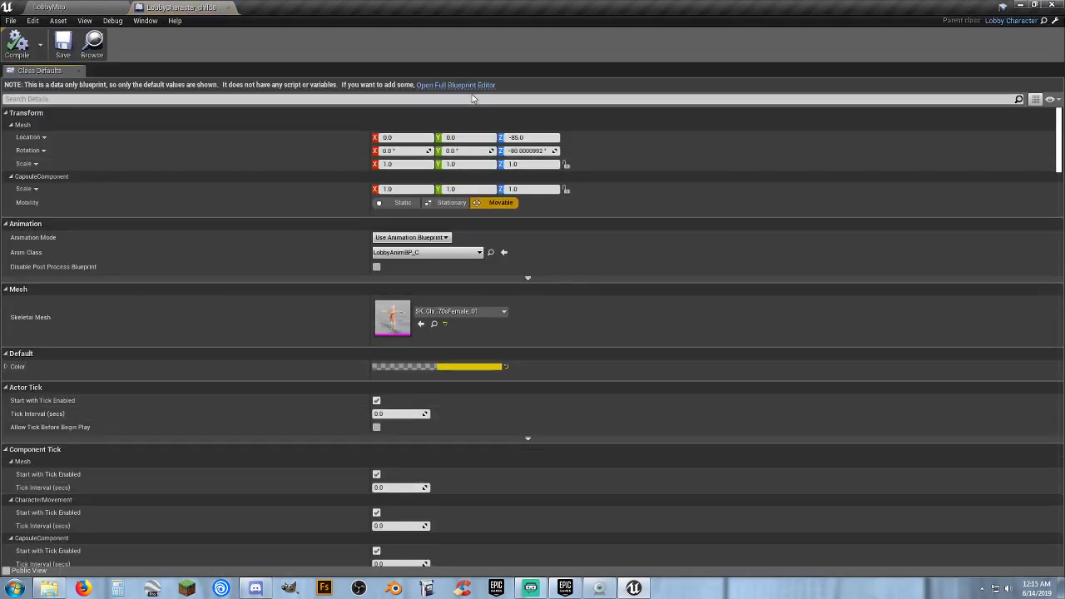
click(228, 7)
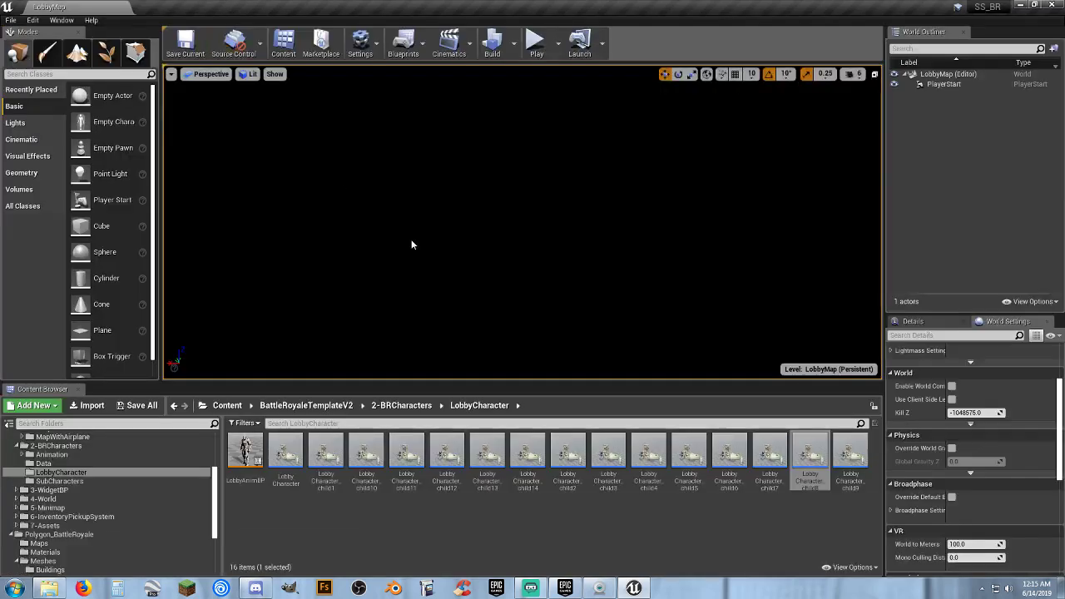
- Reopen LobbyCharacter_child9, examine its character's hair up close in the viewport, and close the blueprint
double_click(859, 488)
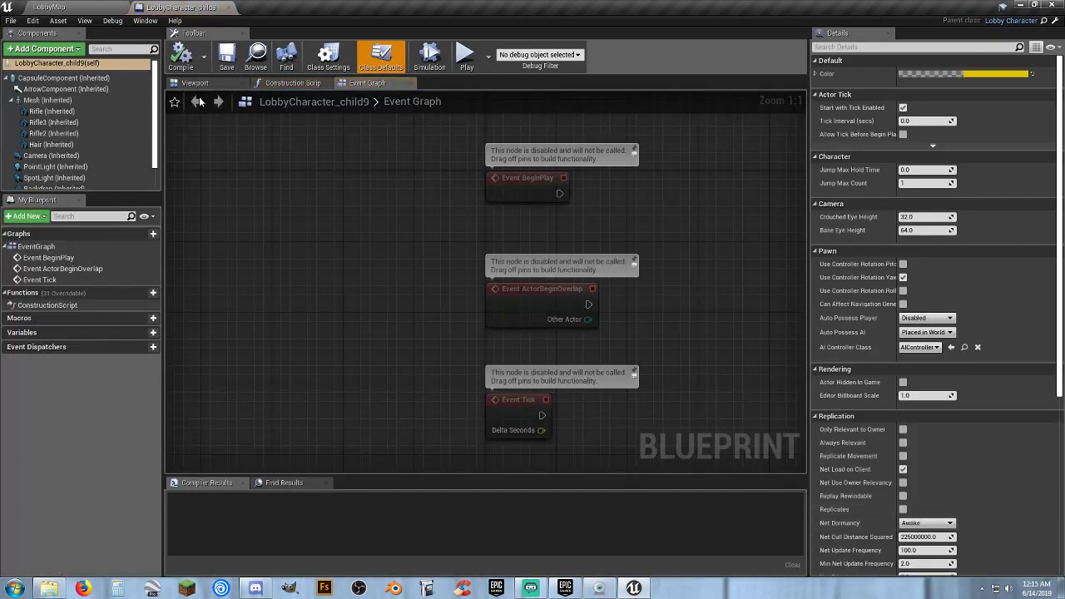
click(197, 83)
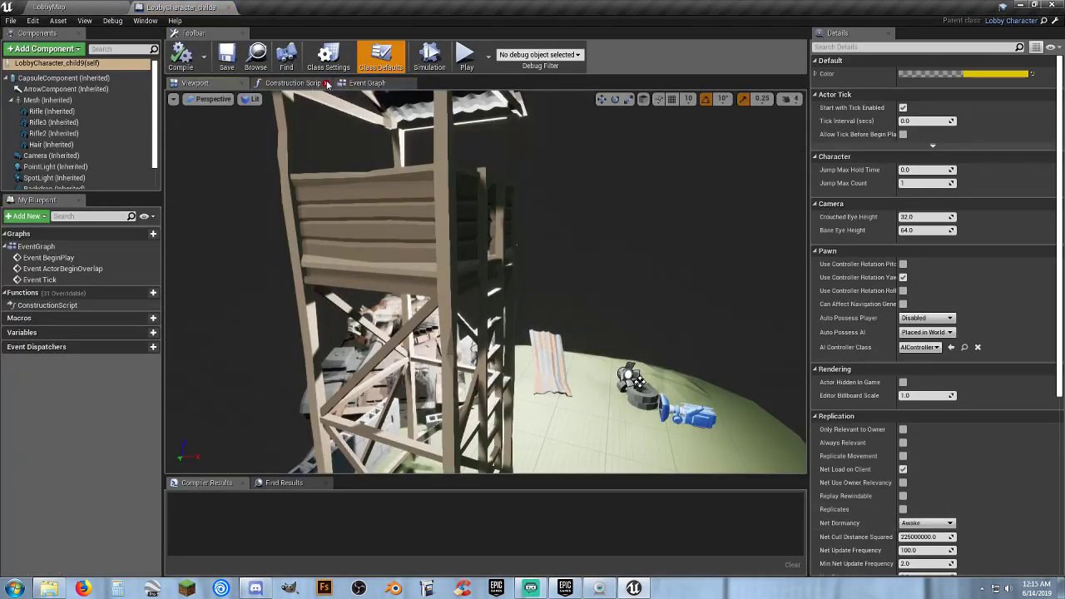
click(358, 83)
right_drag(435, 164, 403, 158)
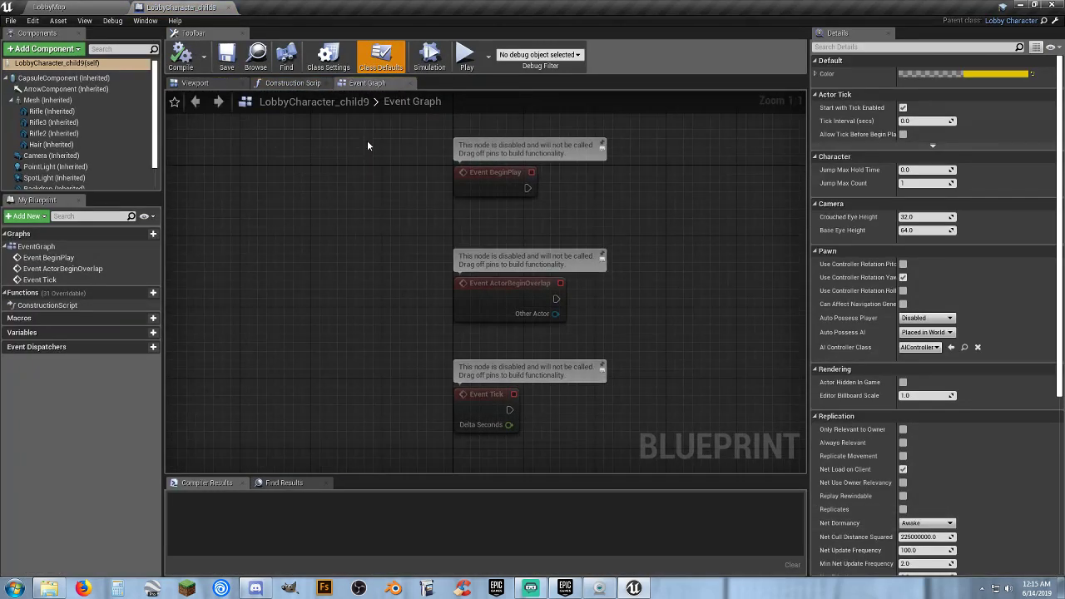
click(215, 83)
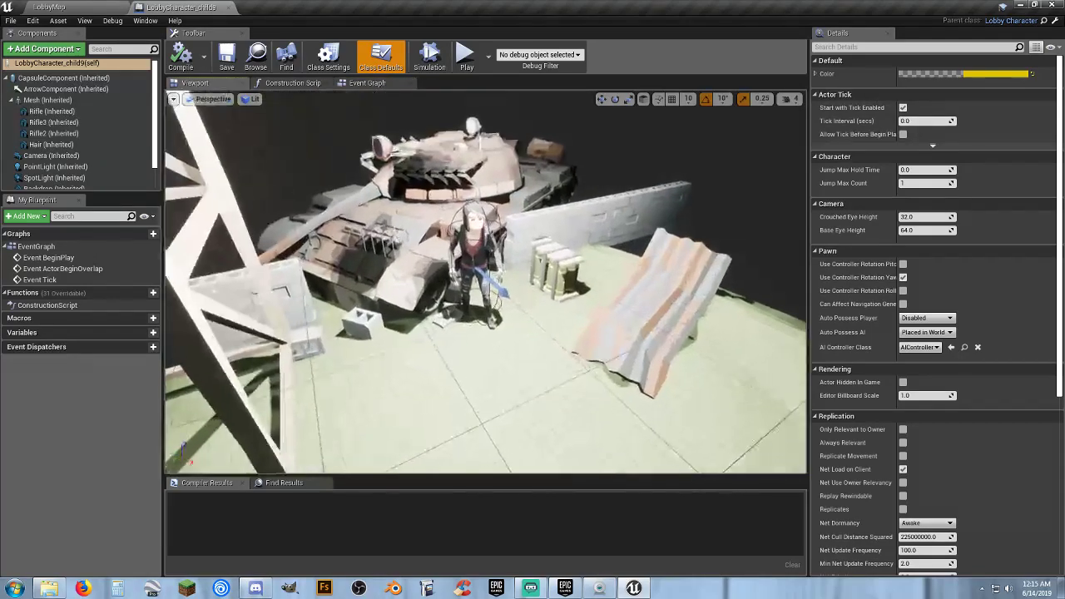
scroll(486, 282, up, 4)
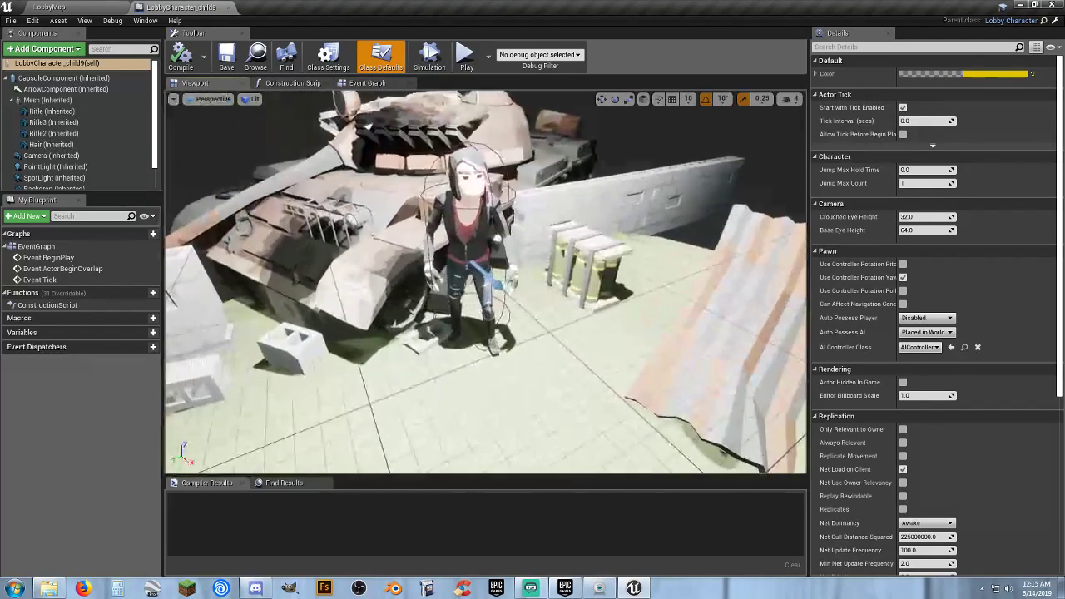
click(229, 8)
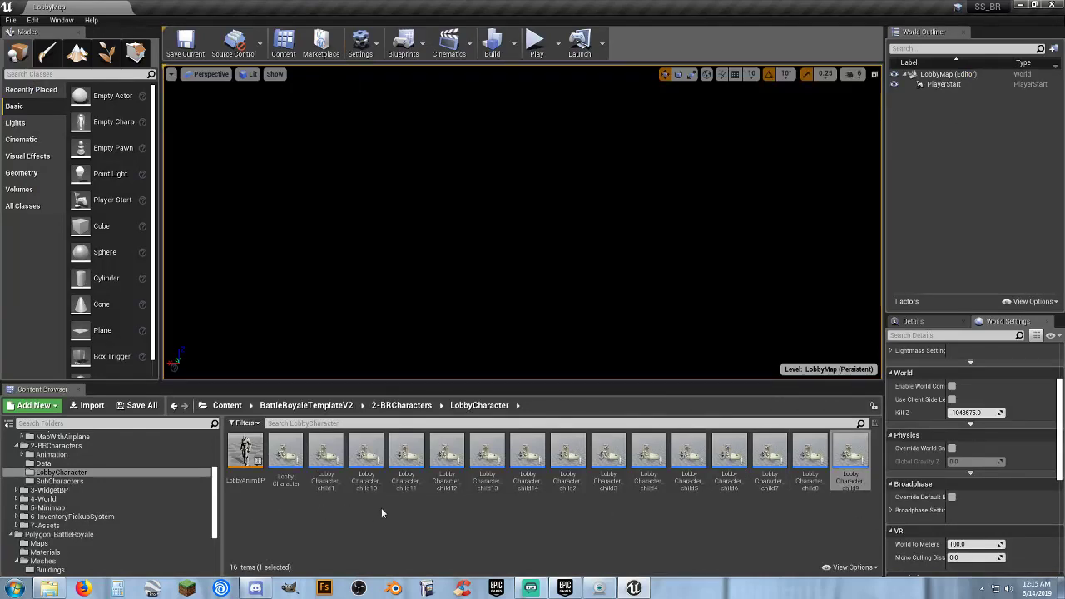
- Check which character model LobbyCharacter_child10 shows in its blueprint viewport and close the blueprint
double_click(365, 489)
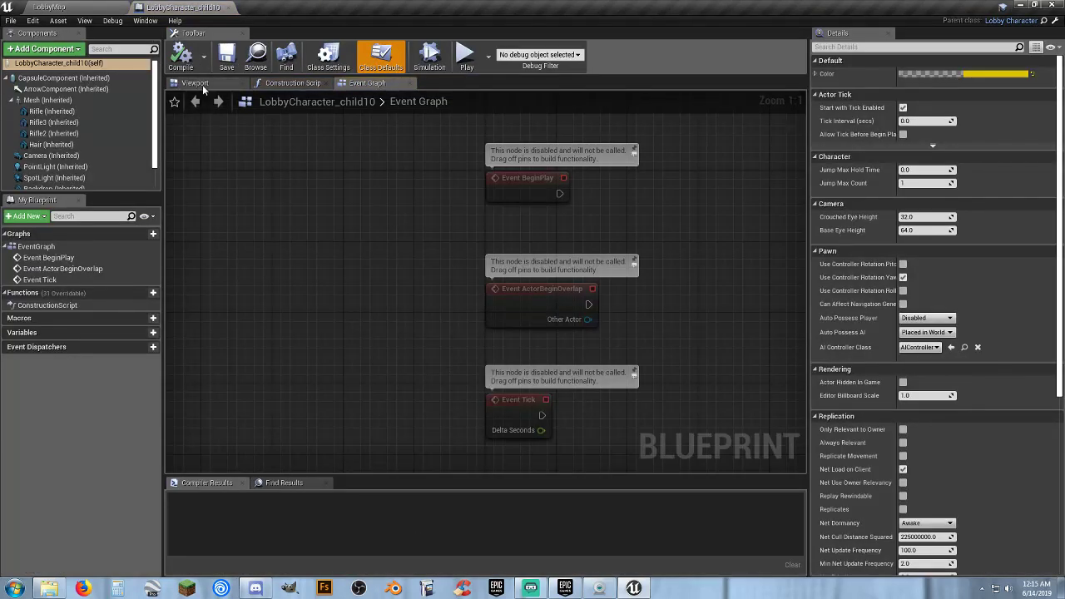
click(197, 84)
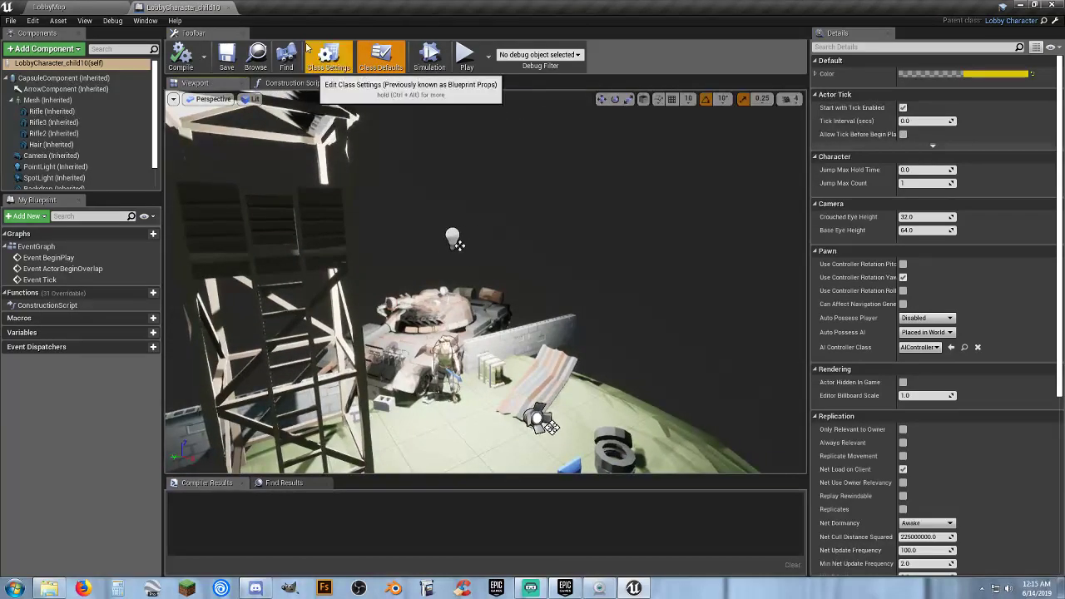
click(229, 8)
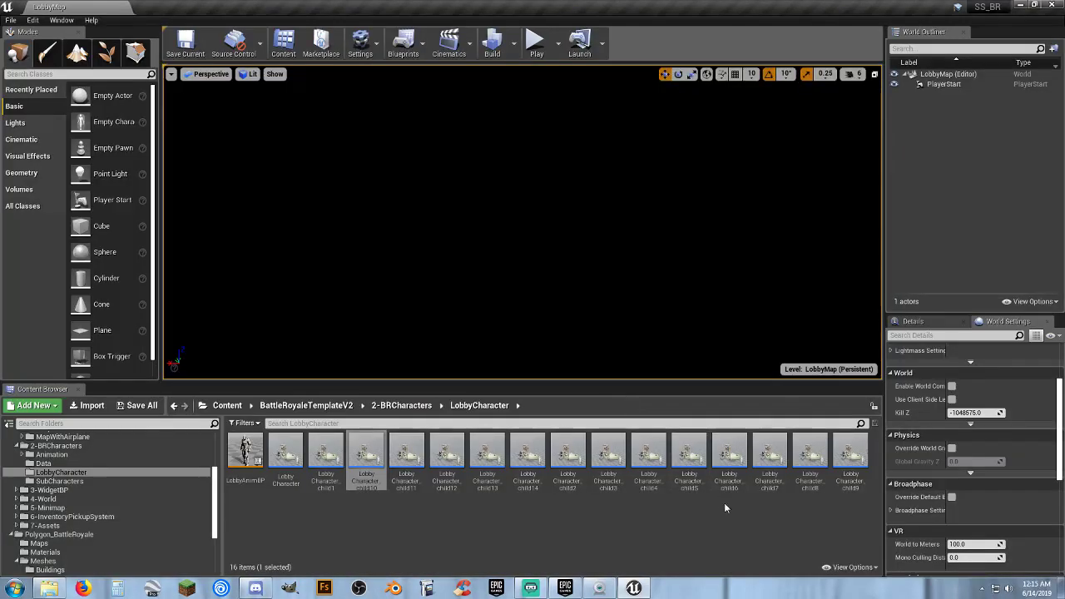
- Reopen LobbyCharacter_child7 to look at its character again from closer in the viewport, and close it
double_click(770, 479)
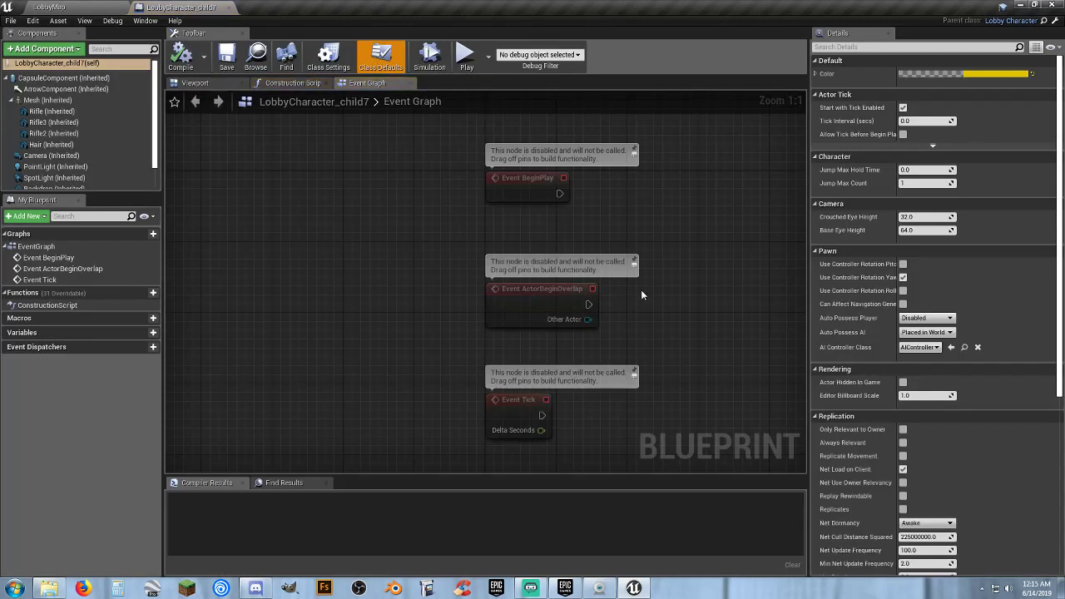
right_drag(641, 294, 629, 291)
click(215, 83)
right_drag(301, 124, 492, 248)
key(w)
key(s)
click(228, 7)
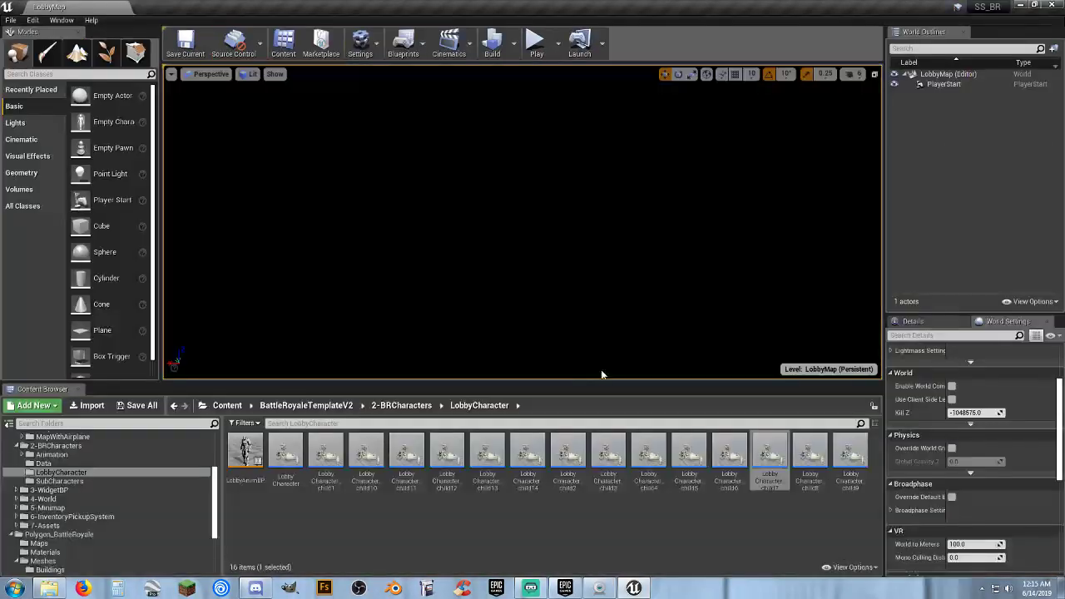
- Open LobbyCharacter_child8 in the full Blueprint Editor, examine its character in the viewport, and return to LobbyMap
double_click(818, 463)
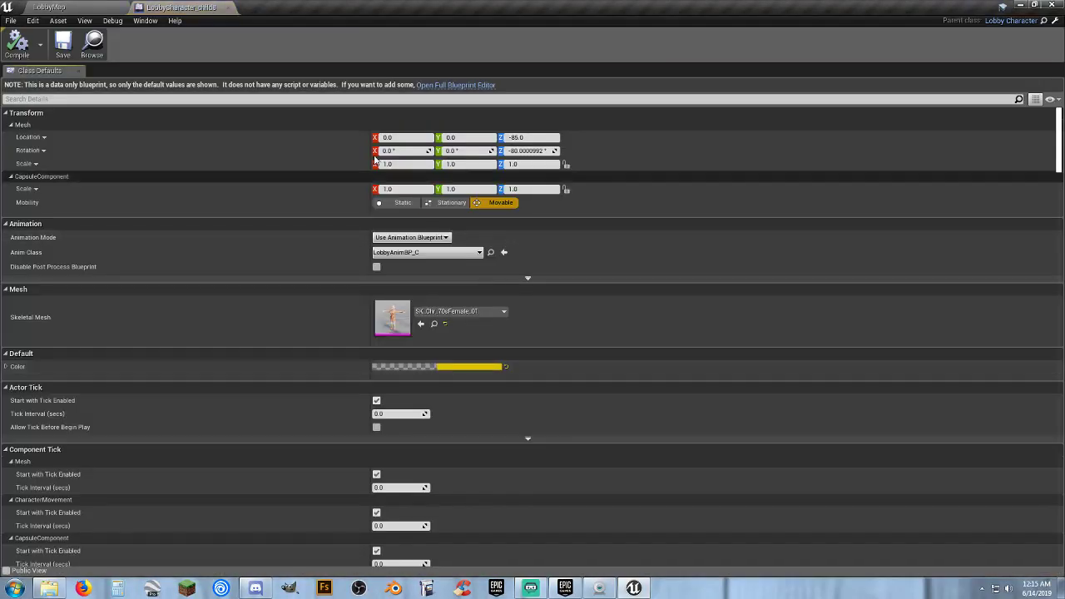
click(463, 86)
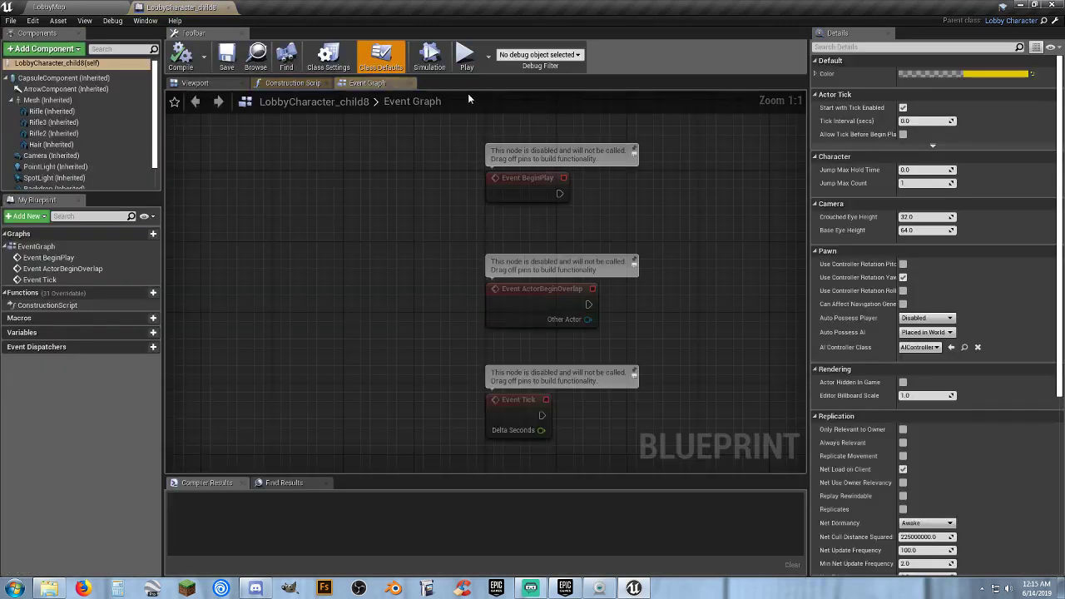
click(195, 83)
right_drag(532, 270, 606, 270)
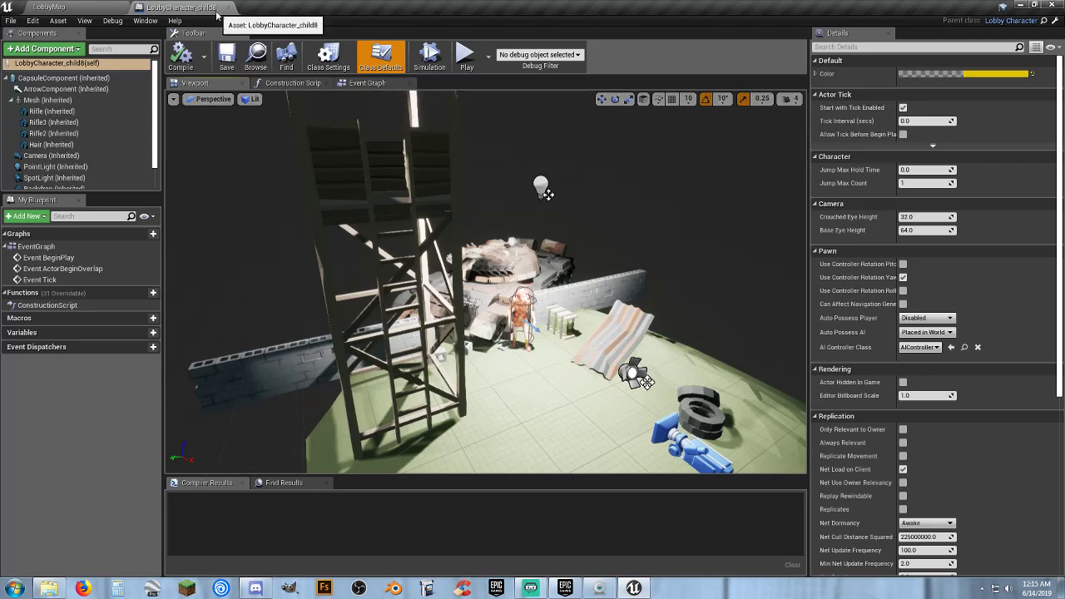
click(92, 7)
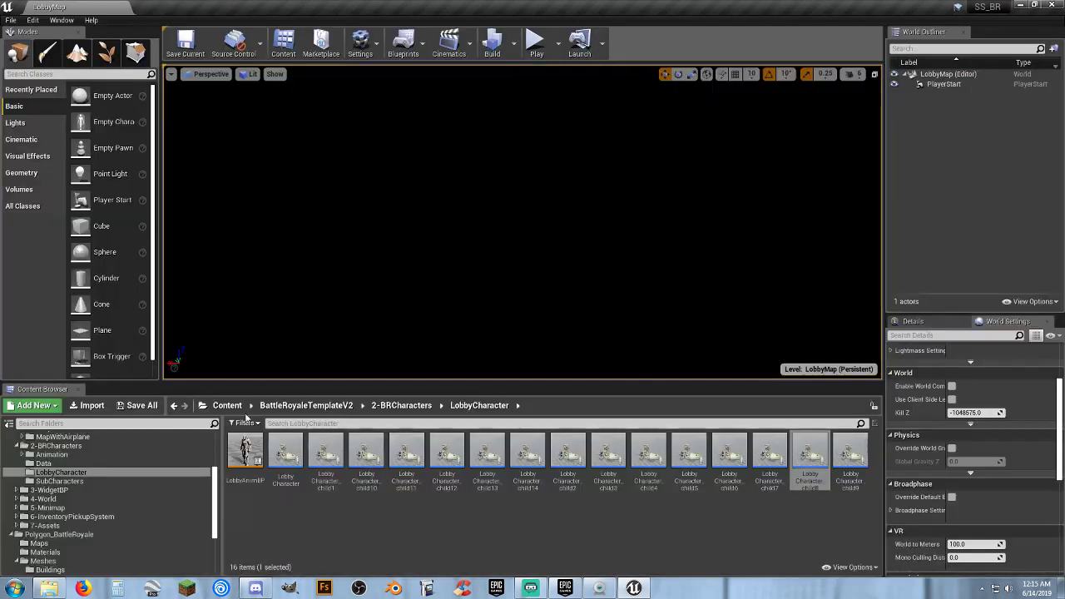
- Inspect Character8 from the SubCharacters folder in its blueprint viewport, close it, and clear the asset selection
click(87, 482)
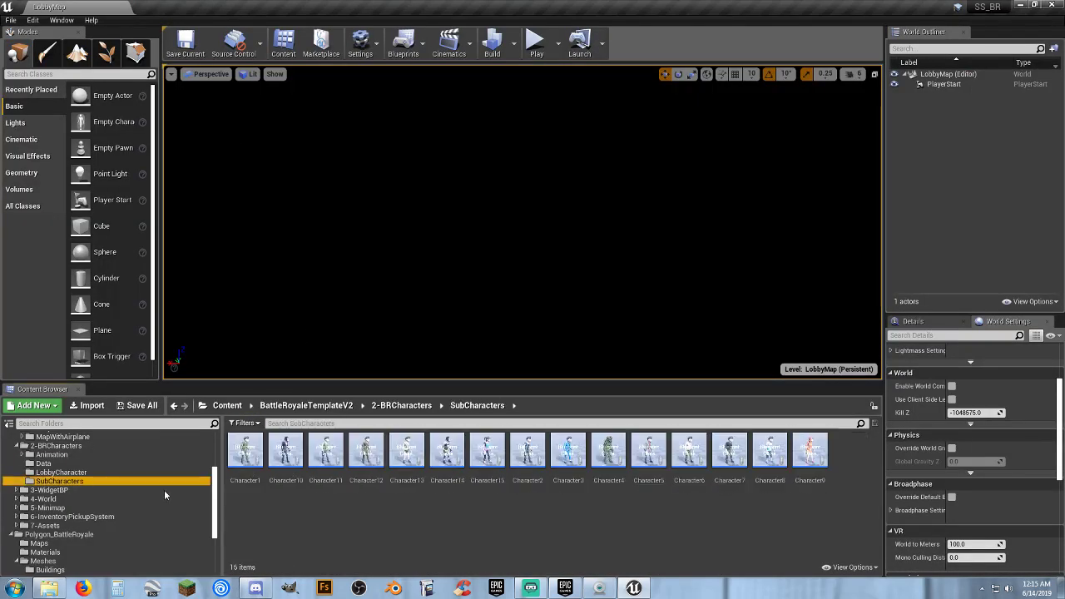
double_click(772, 491)
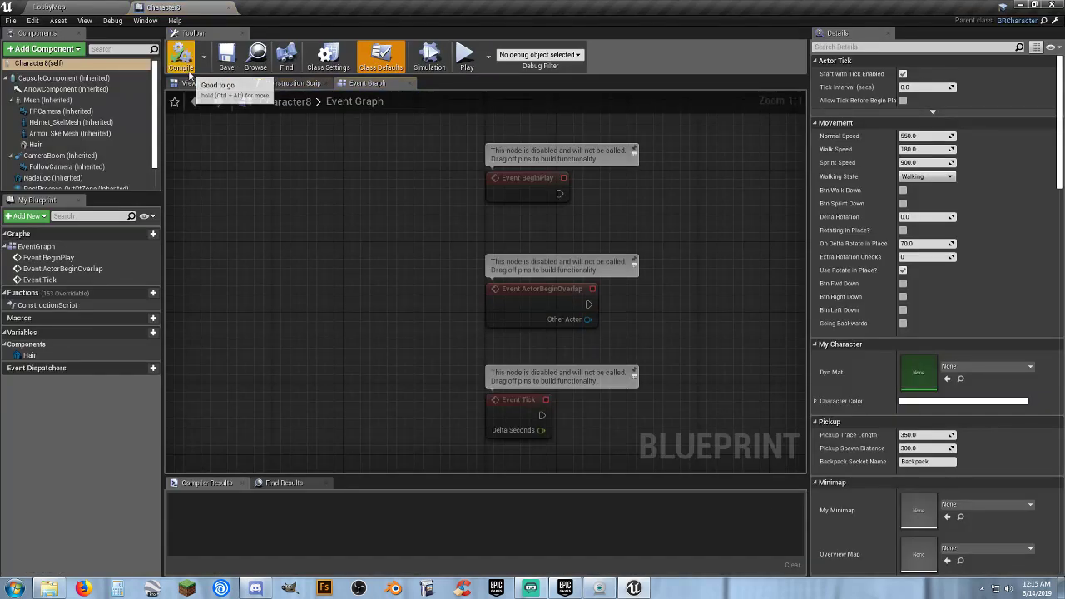
click(195, 83)
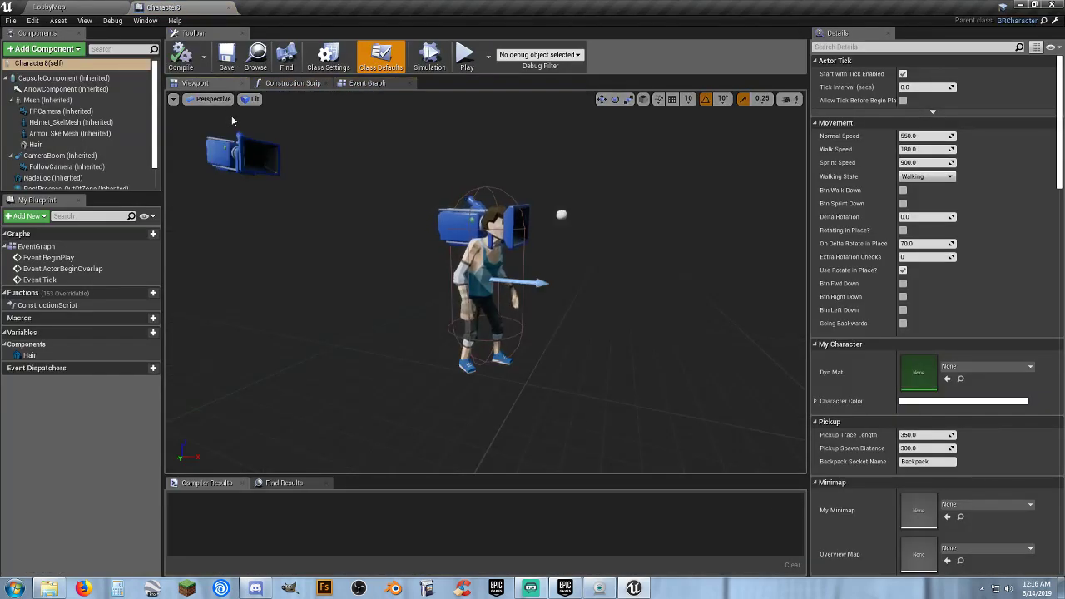
click(231, 7)
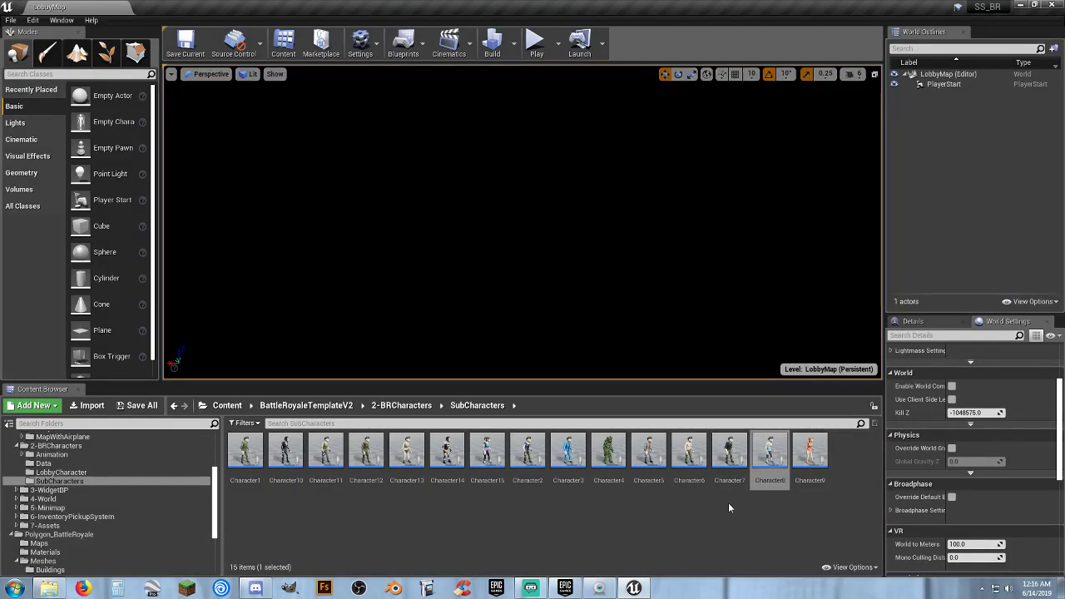
click(704, 516)
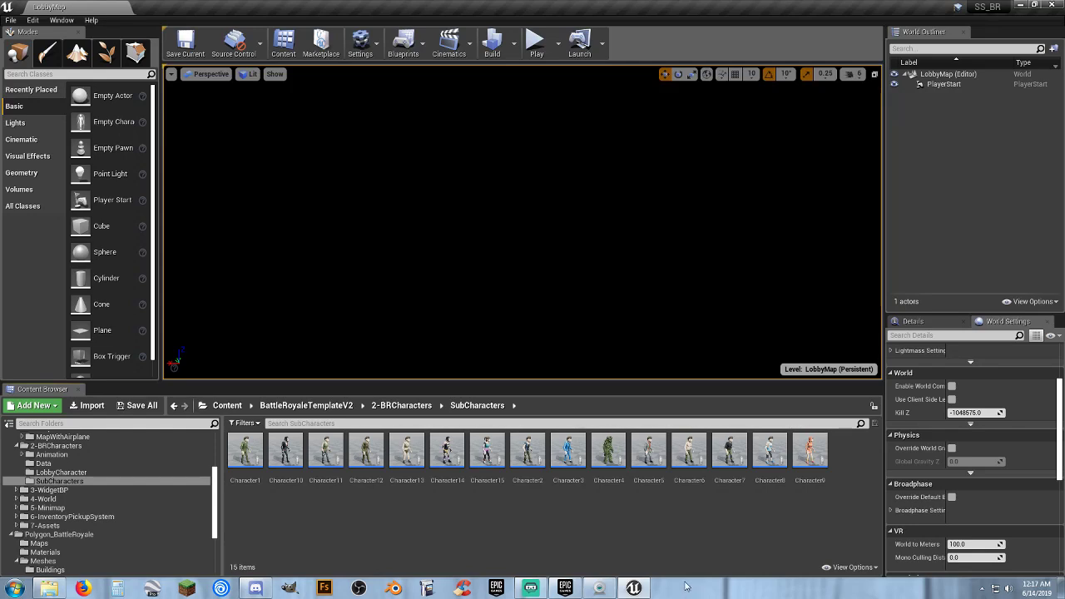
- Play the LobbyMap level and cycle through the selectable lobby characters to check the hair on each one
click(536, 42)
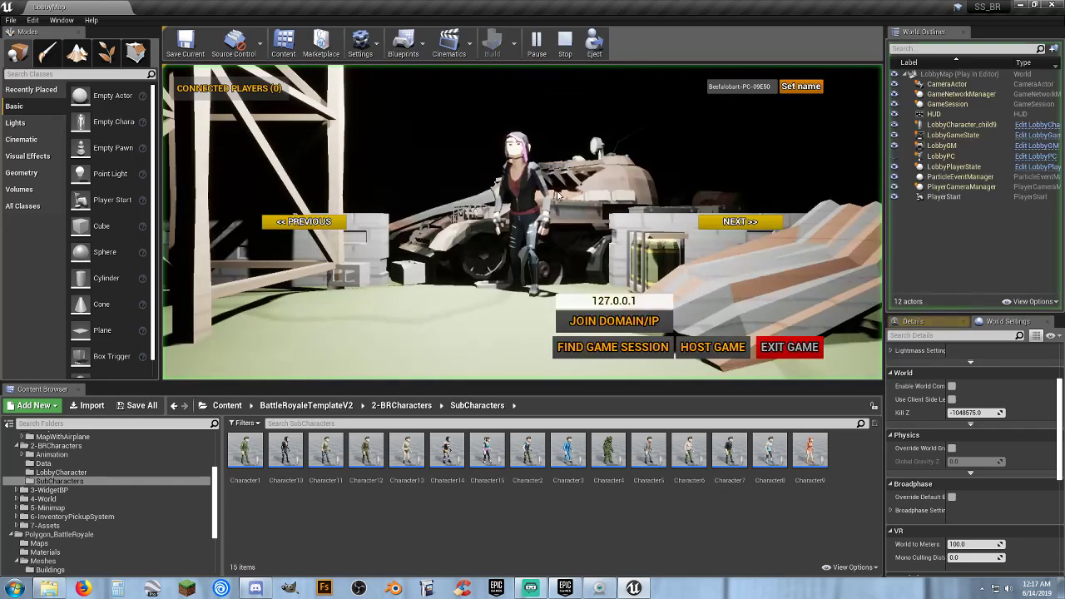
click(706, 226)
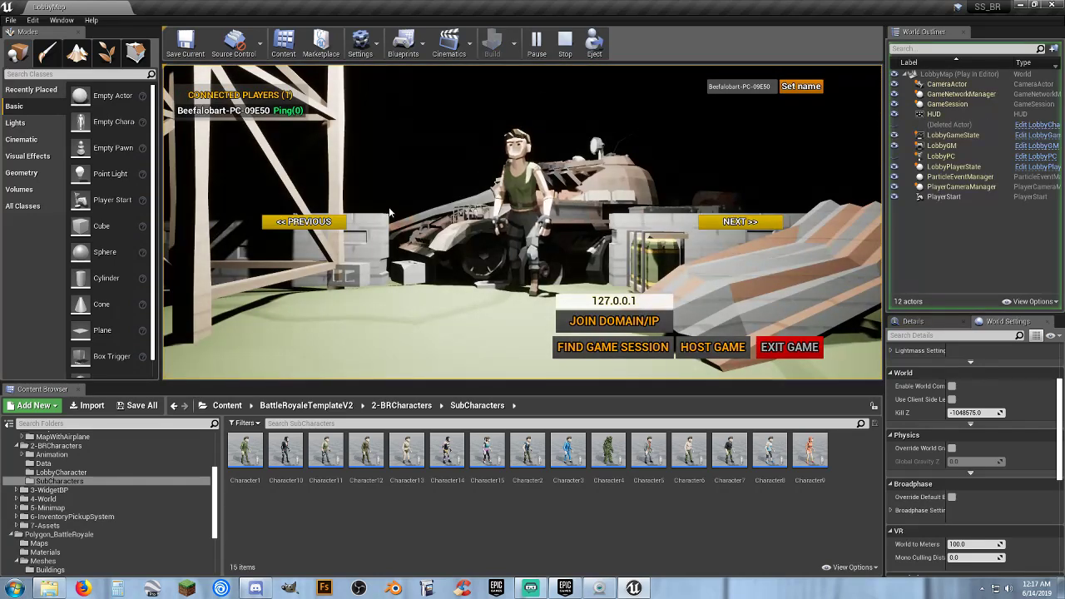
click(330, 222)
click(330, 221)
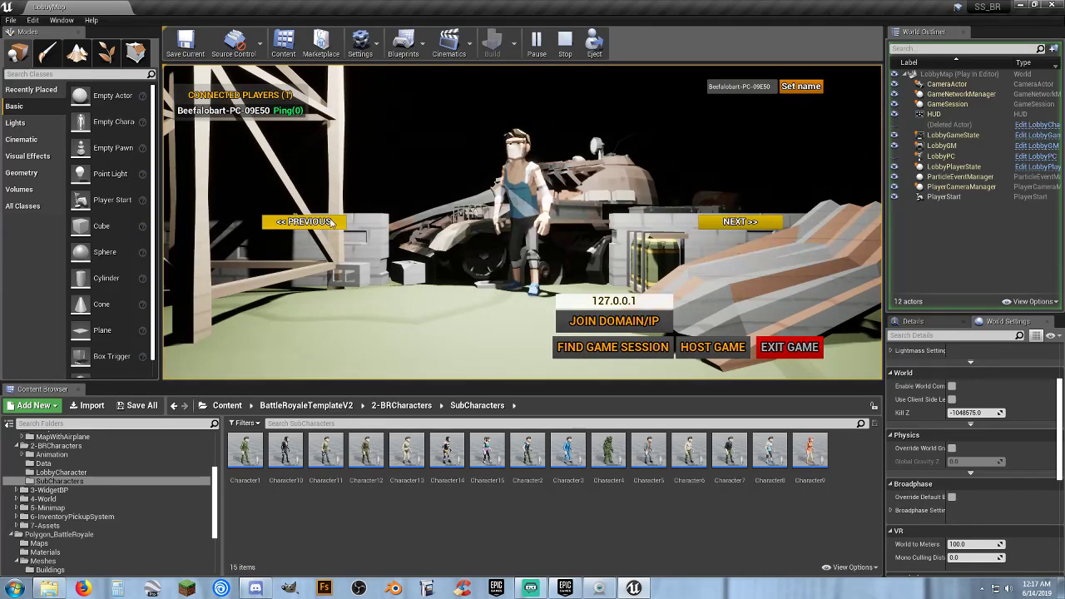
click(331, 222)
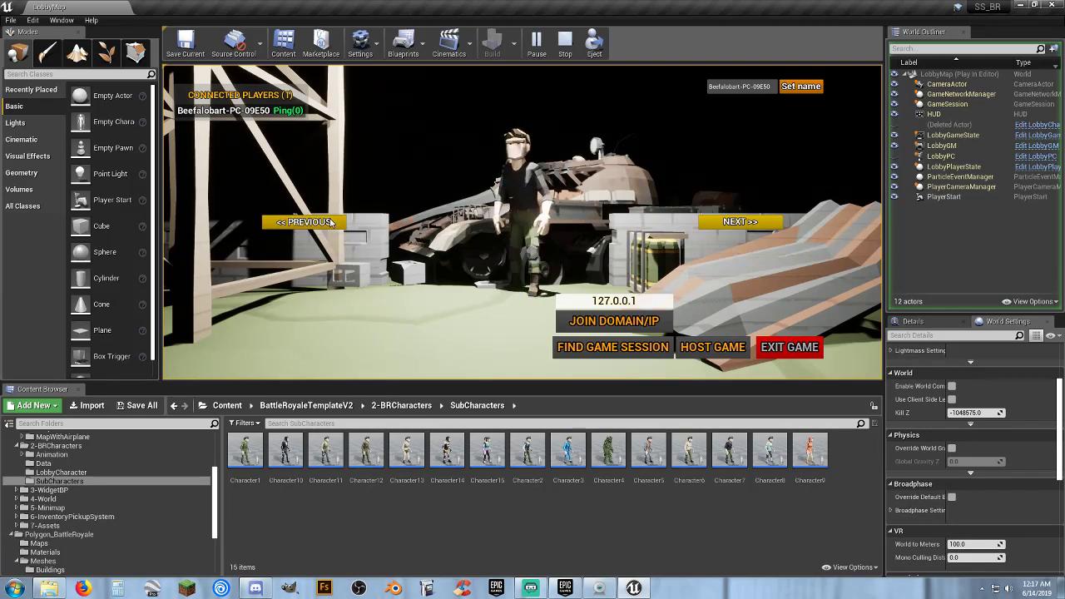
click(330, 222)
click(330, 222)
click(331, 222)
click(330, 222)
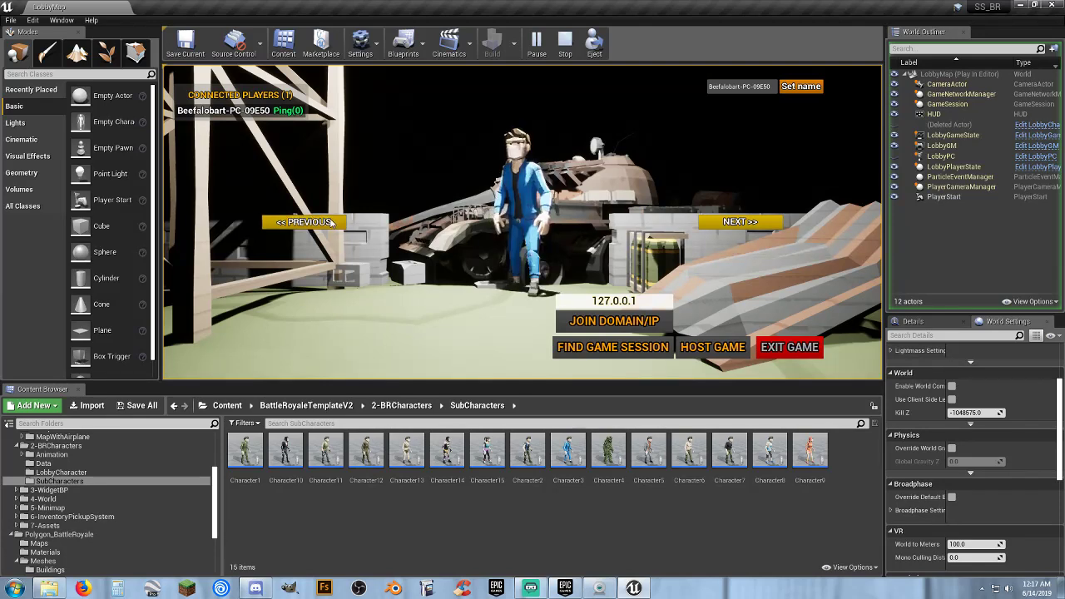
click(331, 222)
click(332, 222)
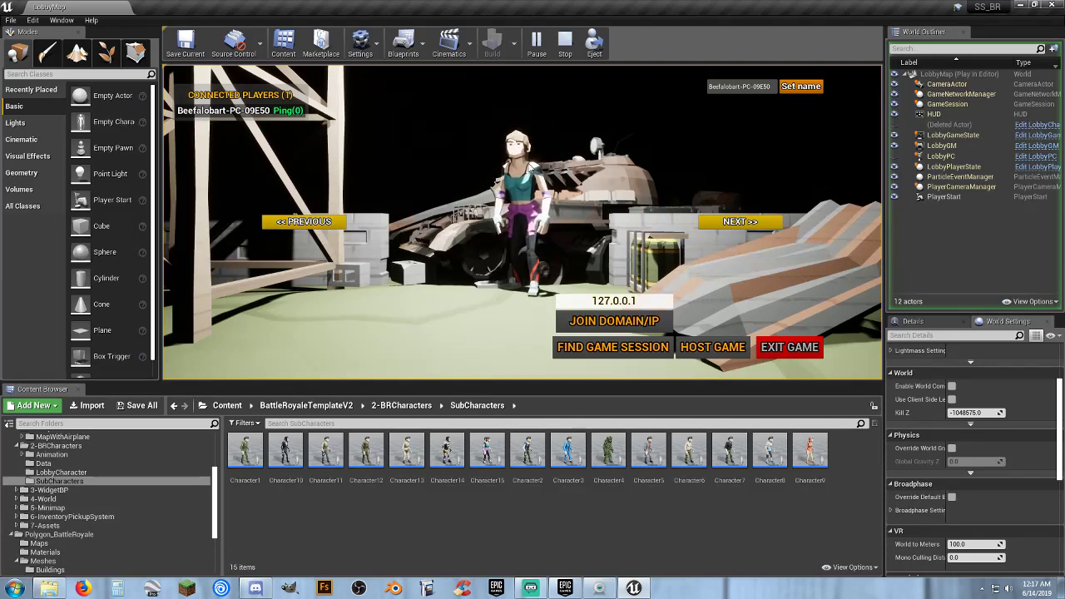
click(331, 222)
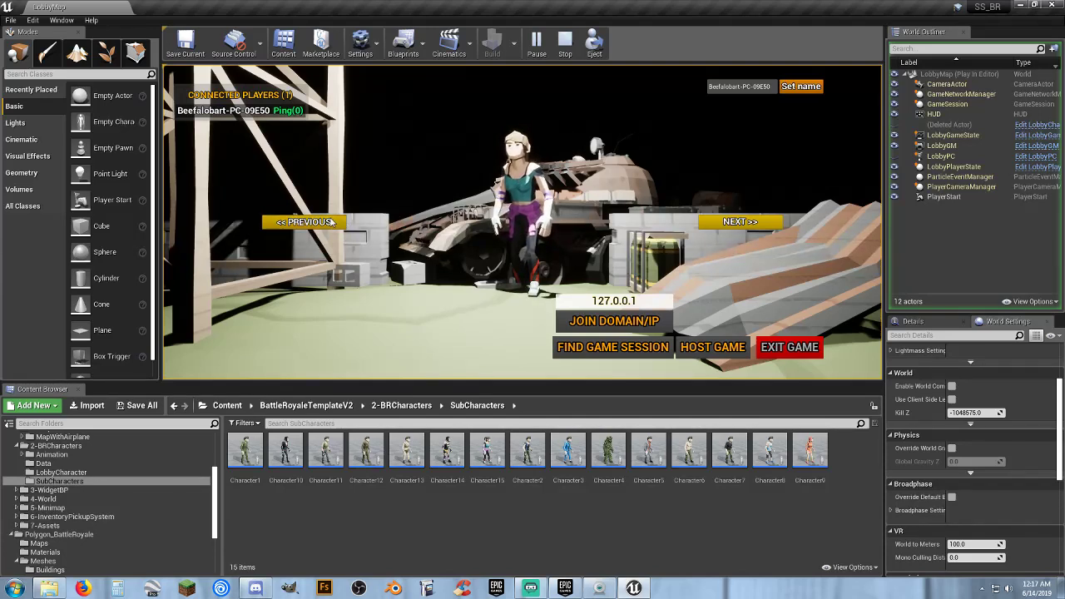
click(332, 222)
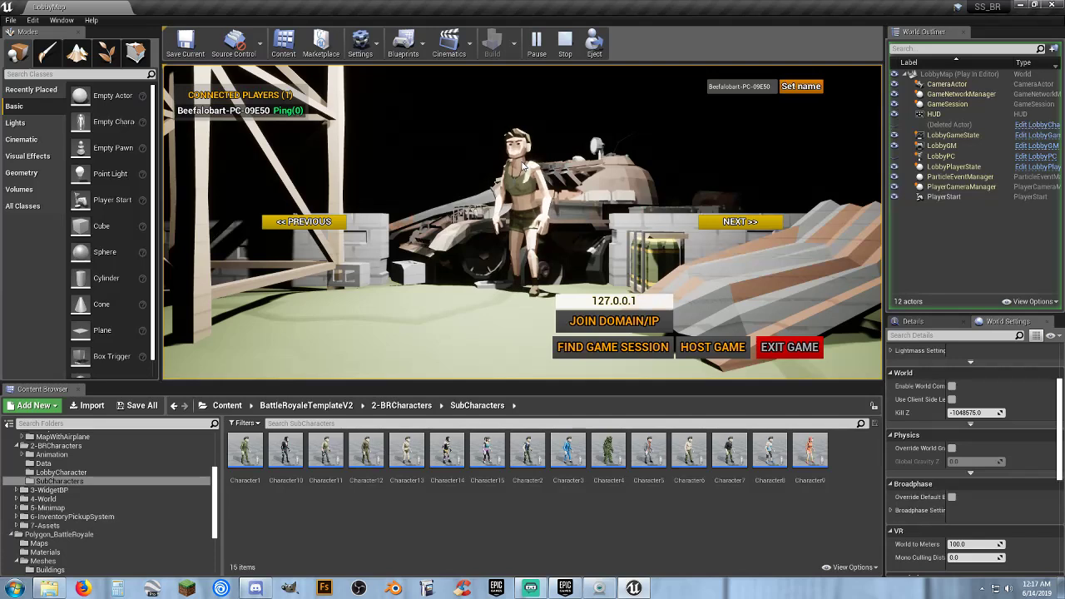
- Go back through the previous lobby characters to recheck their hair, and exit the running game
click(333, 225)
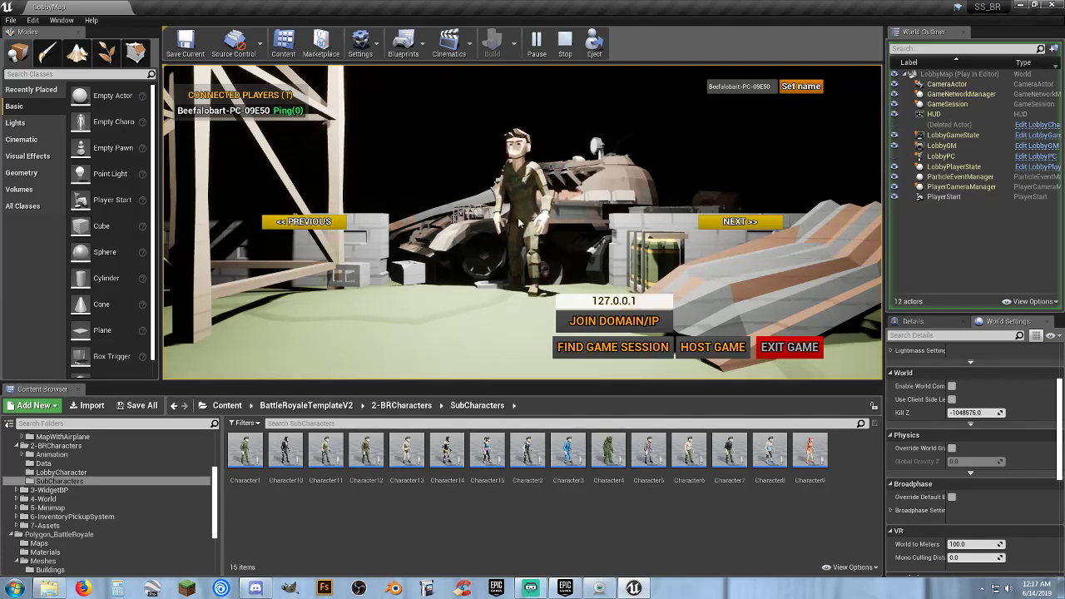
click(339, 224)
click(340, 225)
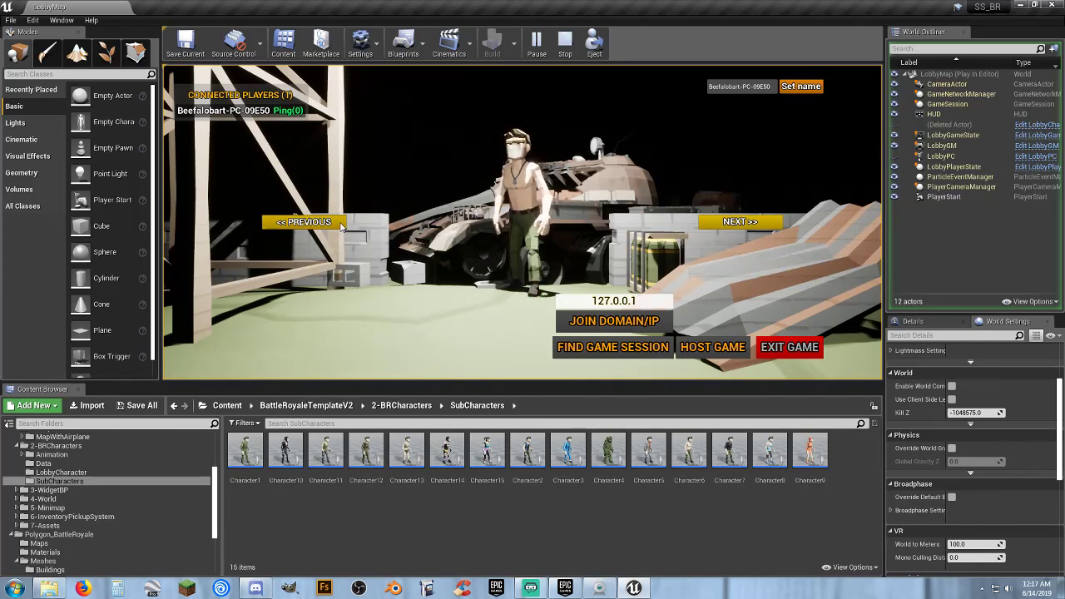
click(340, 226)
click(341, 227)
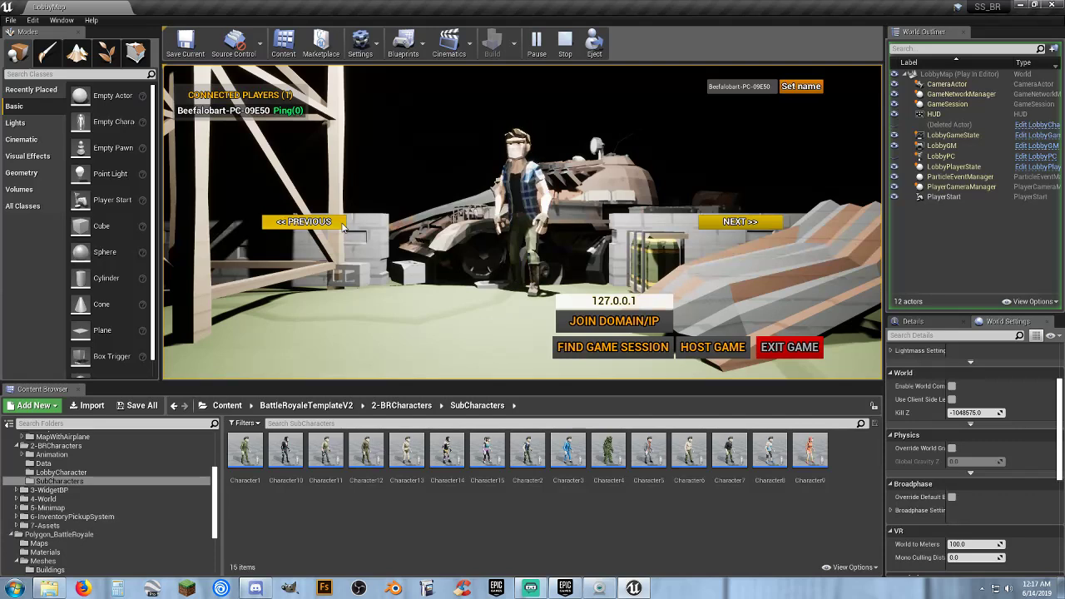
click(341, 226)
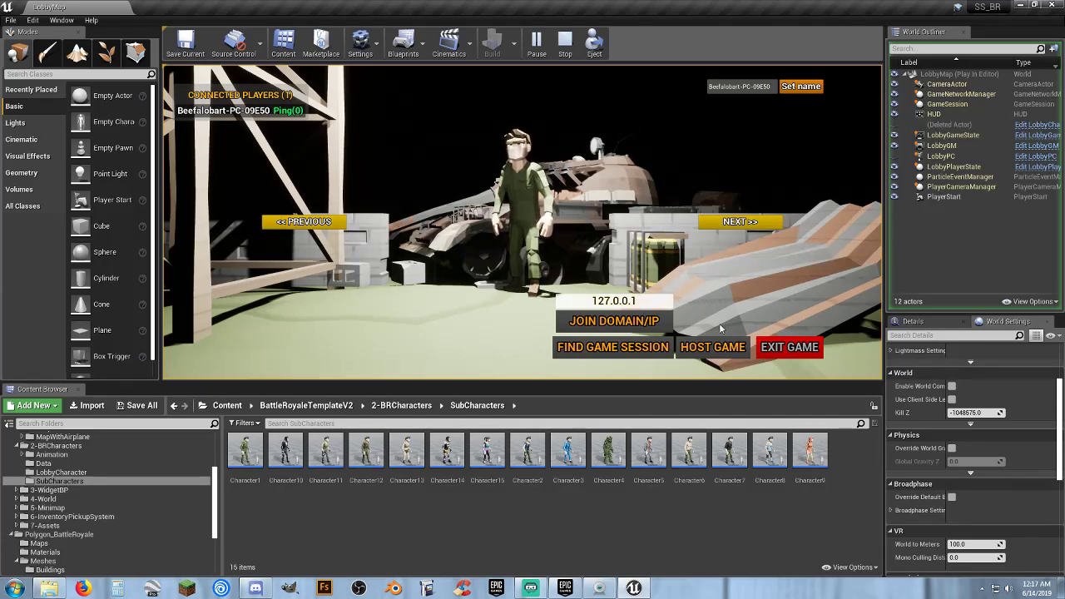
click(773, 348)
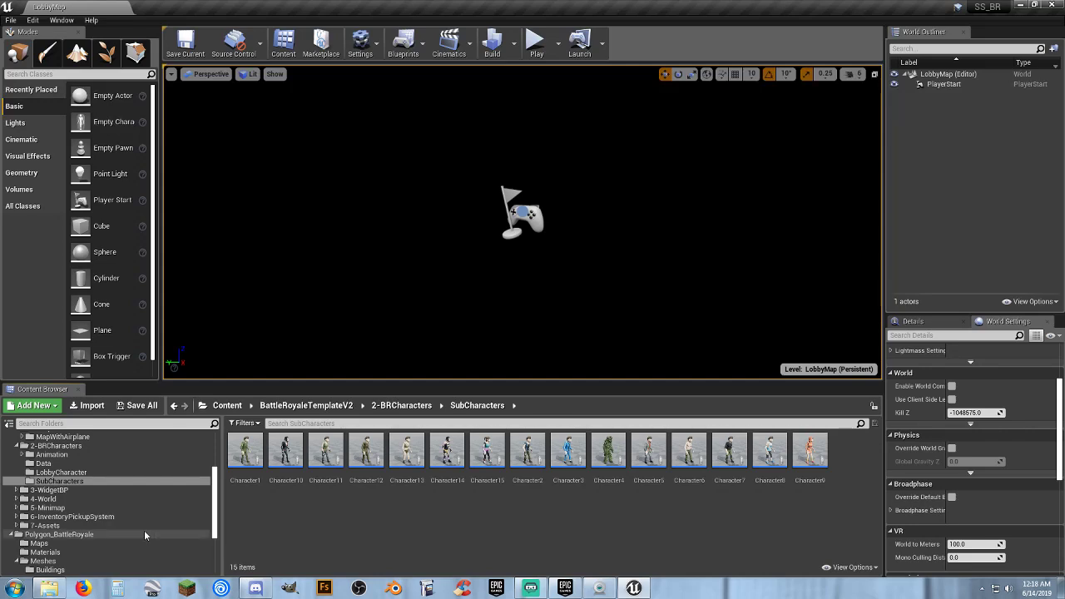
- Browse the weapon meshes in Polygon_BattleRoyale/Meshes/Weapons, from the grenade launchers and pistols to the assault rifles
scroll(125, 533, down, 5)
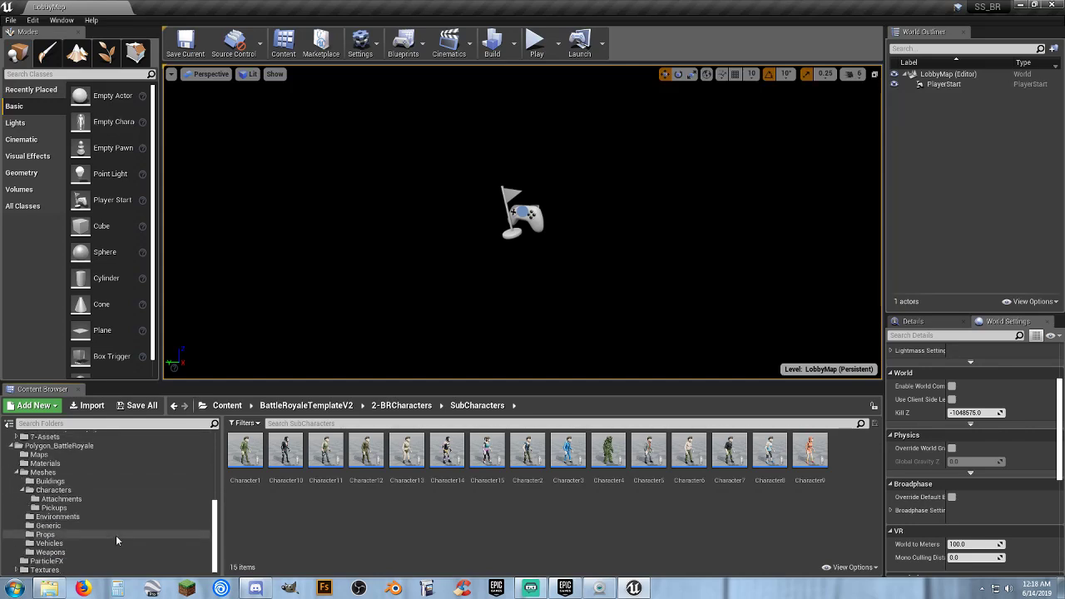
click(60, 552)
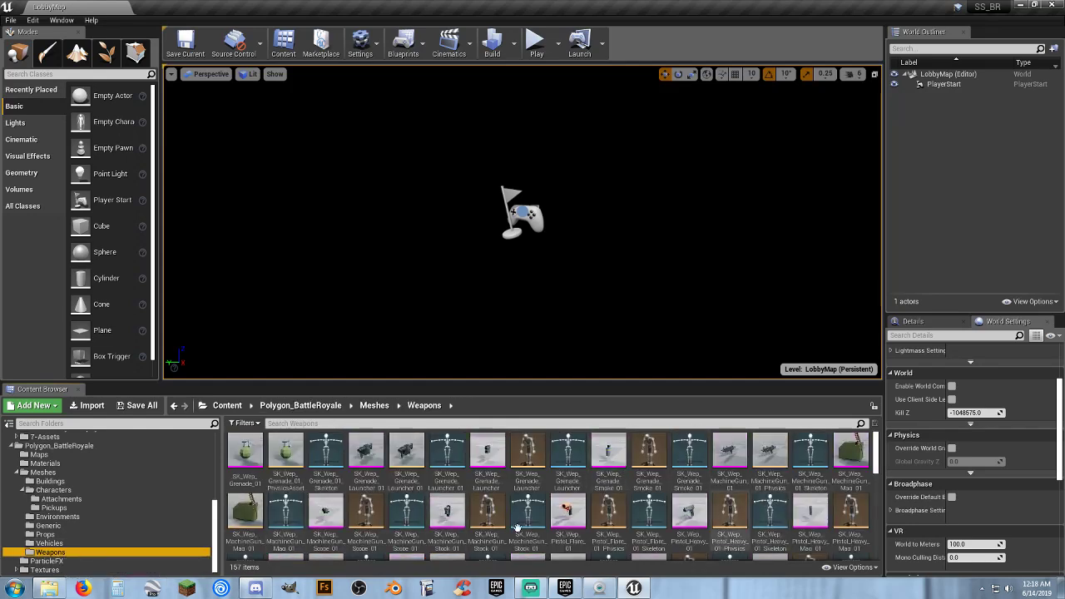
click(366, 454)
scroll(728, 491, down, 2)
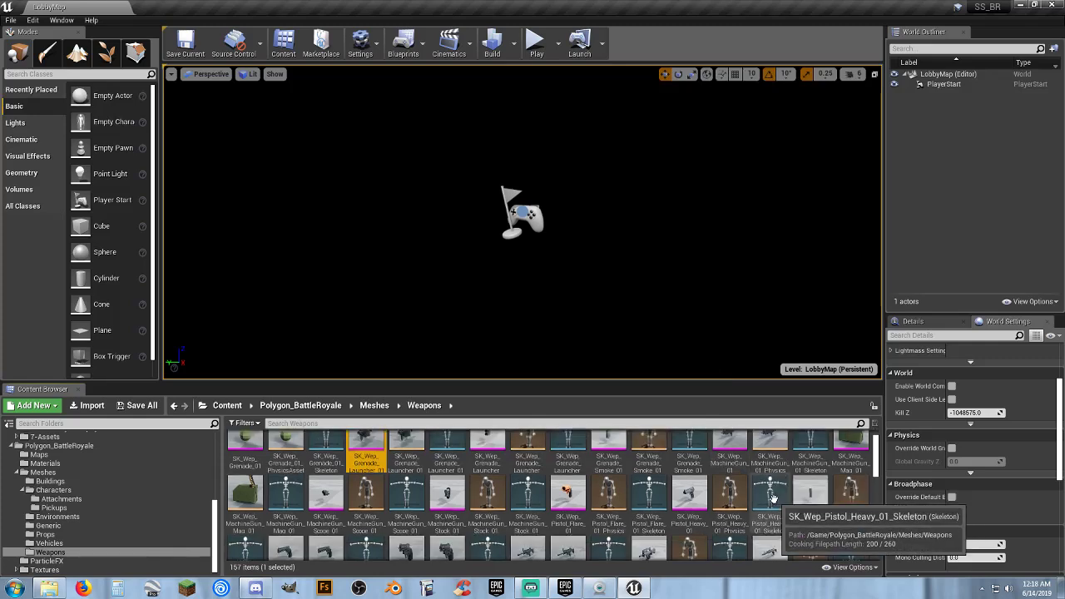
scroll(745, 517, up, 1)
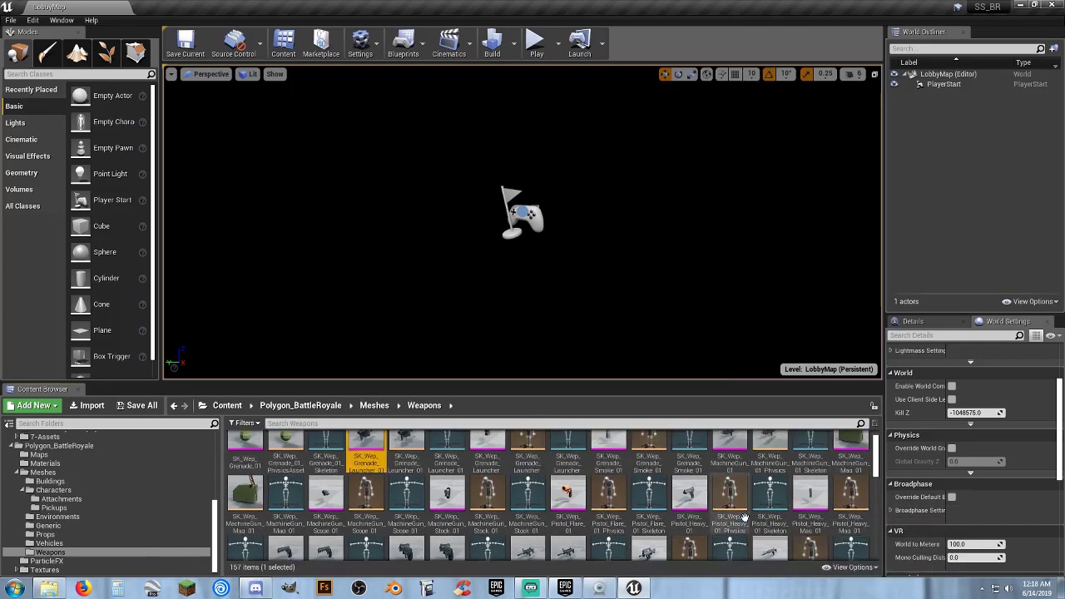
scroll(774, 517, down, 1)
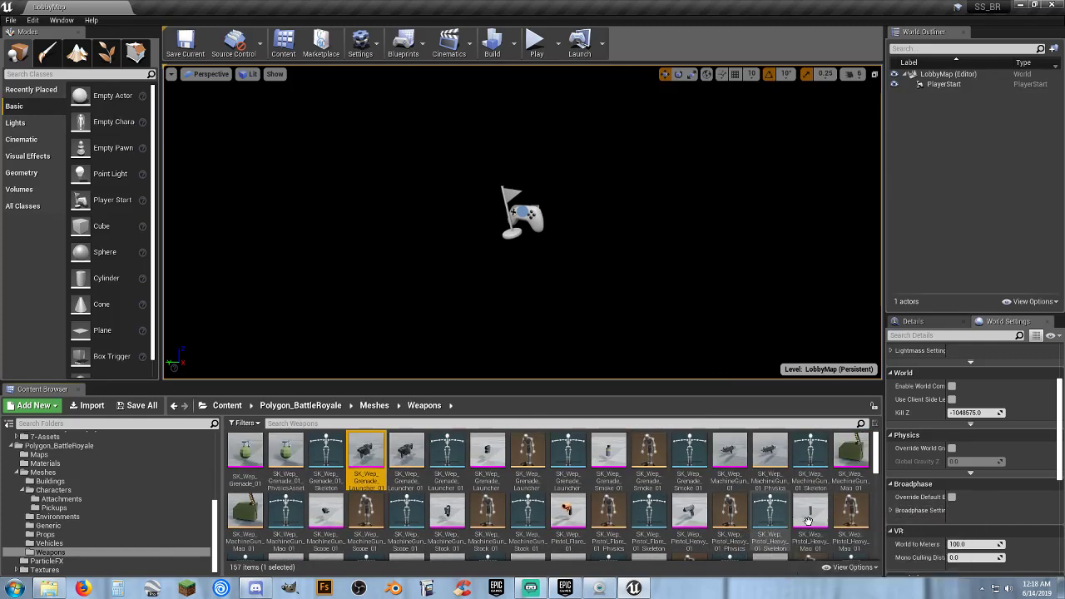
click(689, 476)
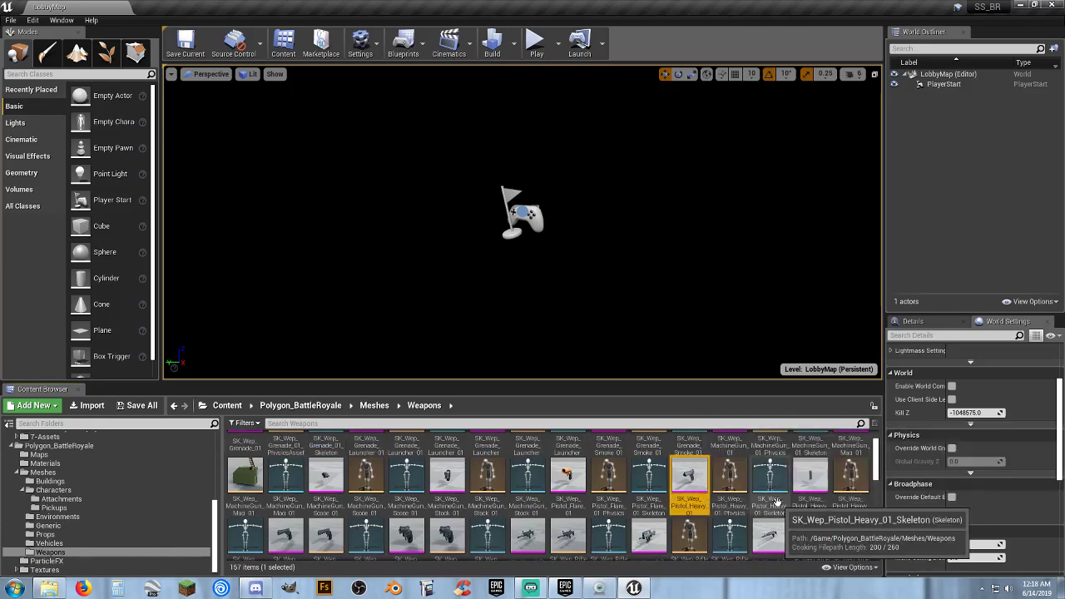
scroll(774, 504, down, 2)
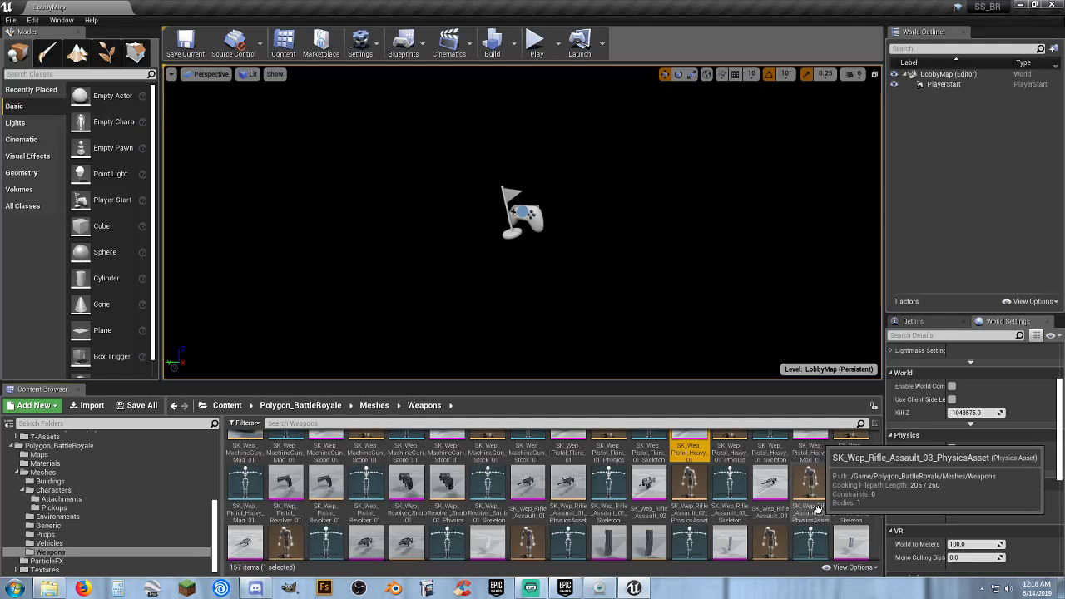
click(528, 483)
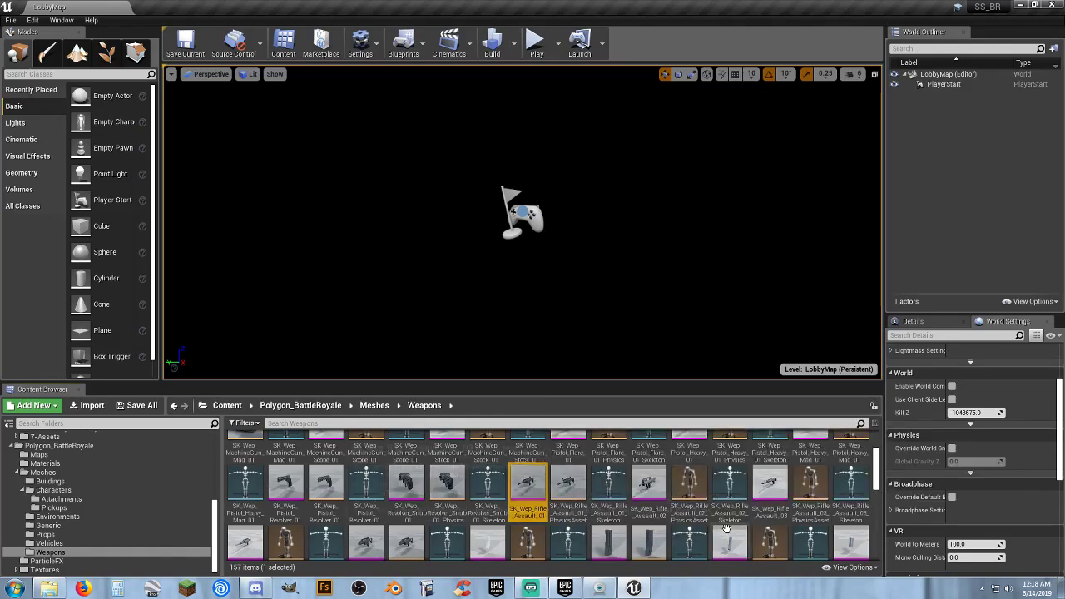
- Open the SK_Wep_Rifle_Assault_02 skeletal mesh, examine it side-on from close up, and close it
click(649, 486)
double_click(650, 487)
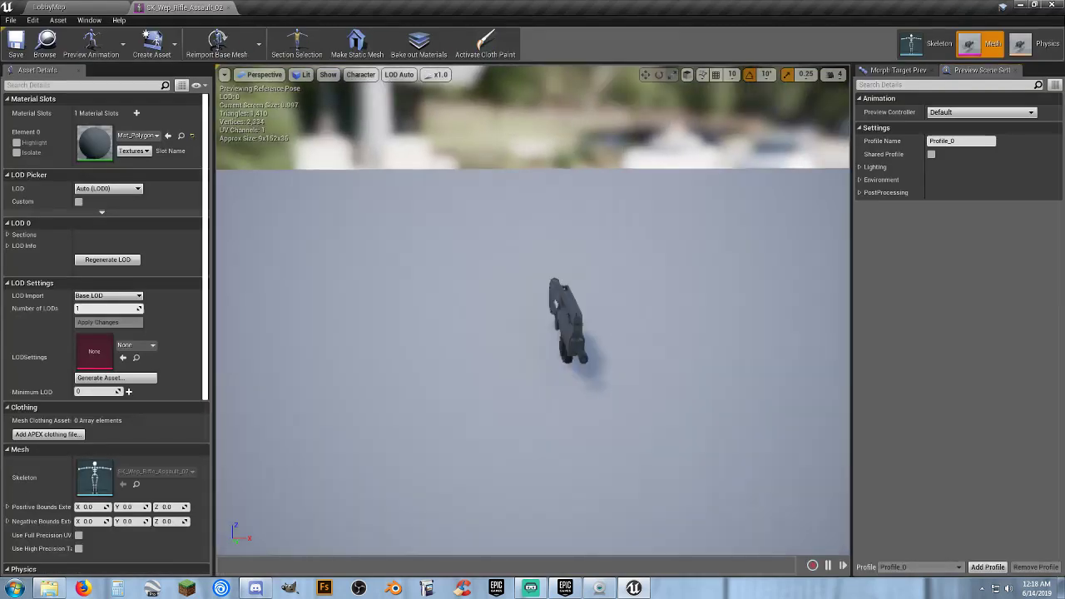
alt+drag(556, 304, 649, 295)
alt+right_drag(523, 303, 558, 303)
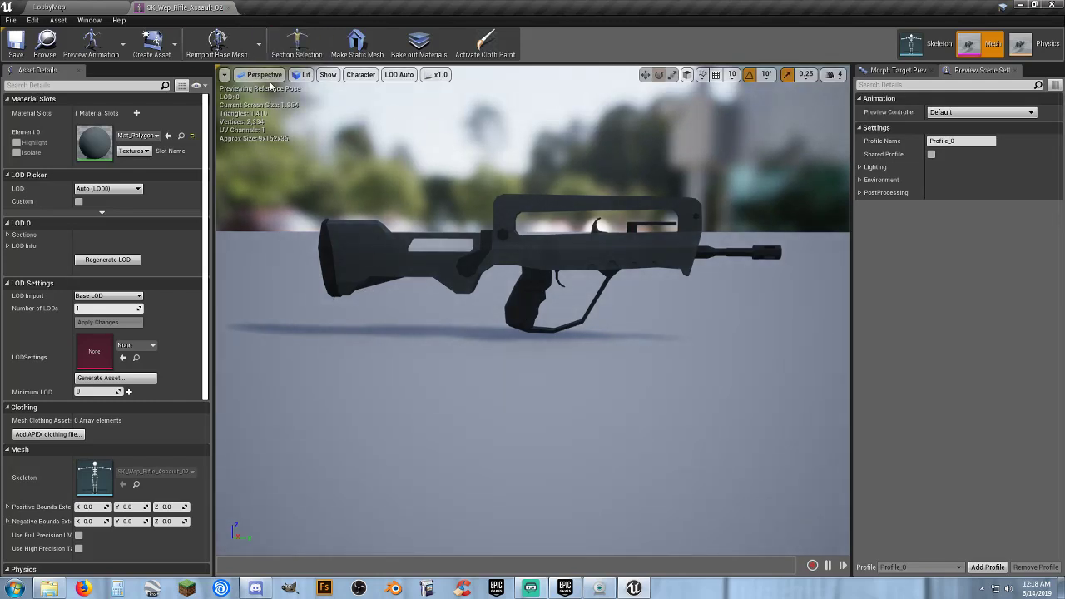
click(228, 8)
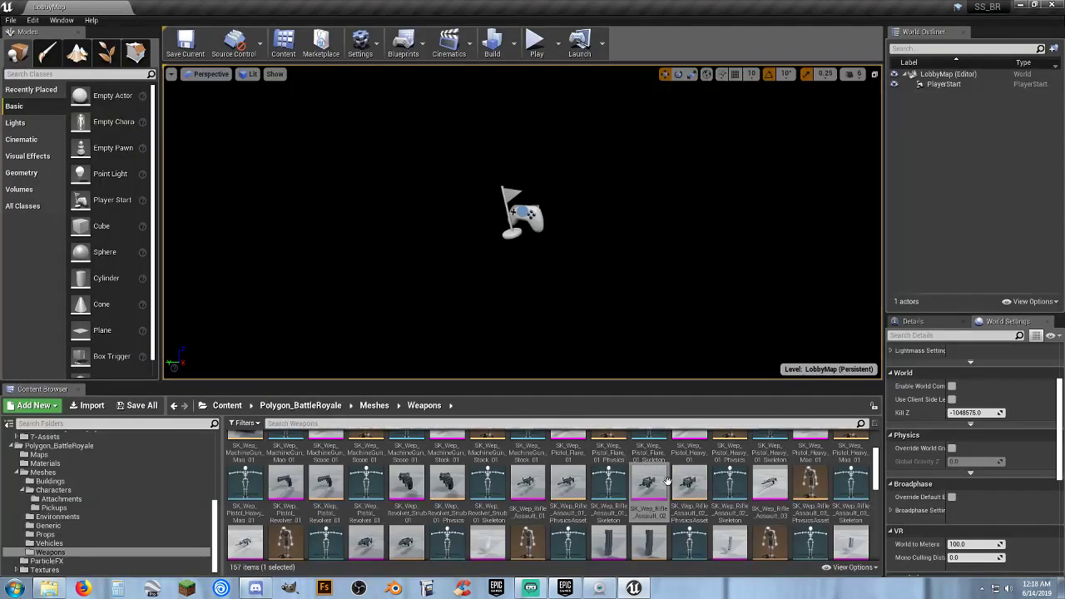
- Open the SK_Wep_Rifle_Assault_03 skeletal mesh, examine it from the side at near and far distance, and close it
double_click(770, 481)
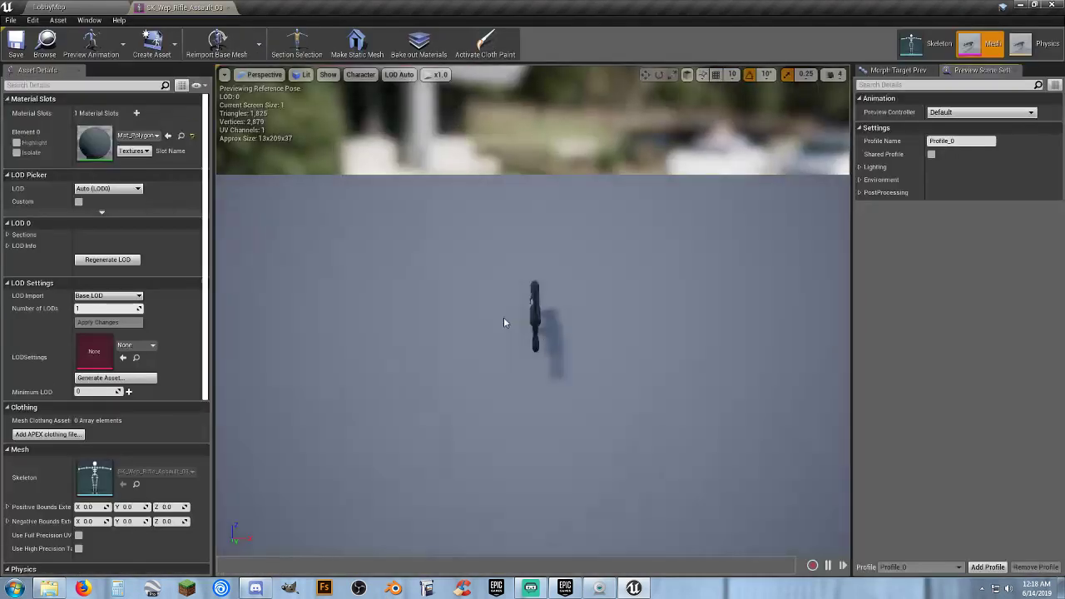
right_drag(504, 323, 366, 329)
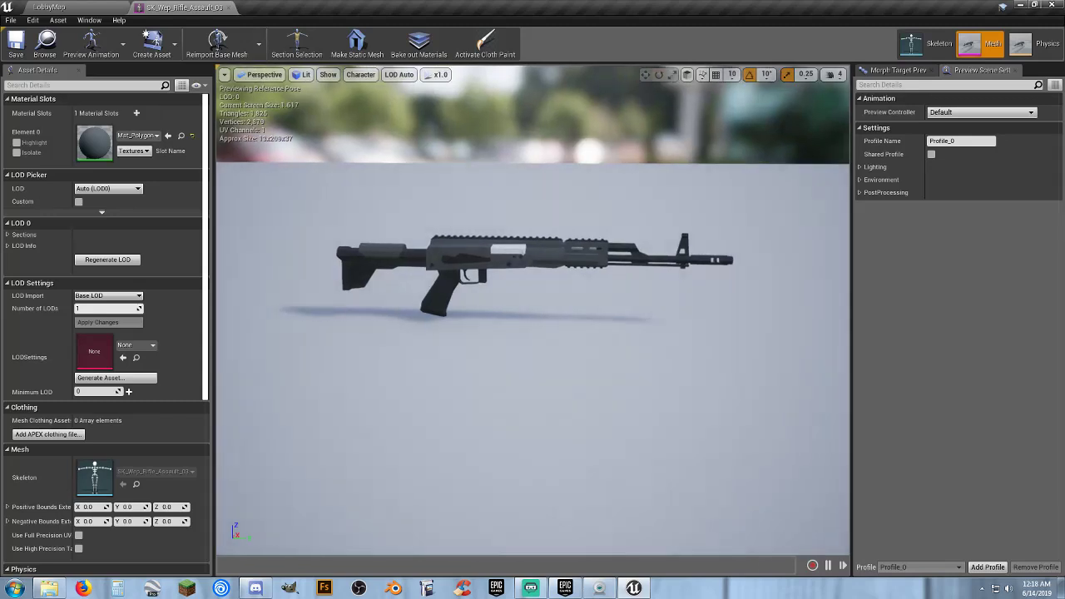
drag(632, 327, 646, 339)
key(w)
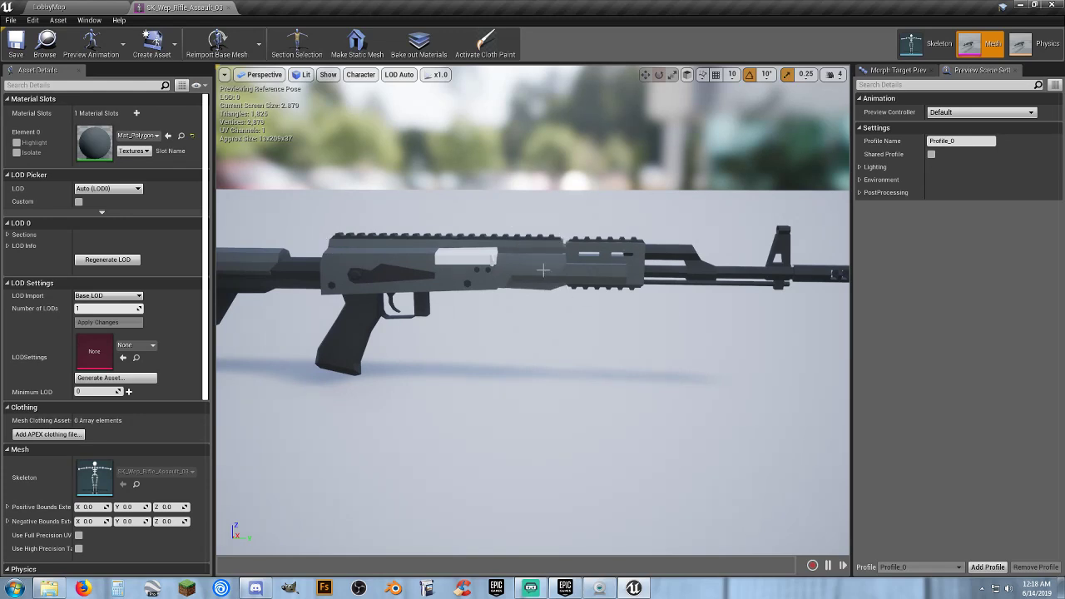
scroll(603, 218, down, 6)
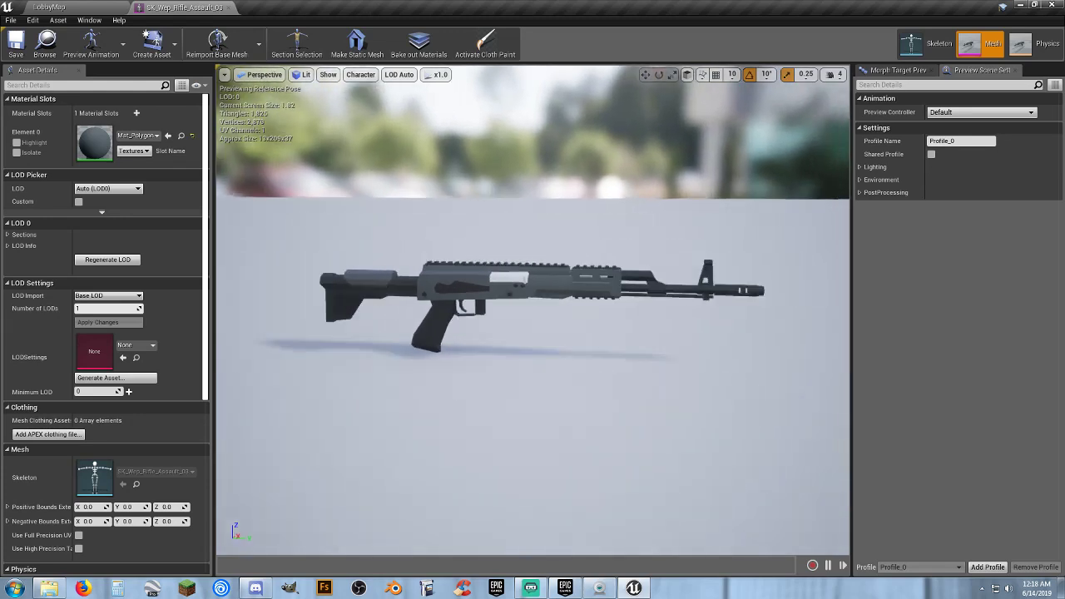
click(230, 7)
- Inspect the SK_Wep_Rifle_Assault_04 and SK_Wep_Rifle_Assault_05 skeletal meshes one after the other, closing each one
scroll(694, 474, down, 2)
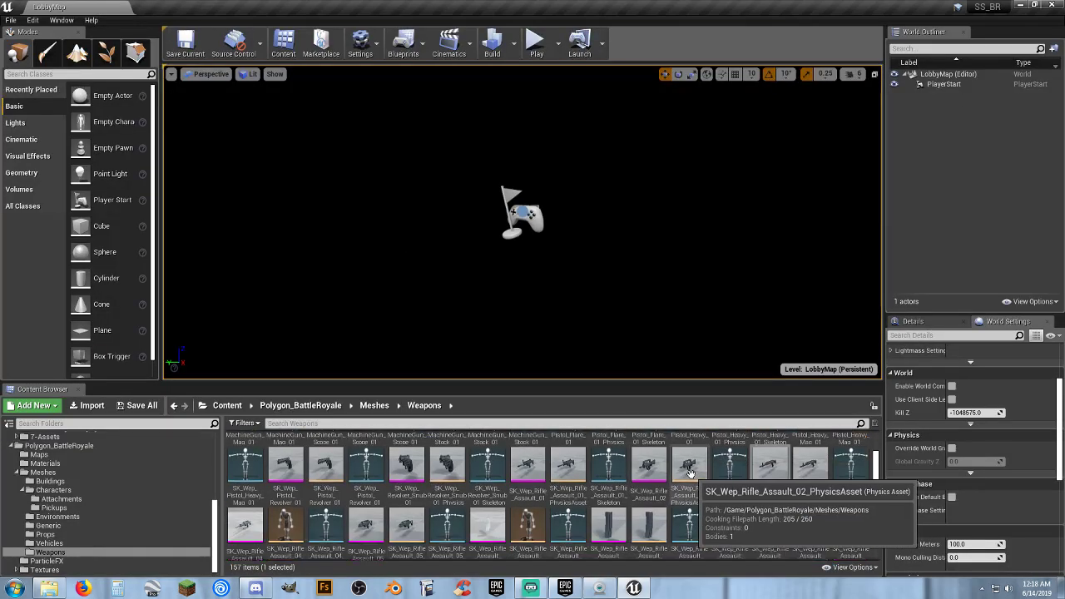
double_click(246, 509)
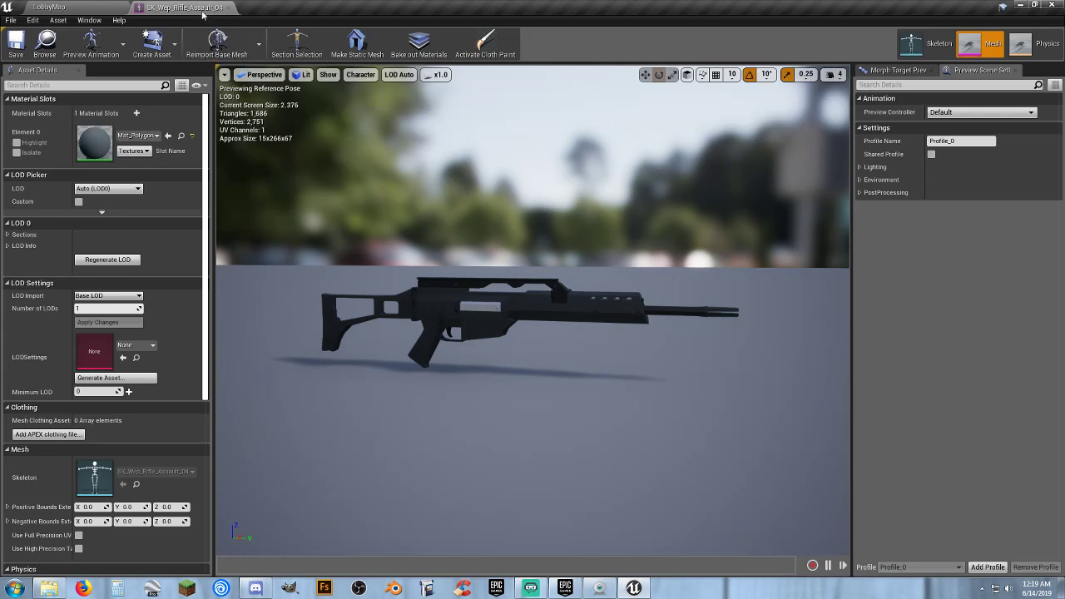
click(229, 7)
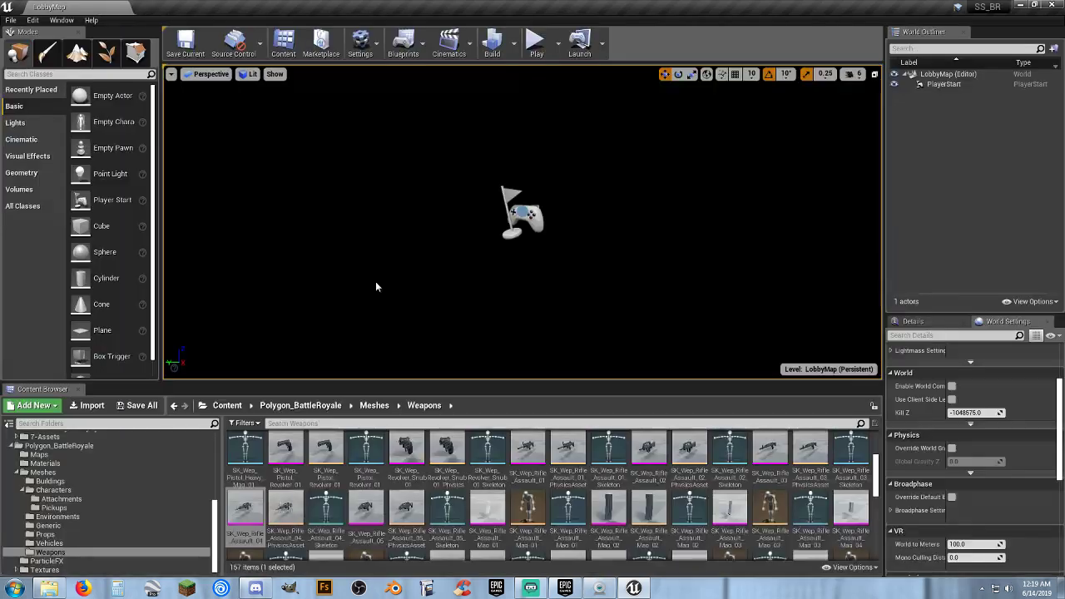
double_click(370, 506)
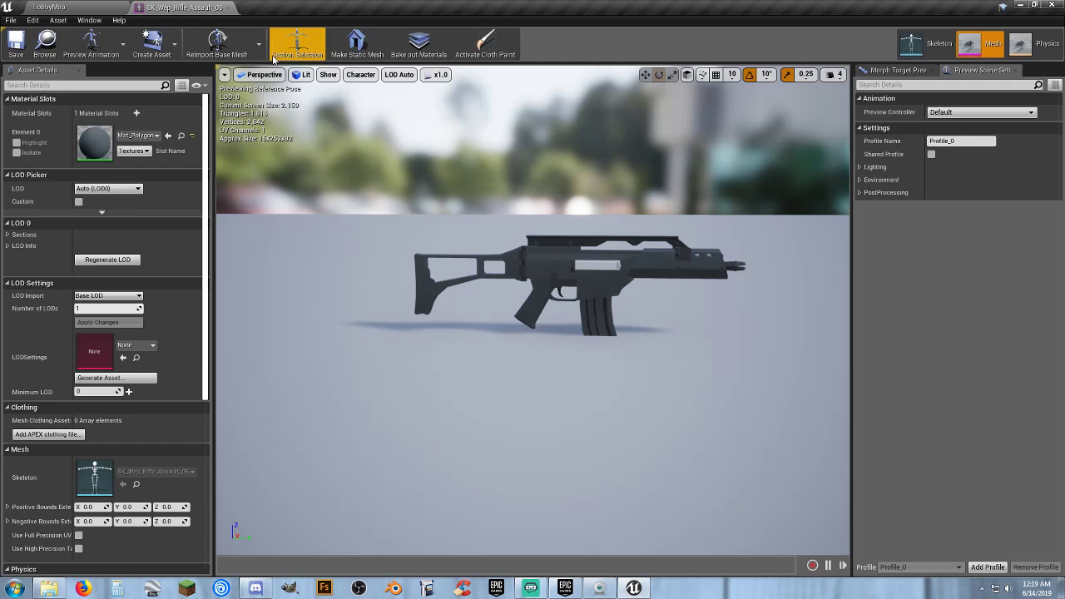
click(227, 8)
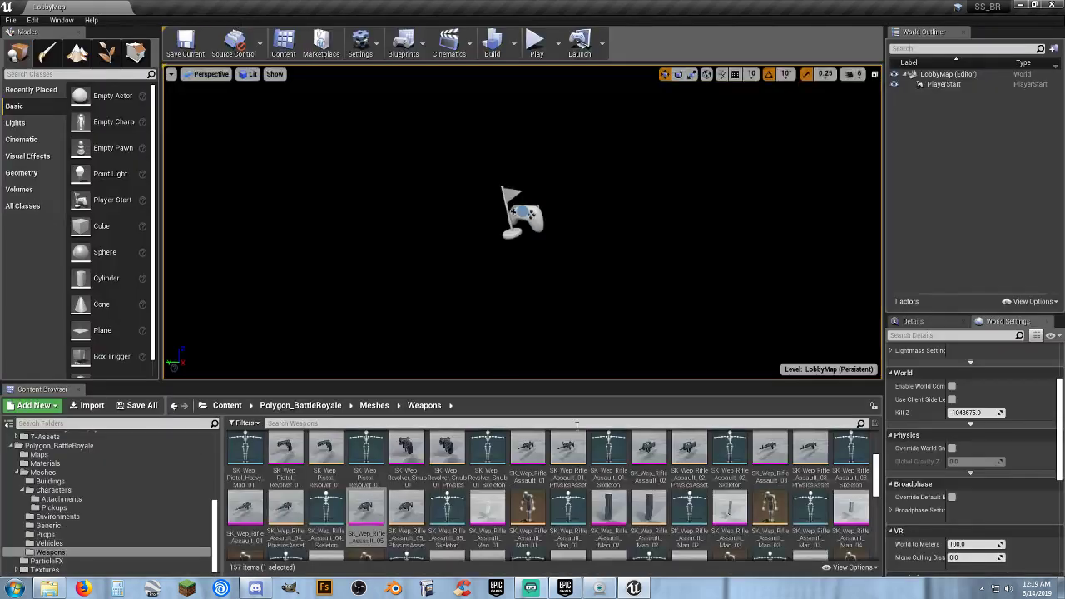
- Find the SK_Wep_Shotgun_01 skeletal mesh in the Weapons folder, inspect it in its preview, and close it
scroll(731, 453, down, 2)
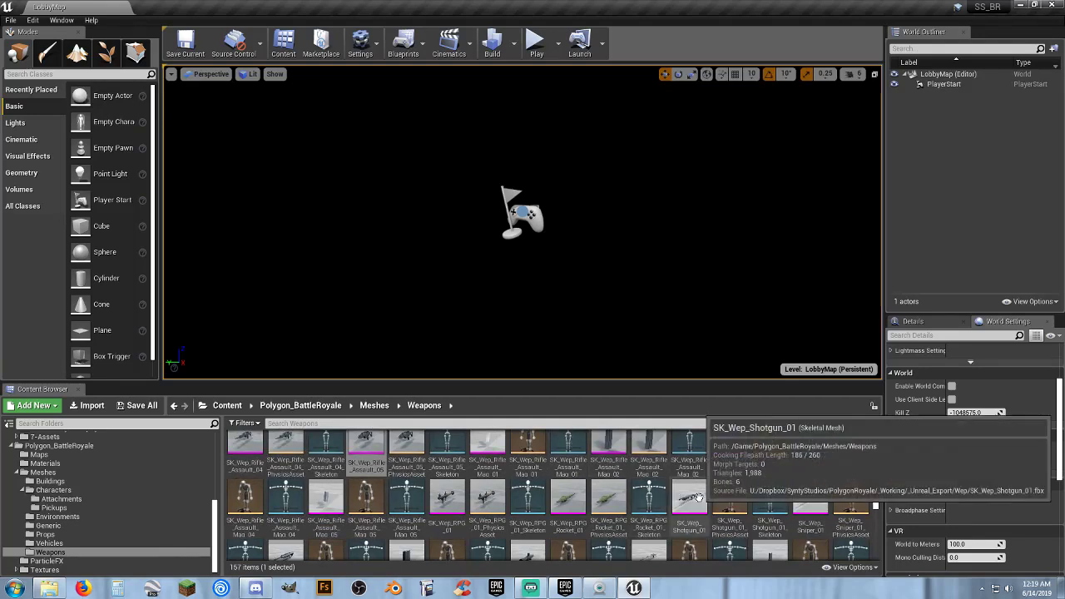
scroll(690, 491, down, 1)
double_click(690, 493)
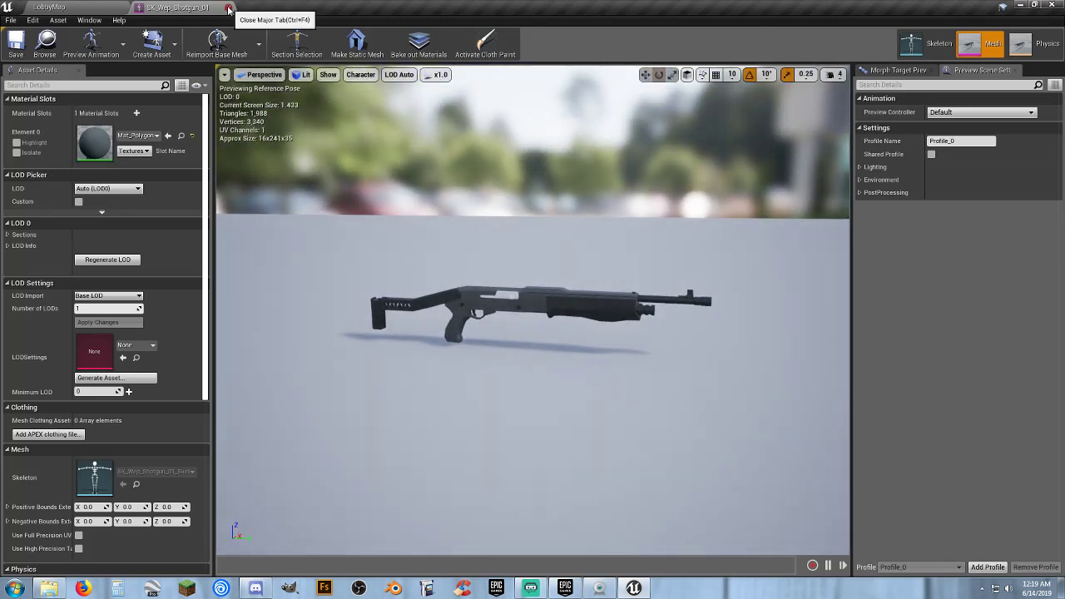
click(229, 8)
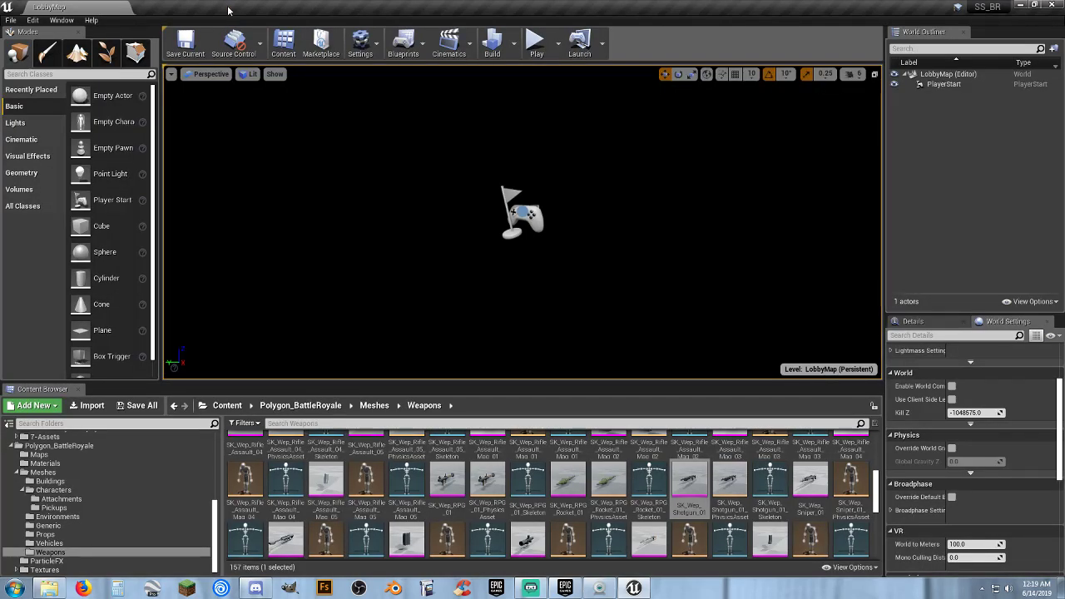
- Open the SK_Wep_Sniper_01 skeletal mesh, examine it from the side, and close it
double_click(803, 487)
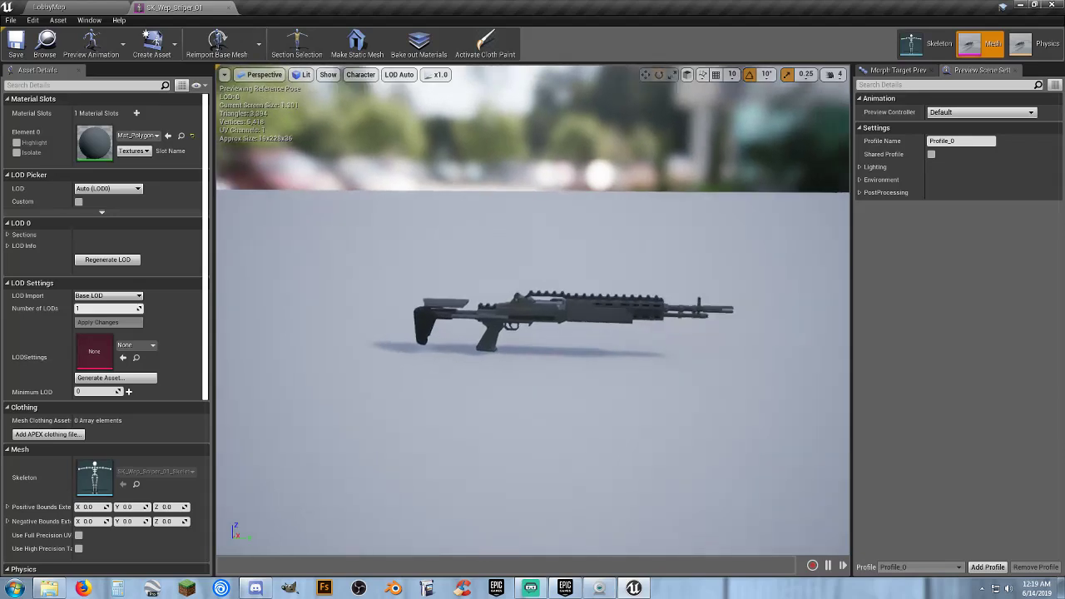
key(w)
right_drag(533, 311, 549, 311)
key(s)
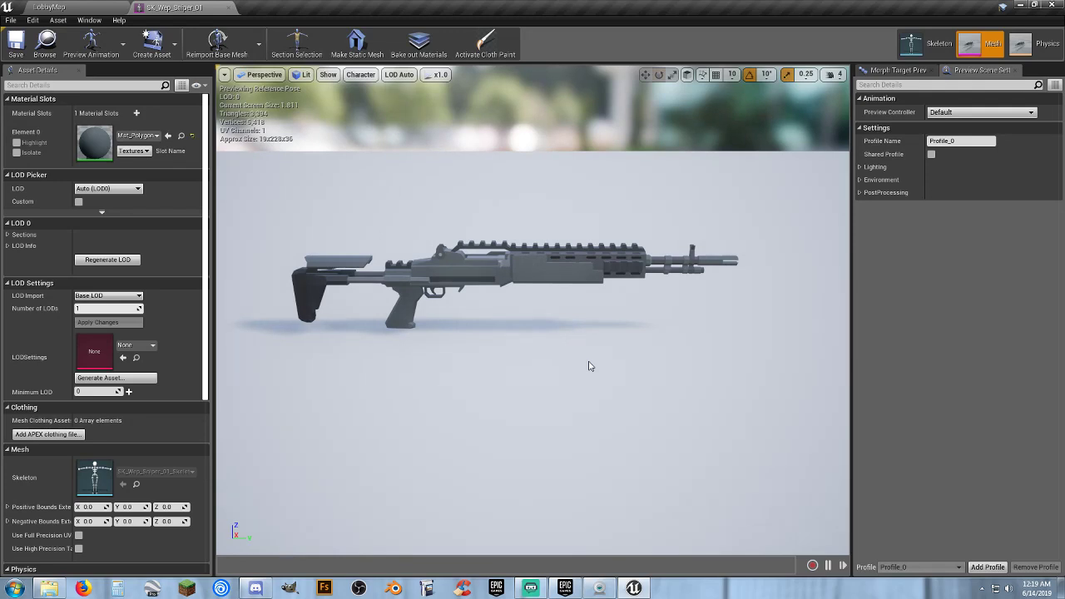
click(230, 8)
- Open the SK_Wep_Sniper_Heavy_01 skeletal mesh, view the whole rifle from the side, and close it
scroll(666, 491, down, 2)
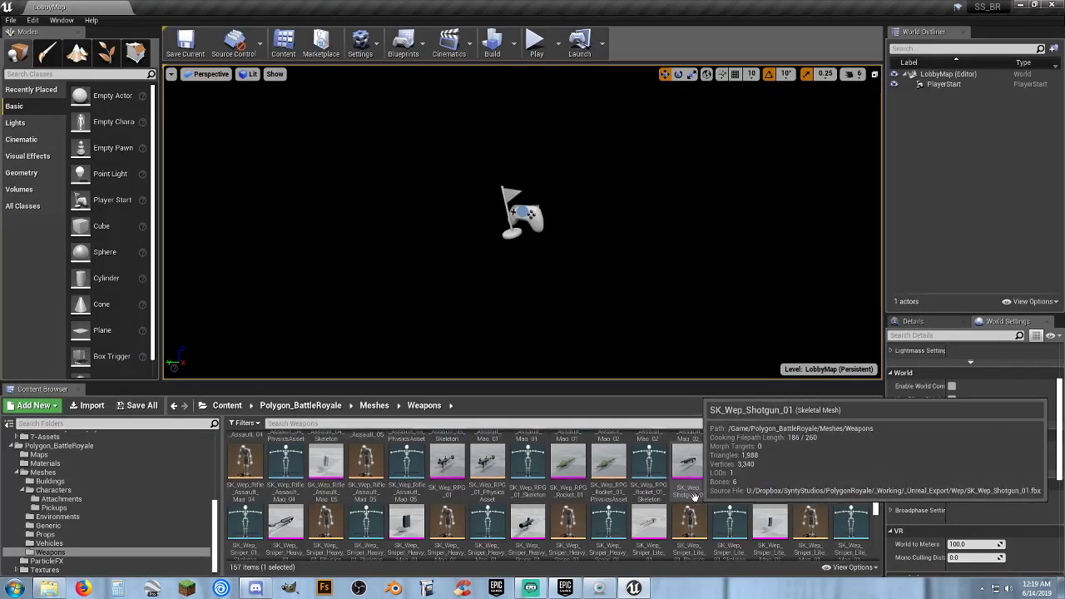
double_click(286, 500)
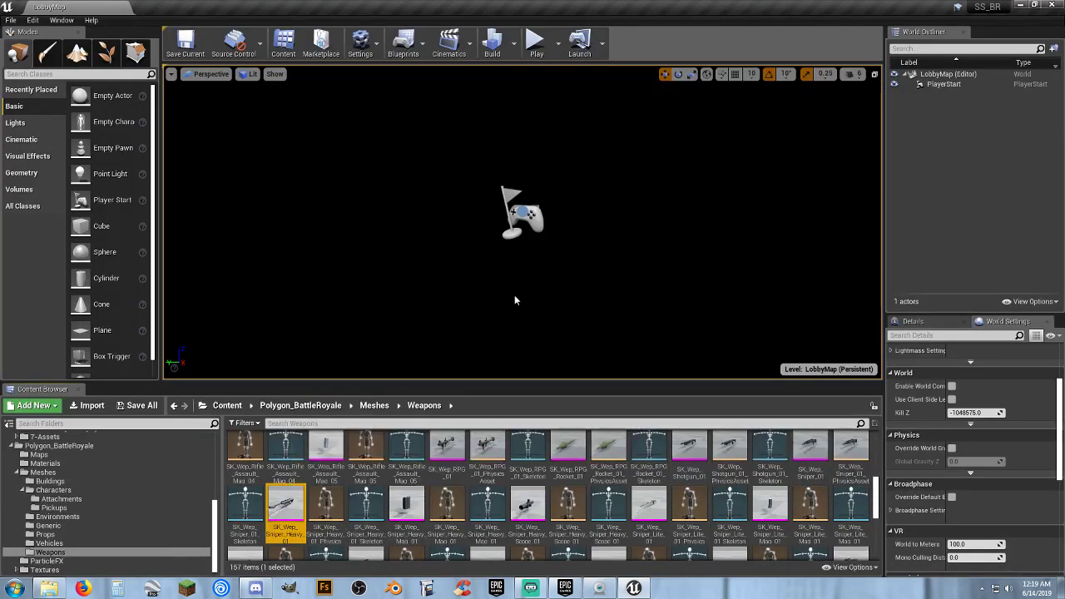
right_drag(468, 341, 637, 332)
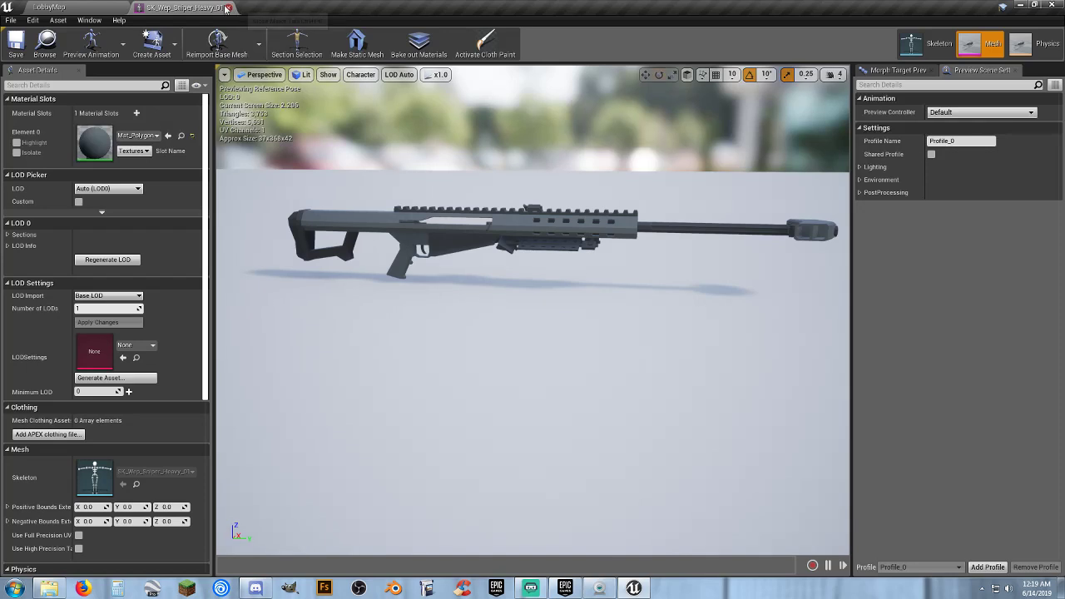
click(228, 7)
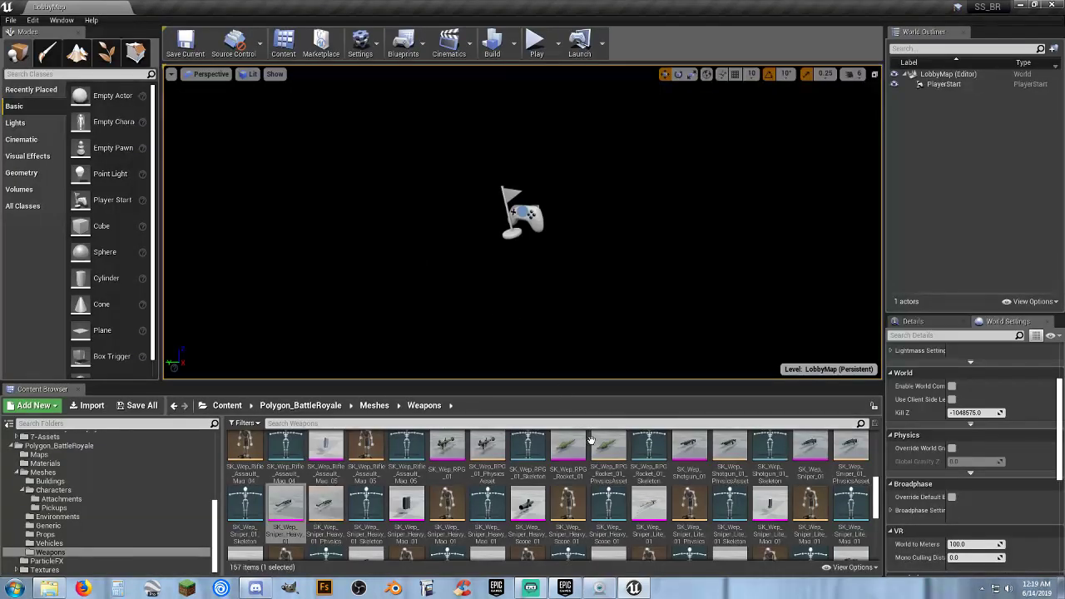
- Inspect the SK_Wep_Sniper_Lite_01 and SK_Wep_Sniper_Mil_01 skeletal meshes from the side one after the other, closing each one
double_click(649, 502)
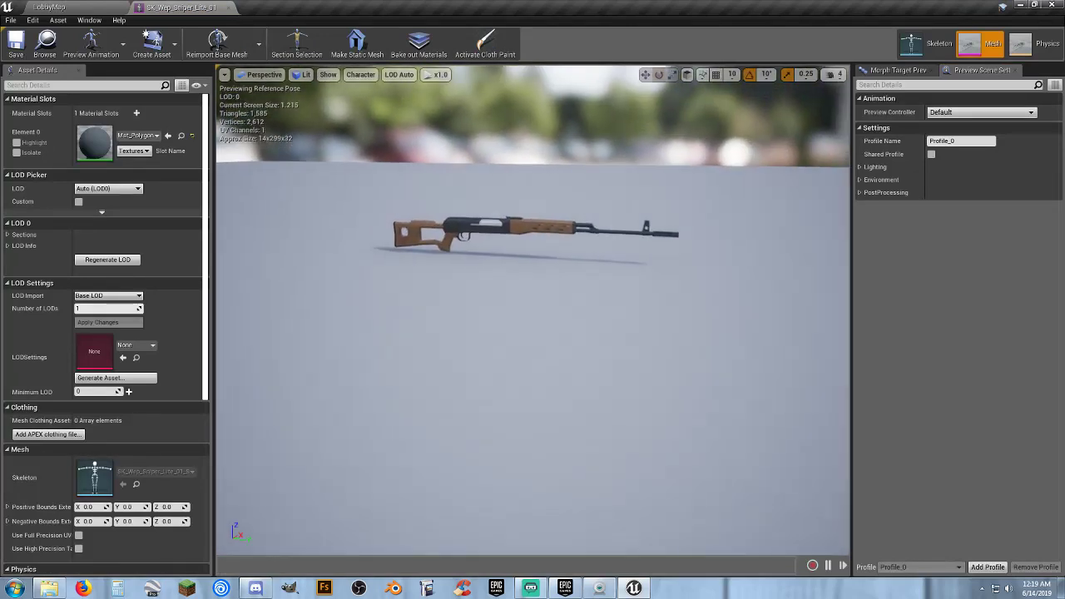
scroll(533, 348, down, 3)
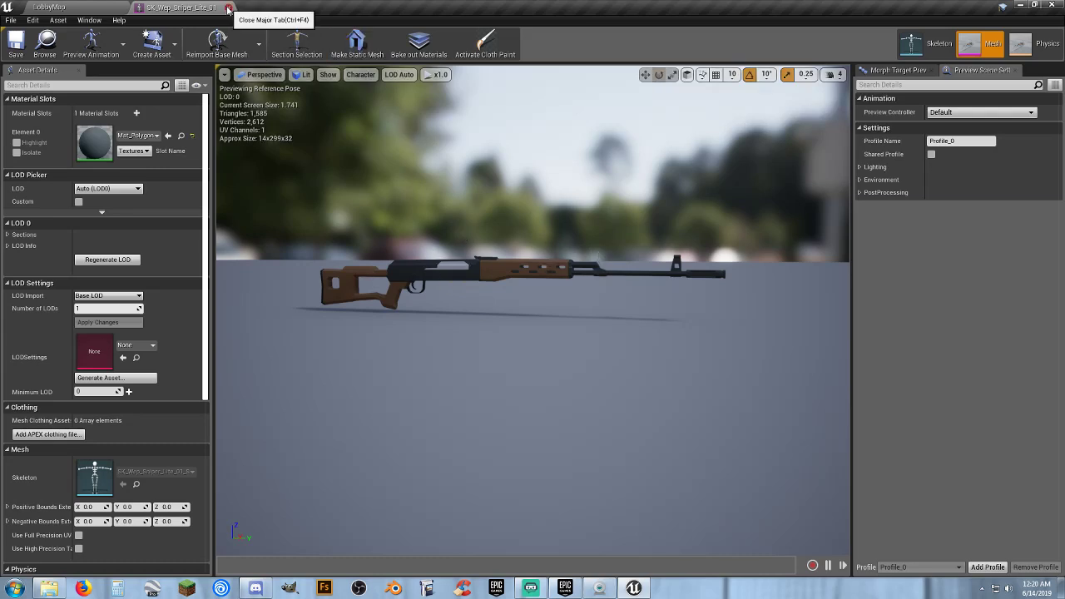
click(229, 8)
scroll(766, 471, down, 1)
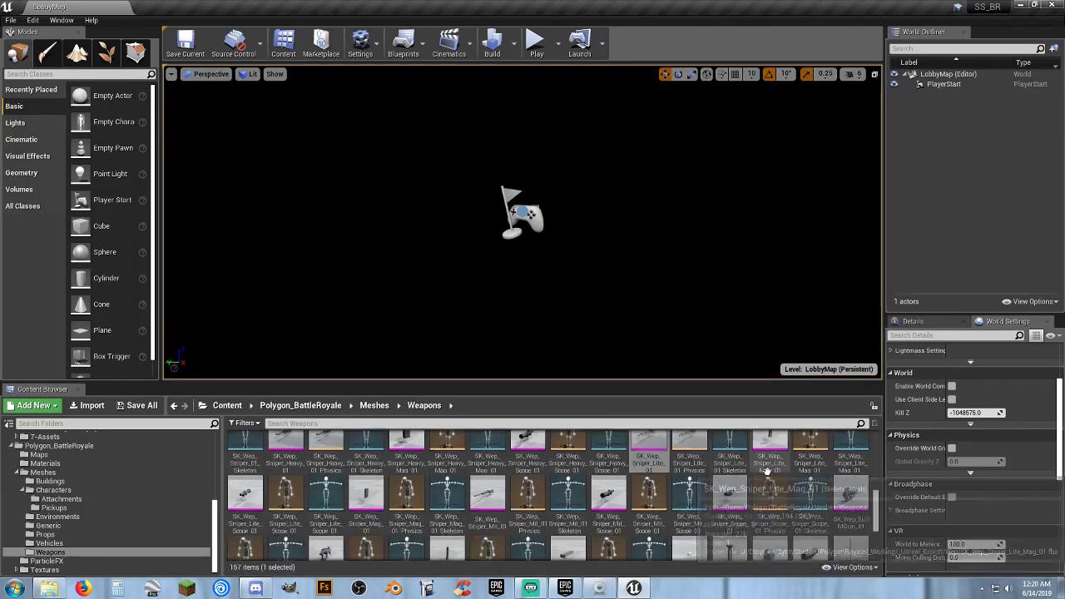
double_click(476, 489)
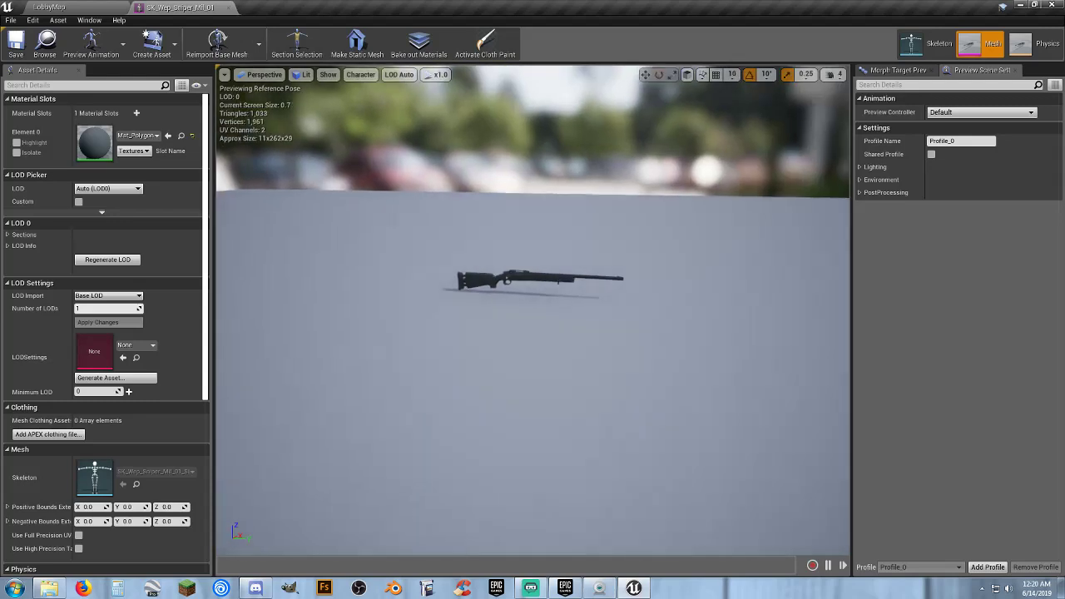
mouse_move(477, 324)
mouse_down()
mouse_move(477, 233)
mouse_move(477, 324)
mouse_up()
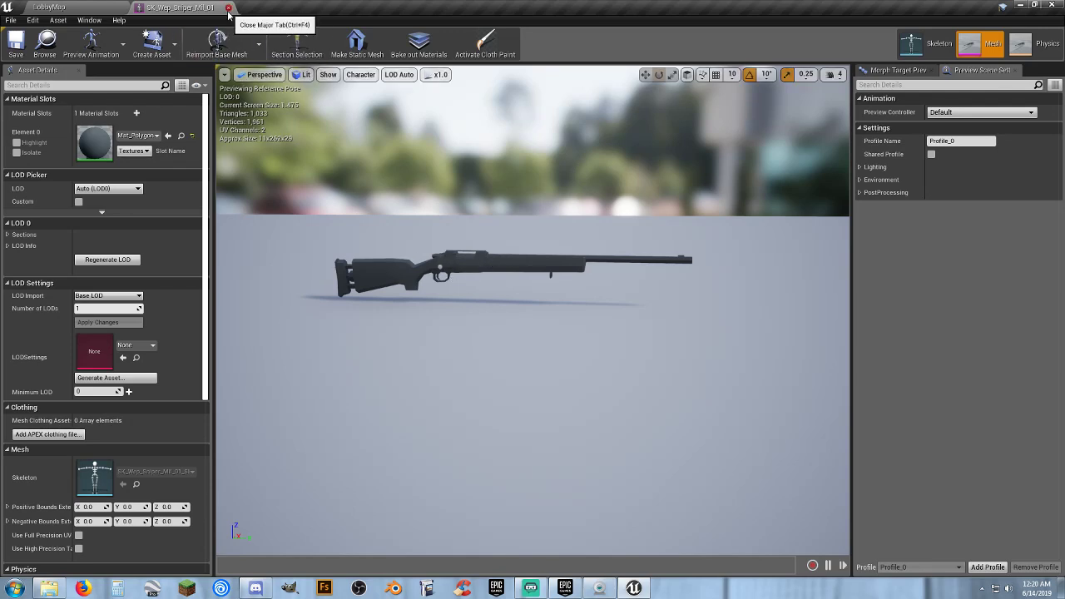
click(228, 7)
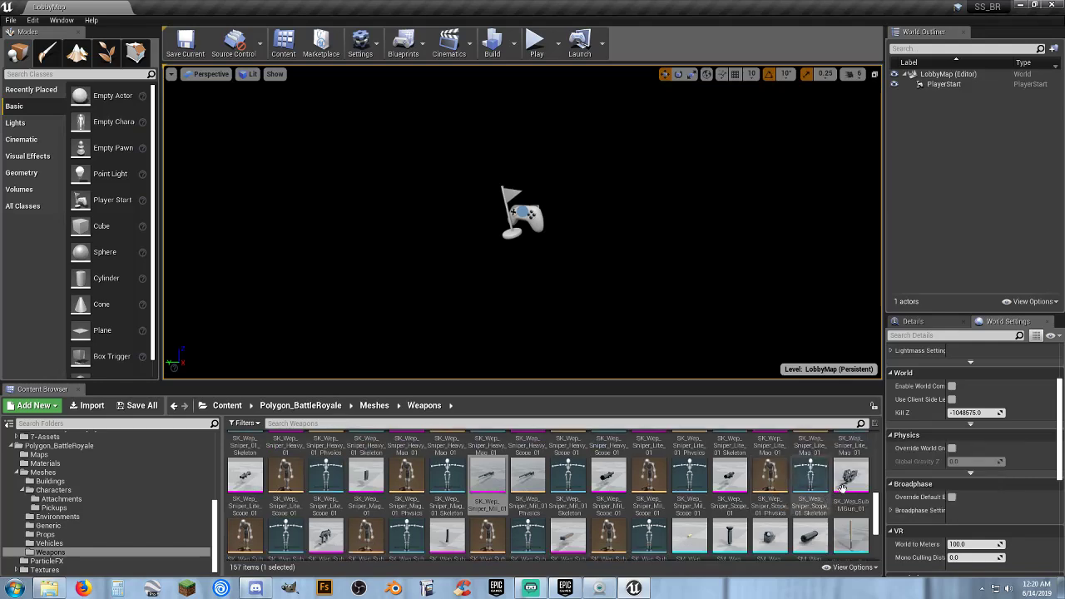
- Inspect the SK_Wep_SubMGun_01 and SK_Wep_SubMGun_Lite_01 skeletal meshes from the side one after the other, closing each one
double_click(847, 487)
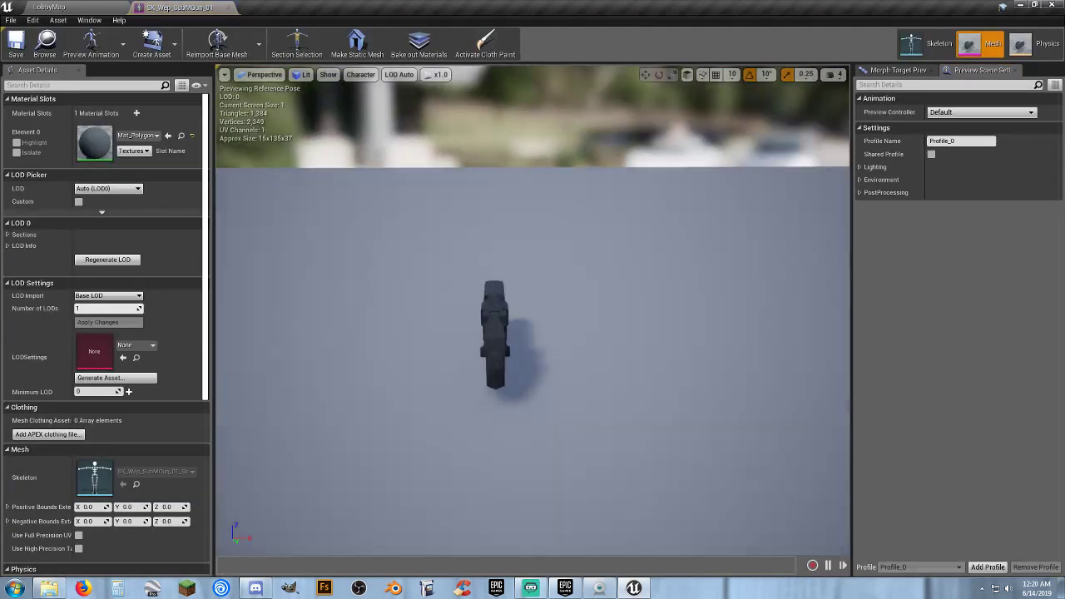
right_drag(533, 311, 500, 308)
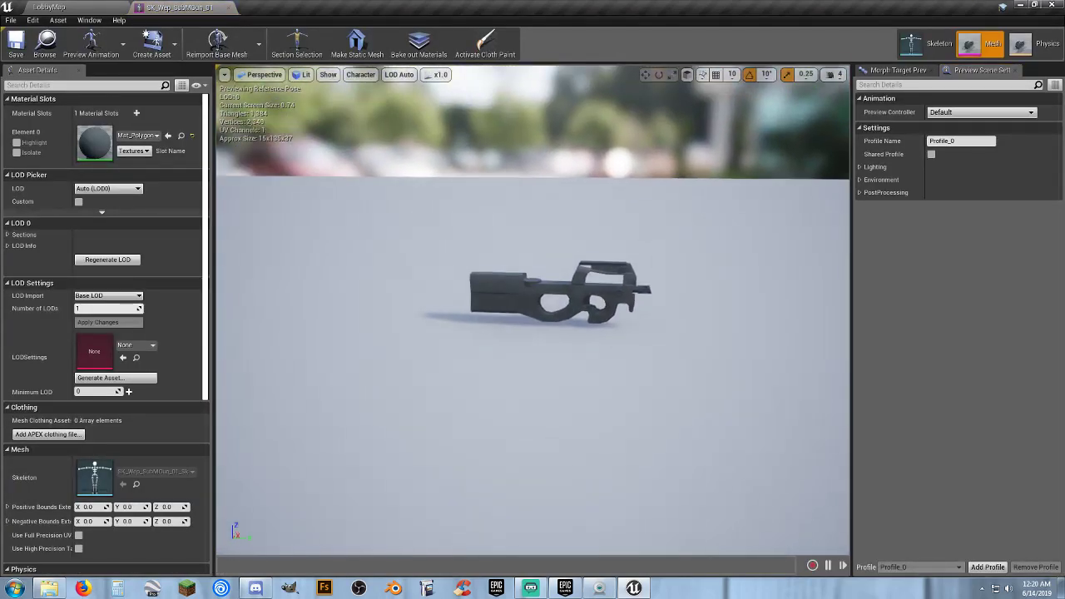
right_drag(429, 341, 474, 342)
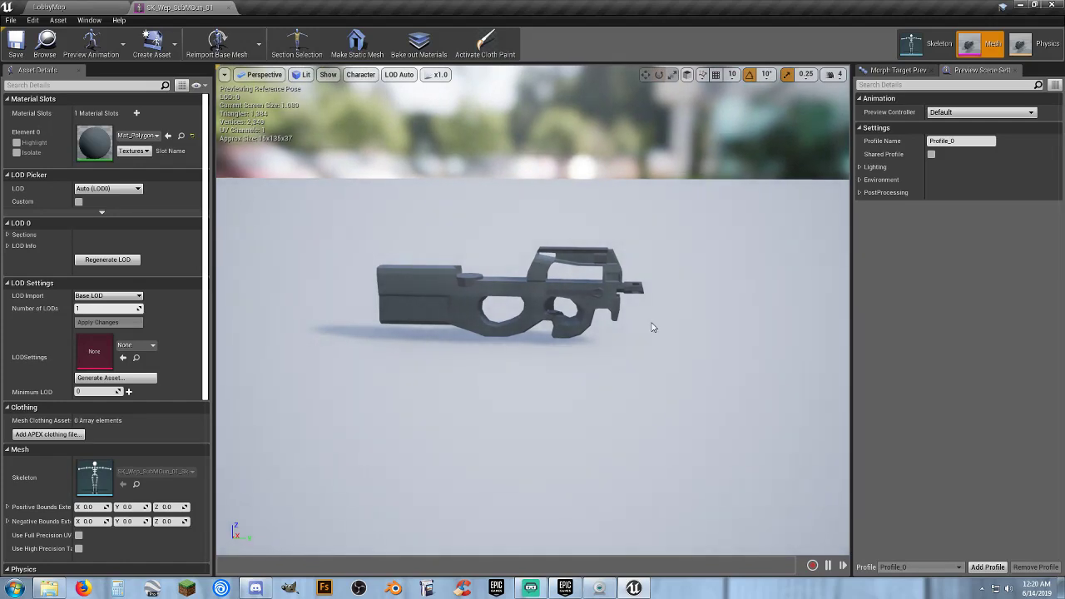
click(230, 6)
double_click(330, 535)
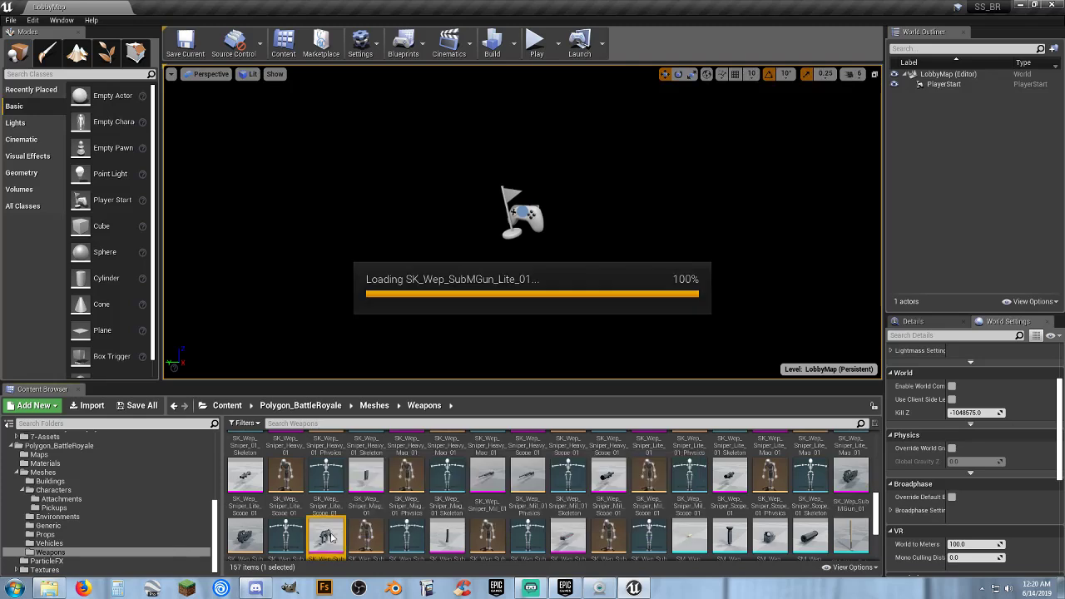
mouse_move(525, 252)
right_down()
mouse_move(442, 252)
mouse_move(525, 253)
mouse_move(525, 227)
mouse_move(525, 248)
right_up()
scroll(506, 280, up, 5)
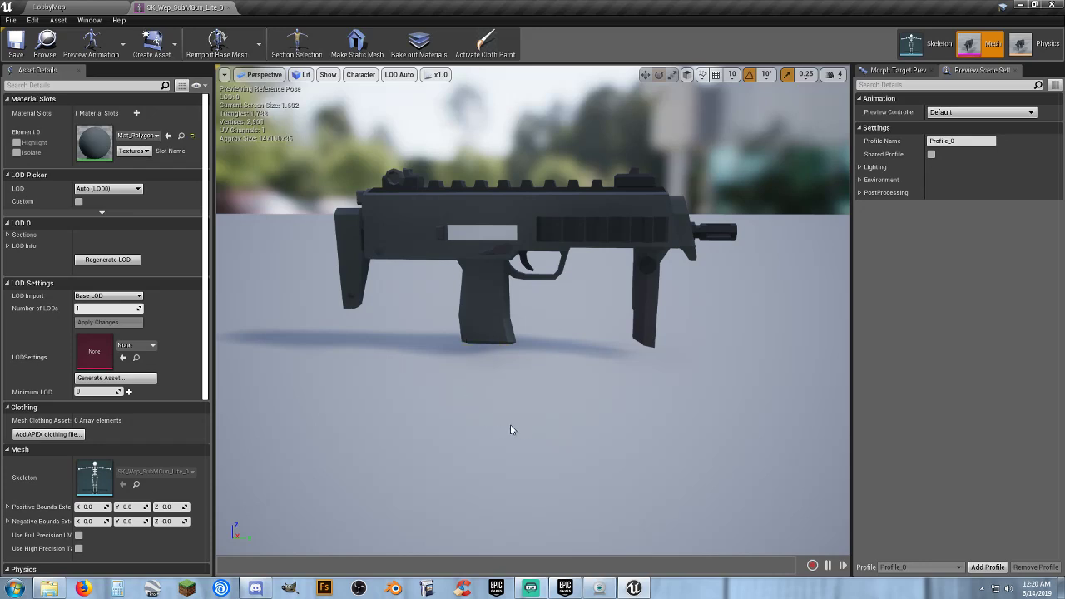
click(228, 8)
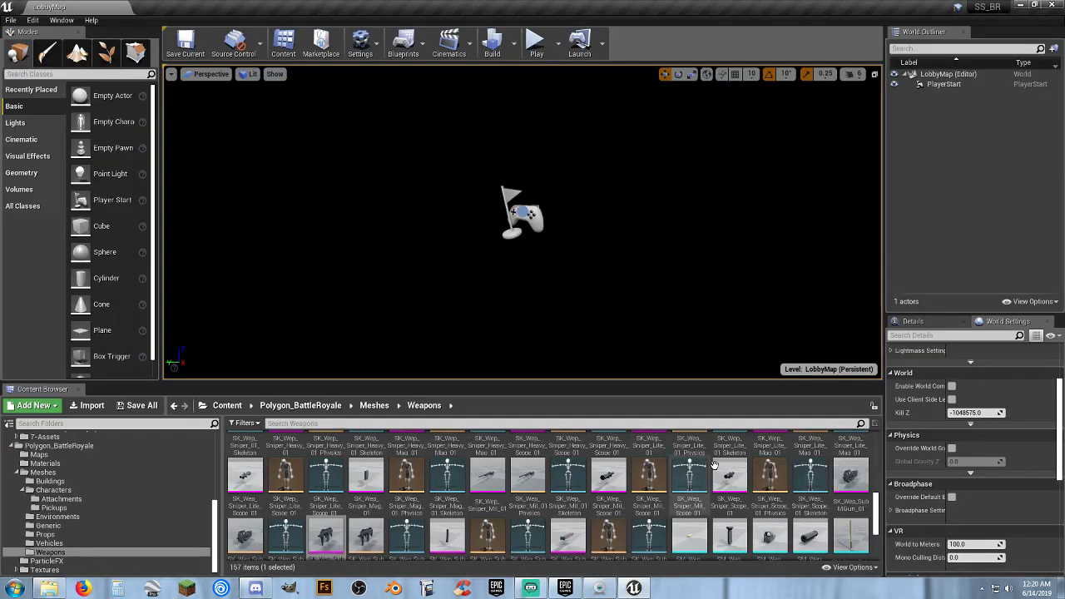
- Look through the remaining Weapons folder assets, including the attachments, ammo and riot shield, and go back to the earlier weapon meshes
scroll(707, 463, down, 2)
scroll(799, 476, down, 1)
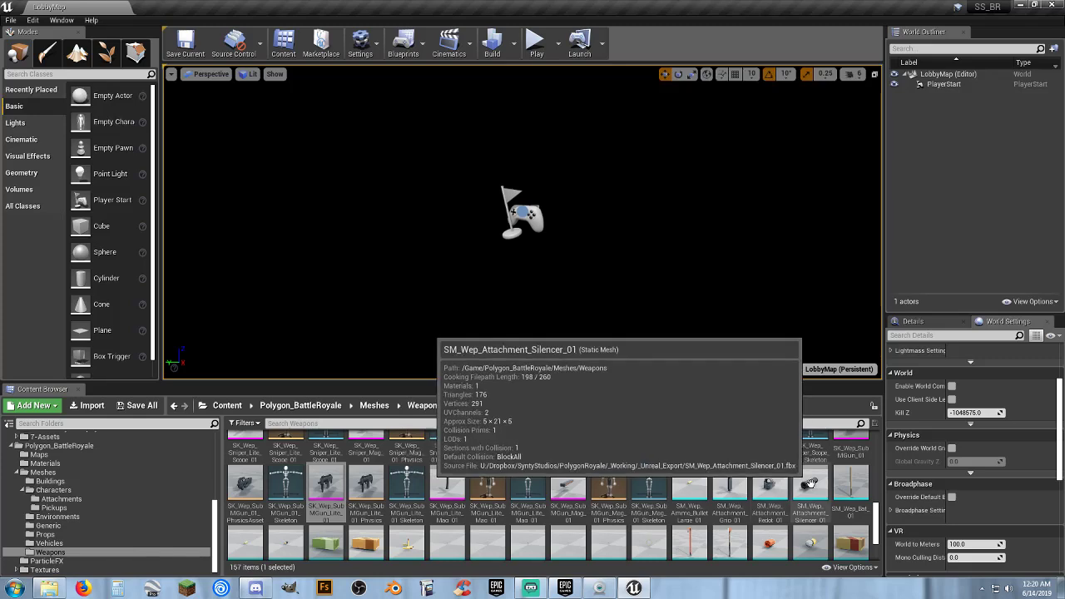
click(811, 484)
scroll(812, 484, down, 1)
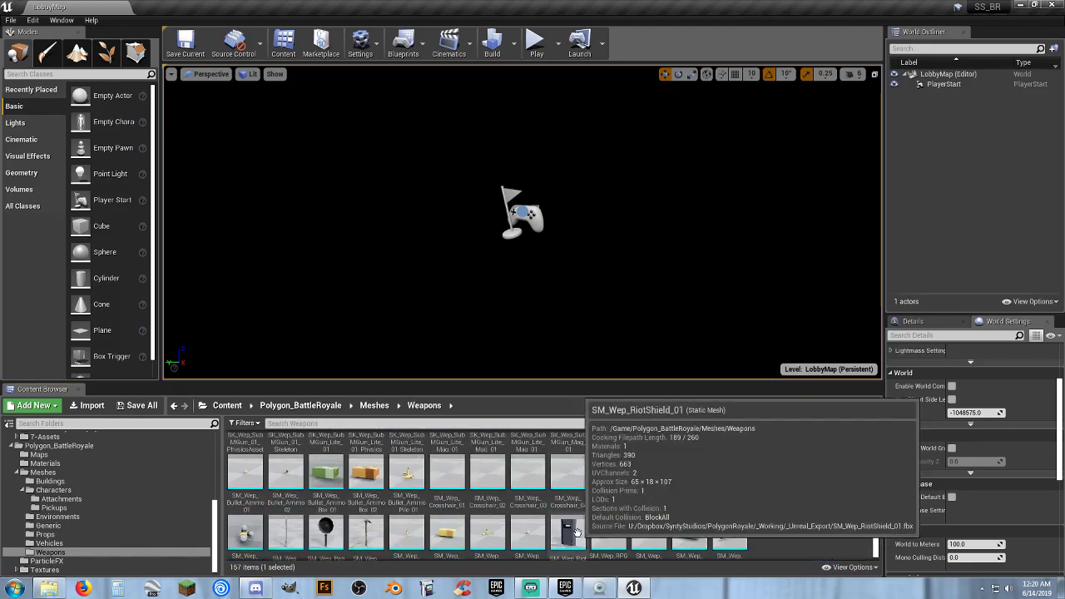
scroll(577, 532, up, 2)
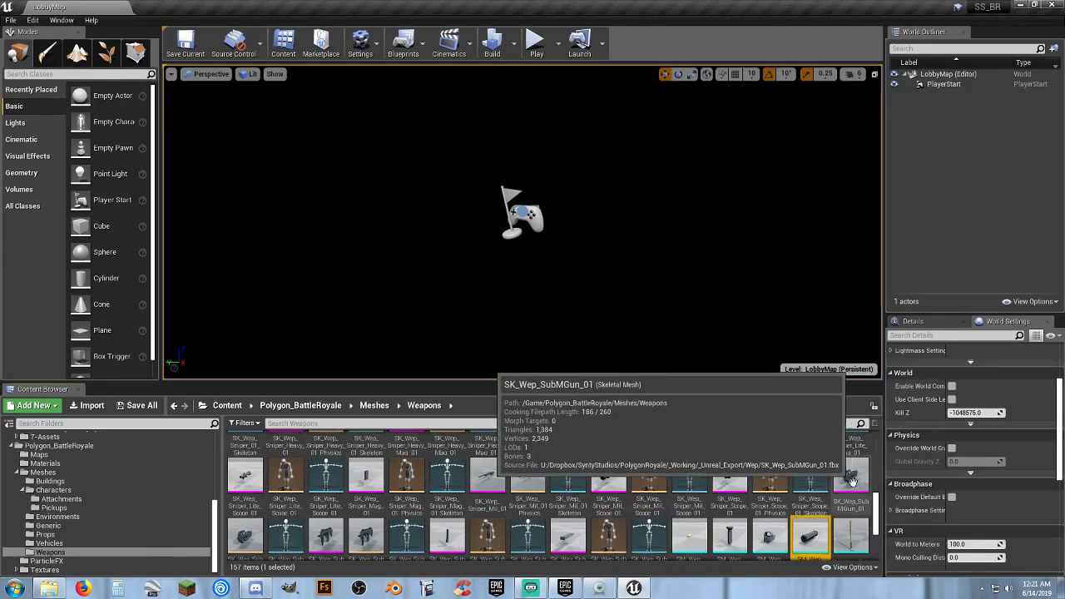
scroll(719, 464, up, 1)
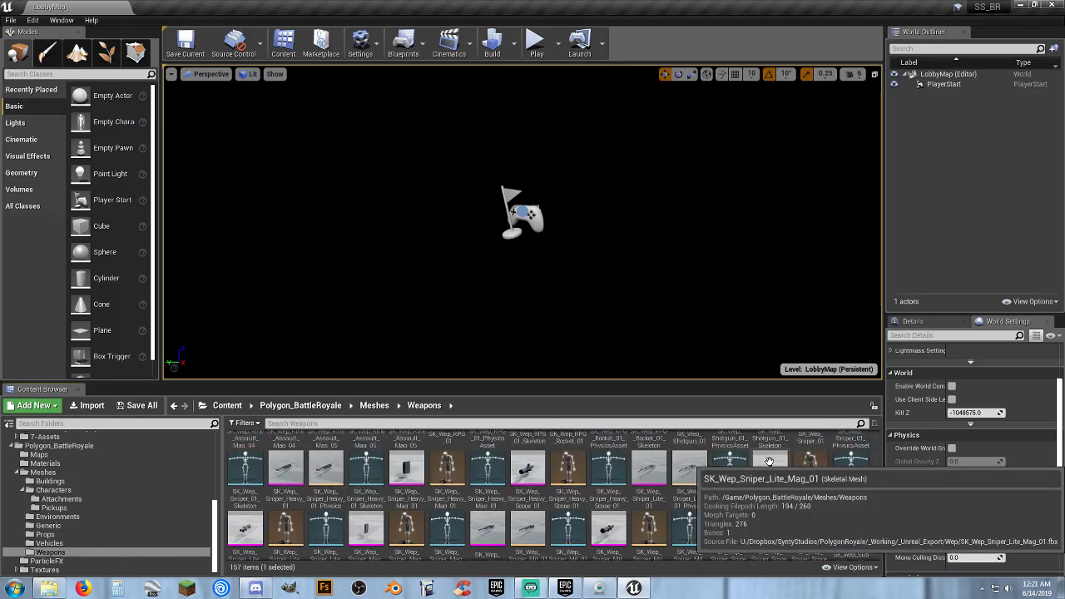
scroll(750, 466, up, 3)
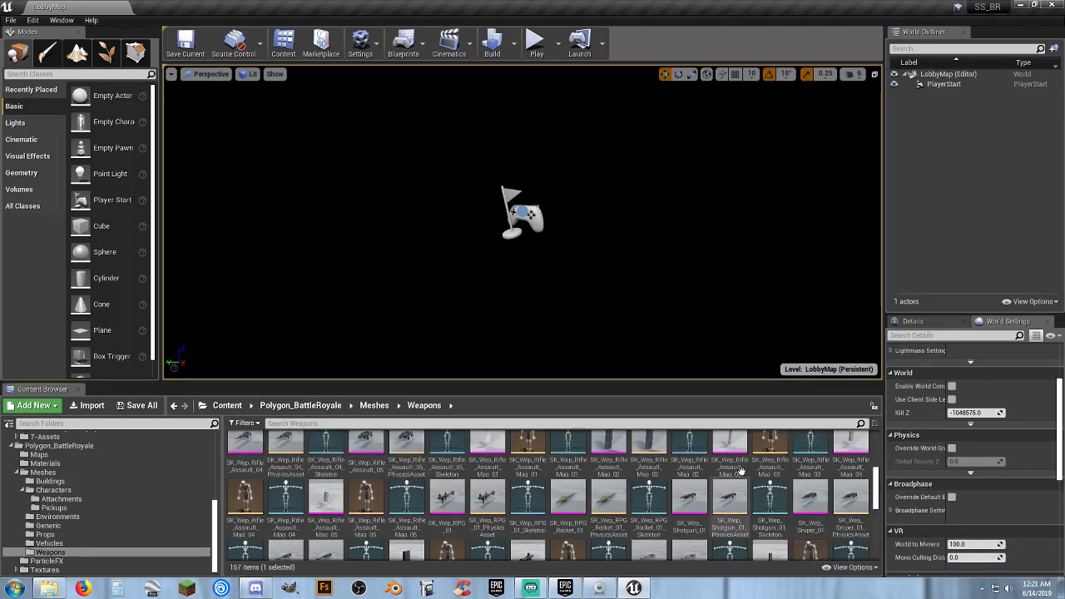
scroll(741, 471, up, 3)
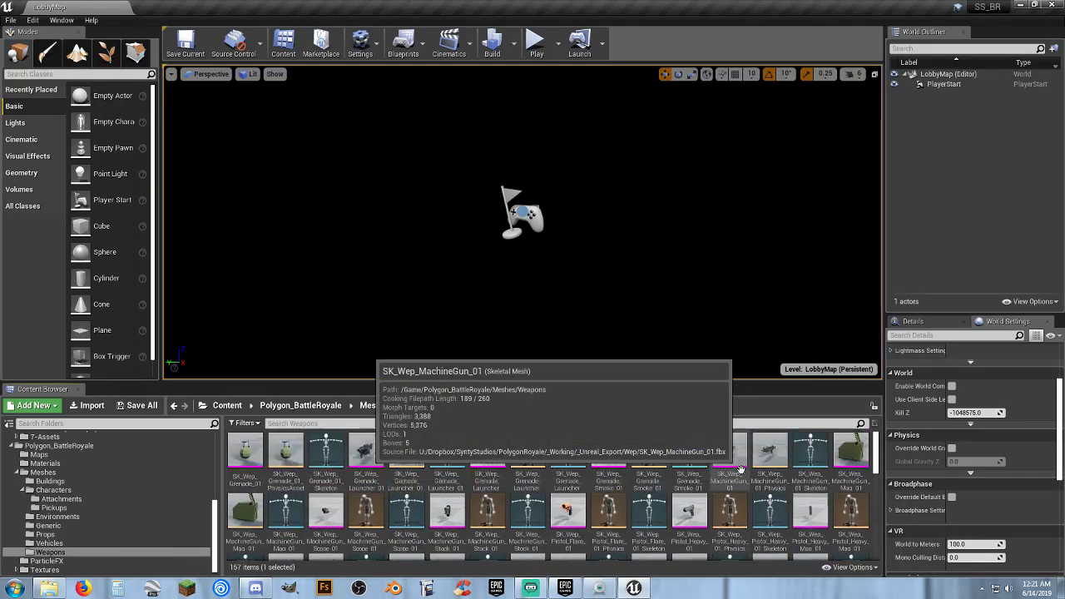
- Find the SK_Wep_RPG_01 skeletal mesh in the Weapons folder, view the launcher from the side, and close it
scroll(732, 469, down, 3)
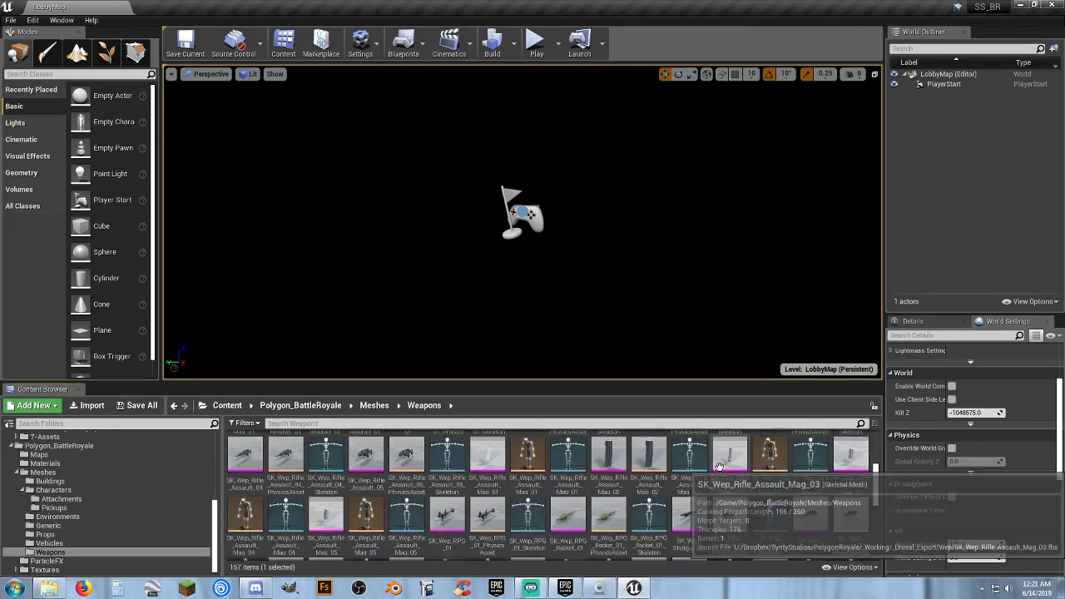
scroll(633, 475, down, 1)
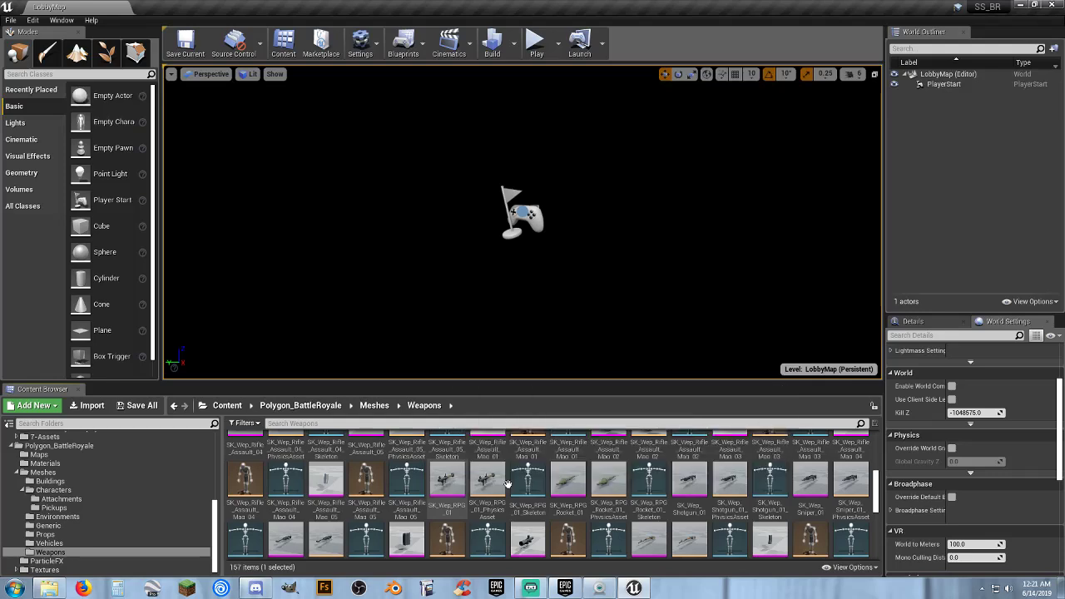
double_click(445, 491)
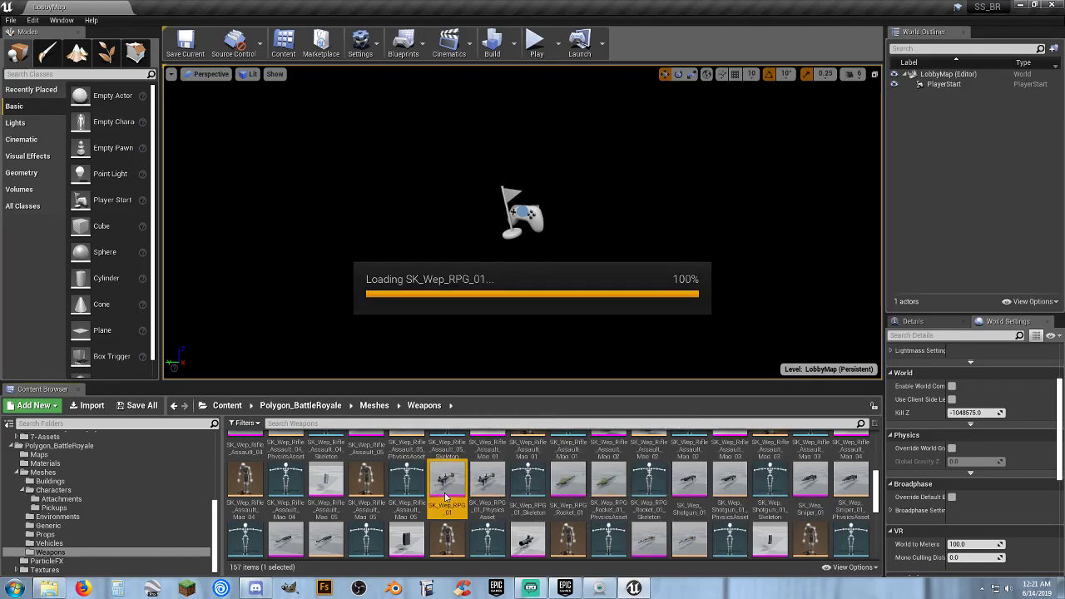
mouse_move(441, 371)
right_down()
mouse_move(500, 341)
mouse_move(566, 358)
mouse_move(383, 353)
mouse_move(441, 367)
right_up()
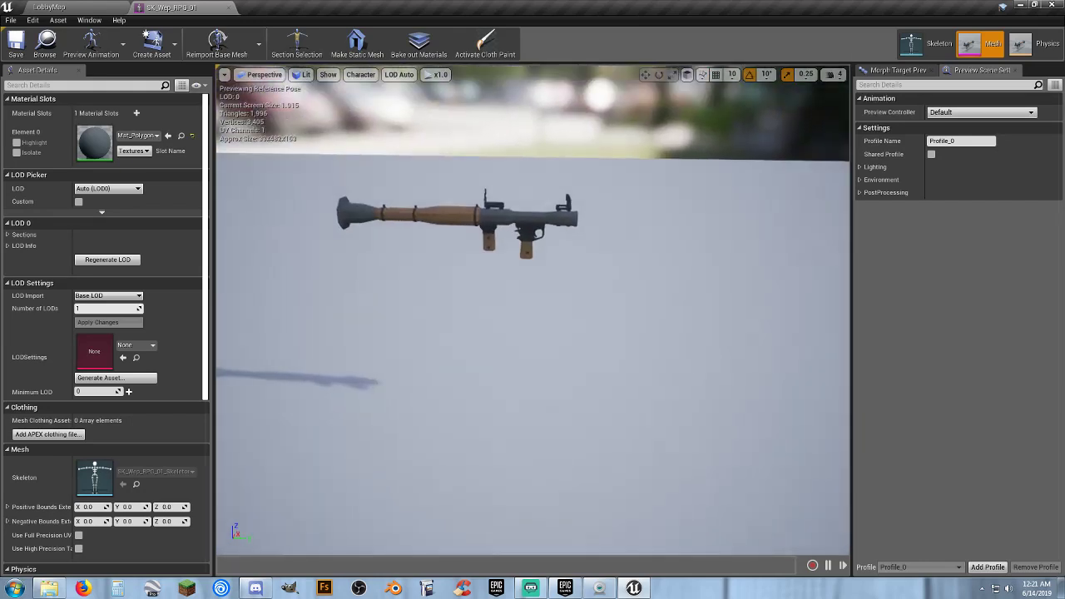
drag(346, 333, 495, 308)
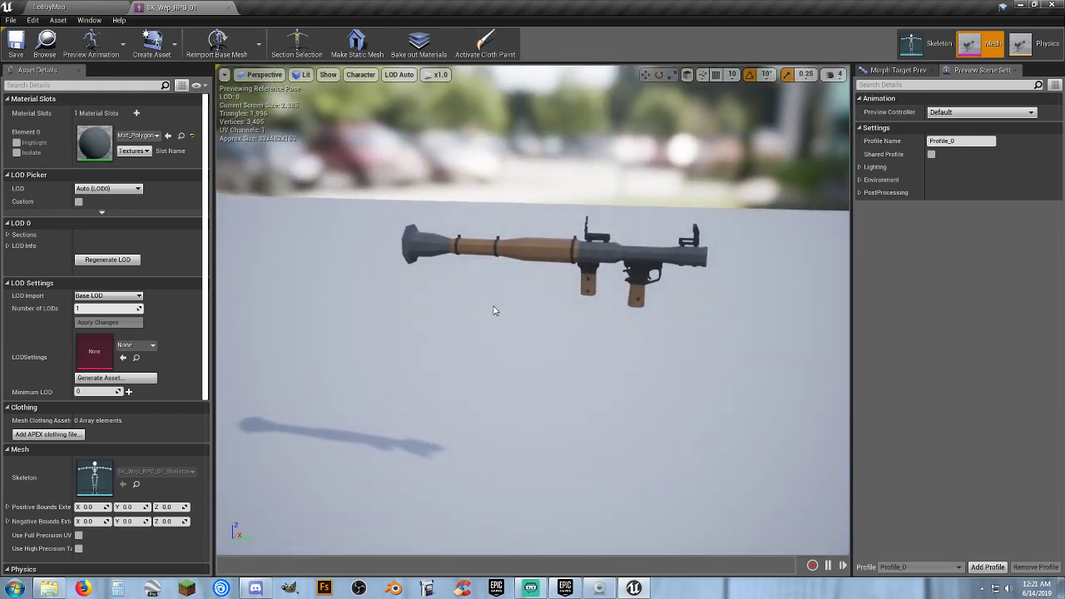
click(228, 9)
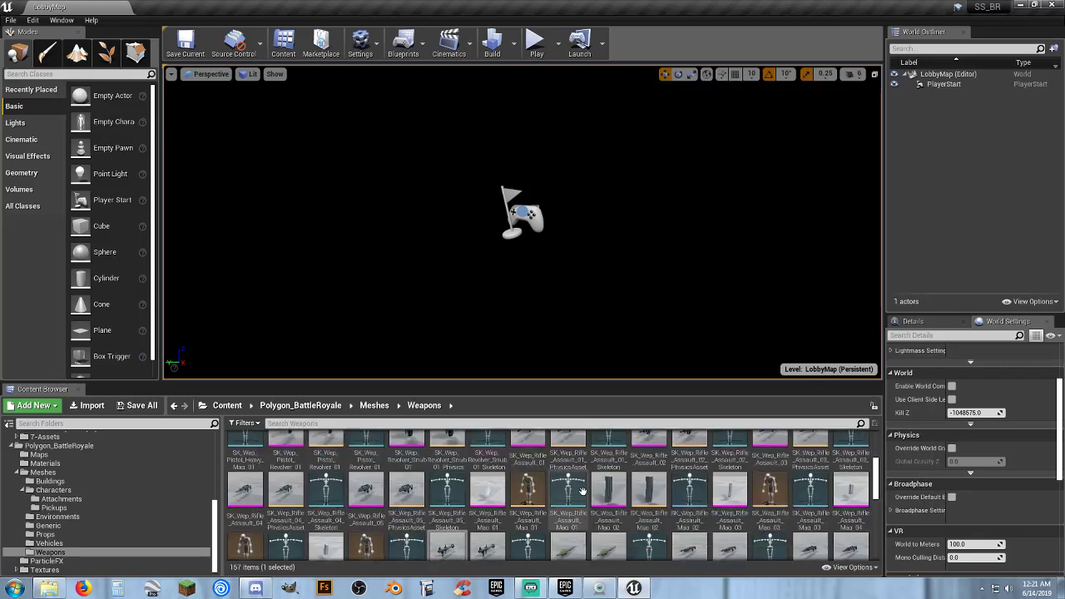
- Find and open the SK_Wep_MachineGun_01 skeletal mesh and view the whole gun from both sides
scroll(583, 489, up, 2)
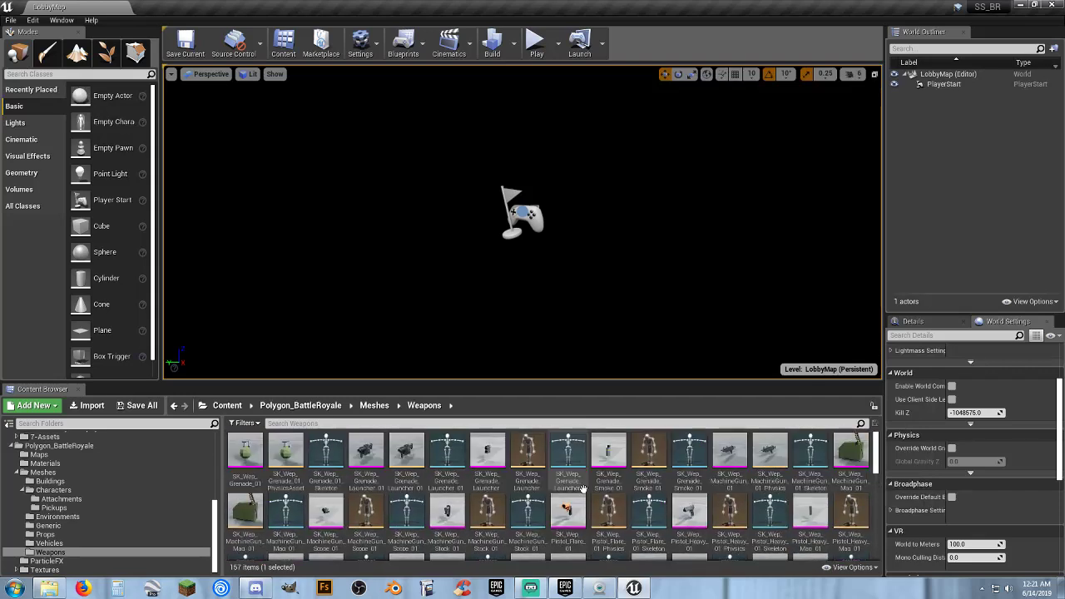
double_click(730, 454)
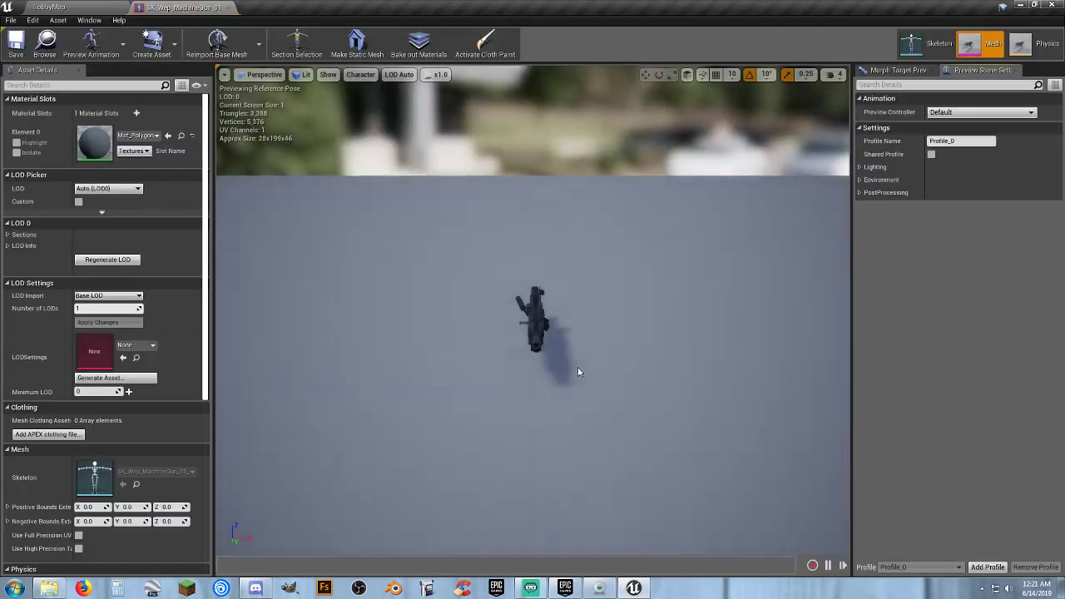
right_drag(578, 368, 569, 345)
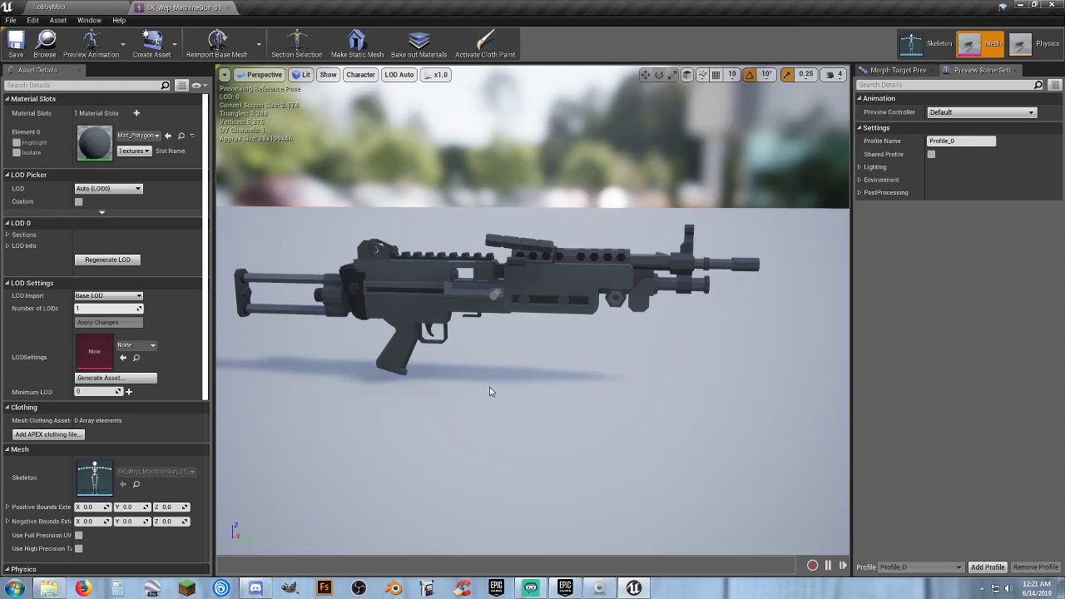
drag(584, 345, 499, 348)
right_drag(499, 348, 458, 347)
key(w)
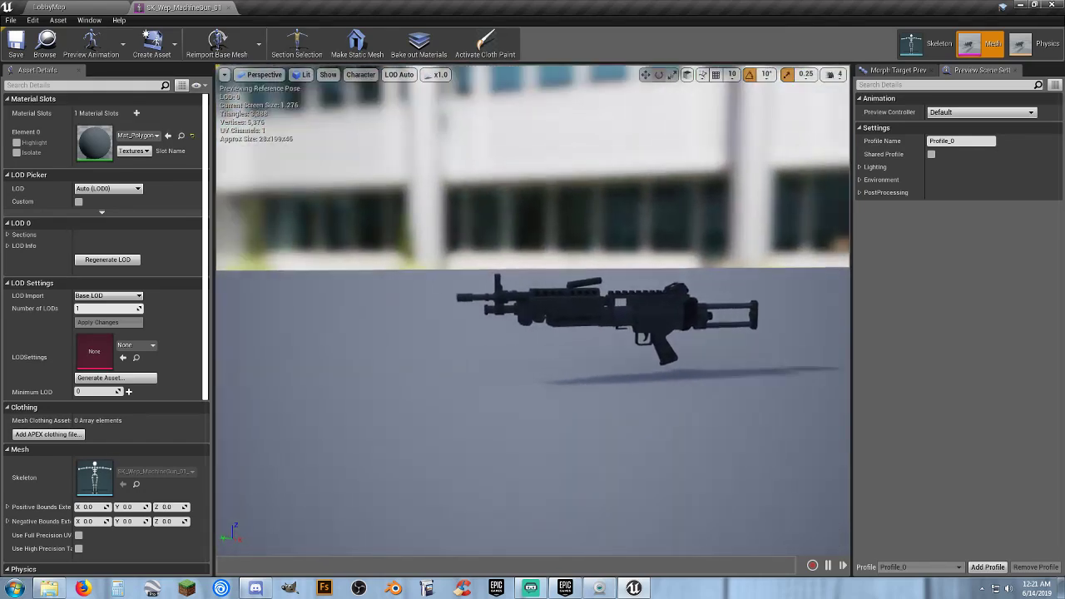
- Examine the machine gun's receiver, trigger and grip up close in the preview, and close the mesh
drag(506, 300, 591, 347)
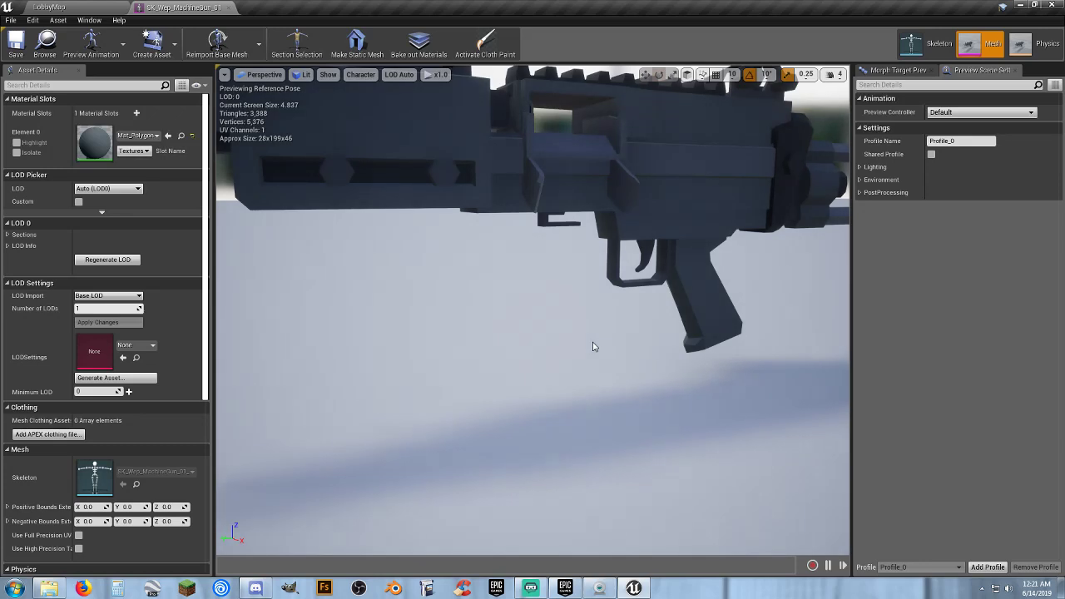
key(s)
right_drag(605, 340, 653, 323)
key(w)
key(w)
drag(575, 349, 576, 337)
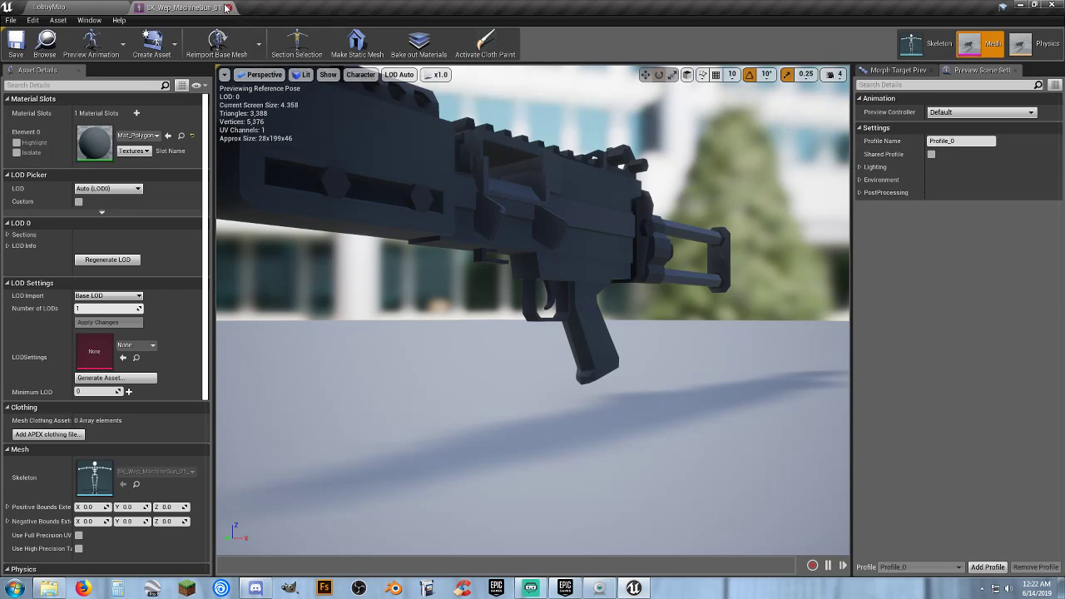
click(229, 9)
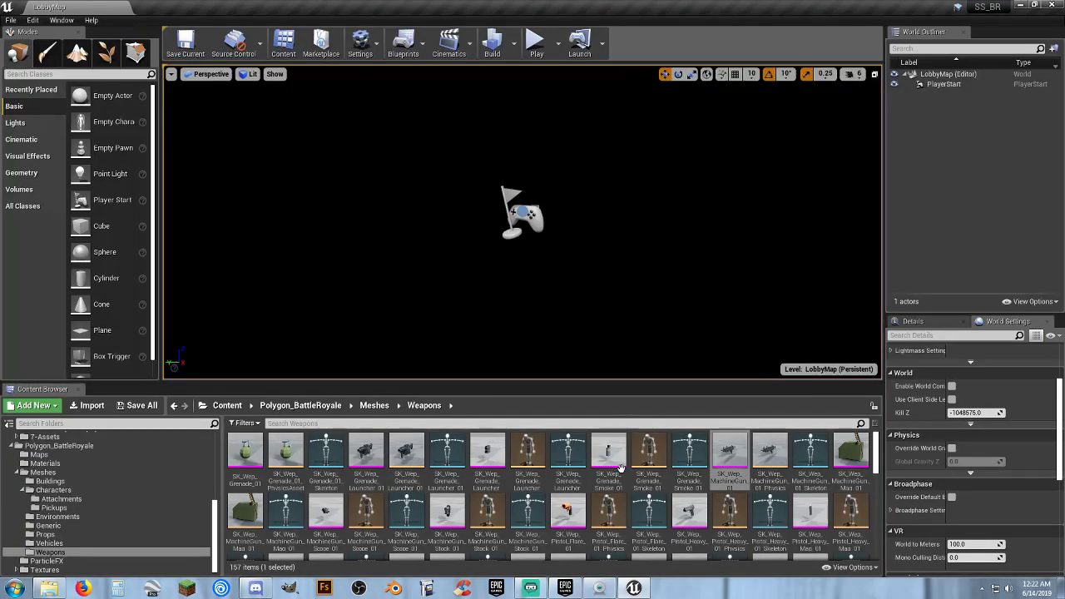
- Open the SK_Wep_Pistol_Flare_01 skeletal mesh, view the flare pistol from the side, and close it
click(570, 516)
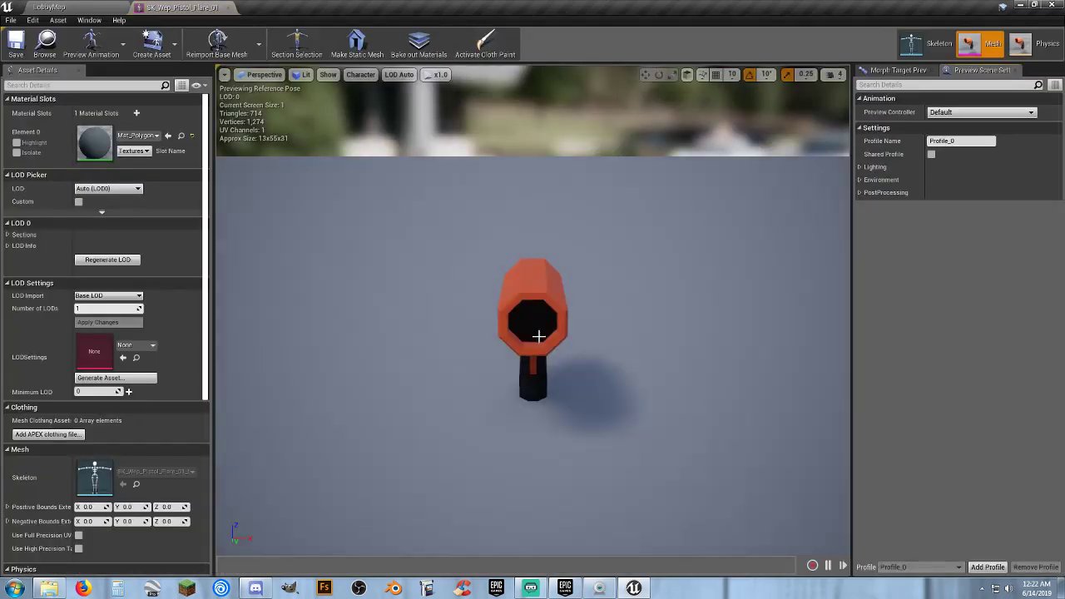
right_drag(538, 337, 541, 279)
key(w)
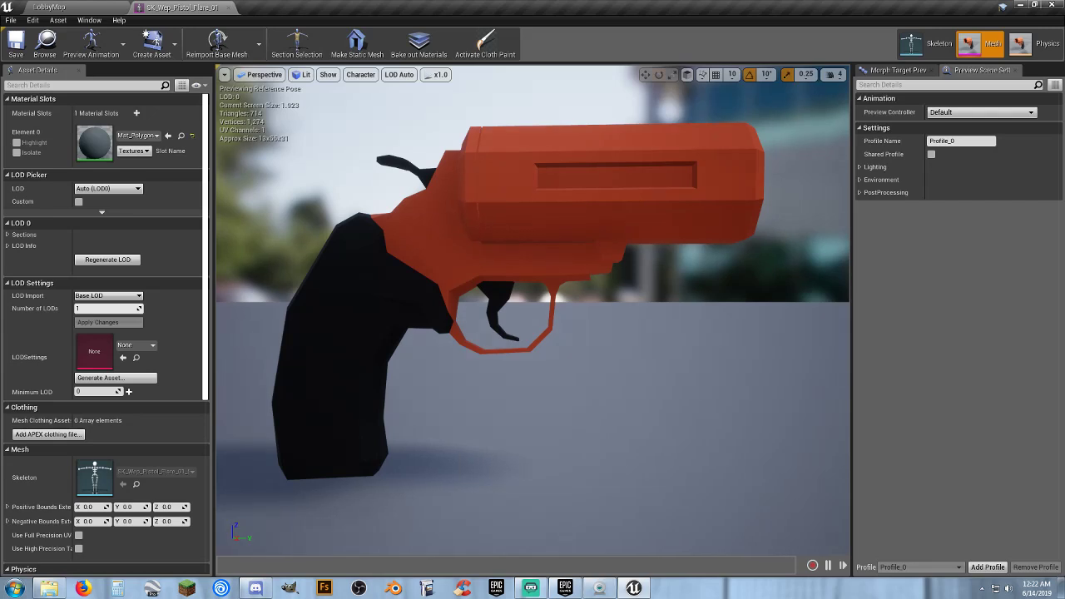
scroll(533, 311, down, 3)
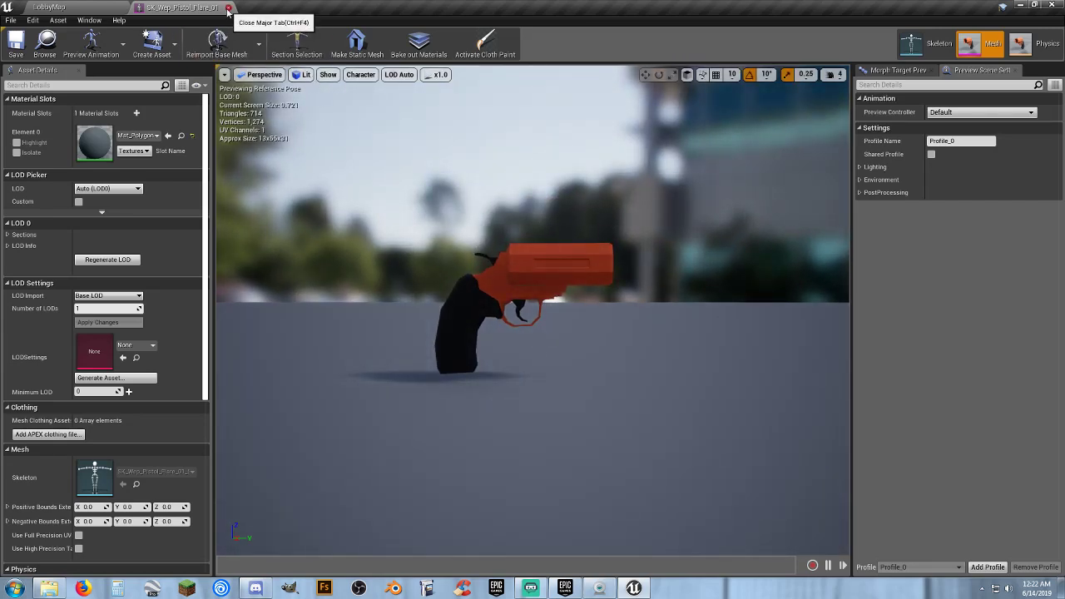
click(228, 8)
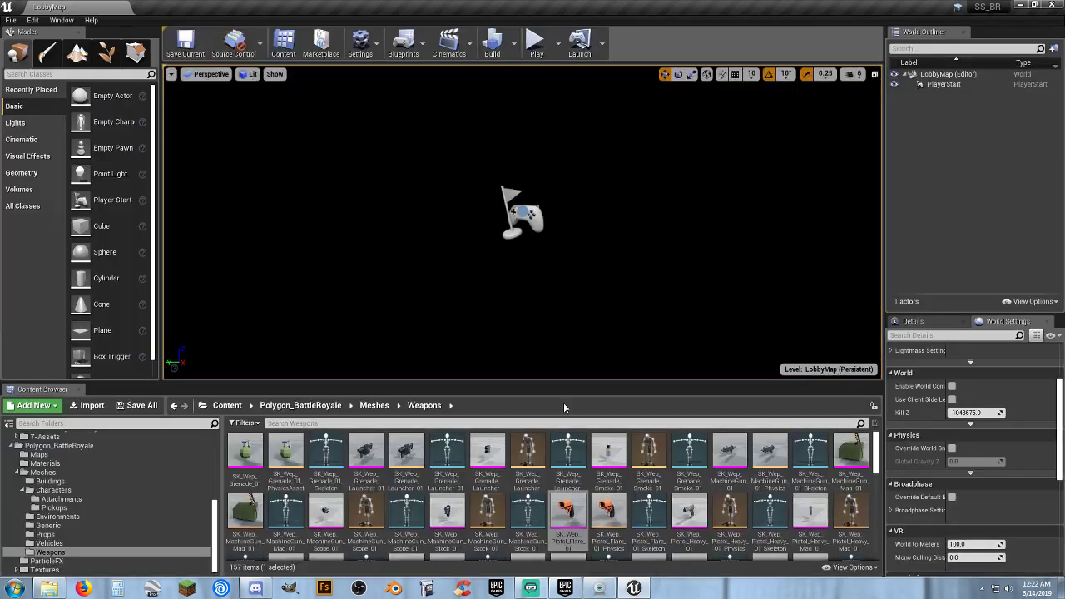
- Open the SK_Wep_Grenade_Smoke_01 skeletal mesh, view the smoke grenade from the side, and close it
double_click(613, 483)
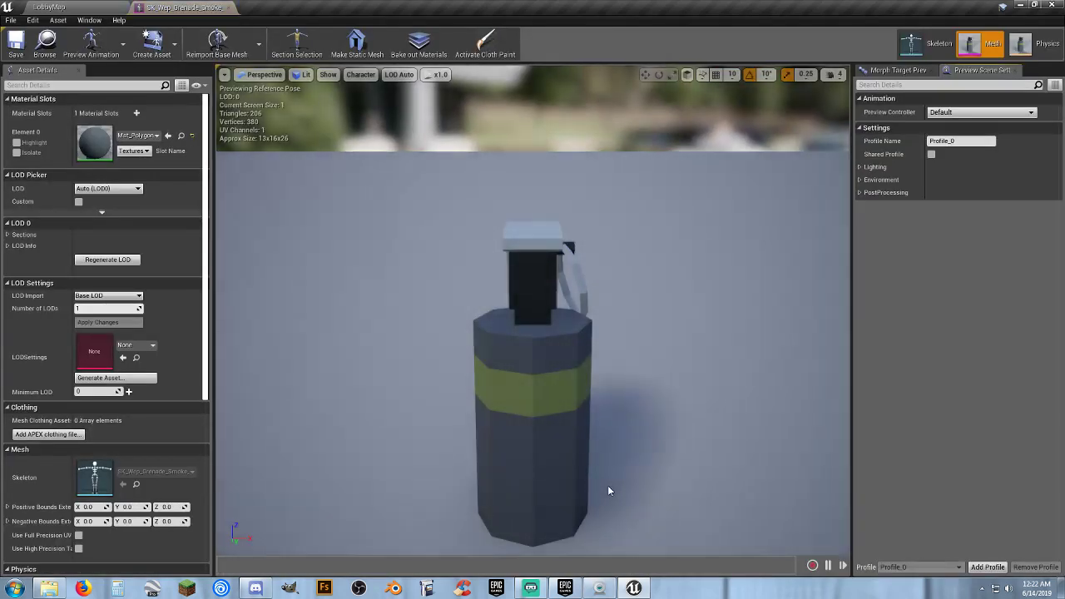
right_drag(623, 448, 566, 416)
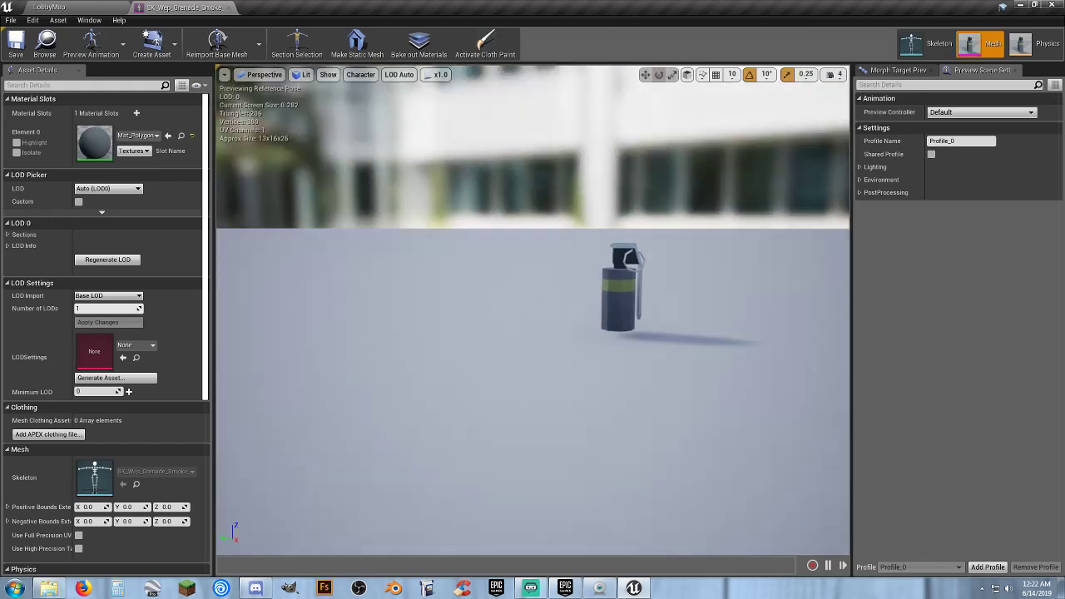
right_drag(623, 508, 662, 522)
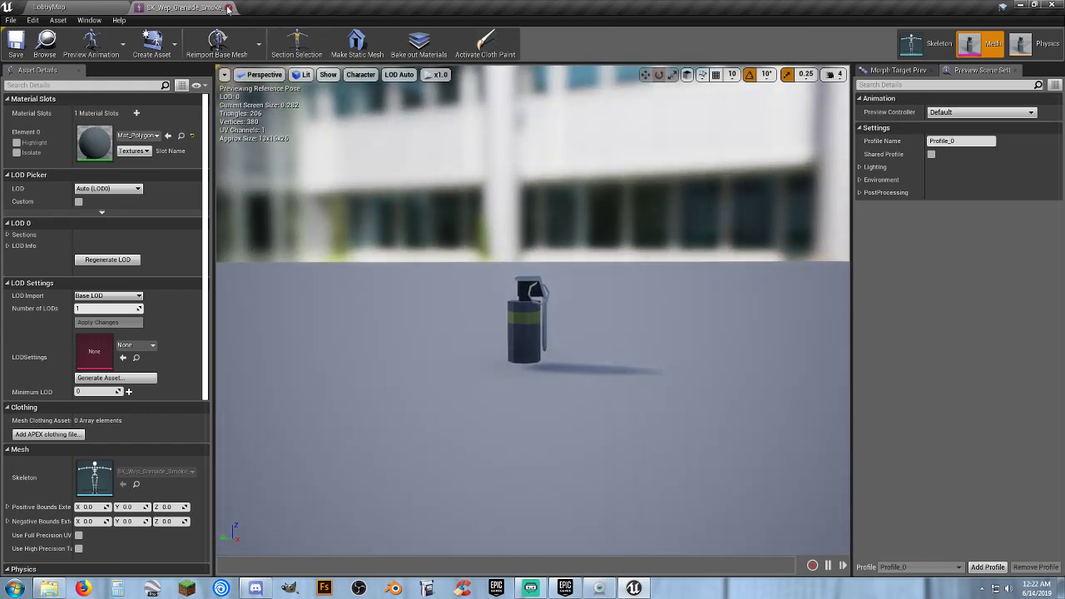
click(228, 8)
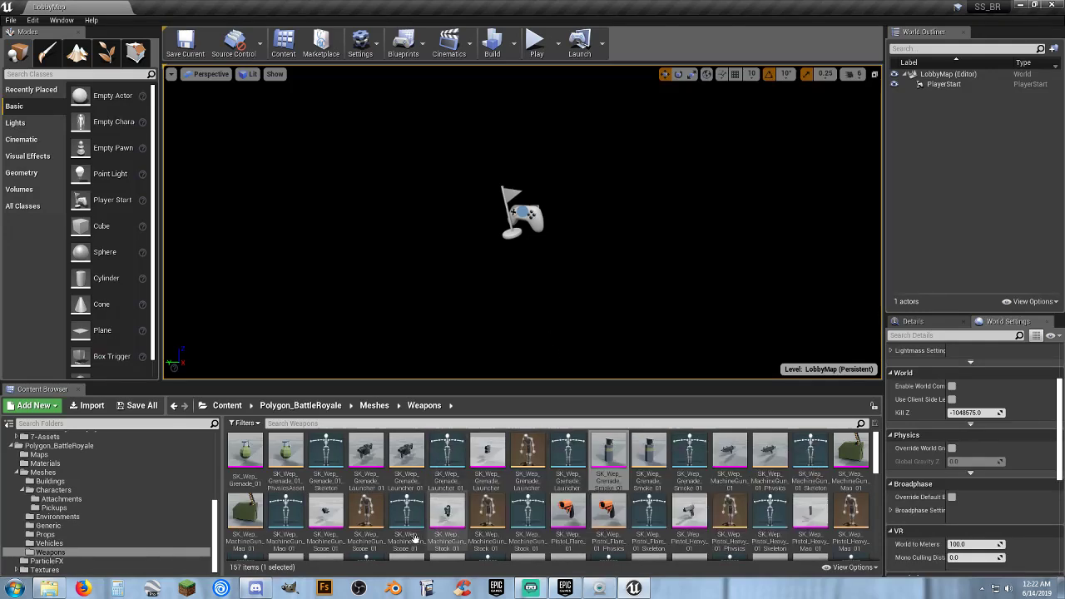
- View the SK_Wep_Grenade_01 skeletal mesh and the small railed grenade launcher part in their previews, closing each one
click(245, 454)
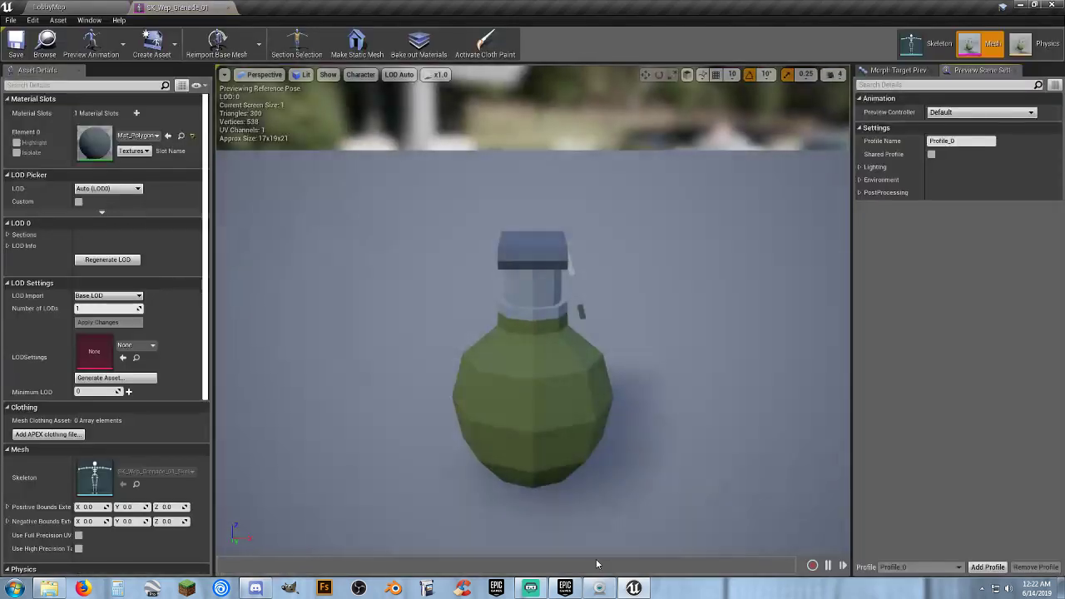
right_drag(533, 299, 357, 258)
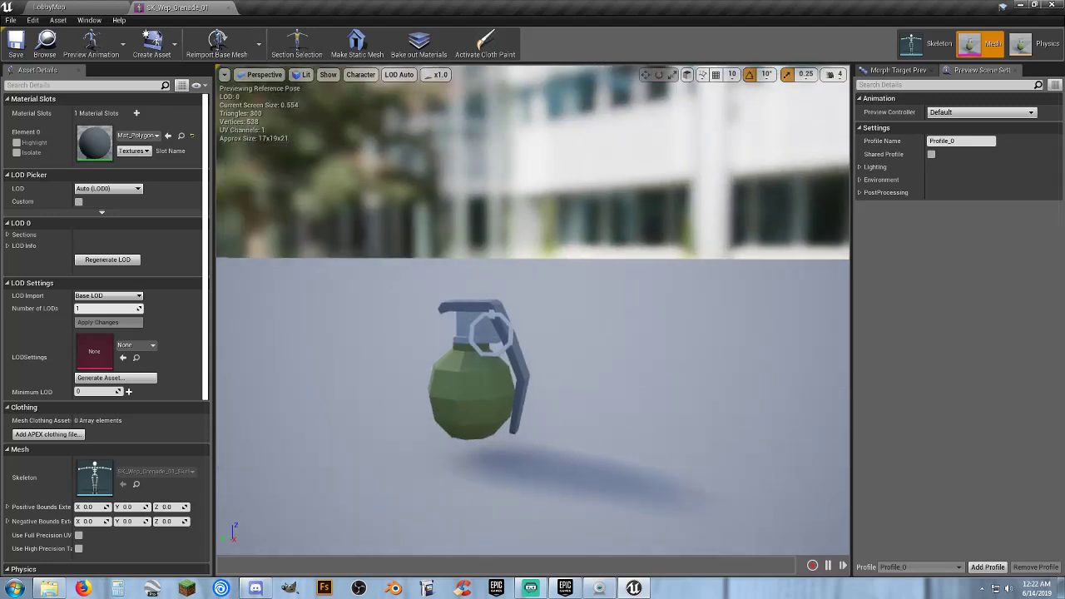
click(207, 8)
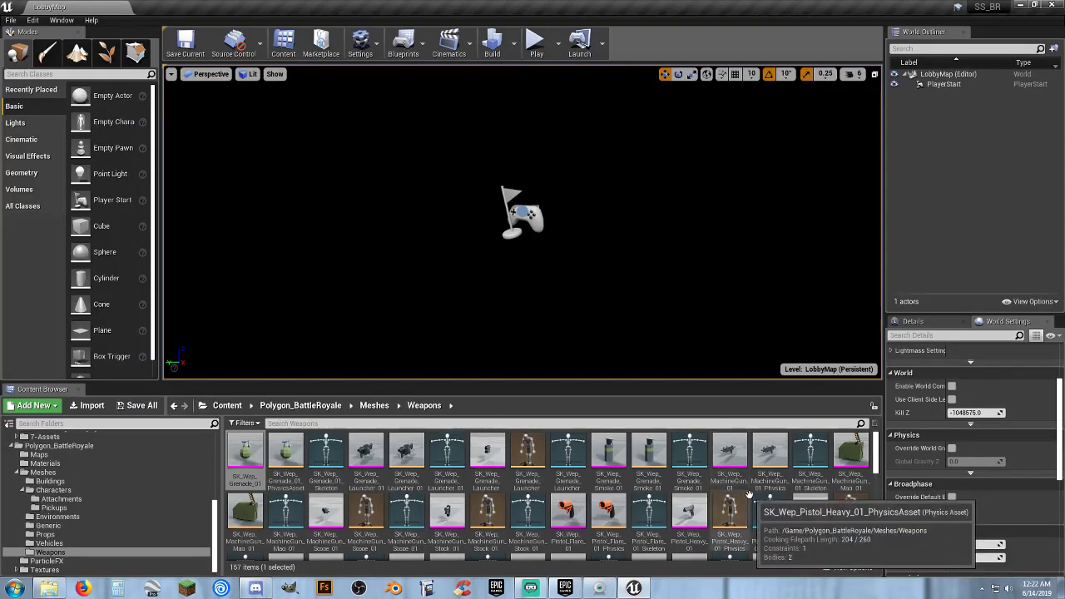
double_click(488, 454)
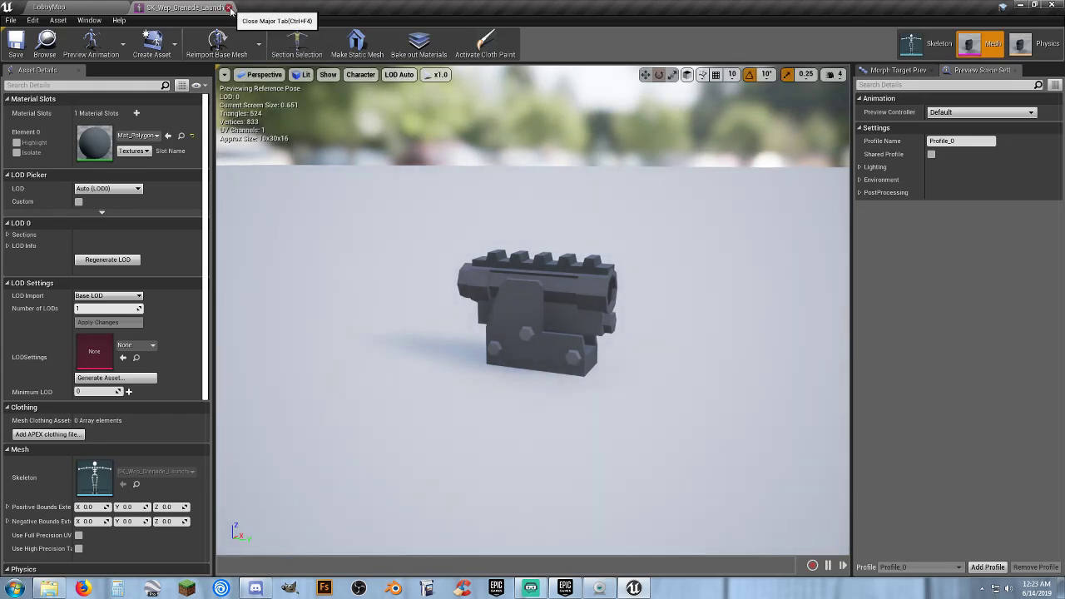
click(230, 8)
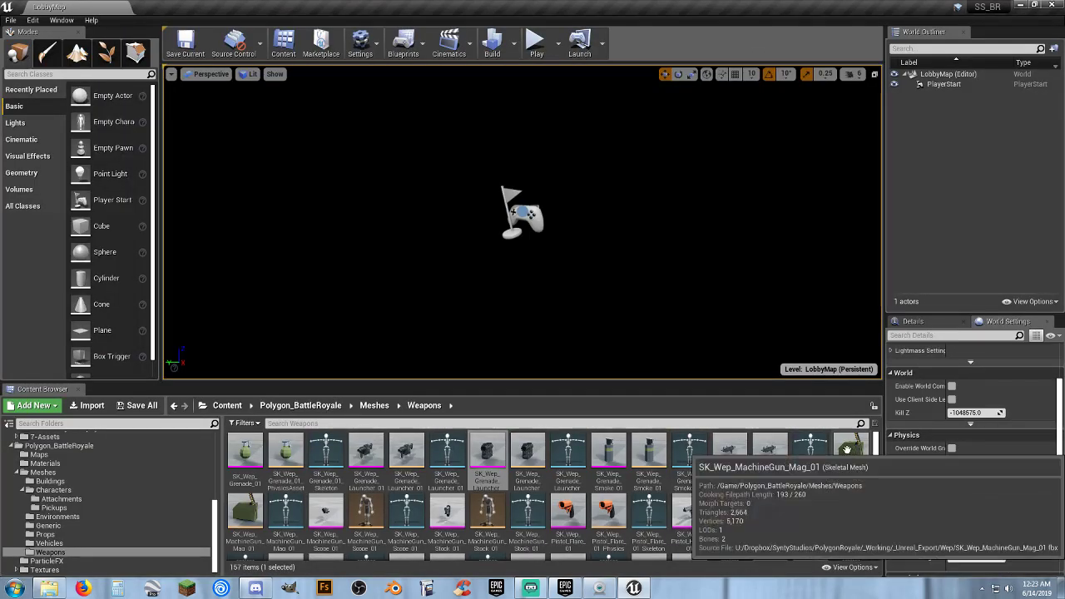
- Open the SK_Wep_MachineGun_Stock_01 skeletal mesh, view the stock from the side, and close it
scroll(730, 512, down, 1)
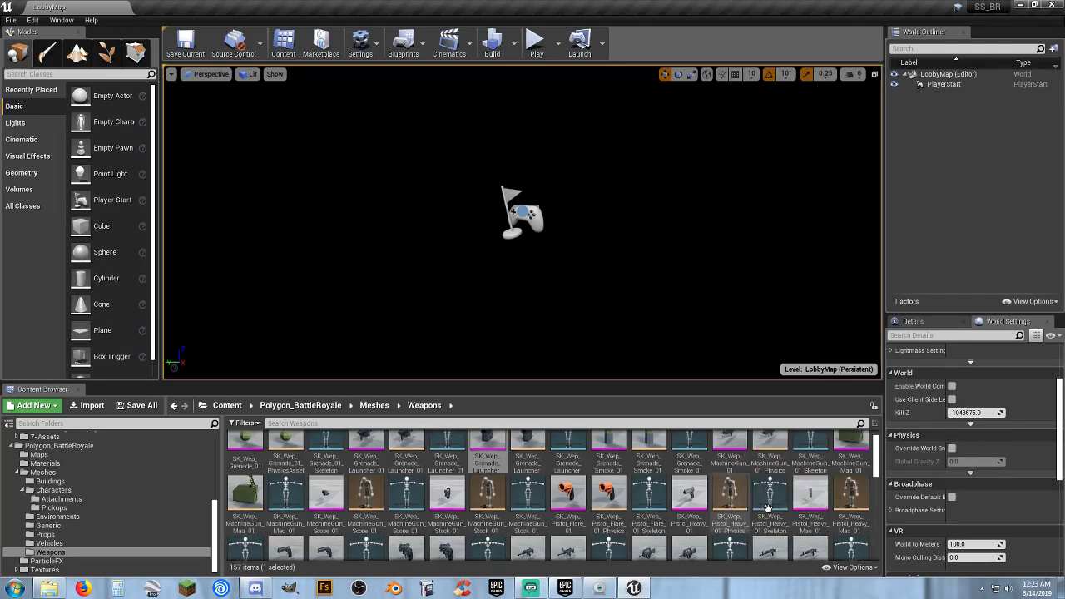
double_click(480, 503)
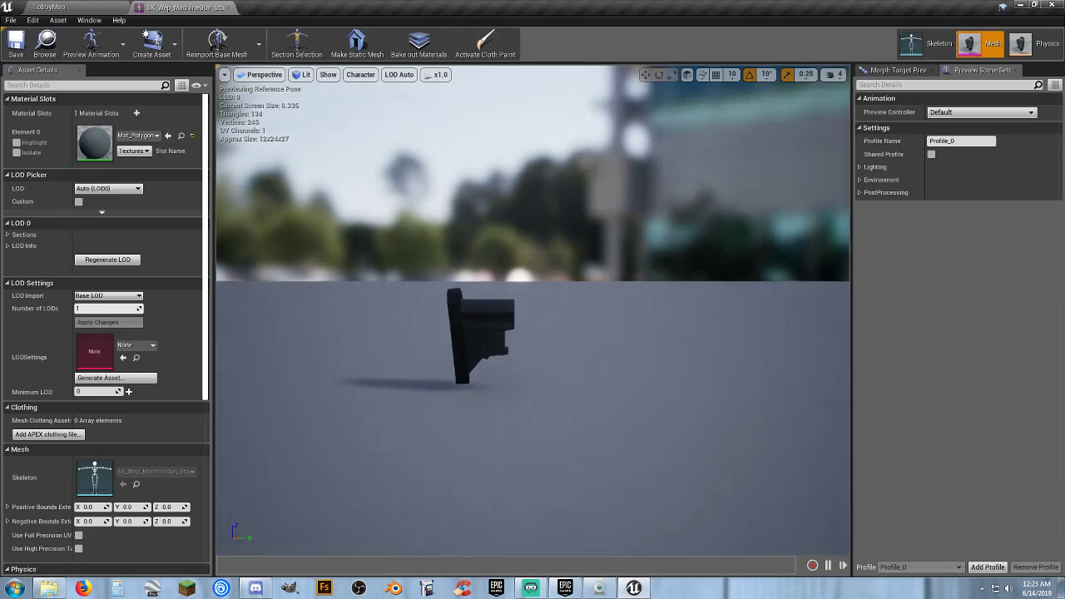
right_drag(533, 311, 498, 326)
key(w)
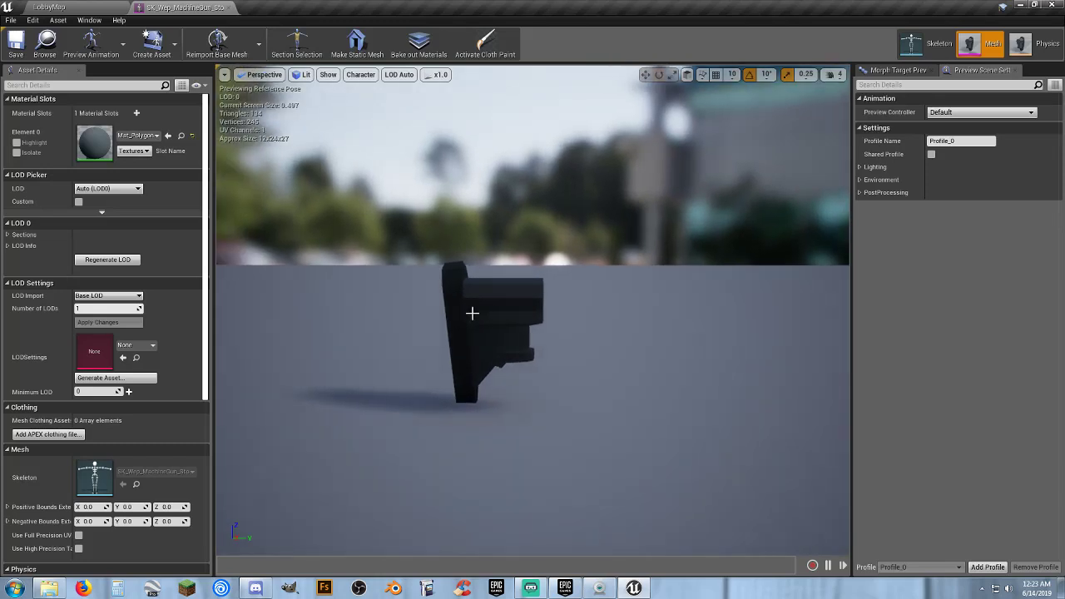
click(234, 6)
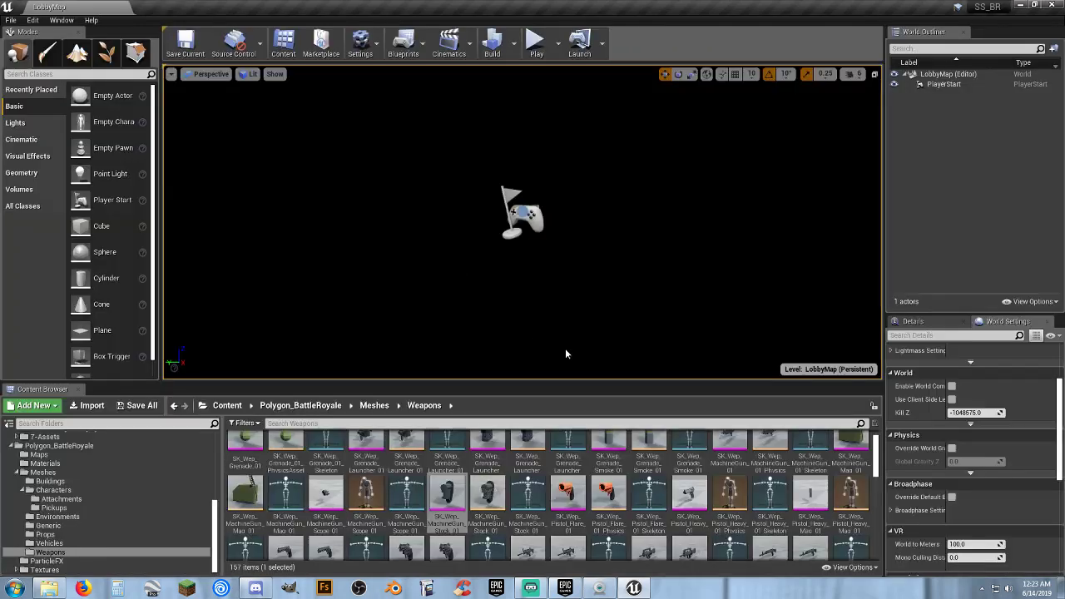
- Open the SK_Wep_Pistol_Heavy_01 skeletal mesh, examine the pistol from the side and the muzzle end, and close it
scroll(708, 496, down, 1)
double_click(689, 476)
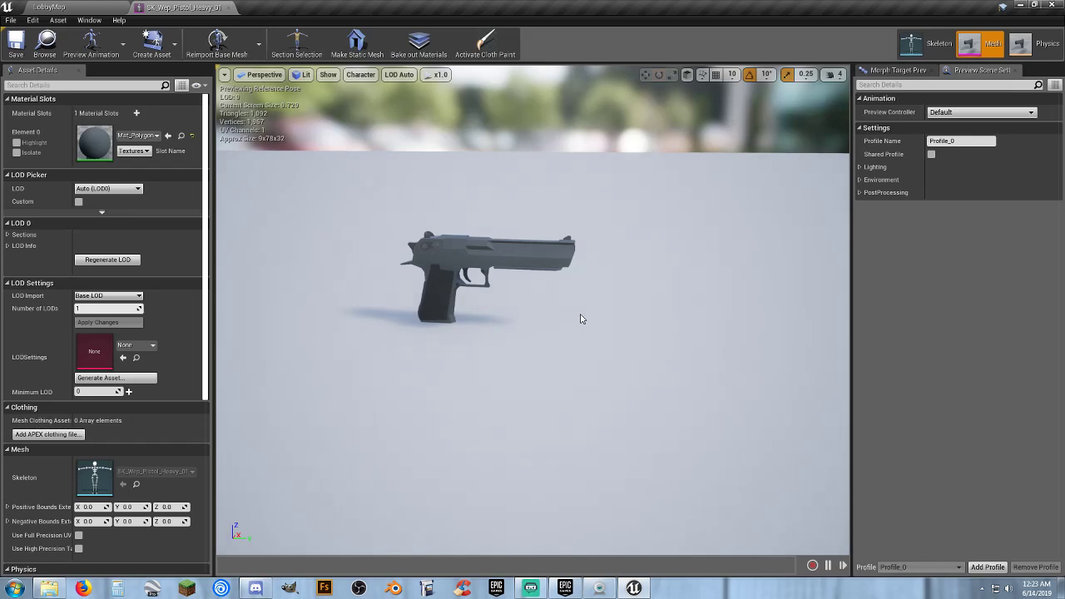
right_drag(573, 317, 424, 268)
key(w)
key(d)
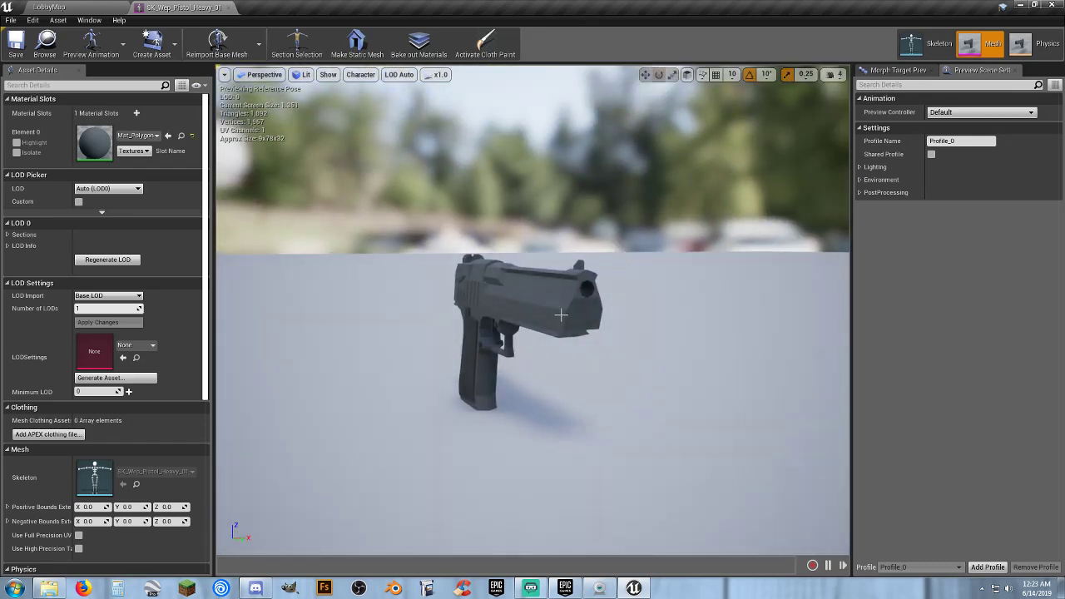
drag(579, 358, 695, 360)
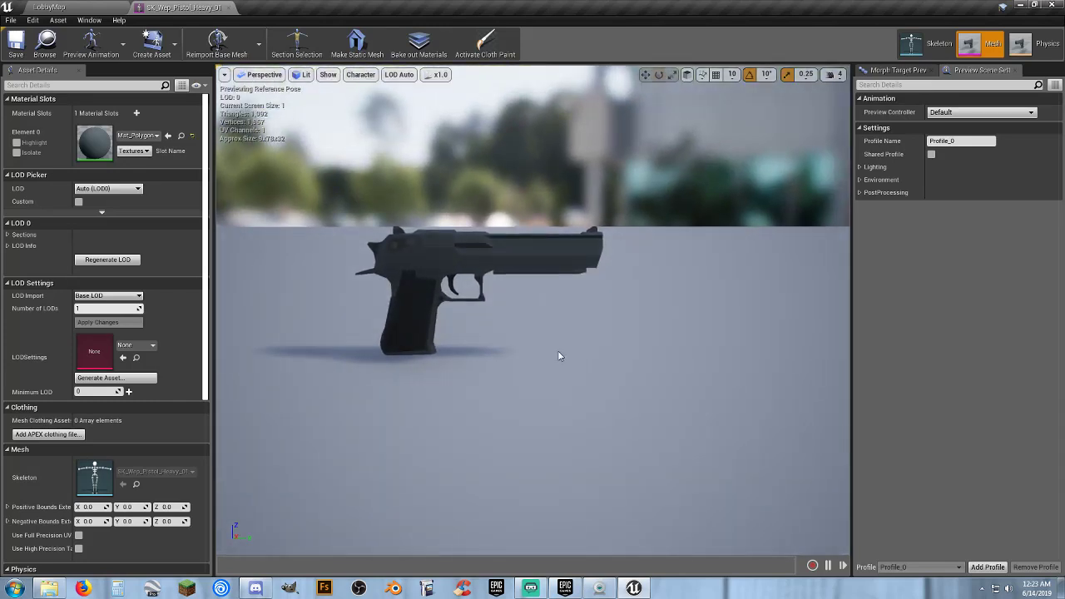
right_drag(558, 356, 506, 335)
key(w)
key(s)
mouse_move(562, 374)
right_down()
mouse_move(562, 329)
mouse_move(563, 367)
mouse_move(555, 356)
right_up()
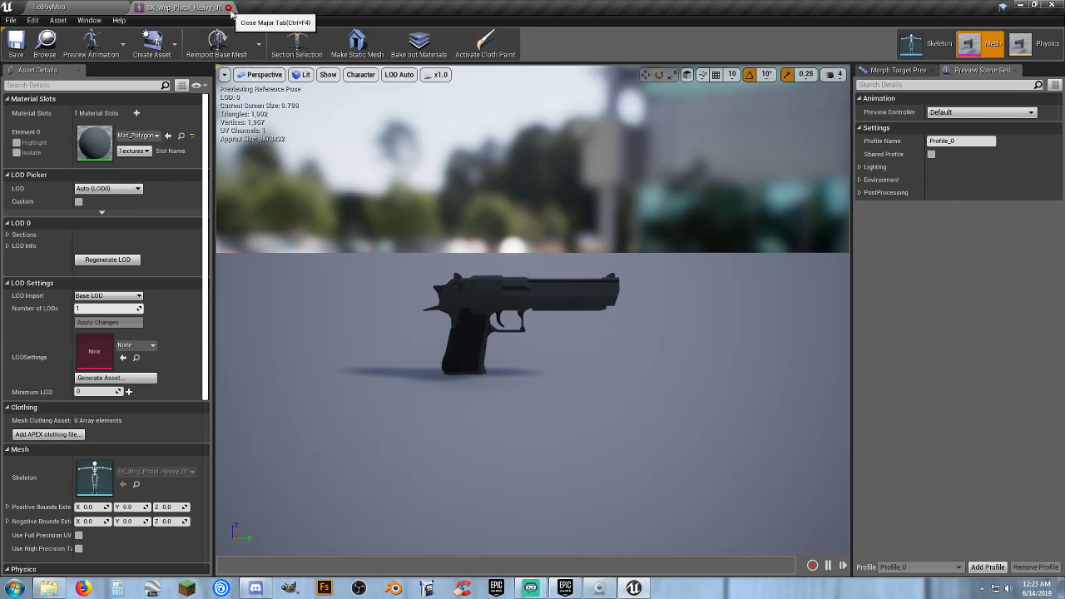
click(229, 7)
- Look through the assault rifle, RPG, shotgun, sniper and submachine gun assets and their attachments in the Weapons folder
scroll(551, 504, down, 2)
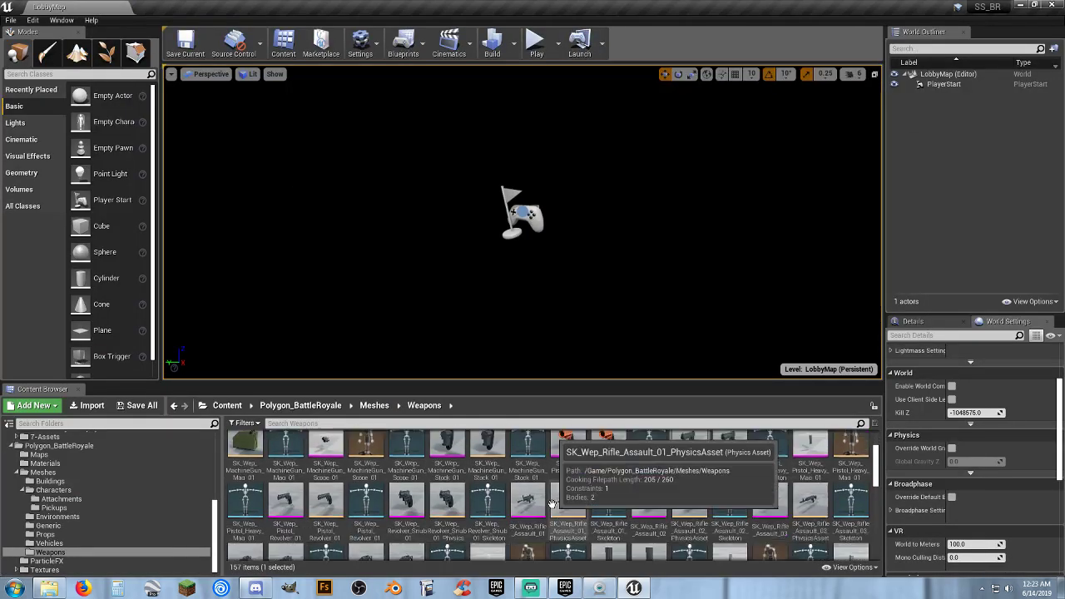
scroll(554, 506, down, 2)
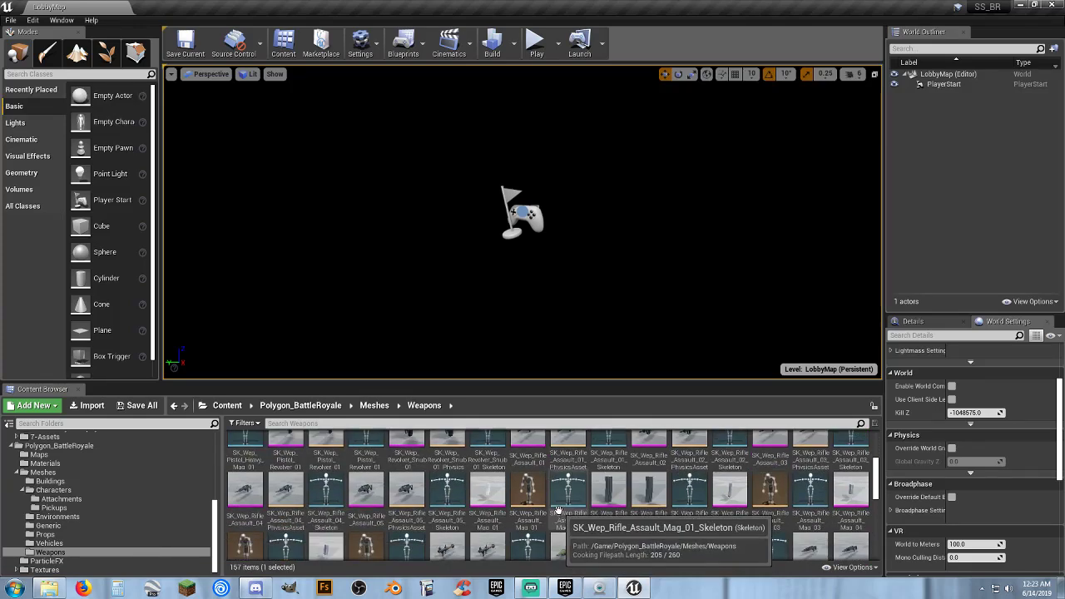
scroll(556, 507, down, 6)
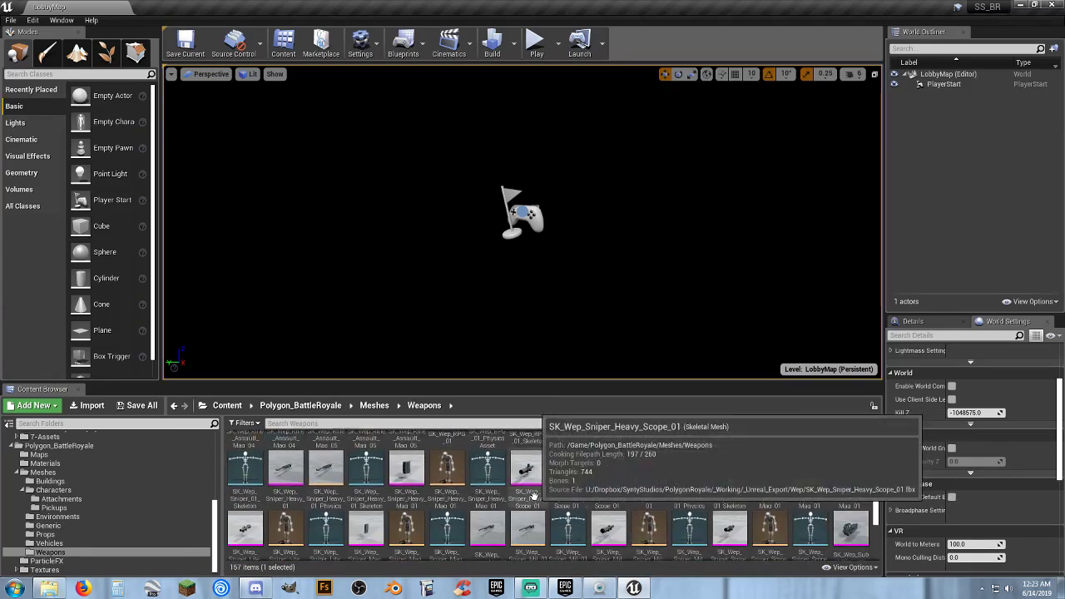
scroll(534, 497, down, 2)
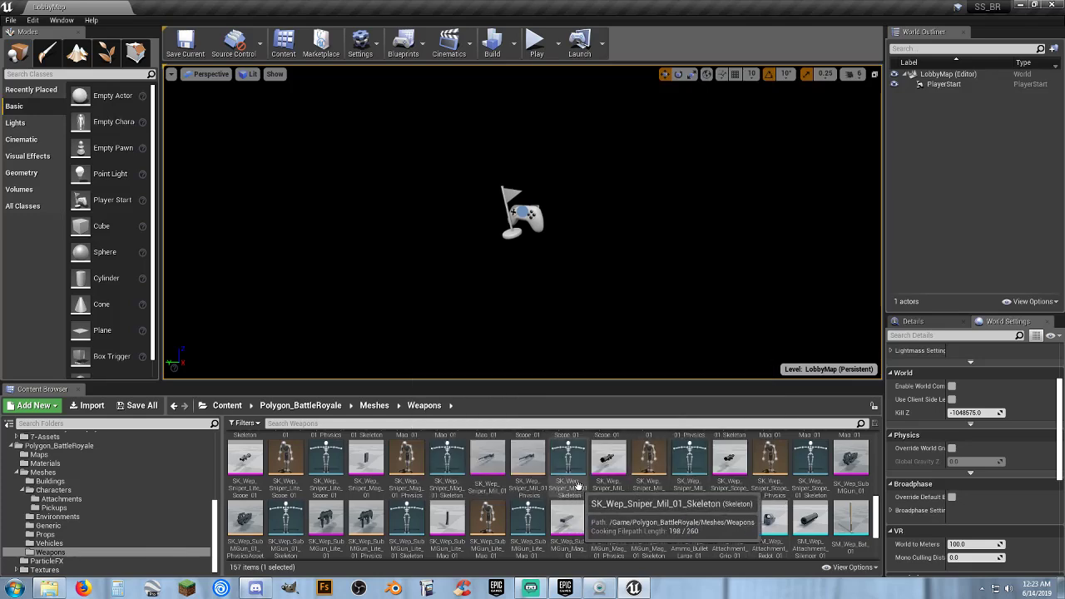
scroll(578, 485, up, 5)
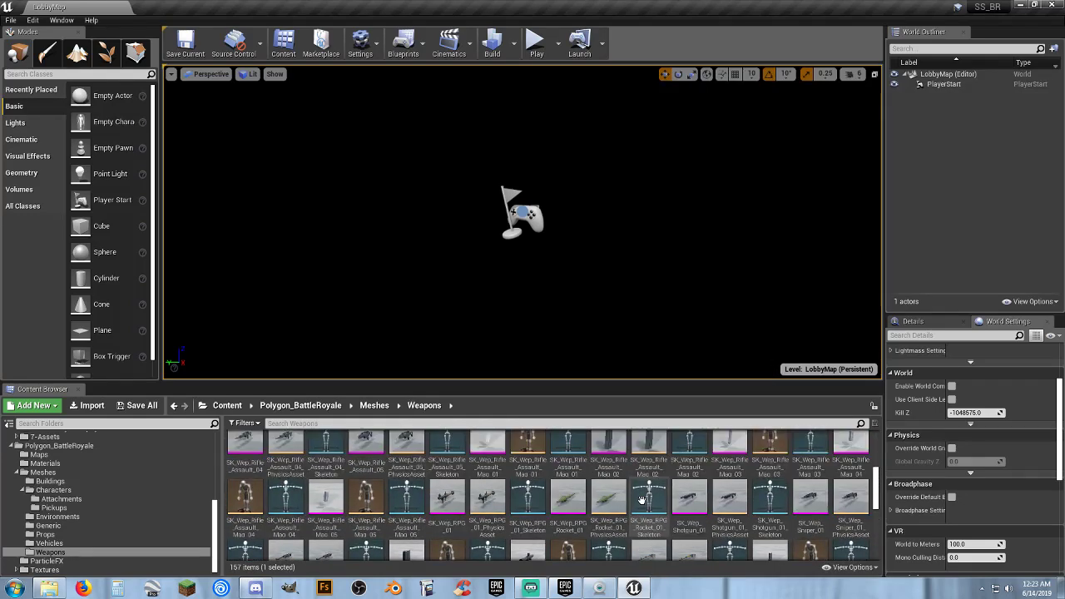
scroll(533, 491, up, 1)
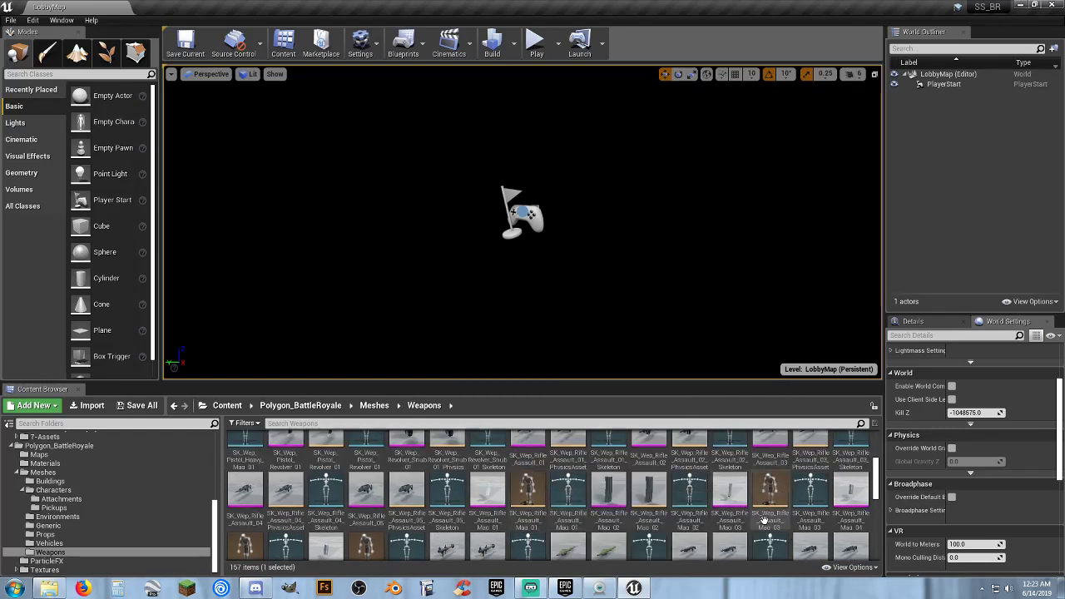
scroll(658, 495, down, 1)
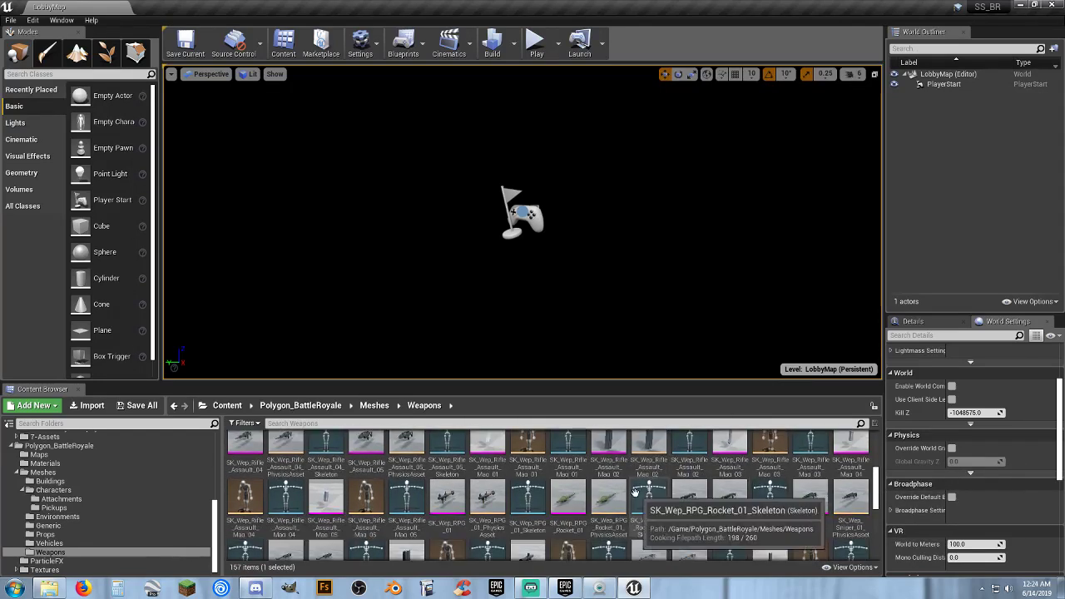
scroll(666, 499, up, 1)
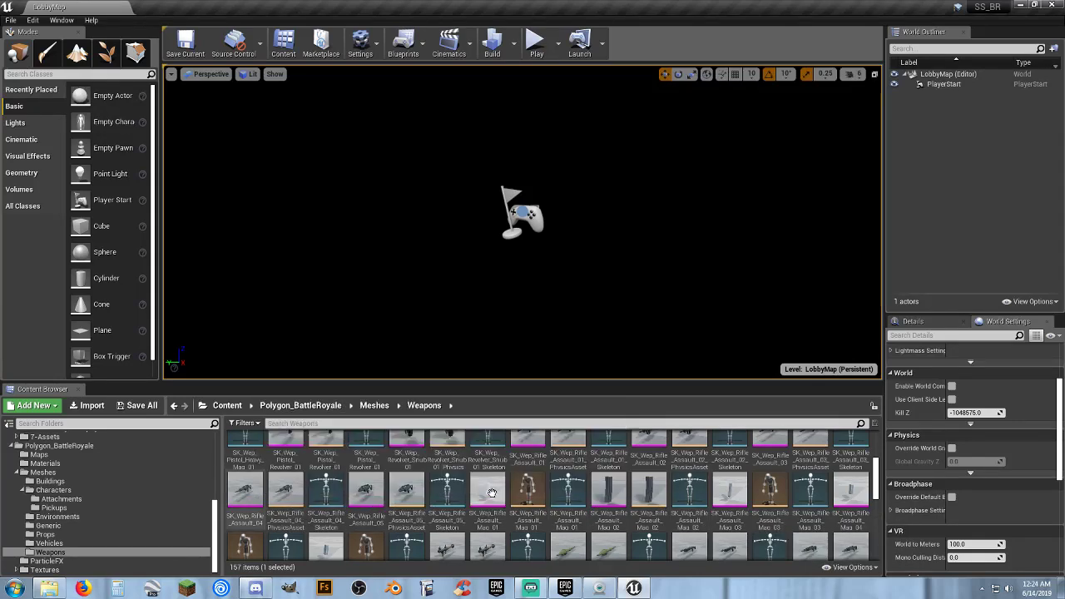
scroll(582, 499, up, 1)
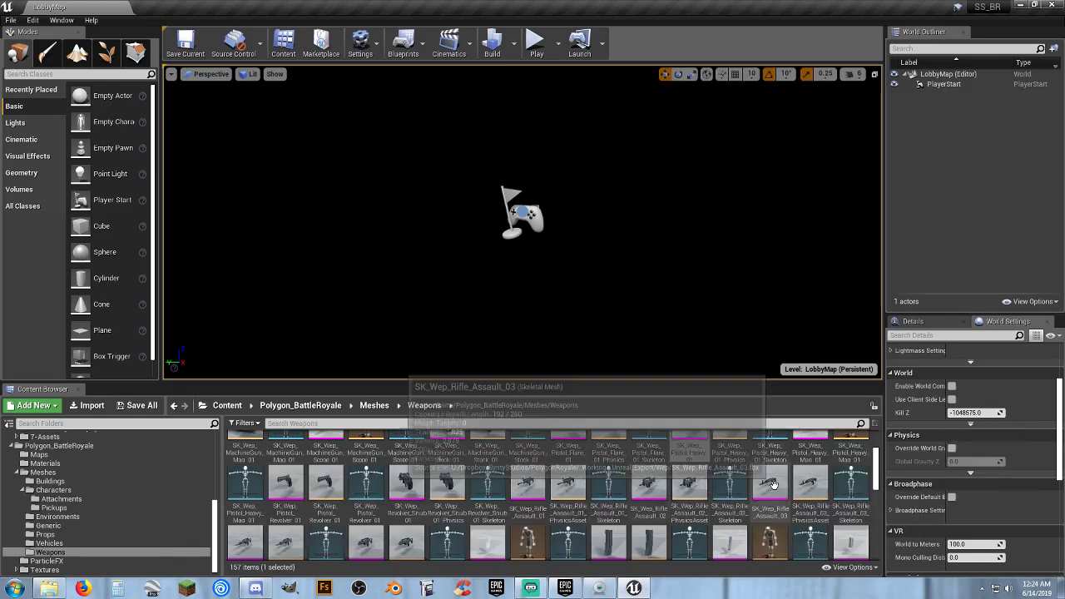
scroll(749, 500, down, 2)
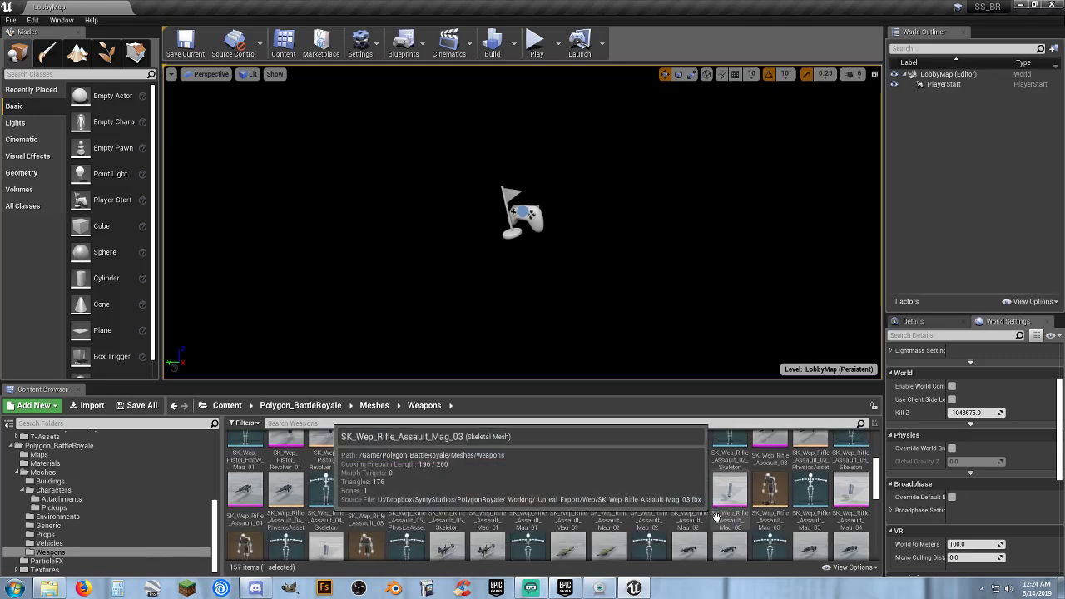
scroll(716, 517, down, 2)
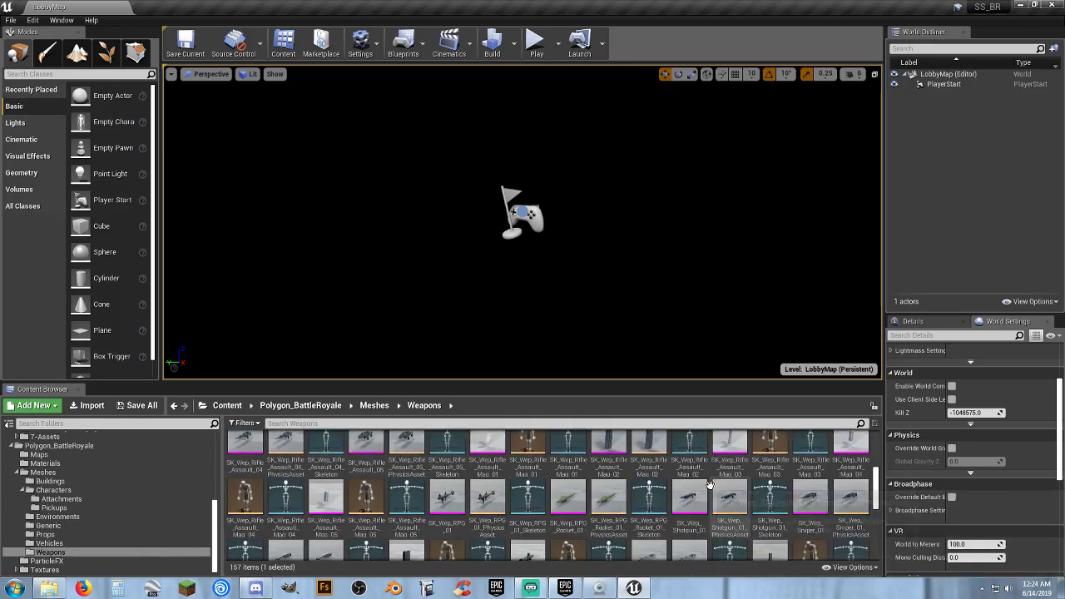
scroll(707, 486, down, 2)
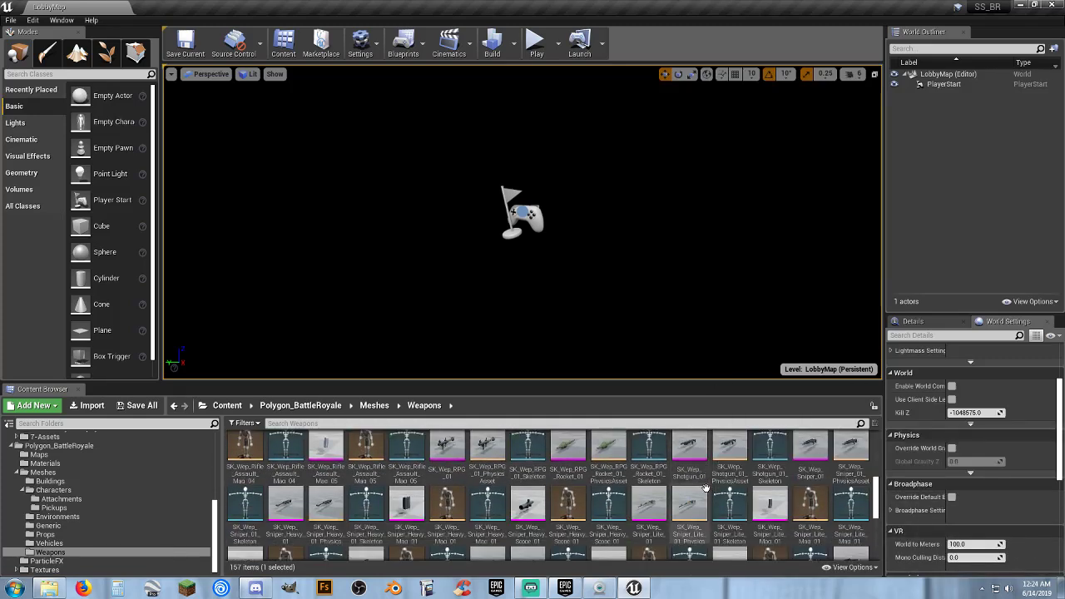
scroll(706, 487, up, 5)
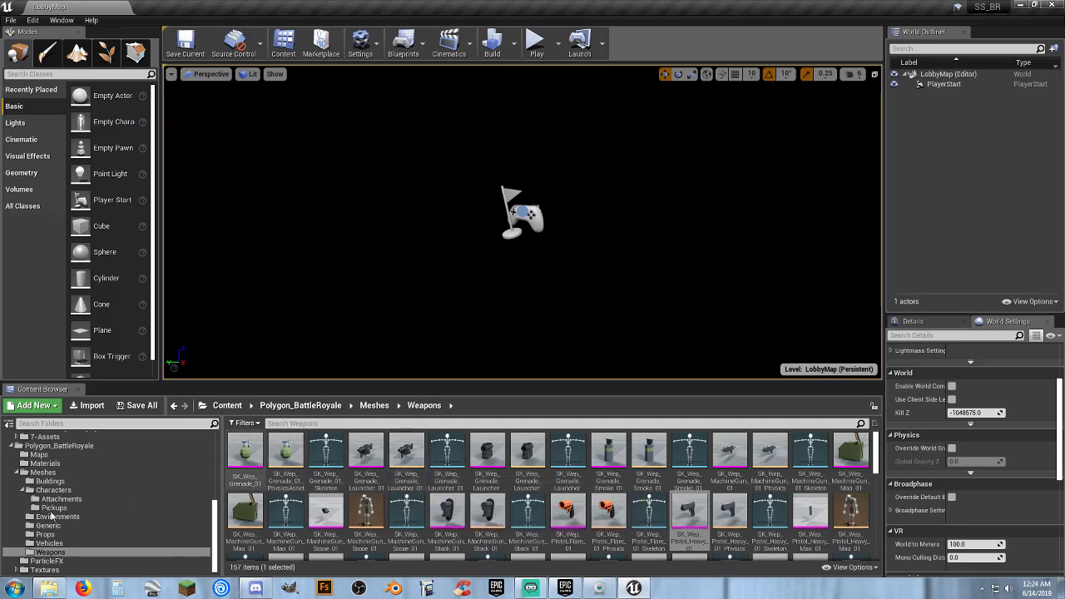
- Collapse the Polygon_BattleRoyale, BattleRoyaleTemplateV2 and Assets folder trees and show the root Content folder
click(11, 446)
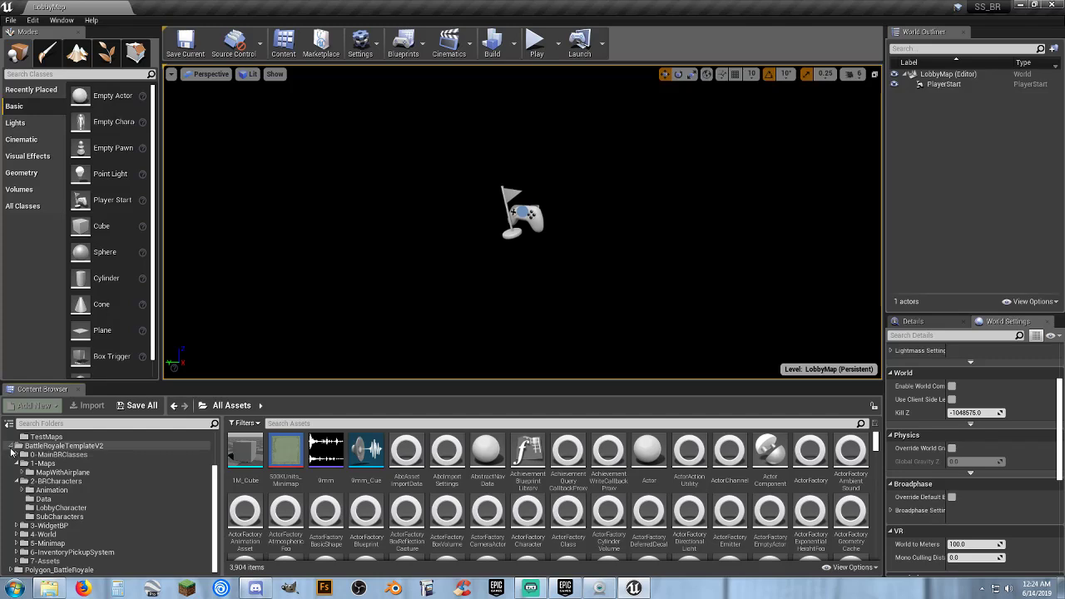
click(12, 448)
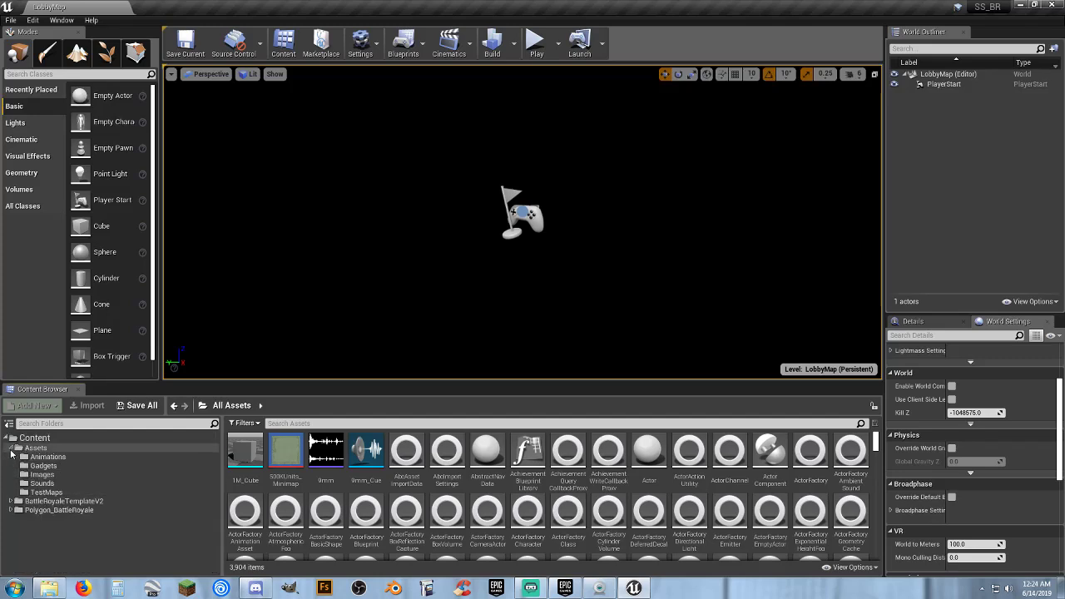
click(11, 451)
click(35, 438)
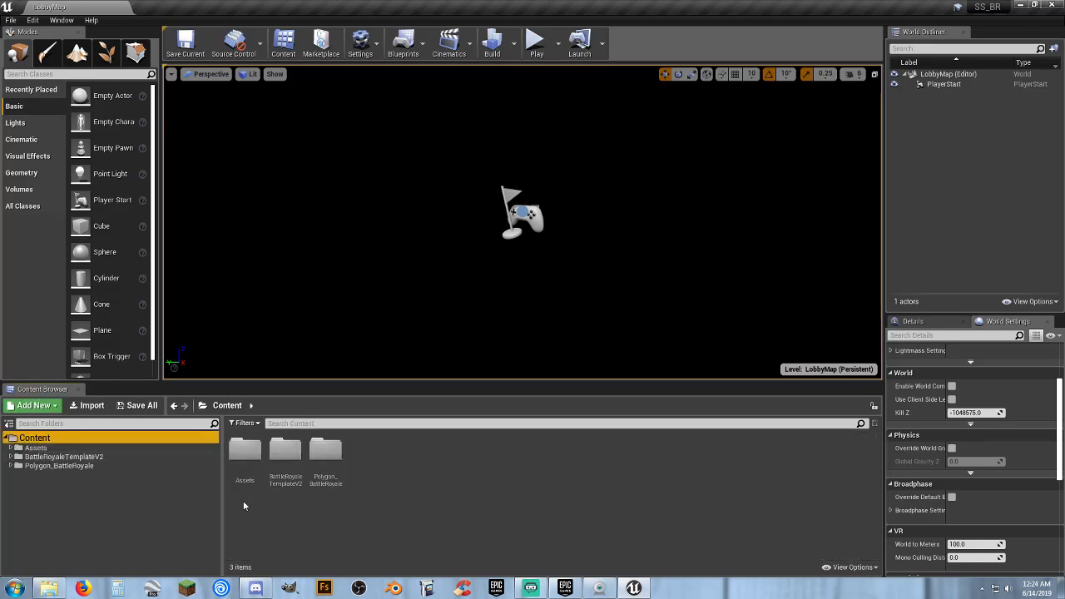